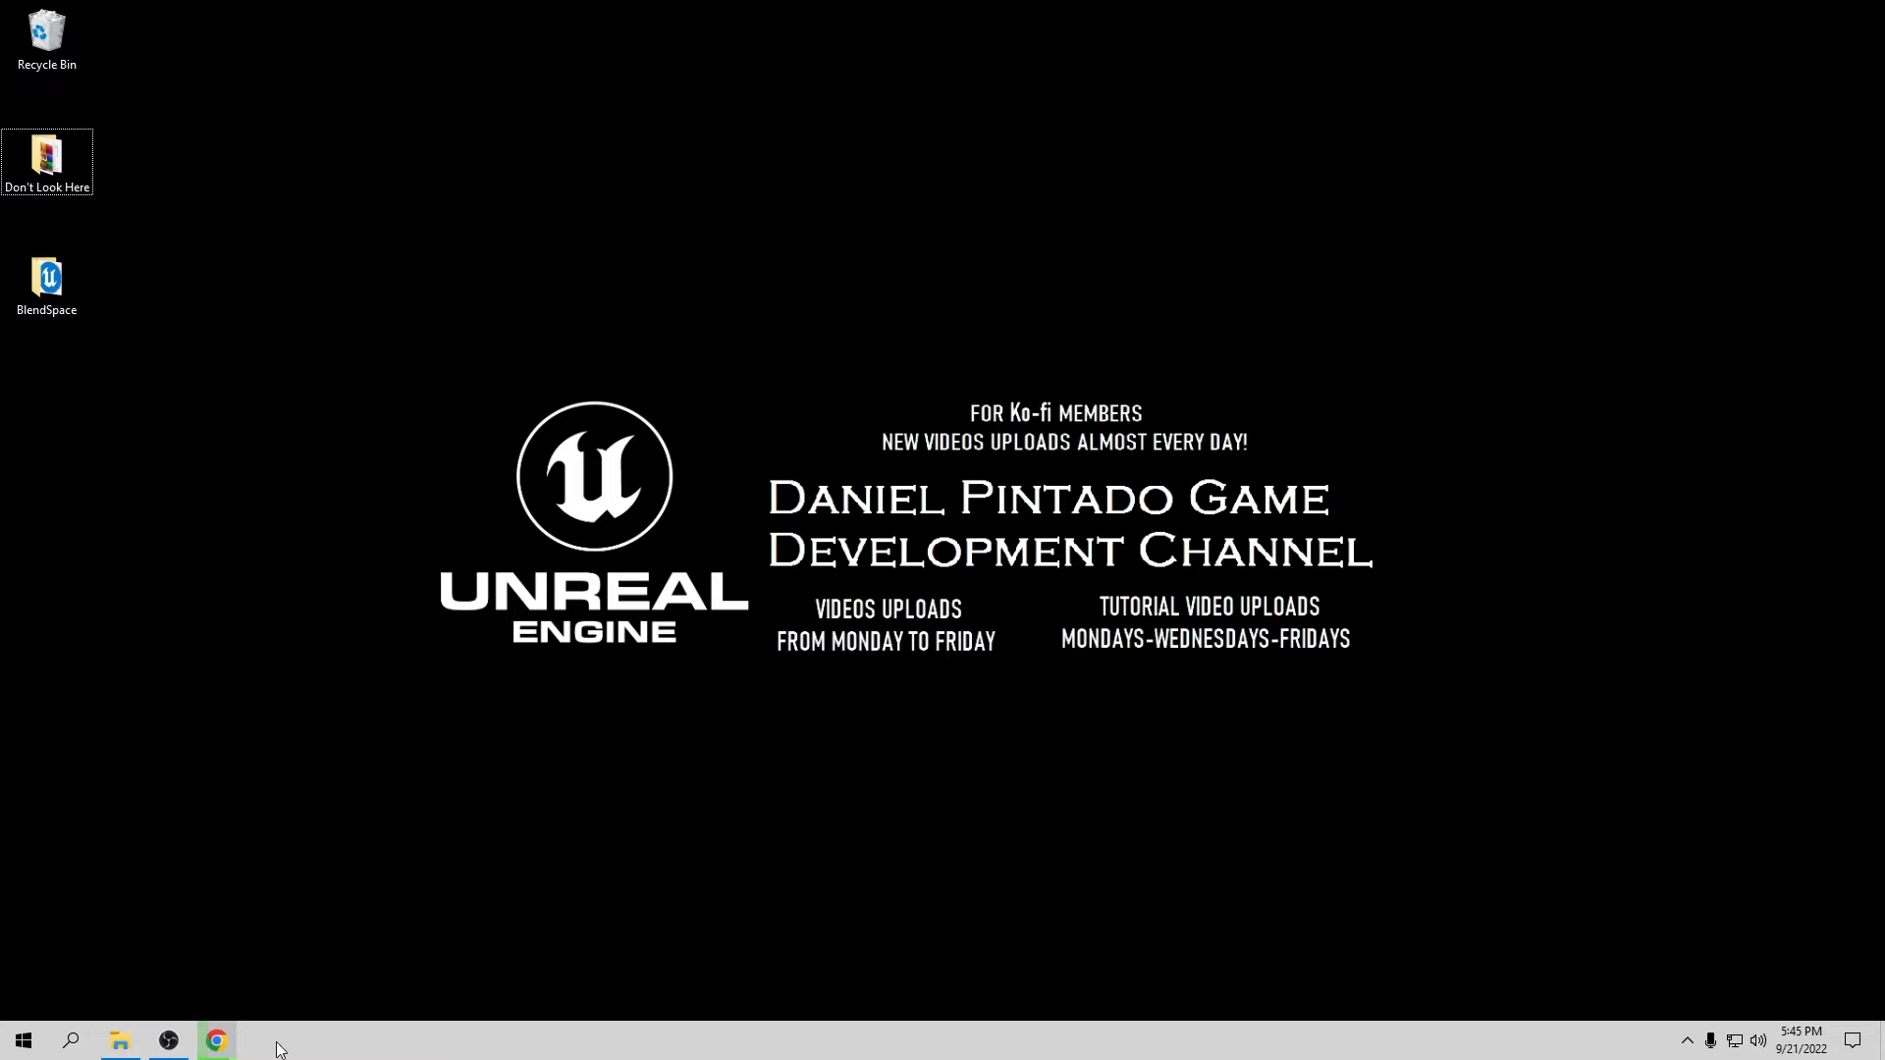
Step: Switch to Chrome and examine the one-time donation option and the membership tiers on the Ko-fi page
mouse_move(218, 1040)
click(321, 967)
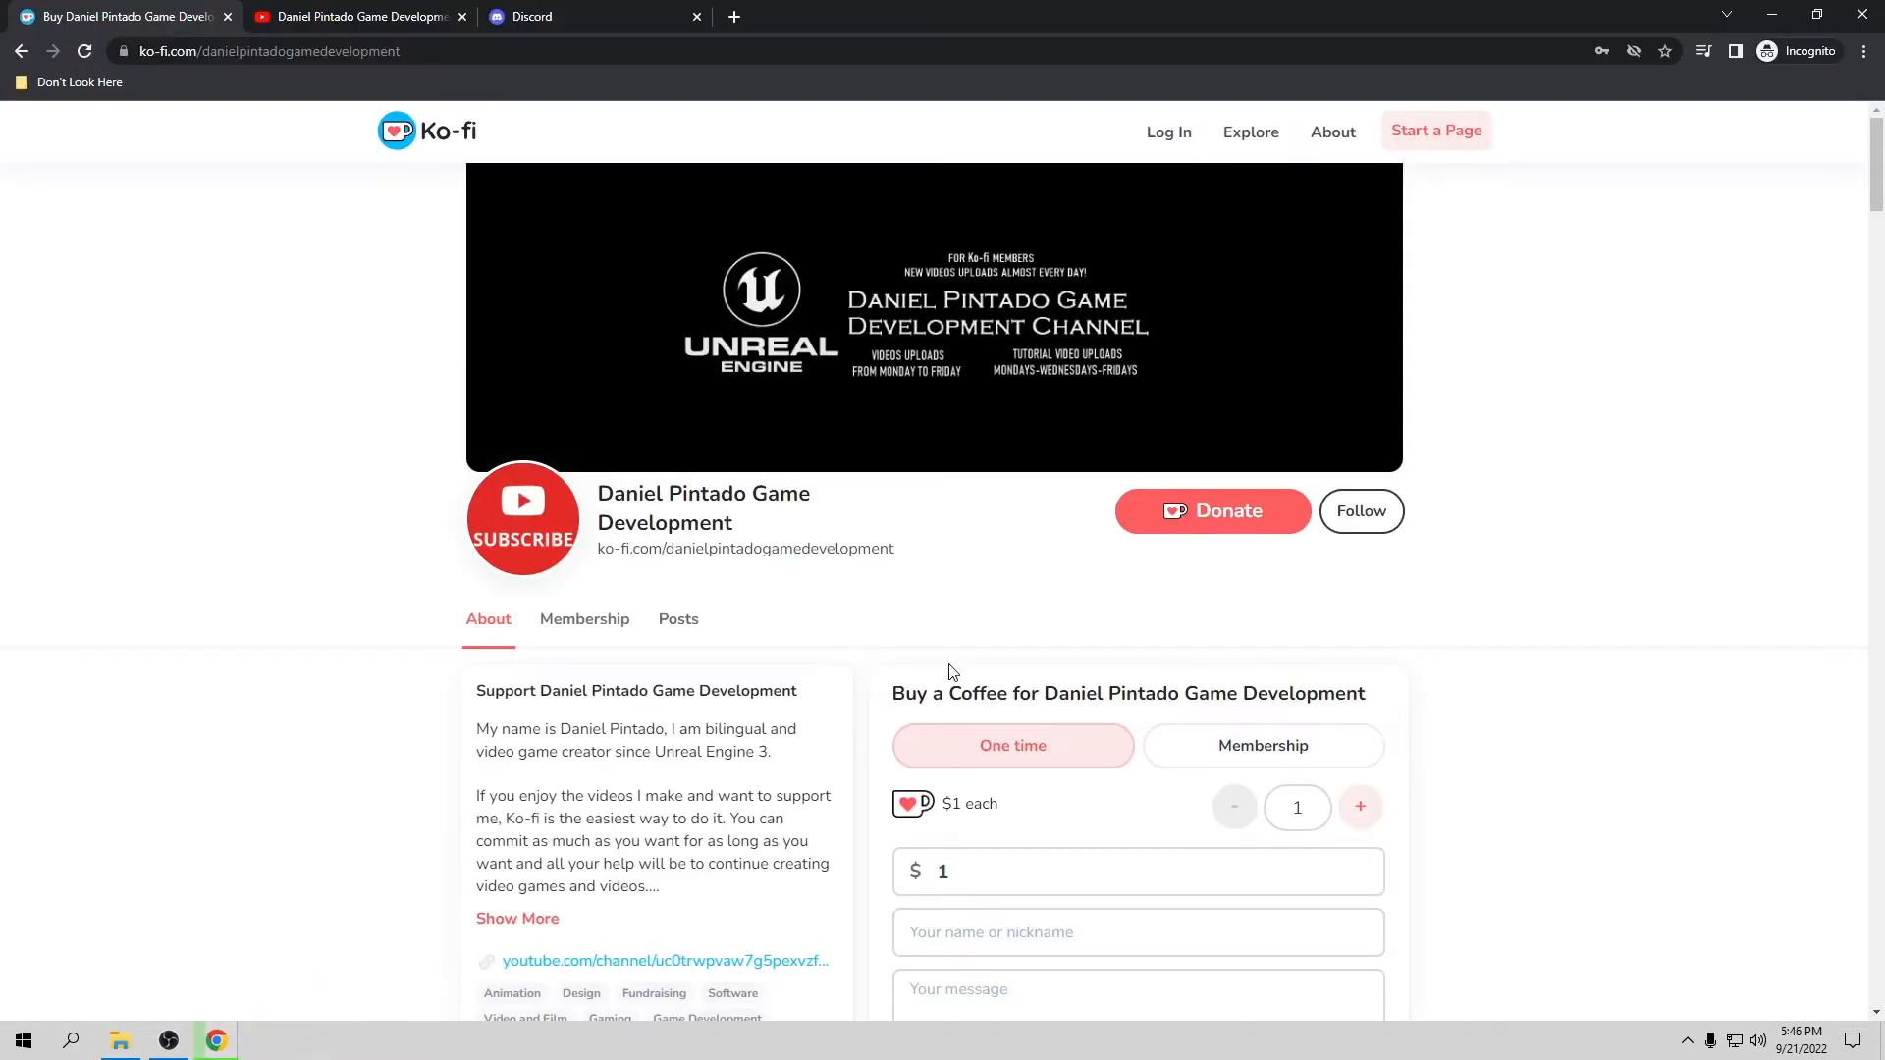
scroll(1040, 634, down, 3)
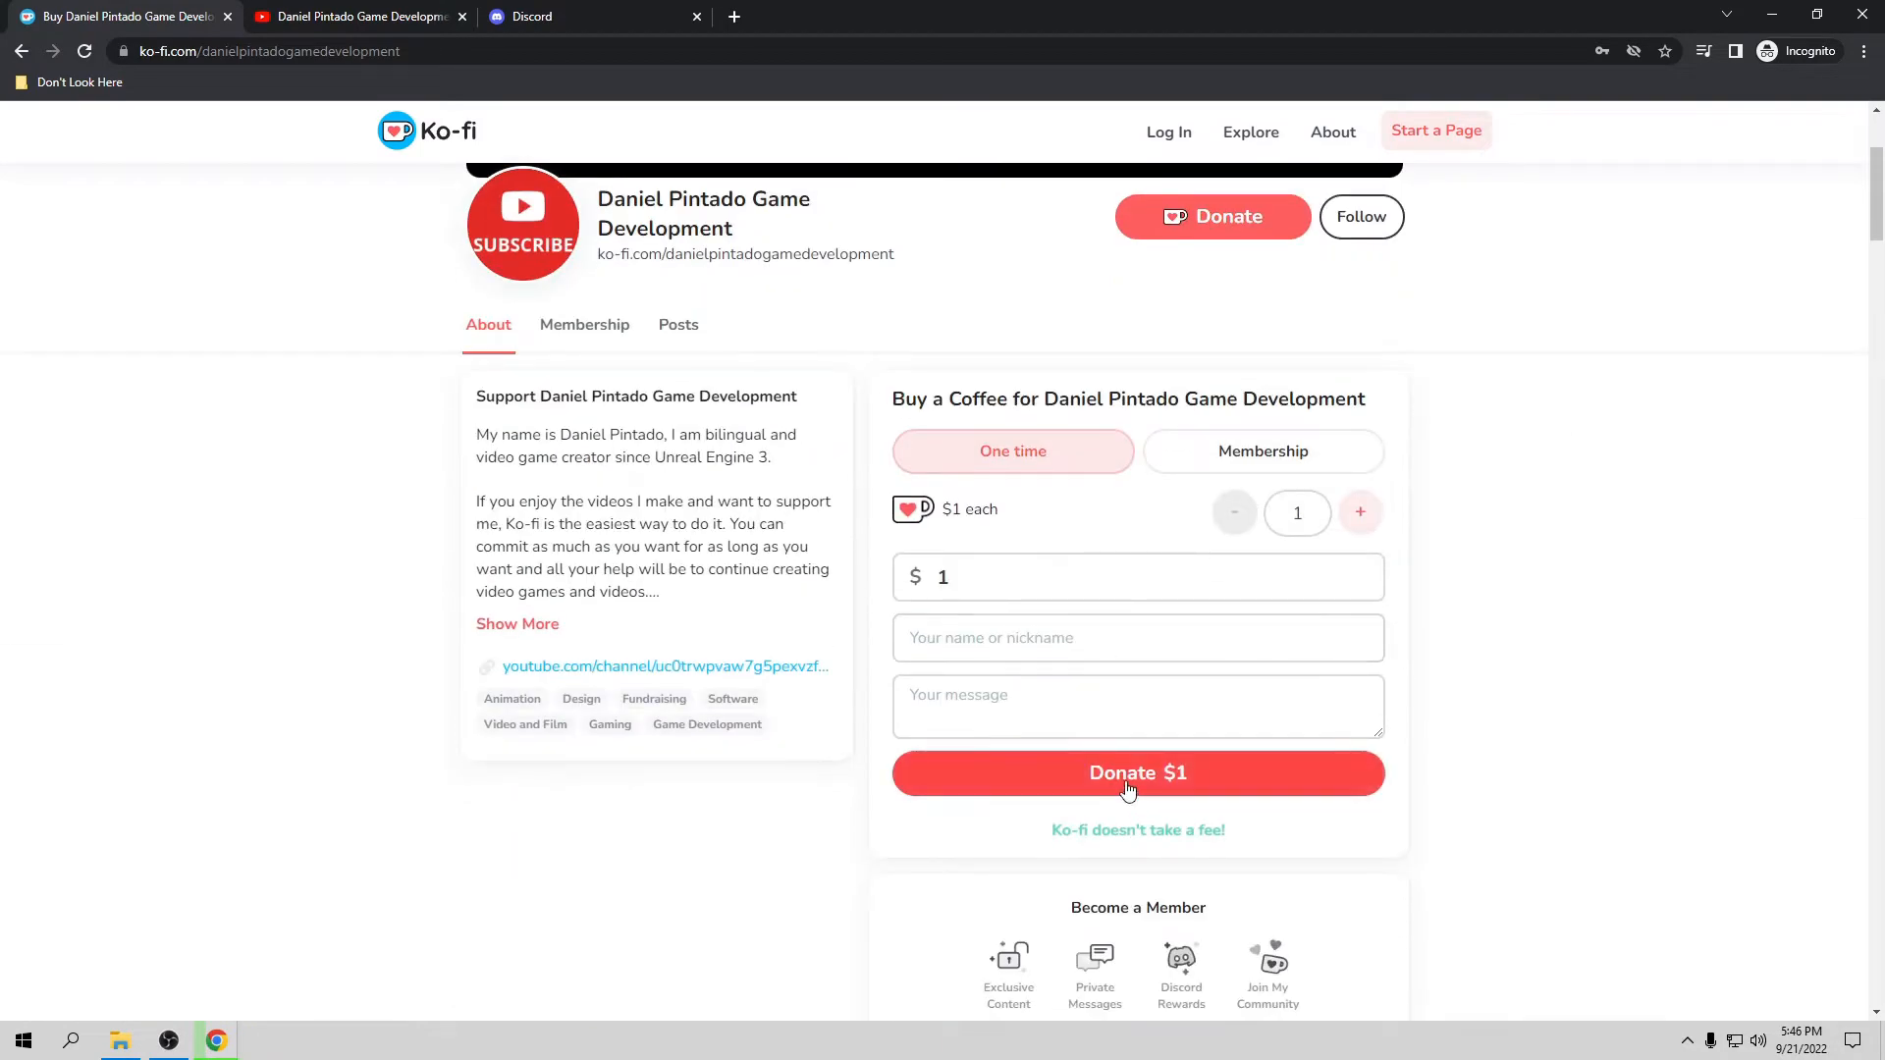
scroll(1114, 755, up, 2)
click(1217, 648)
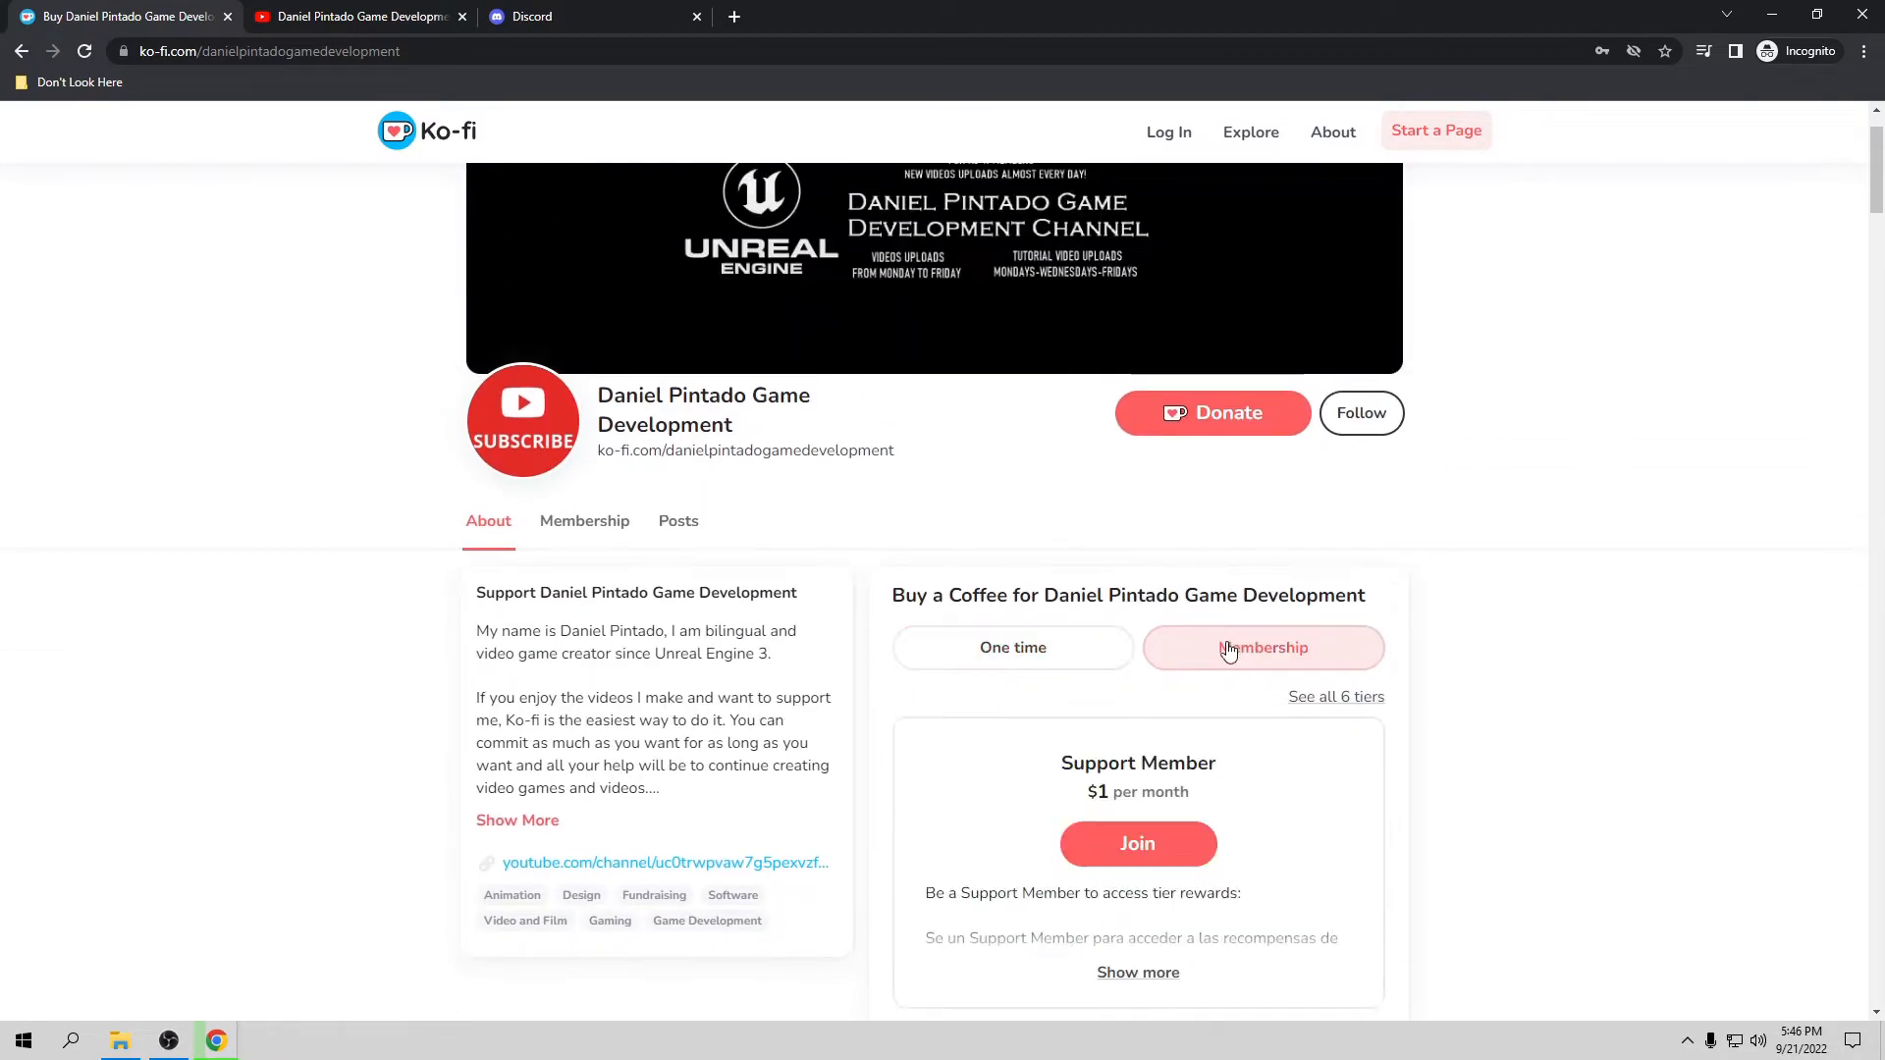
scroll(1169, 707, down, 1)
scroll(1171, 707, down, 1)
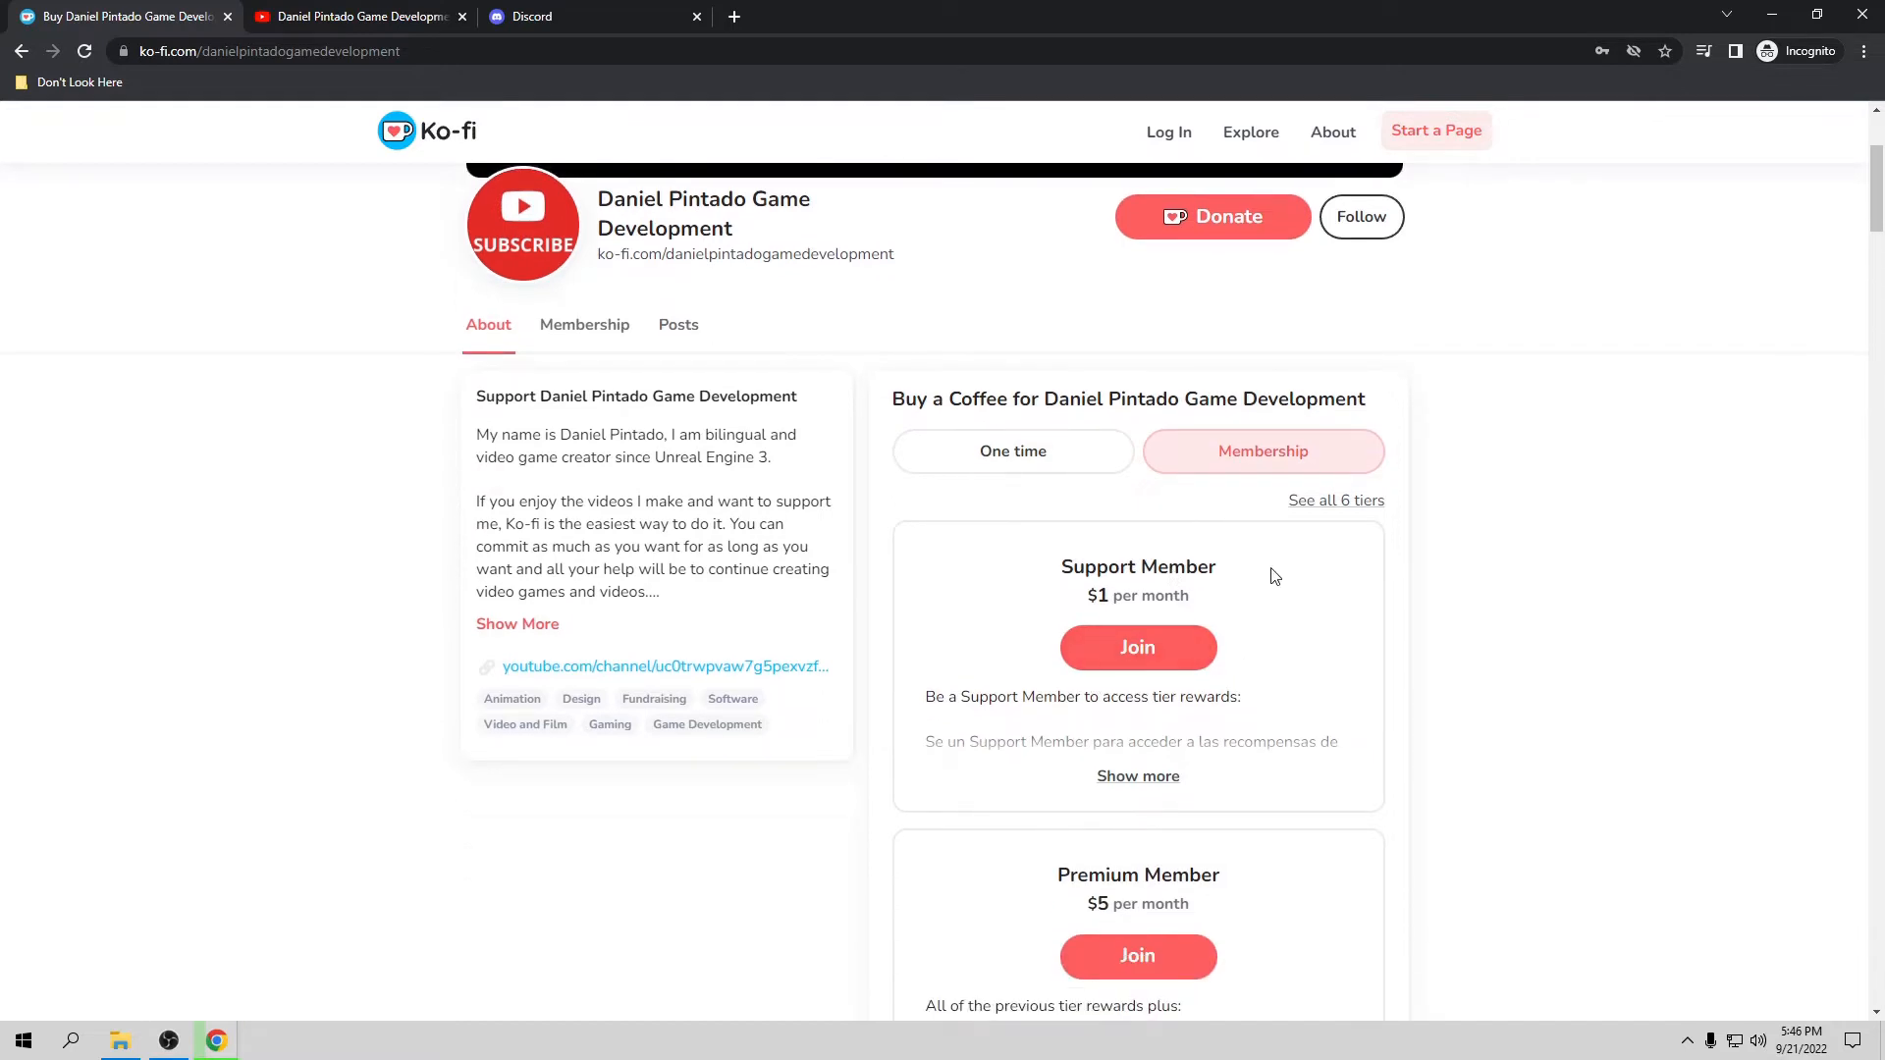
scroll(1277, 594, down, 2)
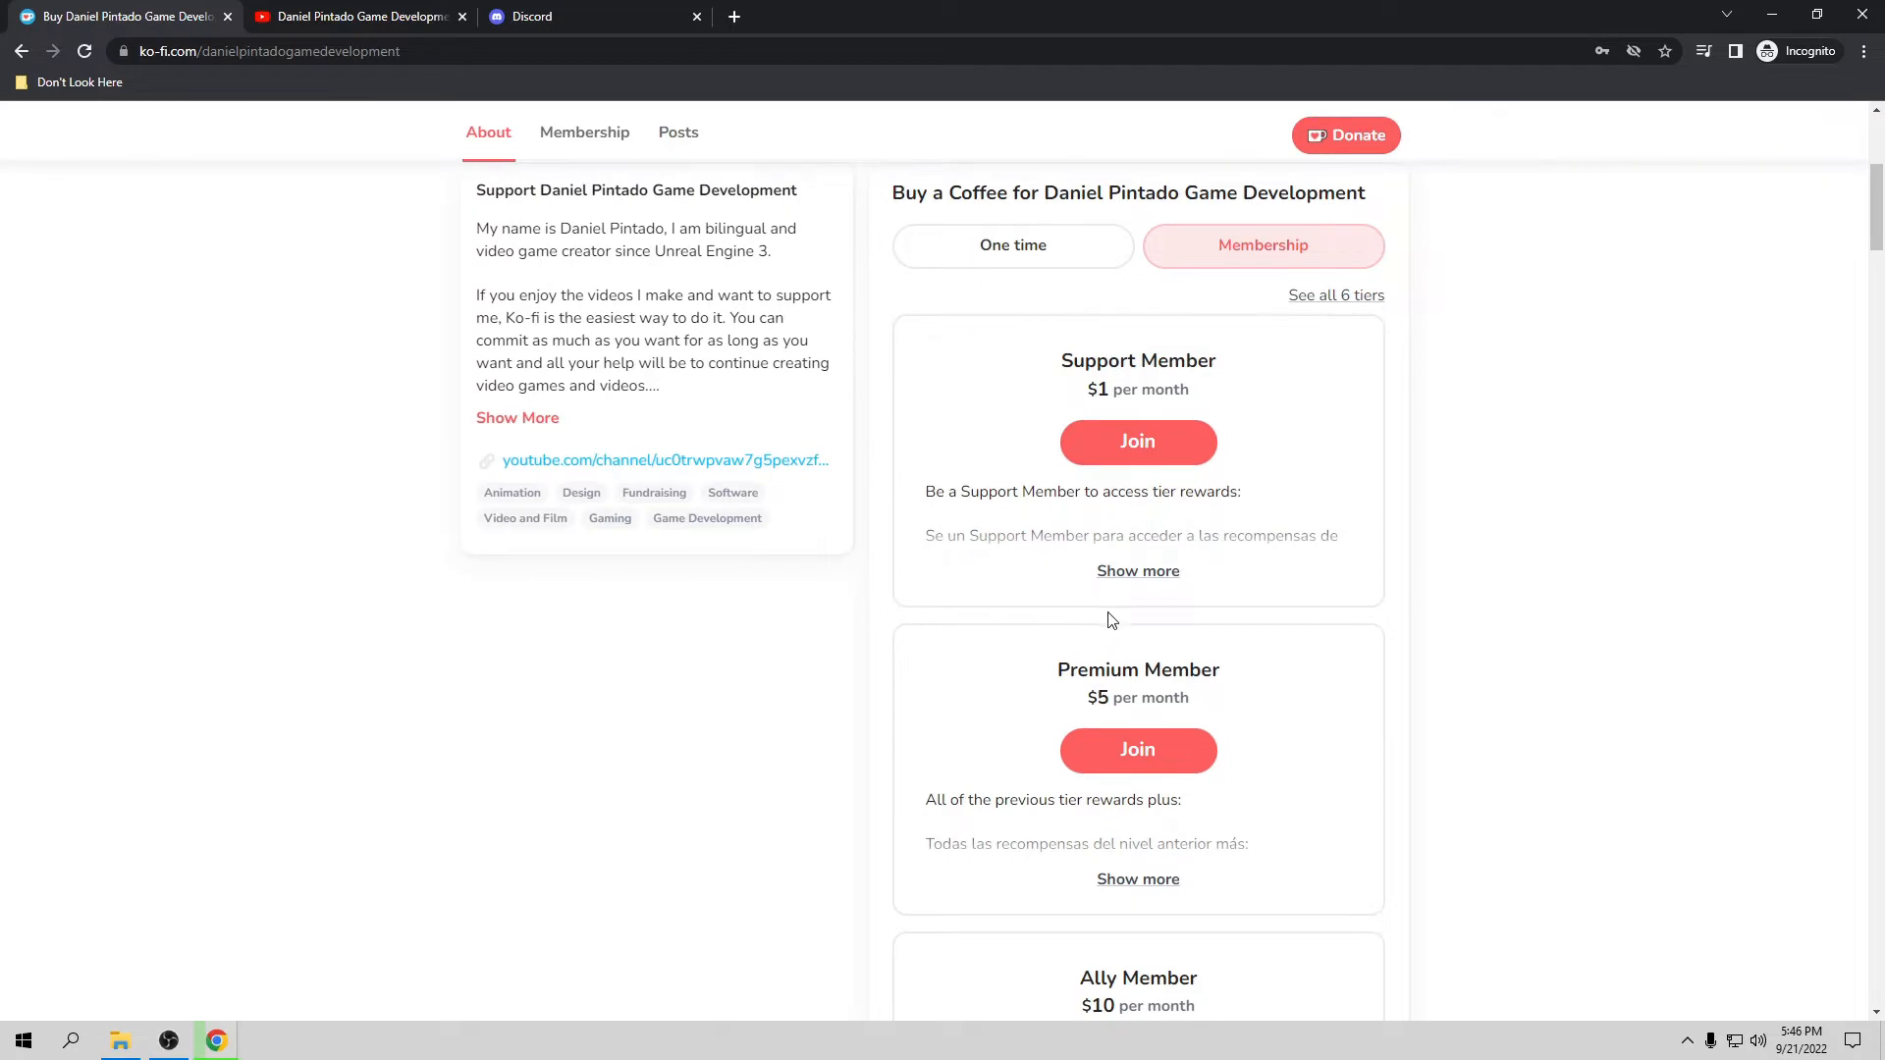
scroll(1114, 619, up, 1)
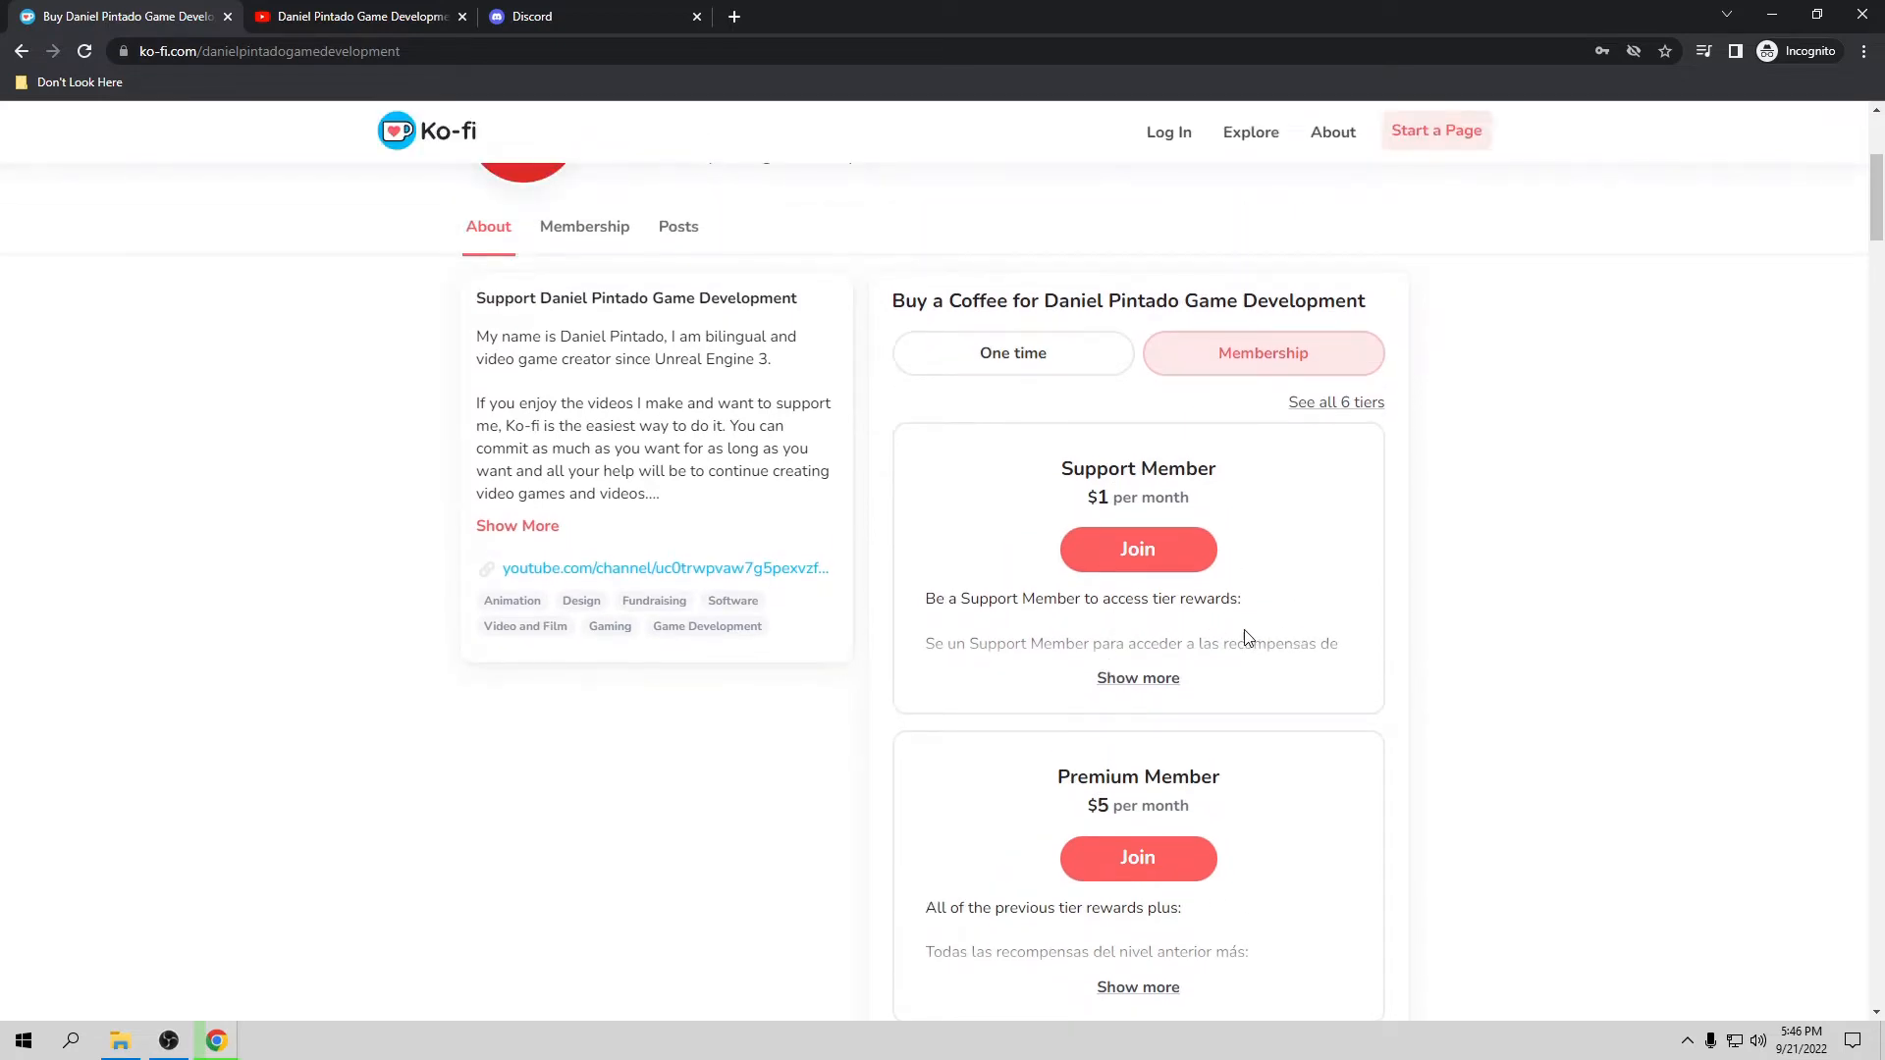
scroll(1178, 630, up, 3)
scroll(1058, 776, down, 2)
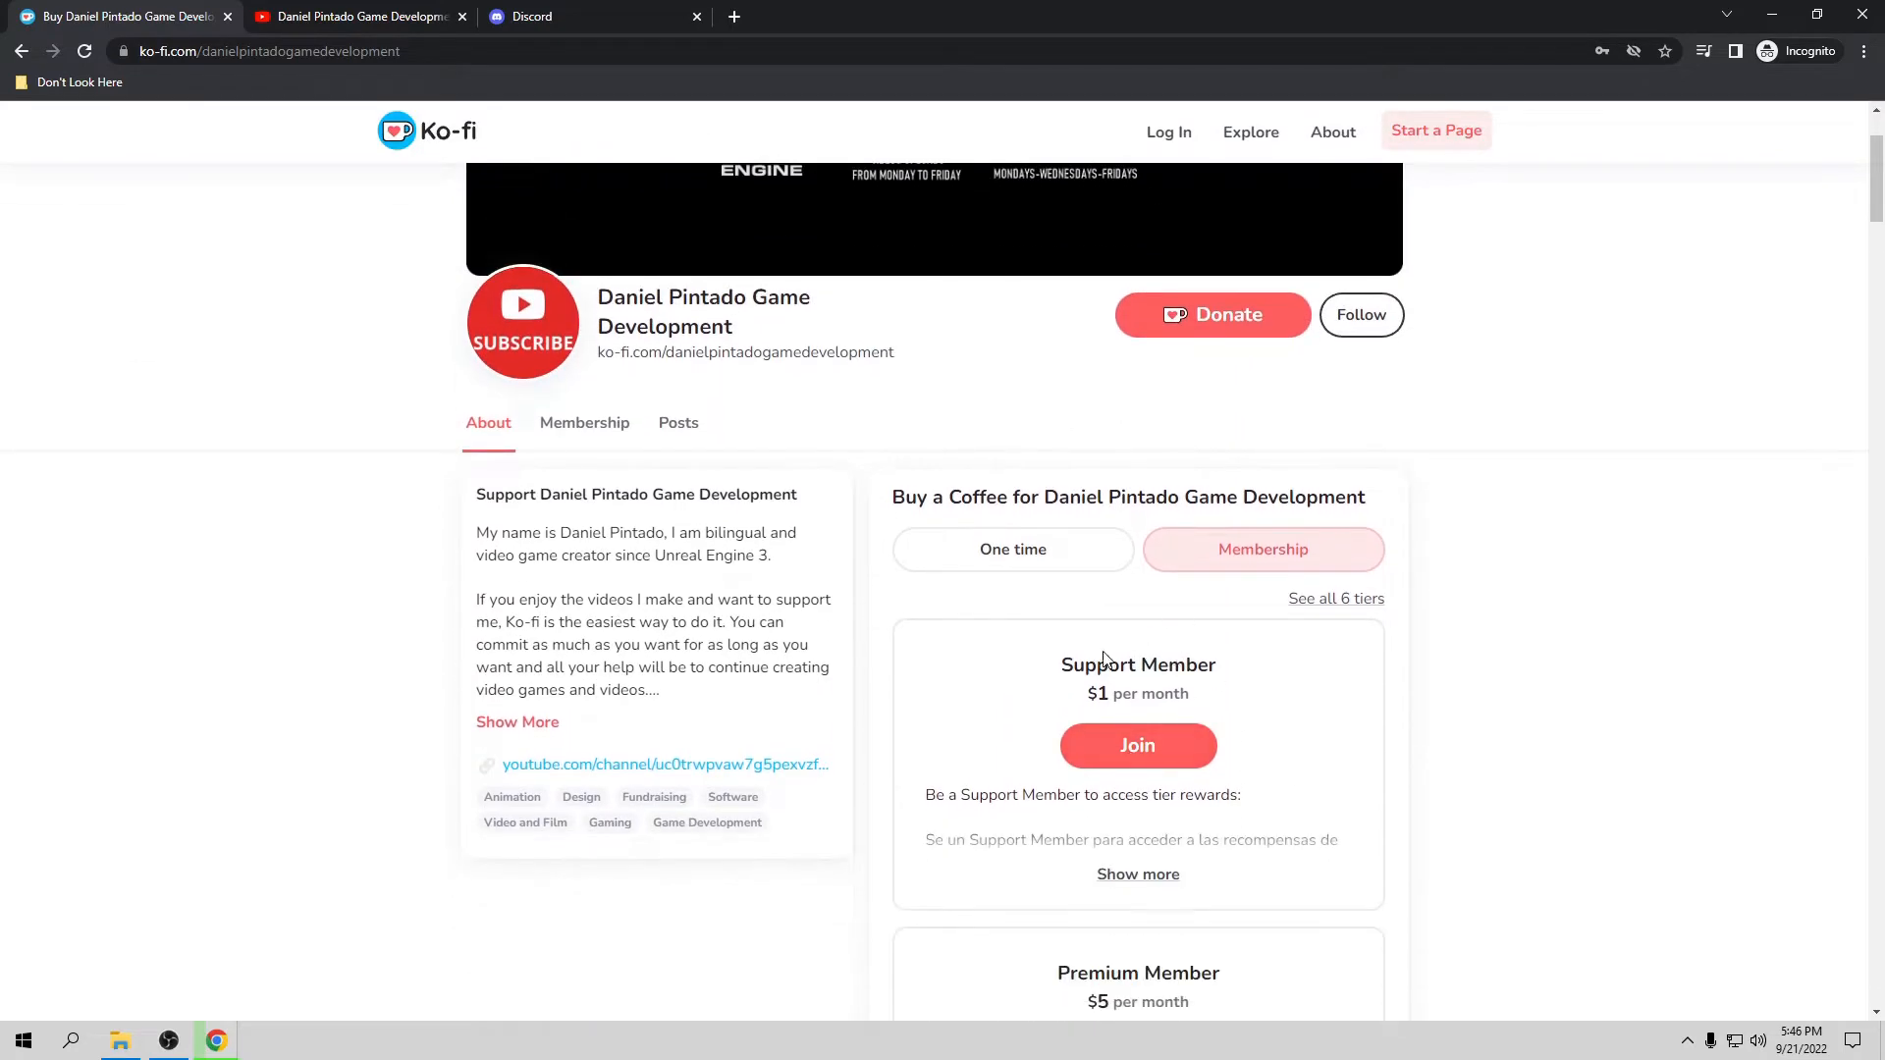
scroll(1274, 628, up, 1)
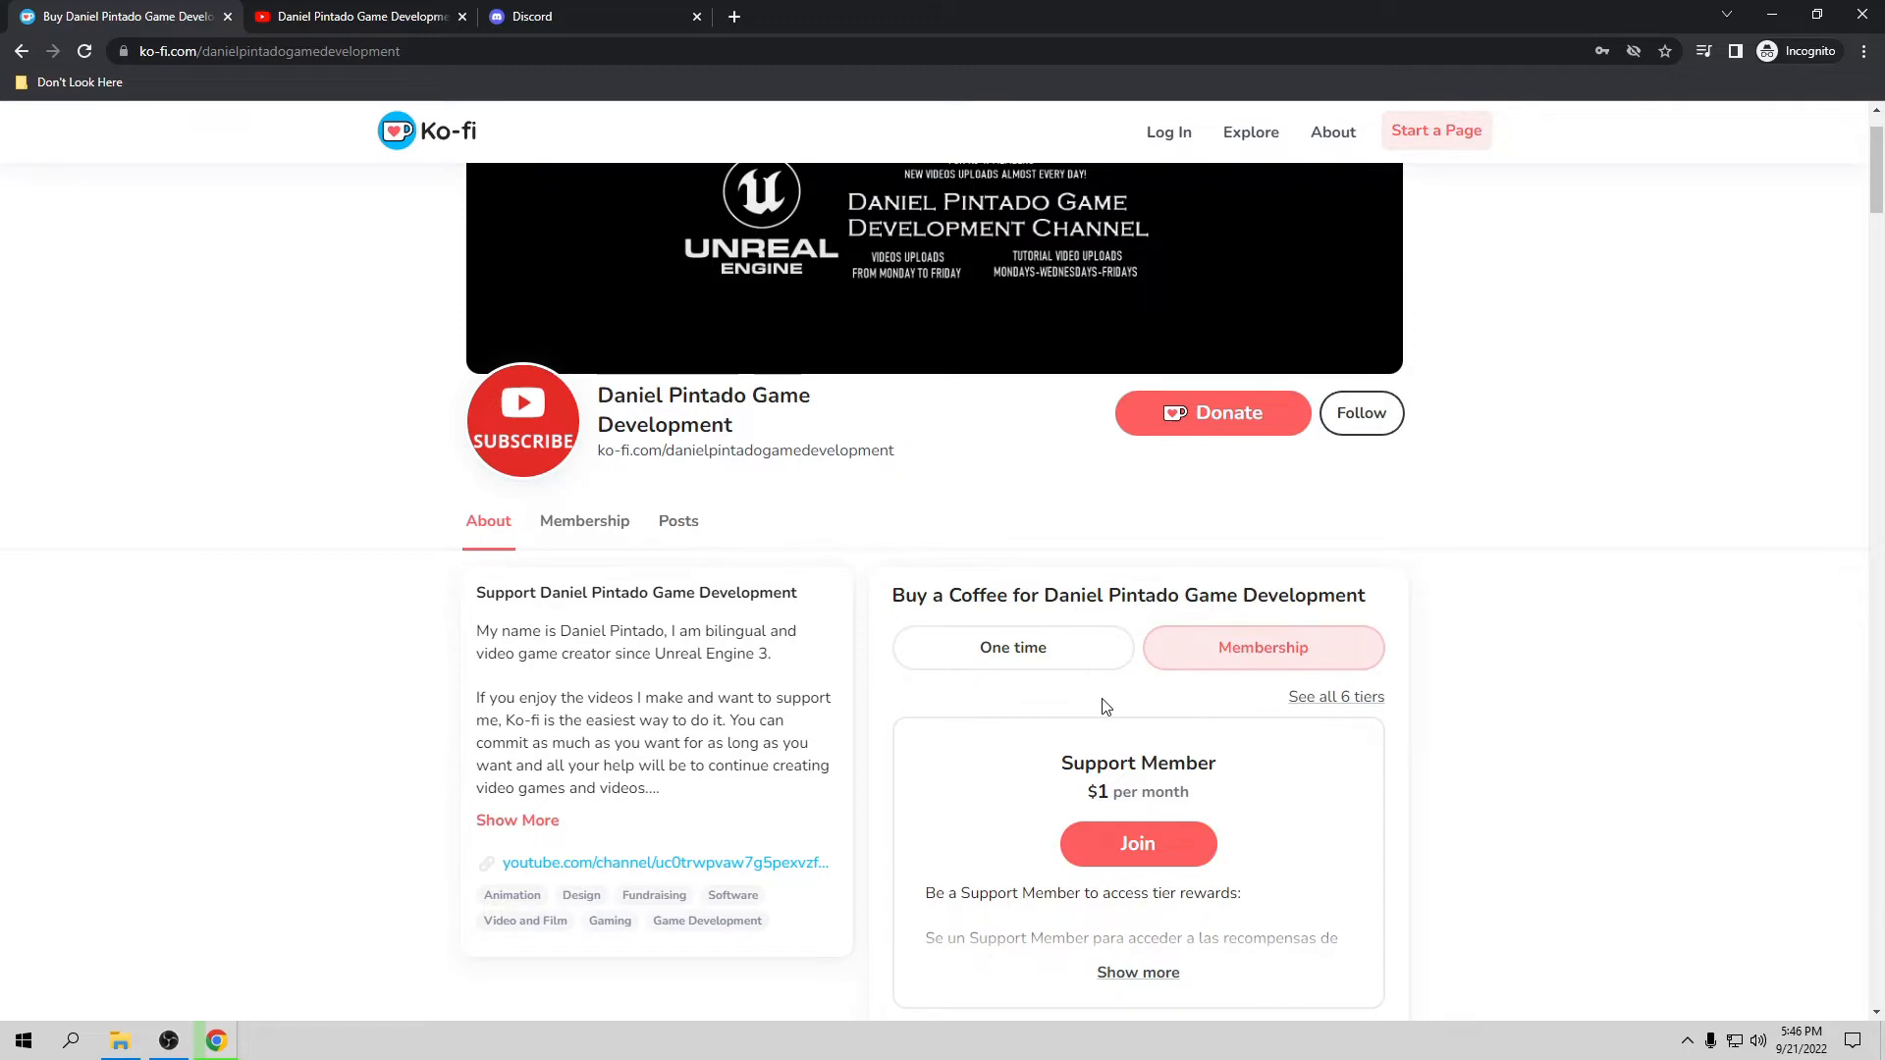
scroll(1102, 628, up, 1)
Step: Open the All Ko-fi Videos document from the YouTube channel's banner and examine its lists of videos and project files
click(393, 18)
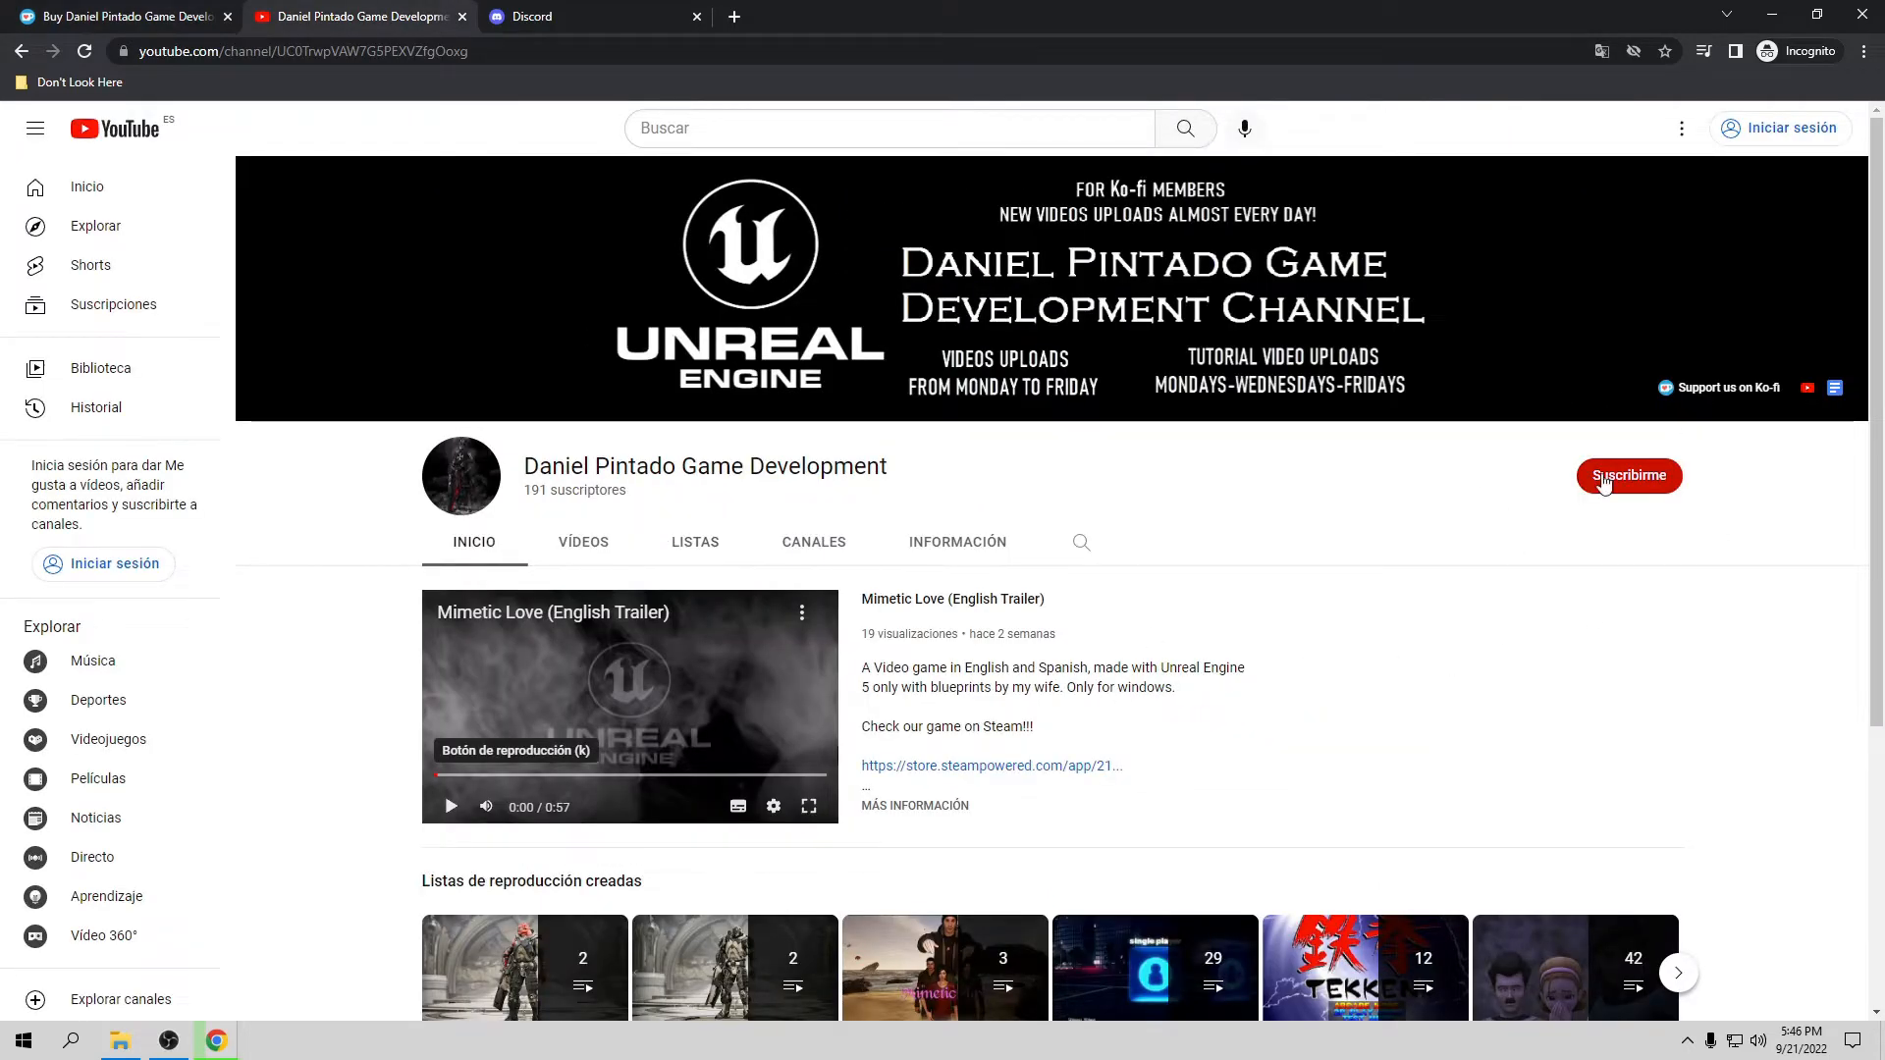
click(1837, 390)
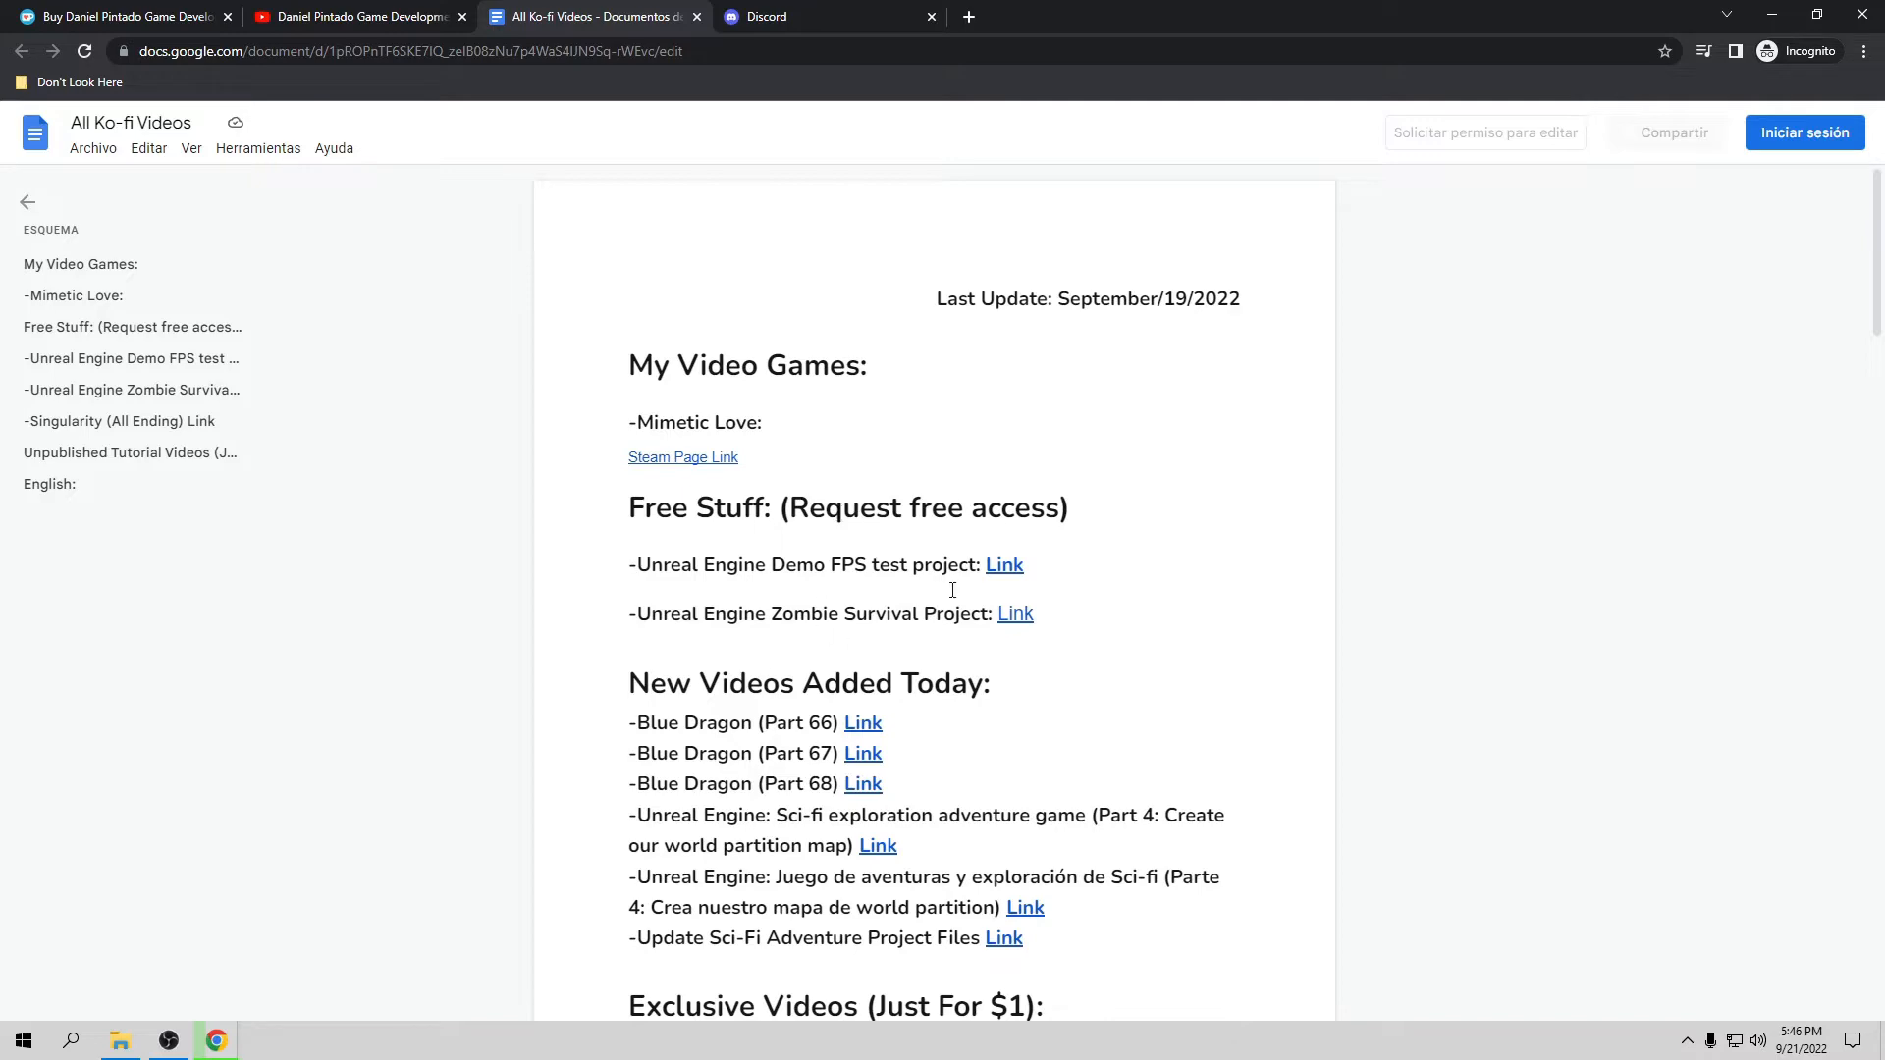
scroll(952, 590, down, 3)
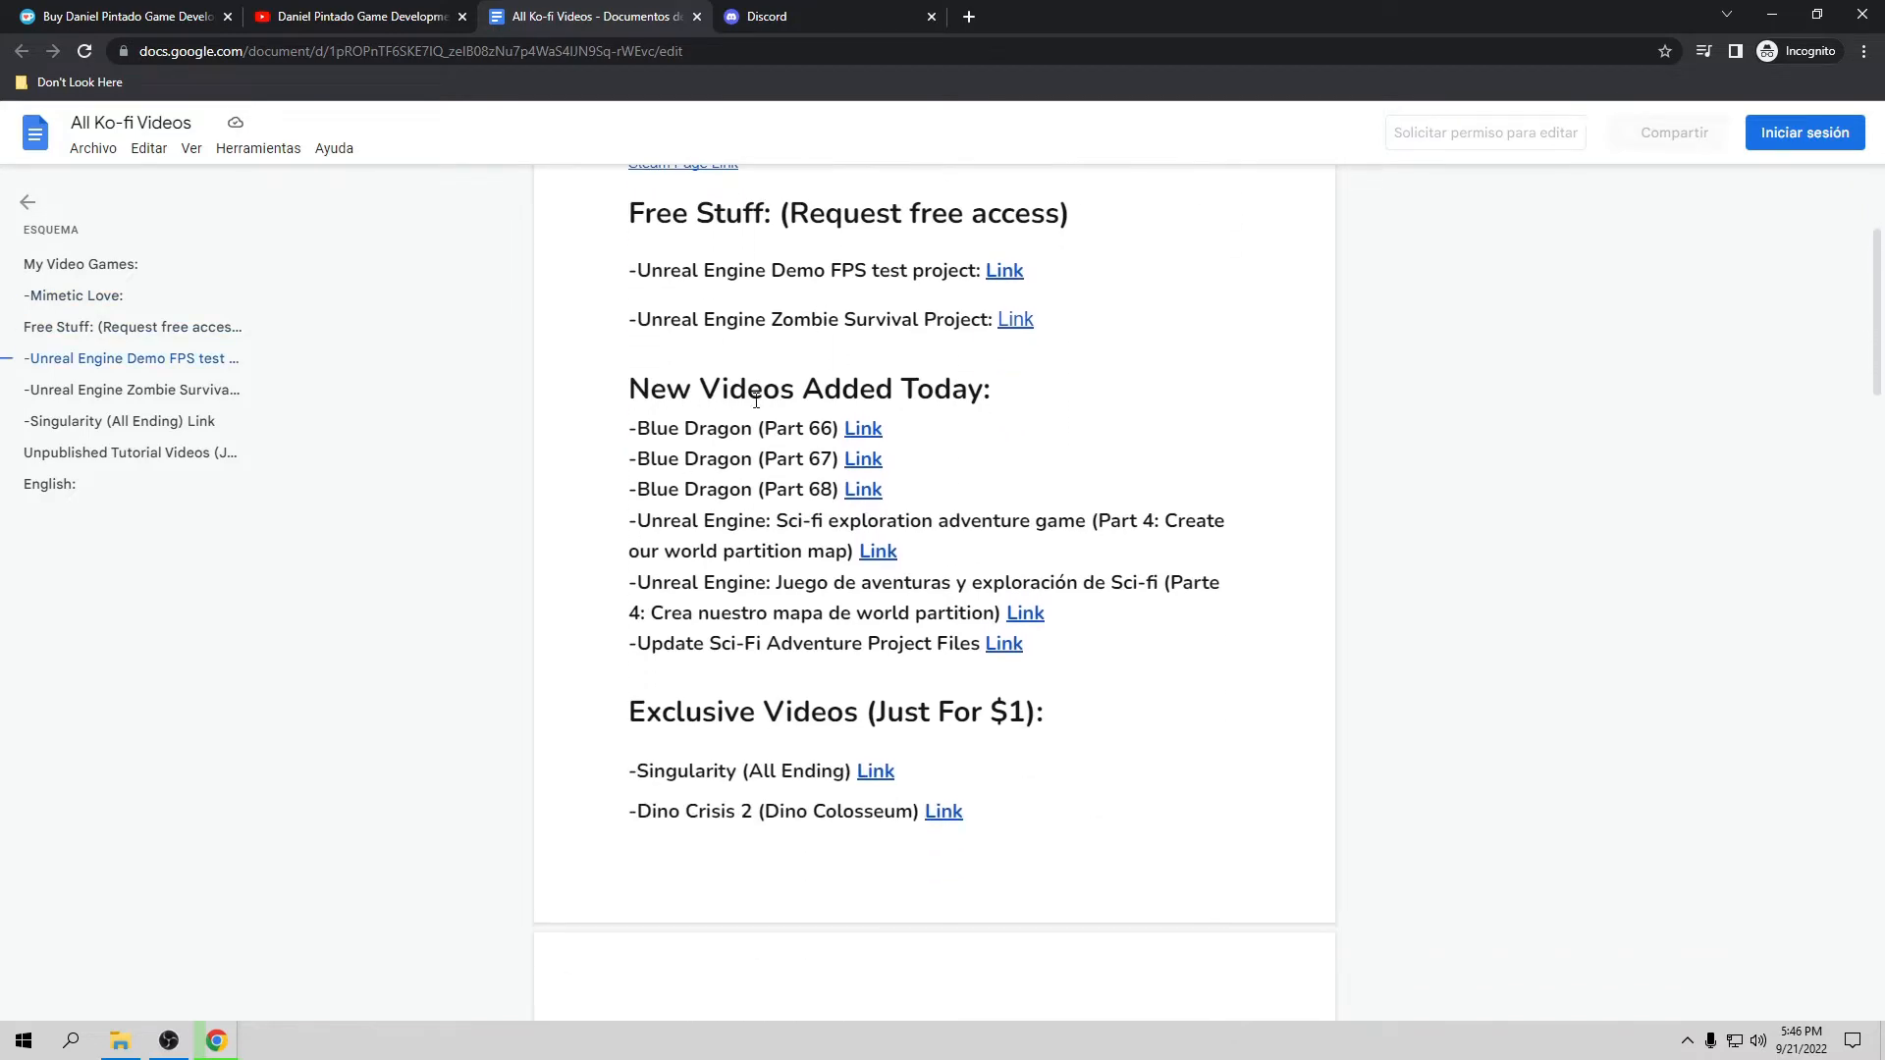
scroll(1124, 503, up, 3)
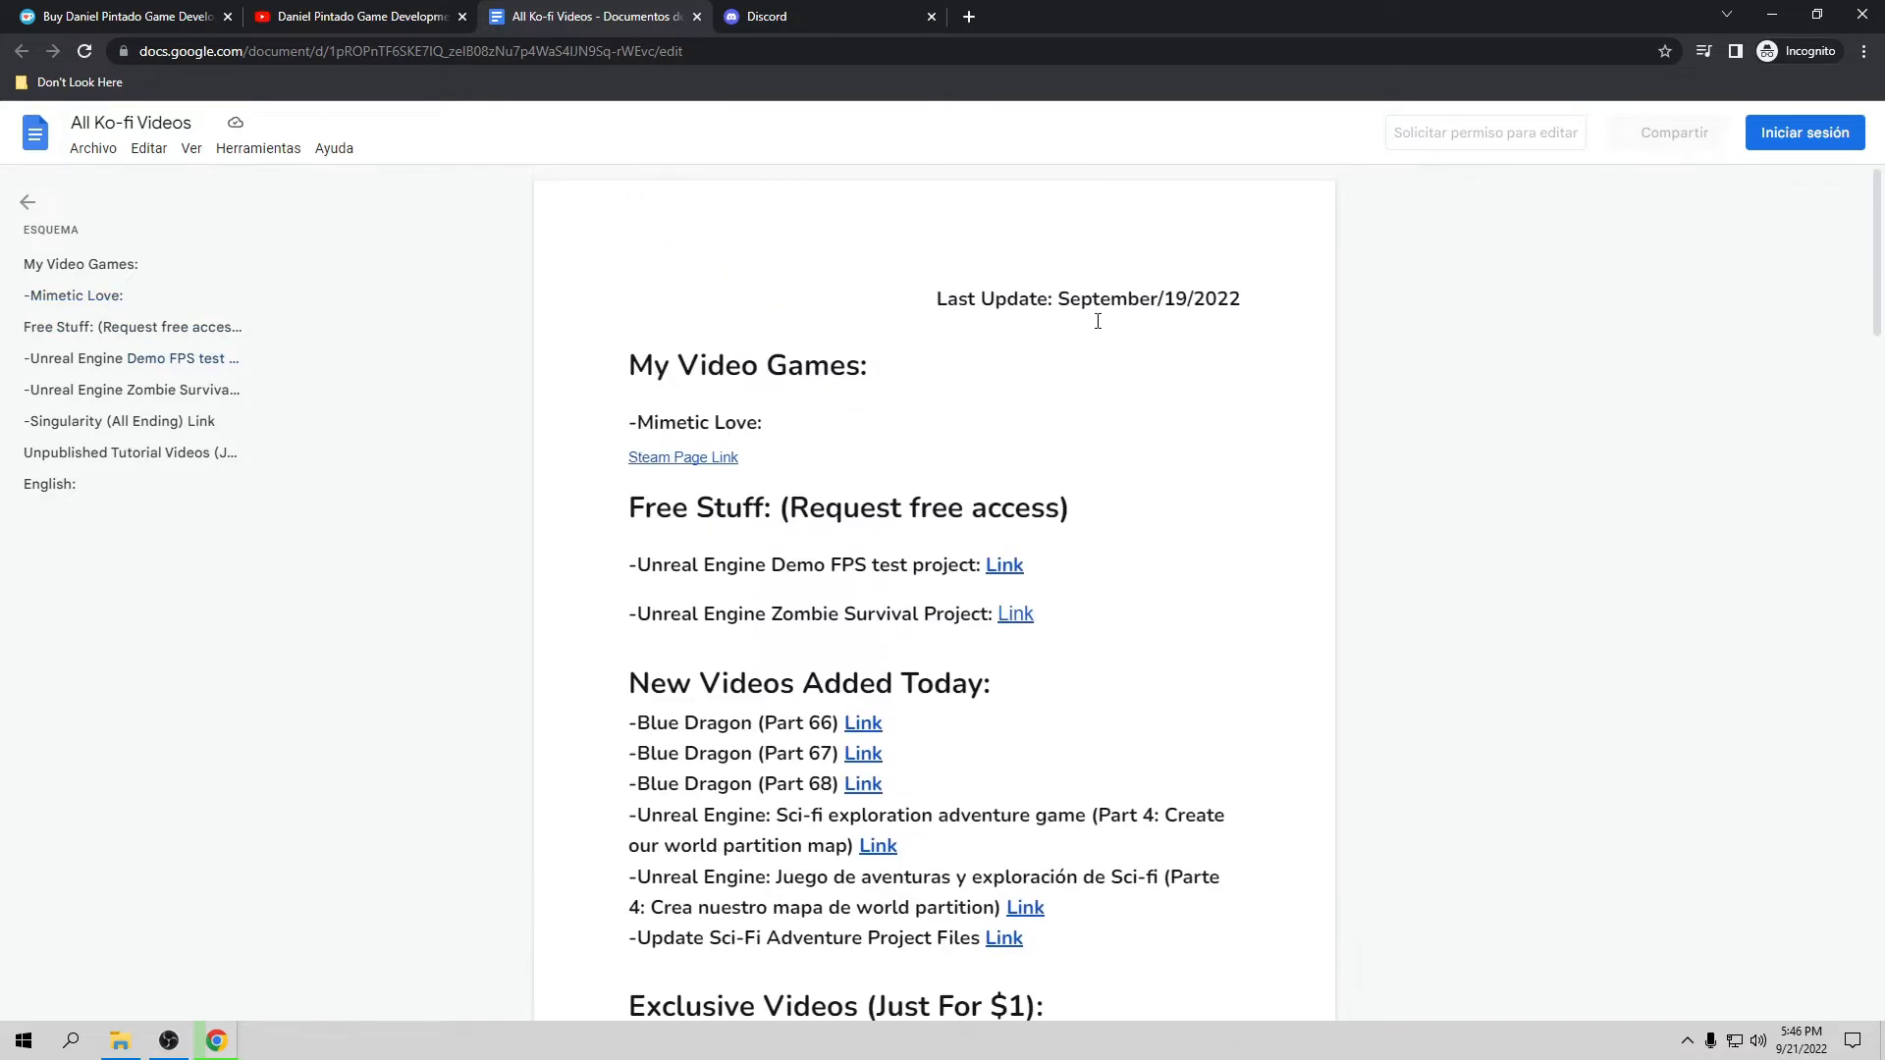
scroll(949, 709, down, 5)
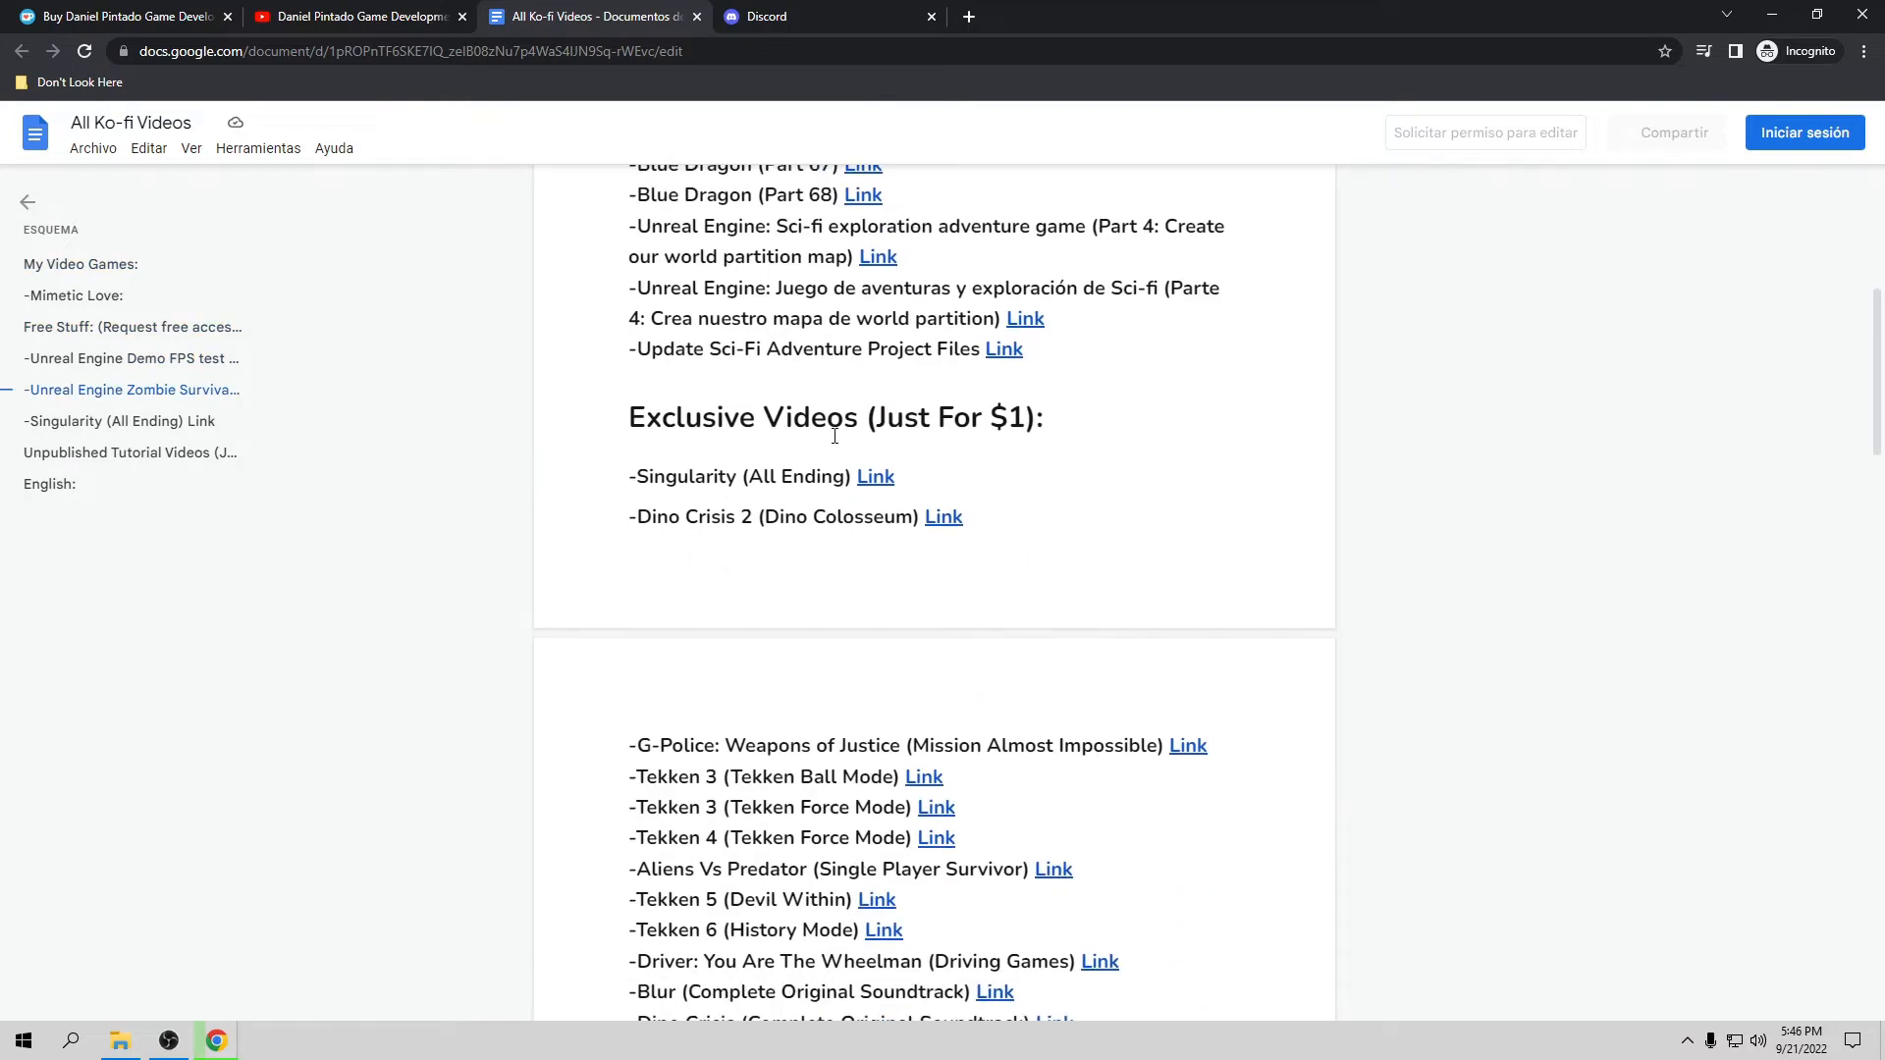
scroll(945, 570, down, 3)
scroll(953, 571, down, 7)
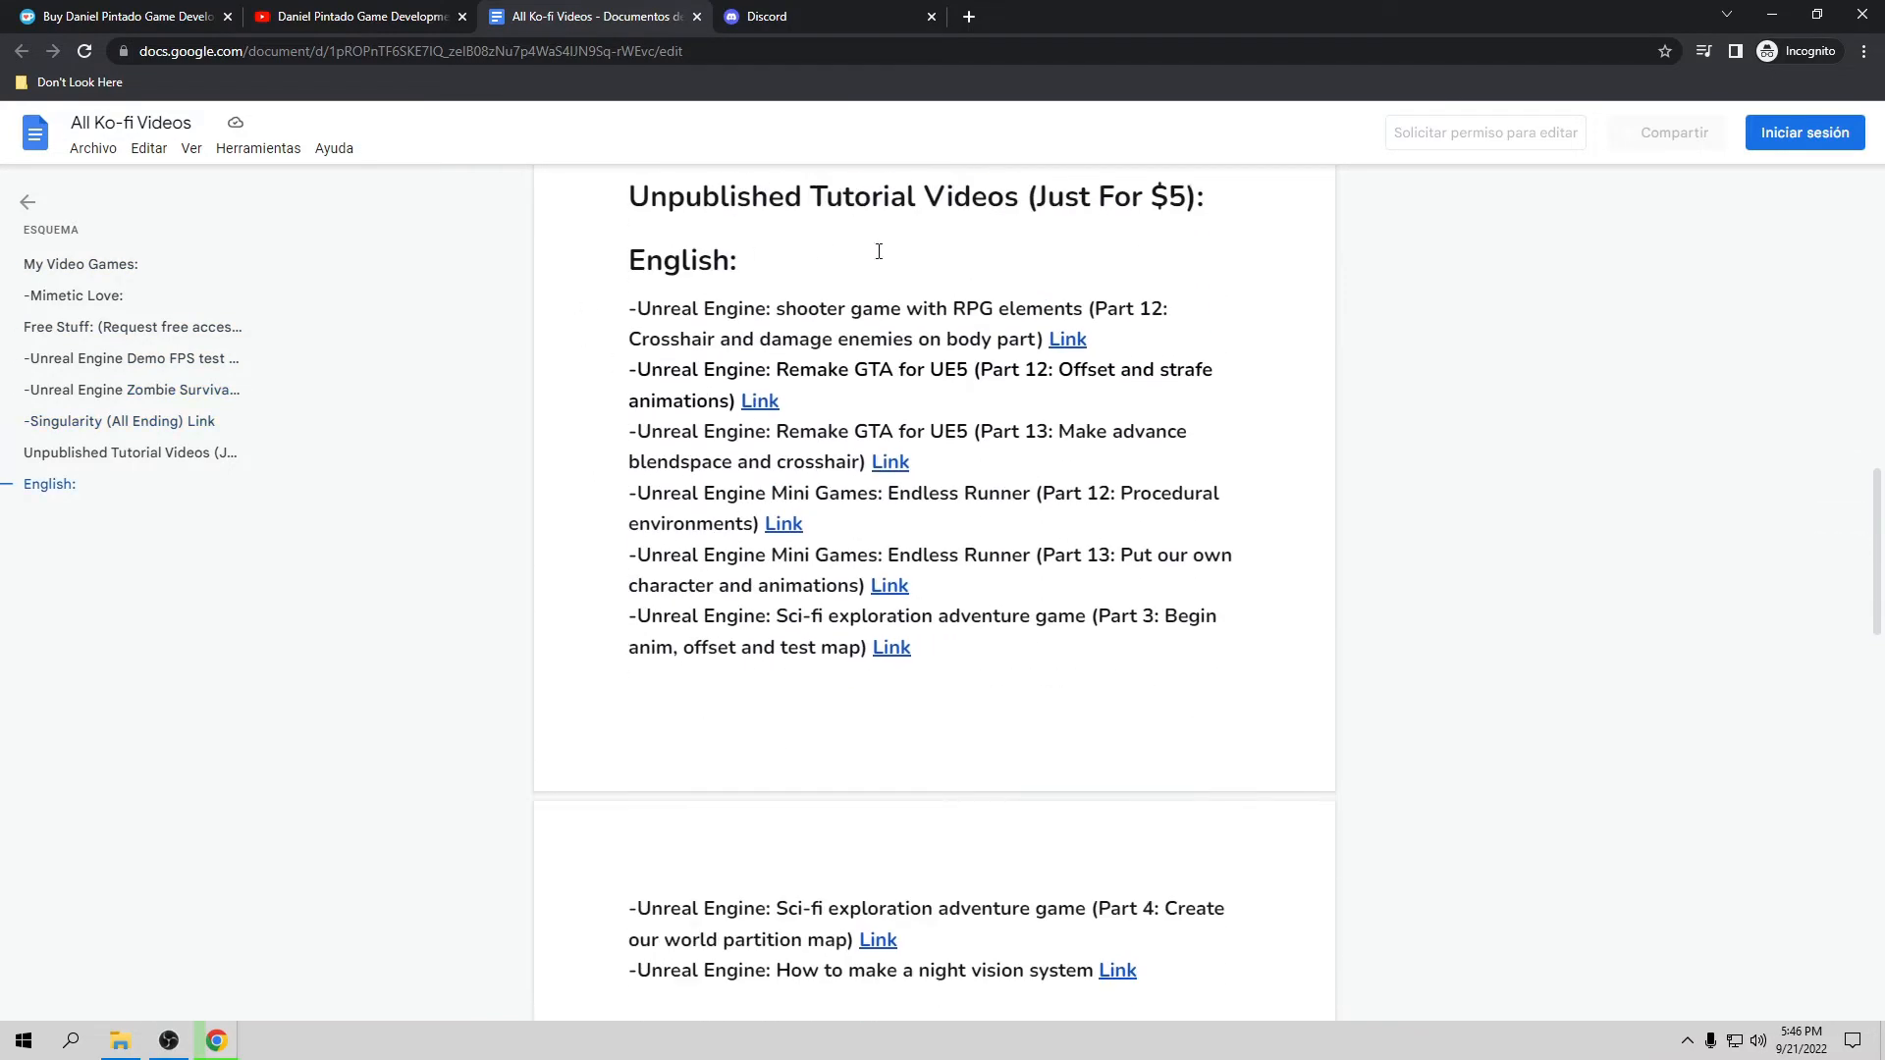
scroll(1009, 447, down, 11)
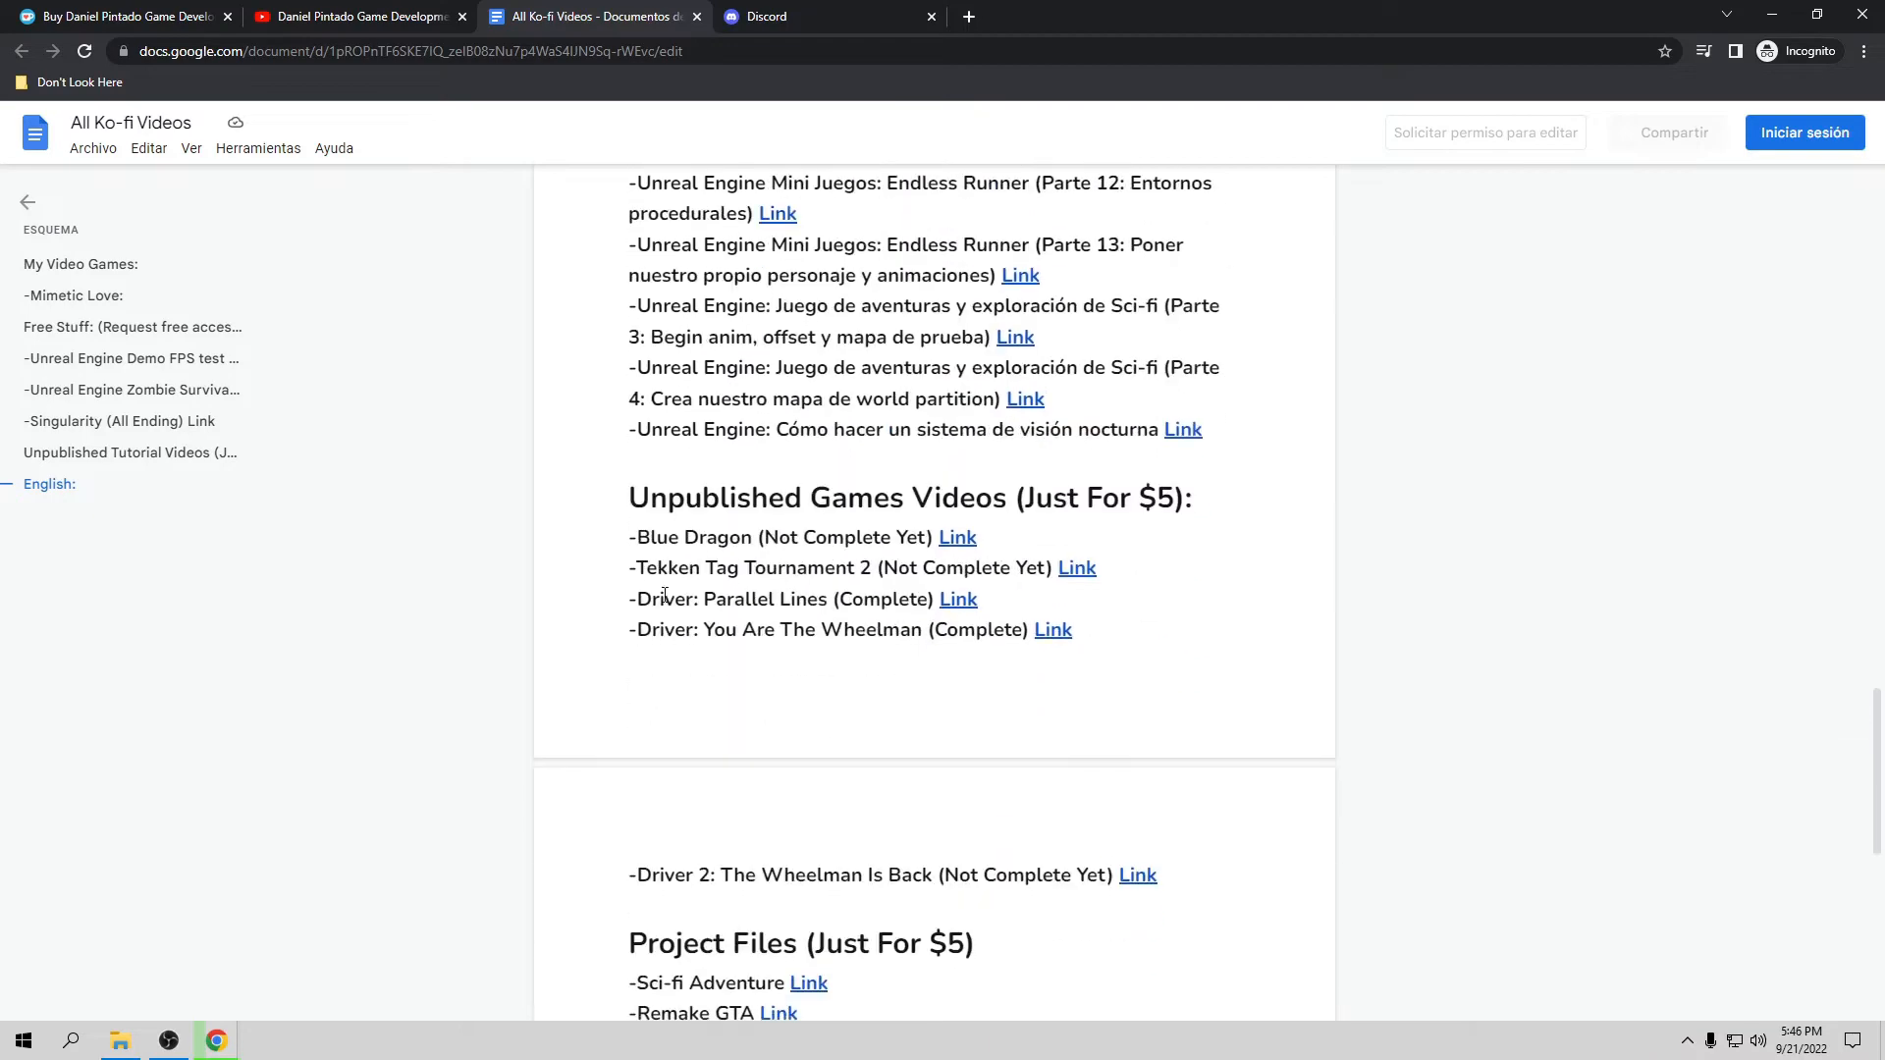
scroll(904, 527, down, 5)
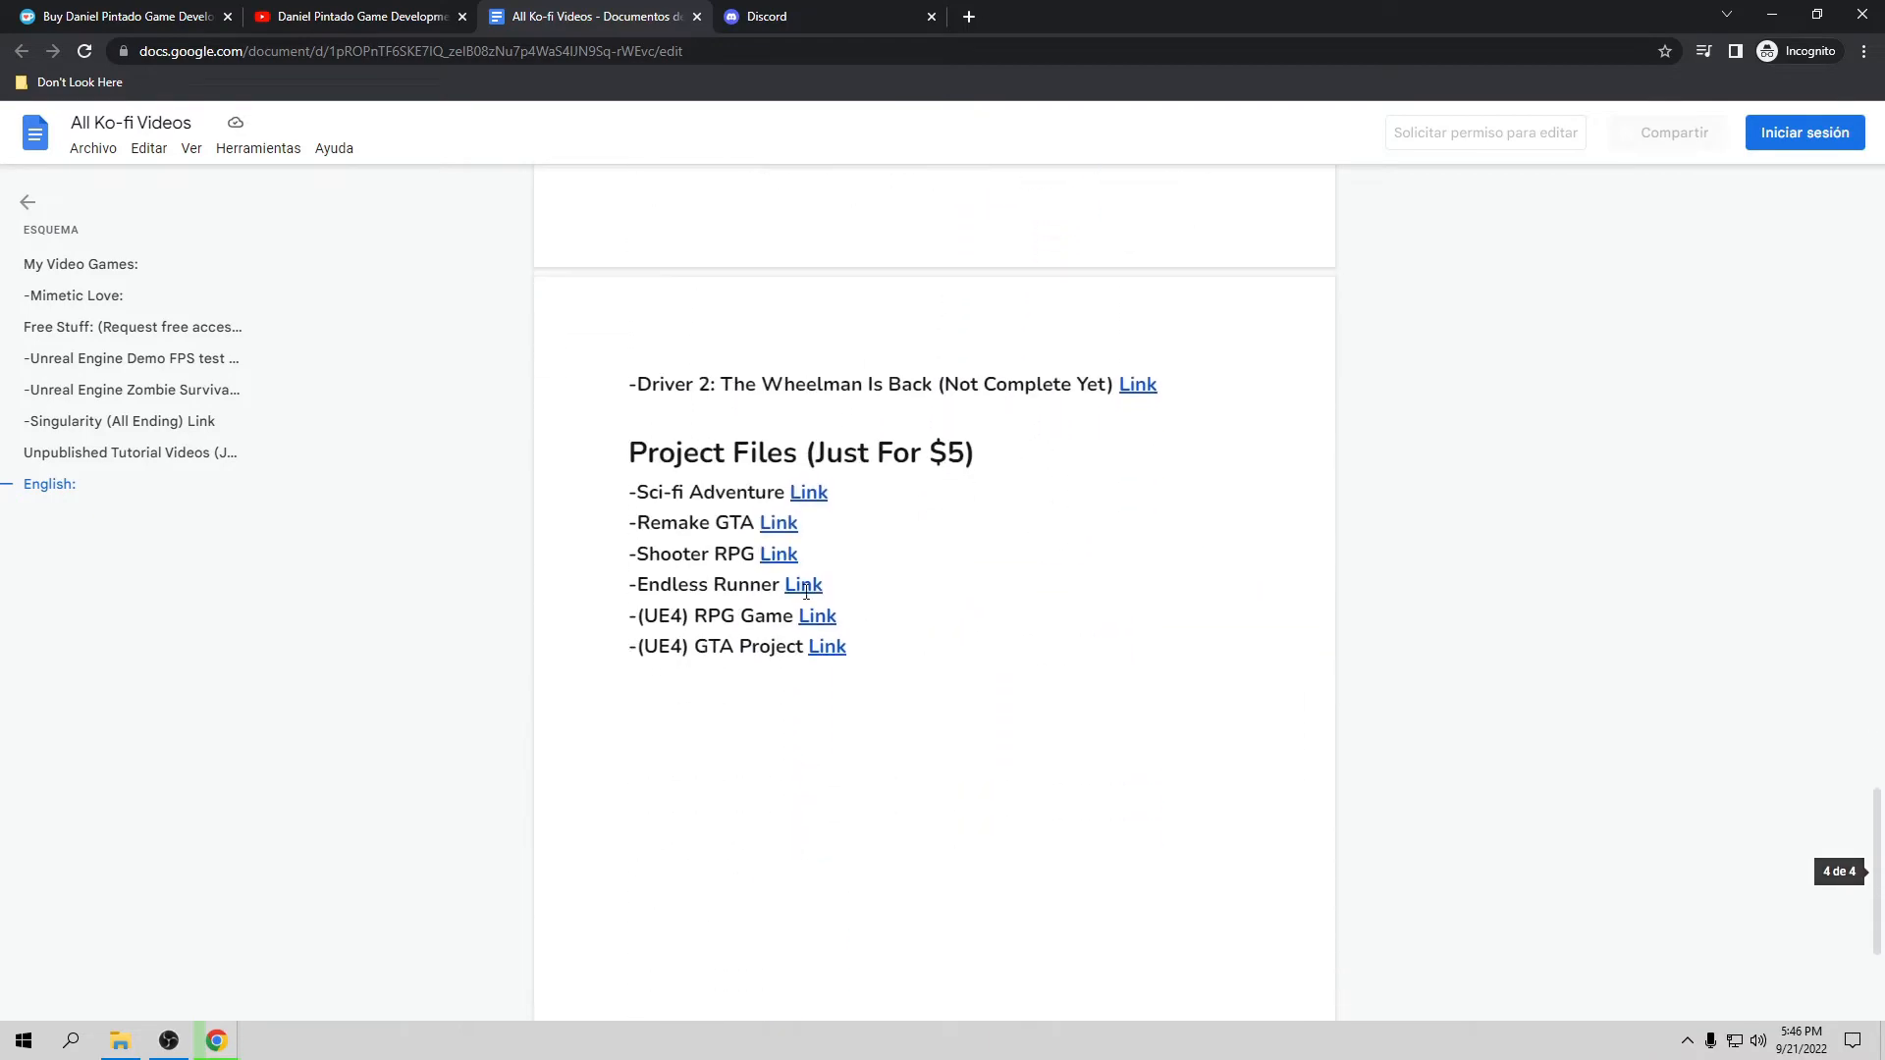
scroll(880, 613, down, 3)
scroll(880, 613, up, 5)
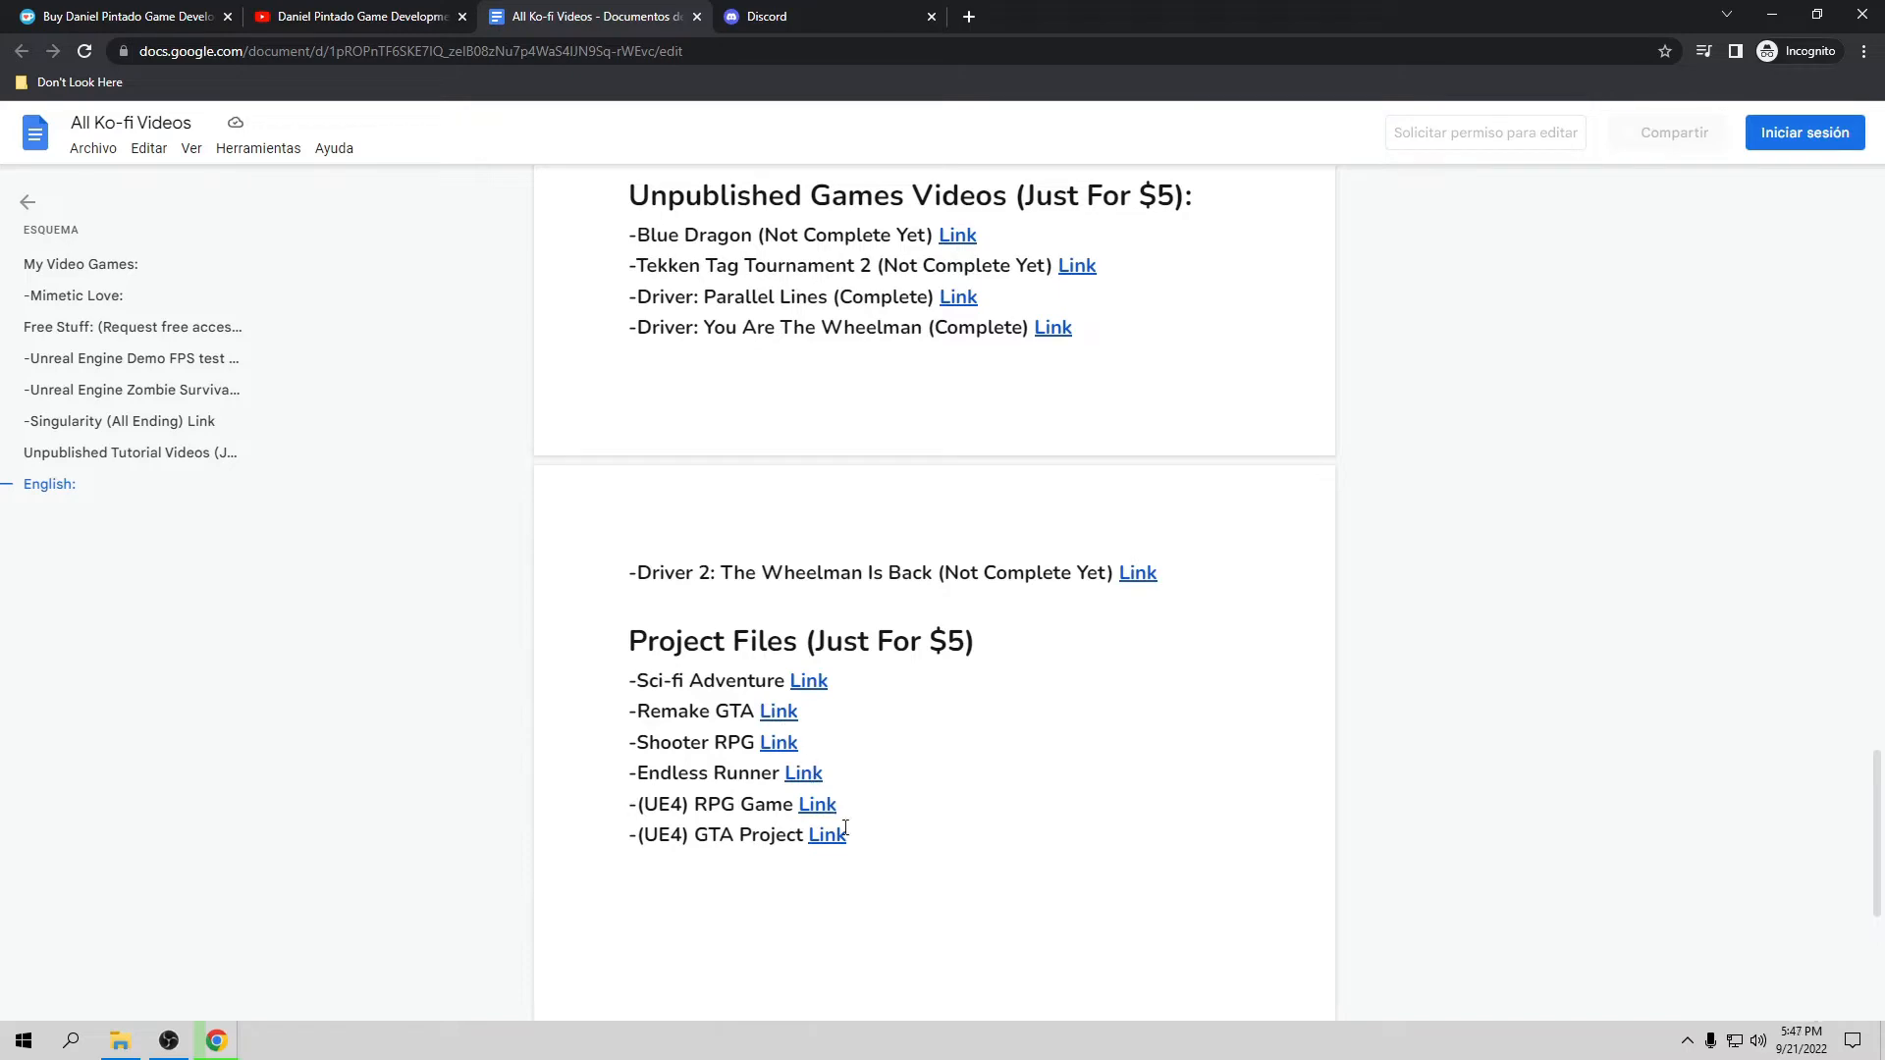
scroll(895, 714, up, 4)
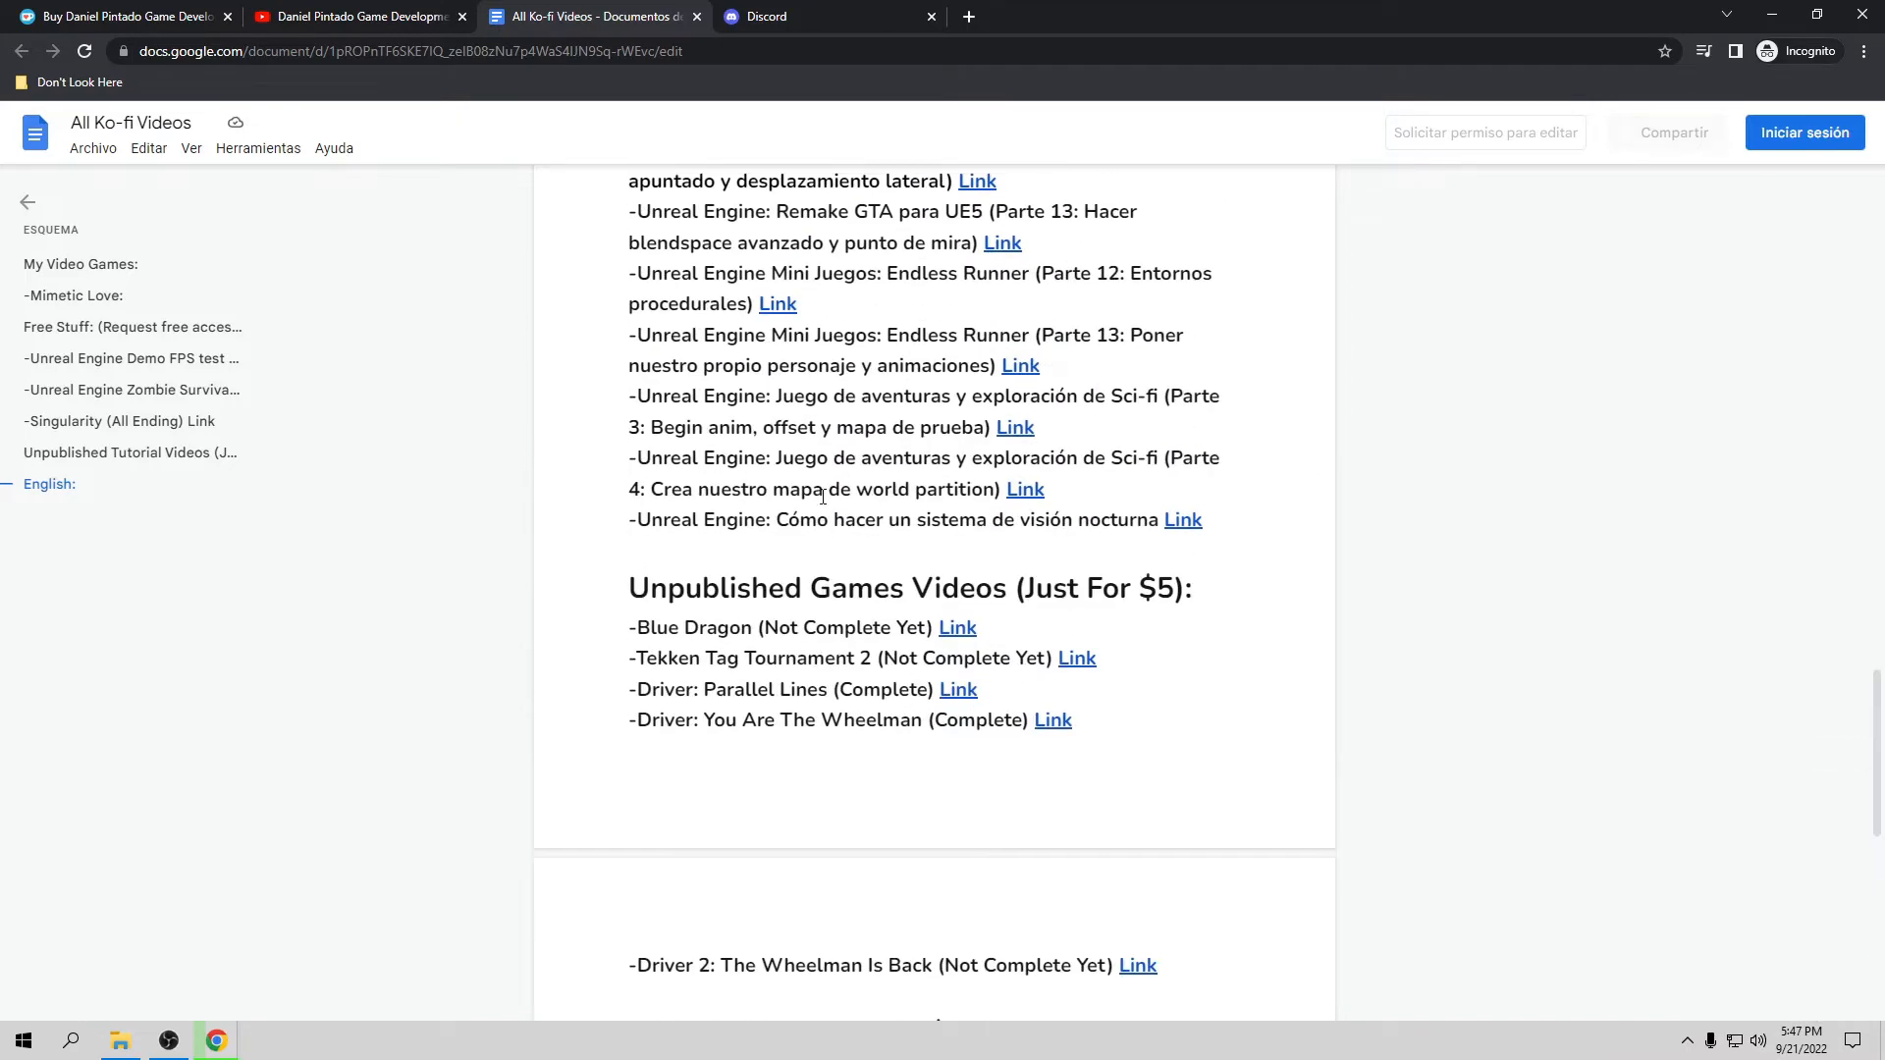
scroll(839, 517, up, 16)
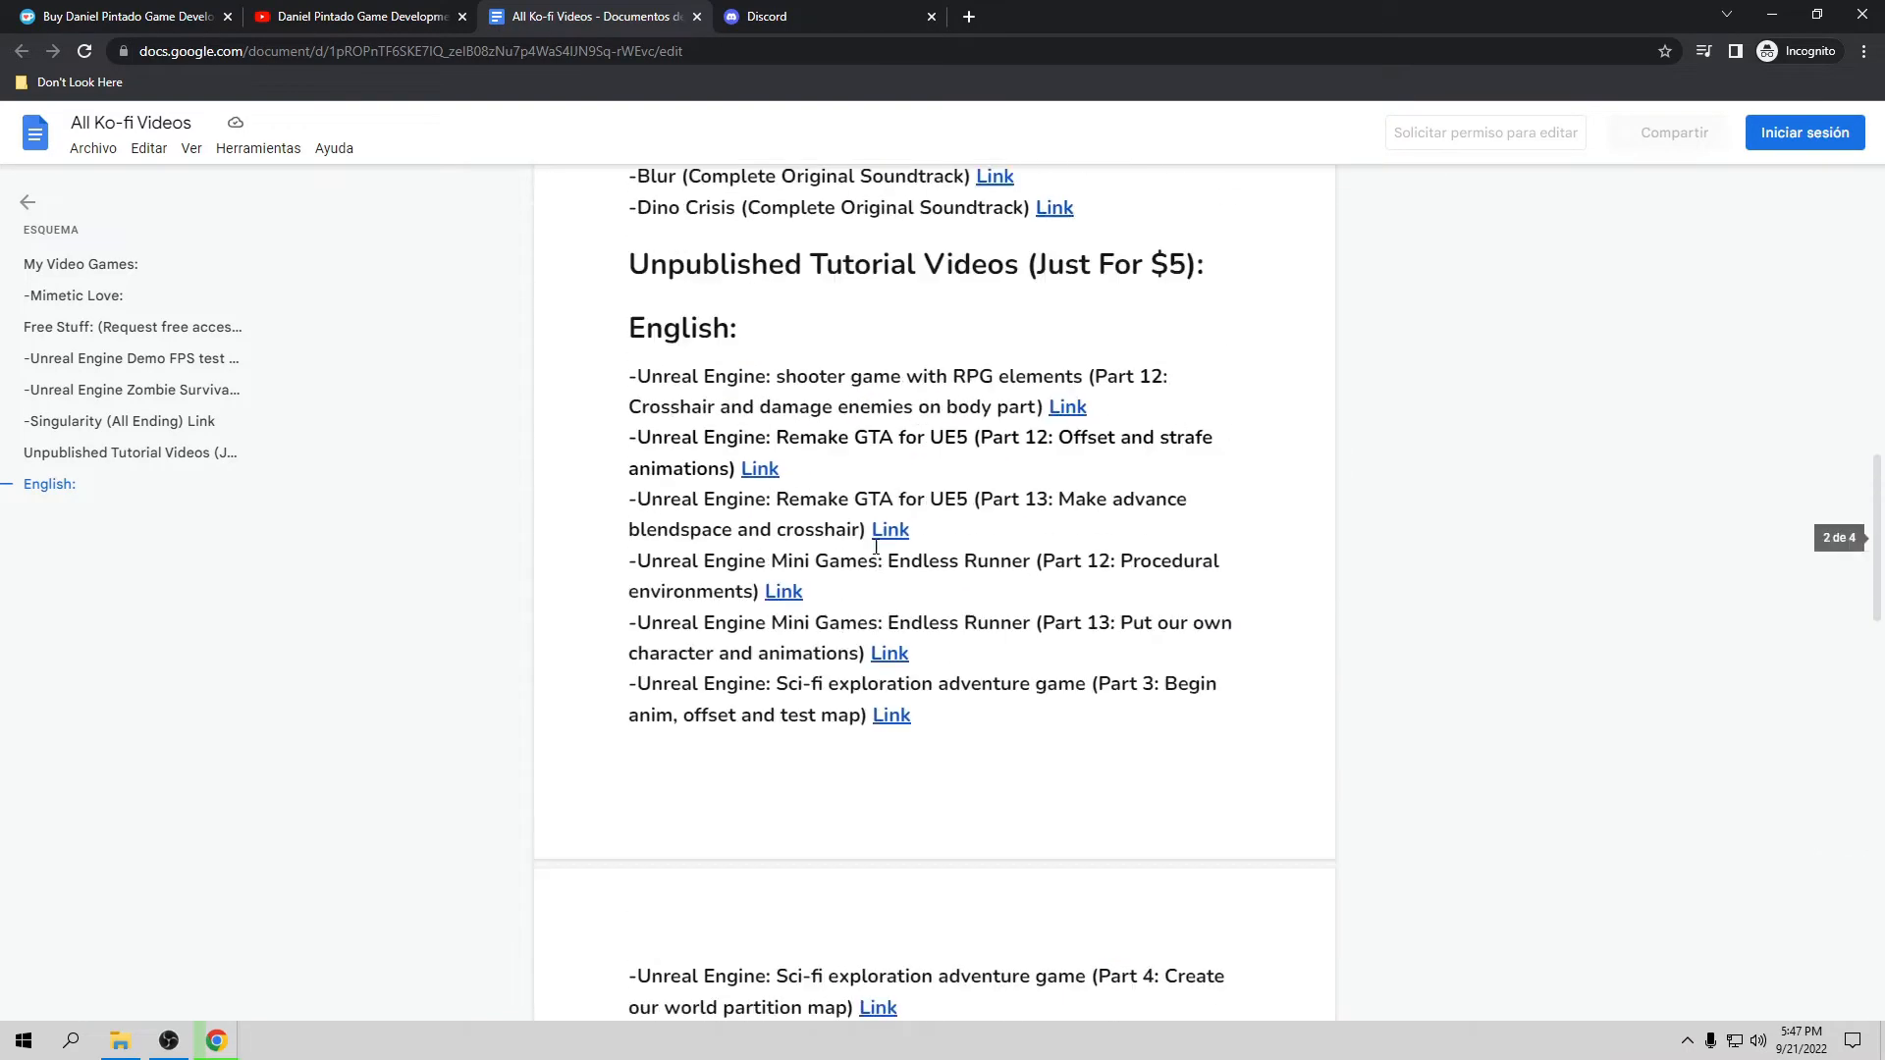
scroll(876, 547, up, 12)
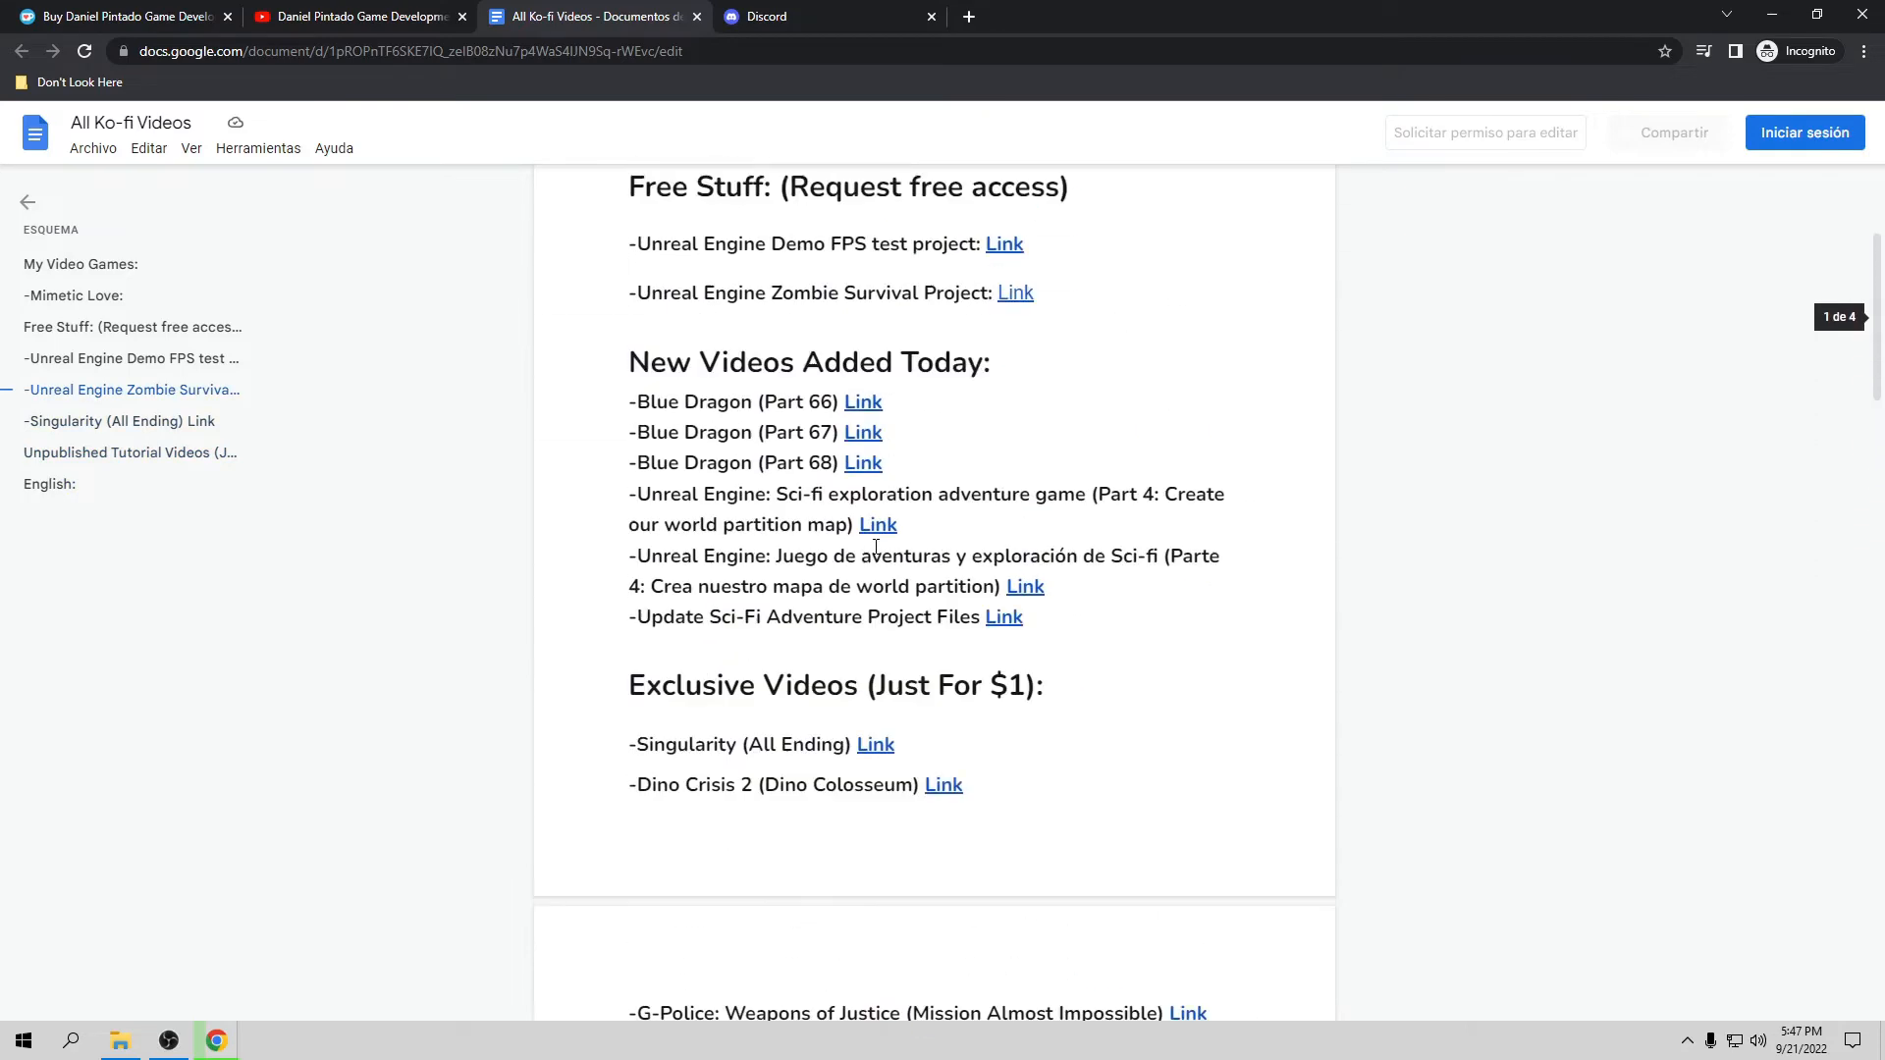
Step: Close the All Ko-fi Videos document, view the Discord server invitation, and return to the YouTube channel
click(696, 16)
click(616, 20)
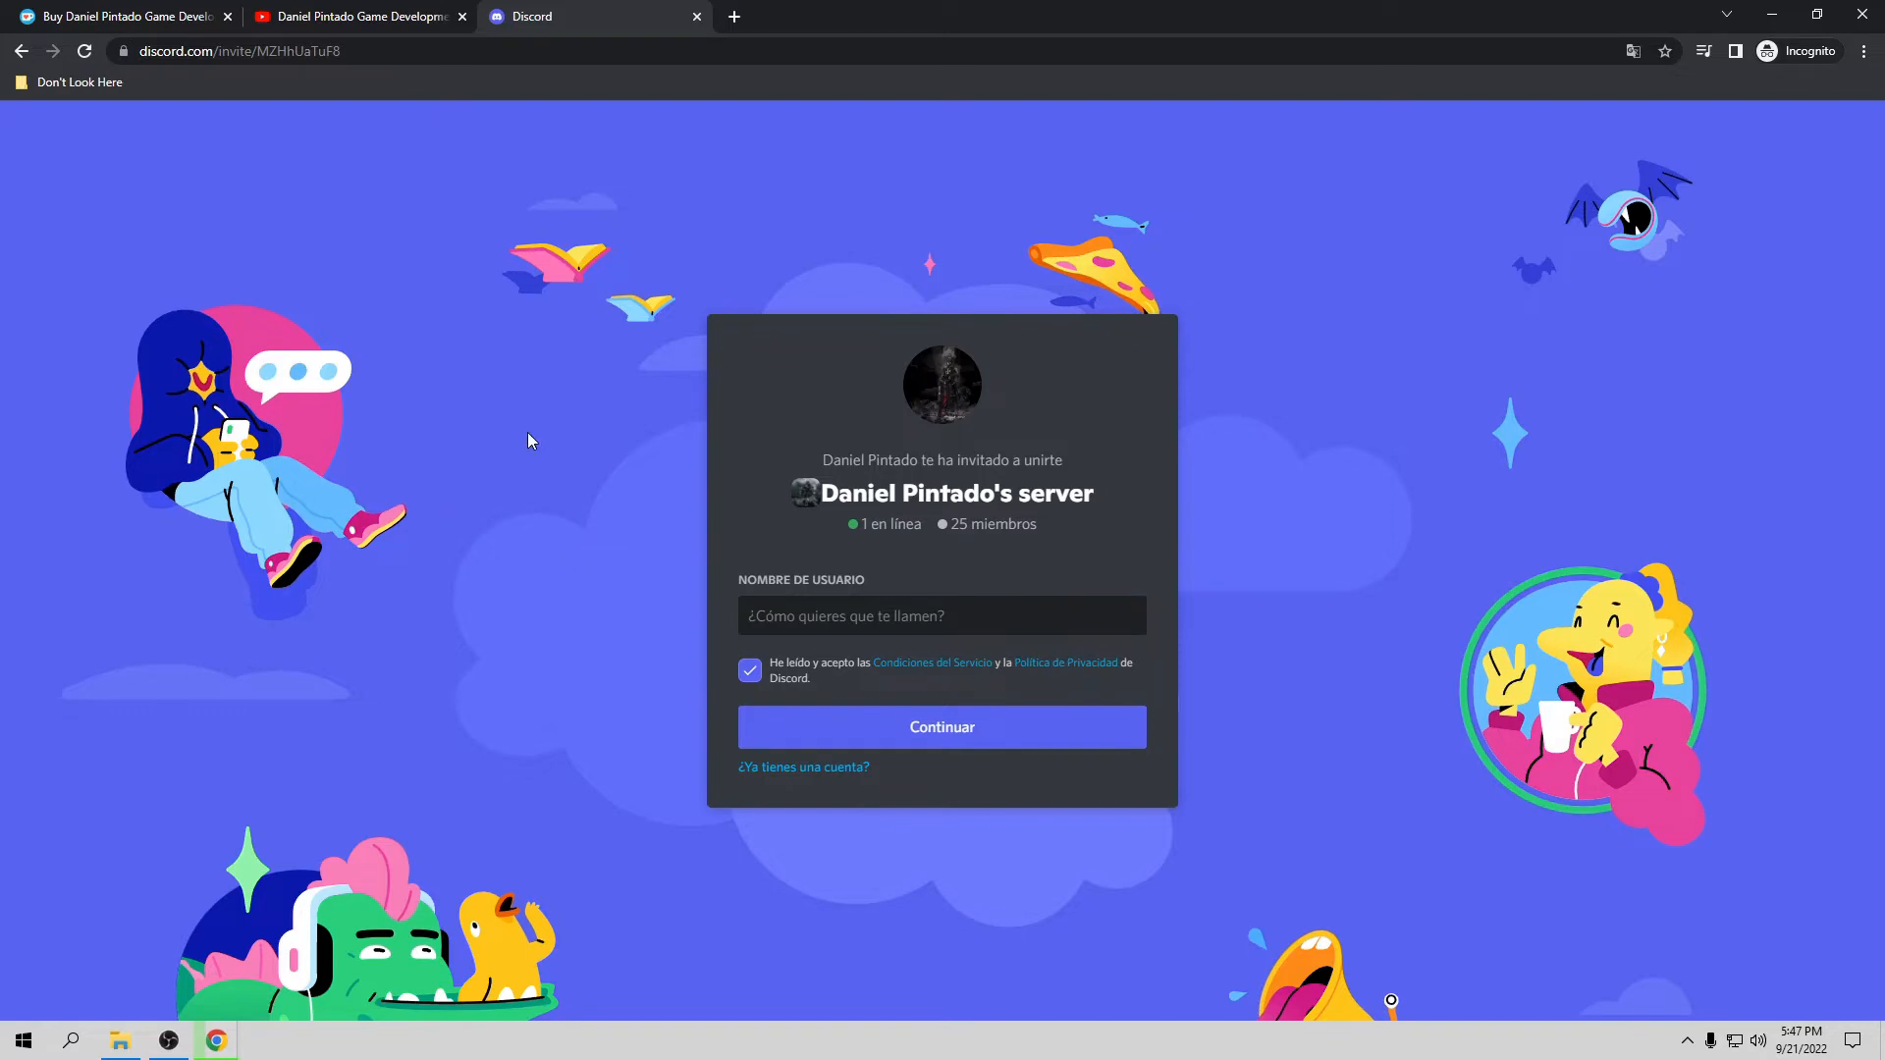
click(364, 14)
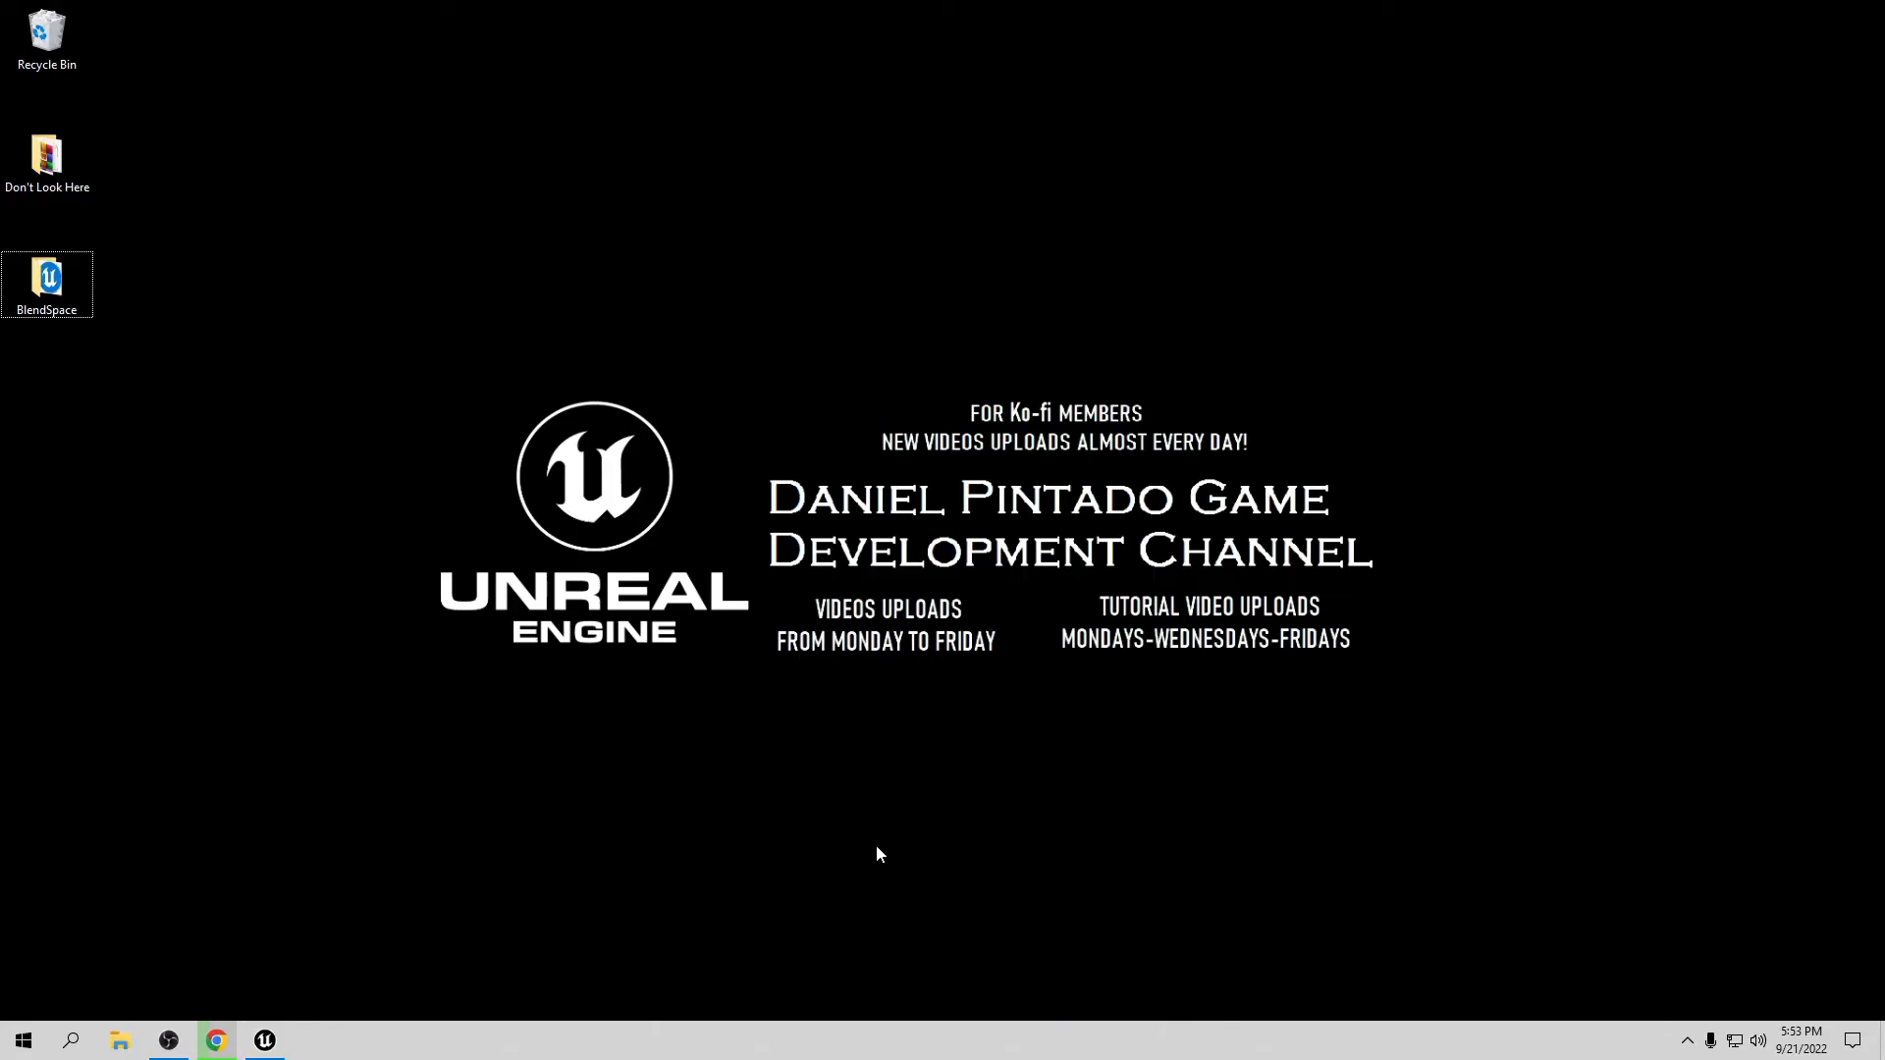
Step: Switch to Unreal Editor and bring the teal weapon stand in ThirdPersonExampleMap into view
click(264, 1039)
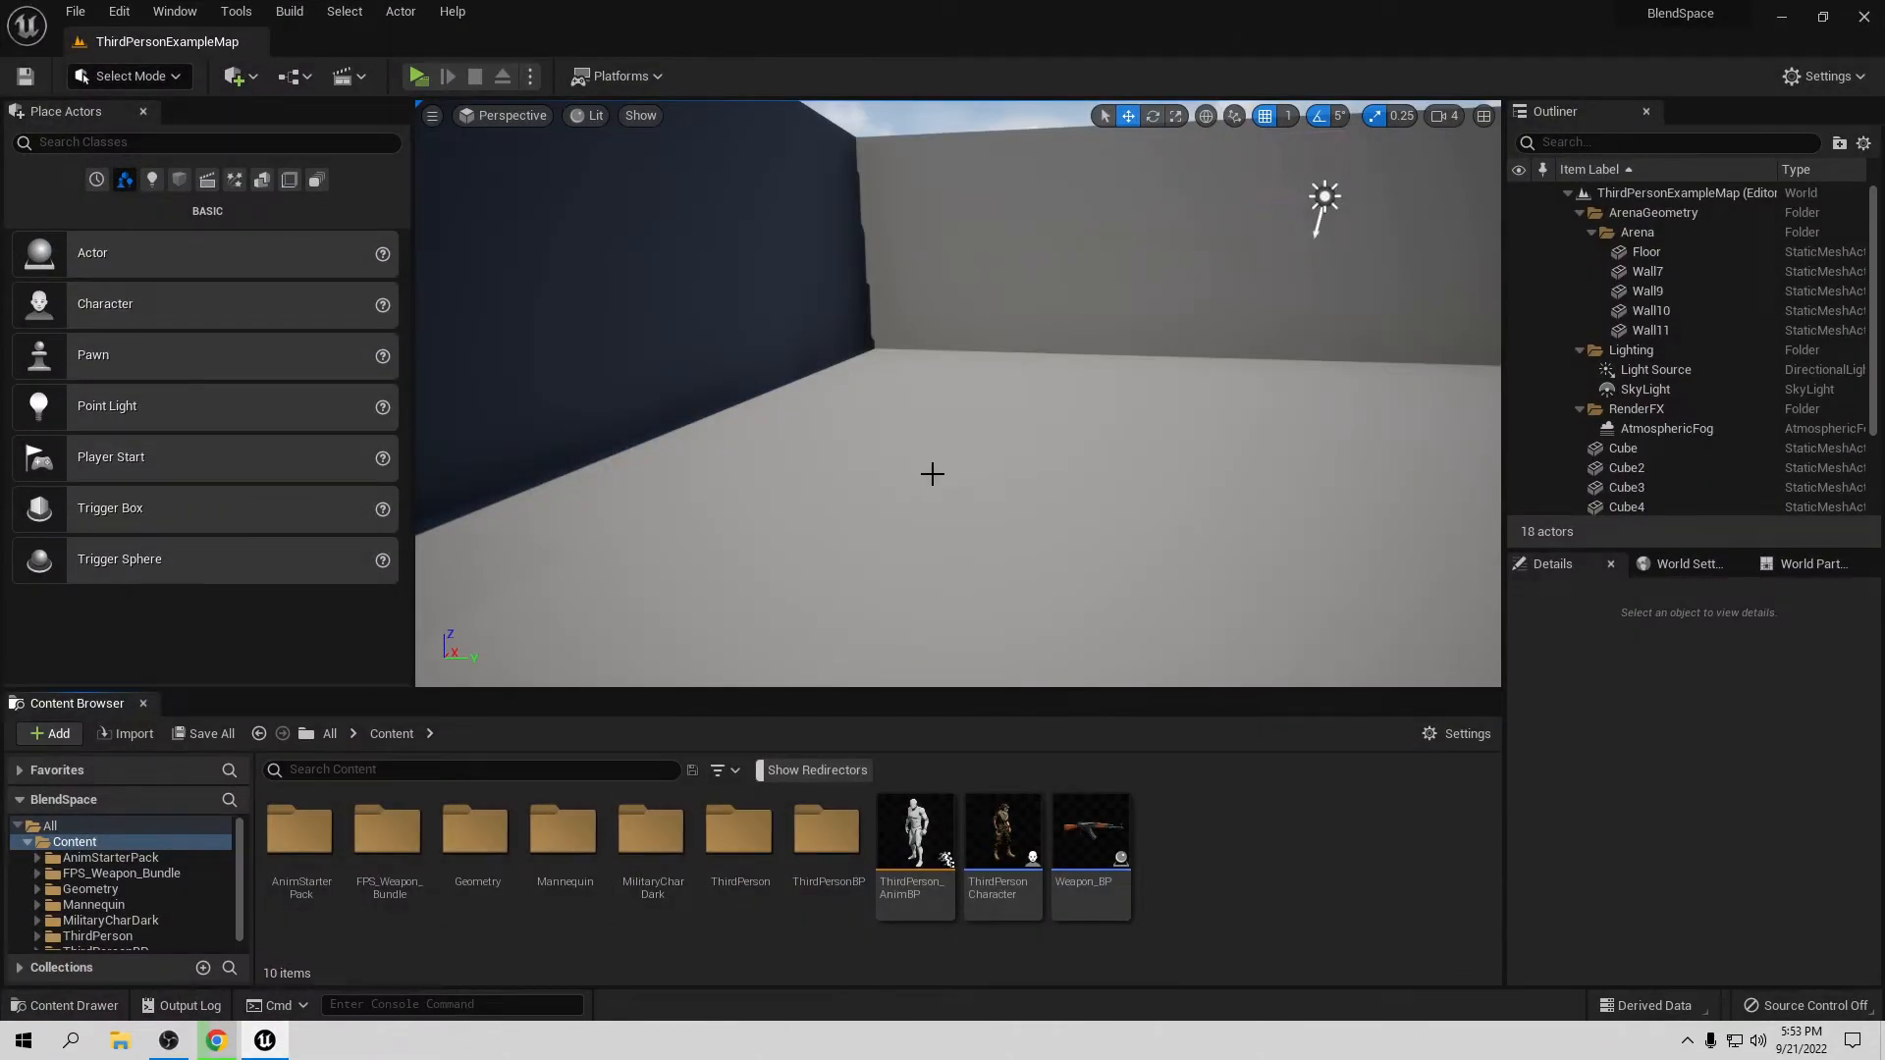
right_drag(926, 478, 959, 551)
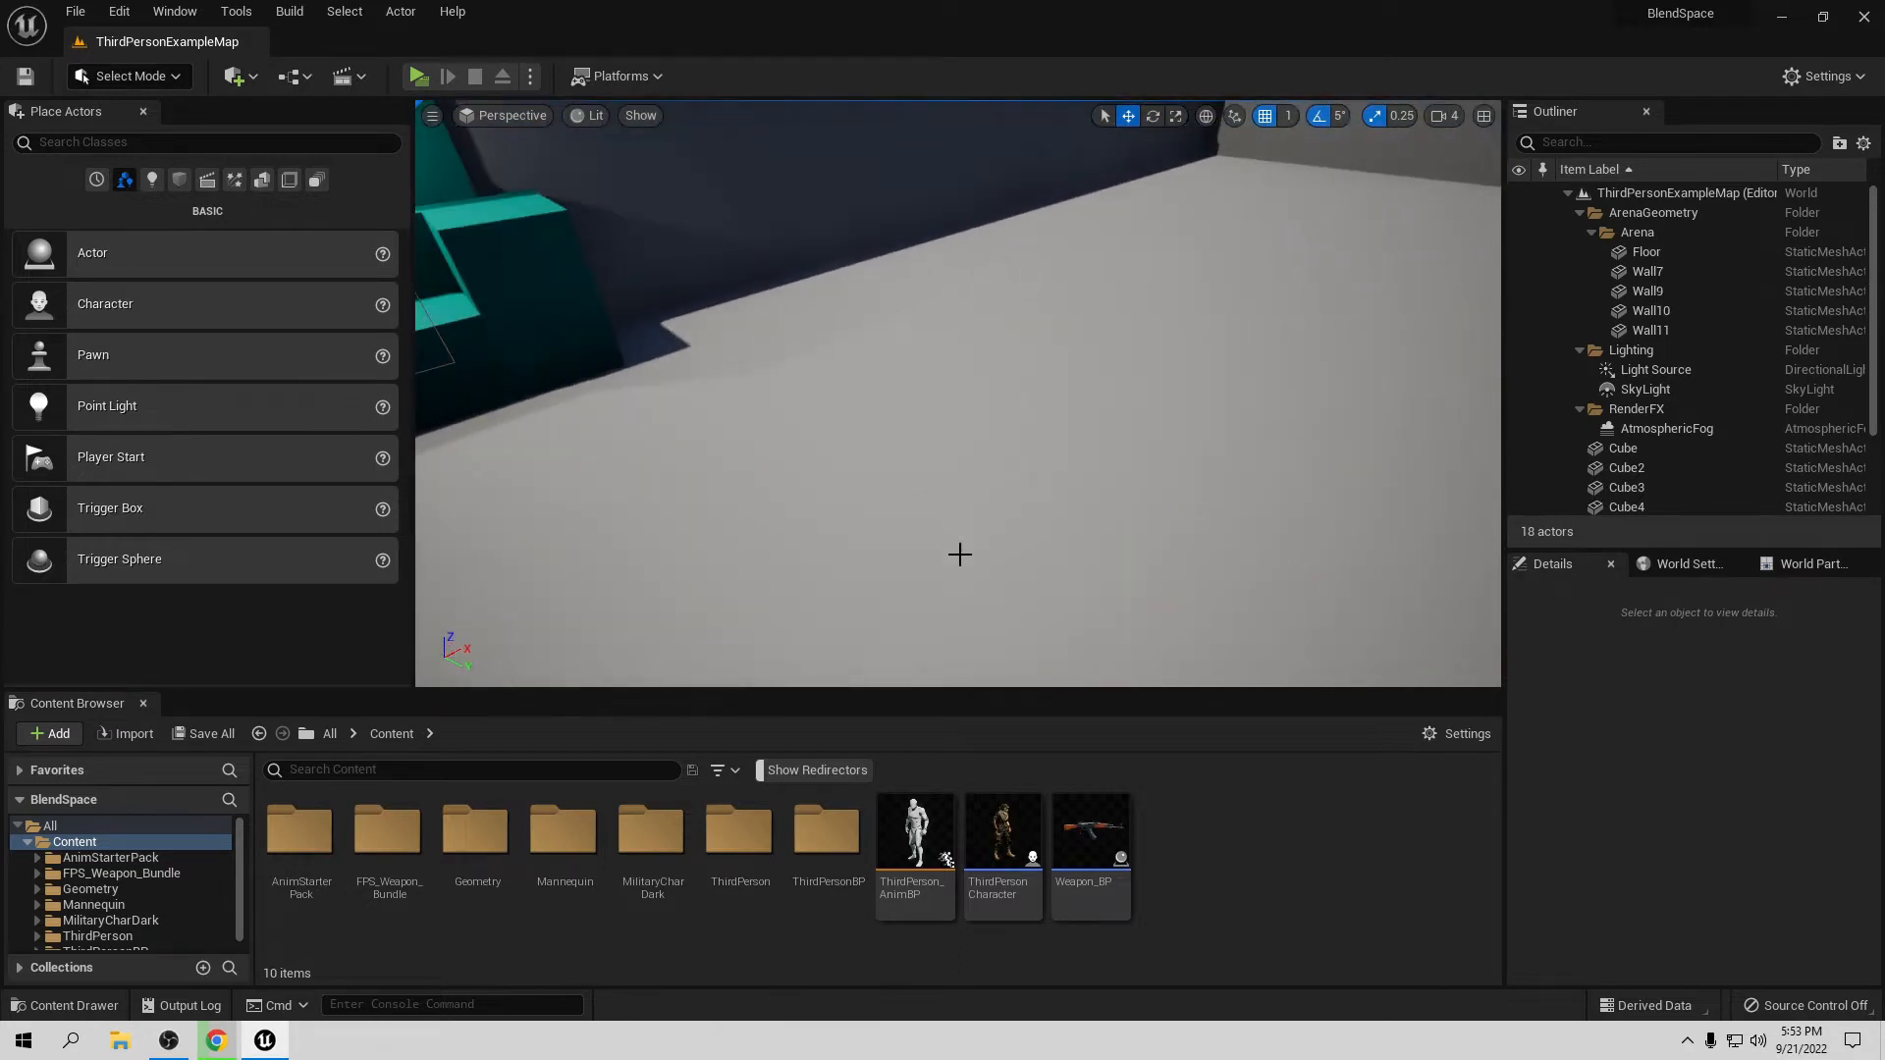
right_drag(950, 398, 839, 392)
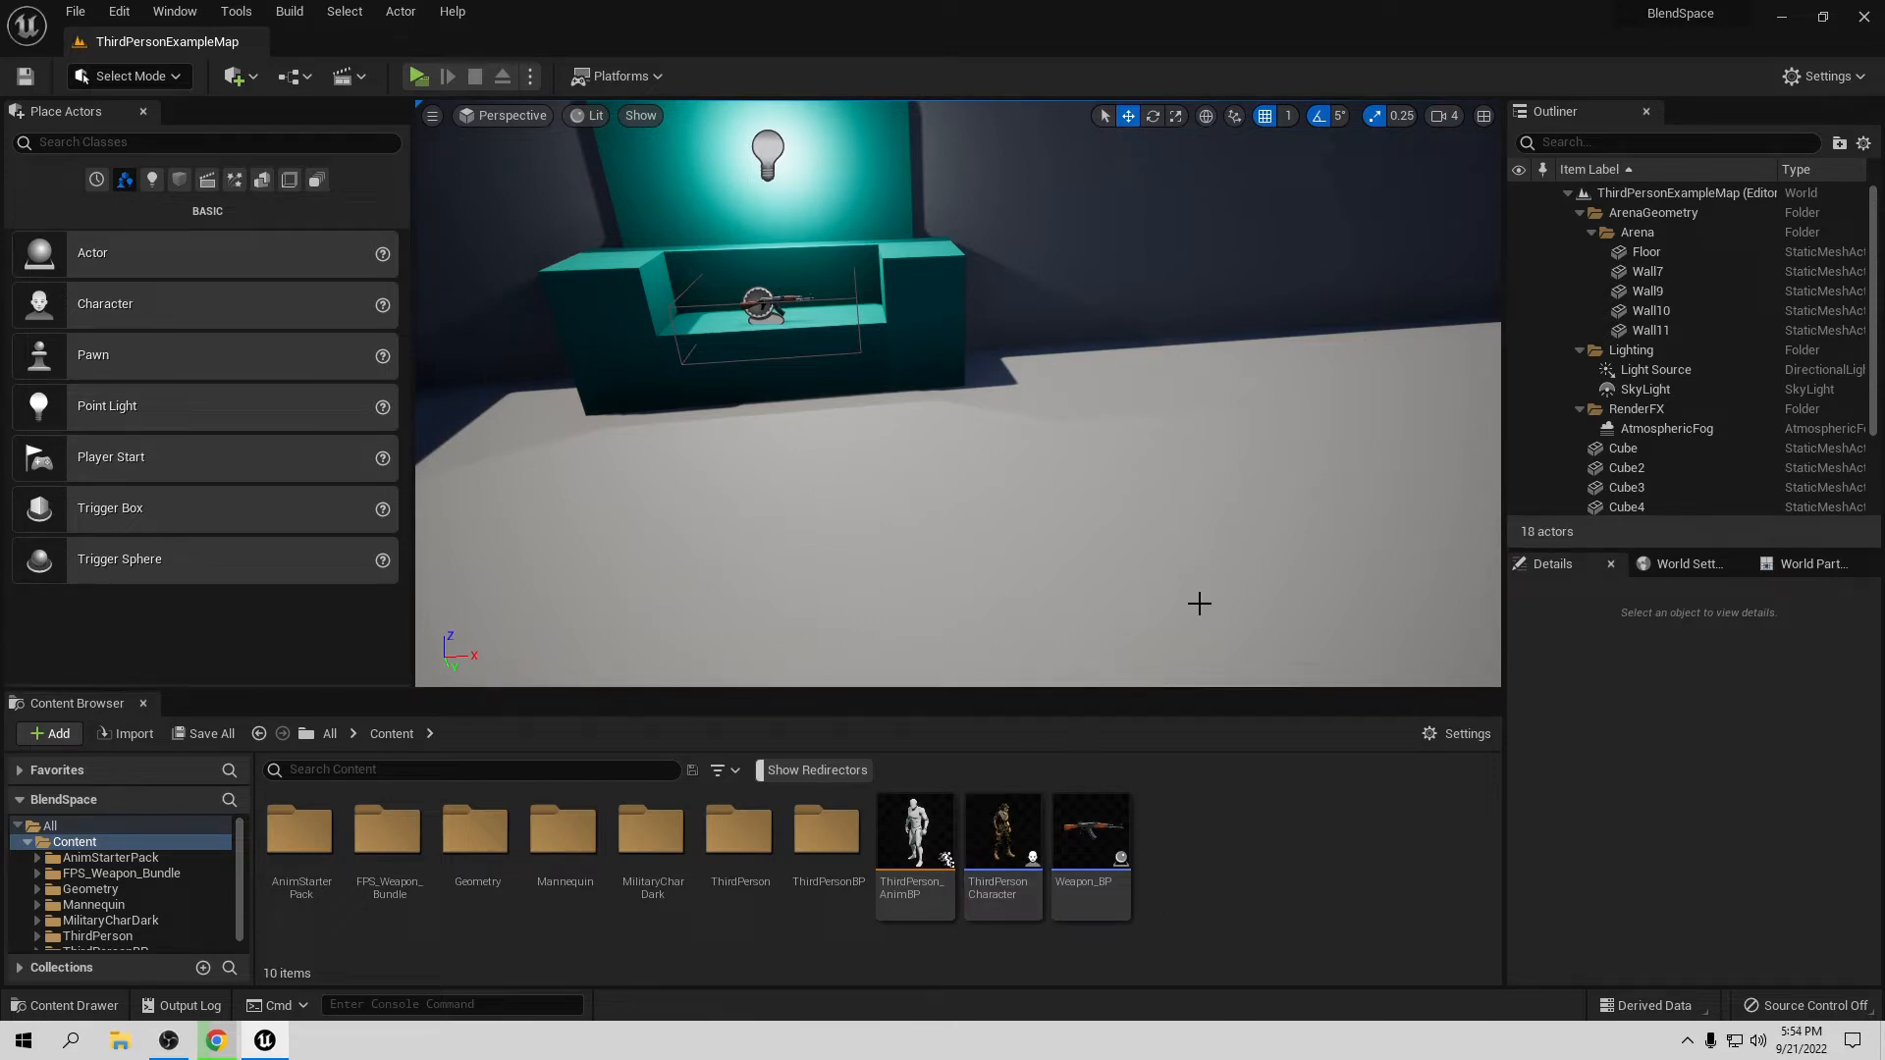
Step: Play the level in a preview window and run the unarmed character to the teal stand to pick up the rifle
click(422, 77)
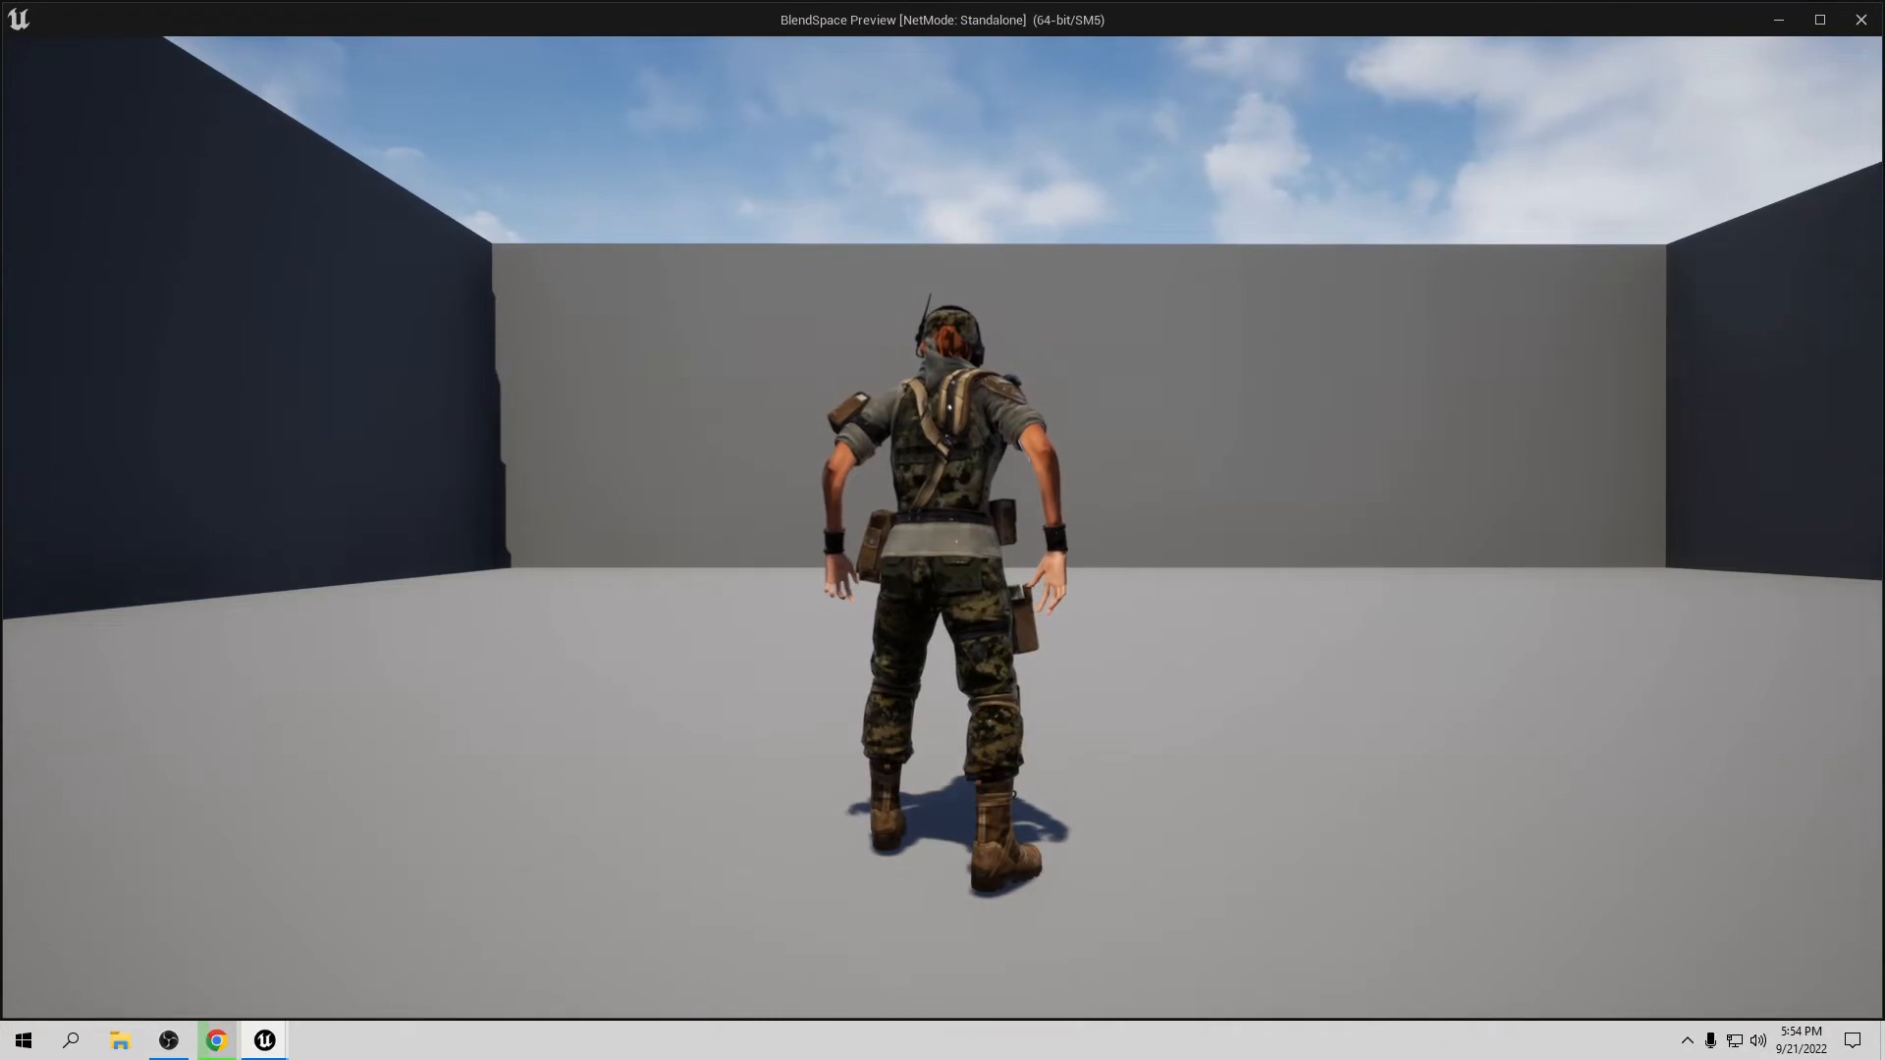
key(d)
key(w)
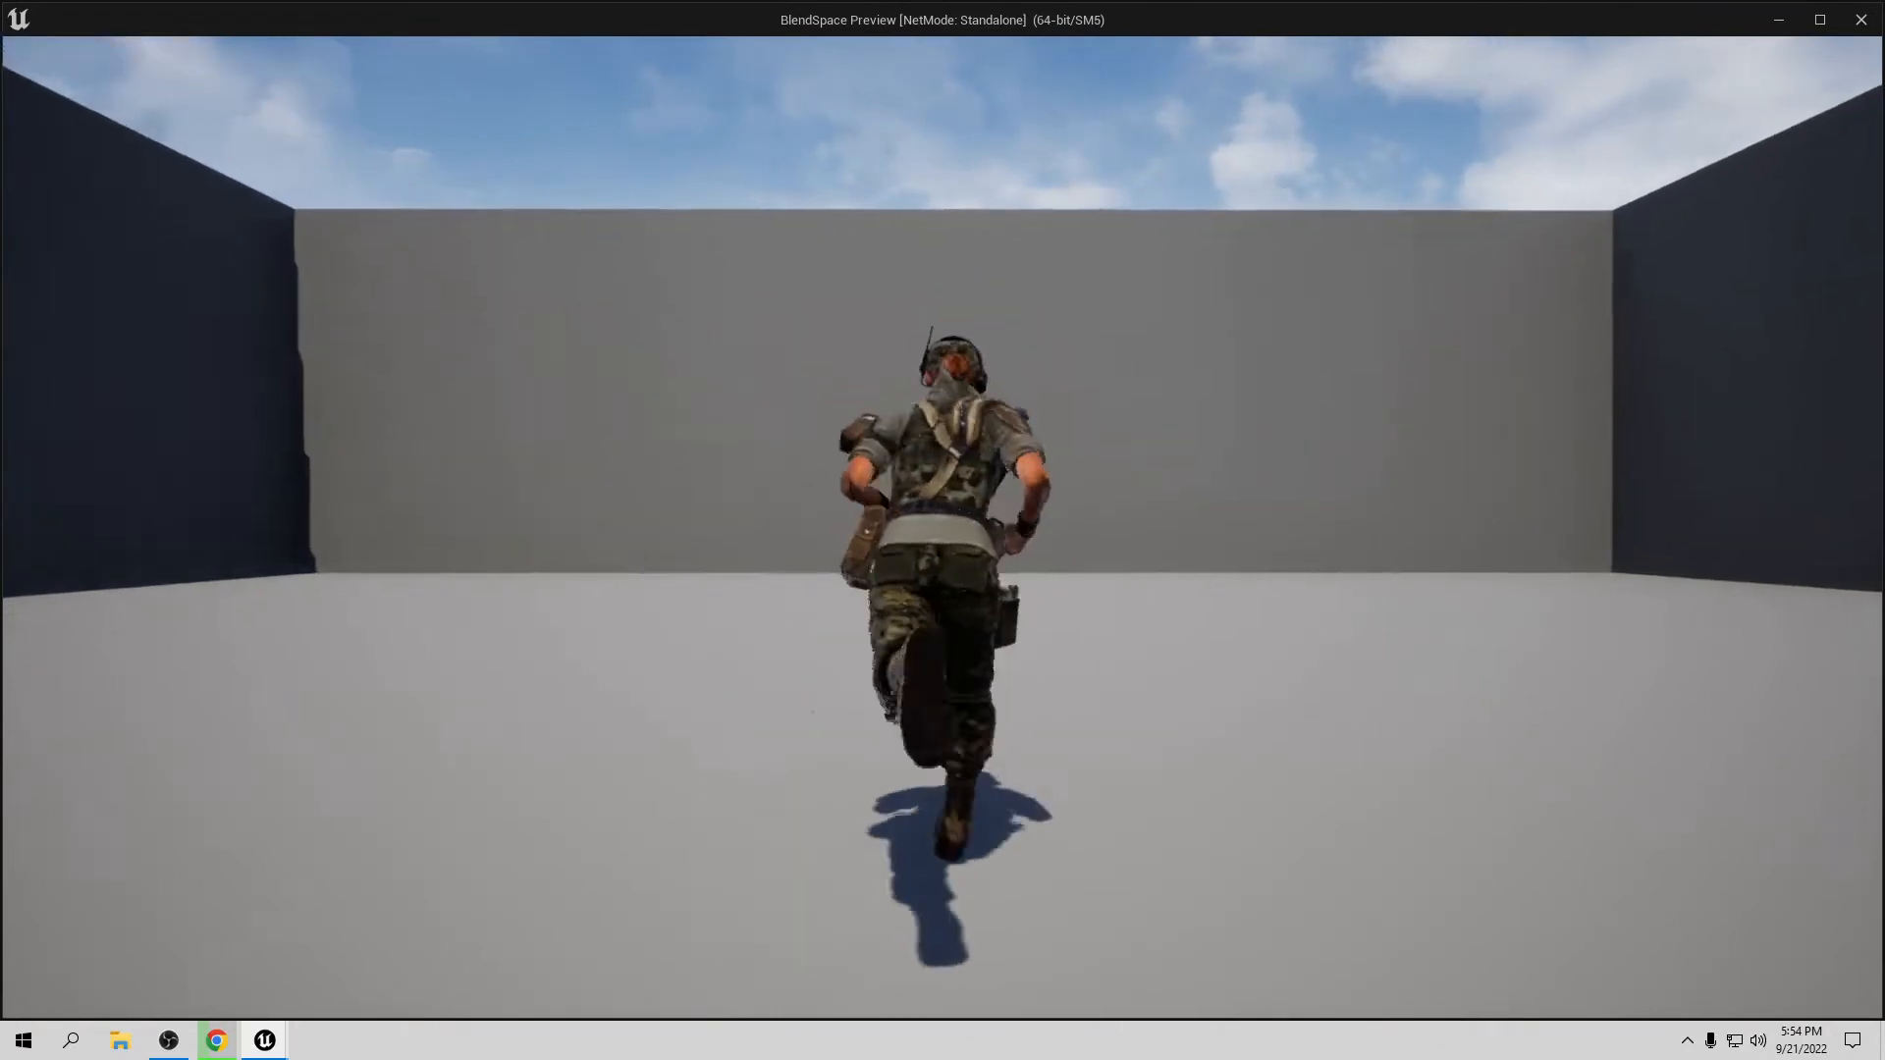
key(a)
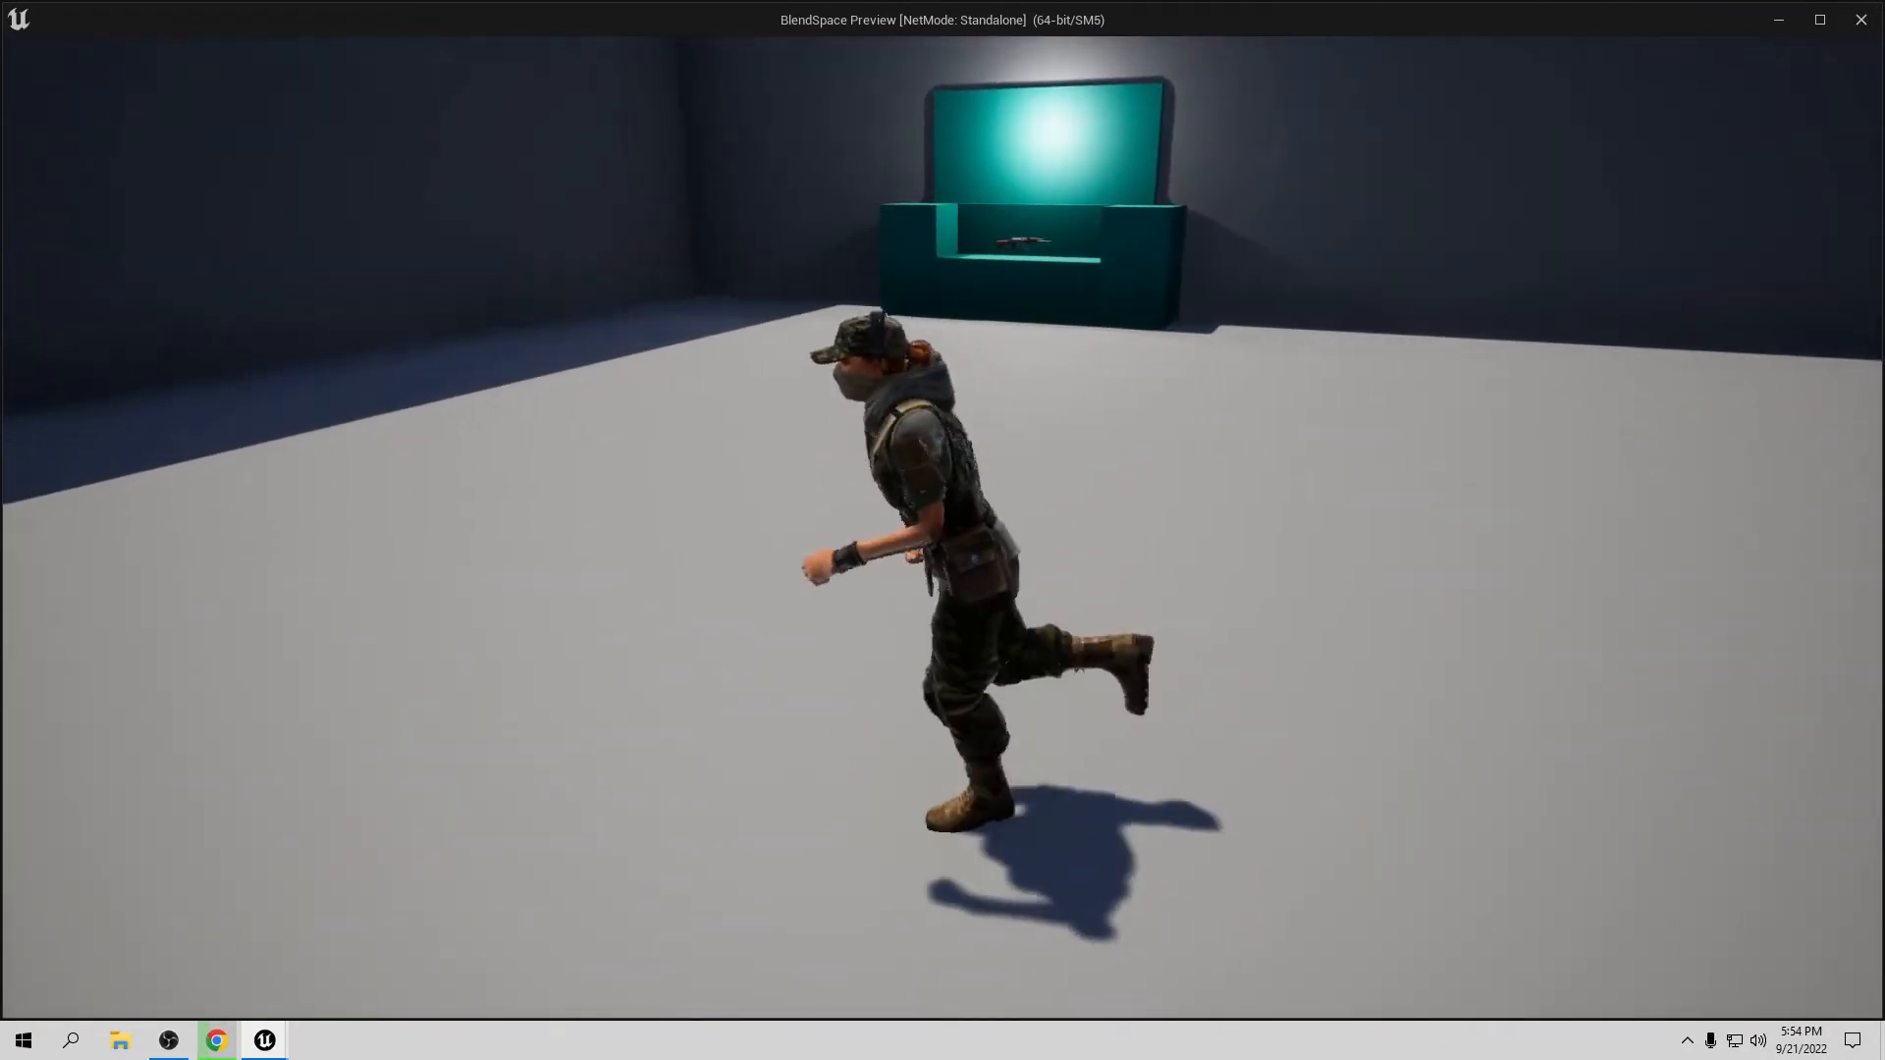
key(w)
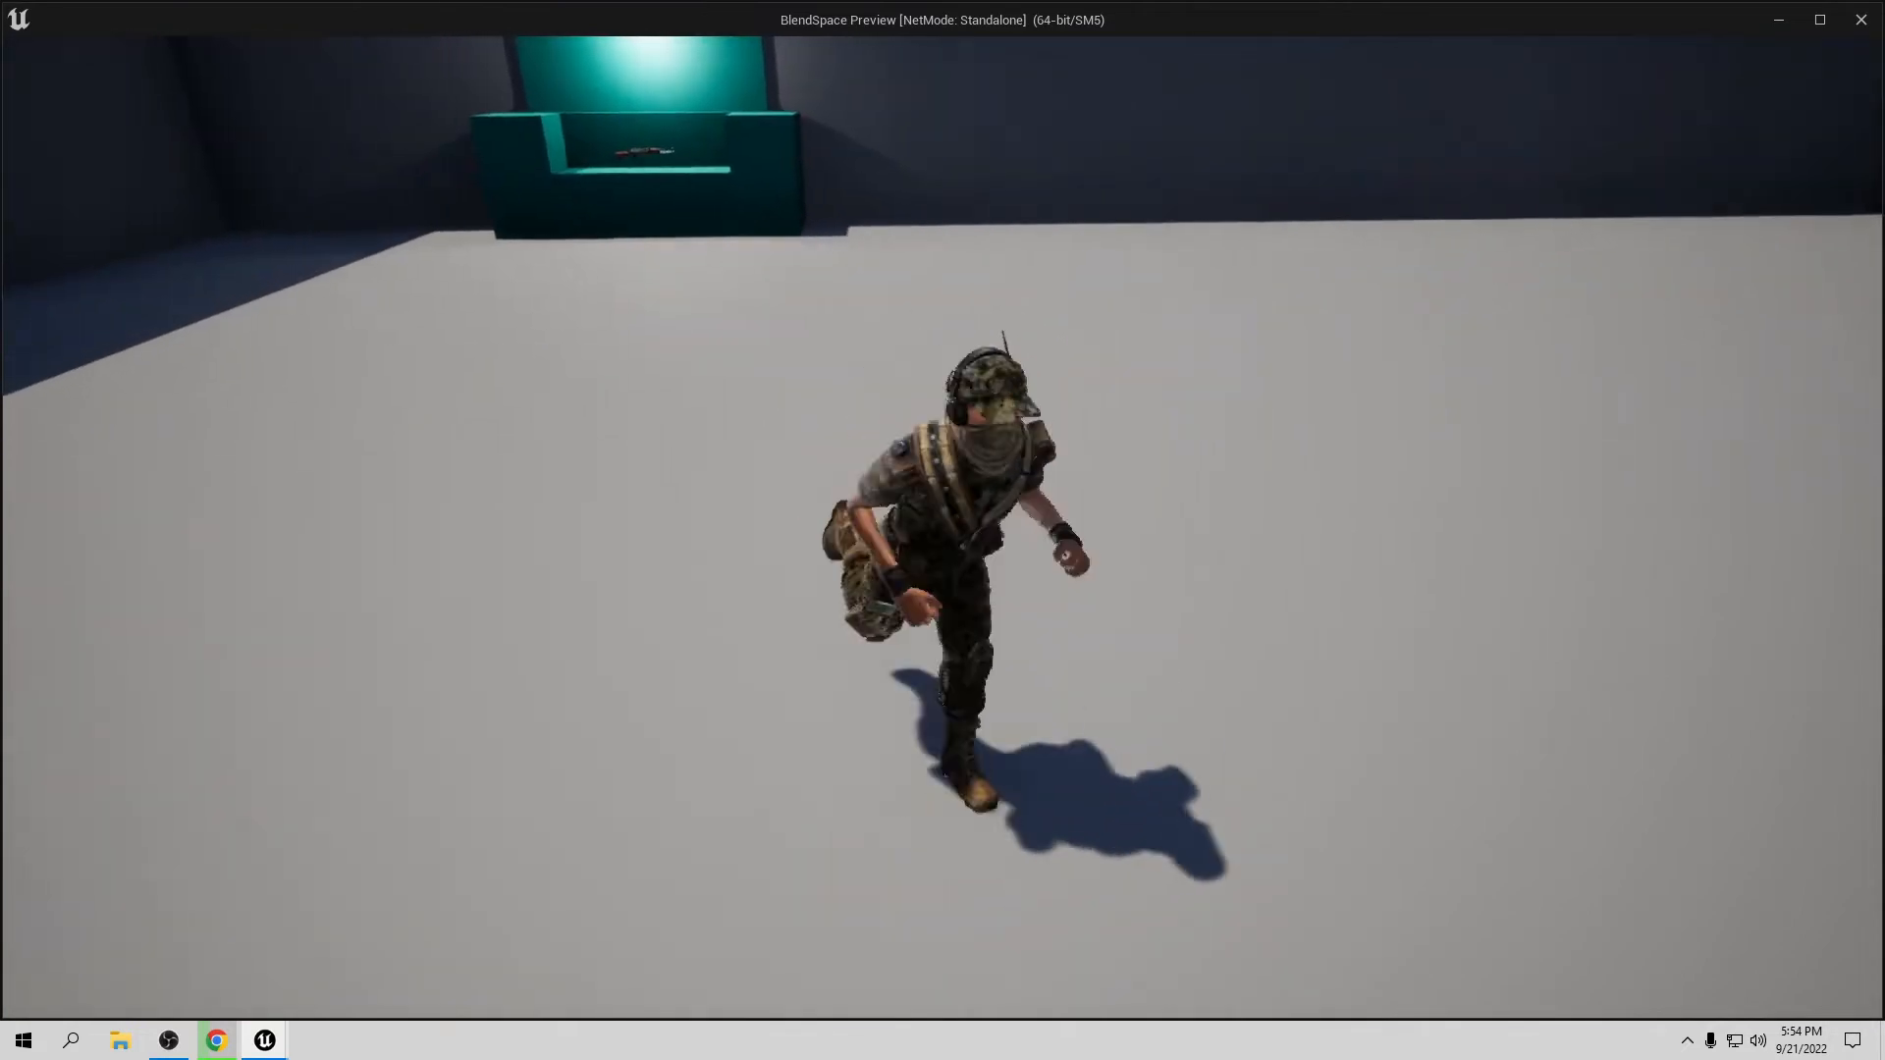
key(w)
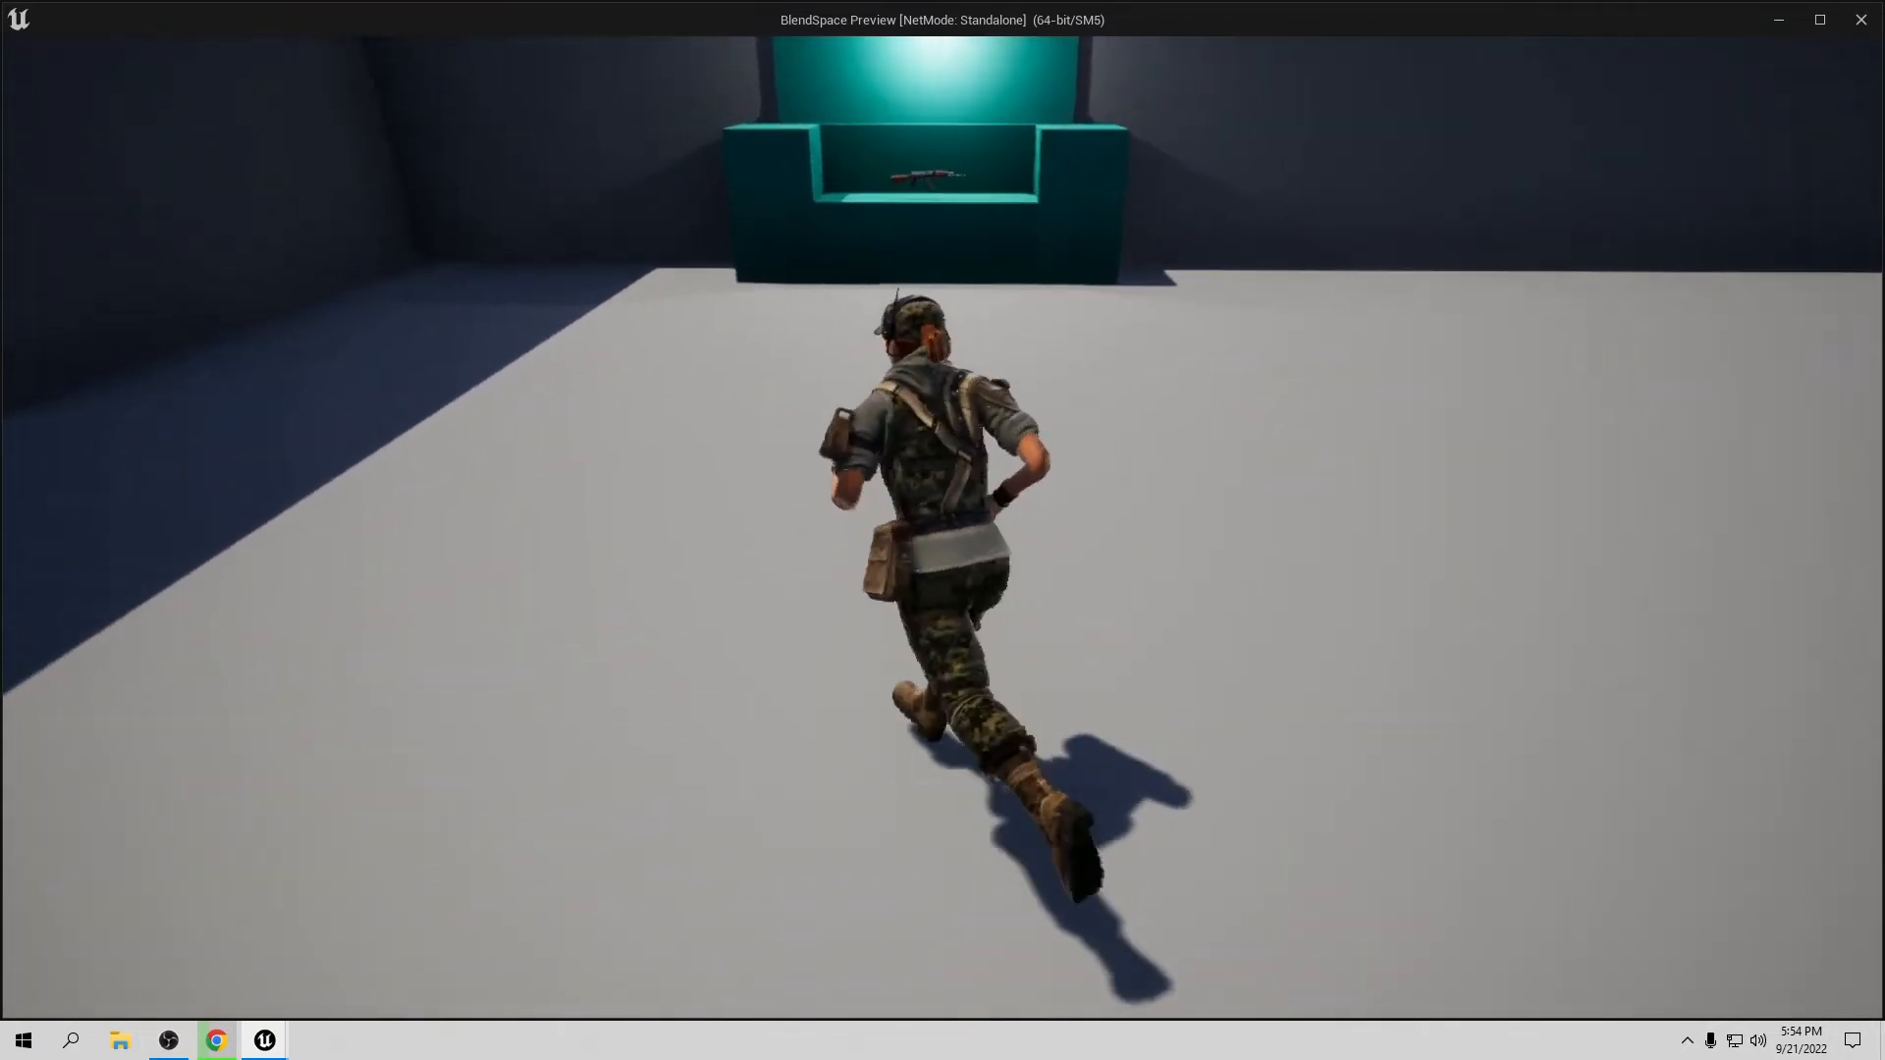
key(a)
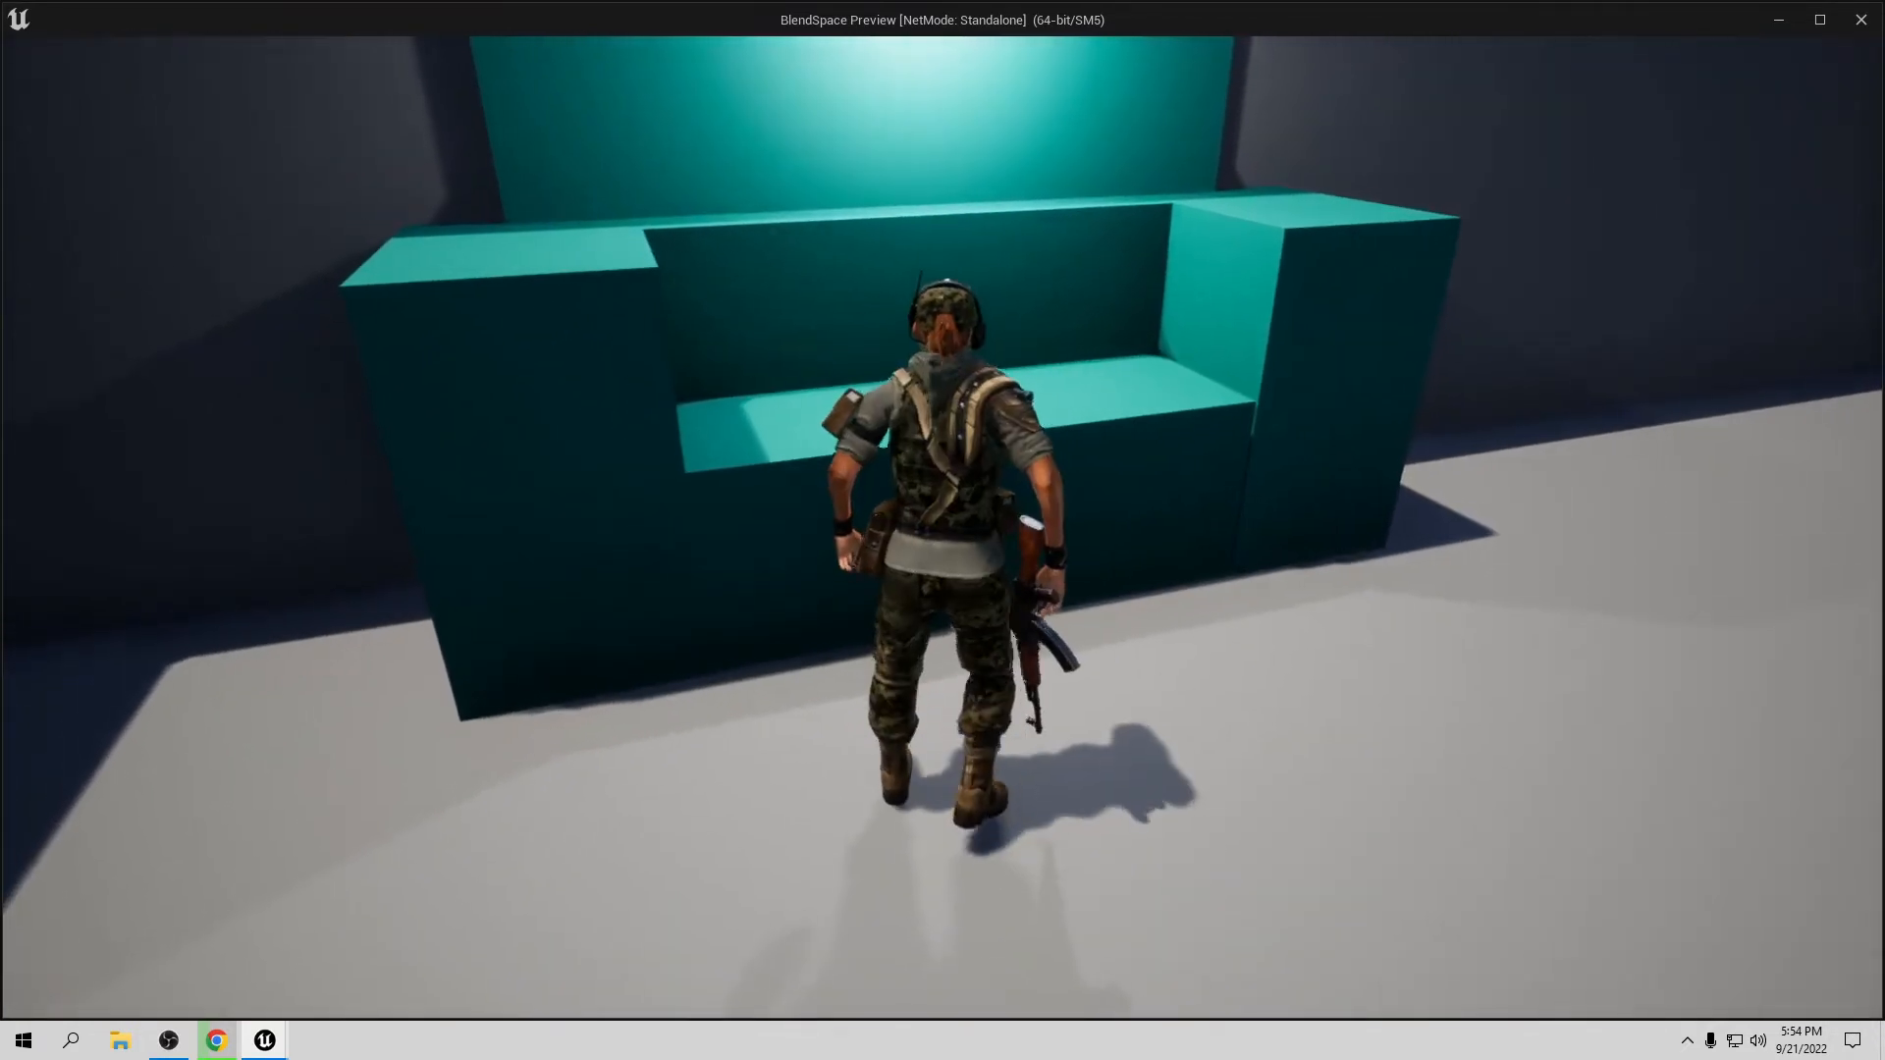
Step: Test the character's walking and running animations around the arena while carrying the rifle
key(s)
key(s)
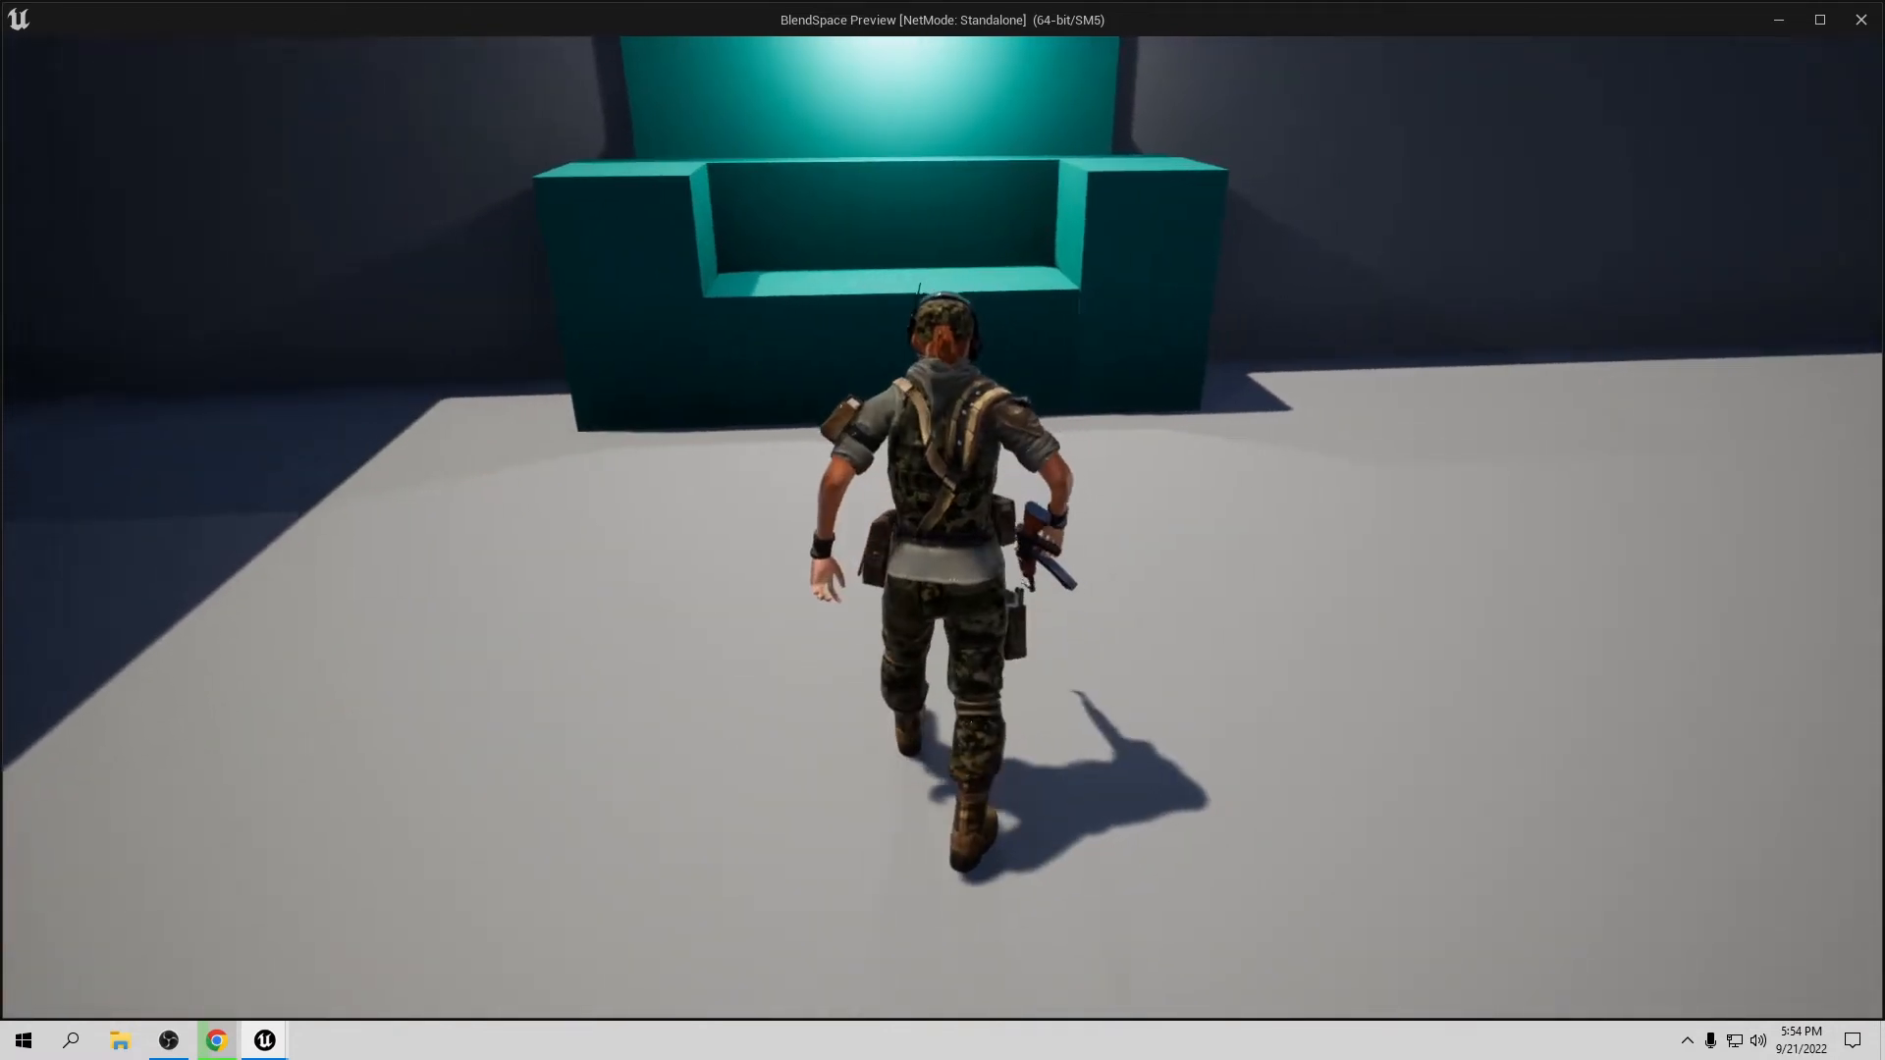
key(w)
key(s)
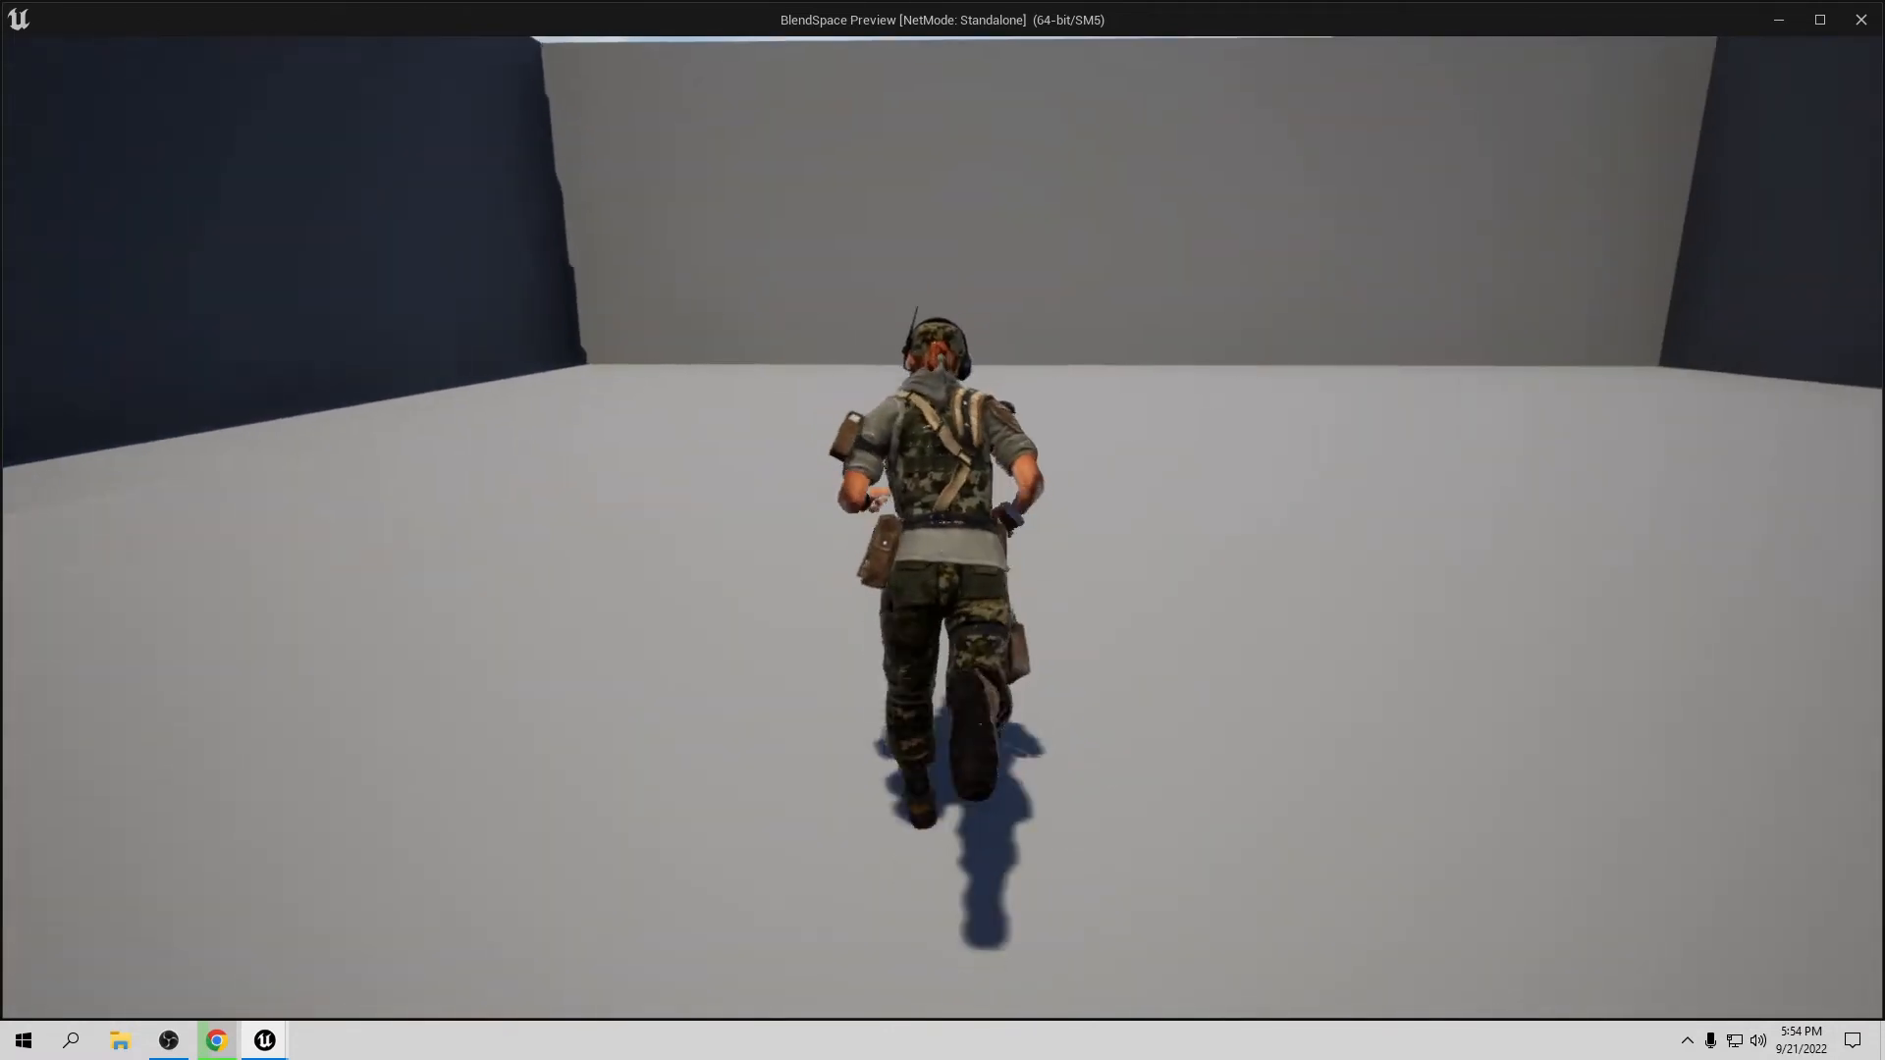
key(d)
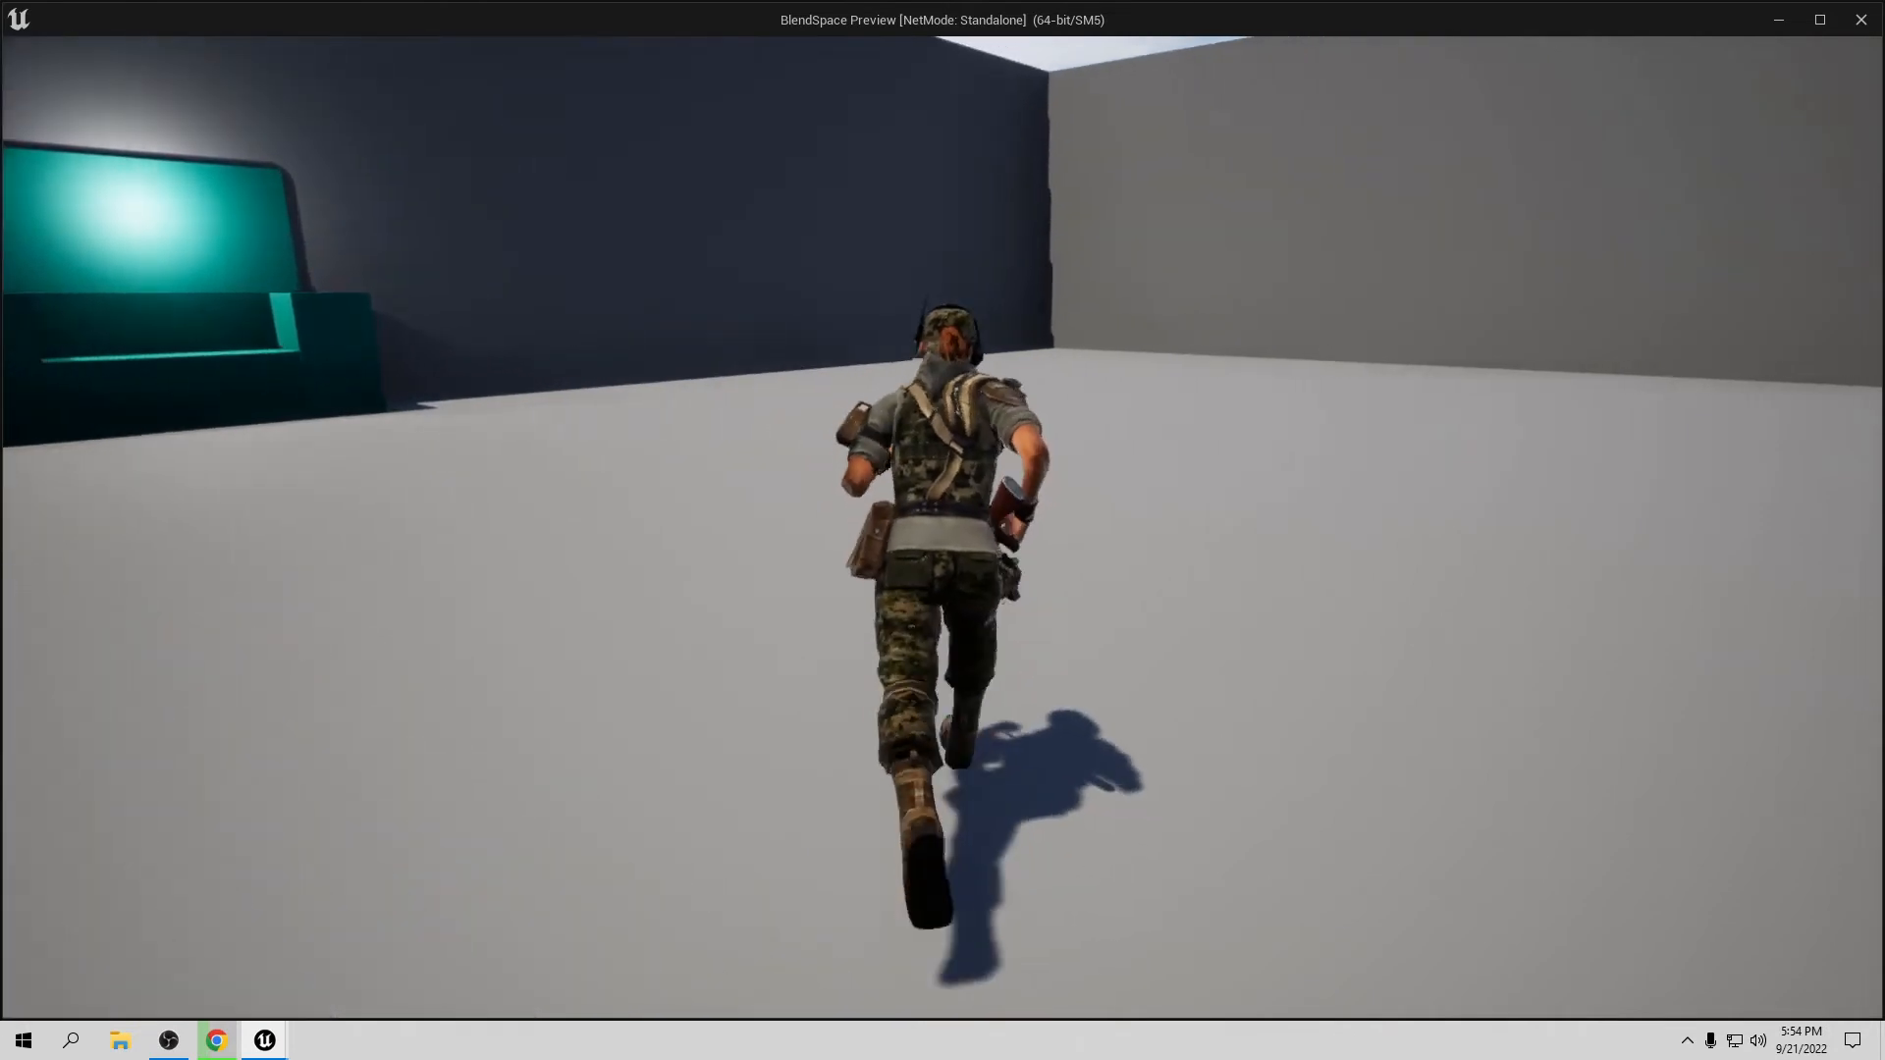
key(s)
key(w)
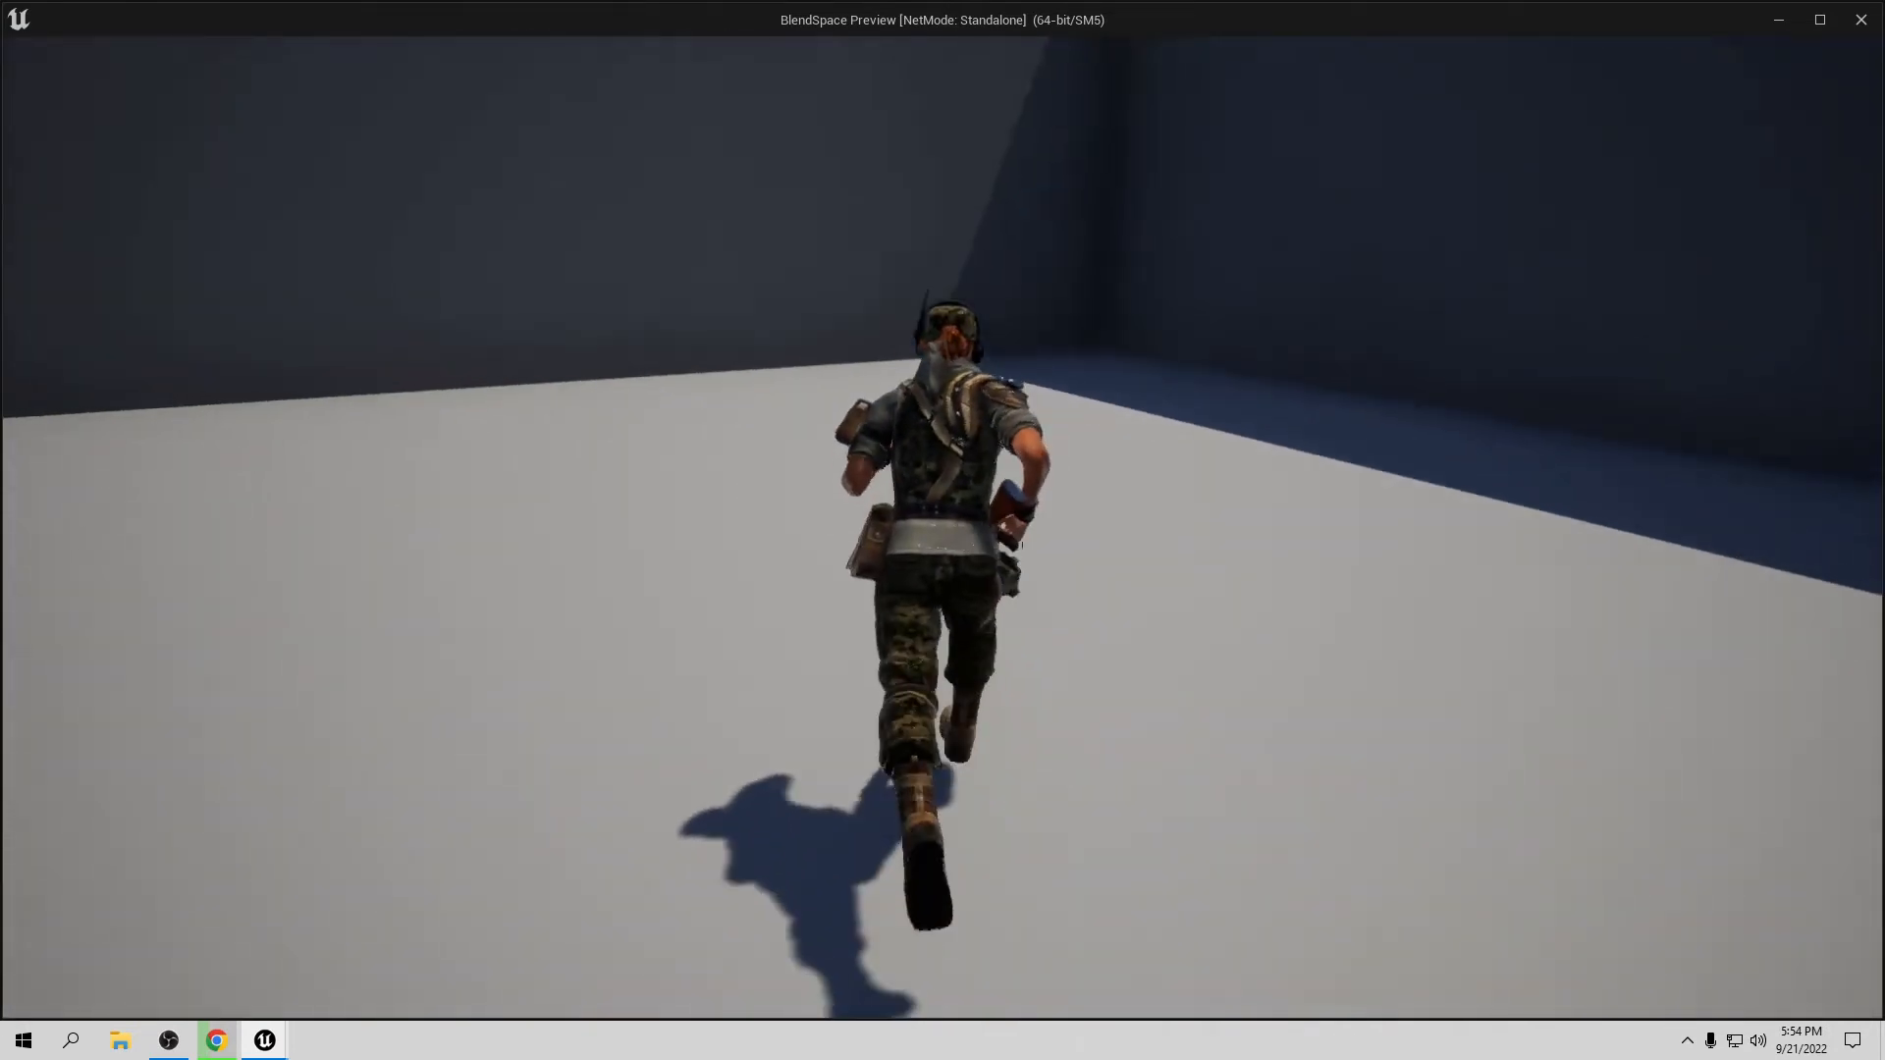
Step: Run the rifle-carrying character a little further across the arena and end the play session
key(w)
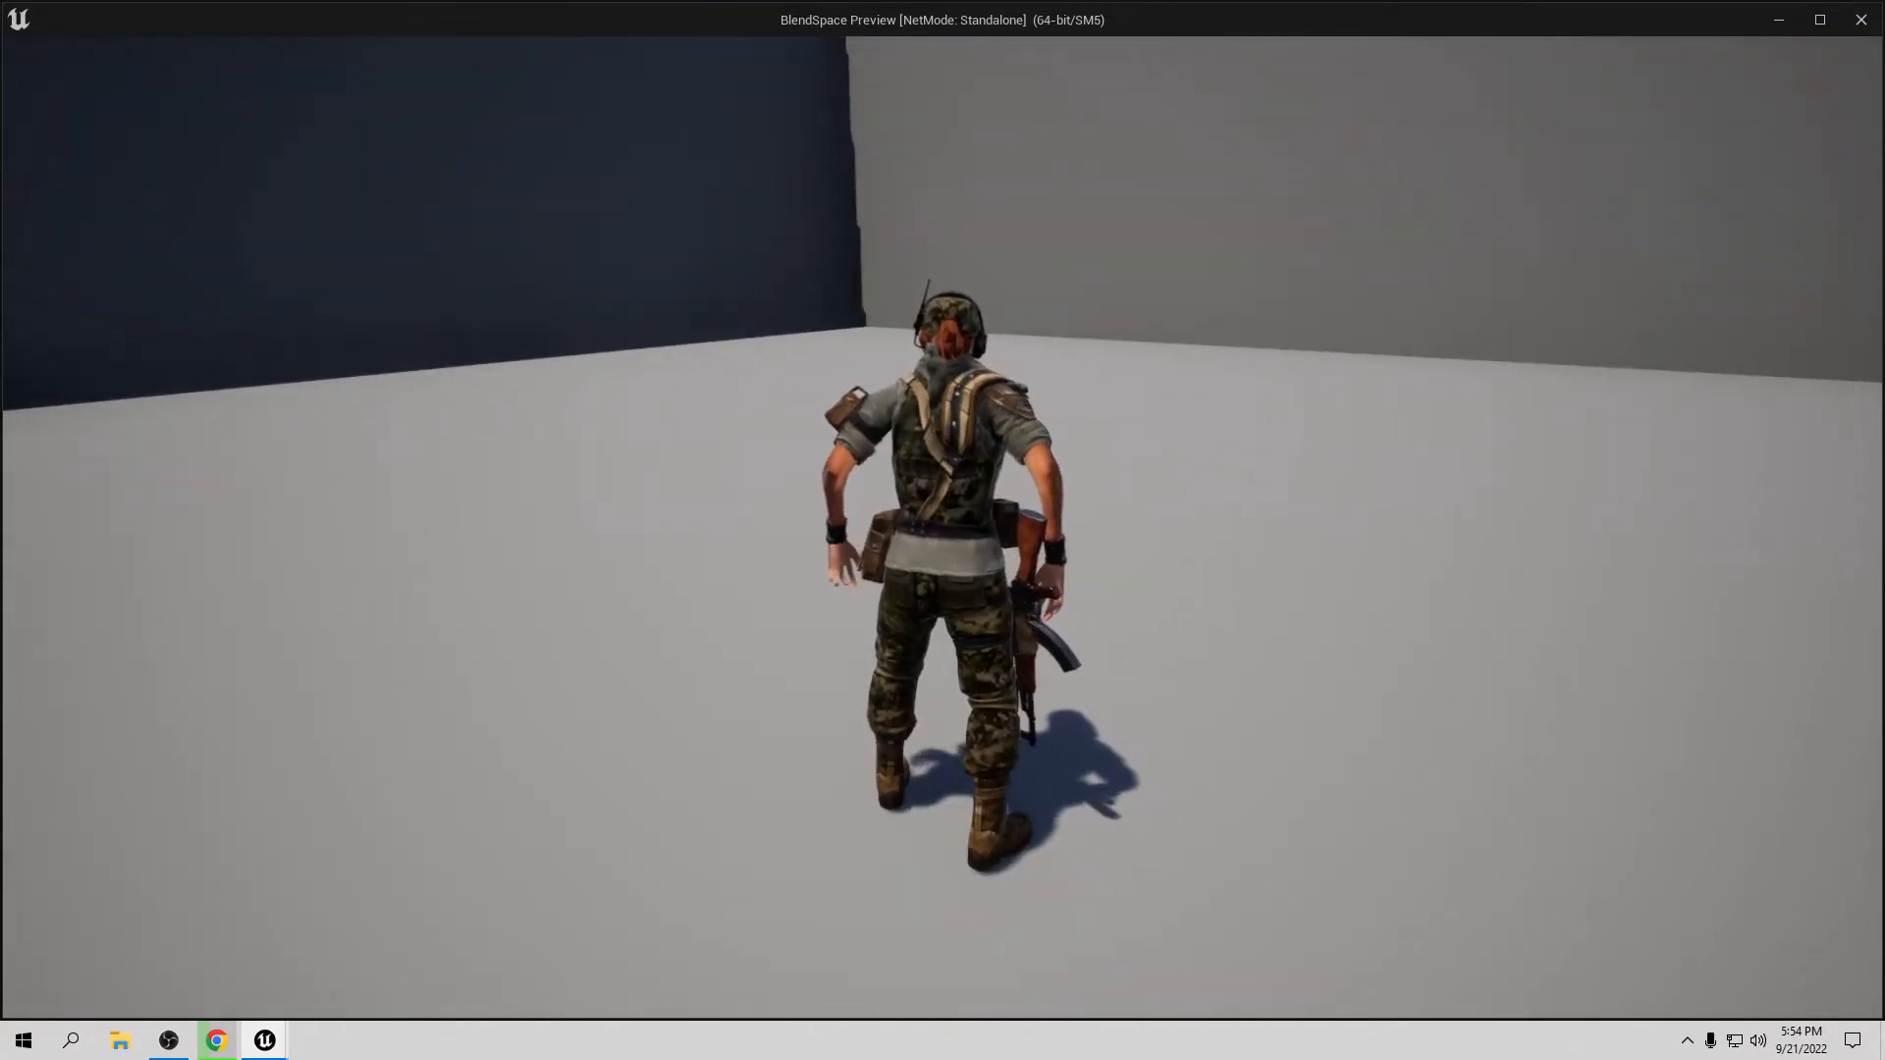
key(Escape)
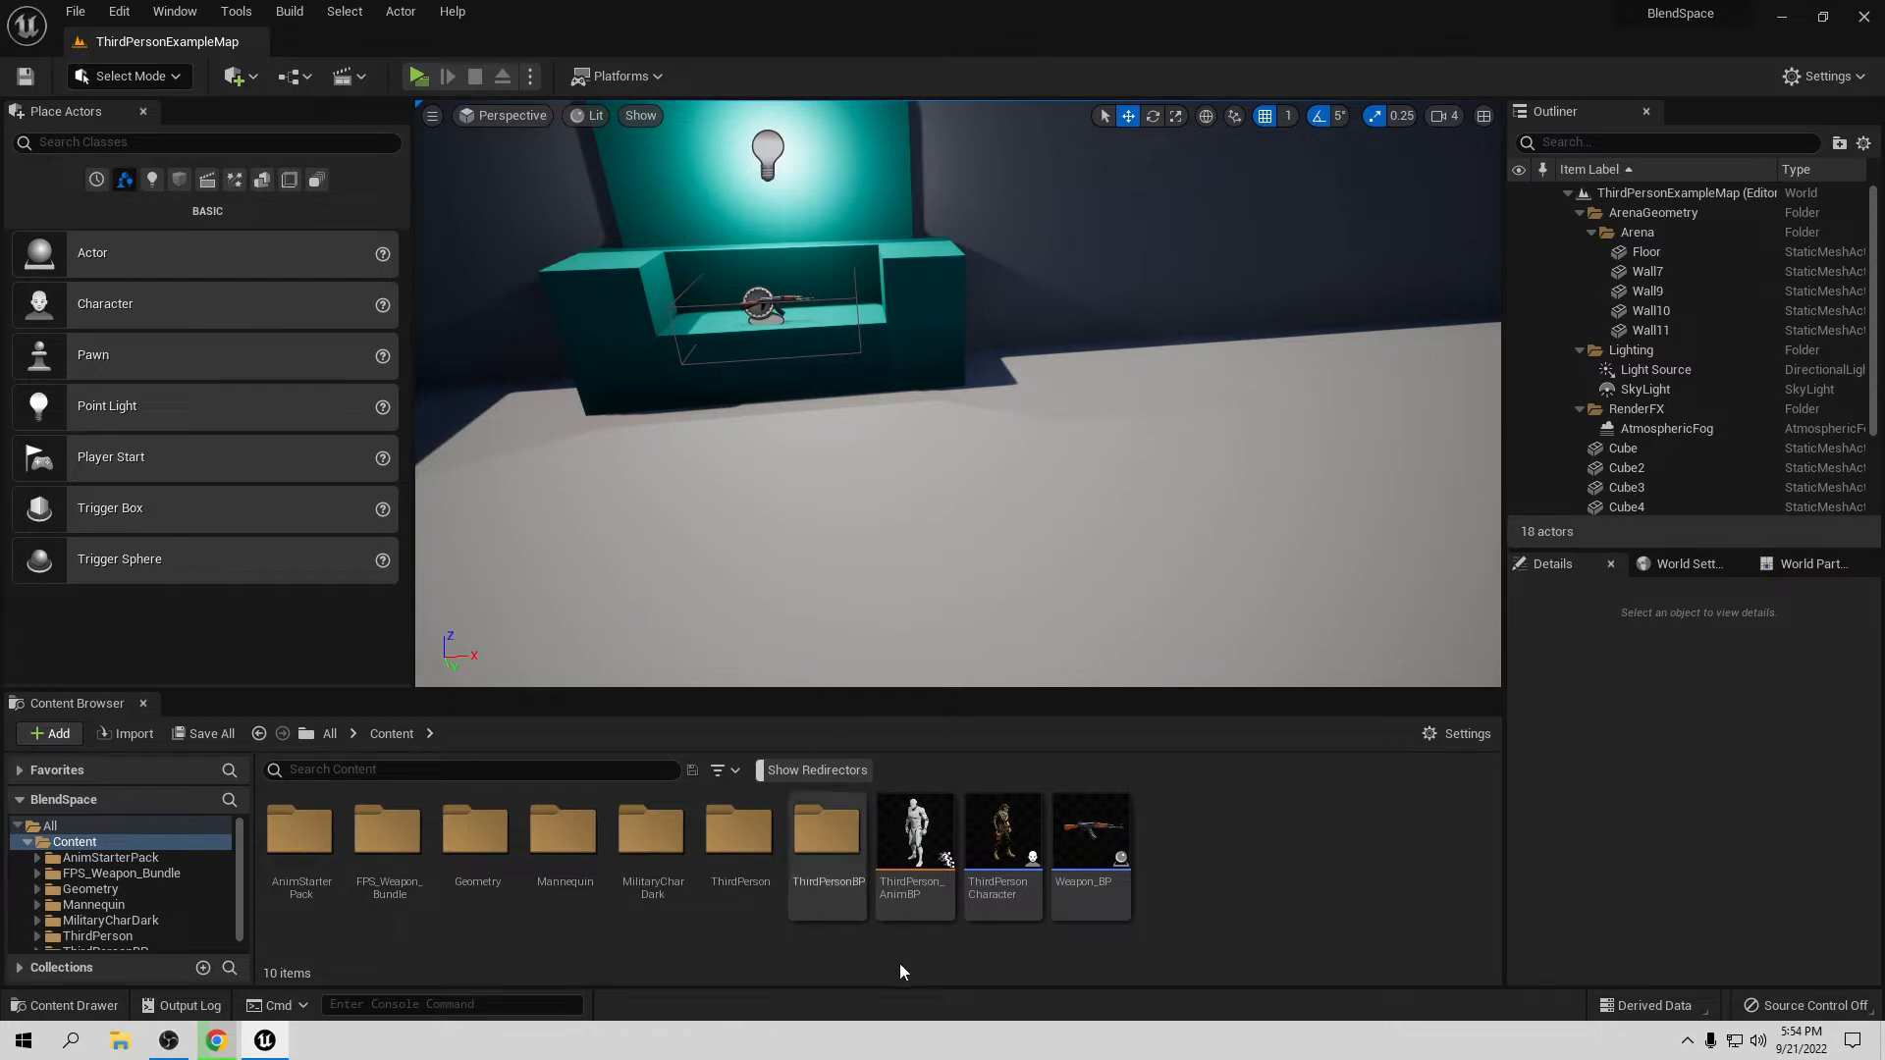
Step: Open the ThirdPersonCharacter blueprint and view the character model with its capsule and camera
click(1002, 828)
key(Return)
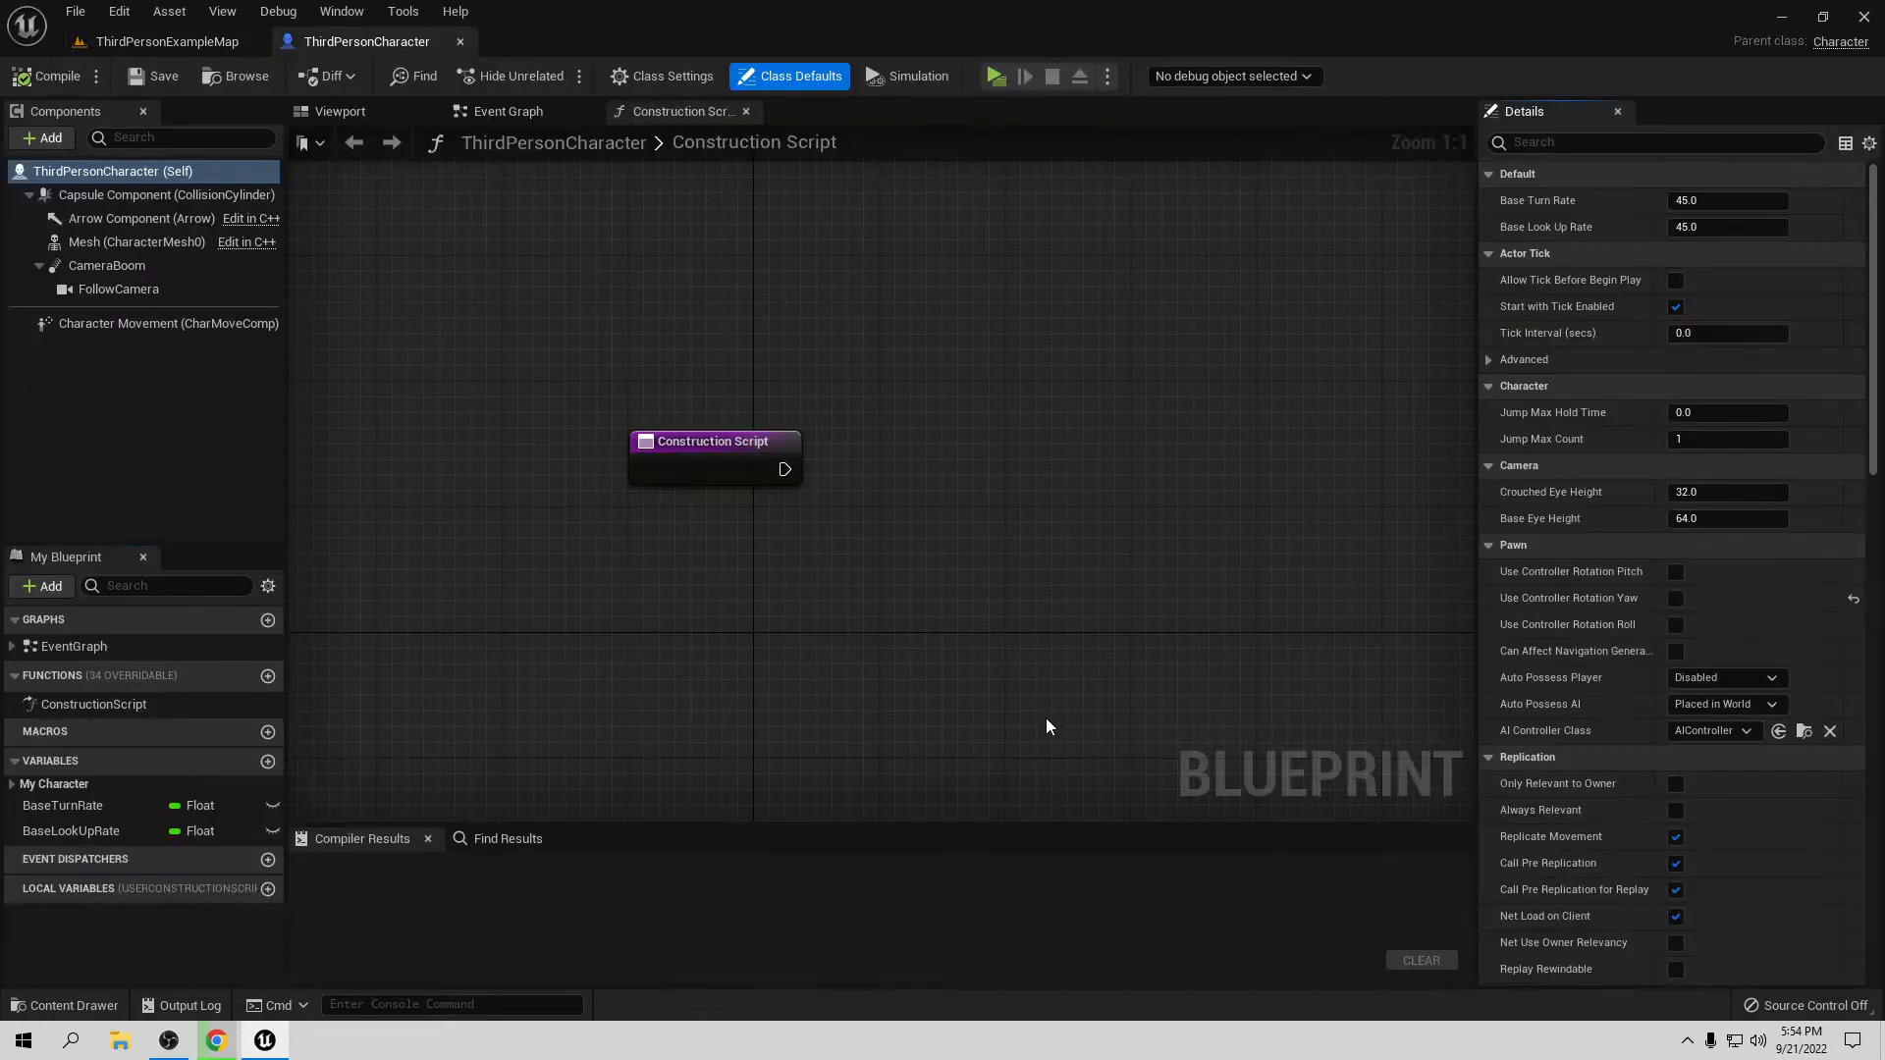
click(394, 113)
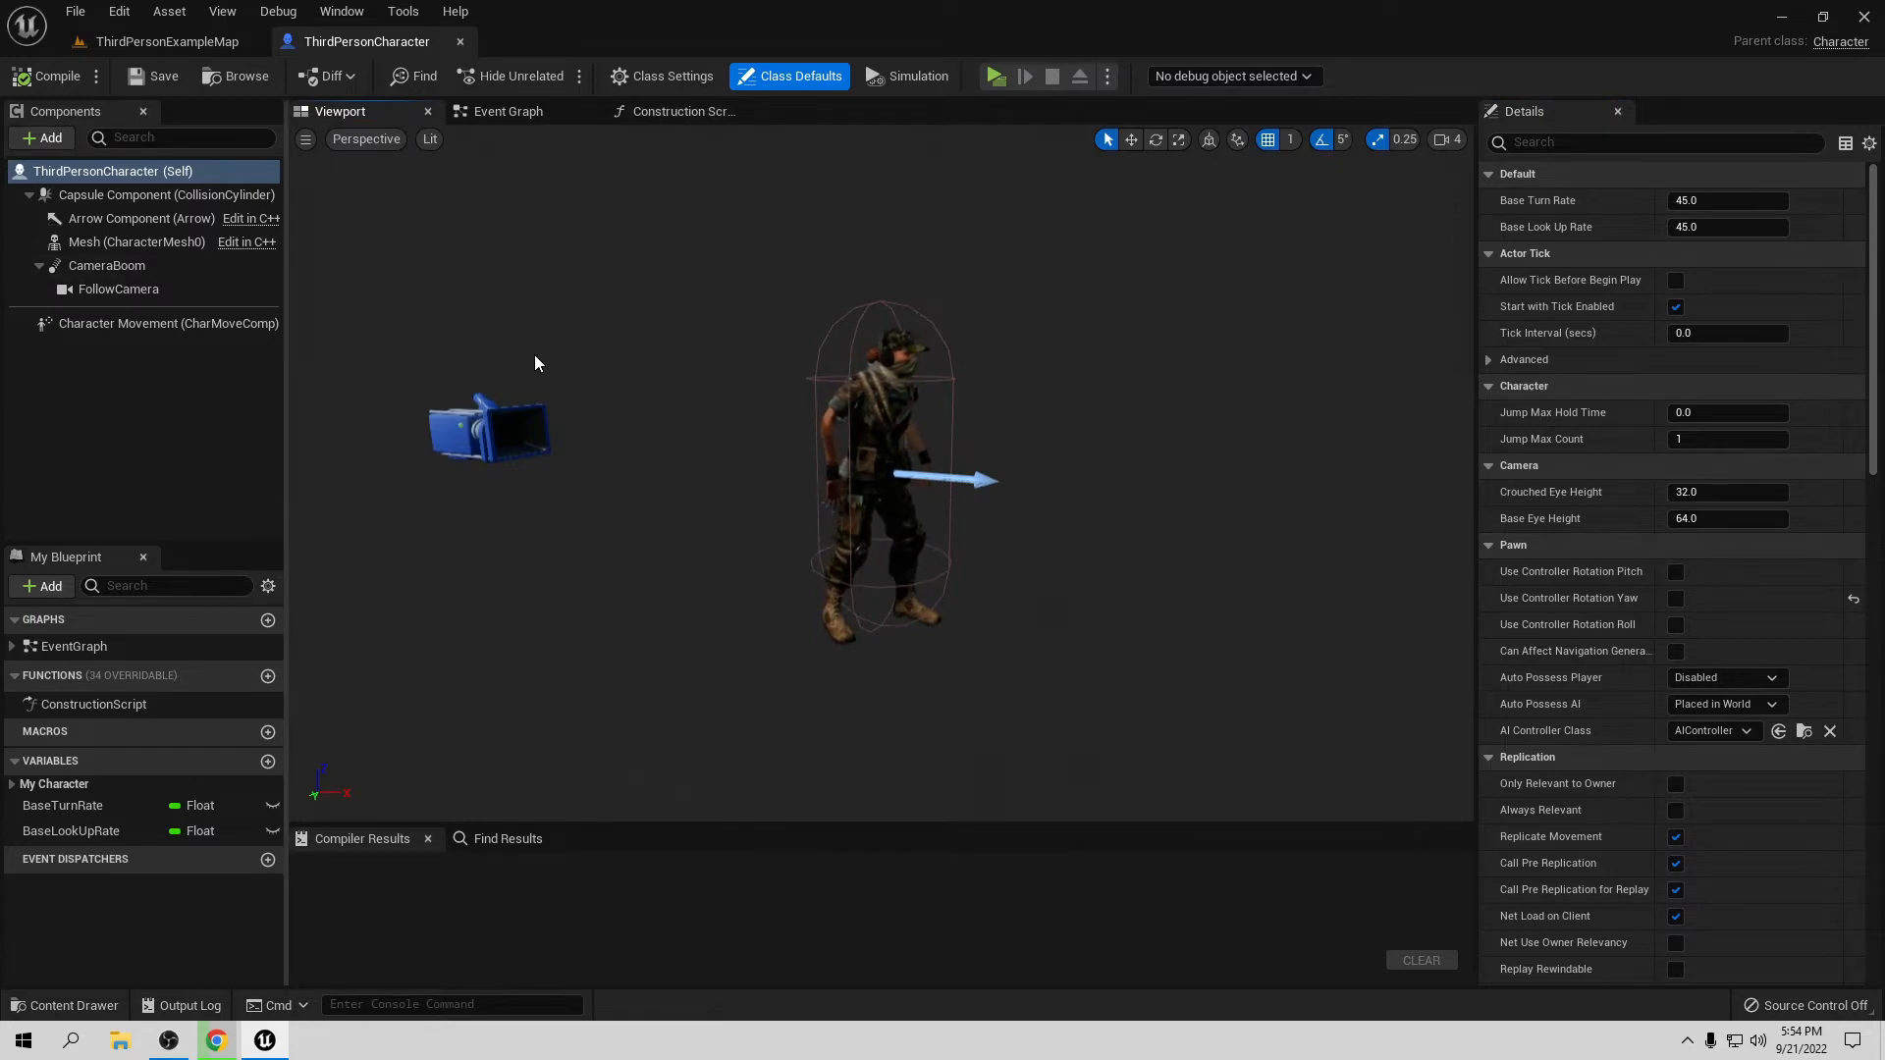
Step: Open the Weapon_BP blueprint from the level's content folder and view its rifle mesh and surrounding box component
click(167, 39)
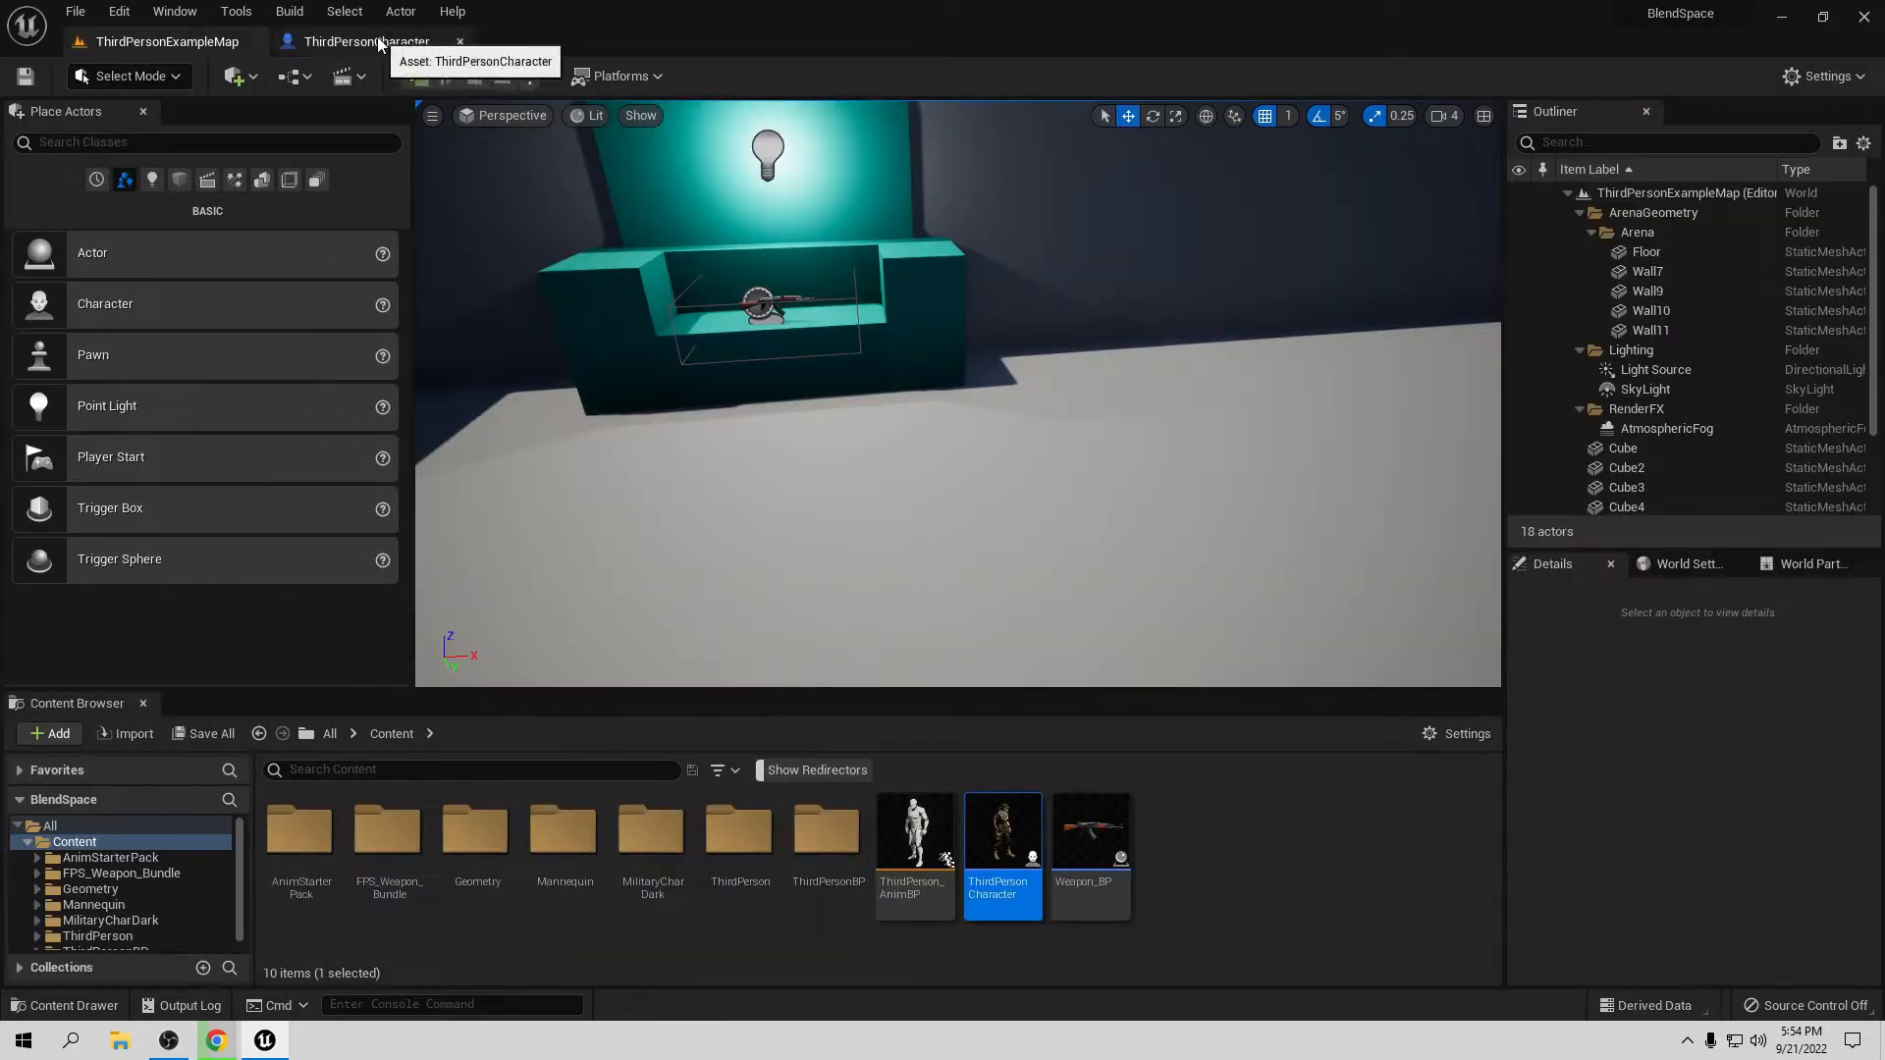
double_click(1104, 844)
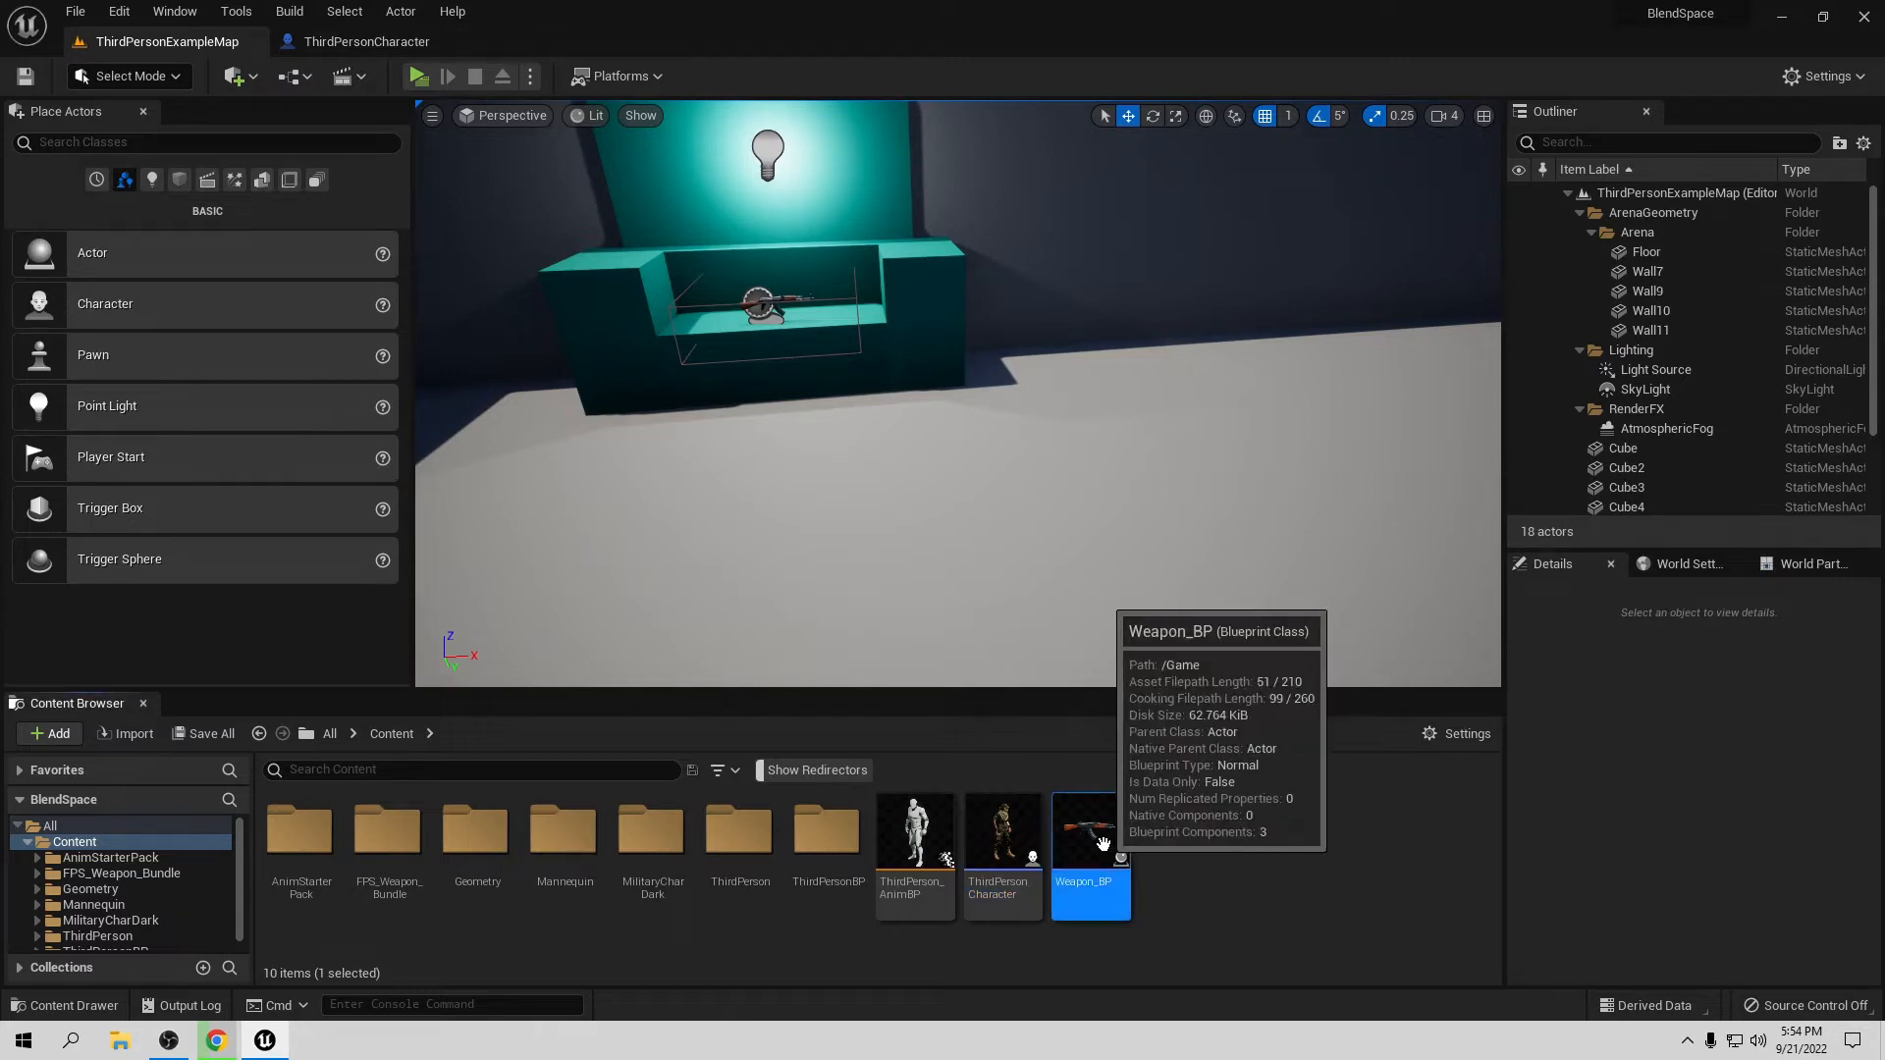
right_drag(794, 589, 800, 728)
scroll(837, 596, down, 1)
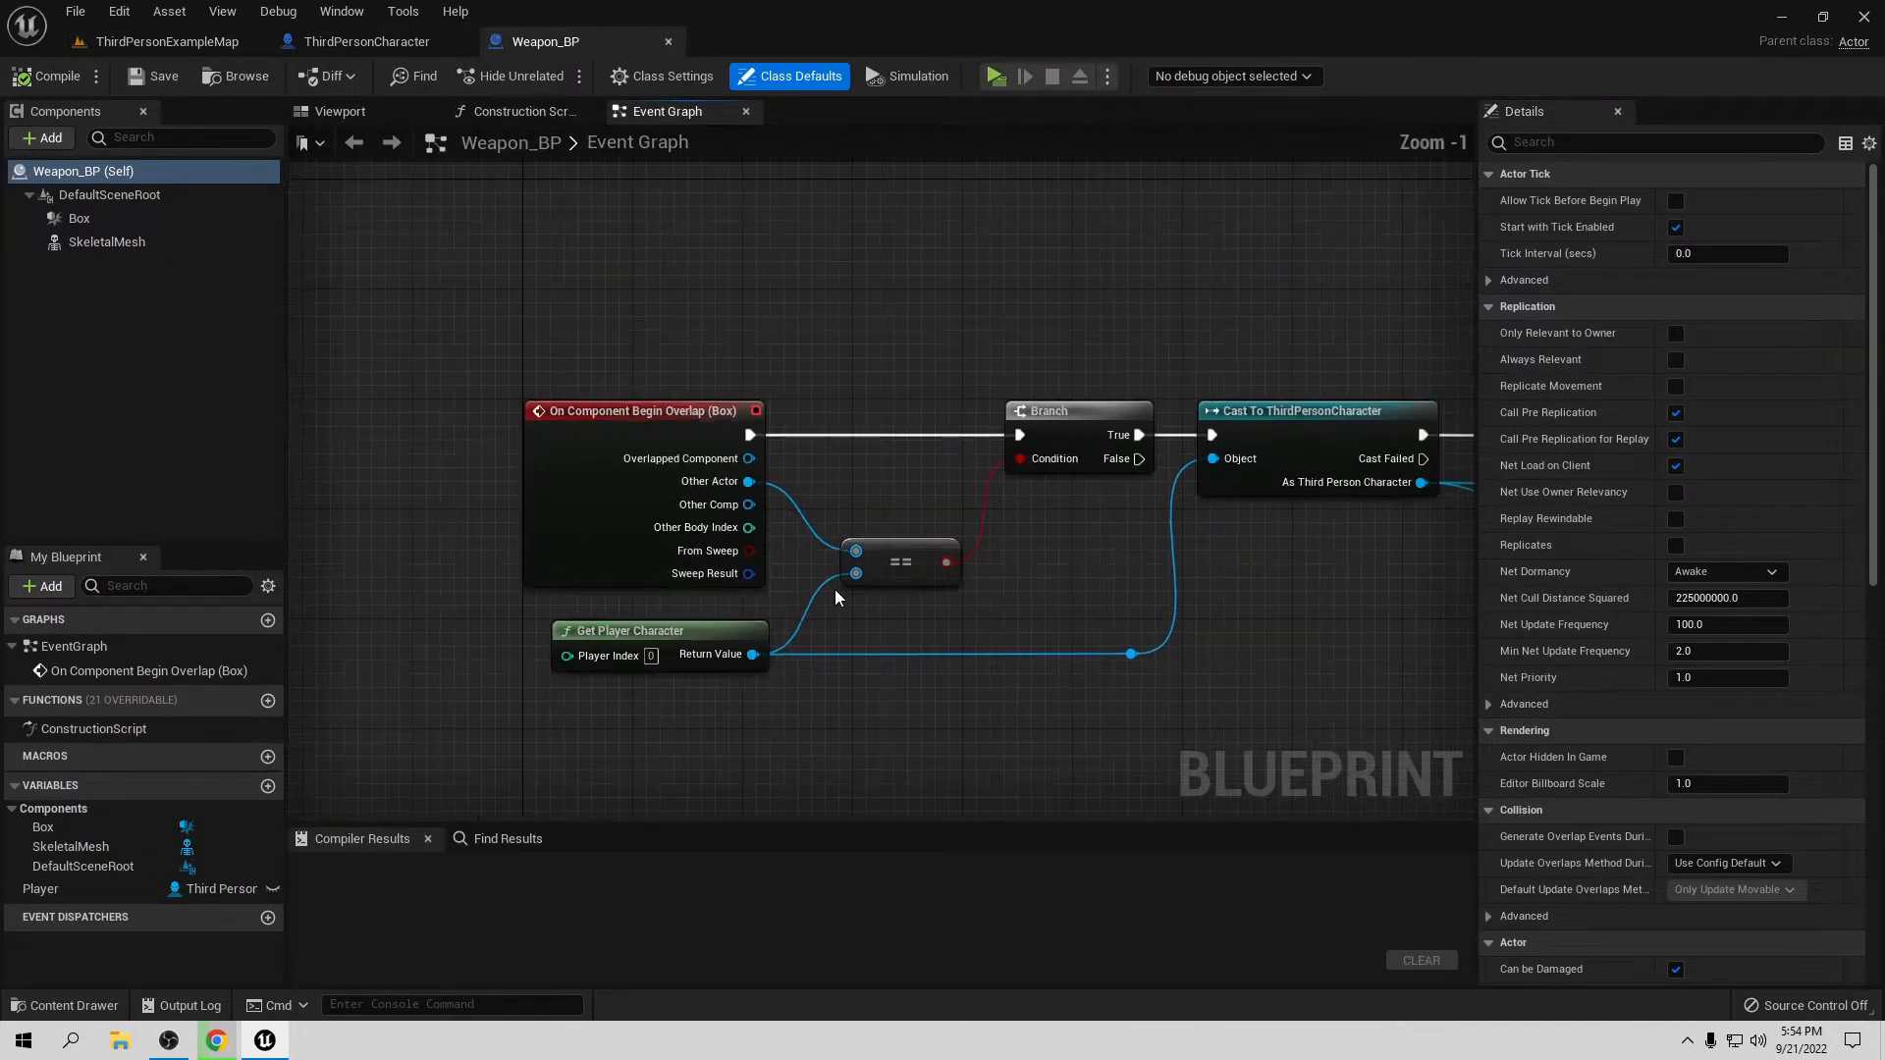
click(344, 112)
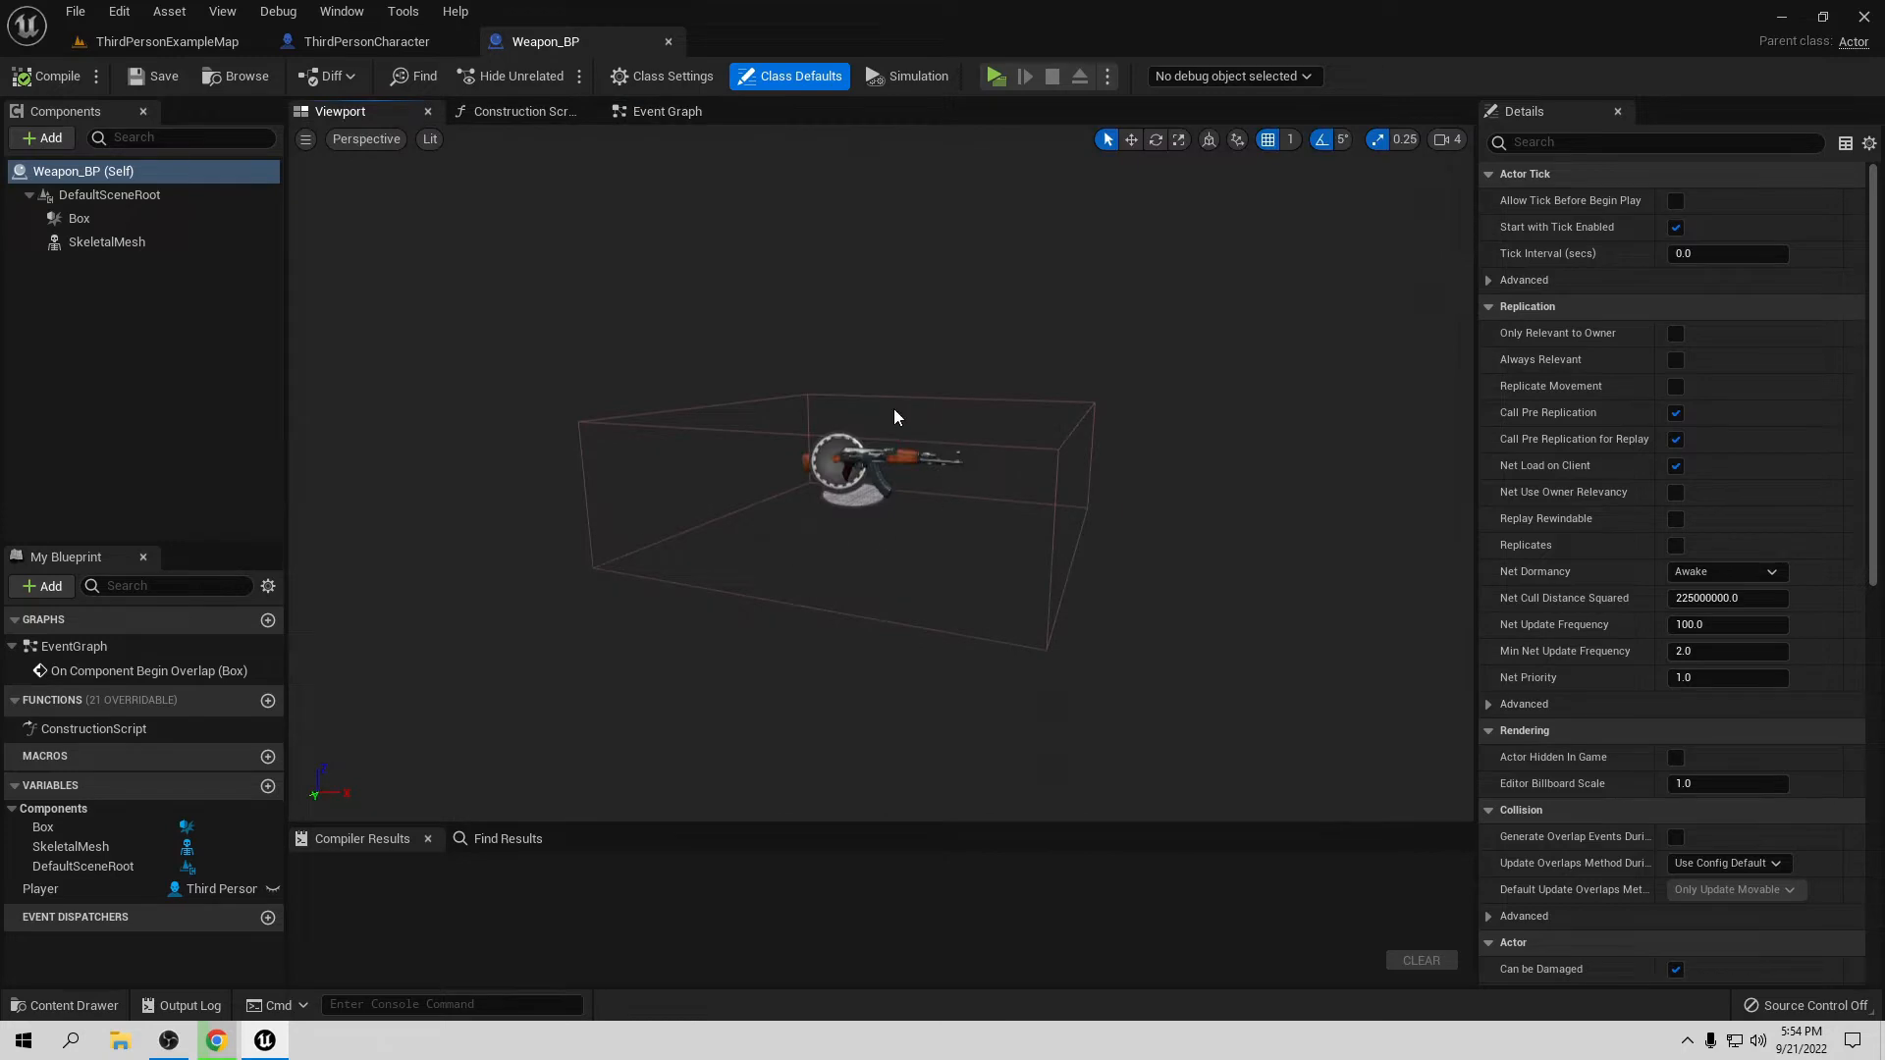
Step: Examine the start of Weapon_BP's event graph, from the box overlap event through the Branch to Cast To ThirdPersonCharacter
click(664, 111)
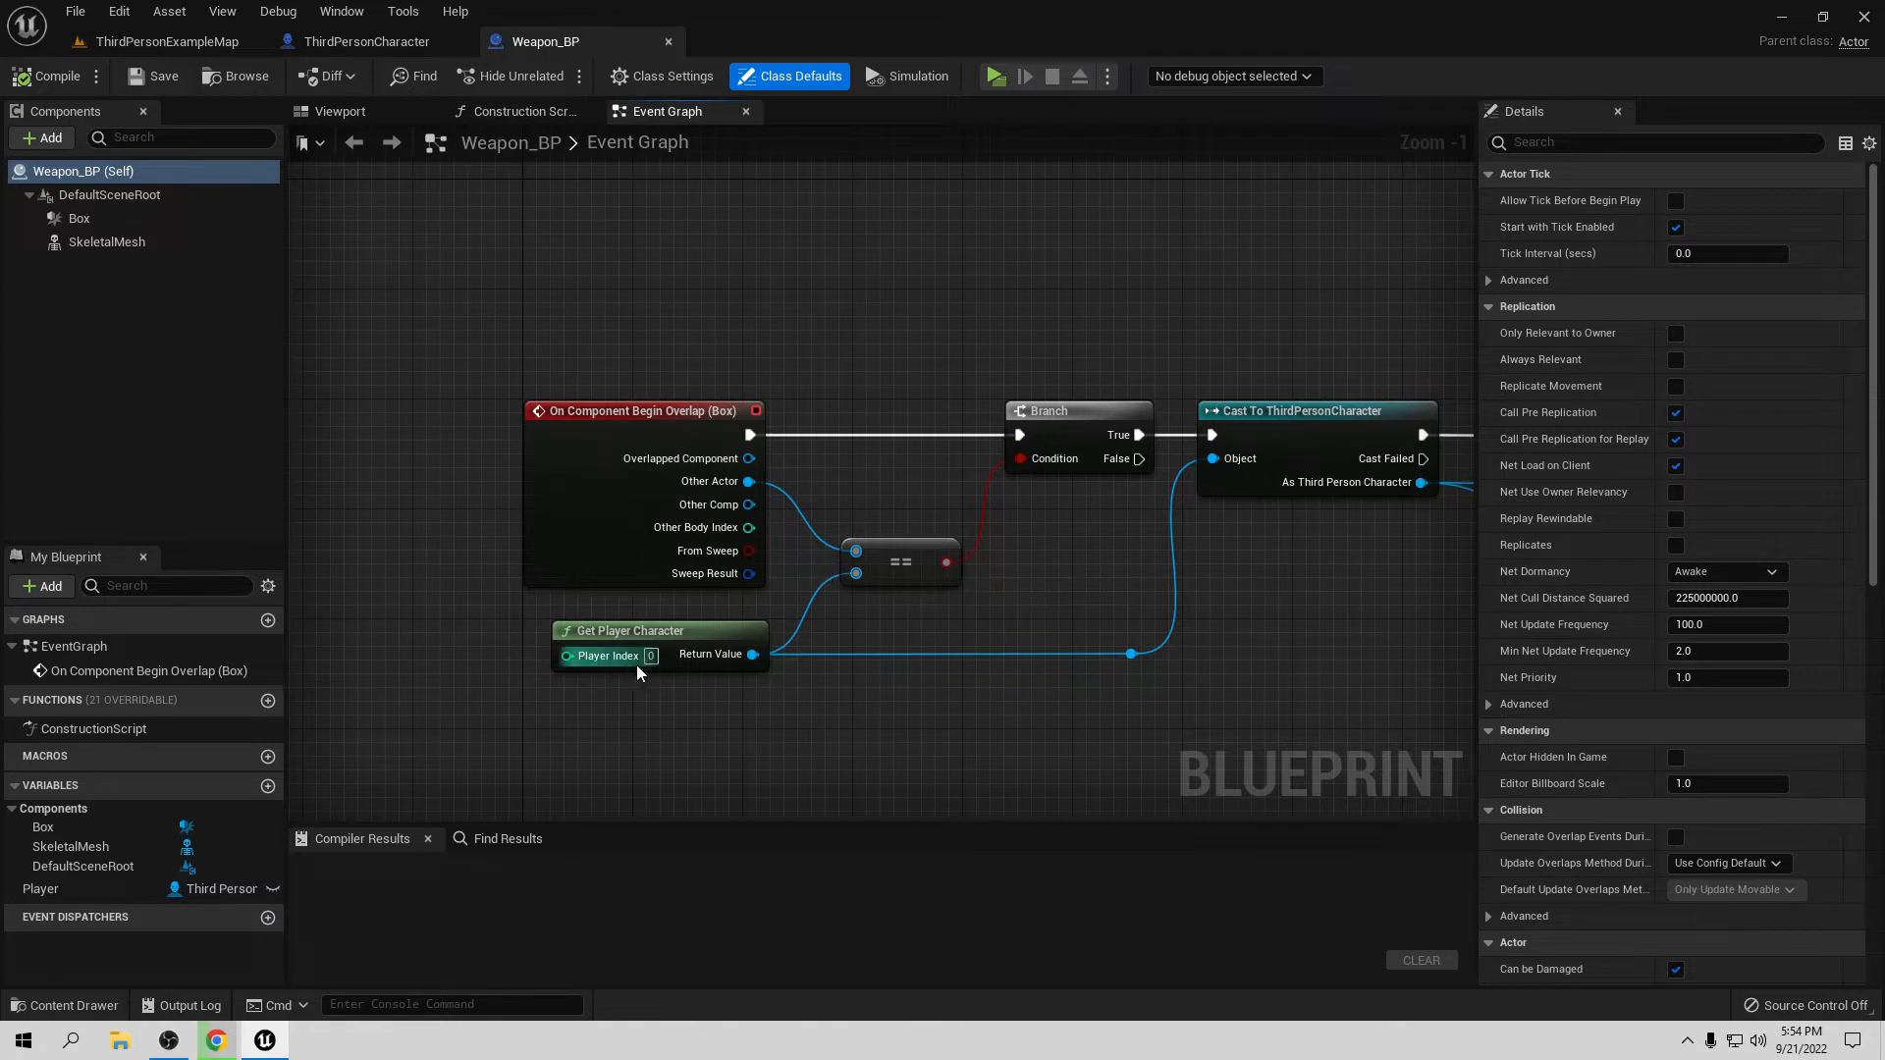
right_drag(1046, 515, 742, 555)
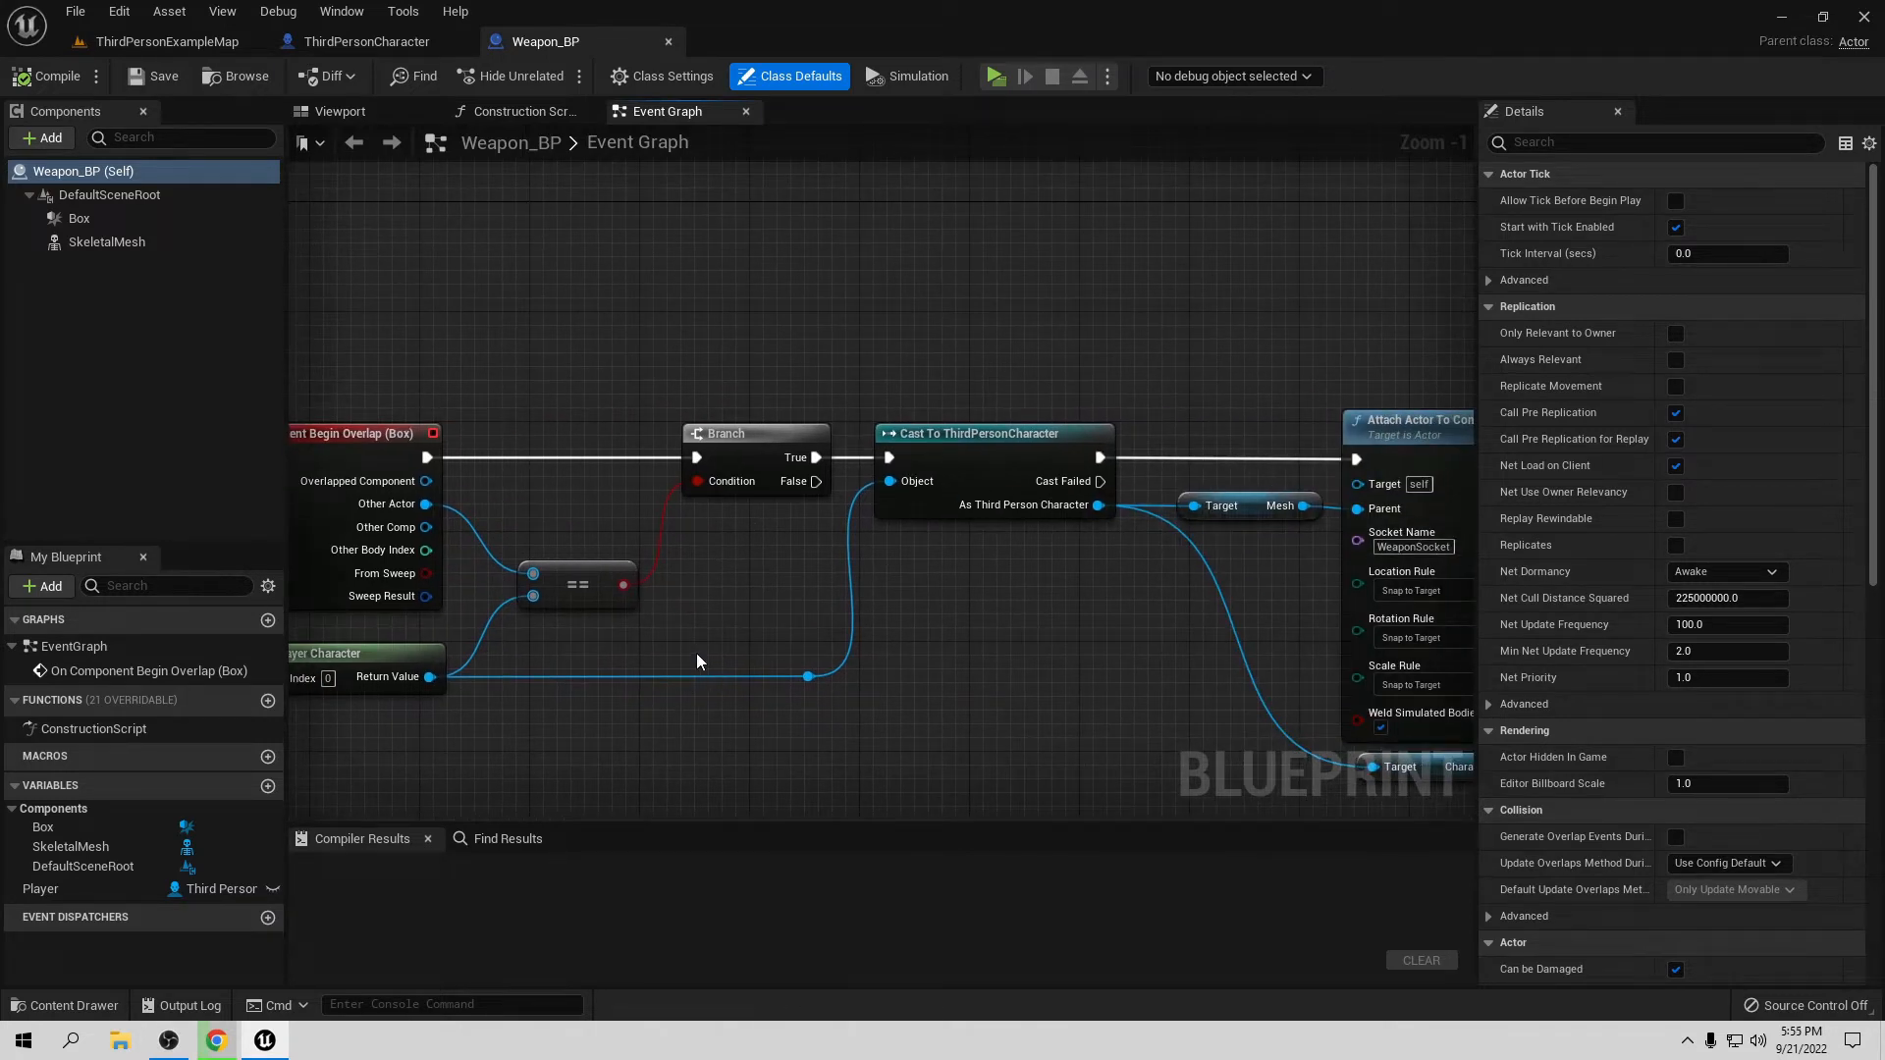
right_drag(697, 662, 839, 648)
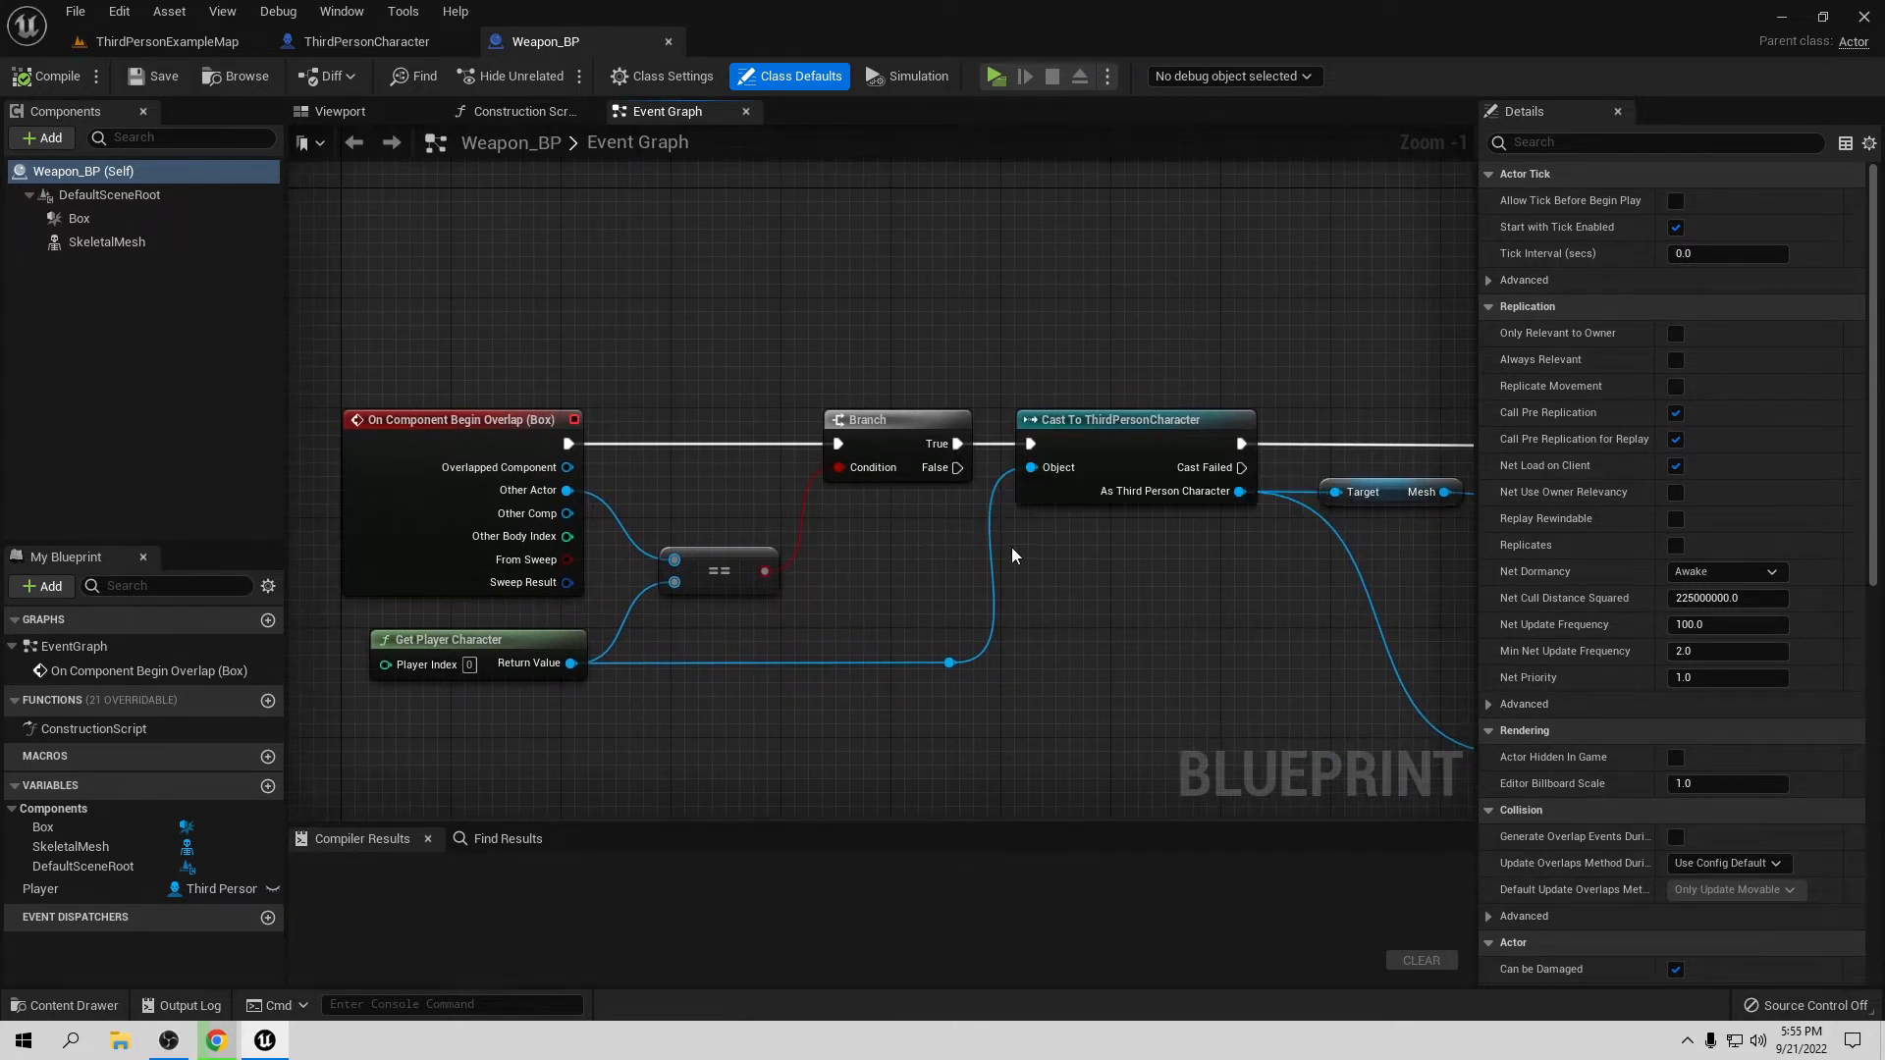
right_drag(1004, 578, 808, 571)
right_drag(768, 658, 704, 478)
Step: Examine Weapon_BP's Attach Actor To Component node and the two rotation SET nodes, and return to the rifle model view
right_drag(811, 509, 684, 508)
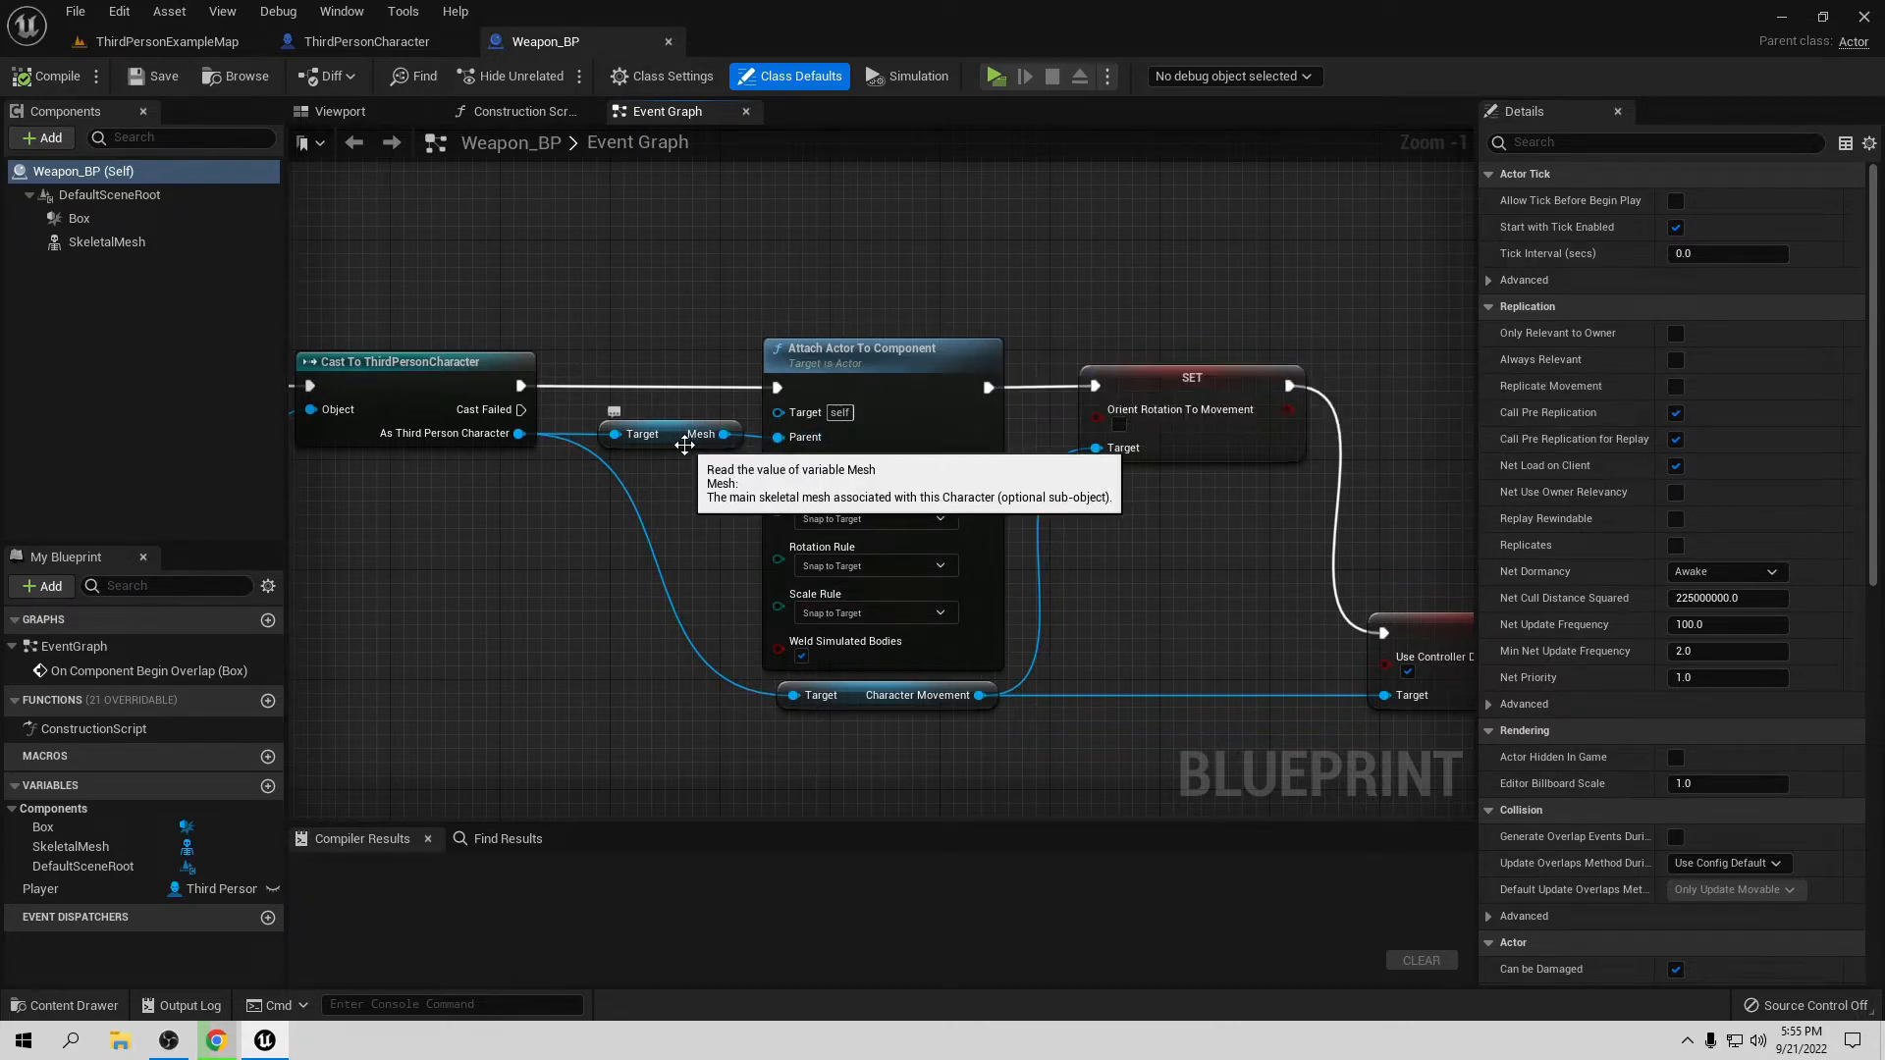
right_drag(704, 539, 707, 495)
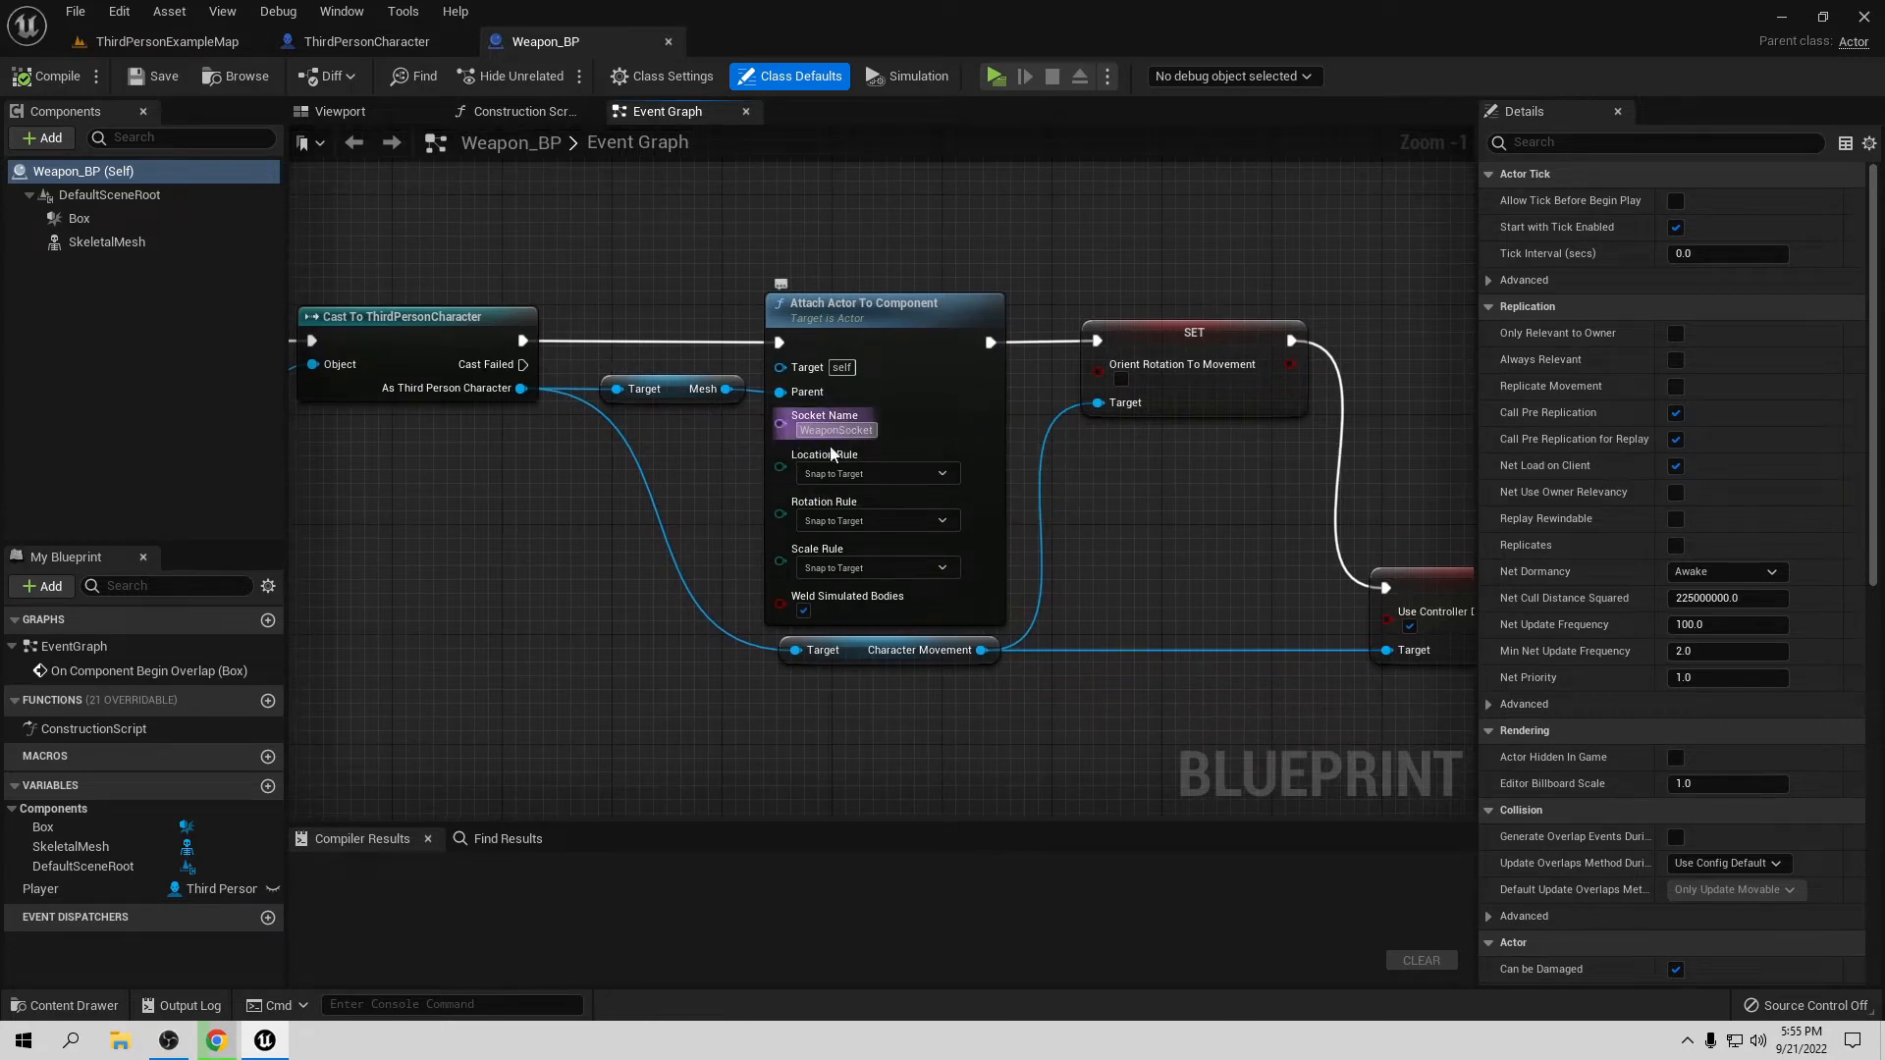
right_drag(799, 497, 843, 477)
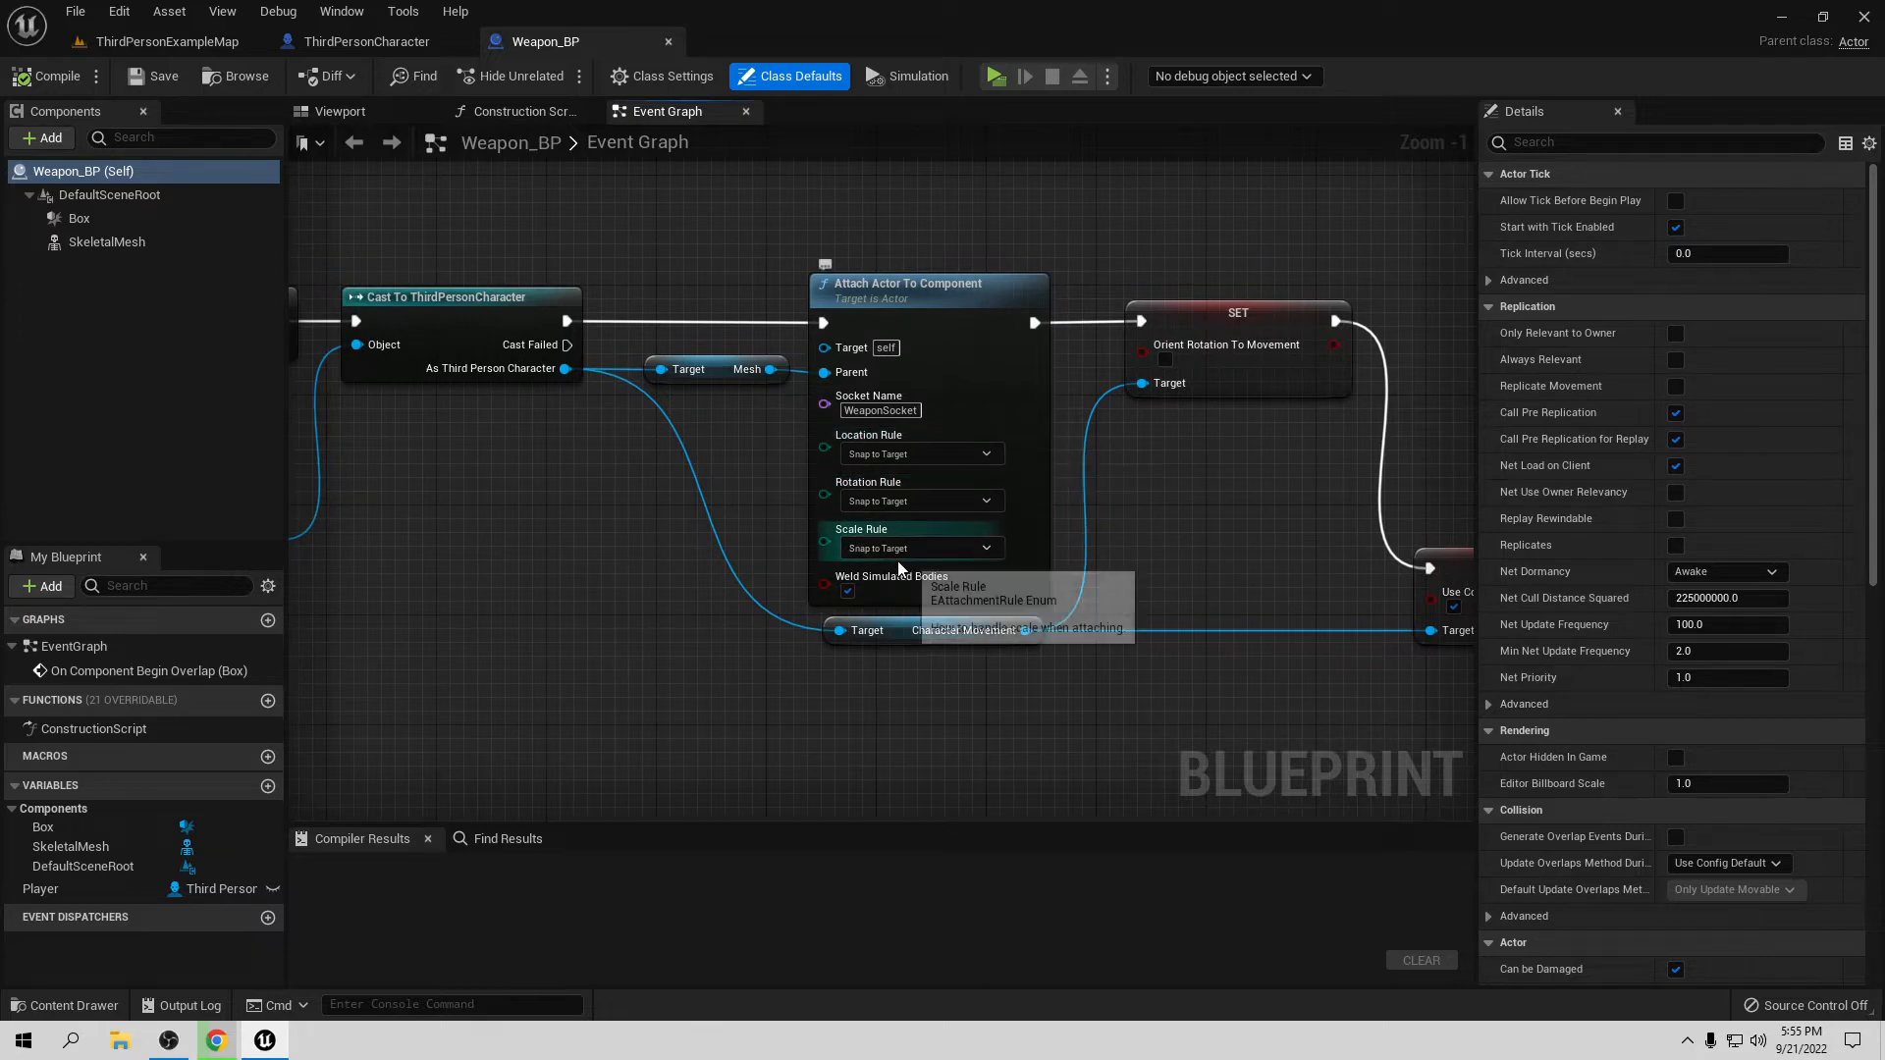
right_drag(769, 529, 632, 458)
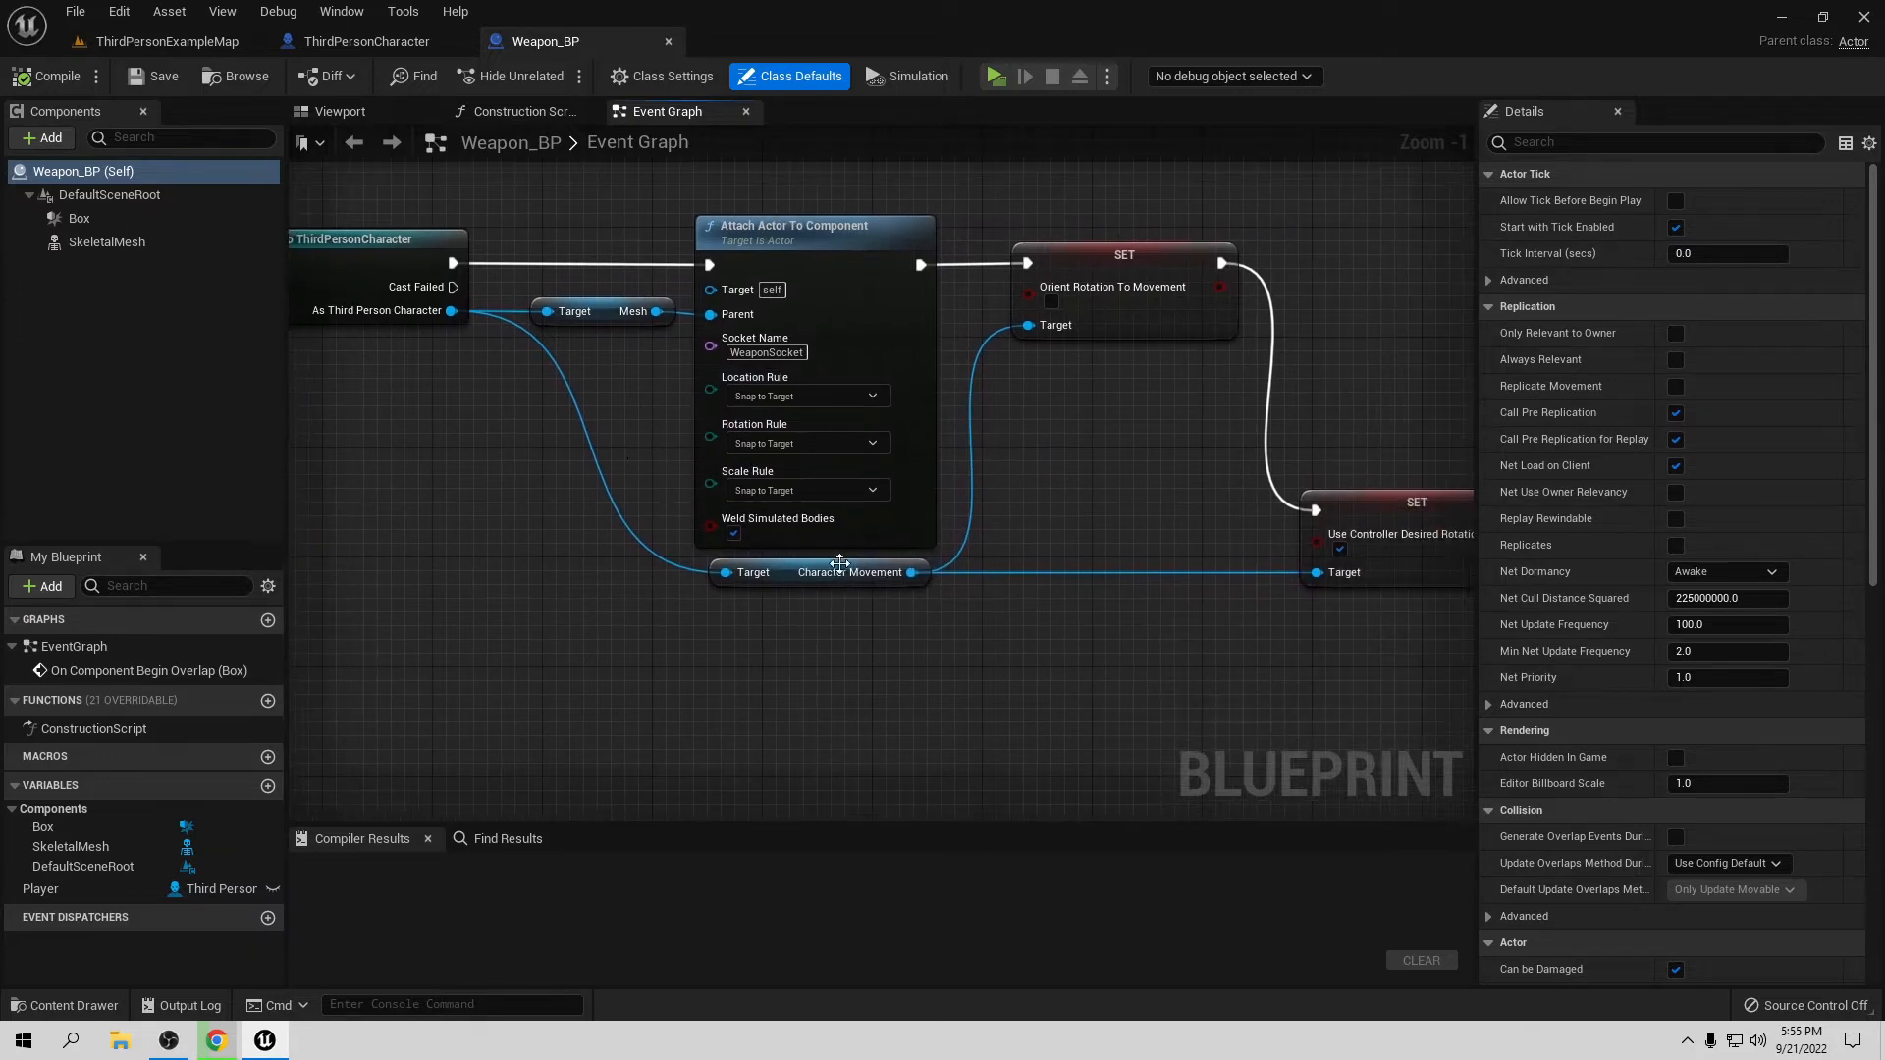
right_drag(1057, 468, 782, 571)
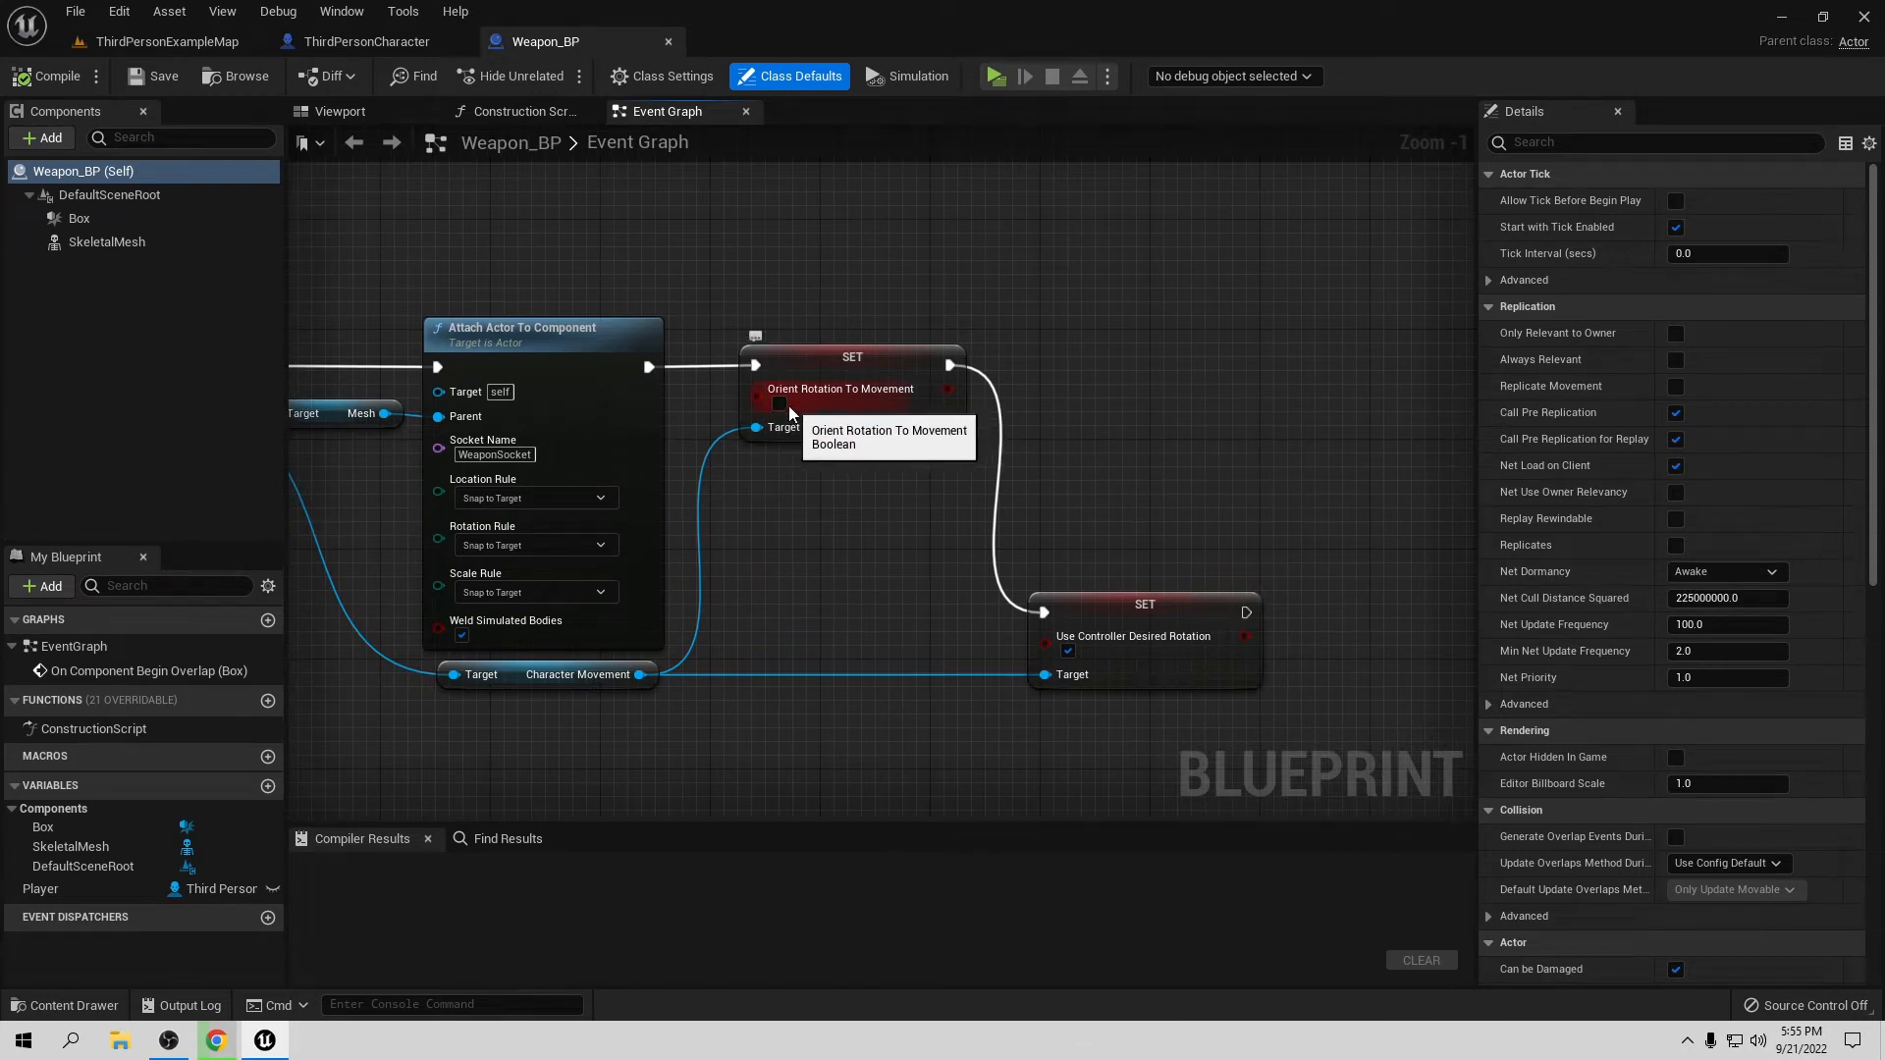
right_drag(882, 511, 744, 470)
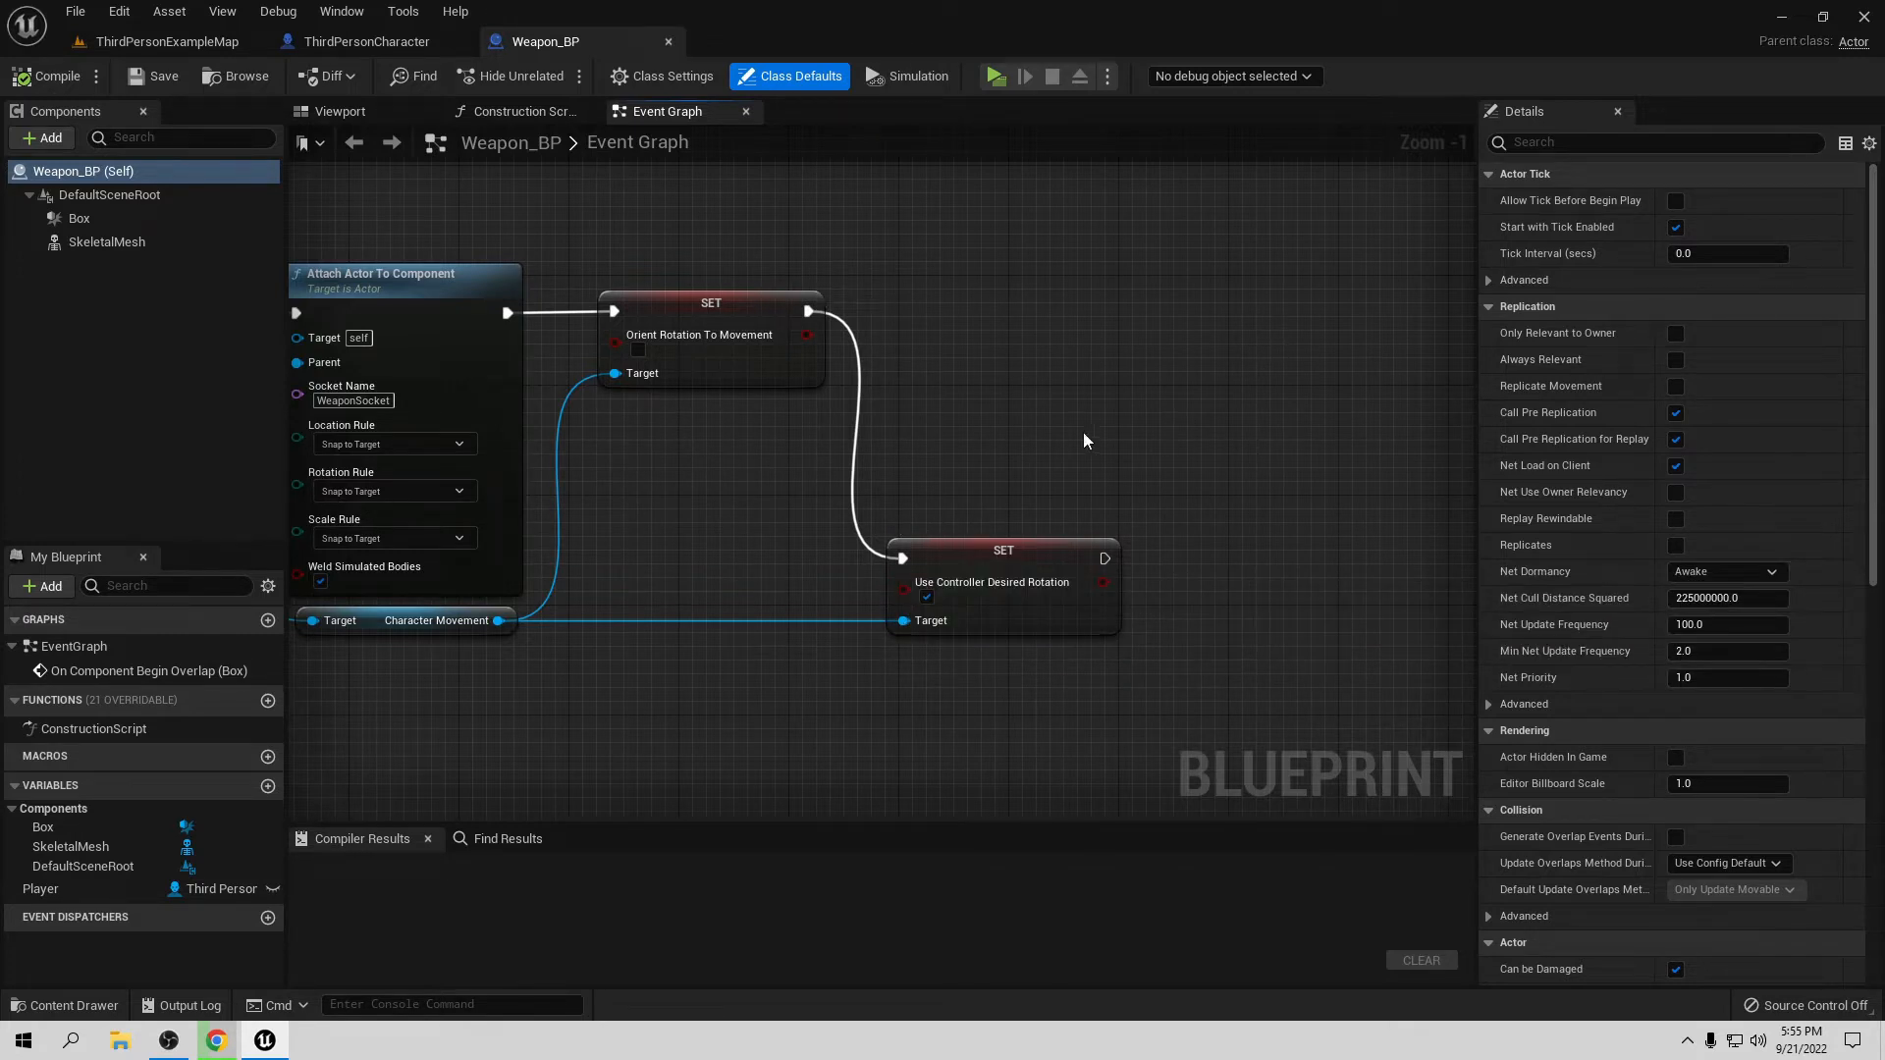
right_drag(797, 454, 1242, 401)
right_drag(614, 204, 781, 289)
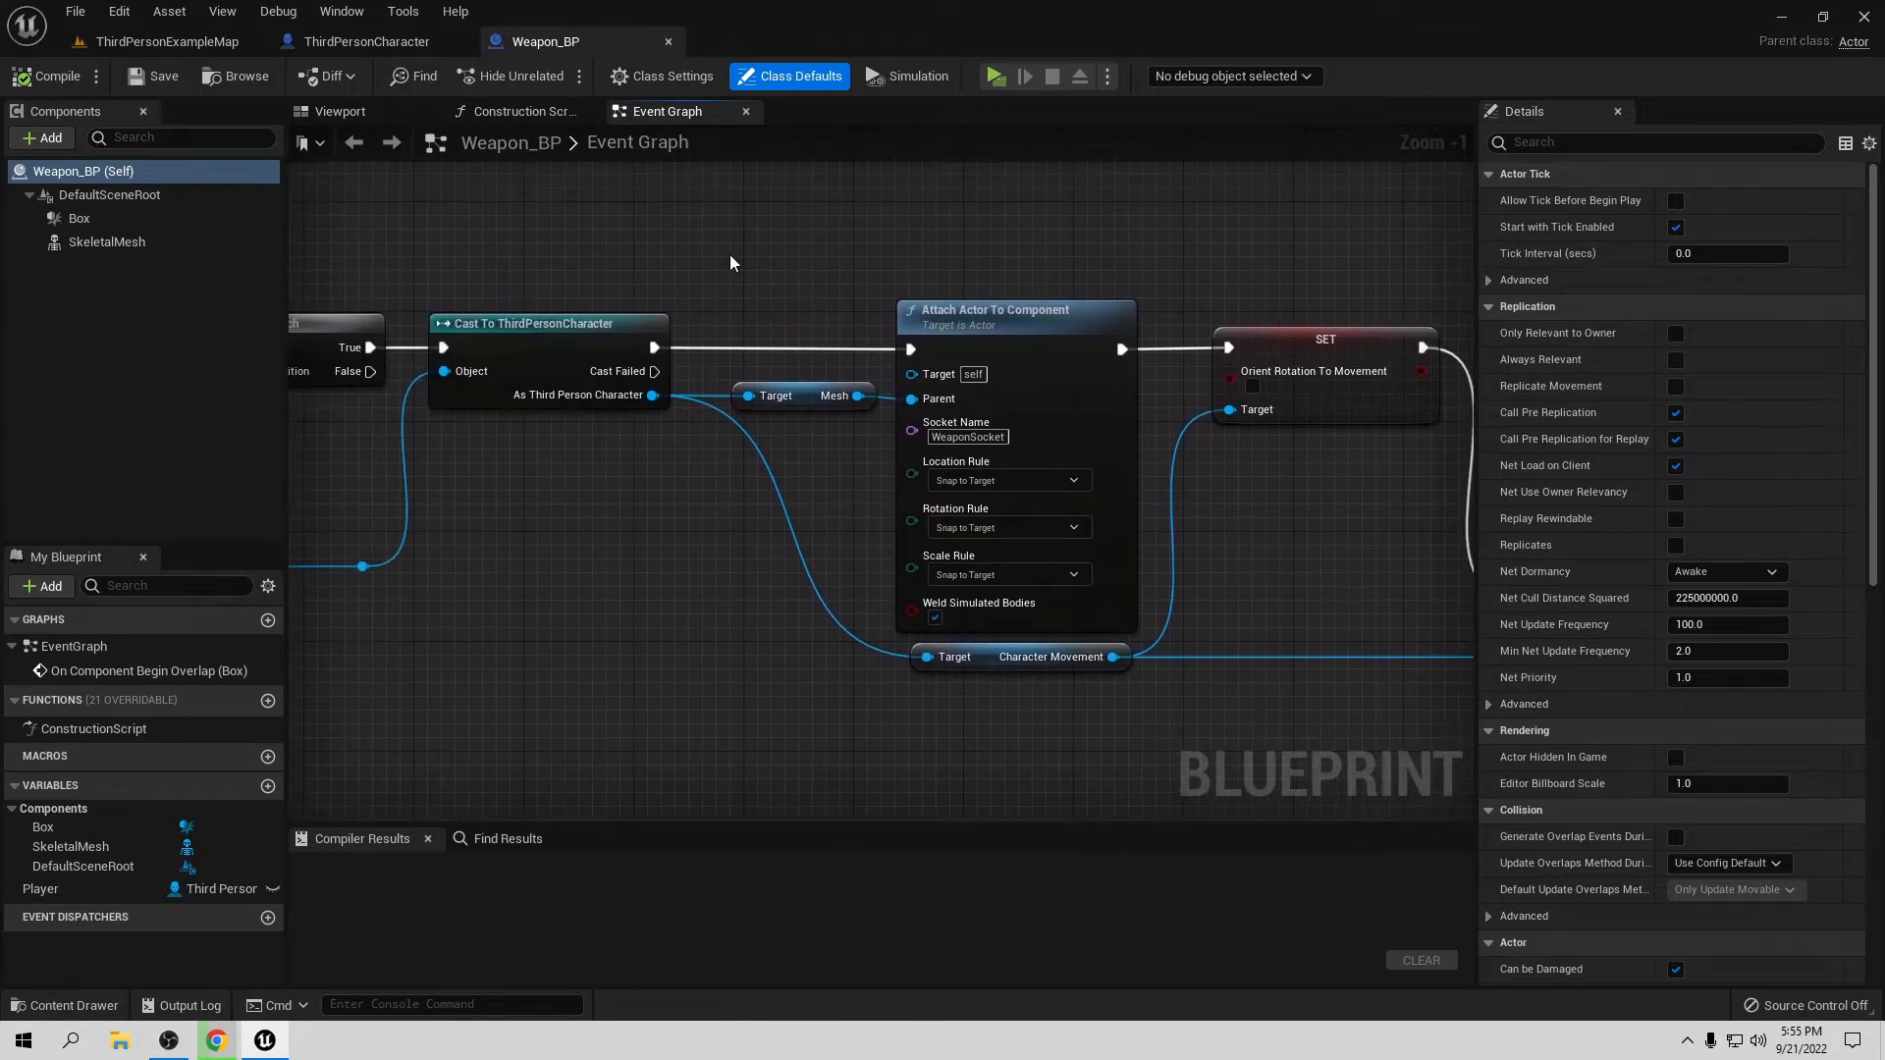
click(328, 112)
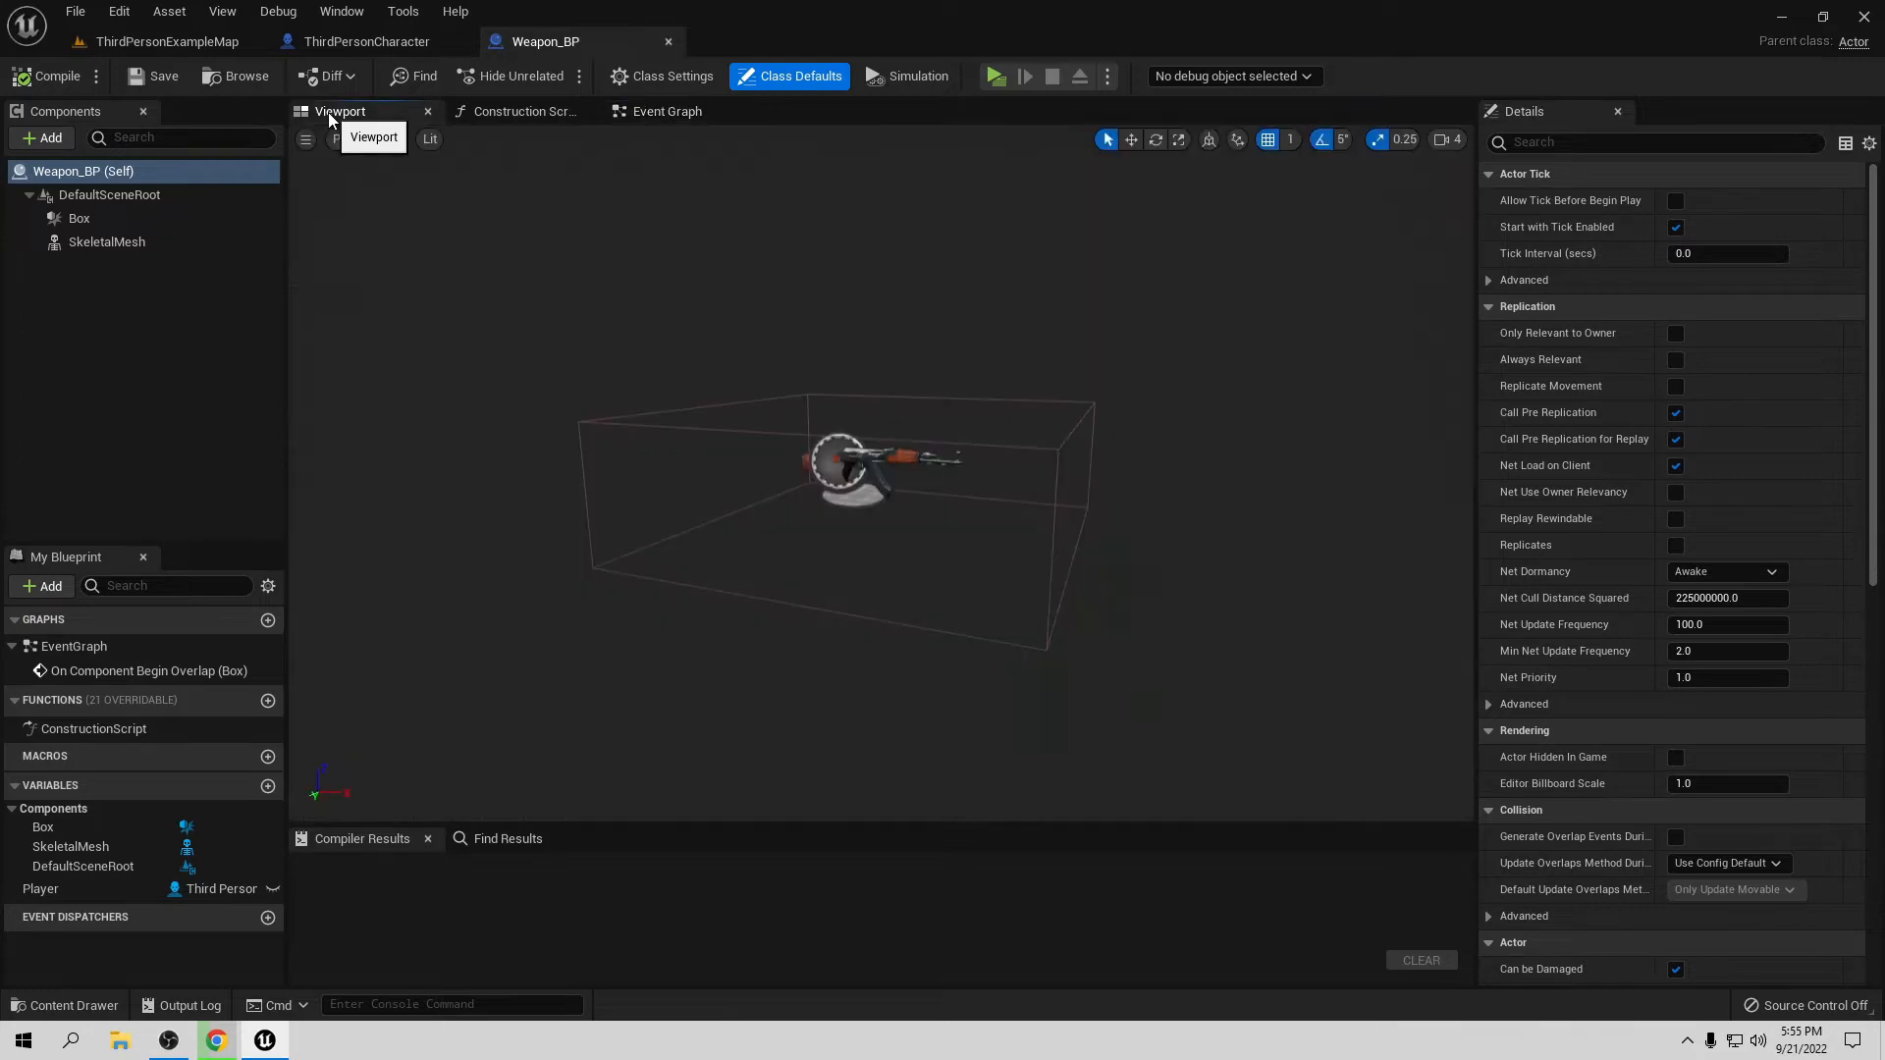
Step: In the project's Content folder, create a Blend Space 1D for UE4_Mannequin_Skeleton and name it DP_BasicBlend
click(157, 42)
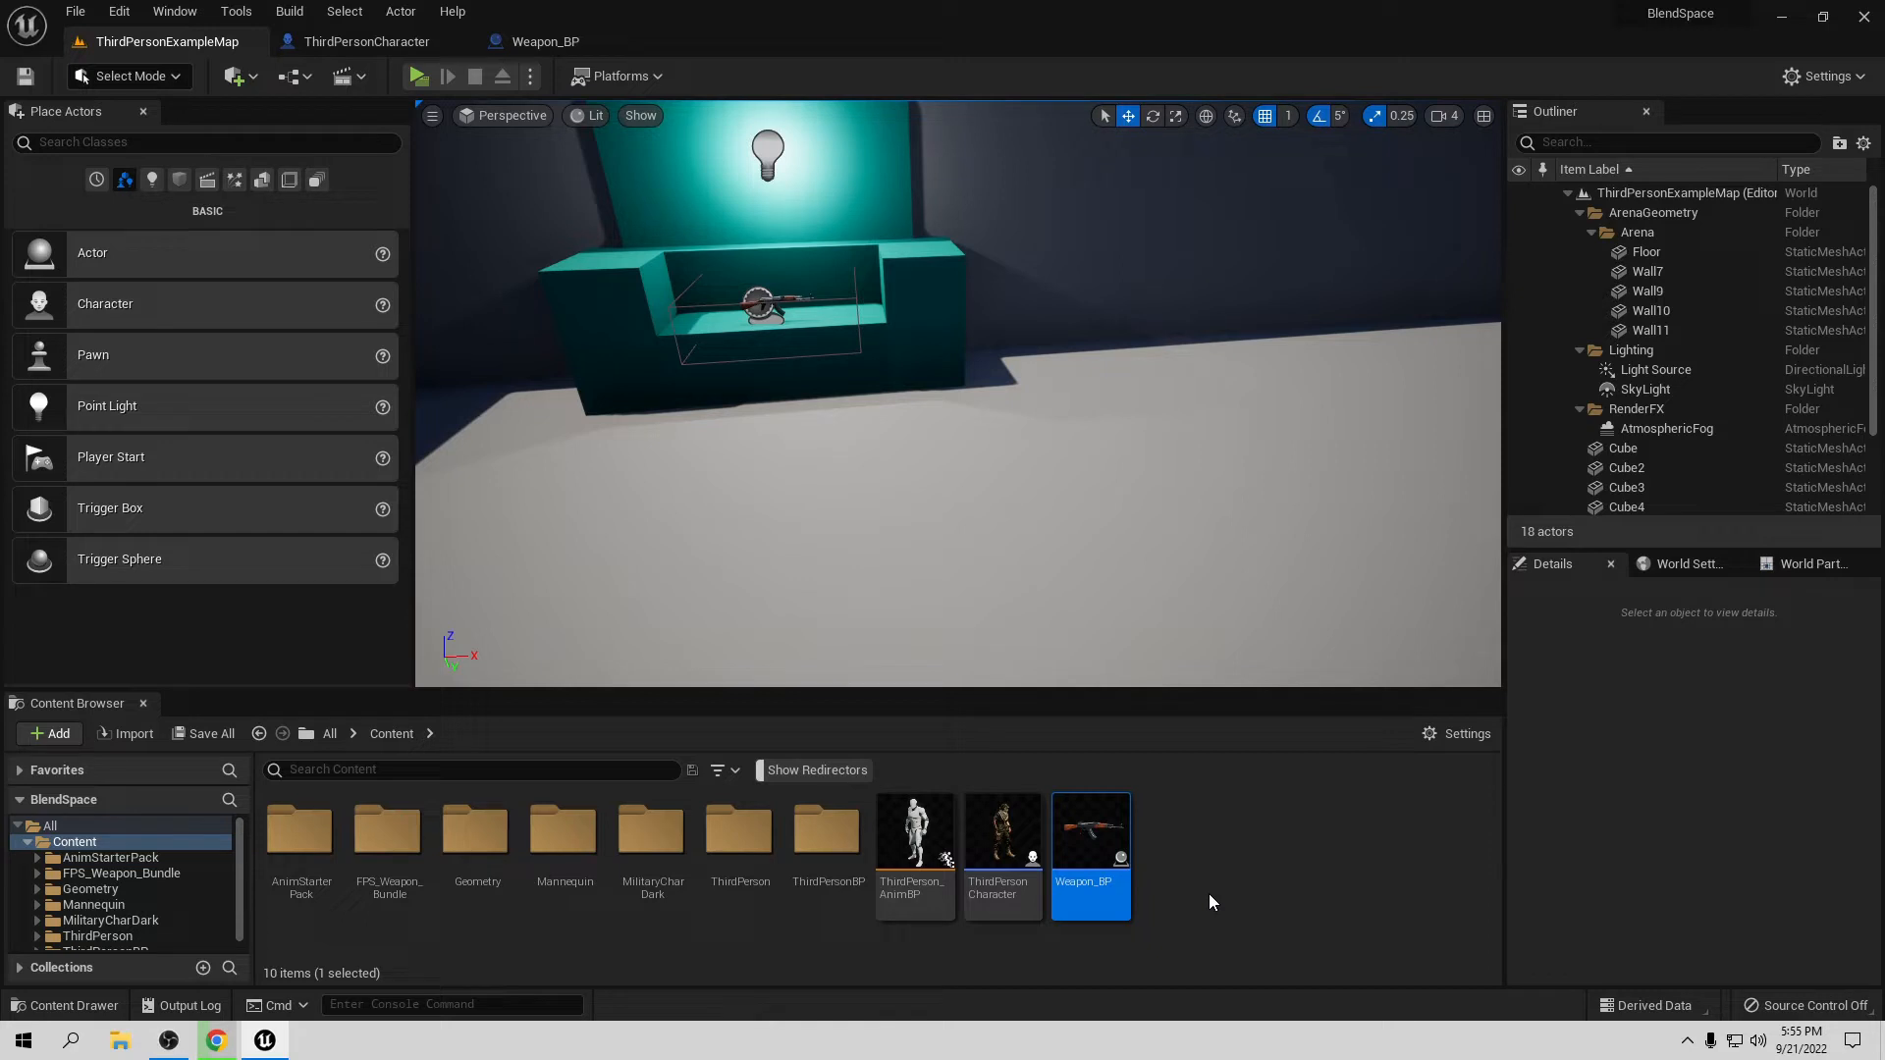
right_click(1187, 850)
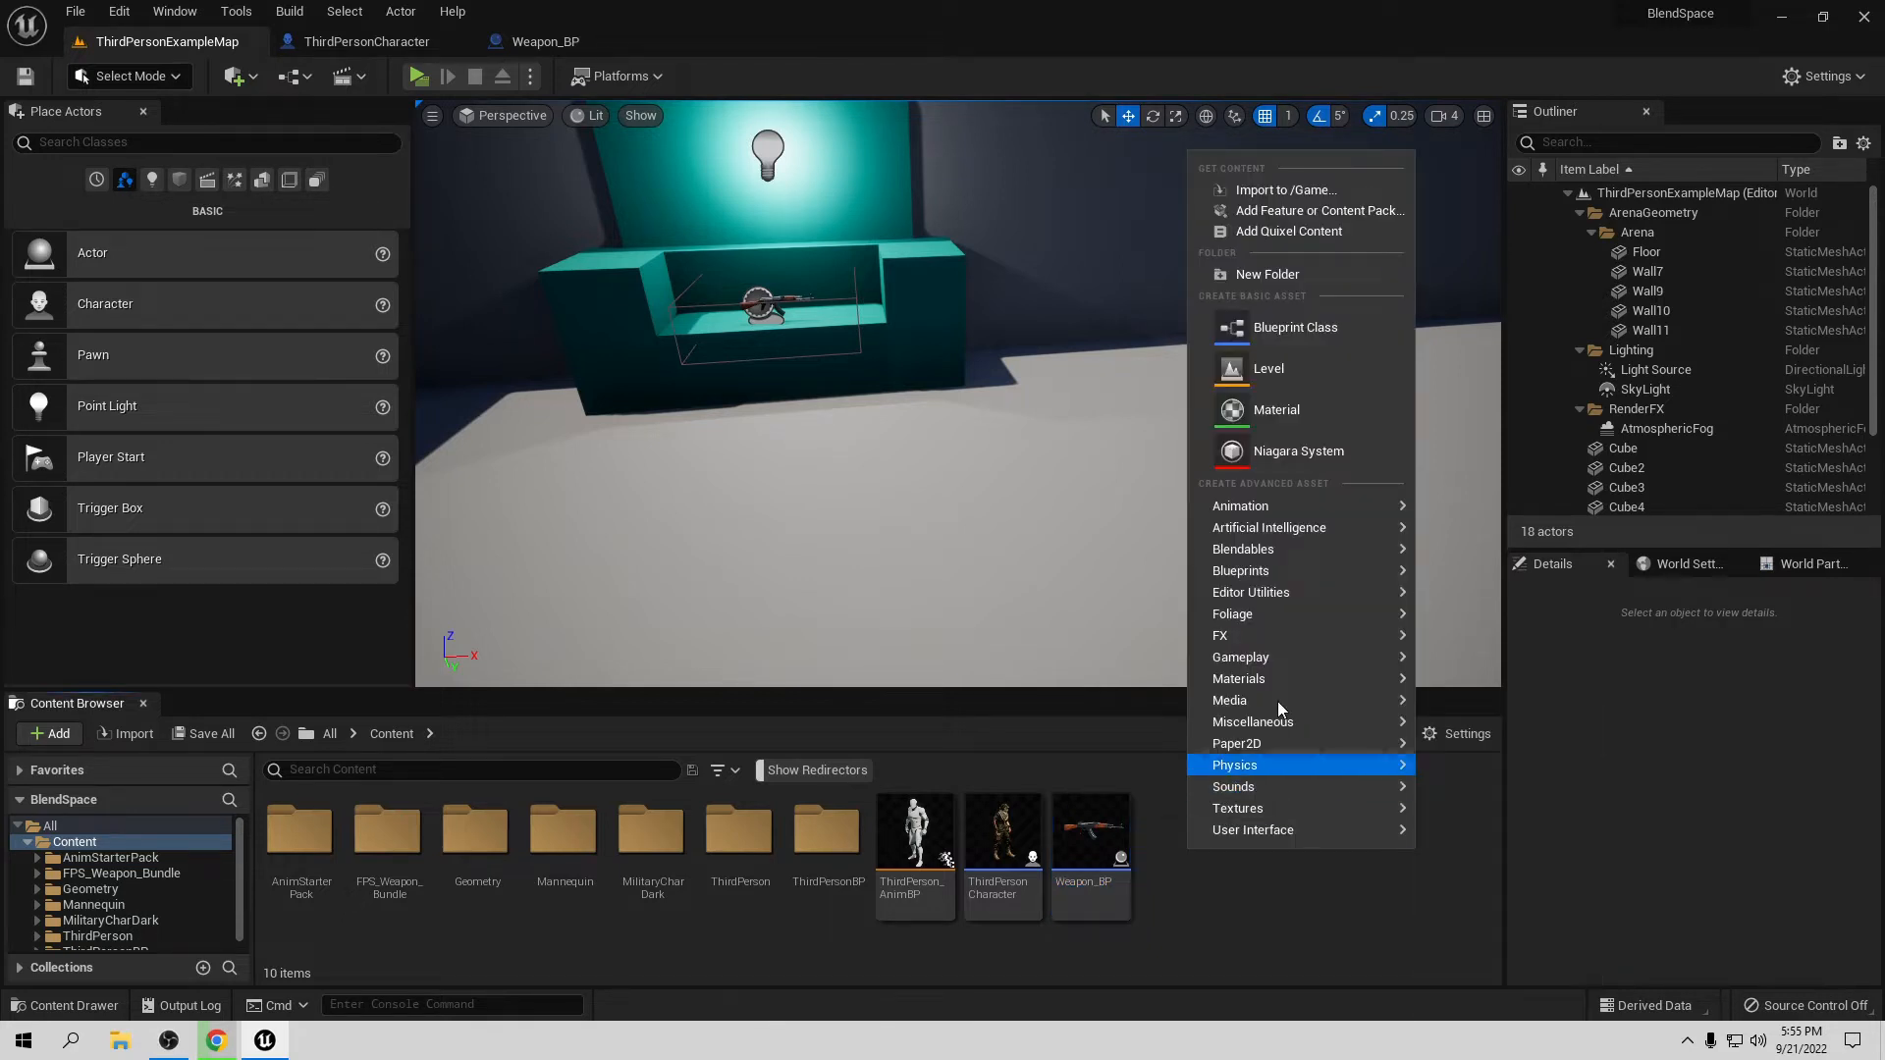
mouse_move(1310, 635)
mouse_move(1328, 503)
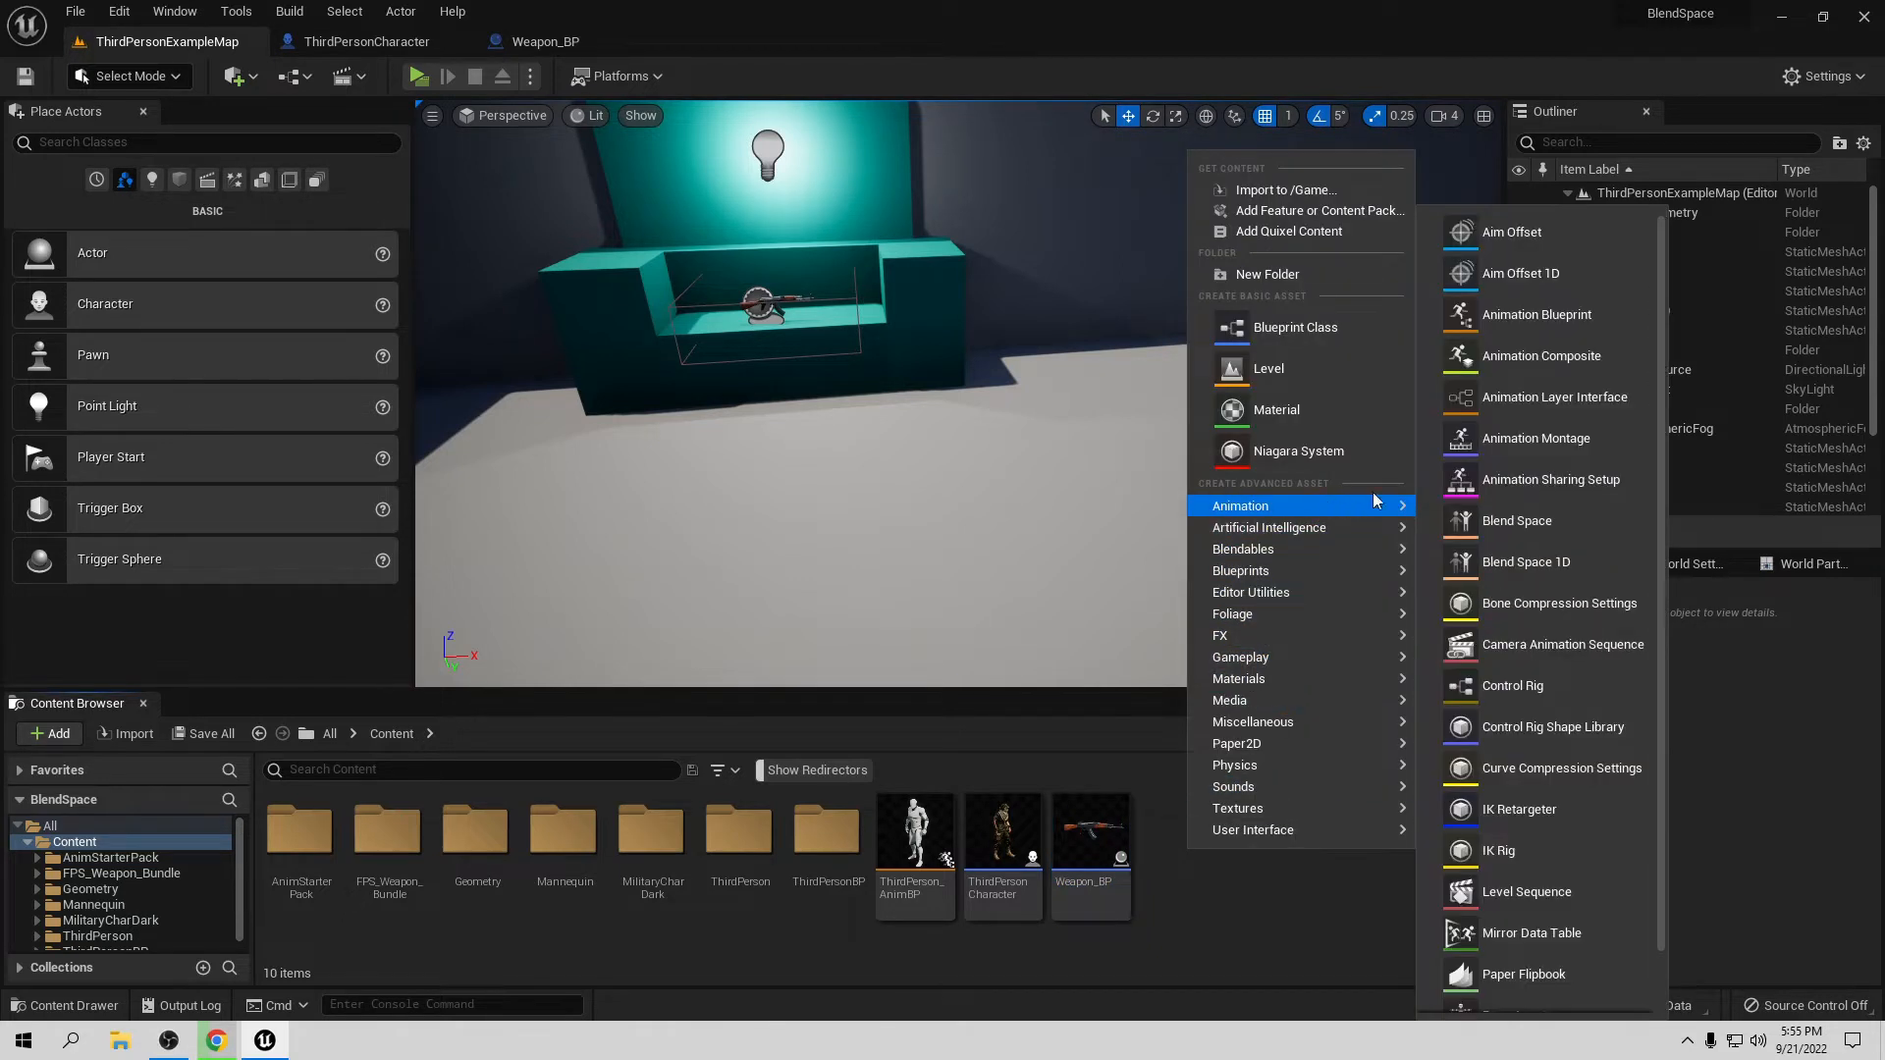
click(1524, 570)
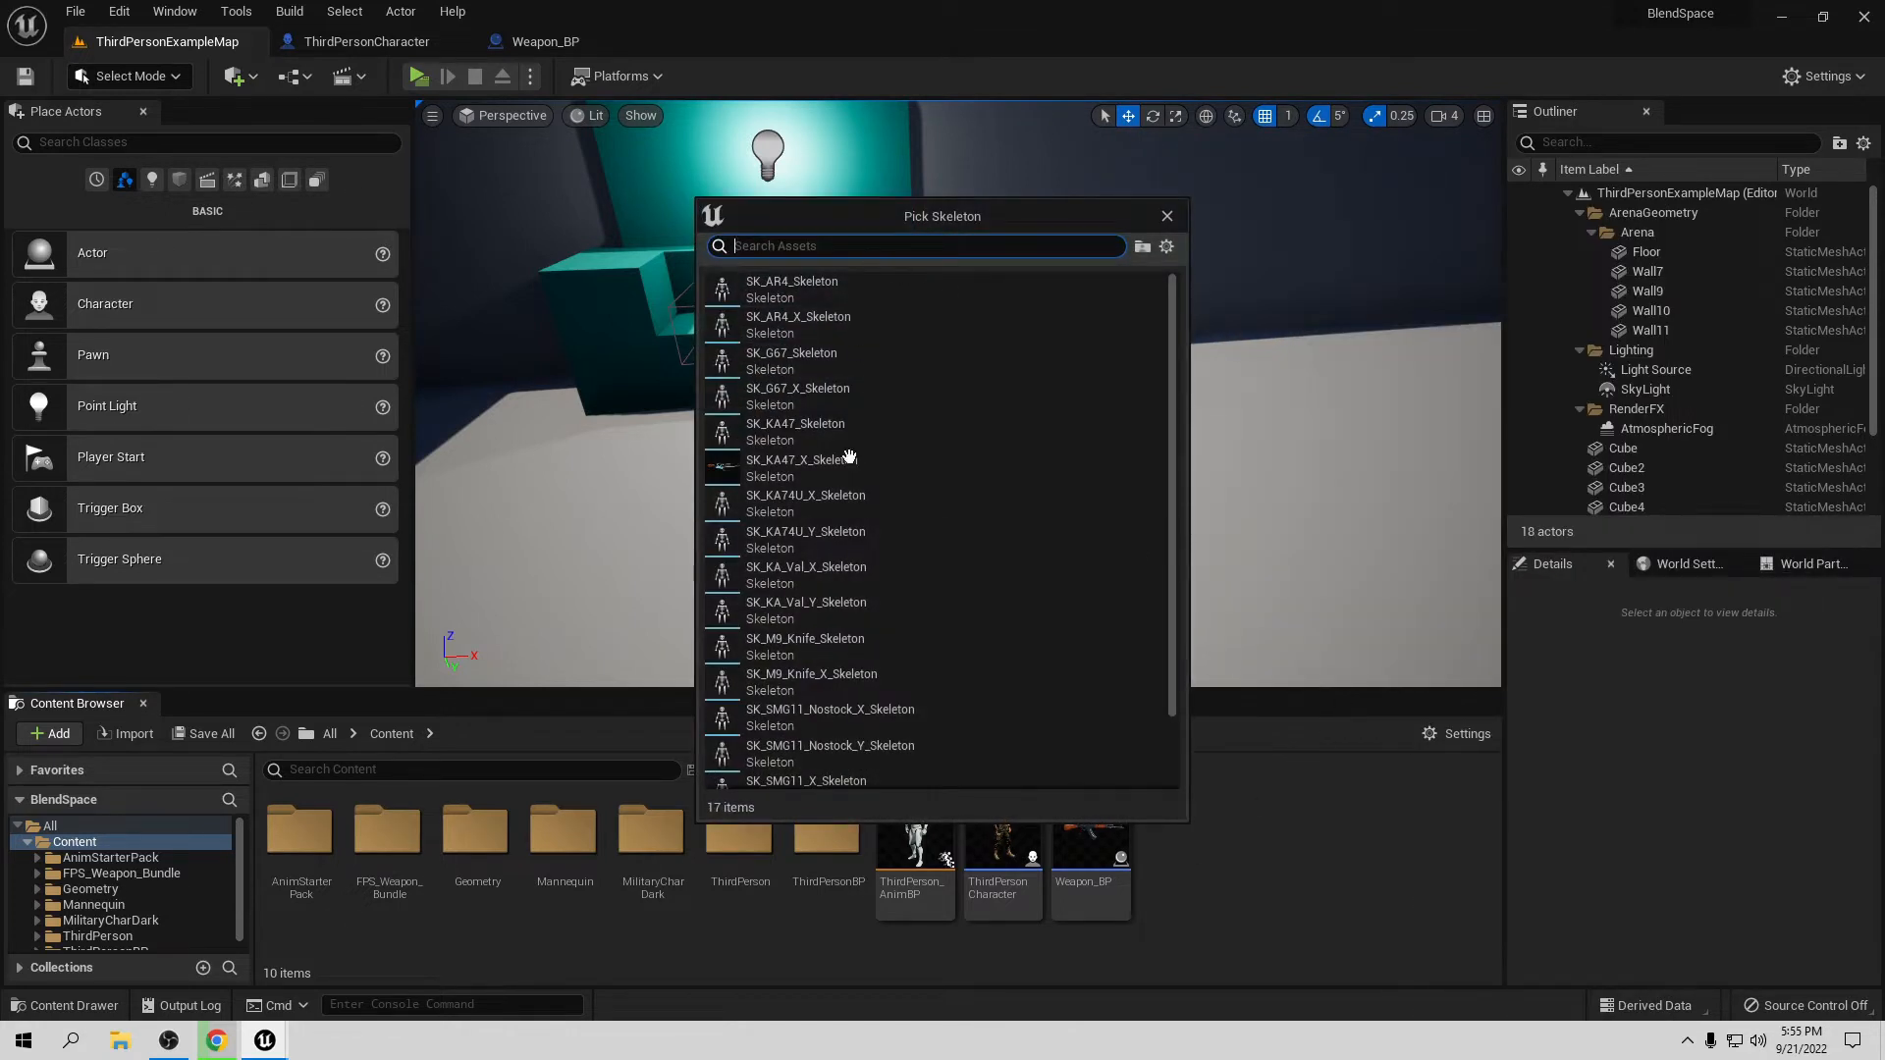
scroll(864, 462, down, 3)
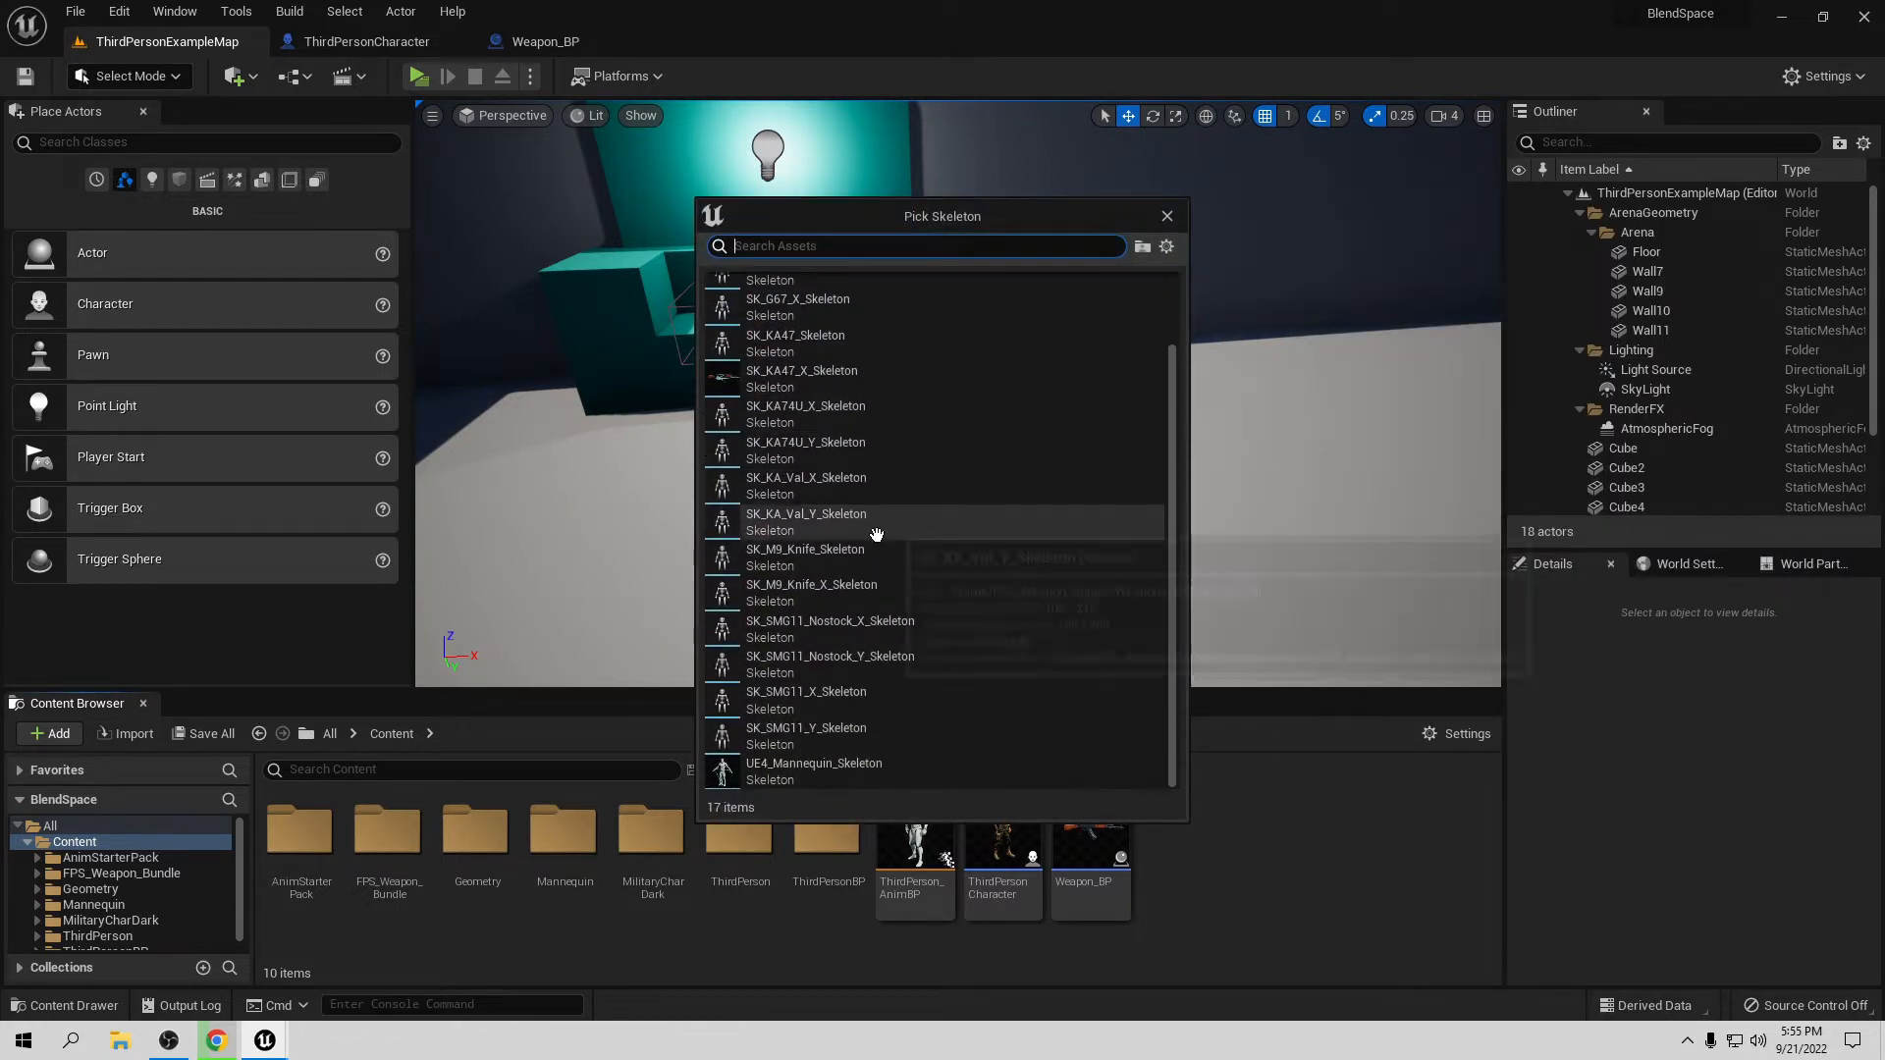
click(784, 773)
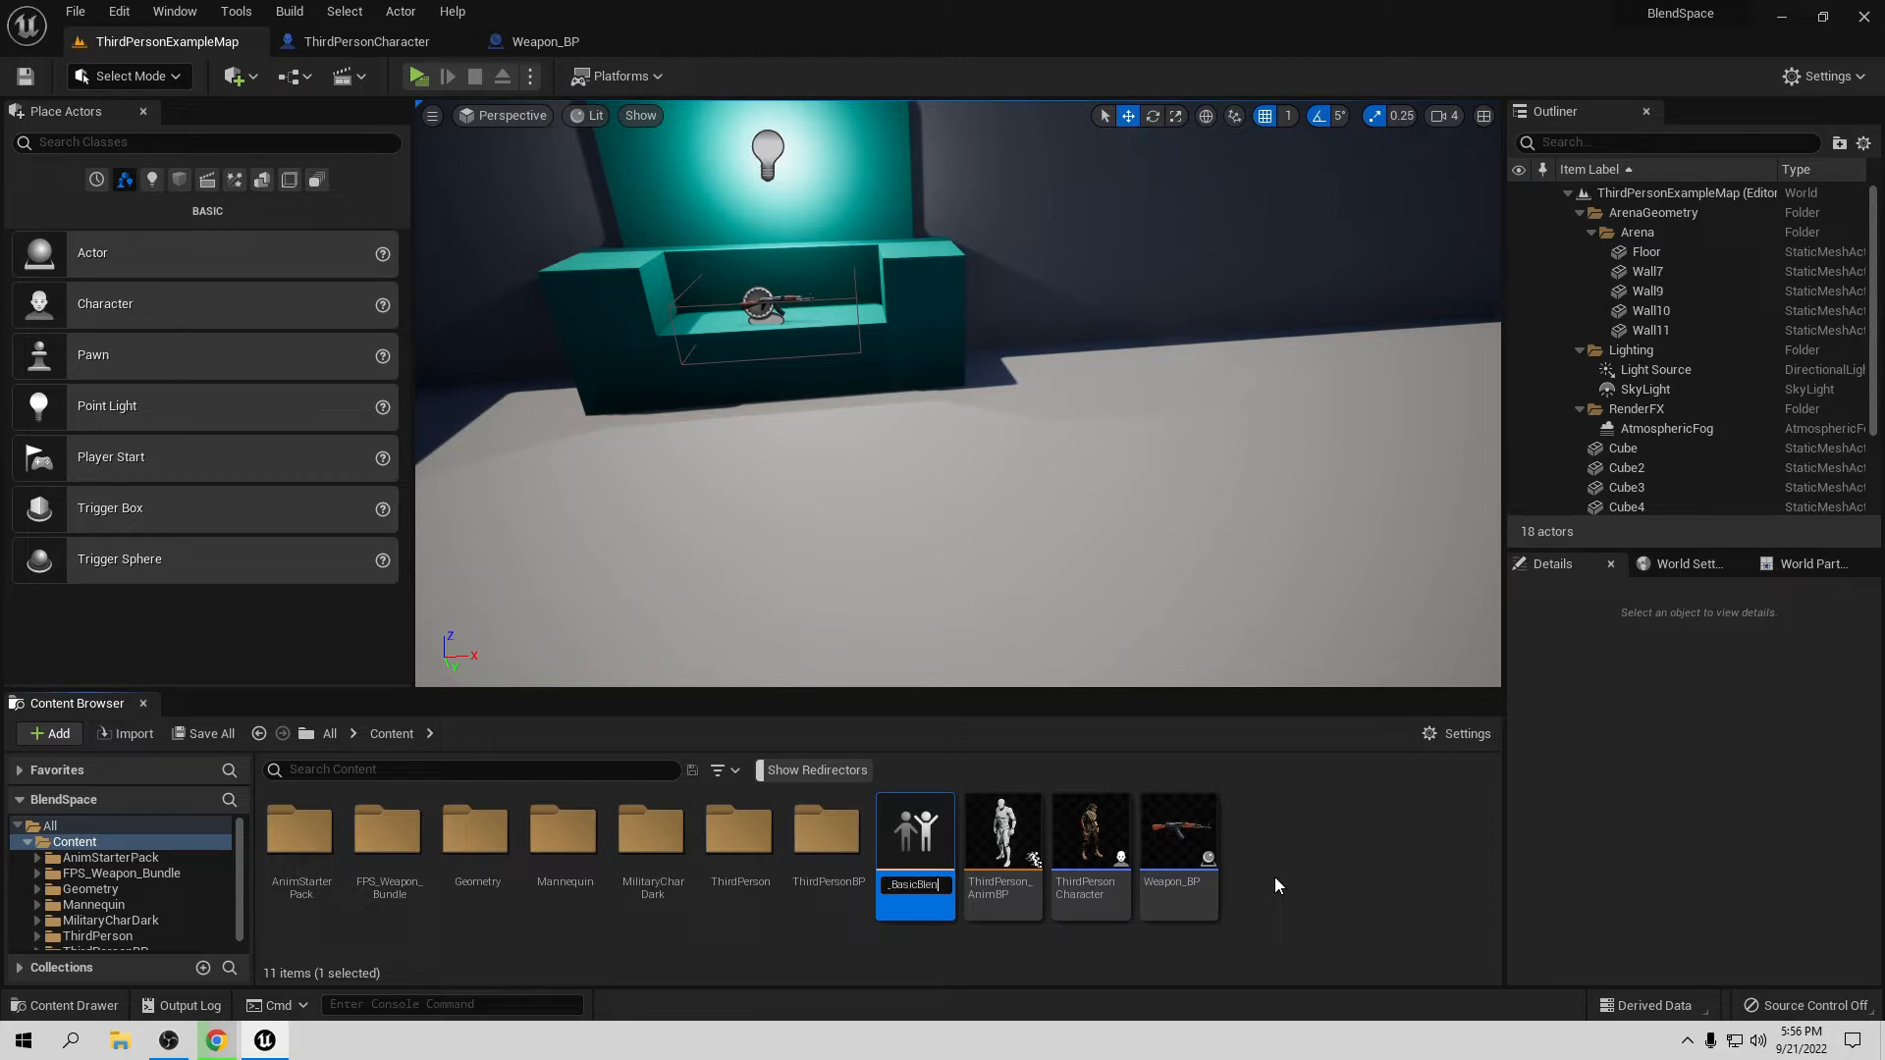
key(Return)
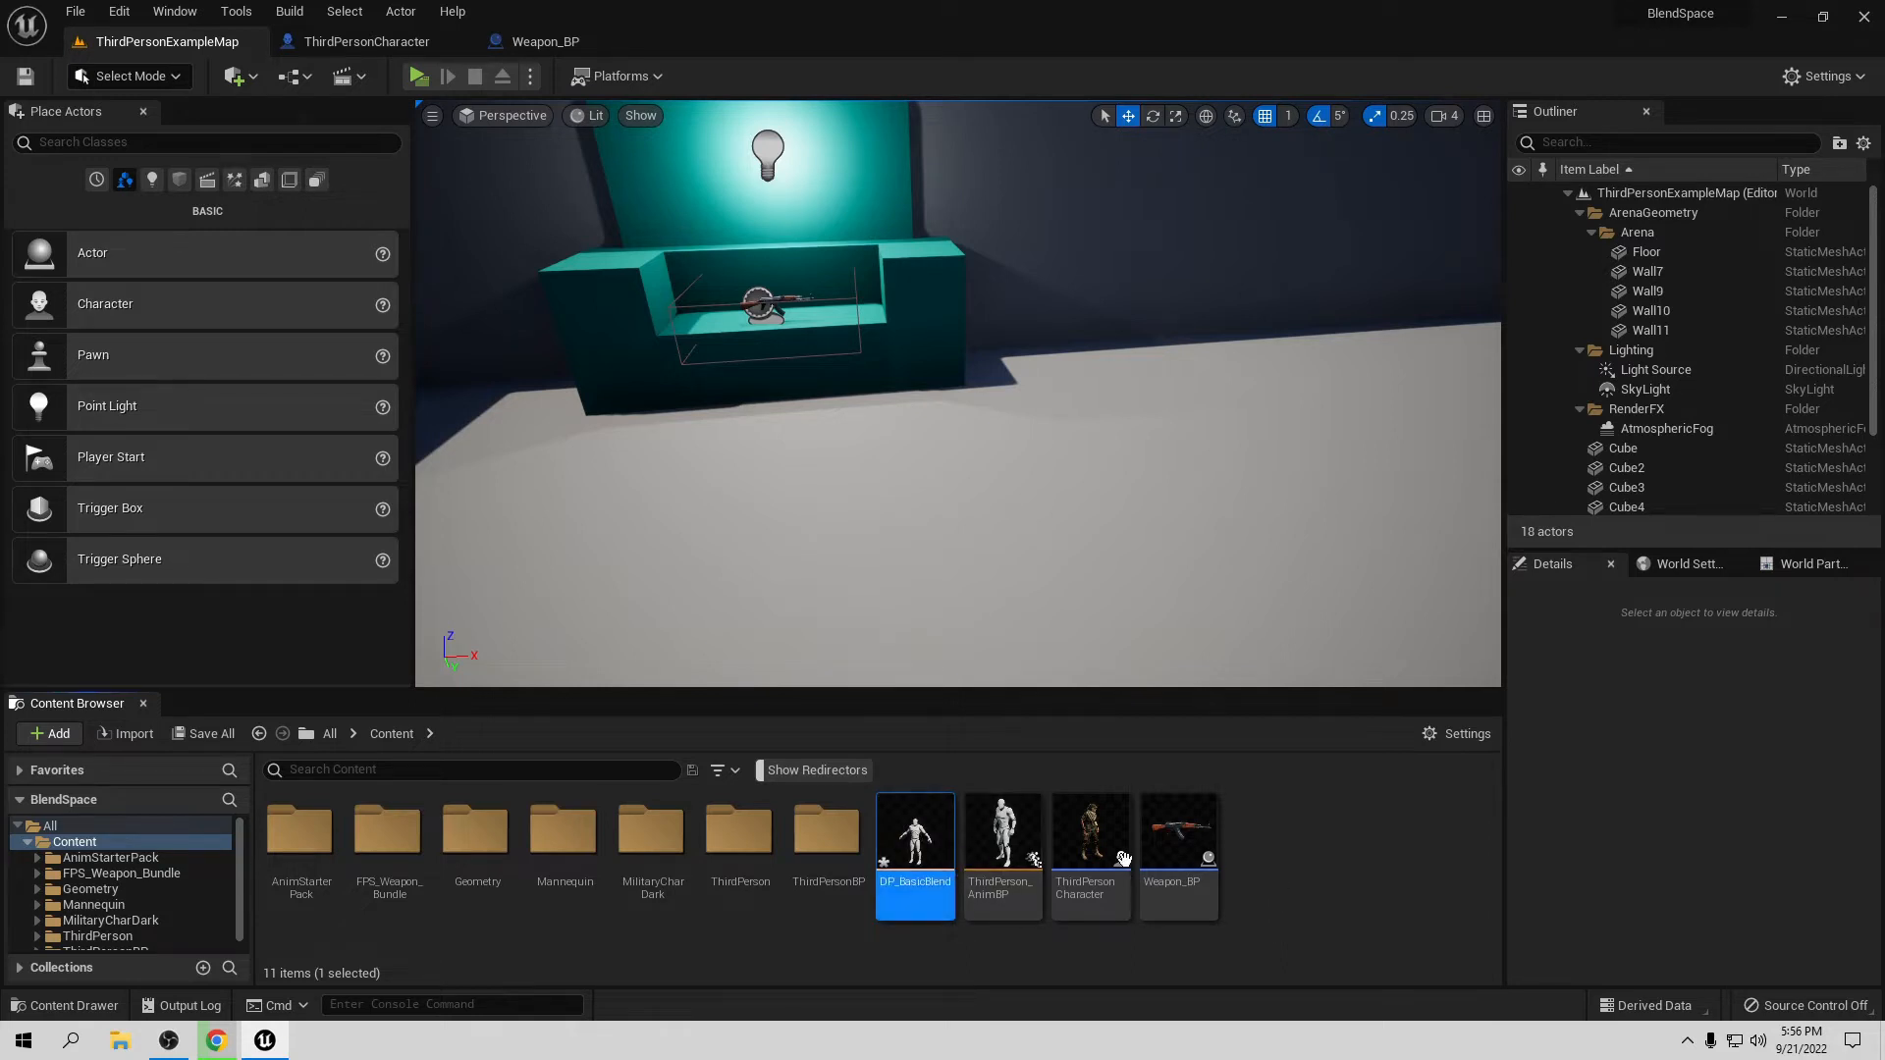
Step: Open DP_BasicBlend, dock it with the other open assets, and name its horizontal axis Speed
double_click(915, 844)
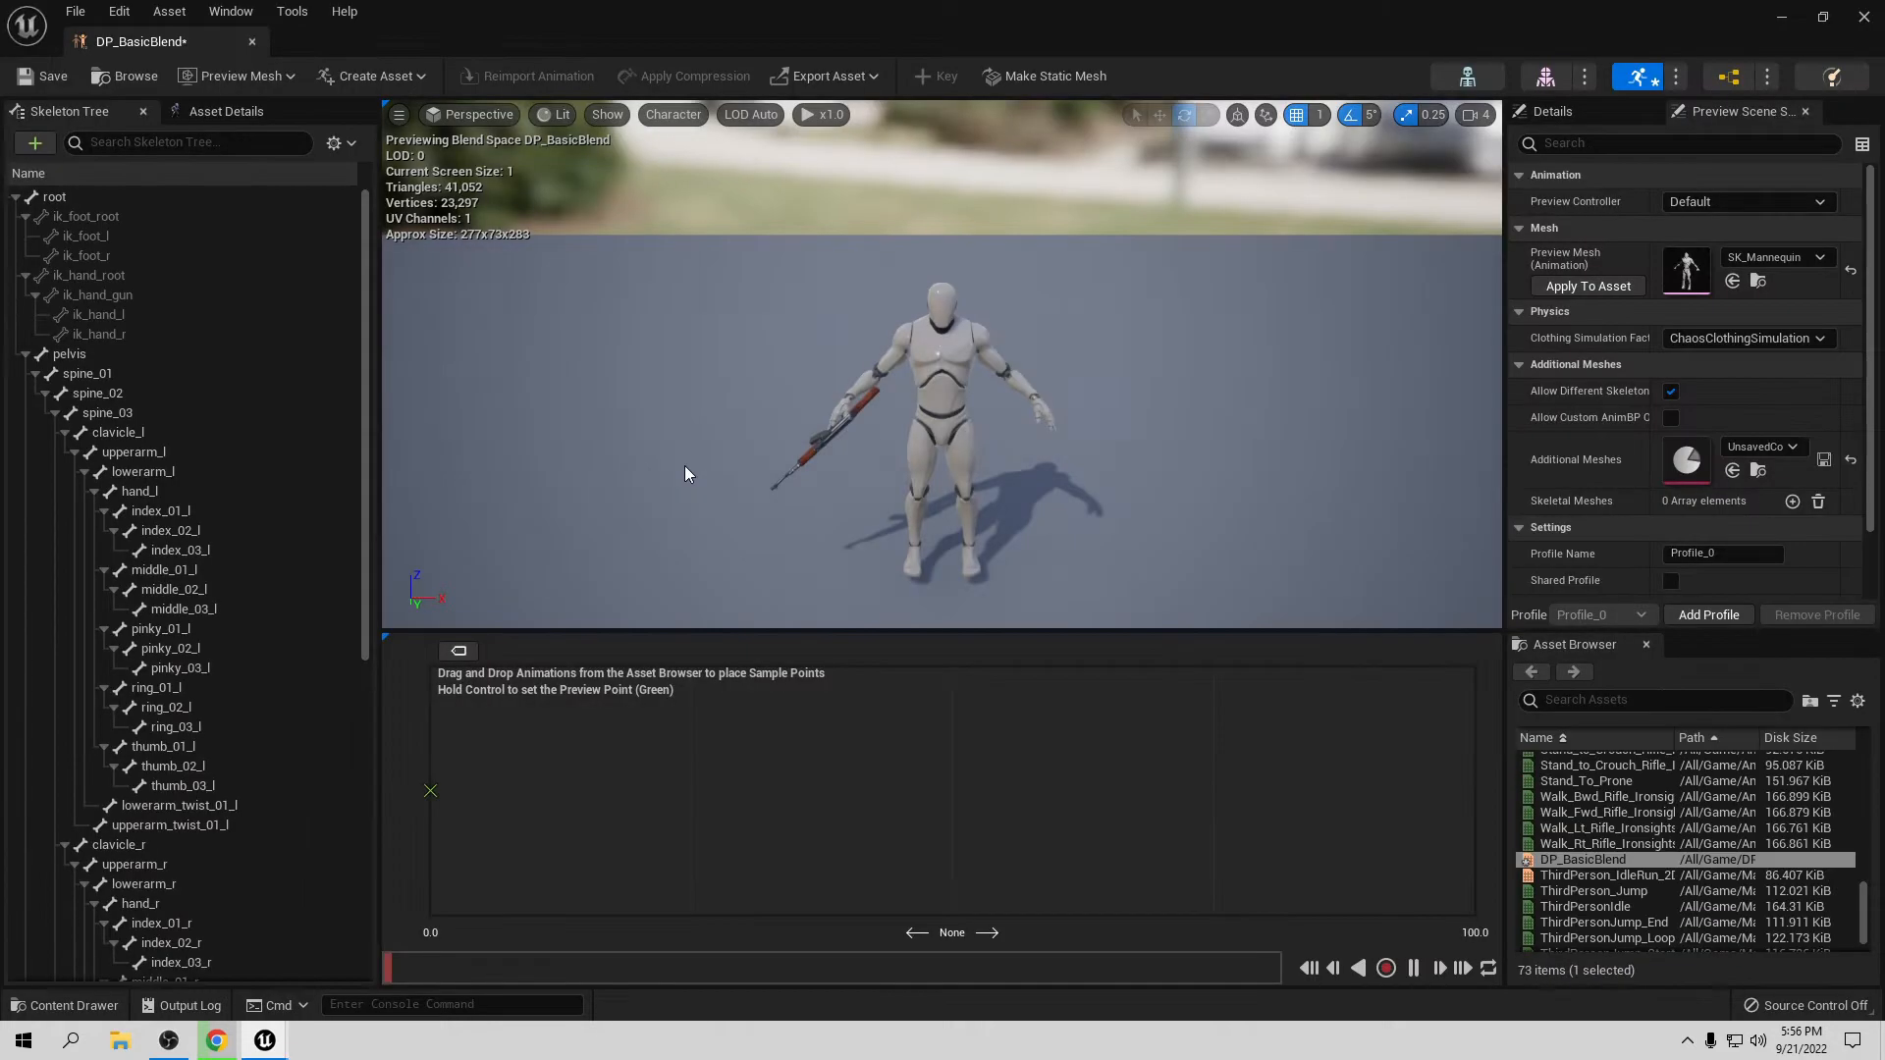
drag(139, 43, 699, 49)
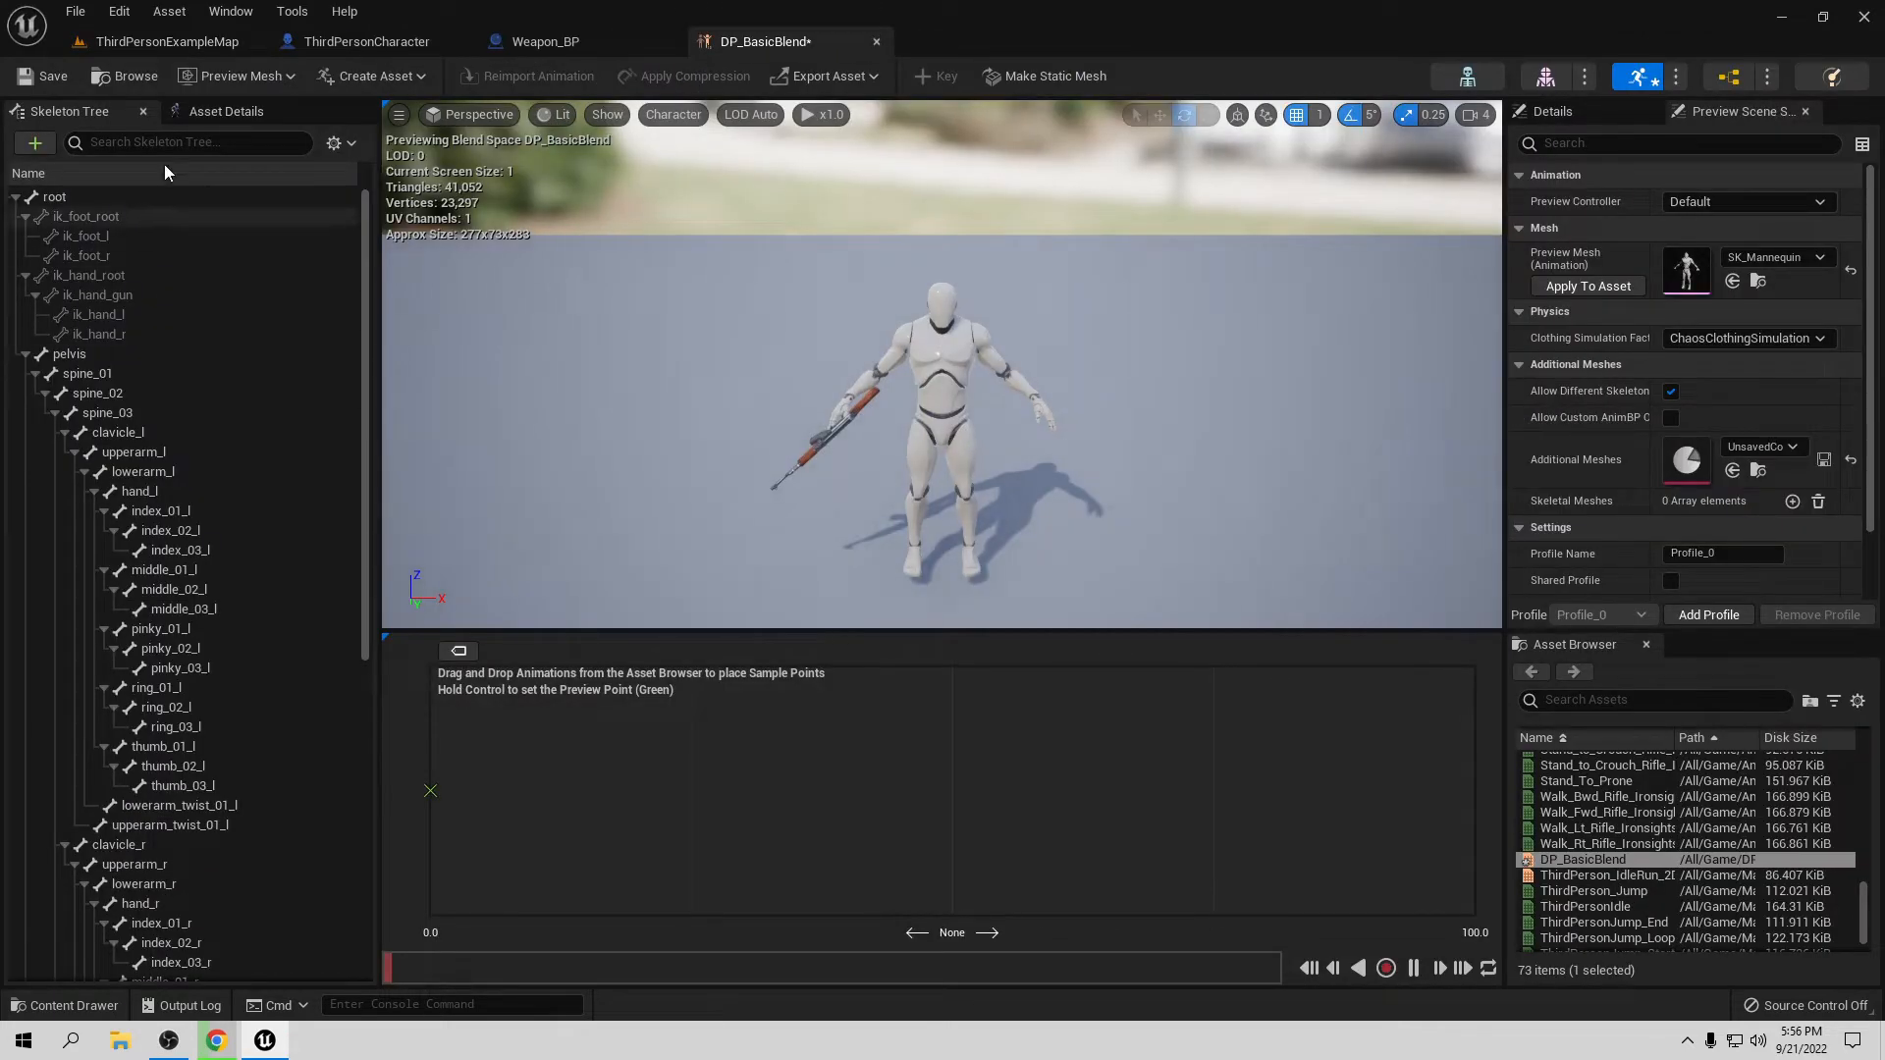
click(210, 110)
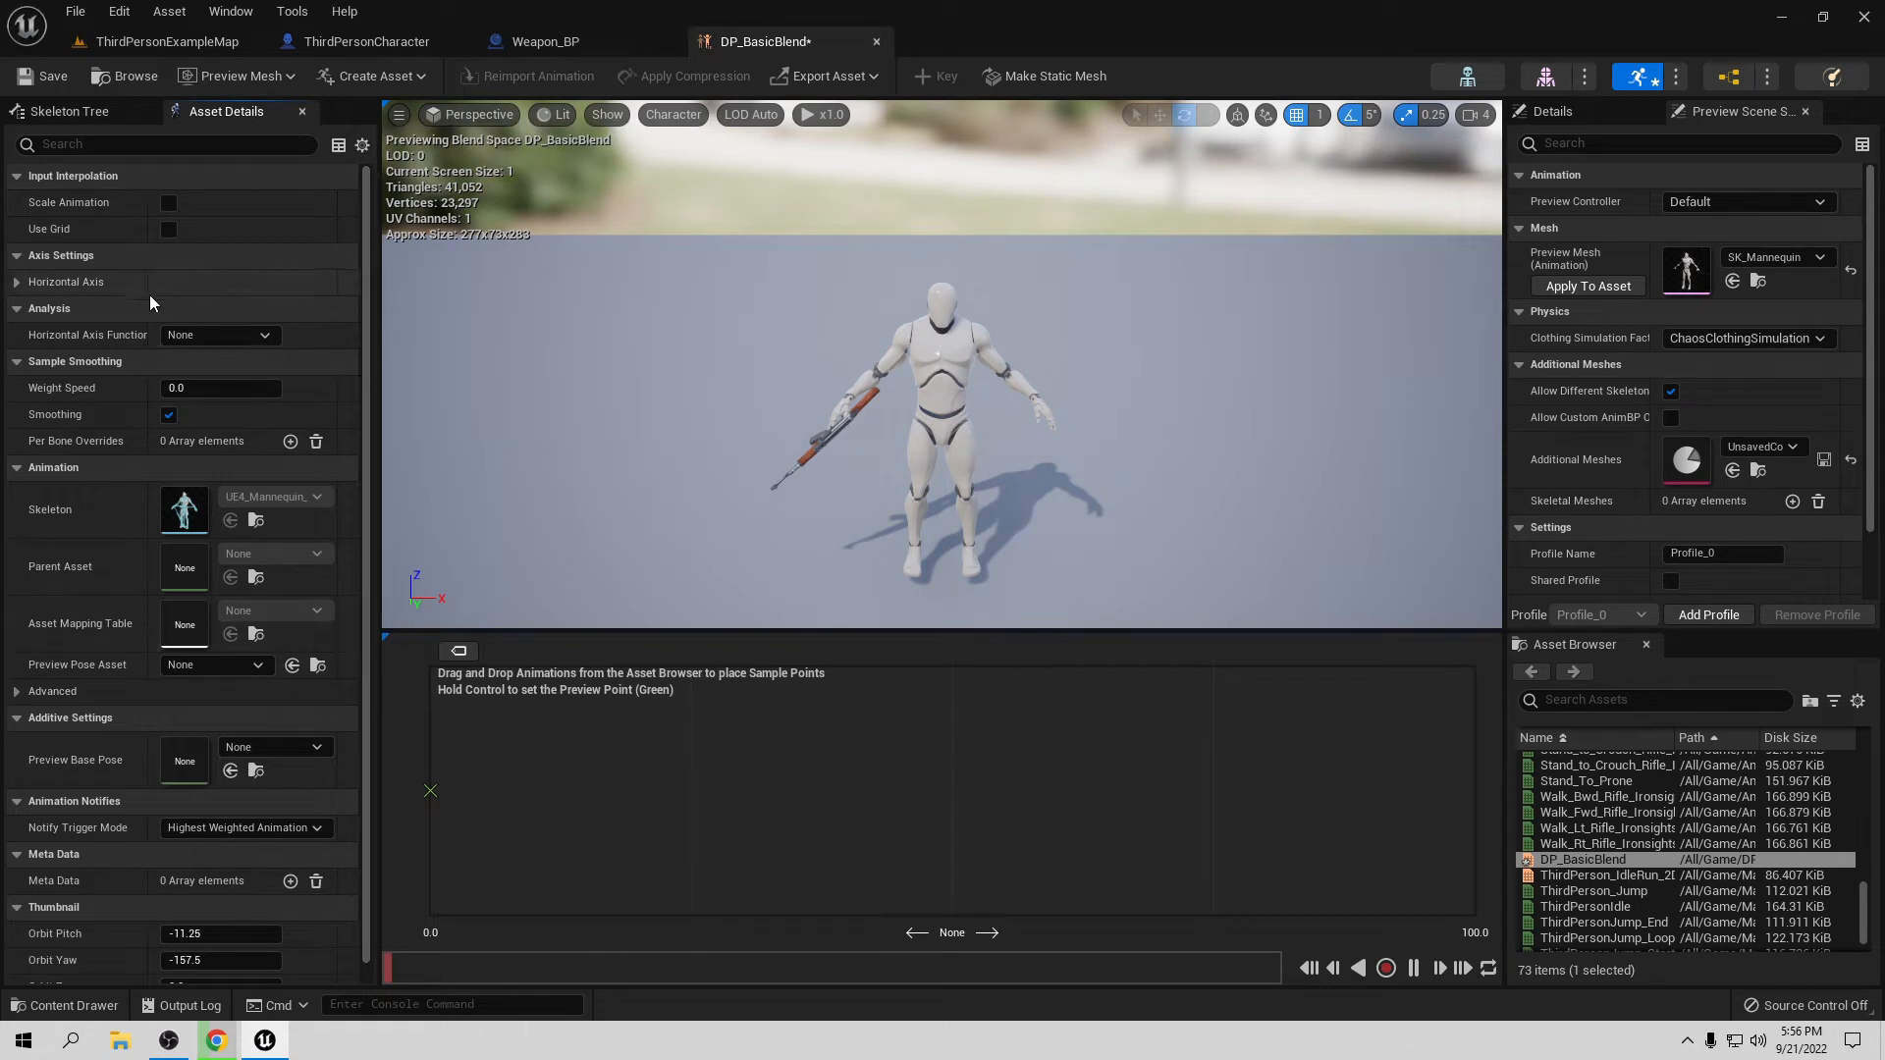
click(17, 281)
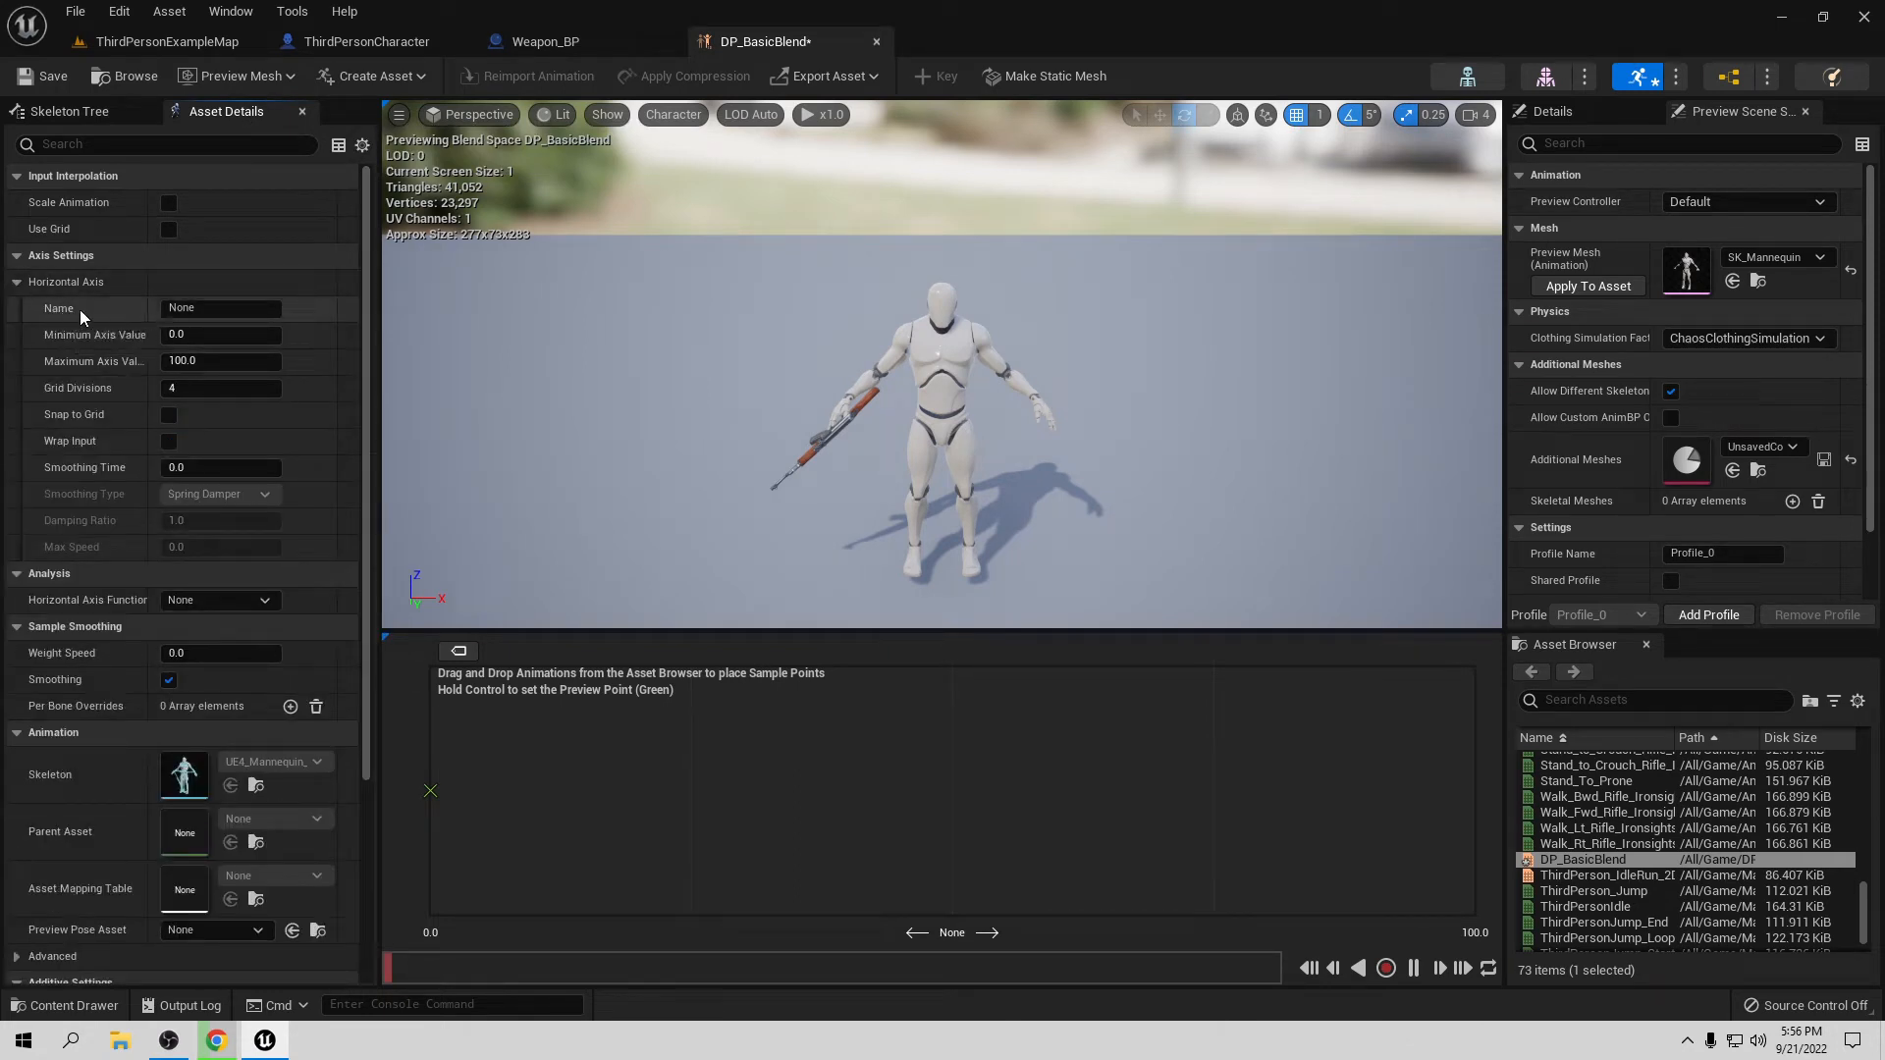
click(187, 309)
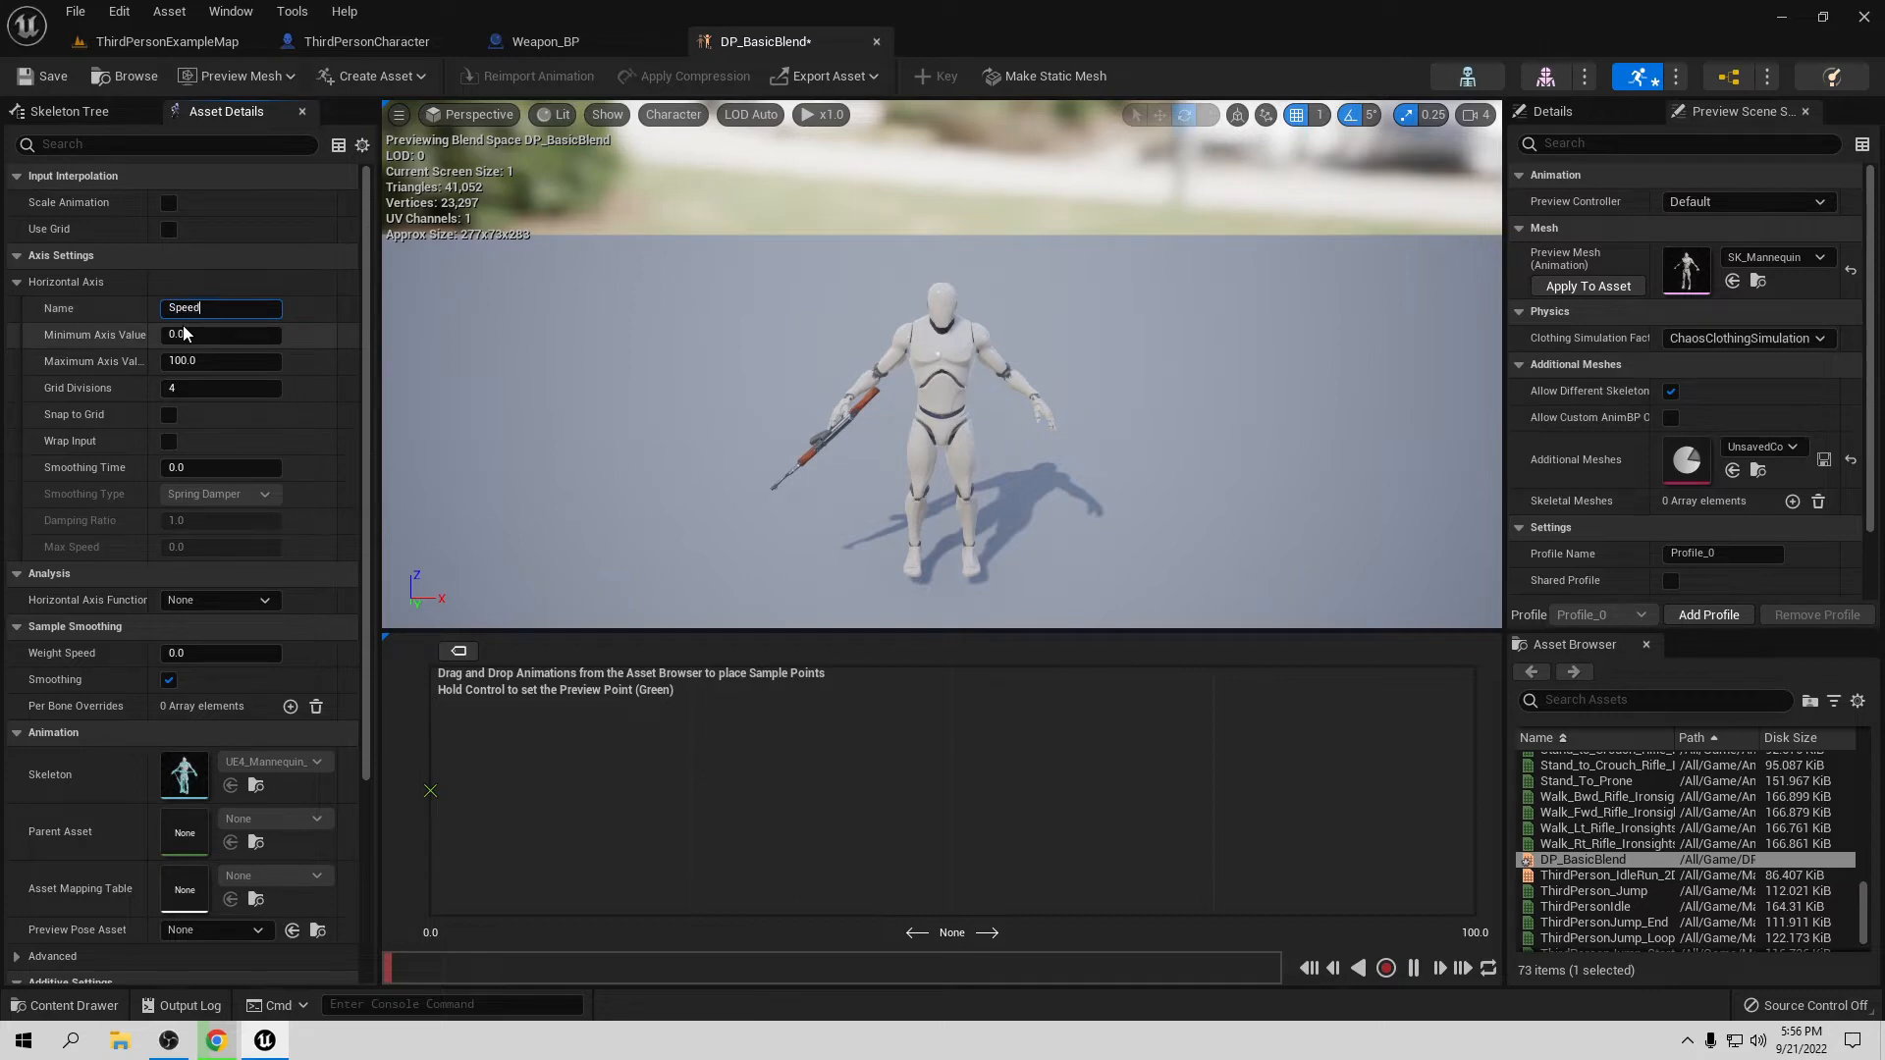
Step: Check the Max Walk Speed in the ThirdPersonCharacter blueprint's Character Movement component
click(316, 41)
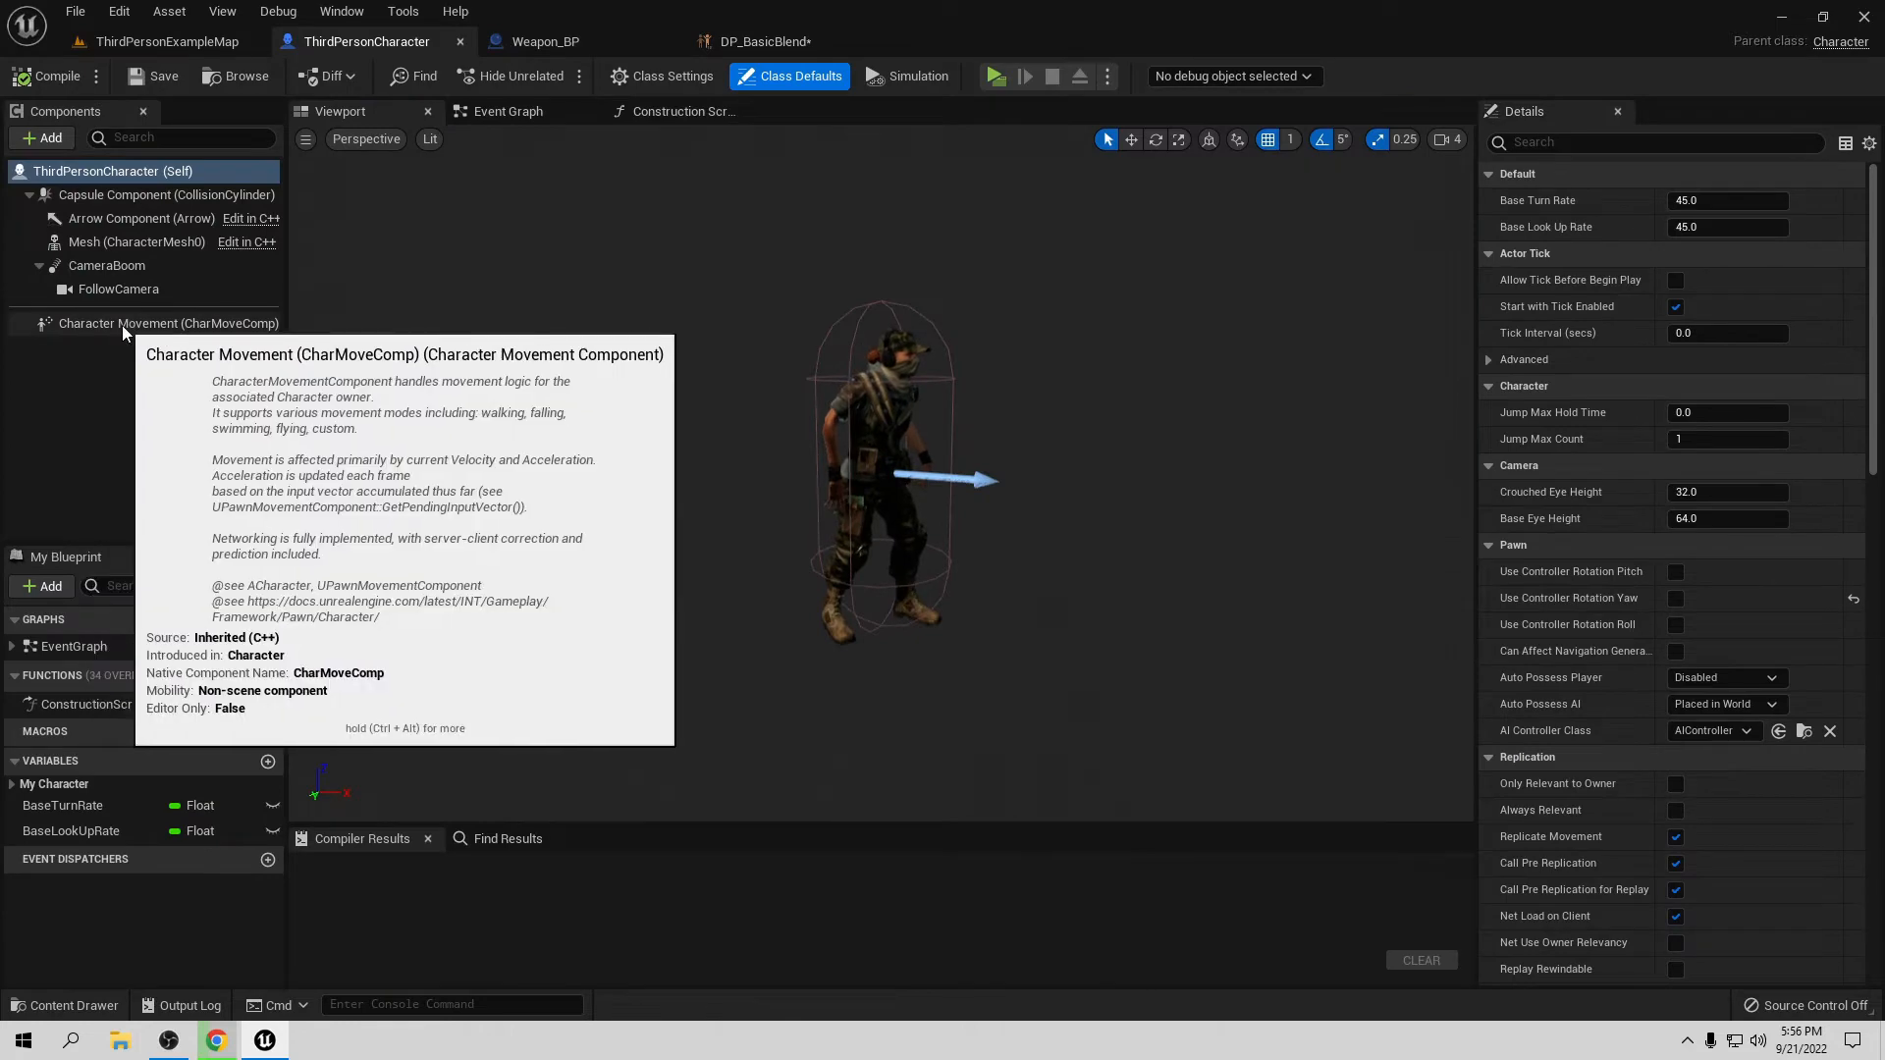
click(116, 325)
scroll(1665, 639, down, 5)
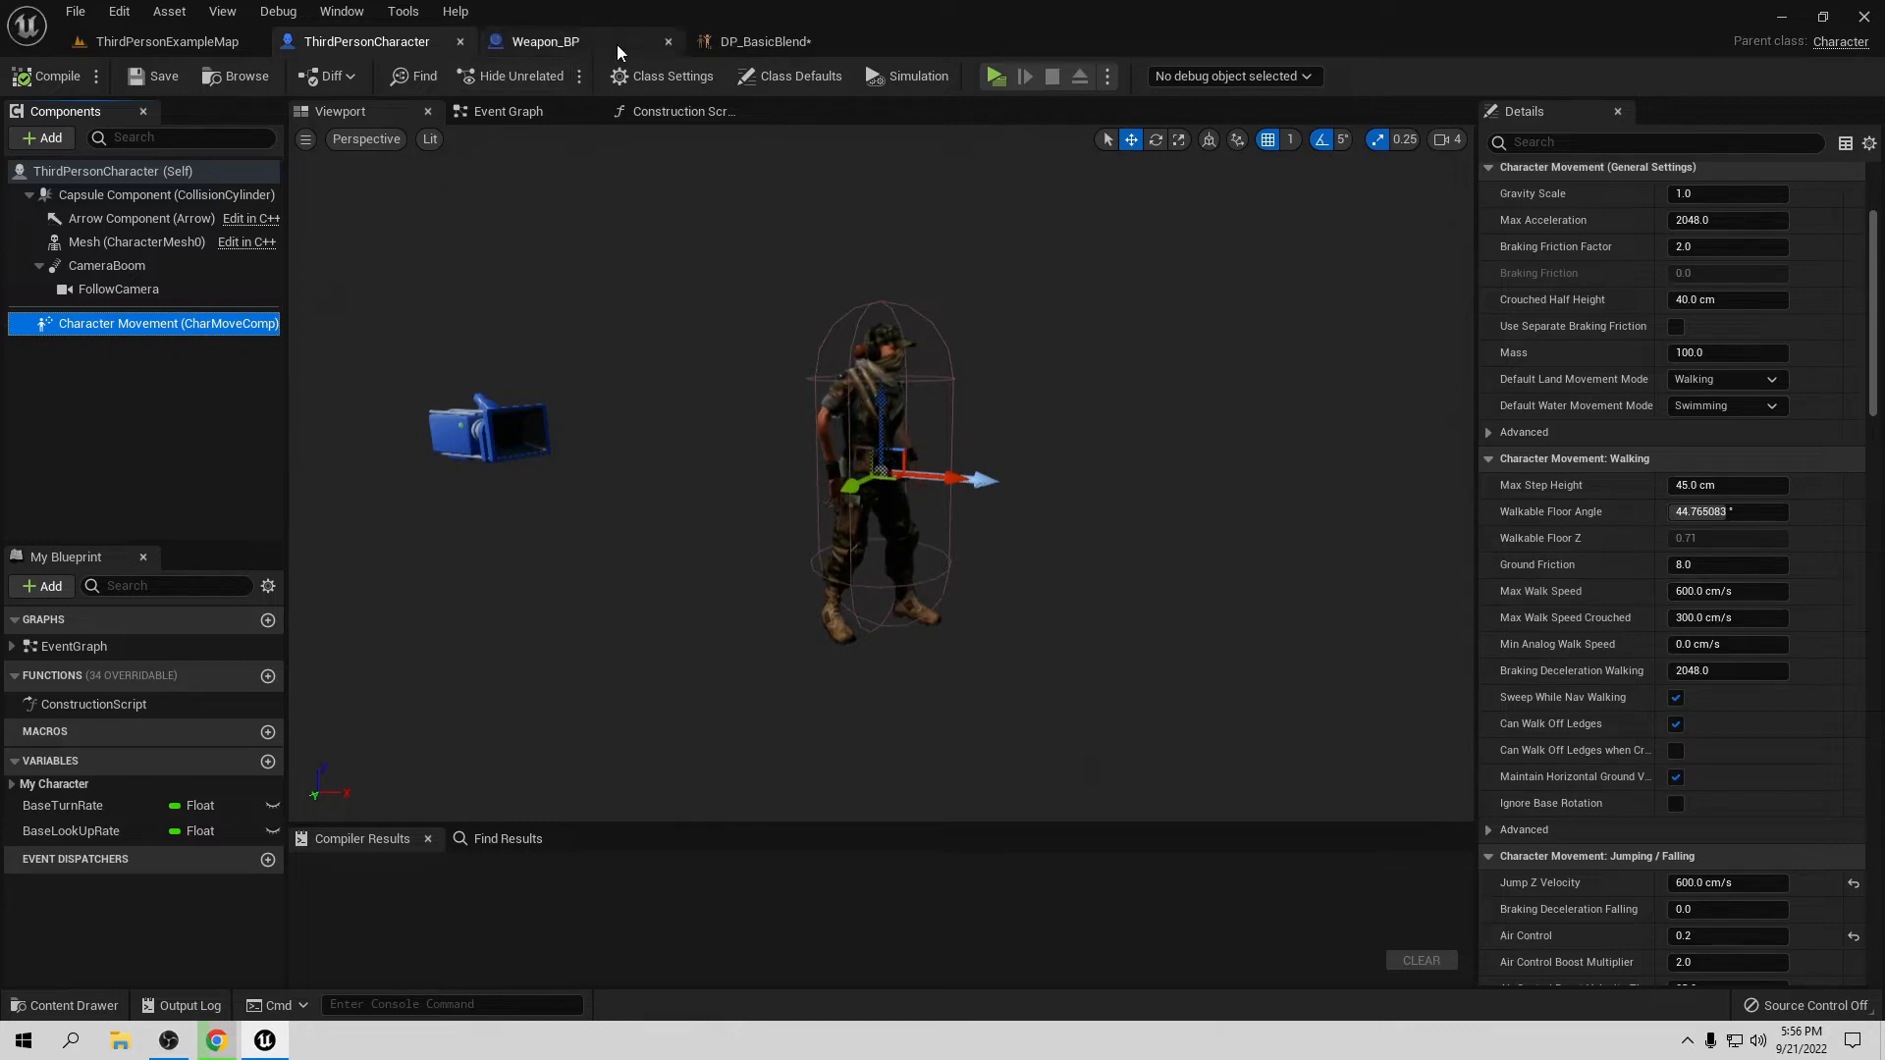
Step: Set the maximum value of DP_BasicBlend's horizontal Speed axis to 600
click(787, 42)
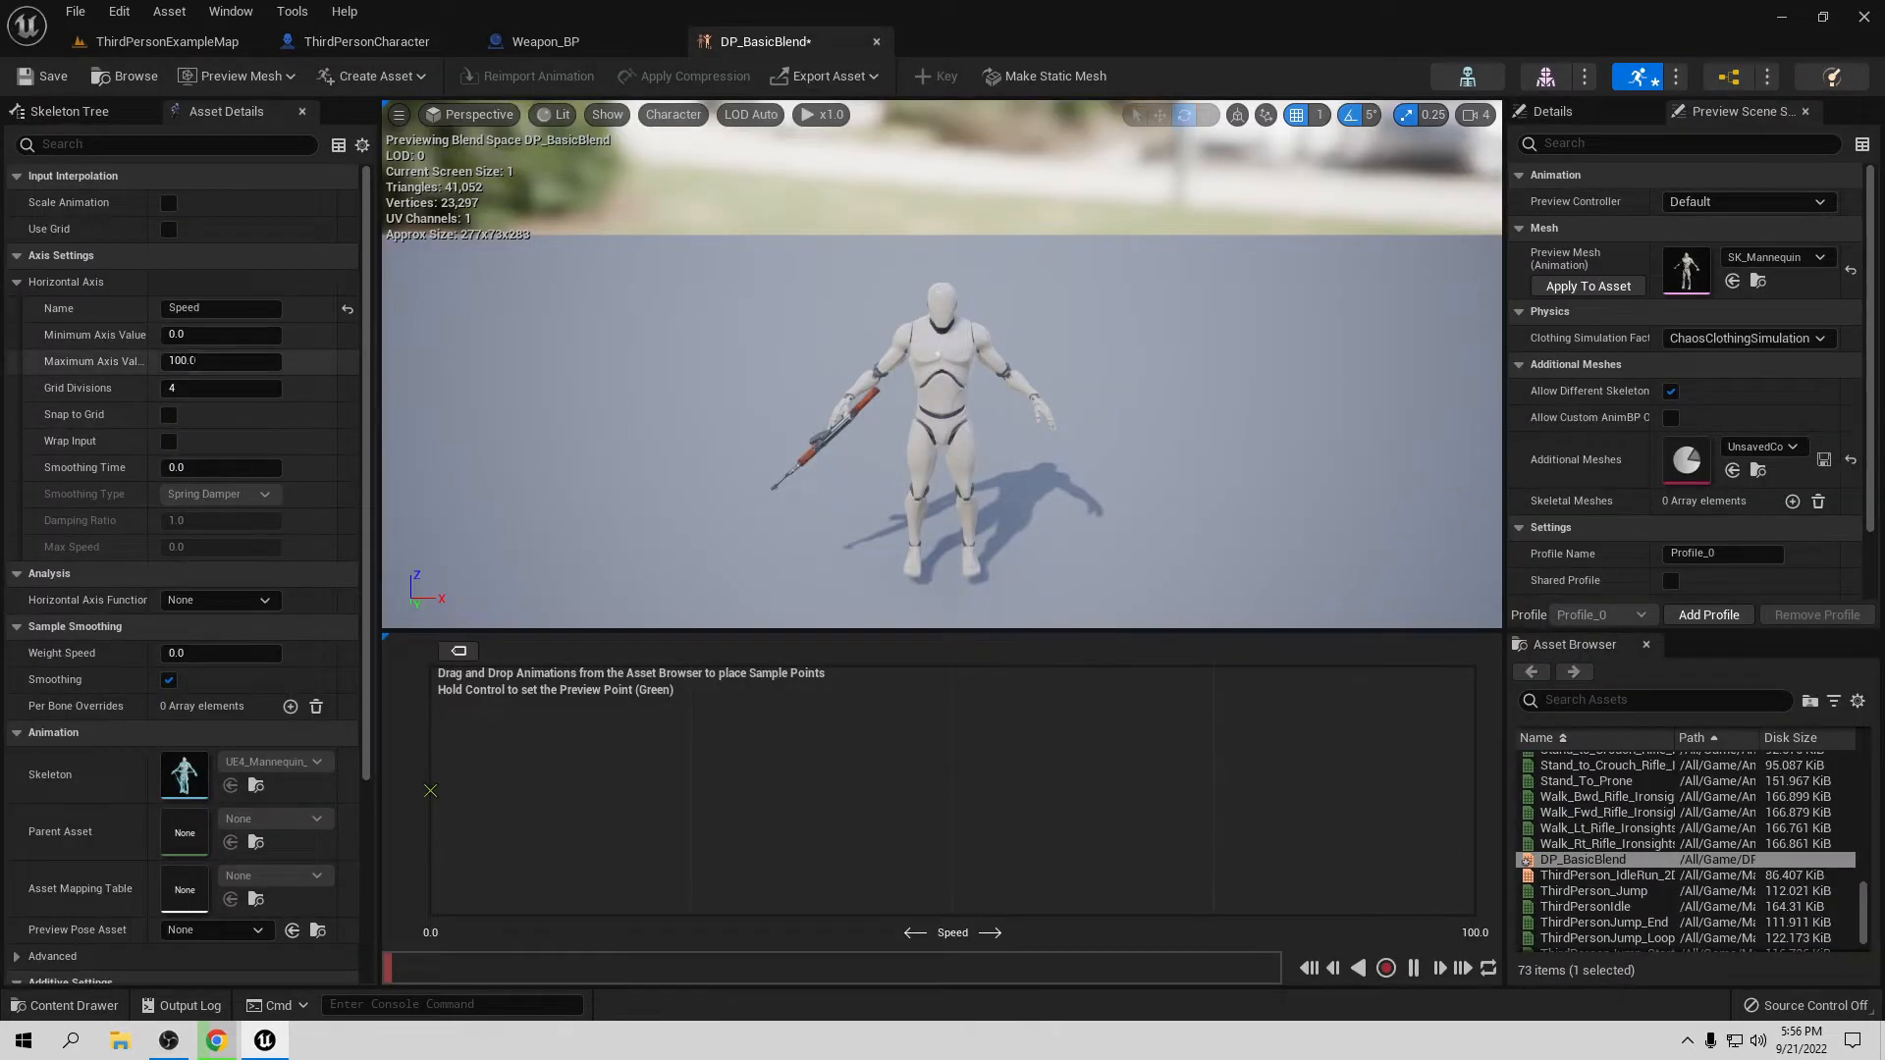
click(263, 361)
text(600)
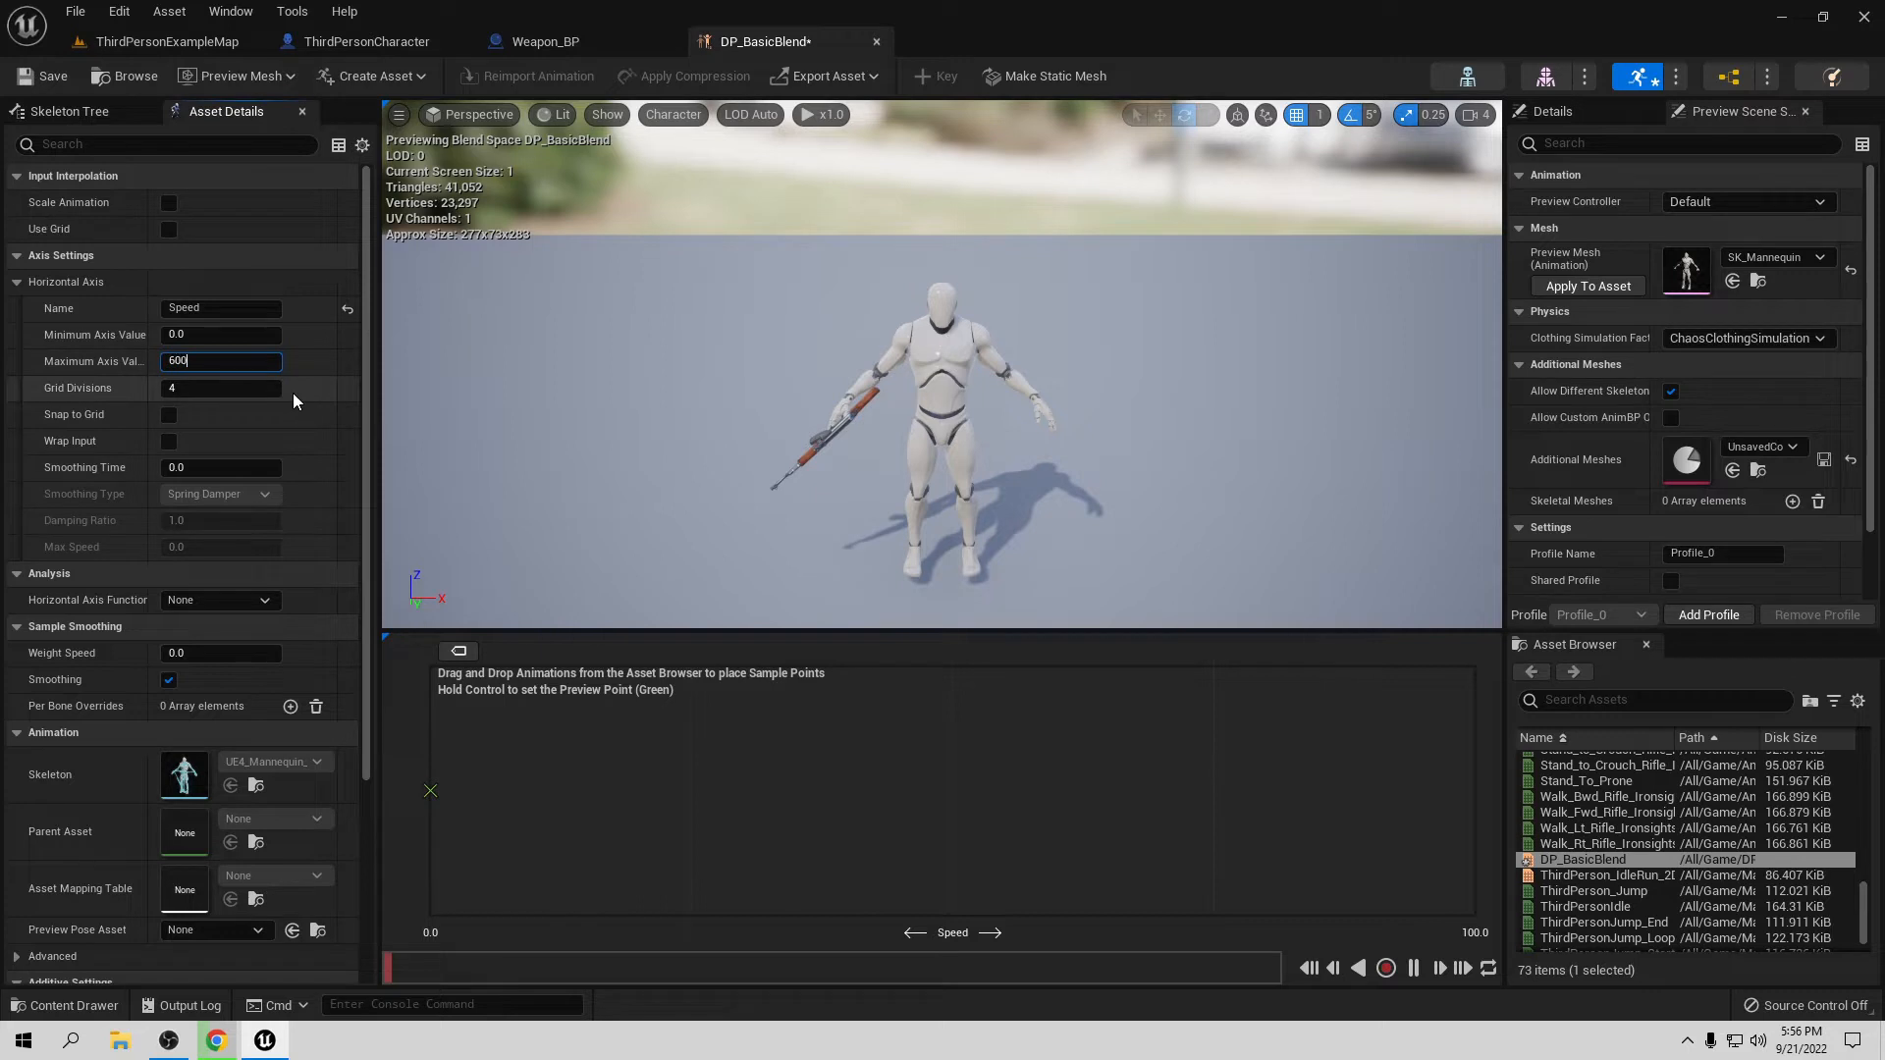
Step: Confirm the 600 axis maximum and place the ThirdPersonIdle animation at speed 0 on the DP_BasicBlend graph
key(Return)
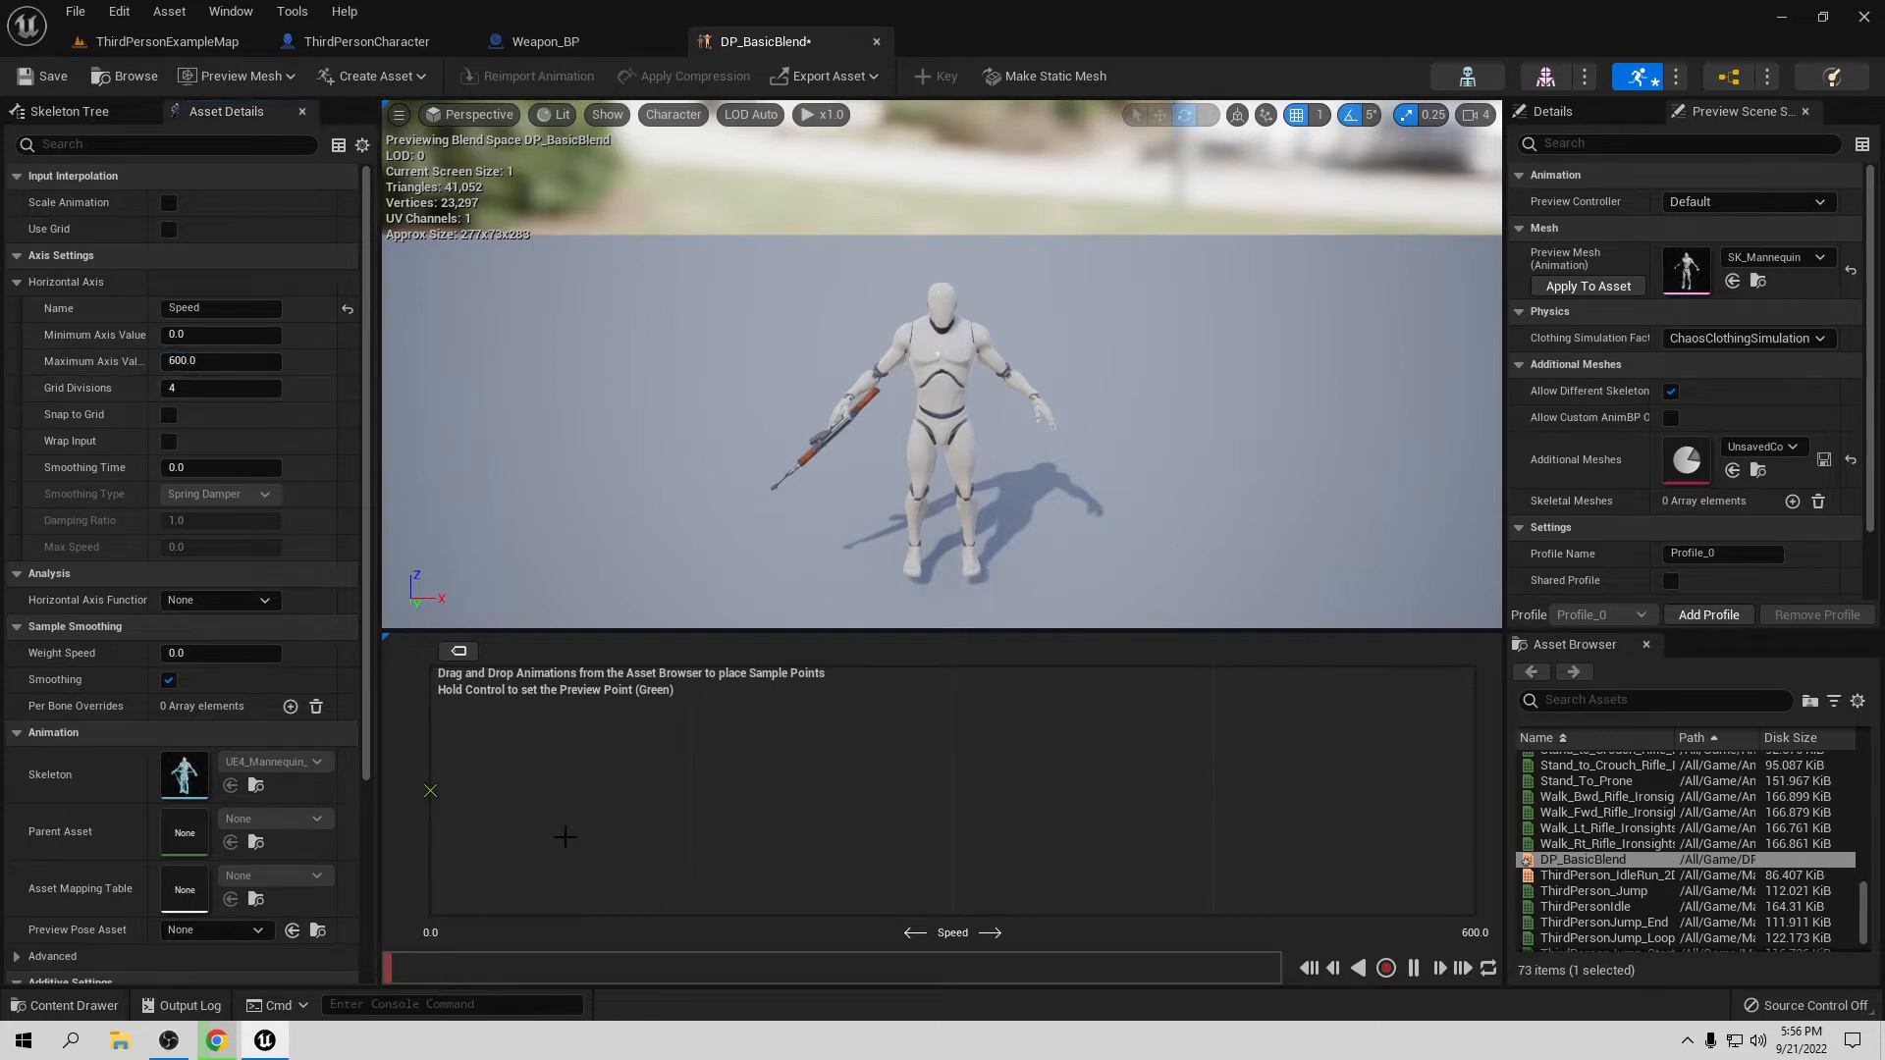
click(1586, 695)
text(idle)
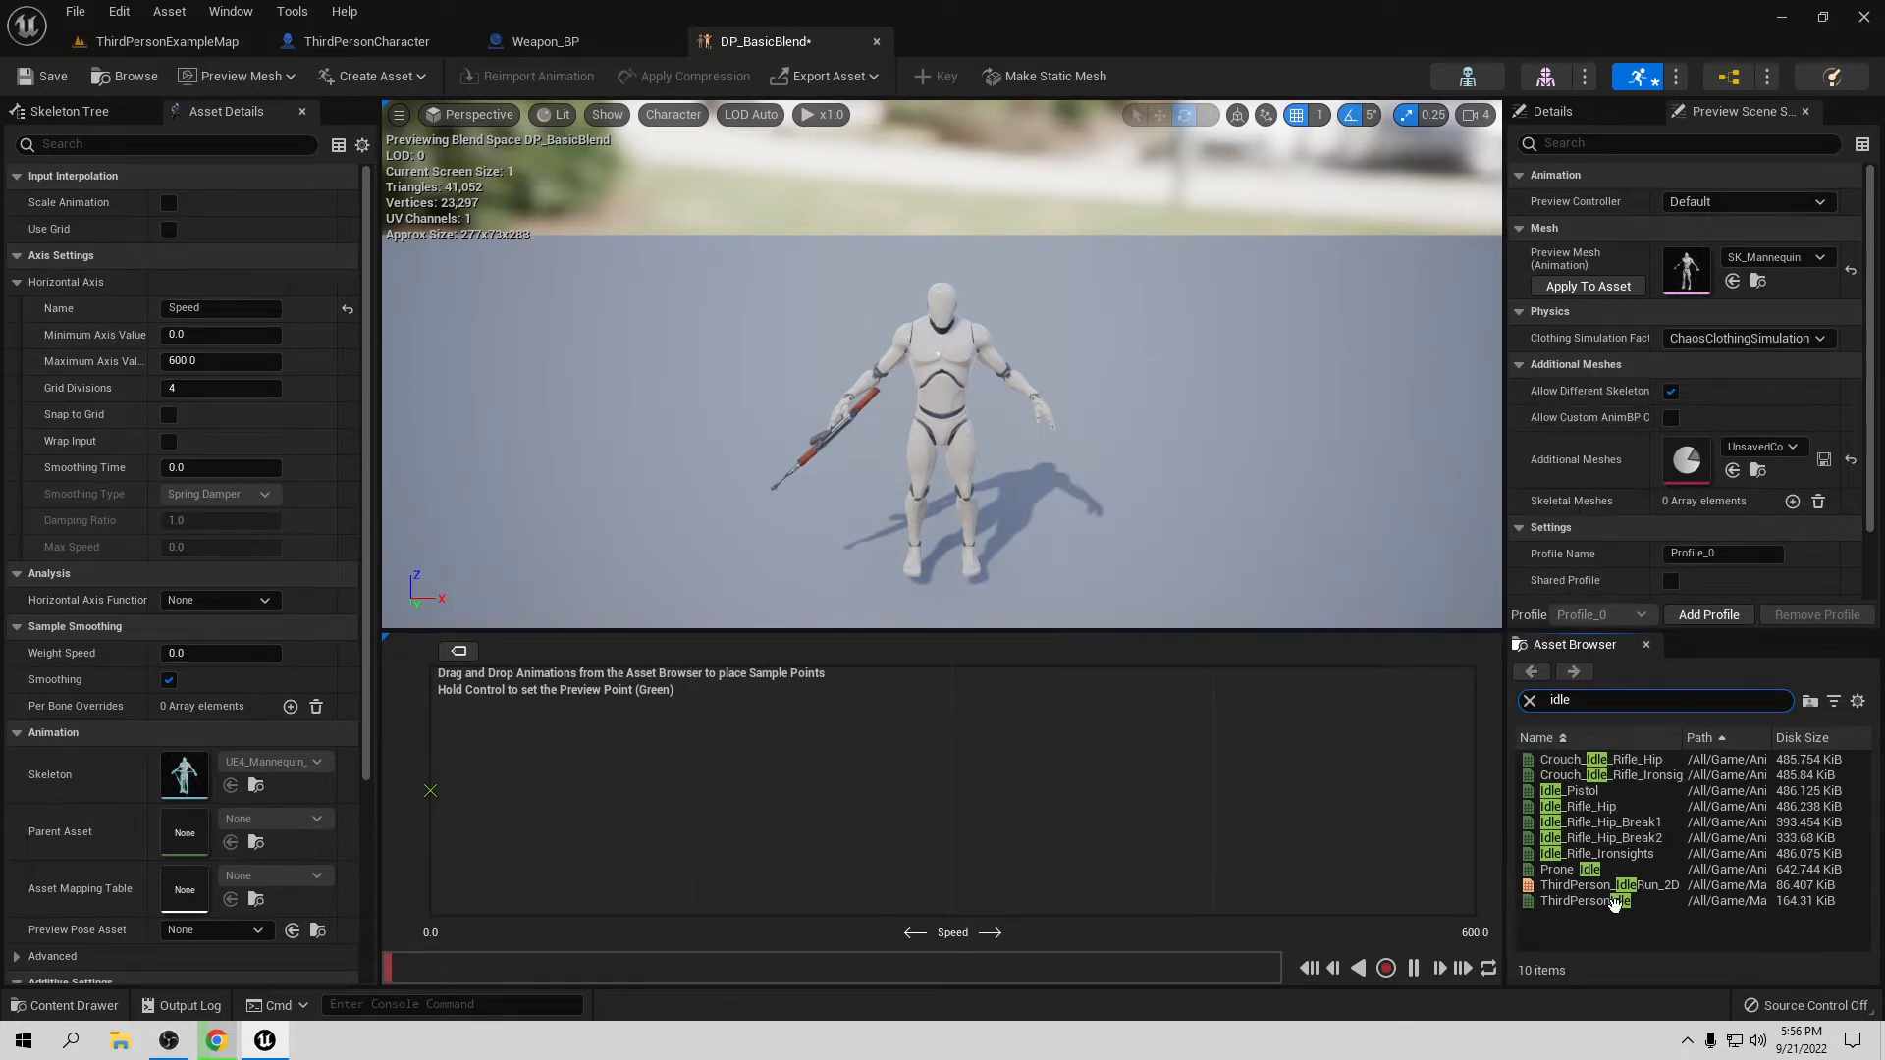
drag(1610, 901, 430, 813)
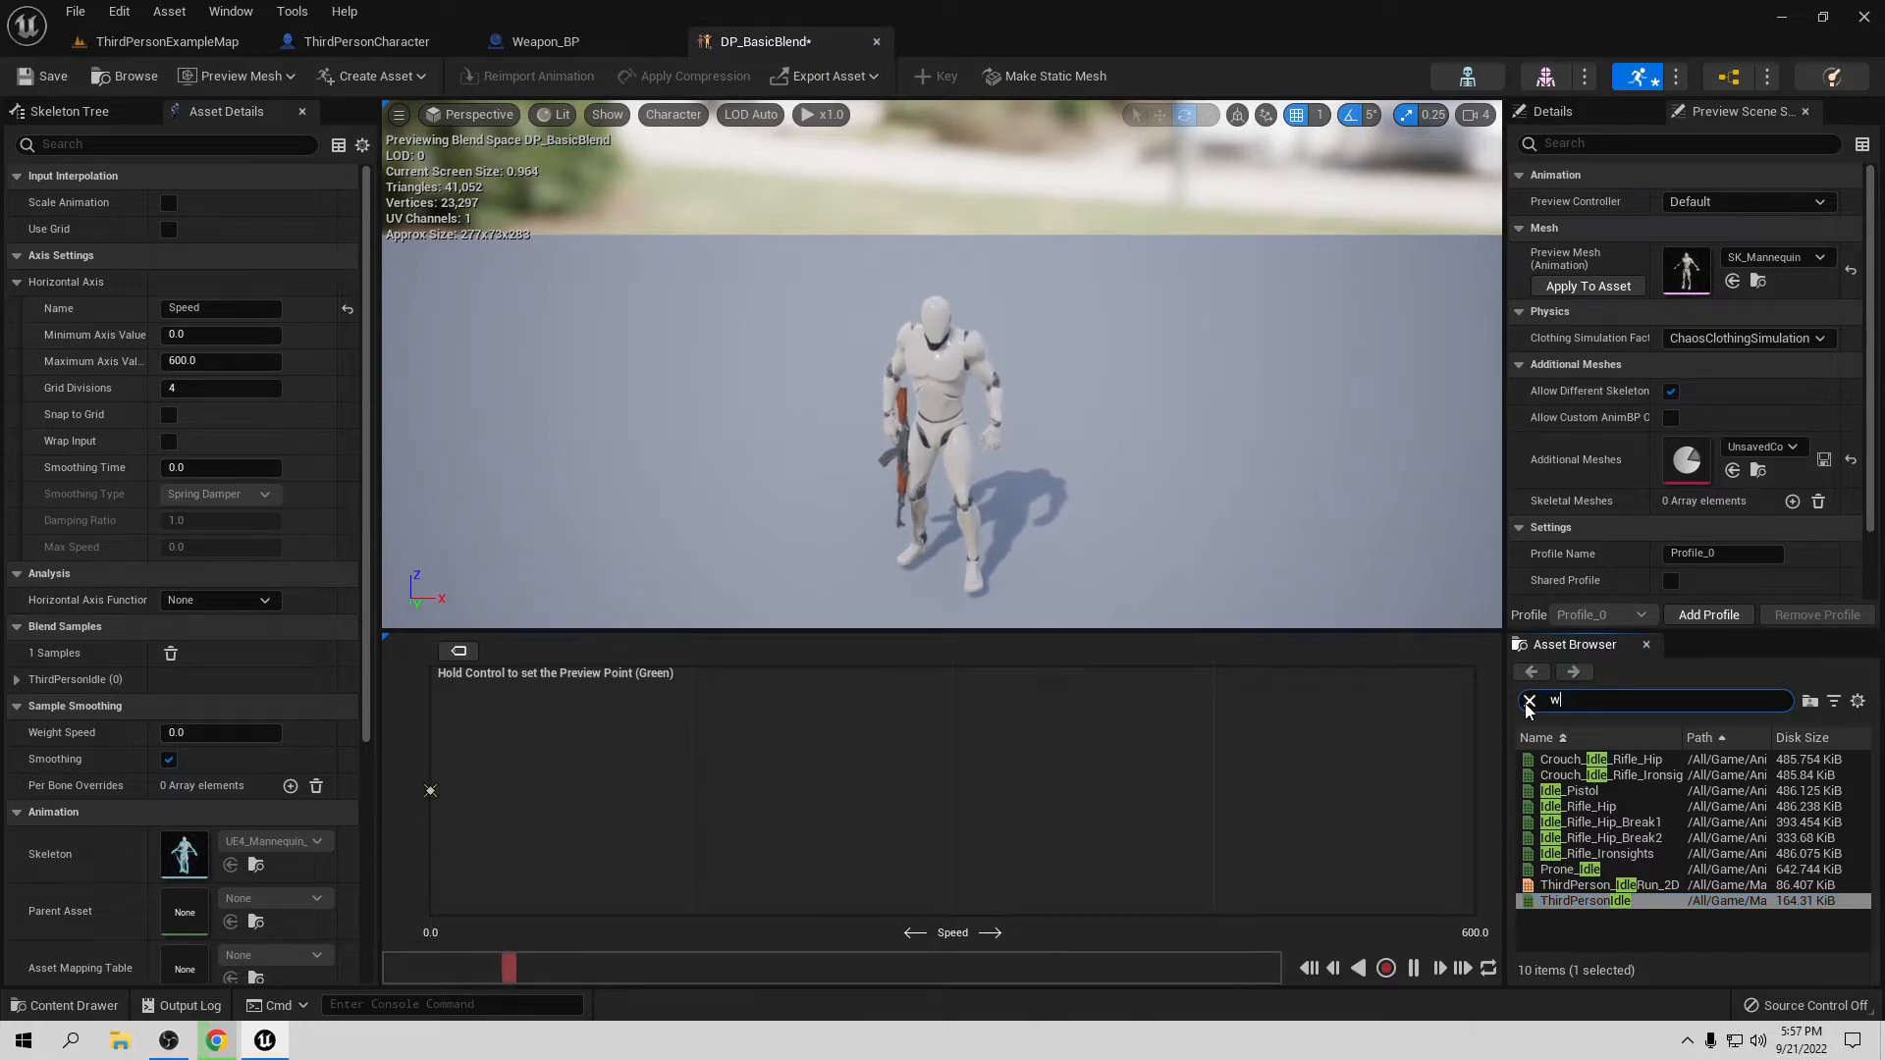
Step: Place the ThirdPersonWalk animation at the middle of the blend graph and set its sample speed to 300
text(walk)
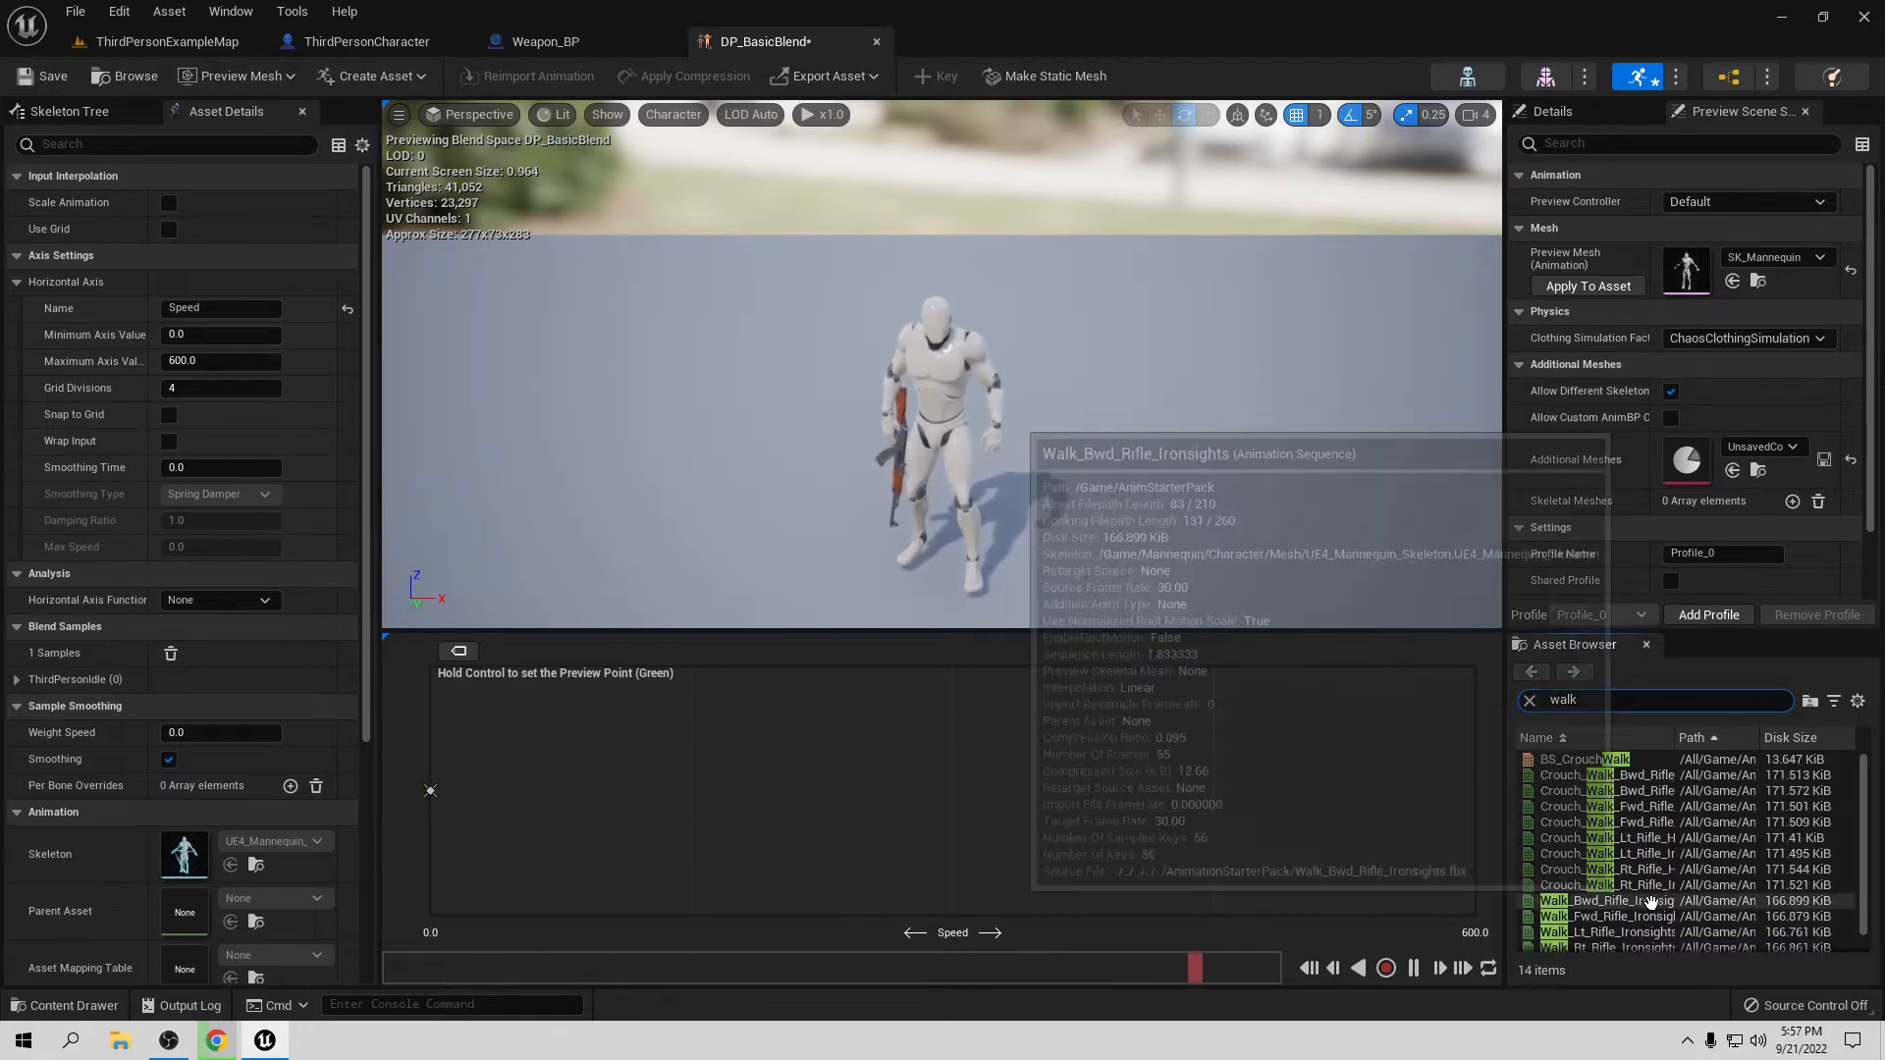
scroll(1688, 829, down, 1)
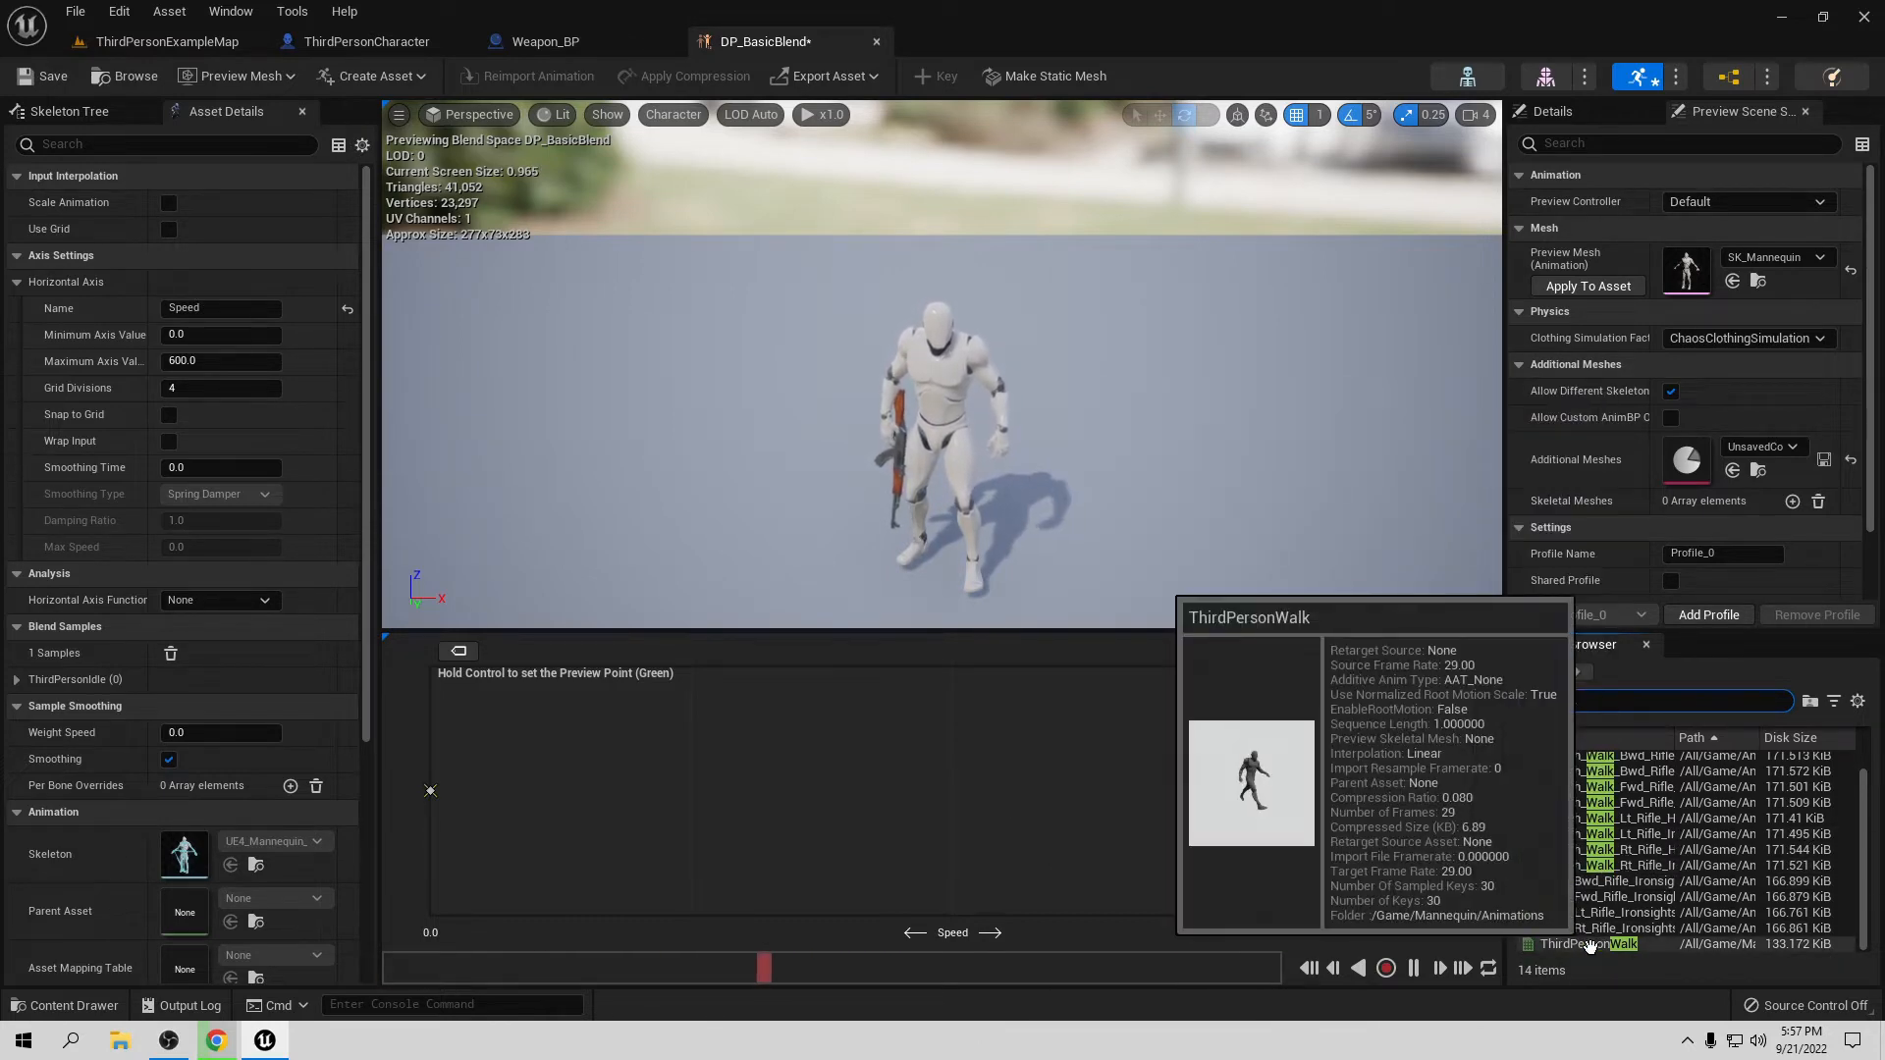
drag(1586, 943, 955, 792)
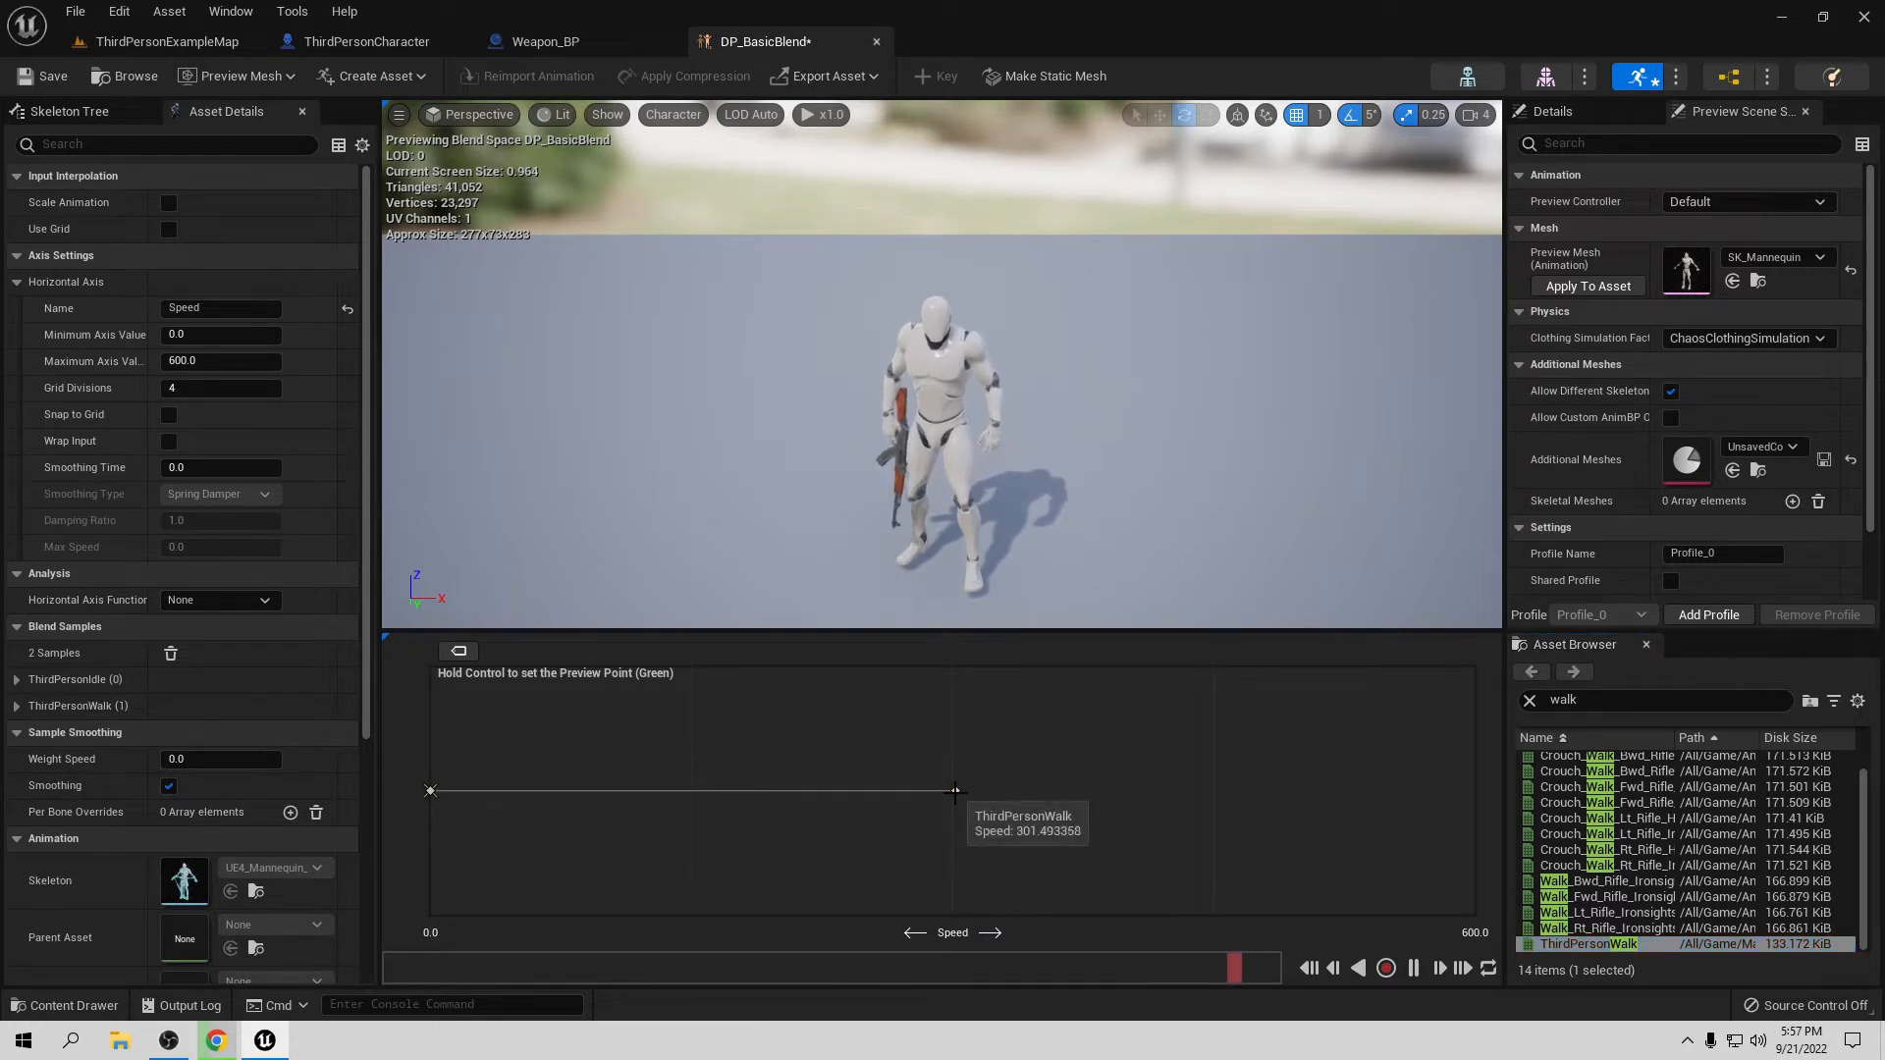
right_click(955, 791)
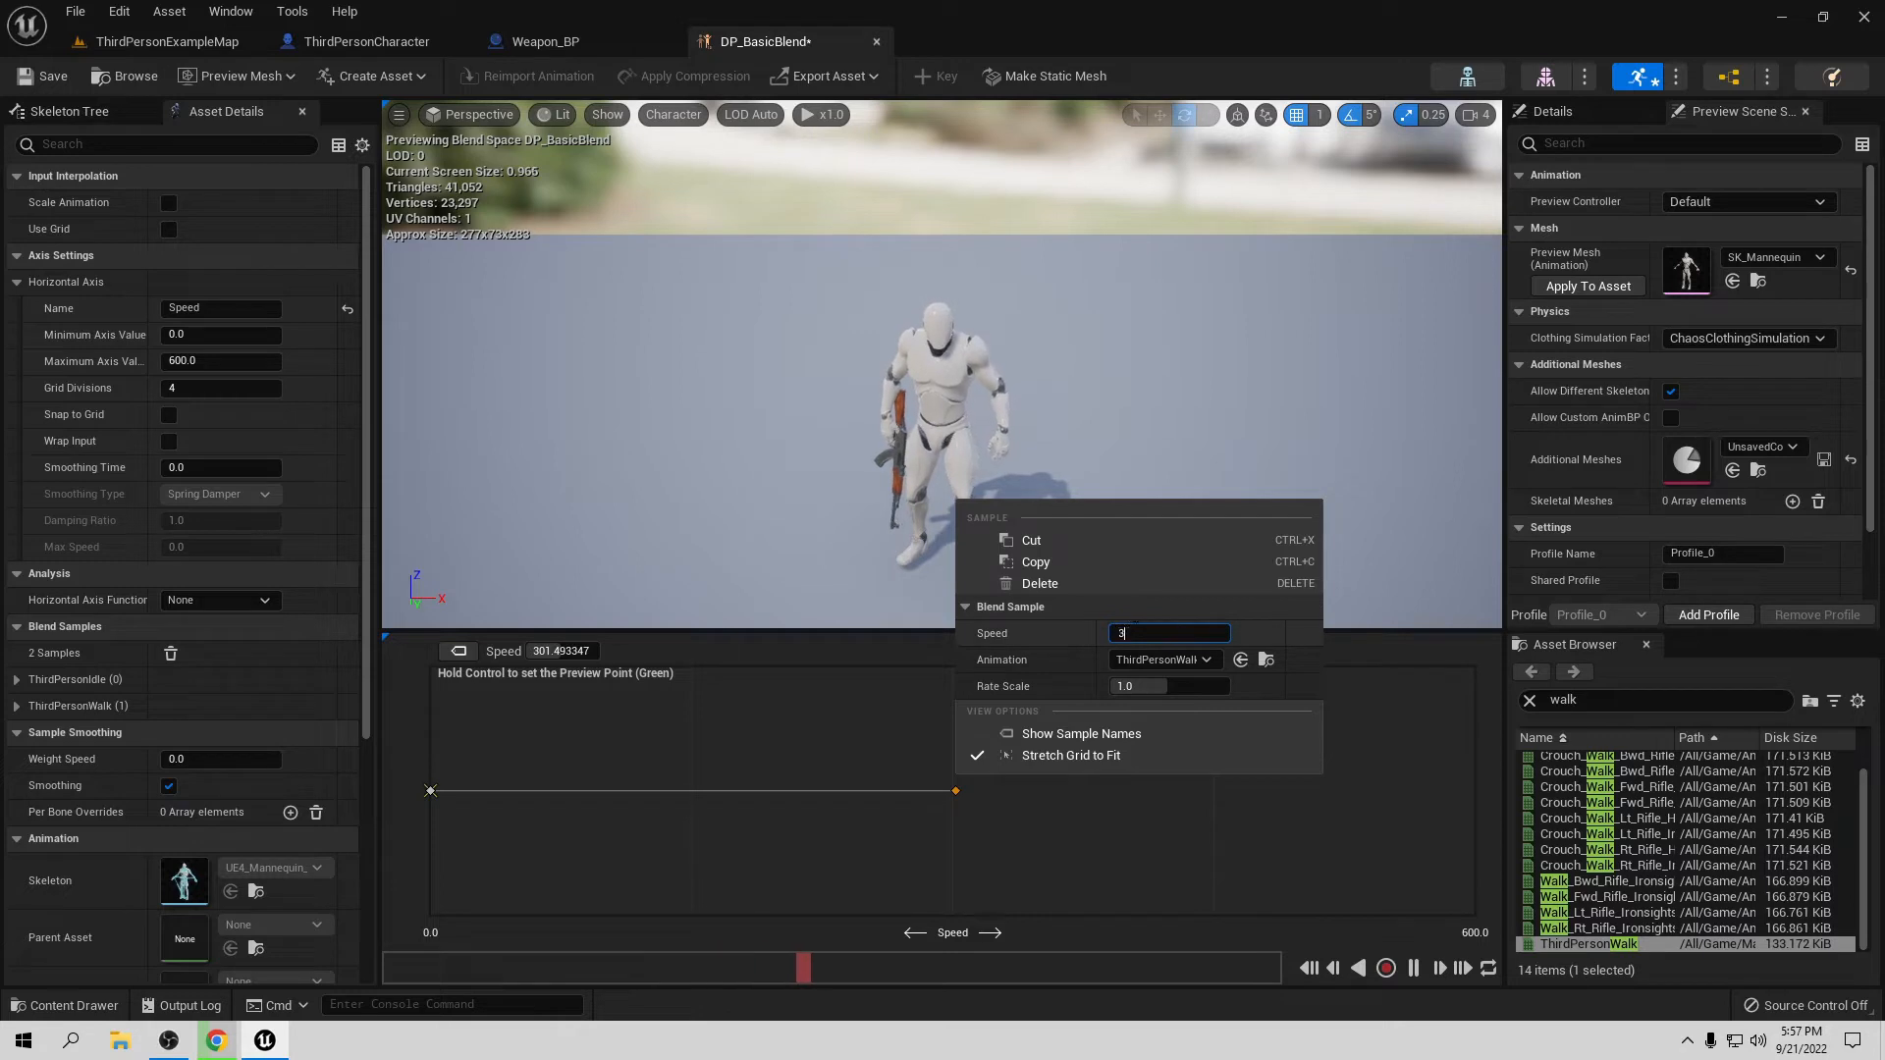
click(1291, 671)
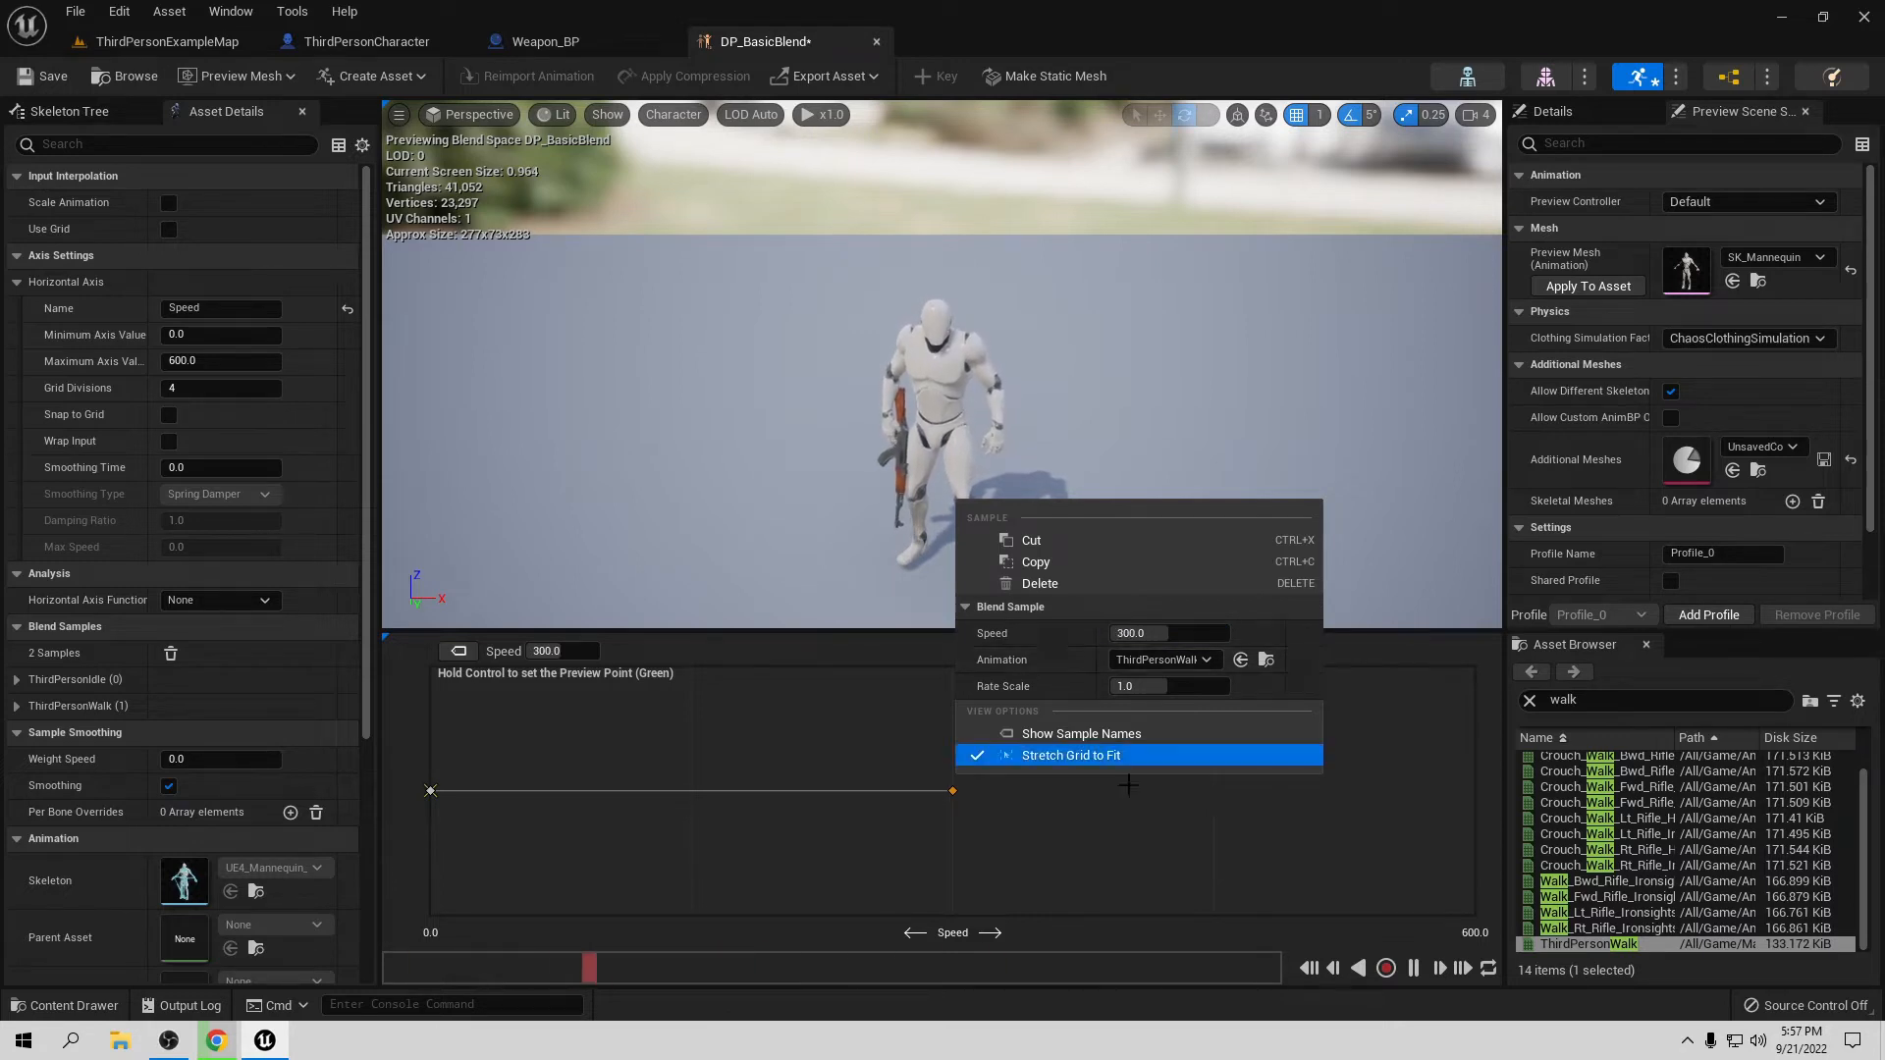
click(1121, 809)
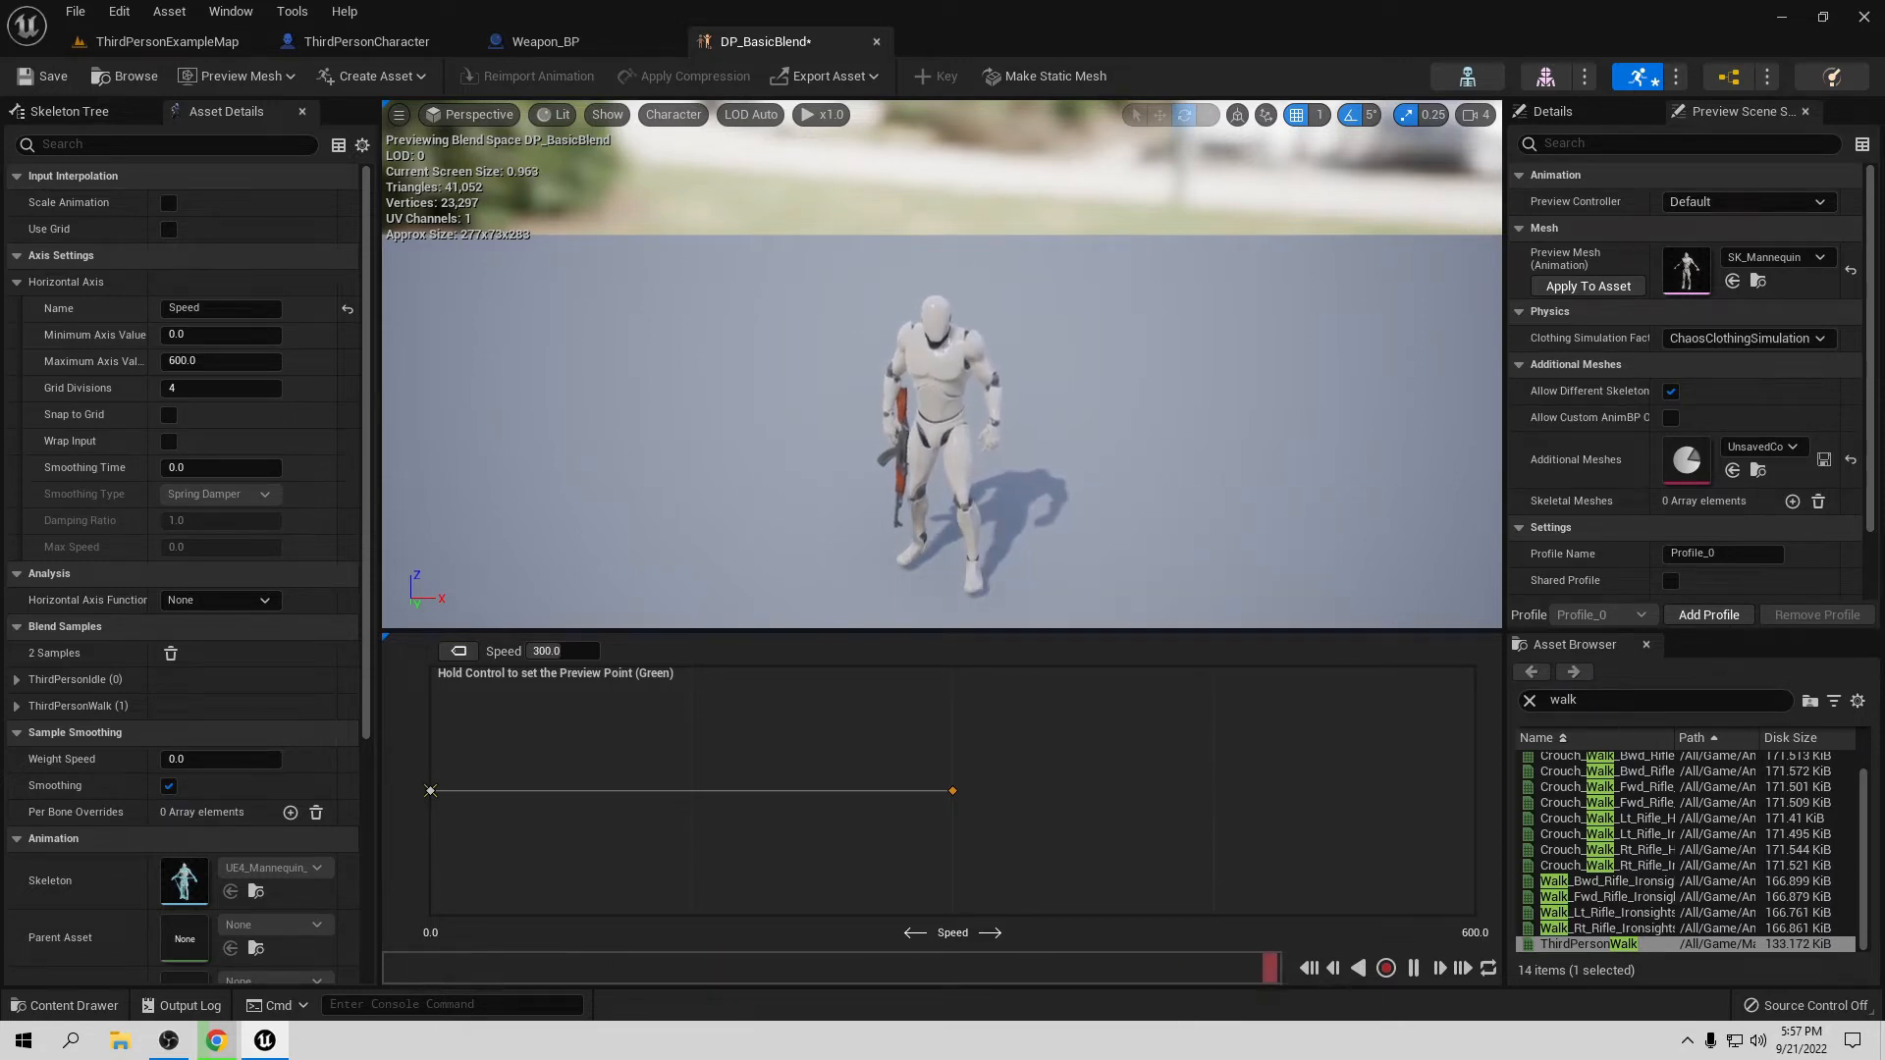
Step: Place the ThirdPersonRun animation at speed 600 on the blend graph and save DP_BasicBlend
click(1560, 699)
text(run)
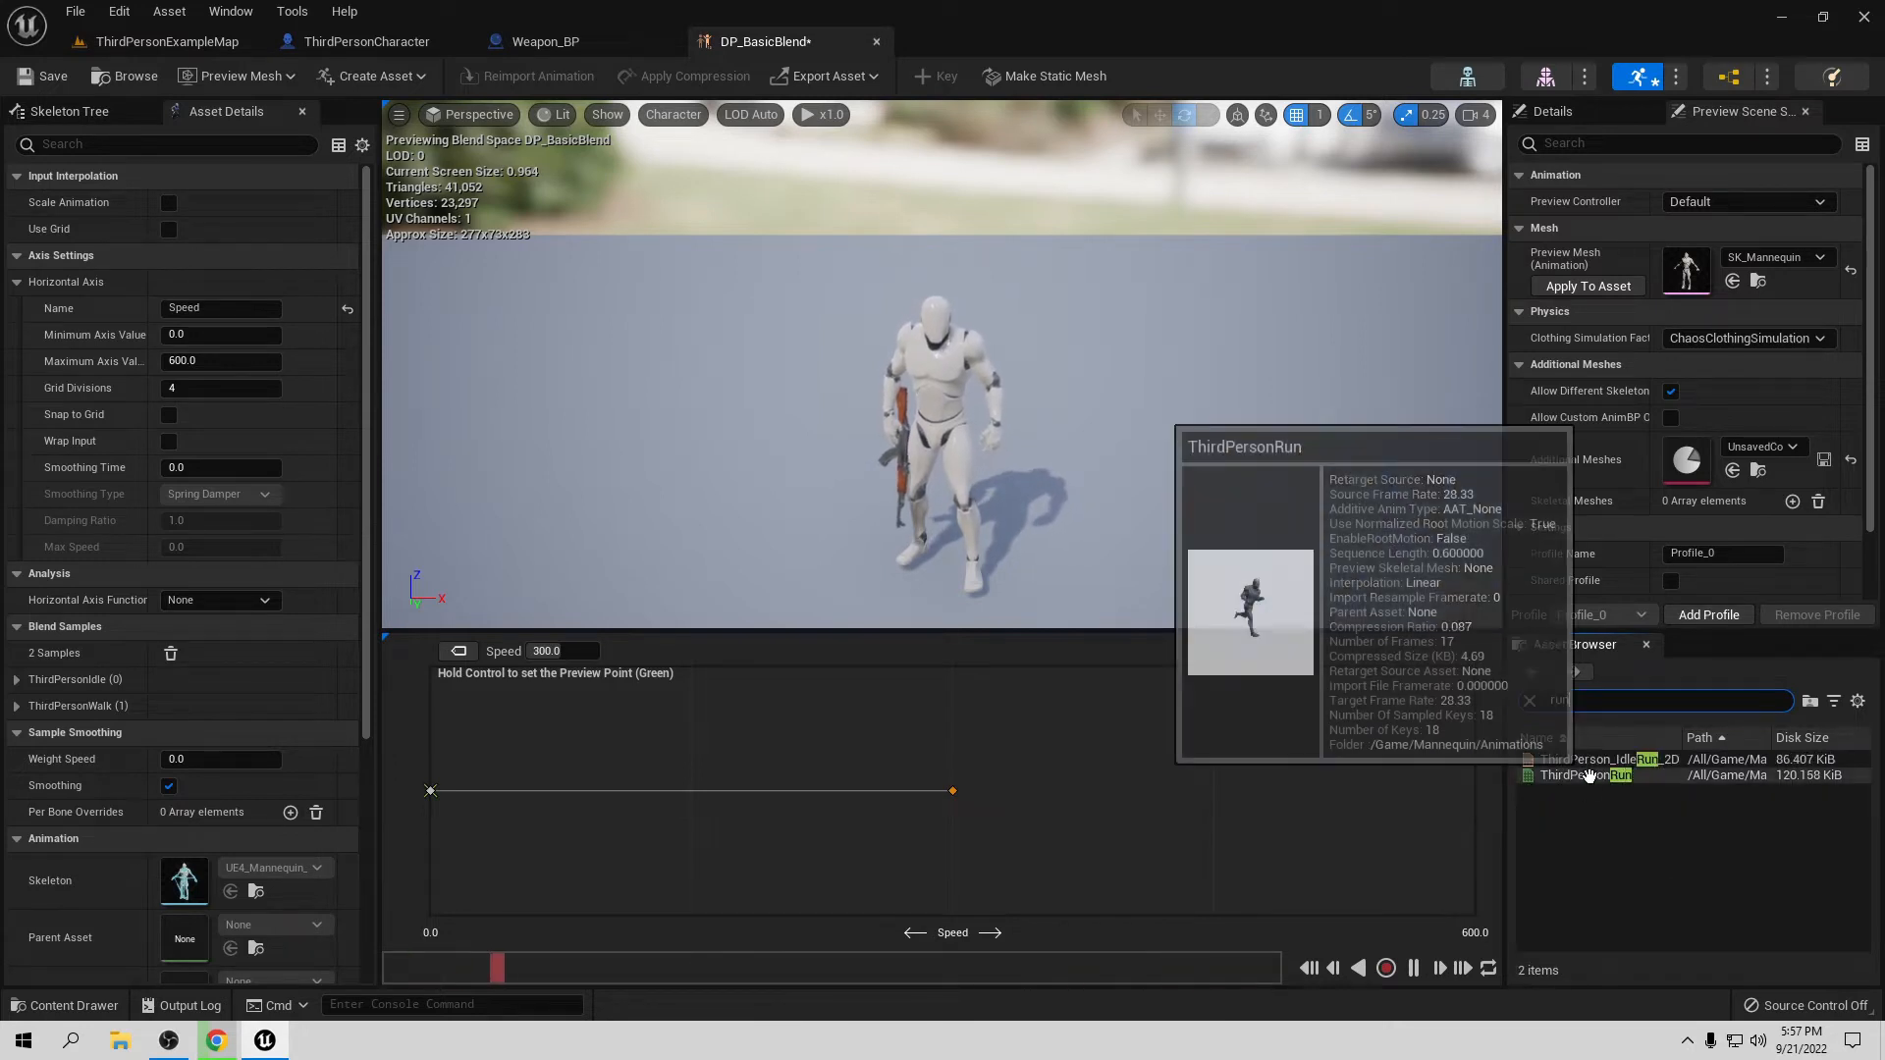
drag(1582, 775, 1478, 802)
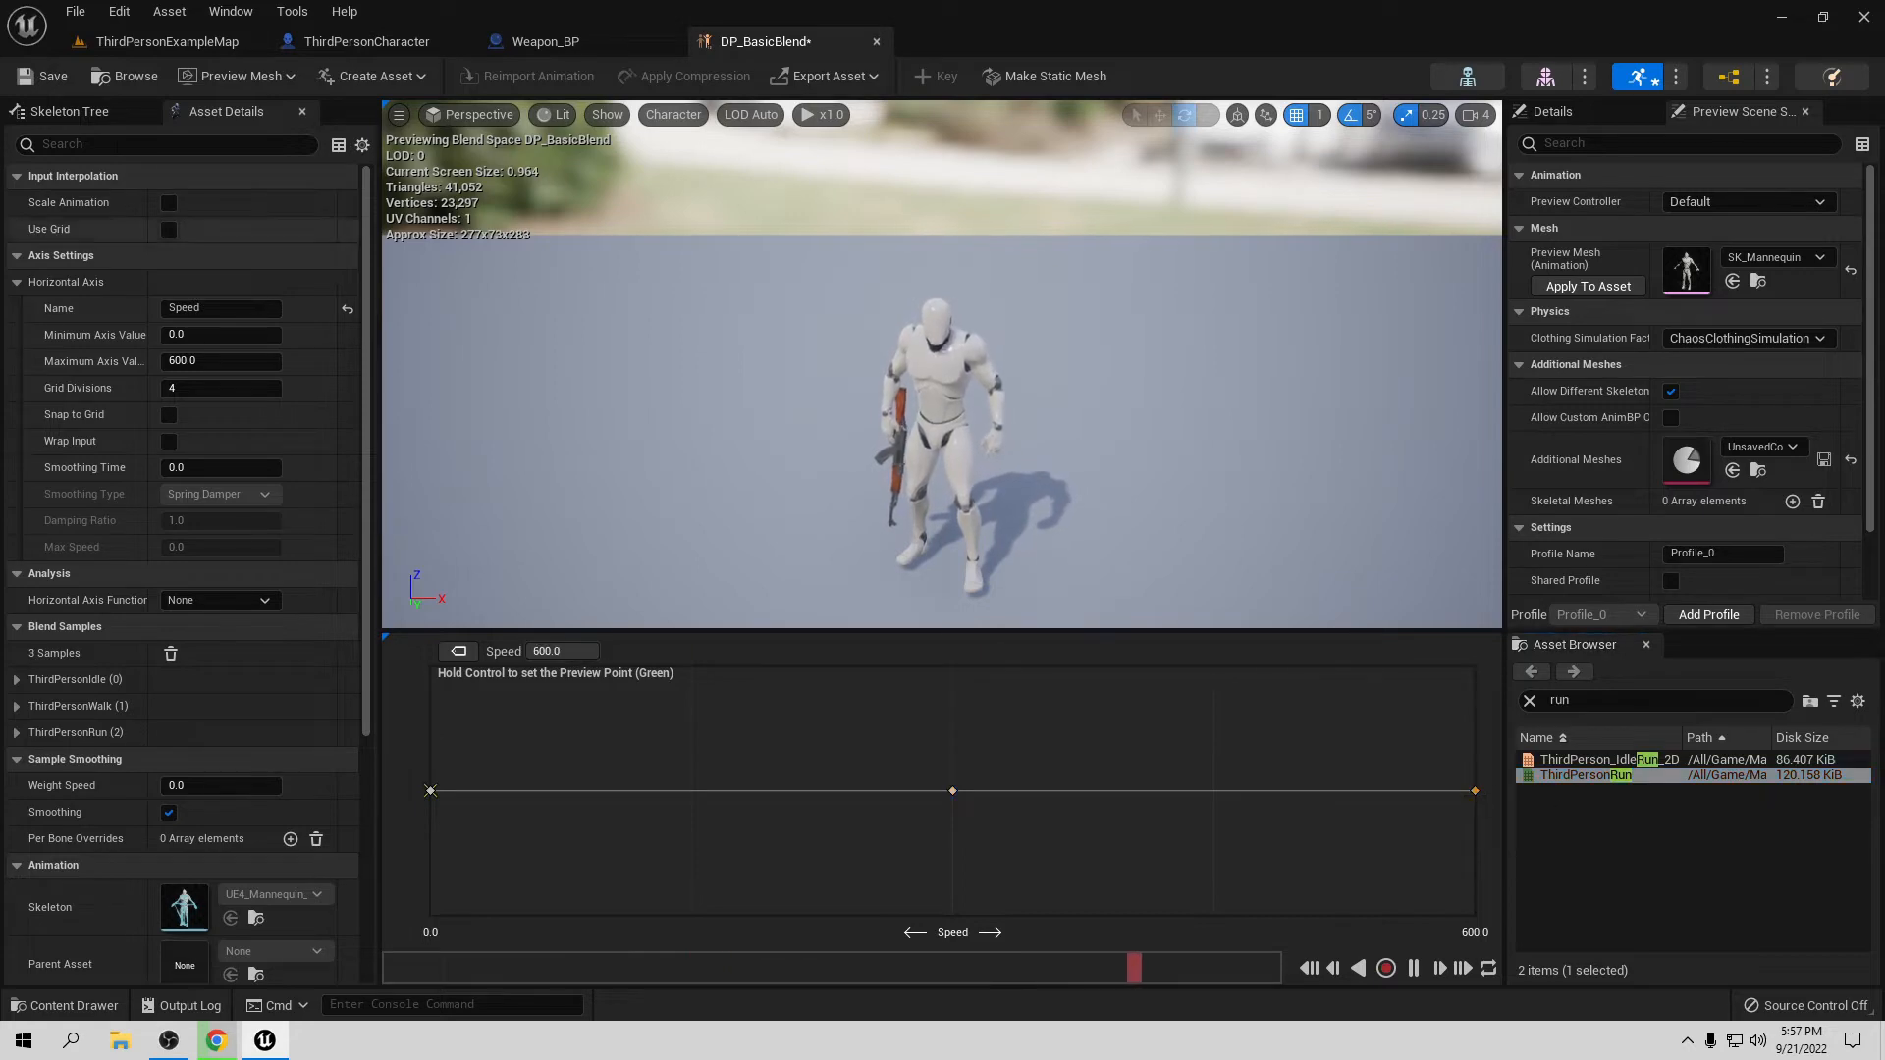
click(41, 82)
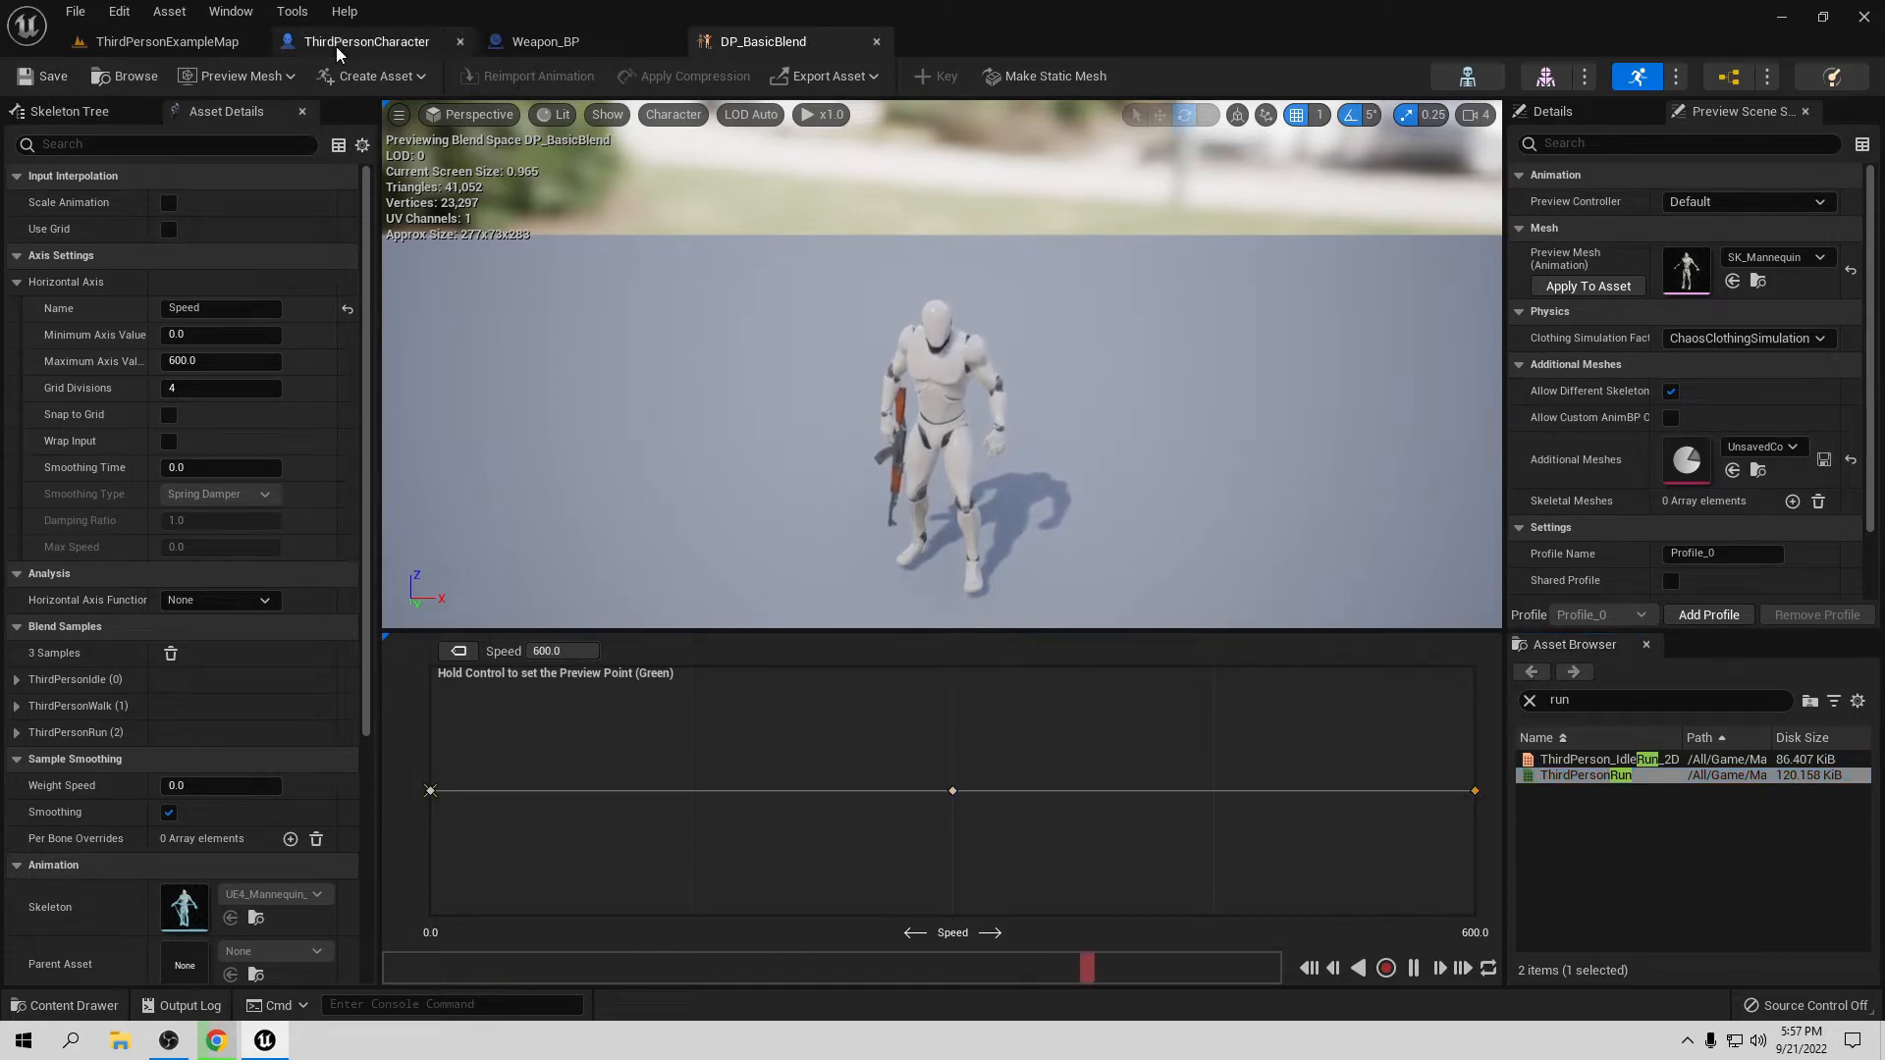
Step: Close the ThirdPersonCharacter and Weapon_BP blueprint editors
click(172, 44)
click(374, 44)
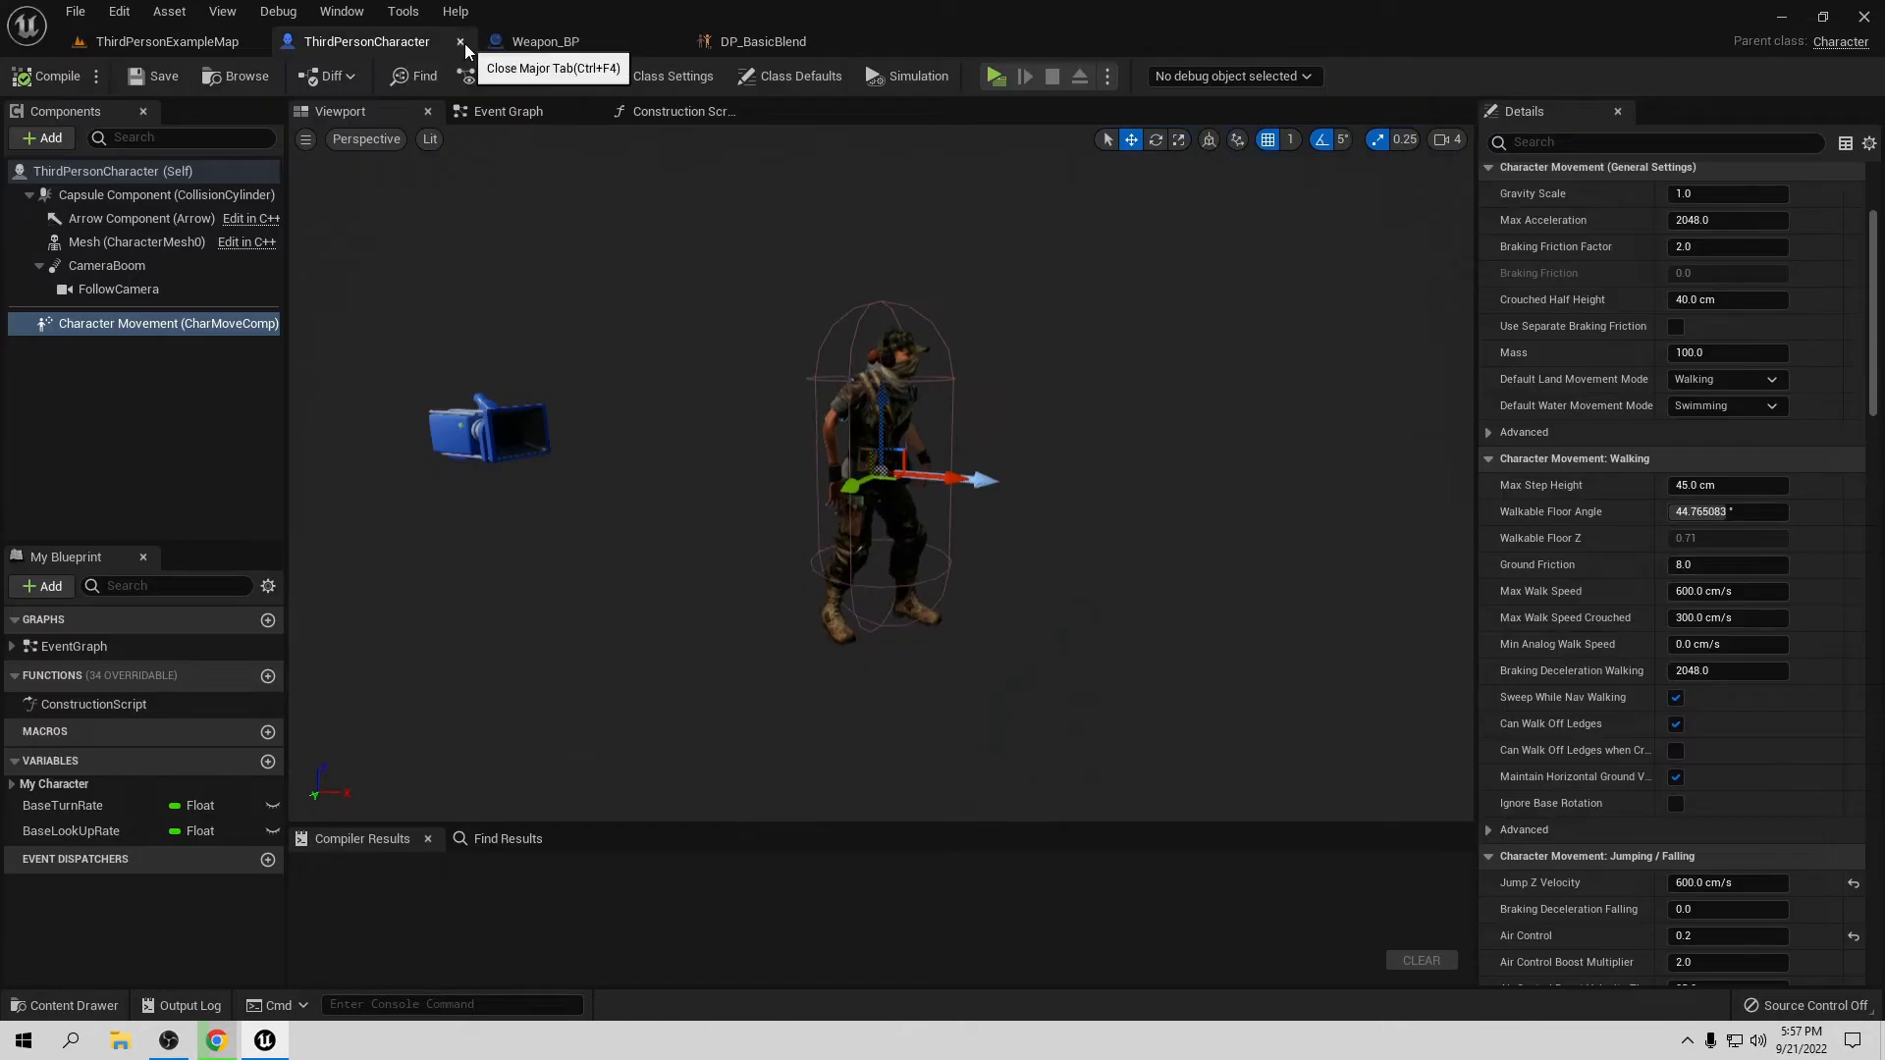
click(463, 43)
click(338, 43)
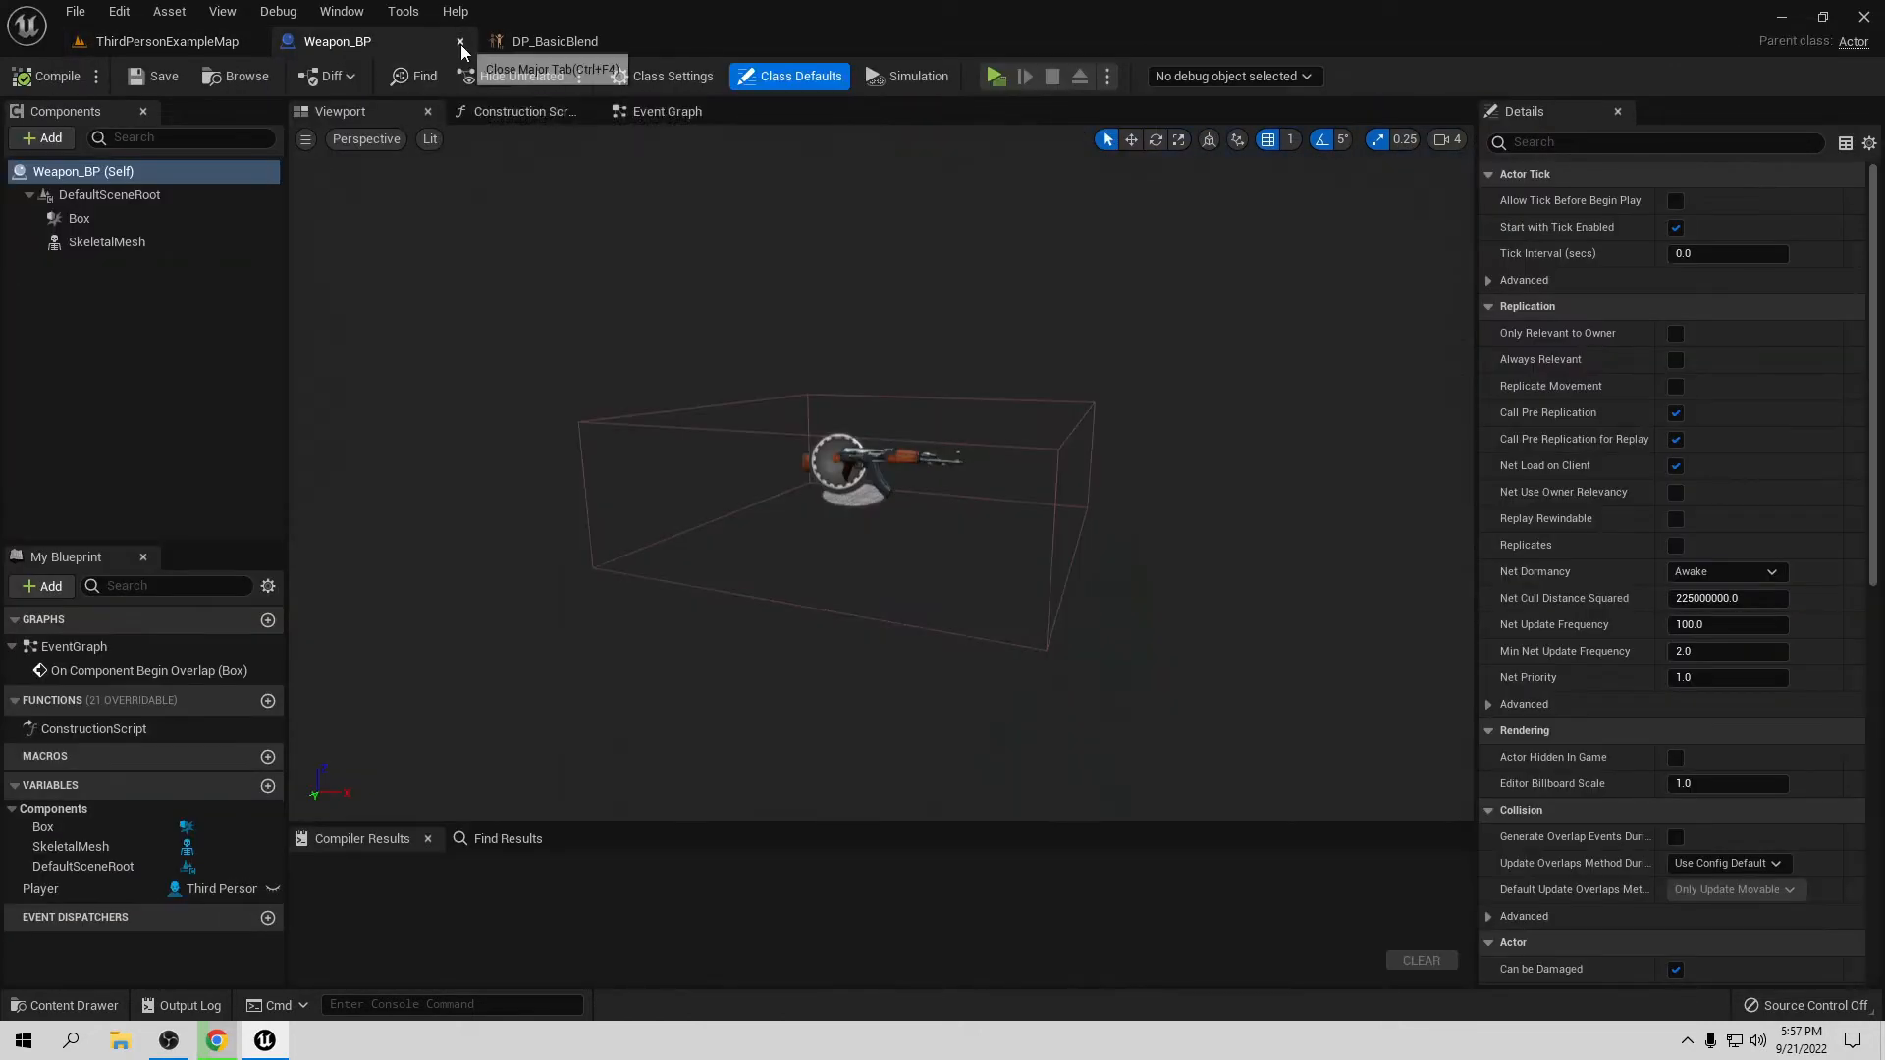
click(460, 43)
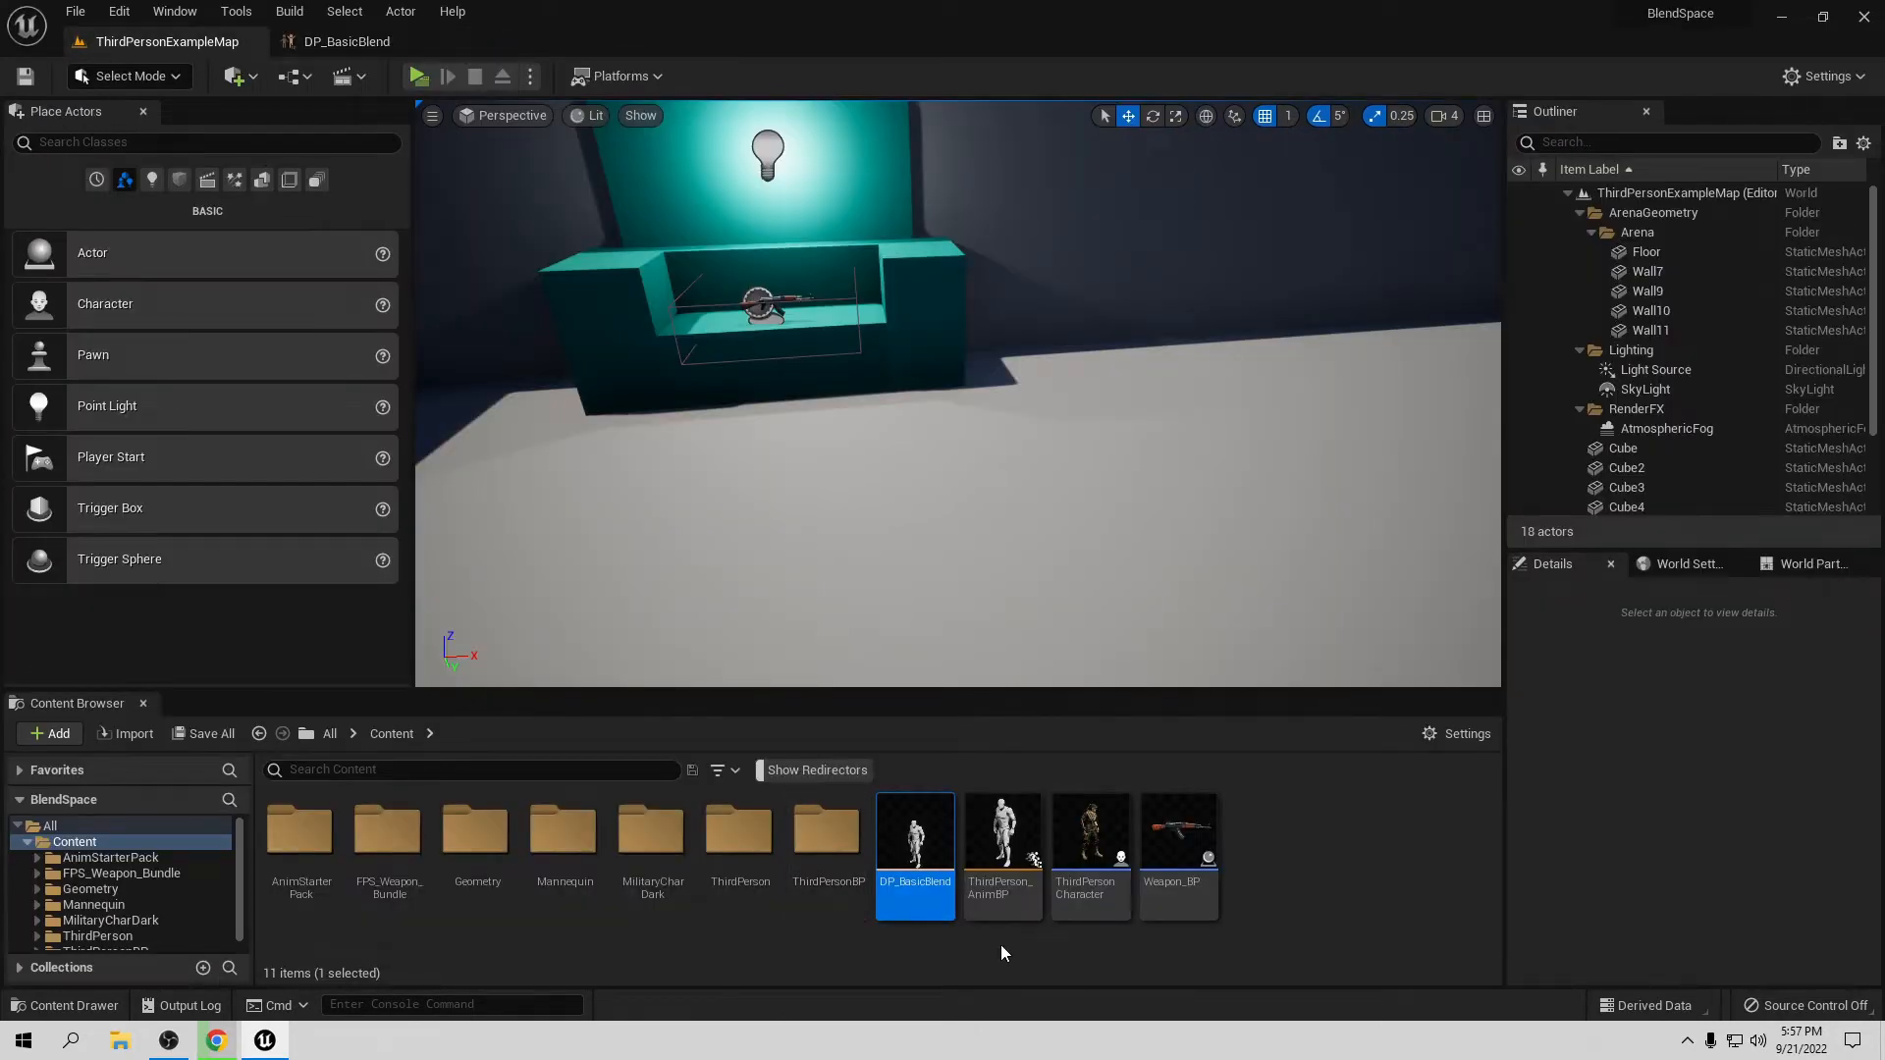
Step: Open ThirdPerson_AnimBP and examine how its Event Graph sets the IsInAir and Speed variables
double_click(1003, 864)
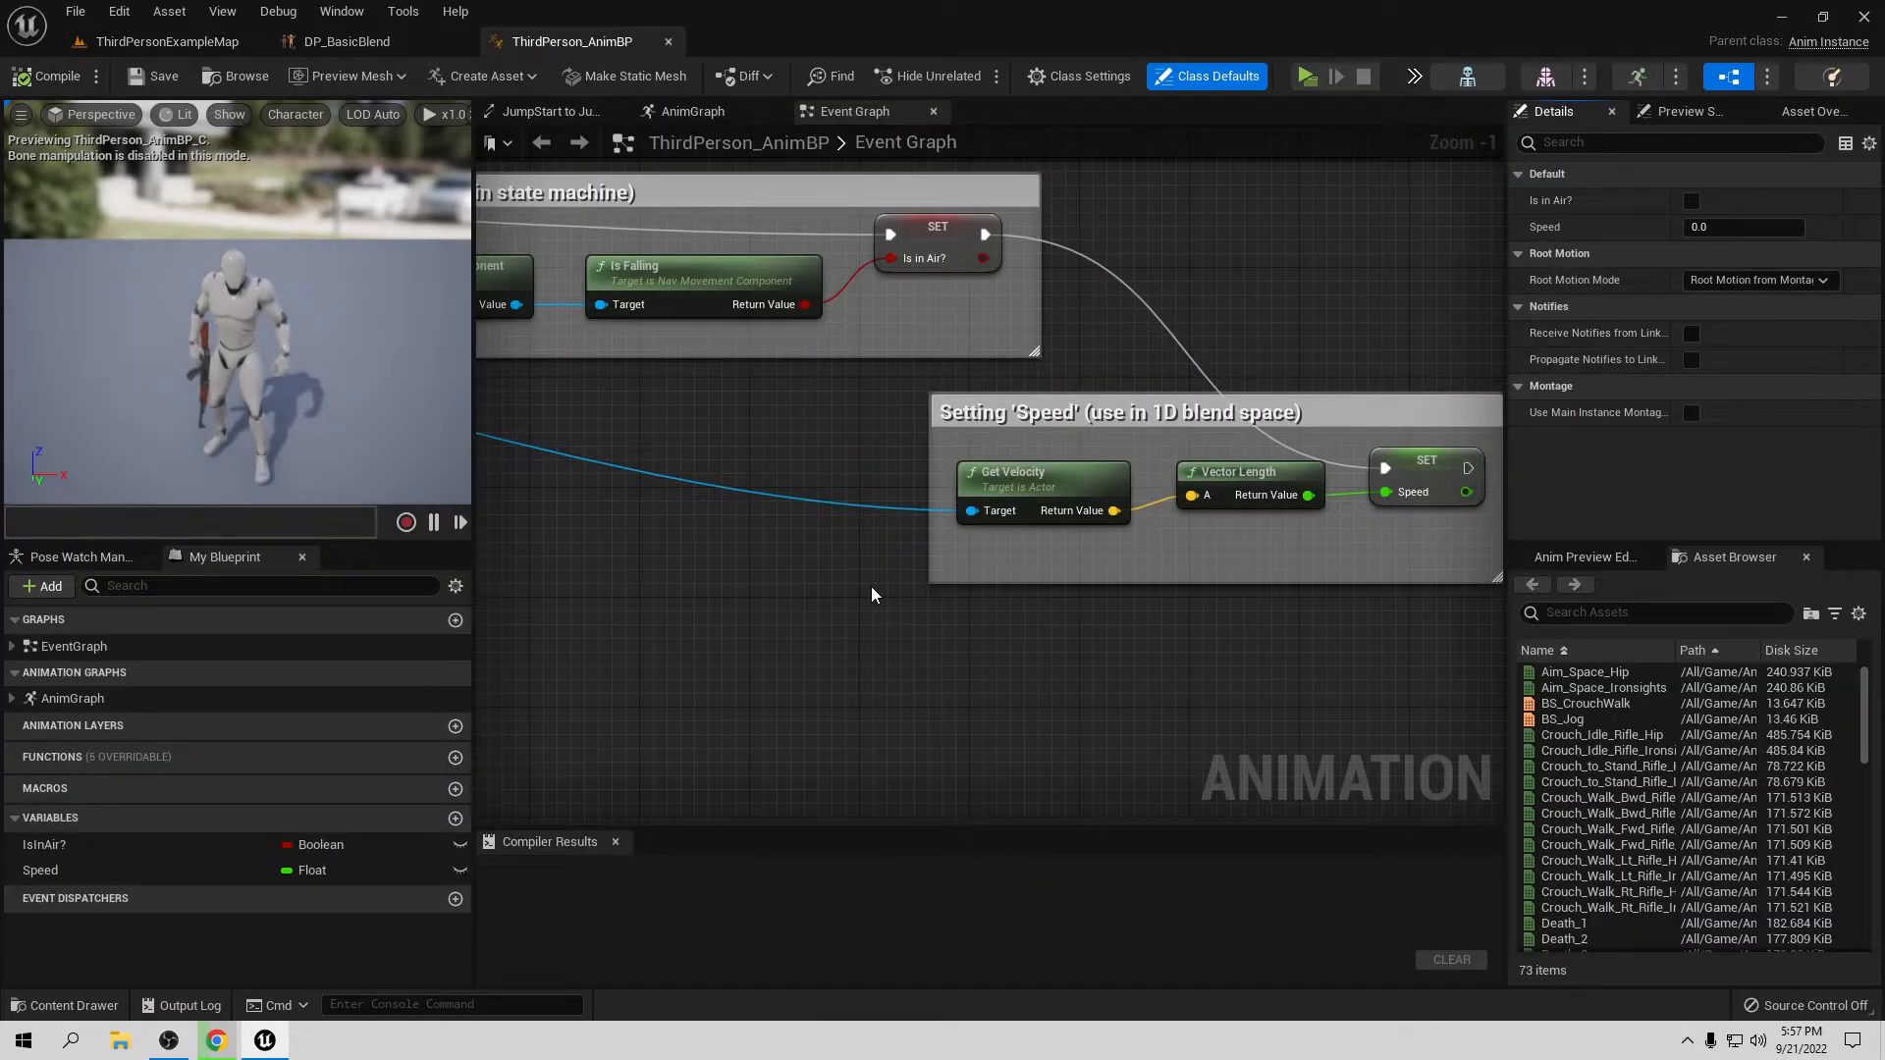
right_drag(799, 613, 1060, 695)
scroll(1111, 677, down, 4)
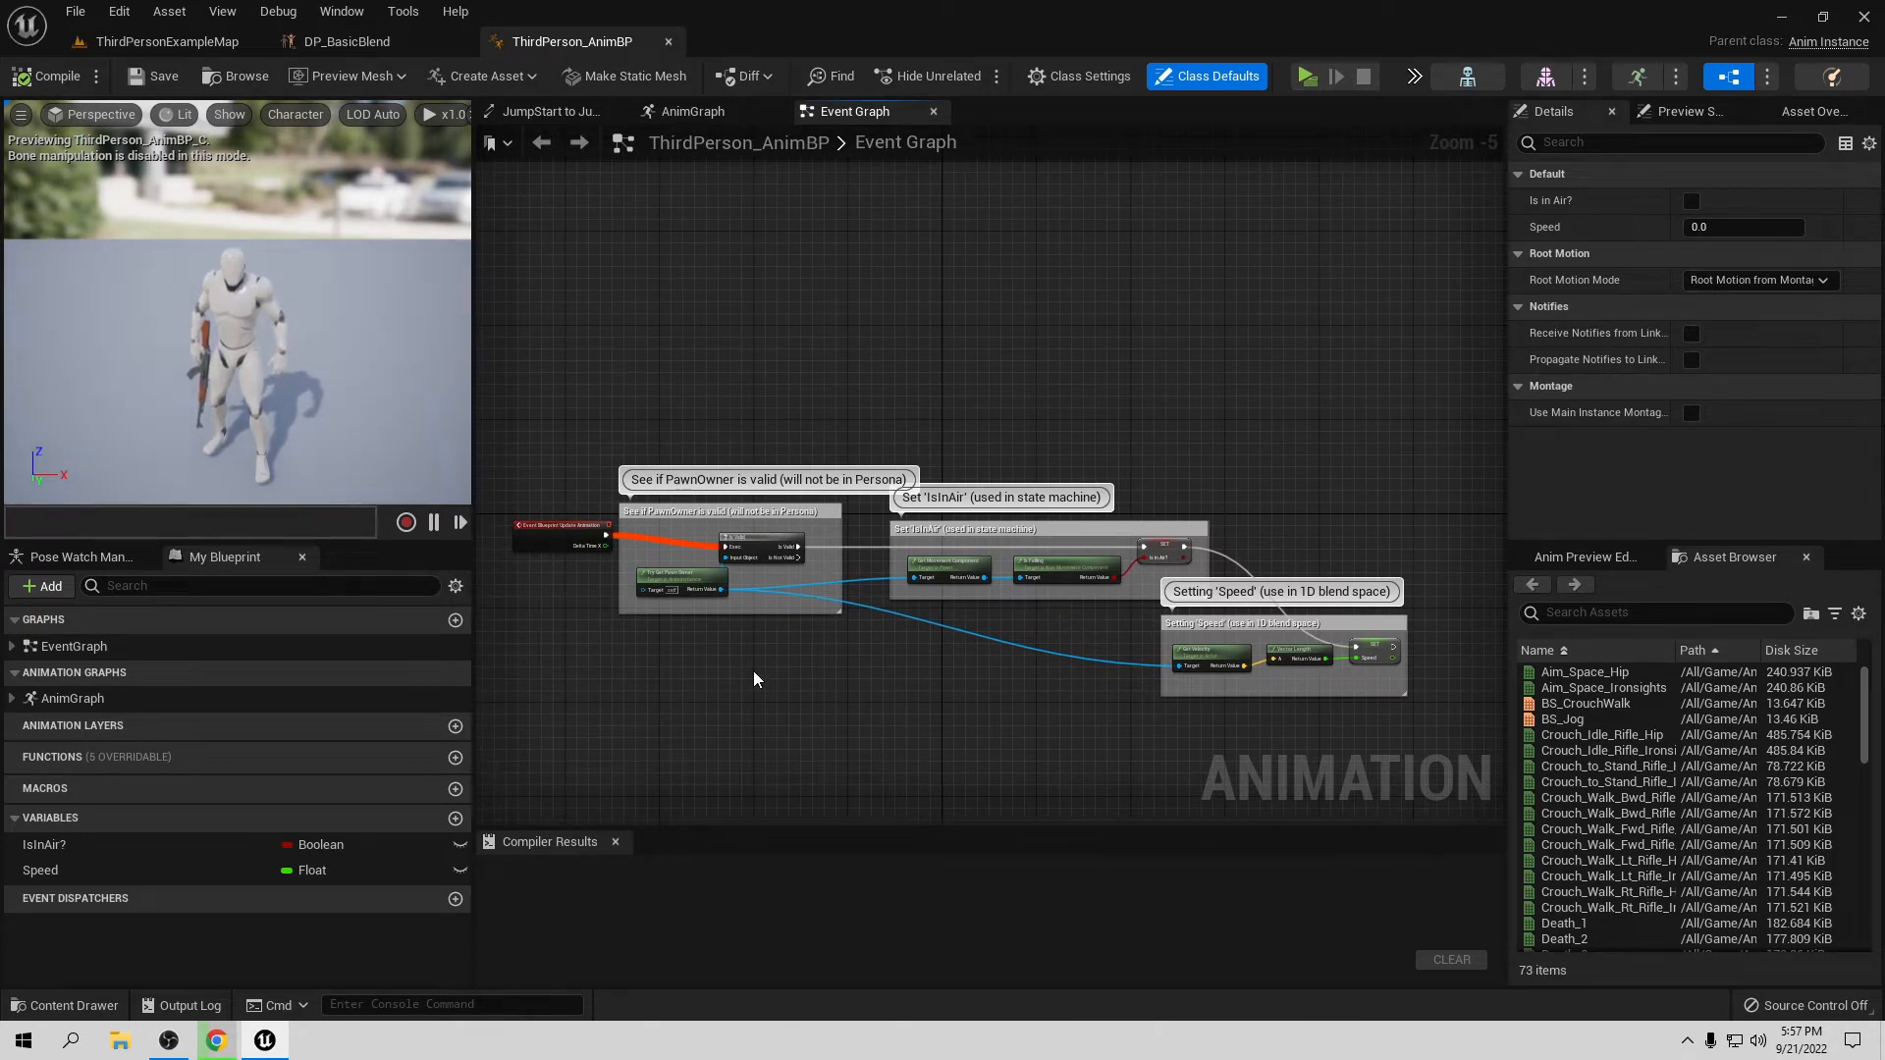
right_drag(762, 677, 664, 543)
scroll(820, 728, up, 2)
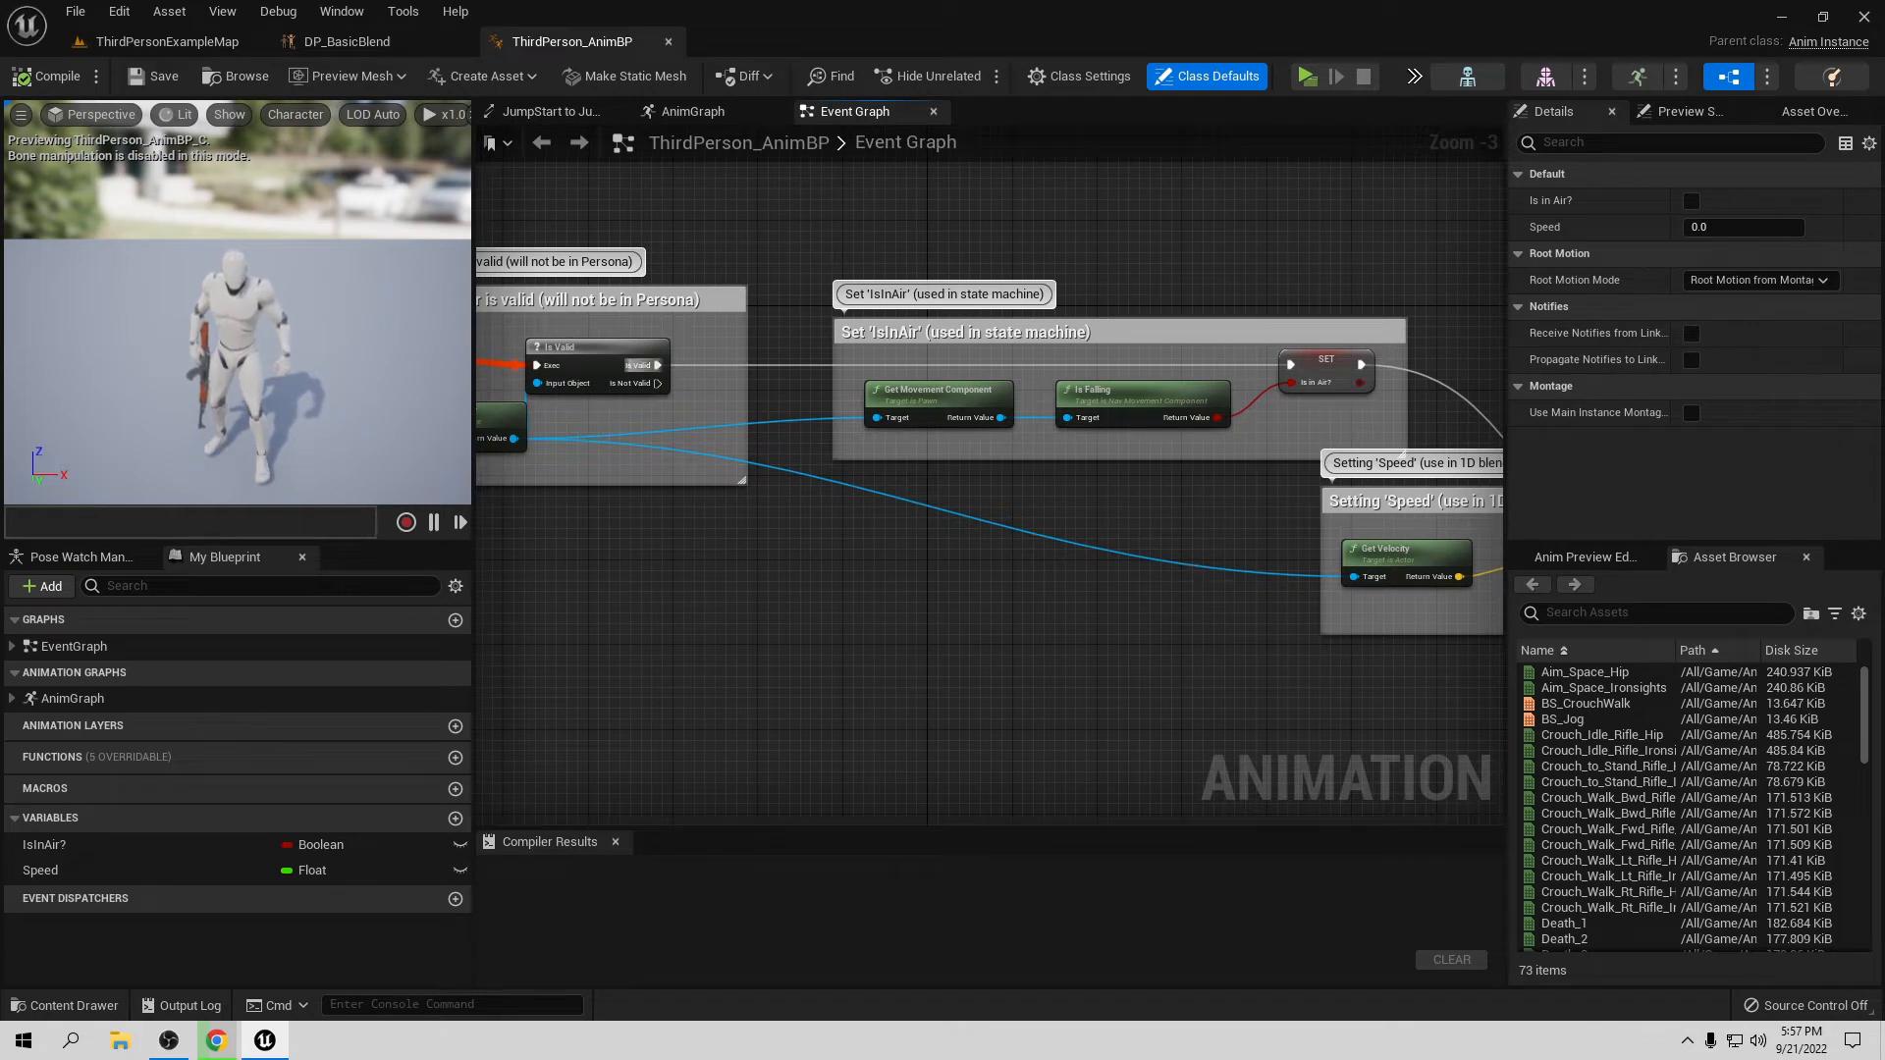
right_drag(809, 192, 826, 238)
Step: Open the AnimGraph's Default state machine and move the JumpStart, JumpLoop and JumpEnd states up and away from Idle/Run
click(725, 116)
double_click(821, 448)
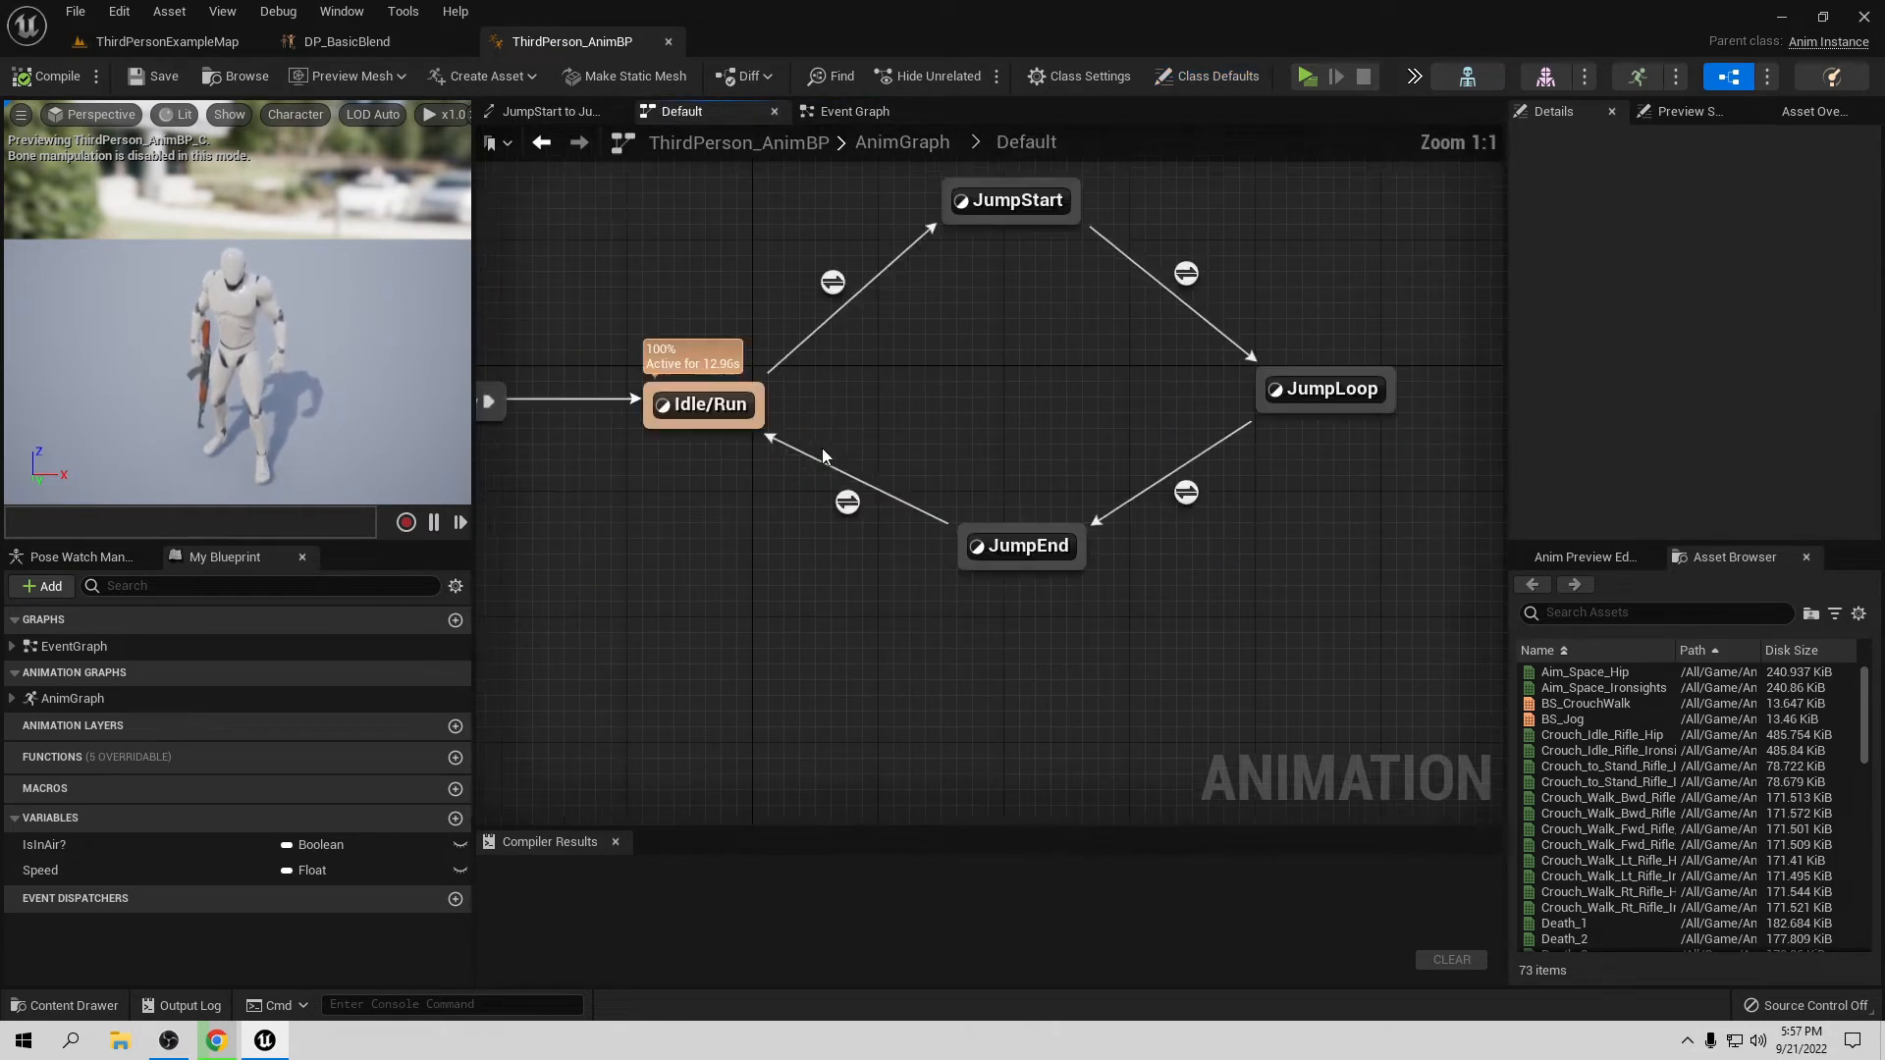
right_drag(797, 559, 727, 481)
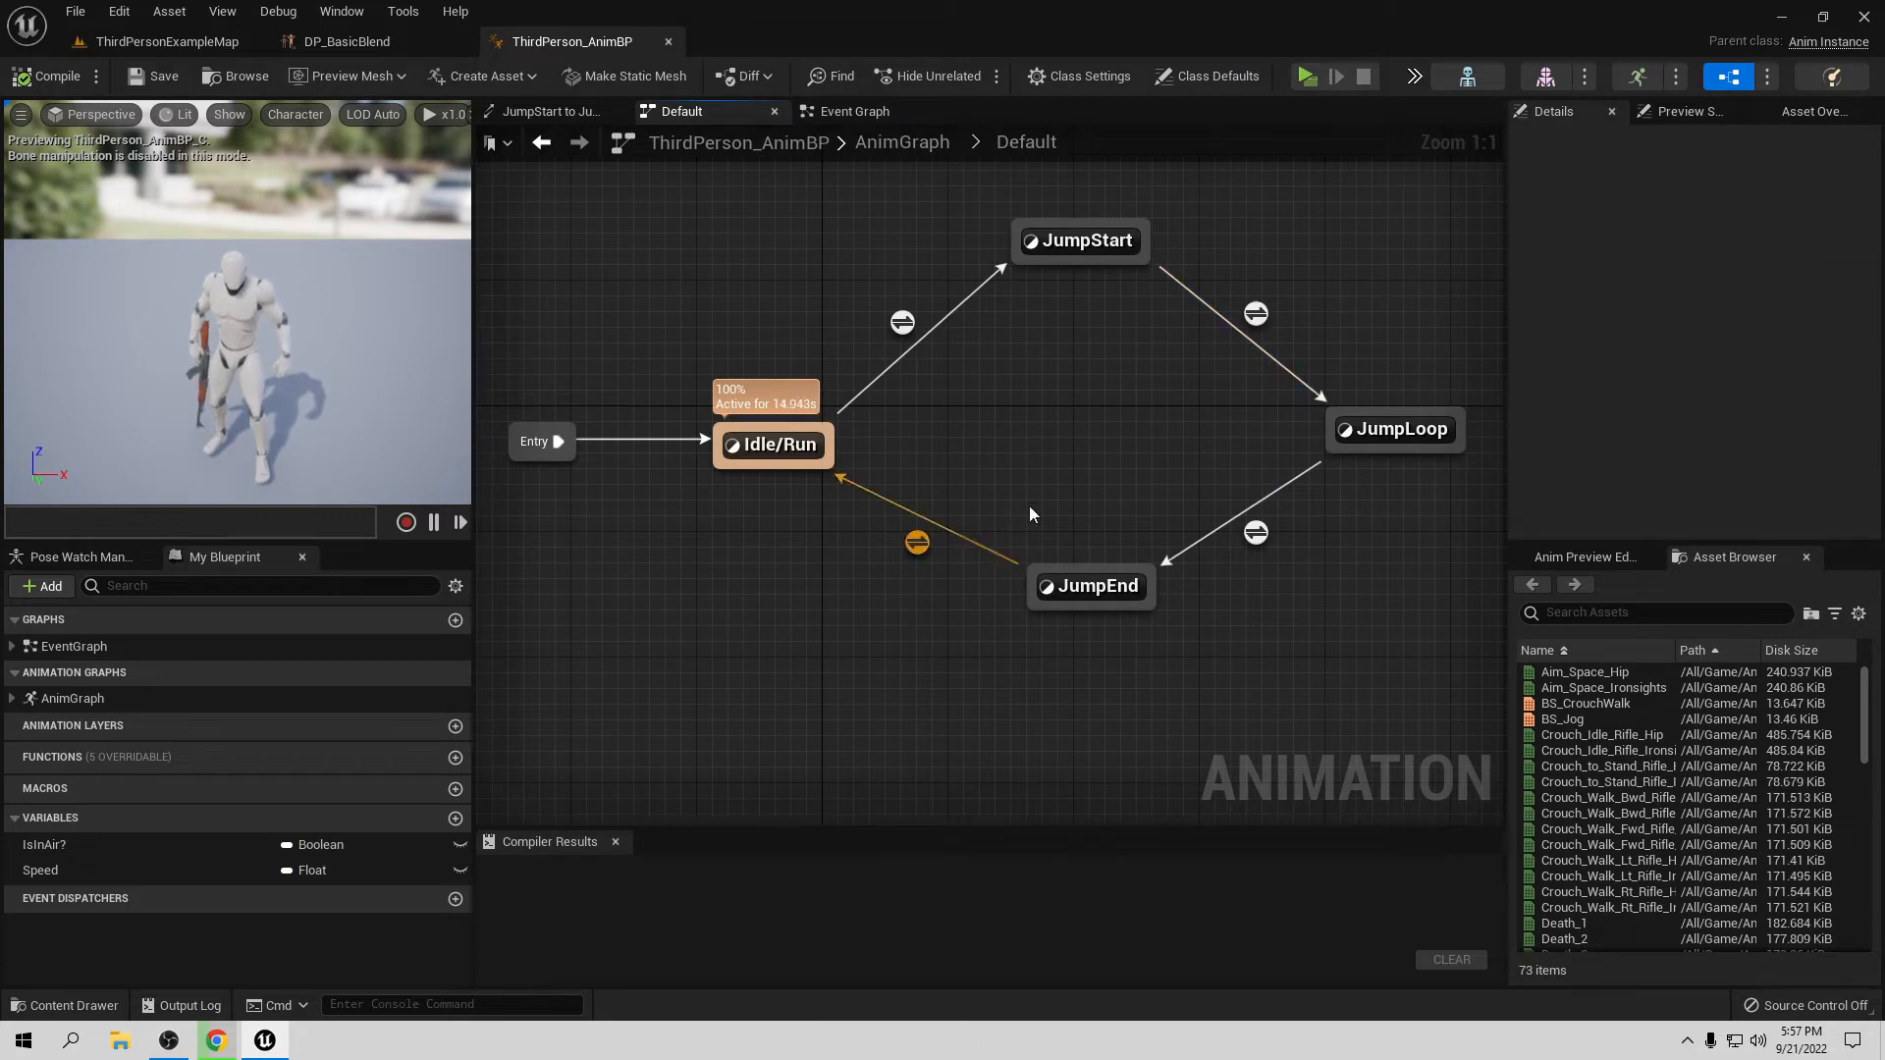
right_drag(1029, 514, 886, 693)
drag(761, 353, 1212, 793)
right_drag(1030, 643, 958, 783)
drag(911, 558, 1161, 180)
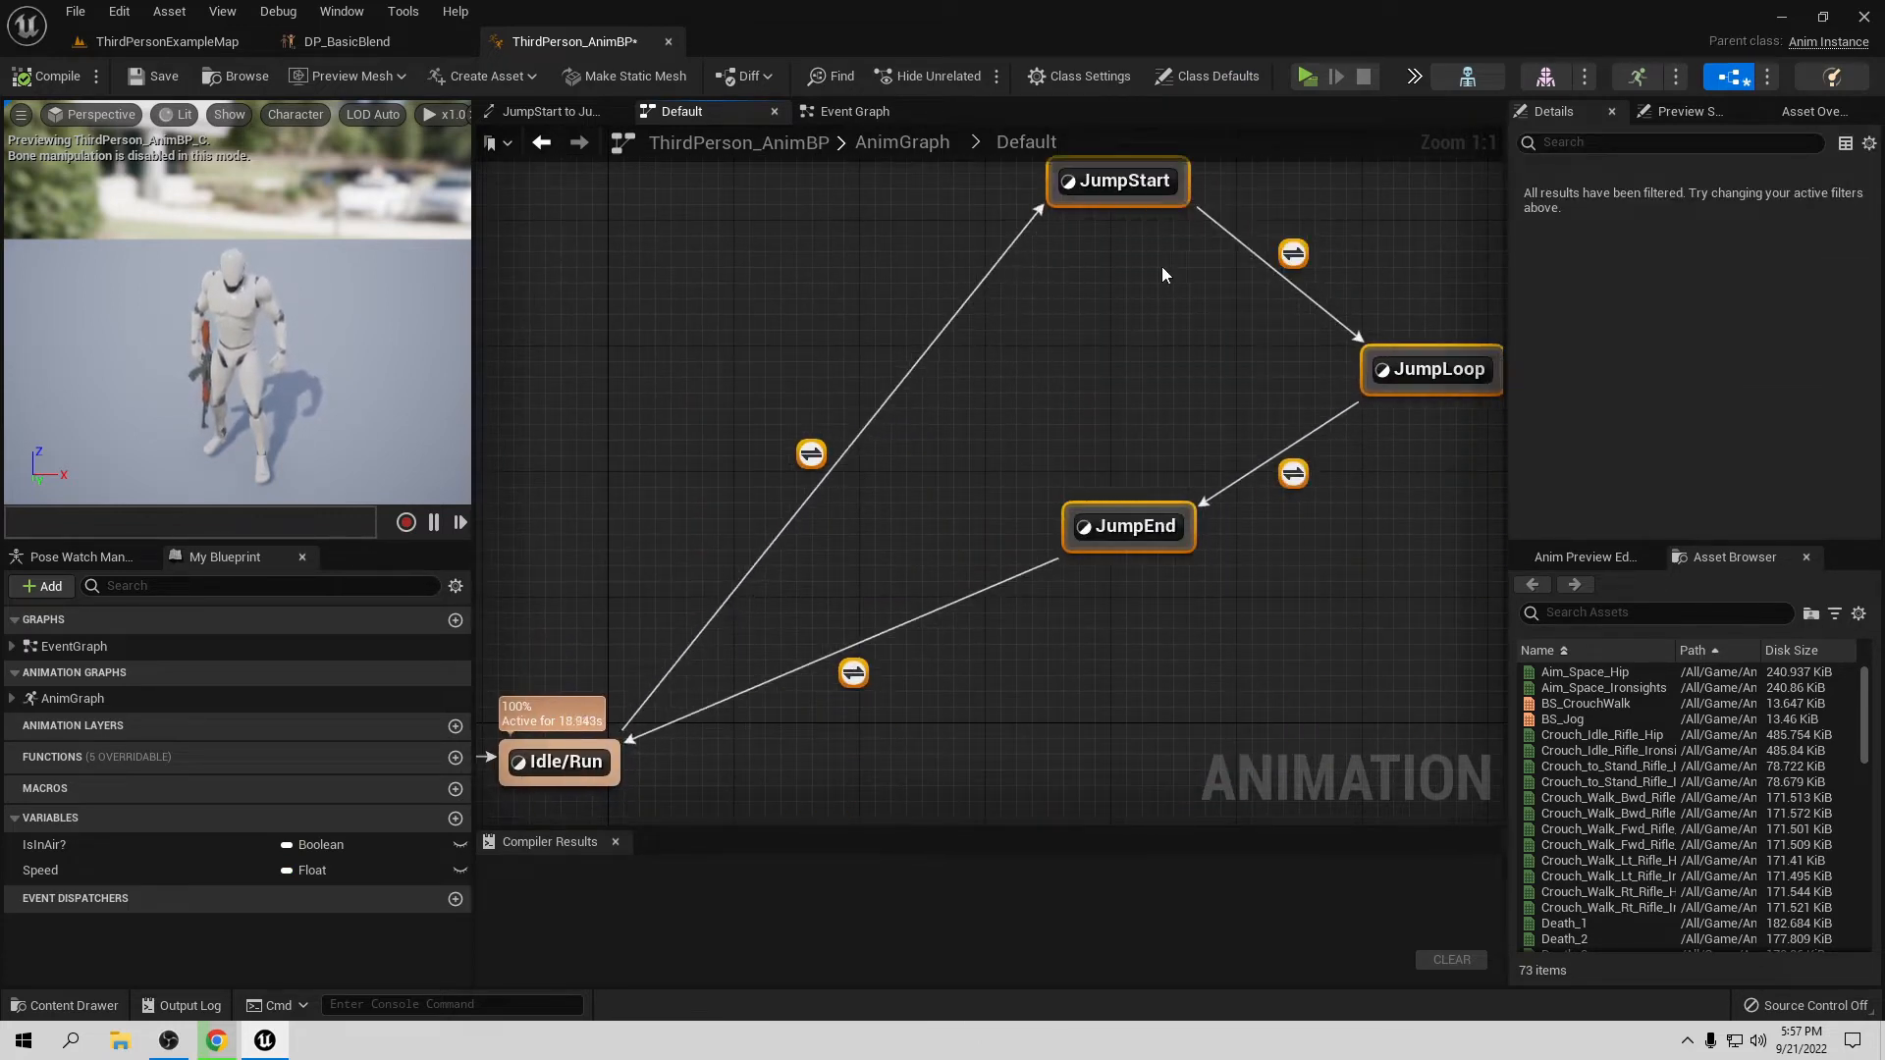
click(1034, 463)
right_drag(1033, 464, 1254, 327)
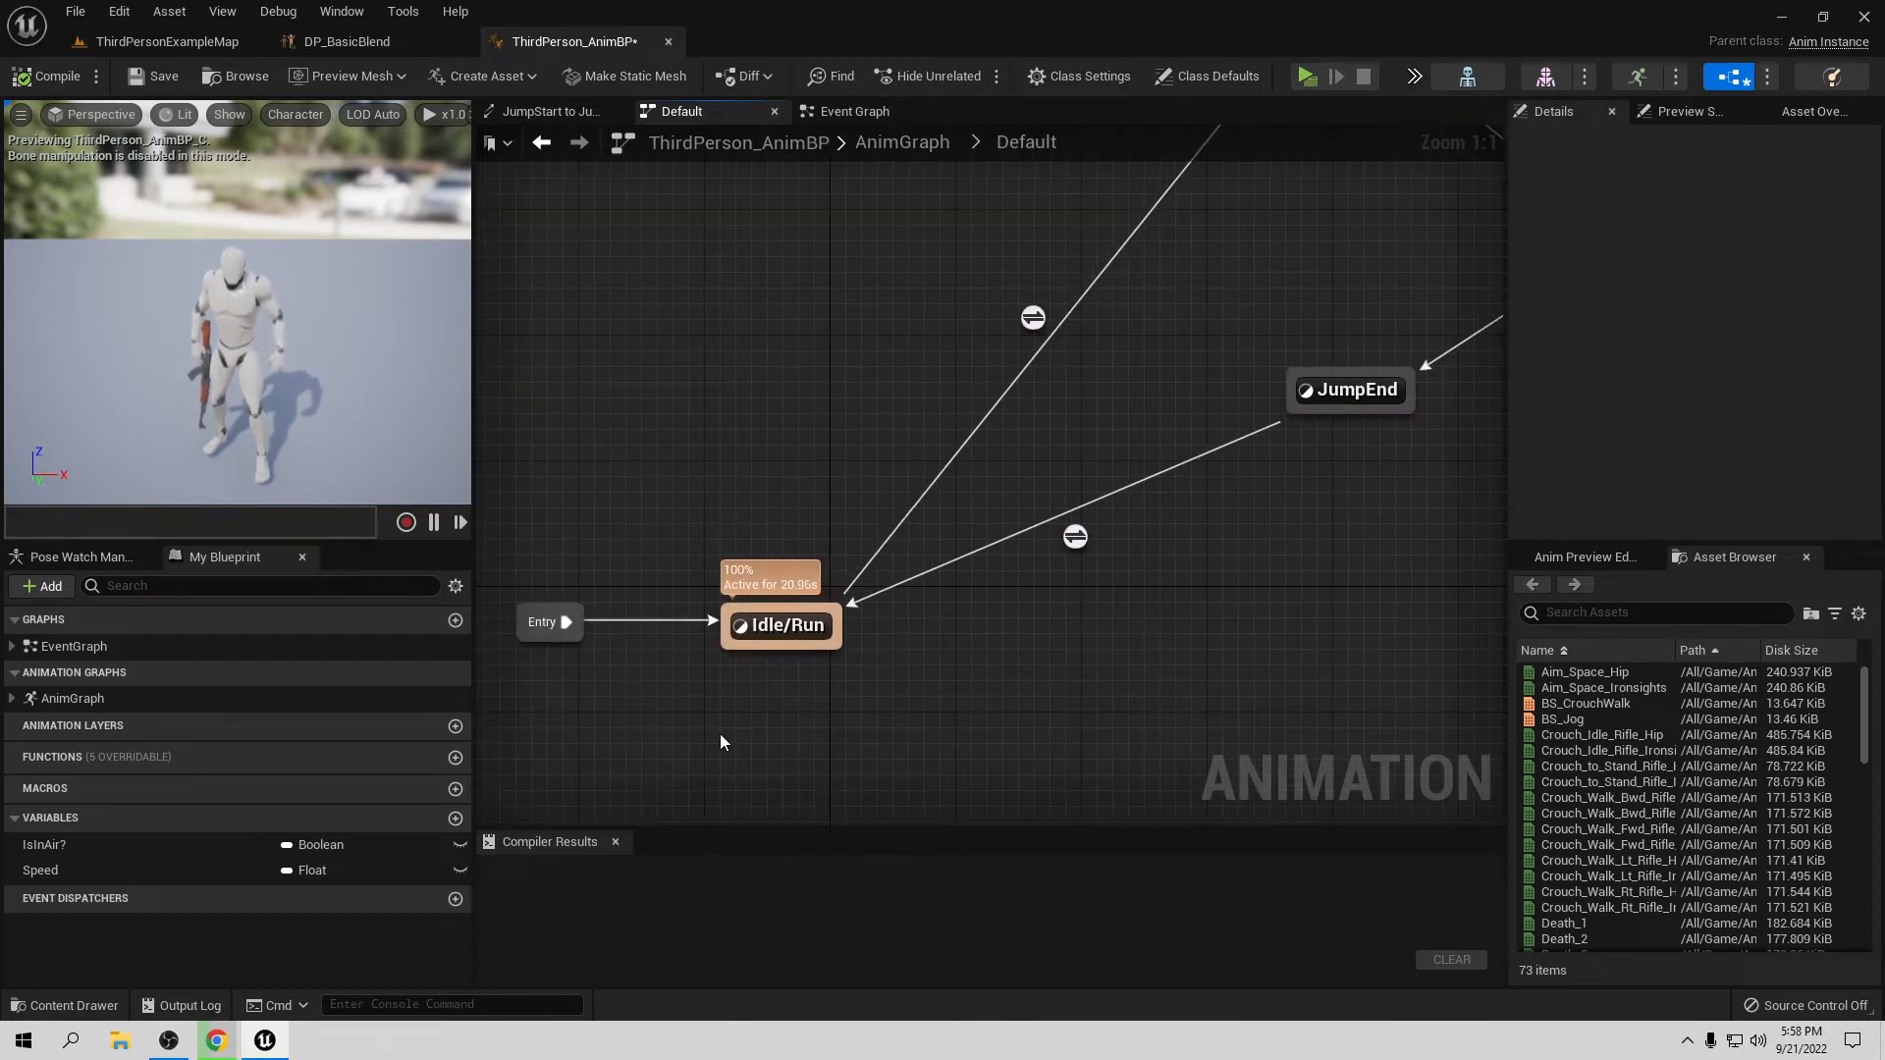
Step: In the Idle/Run state, add a DP_BasicBlend blendspace player and delete the ThirdPerson_IdleRun_2D node
double_click(830, 628)
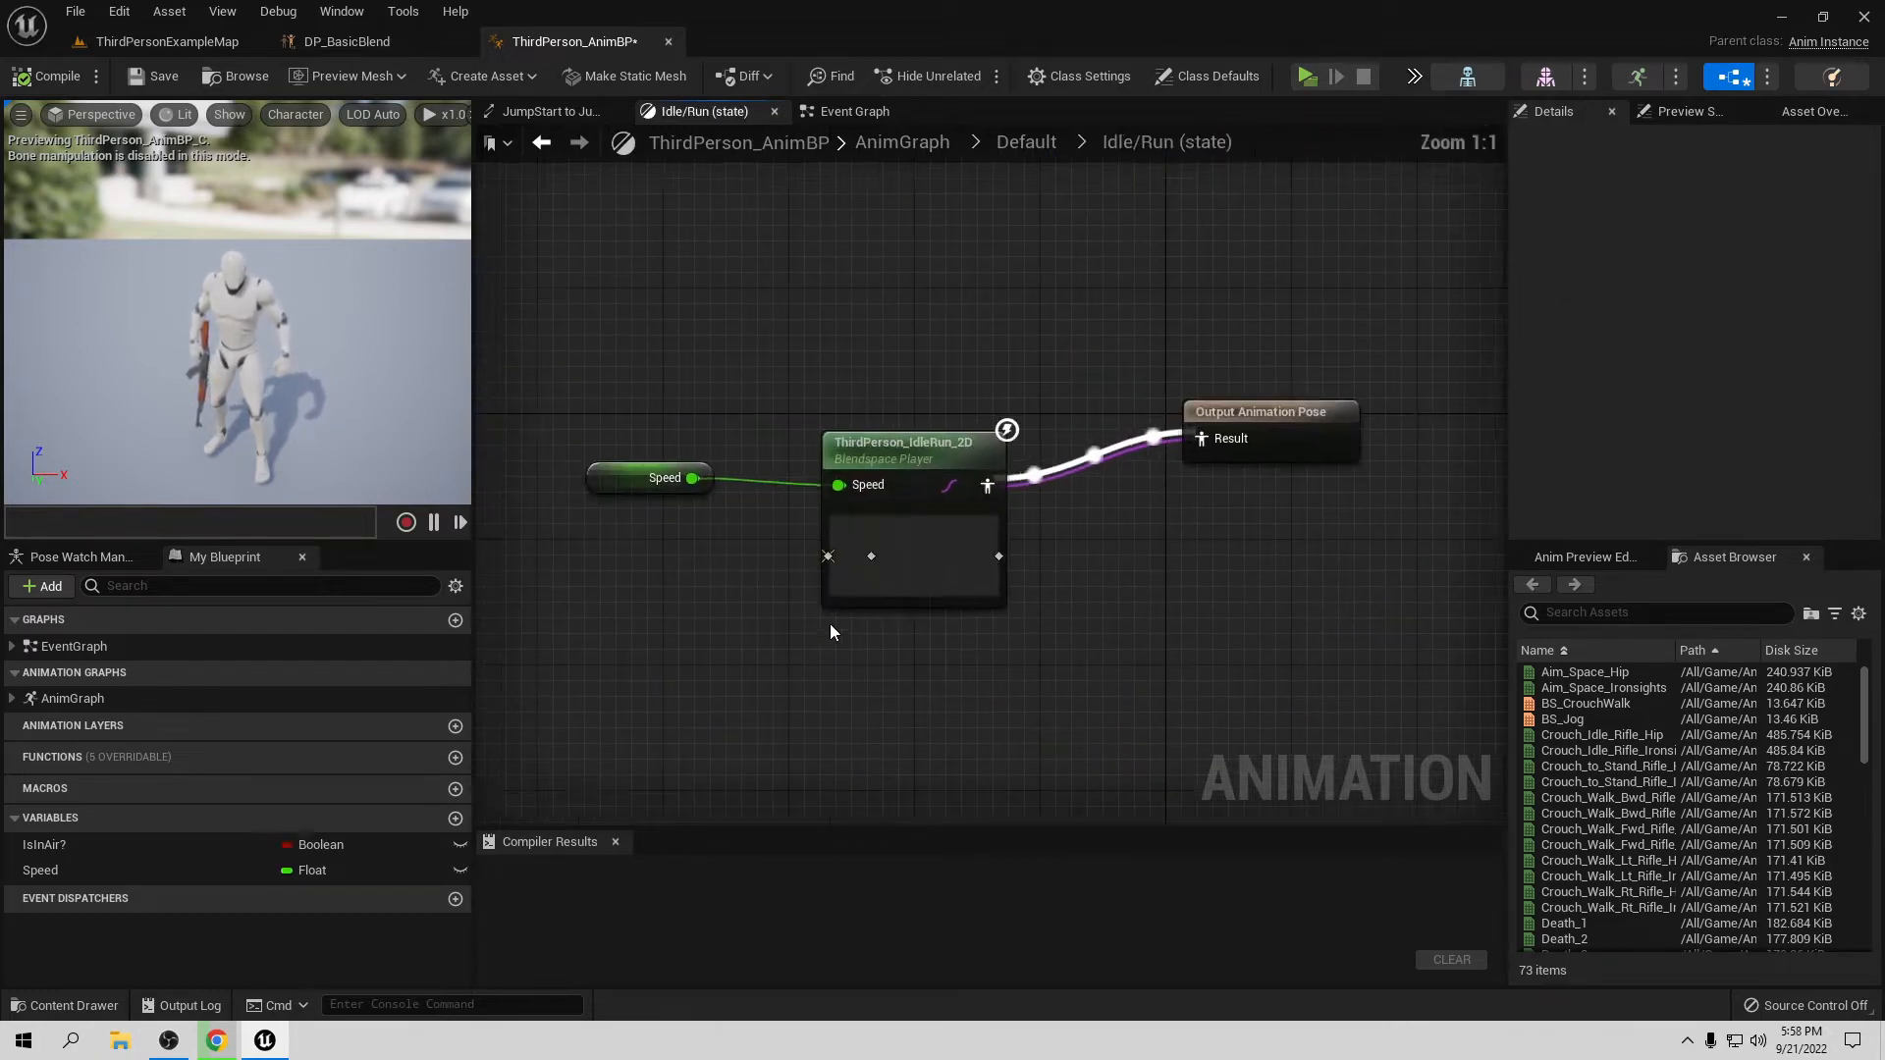
right_drag(831, 631, 936, 676)
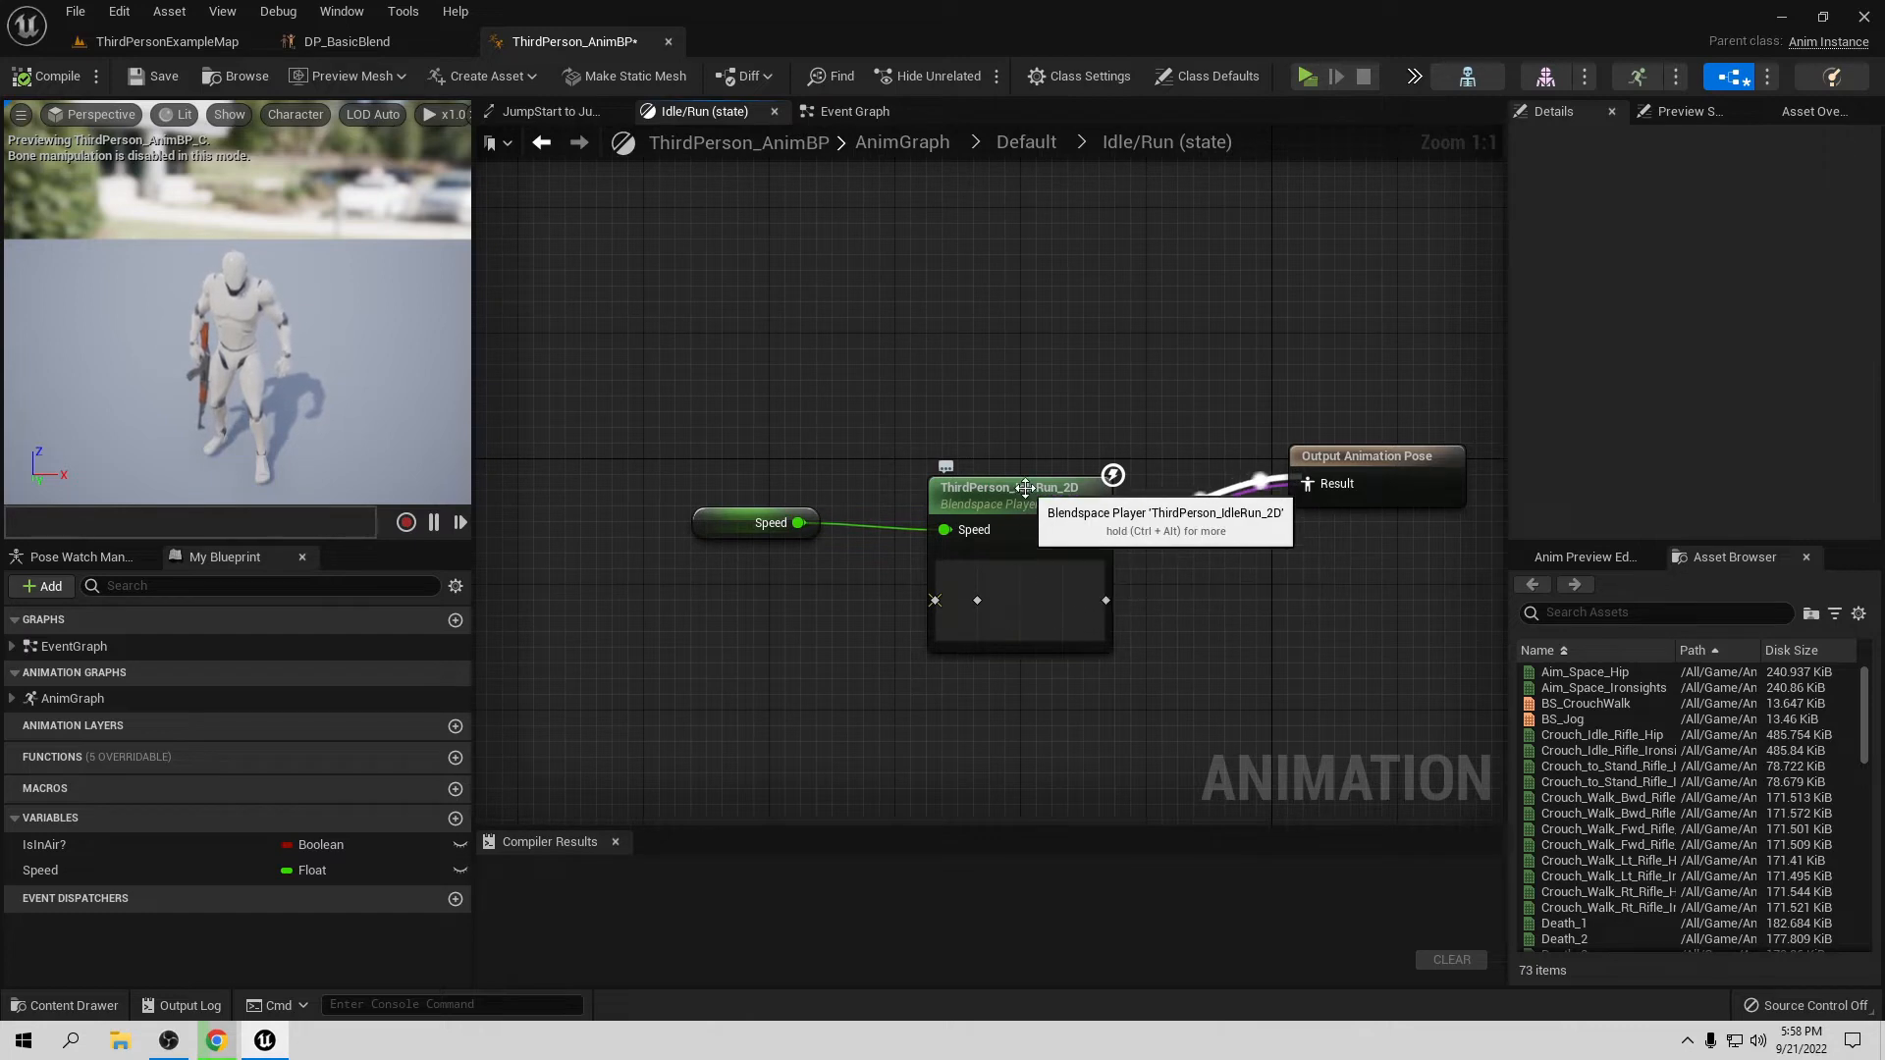
right_drag(1024, 490, 926, 479)
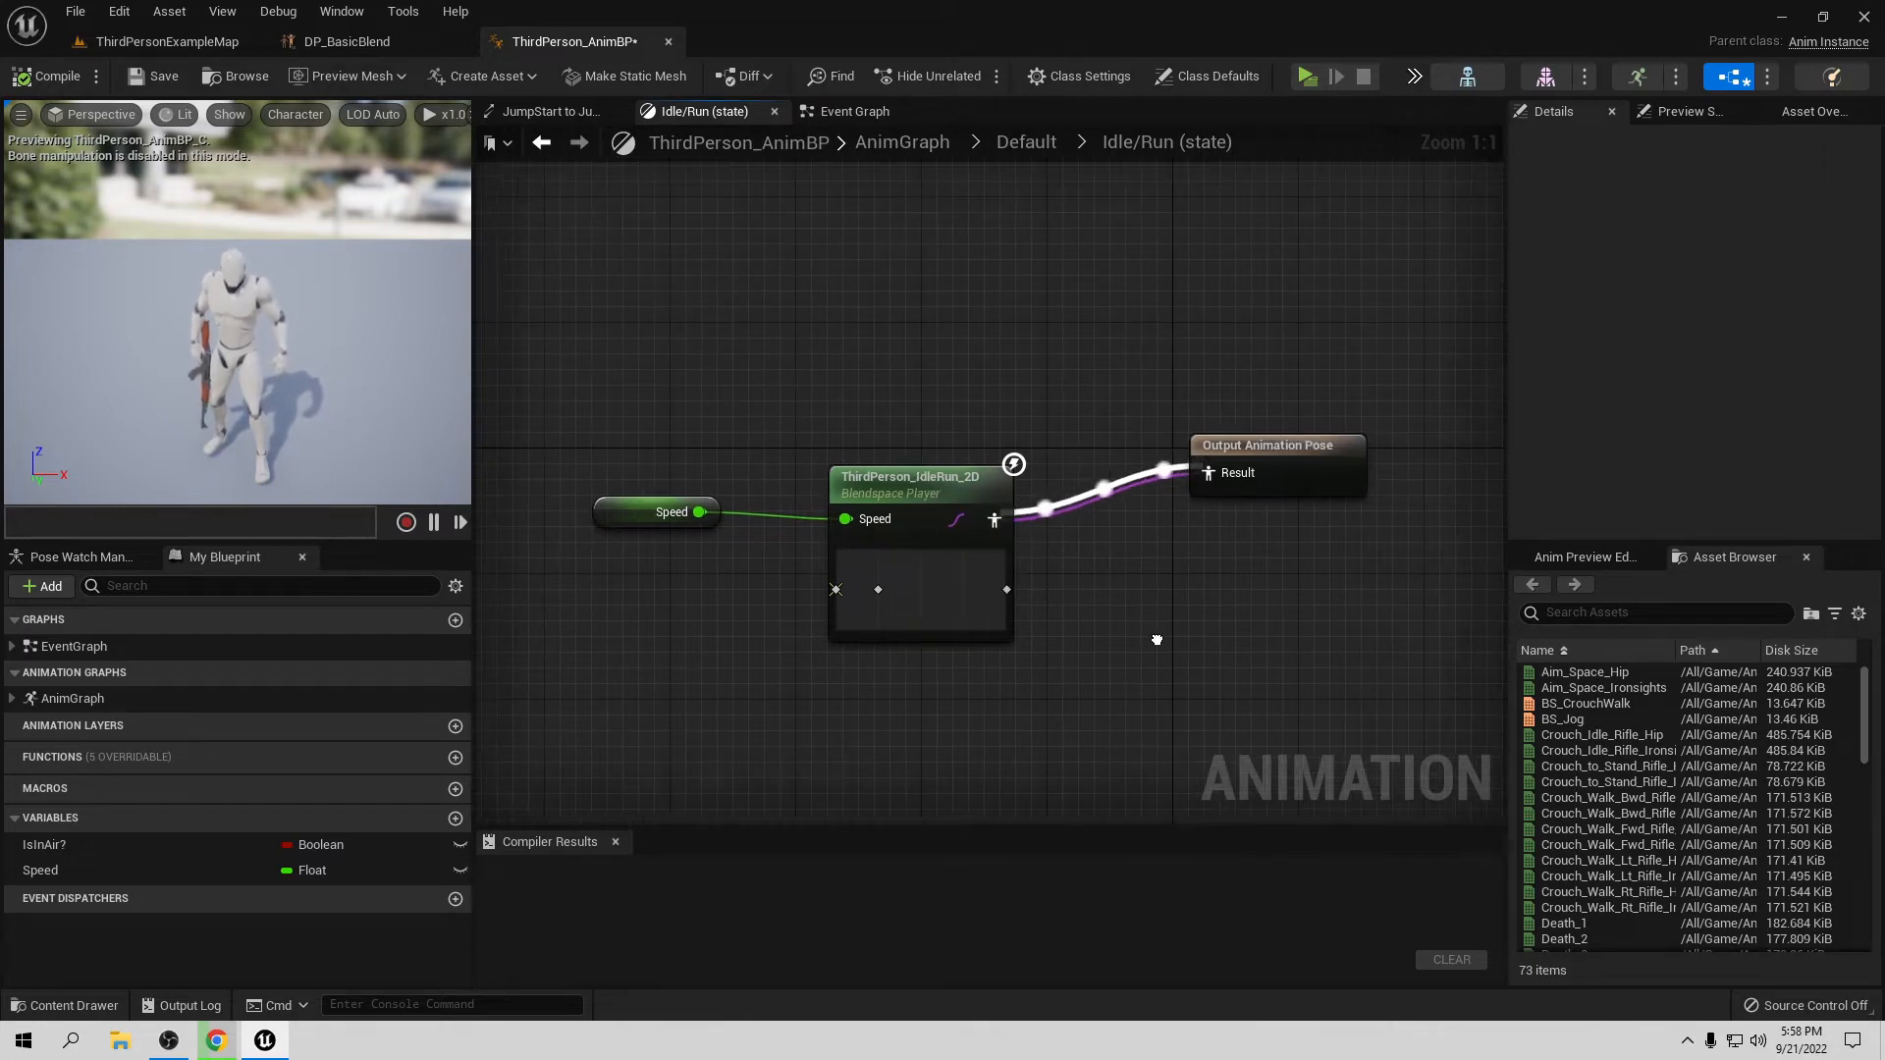
scroll(1679, 813, down, 2)
scroll(1678, 812, down, 10)
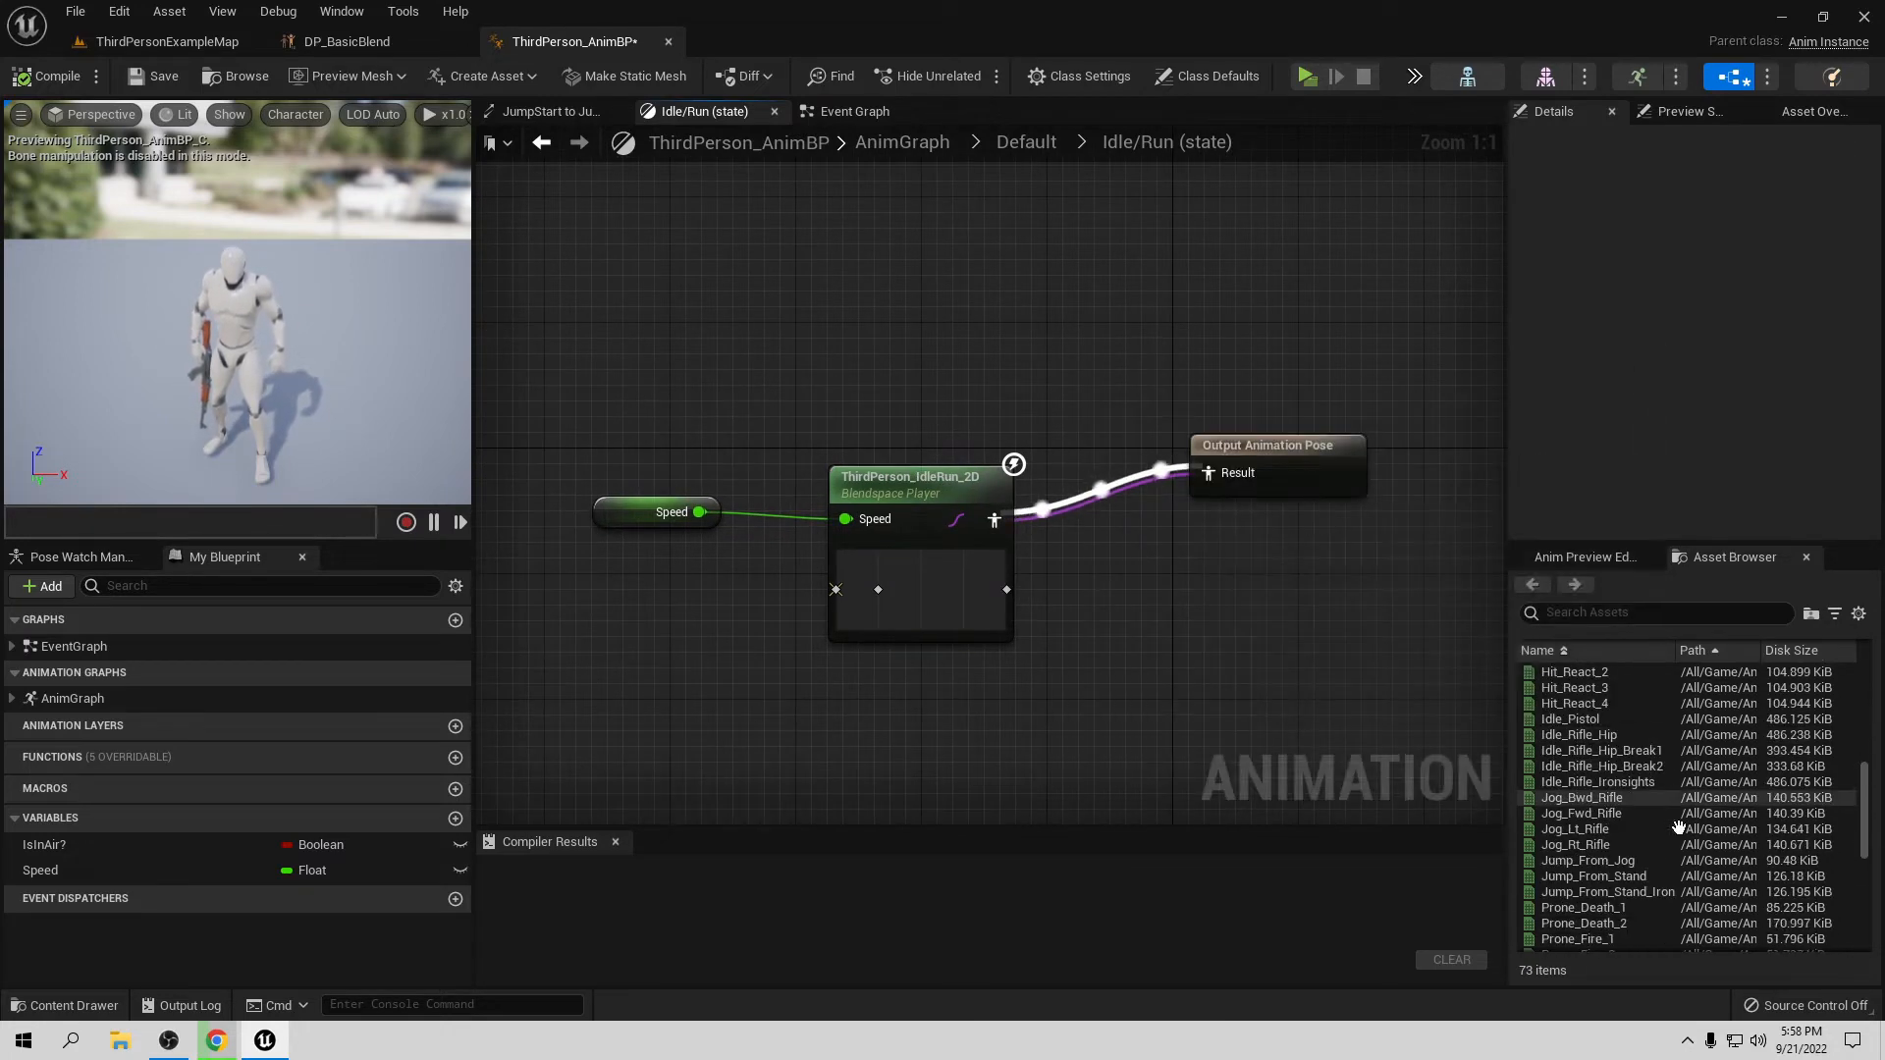
scroll(1681, 928, down, 6)
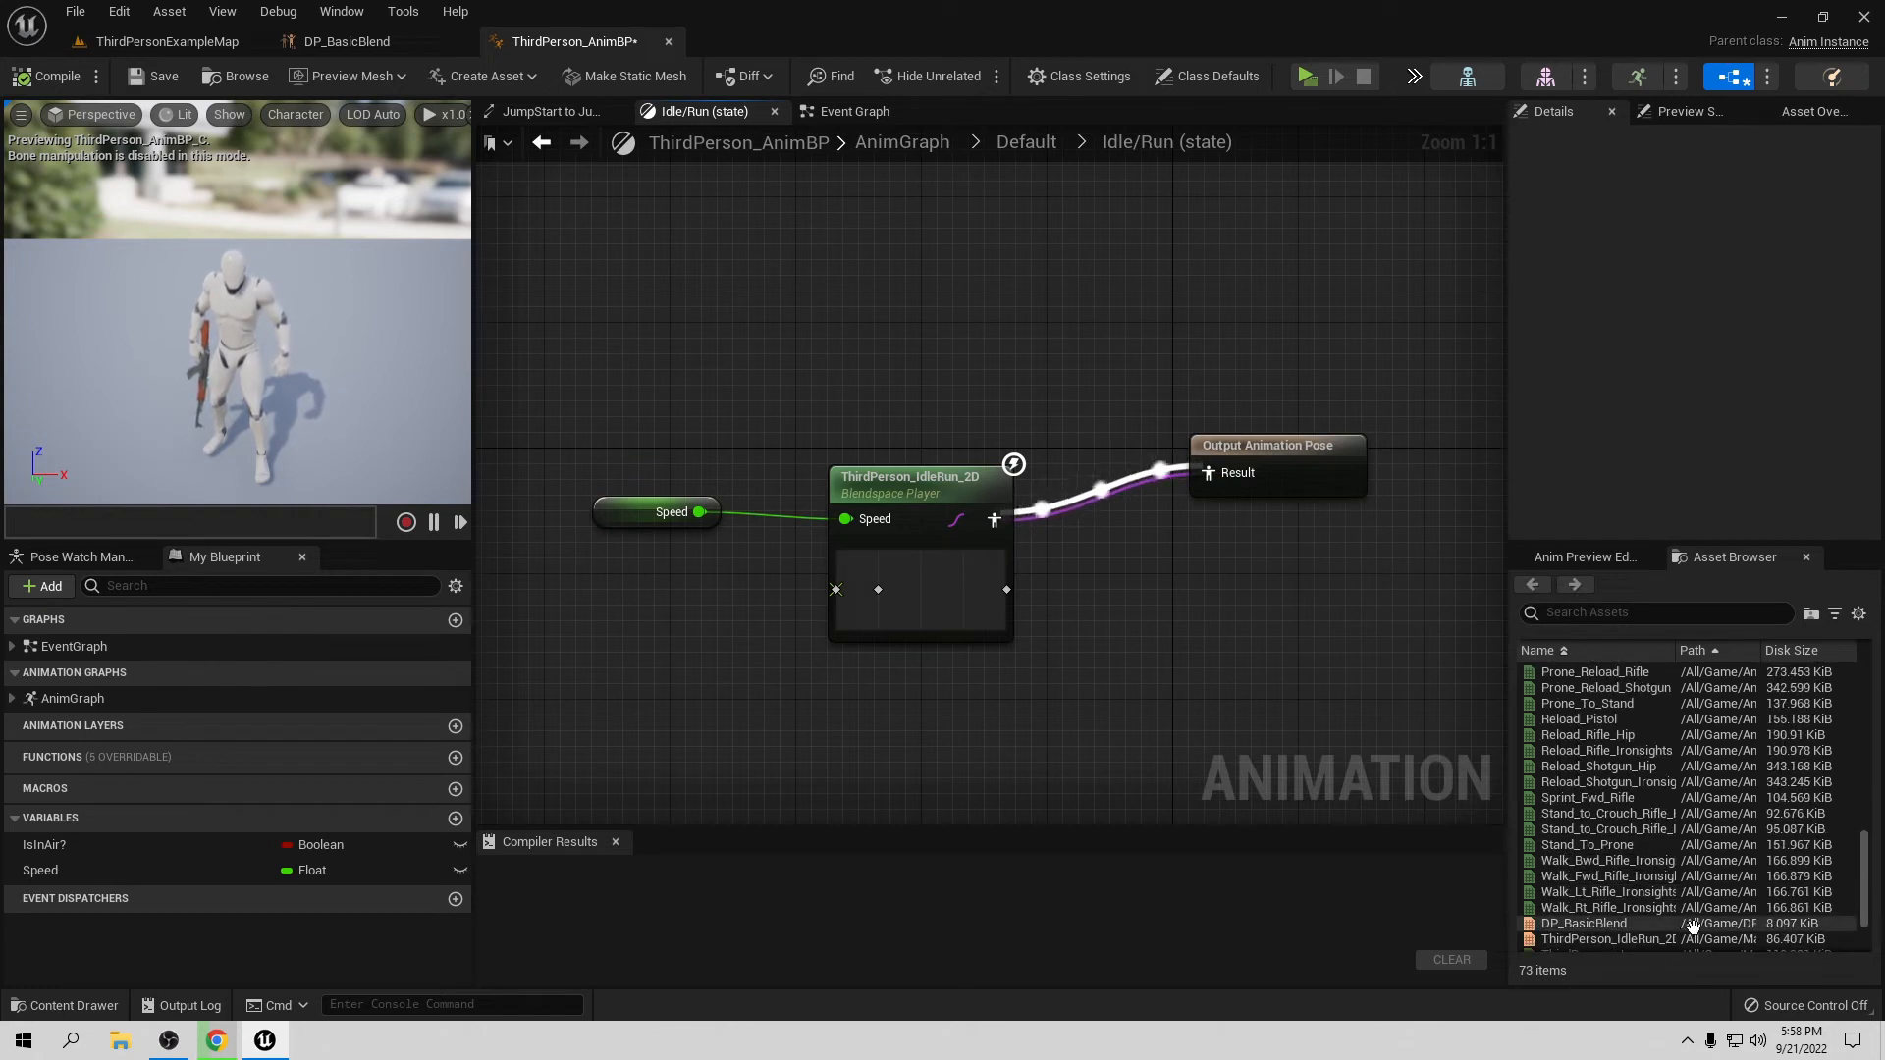
drag(1592, 823, 966, 652)
click(912, 483)
key(Delete)
Step: Line up the DP_BasicBlend node, wire it between Speed and the Output Animation Pose result, and compile the animation blueprint
drag(941, 481, 976, 481)
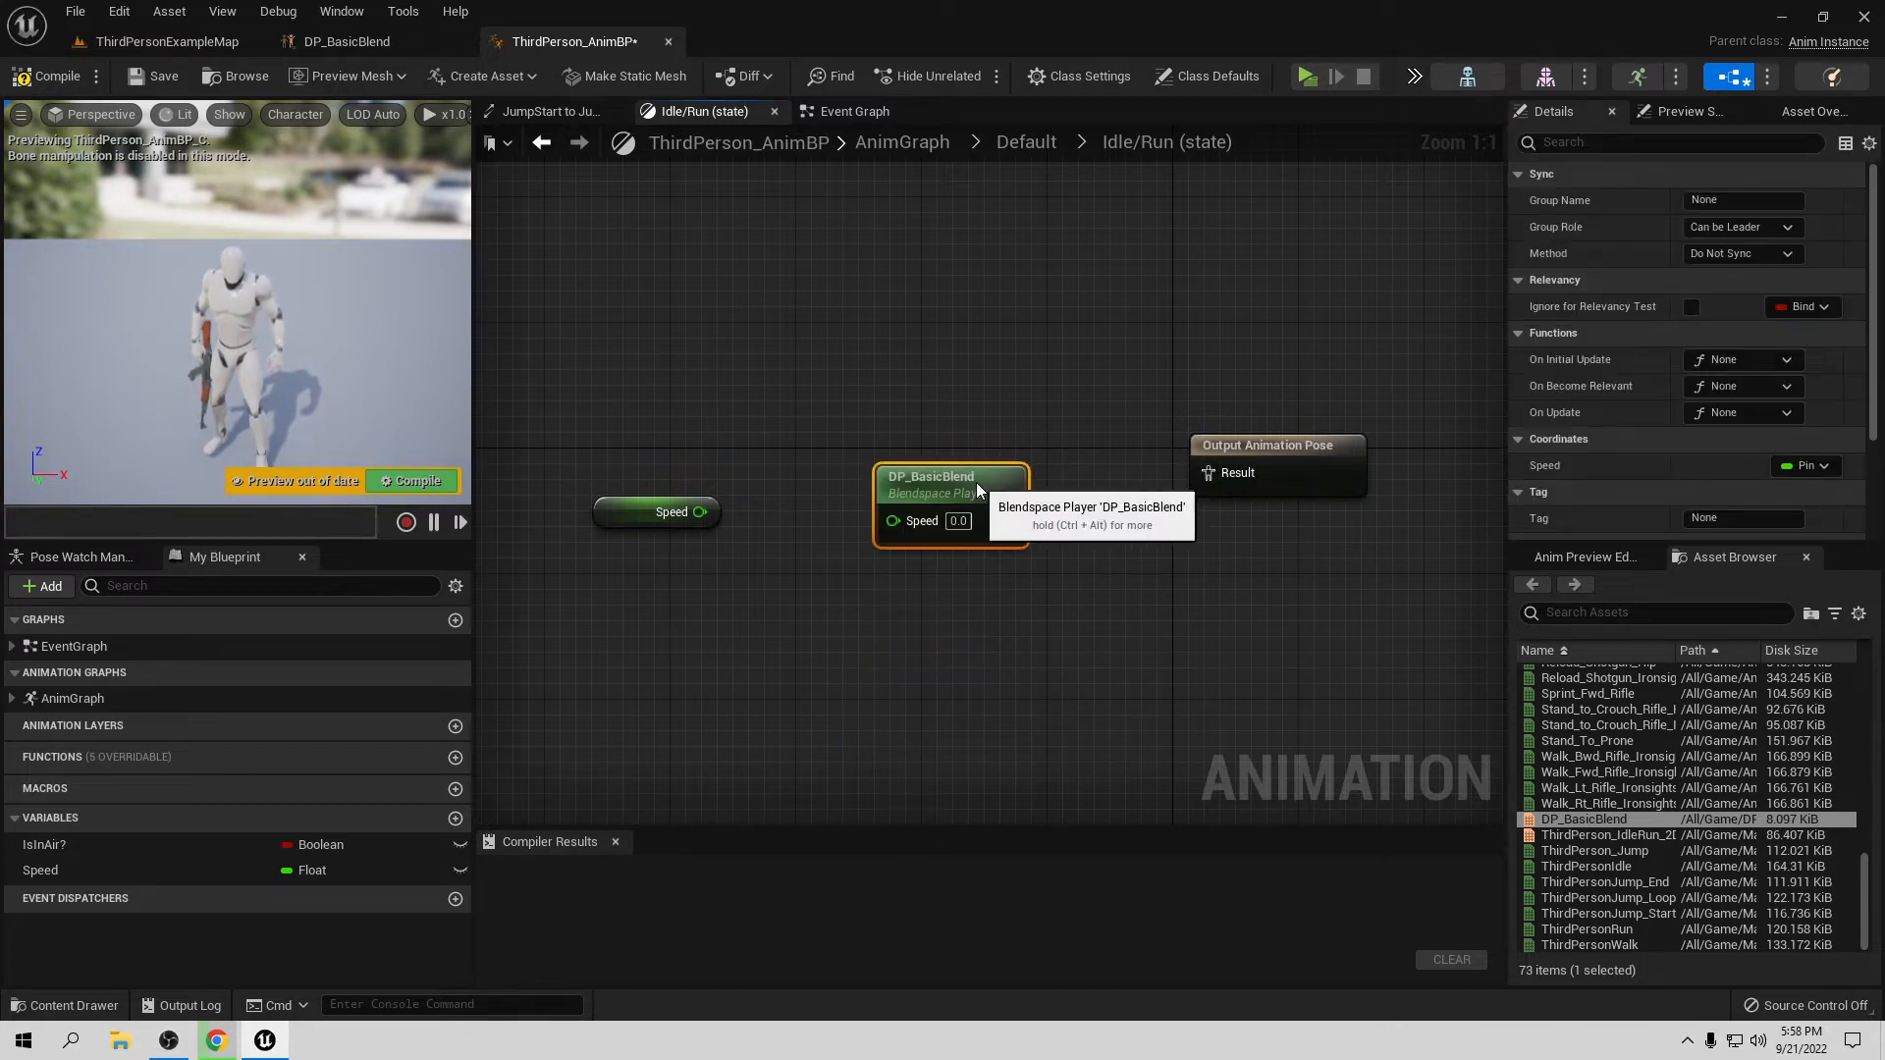
drag(699, 511, 1210, 474)
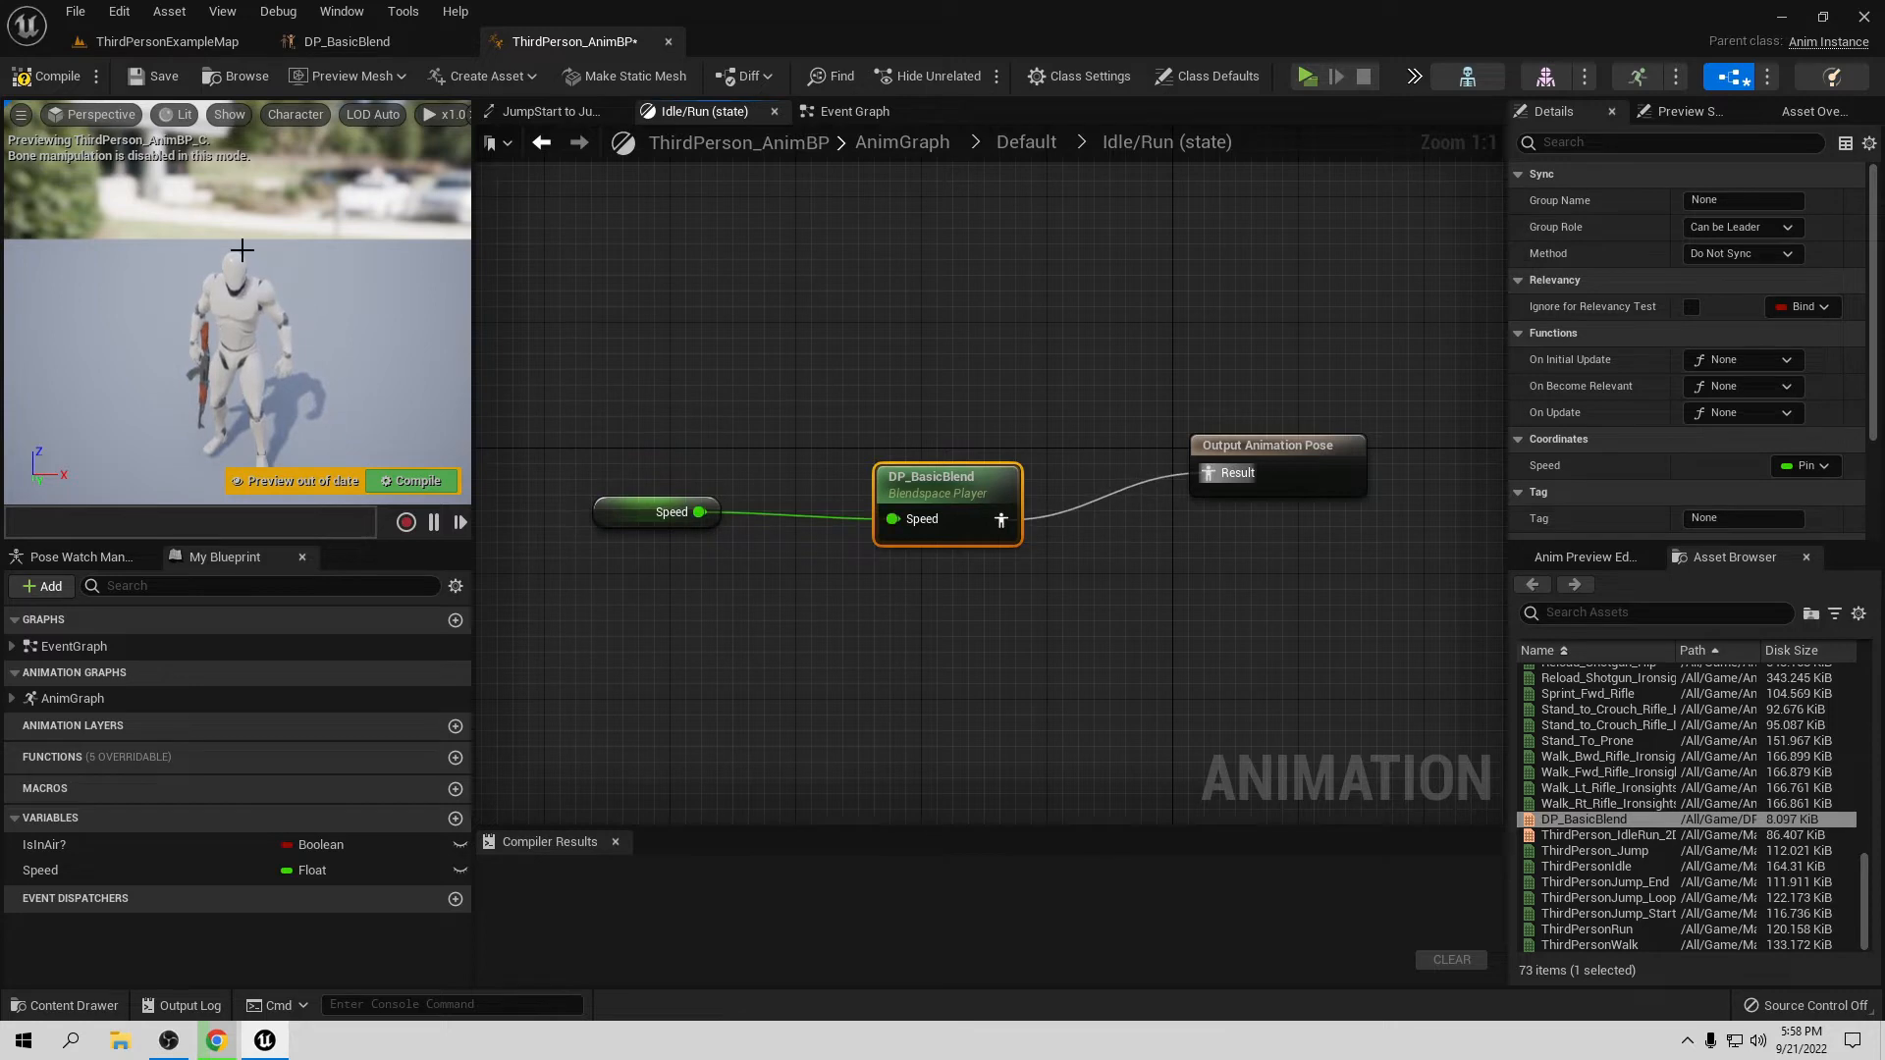
click(53, 80)
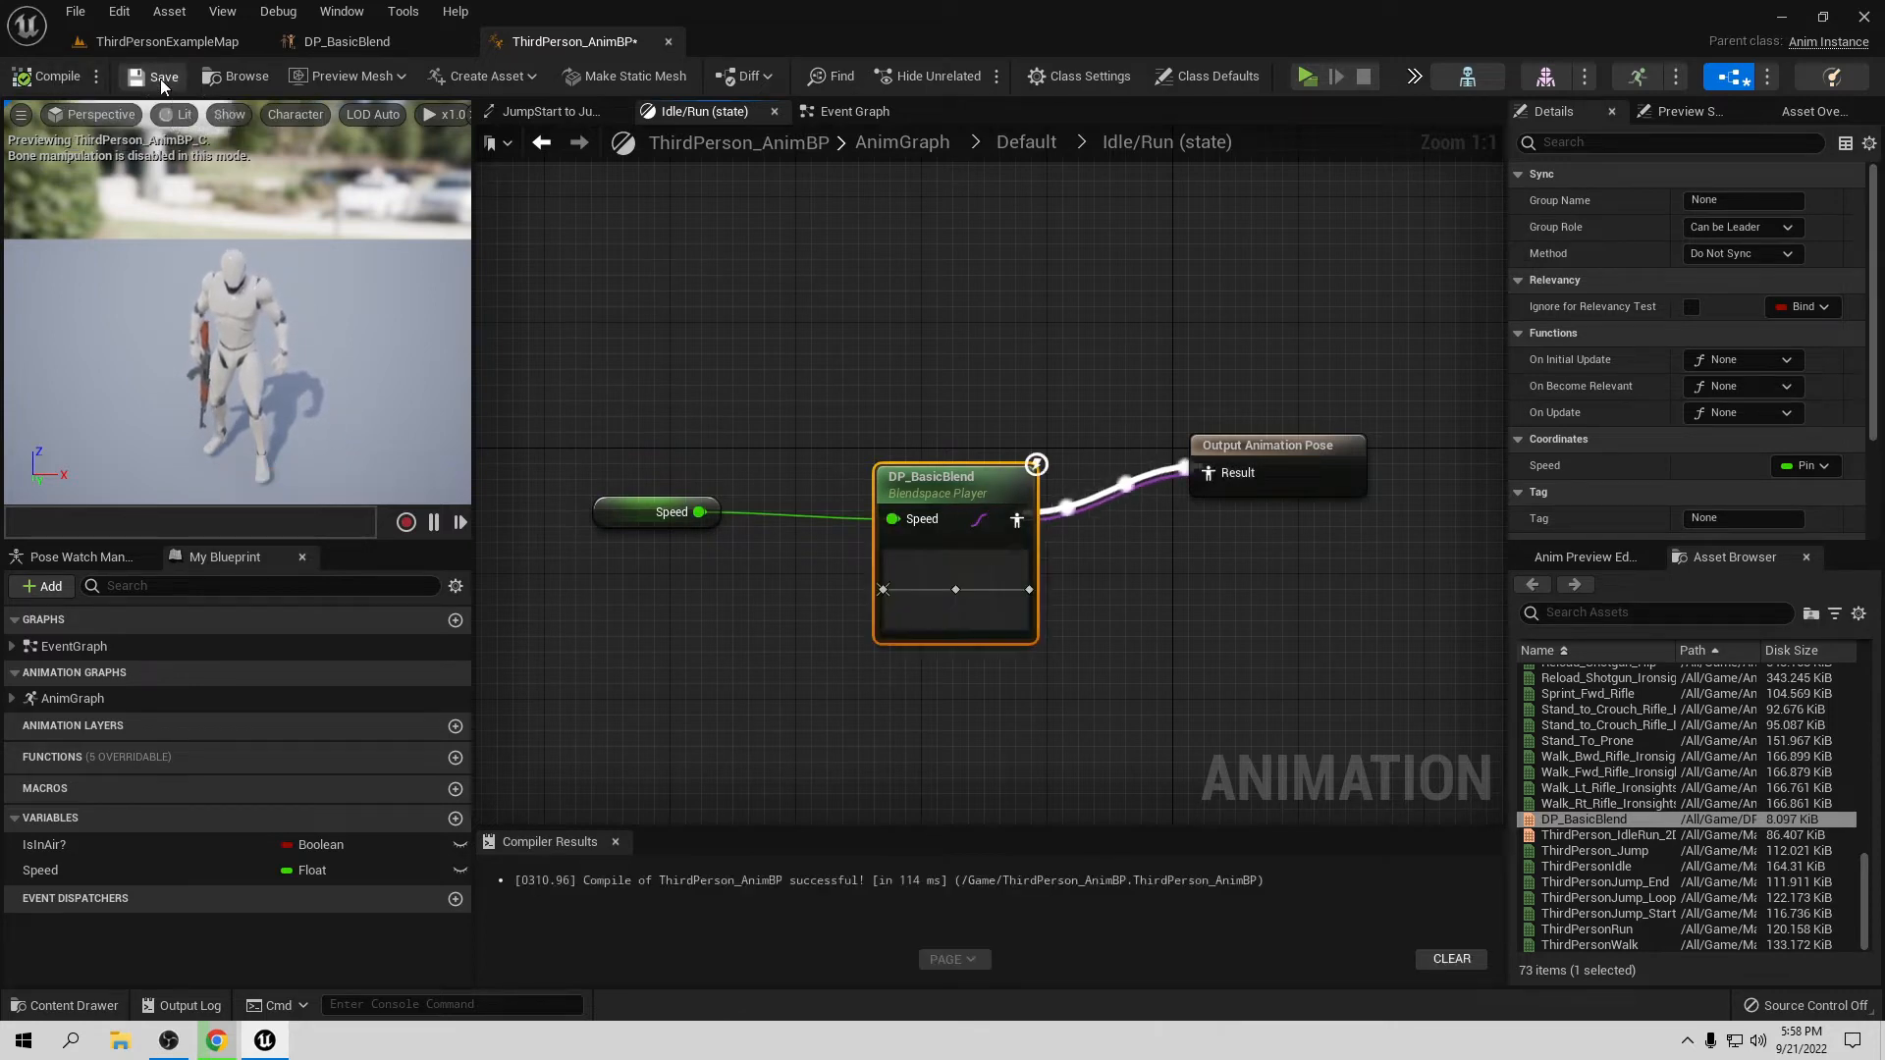
Step: Play the level and move the character around the arena to test the movement blend, ending at the rifle pickup
click(1306, 78)
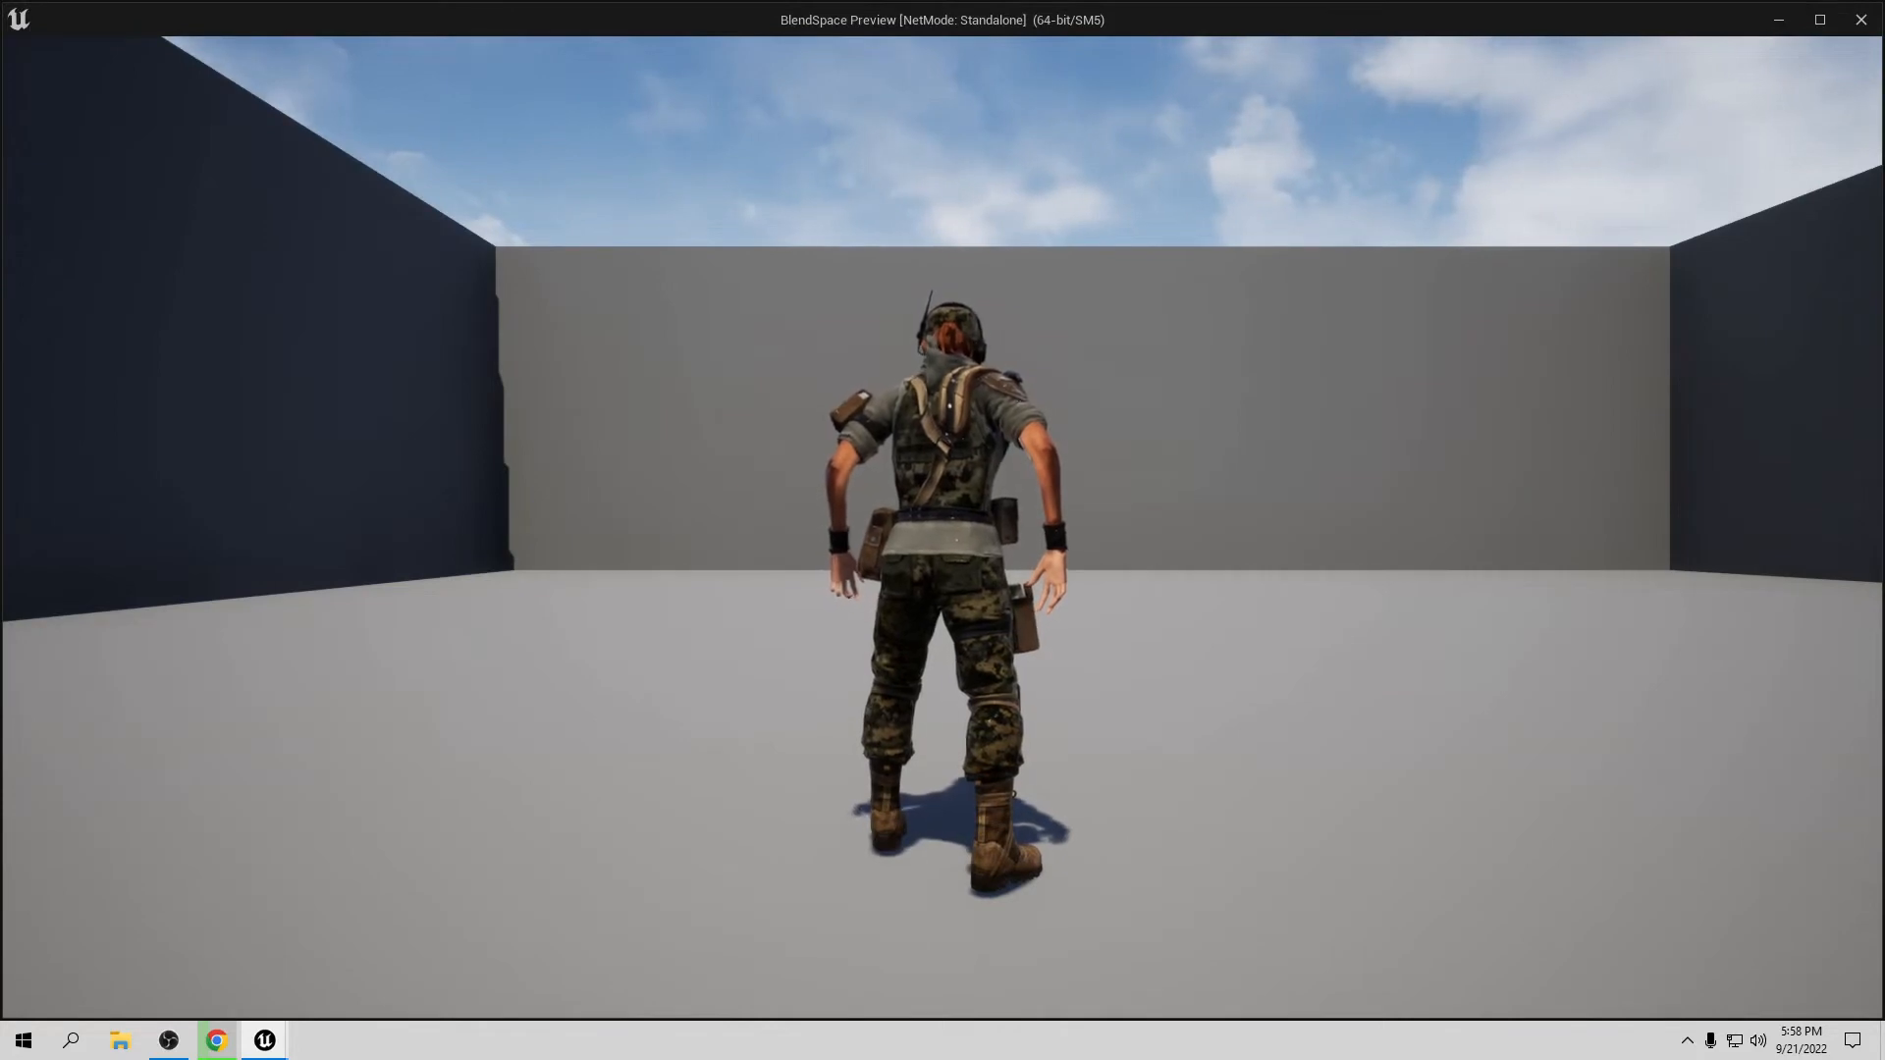
key(w)
key(d)
key(a)
key(w)
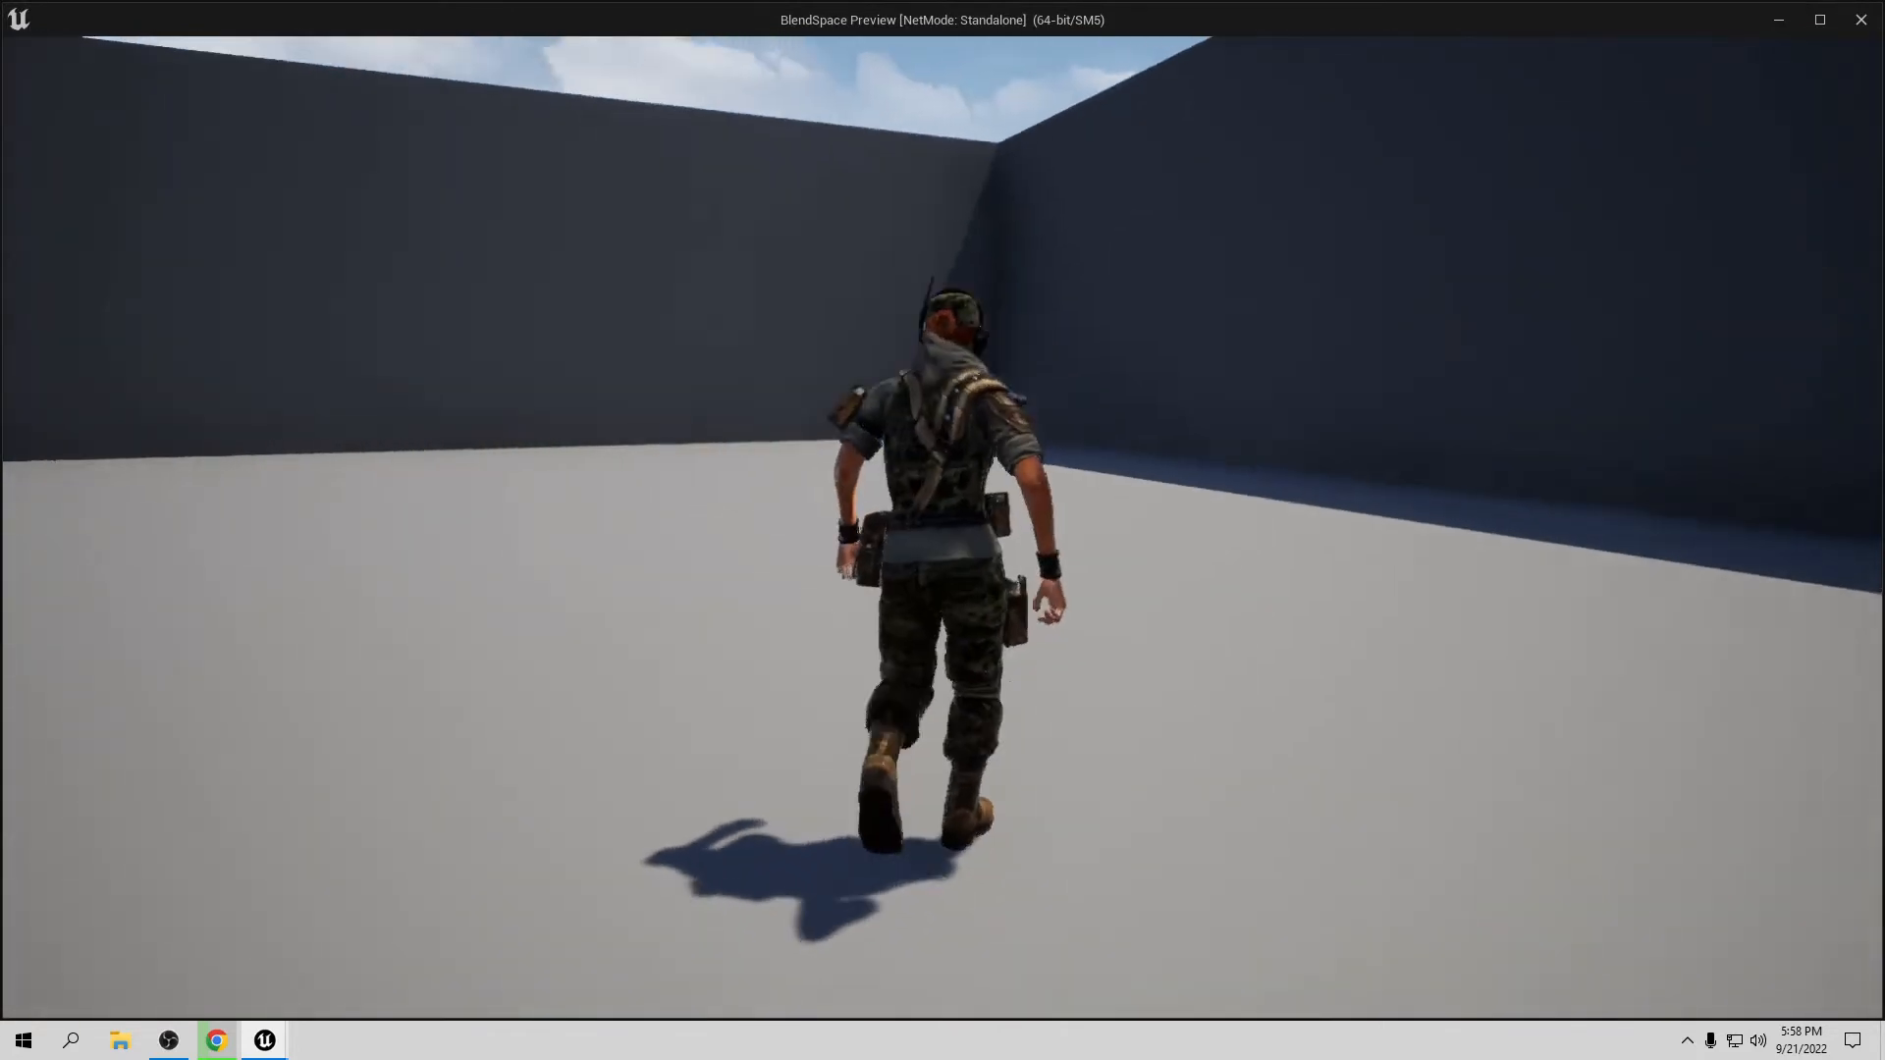
key(w)
key(d)
key(w)
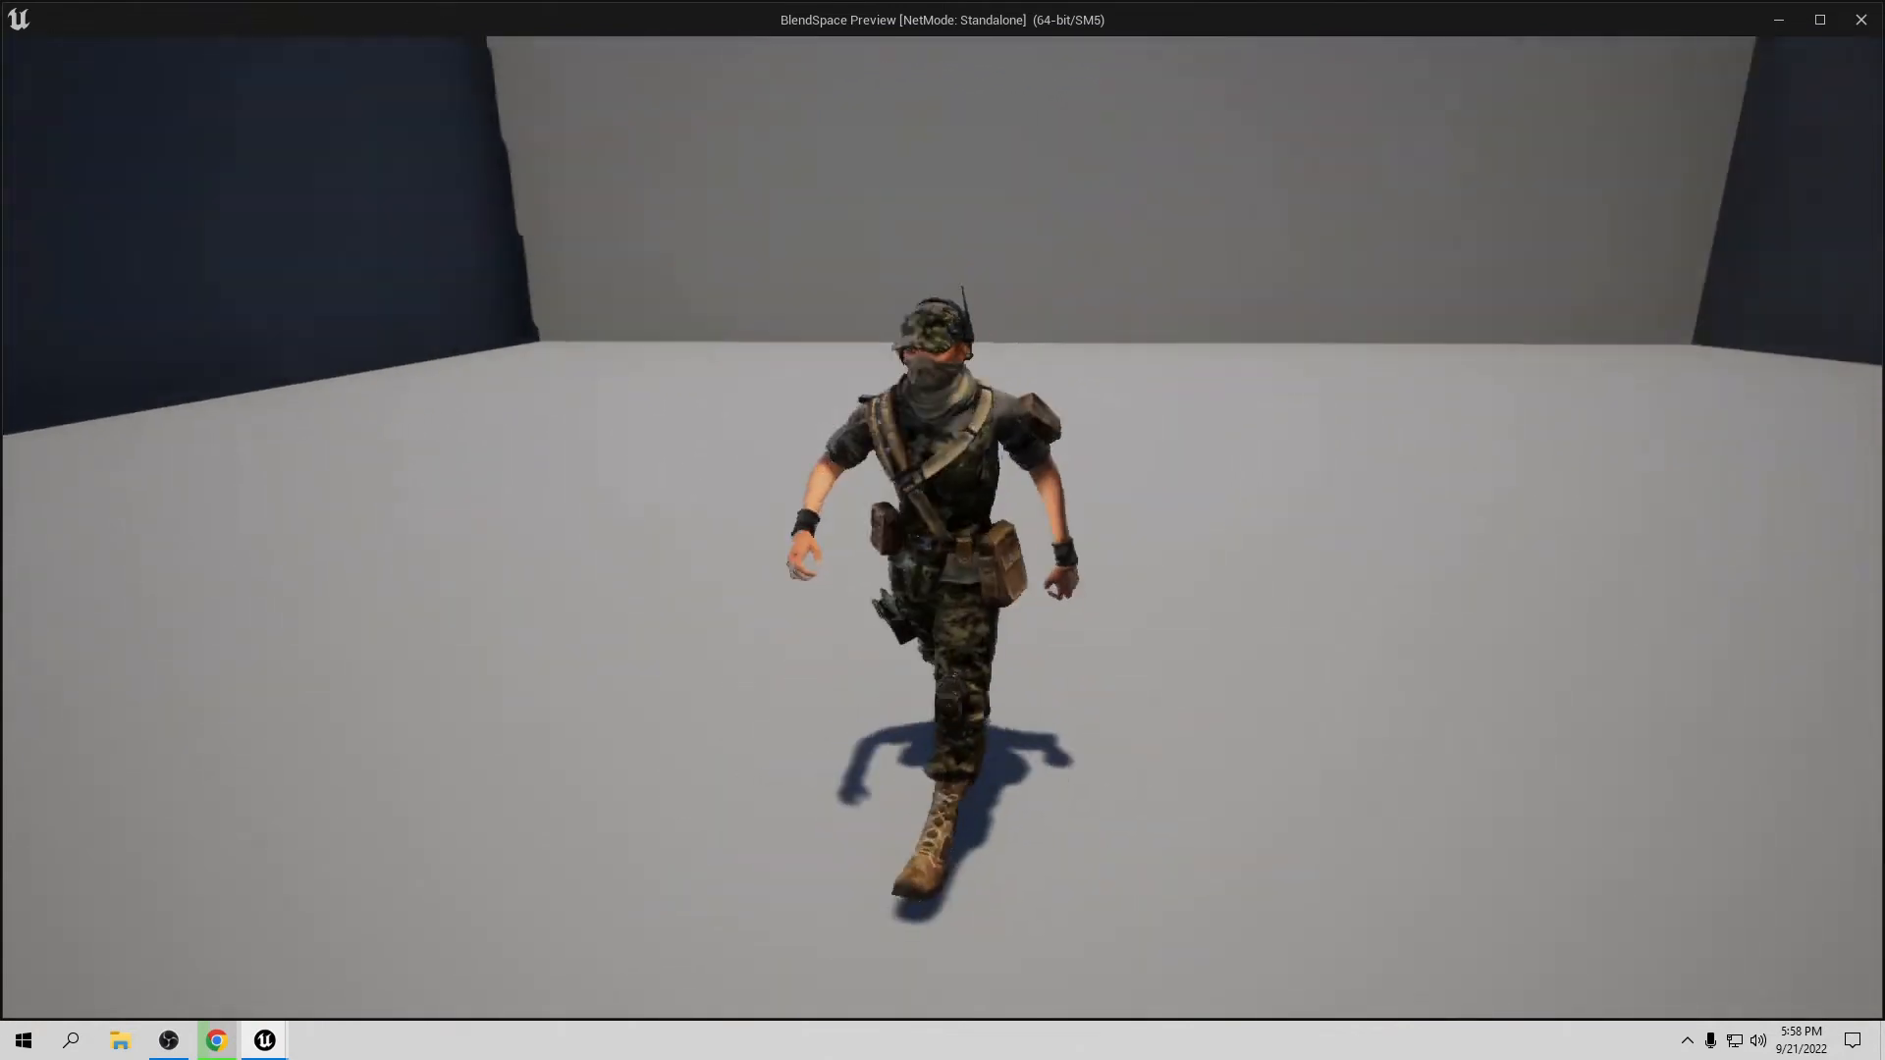
key(a)
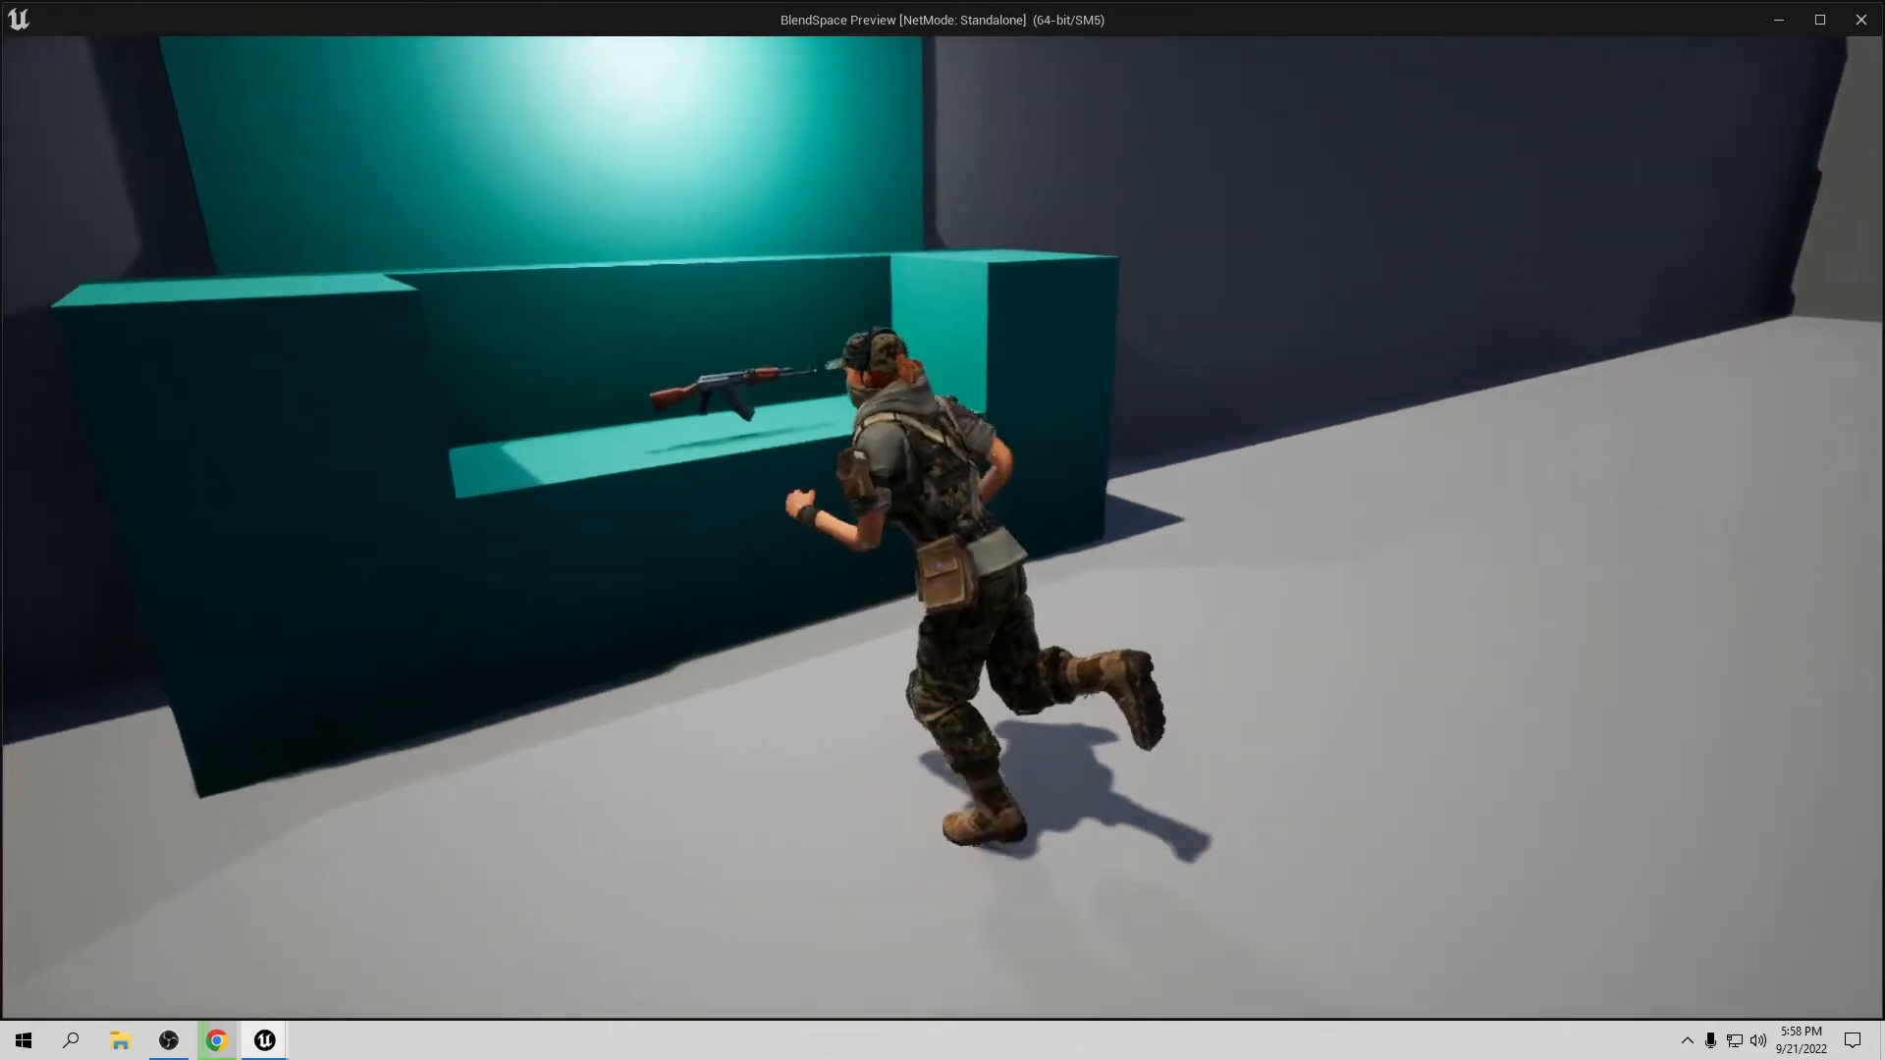
key(w)
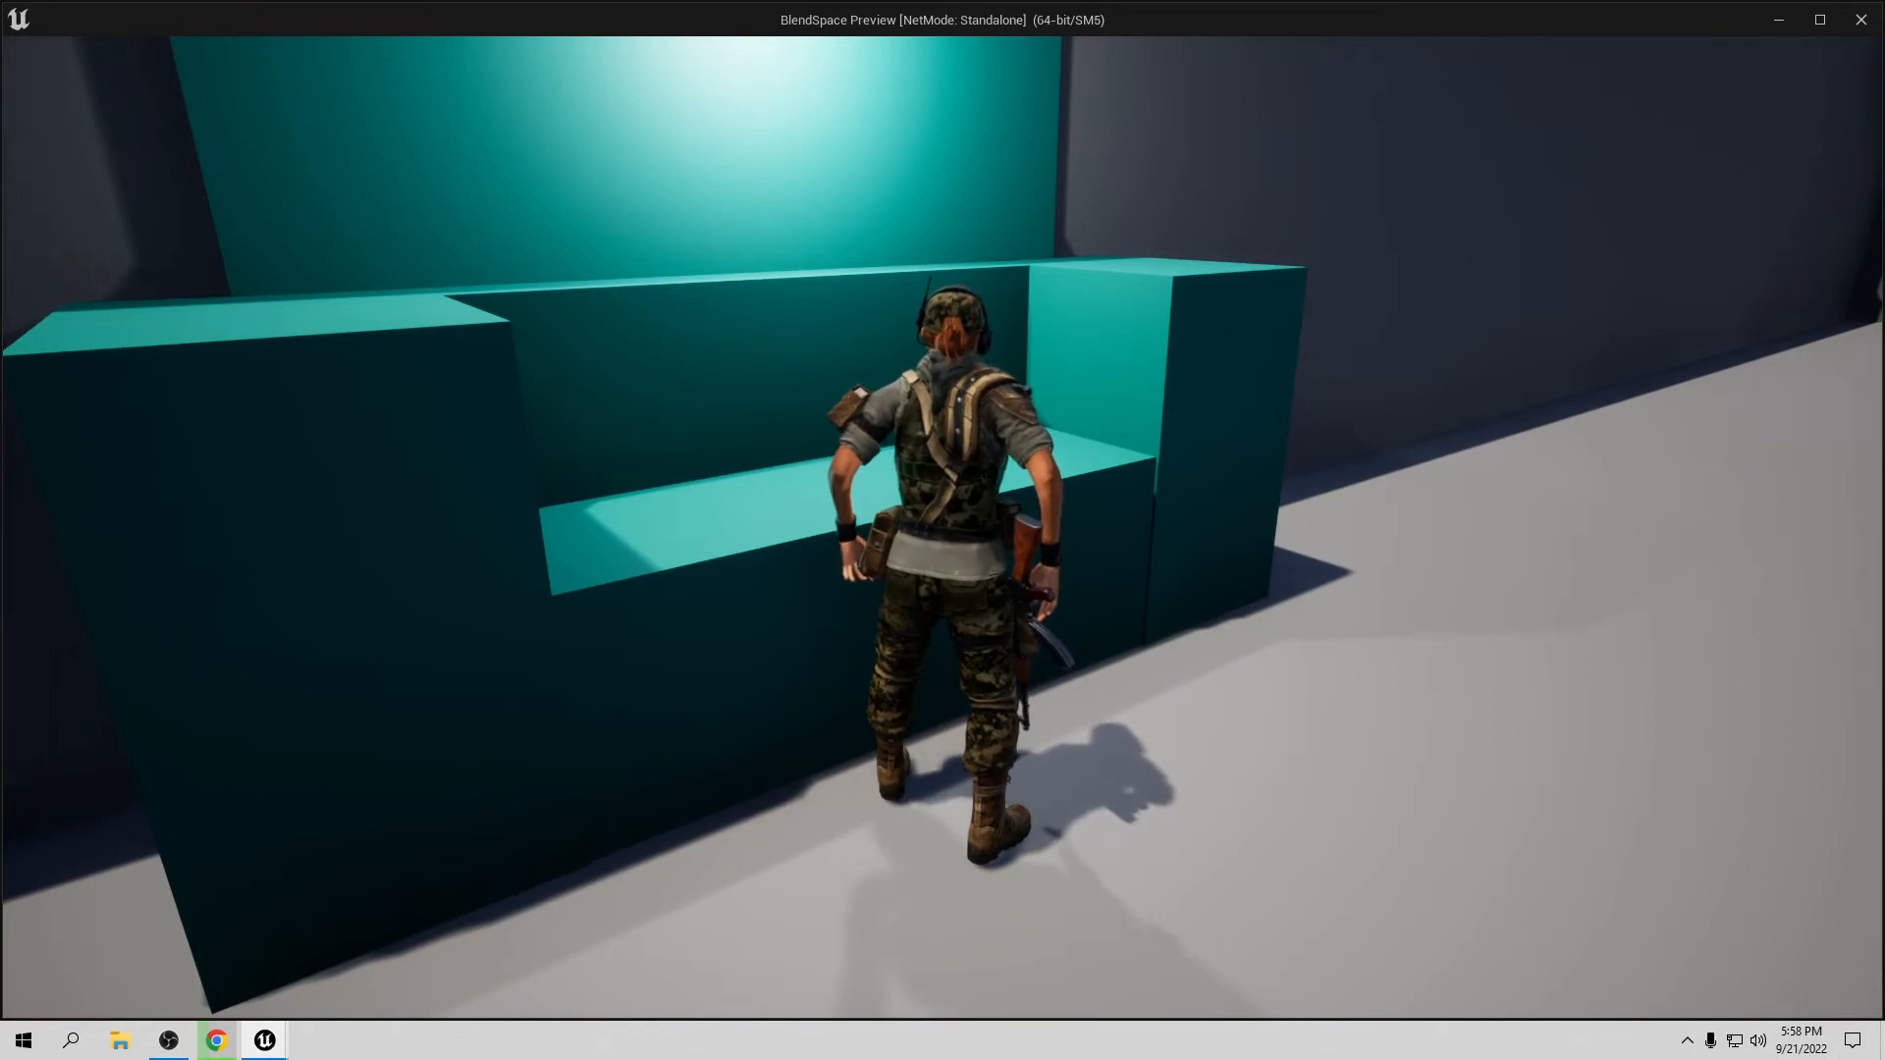
Step: Move the character away from the rifle pickup to check the movement blend, and end the play session
key(w)
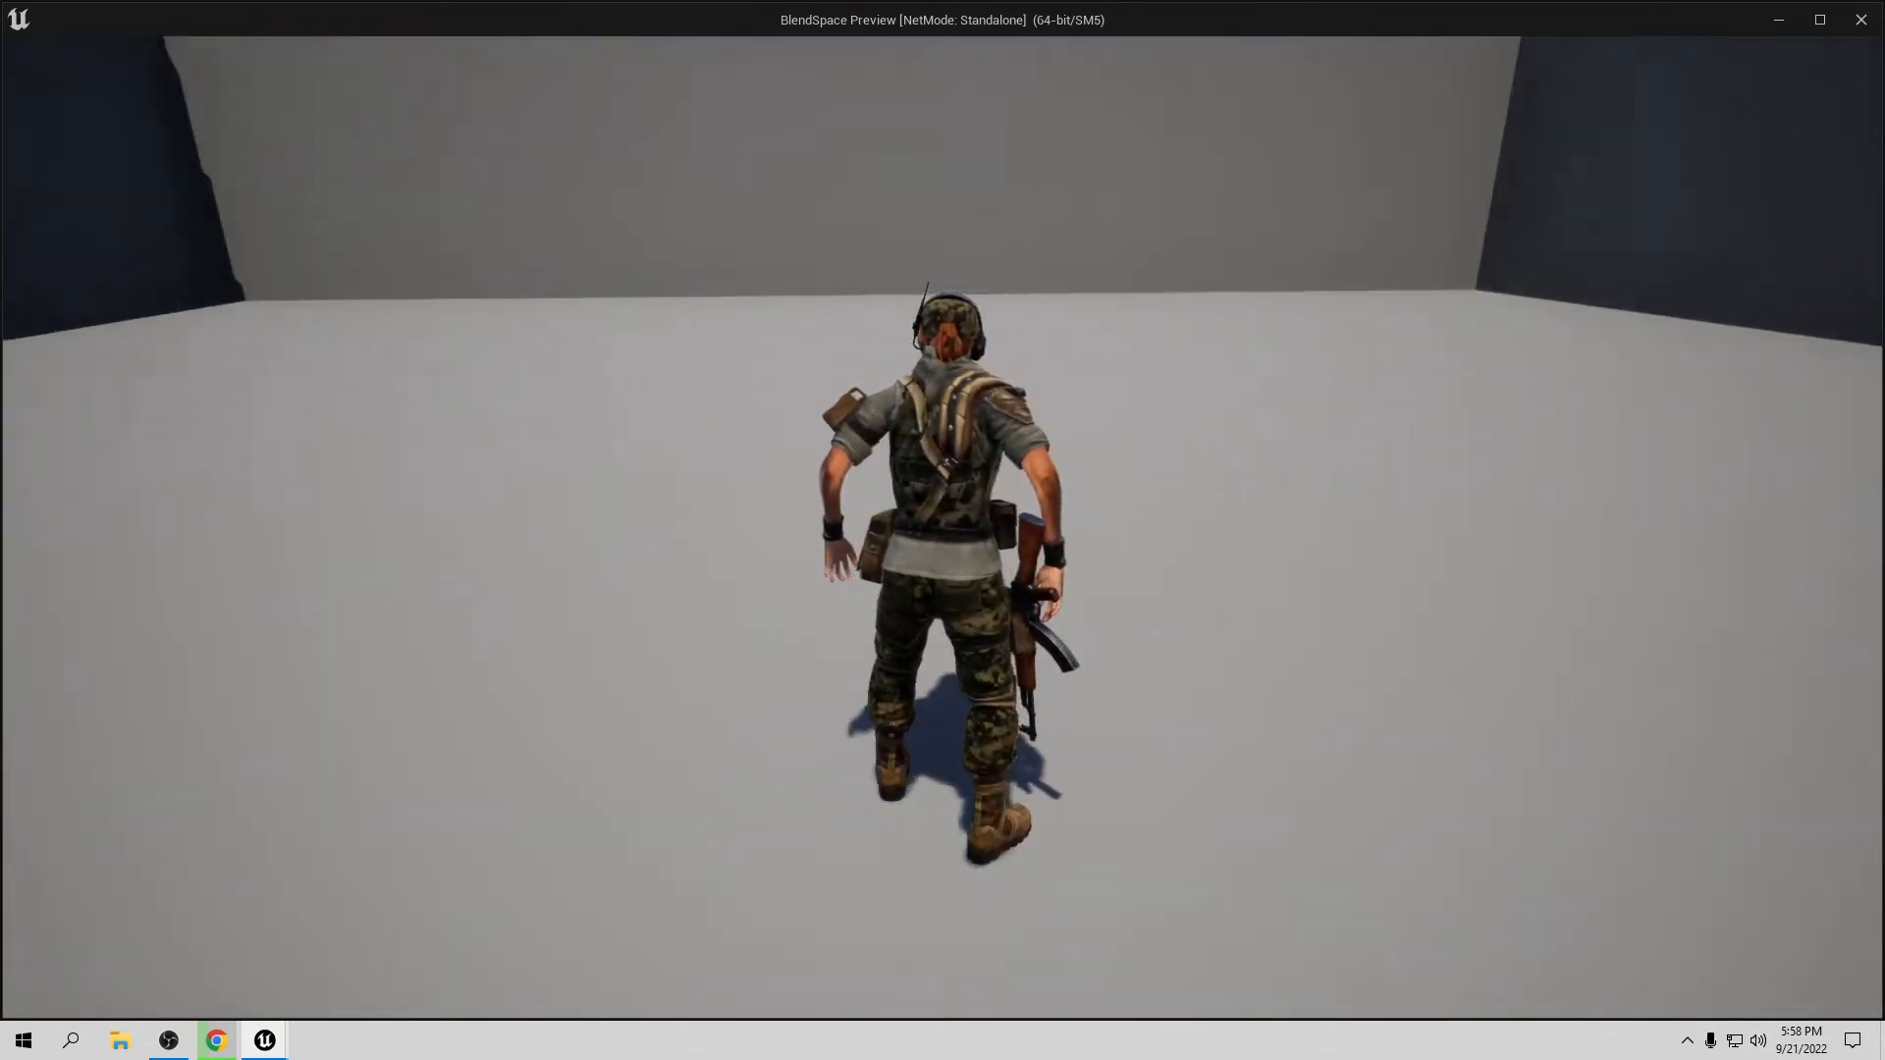
key(w)
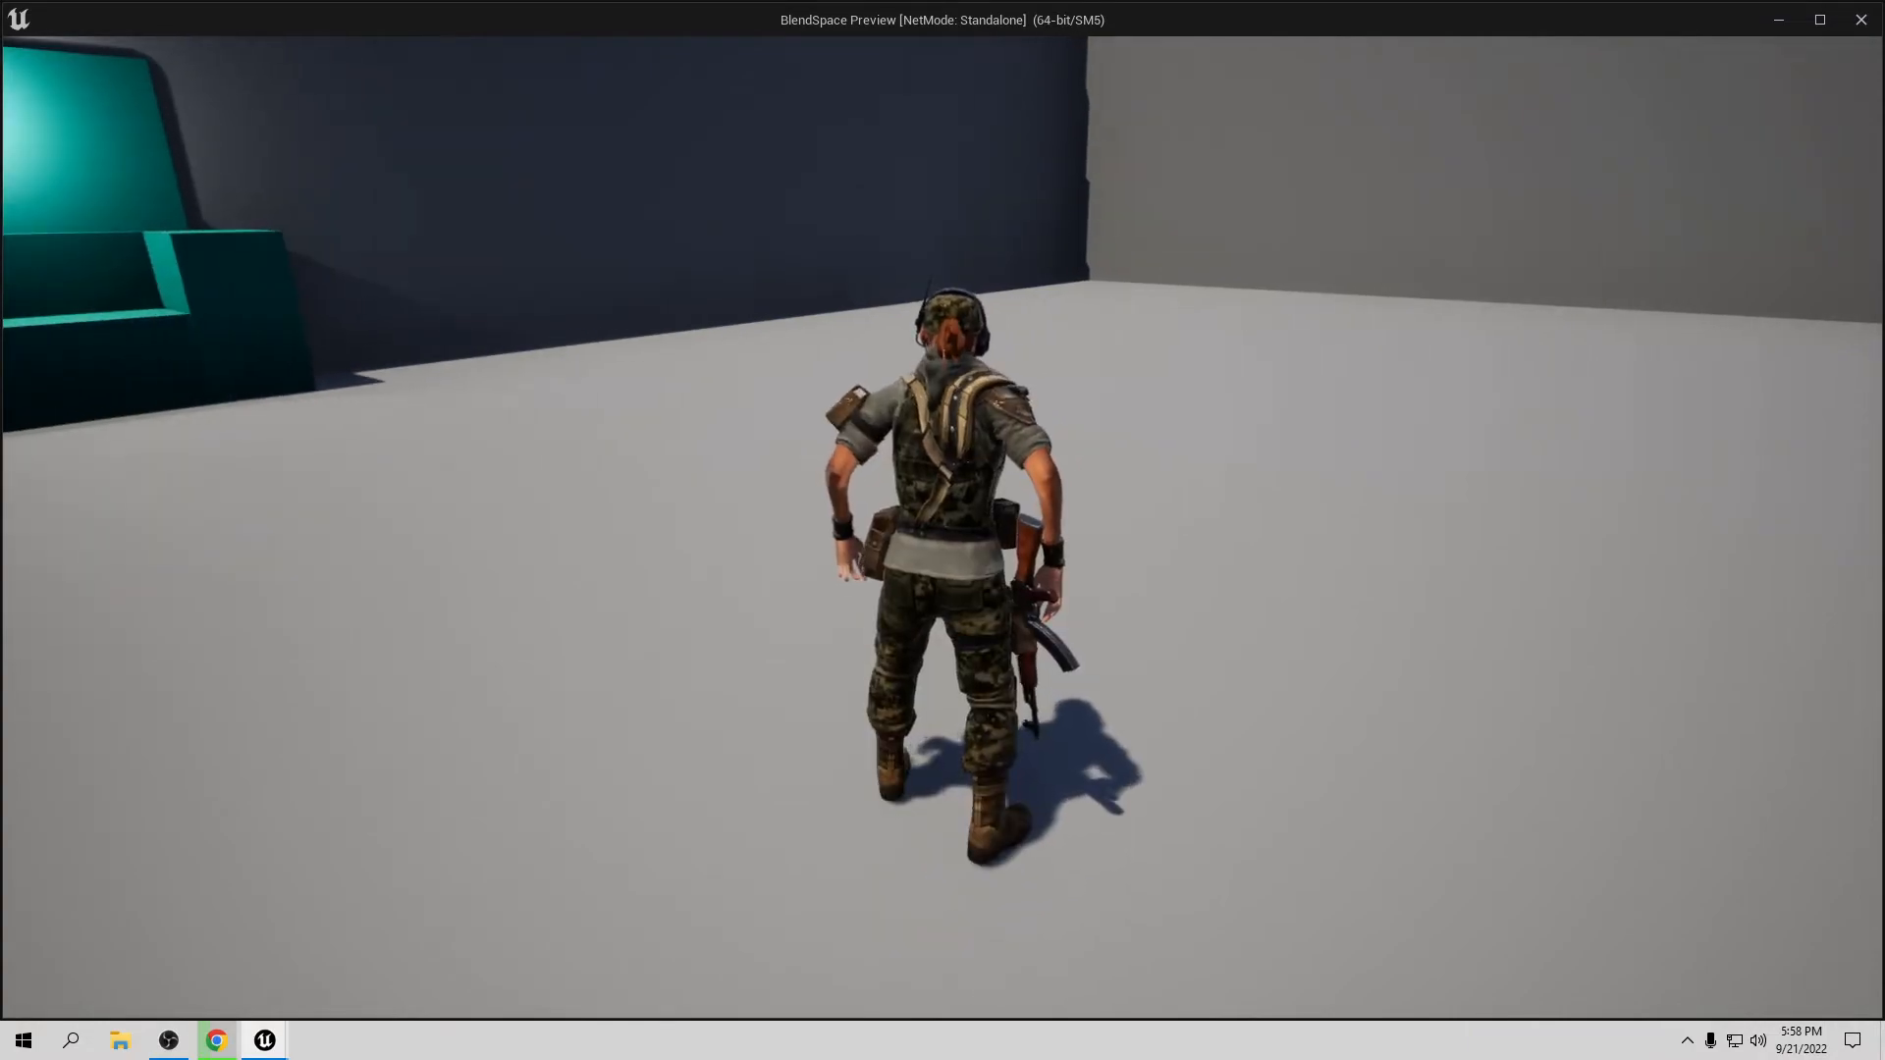
key(Escape)
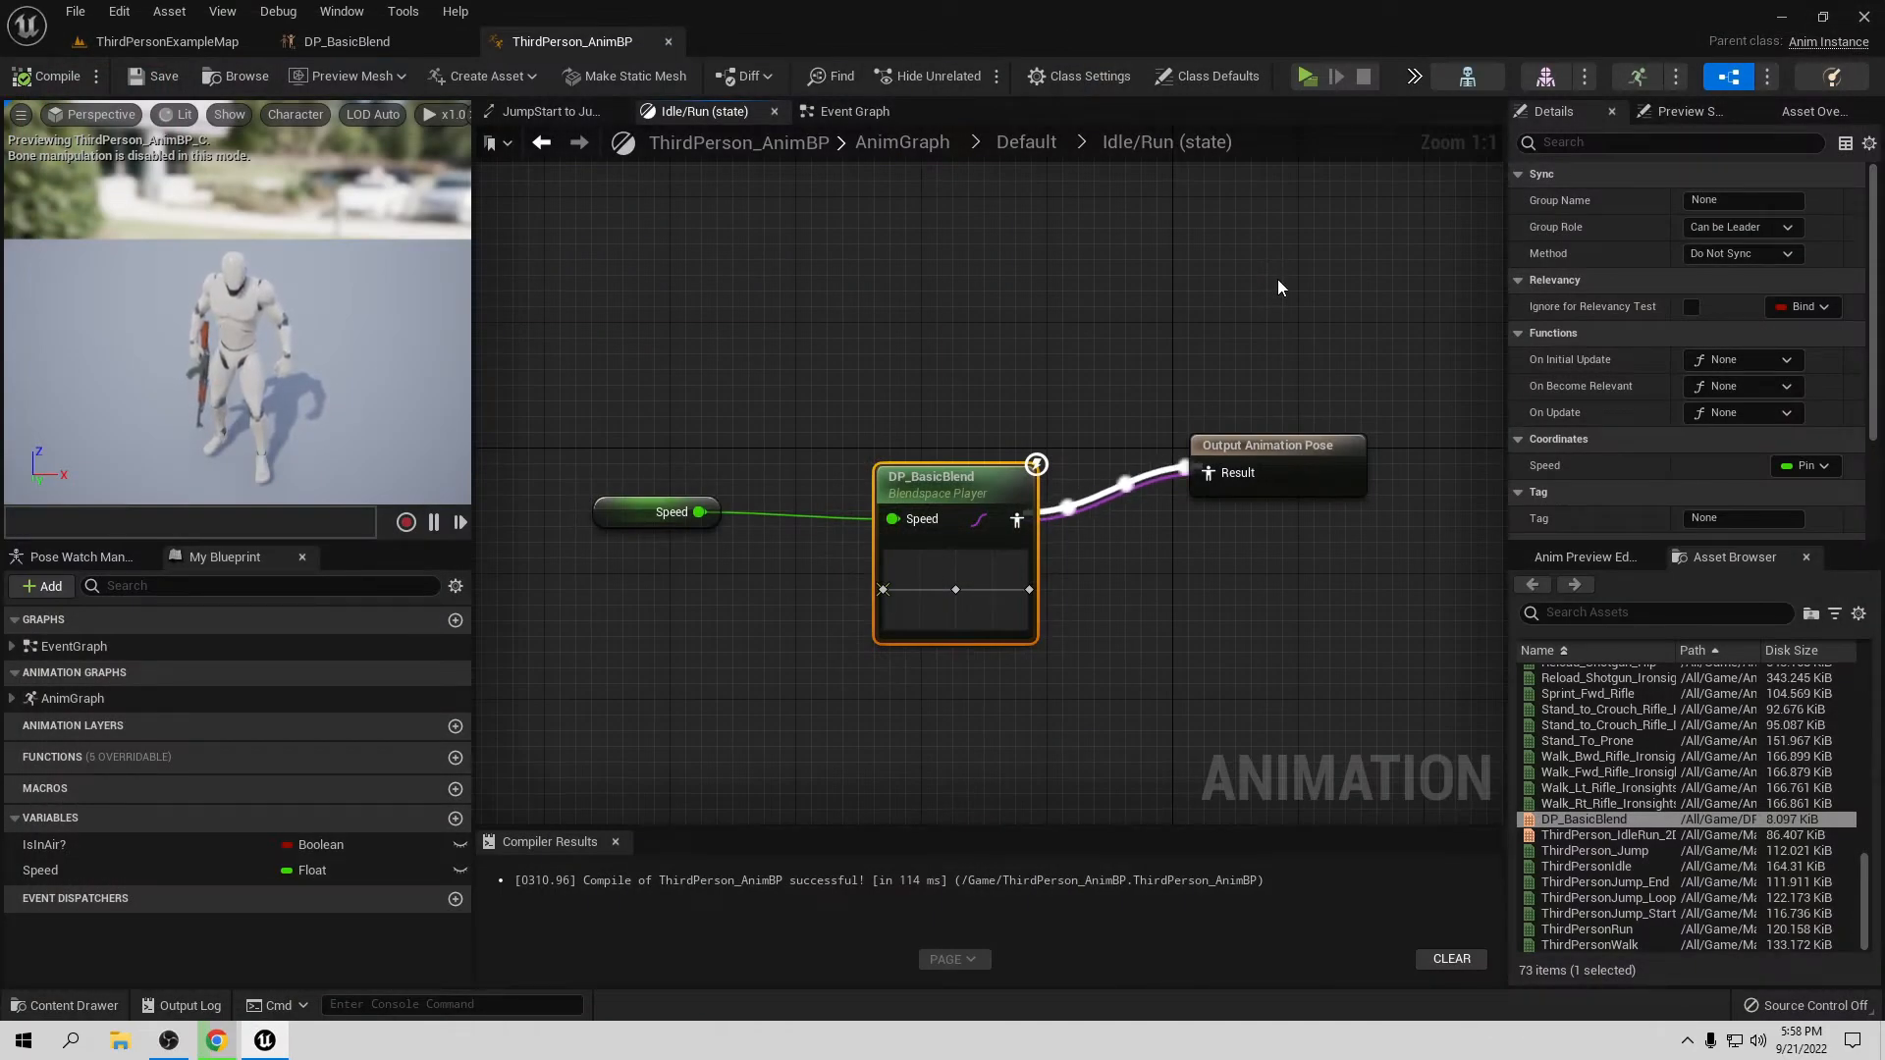
Step: In the Content folder, create a Blend Space for UE4_Mannequin_Skeleton and name it DP_FullBlend
click(166, 42)
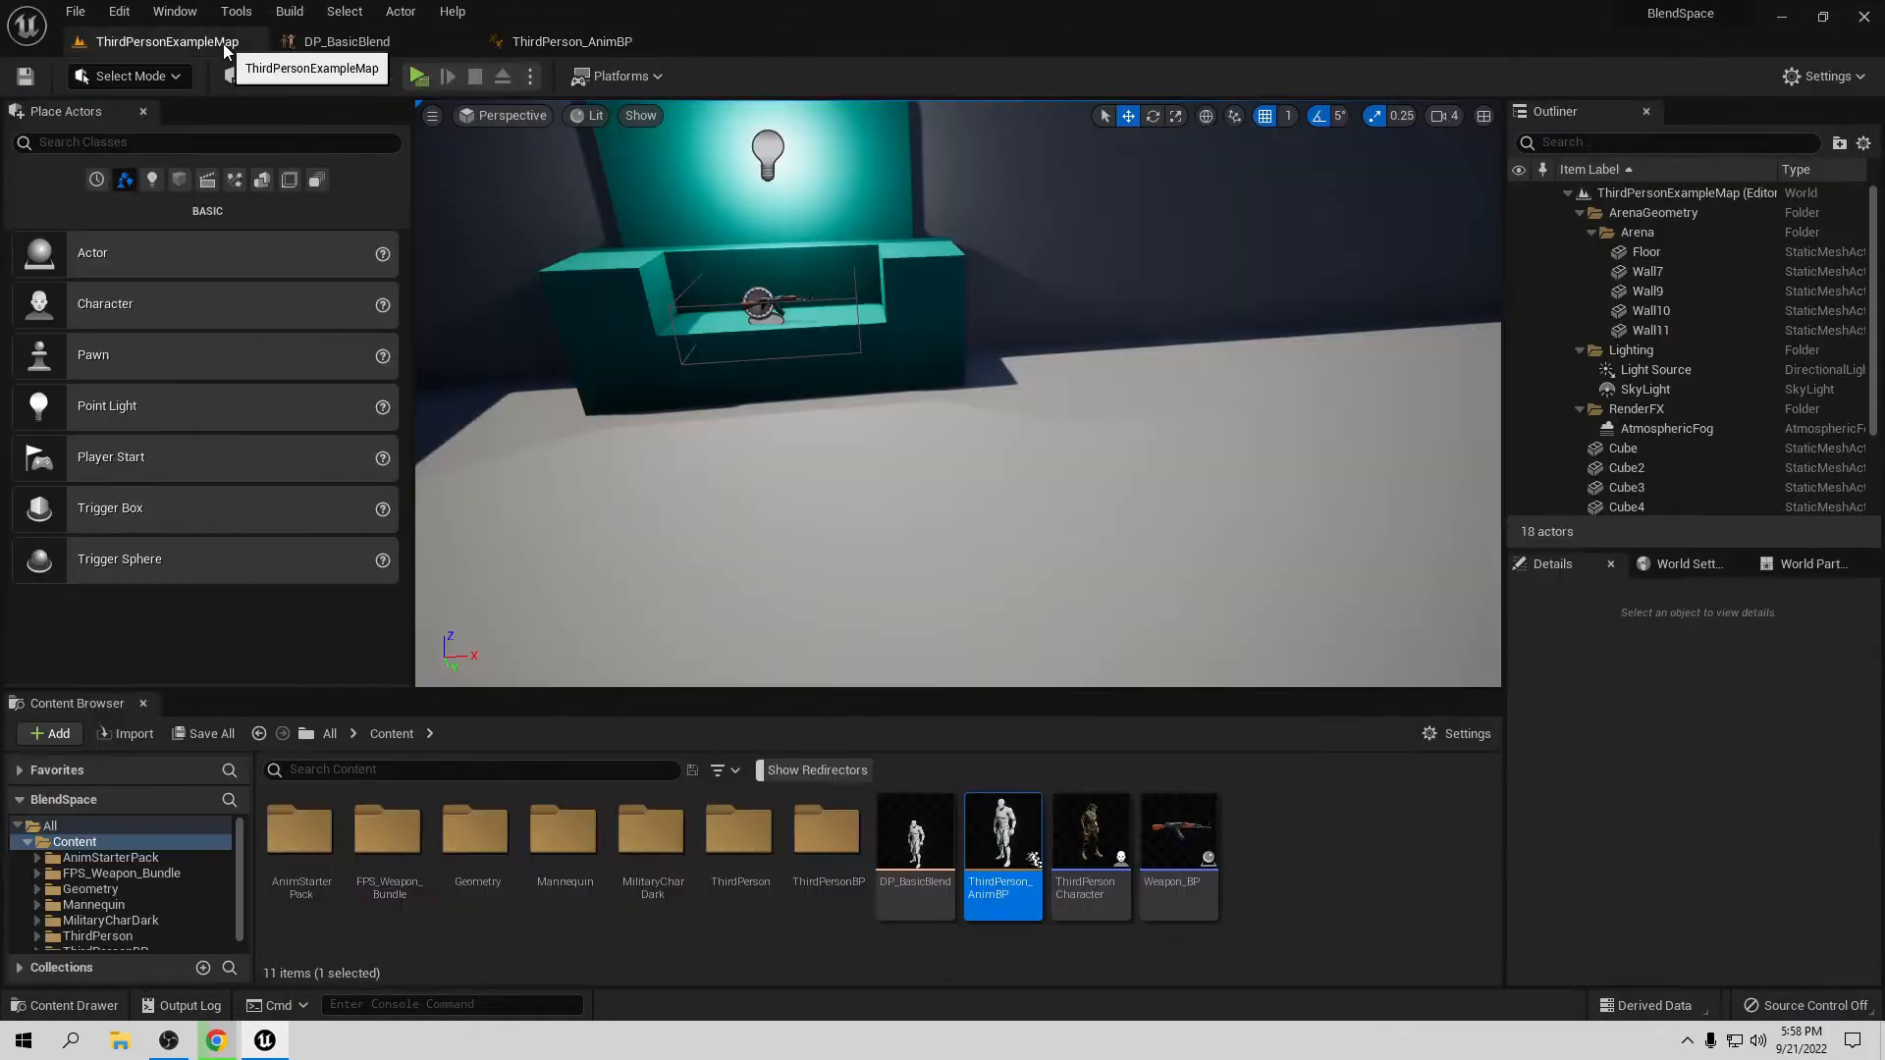
right_click(1264, 858)
mouse_move(1374, 568)
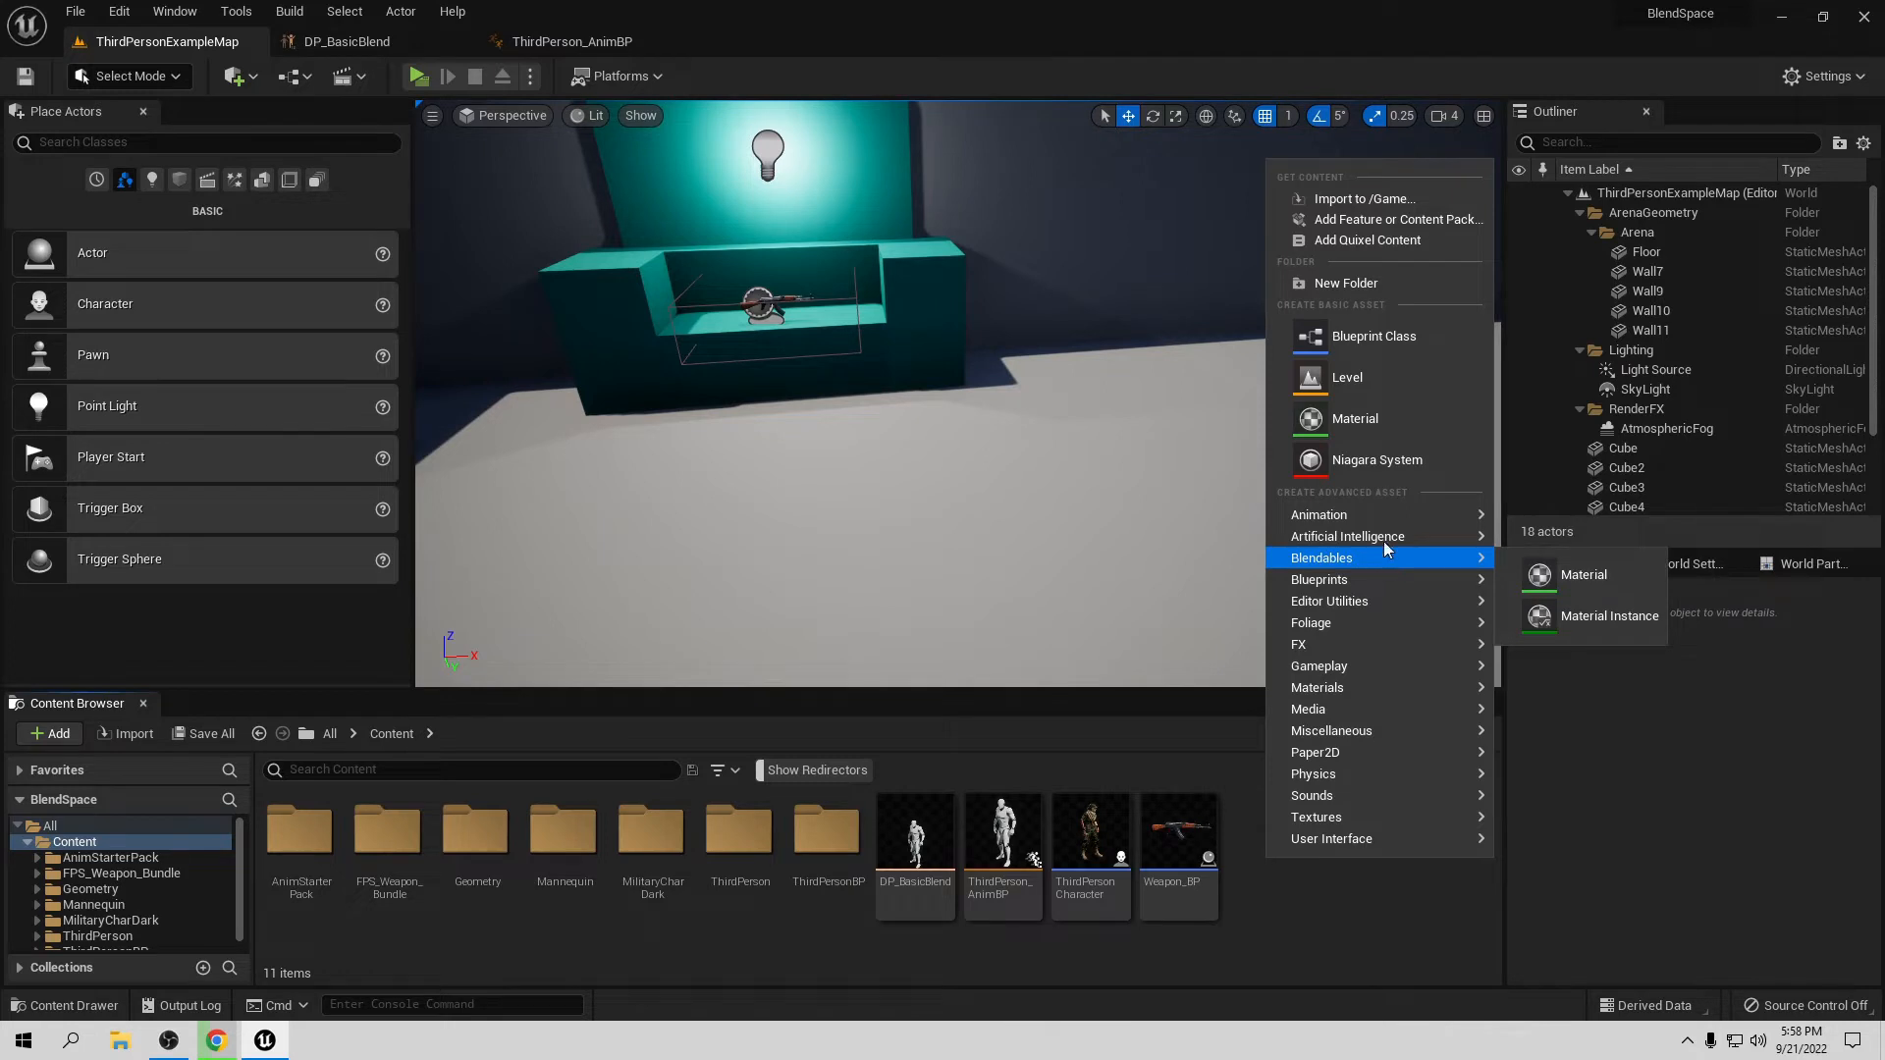
mouse_move(1352, 520)
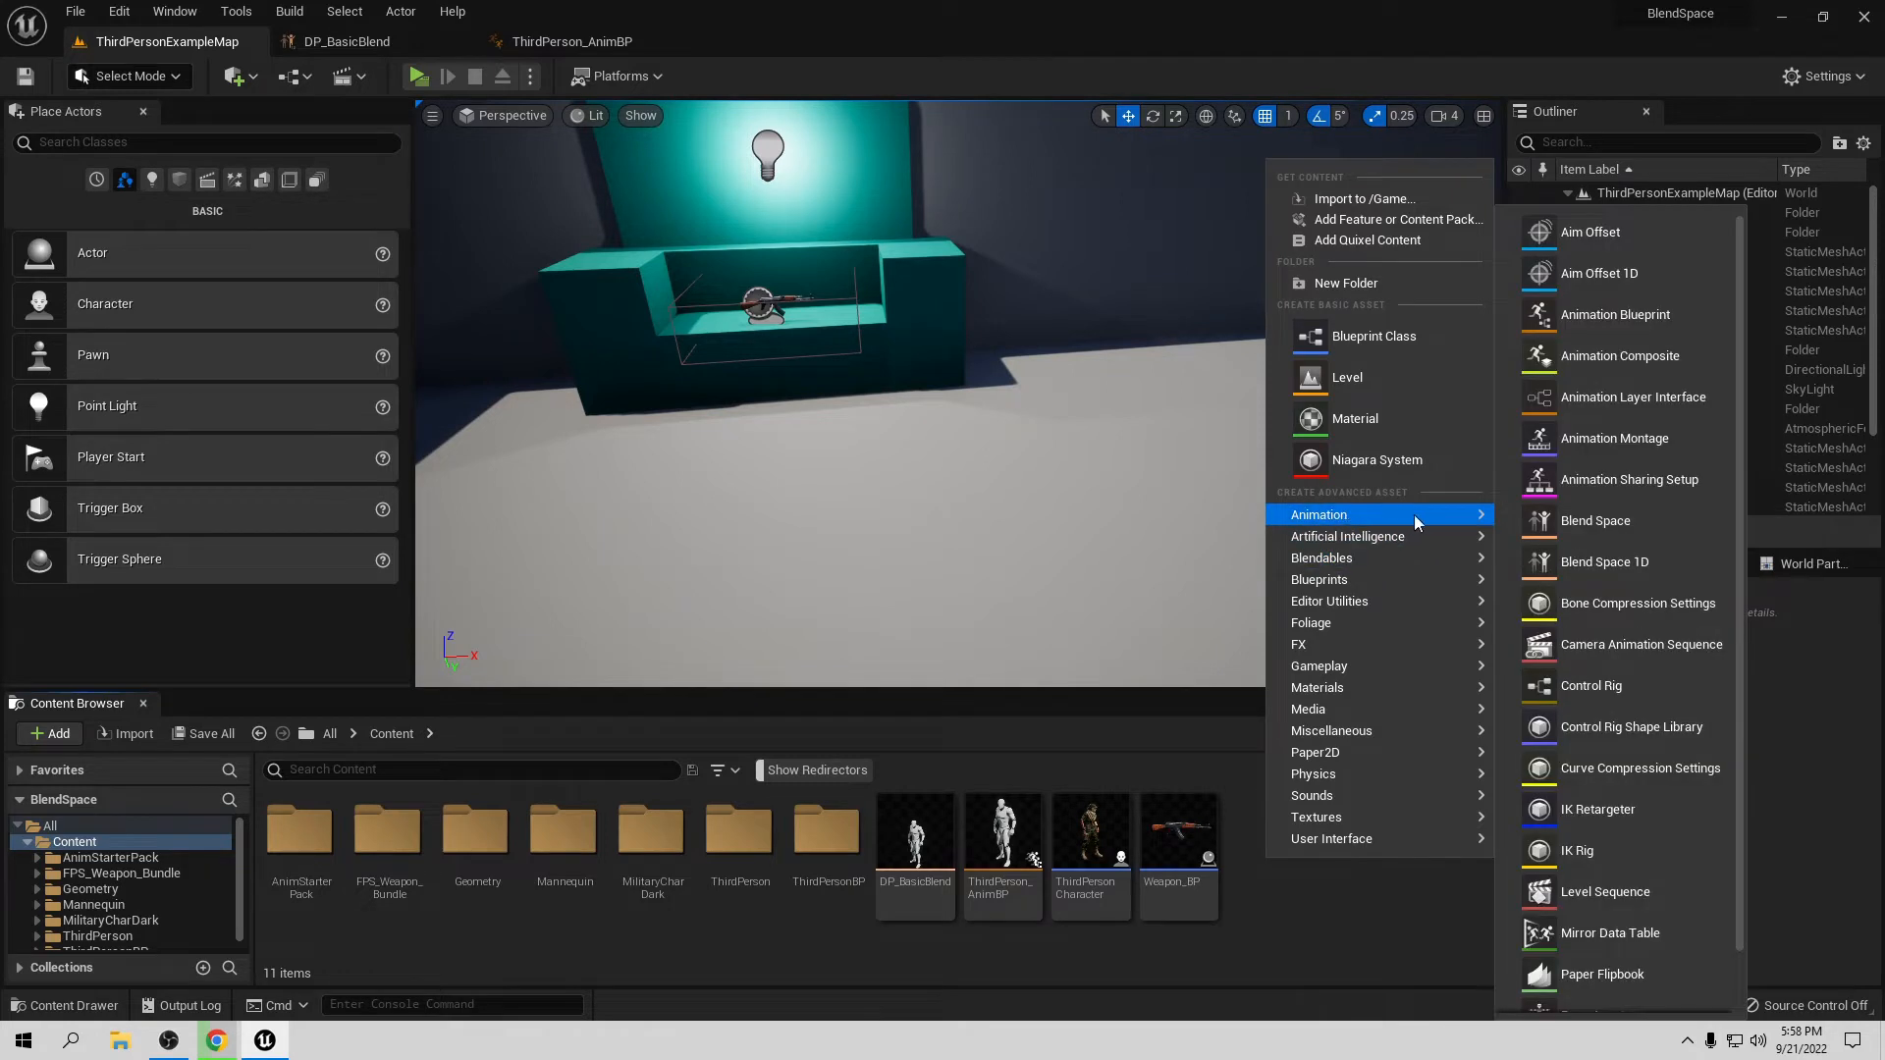
click(1597, 521)
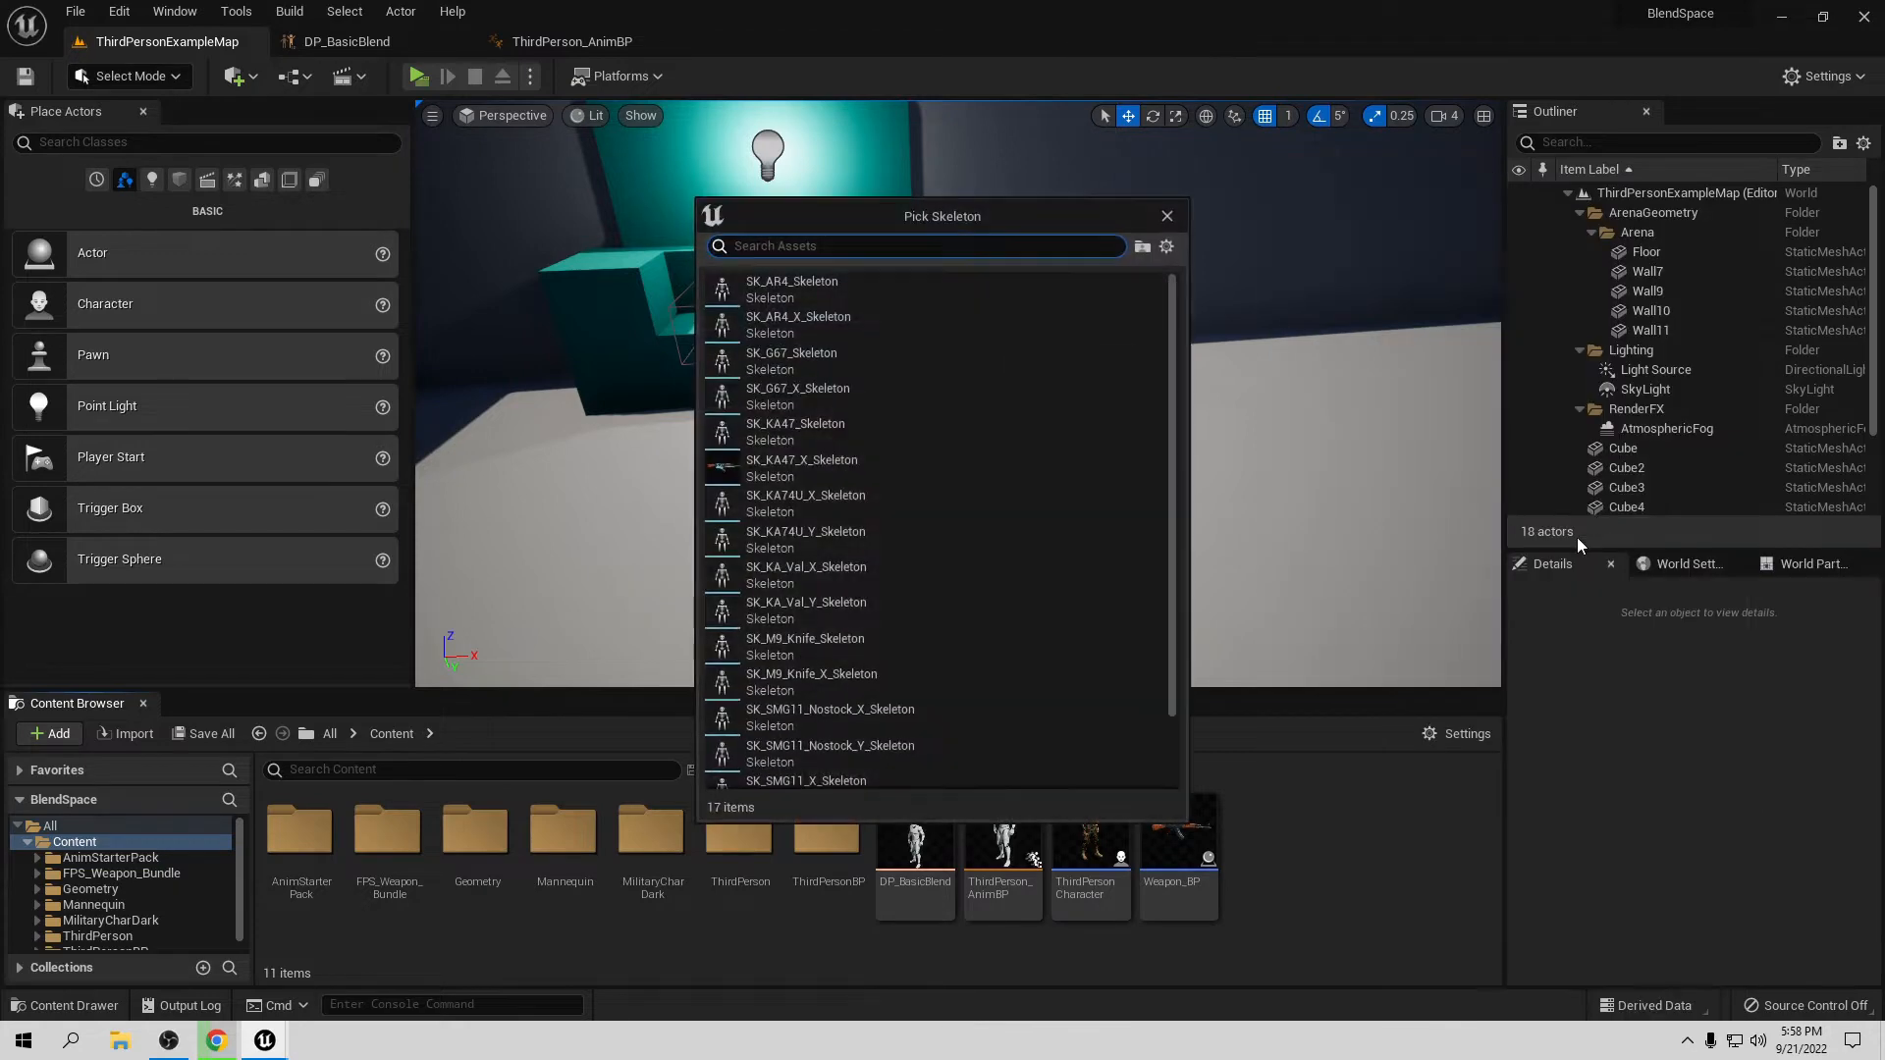
scroll(943, 598, down, 2)
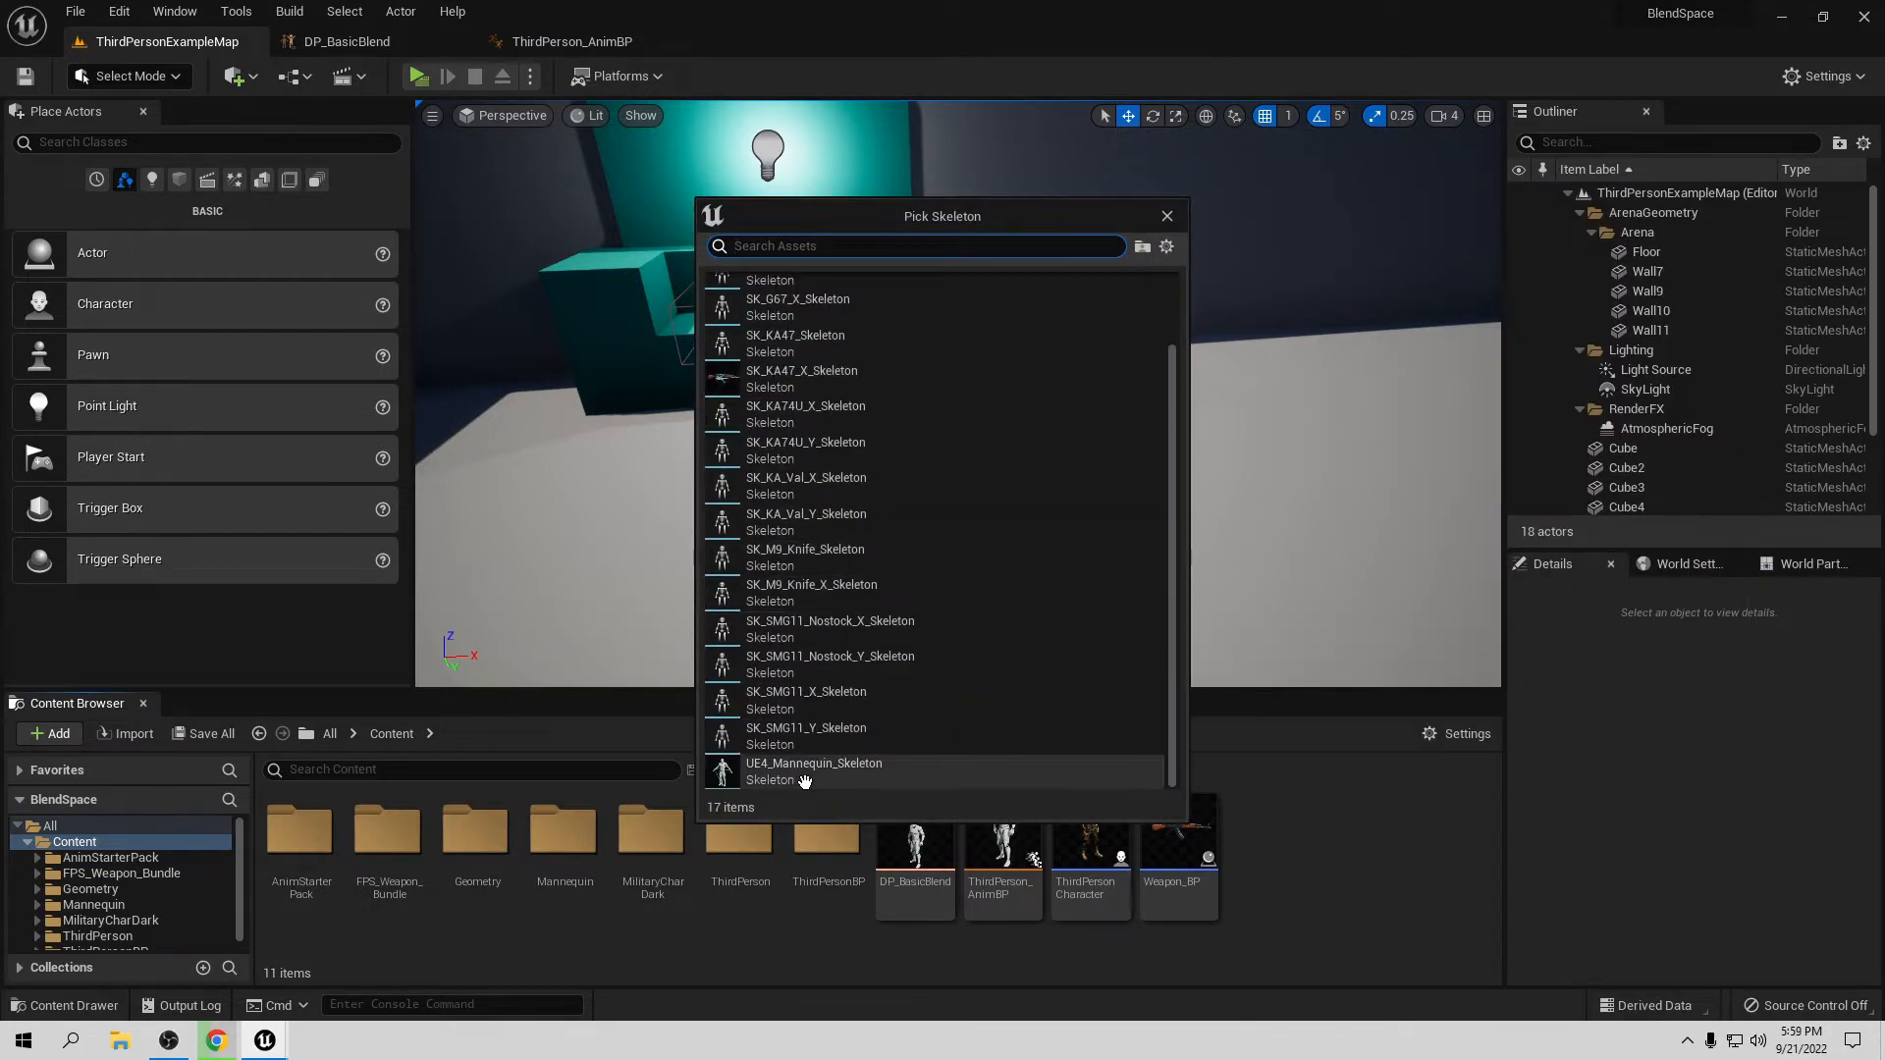
click(1021, 774)
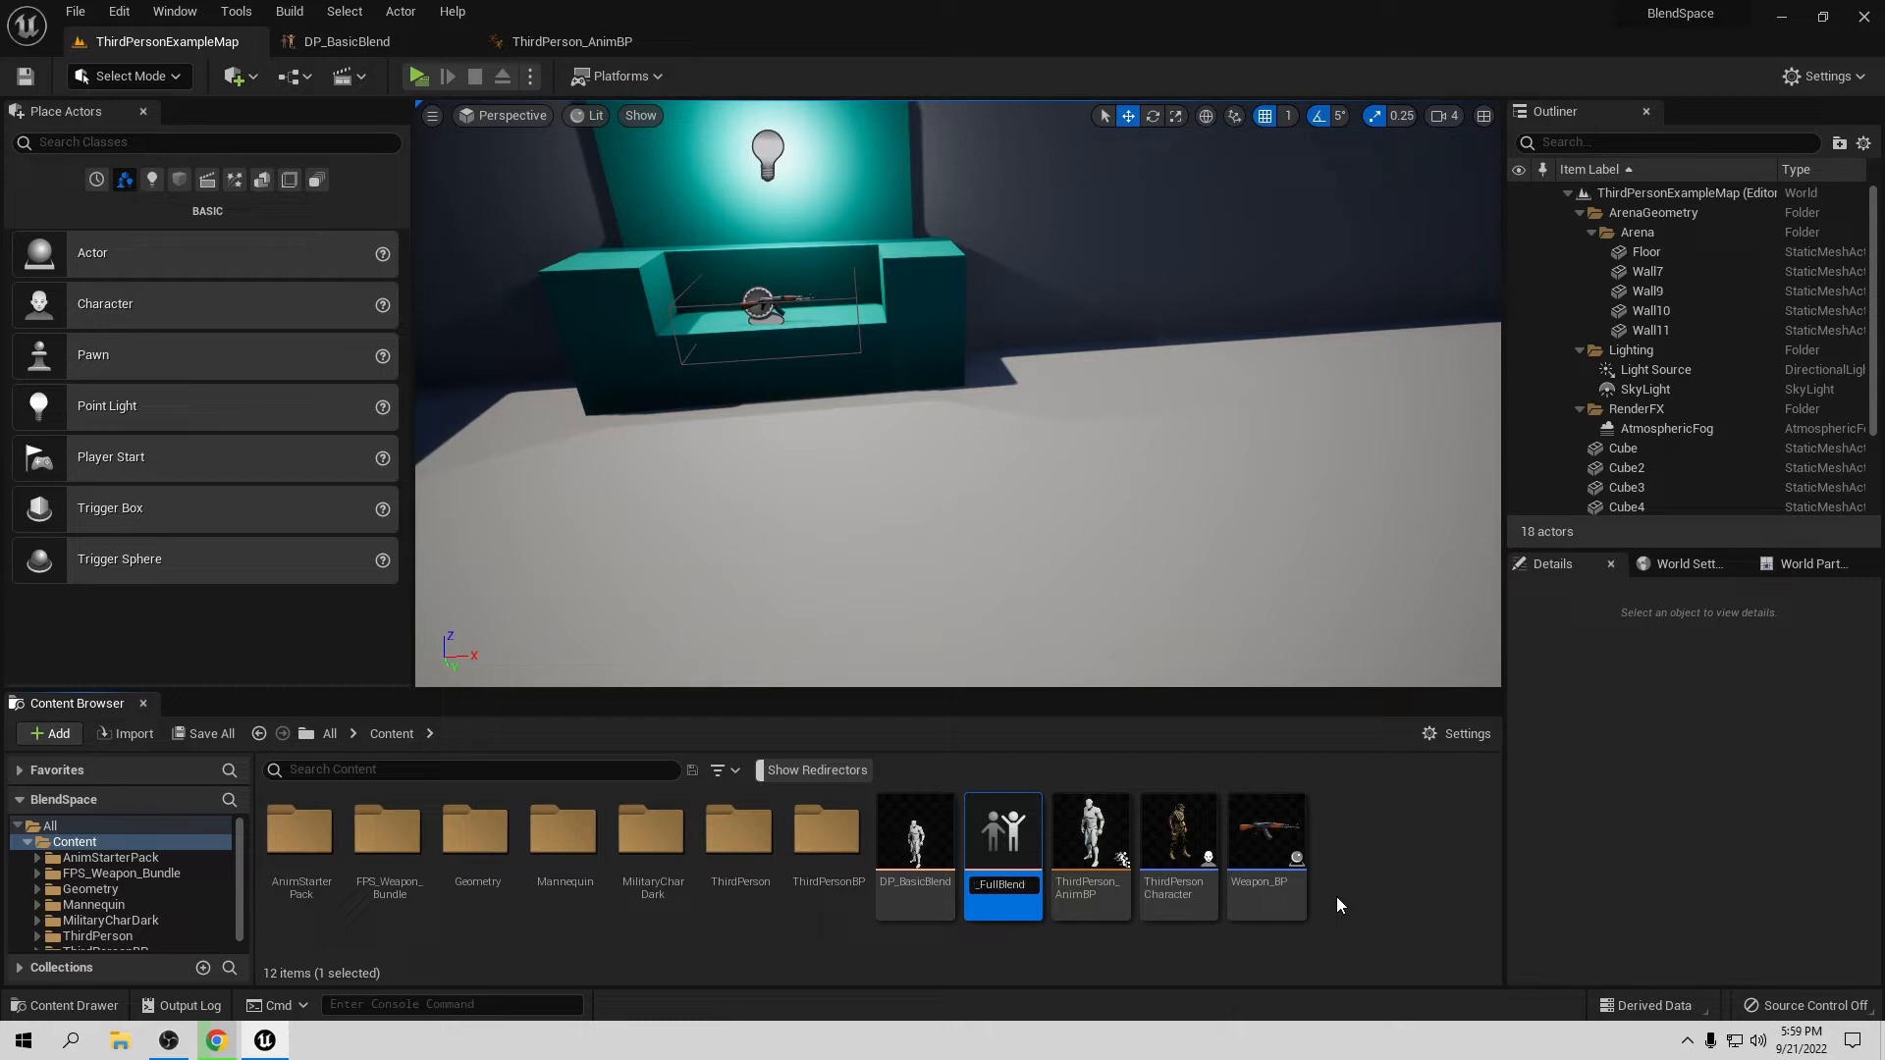
key(Return)
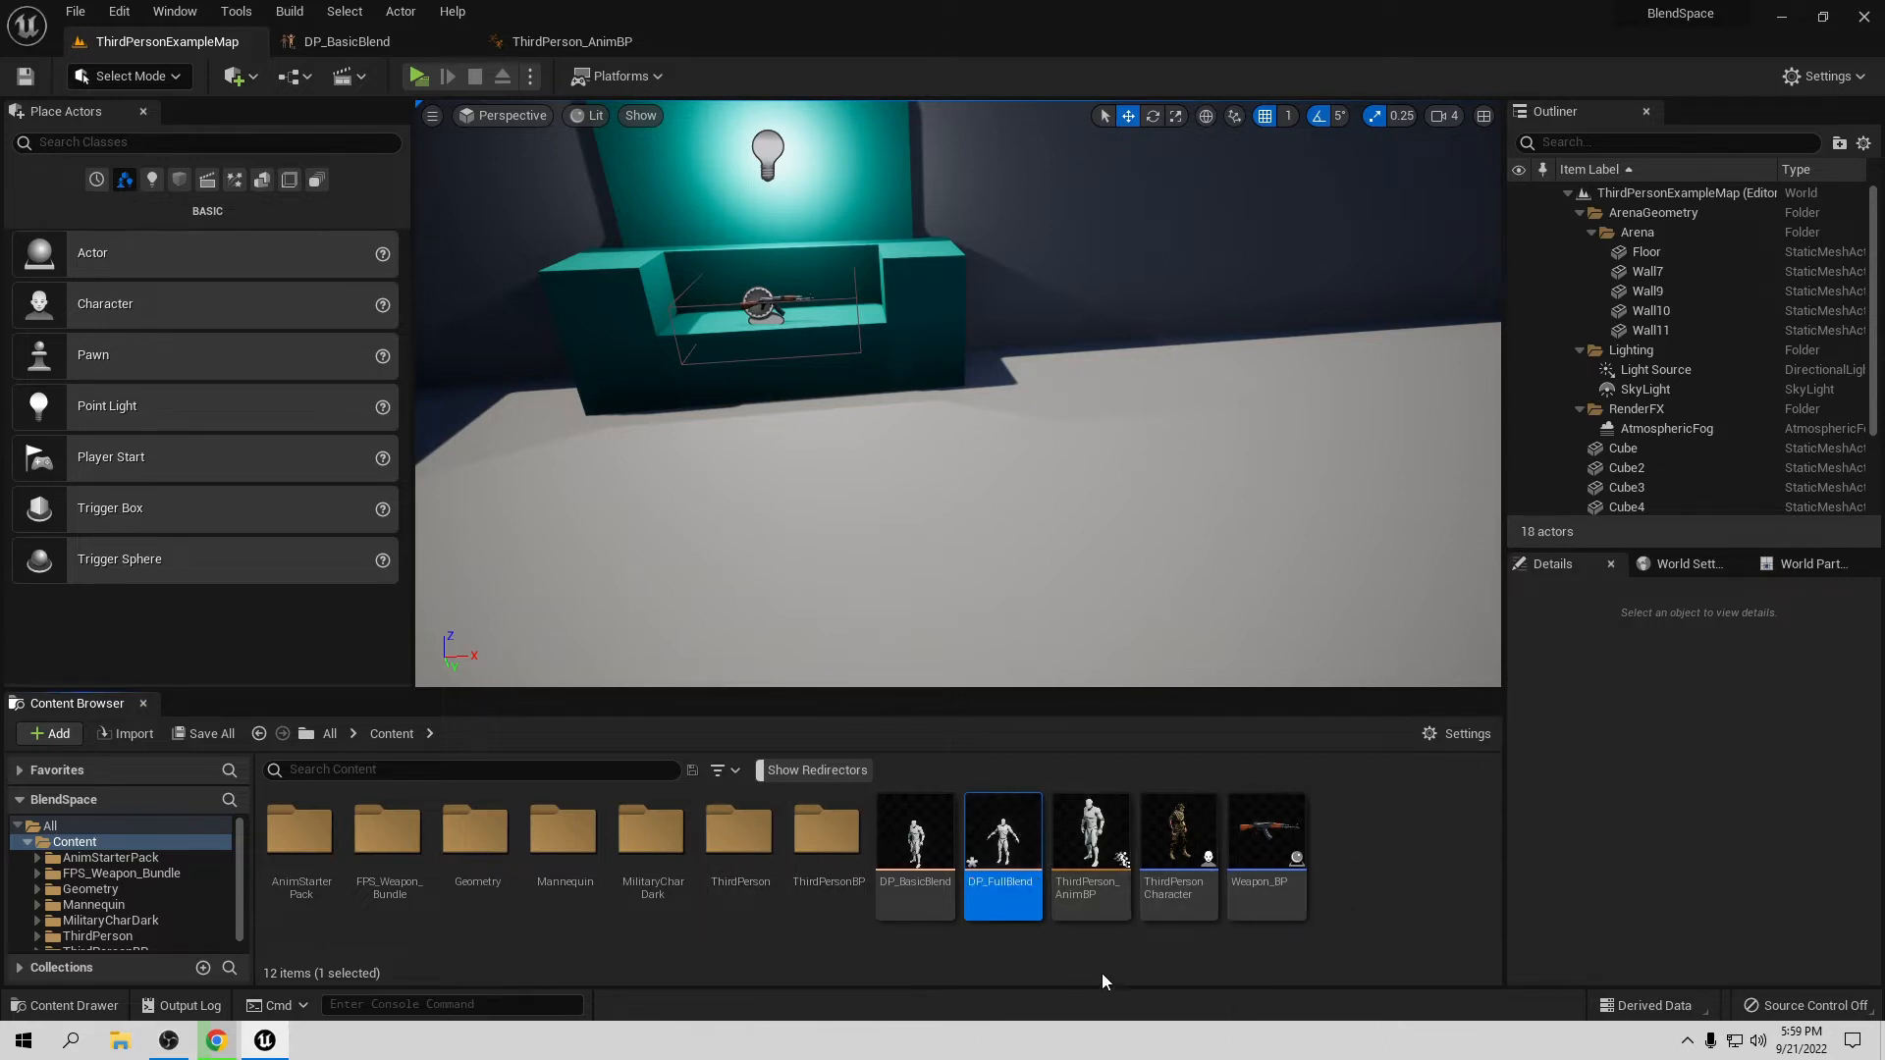
Step: Open DP_FullBlend, name its vertical axis Speed and set that axis's maximum value to 600
double_click(1003, 862)
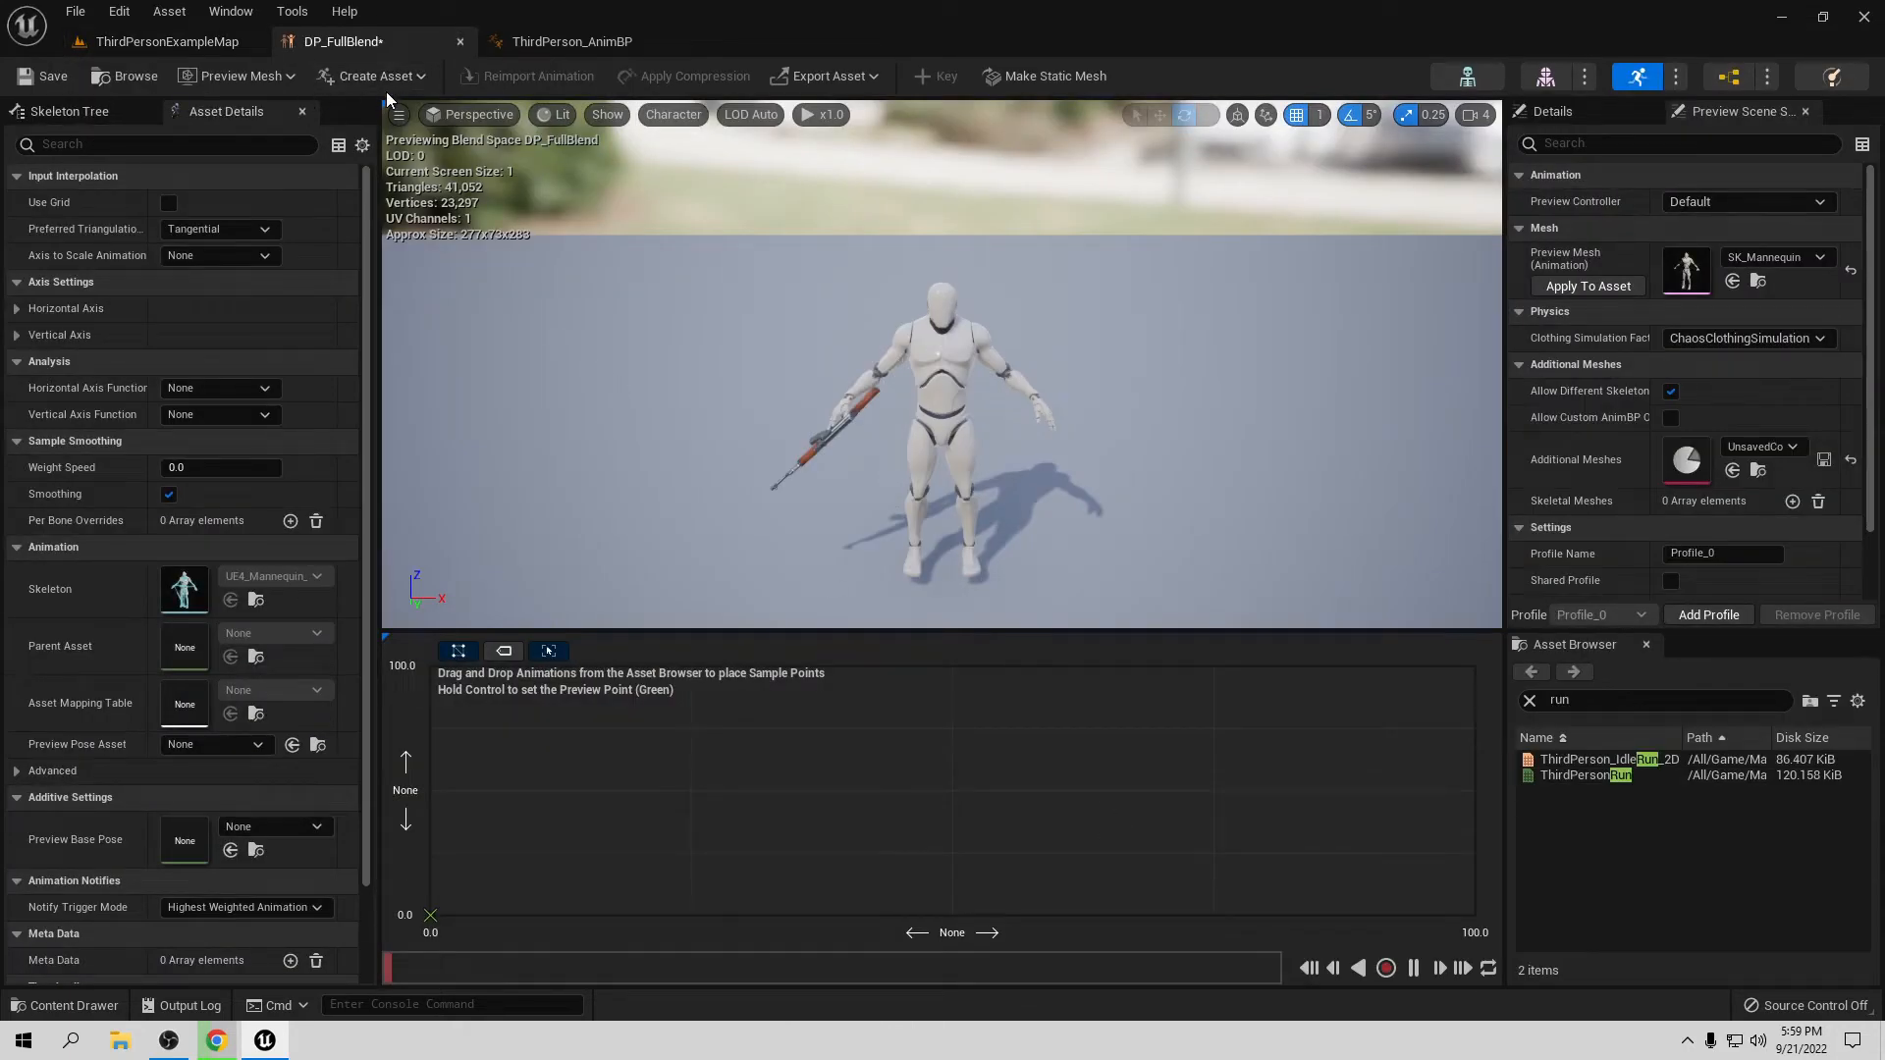
click(17, 309)
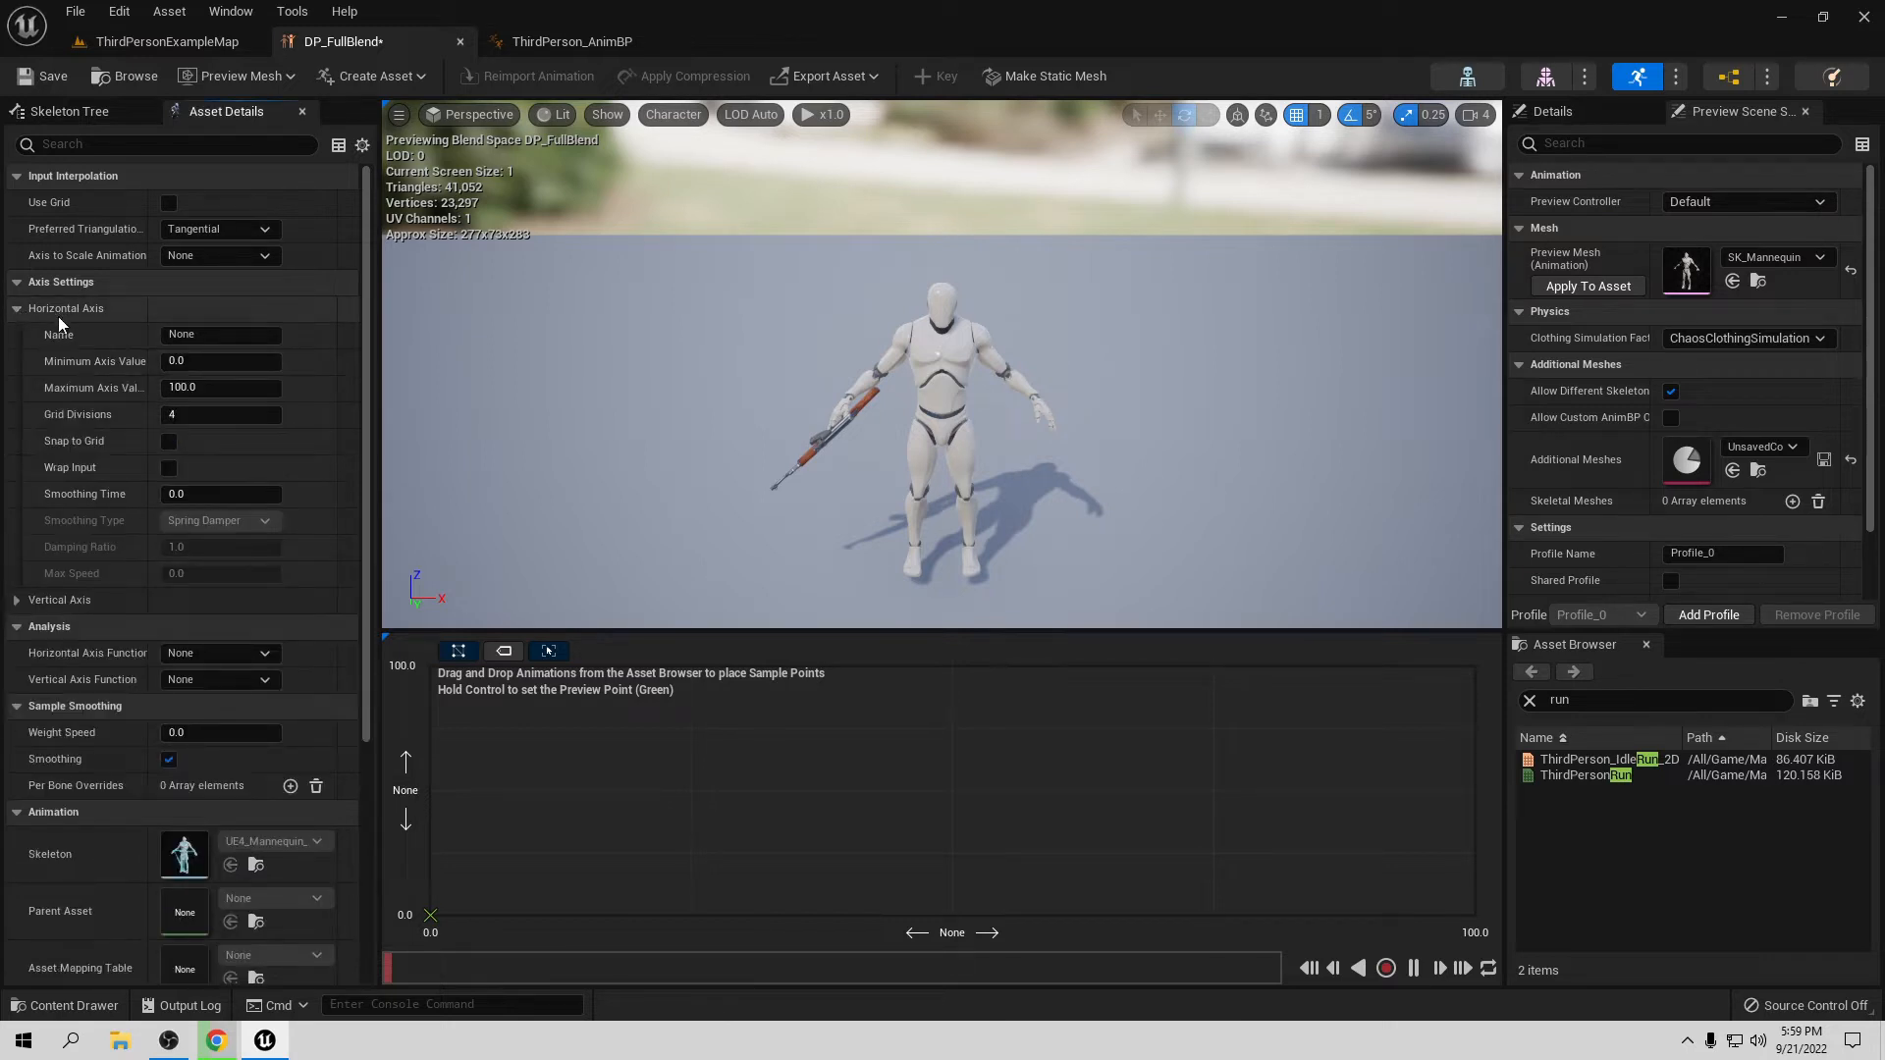
click(17, 600)
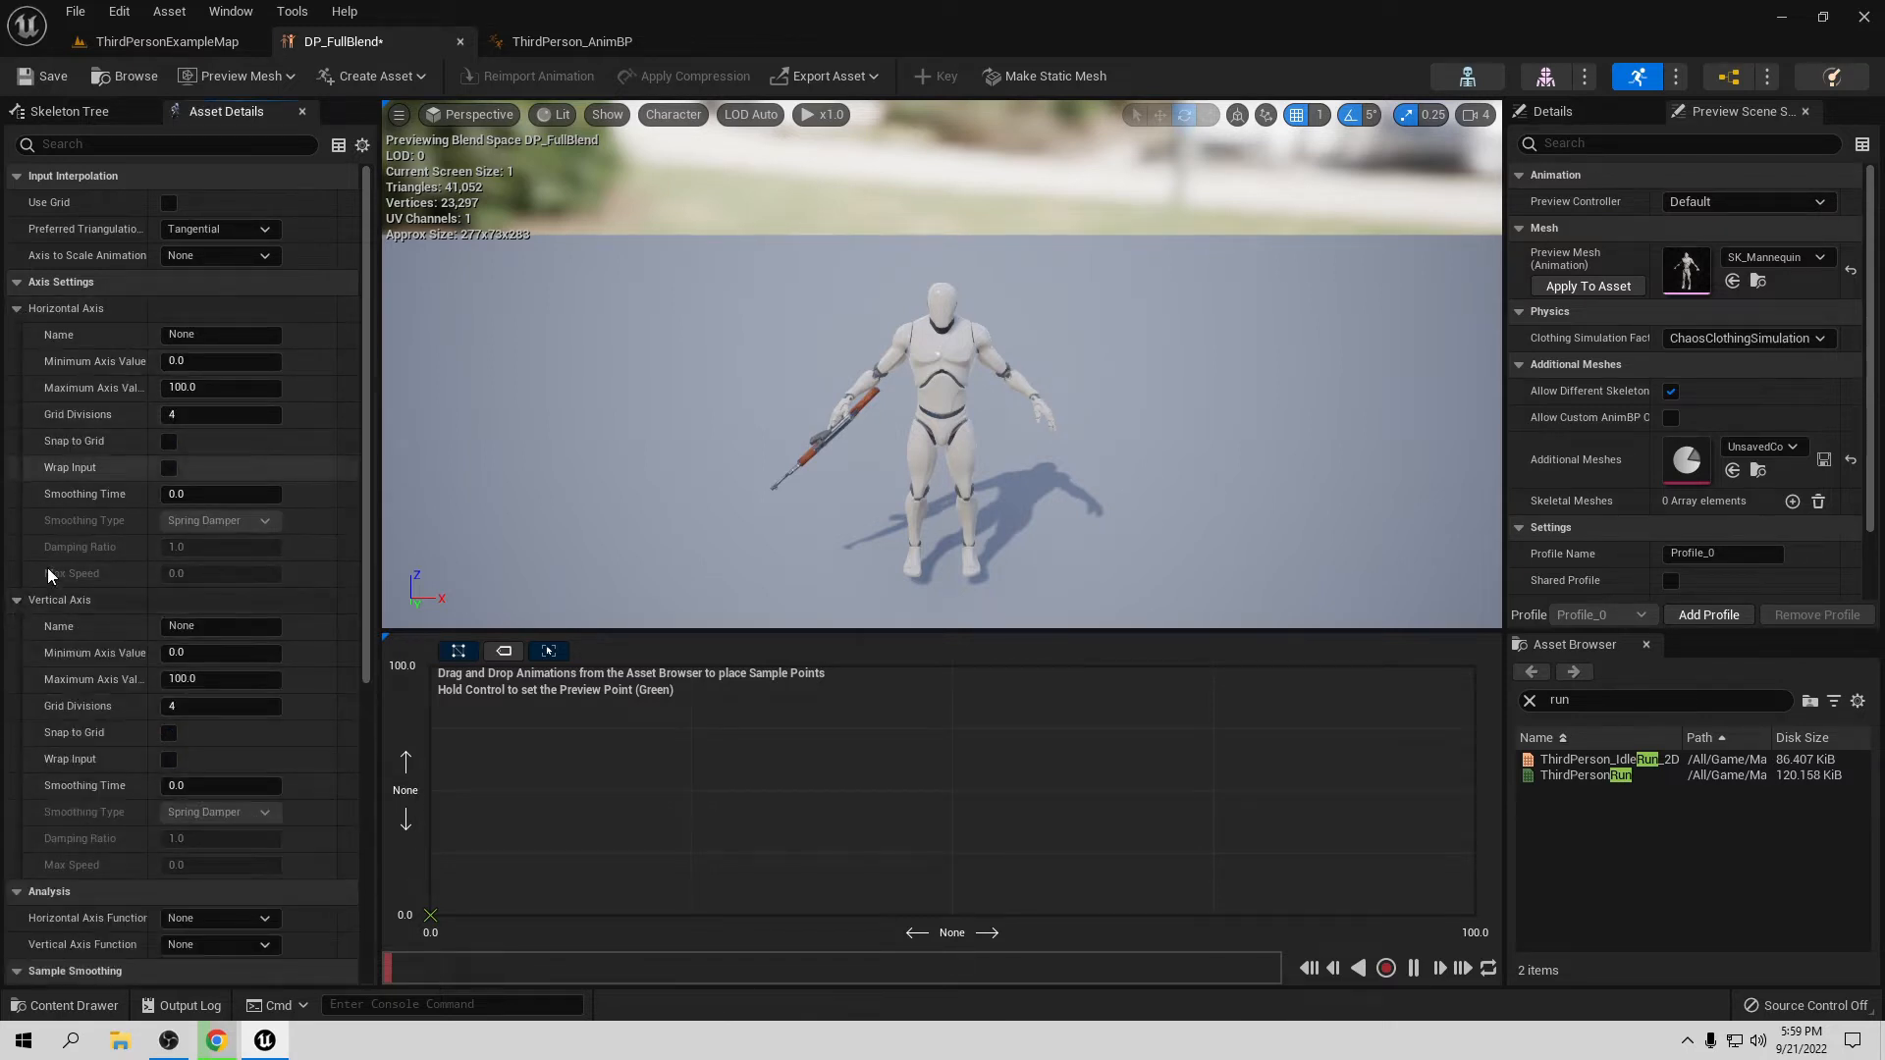
click(190, 629)
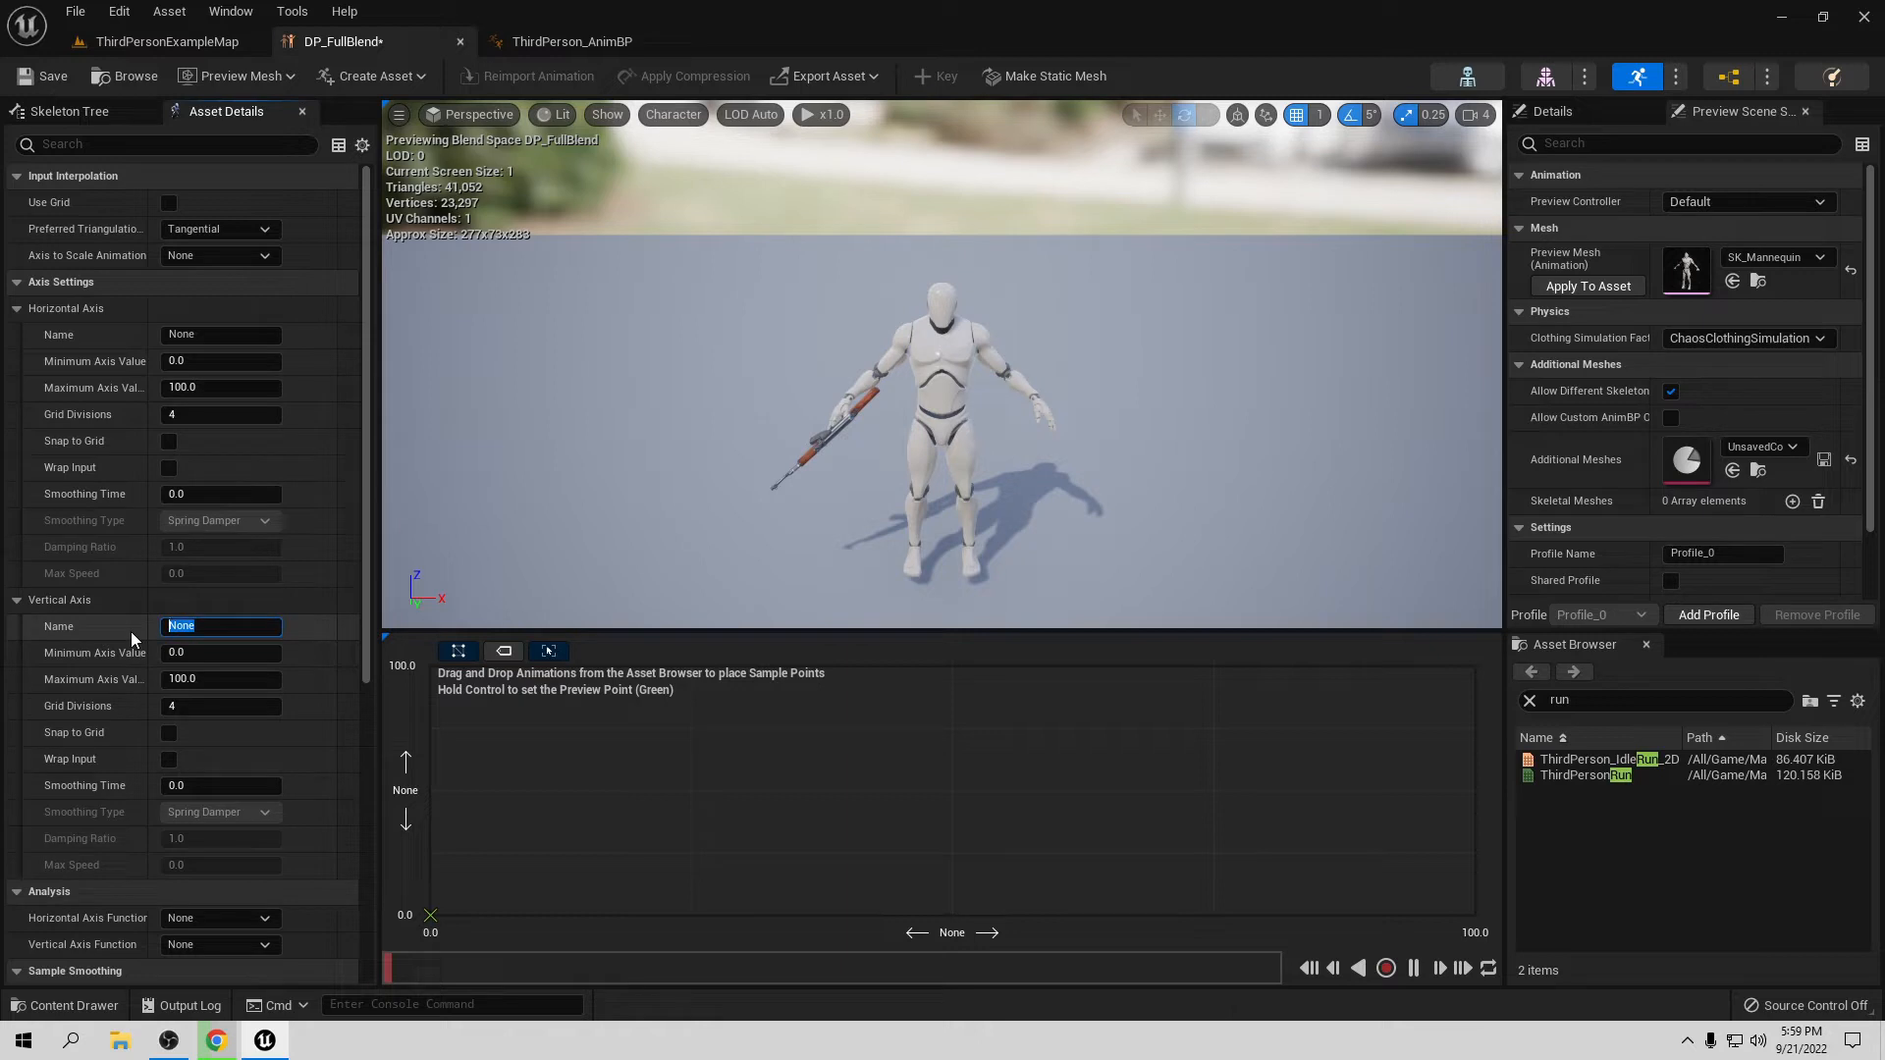
text(Speed)
key(Tab)
key(Tab)
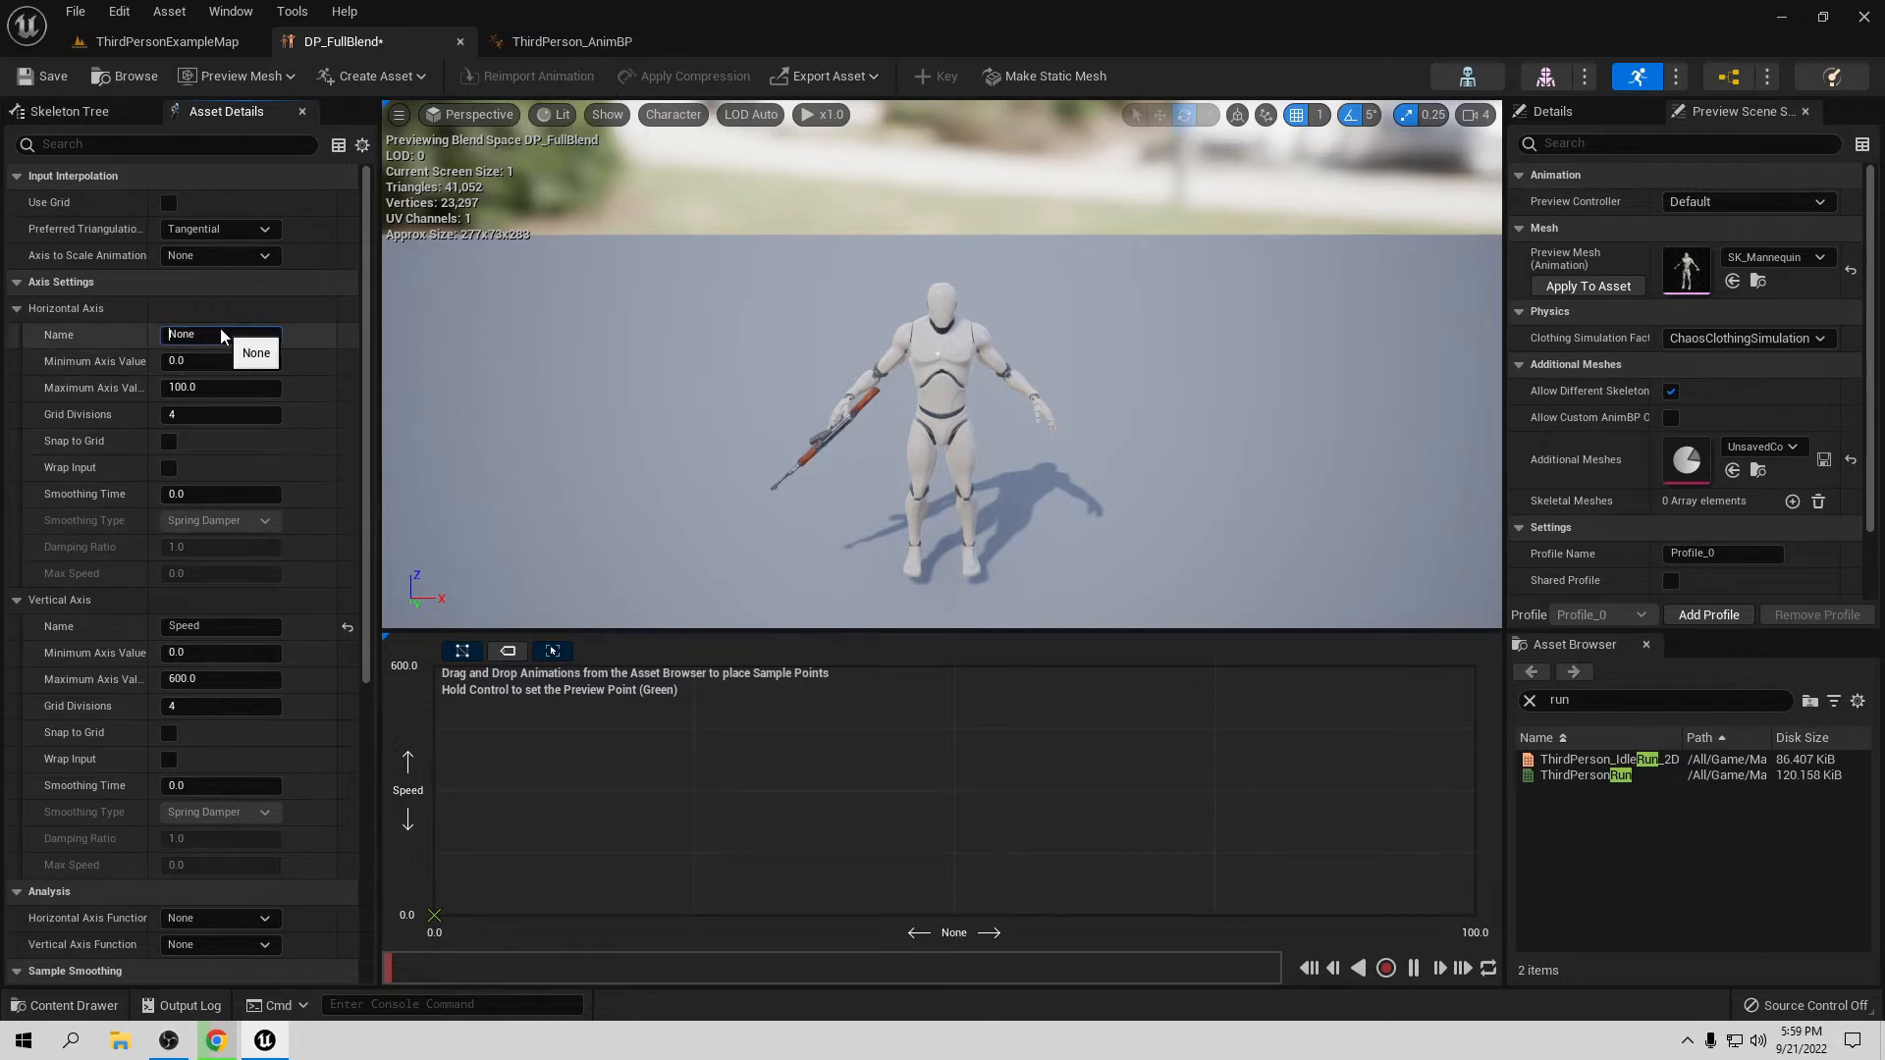
Step: Name the horizontal axis Direction with a range of -180 to 180, and save the blend space
drag(220, 330, 101, 339)
text(Direction)
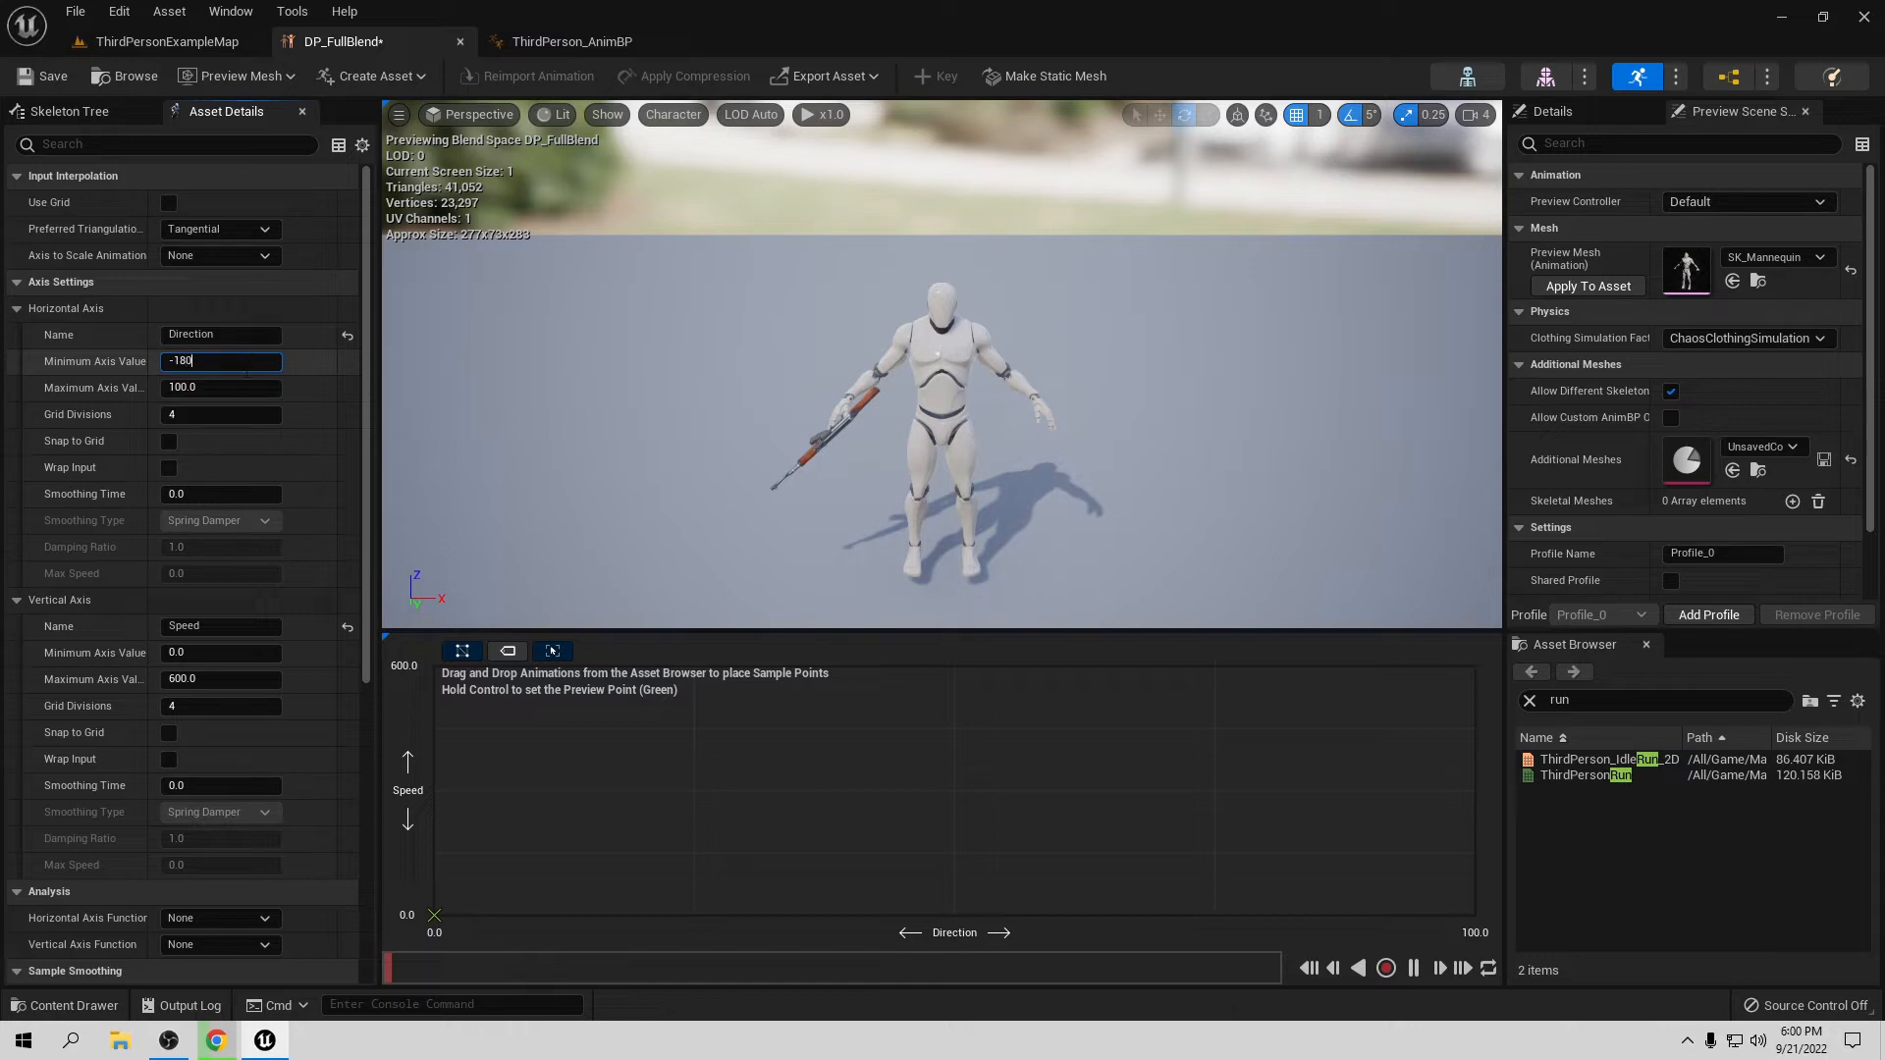
click(232, 383)
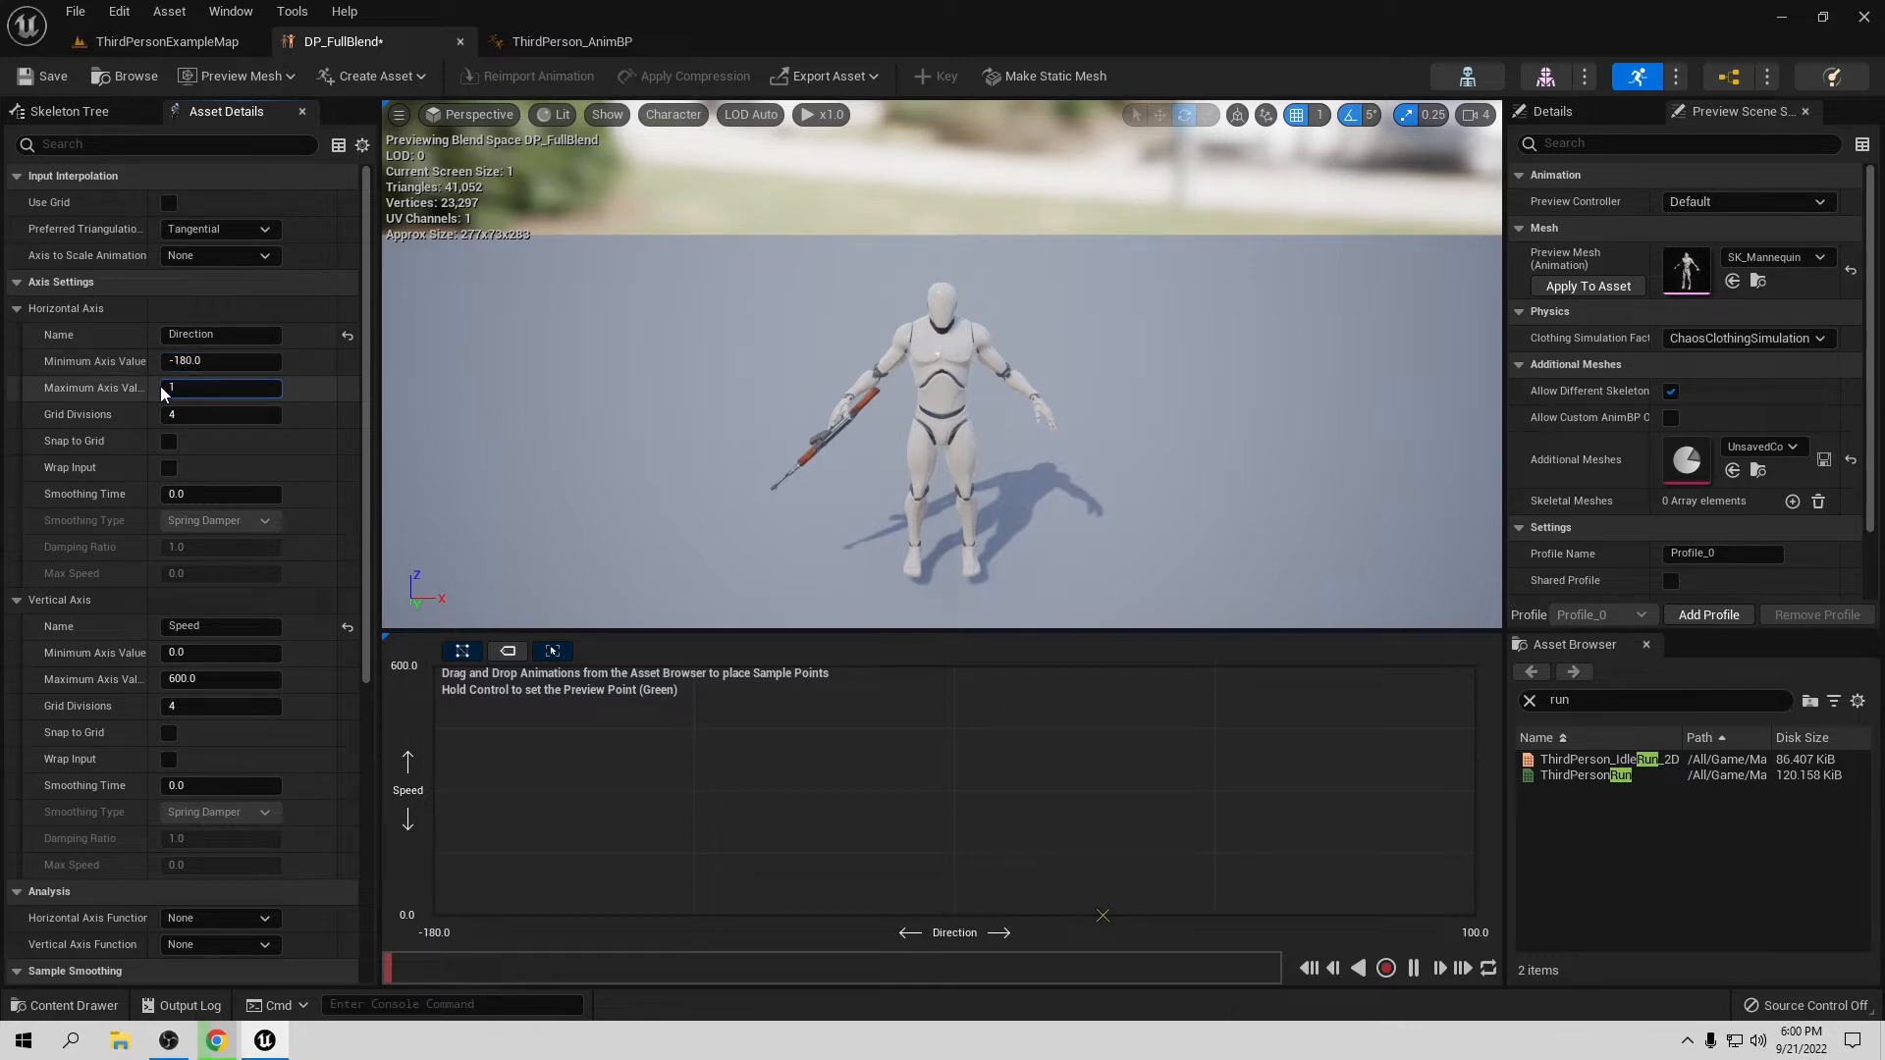
text(180)
key(Return)
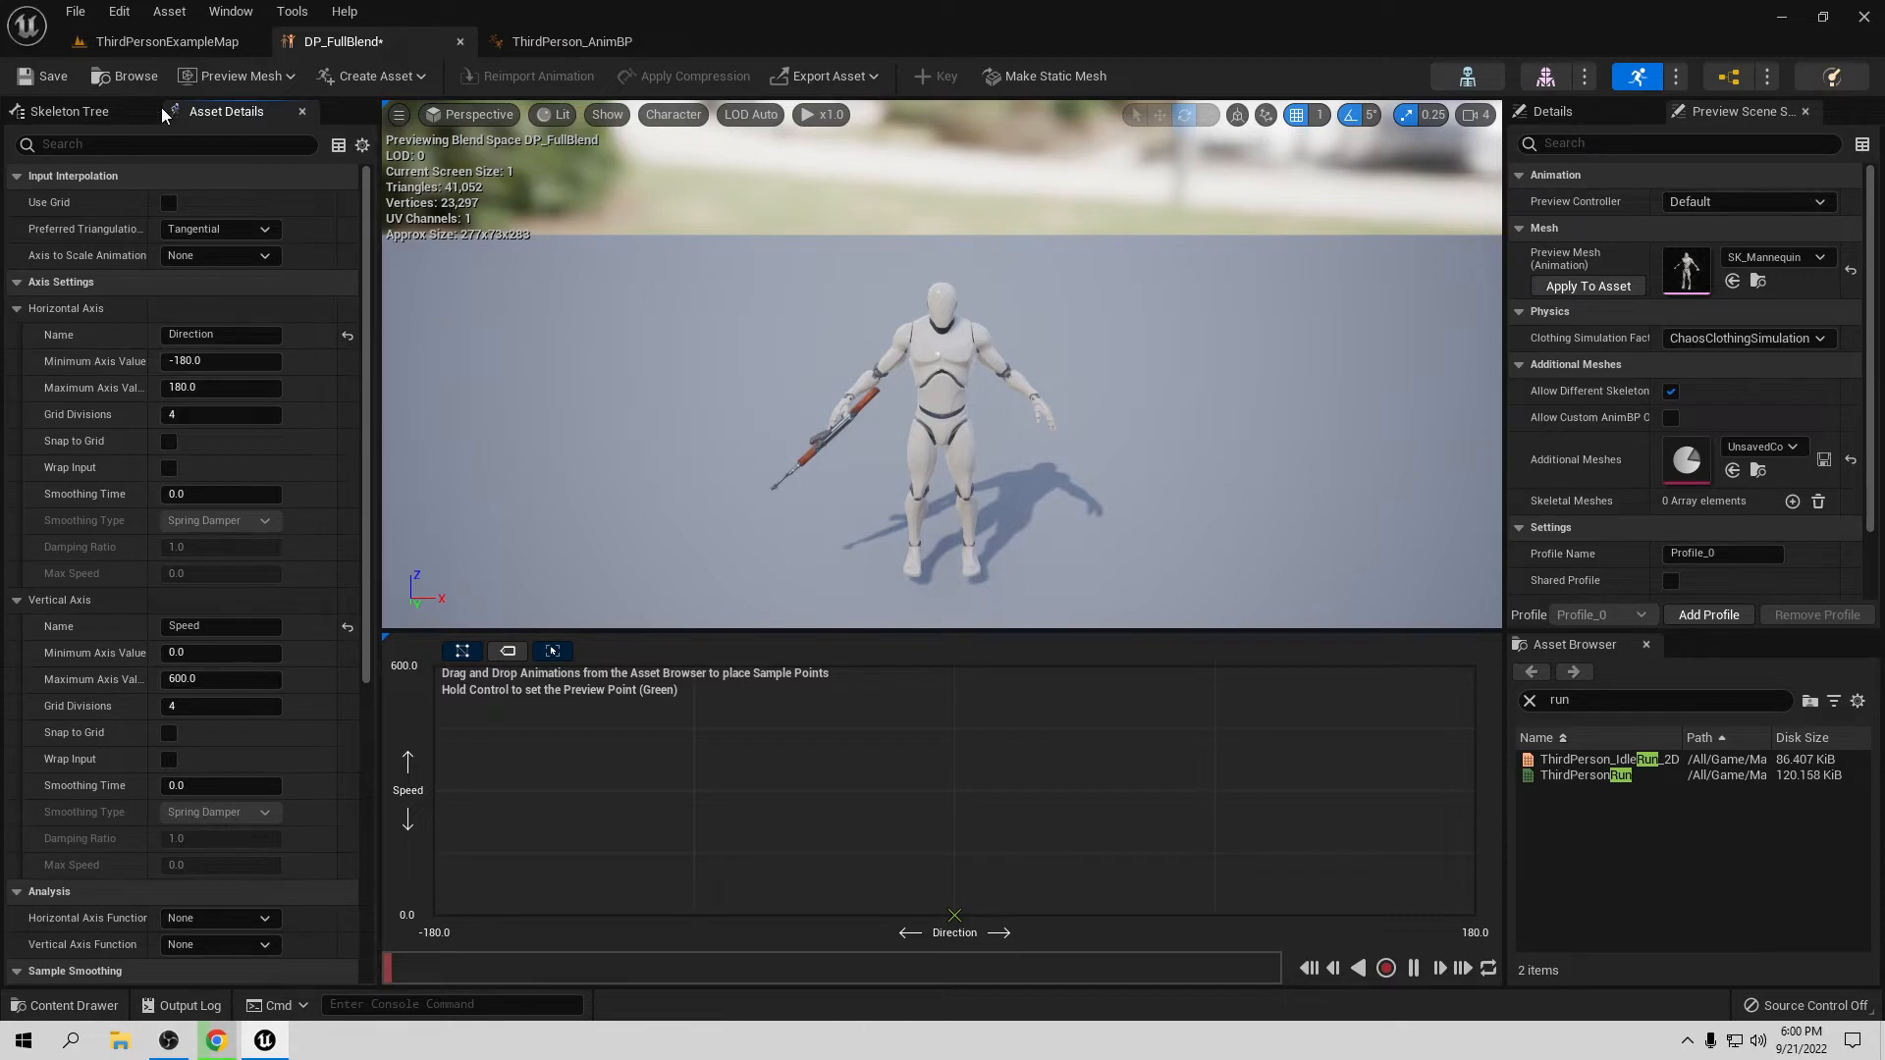
click(45, 84)
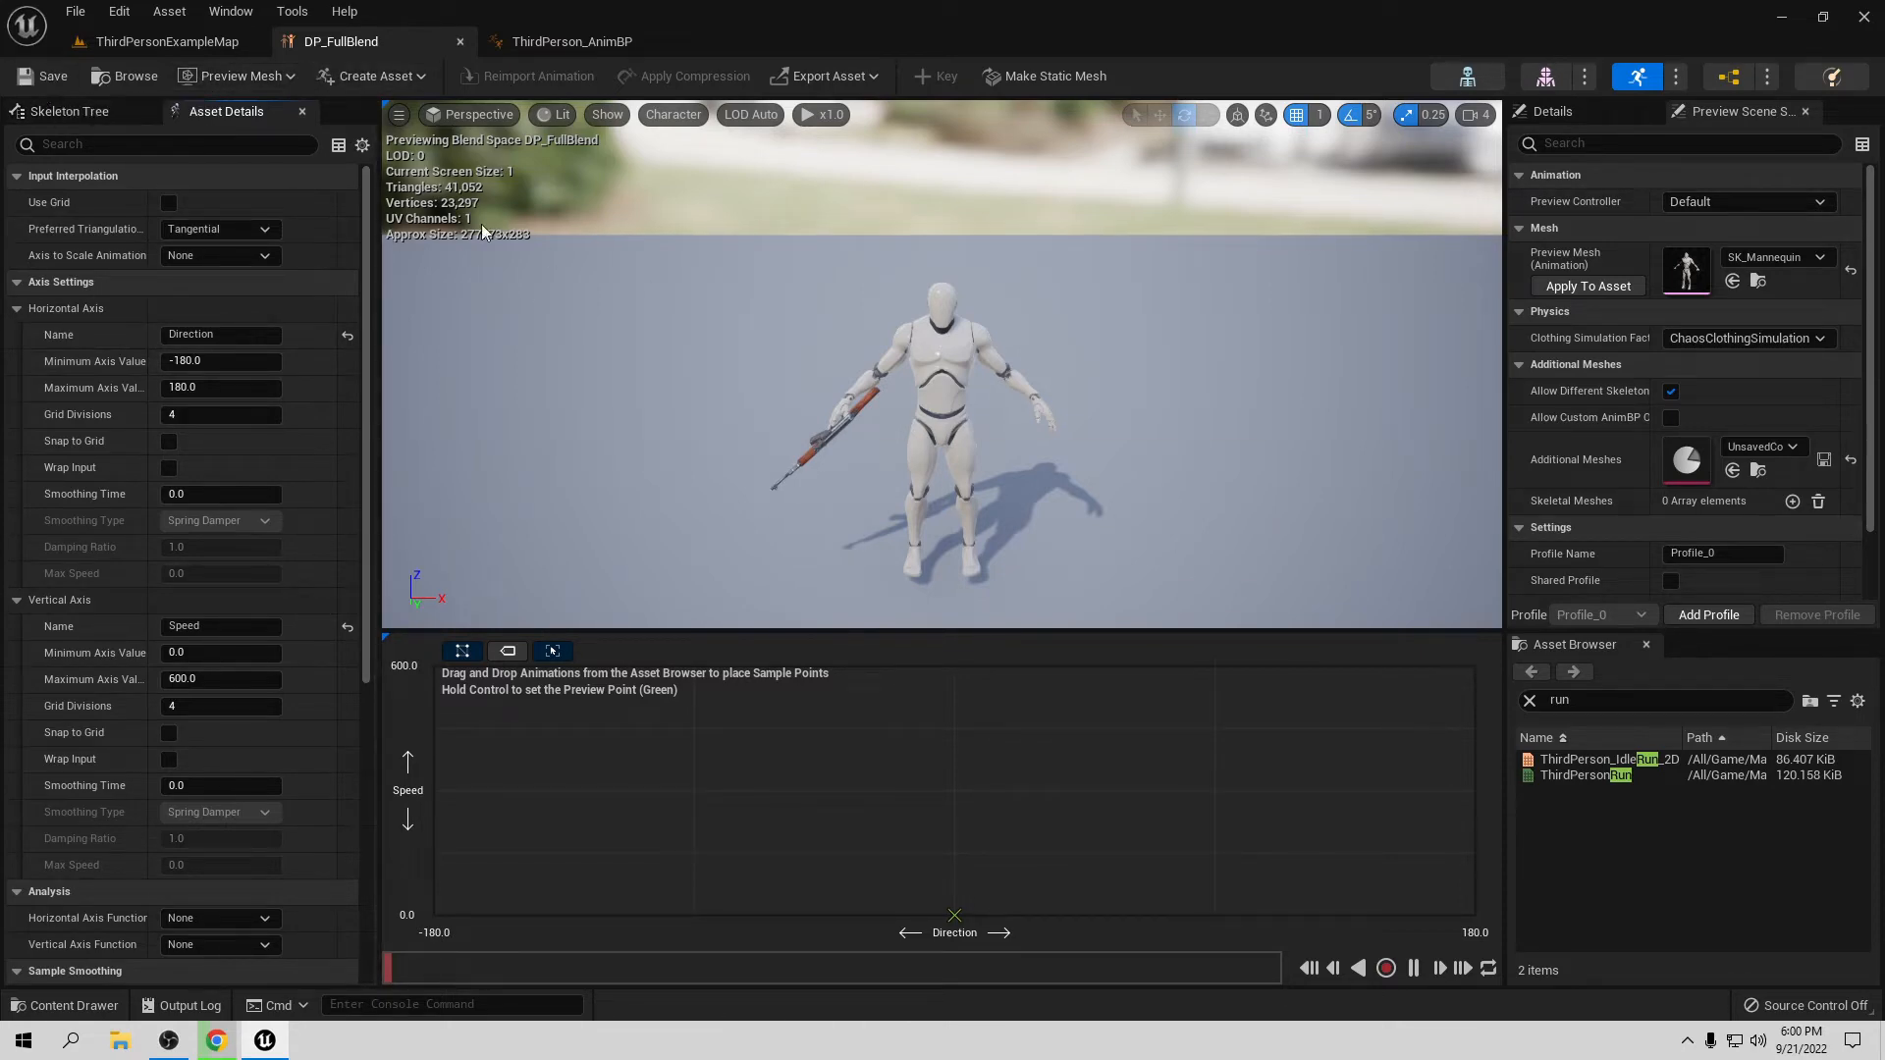
Step: In ThirdPerson_AnimBP's Idle/Run state, add a DP_FullBlend player below DP_BasicBlend and wire it between Speed and the Output Animation Pose result
click(540, 41)
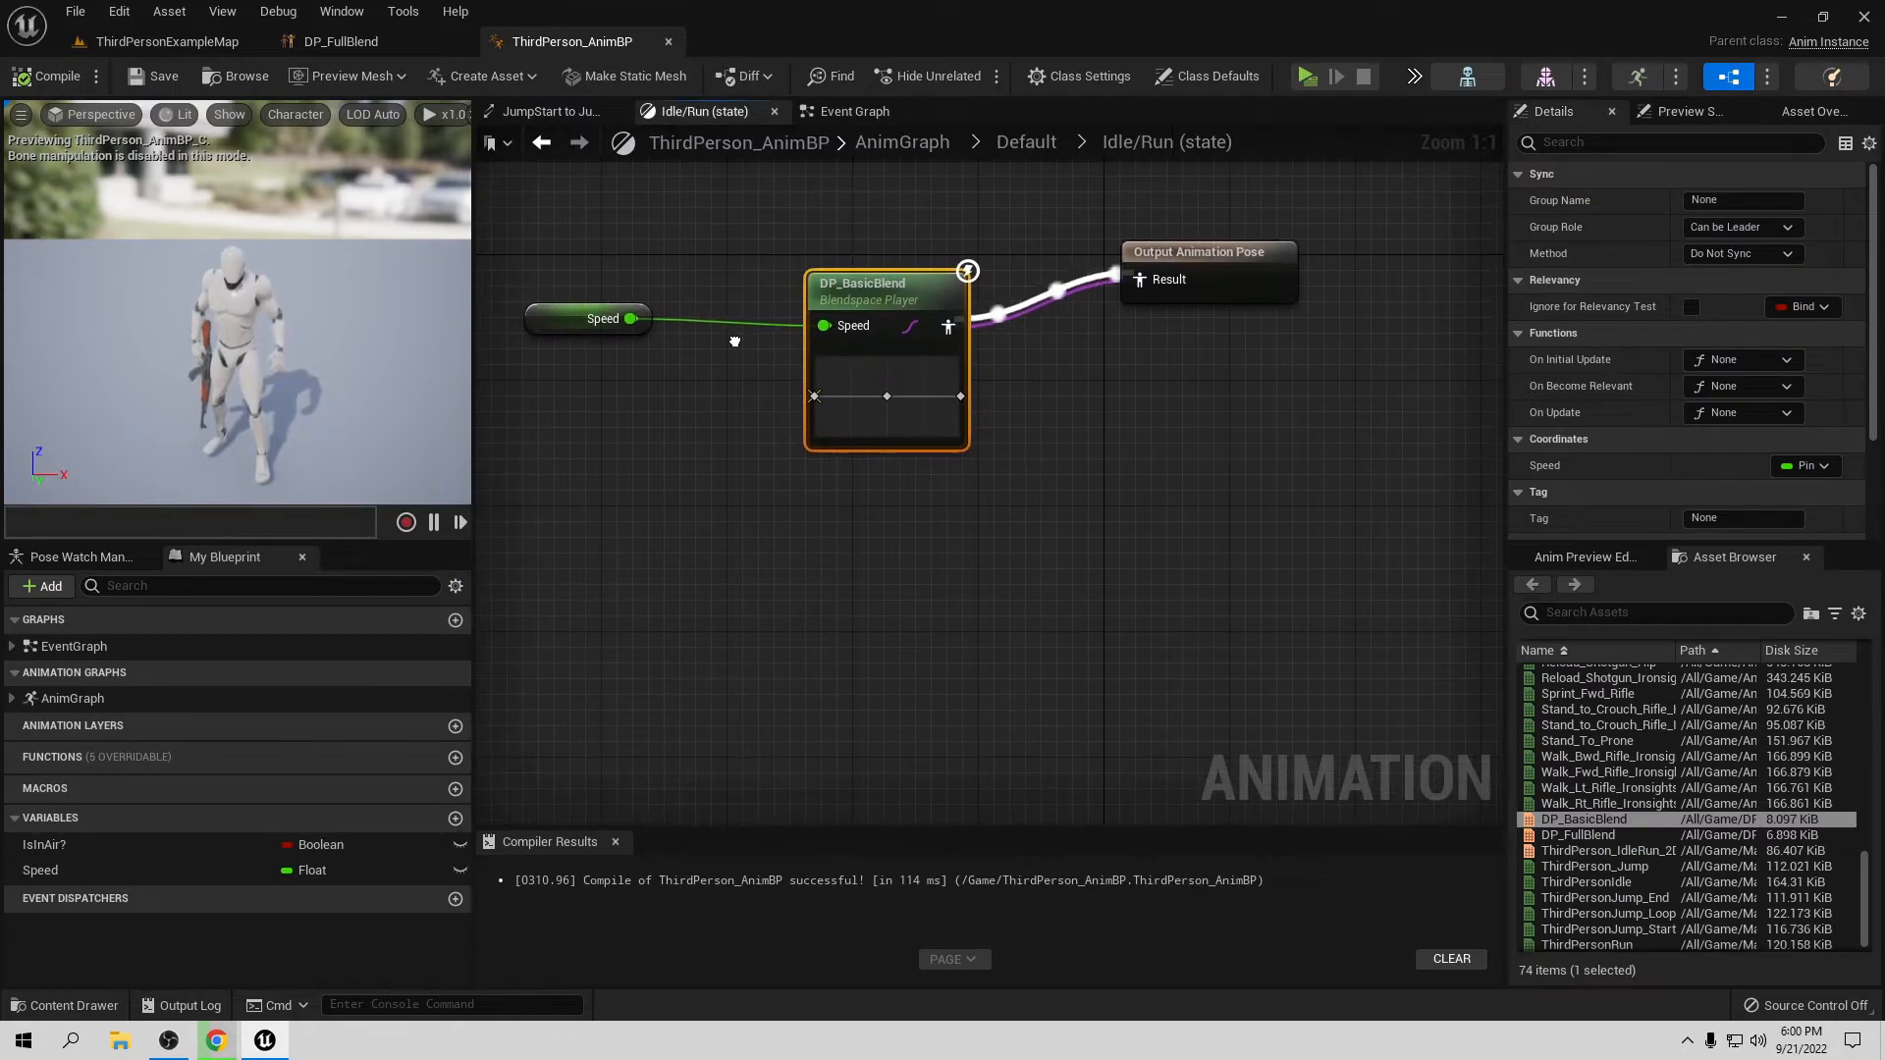
right_drag(735, 341, 720, 388)
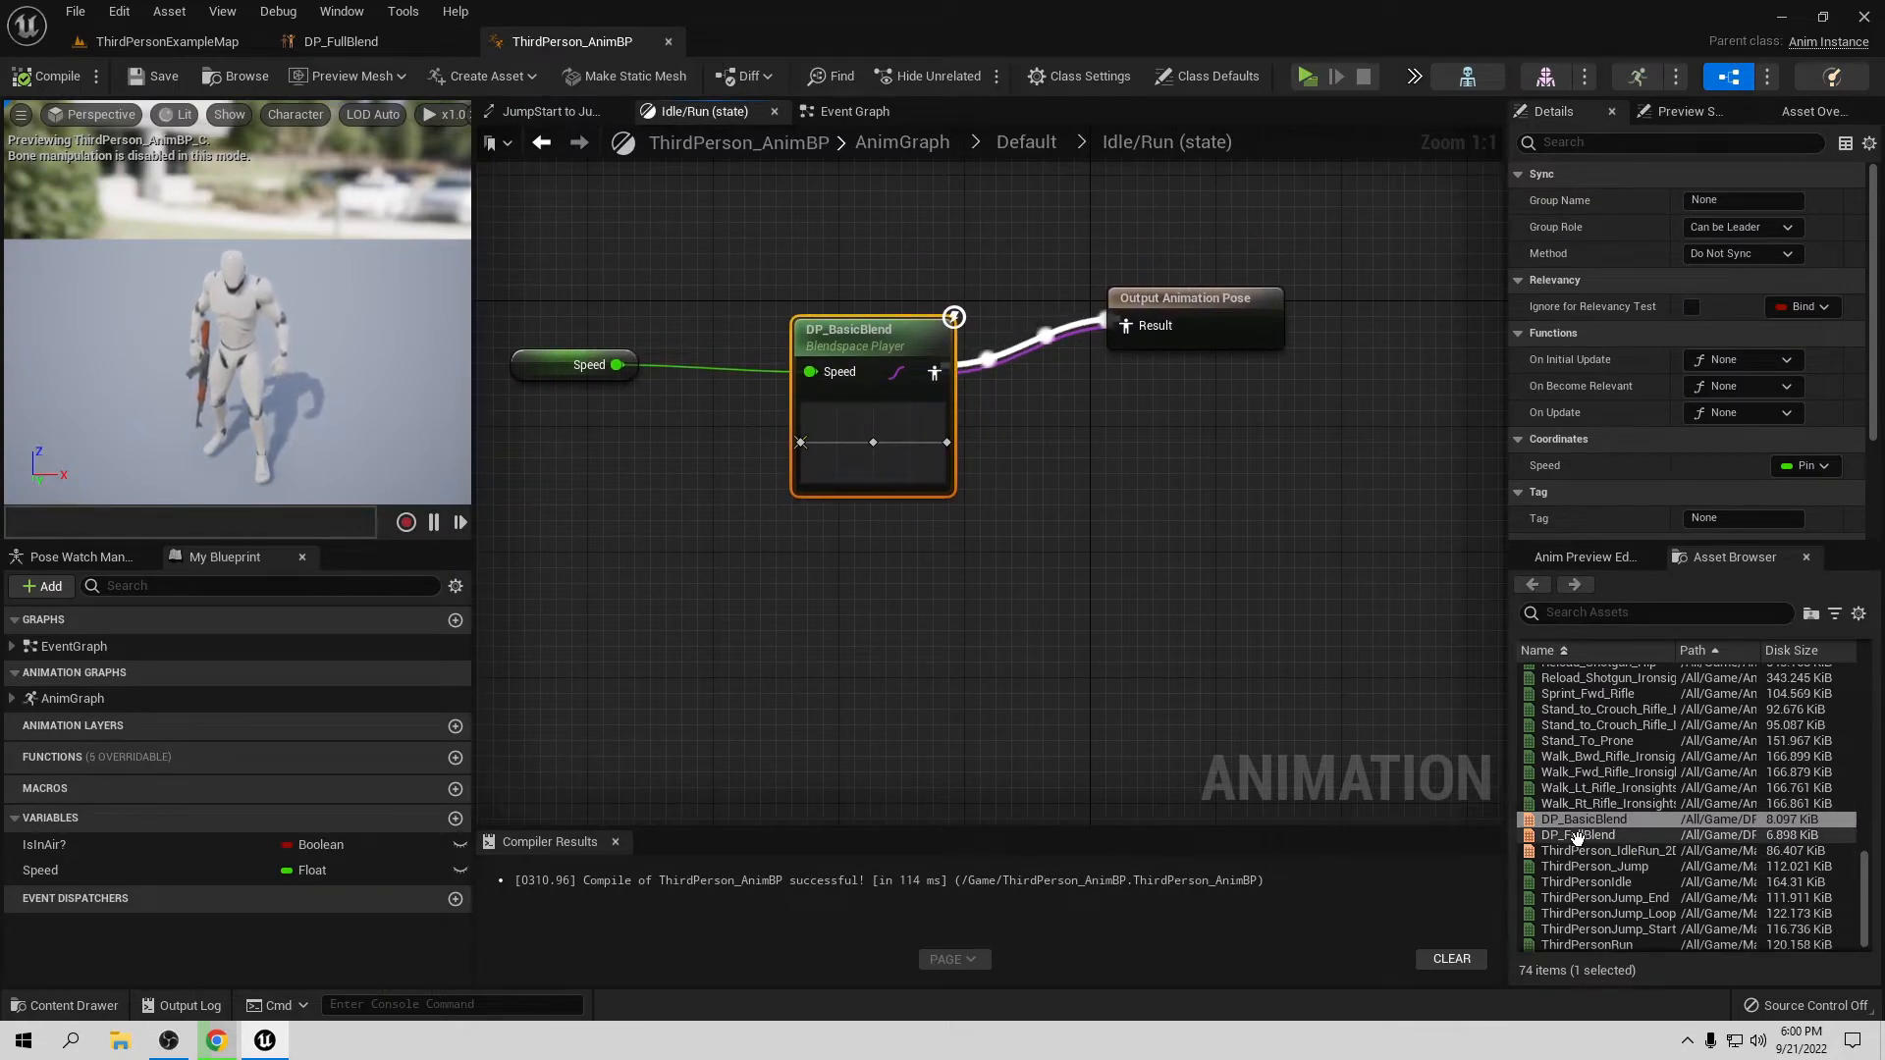
drag(1576, 836, 795, 571)
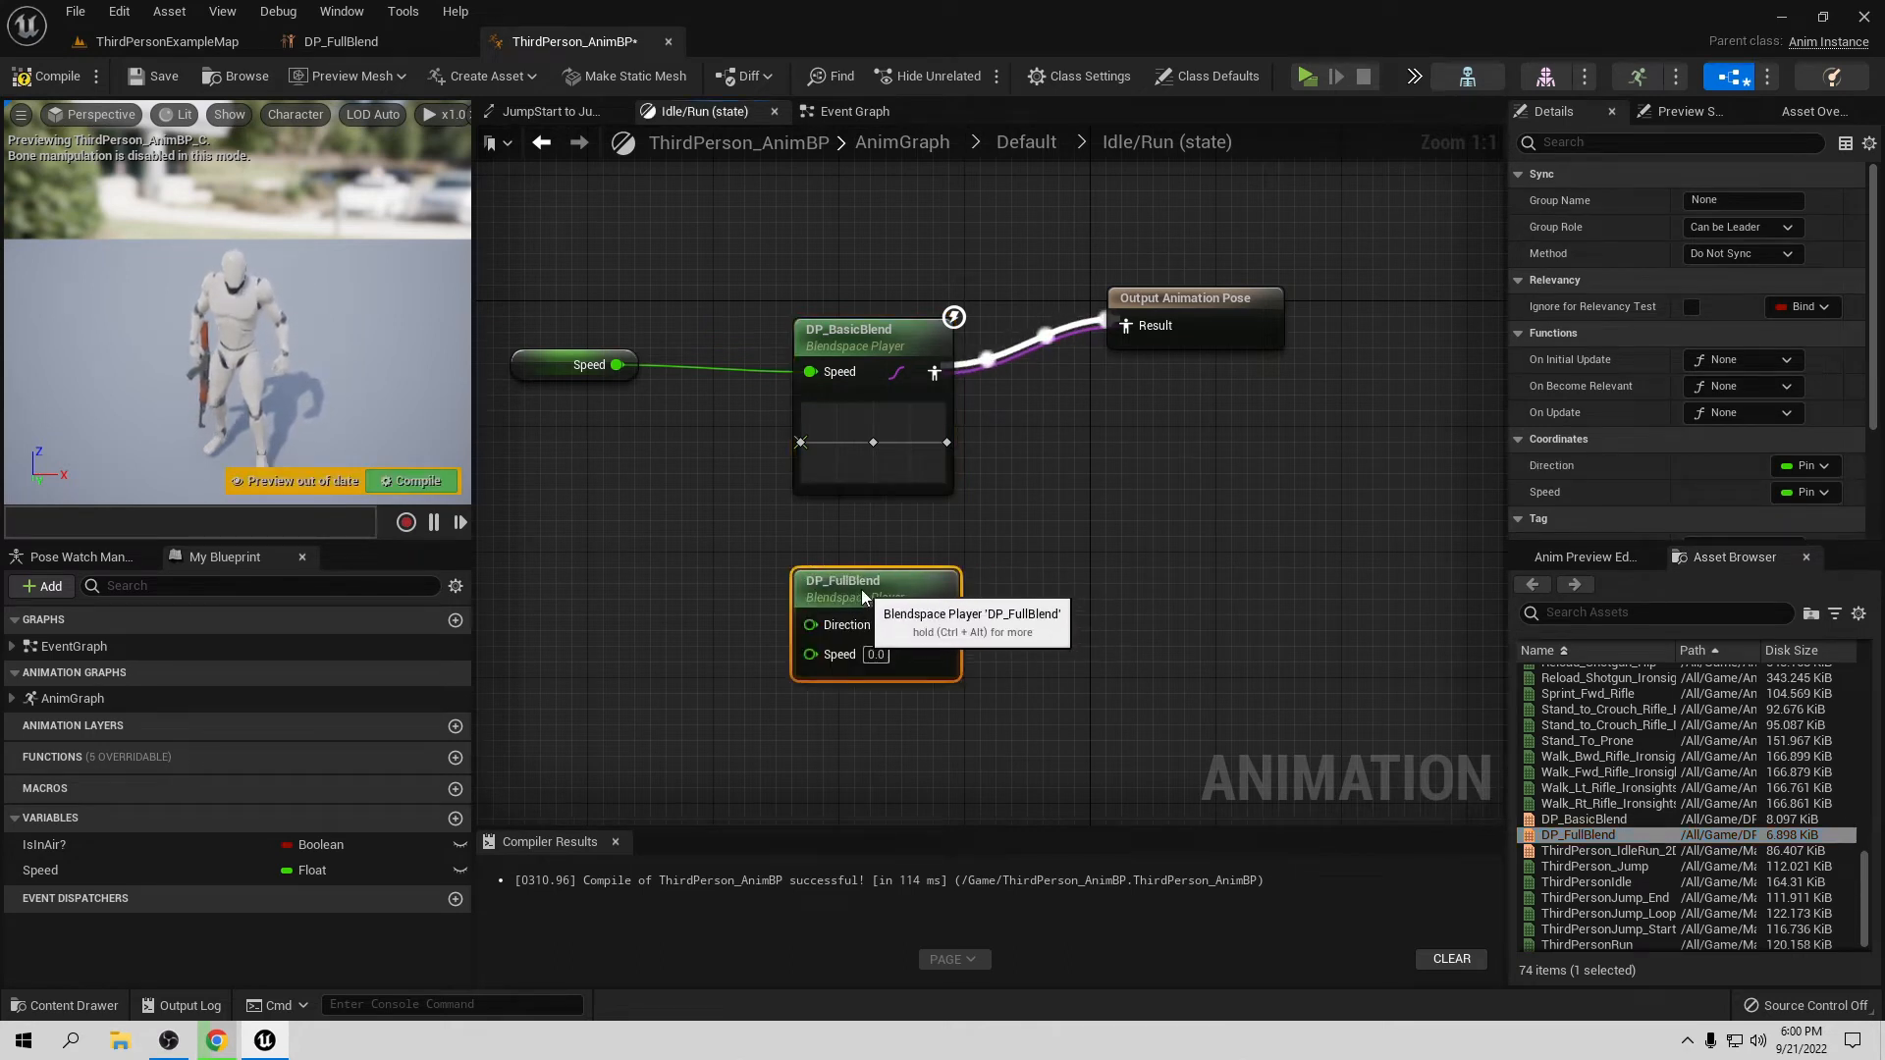
drag(616, 364, 811, 655)
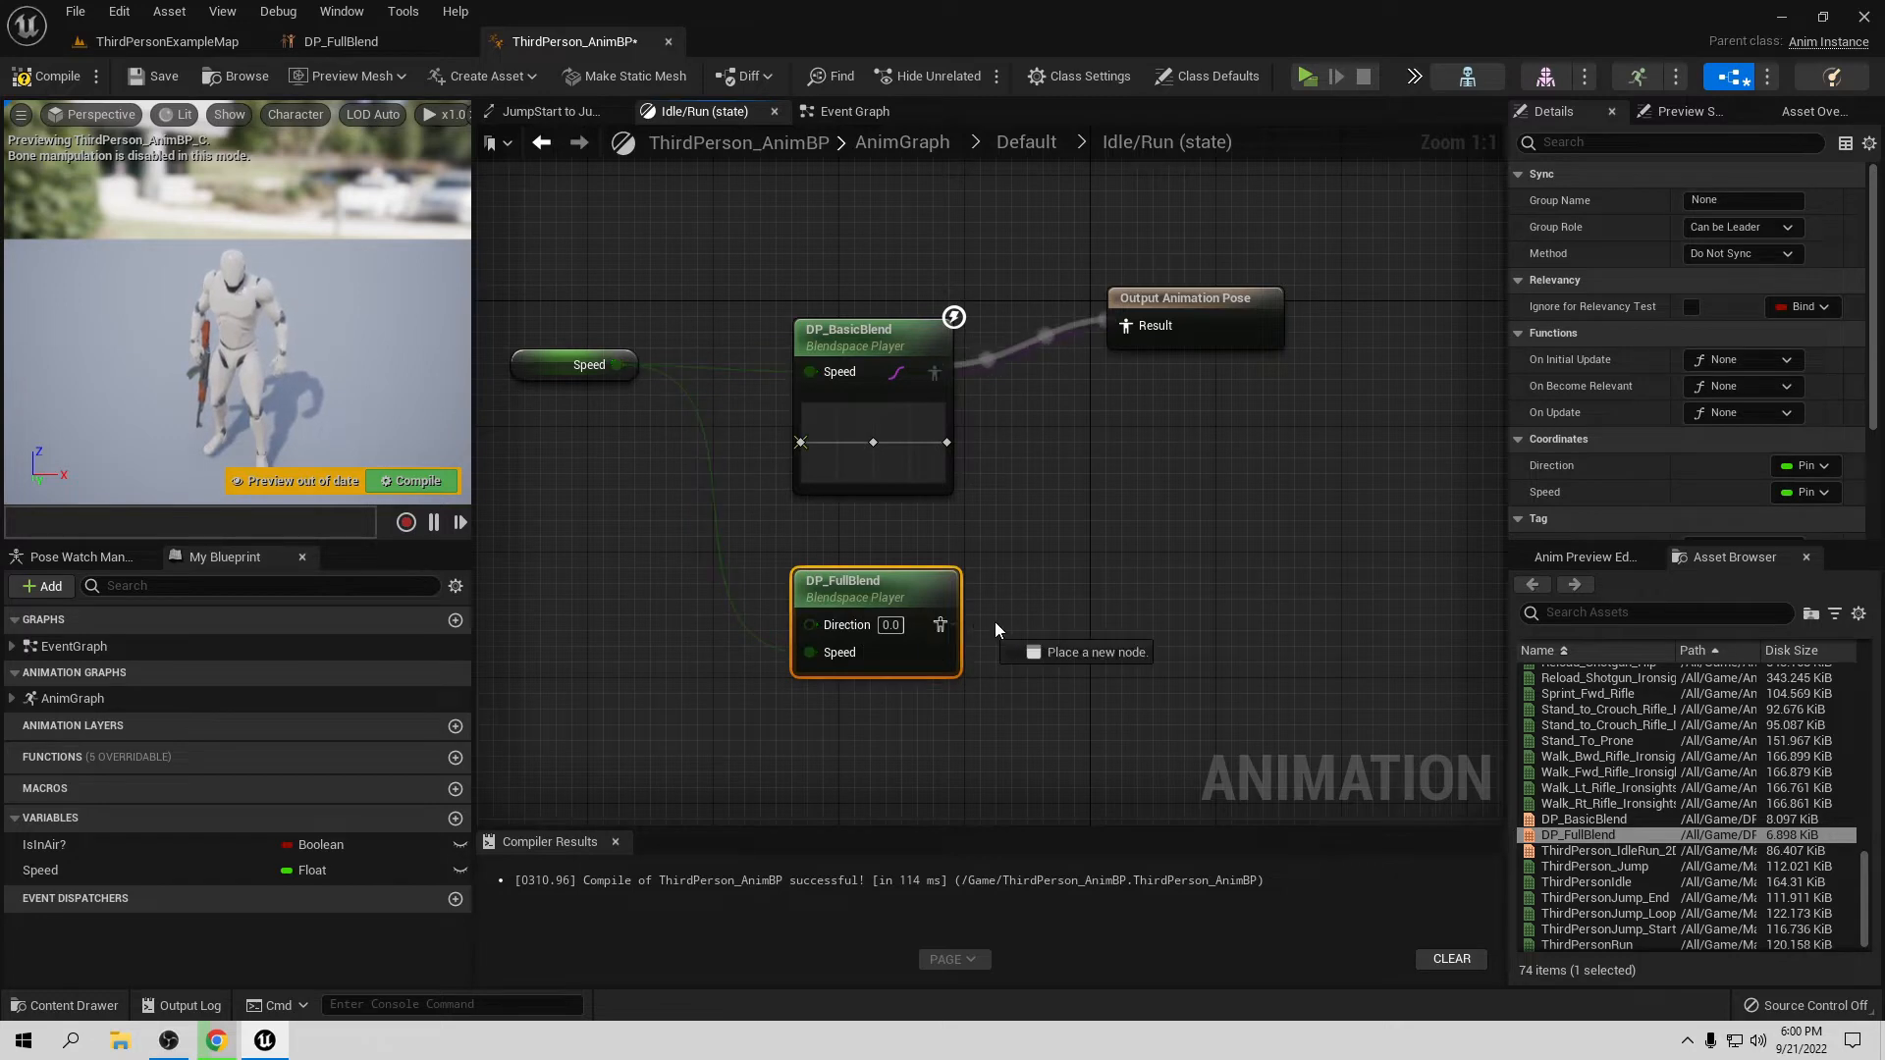
drag(996, 629, 1126, 324)
right_drag(958, 516, 967, 495)
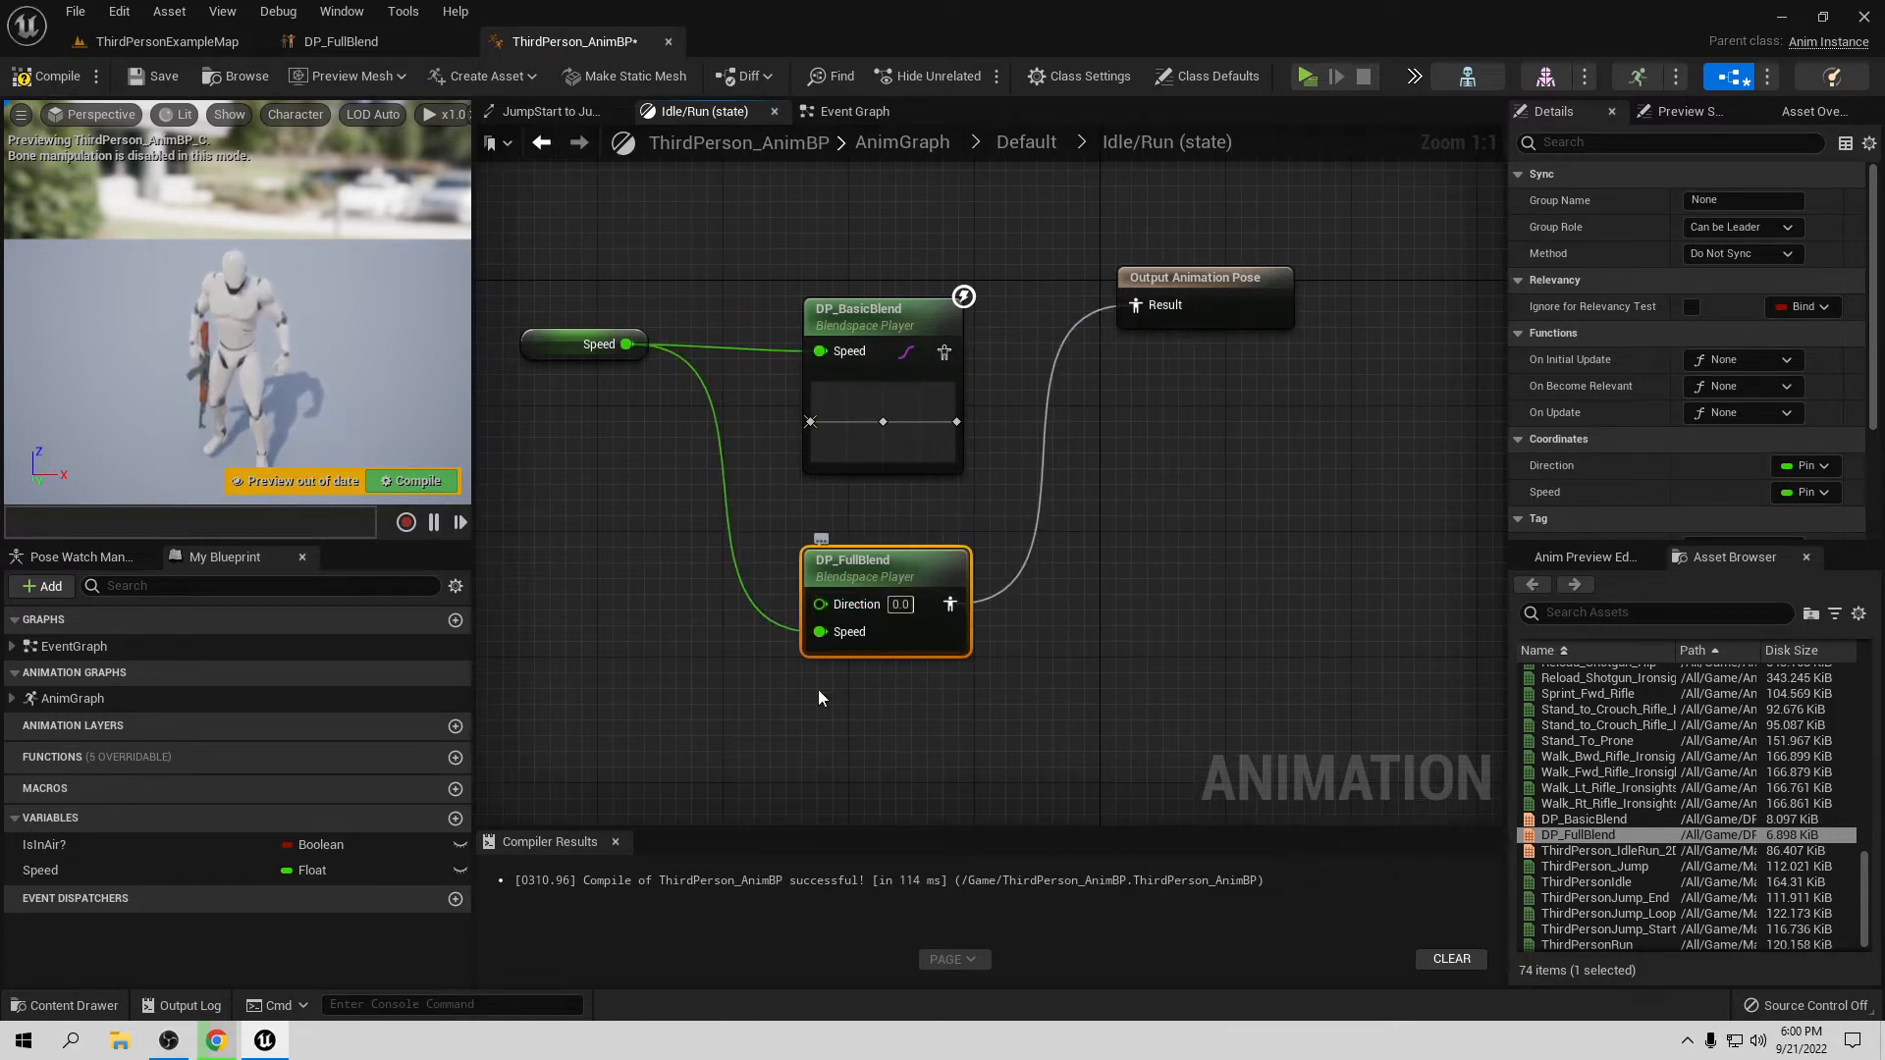
Step: Promote DP_FullBlend's Direction input to a variable named Direction and compile the animation blueprint
right_drag(817, 689, 1021, 709)
drag(1025, 610, 787, 605)
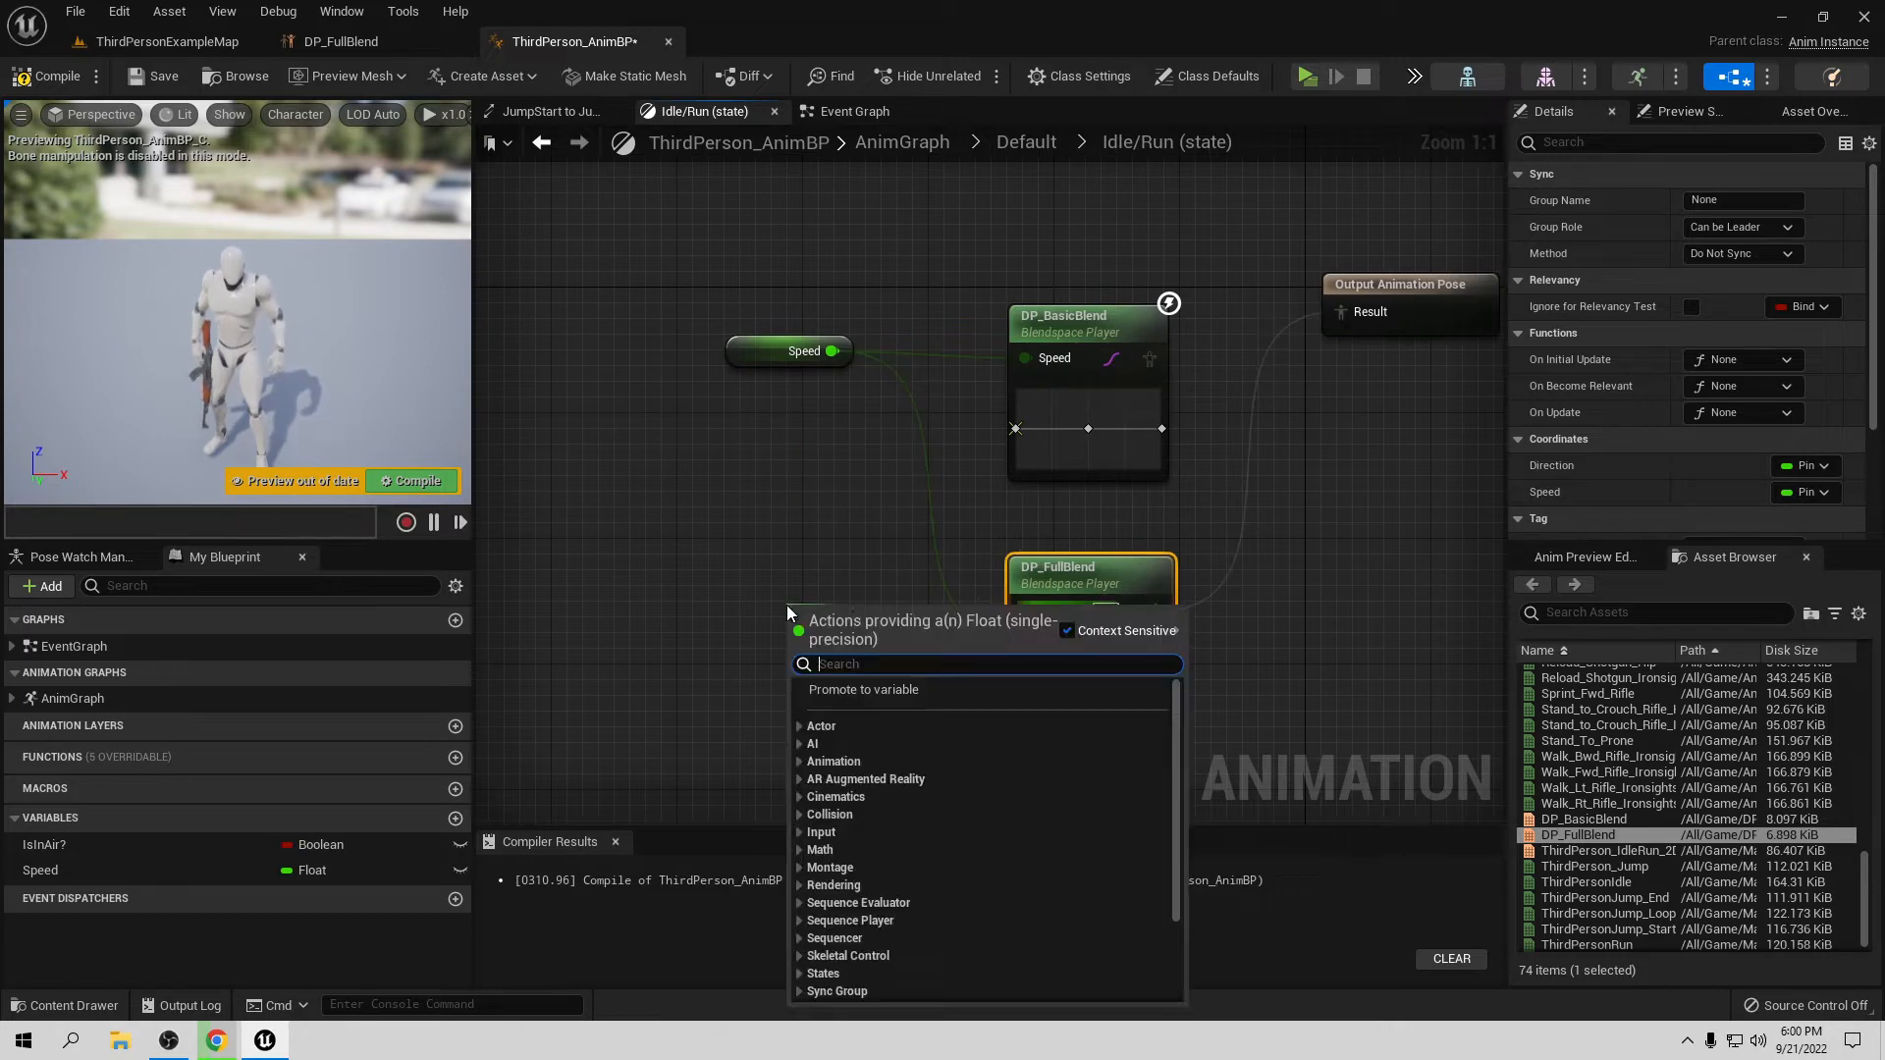
click(864, 686)
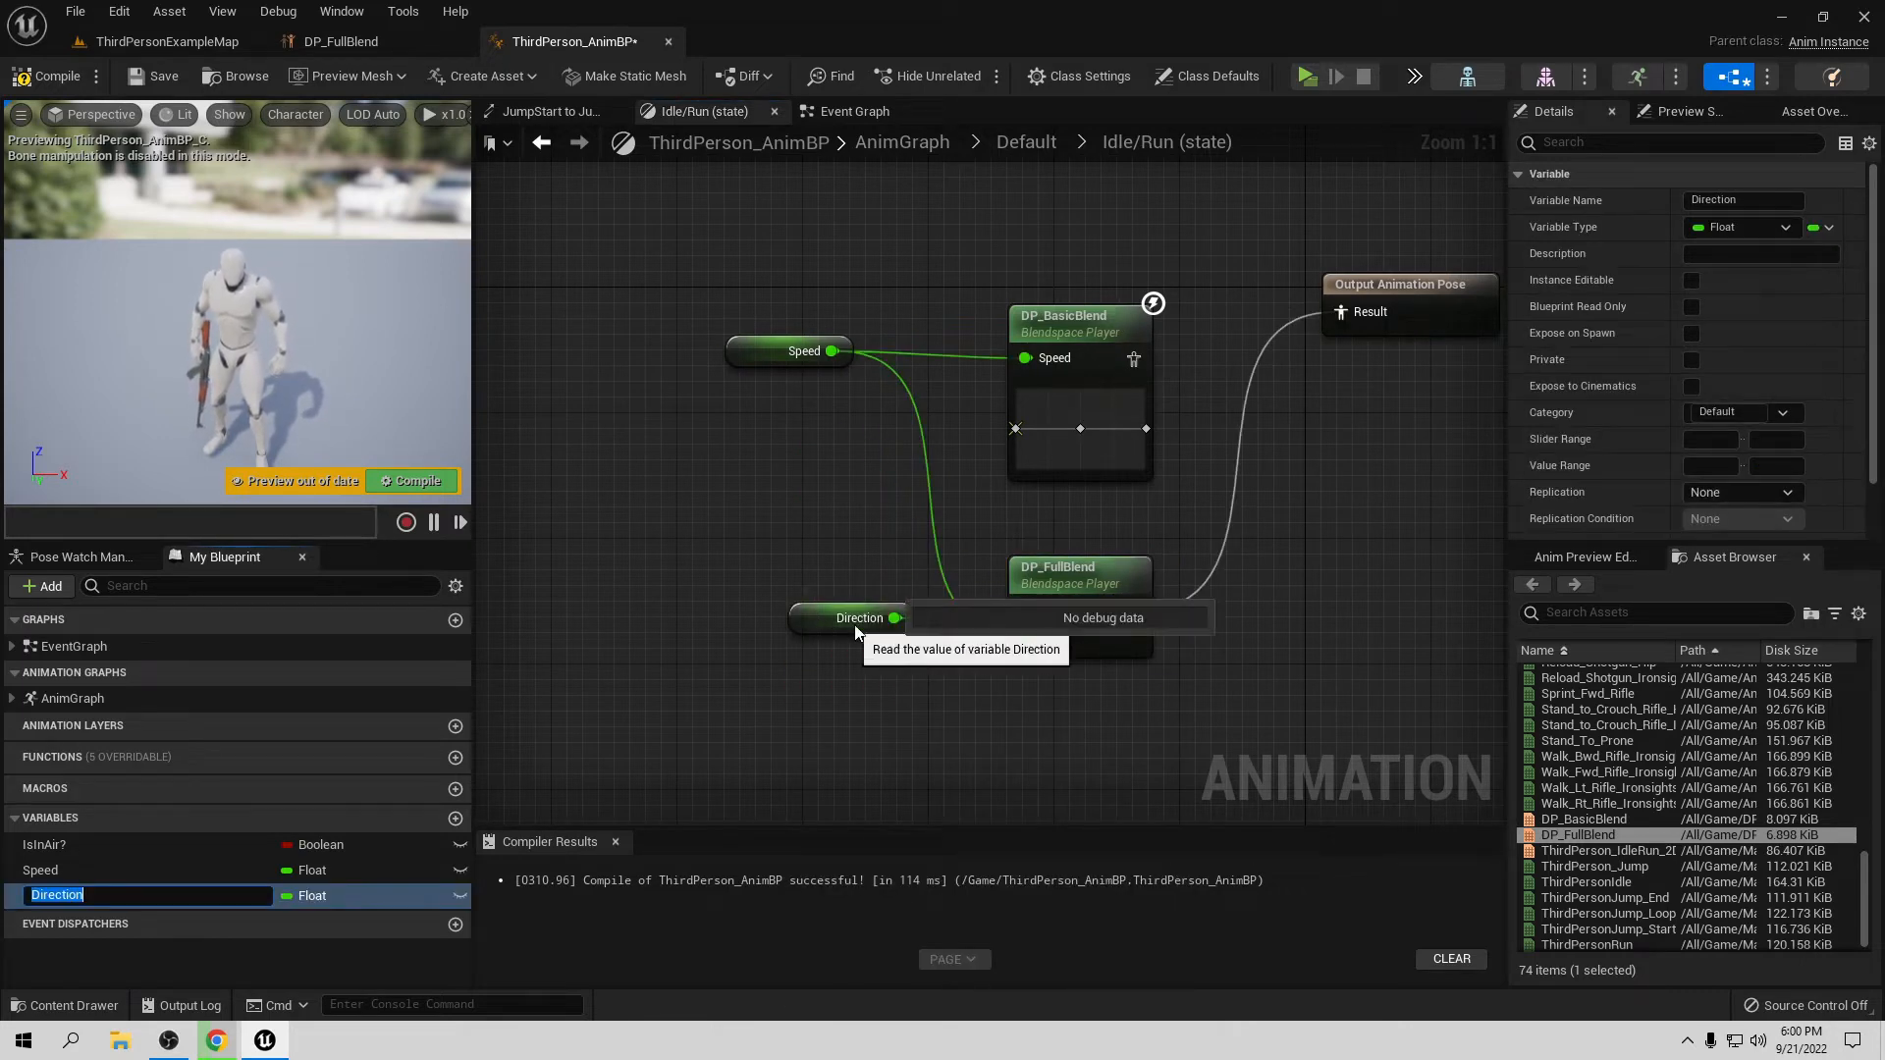
click(775, 633)
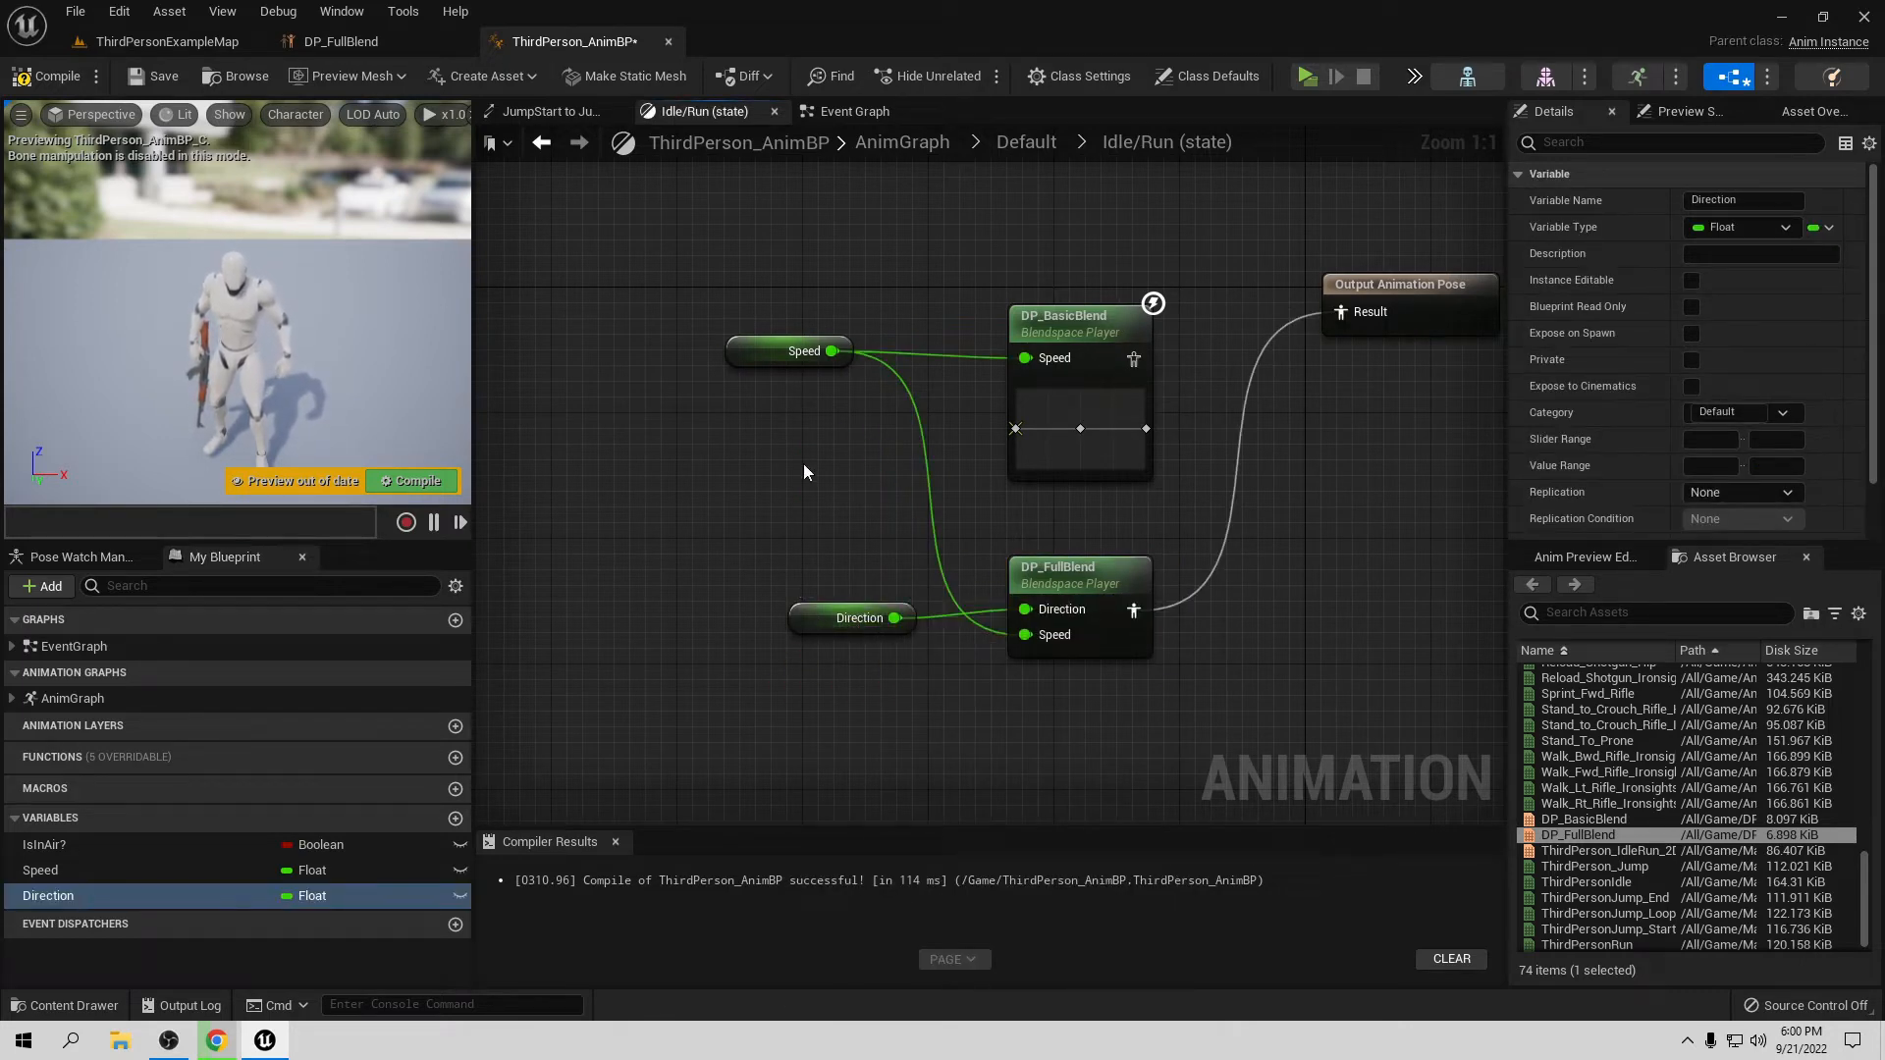
click(56, 76)
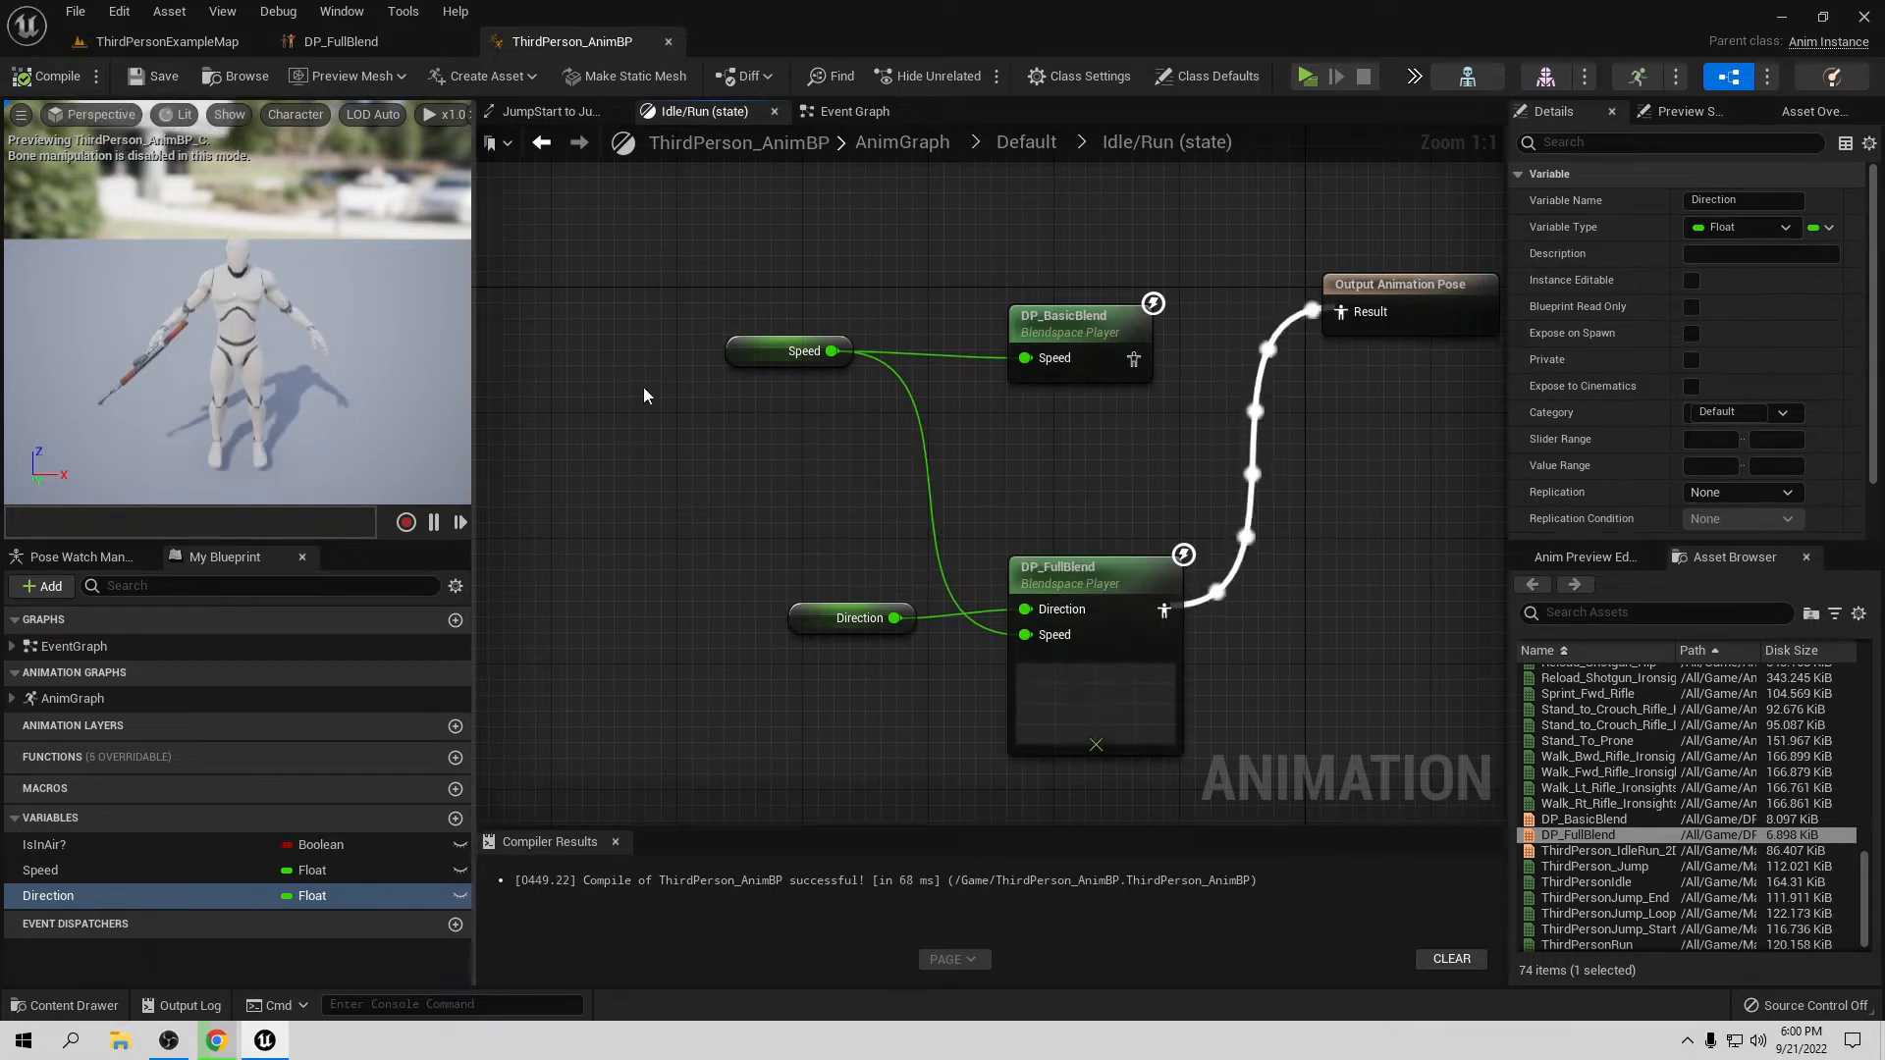
right_drag(1056, 450, 900, 472)
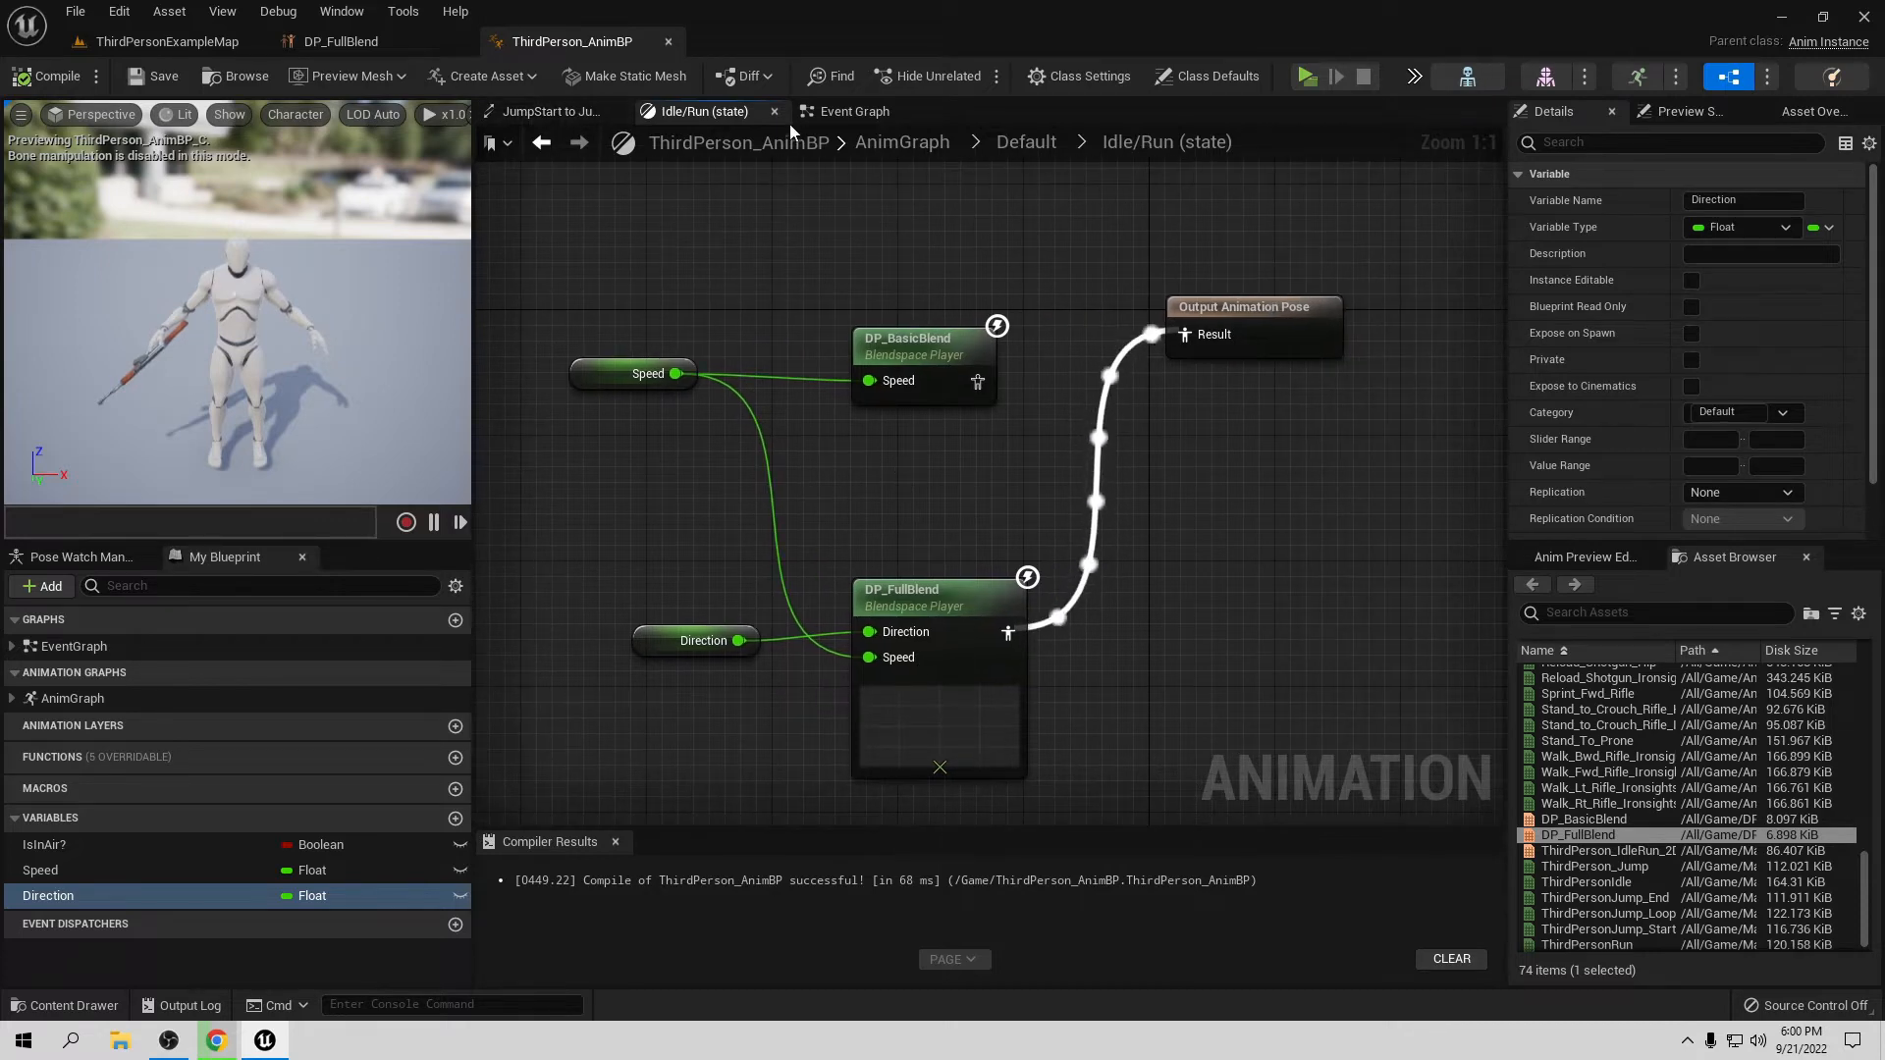
Step: In the Event Graph, add a Calculate Direction node below the Setting 'Speed' comment group
click(841, 115)
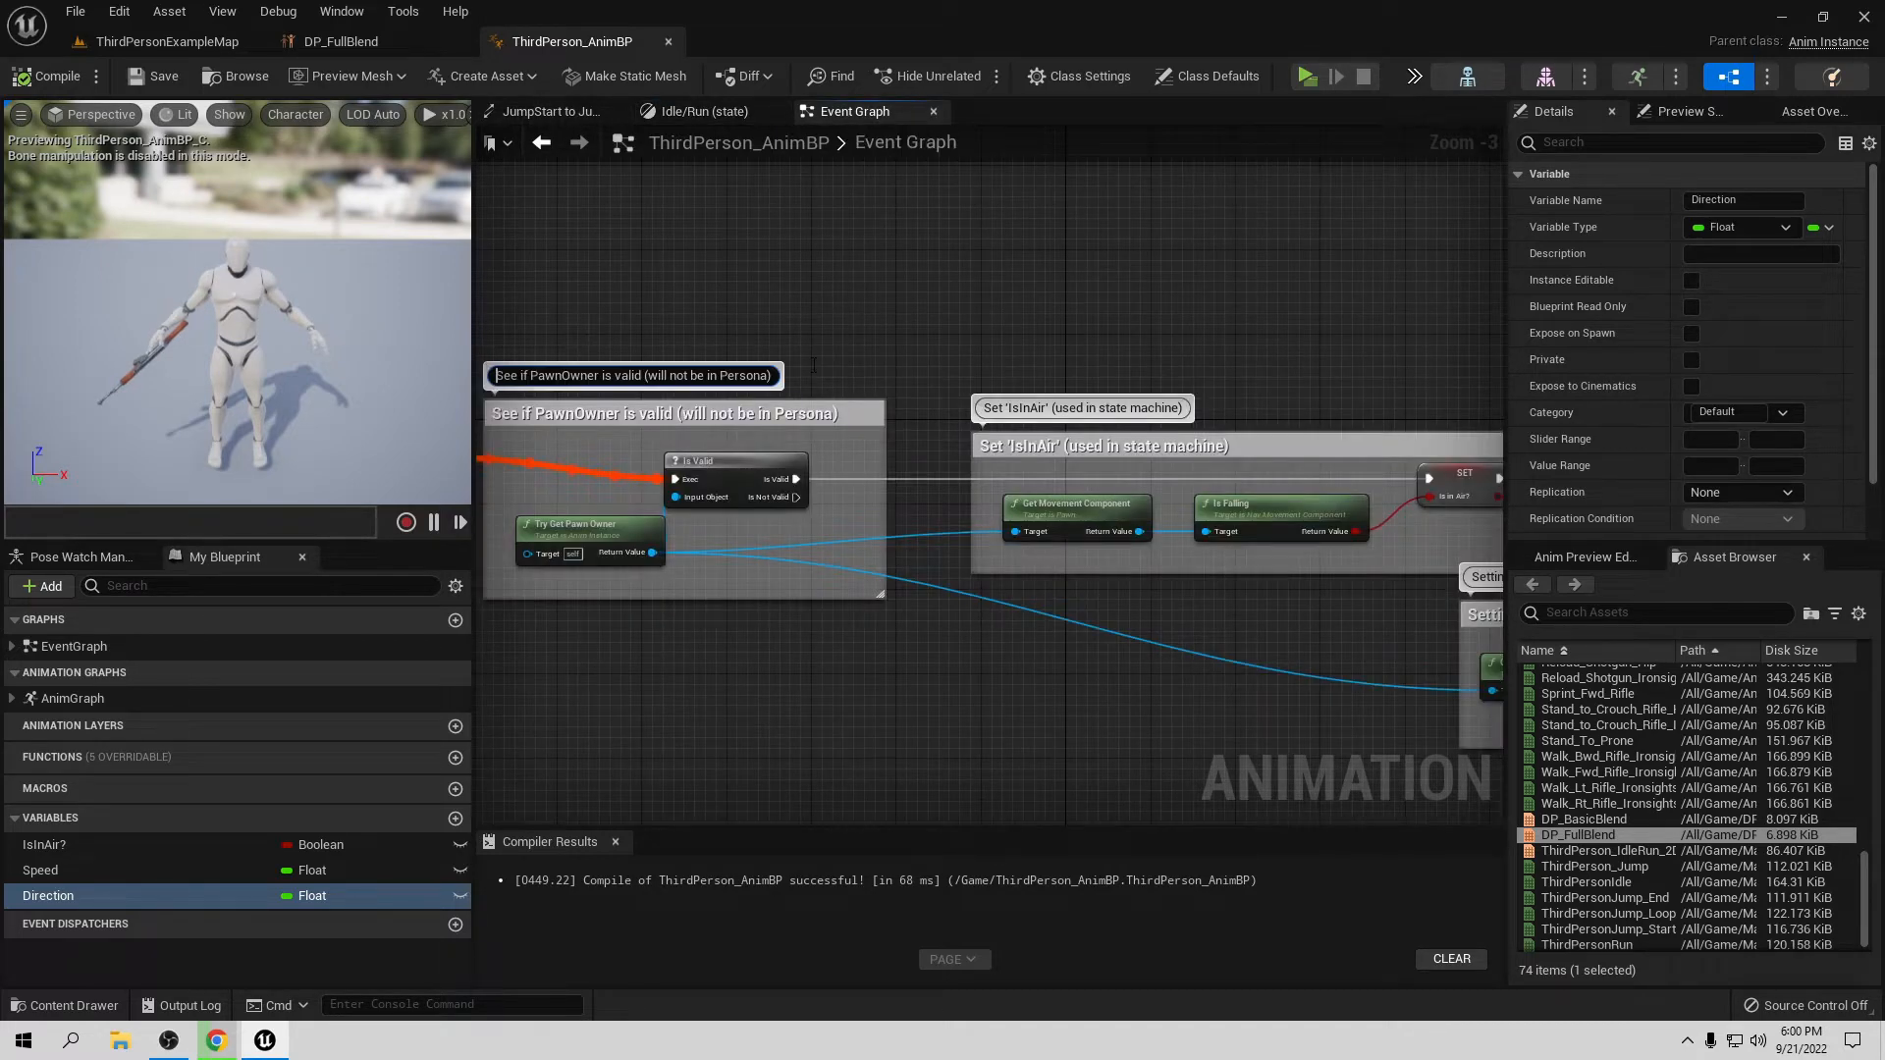
right_drag(952, 347, 575, 113)
right_drag(895, 513, 689, 556)
right_drag(870, 589, 802, 604)
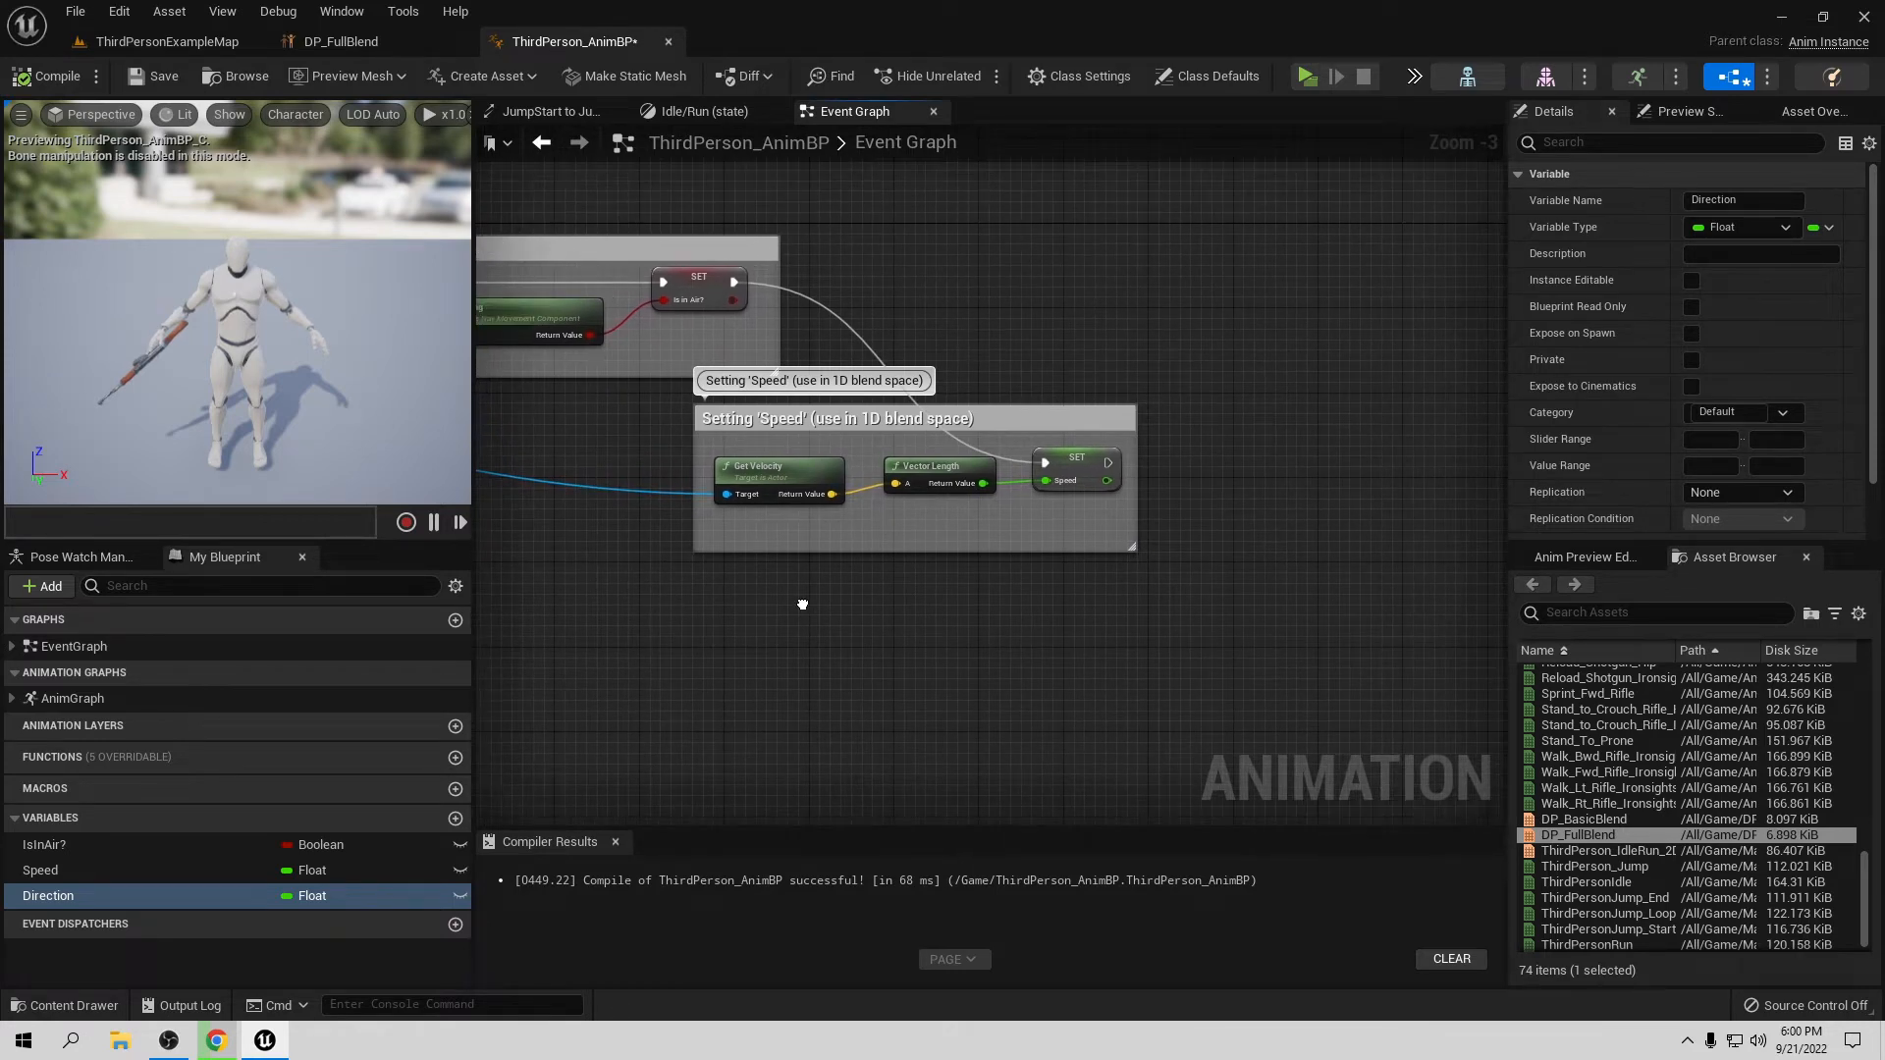
right_click(967, 629)
text(ca)
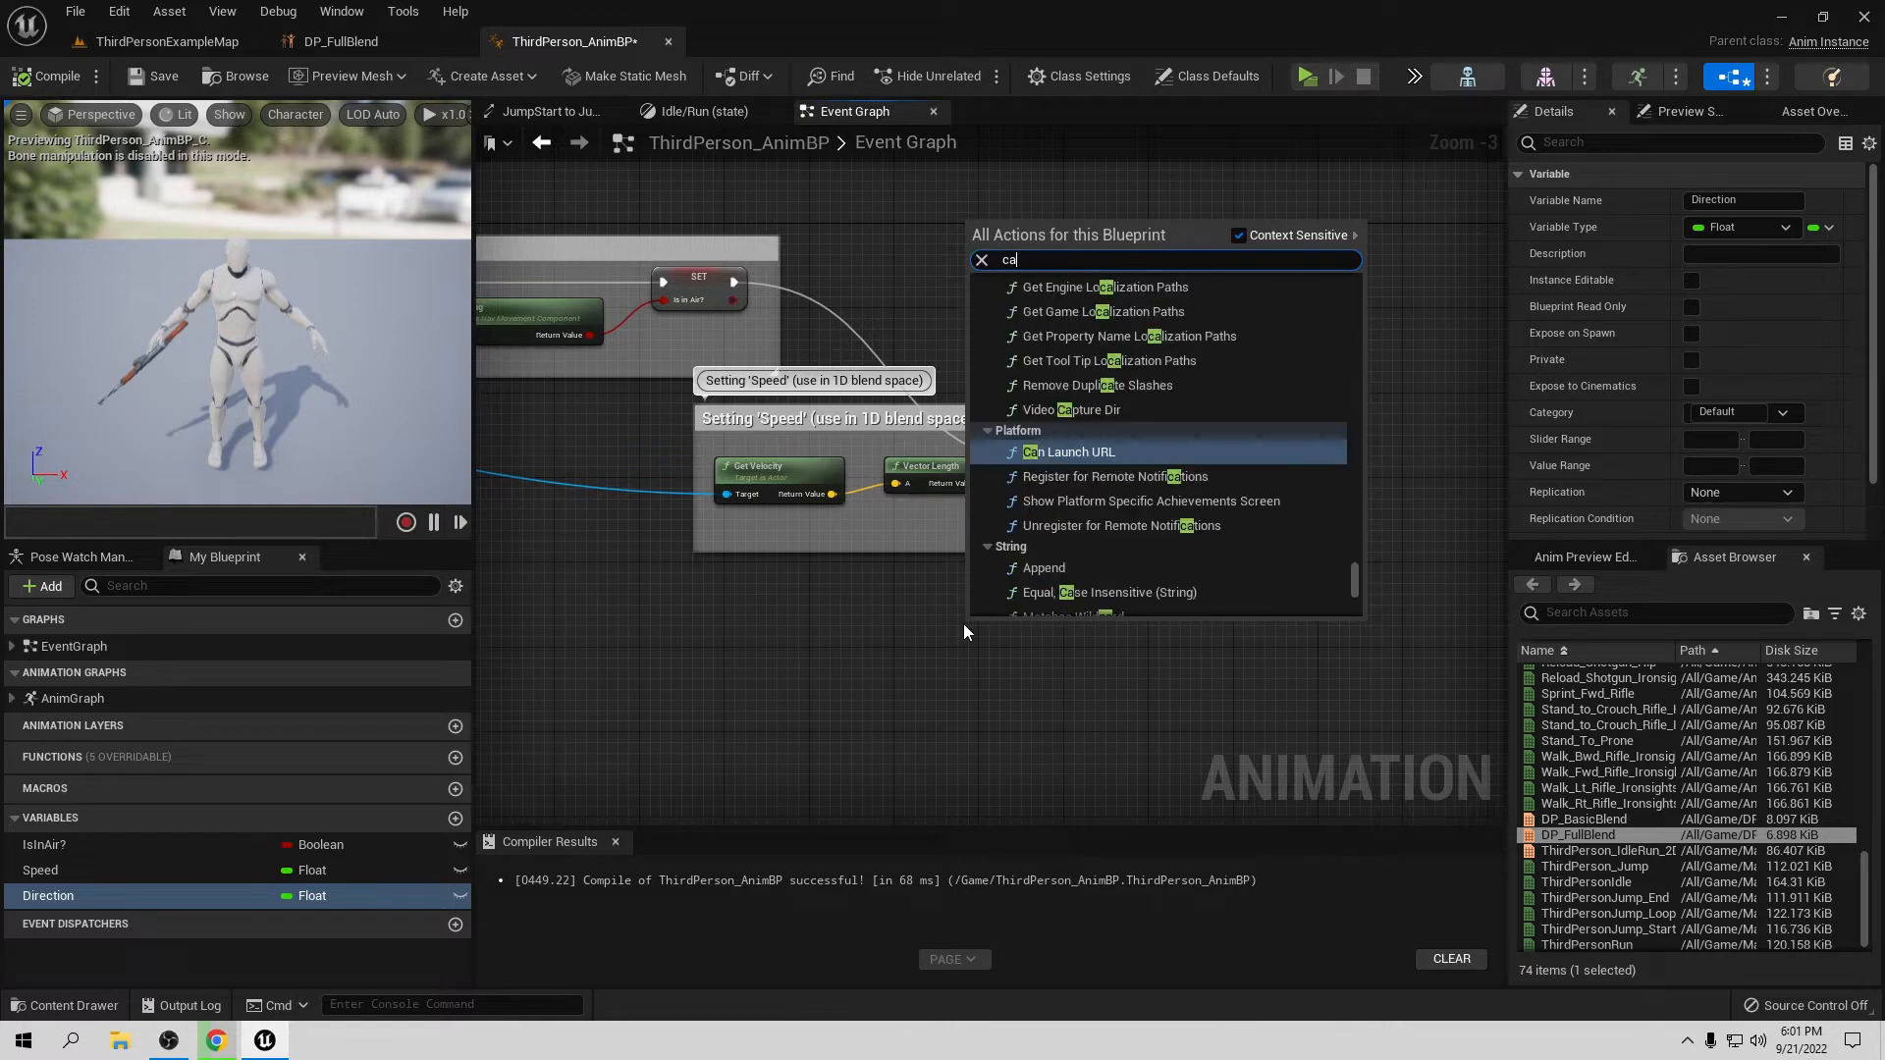
text(lculate)
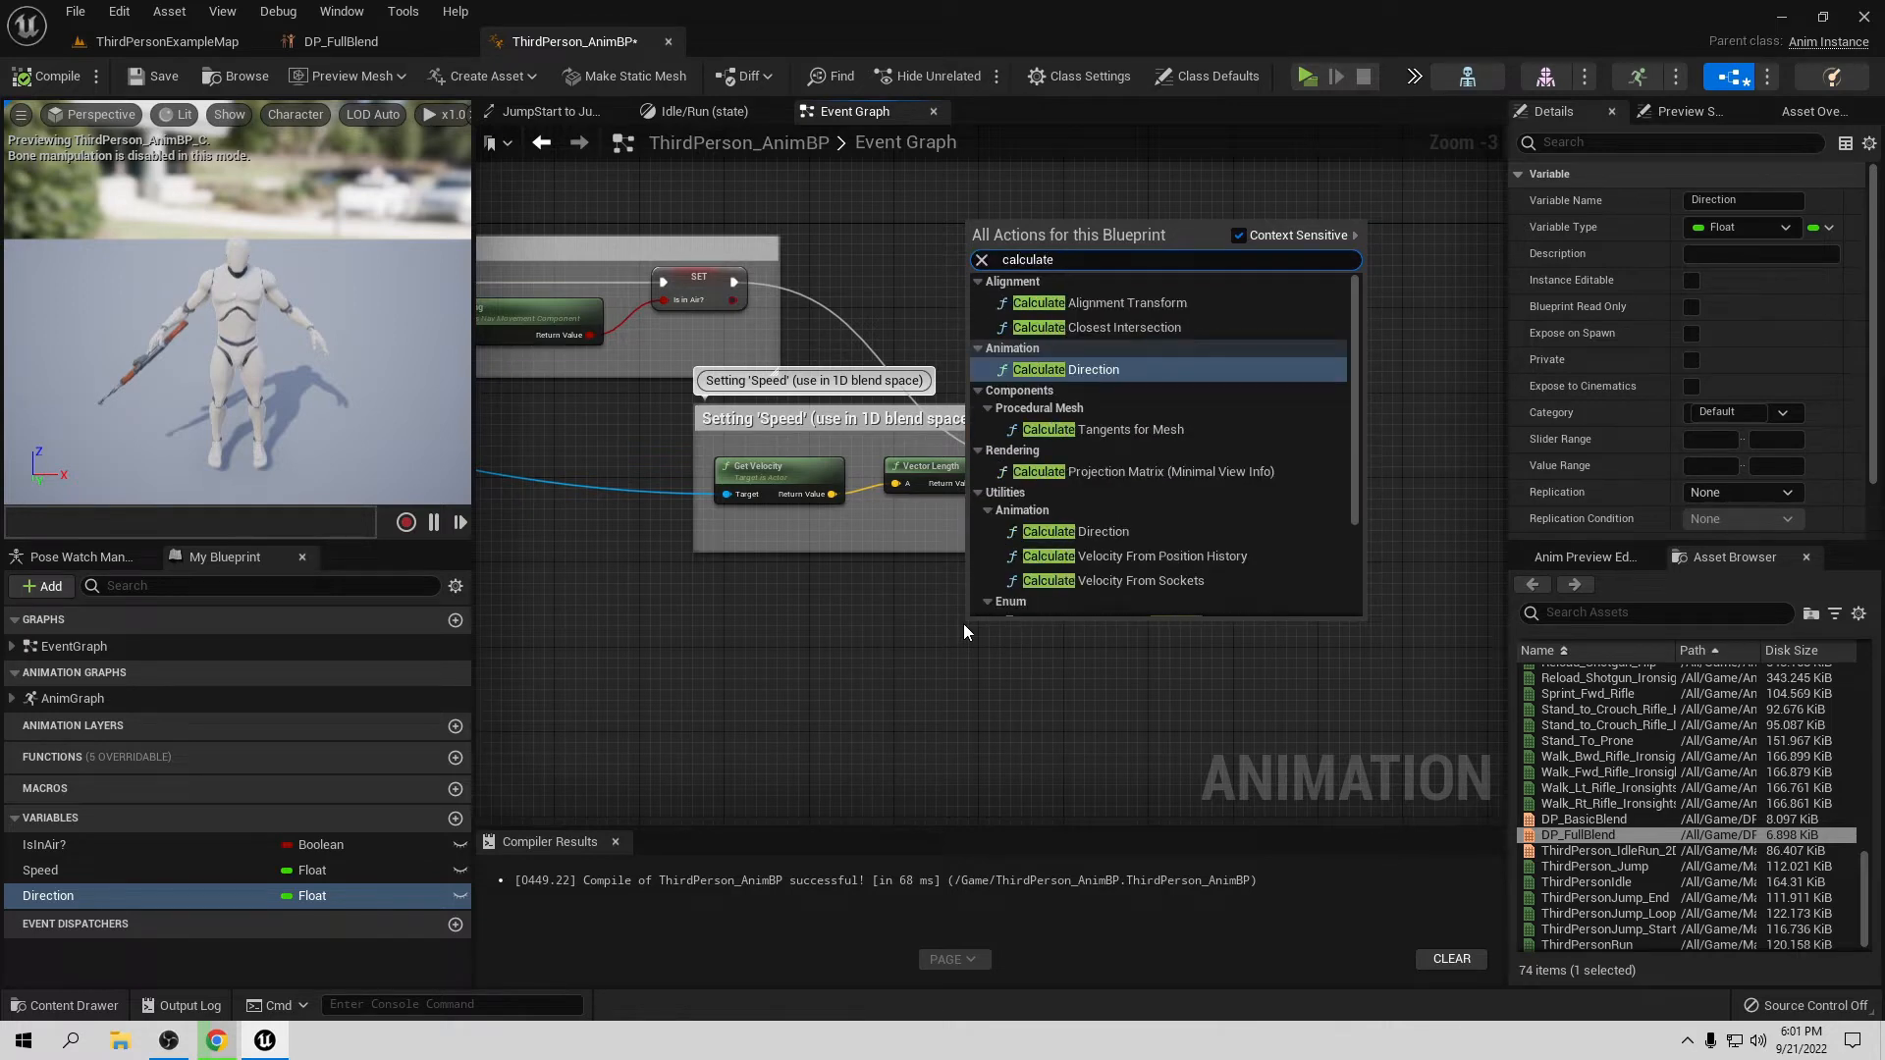
click(1080, 371)
scroll(956, 622, up, 3)
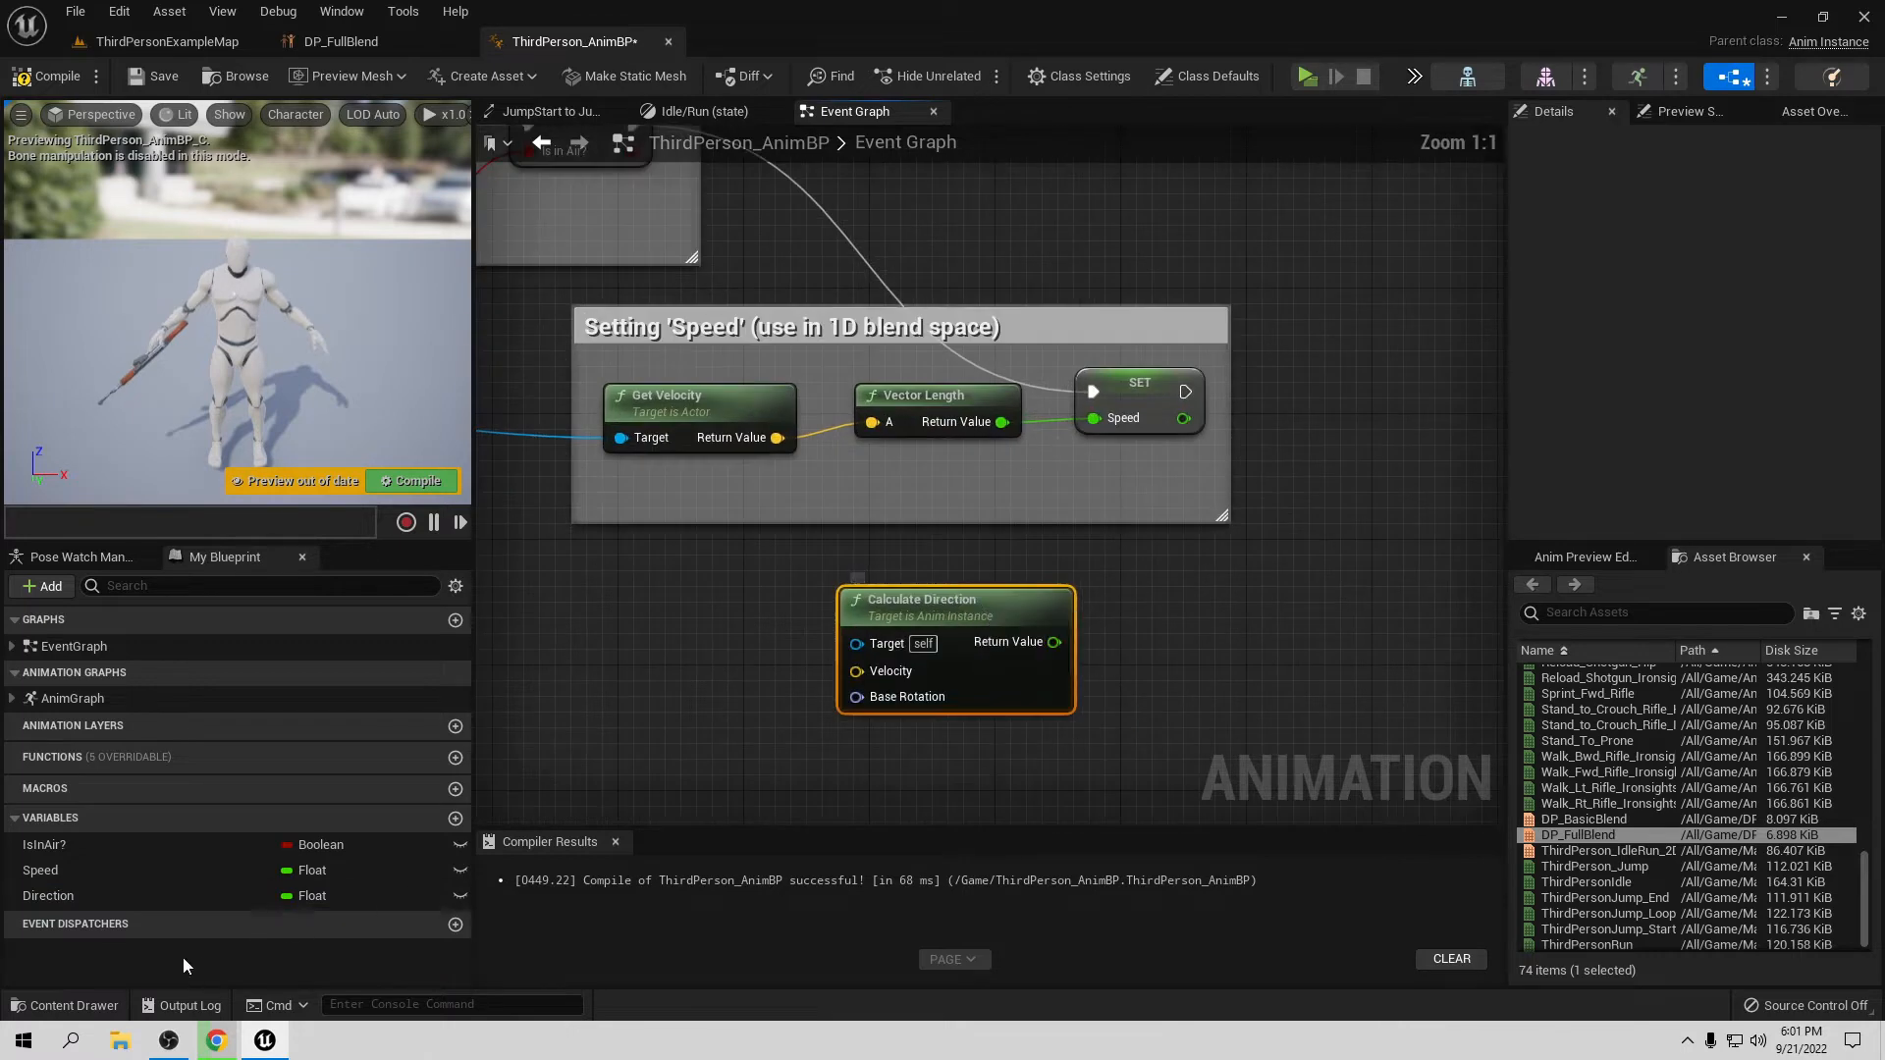
Step: Add a SET Direction node beside the Setting 'Speed' group and connect its execution input to the SET Speed node
drag(61, 897, 1351, 451)
mouse_move(1298, 379)
mouse_down()
mouse_move(1279, 401)
mouse_move(1314, 408)
mouse_up()
click(1345, 424)
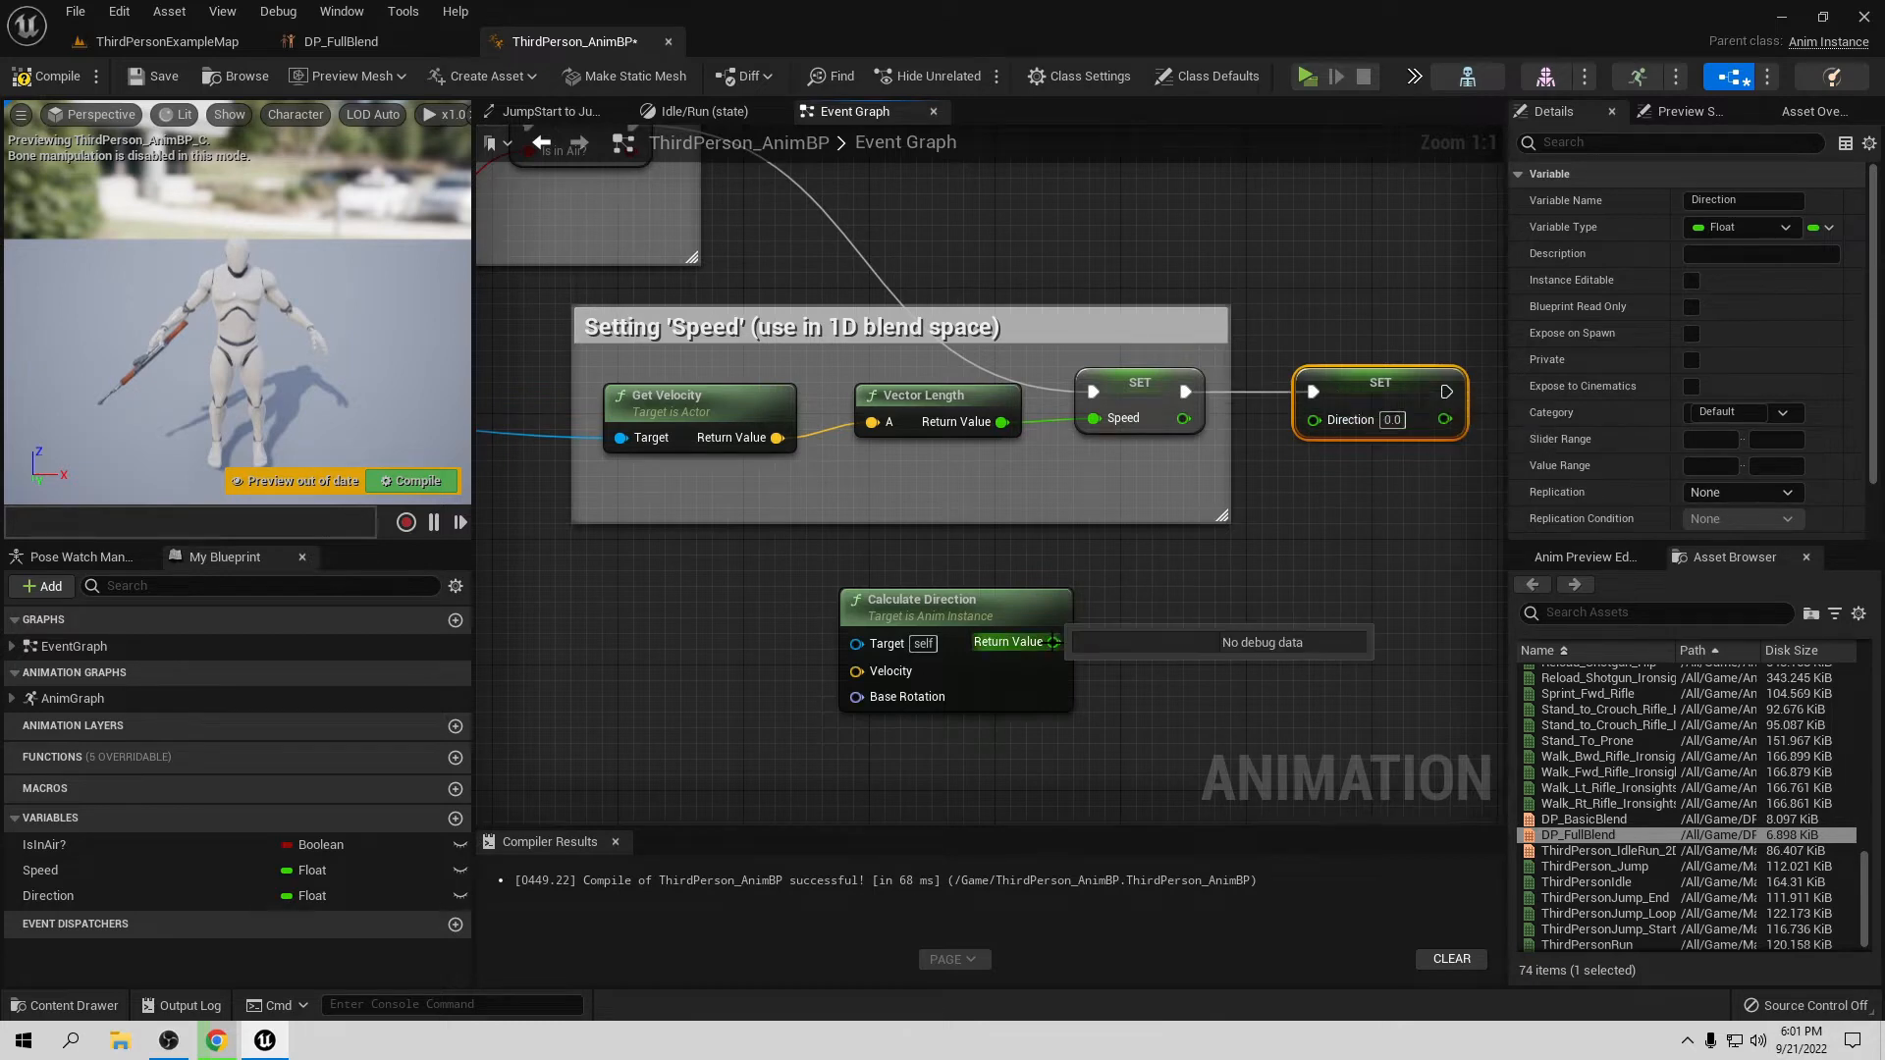
Step: Connect Calculate Direction's Return Value to the SET Direction node and Get Velocity's Return Value to its Velocity input
drag(1054, 642, 1316, 421)
right_drag(835, 593, 957, 528)
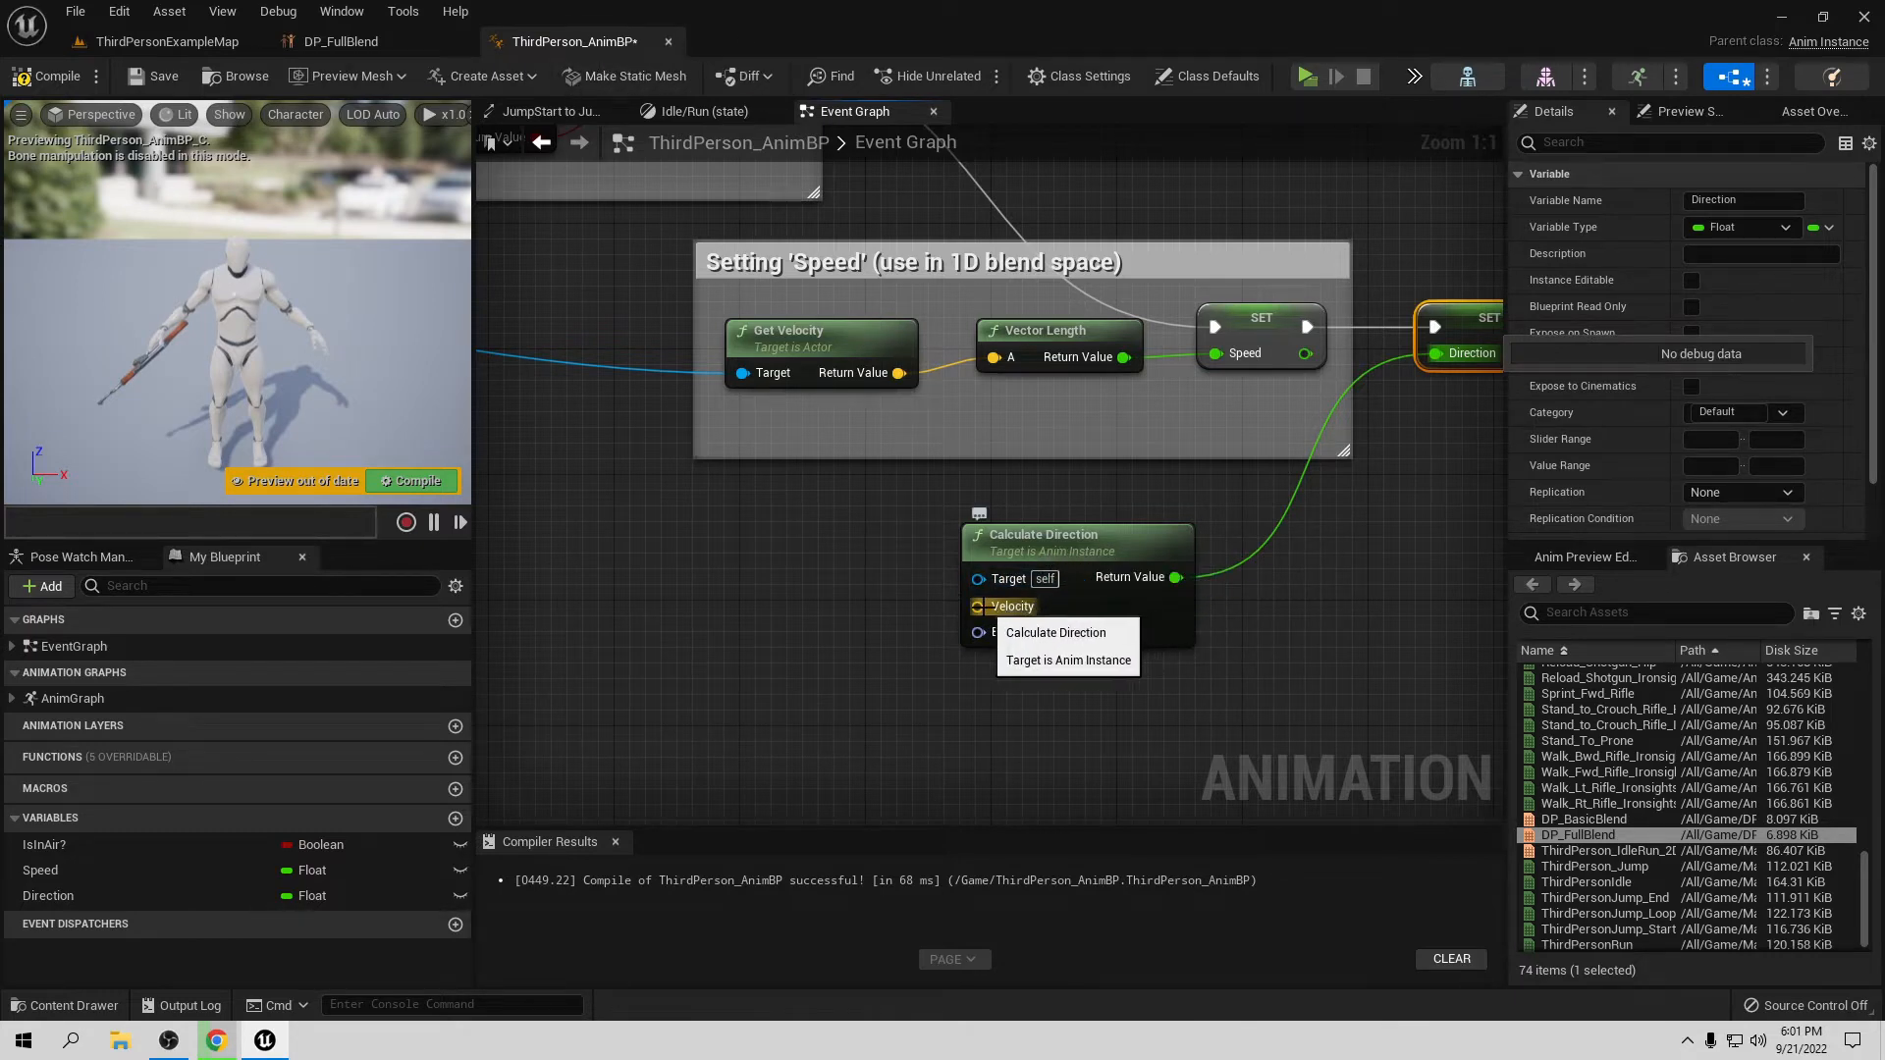
drag(977, 606, 913, 481)
drag(908, 376, 900, 374)
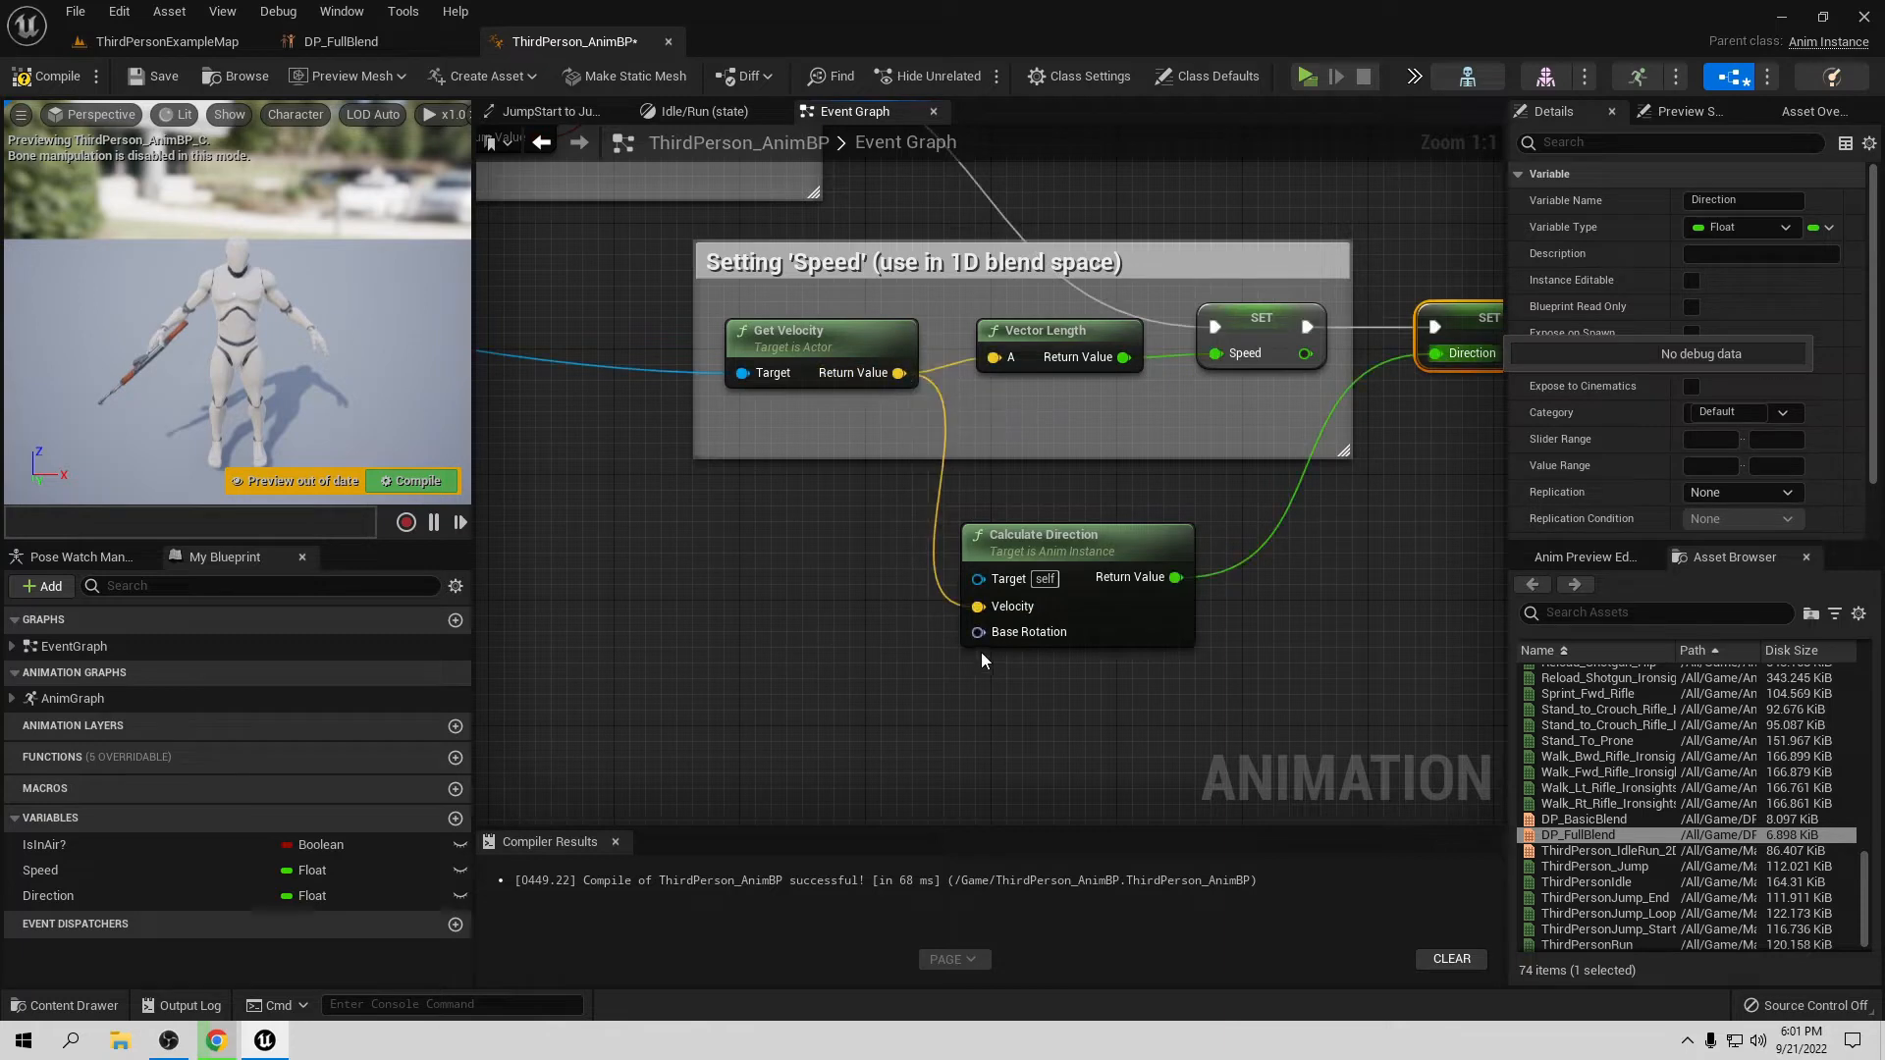
Step: Add a Get Actor Rotation node from Try Get Pawn Owner and connect its Return Value to Calculate Direction's Base Rotation
right_drag(778, 603, 645, 439)
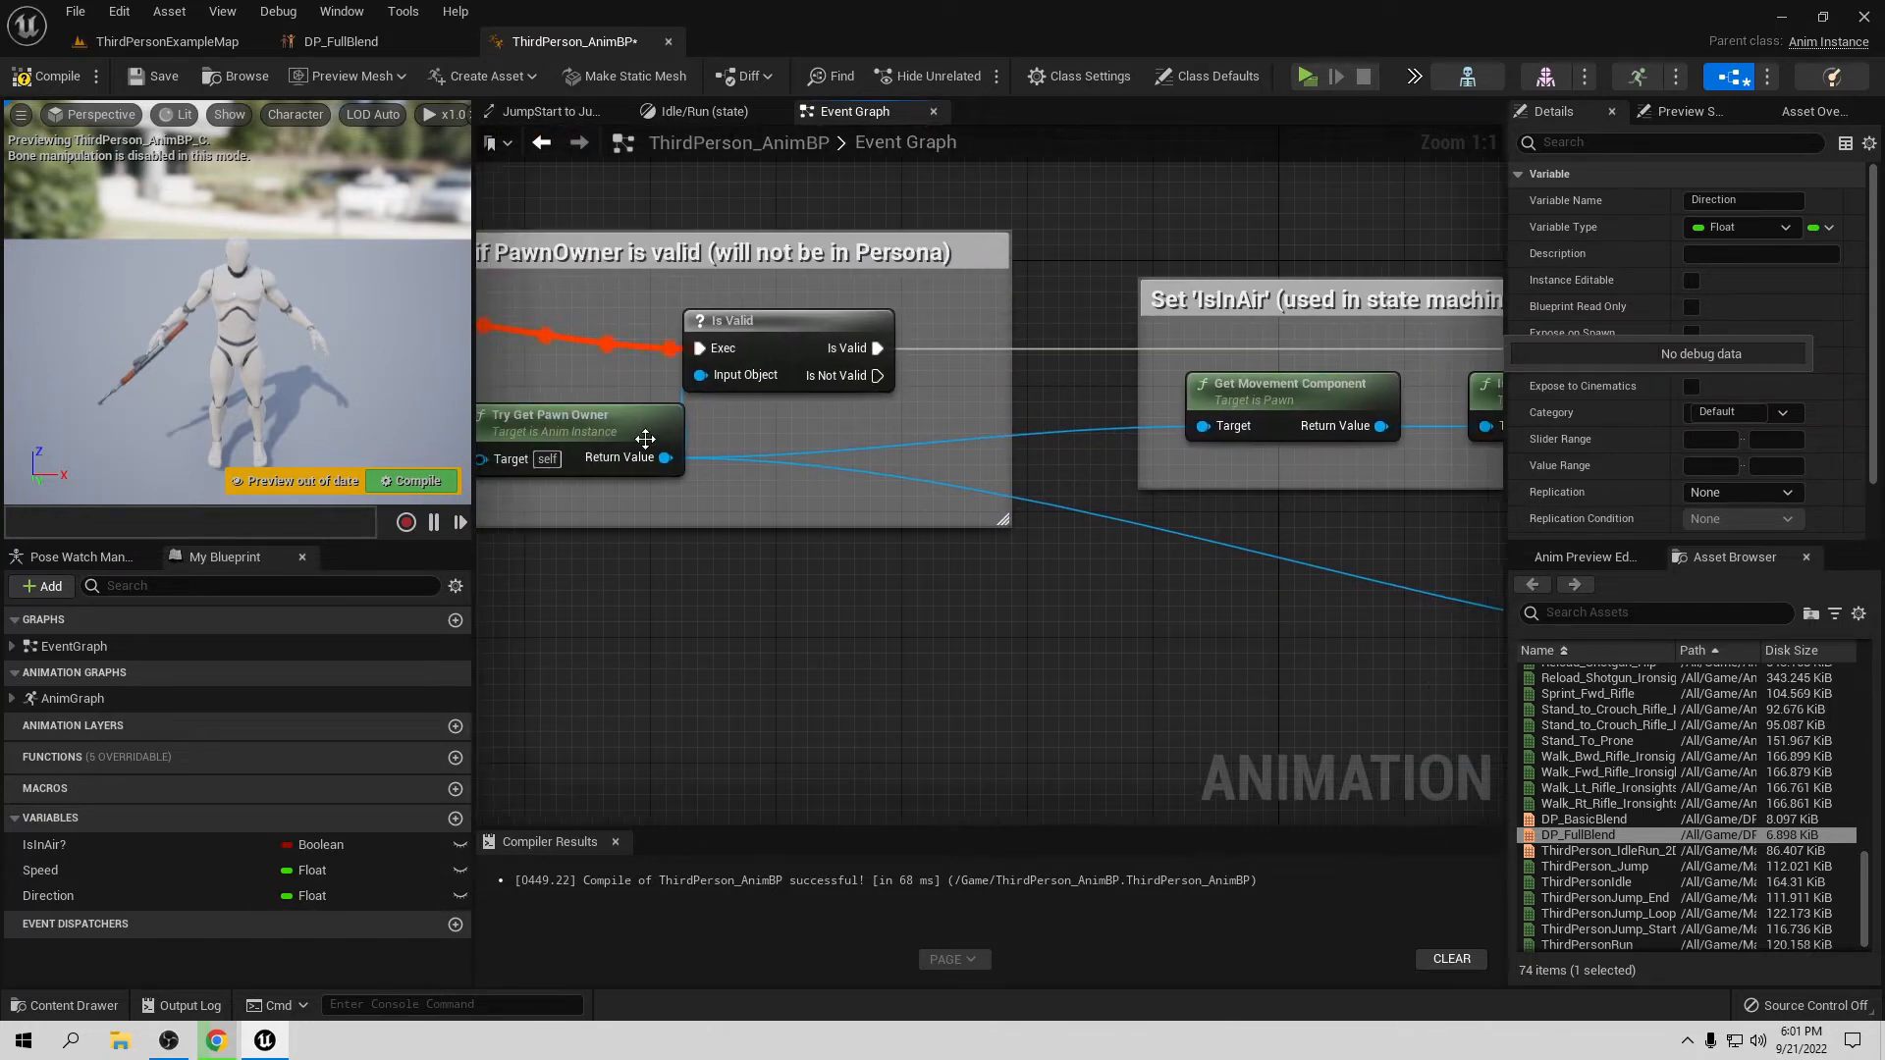
drag(665, 458, 1011, 422)
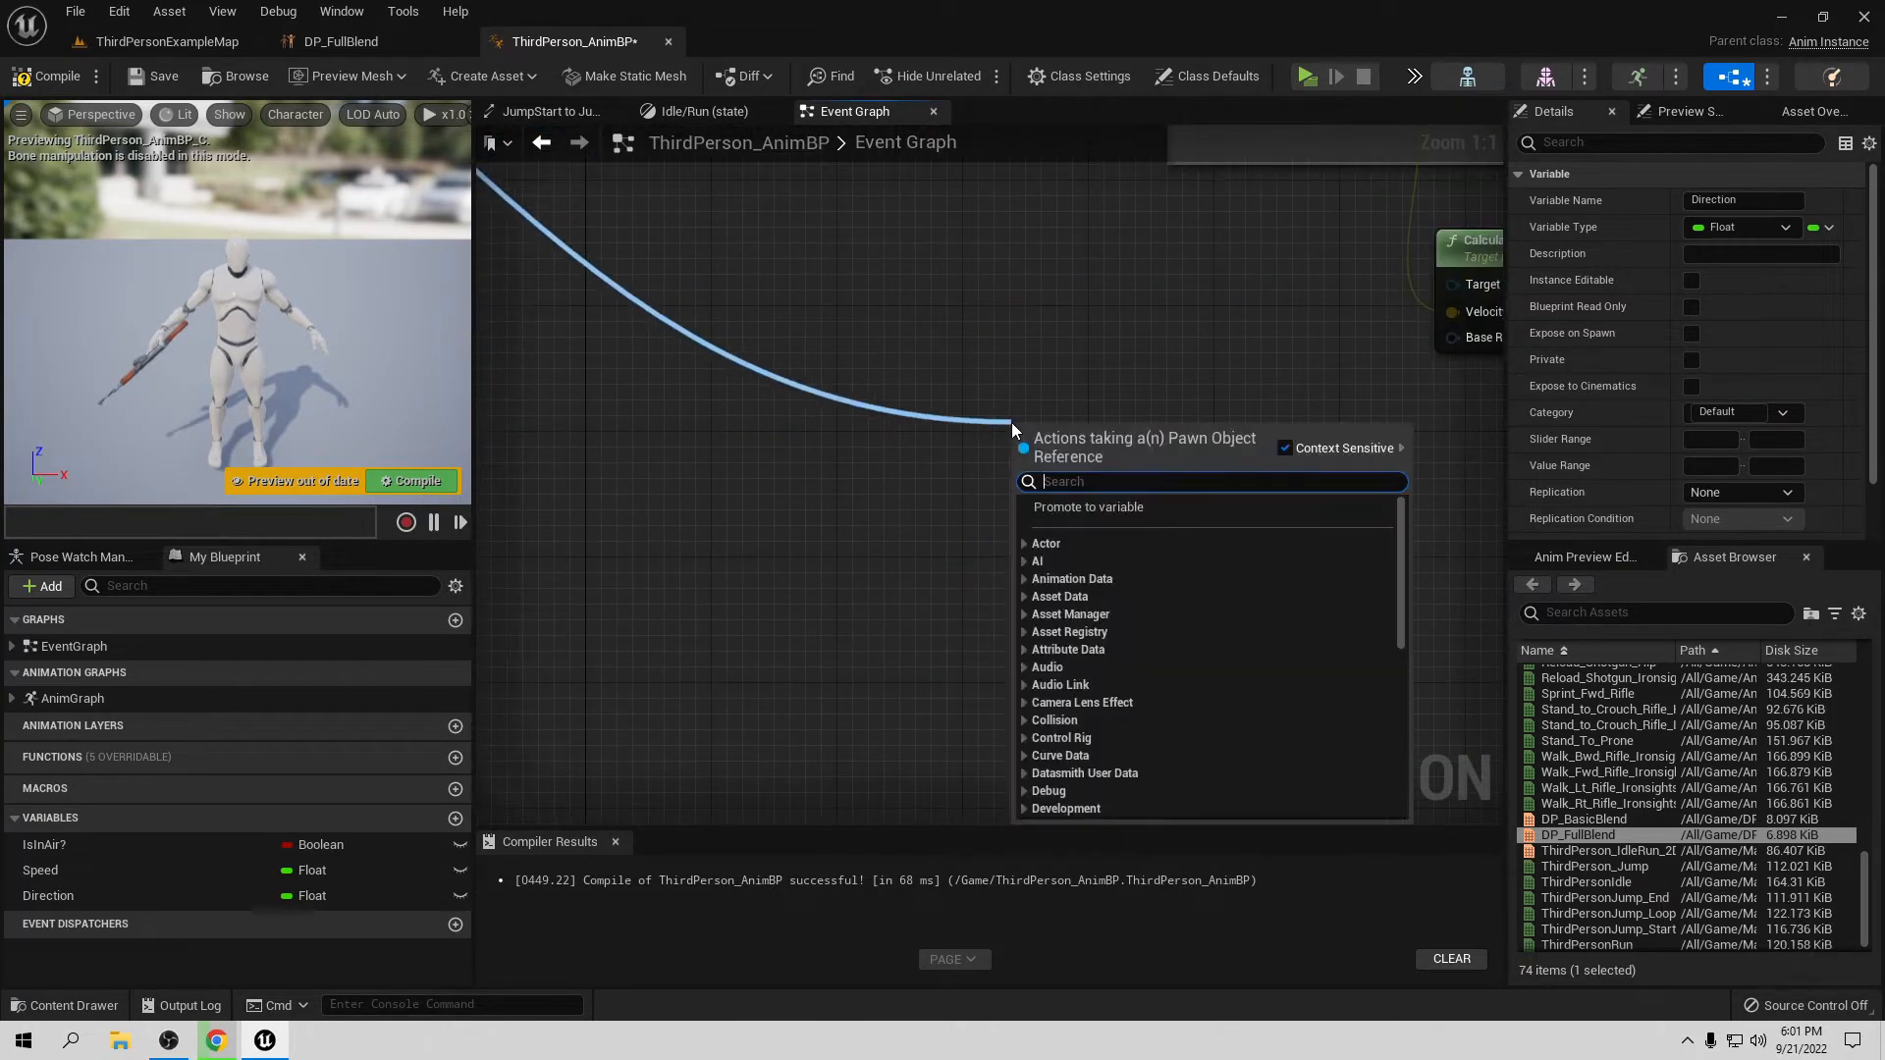
text(get rota)
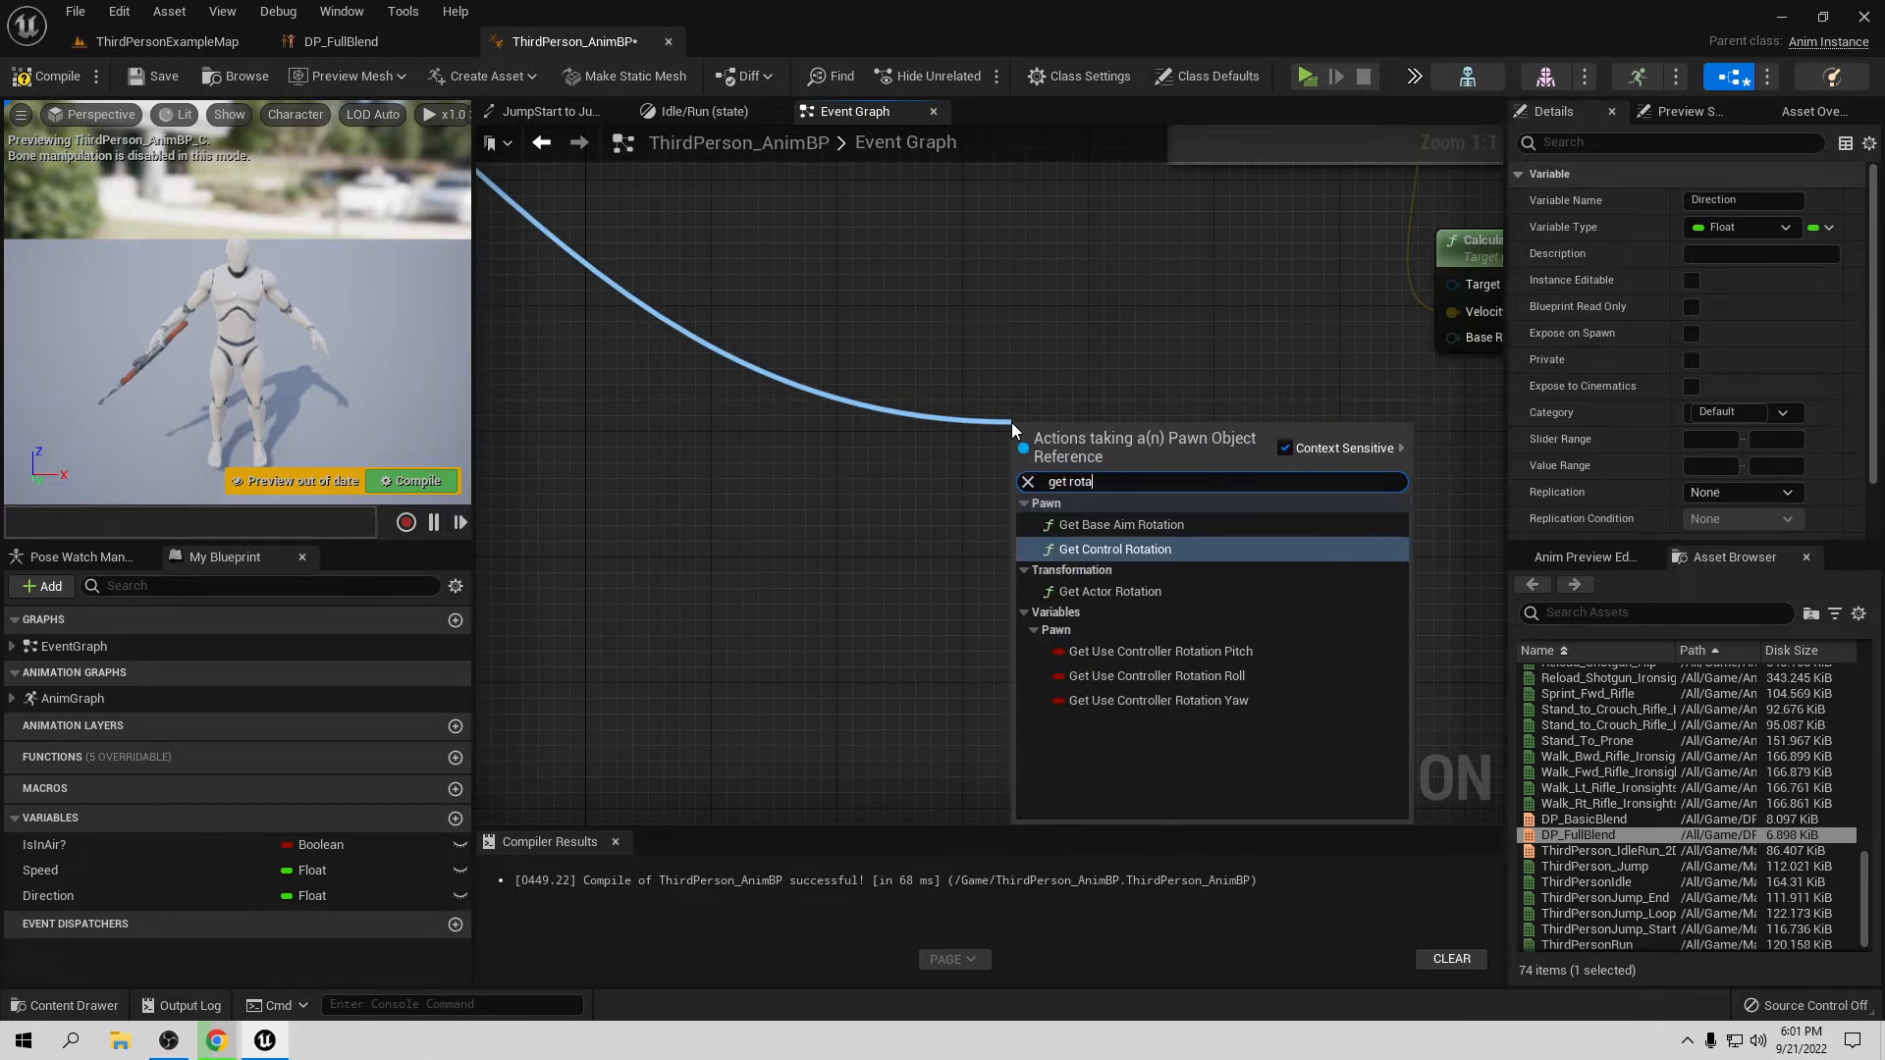
click(1103, 593)
right_drag(1211, 489, 901, 579)
drag(842, 540, 1140, 435)
right_drag(1087, 539, 1040, 601)
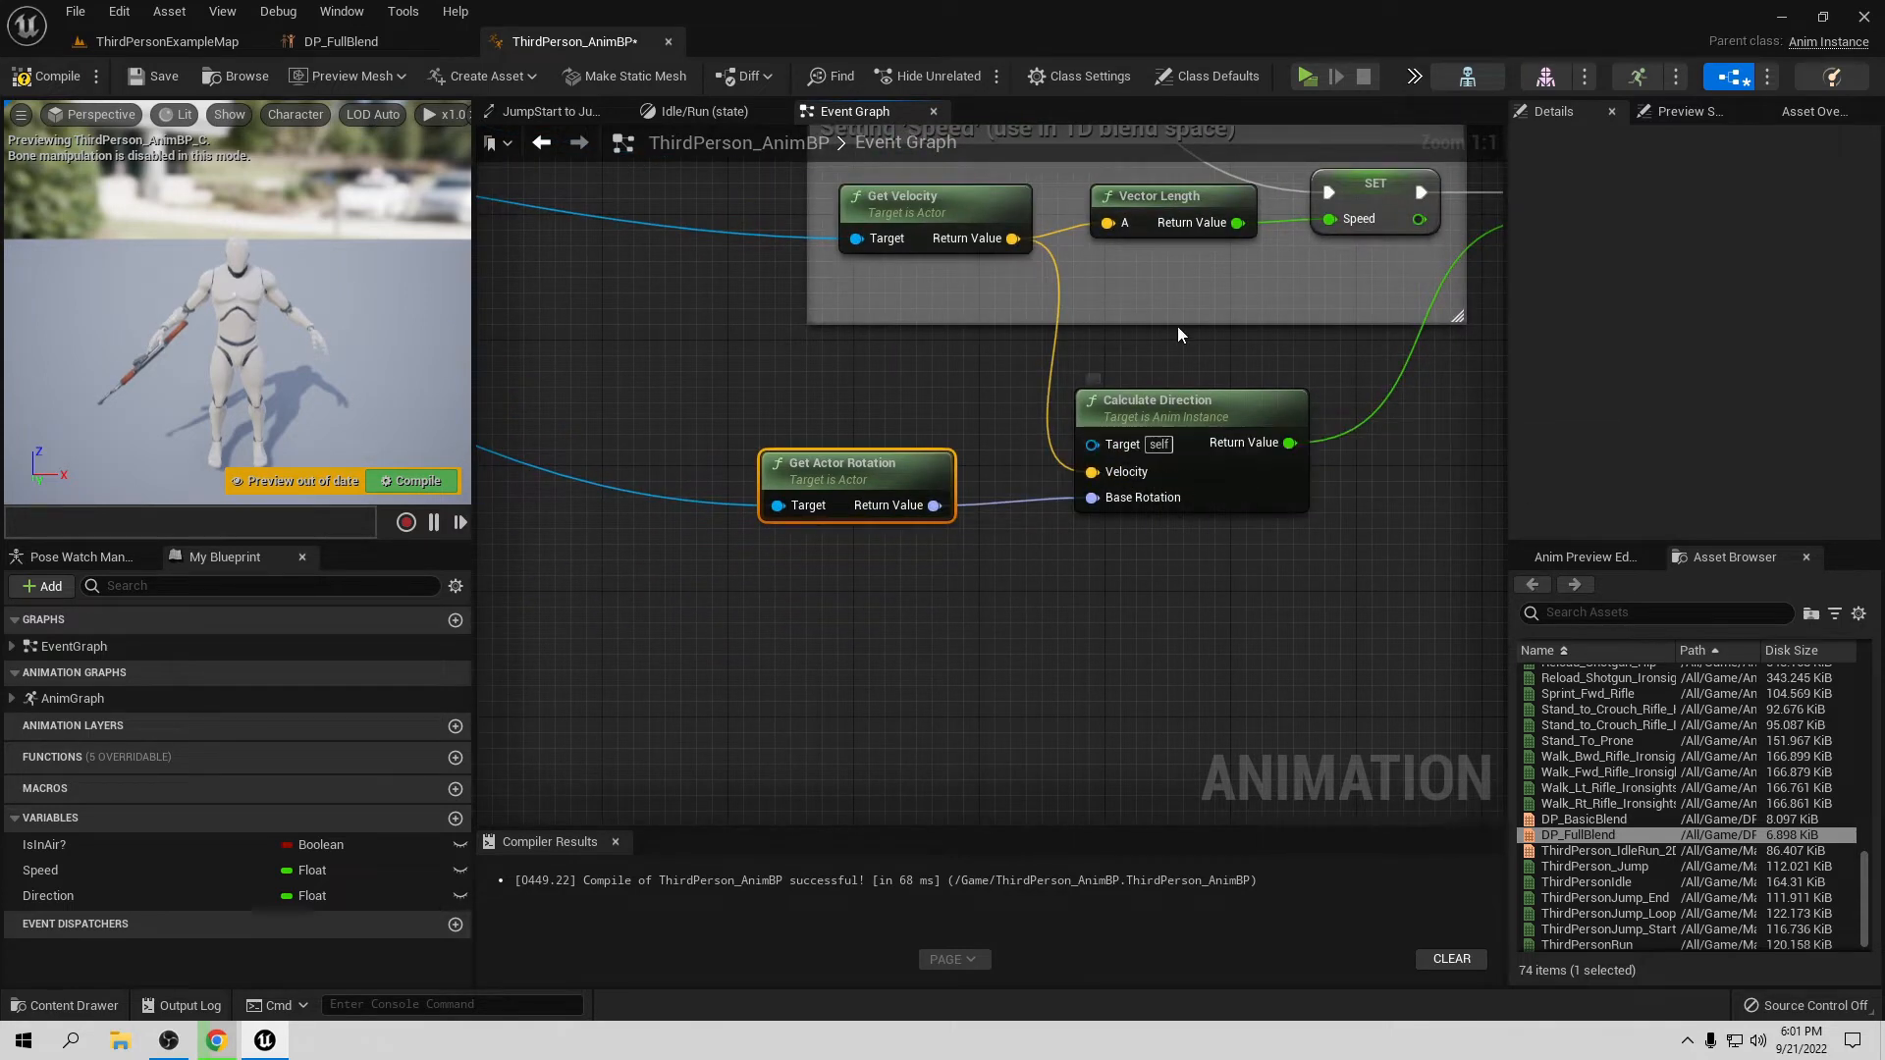
right_drag(1102, 373, 947, 435)
right_drag(1304, 480, 1194, 551)
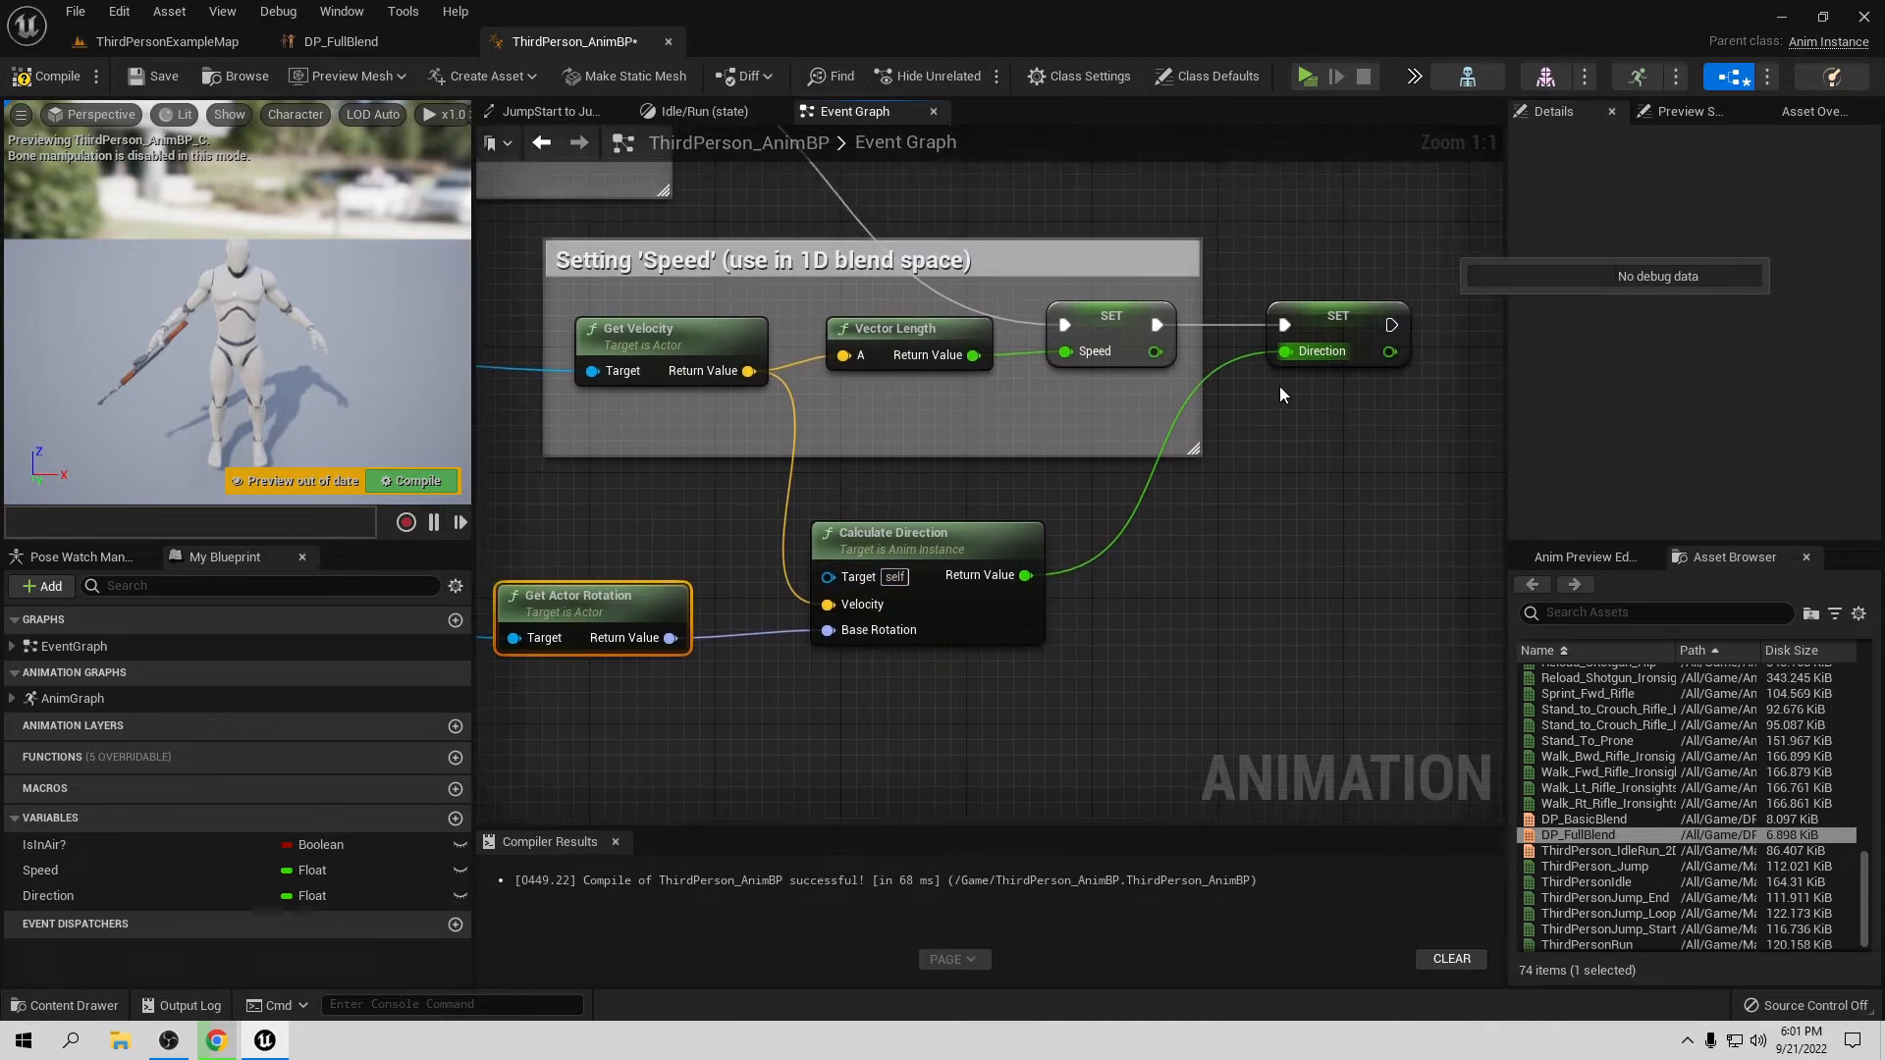
Step: Compile and save ThirdPerson_AnimBP, run a test play of the level, and check the DP_FullBlend sample grid
click(49, 79)
click(158, 79)
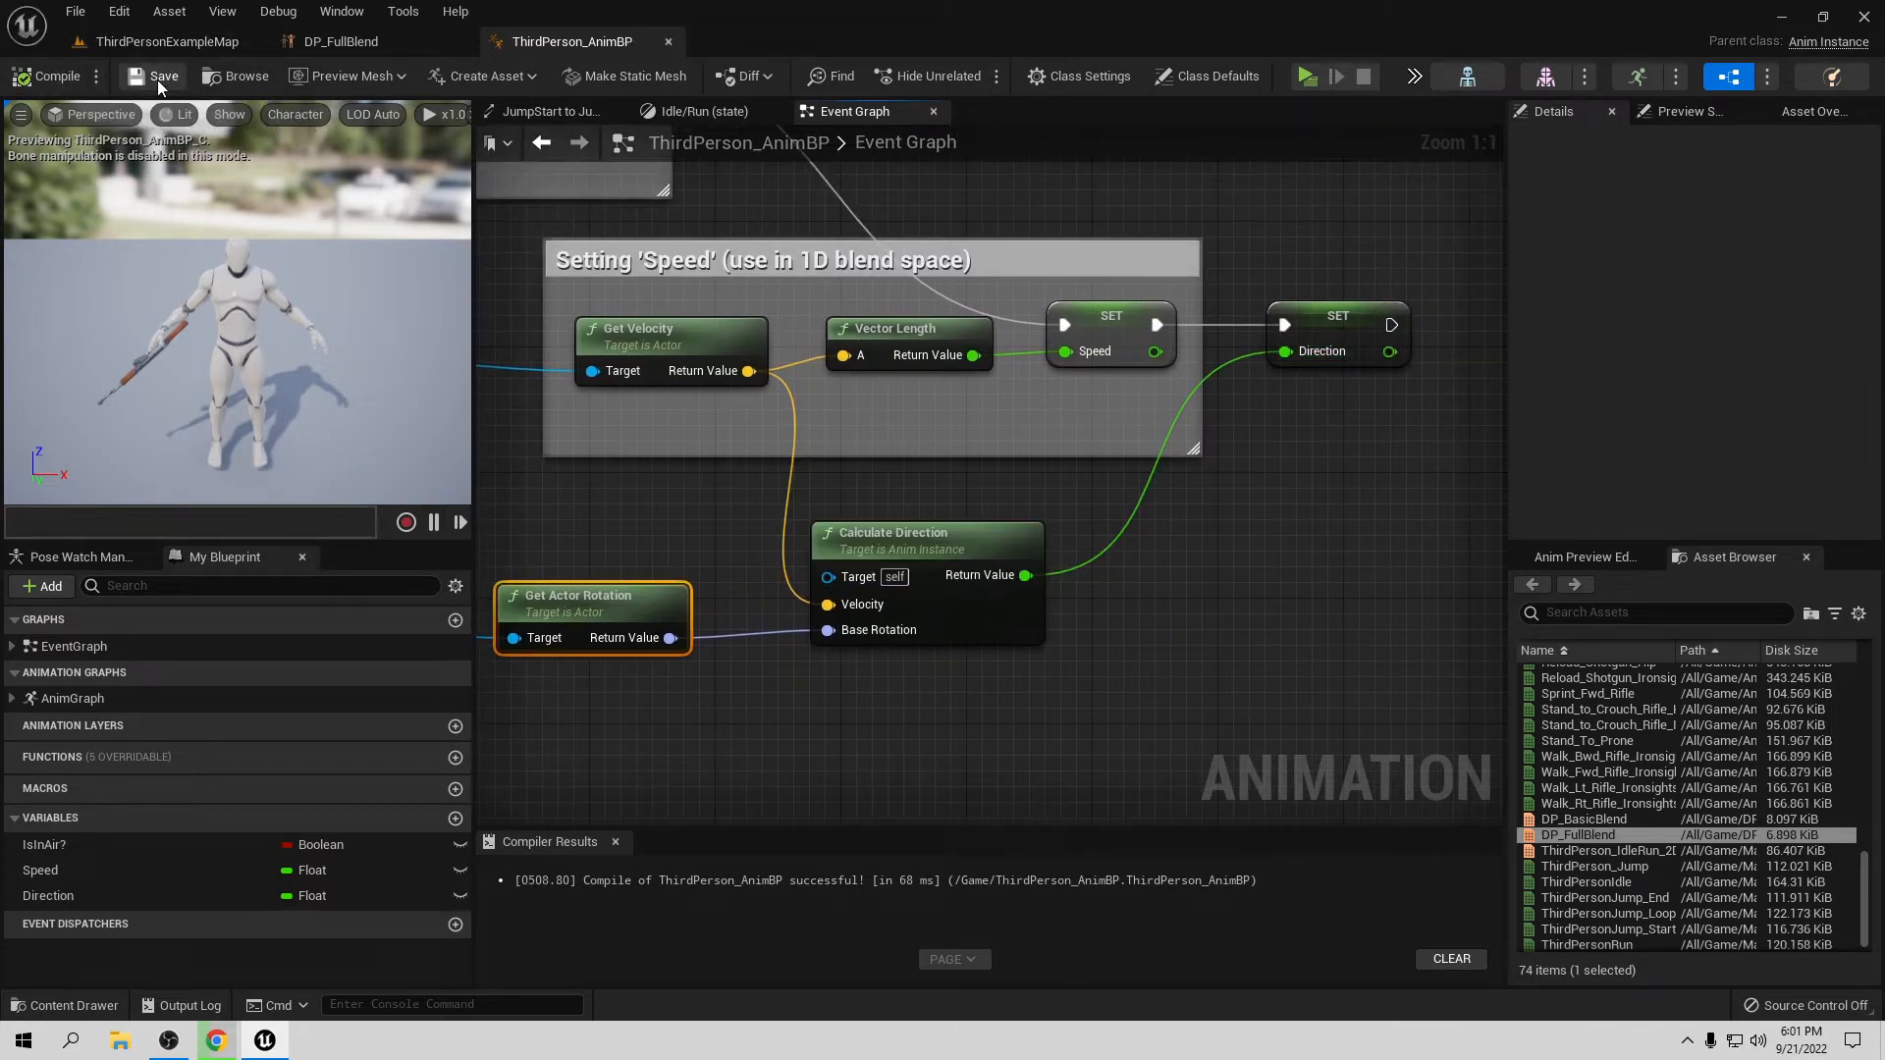
click(1307, 77)
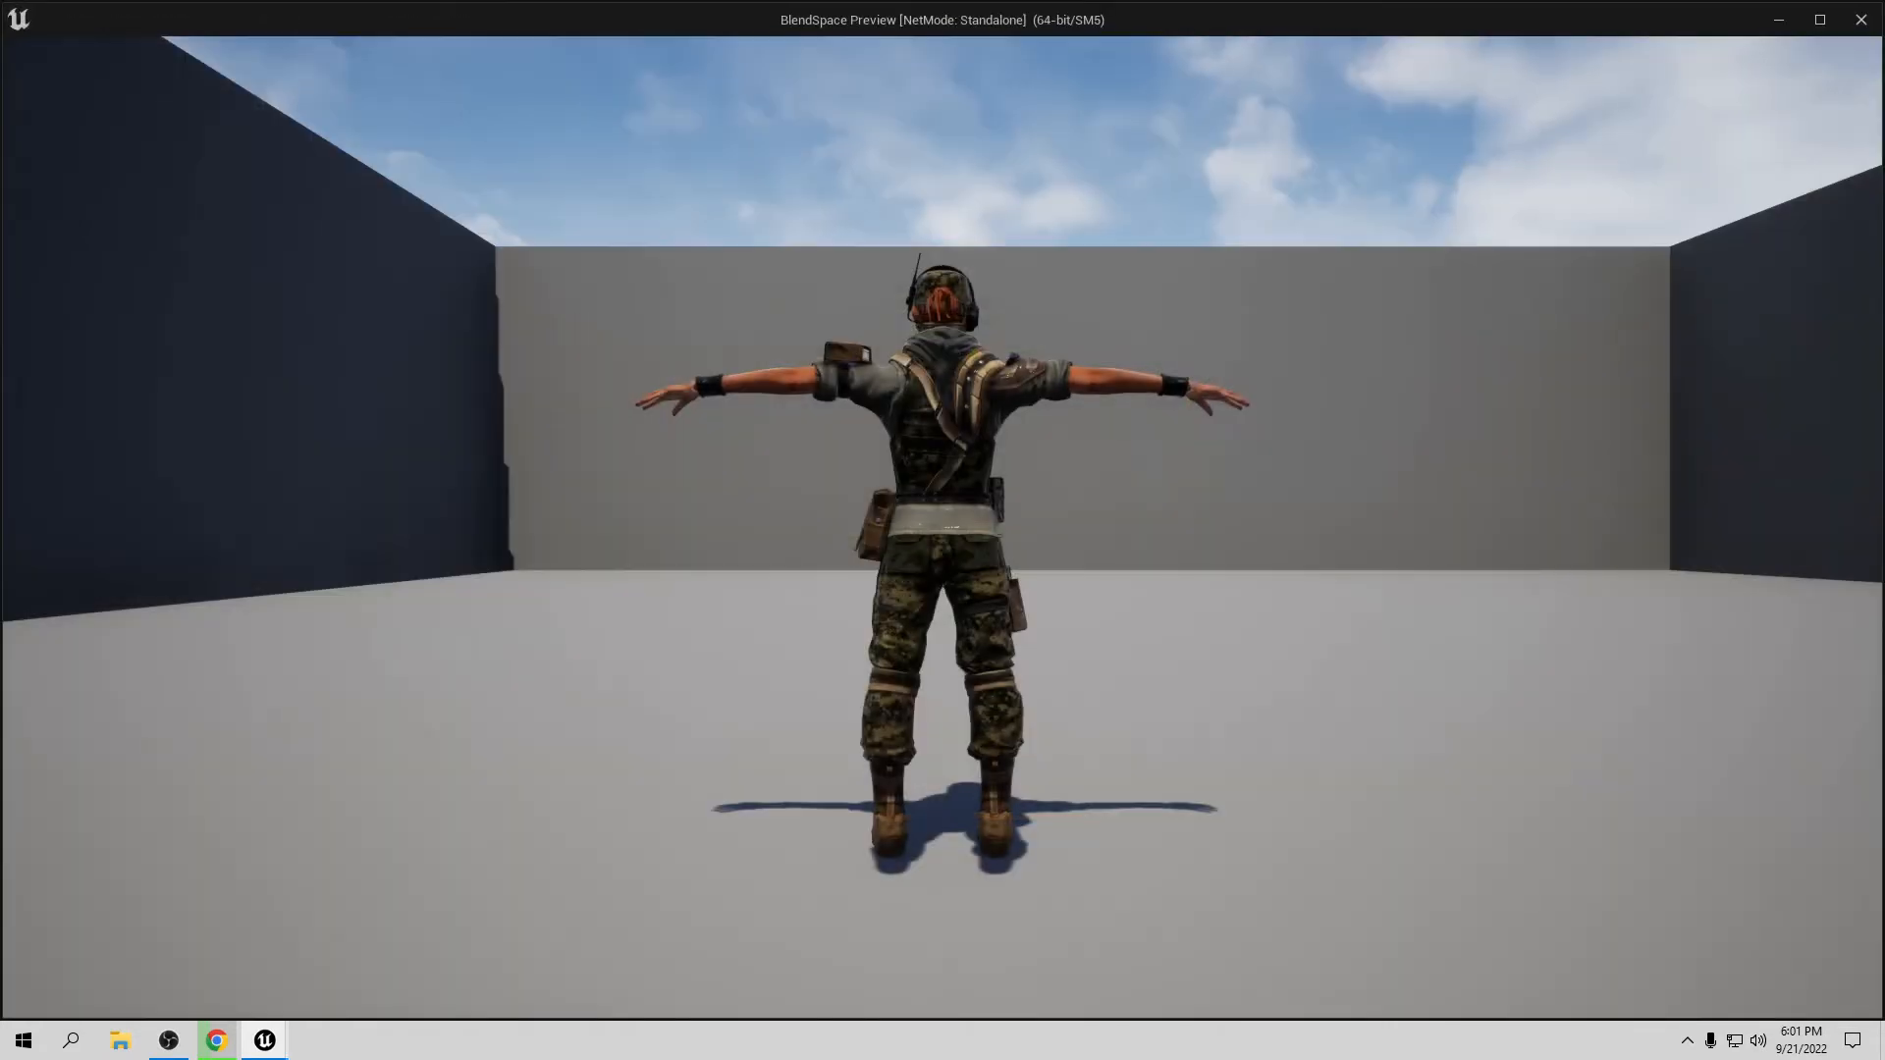
key(Escape)
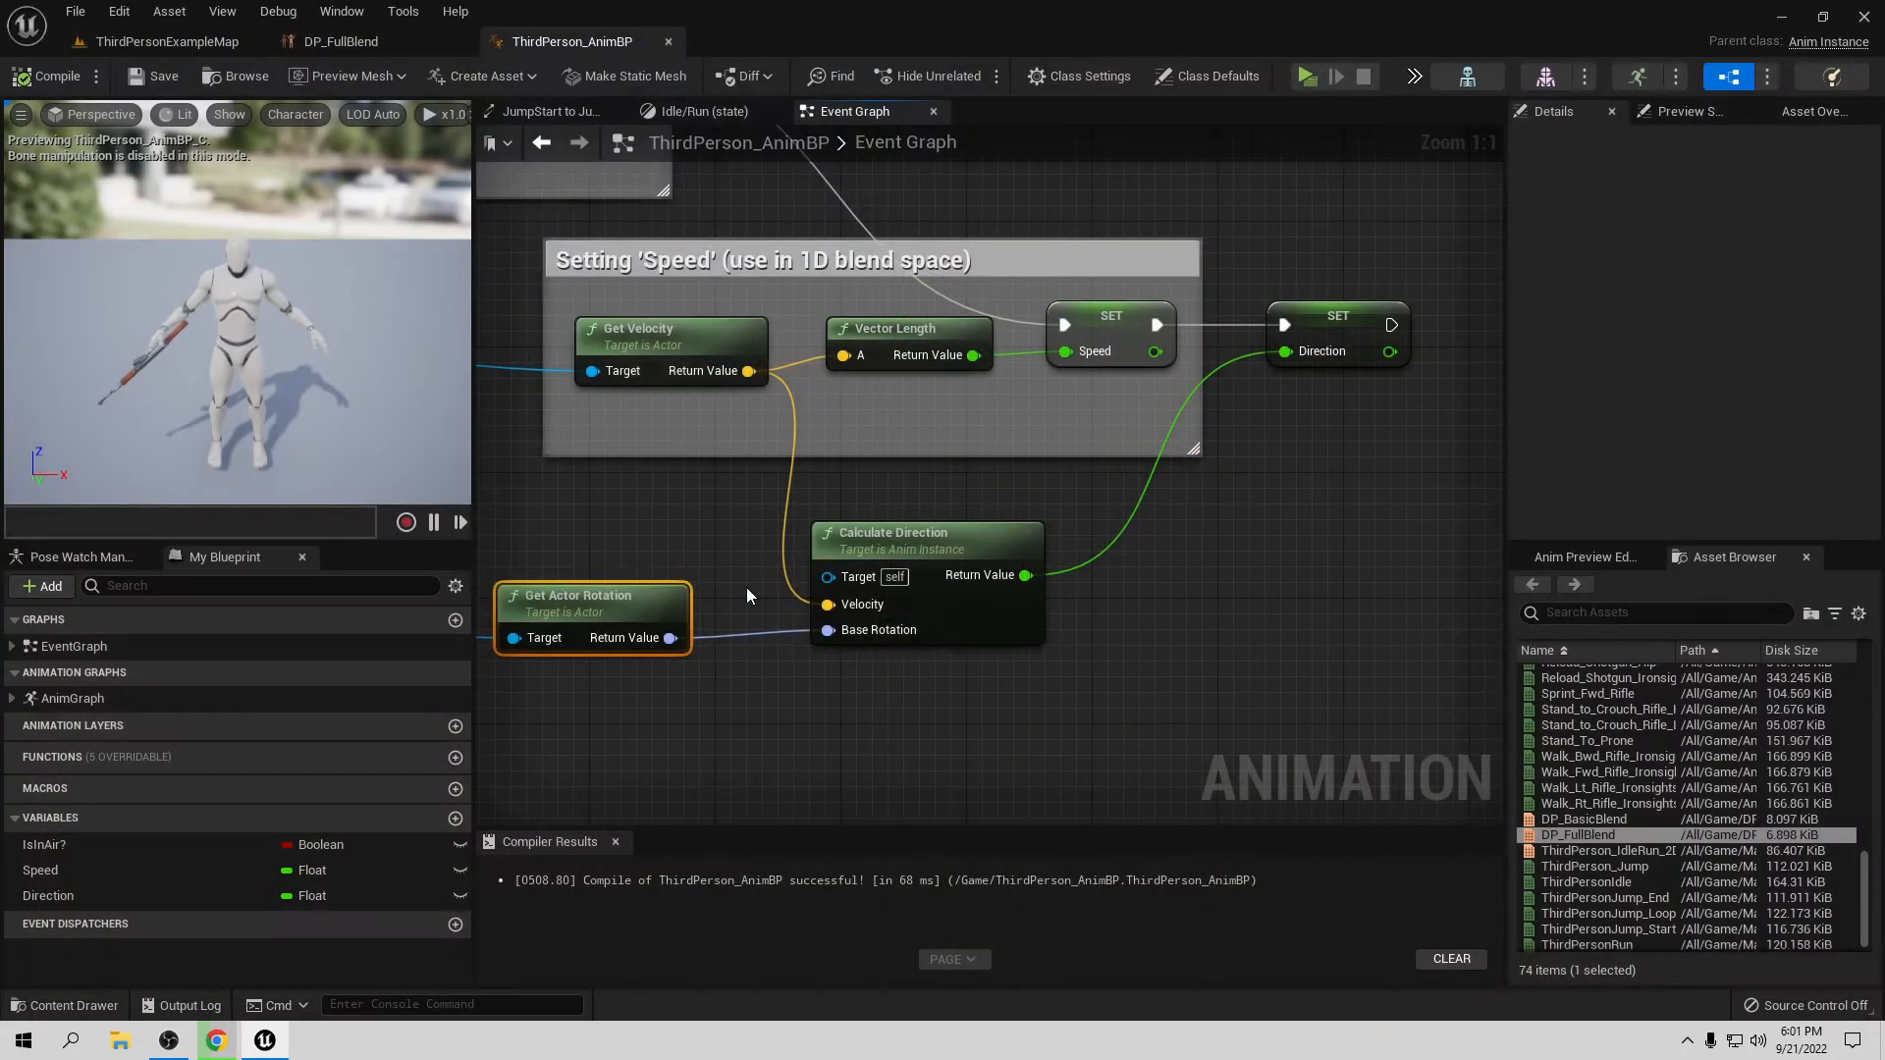
click(369, 43)
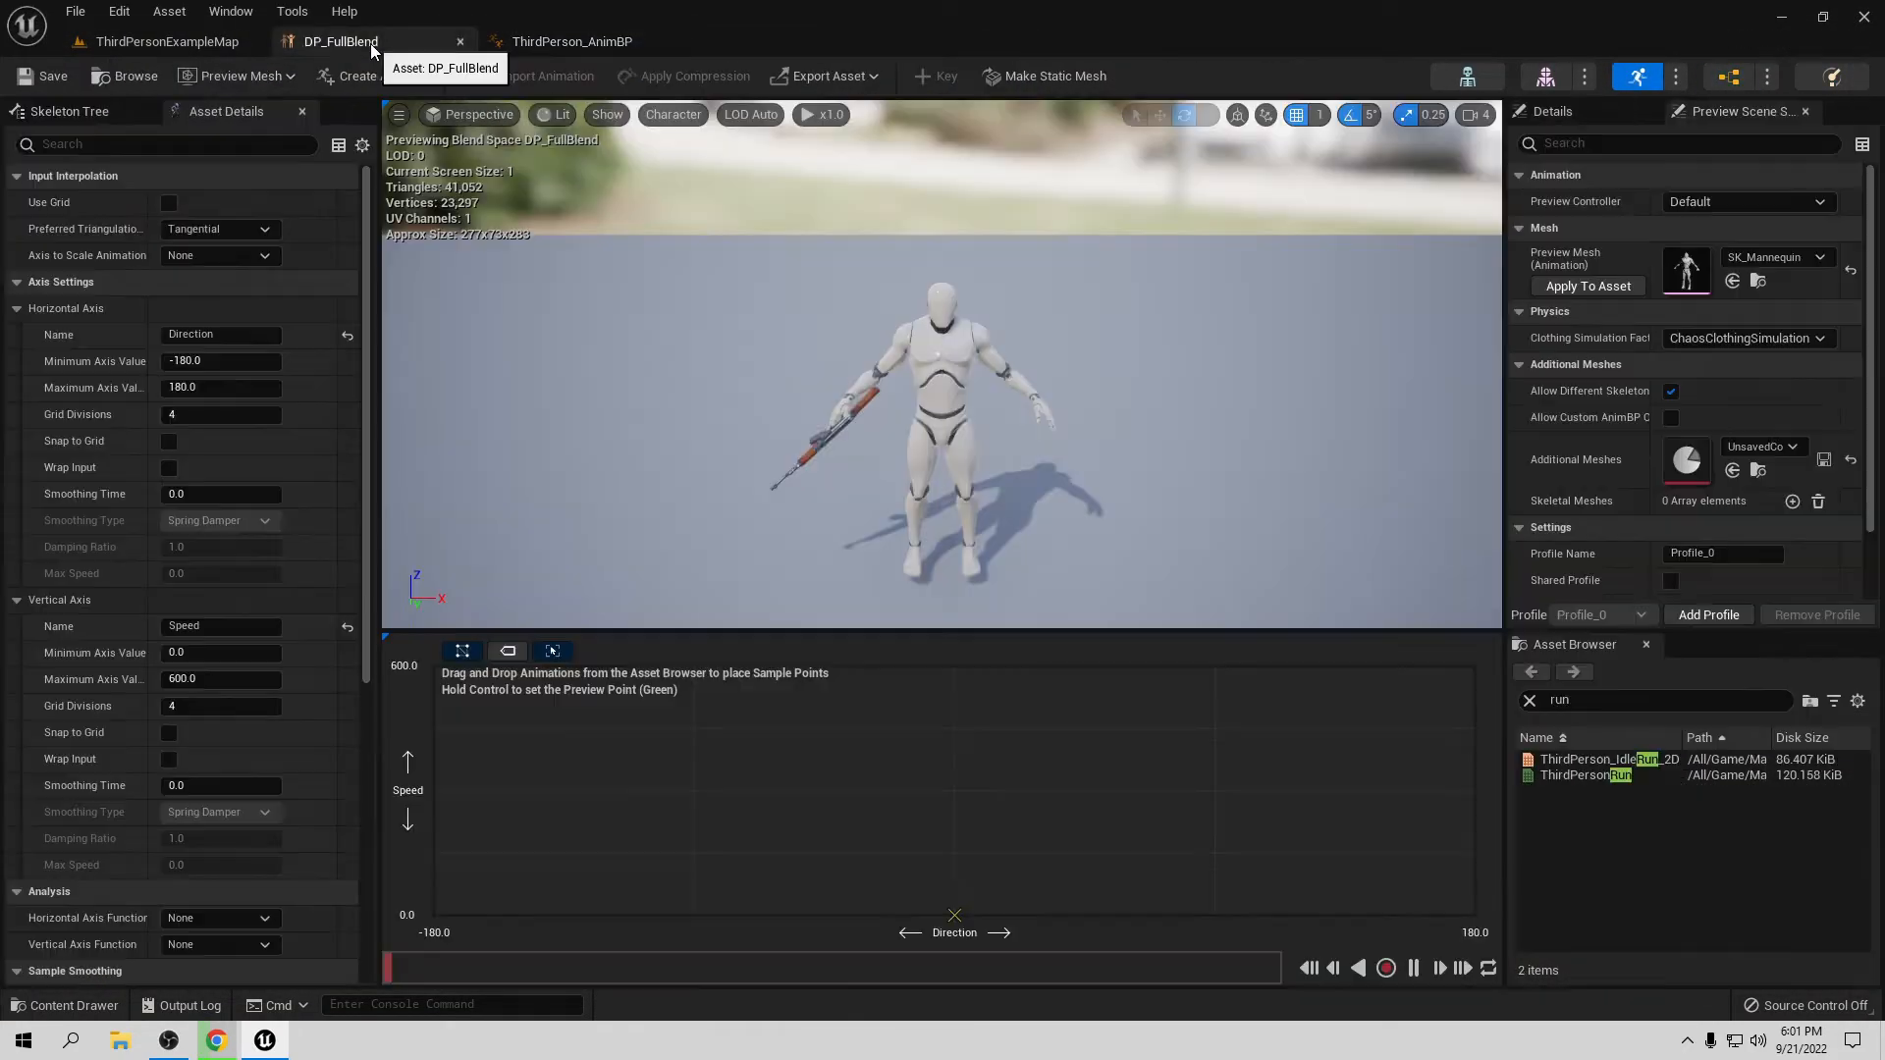
click(579, 41)
Step: Delete the DP_BasicBlend player from the Idle/Run state and compile the animation blueprint
click(57, 81)
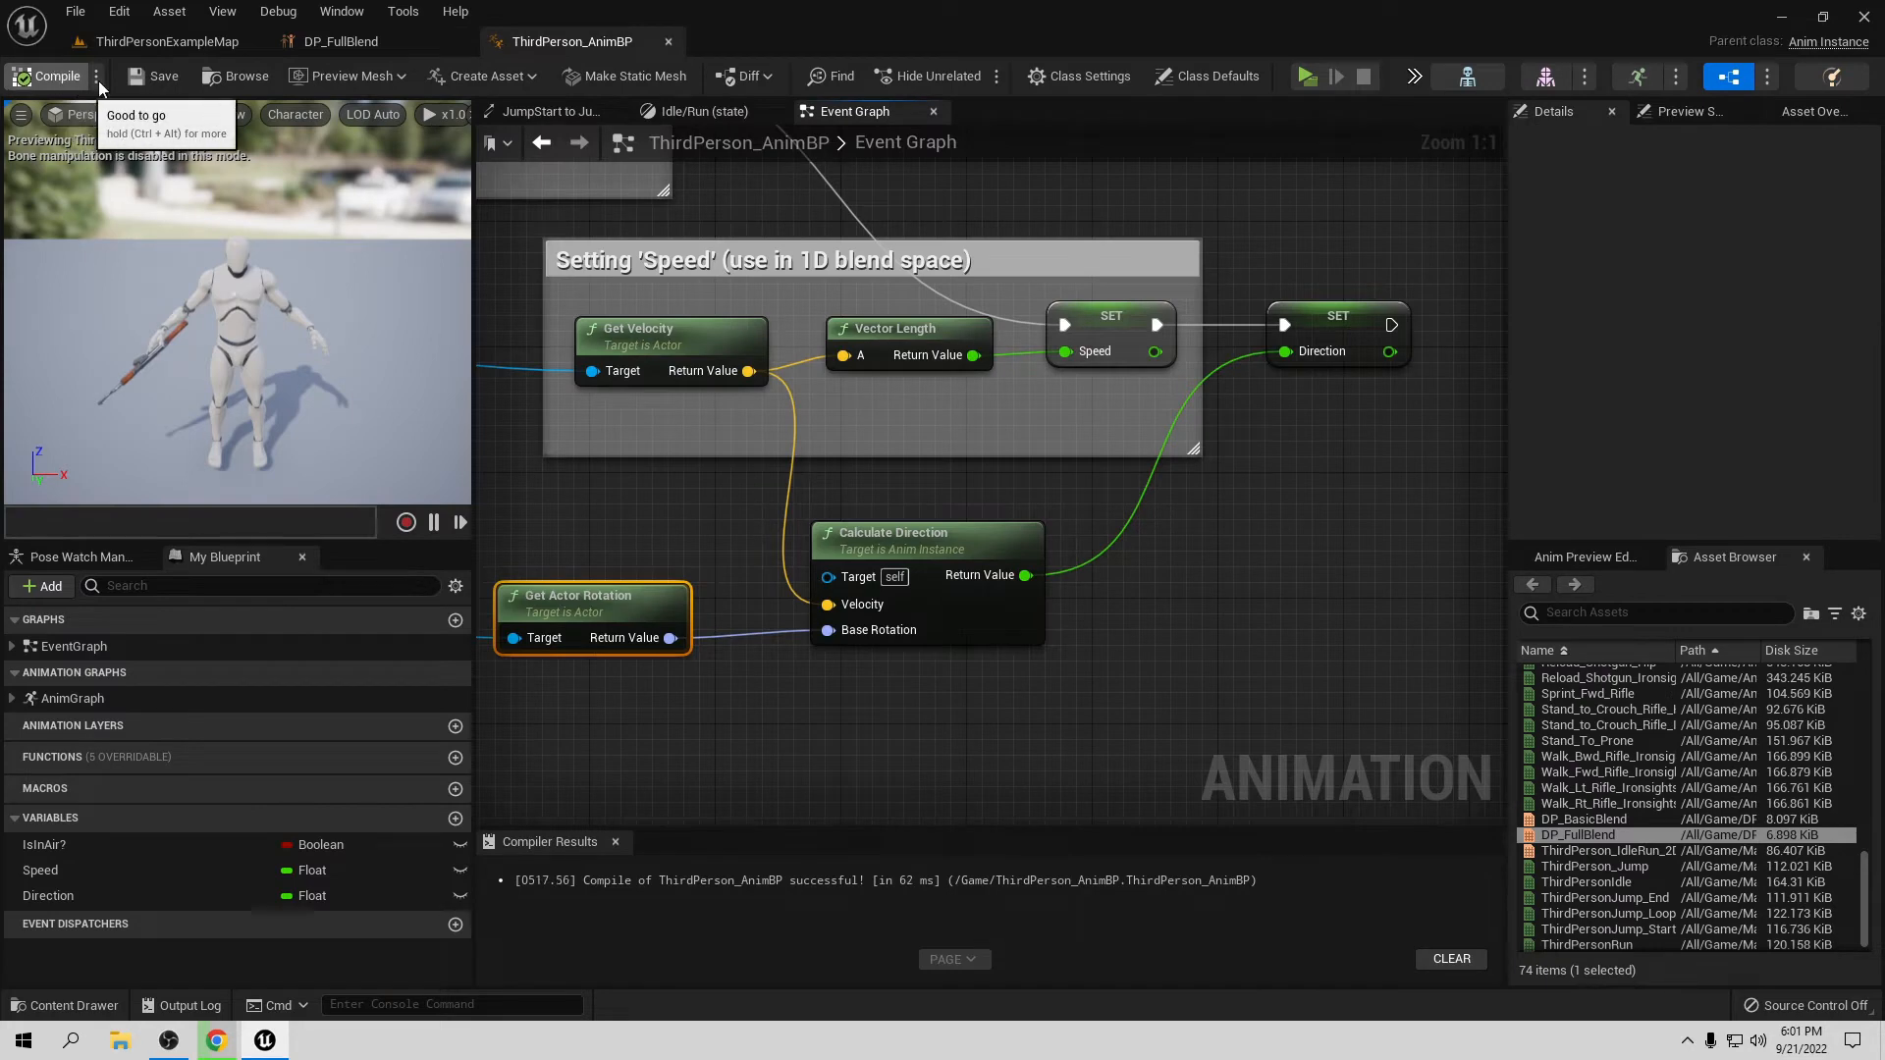
click(704, 112)
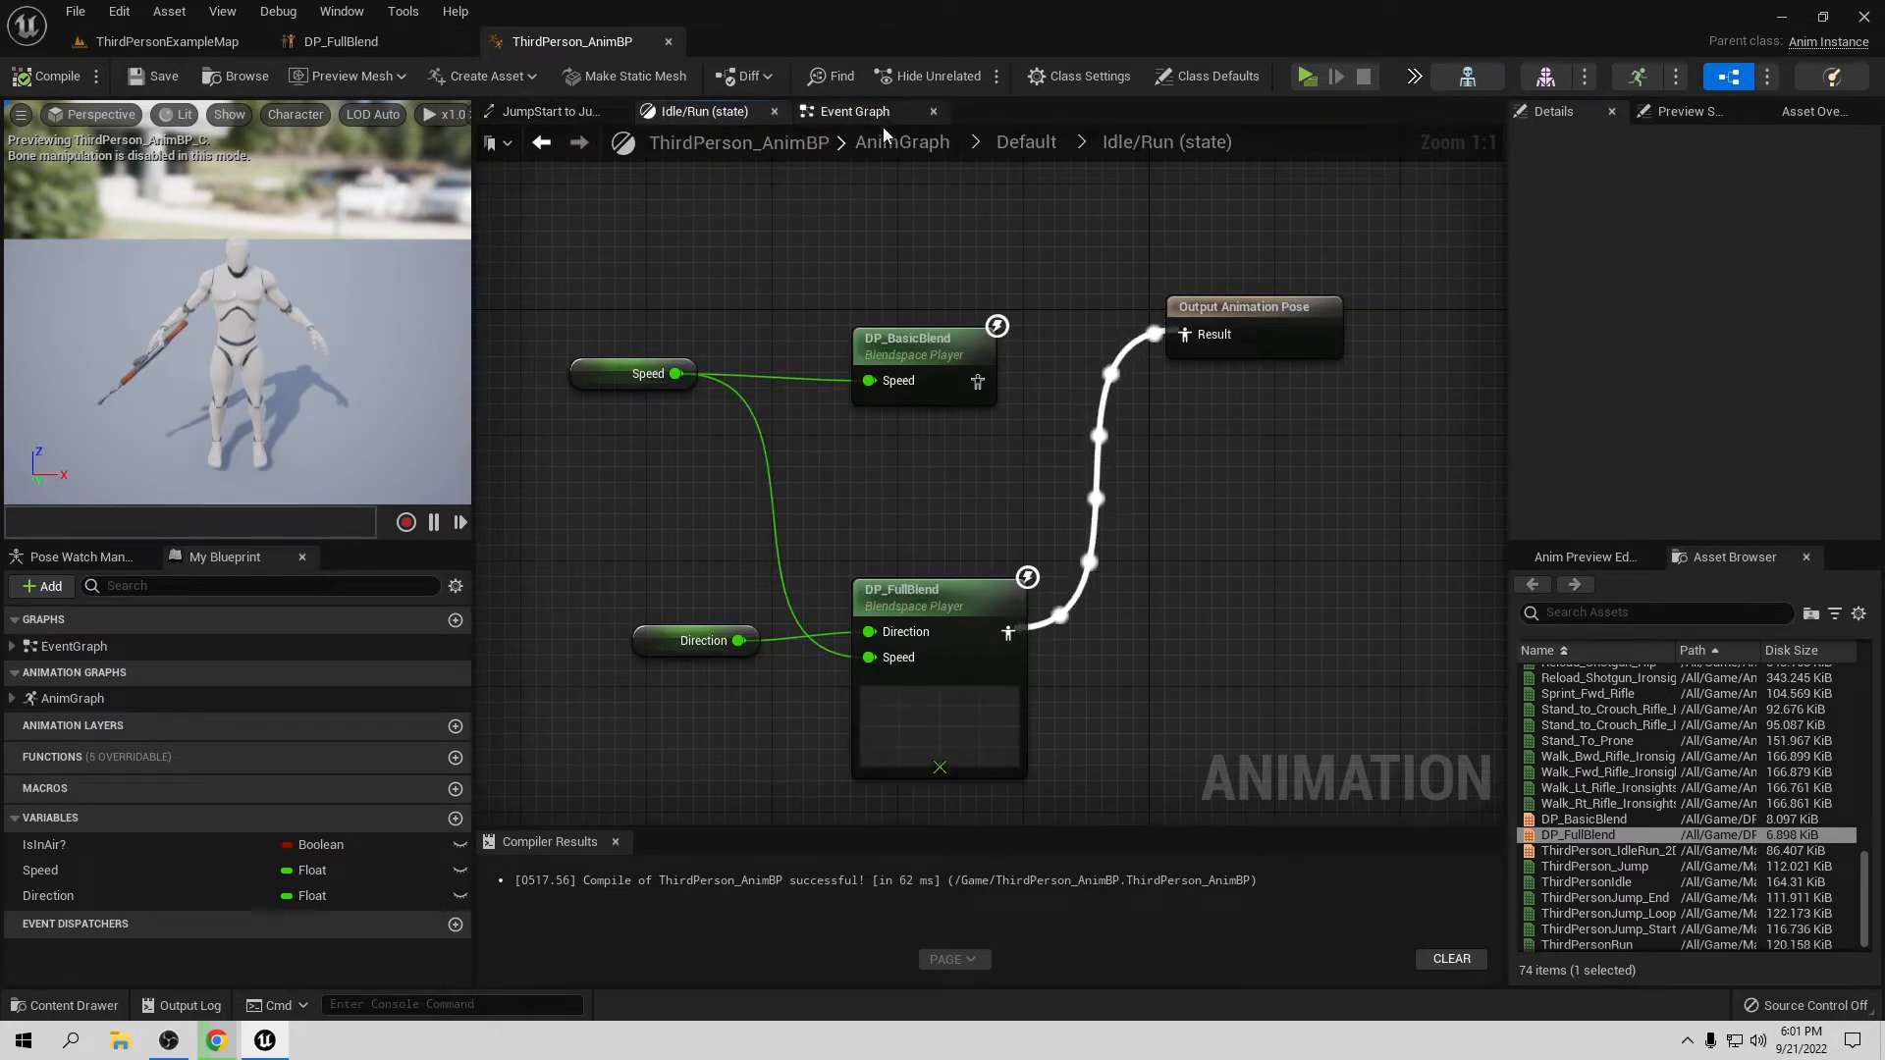
click(982, 394)
key(Delete)
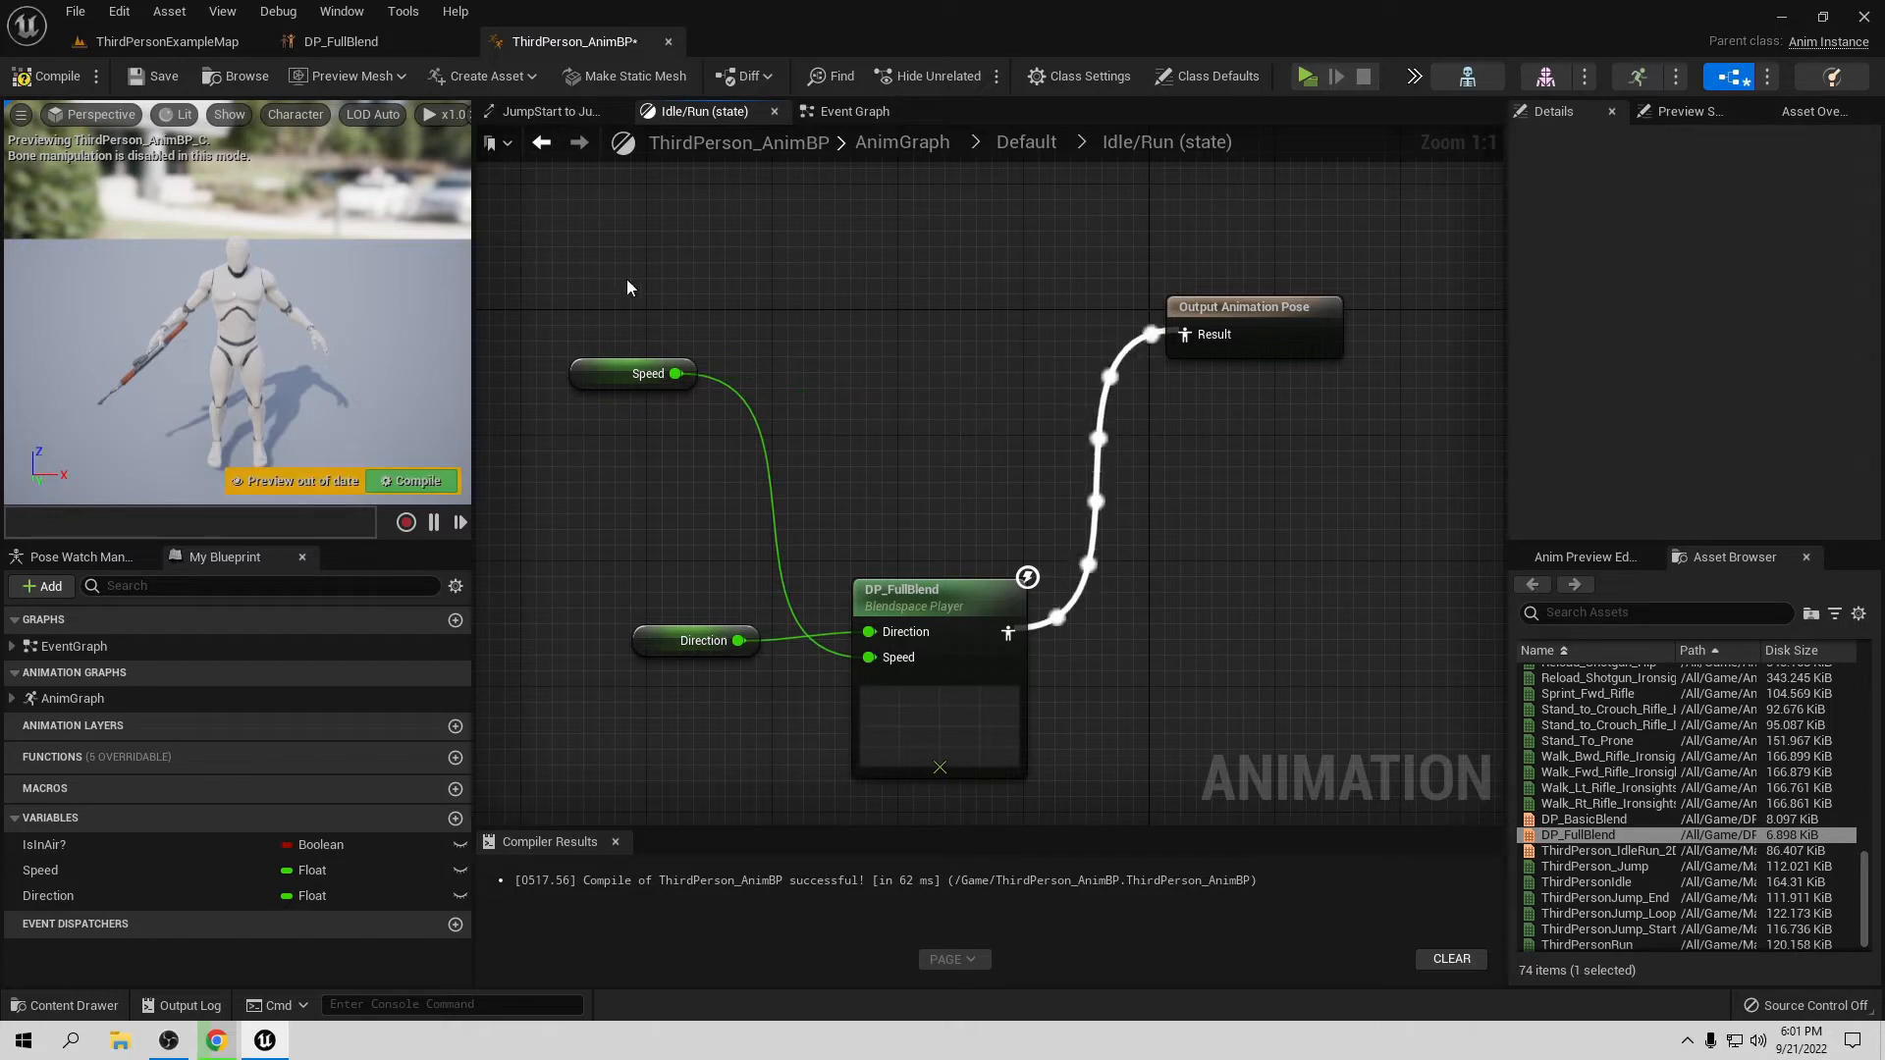
click(56, 72)
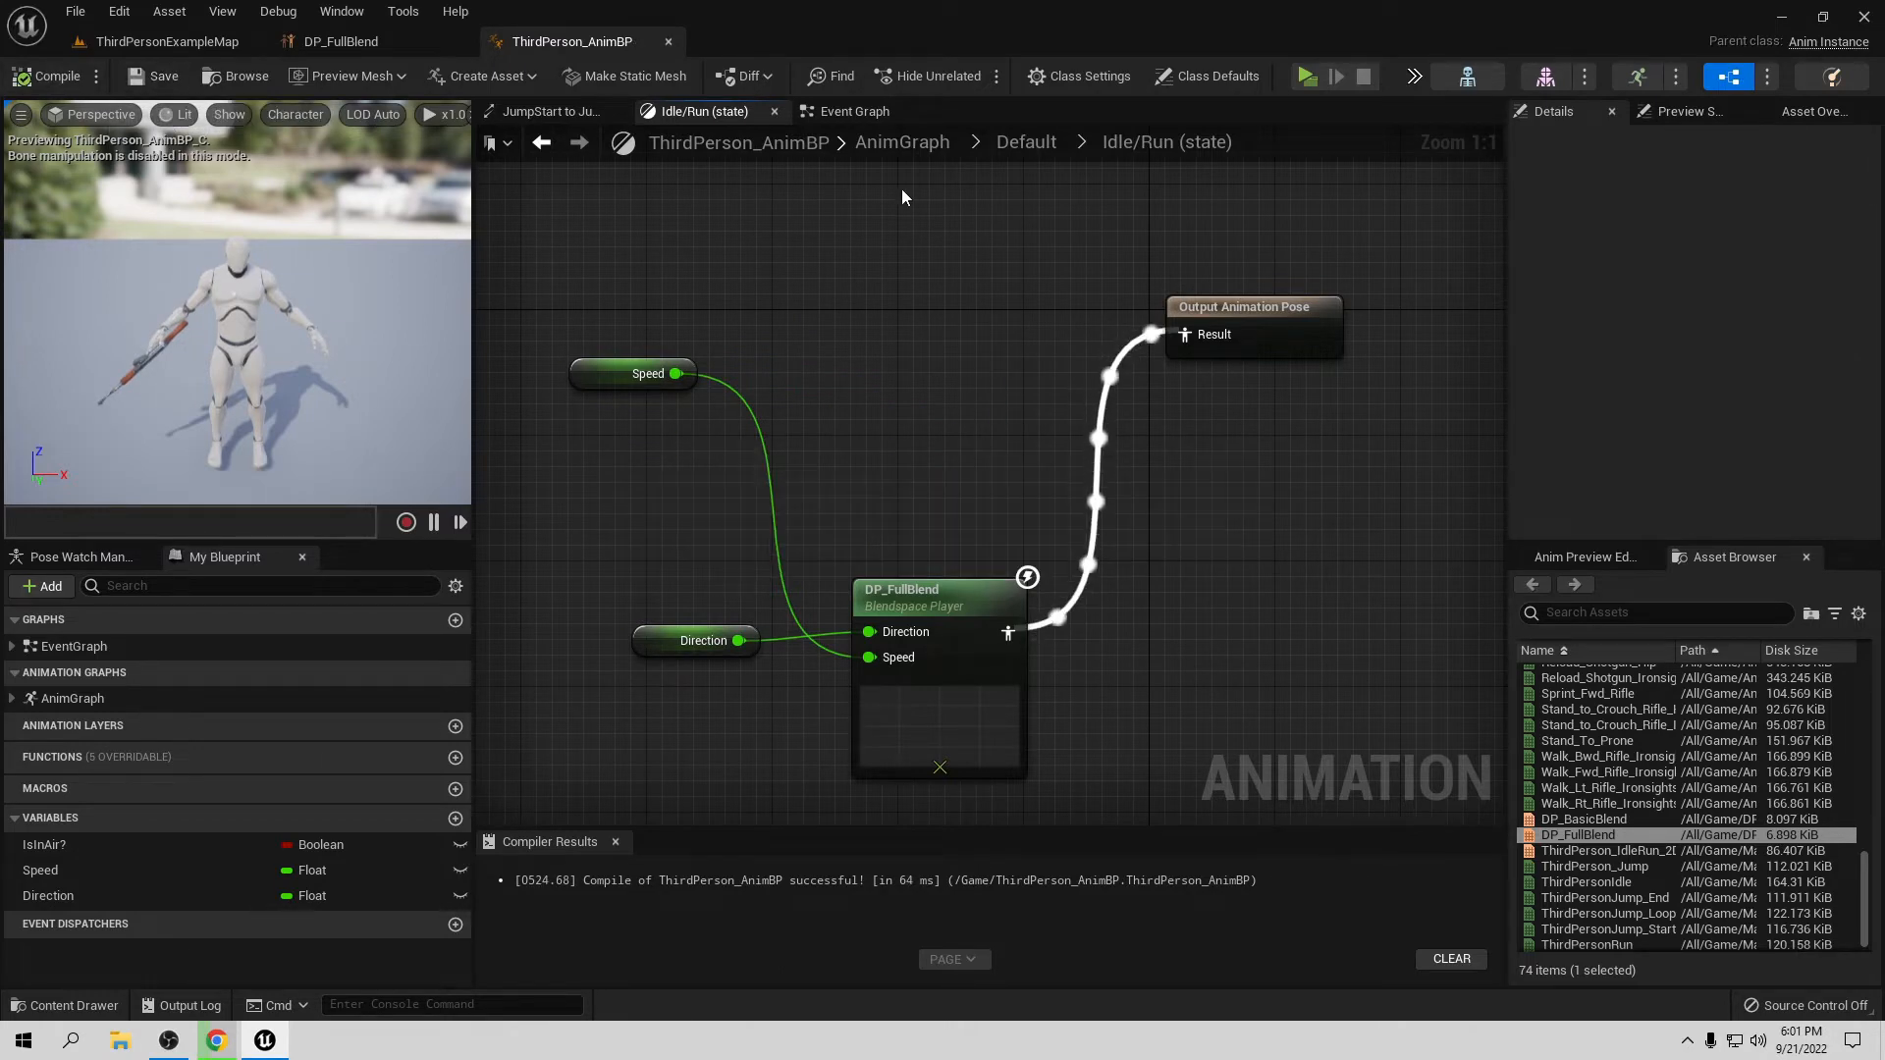
Step: Review the Event Graph, the JumpStart to JumpLoop rule, the AnimGraph, the Default state machine and the Idle/Run state
click(856, 112)
scroll(972, 488, down, 4)
right_drag(978, 488, 1264, 572)
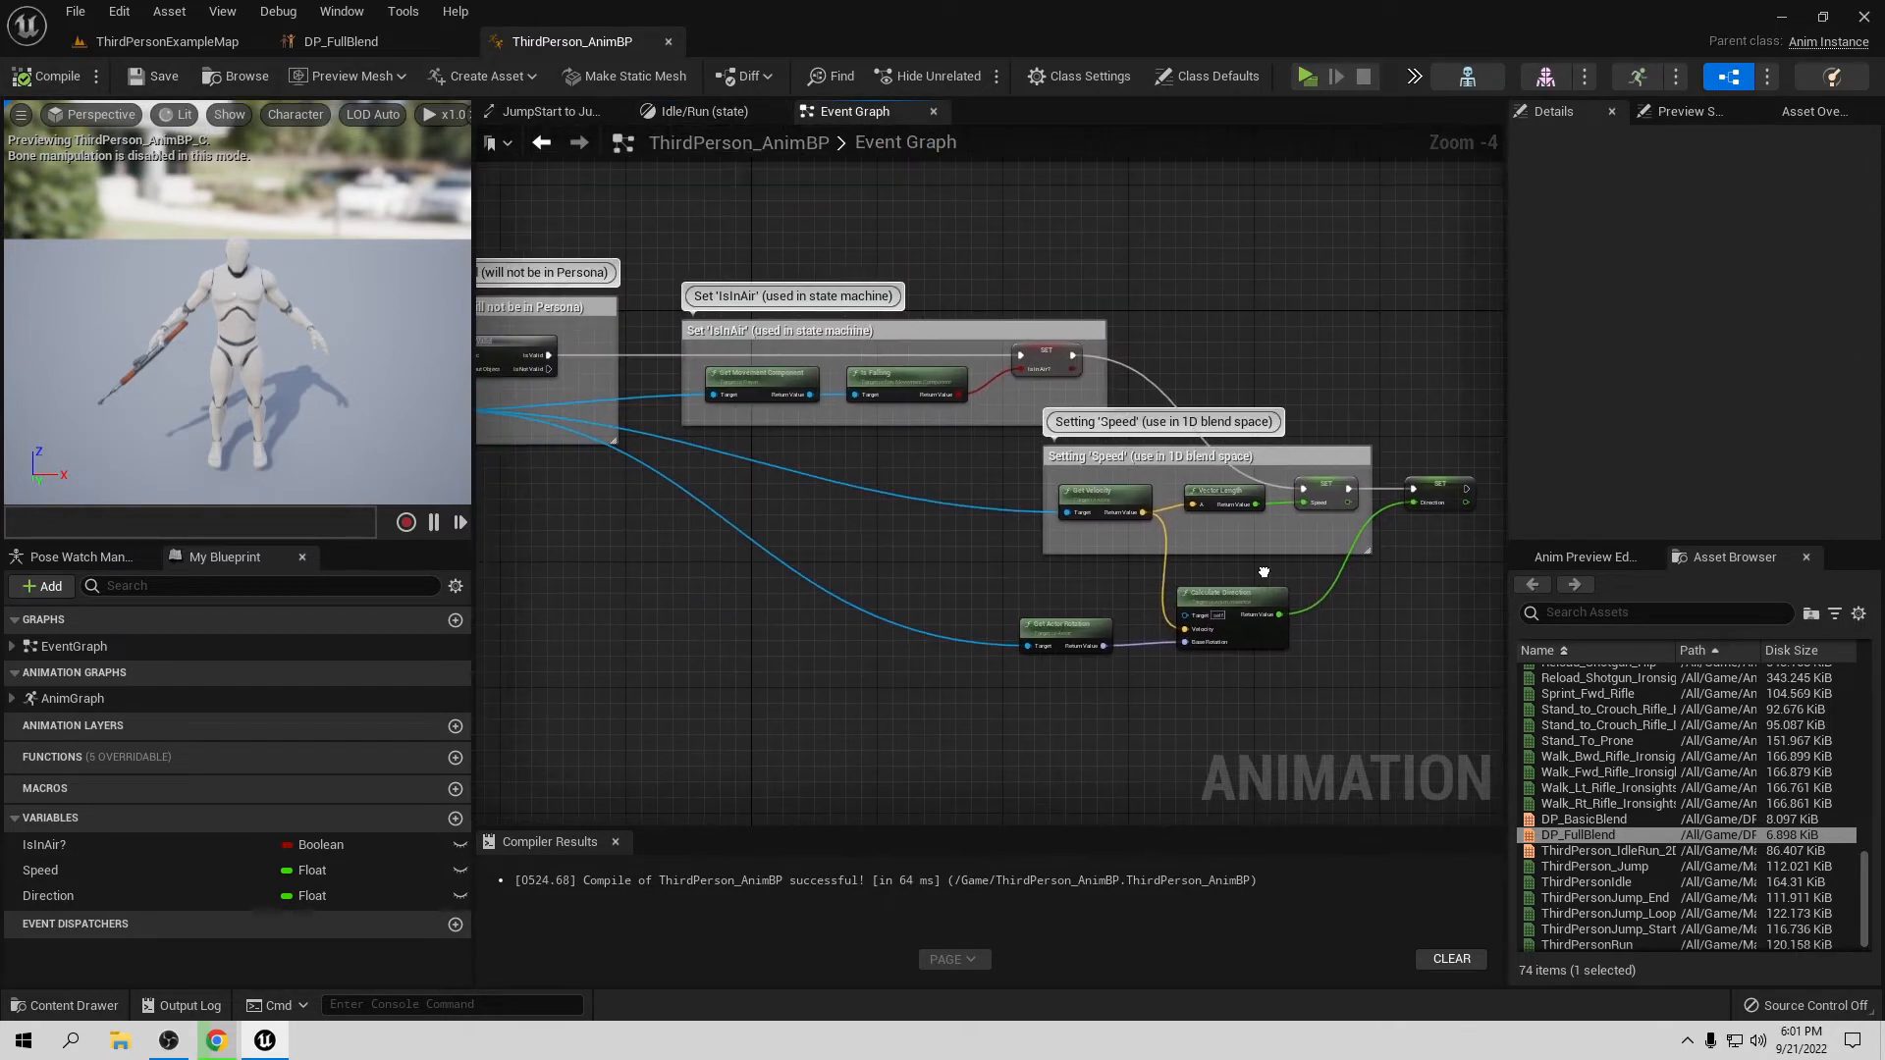
click(703, 111)
click(549, 111)
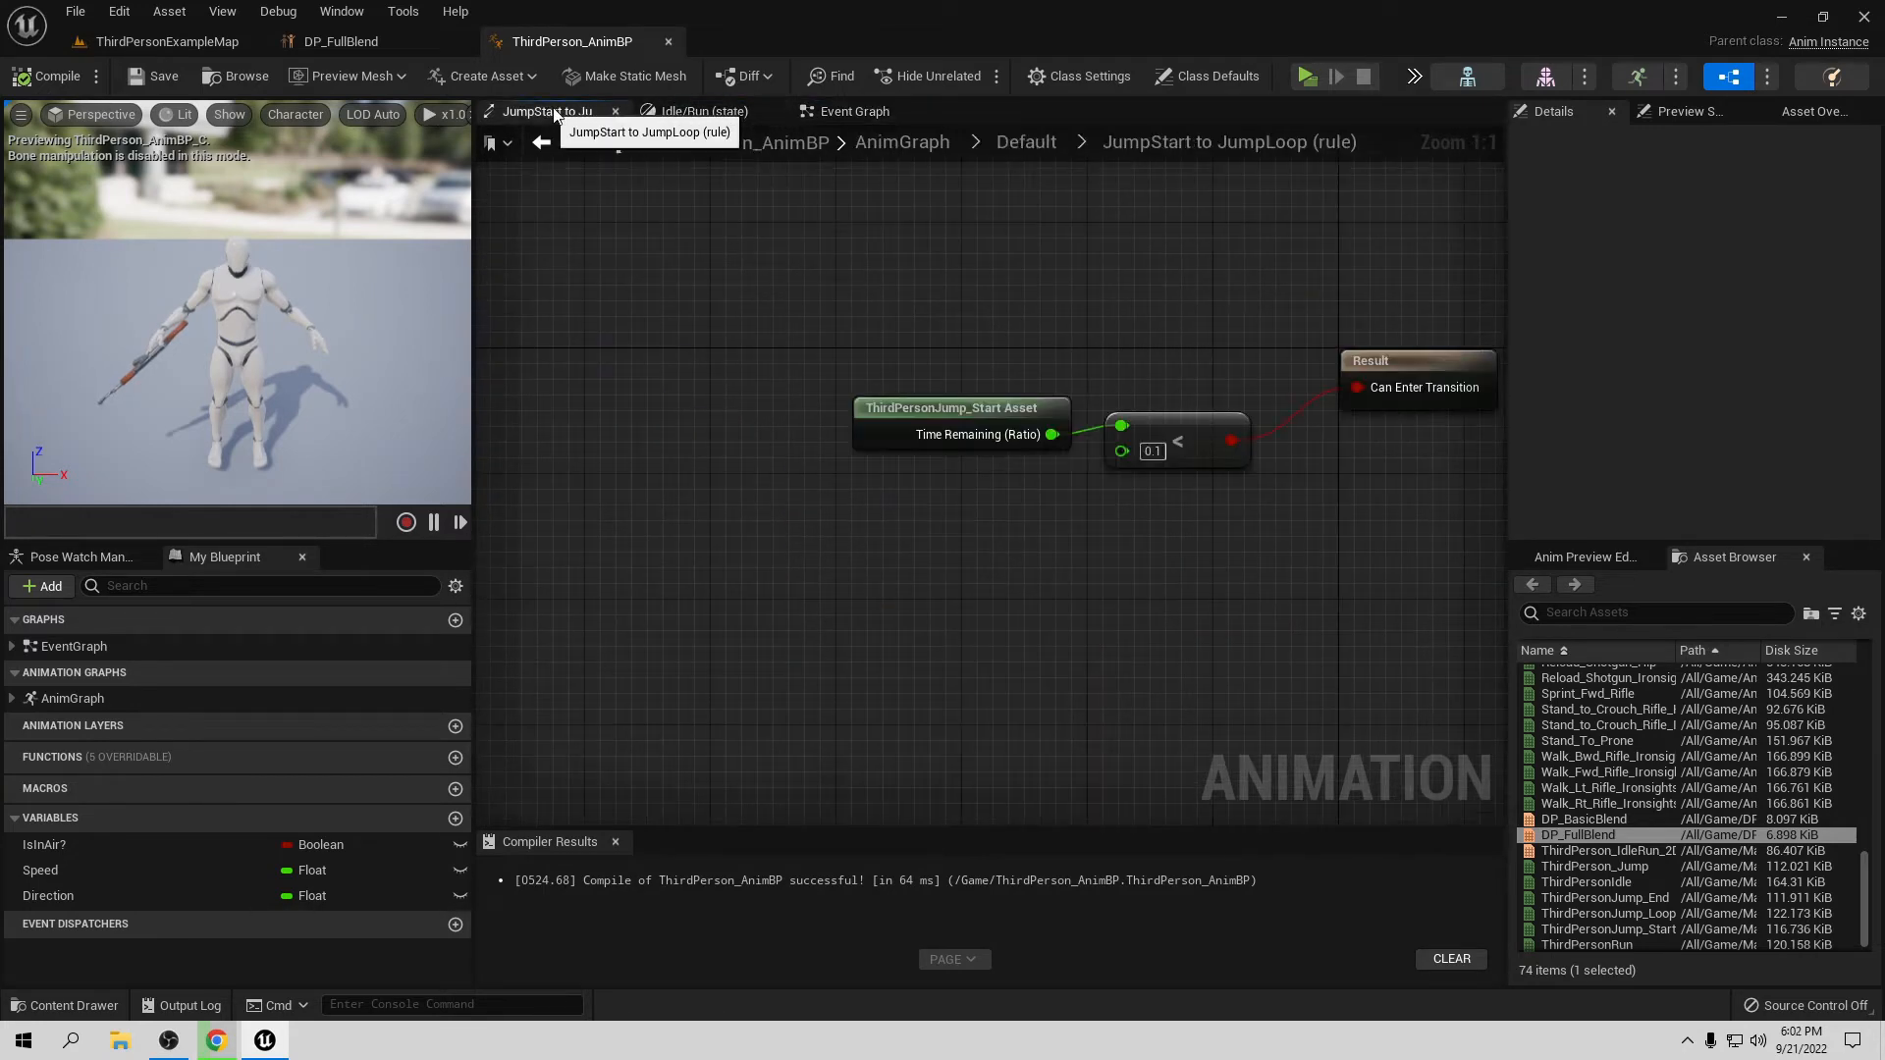
click(701, 115)
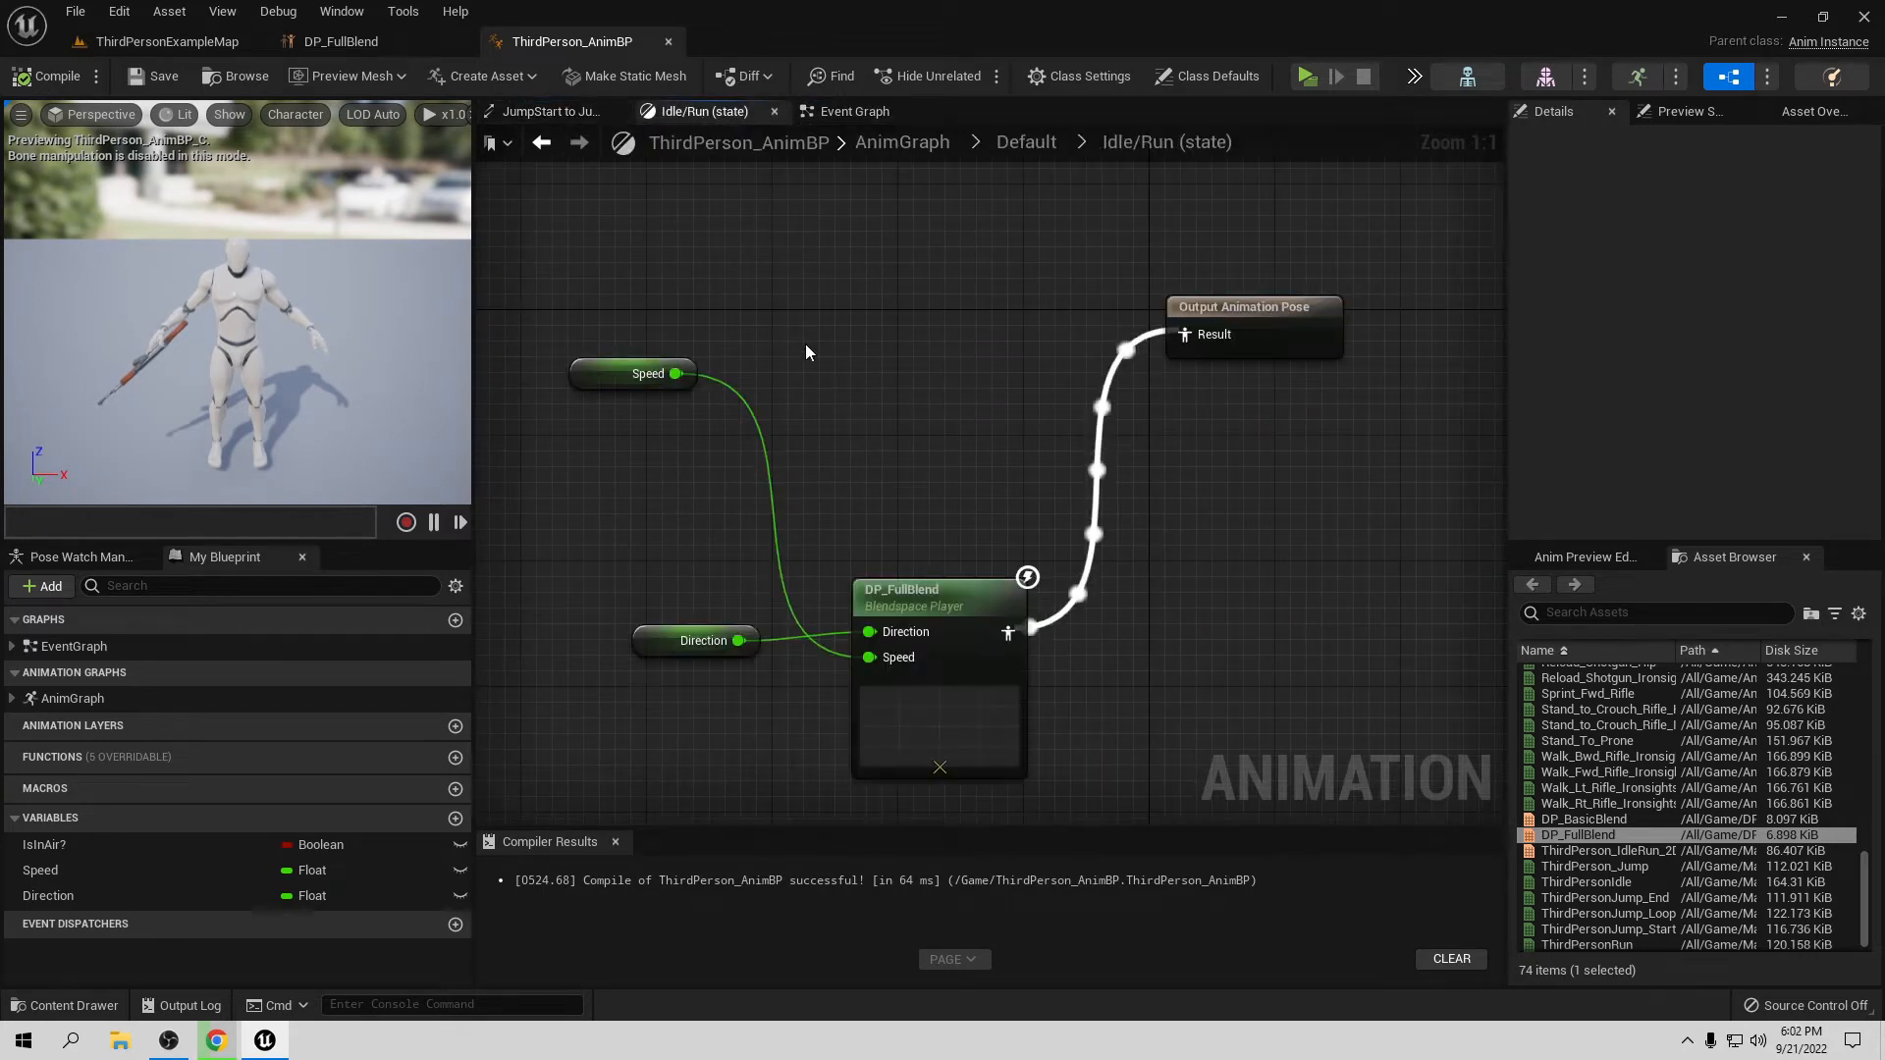
click(1011, 144)
click(927, 153)
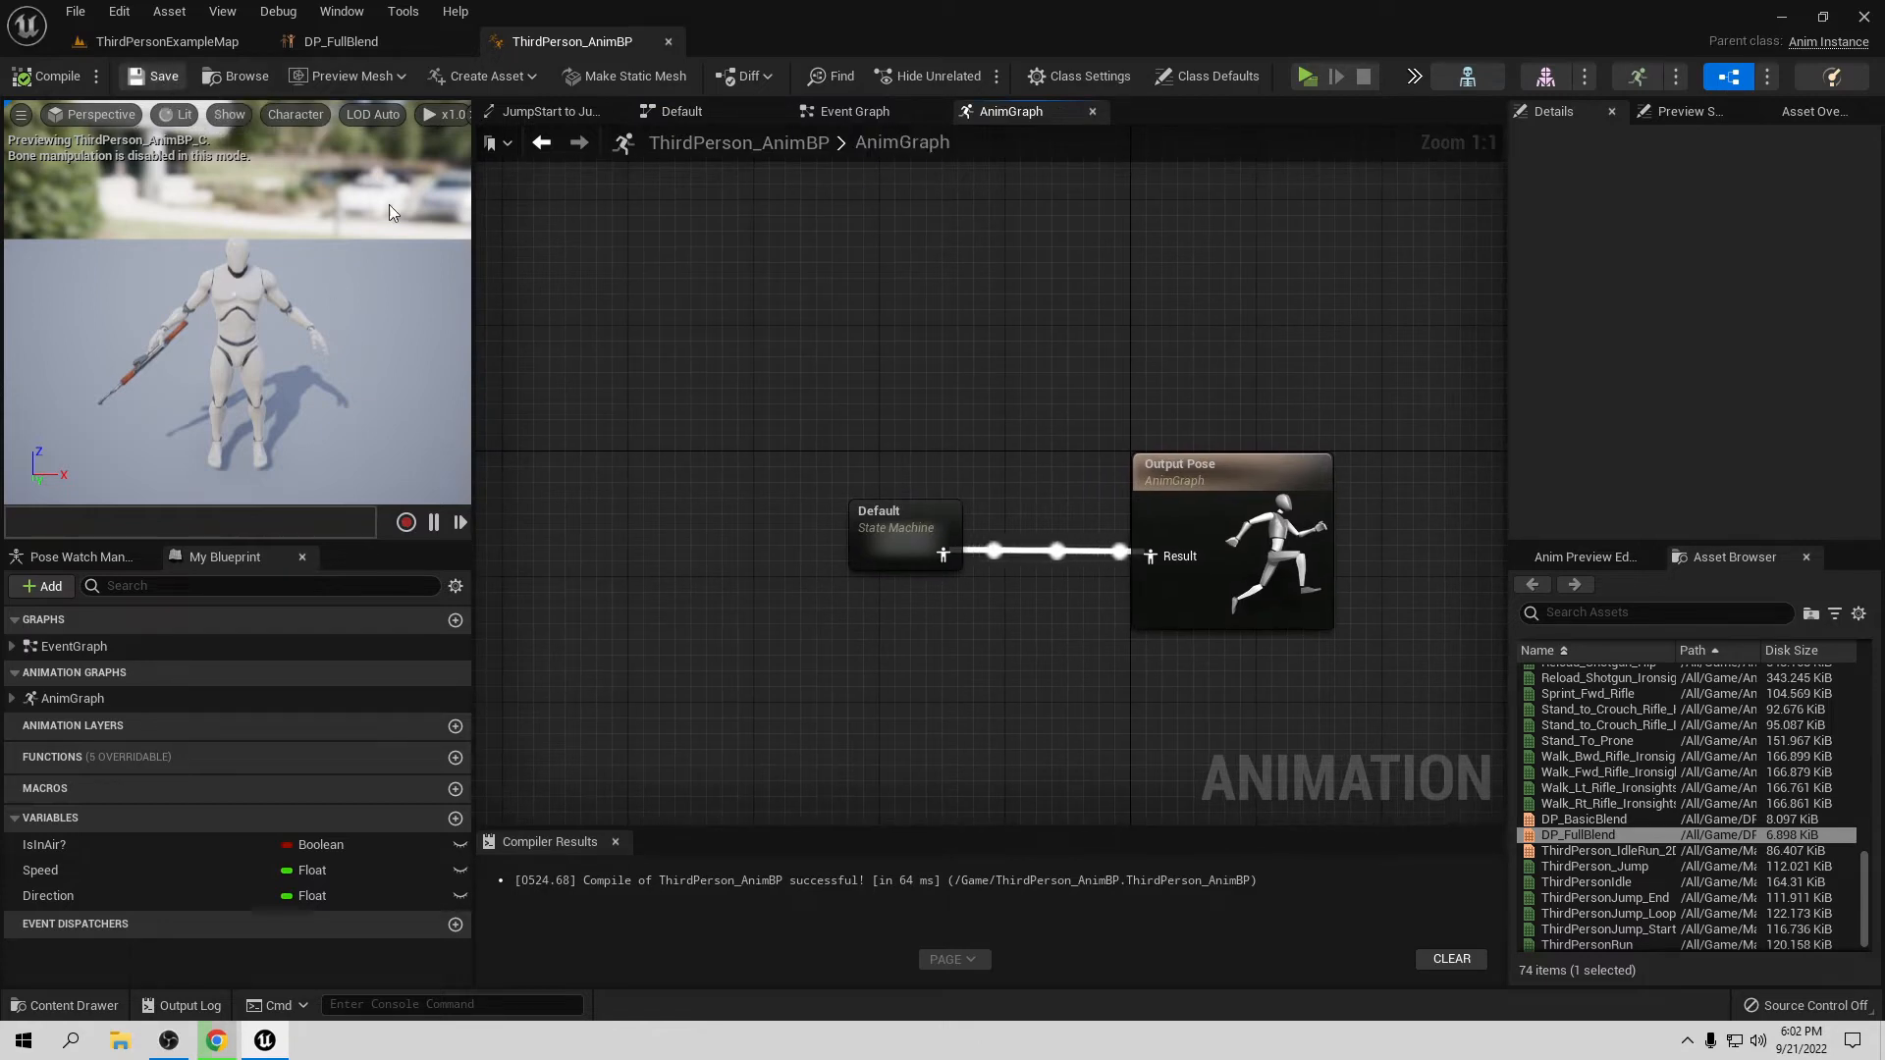
double_click(919, 522)
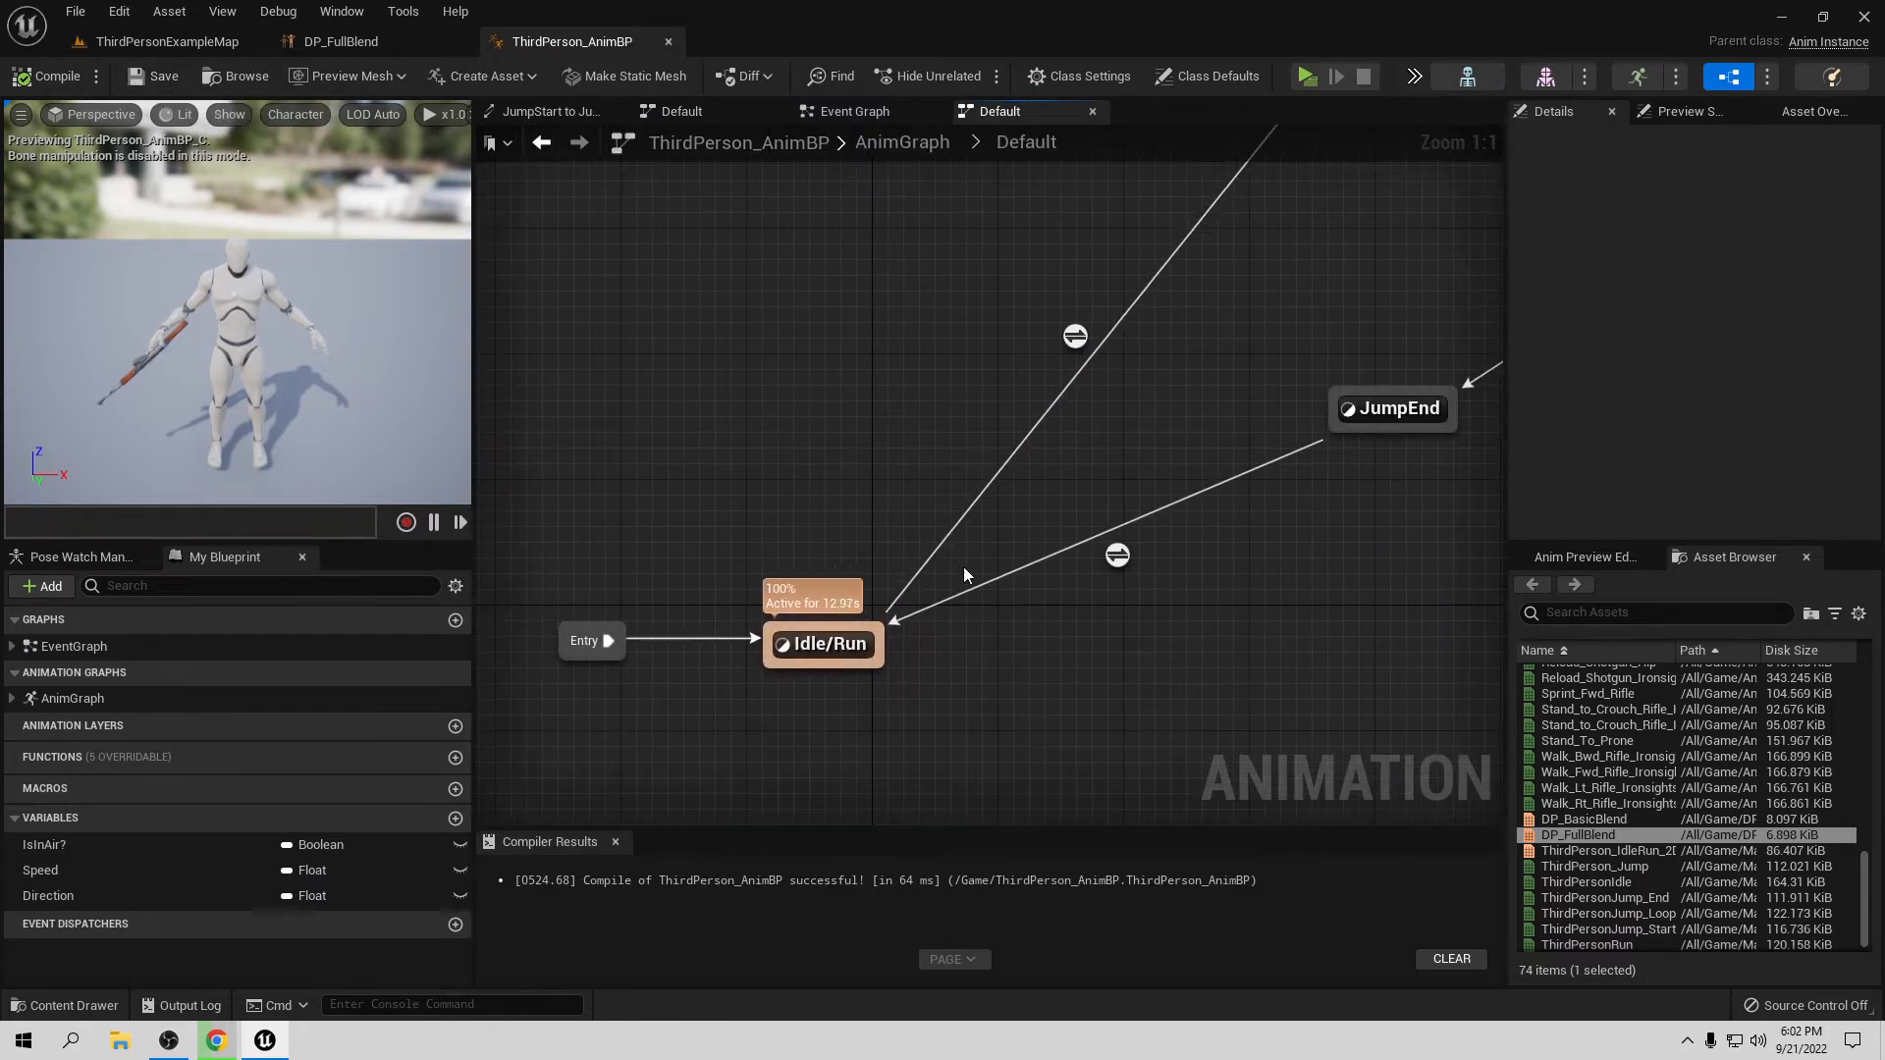
double_click(826, 642)
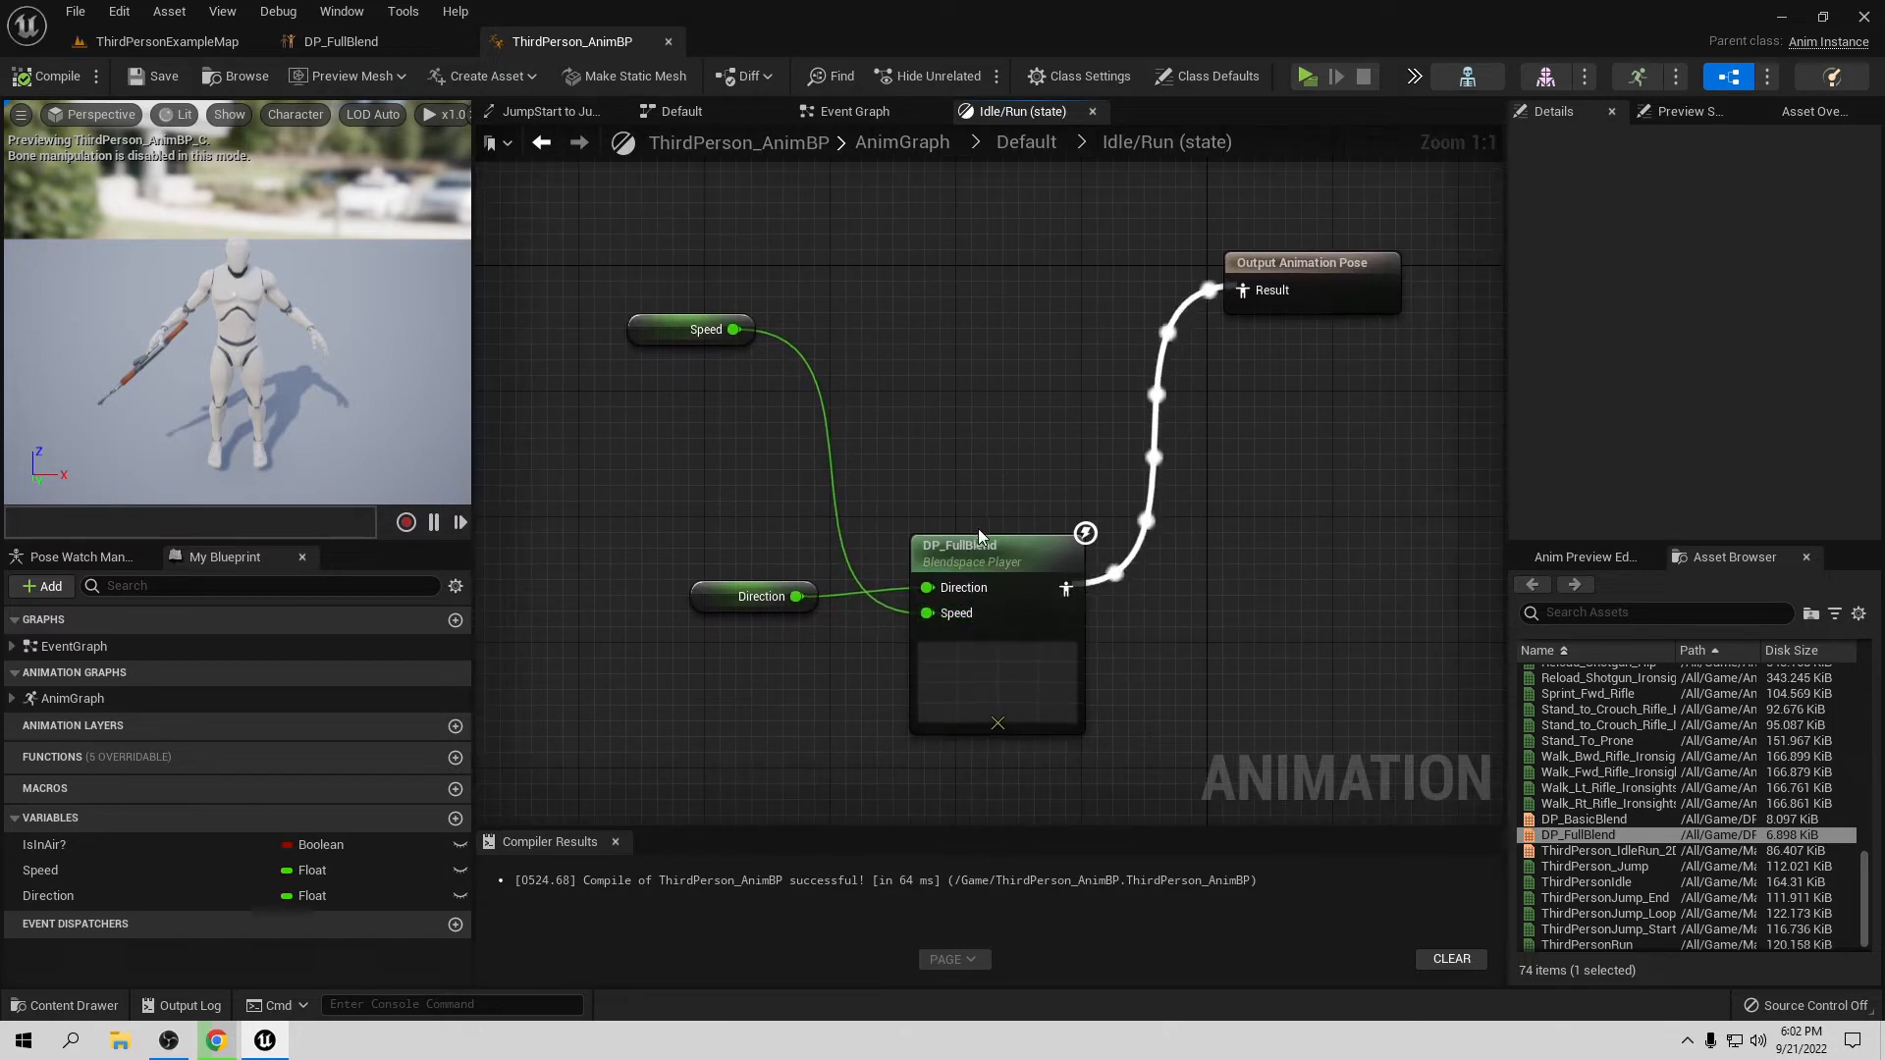
Step: Rearrange the Idle/Run state by moving the Direction node above Speed and the DP_FullBlend player up beside them
drag(738, 584, 770, 207)
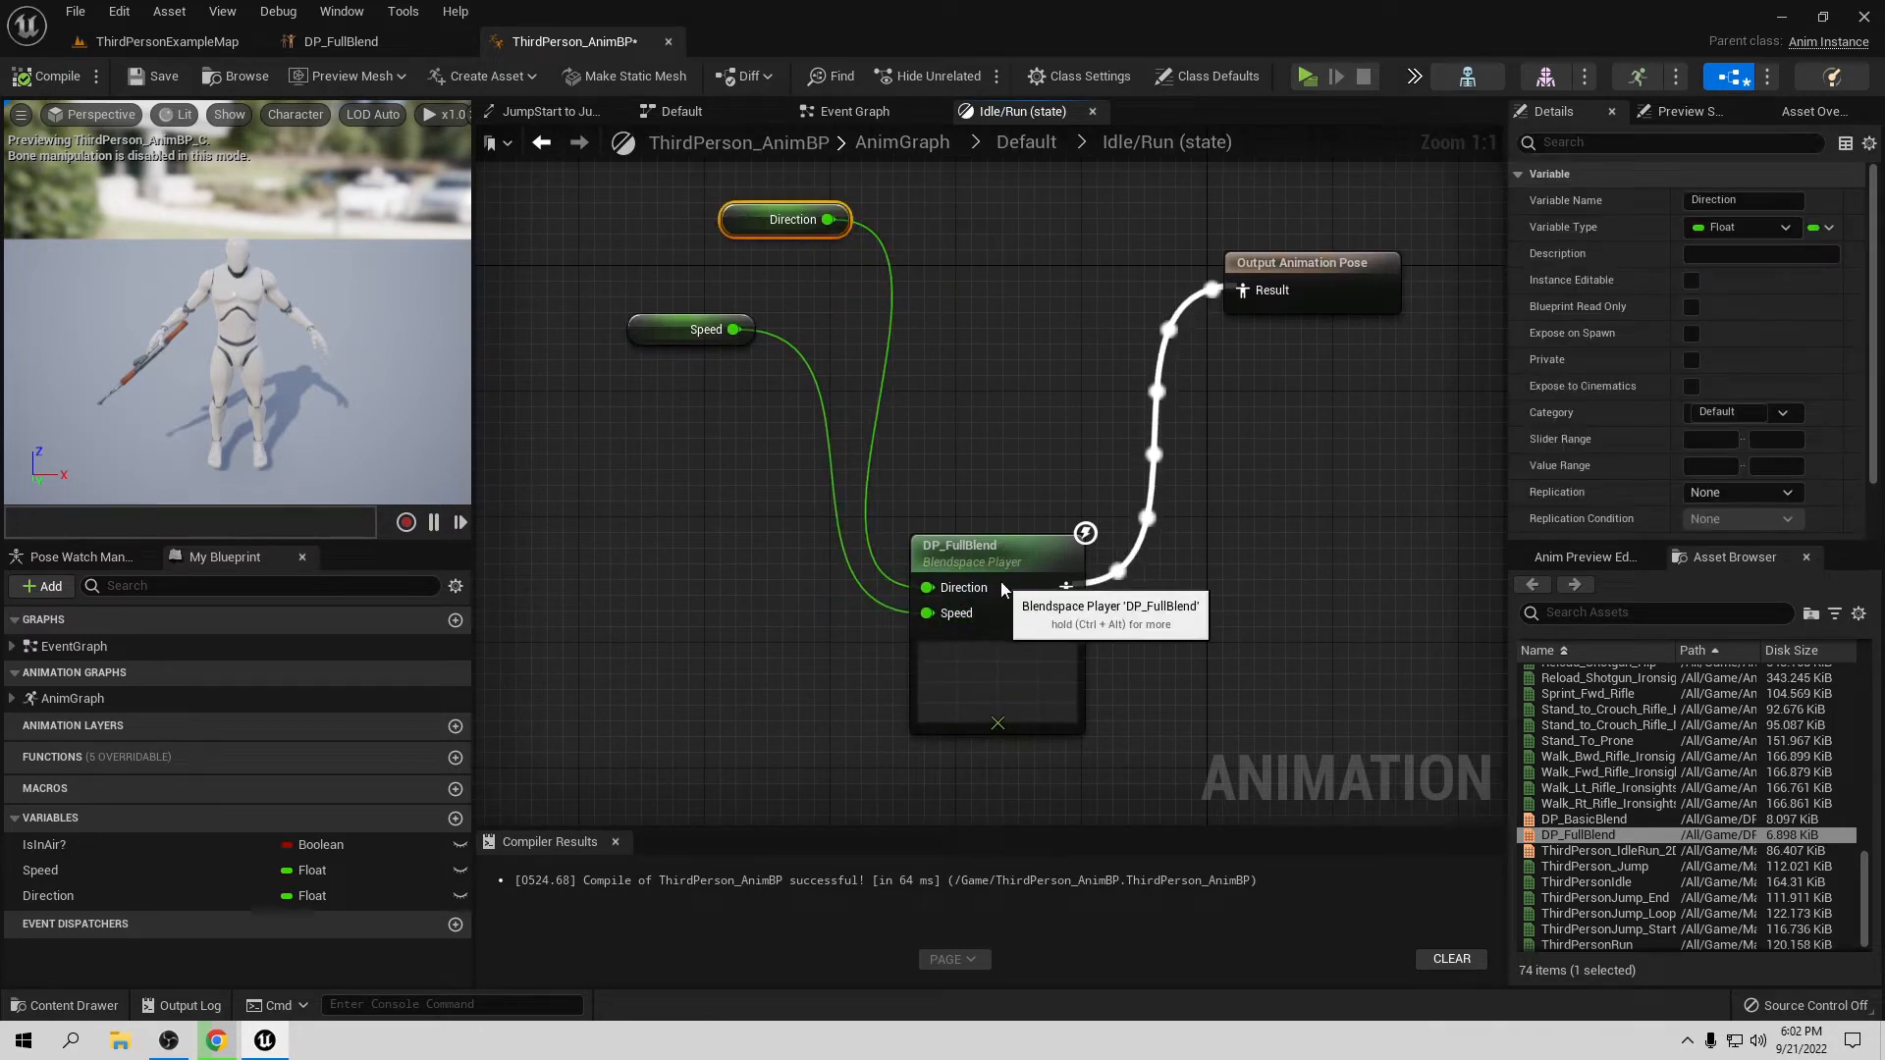
drag(1005, 586, 989, 319)
right_drag(989, 319, 989, 449)
Step: Open DP_FullBlend and place ThirdPersonIdle samples along the bottom of the grid at Direction about -180, -90, 0, 90 and 180
double_click(988, 551)
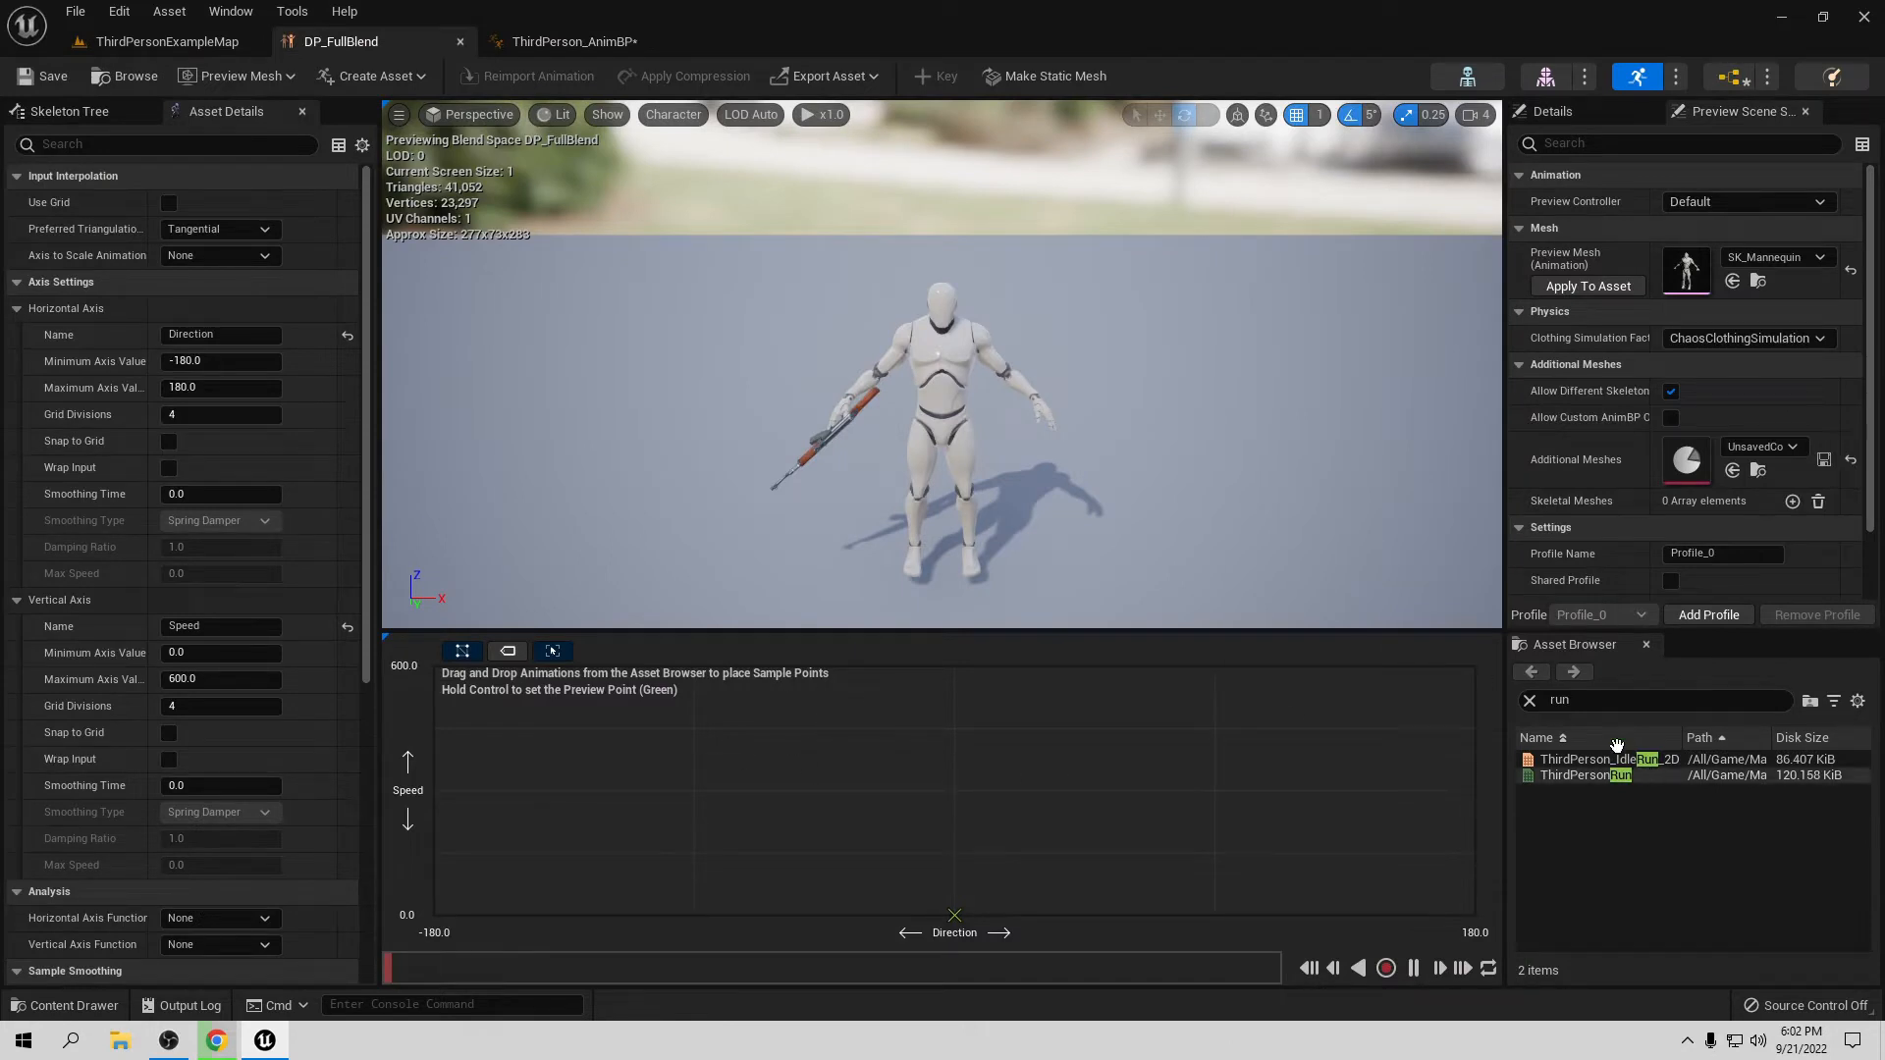
click(1530, 701)
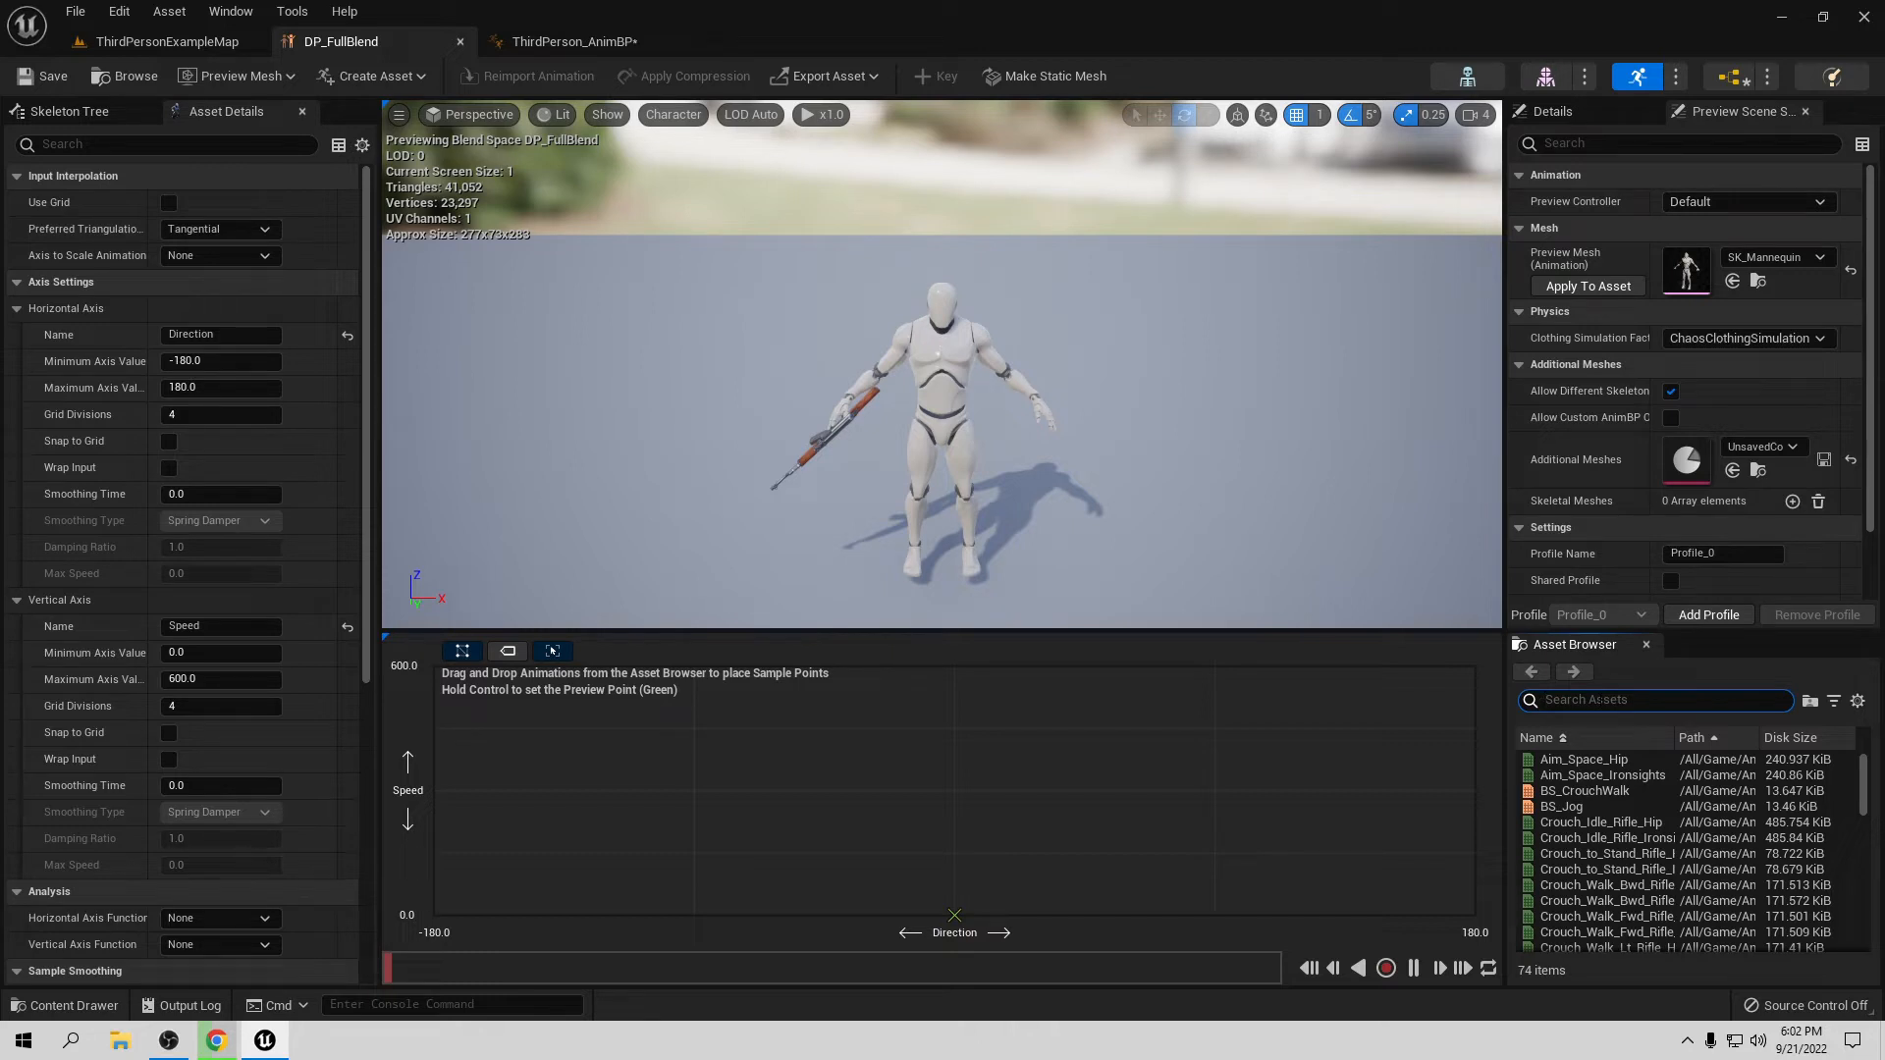
text(idle)
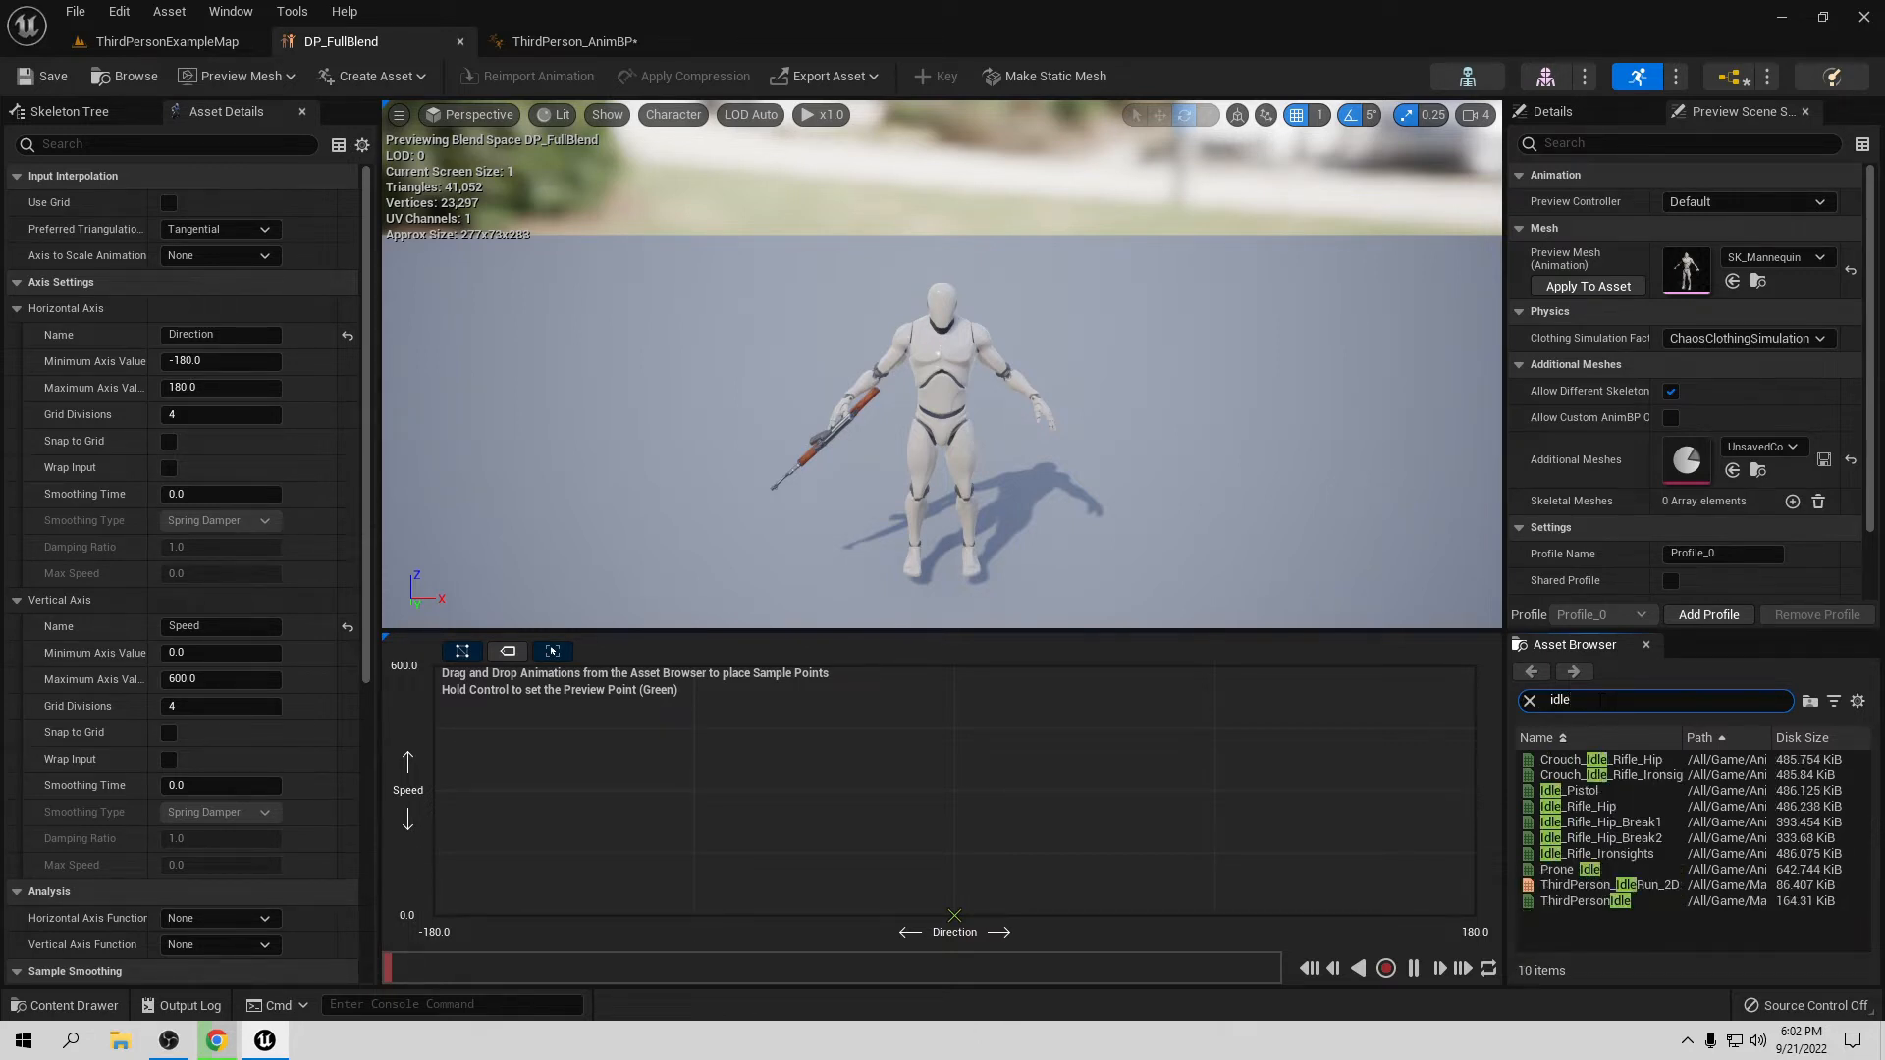
drag(1585, 900, 954, 913)
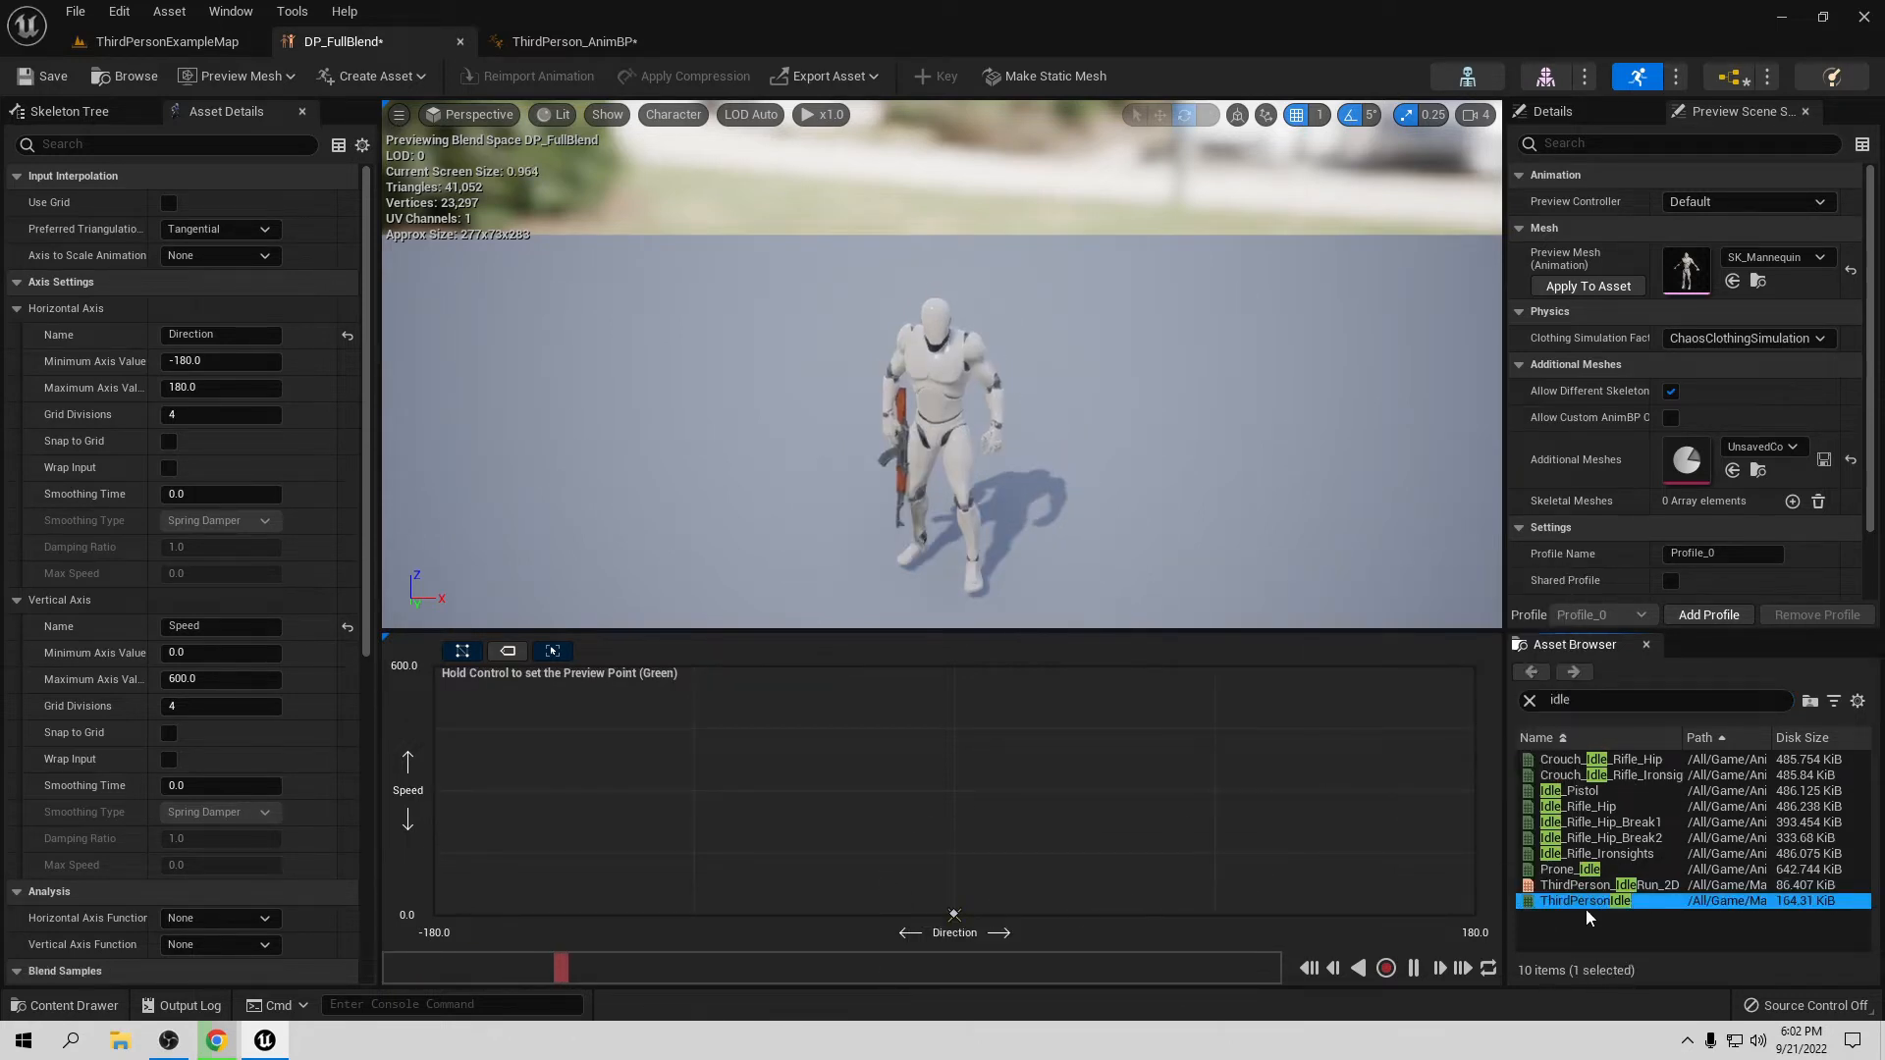
drag(1586, 915, 1243, 915)
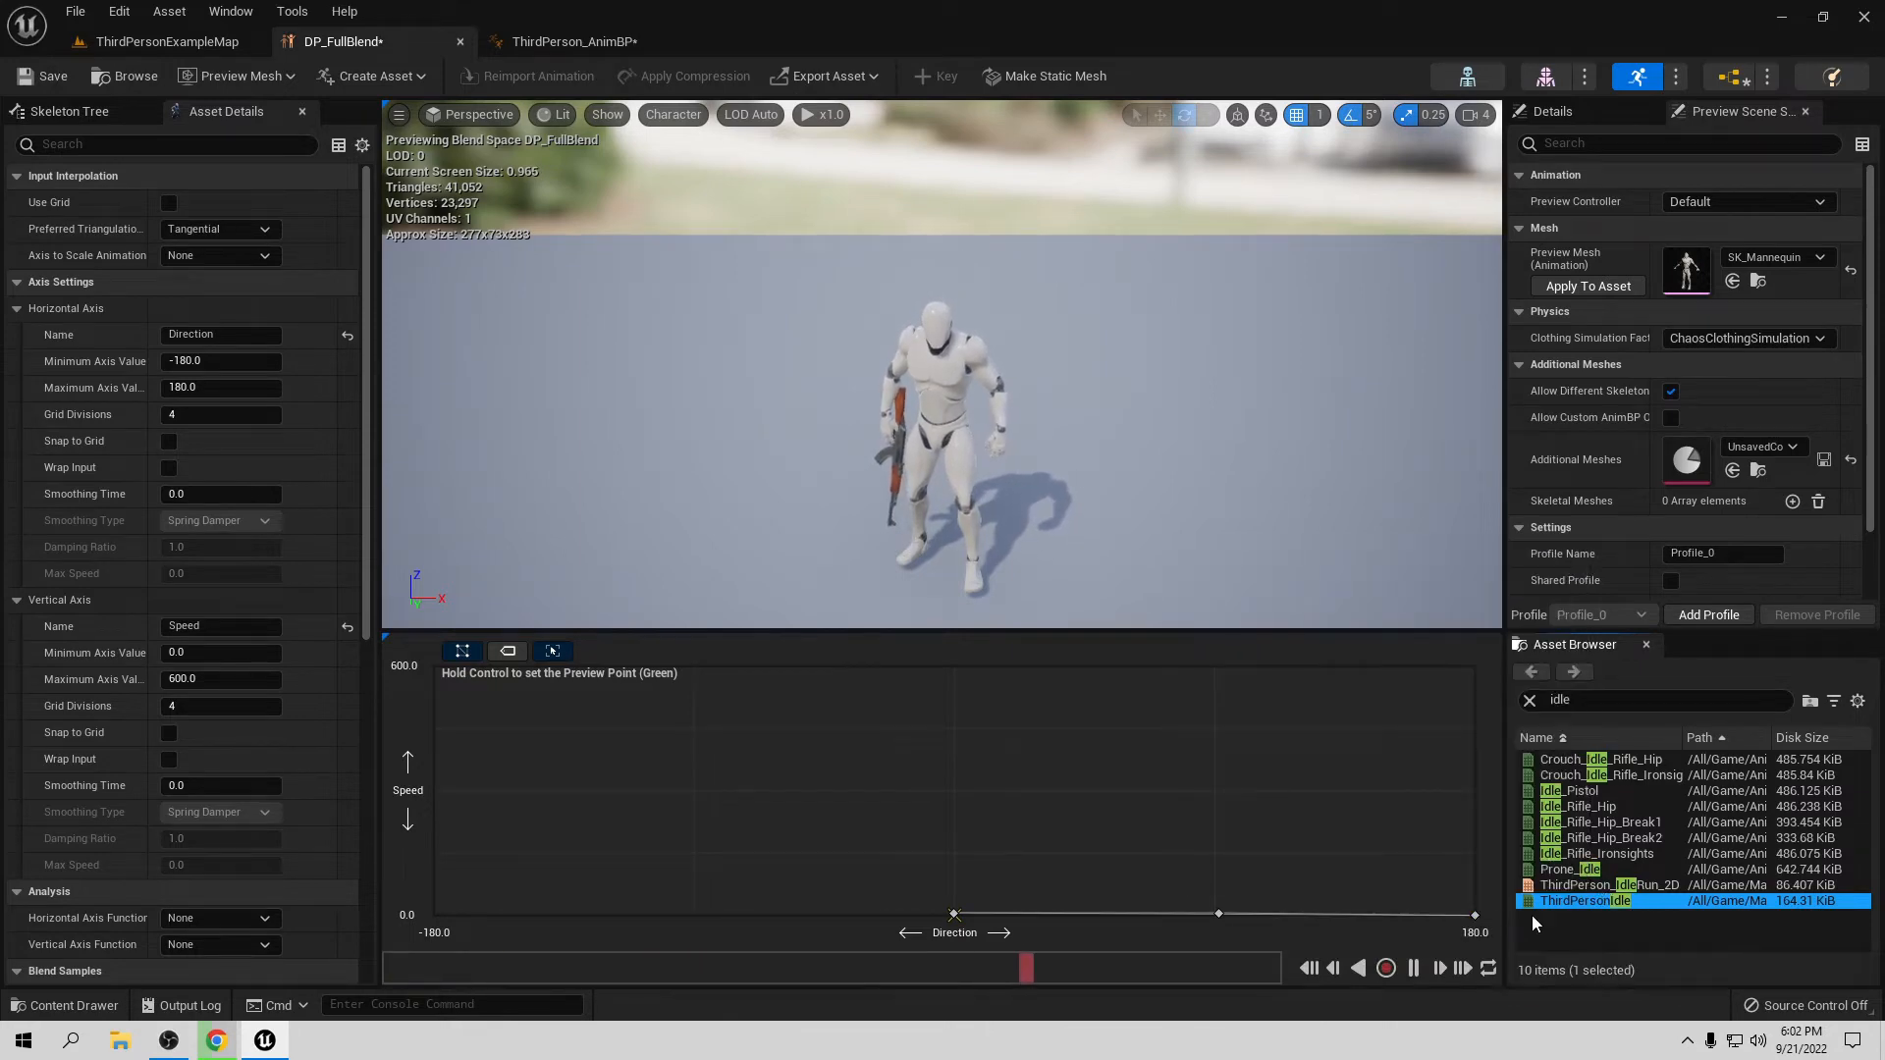
drag(1622, 899, 705, 915)
drag(1630, 900, 435, 915)
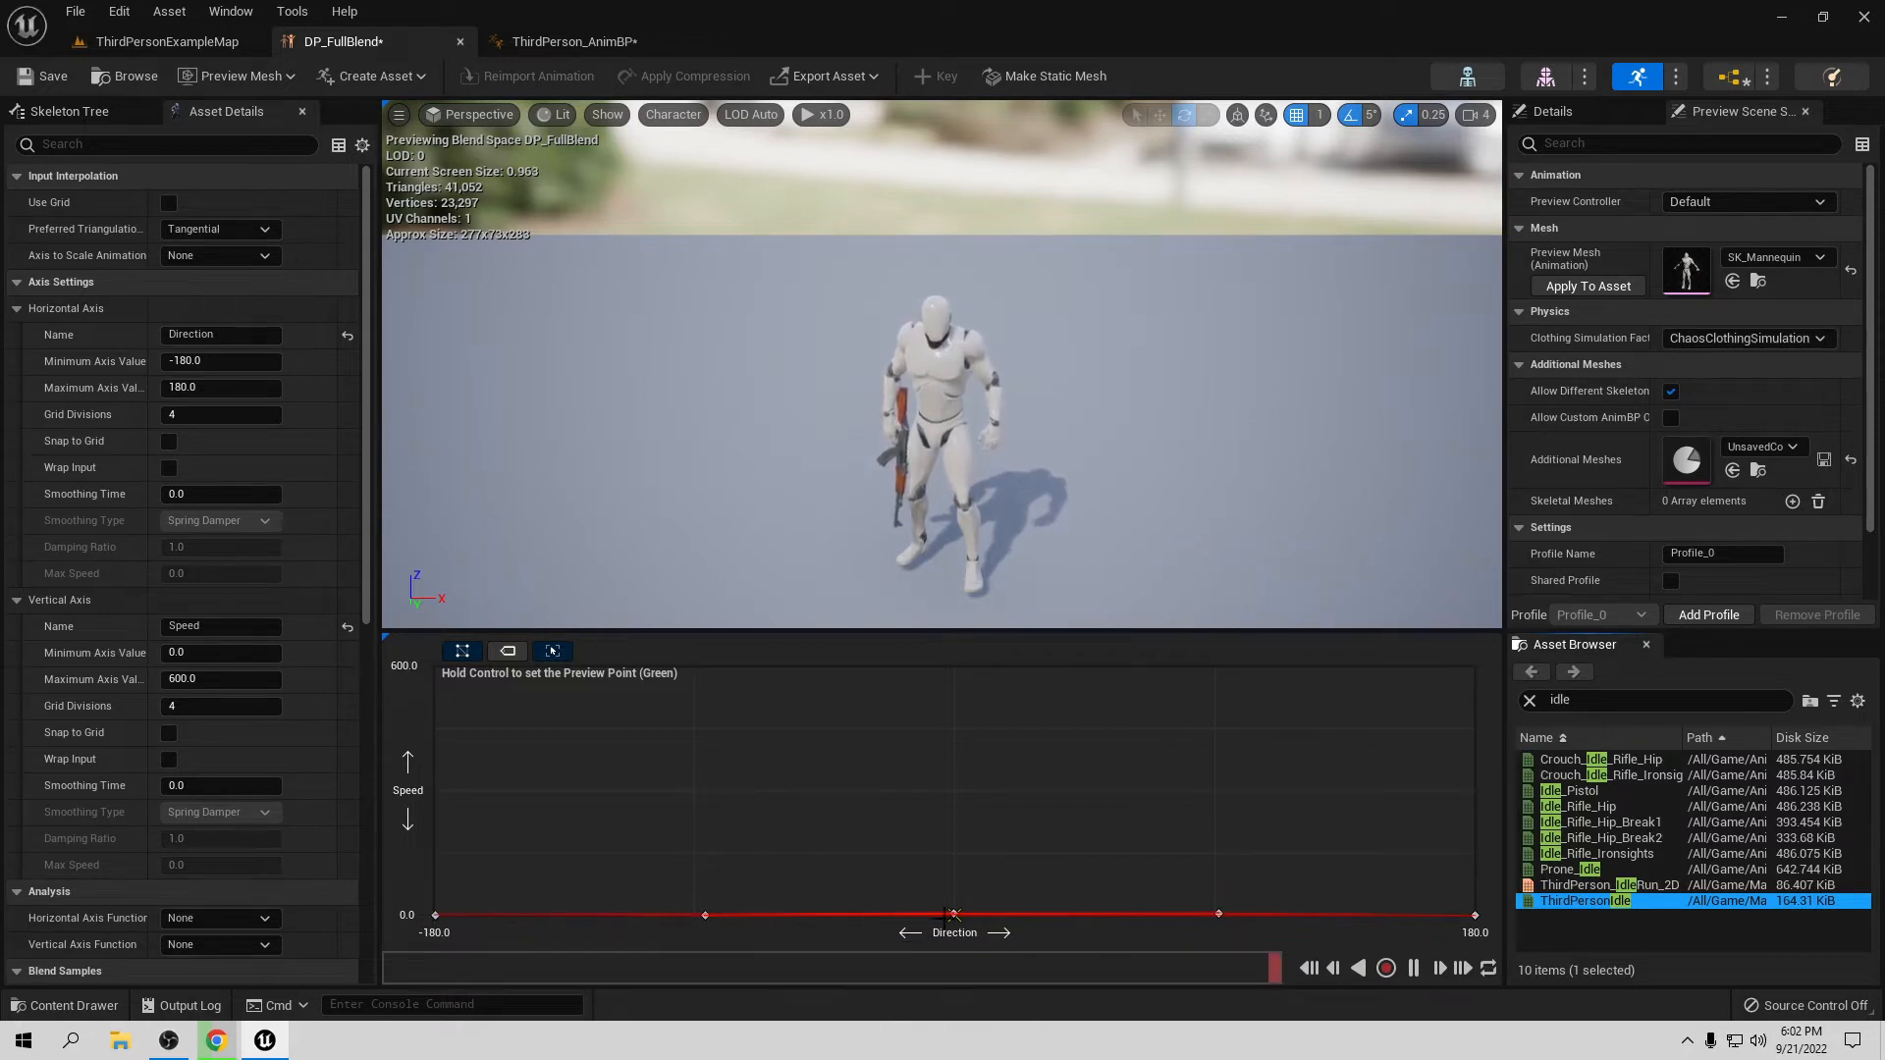
Step: Align the first three ThirdPersonIdle samples exactly at Direction -180, -90 and 0, with Speed 0
right_click(434, 915)
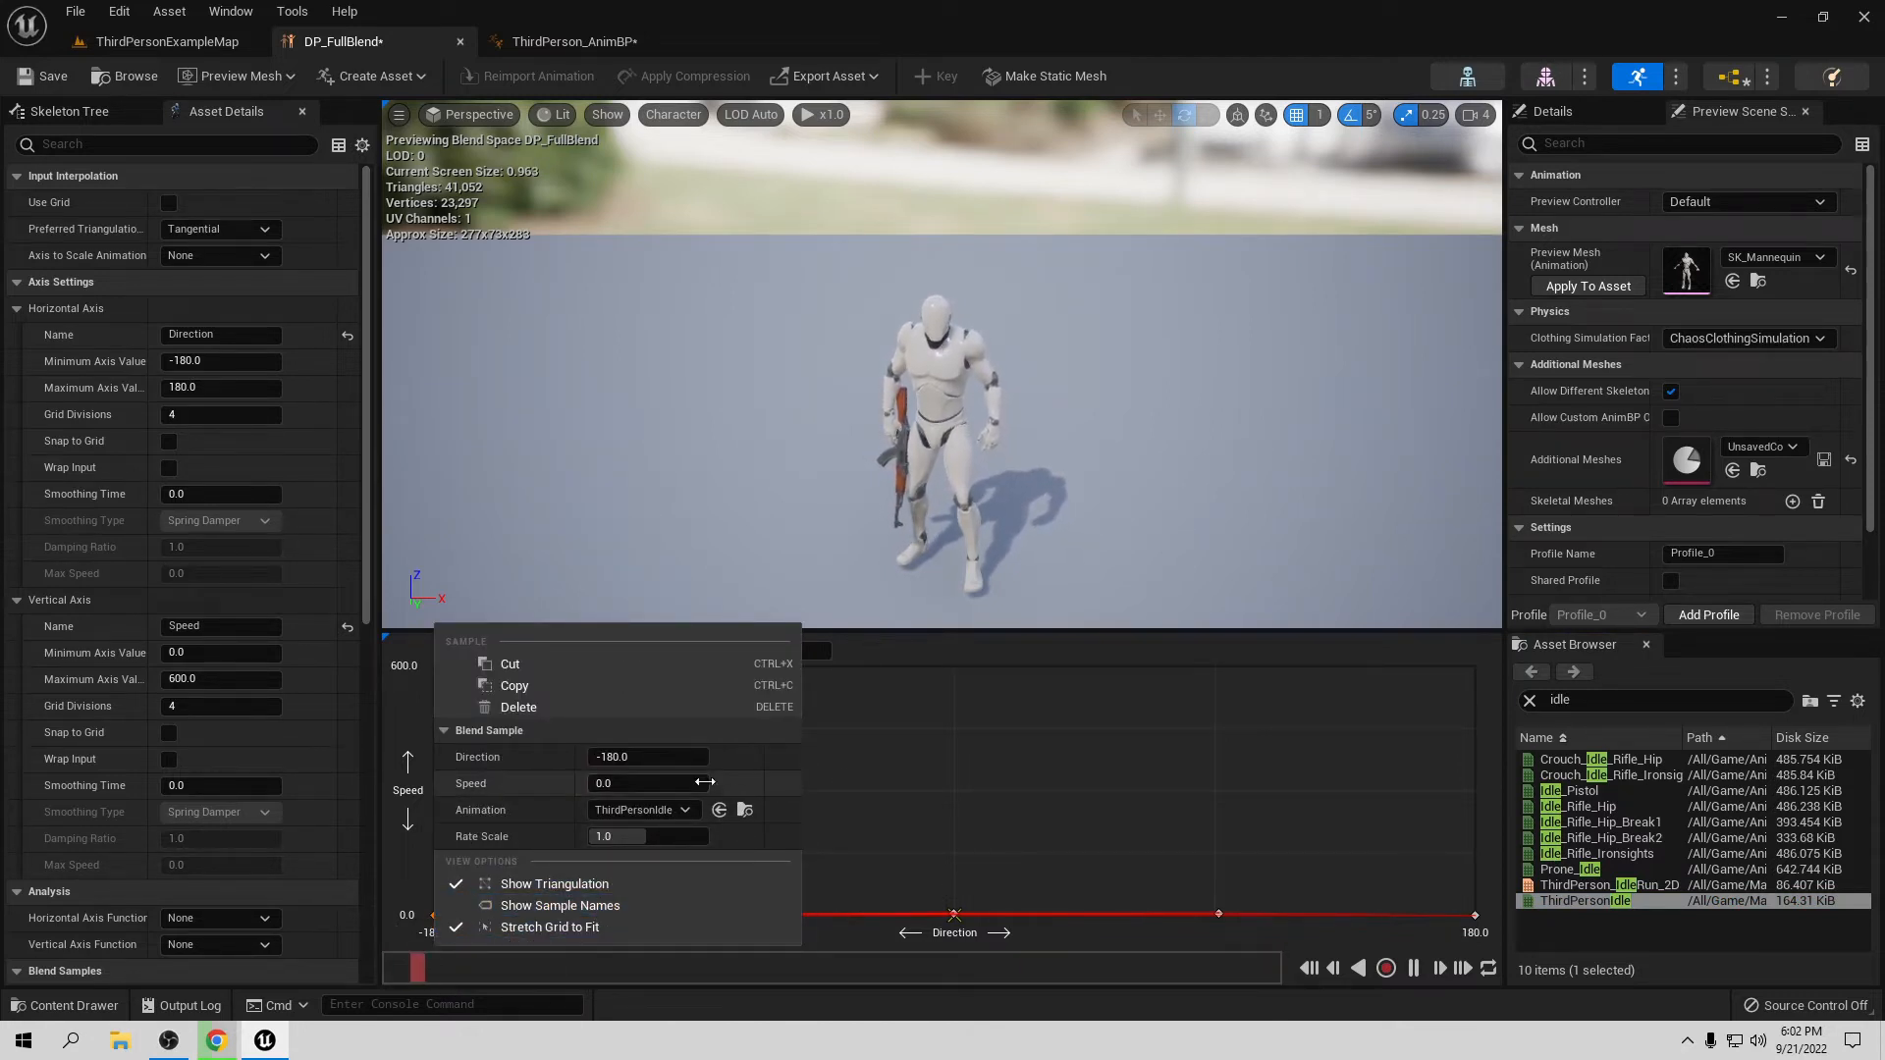
click(854, 800)
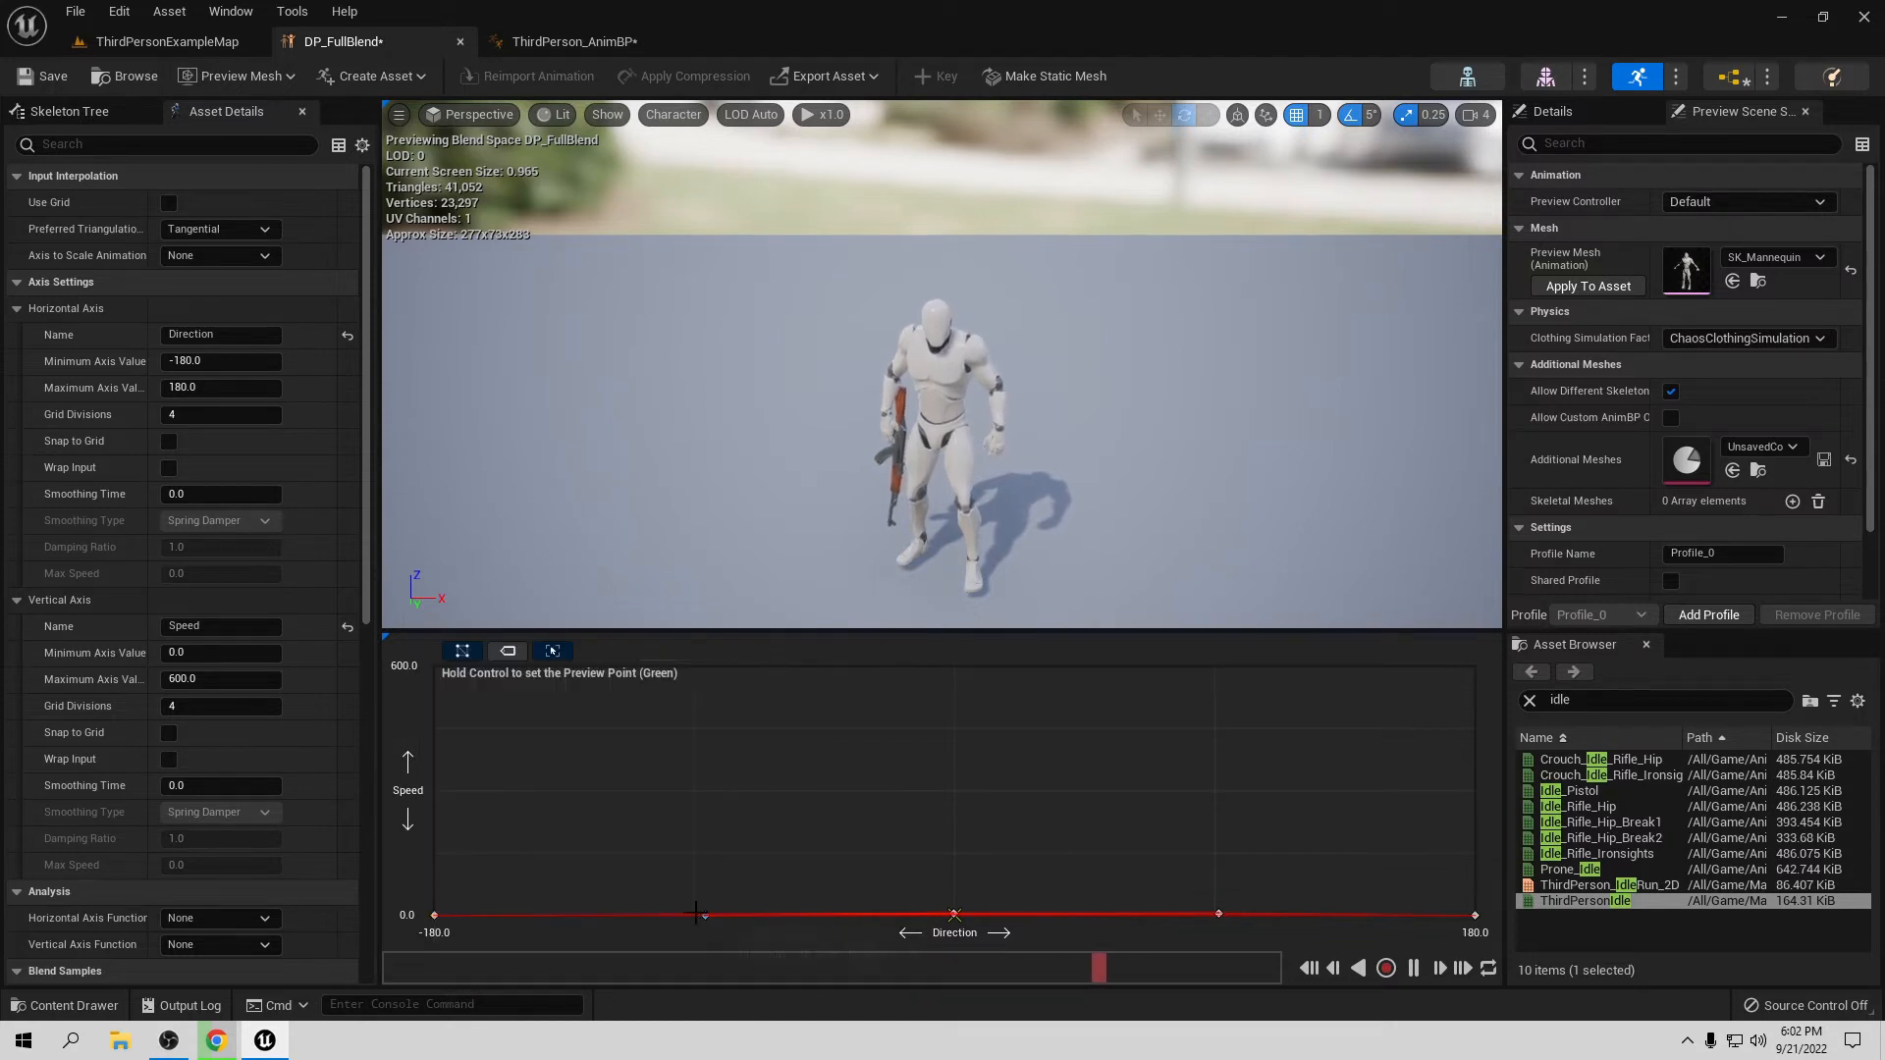
right_click(707, 914)
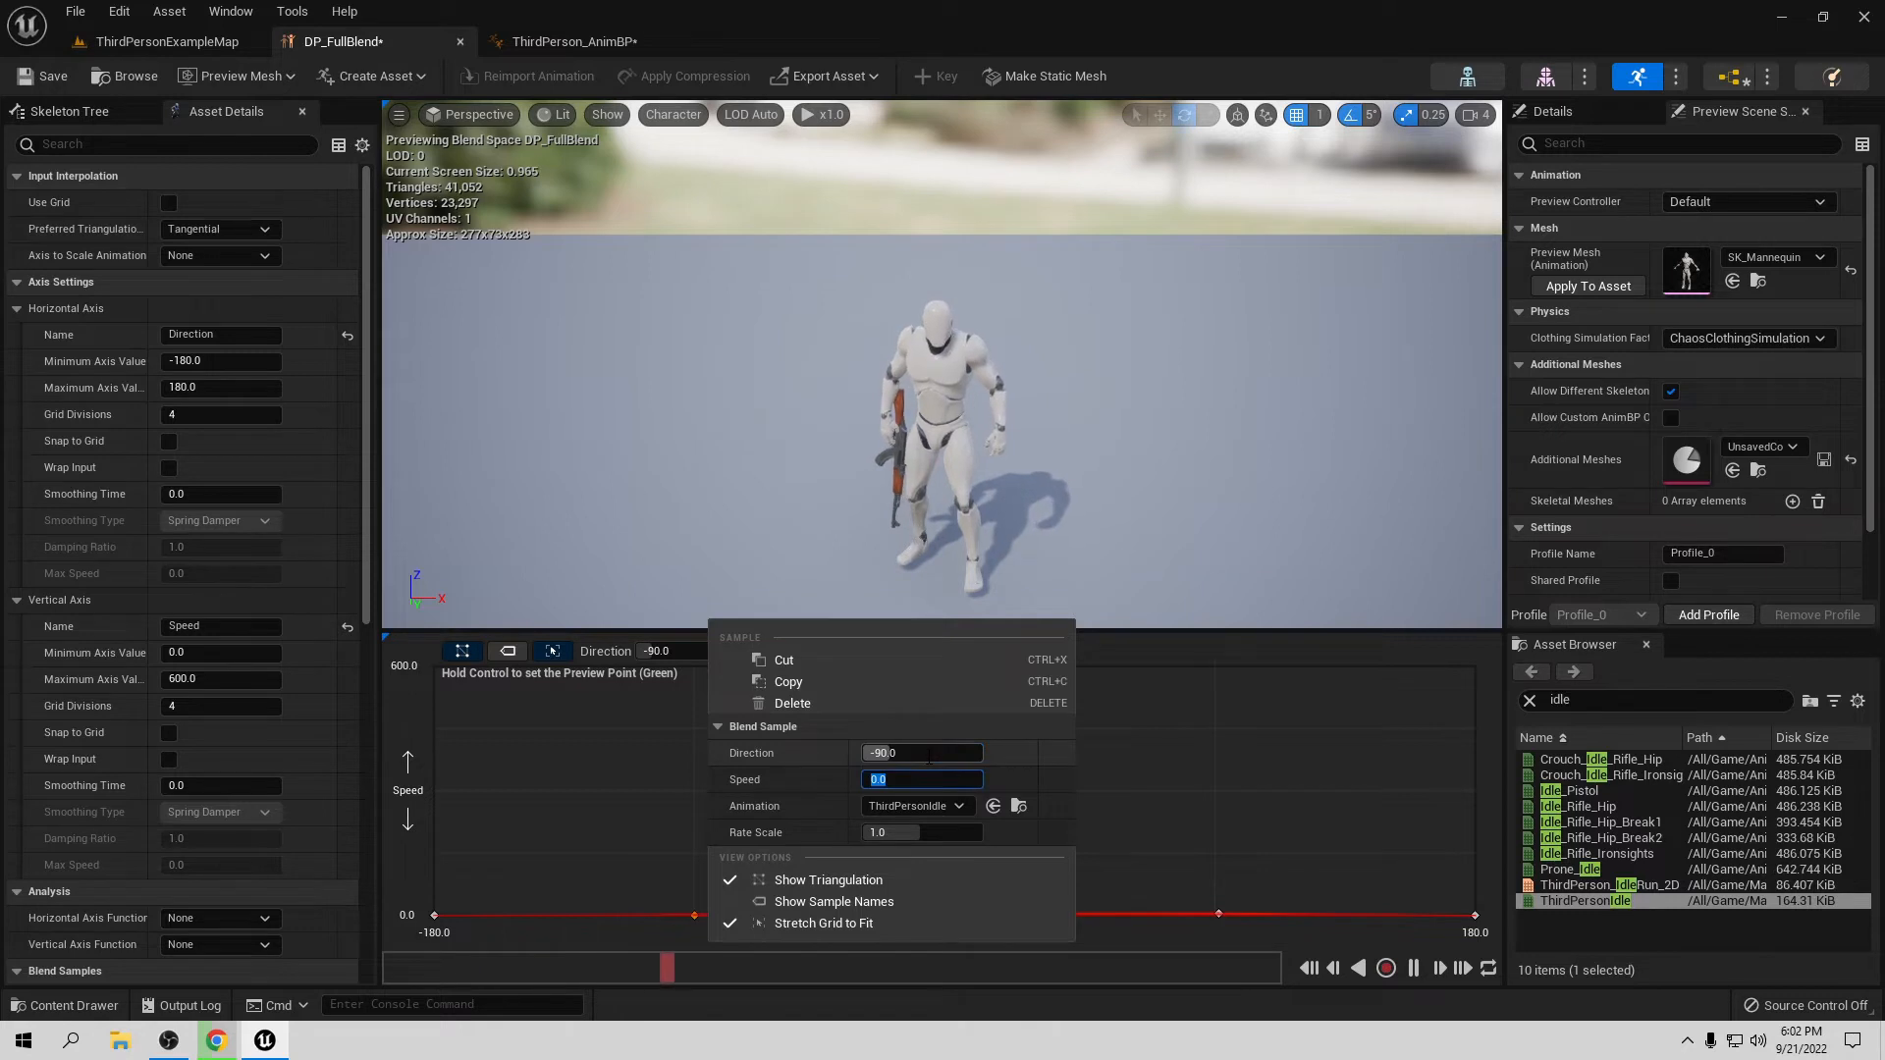
click(1189, 764)
right_click(954, 915)
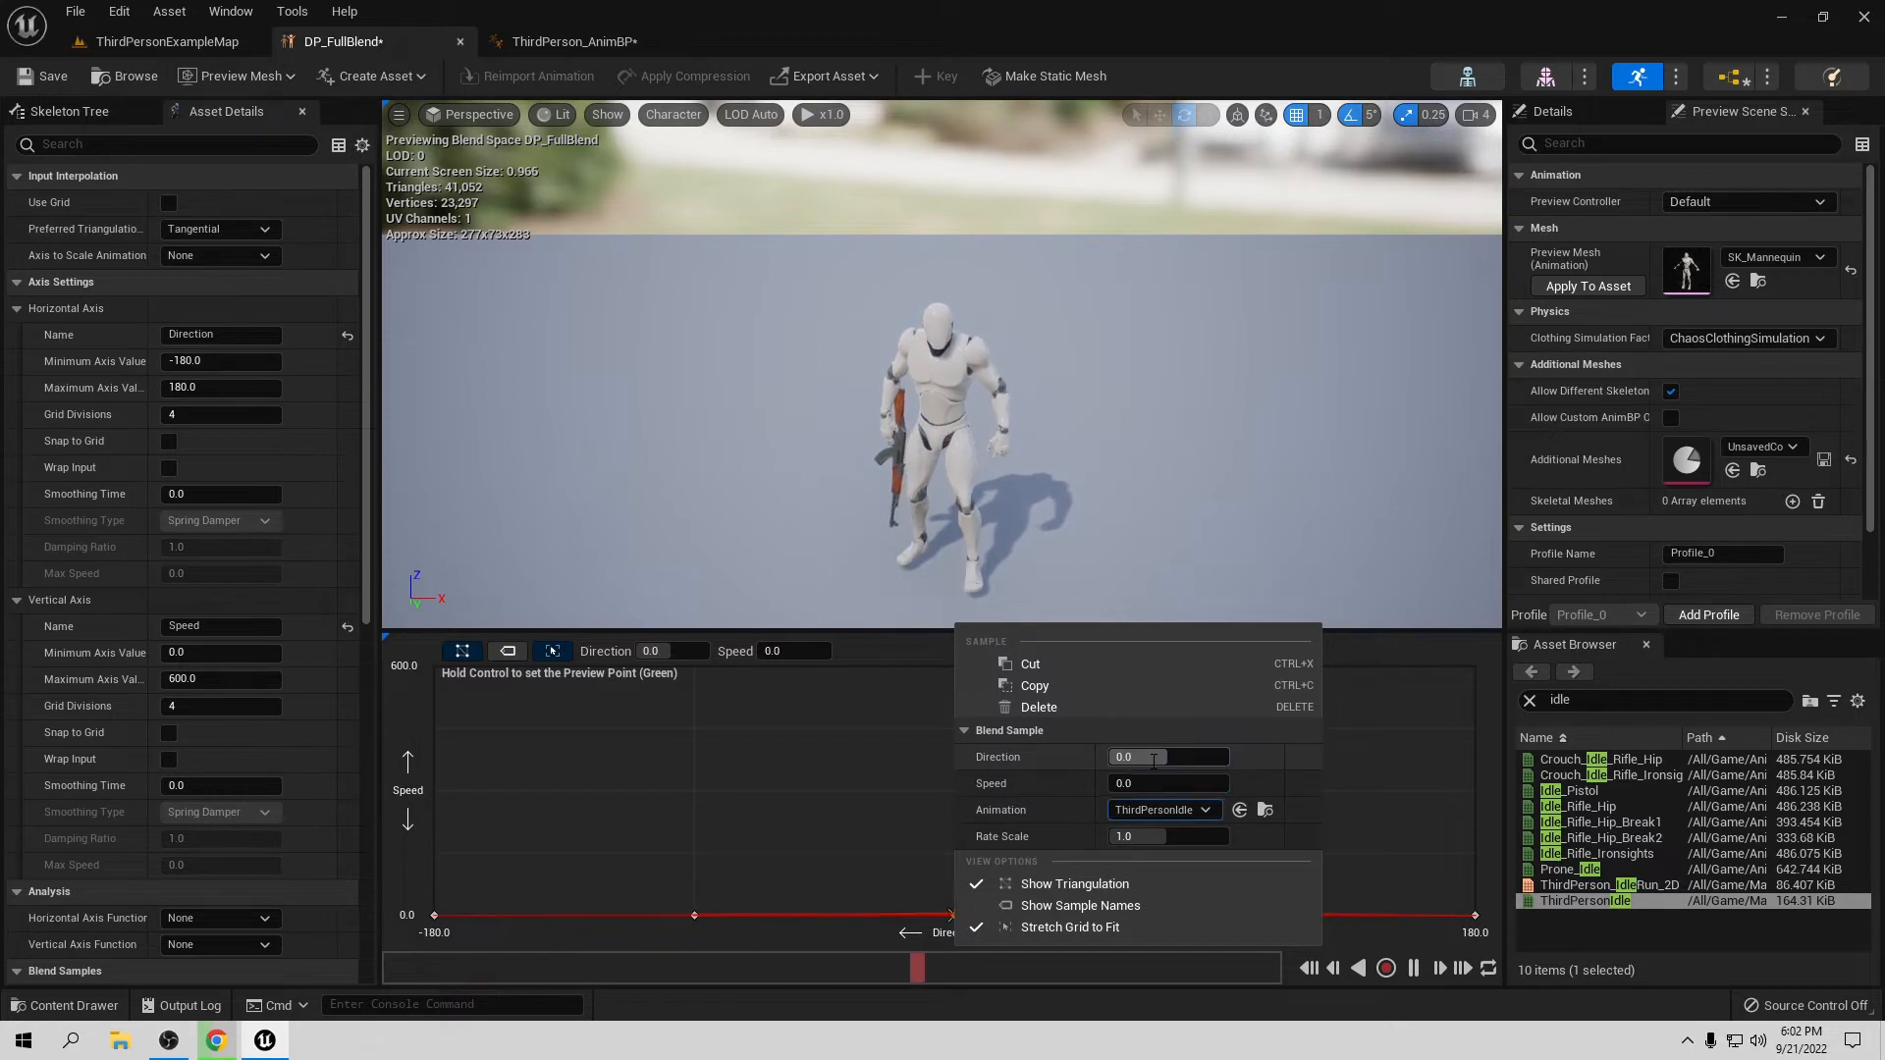
click(1220, 895)
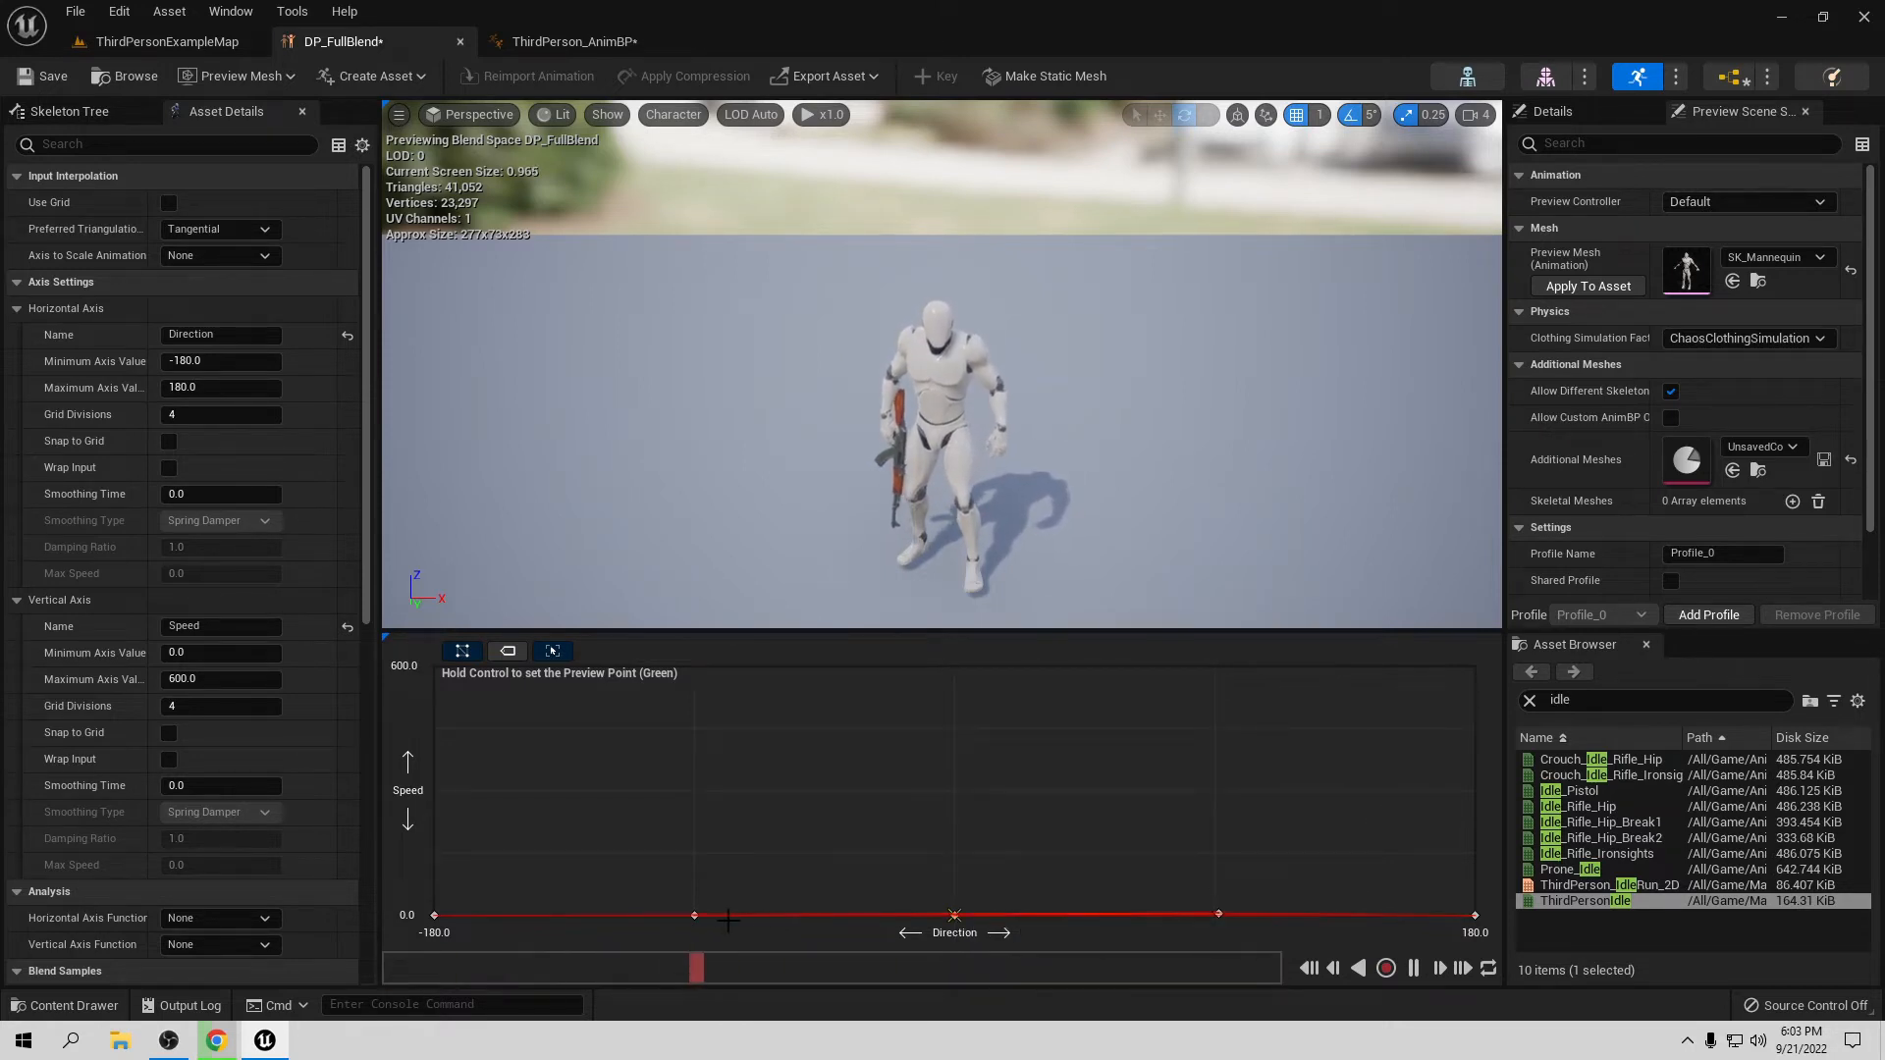
Step: Recheck the idle sample at -90 and align the remaining two exactly at Direction 90 and 180, with Speed 0
right_click(696, 916)
click(1204, 838)
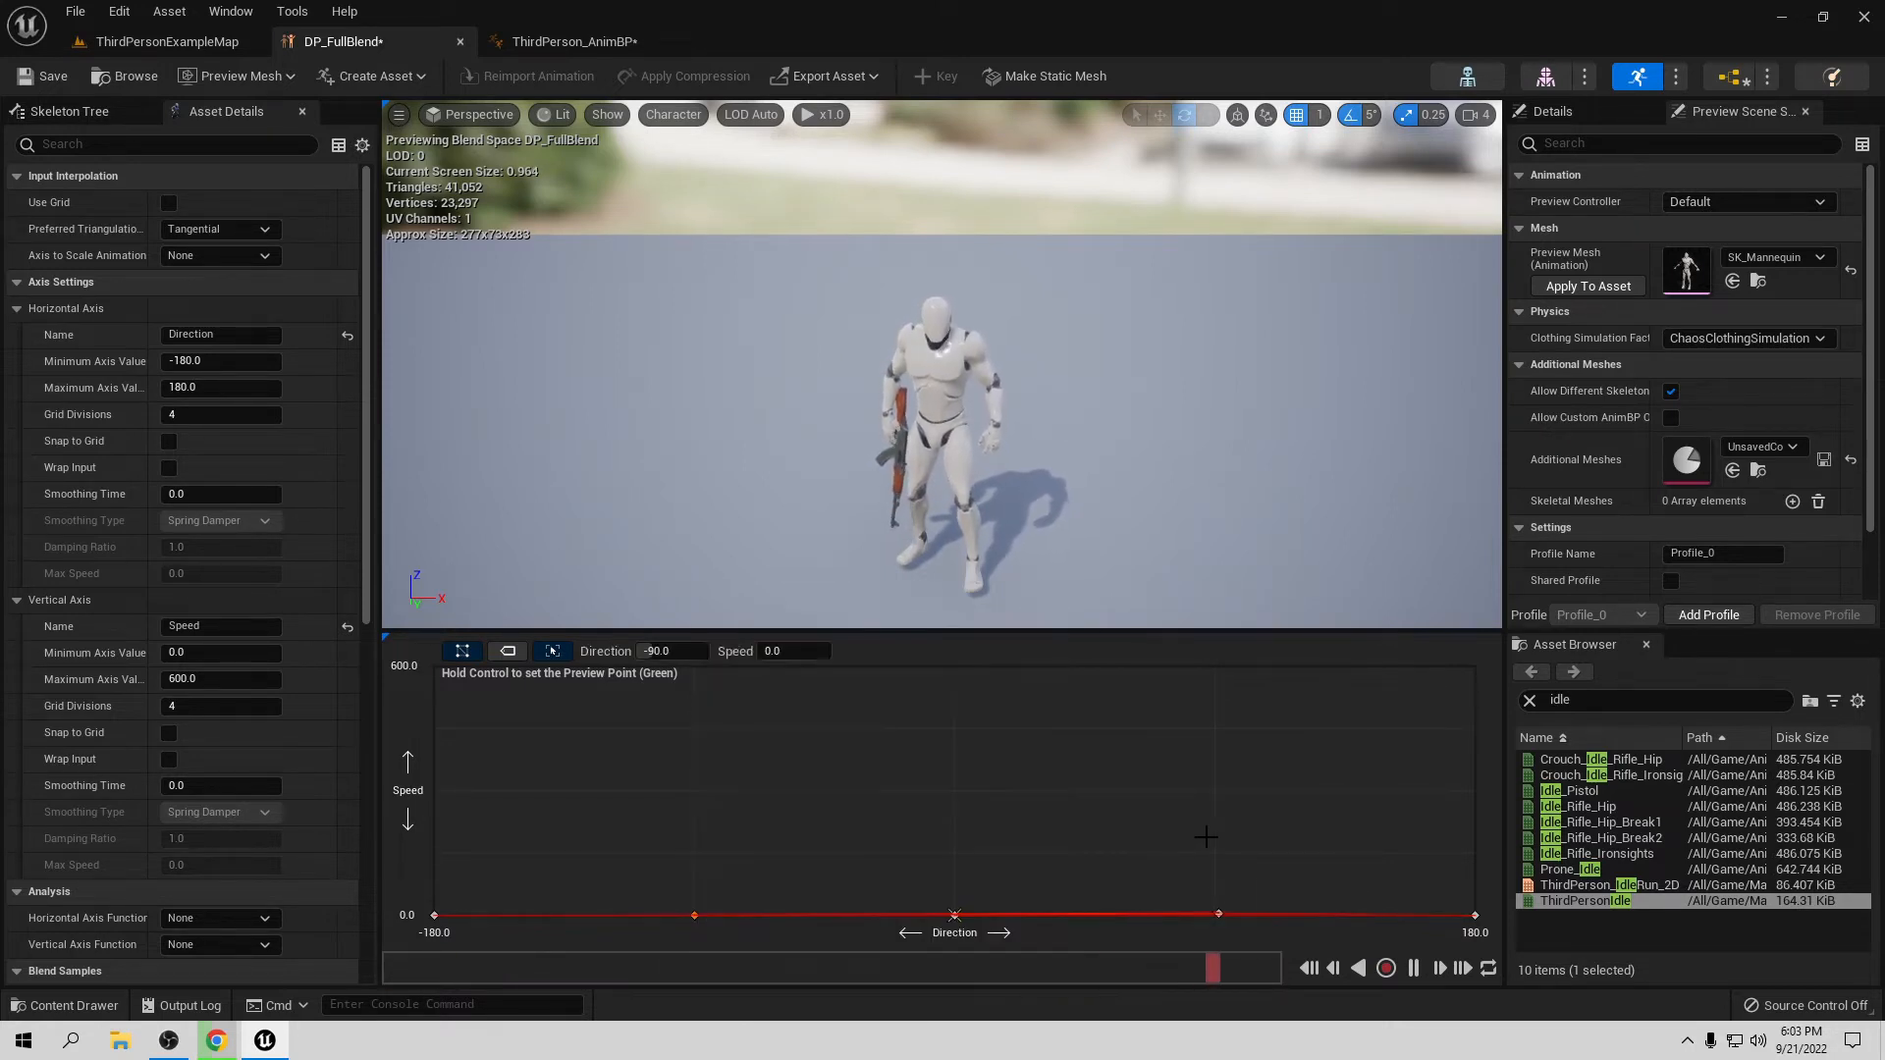
right_click(1217, 915)
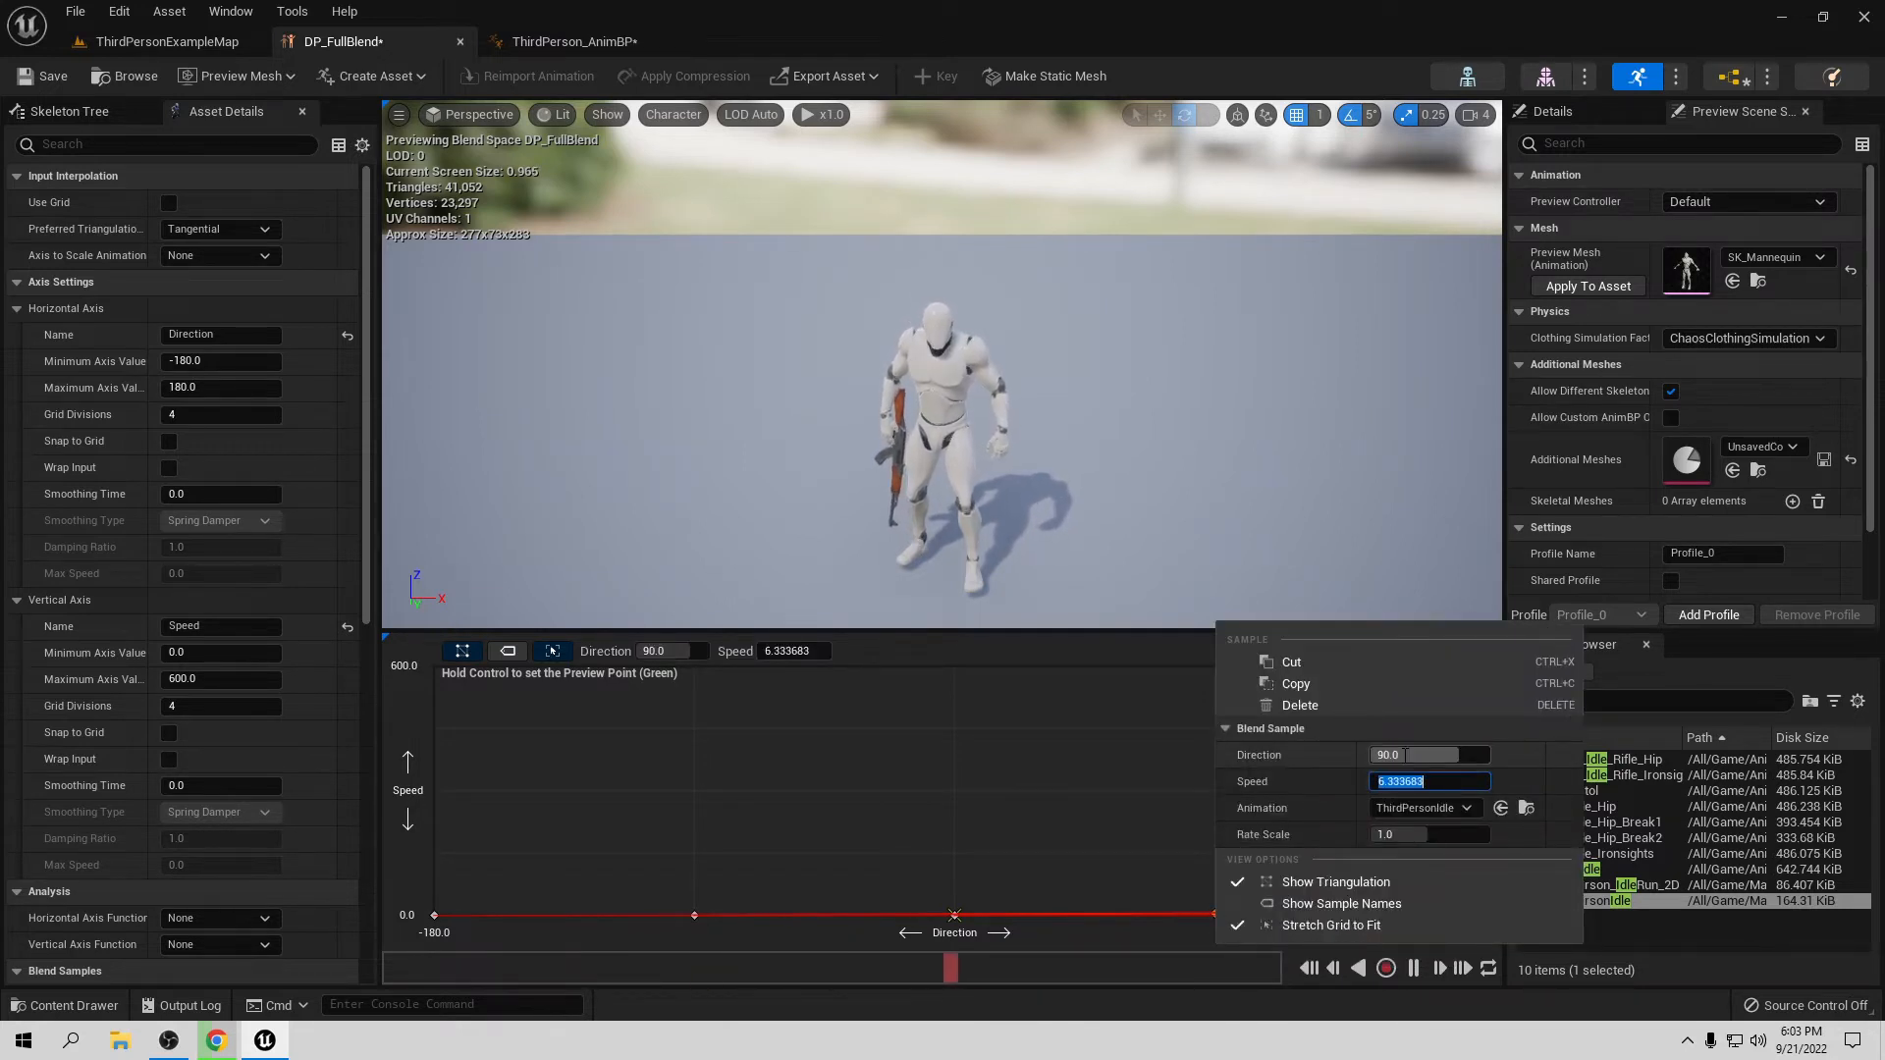
click(911, 881)
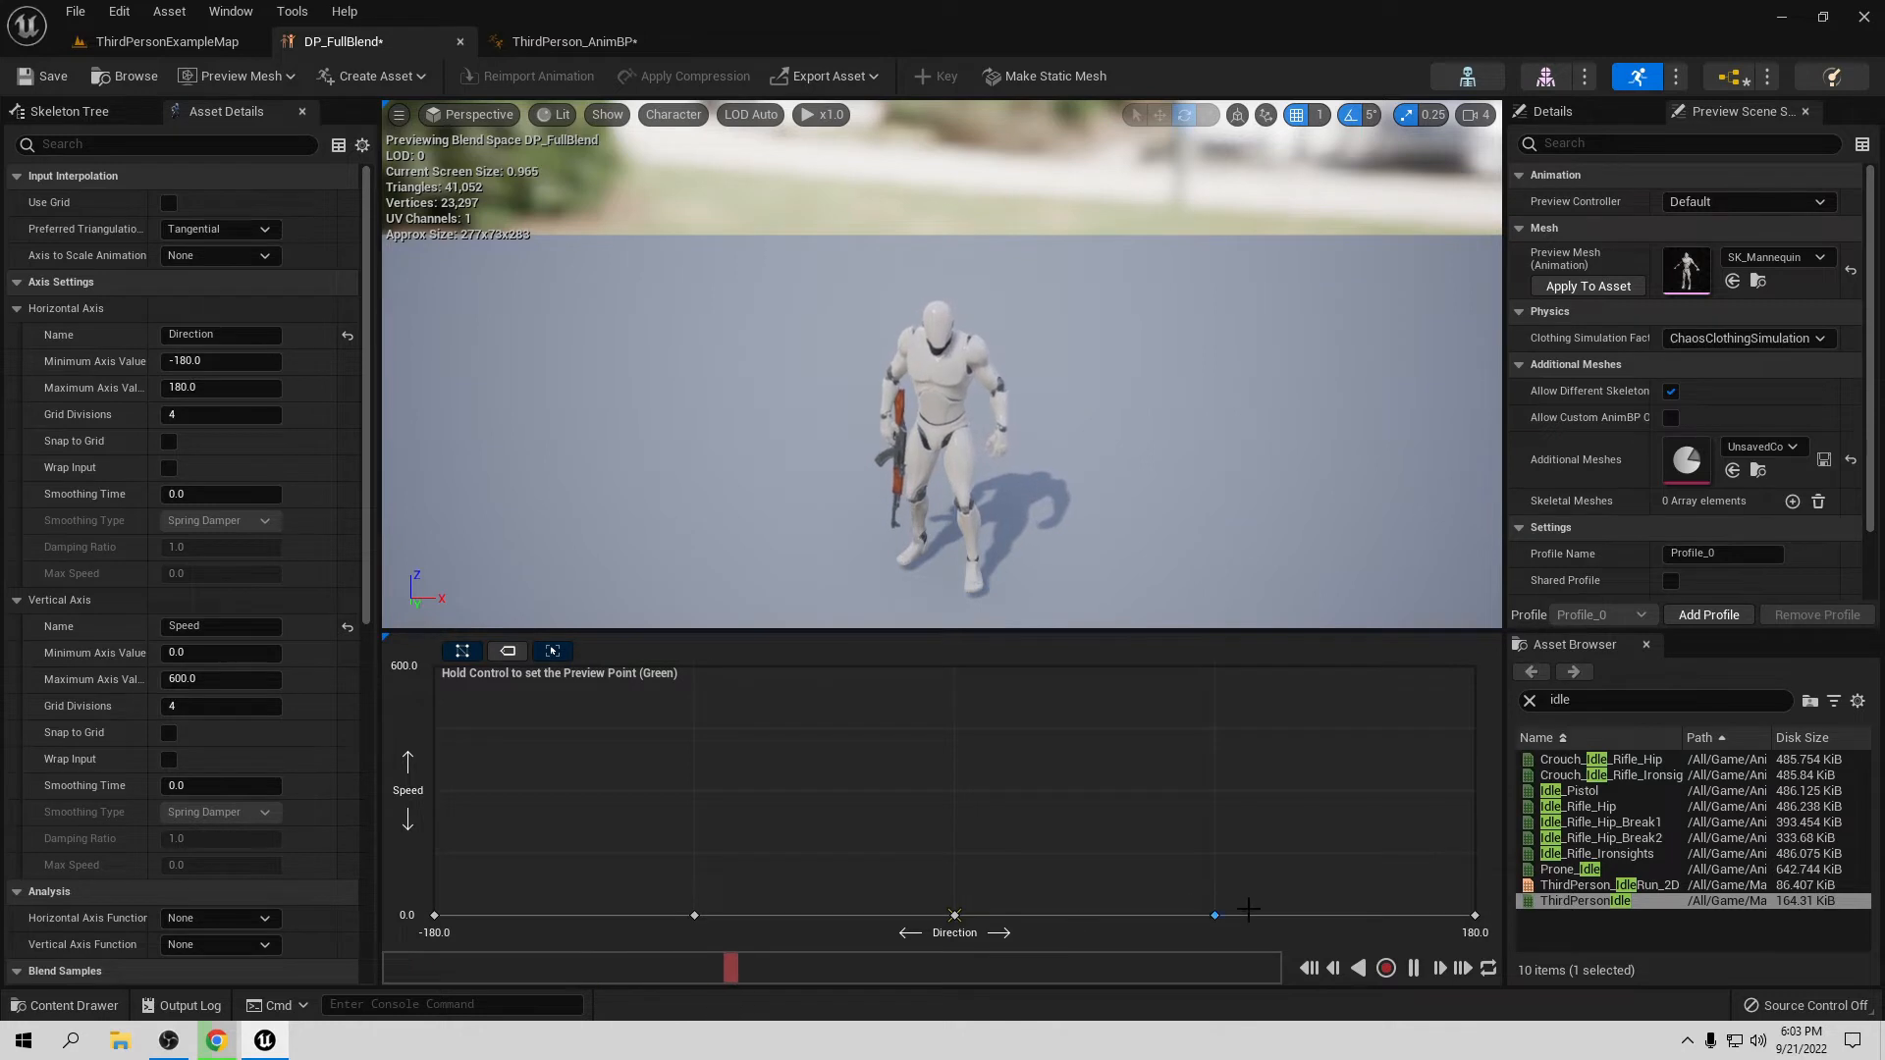
right_click(1474, 915)
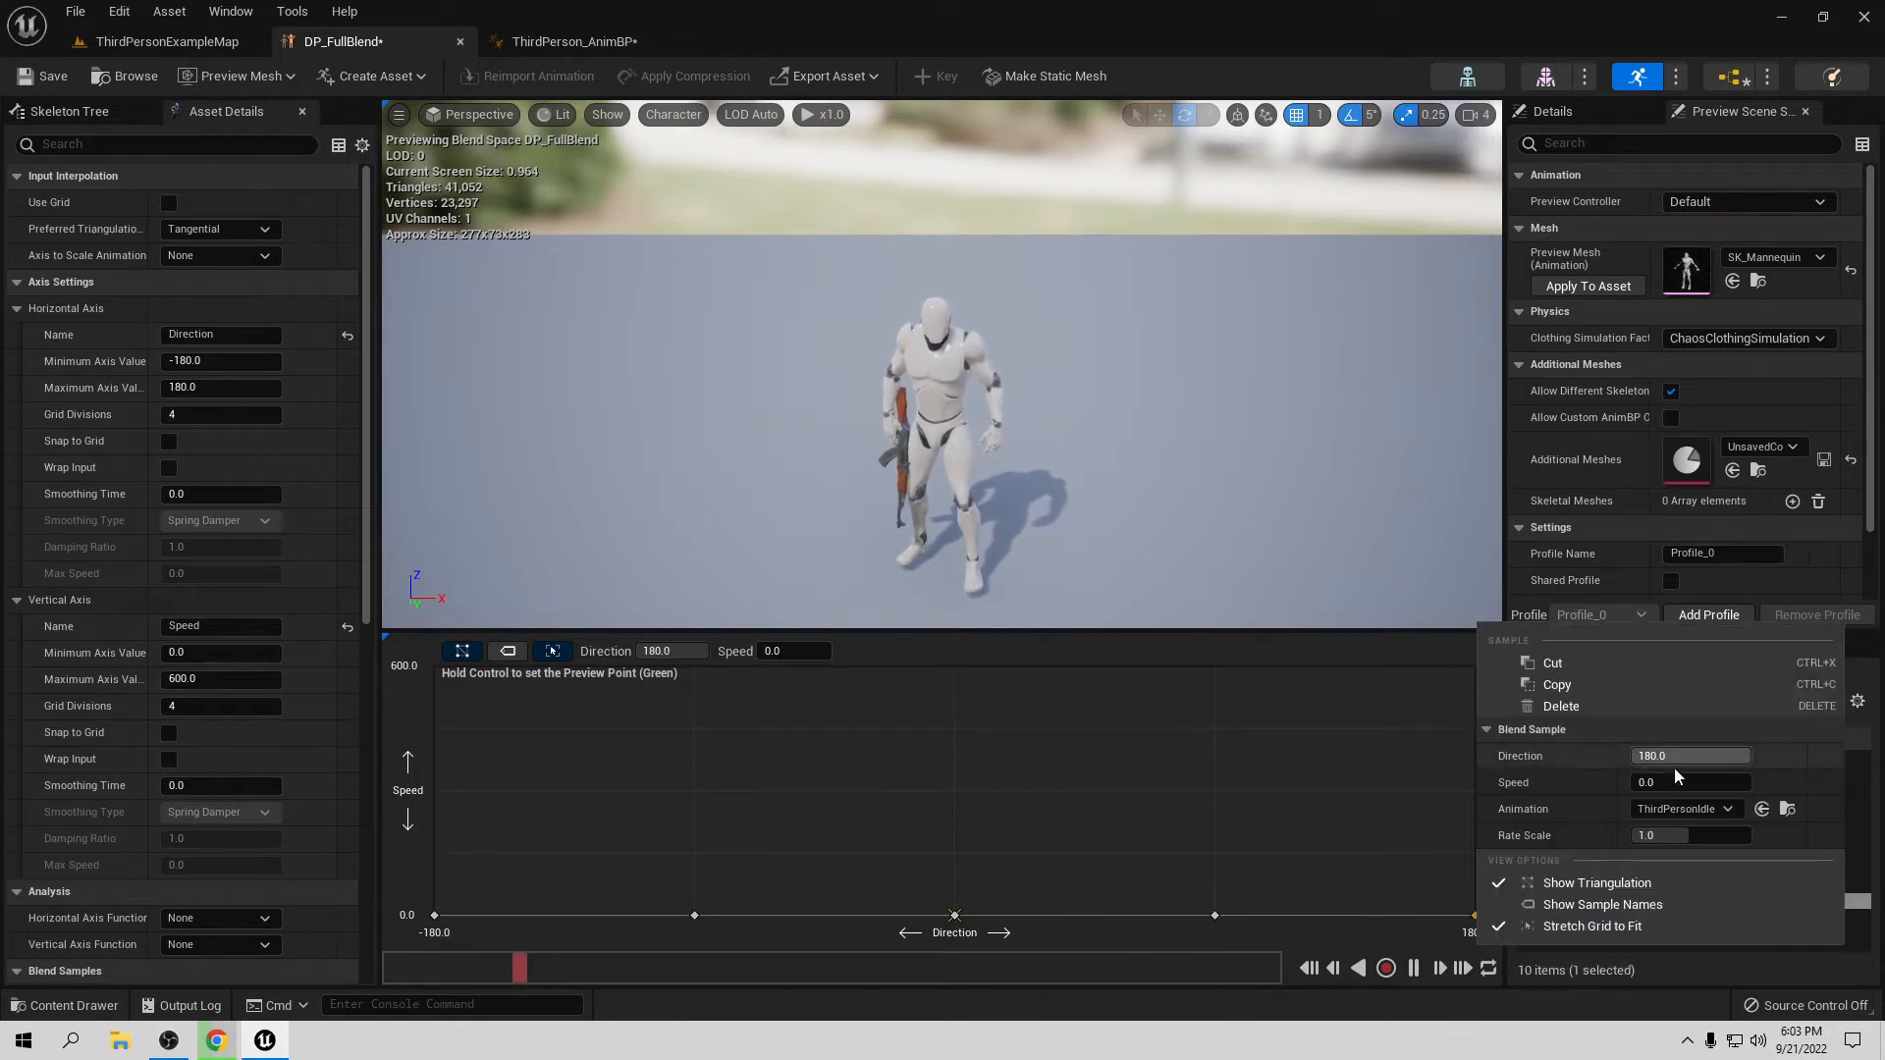
click(1437, 811)
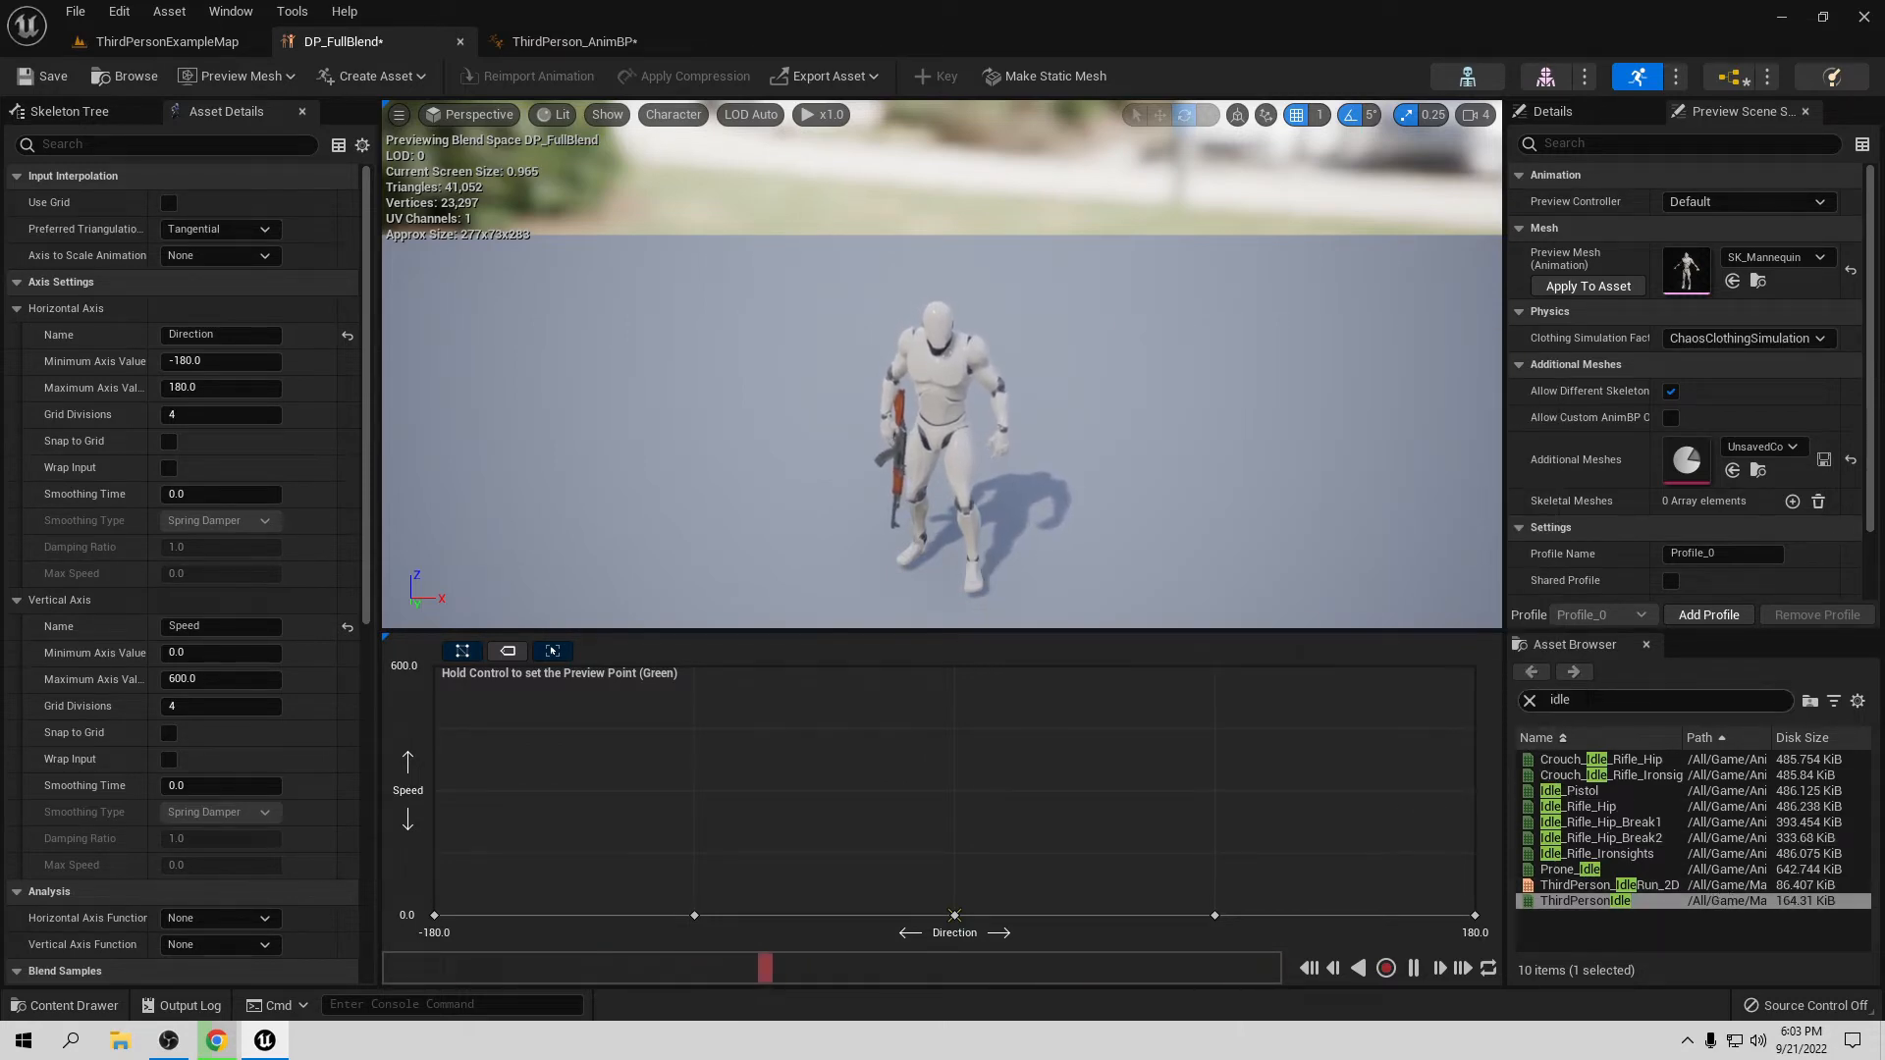
Step: Find ThirdPersonWalk among the walk animations and place it mid-grid at Direction about 0 and Speed about 299
text(walk)
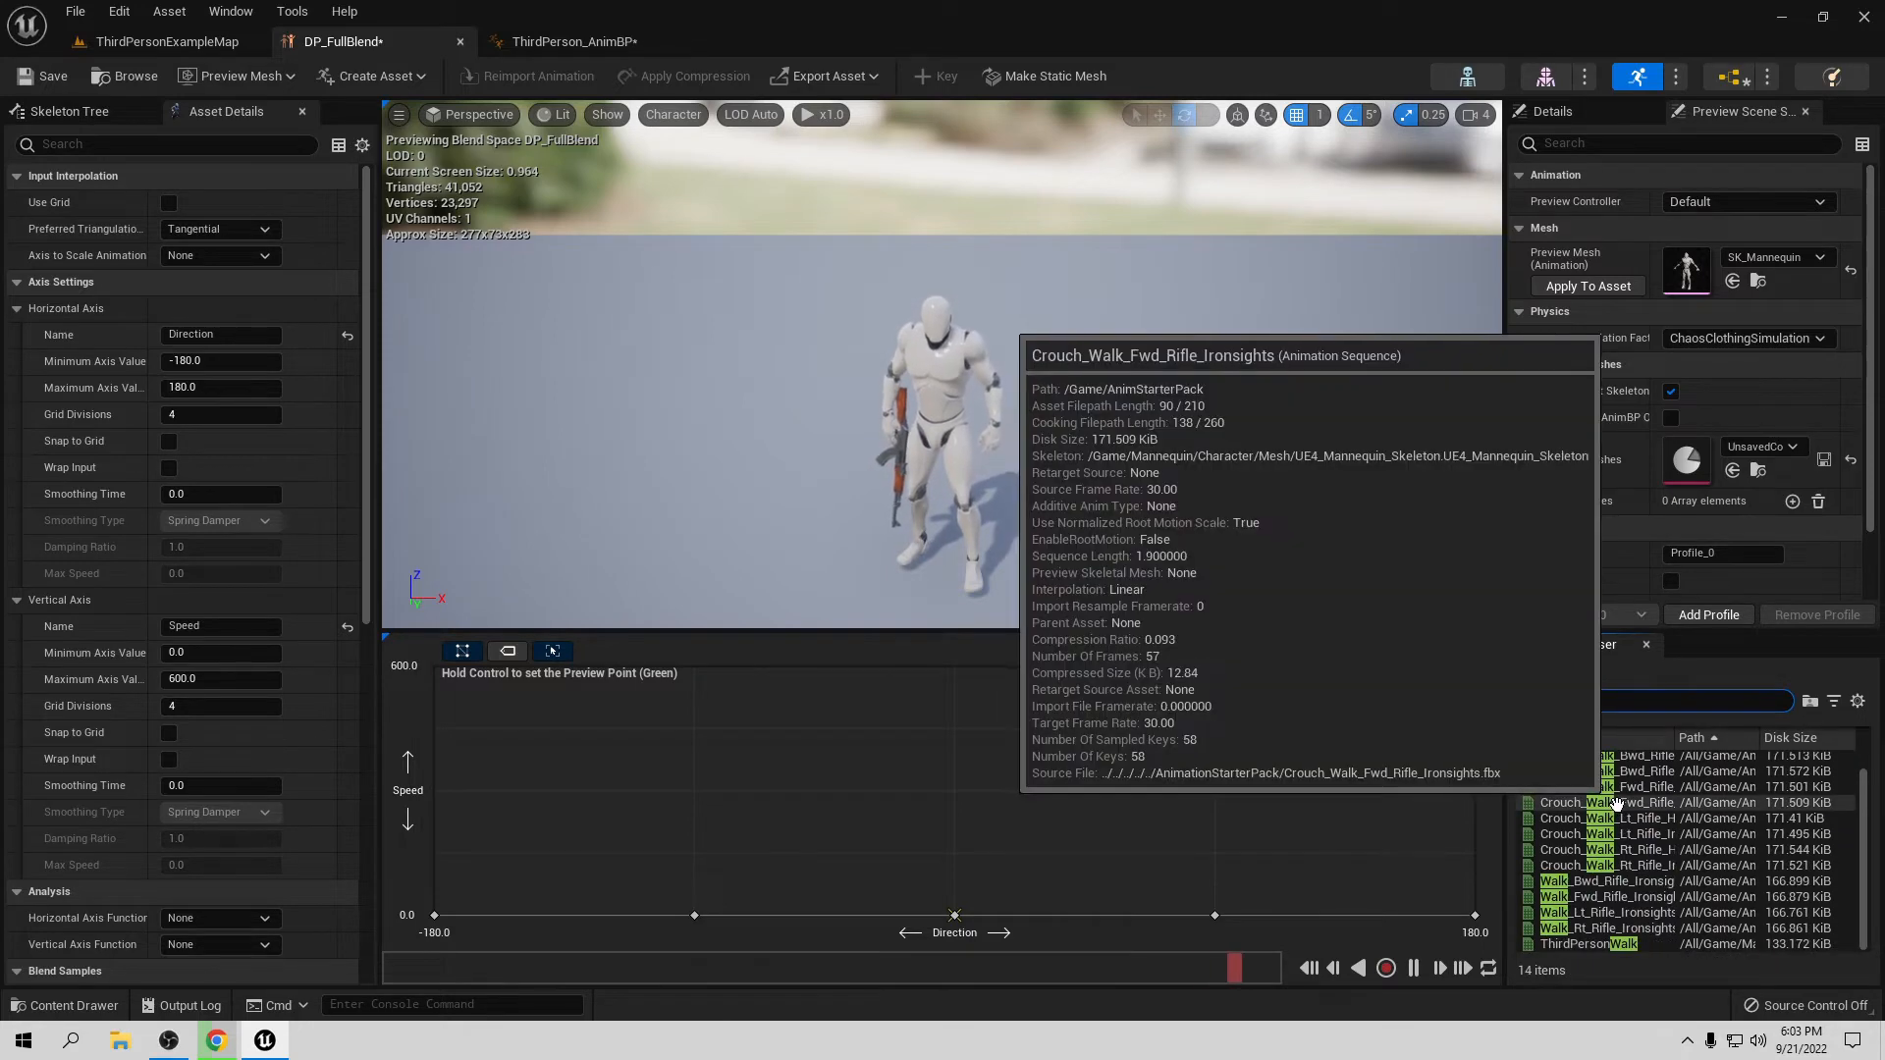
drag(1589, 944, 958, 791)
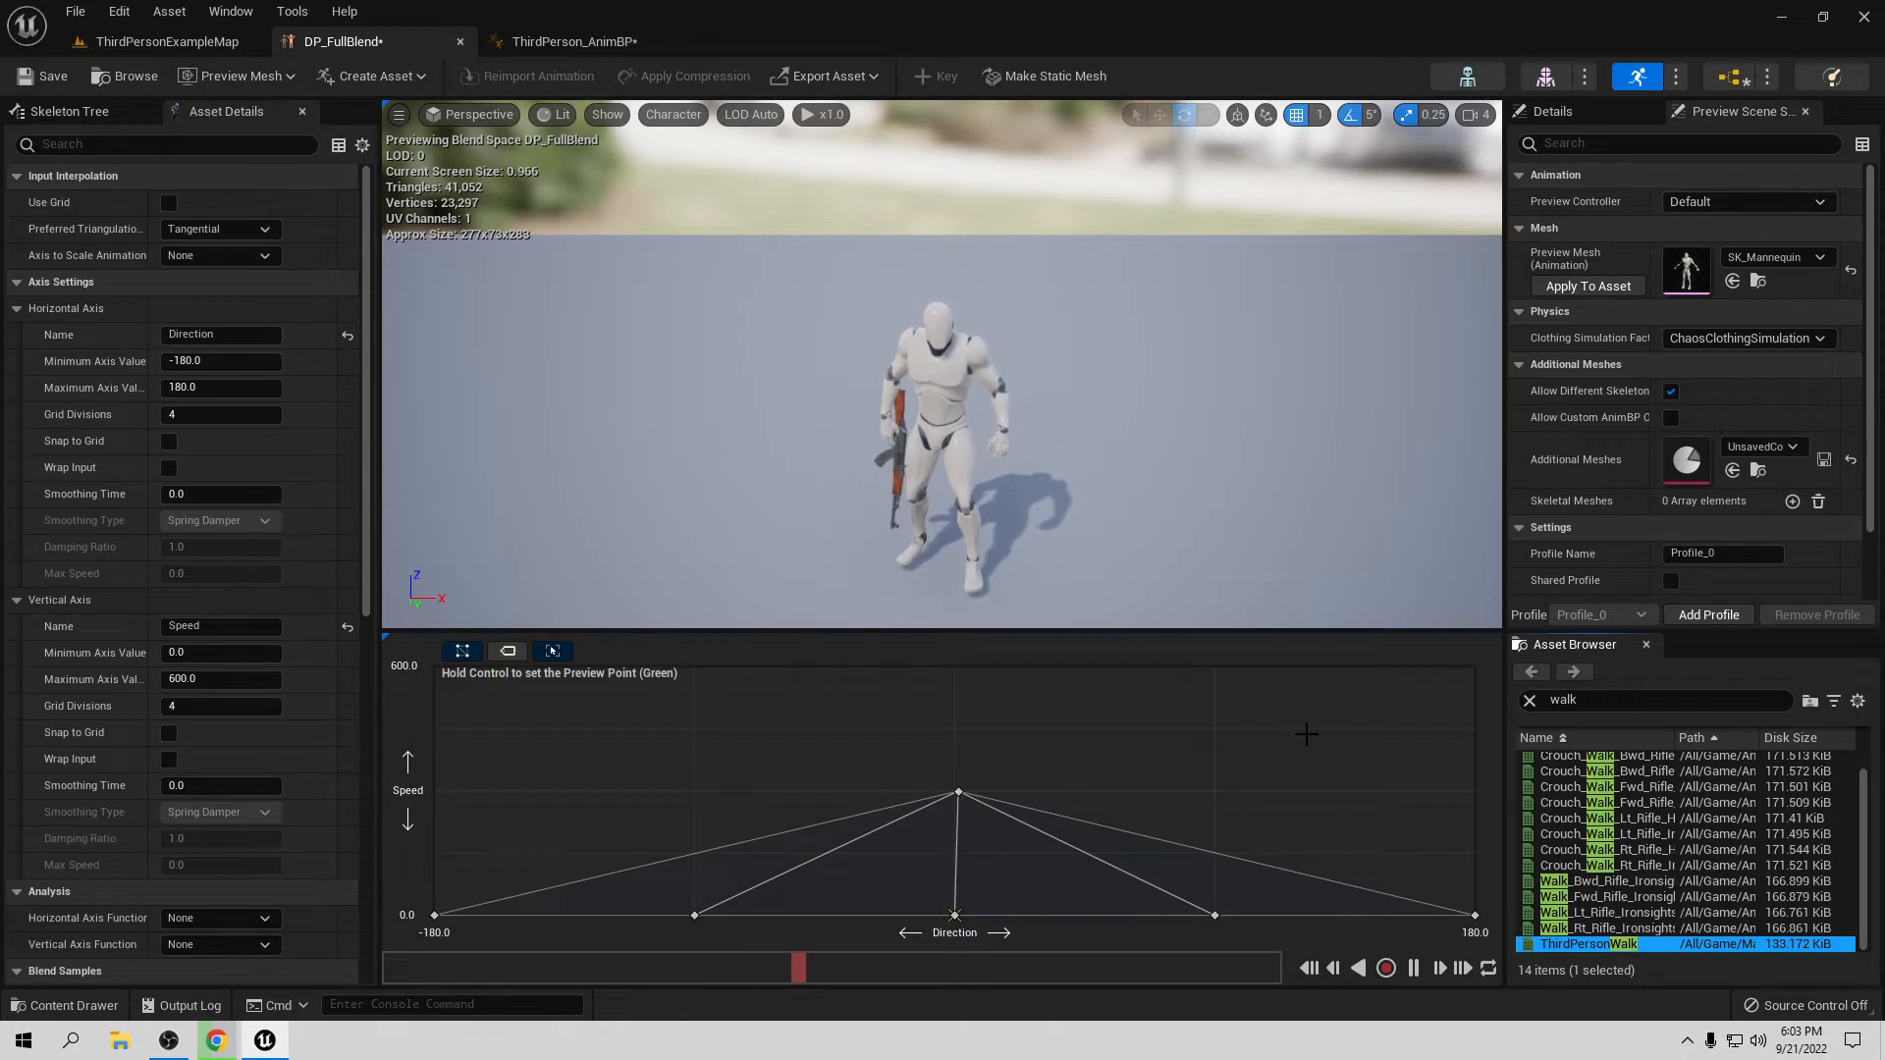
right_click(1215, 788)
Step: Look through the available animations for one that moves the character backward
click(1627, 722)
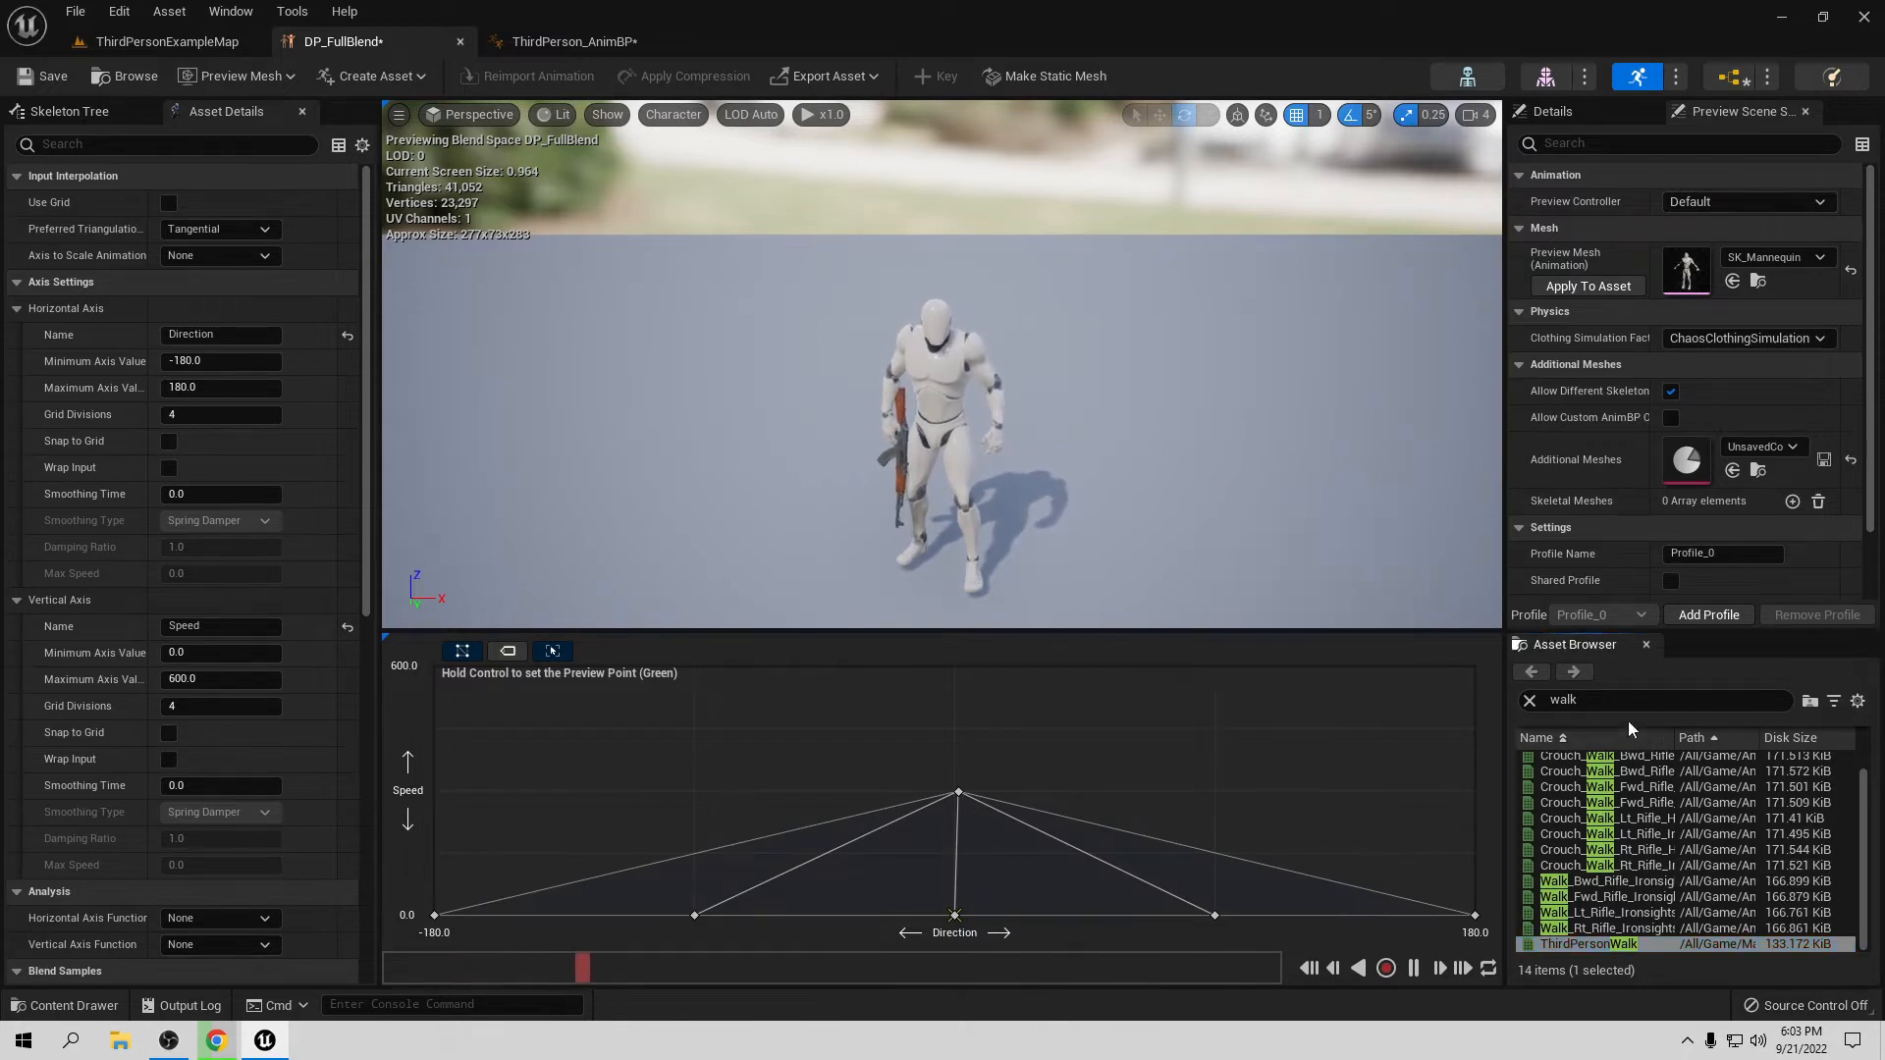
text(bac)
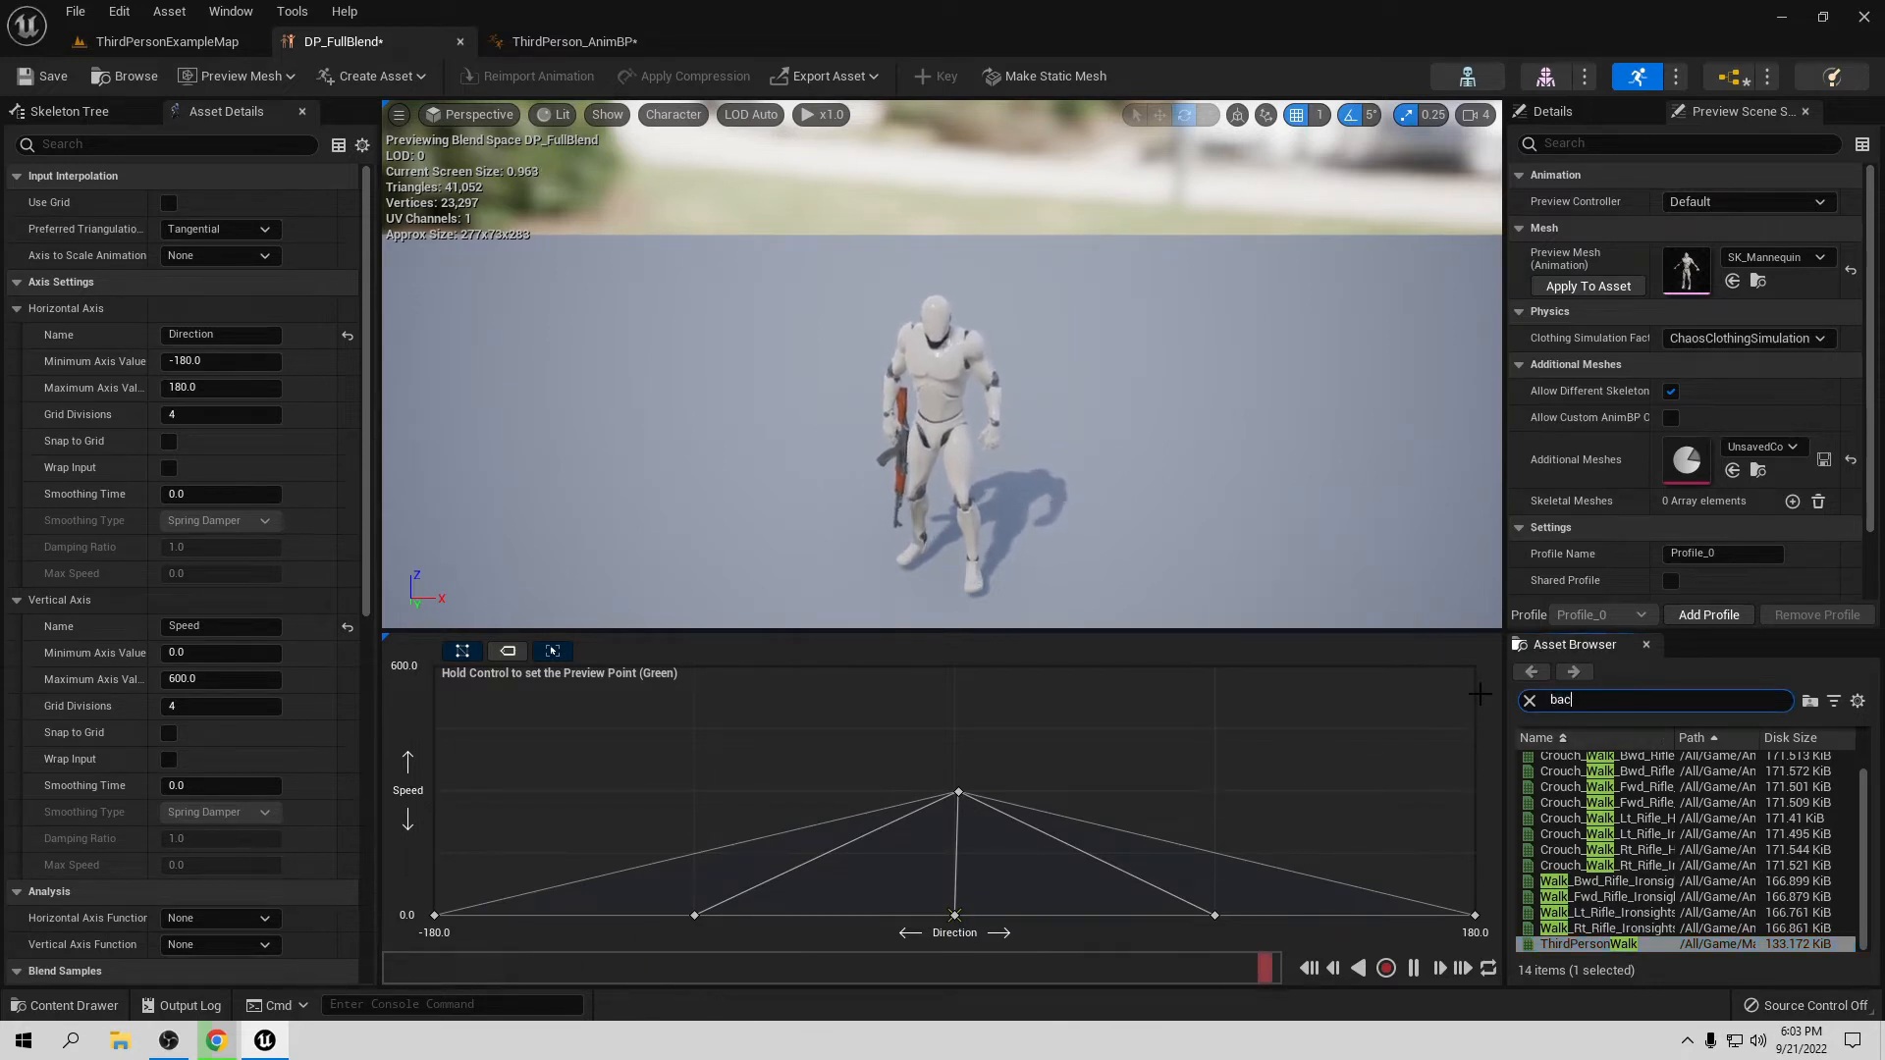
text(k)
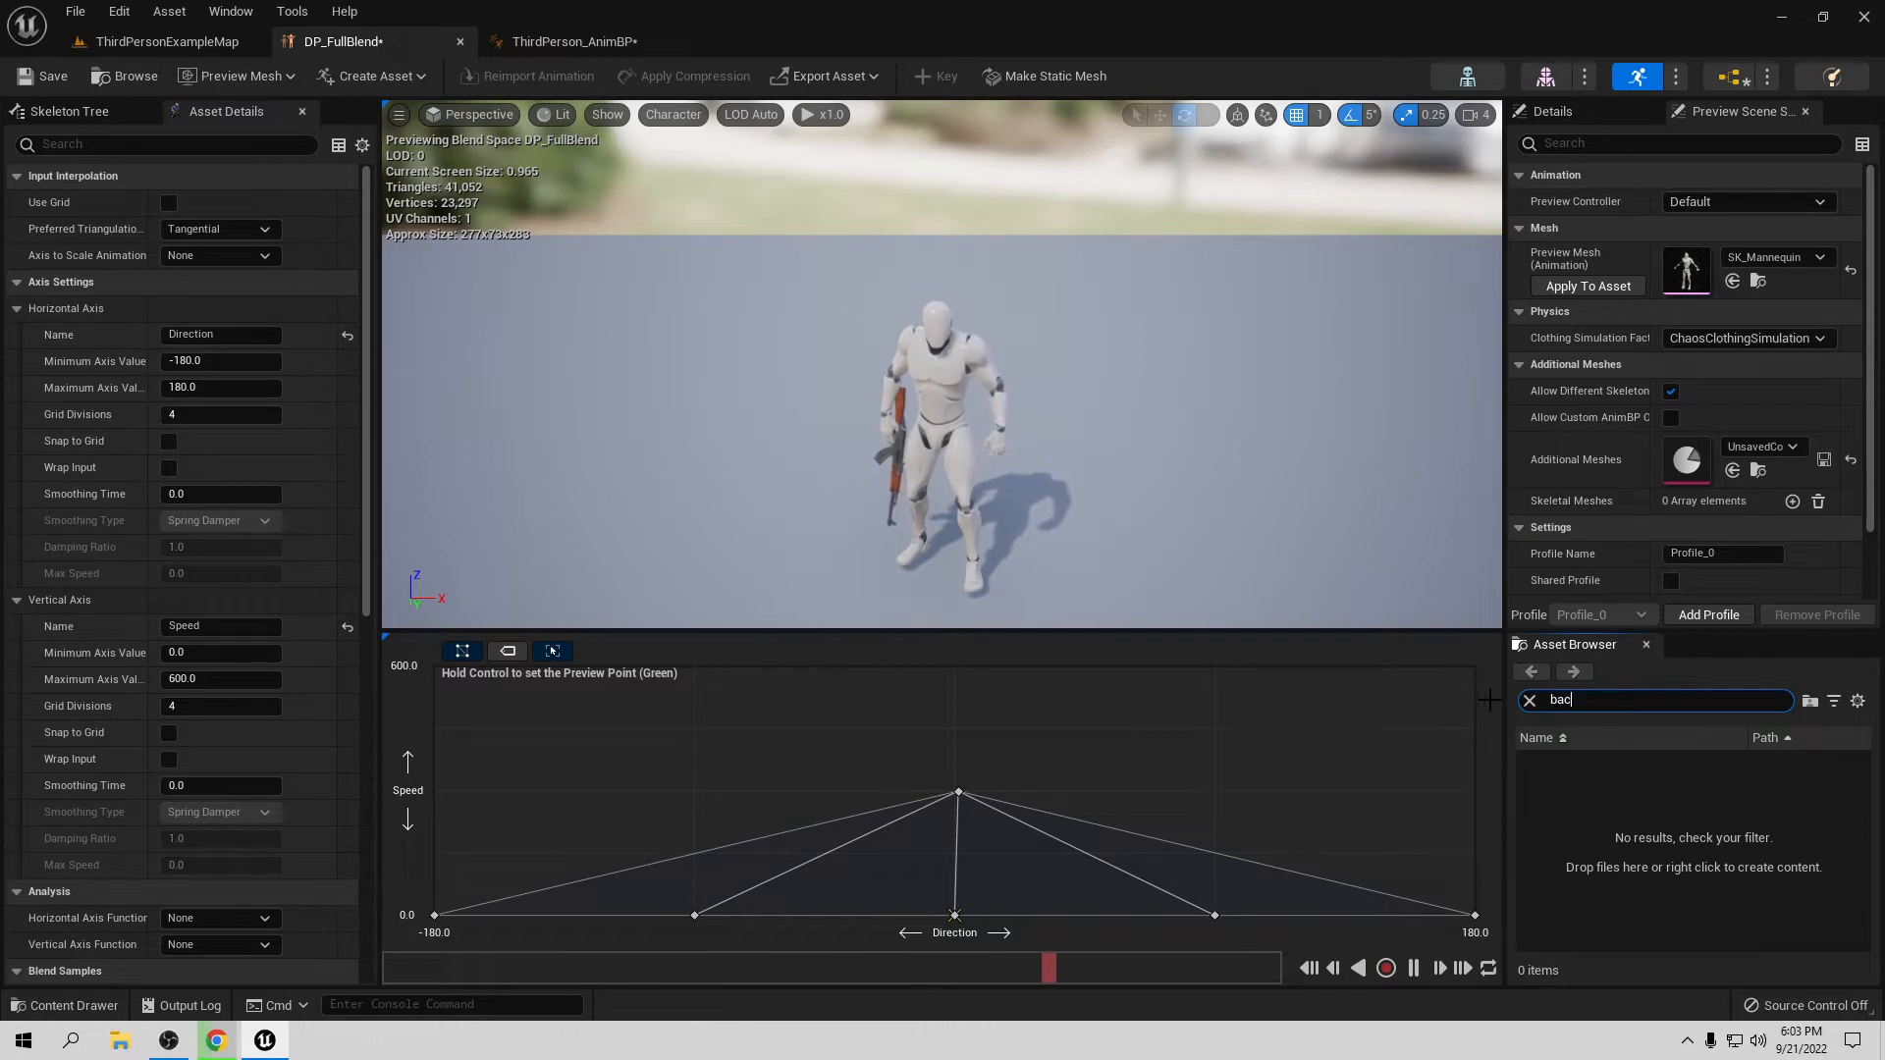
scroll(1657, 840, down, 4)
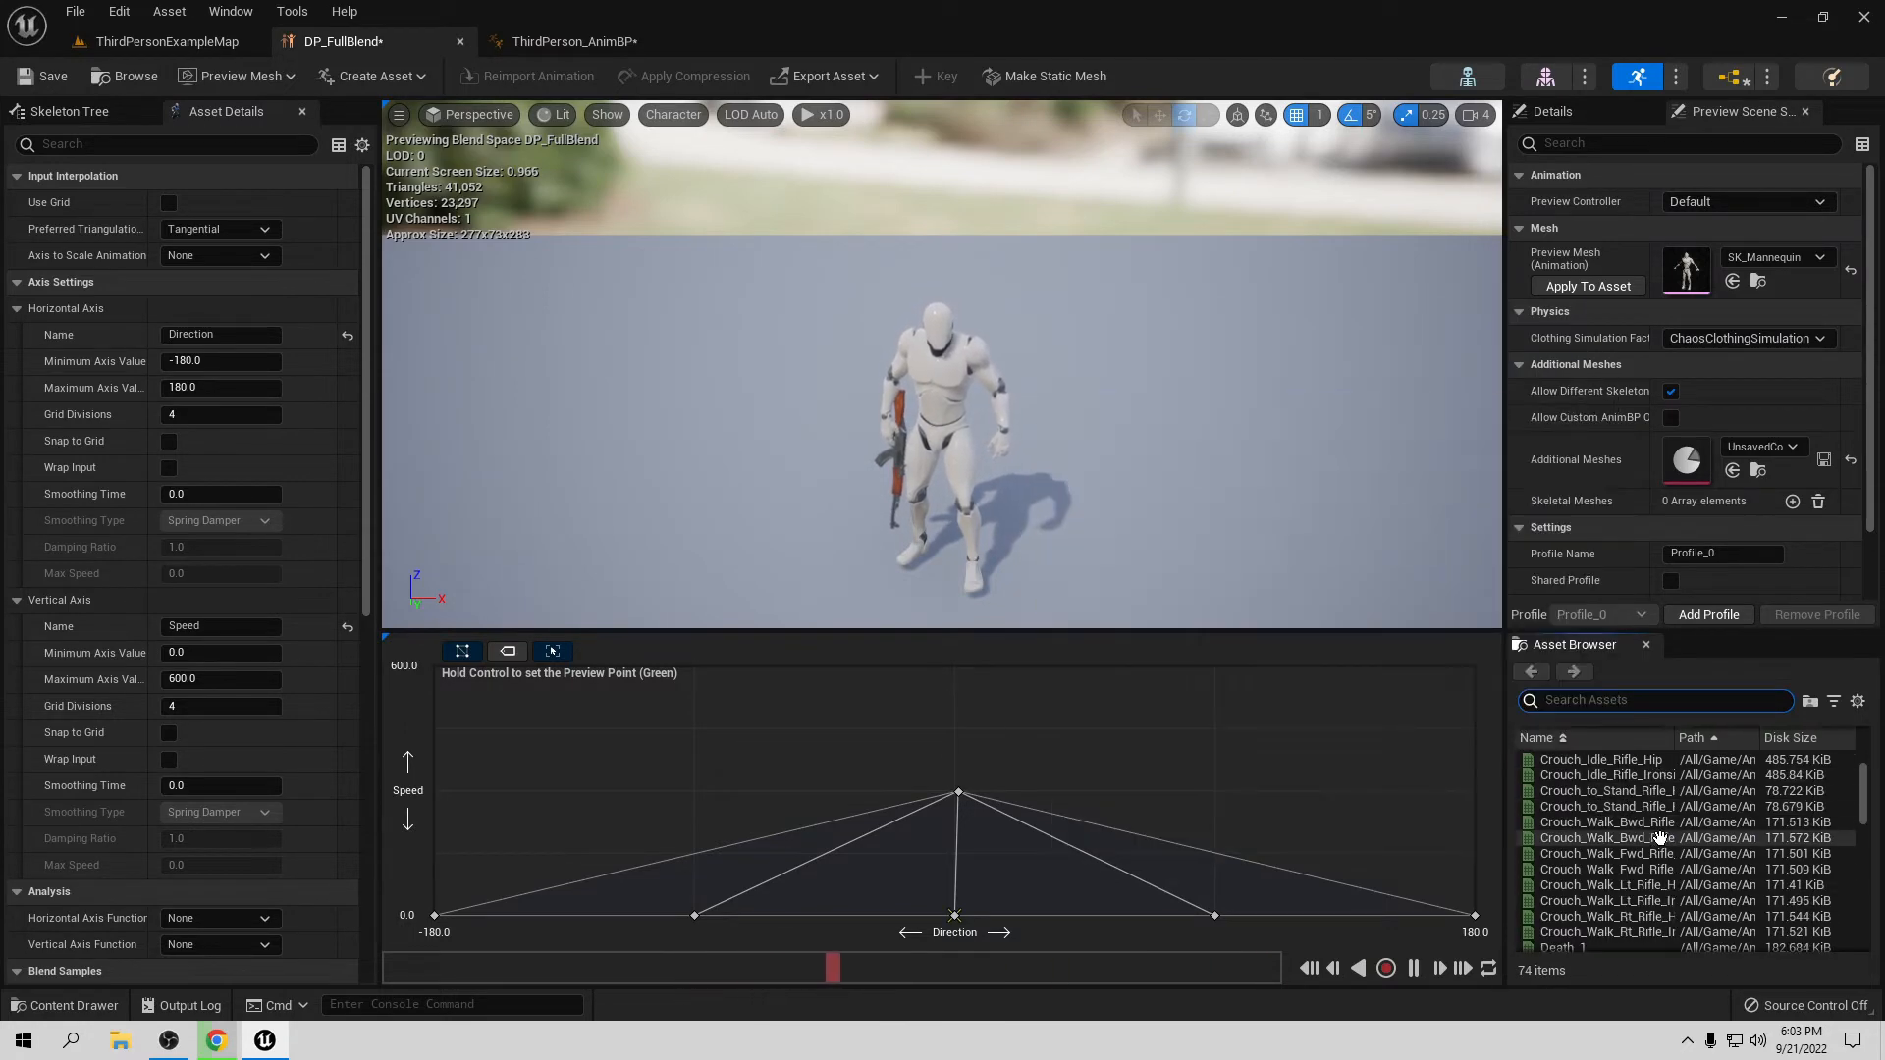
scroll(1693, 860, down, 6)
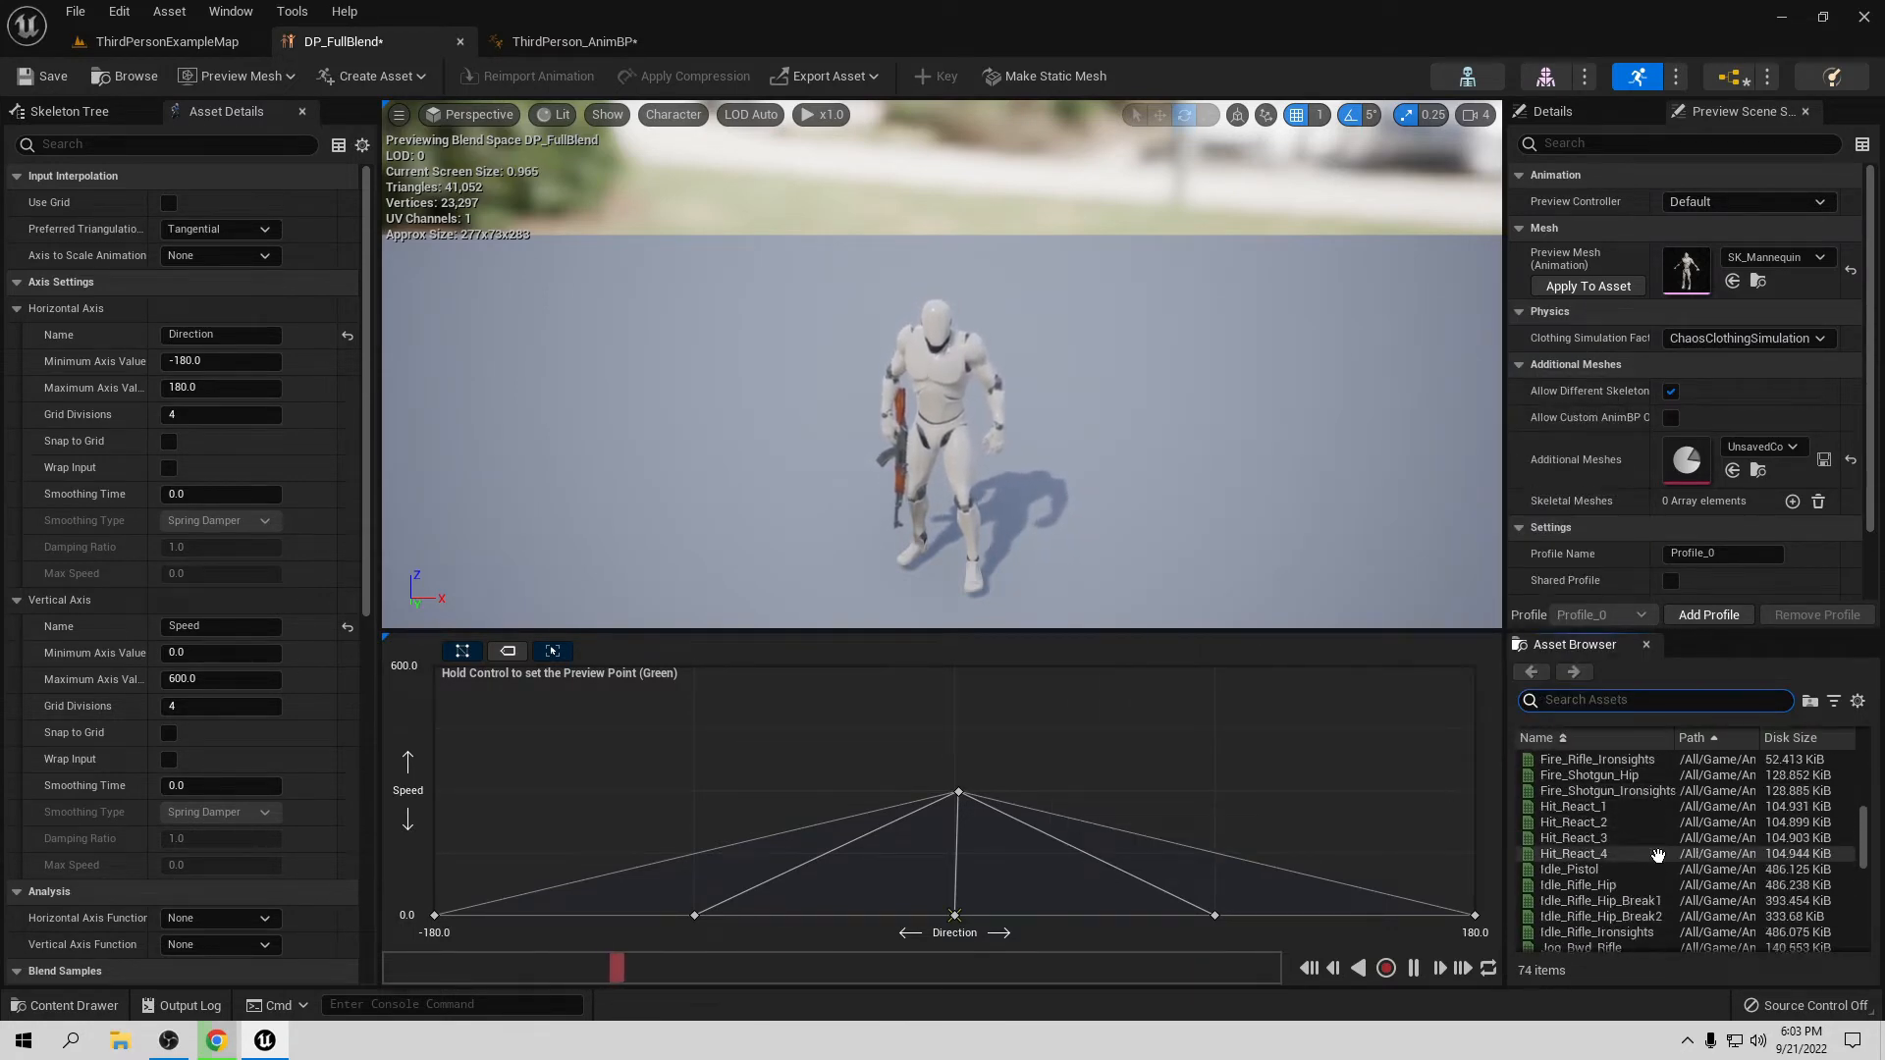
scroll(1657, 855, down, 8)
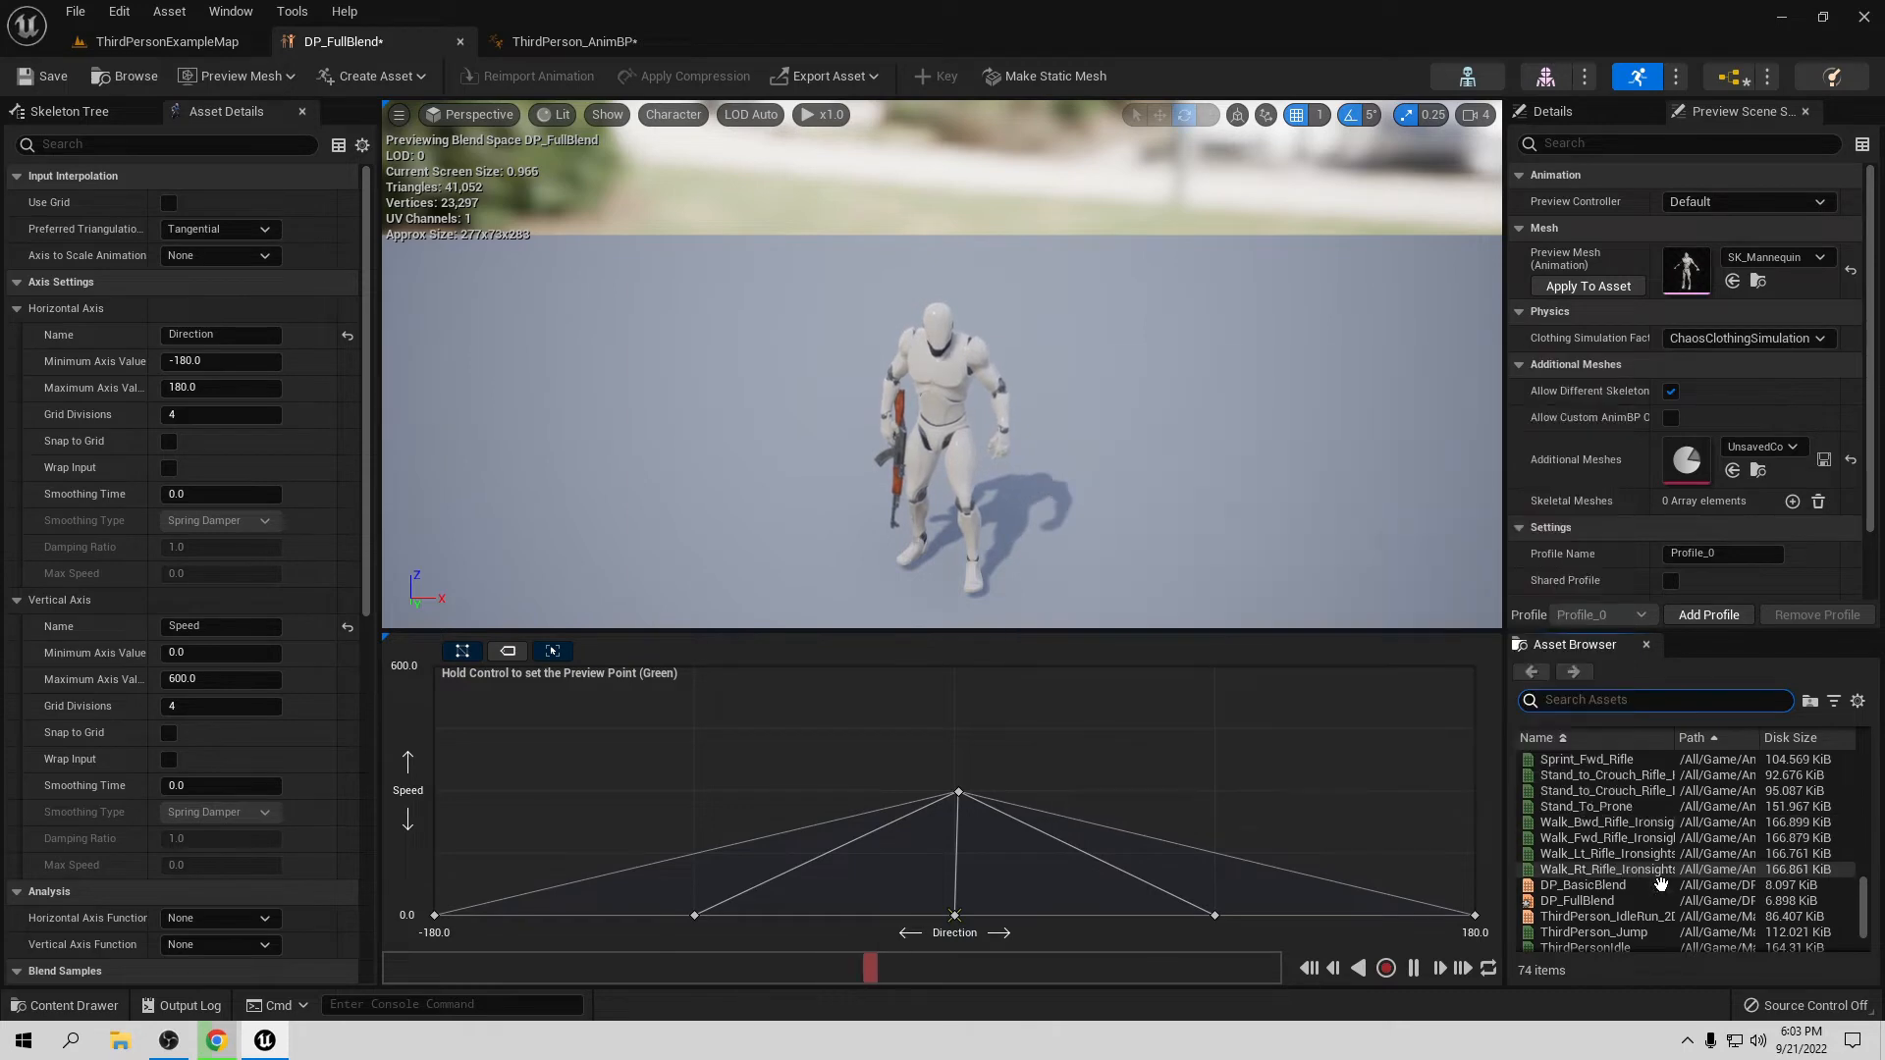
scroll(1660, 885, down, 3)
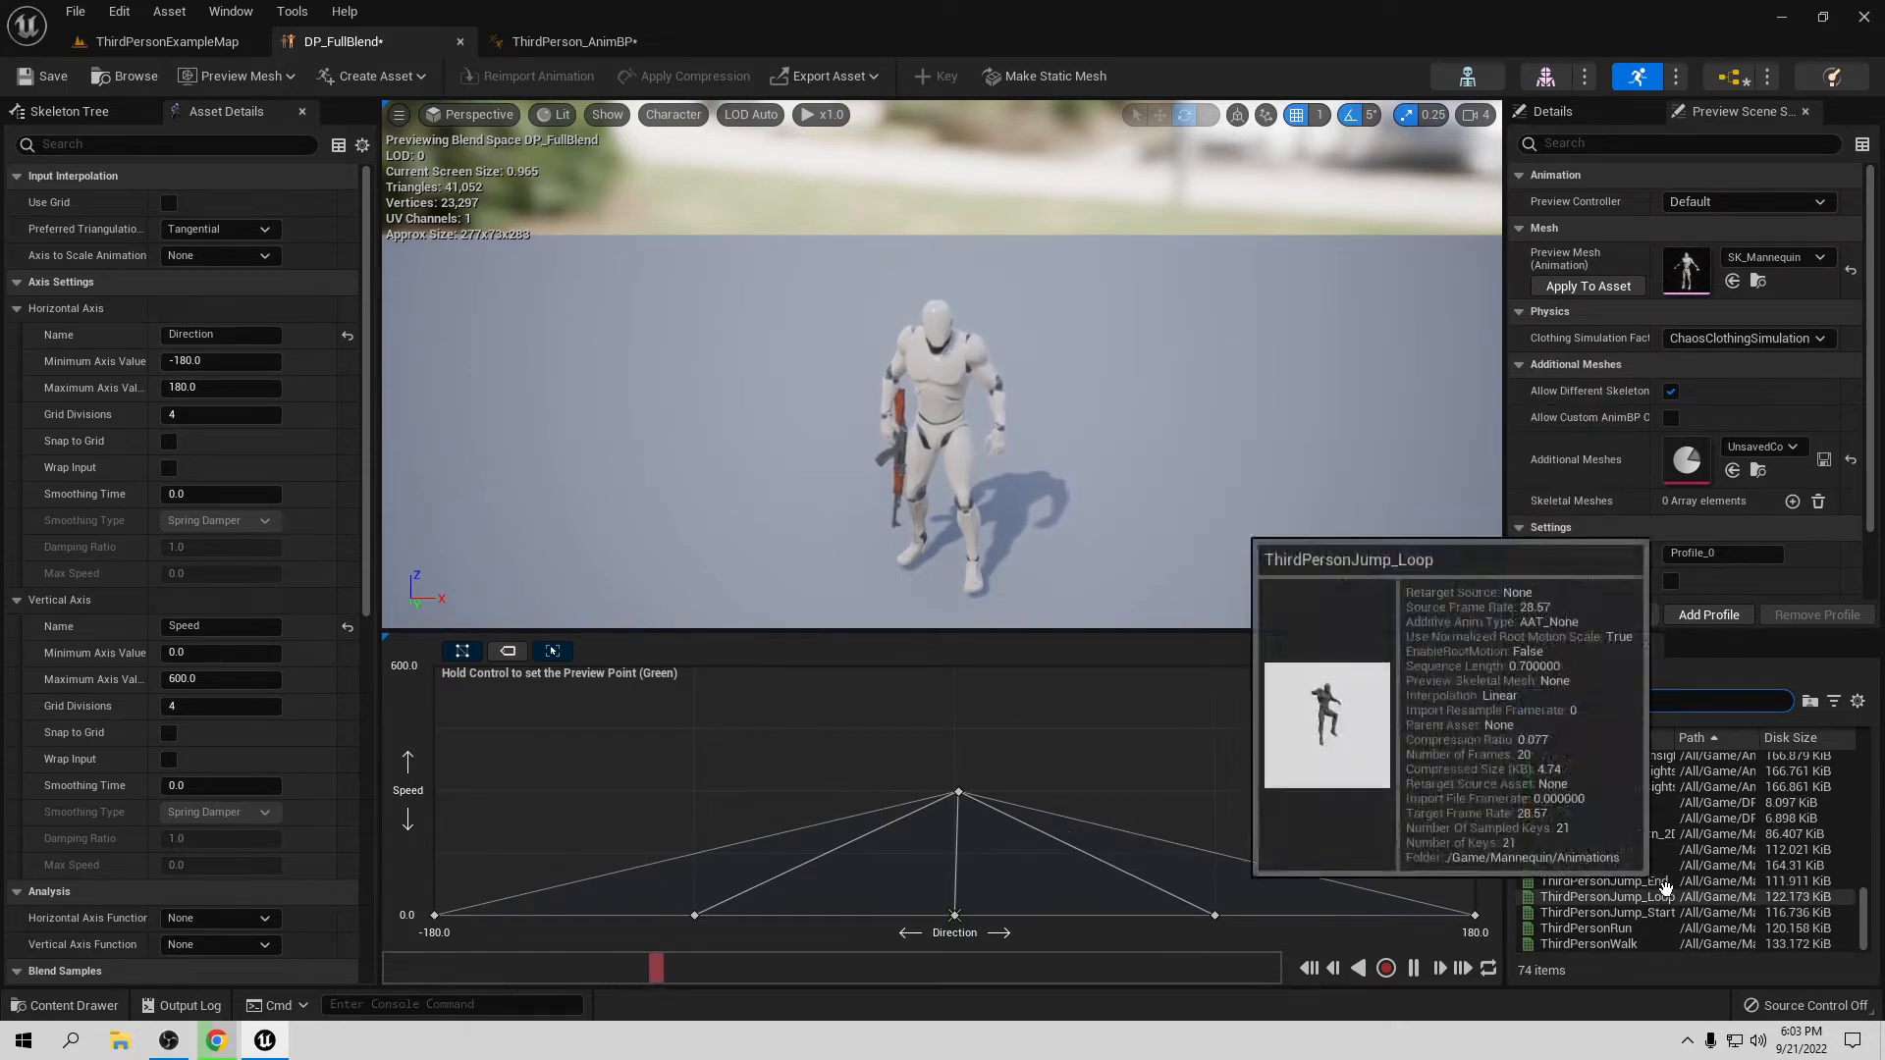
scroll(1669, 882, up, 4)
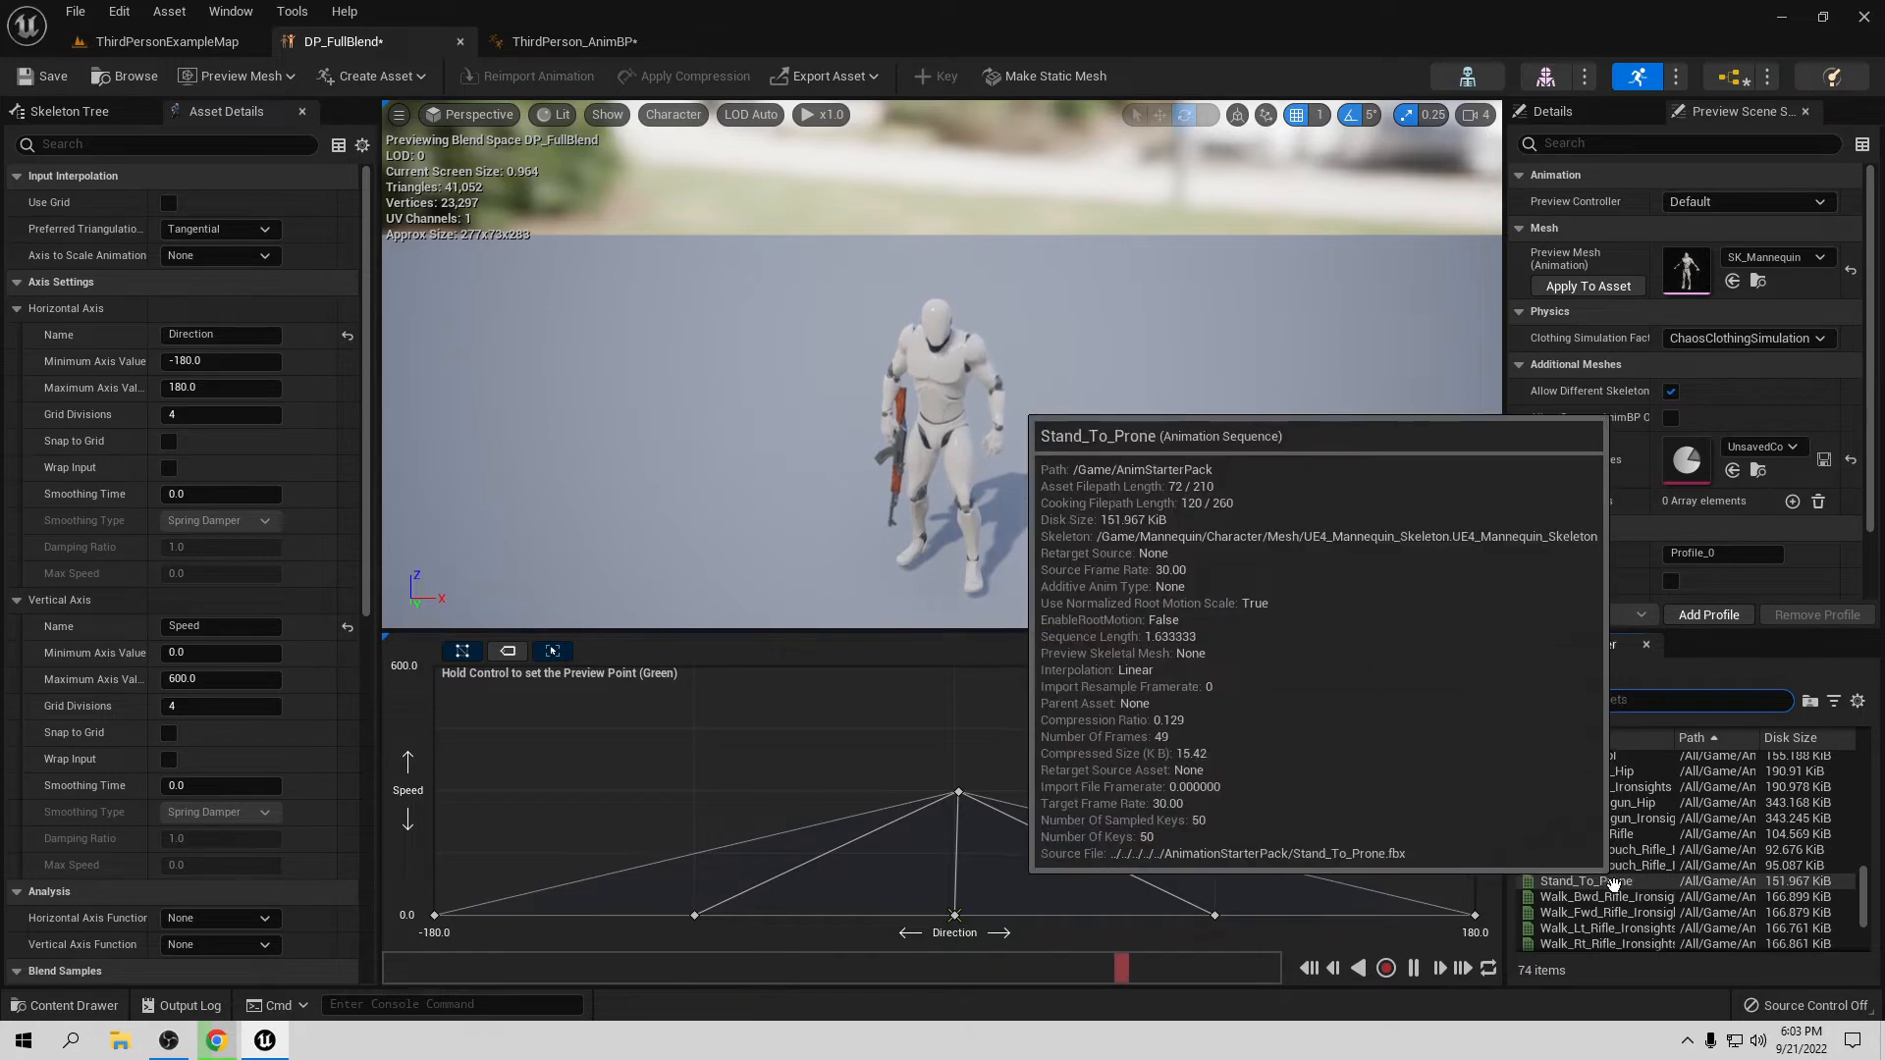
scroll(1665, 874, up, 4)
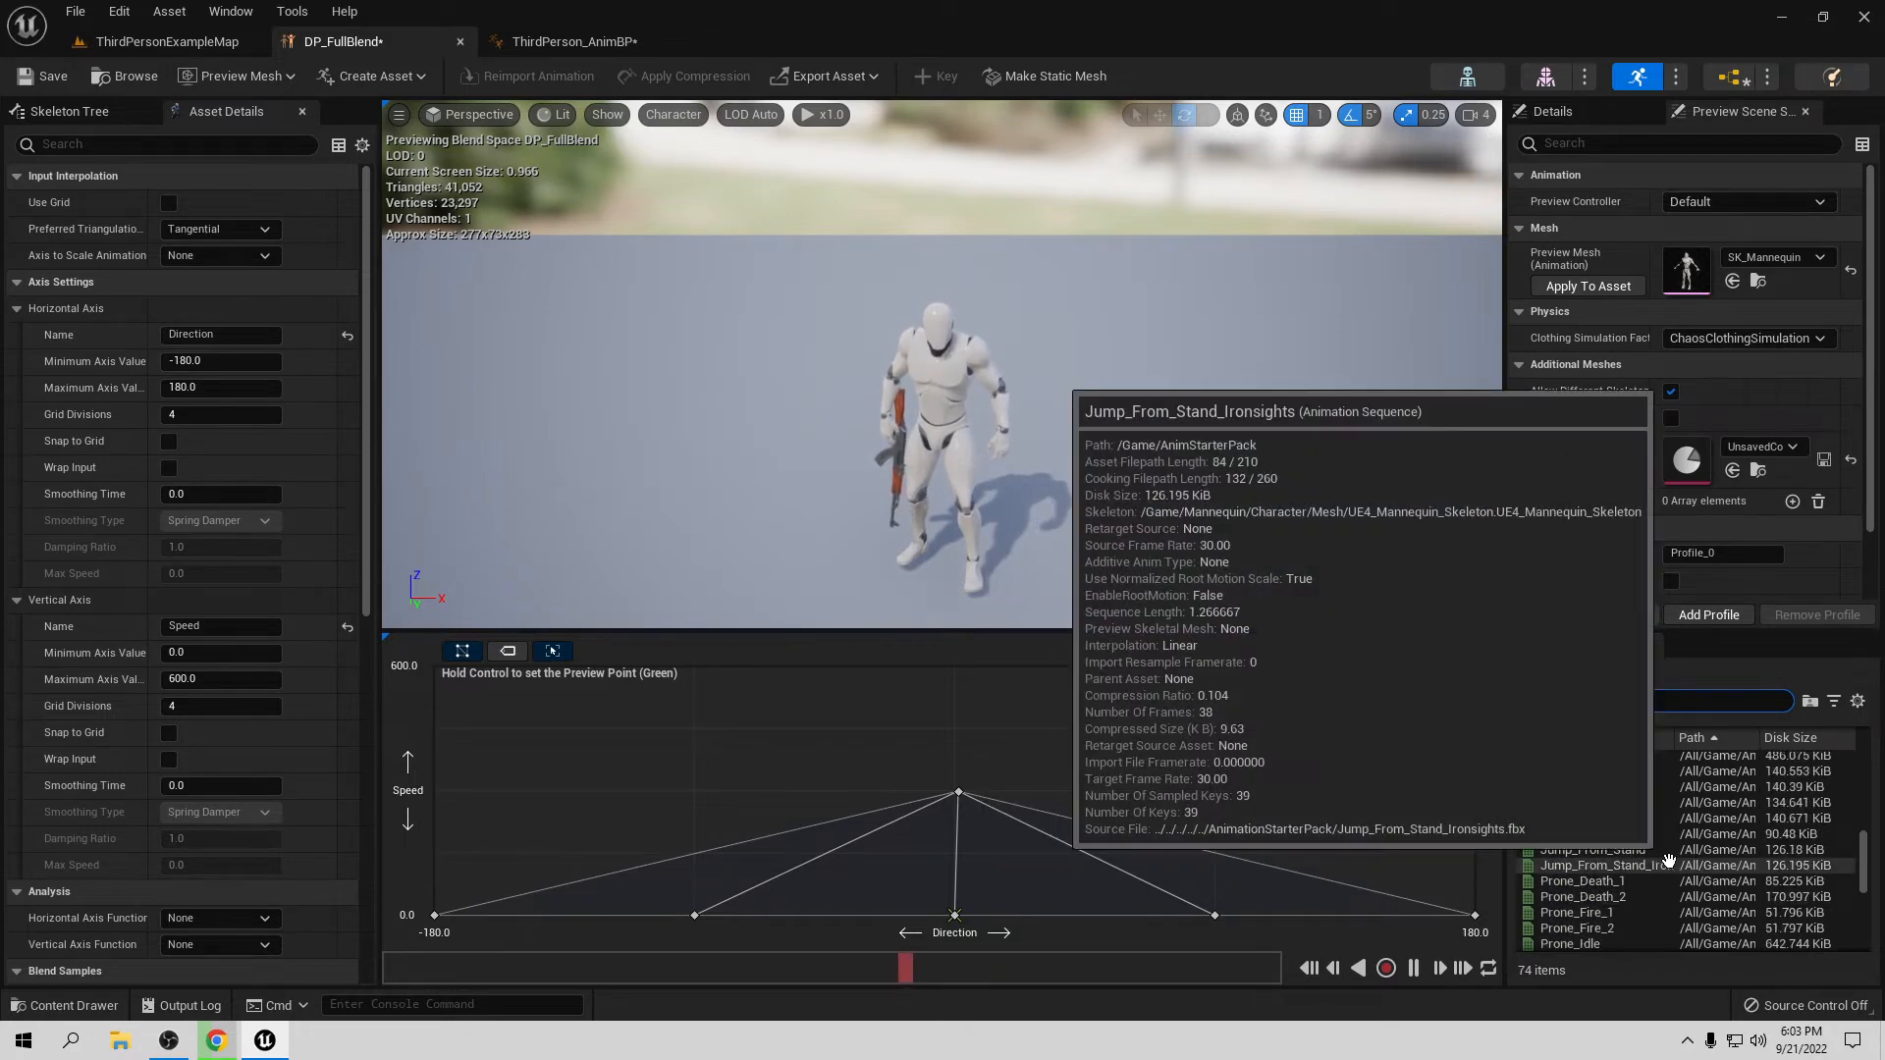
scroll(1669, 859, up, 3)
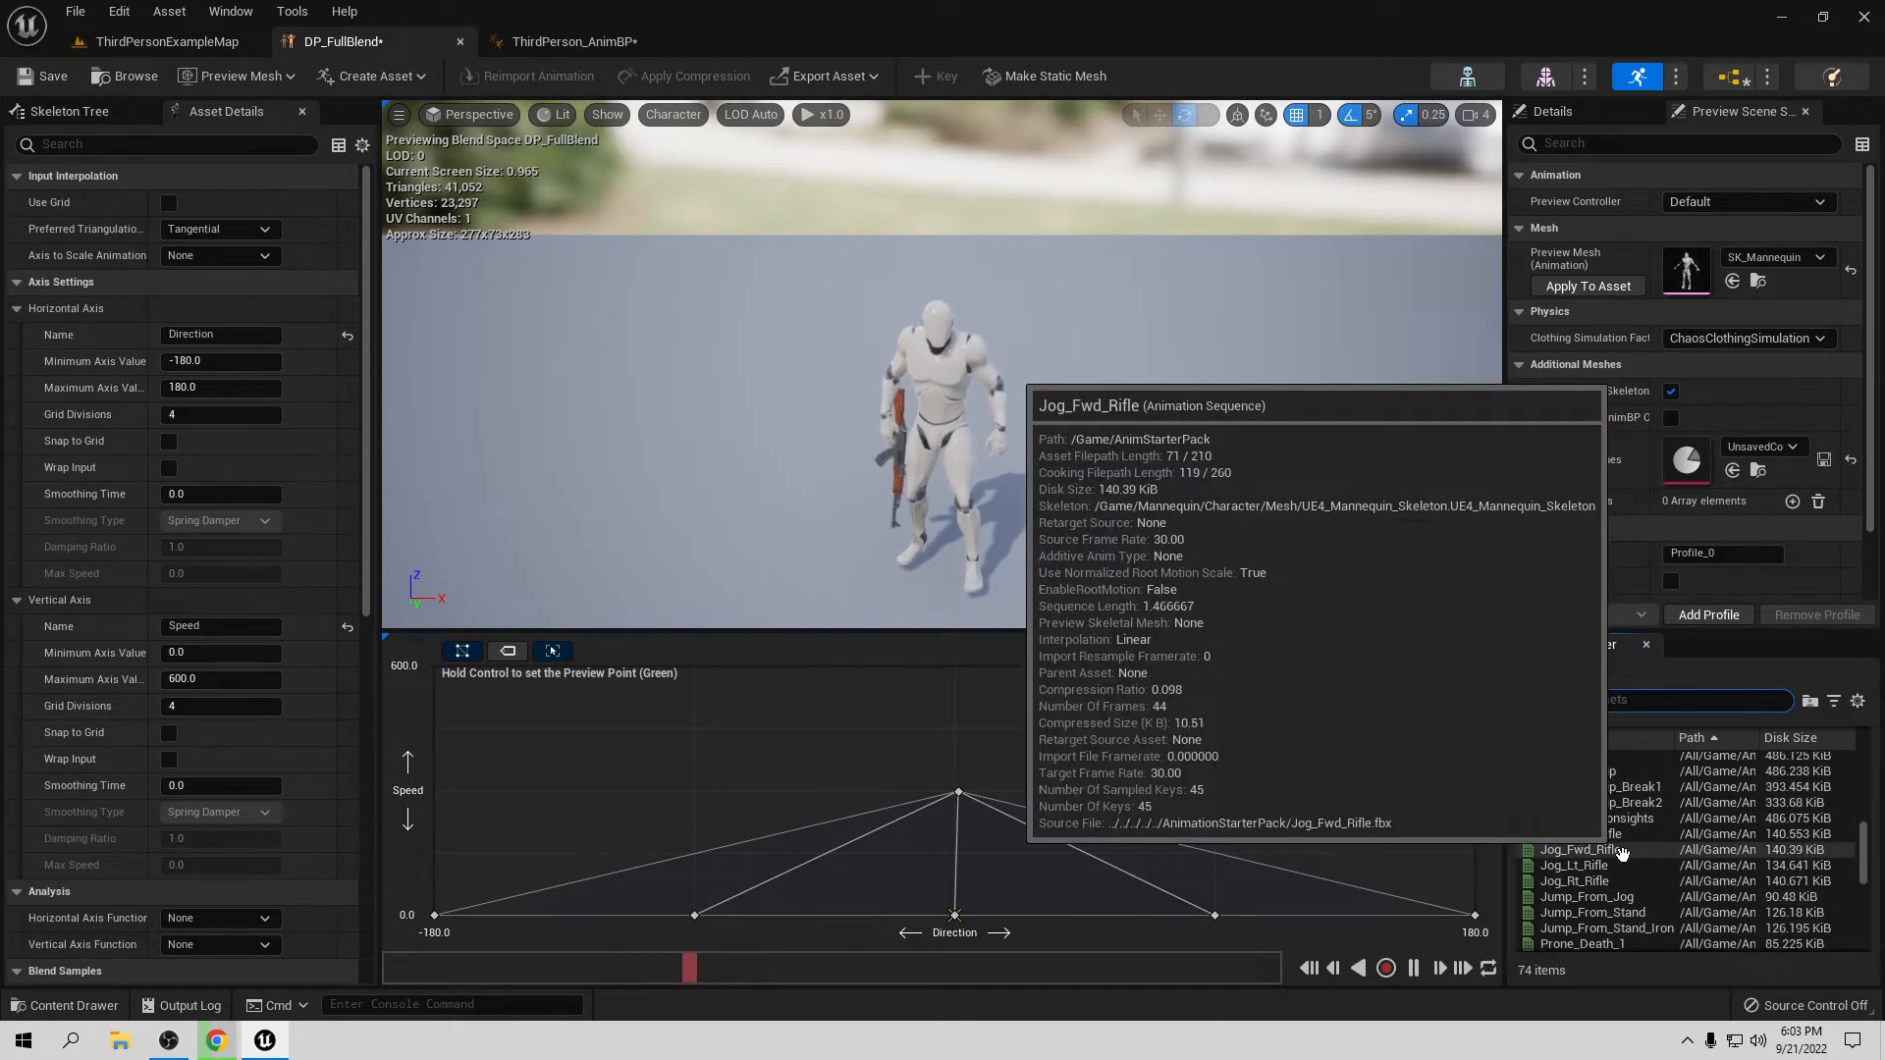
Step: Place Jog_Bwd_Rifle samples on both side edges of the grid, at Direction 180 and -180, near half Speed and near maximum Speed
mouse_move(1600, 836)
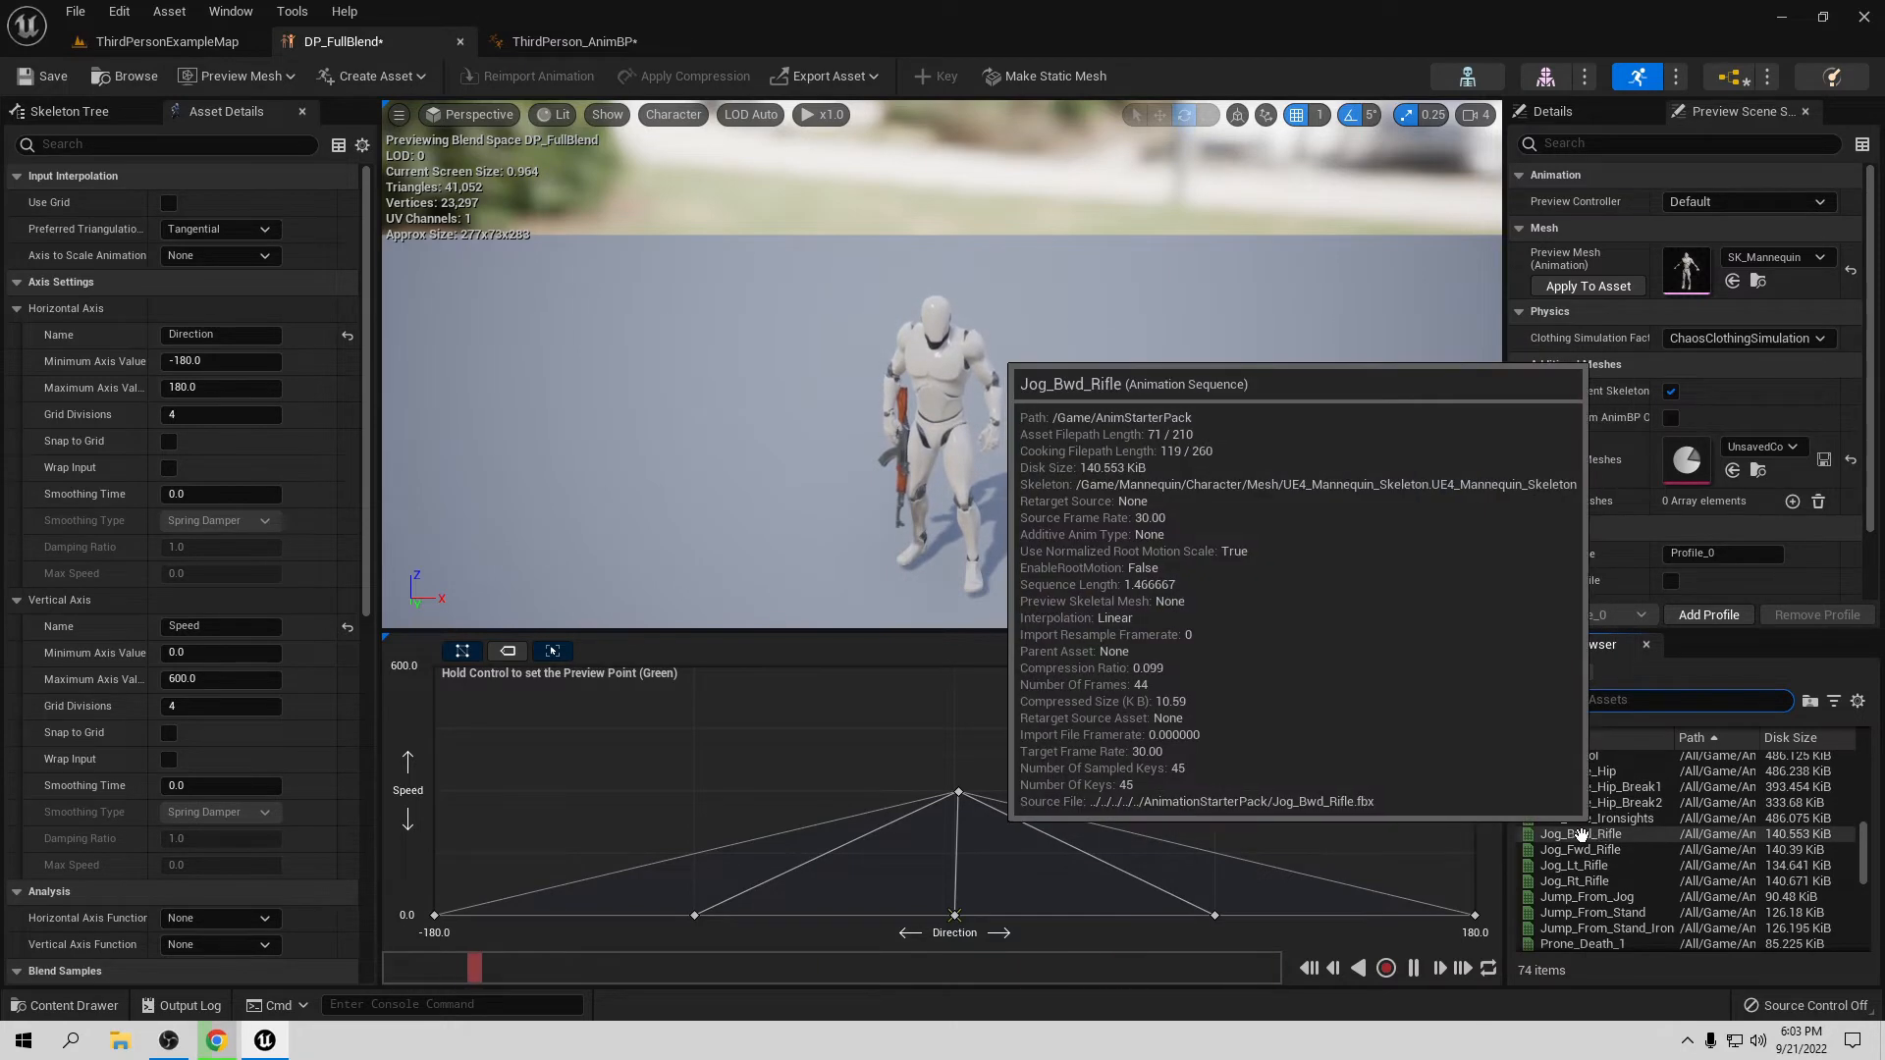
drag(1600, 836, 1467, 795)
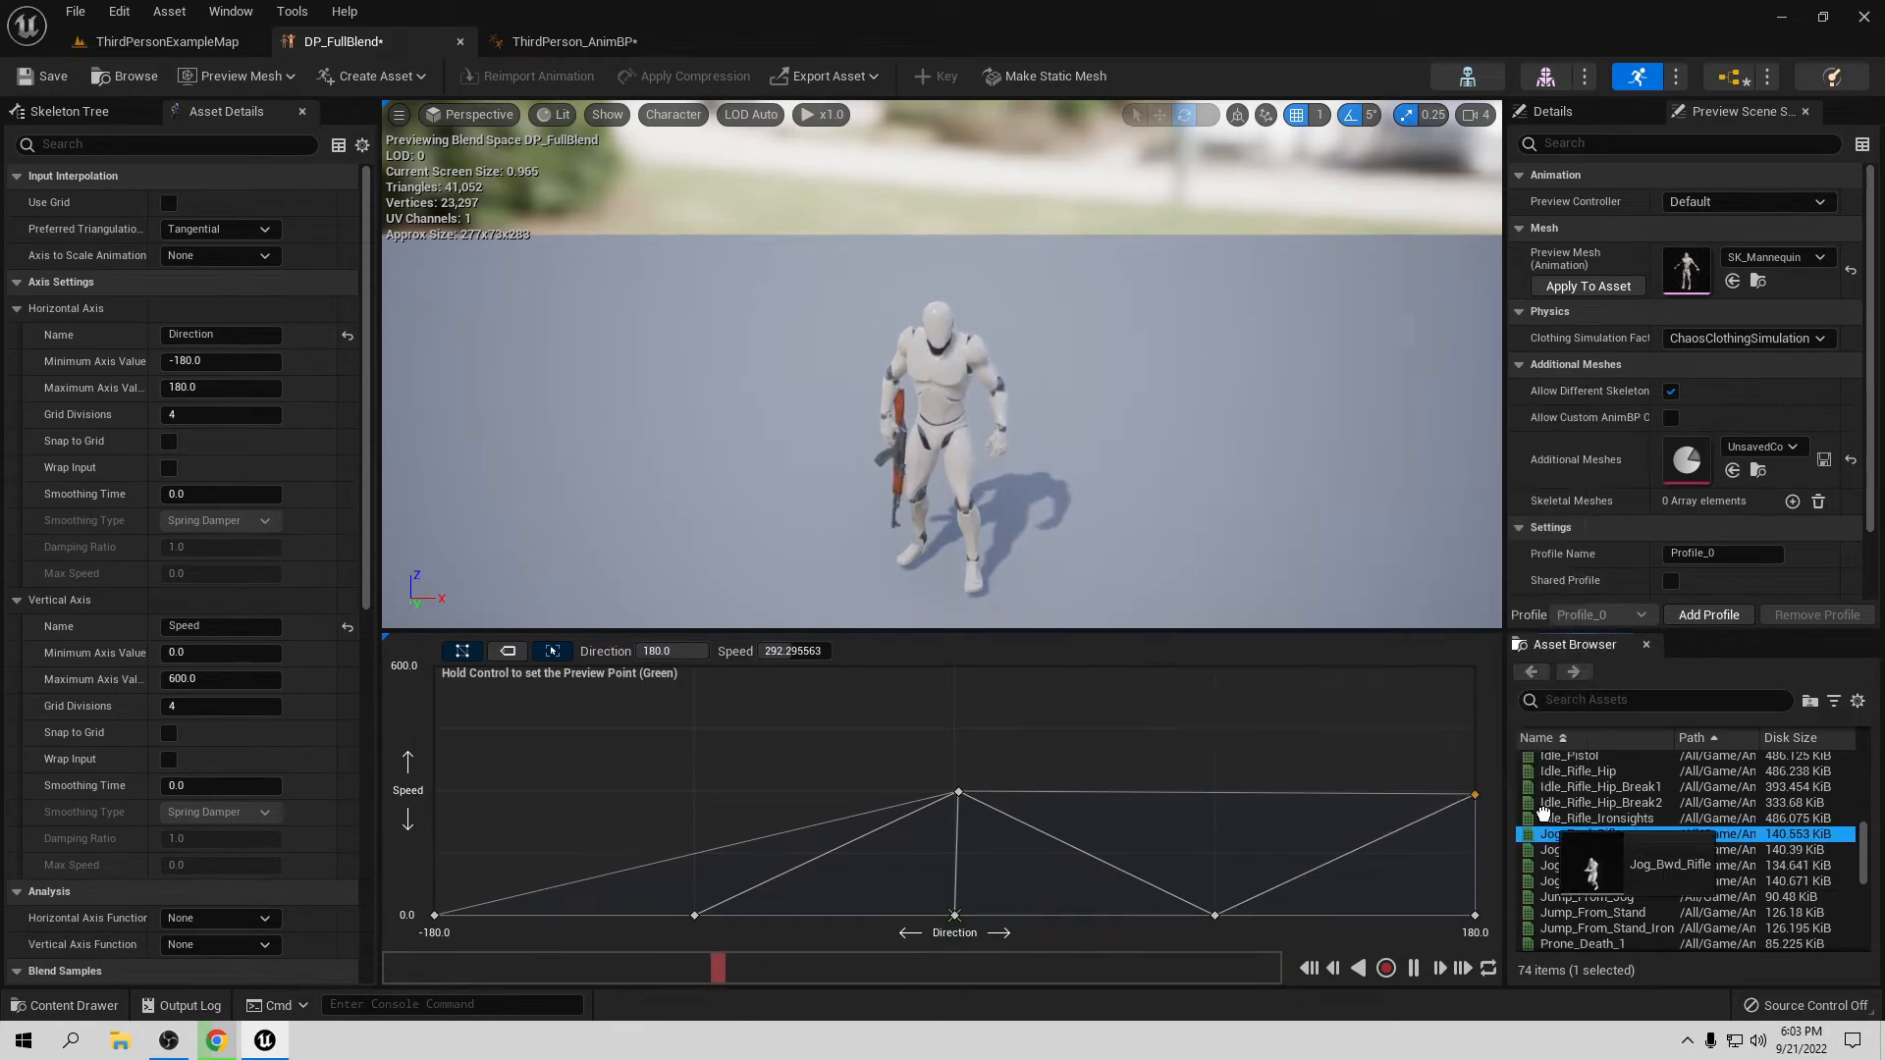
drag(1561, 834, 1497, 643)
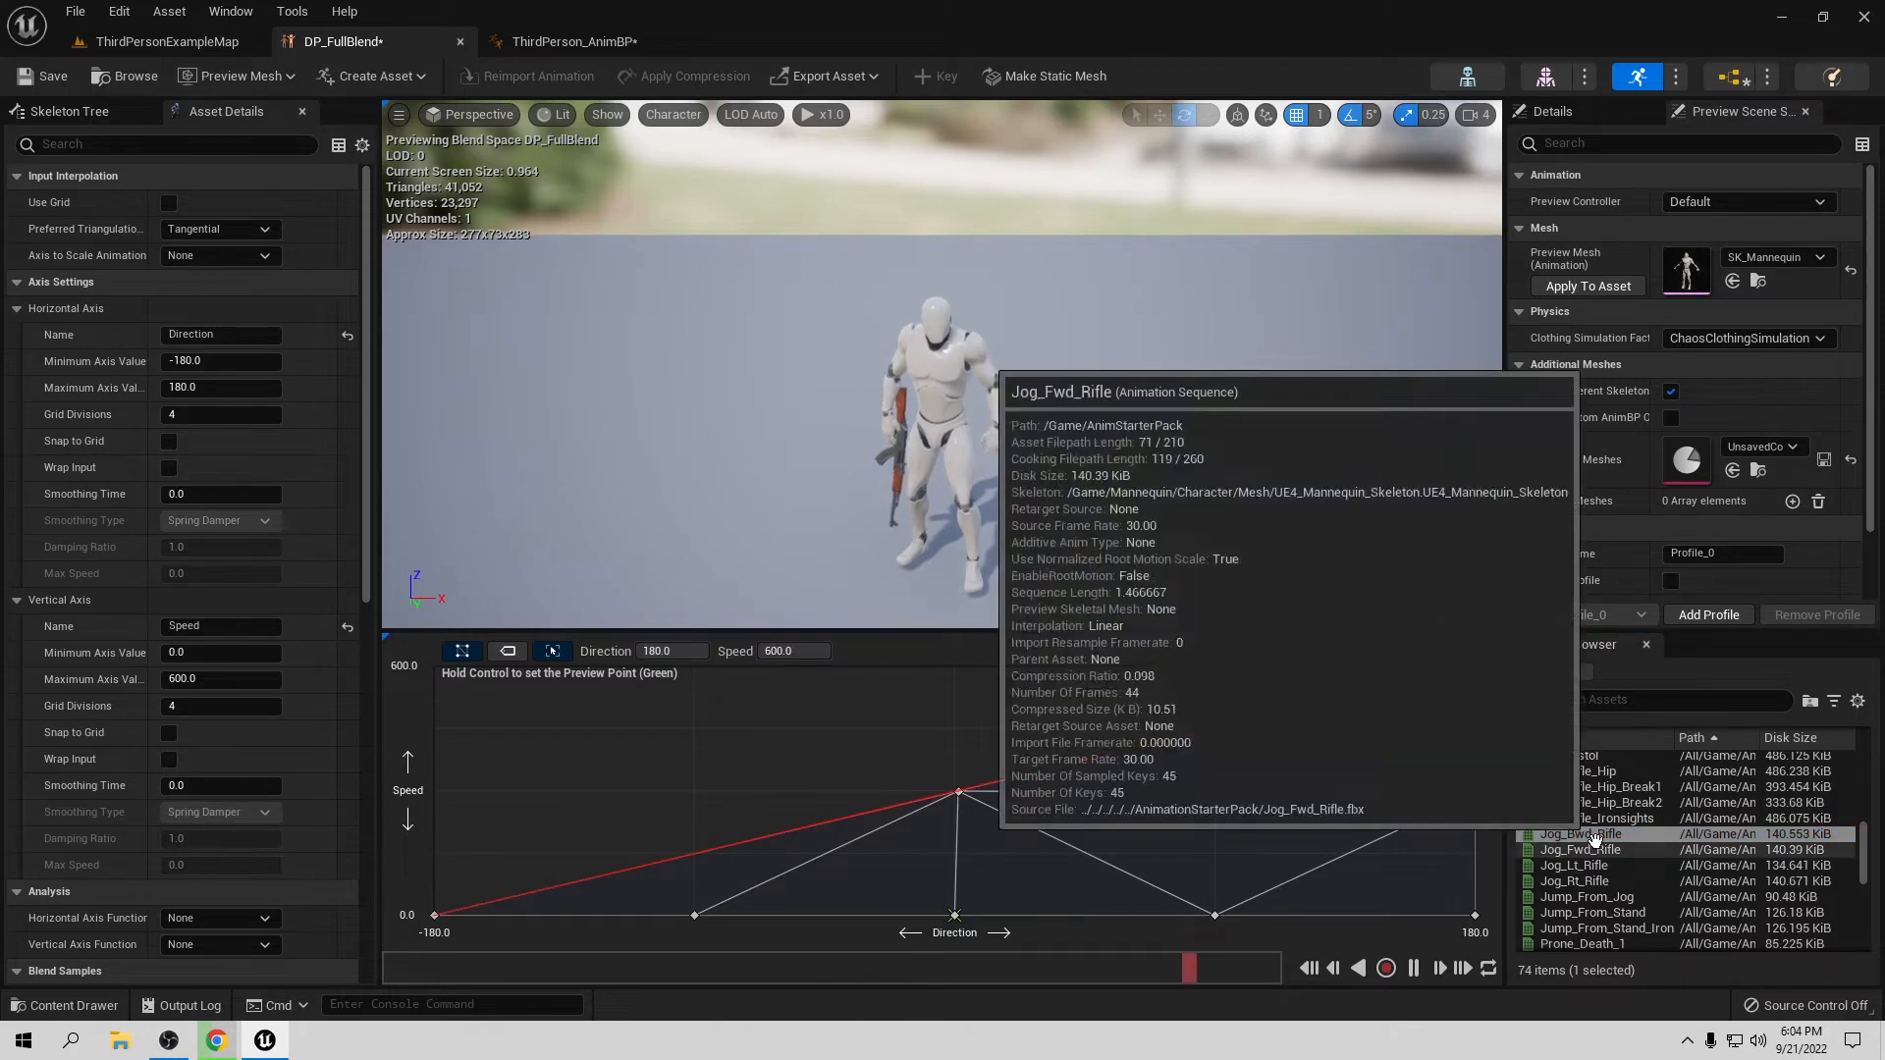
drag(1581, 835, 433, 671)
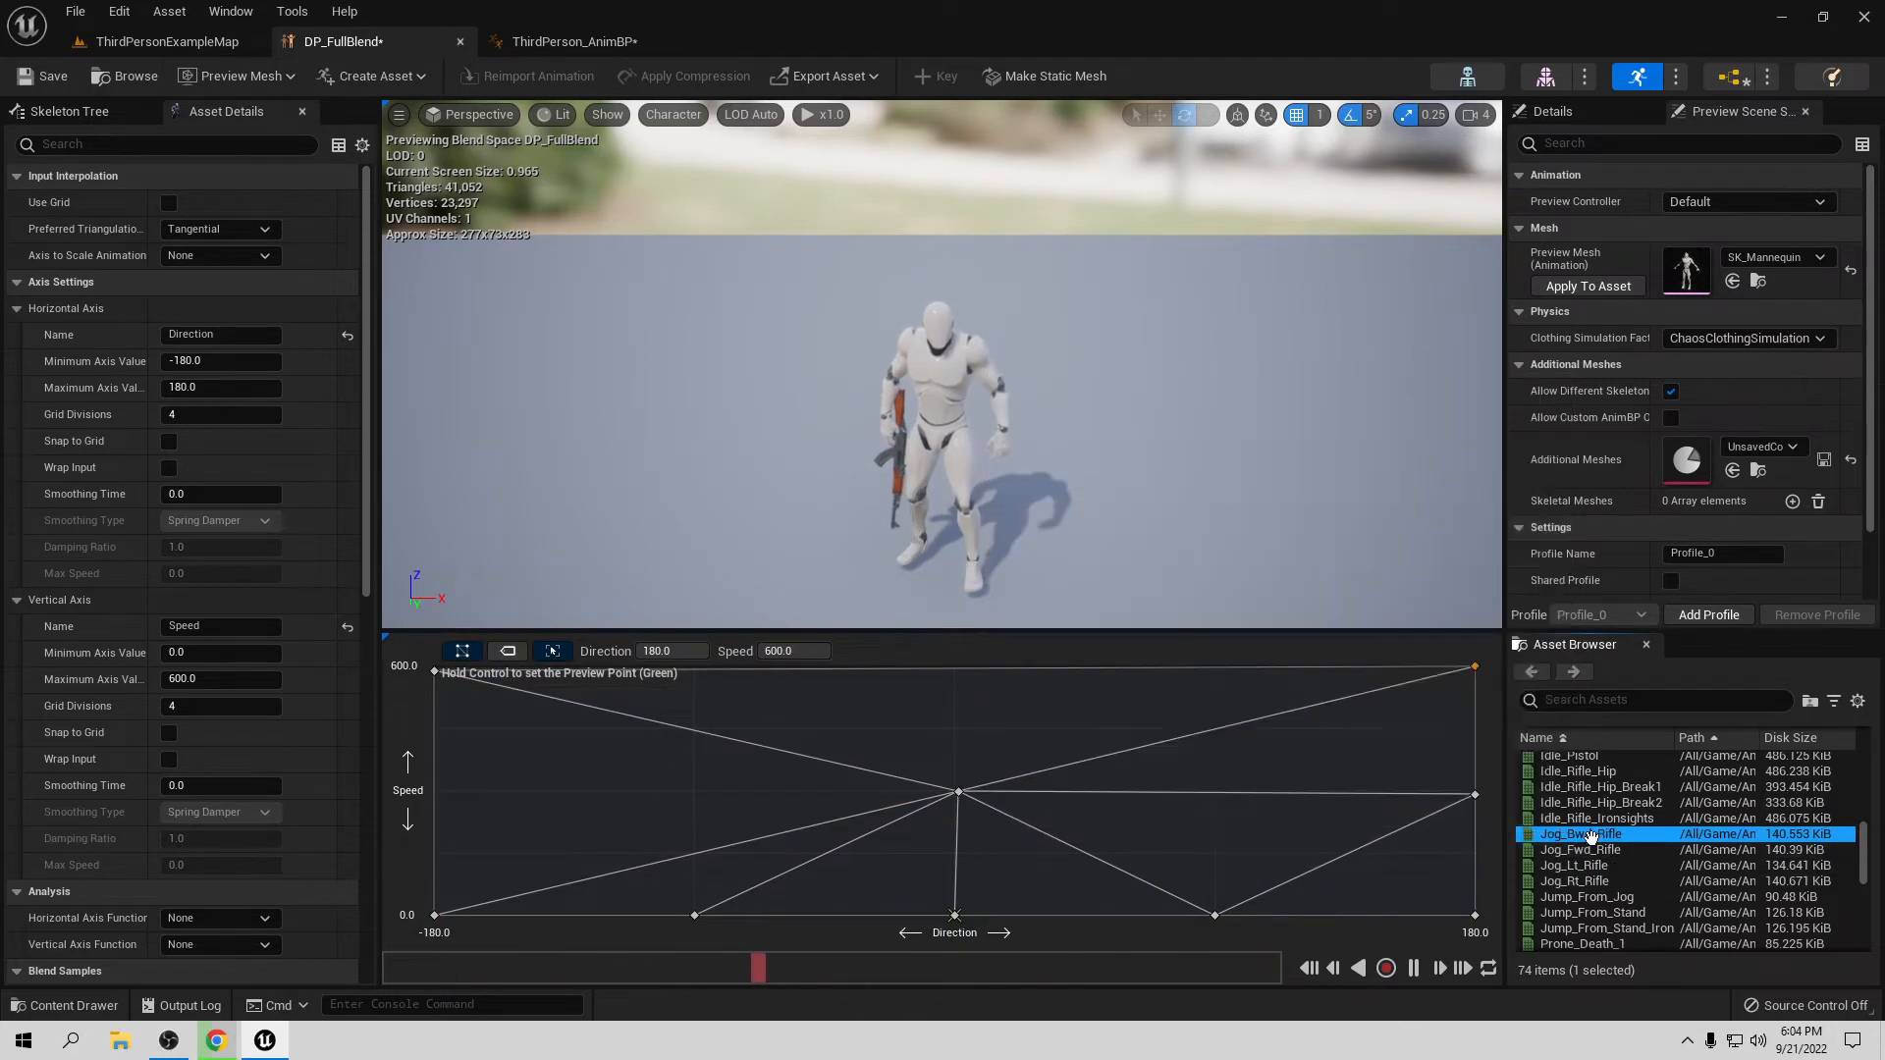
drag(1590, 835, 434, 792)
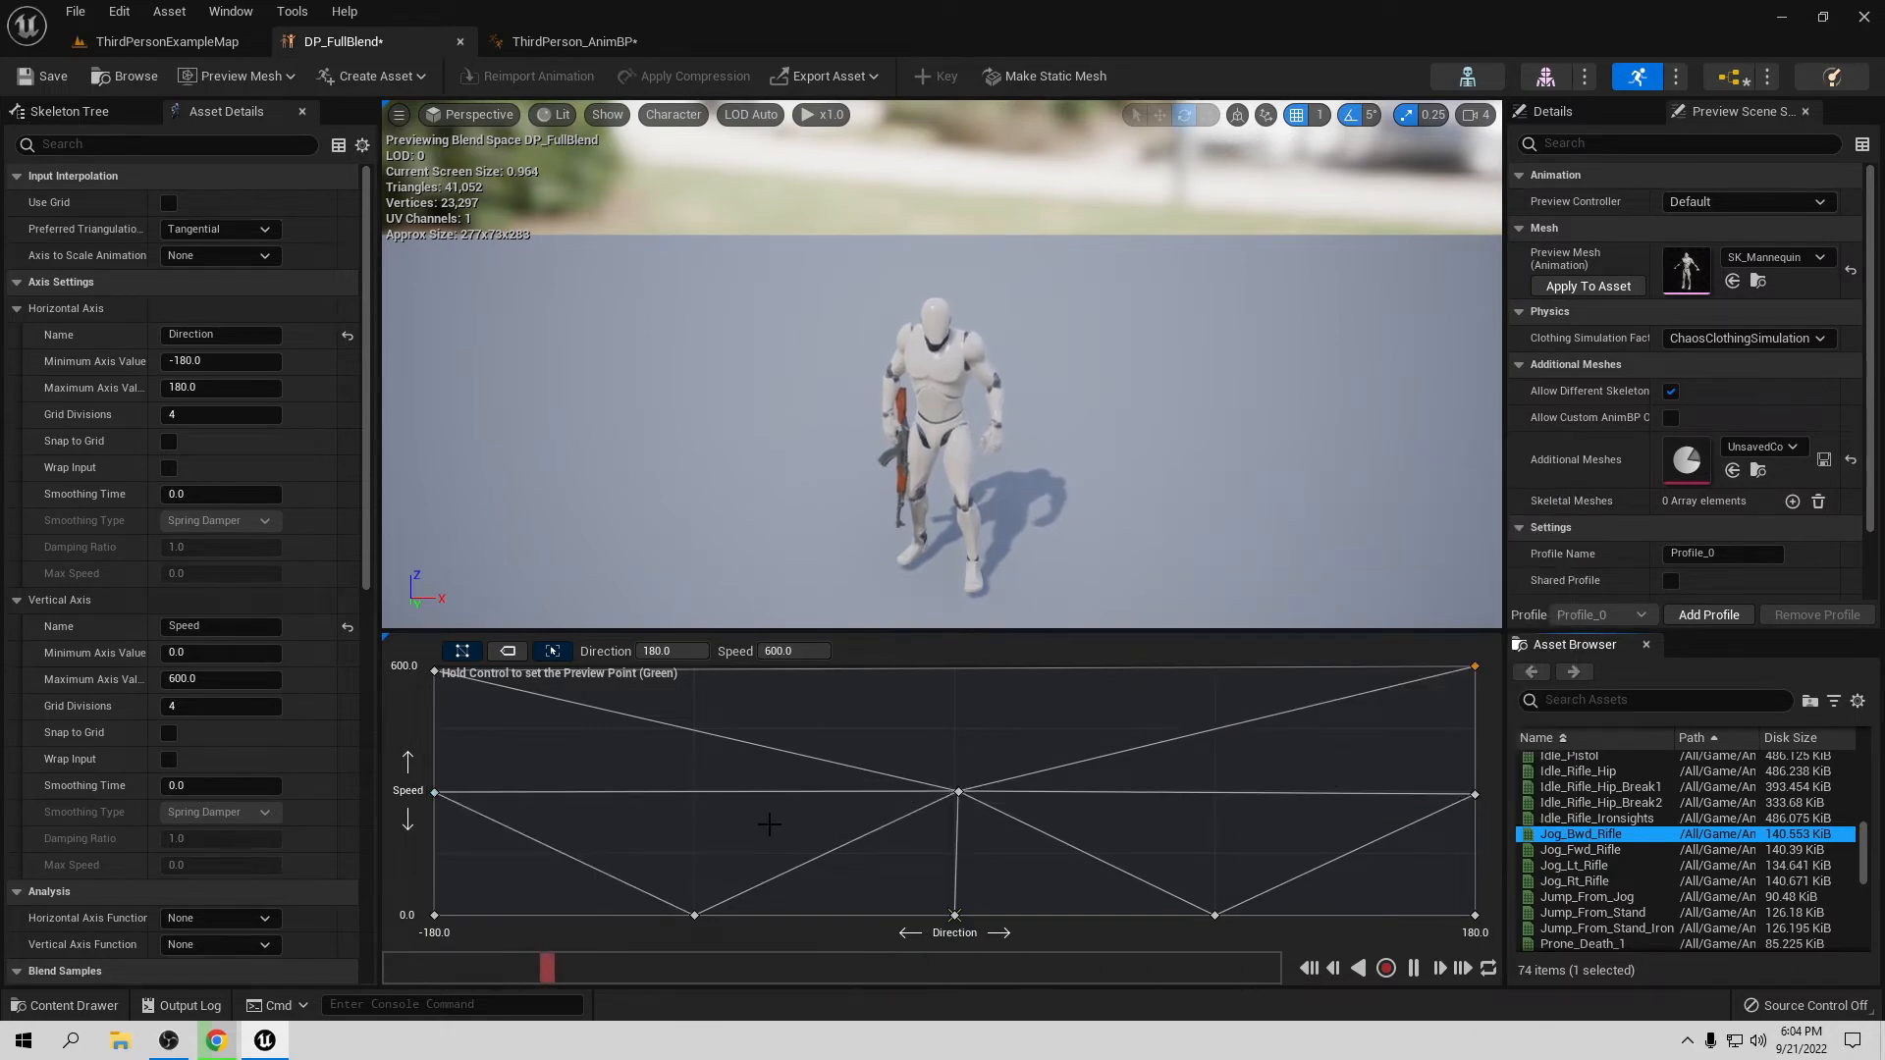
Step: Check the Jog_Bwd_Rifle sample at Direction 180 and Speed 600, and set the Speed of the one below it to 300
right_click(1474, 666)
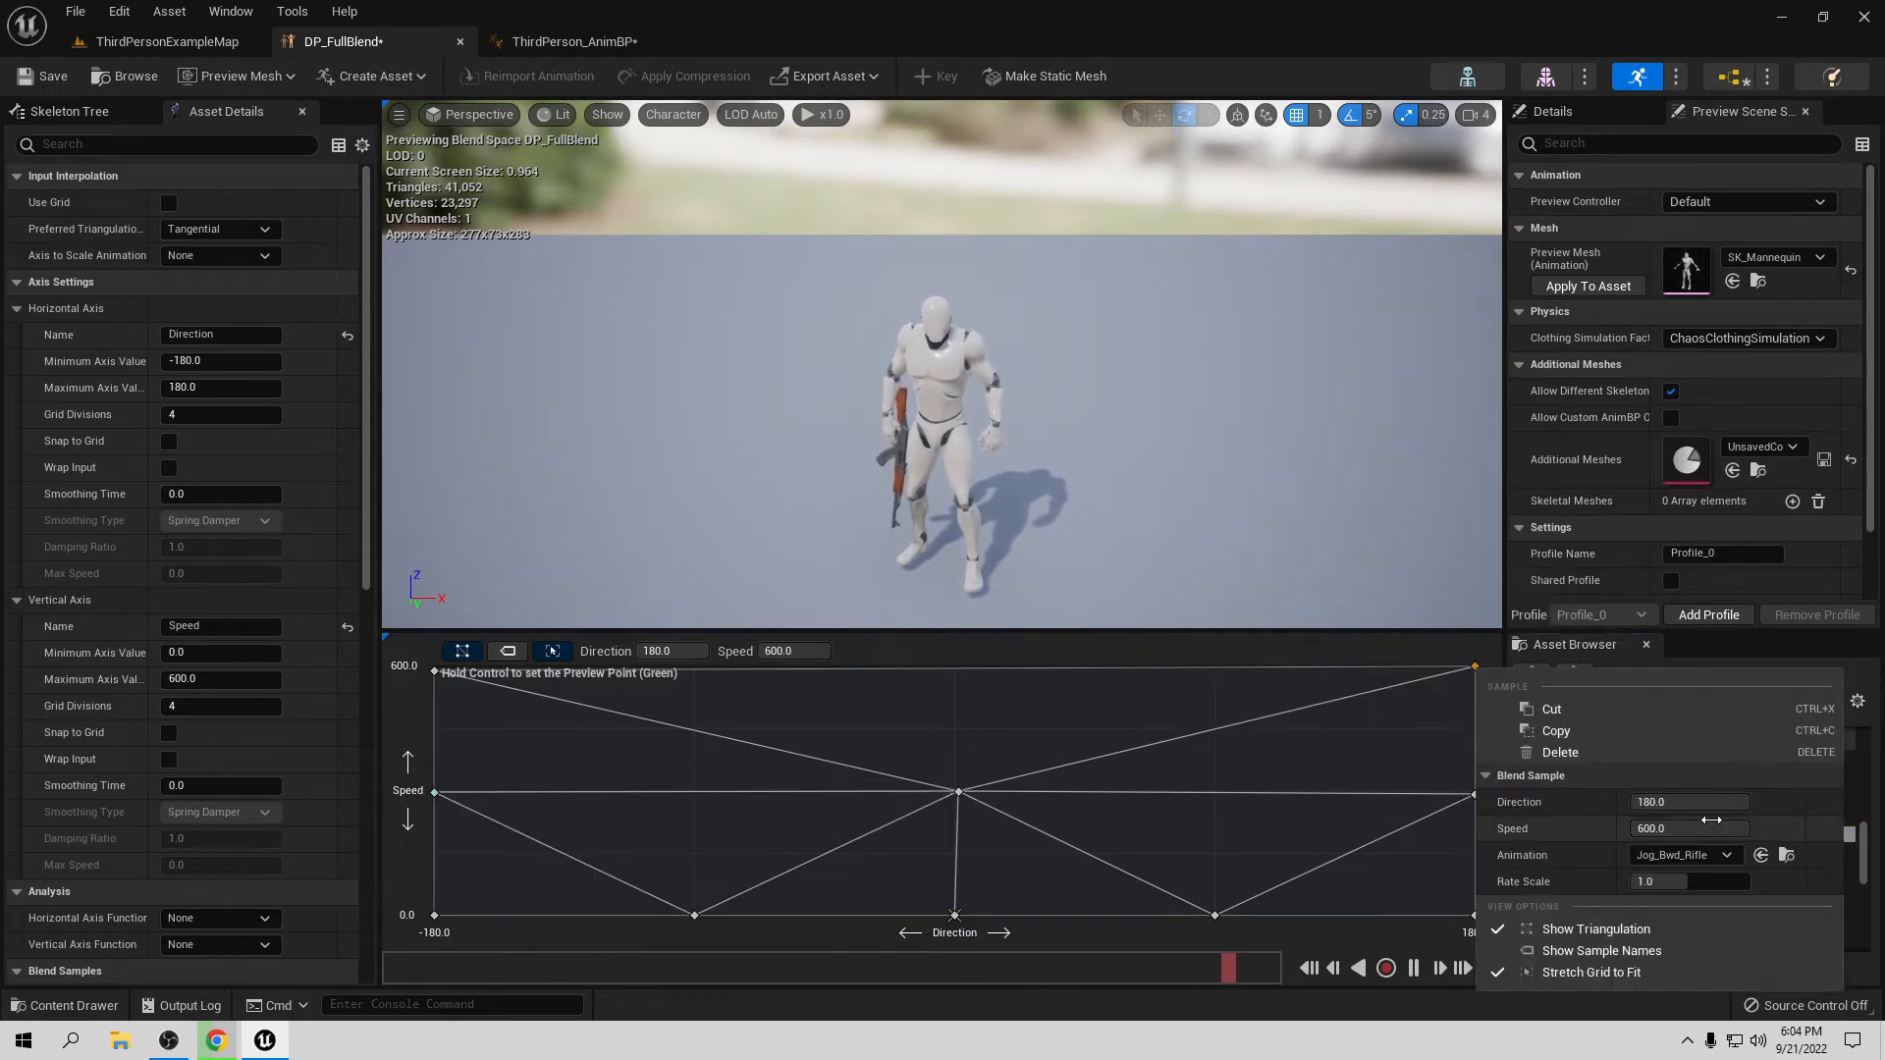
click(1334, 568)
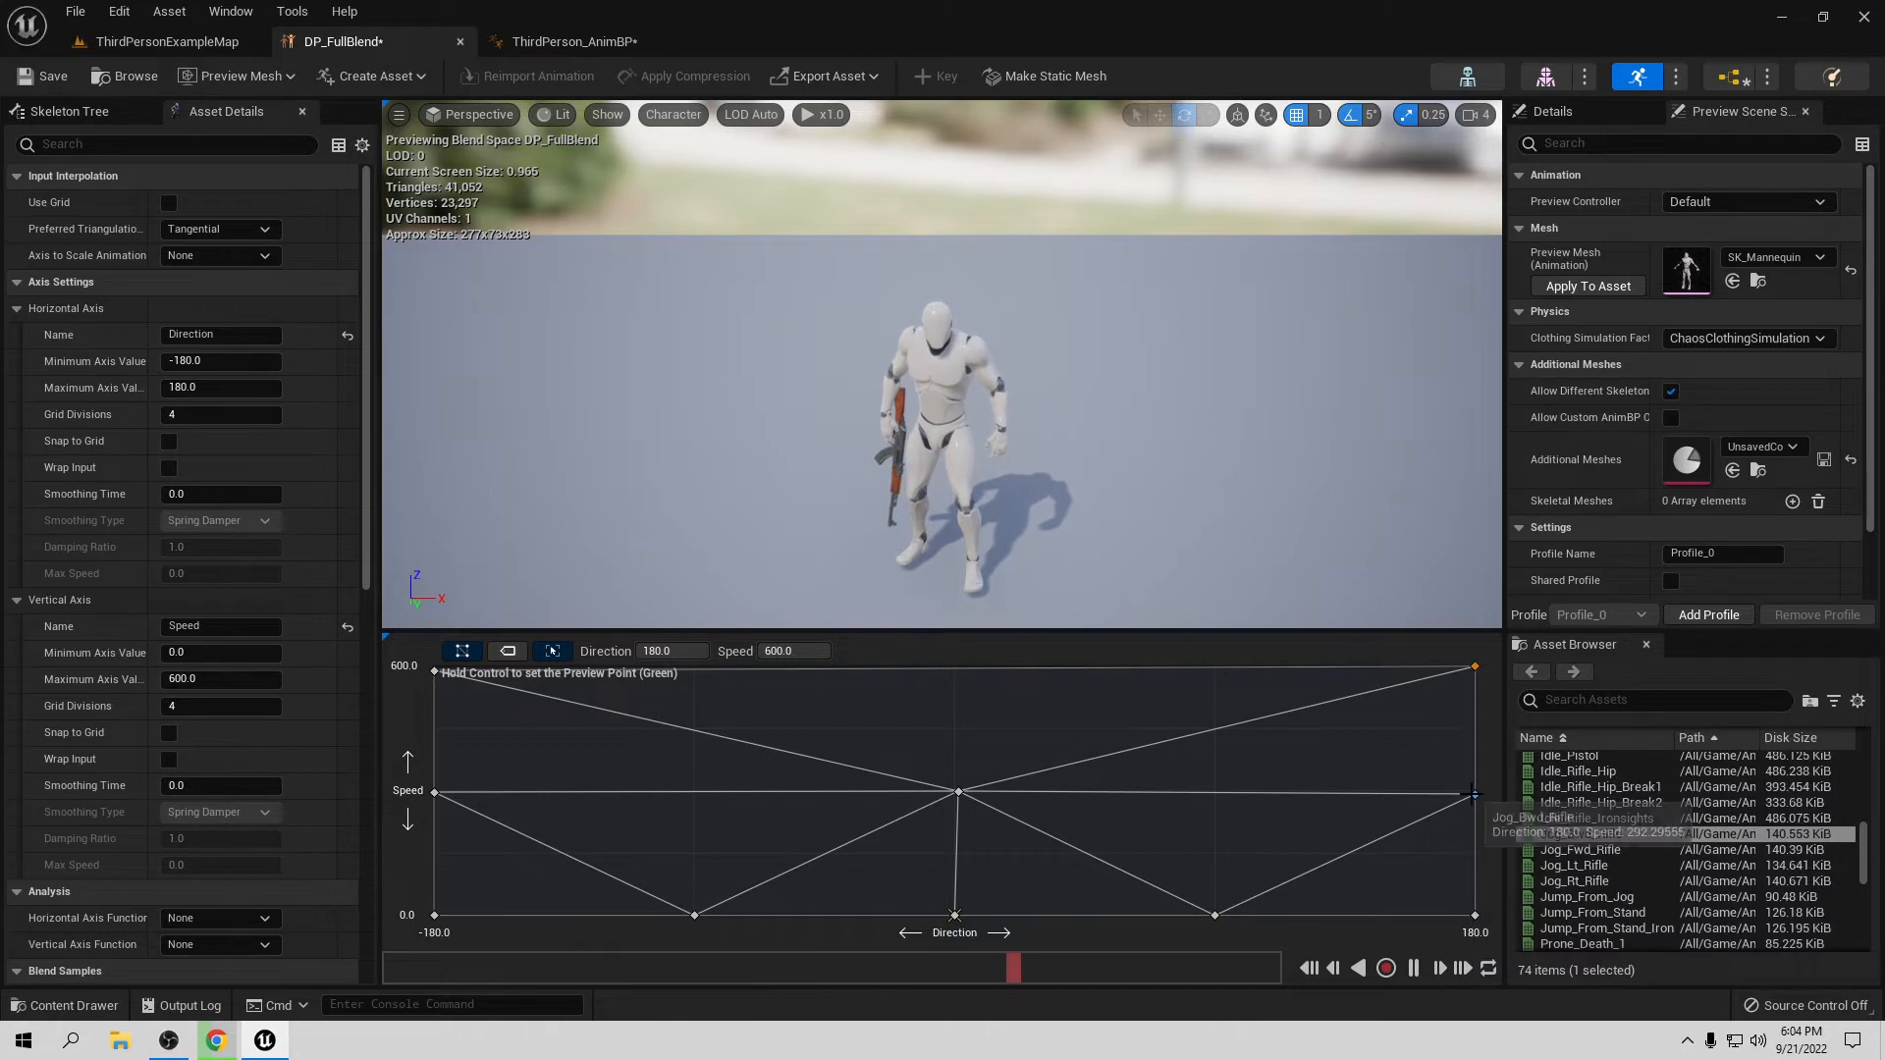
right_click(1473, 794)
click(1676, 660)
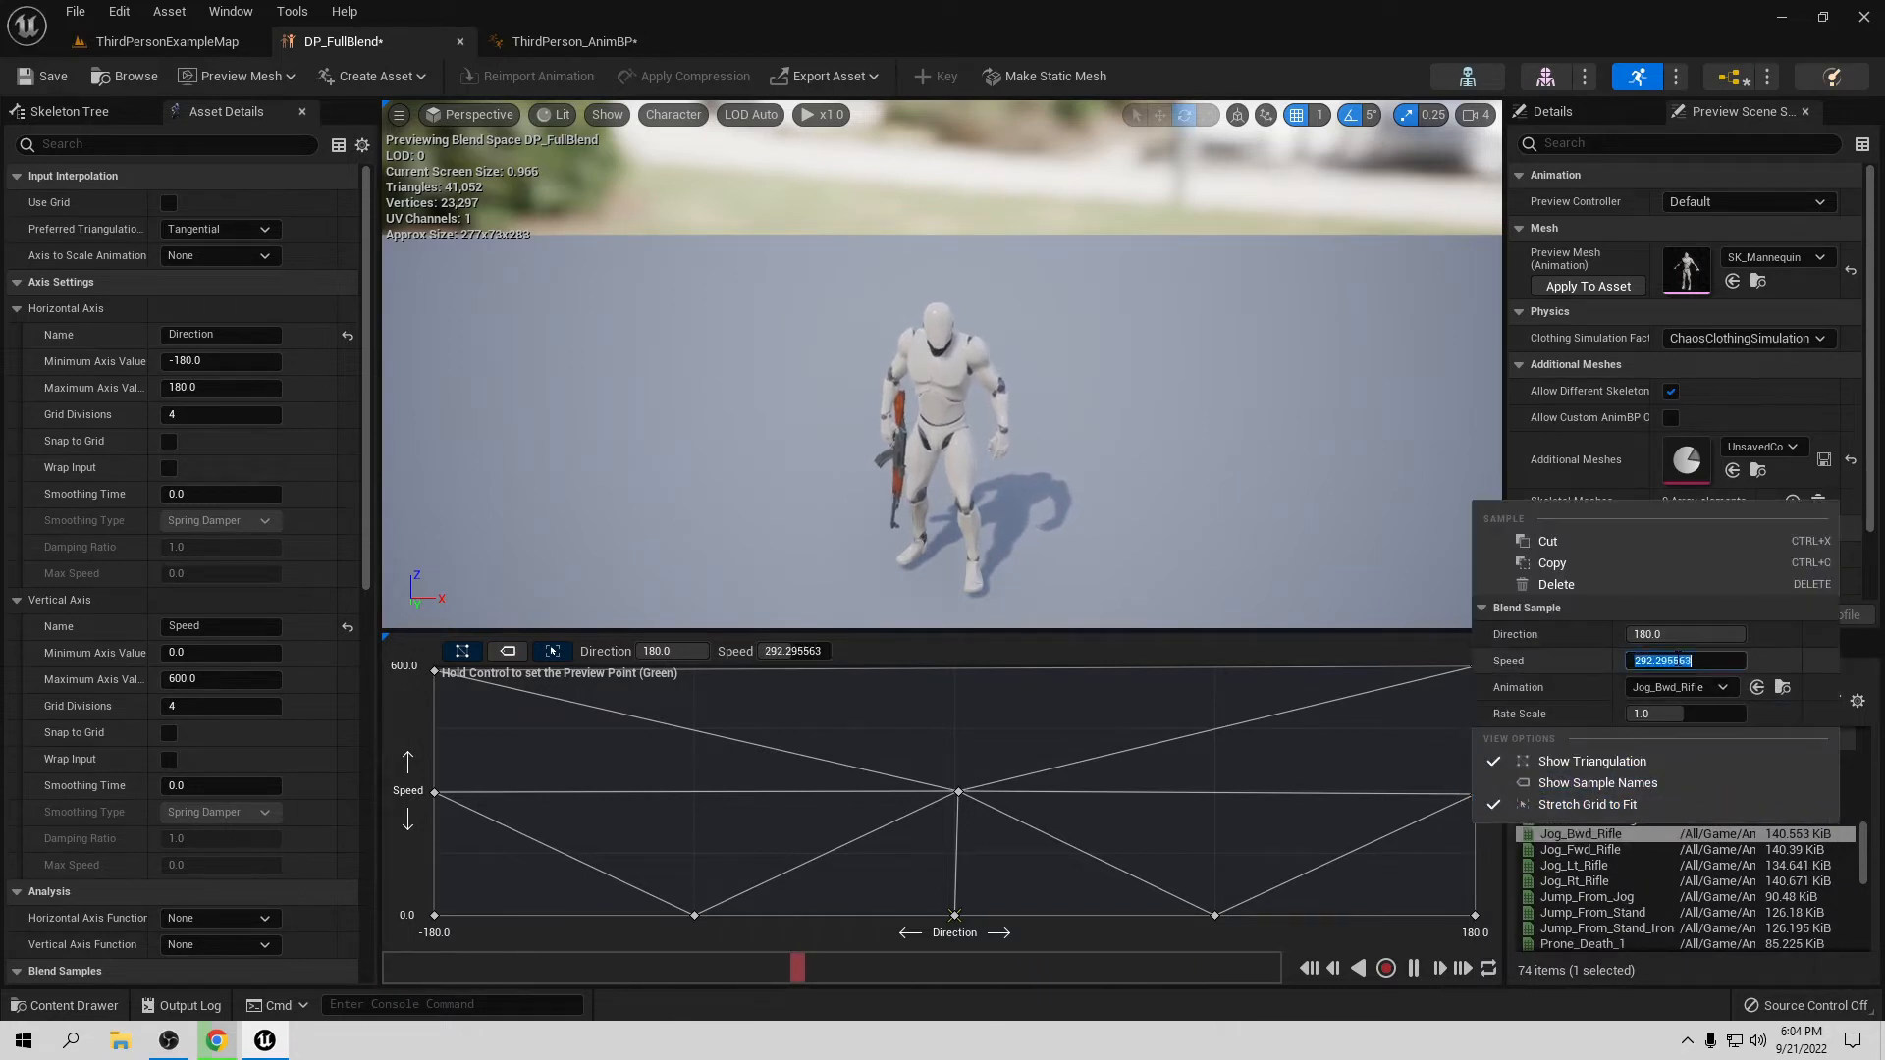
text(300)
key(Return)
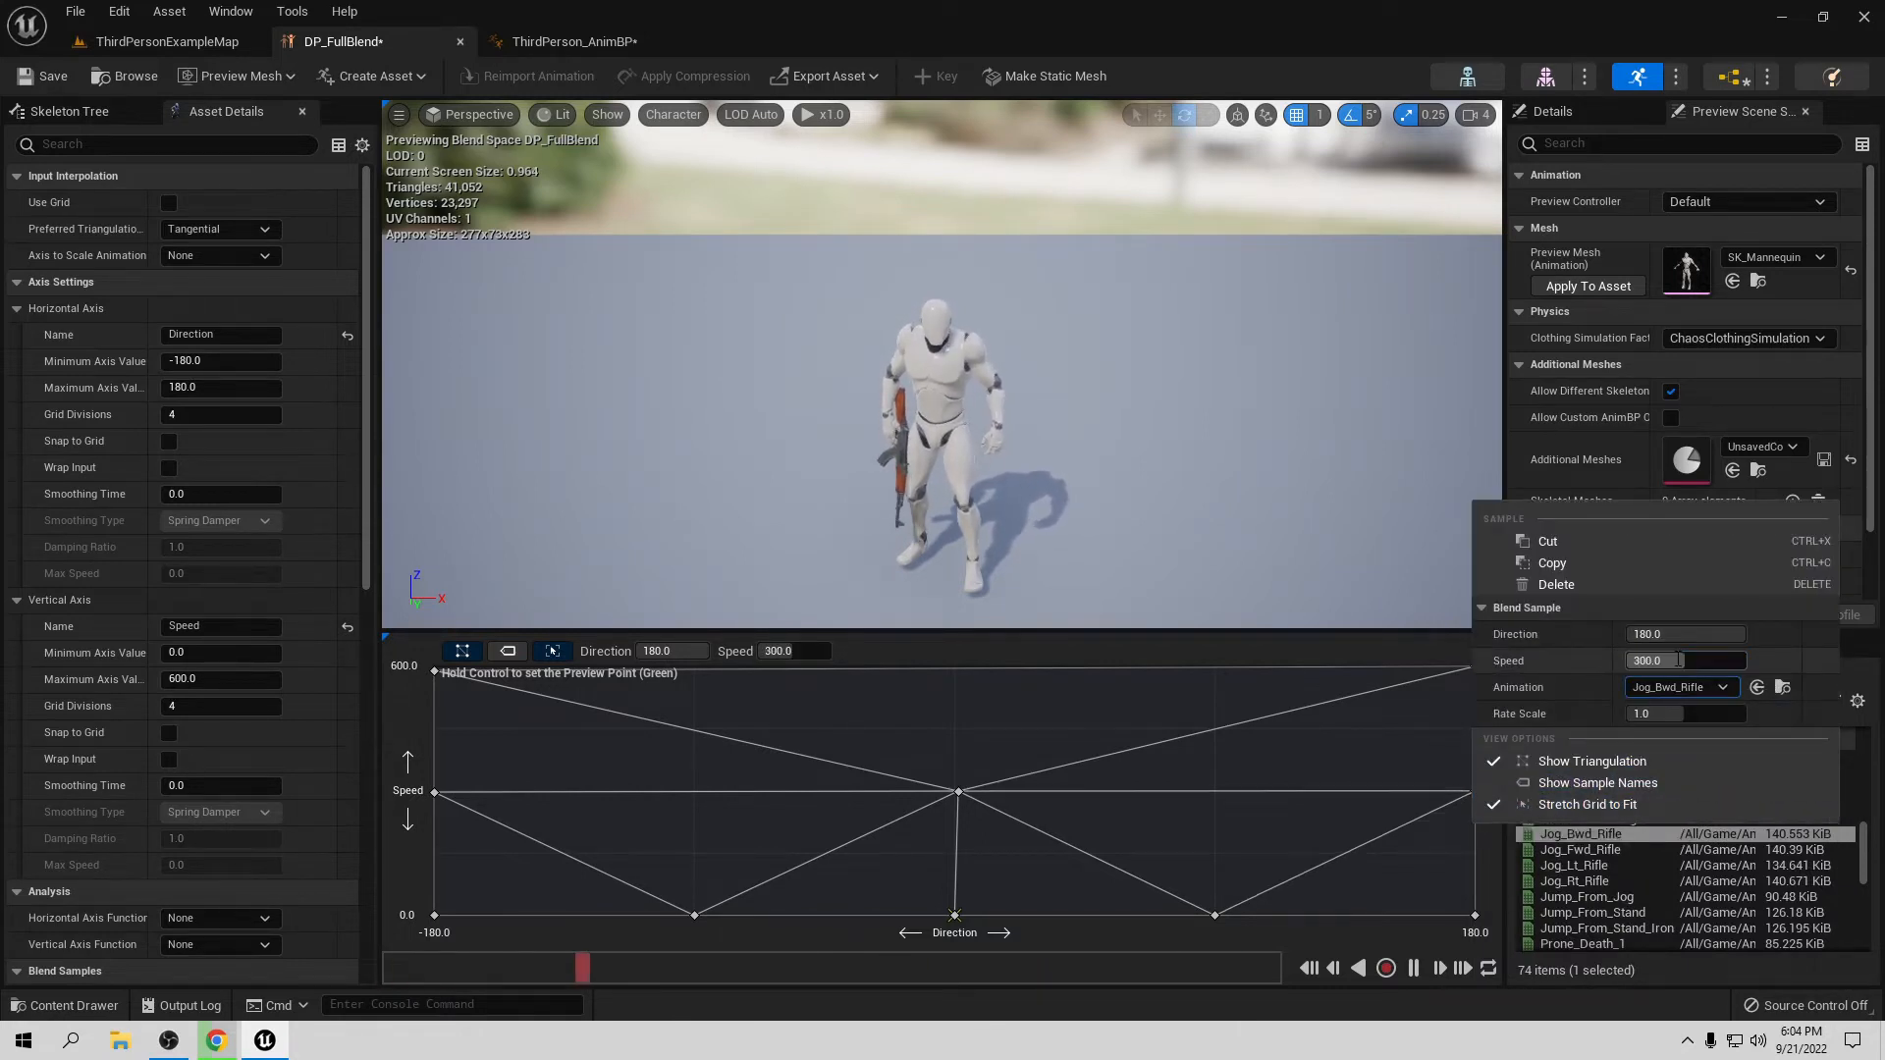
click(1346, 514)
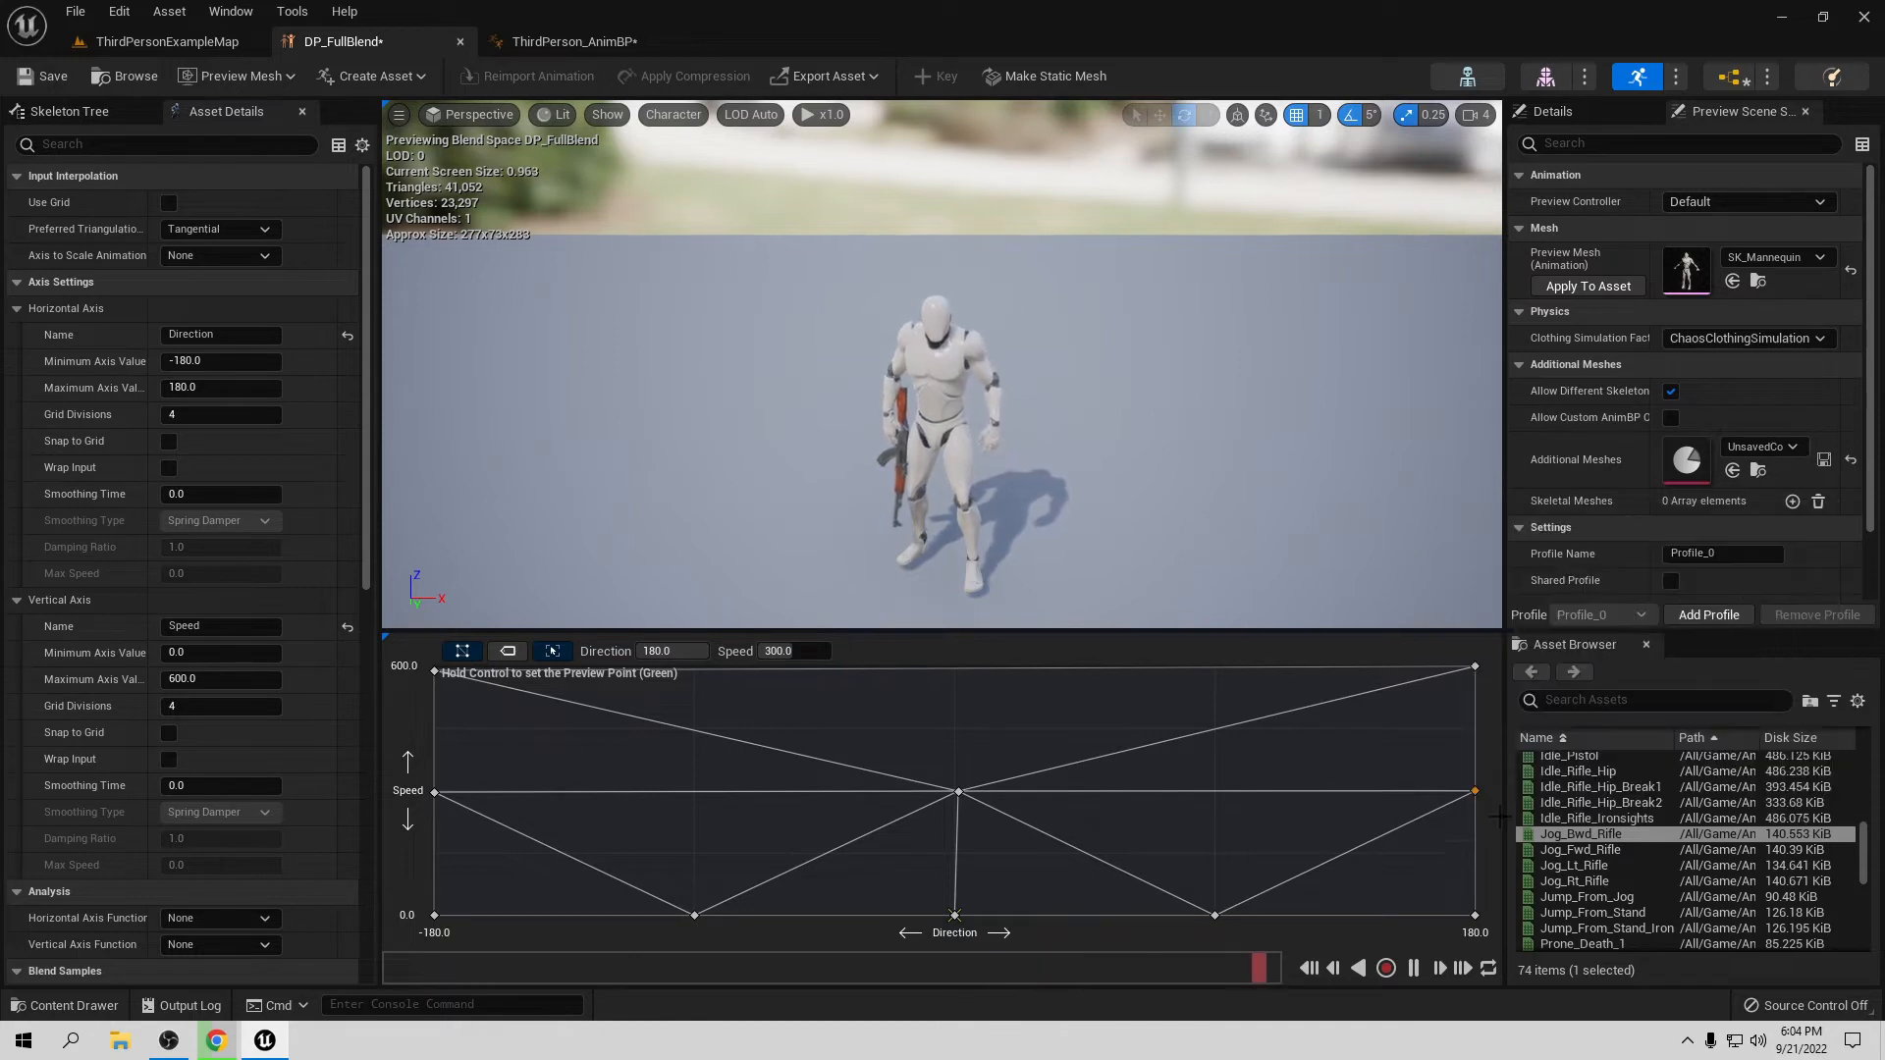
Step: Check the Jog_Bwd_Rifle sample at Direction -180 near half Speed, and set the mid-grid ThirdPersonWalk sample to Direction 0 and Speed 300
right_click(433, 792)
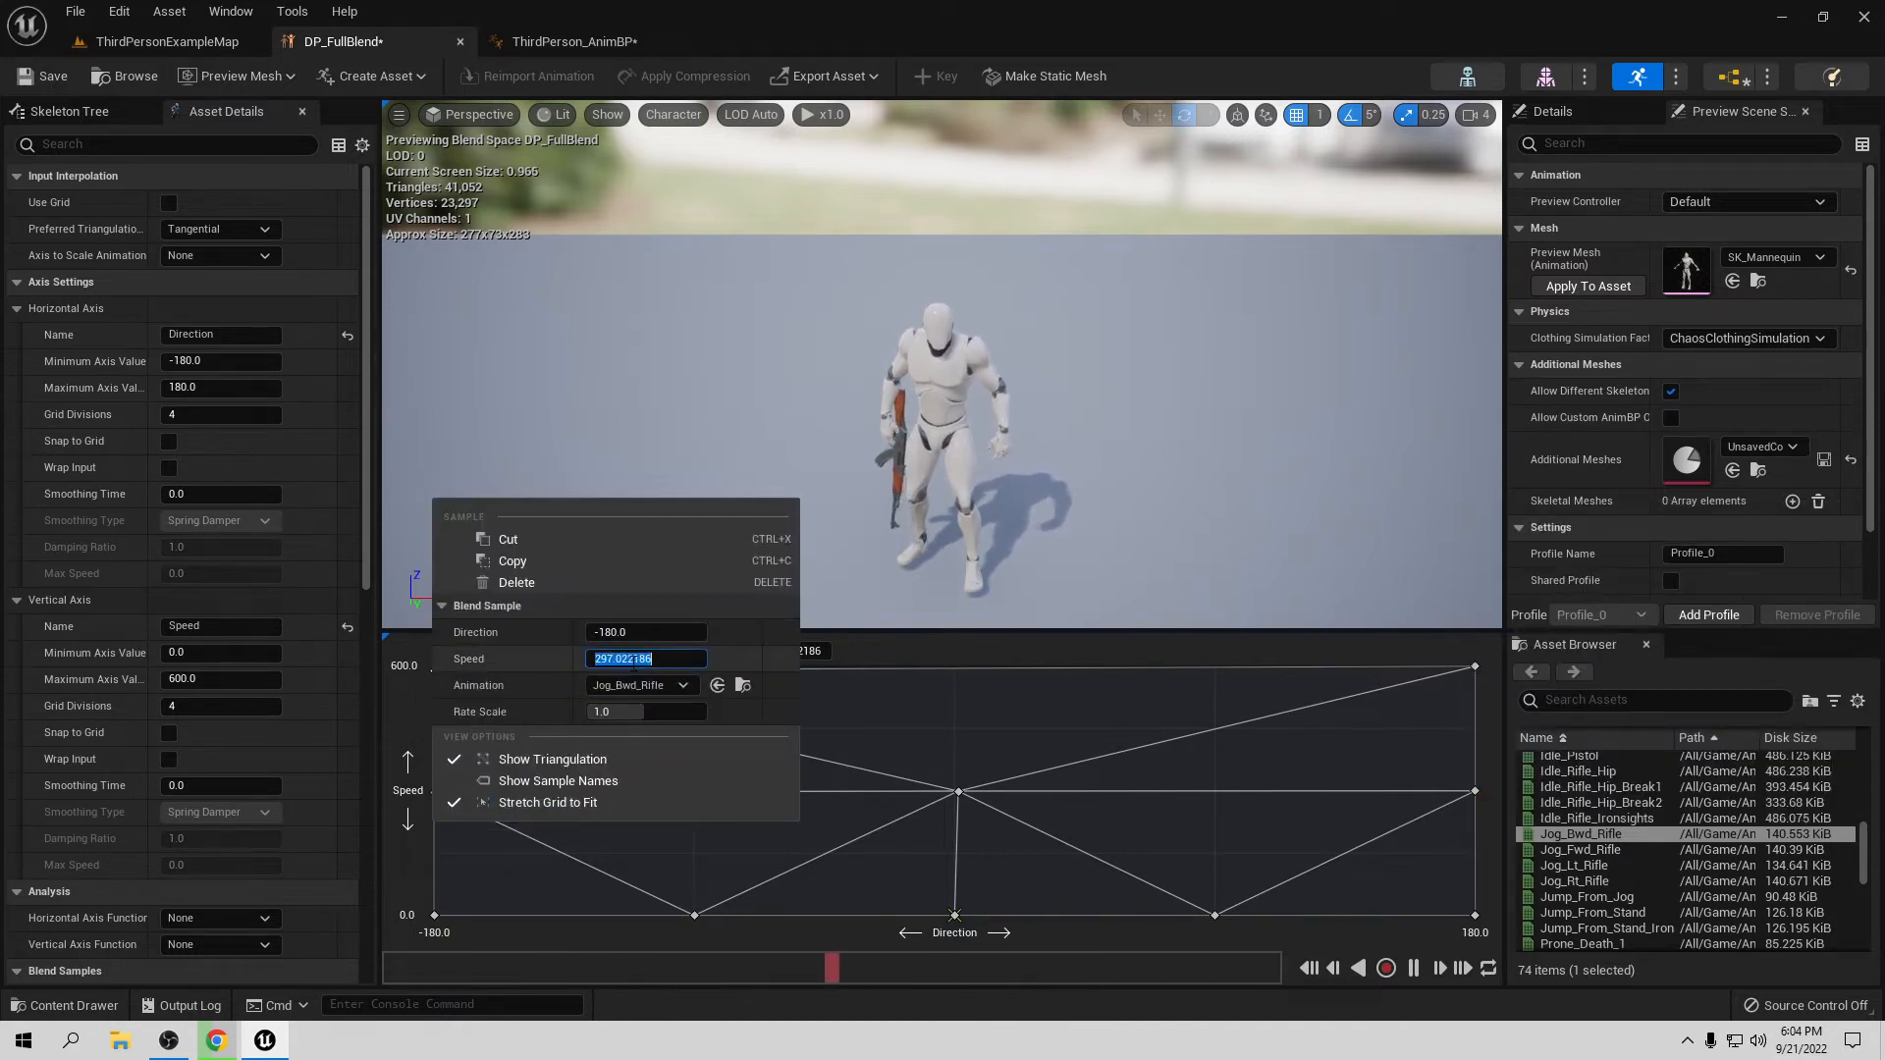
click(1117, 455)
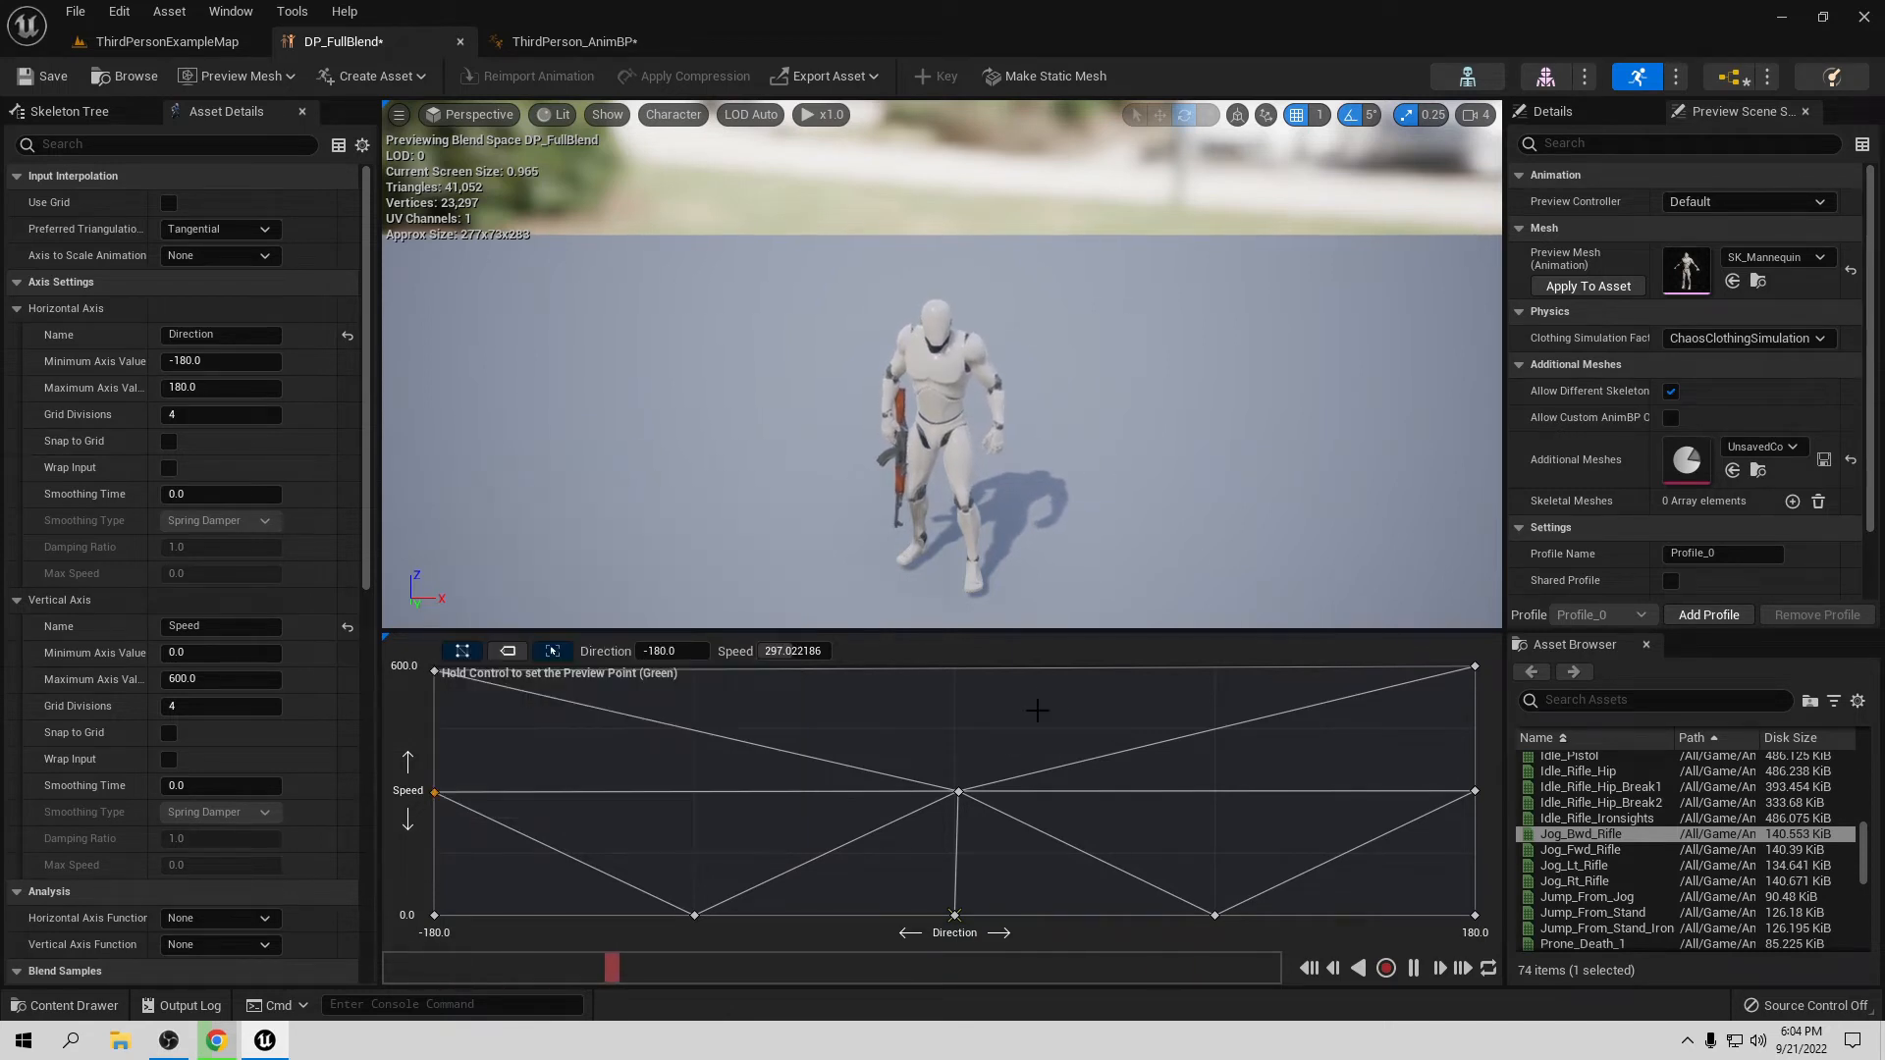
right_click(960, 793)
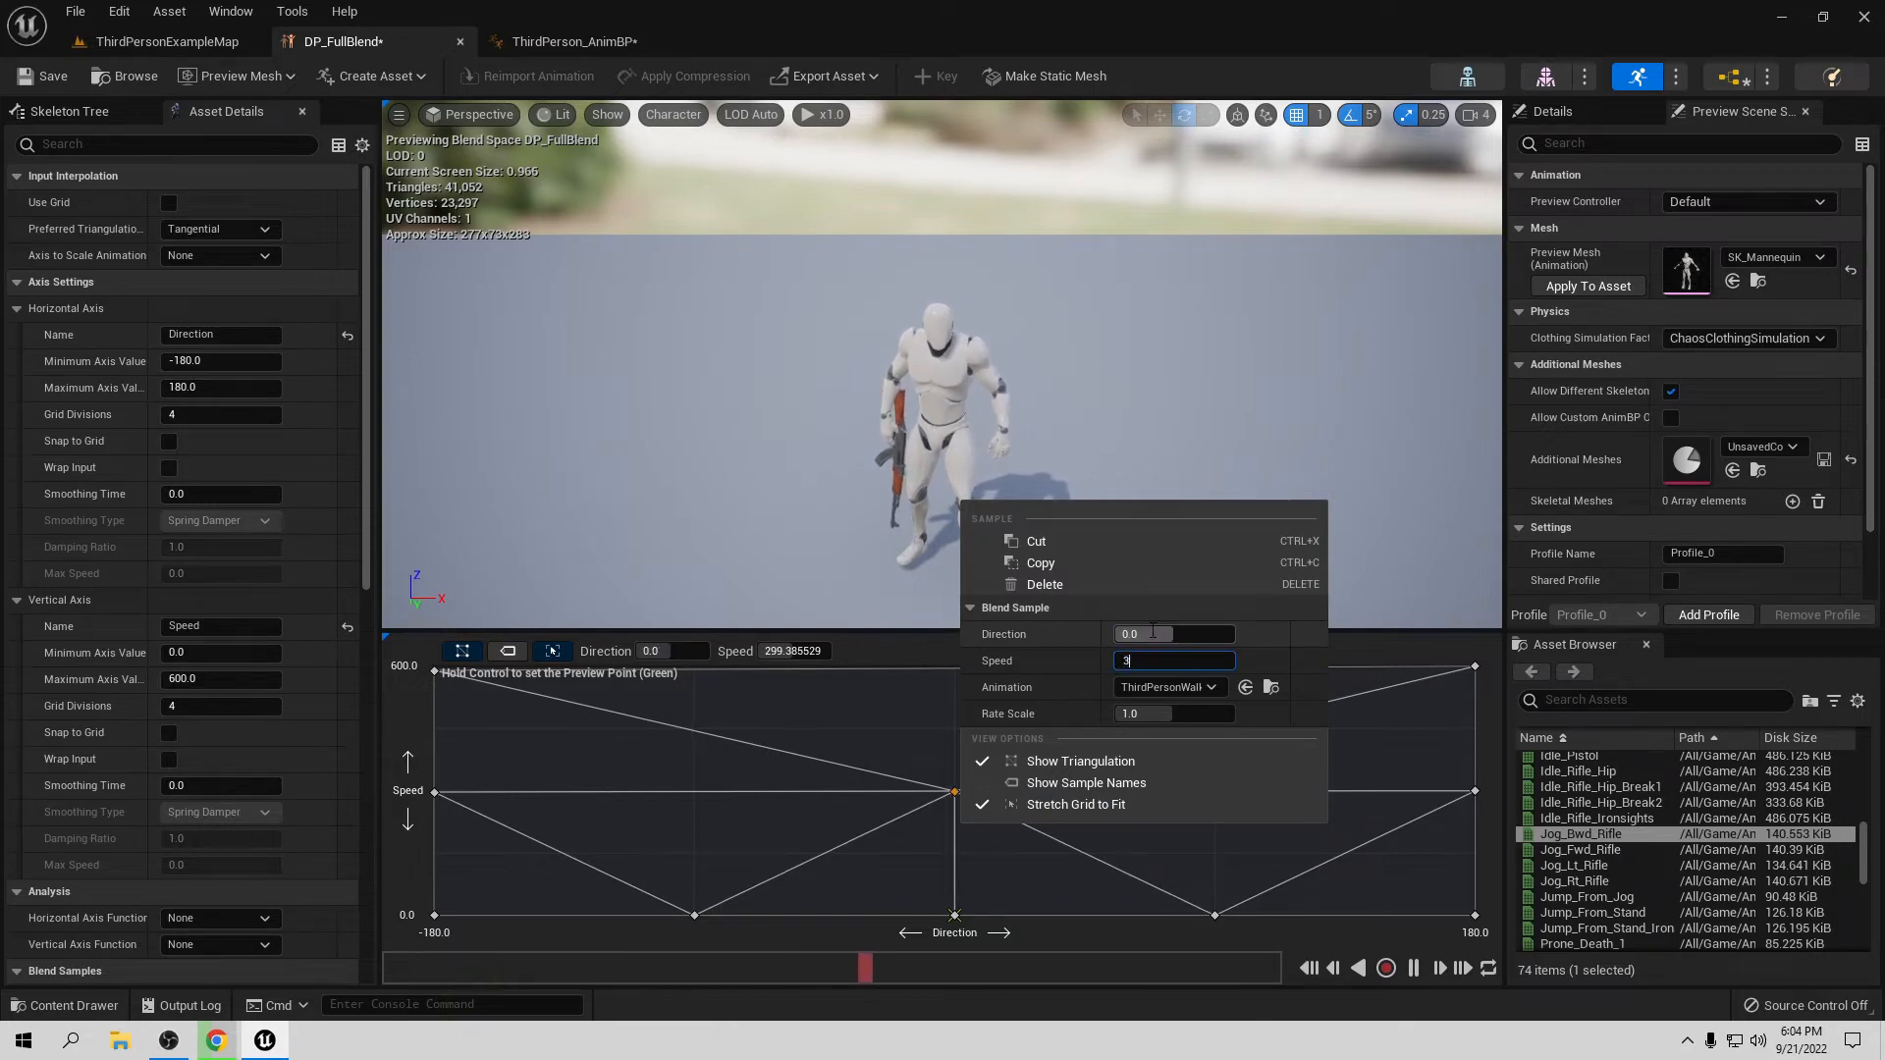
key(Escape)
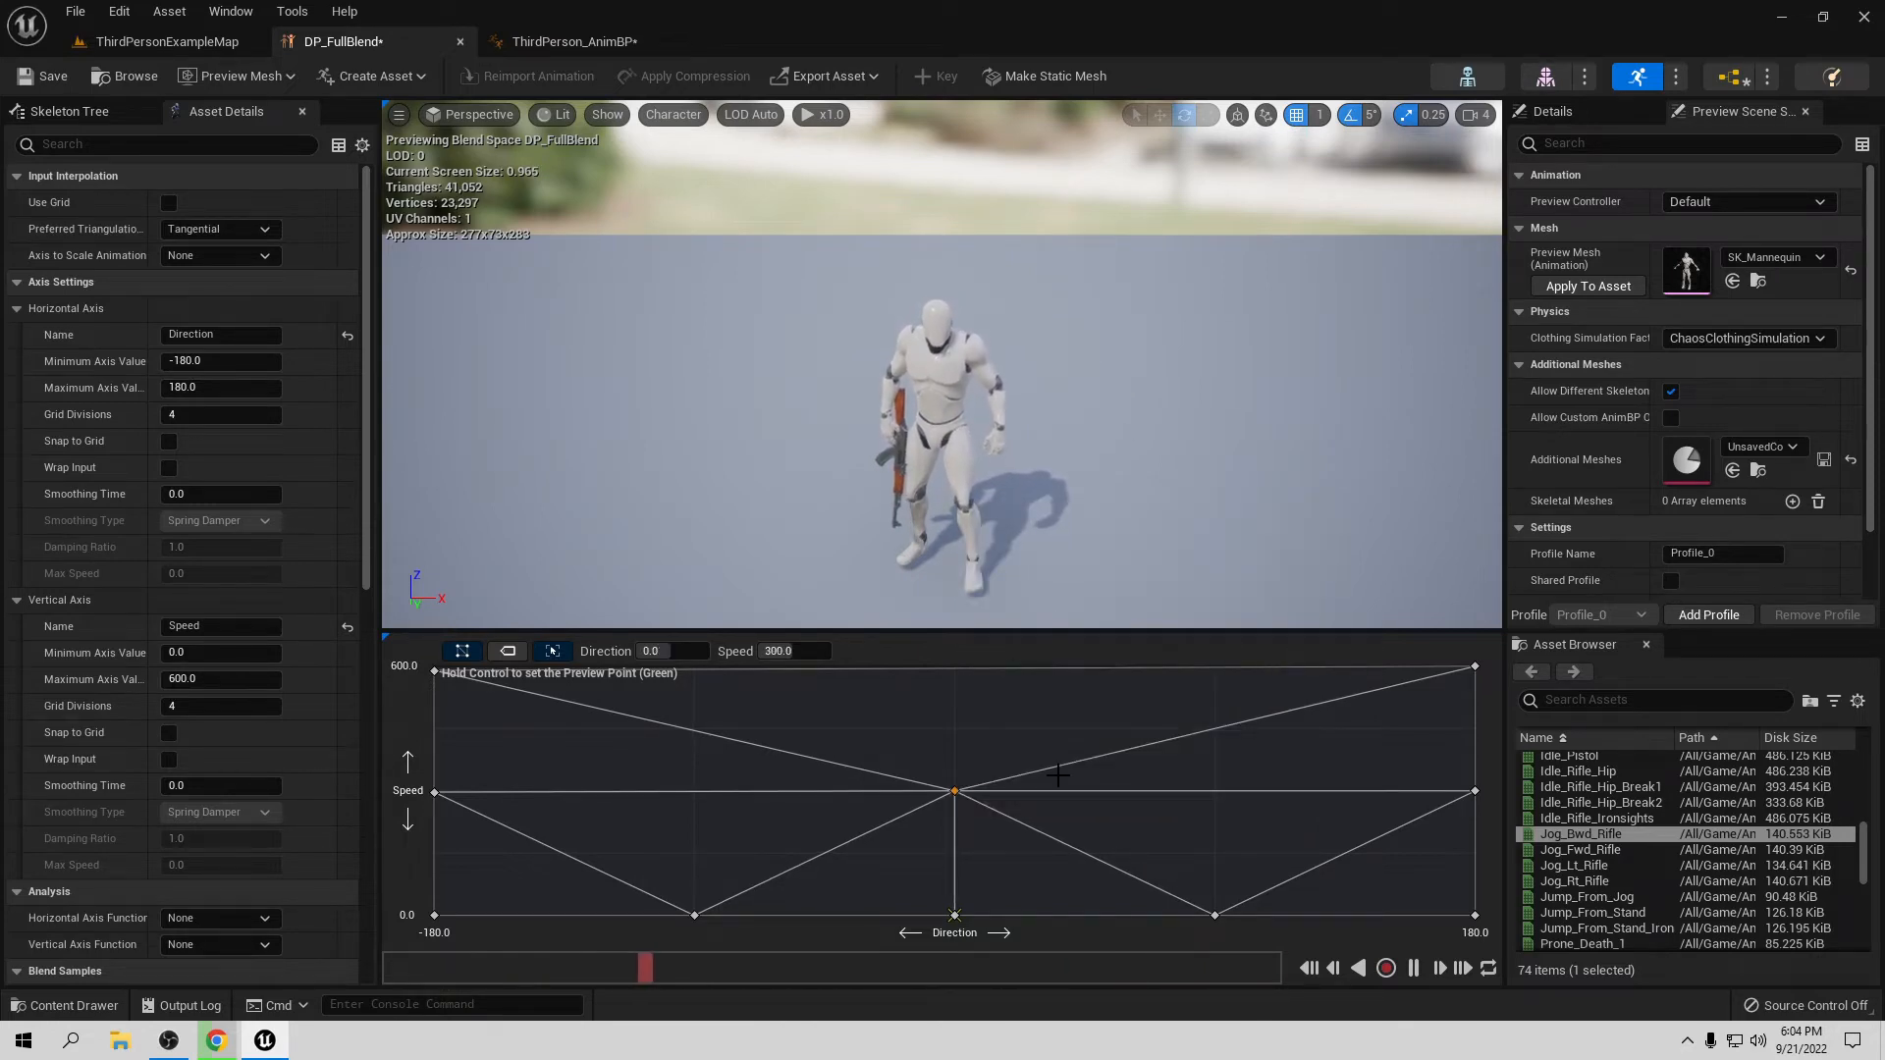
Step: Search the animations for "run" and place ThirdPersonRun on the grid at exactly Direction 0 and Speed 600
scroll(1662, 790, down, 10)
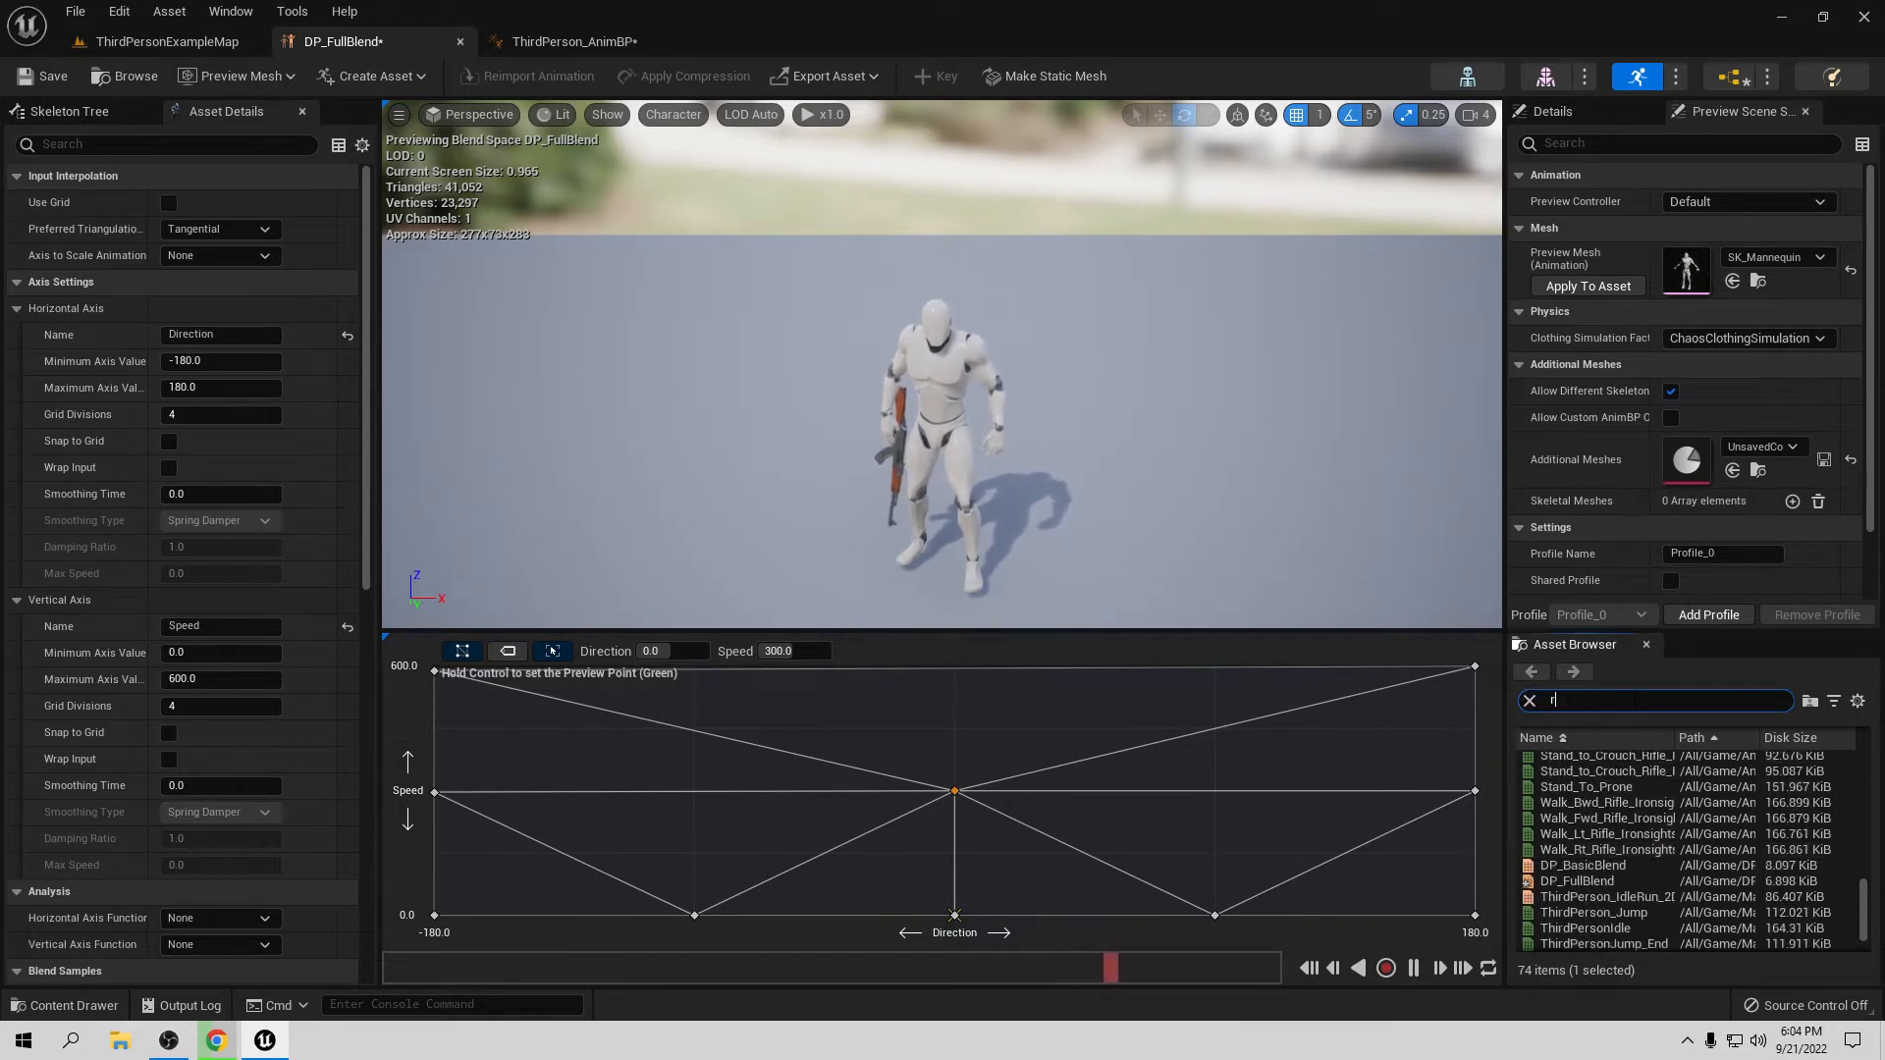
text(un)
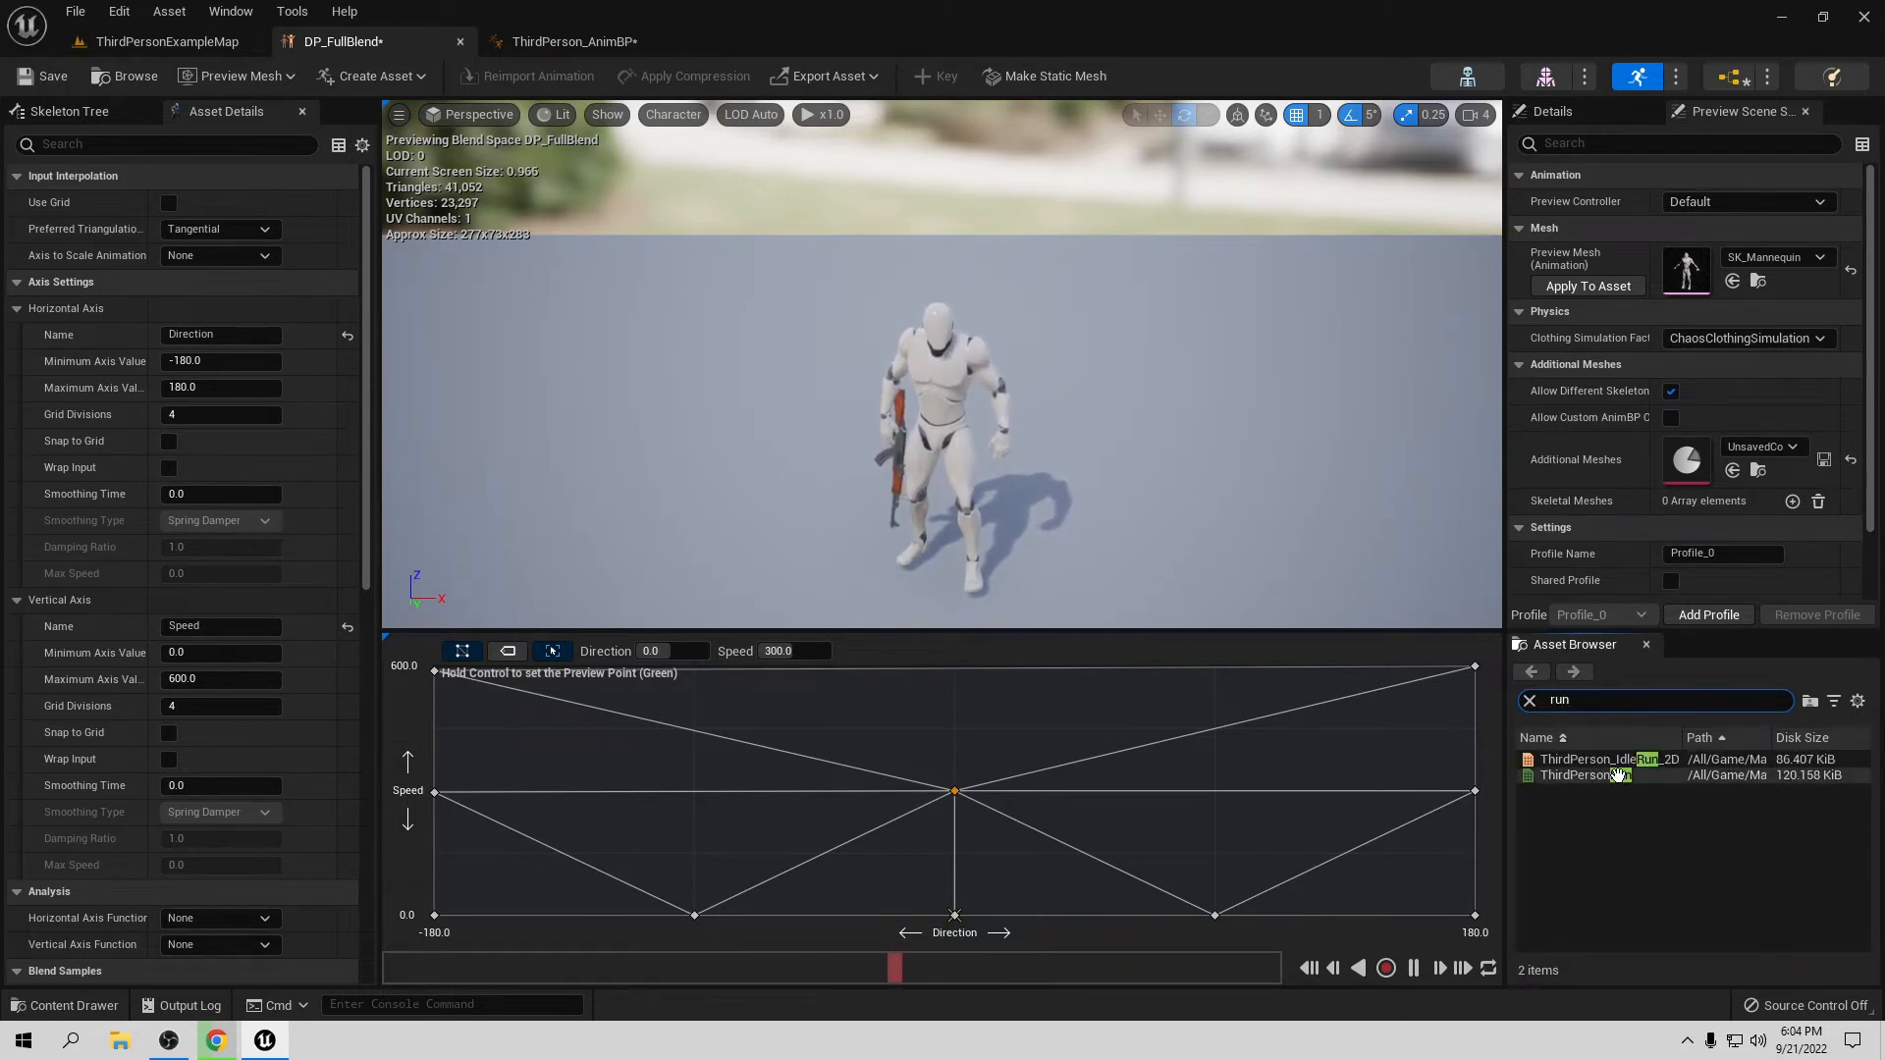
drag(1618, 776, 946, 668)
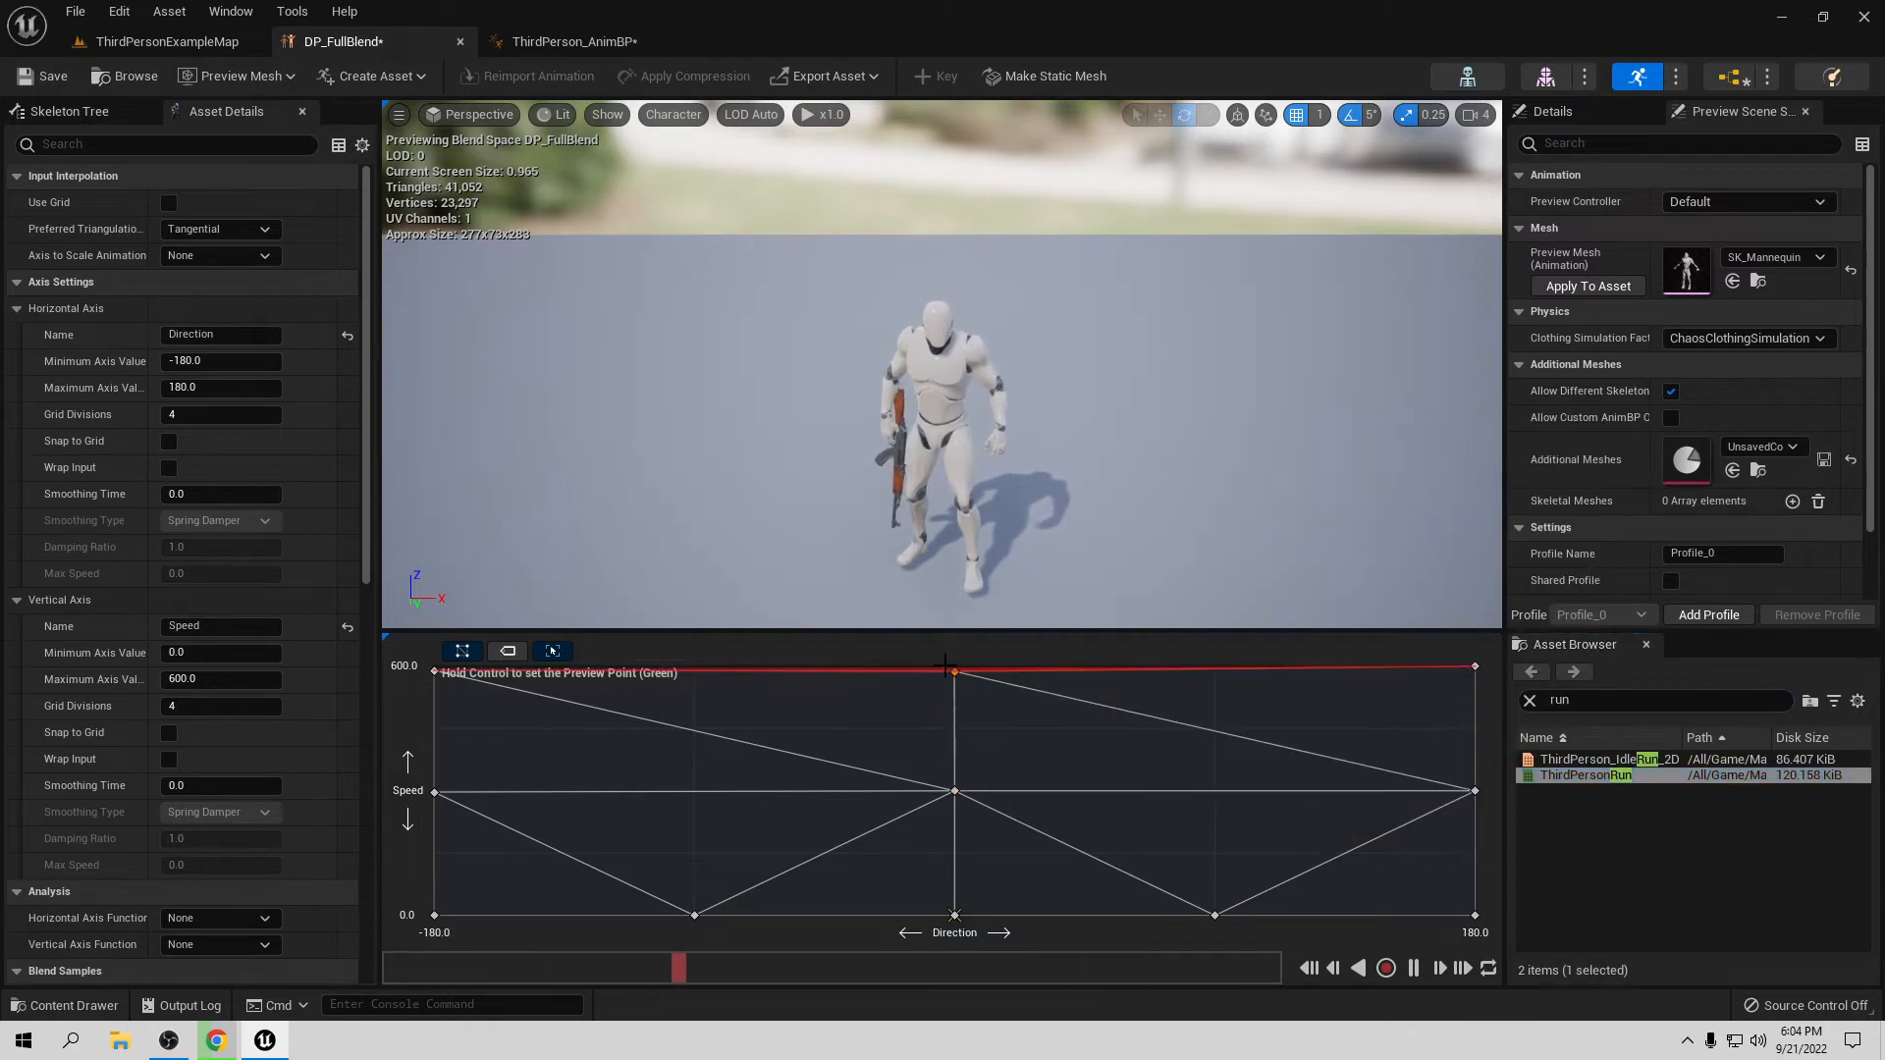
right_click(945, 667)
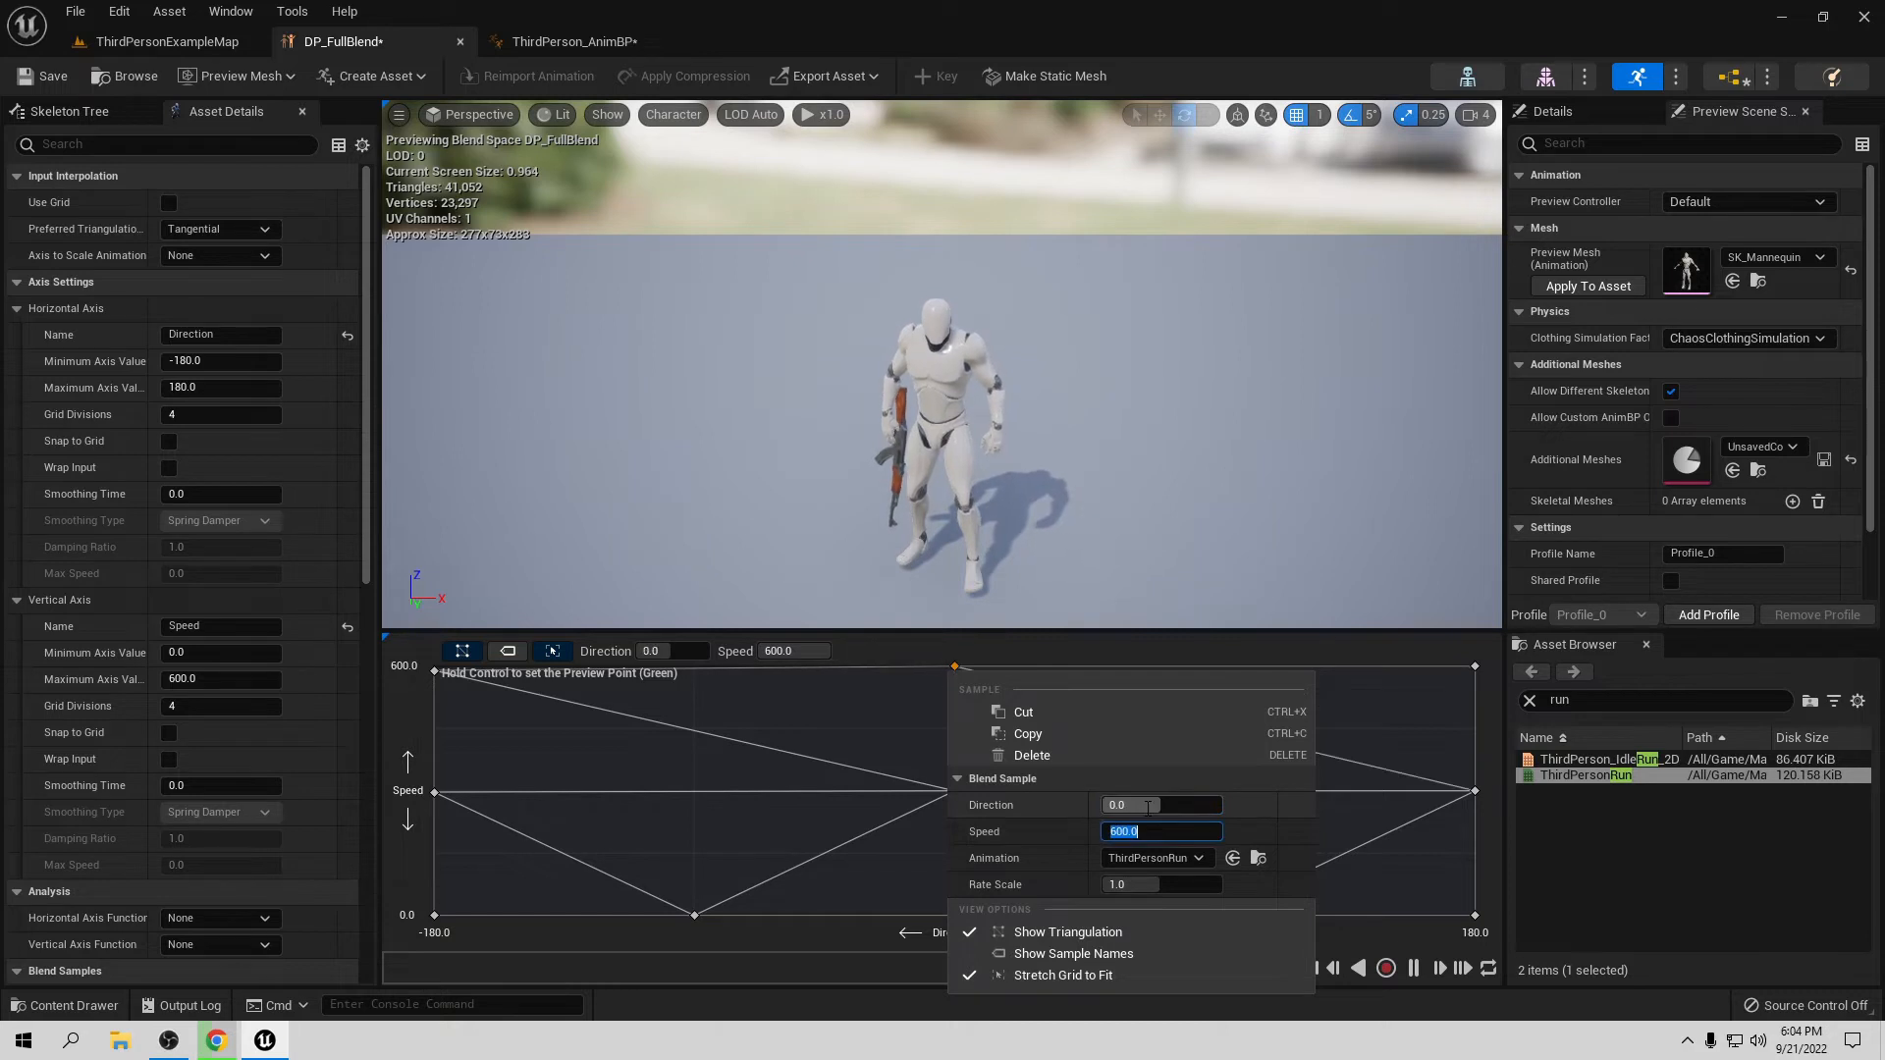
click(1273, 550)
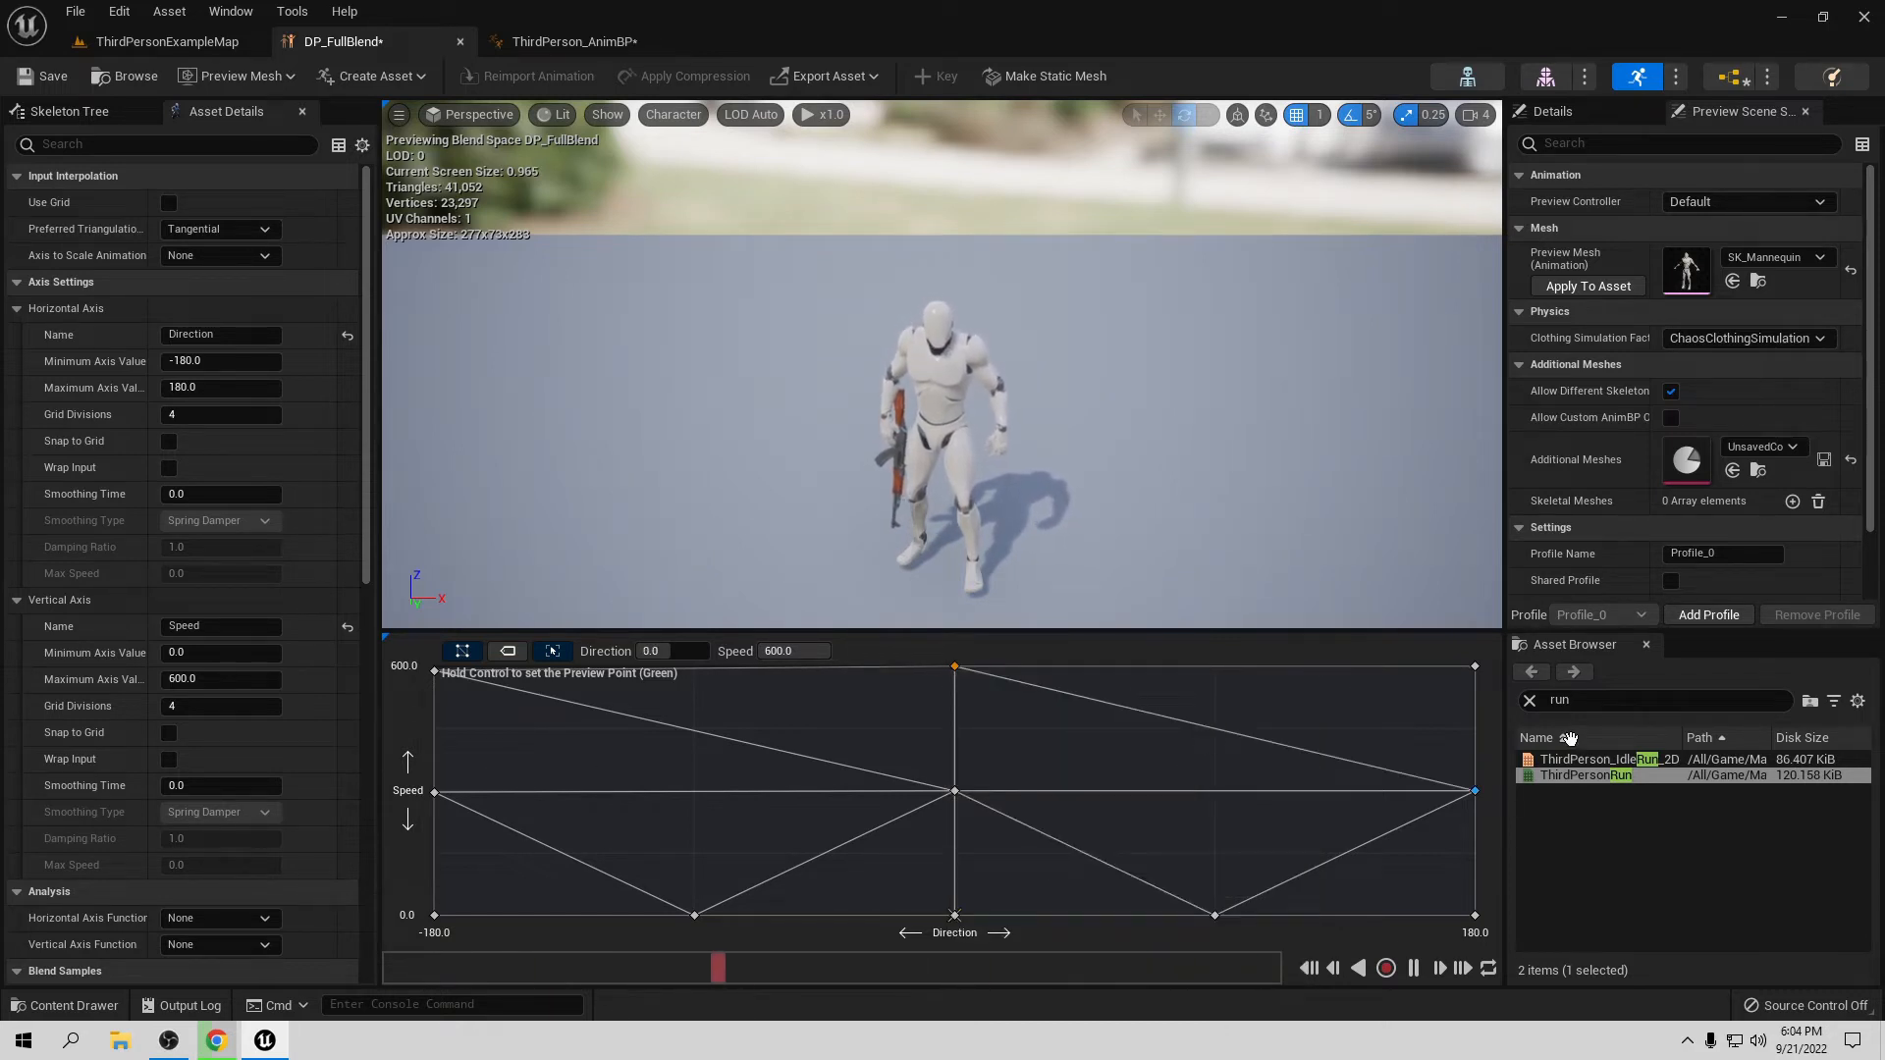
Step: Place Jog_Lt_Rifle samples near Direction -90 and Jog_Rt_Rifle samples near Direction 90, each at about half Speed and near maximum Speed
text(lef)
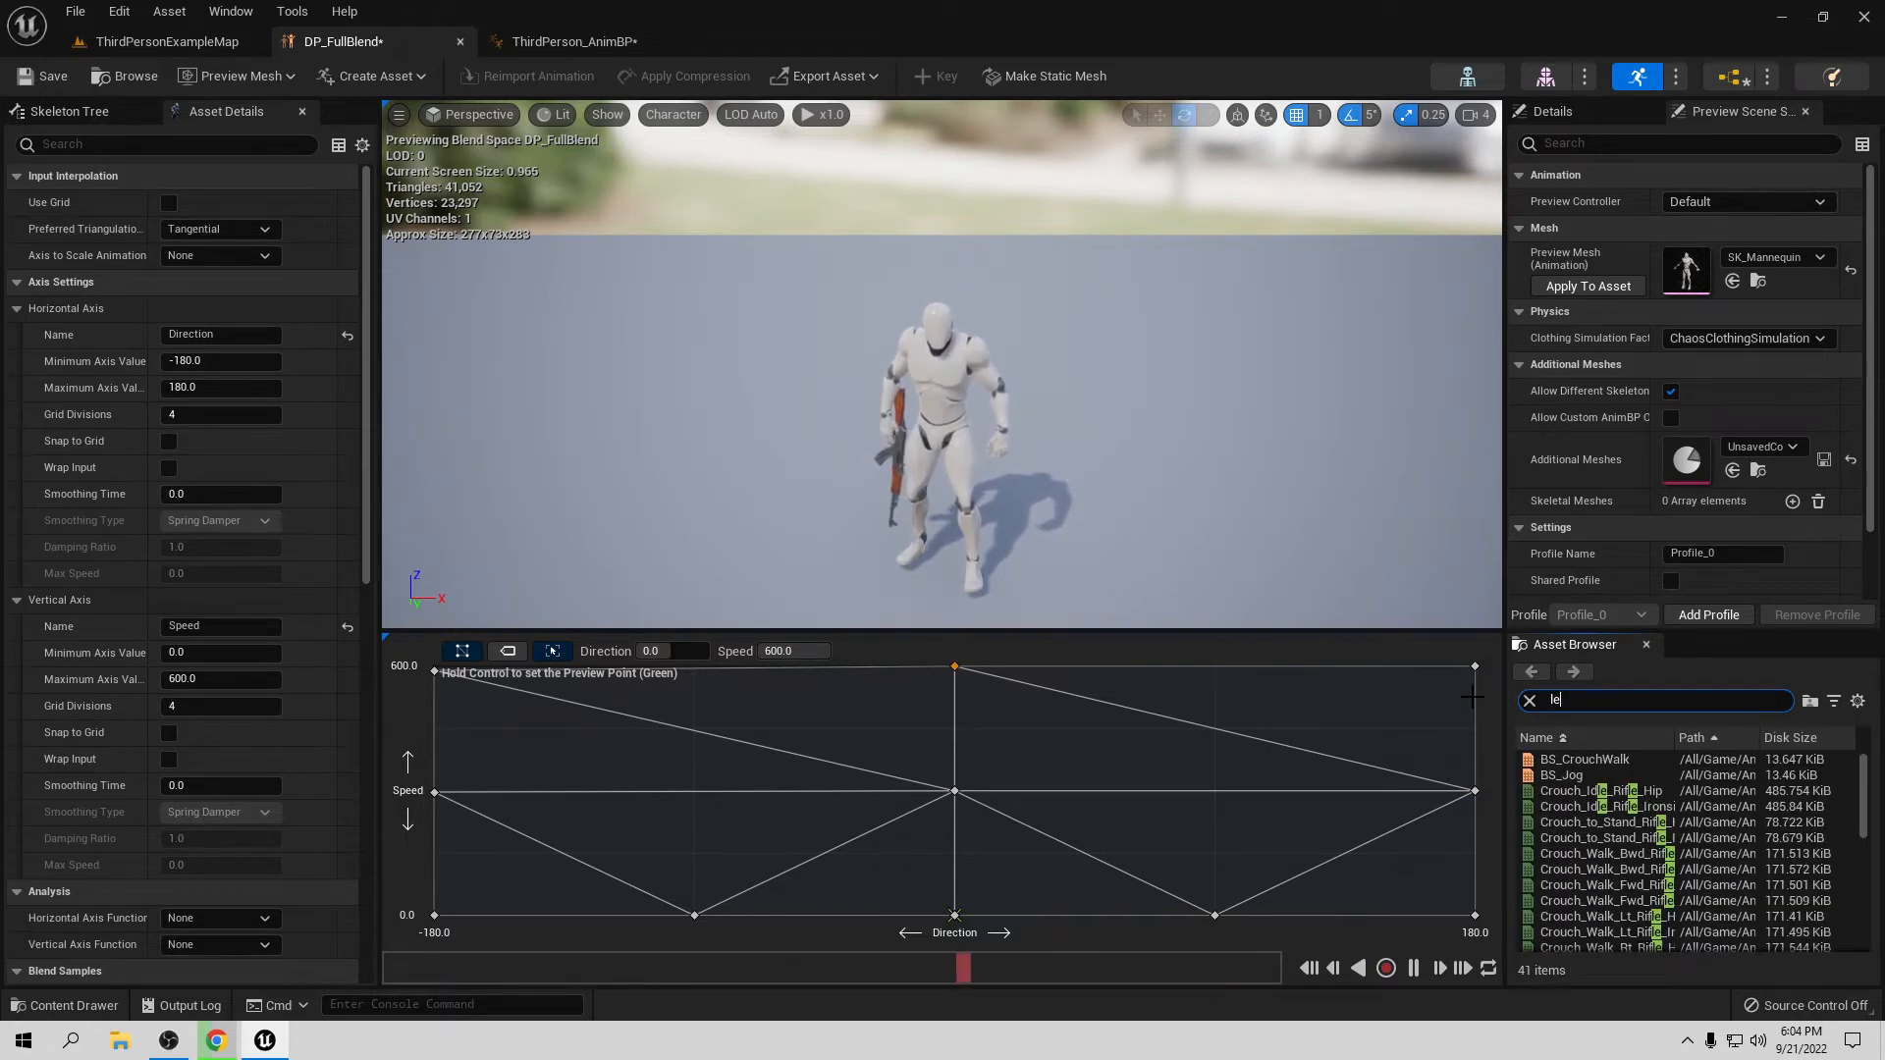
mouse_move(1670, 823)
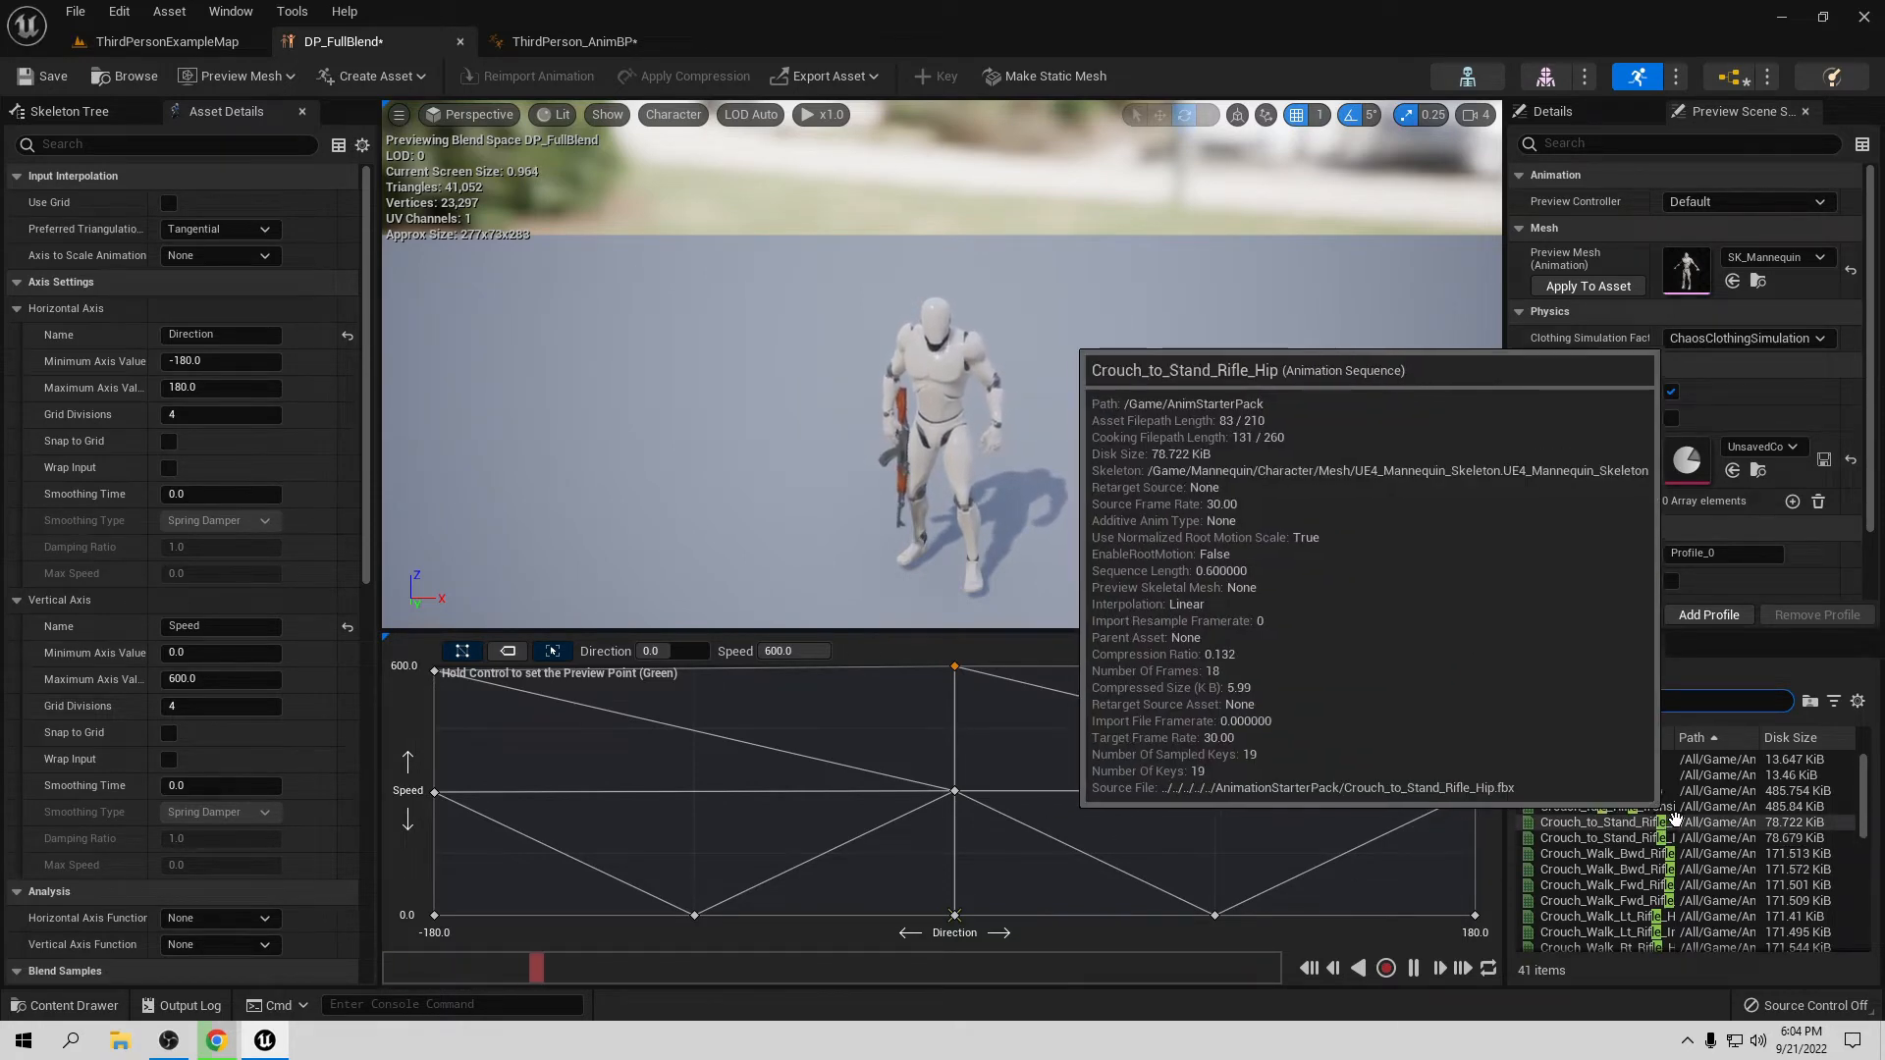
scroll(1673, 817, down, 3)
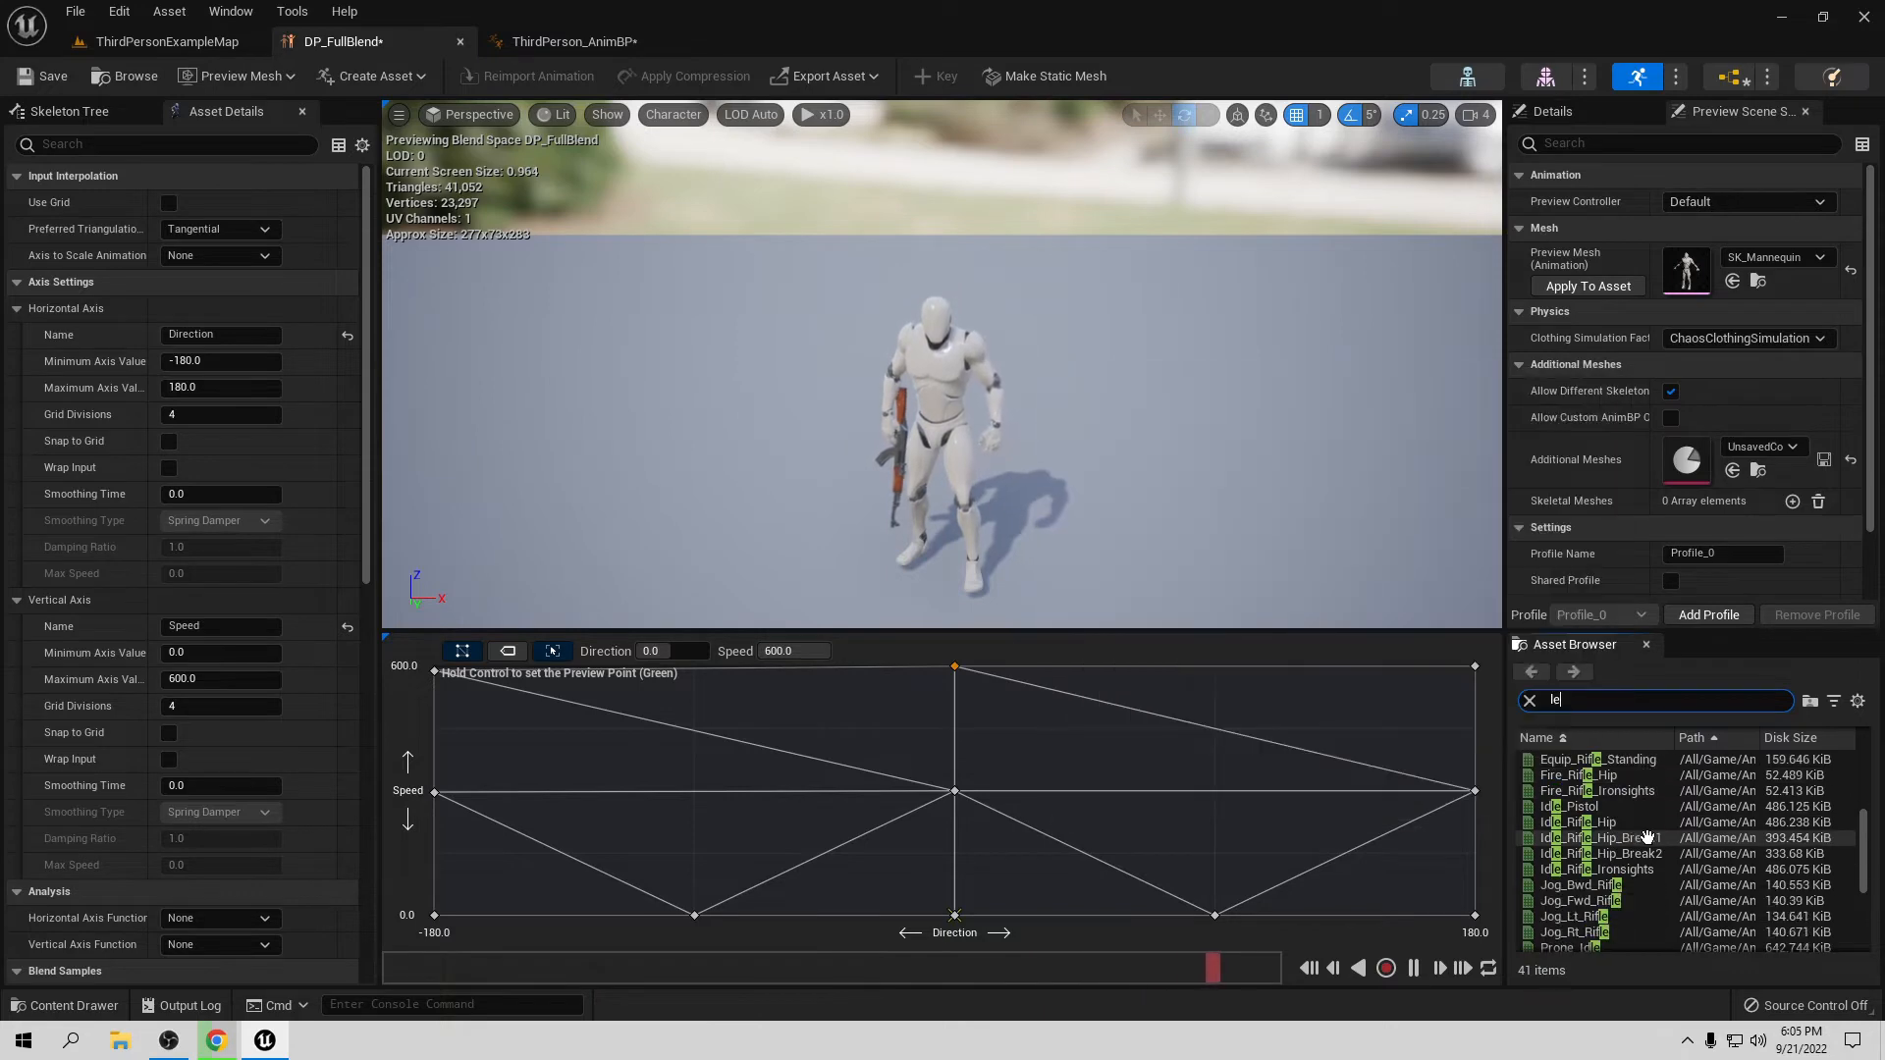
scroll(1646, 832, down, 2)
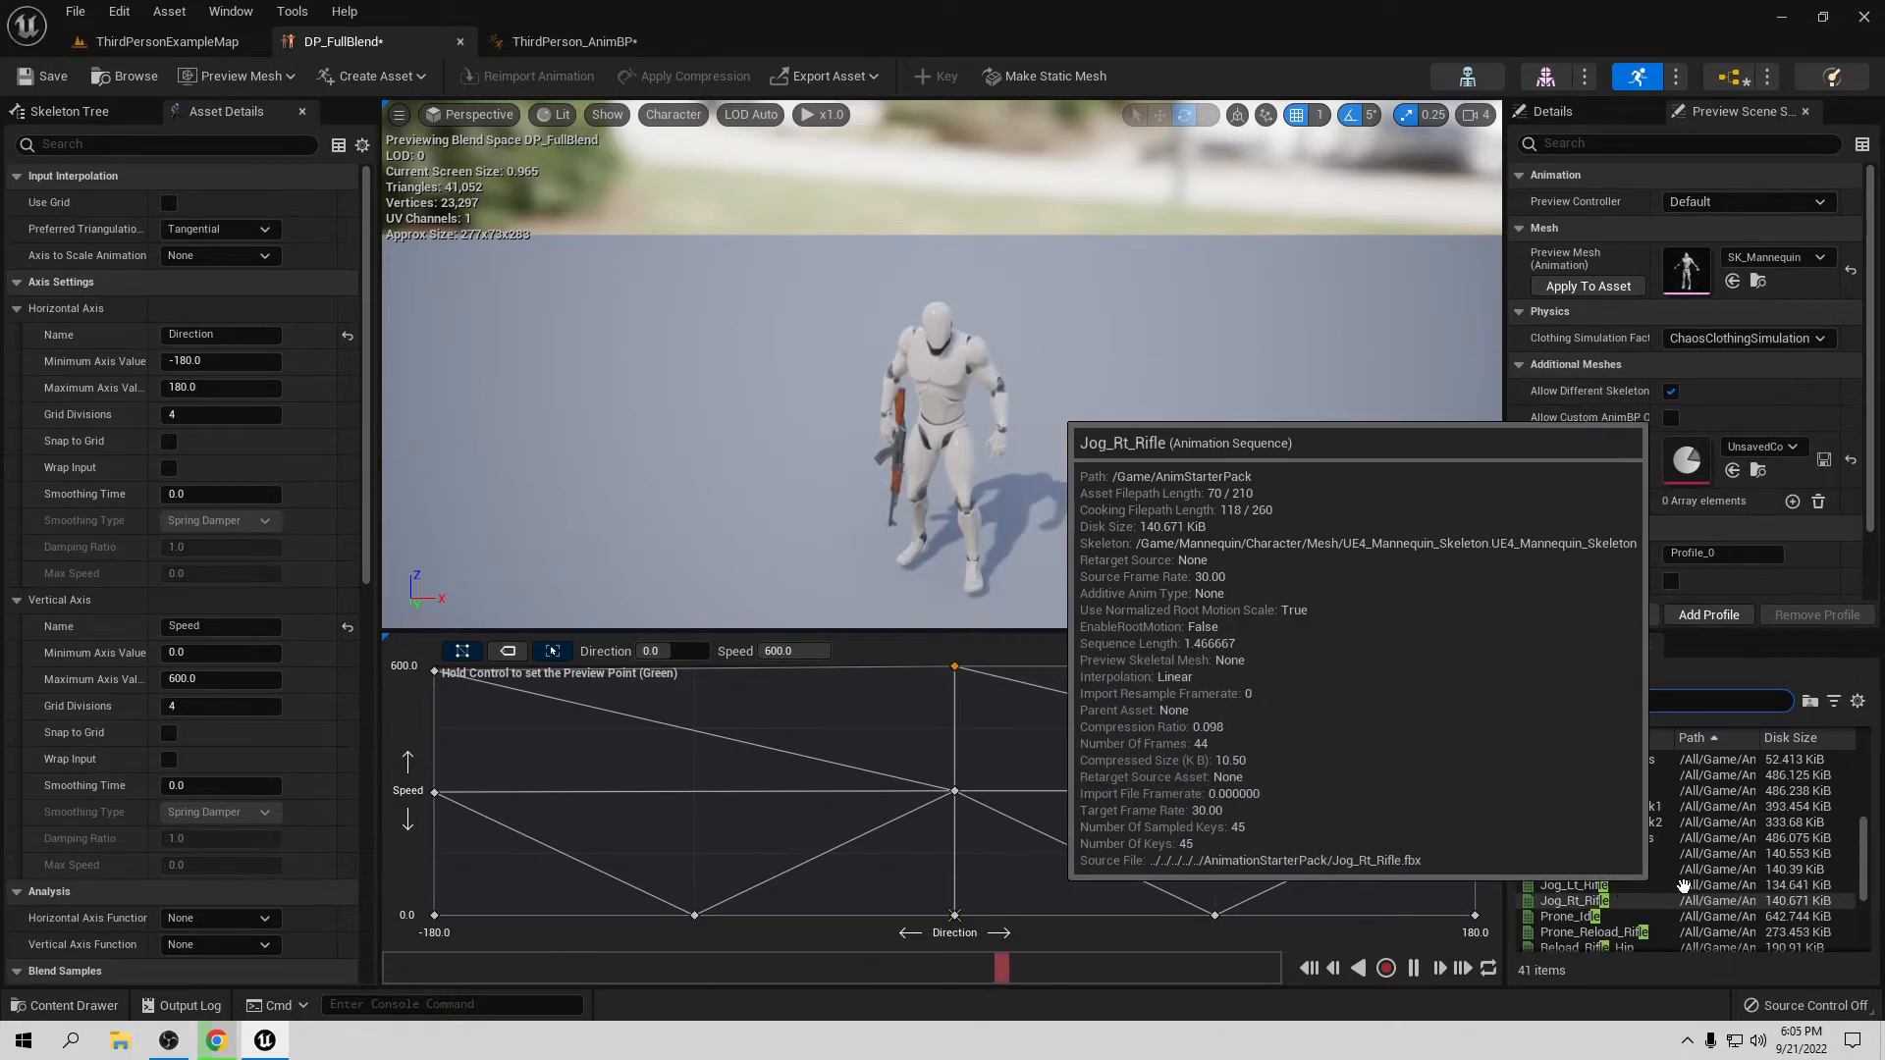
scroll(1576, 893, down, 1)
mouse_move(1582, 837)
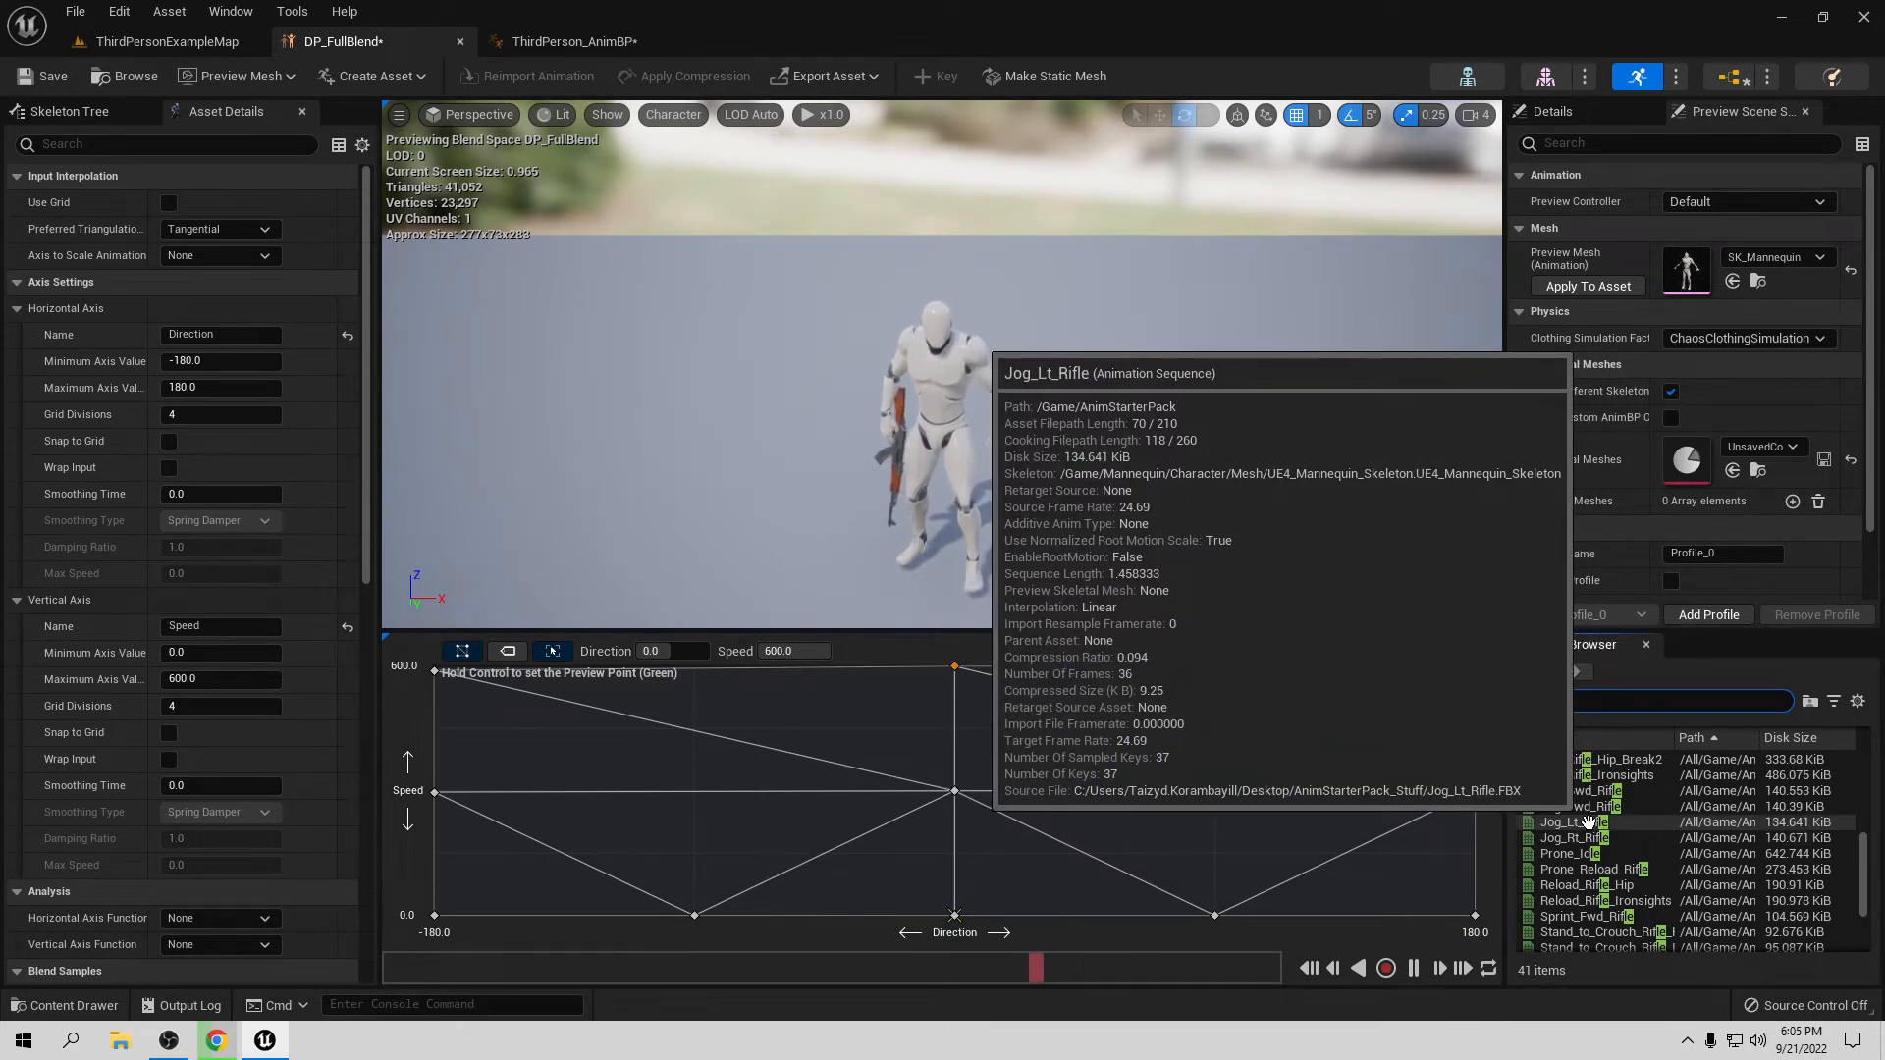
click(1588, 822)
drag(1587, 823, 695, 790)
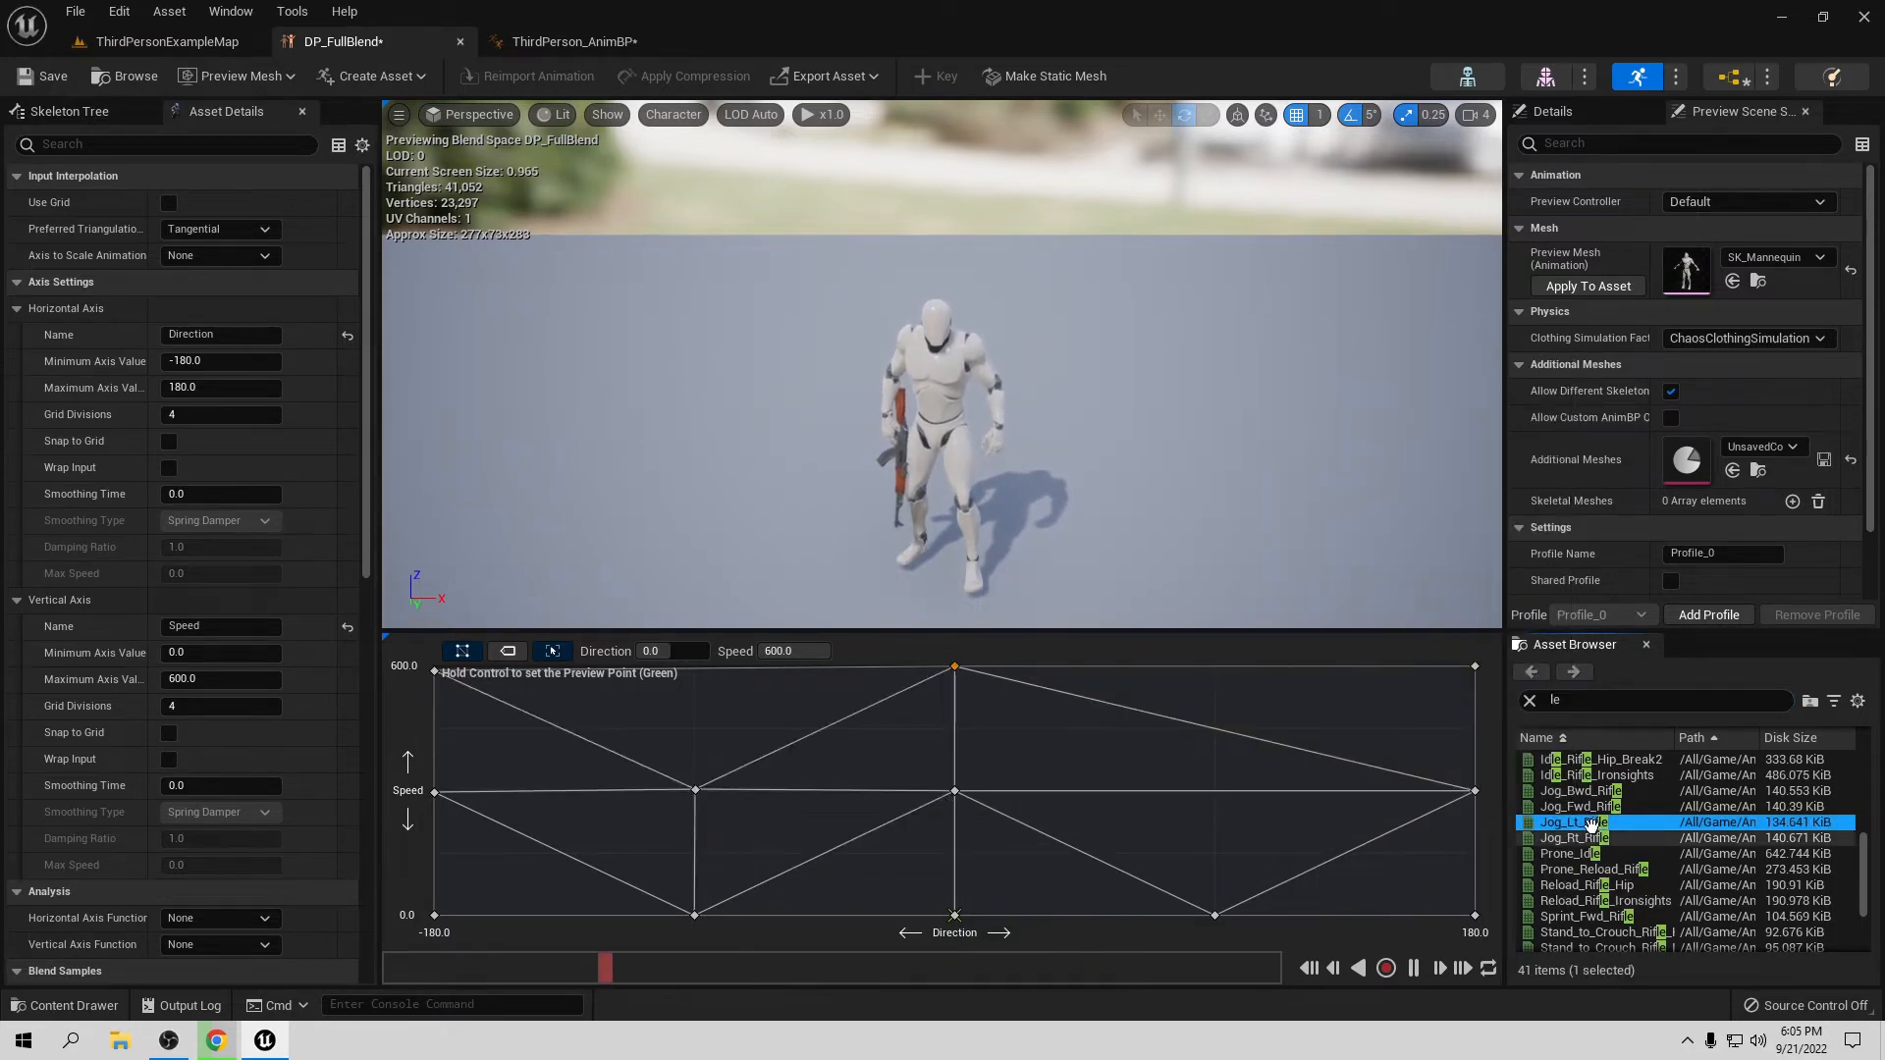
drag(1591, 825, 691, 674)
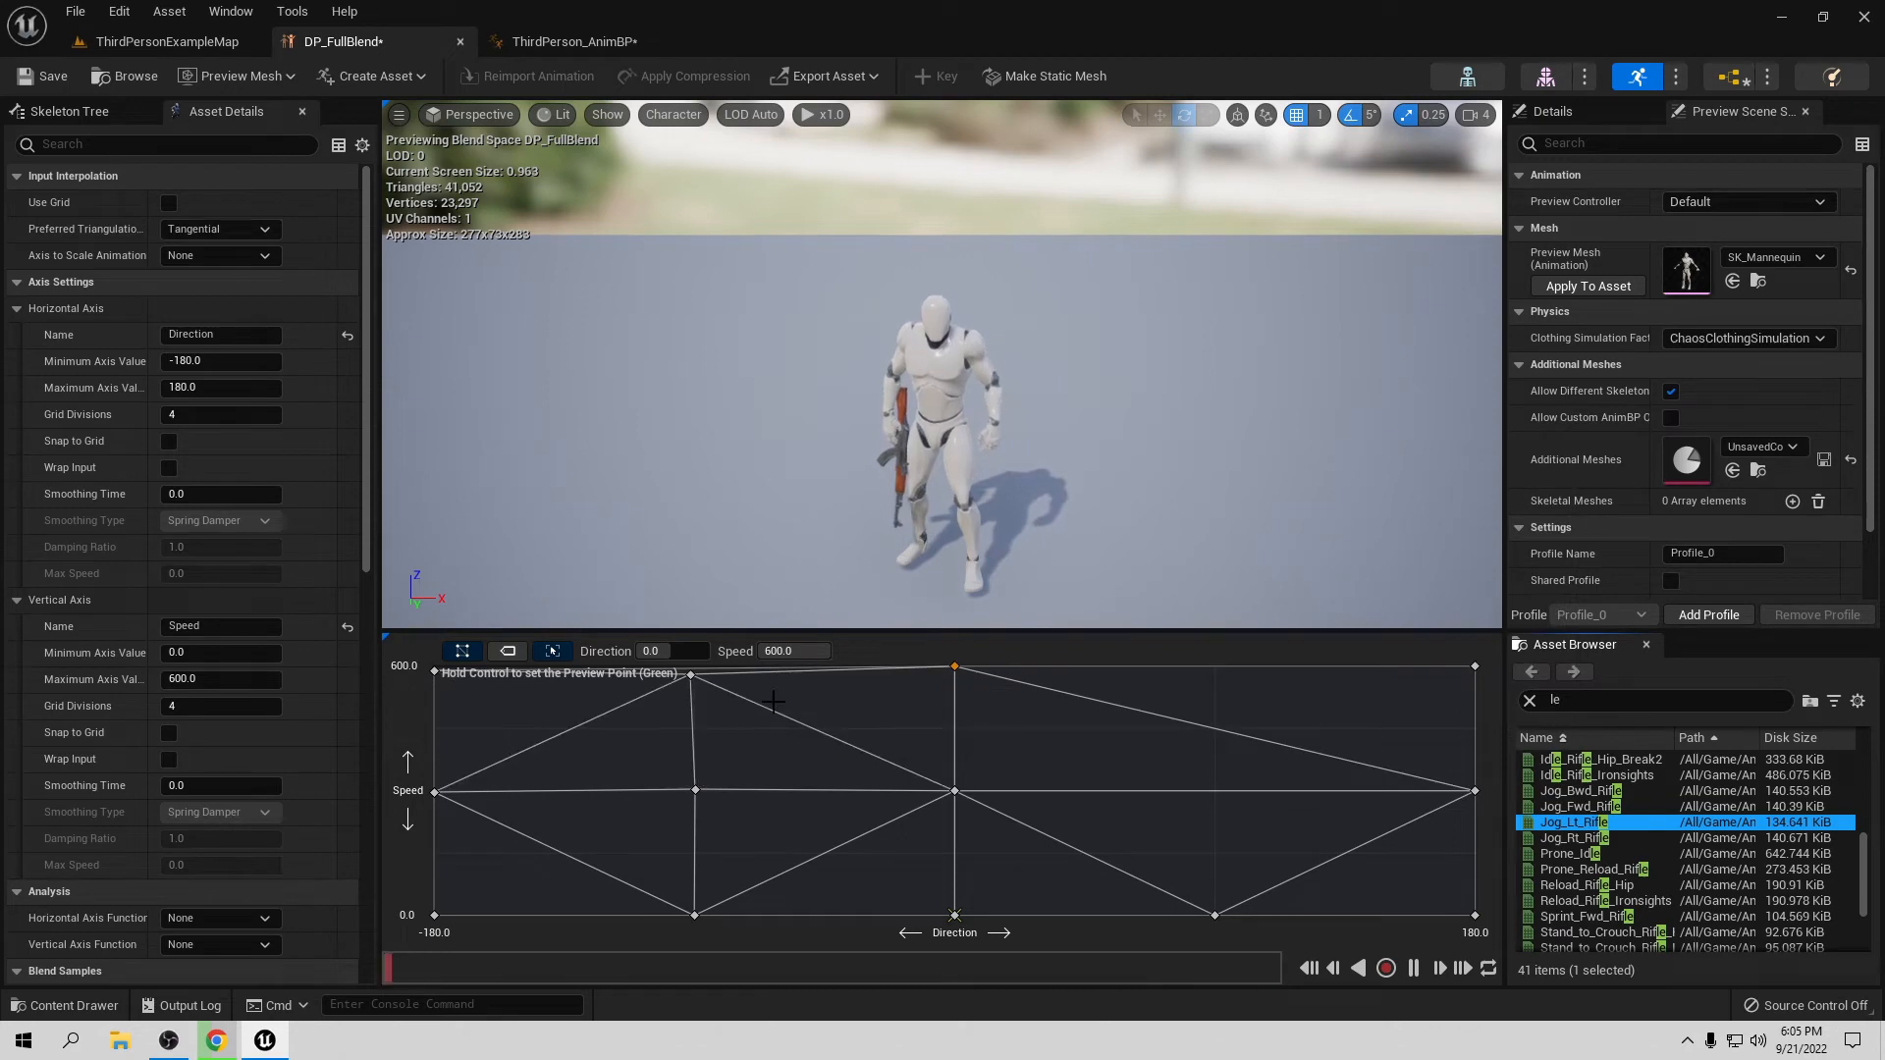
drag(1615, 842, 1217, 790)
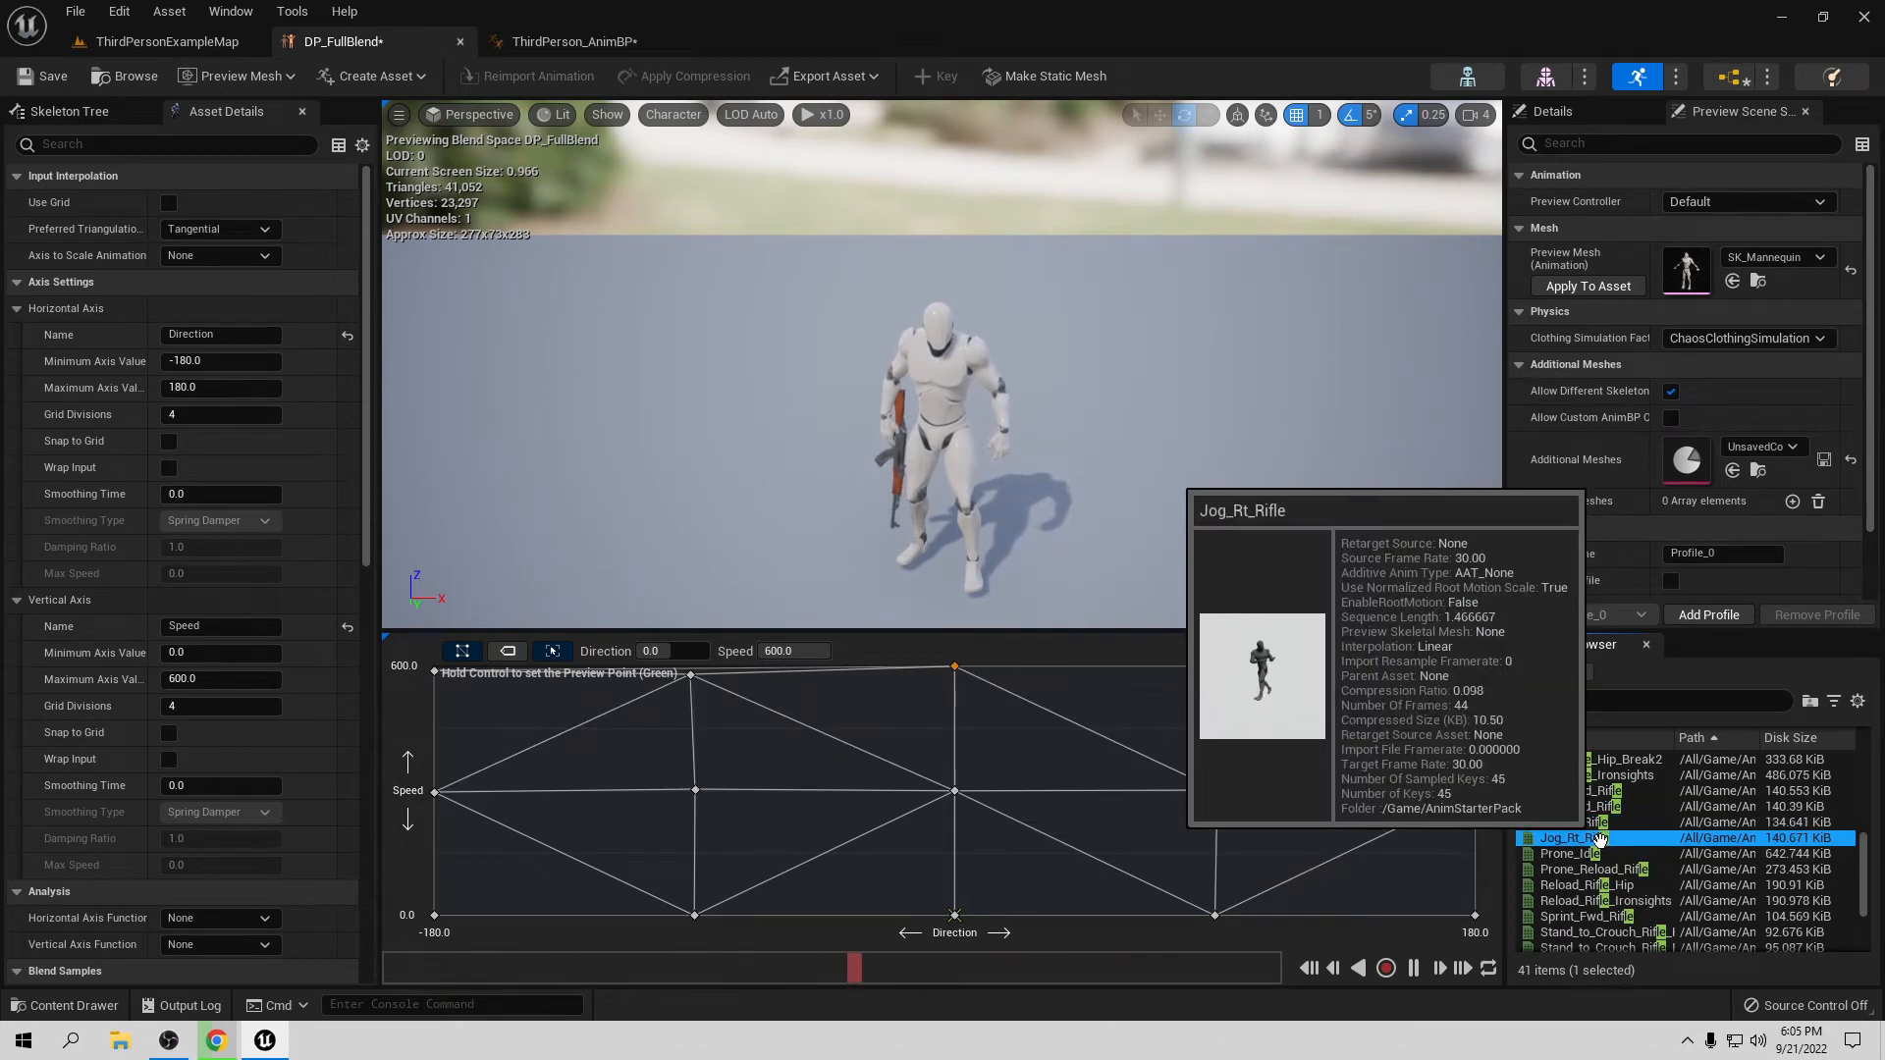
drag(1580, 837, 1212, 672)
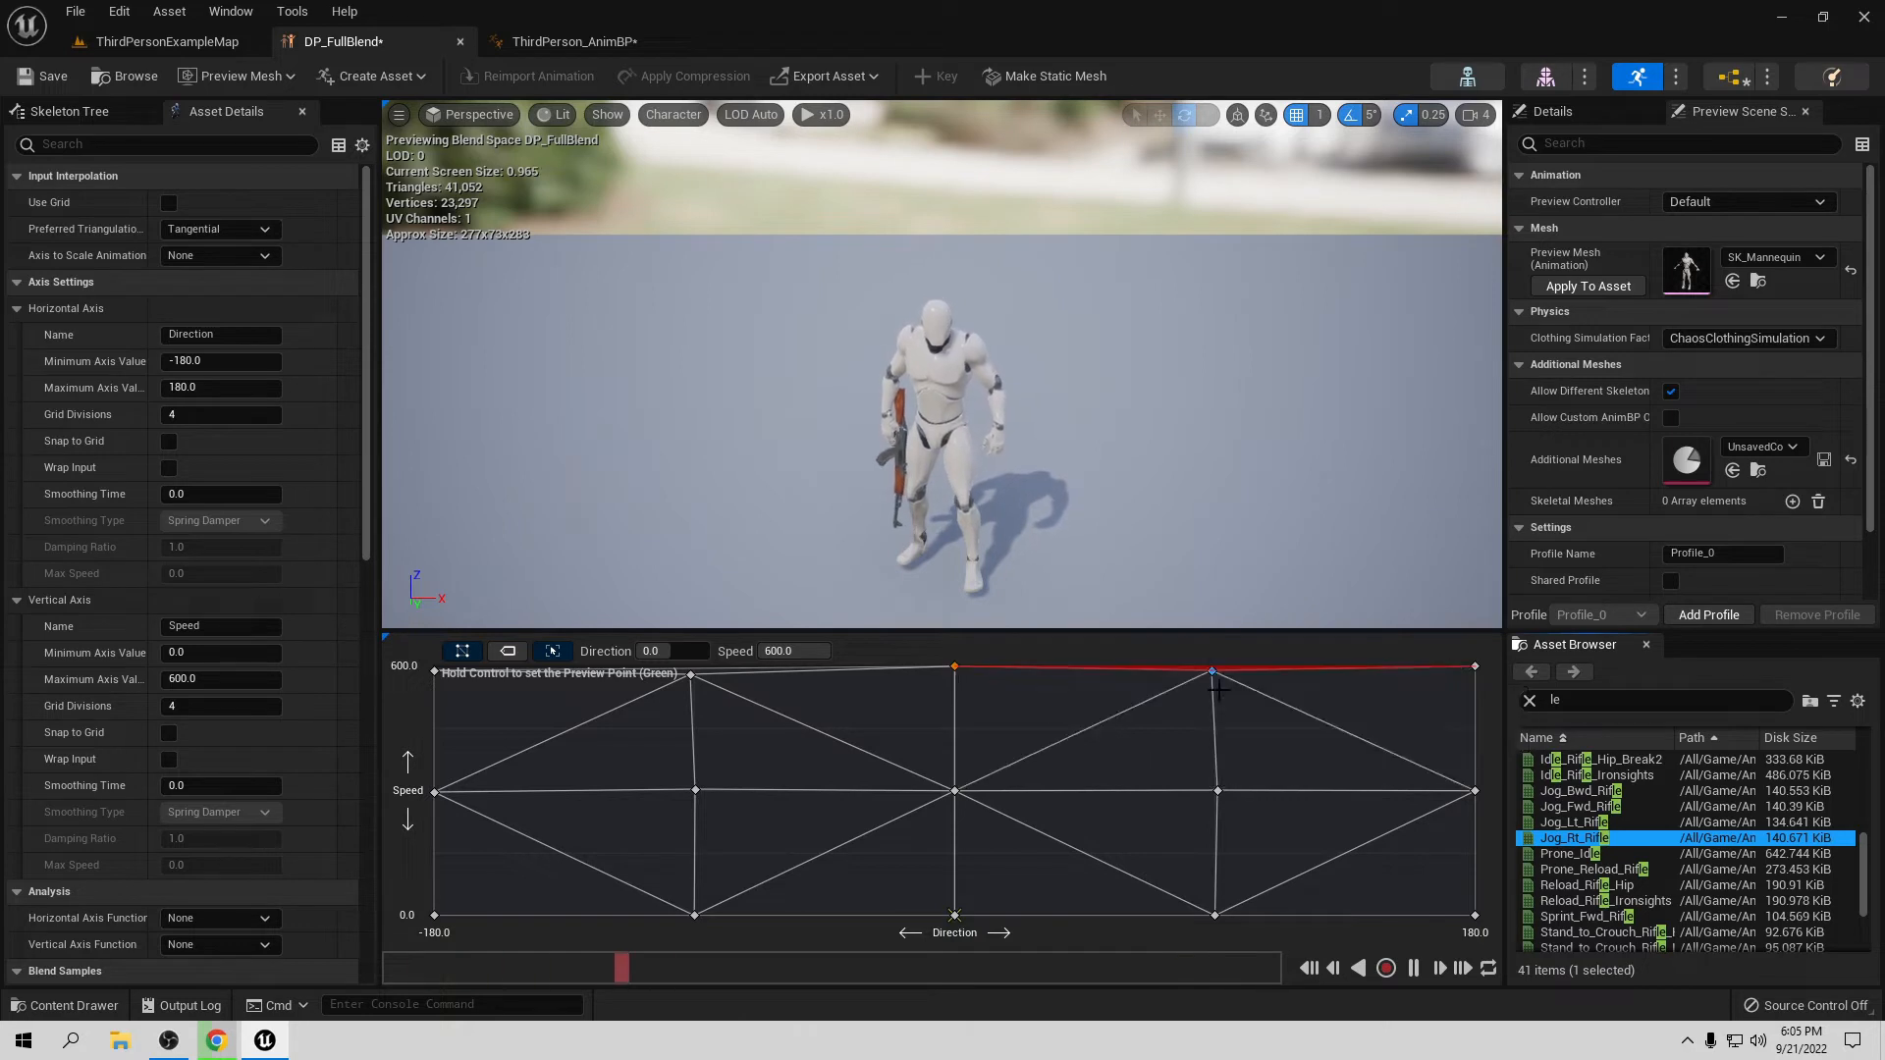
Step: Set both Jog_Lt_Rifle samples to Direction -90, with the upper one at Speed 600 and the middle one at Speed 300
right_click(691, 674)
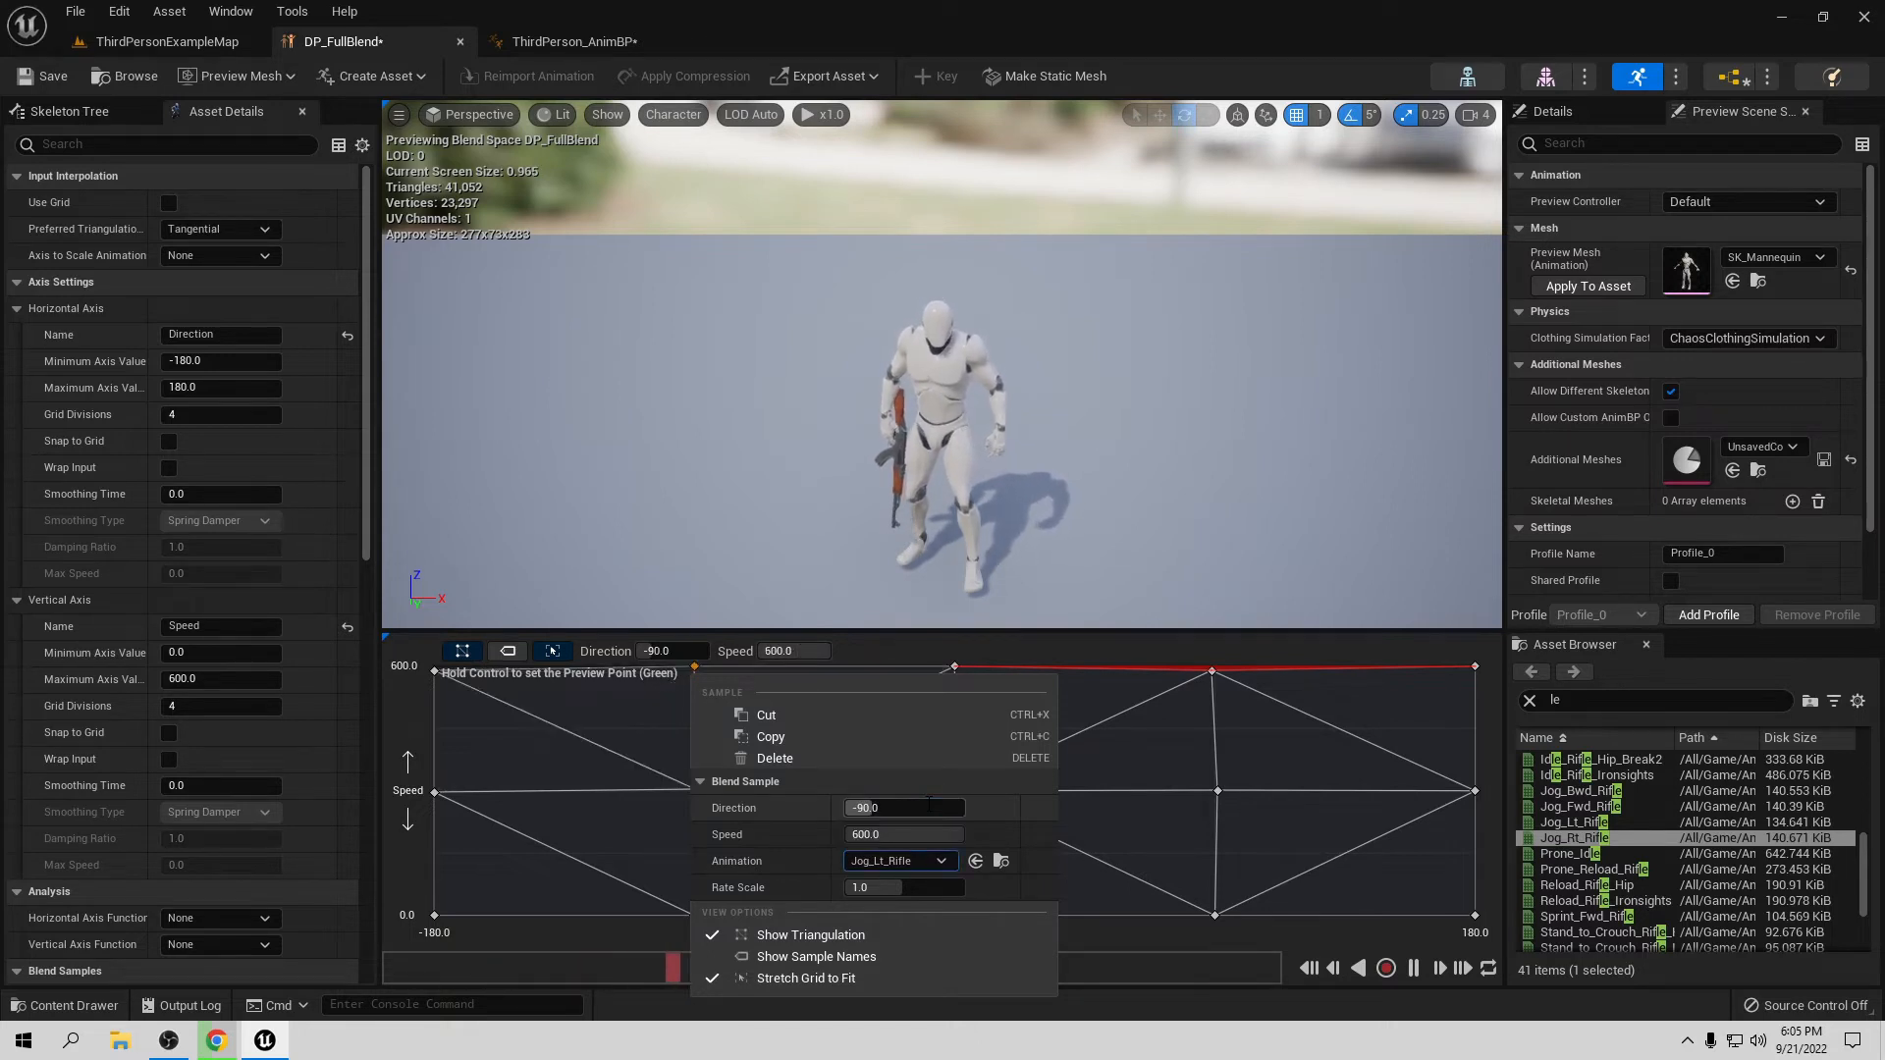
click(765, 635)
right_click(694, 791)
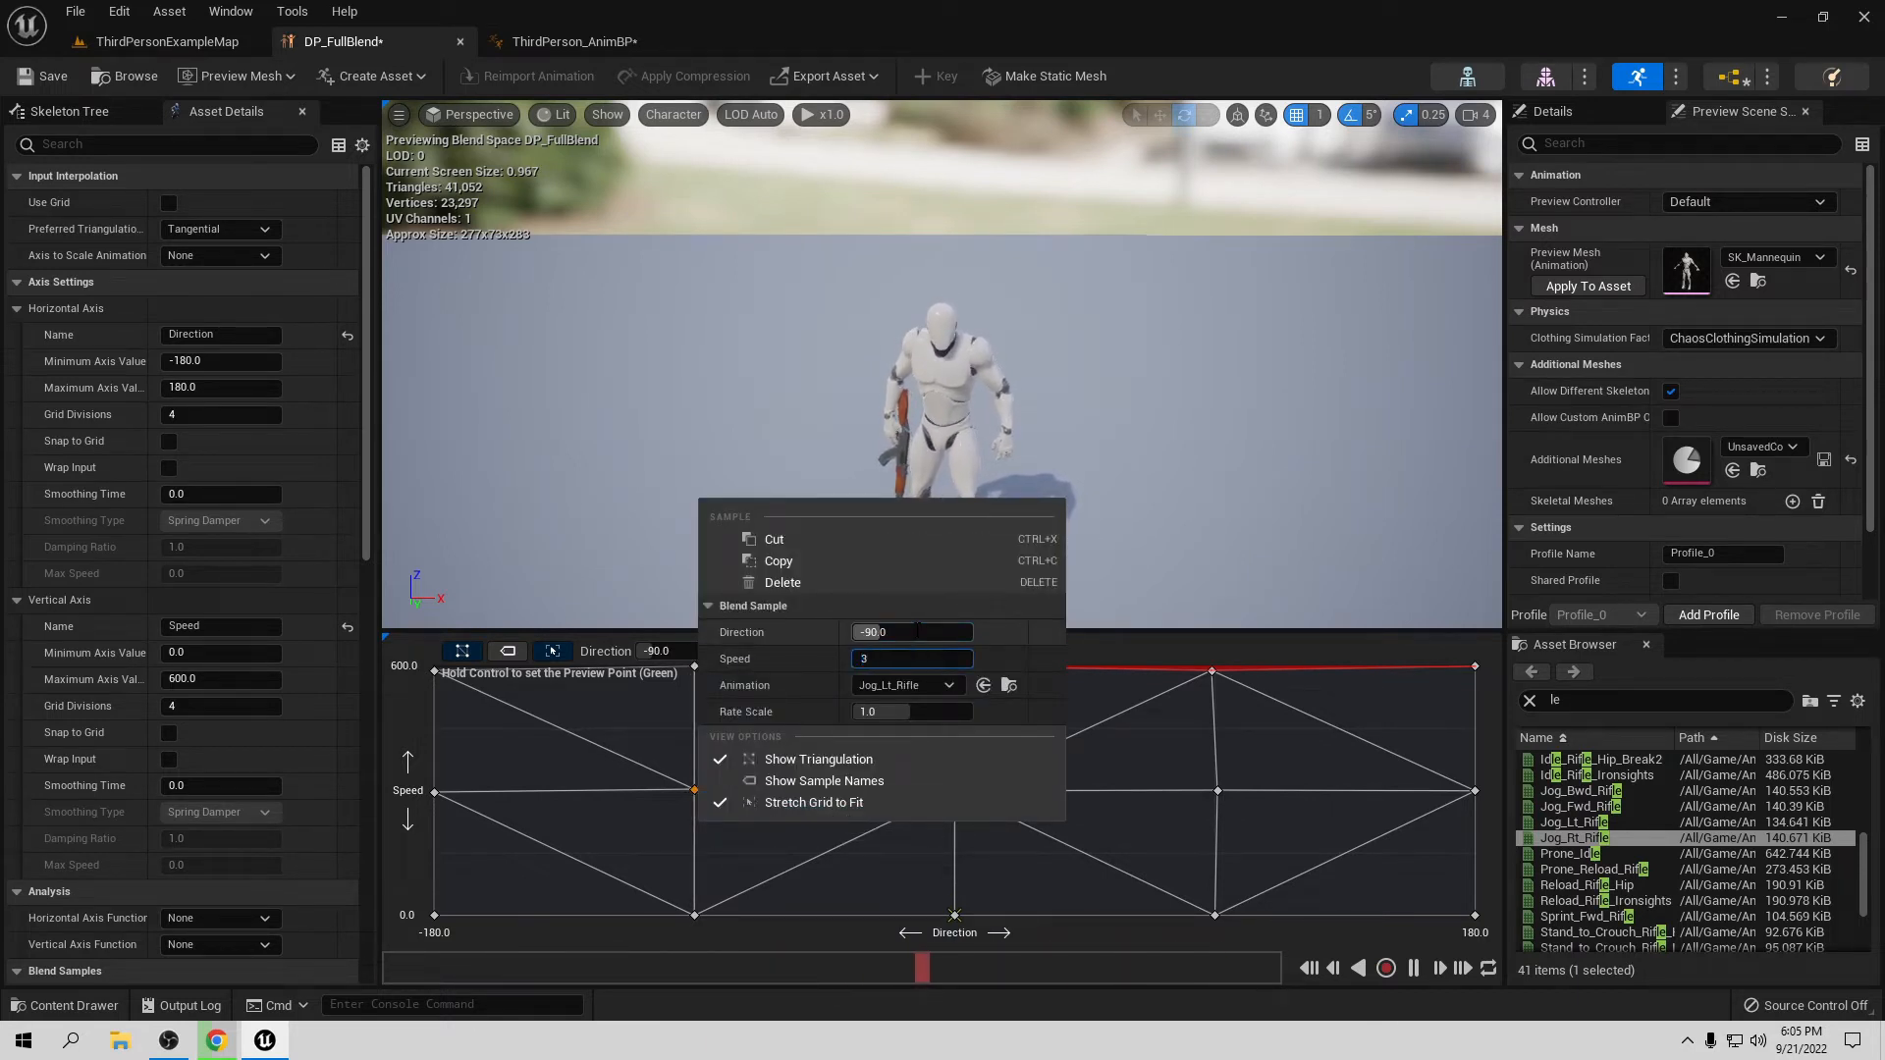
click(1316, 382)
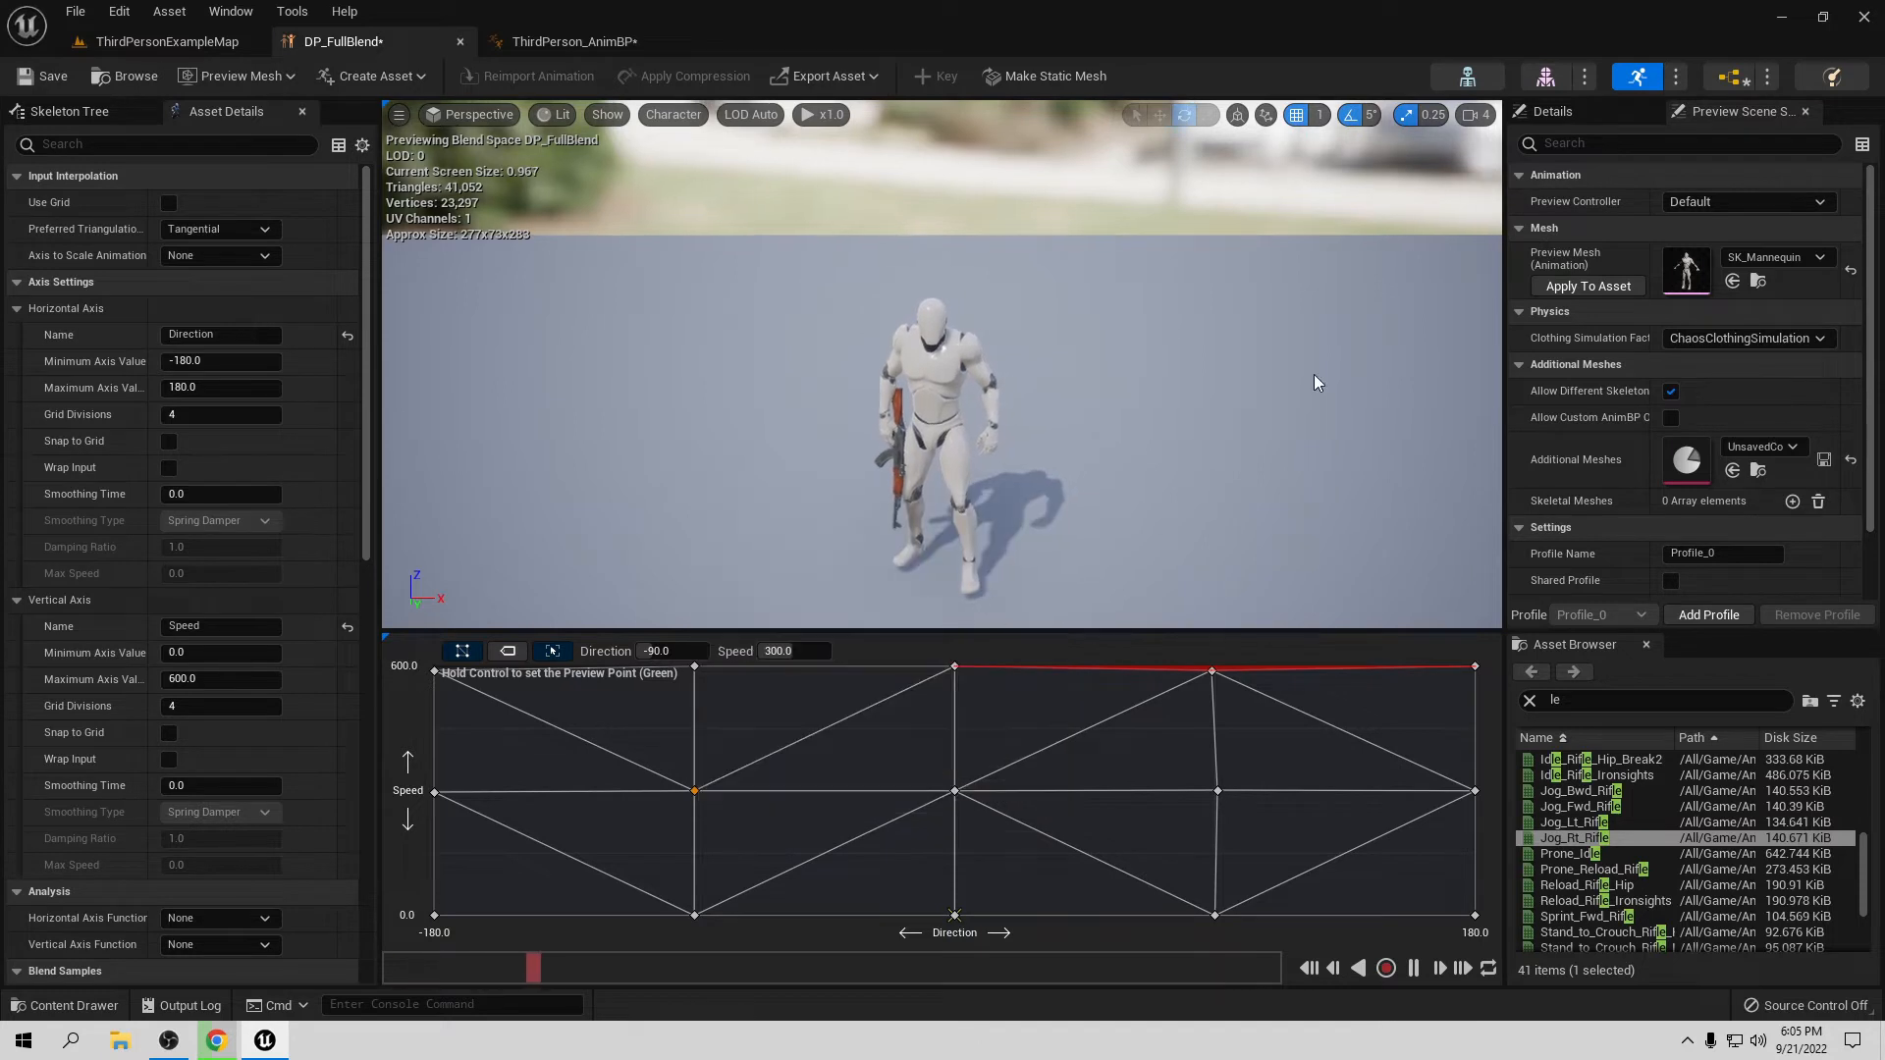
Step: Set both Jog_Rt_Rifle samples to Direction 90, with the upper one at Speed 600 and the middle one at Speed 300
right_click(1213, 673)
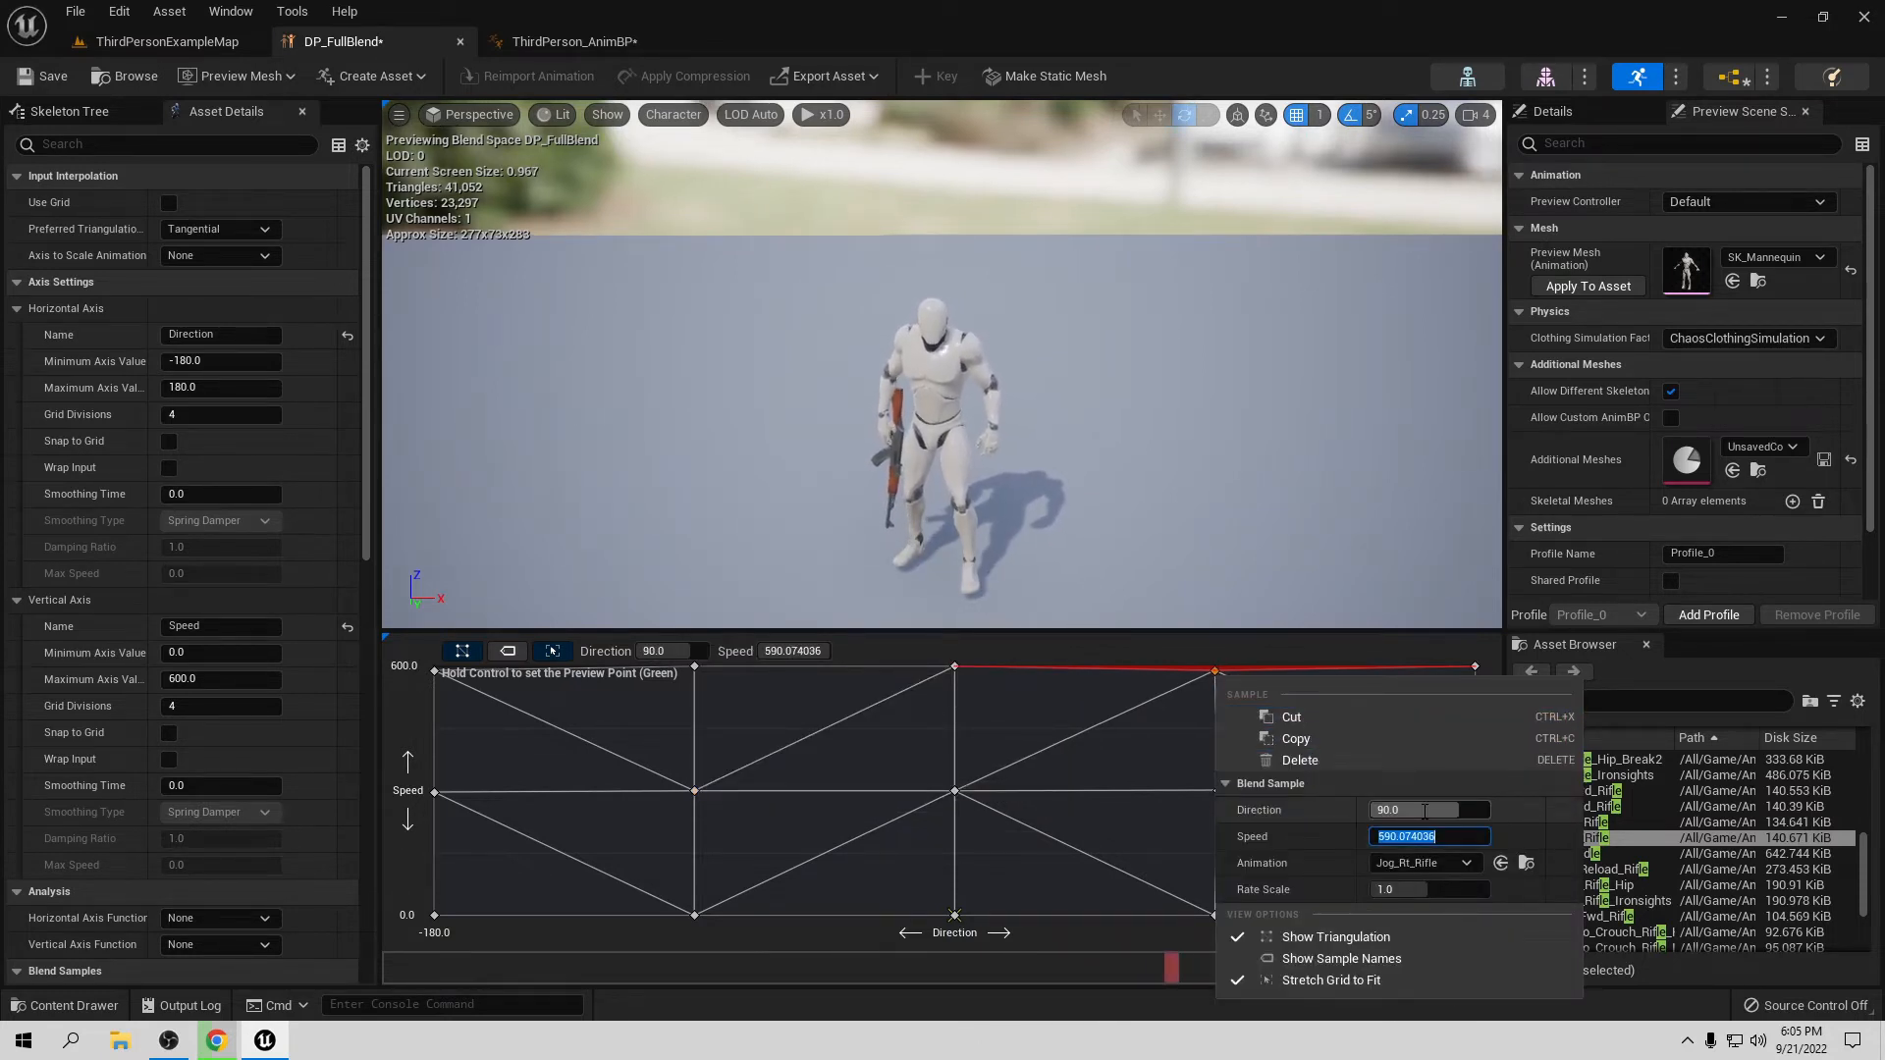
click(1316, 567)
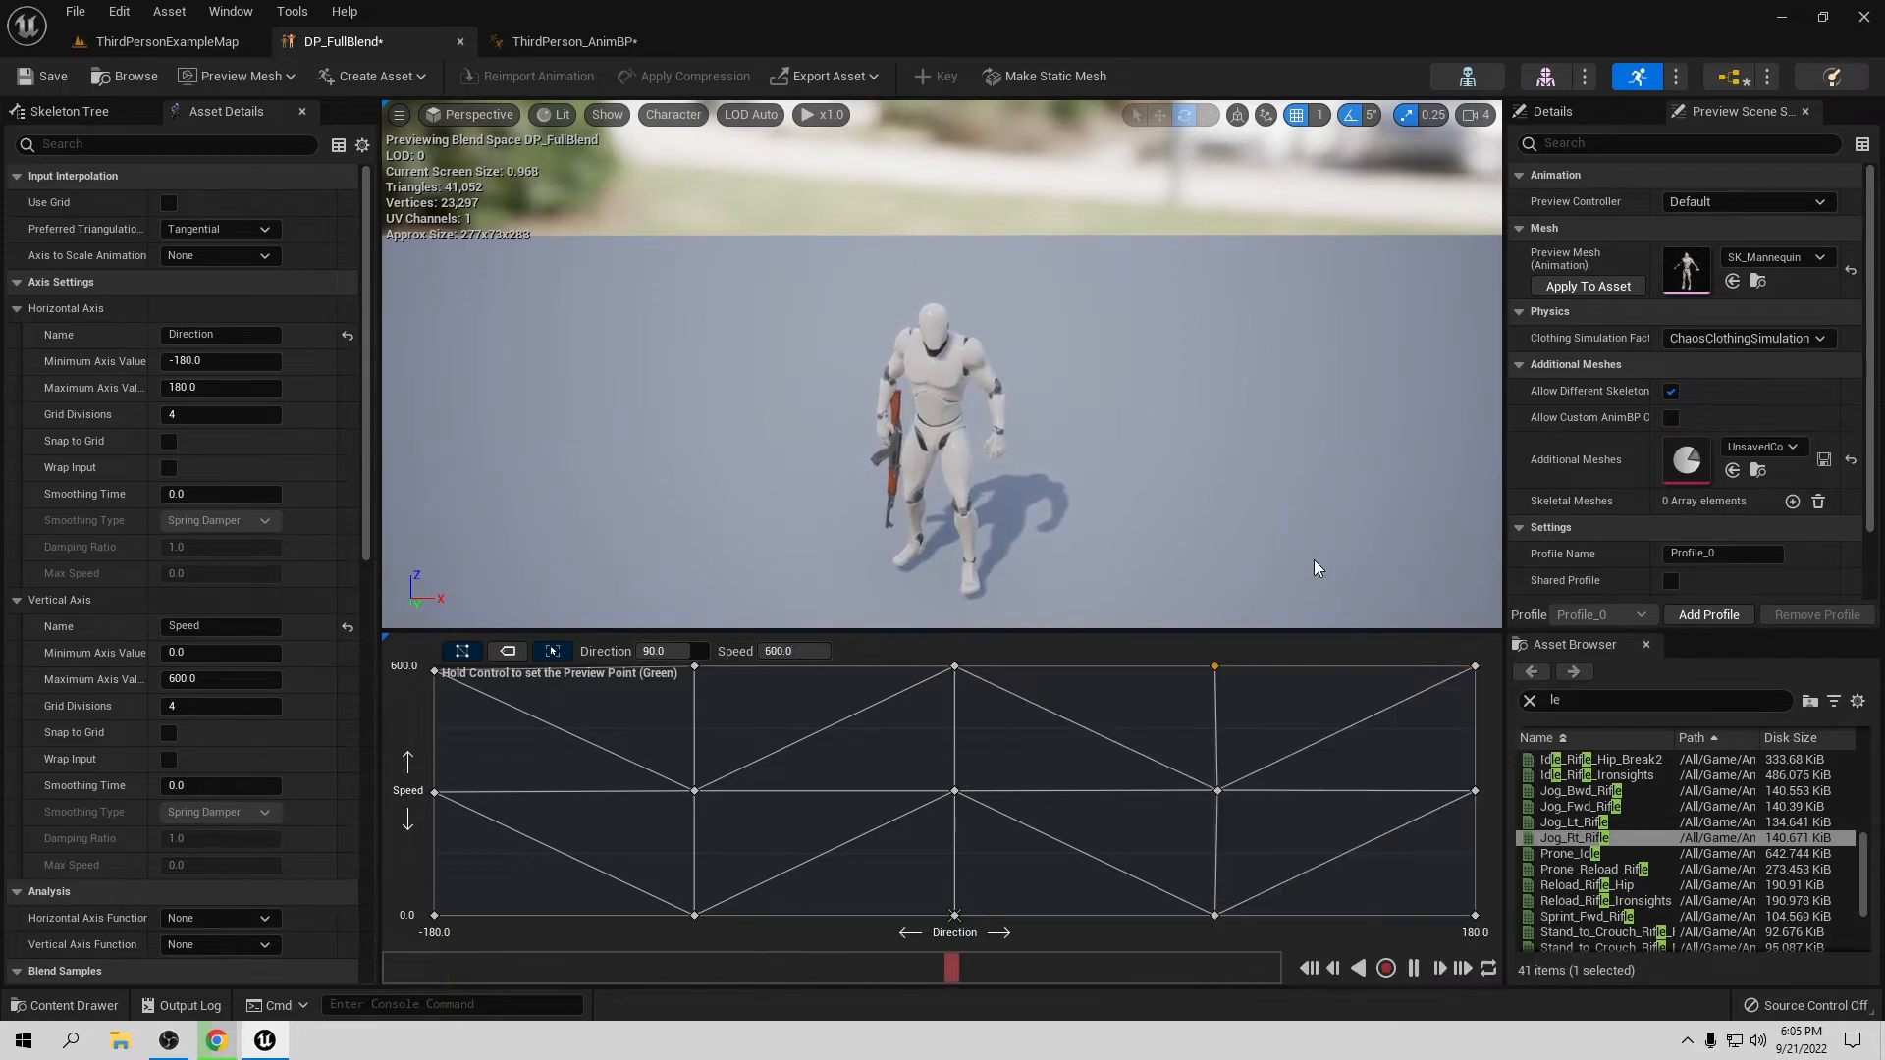
right_click(1217, 791)
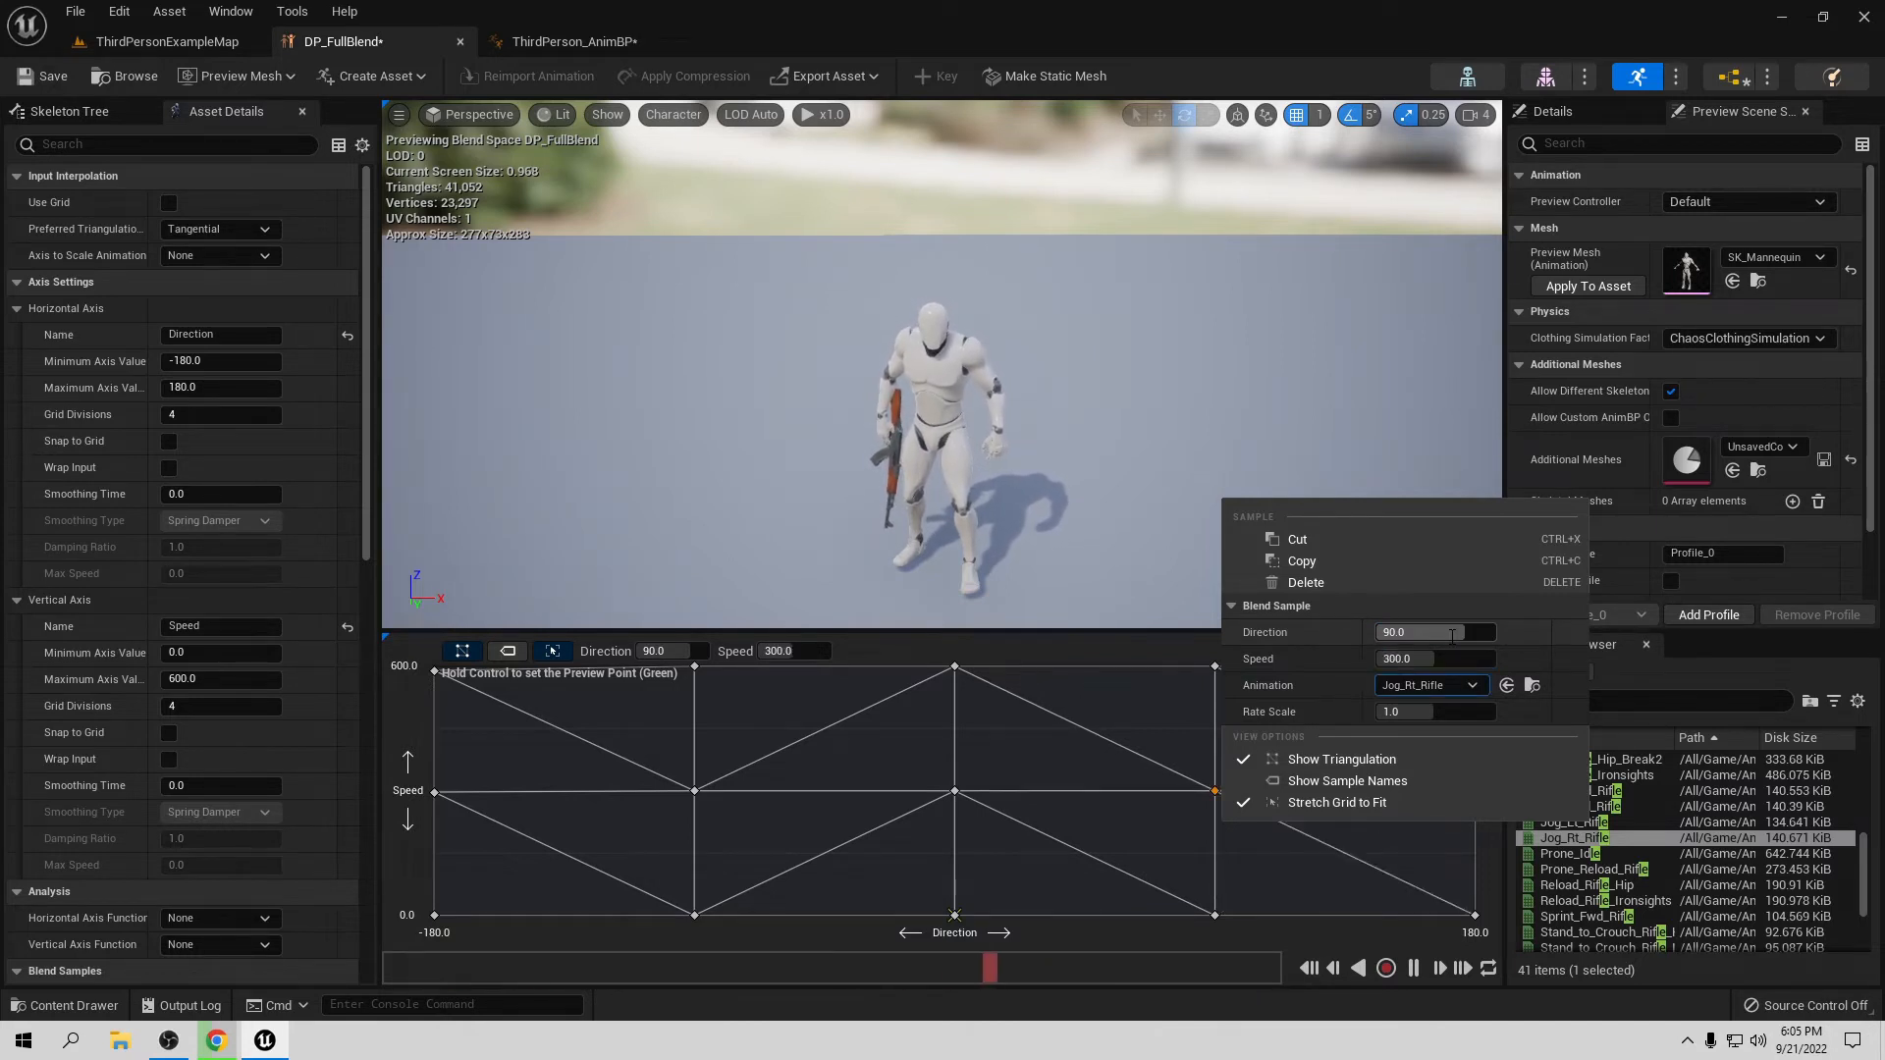
click(1082, 307)
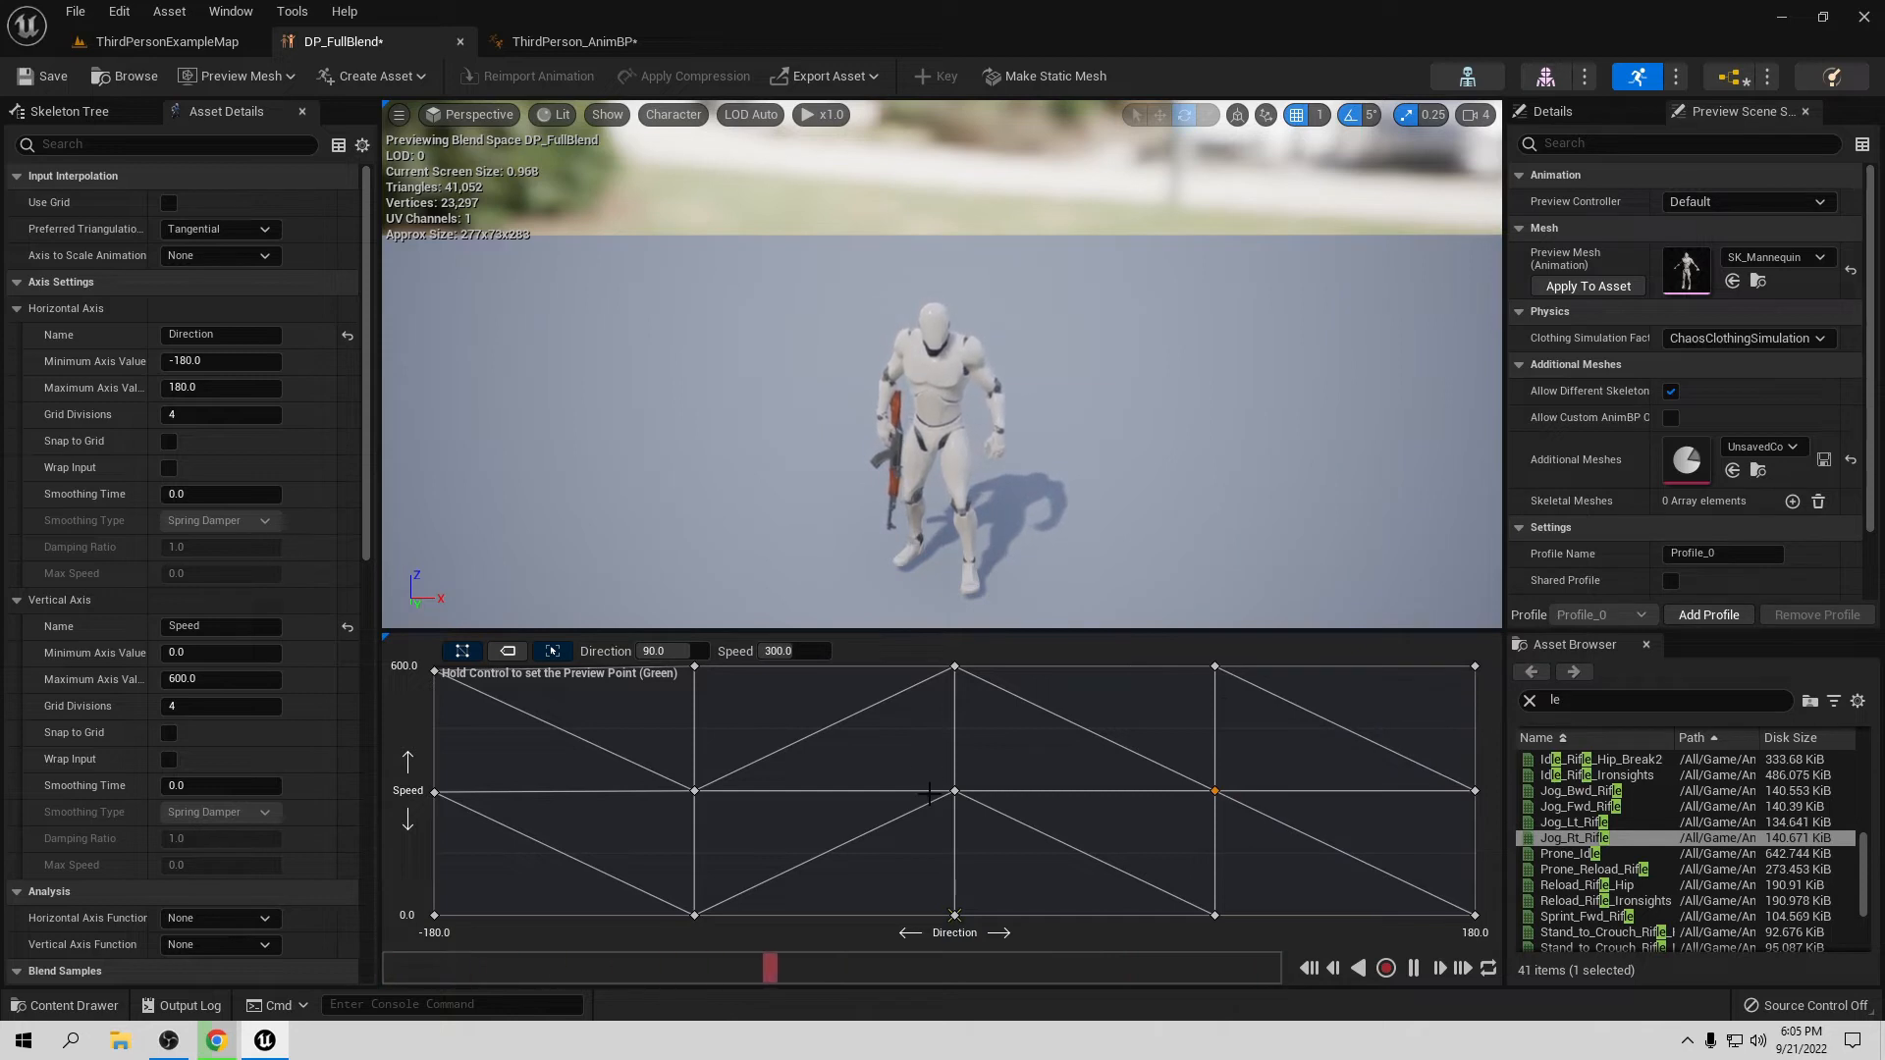
Step: Preview the blended motion across the grid, including the Jog_Lt_Rifle sample at Direction -90 and Speed 600, and save DP_FullBlend
key(ctrl)
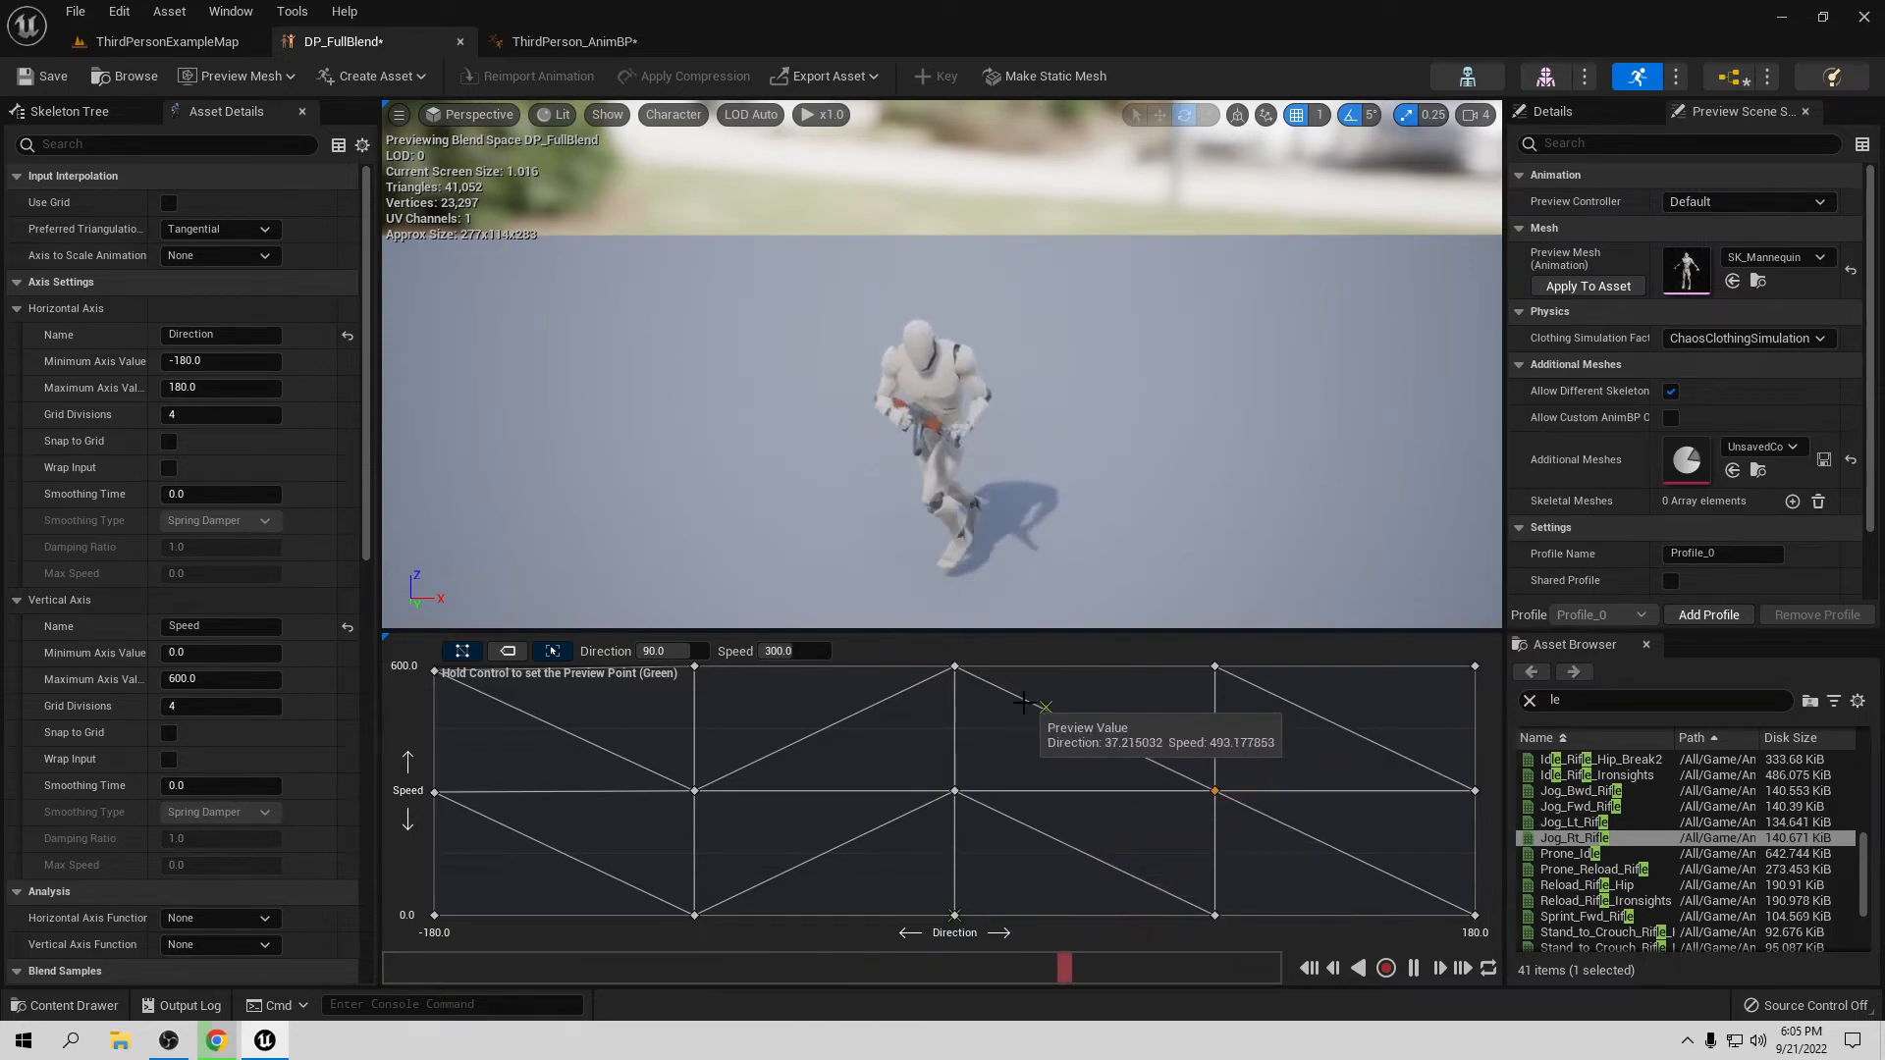
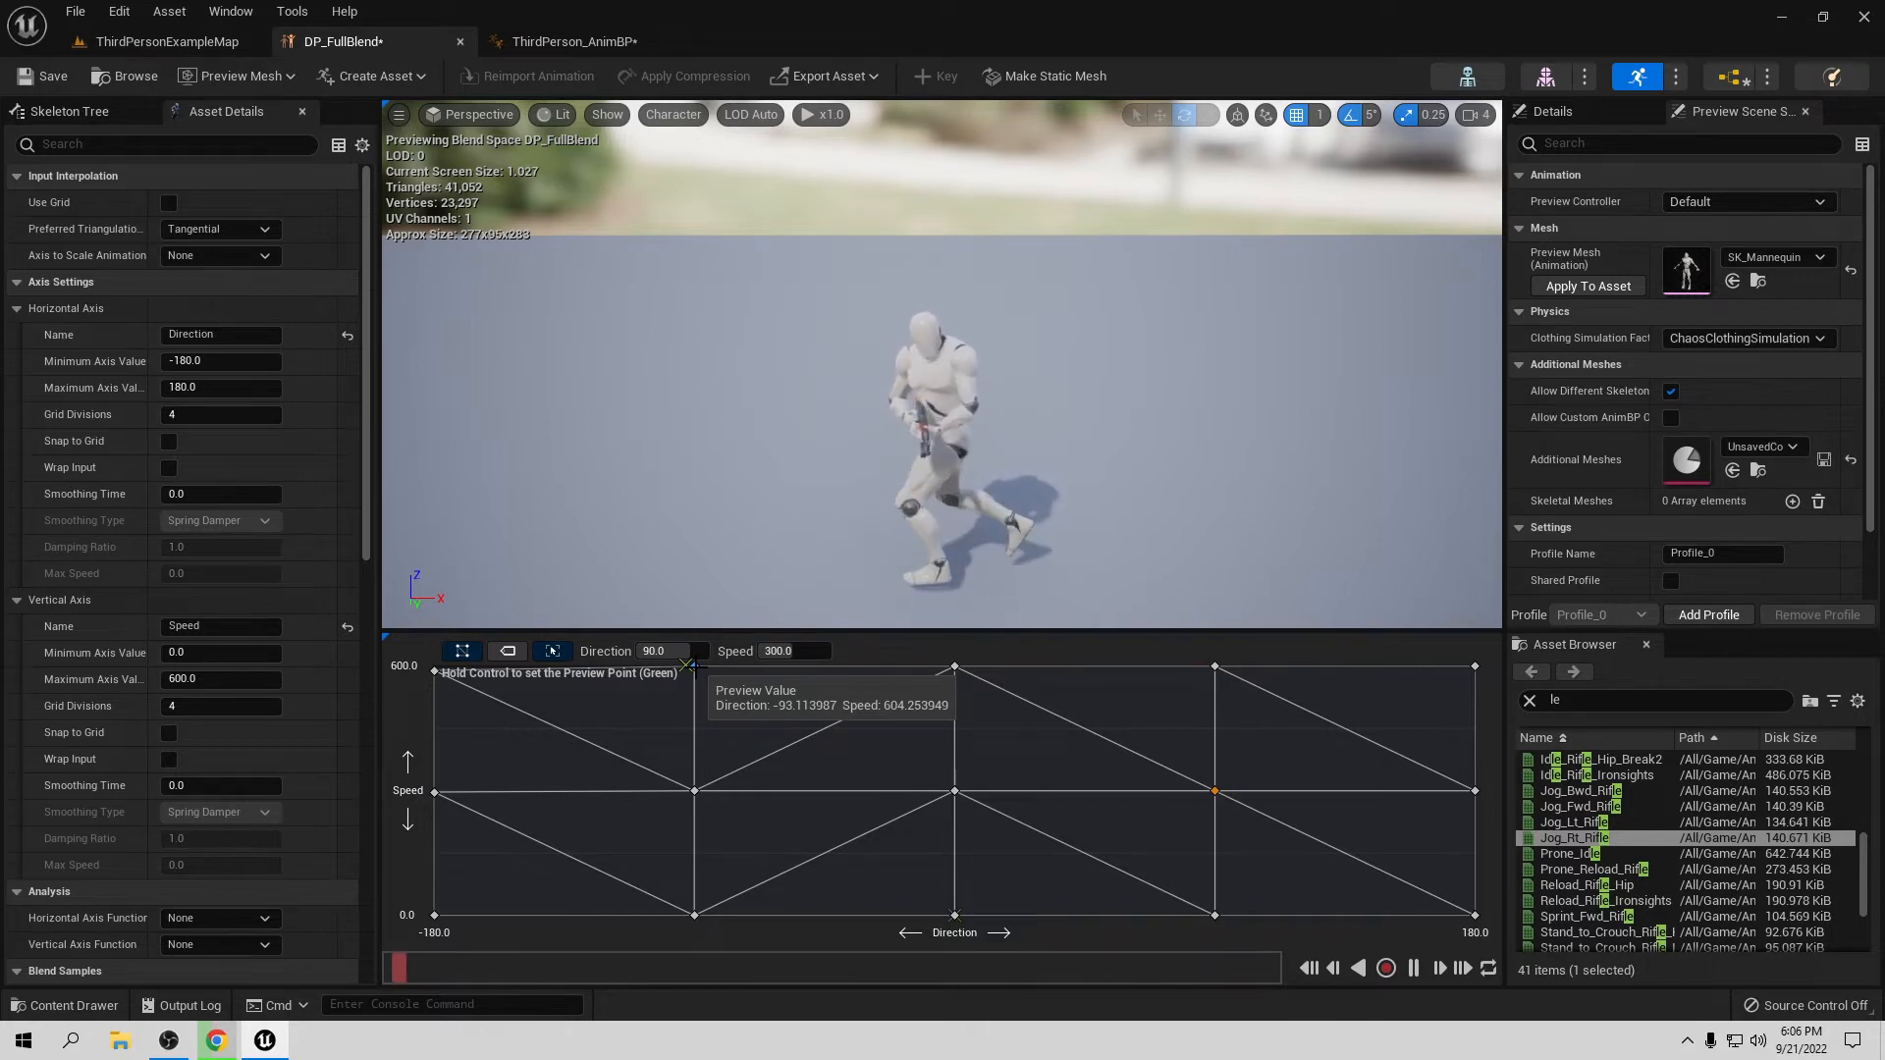
right_click(694, 667)
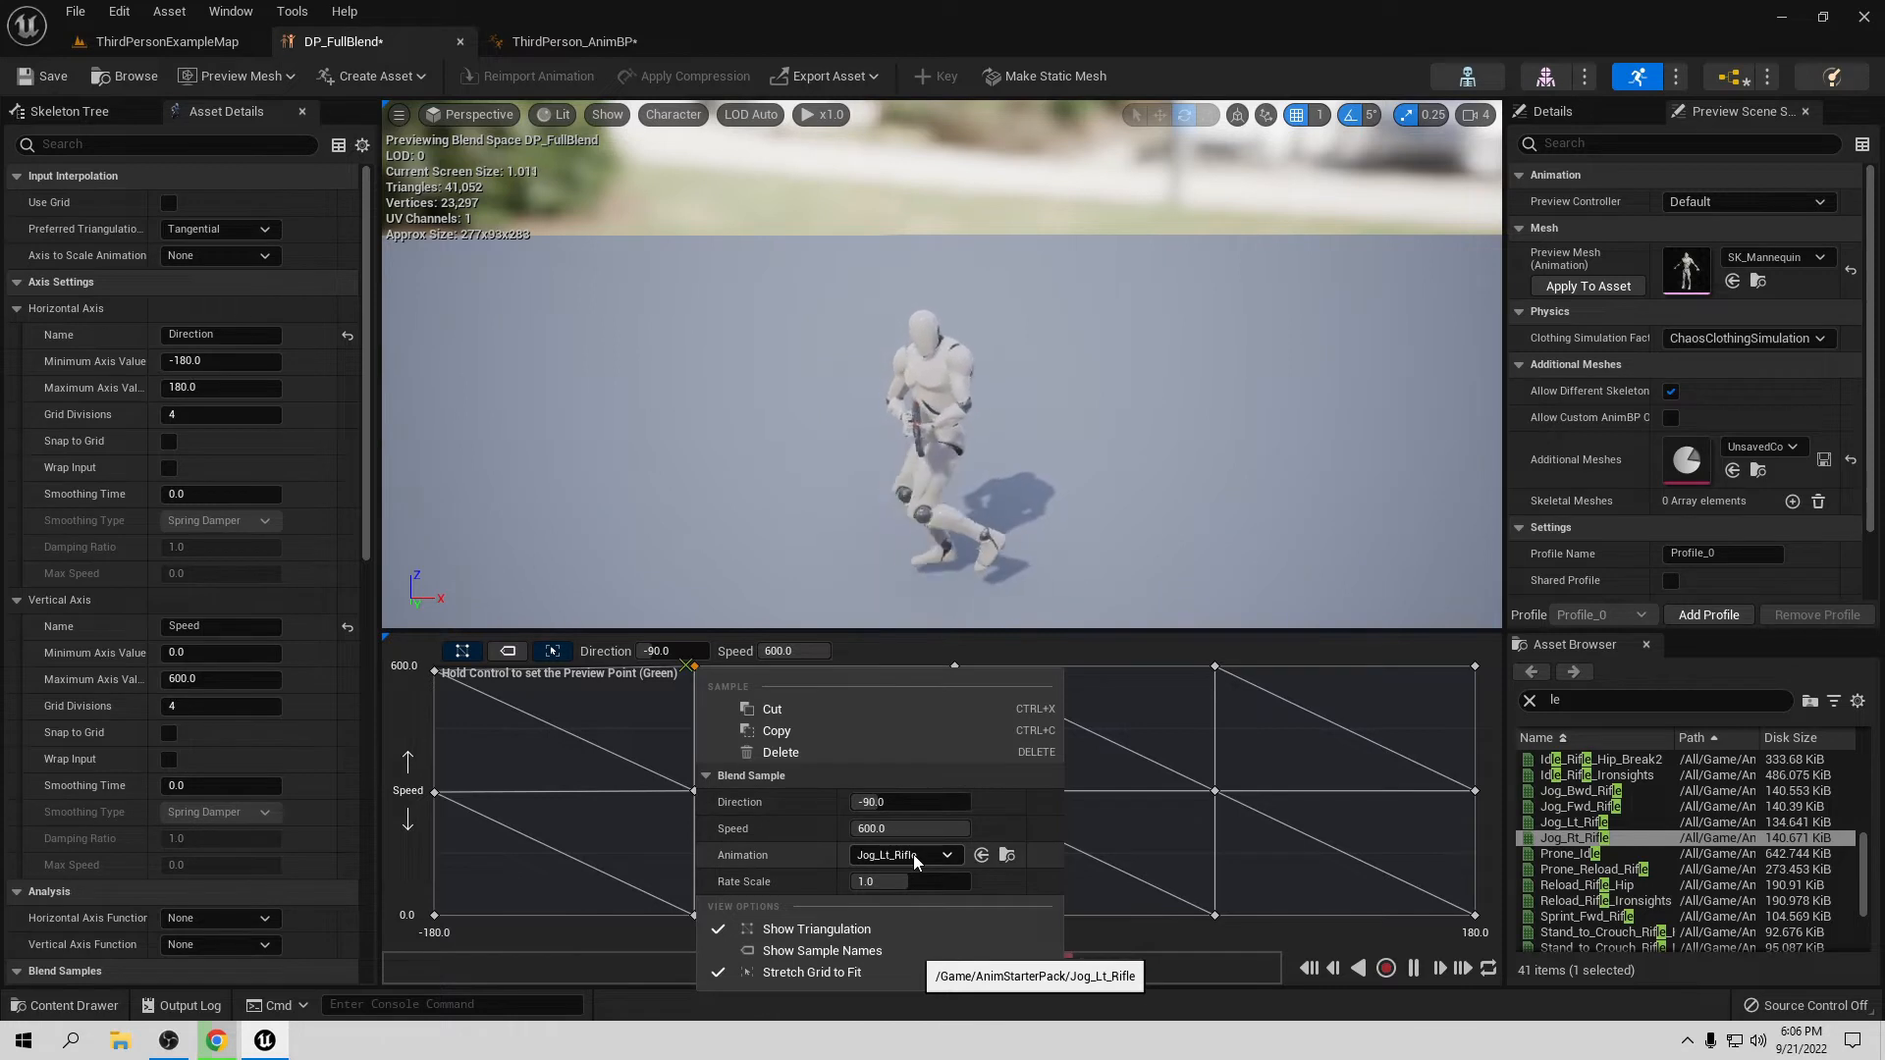
click(1216, 515)
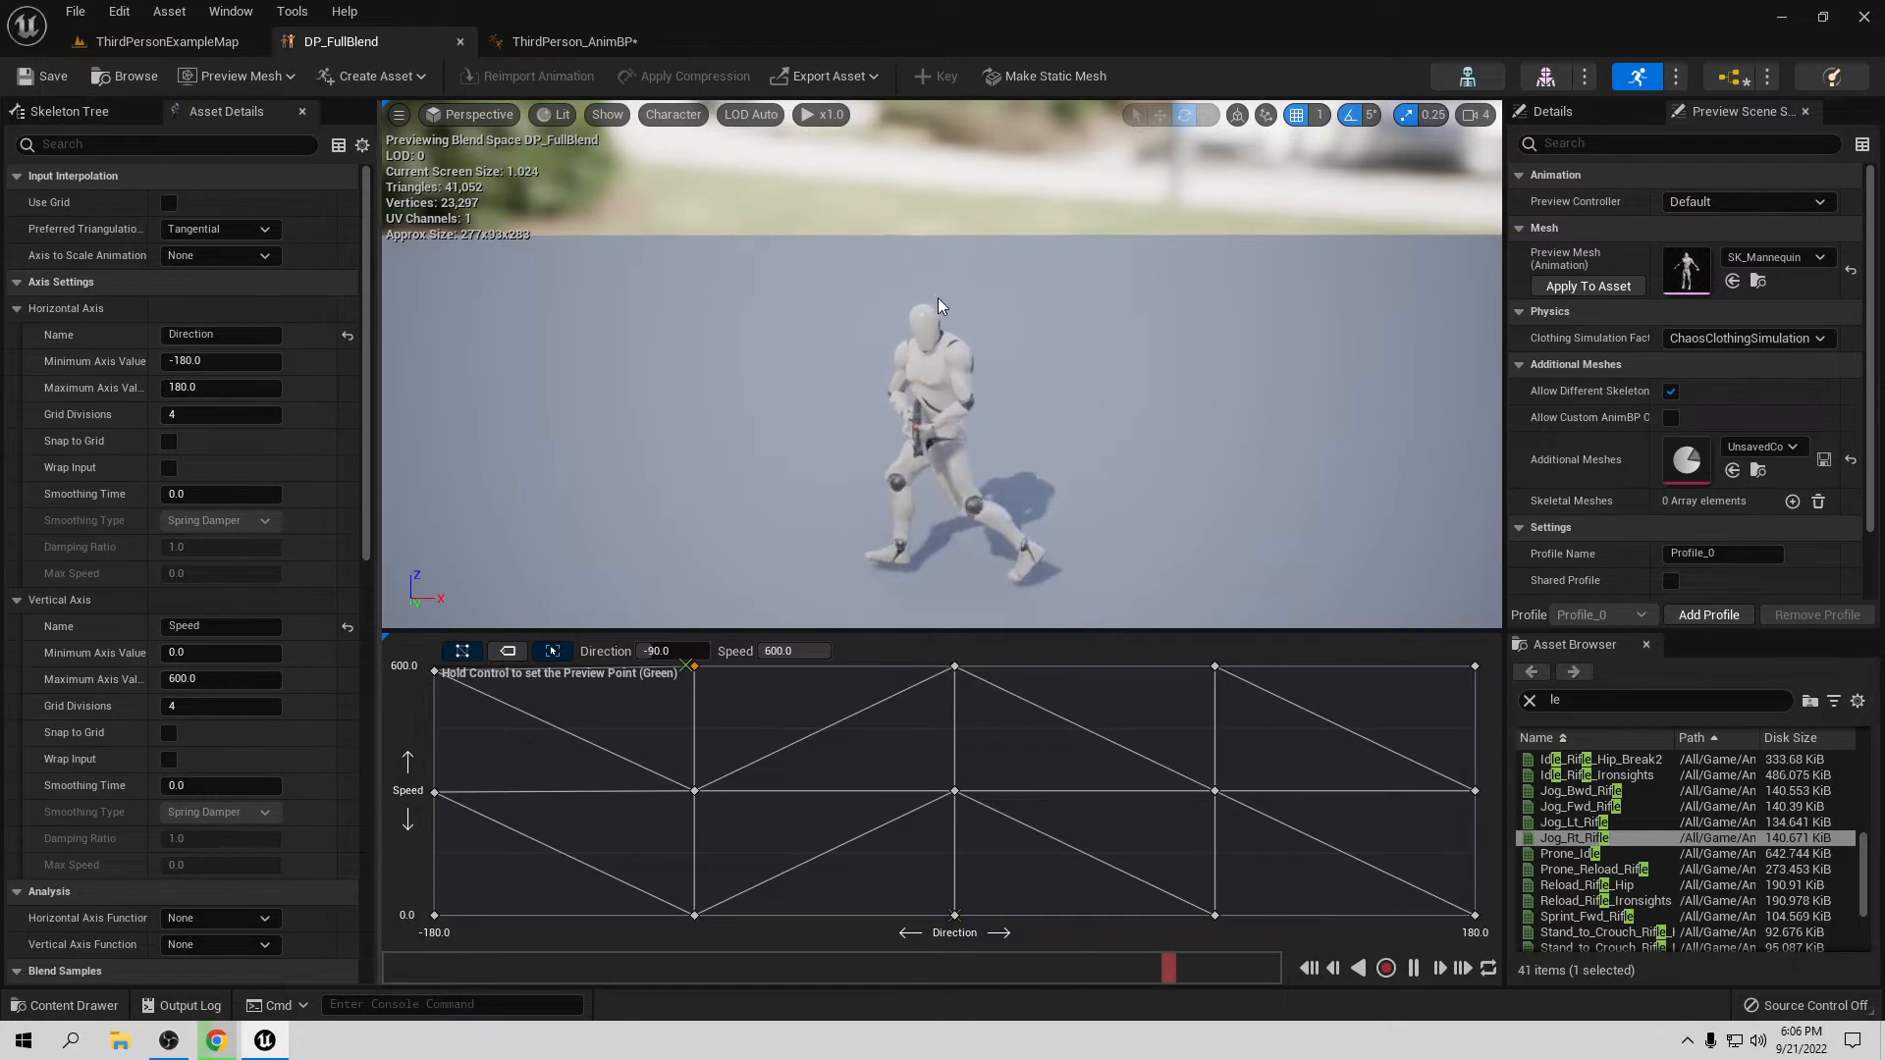
key(ctrl+s)
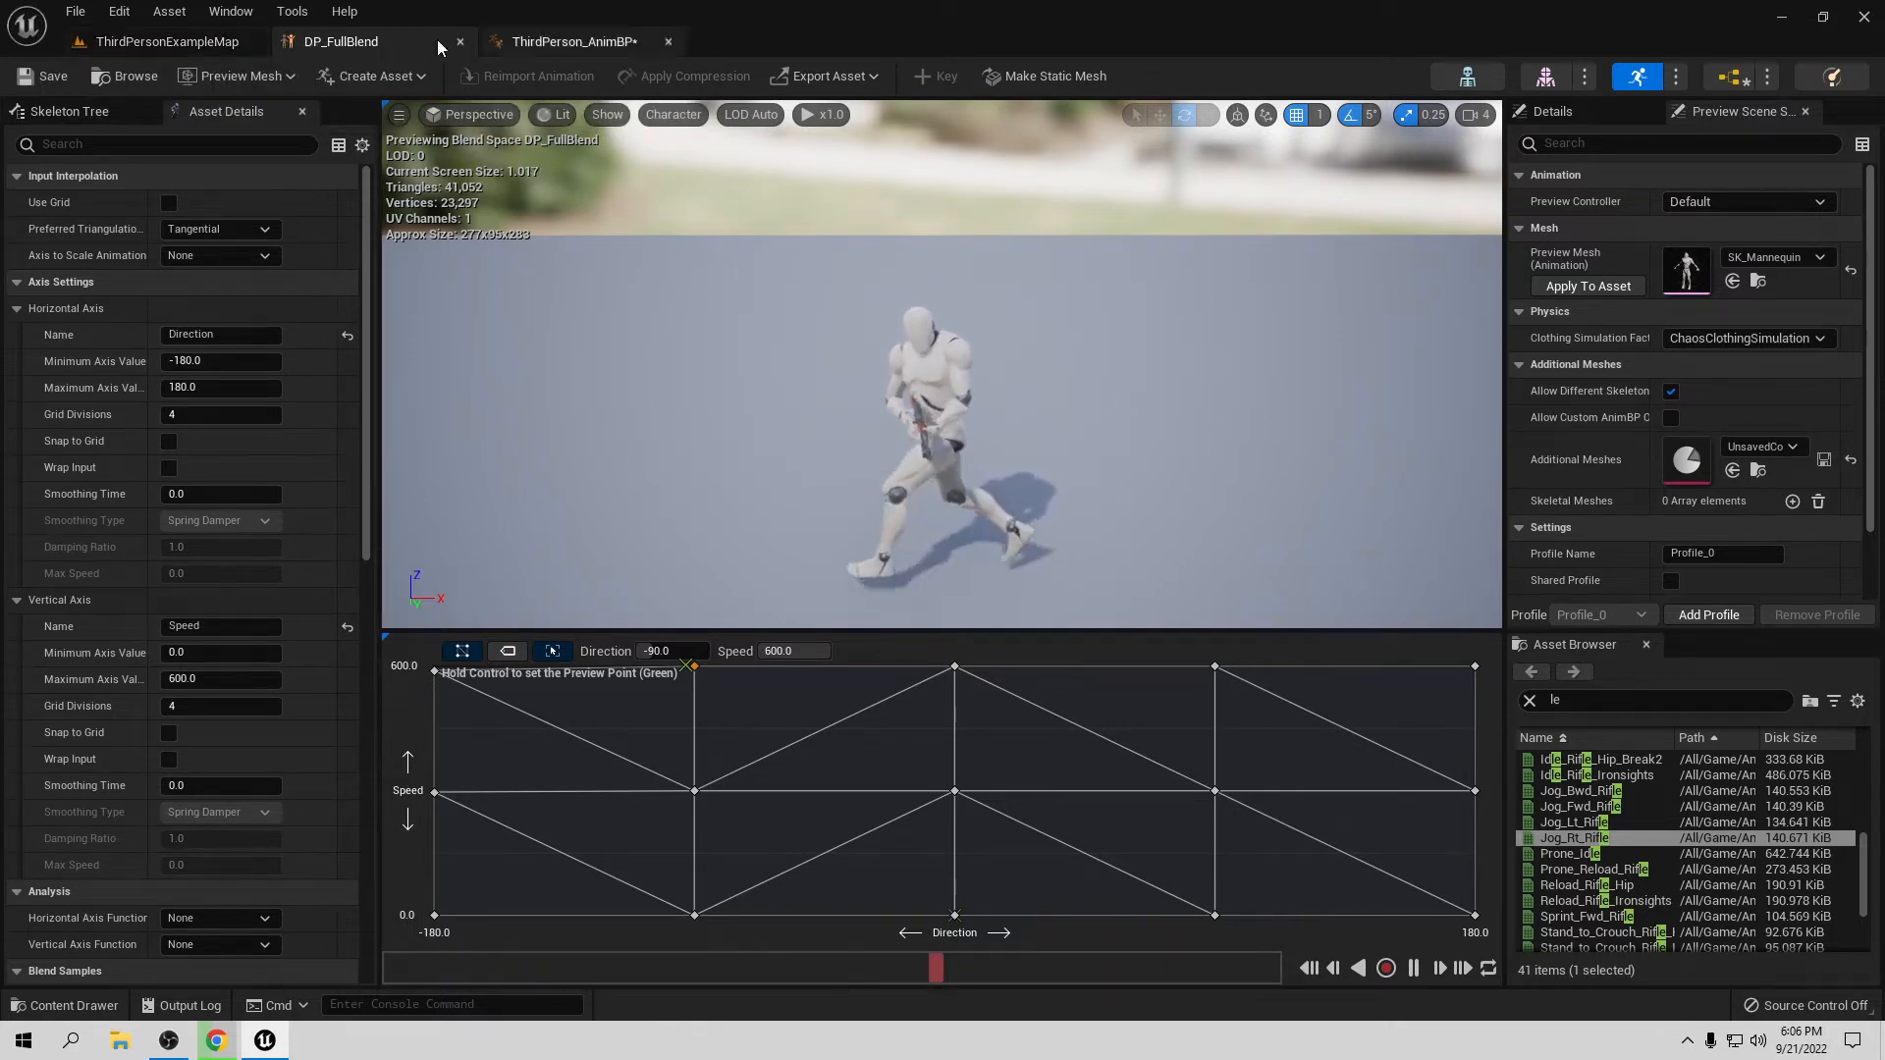
Step: Play ThirdPersonExampleMap in a preview window and run the unarmed character in all directions to check its movement animations
click(197, 41)
click(418, 76)
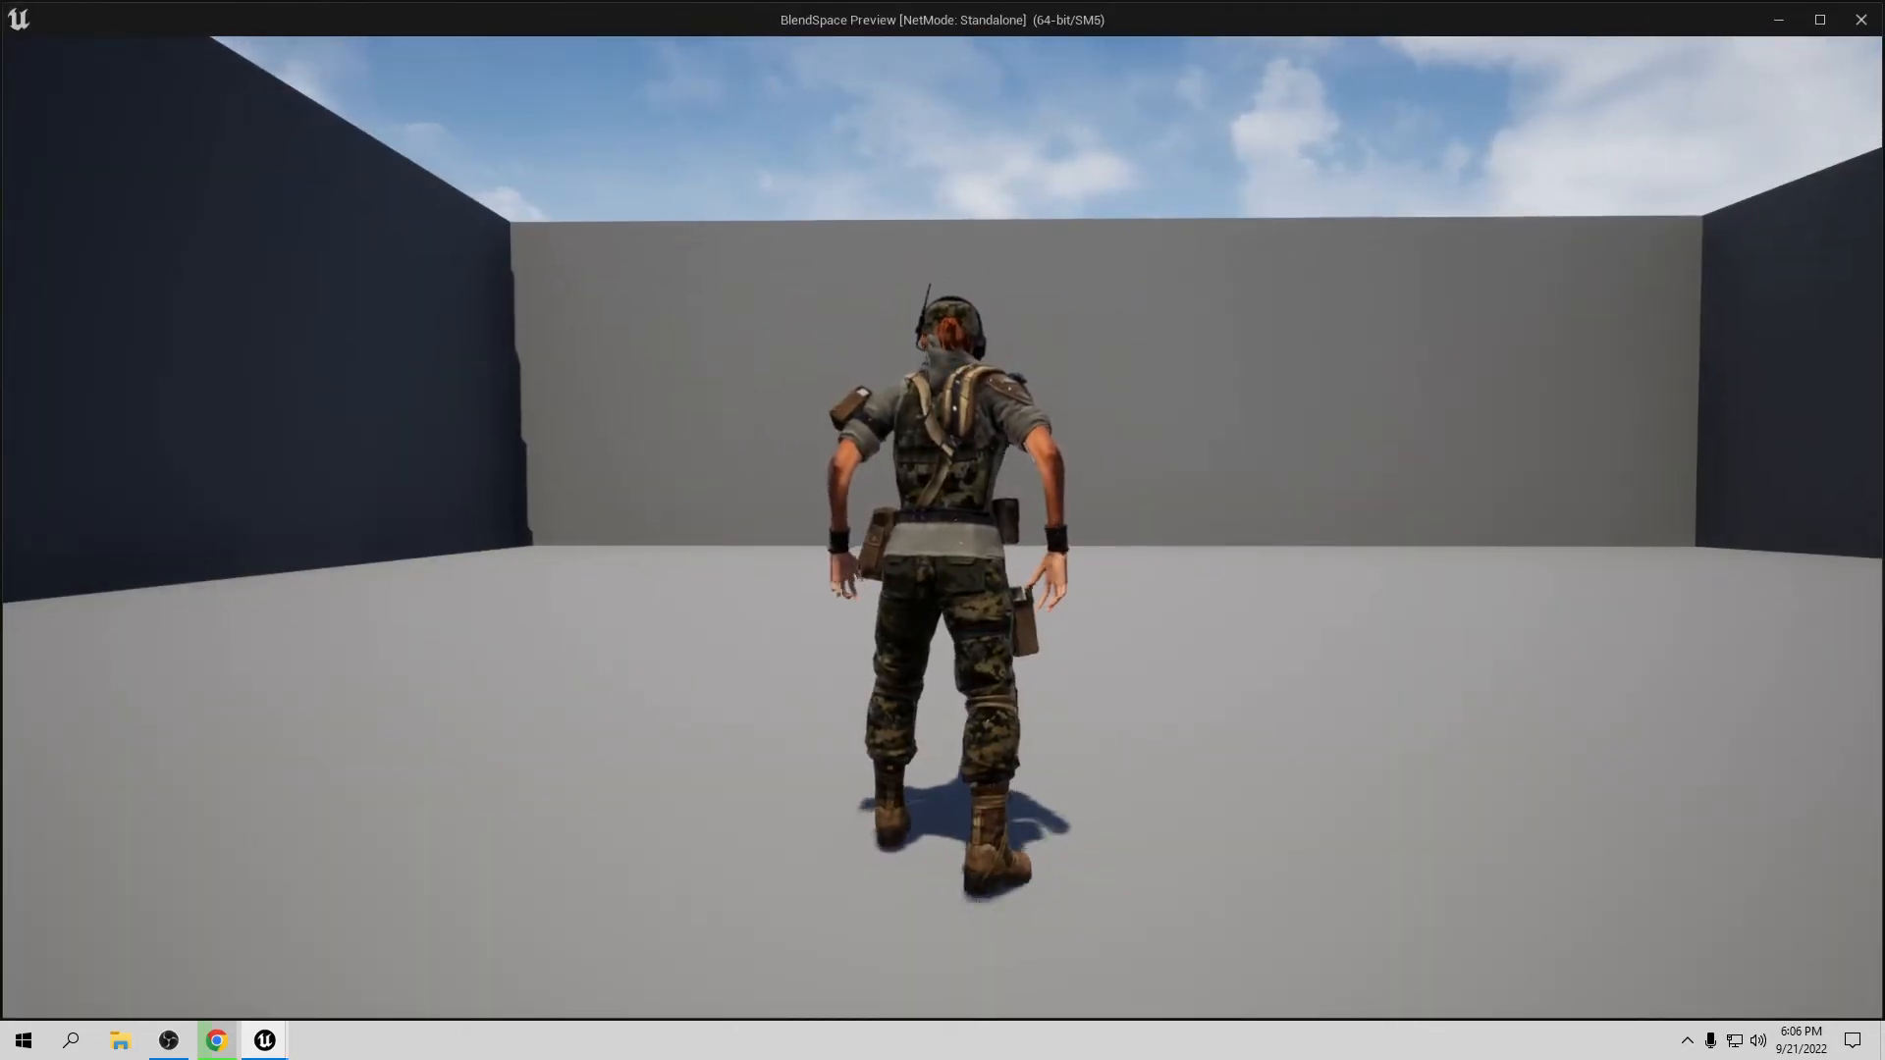
key(w)
key(a)
key(d)
key(s)
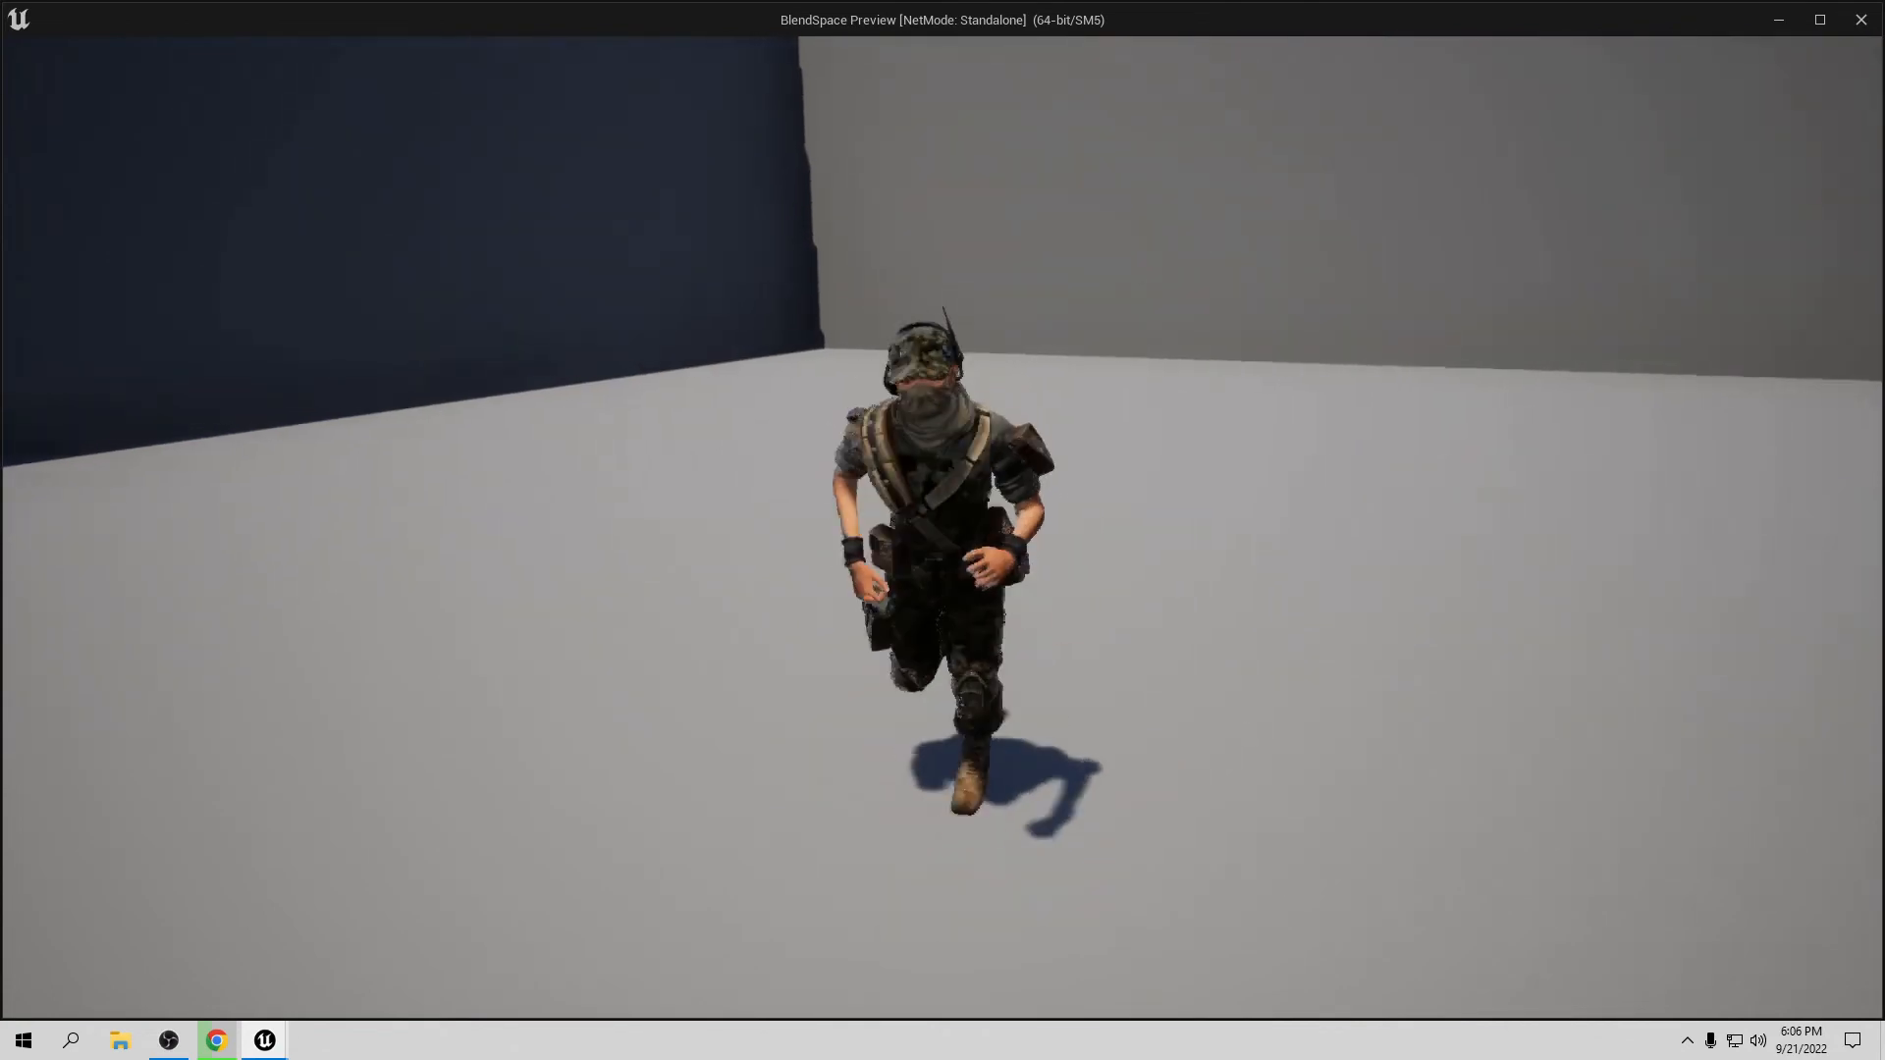
key(a)
key(d)
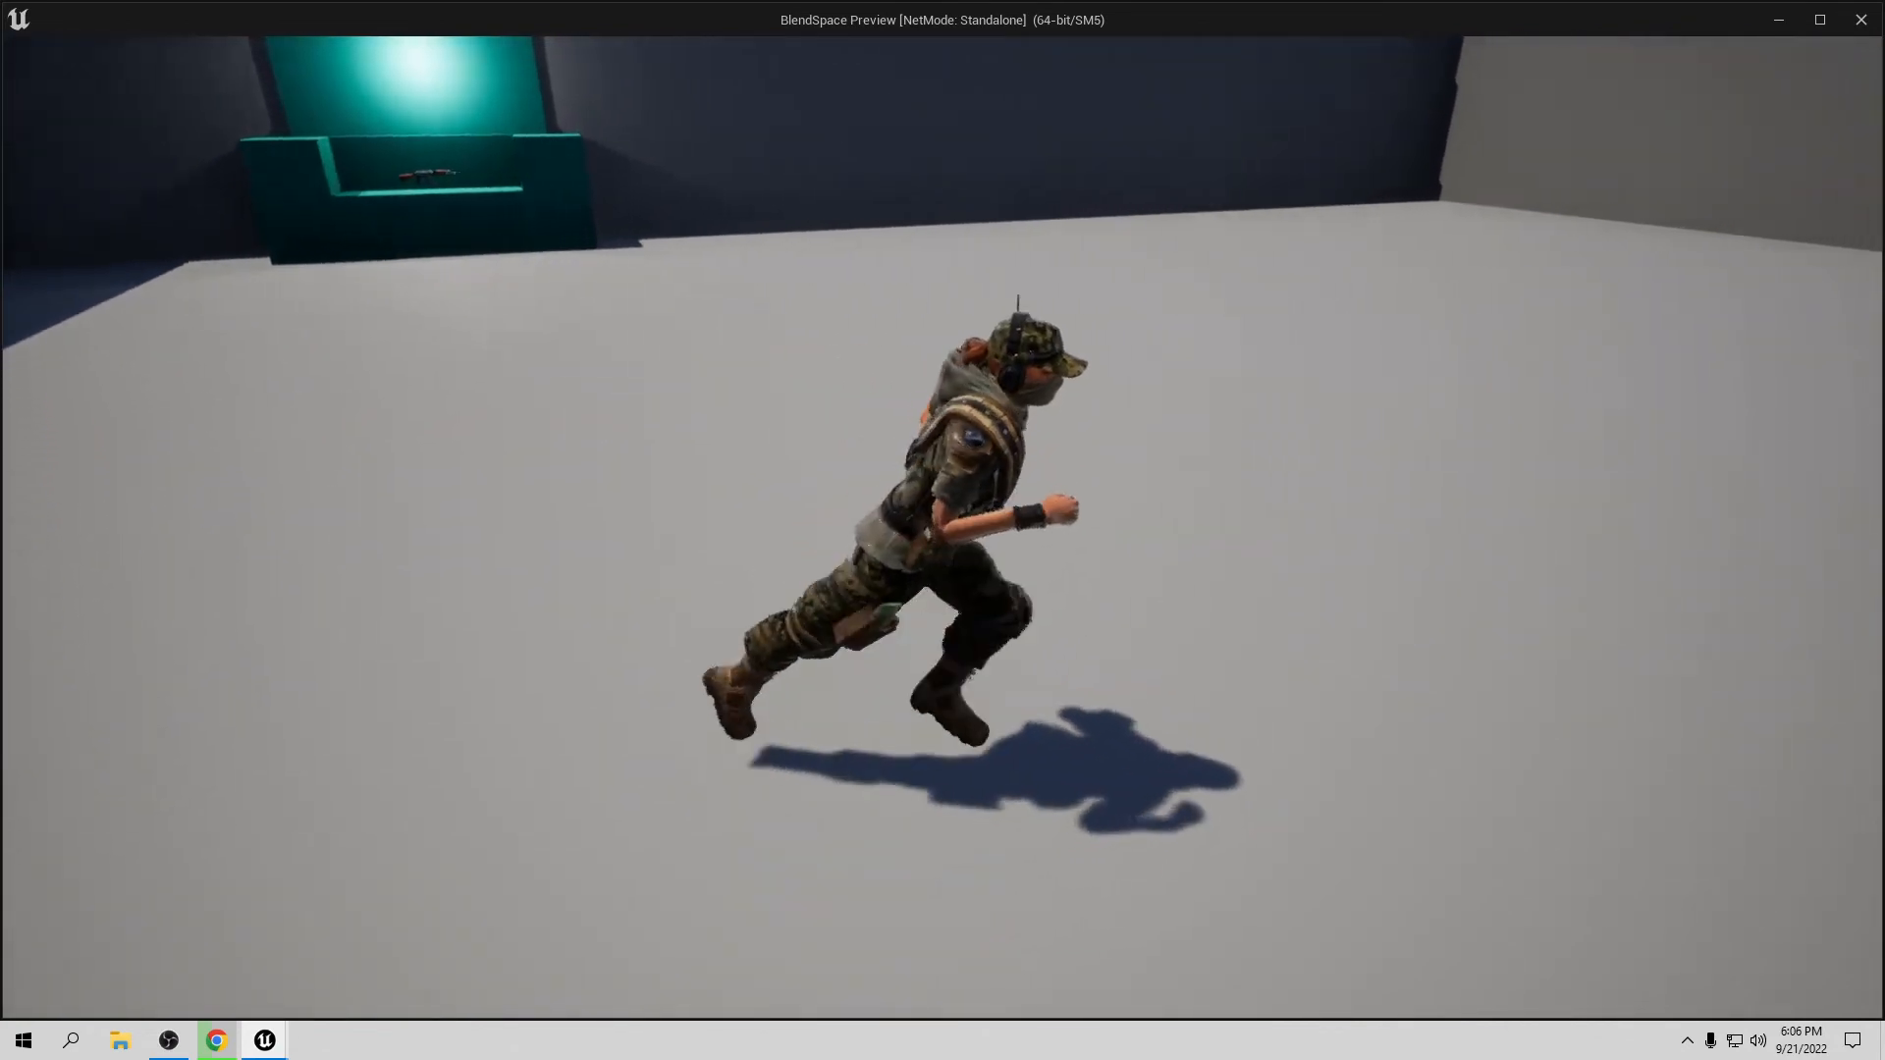
key(w)
key(a)
key(w)
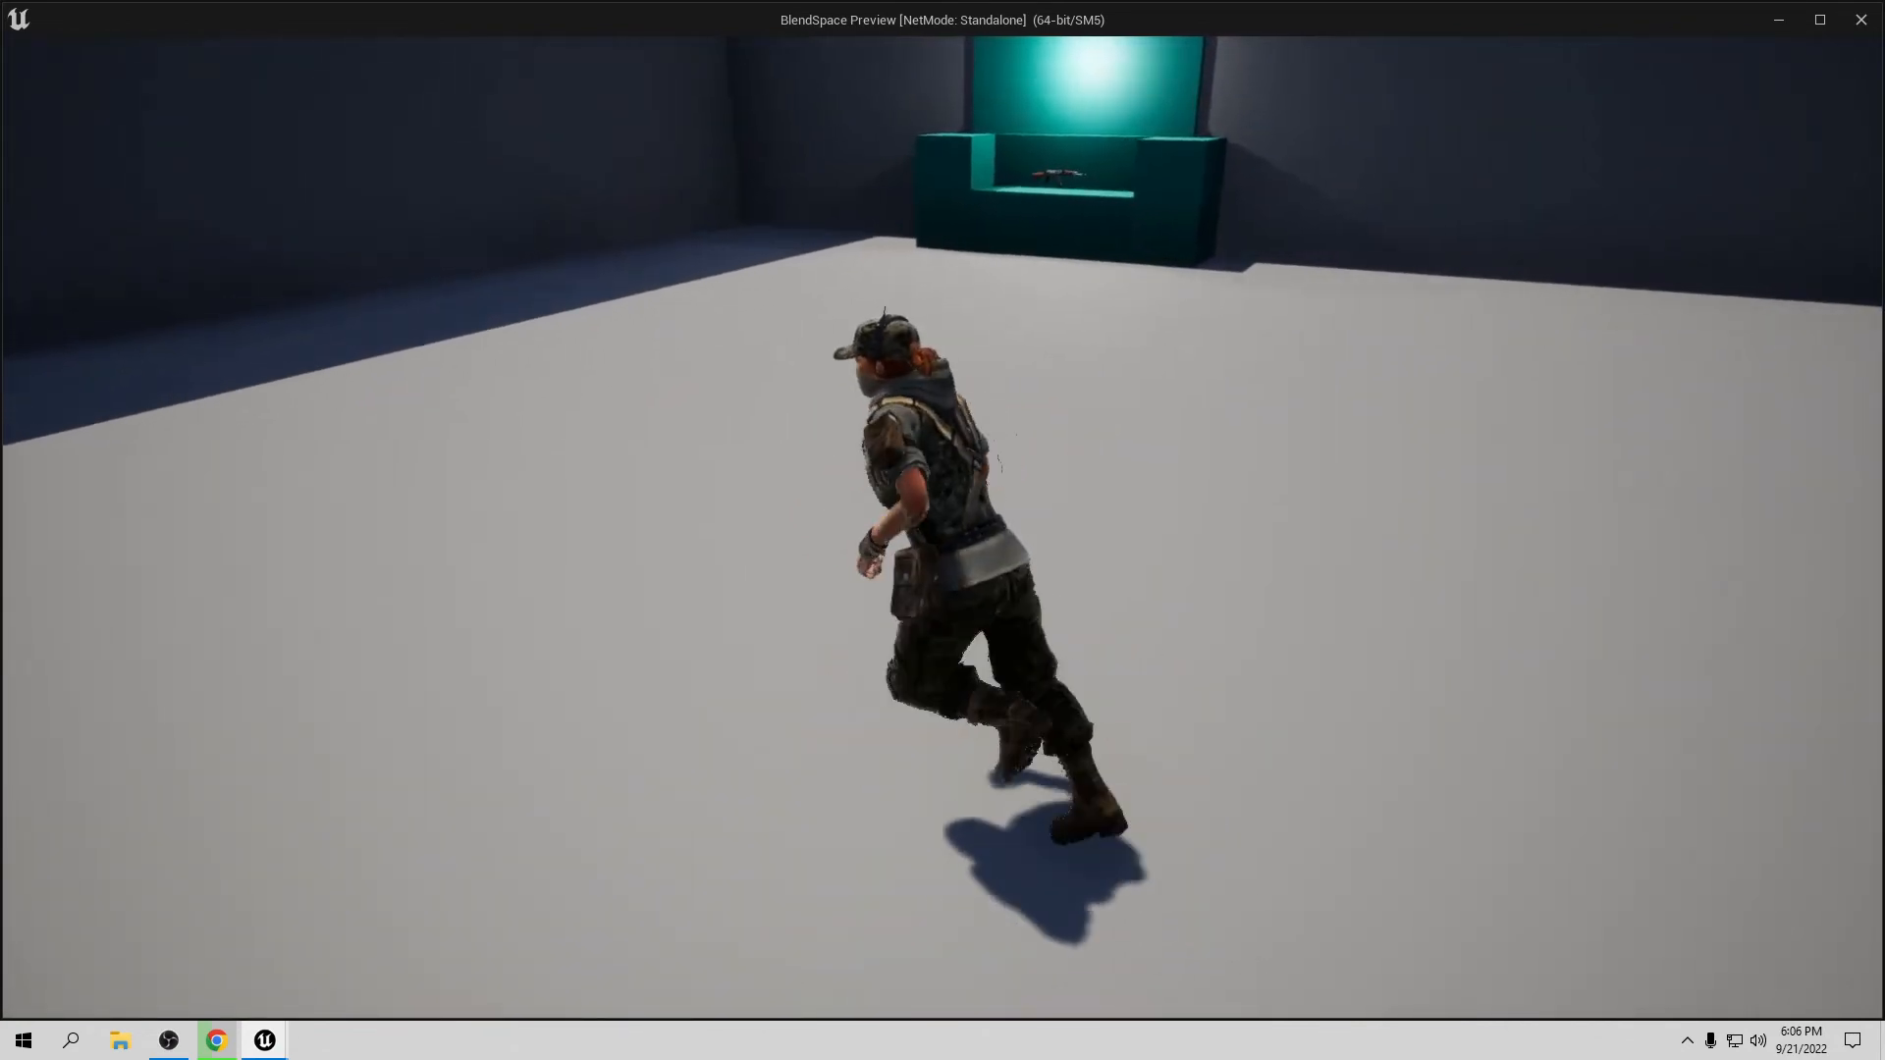
key(a)
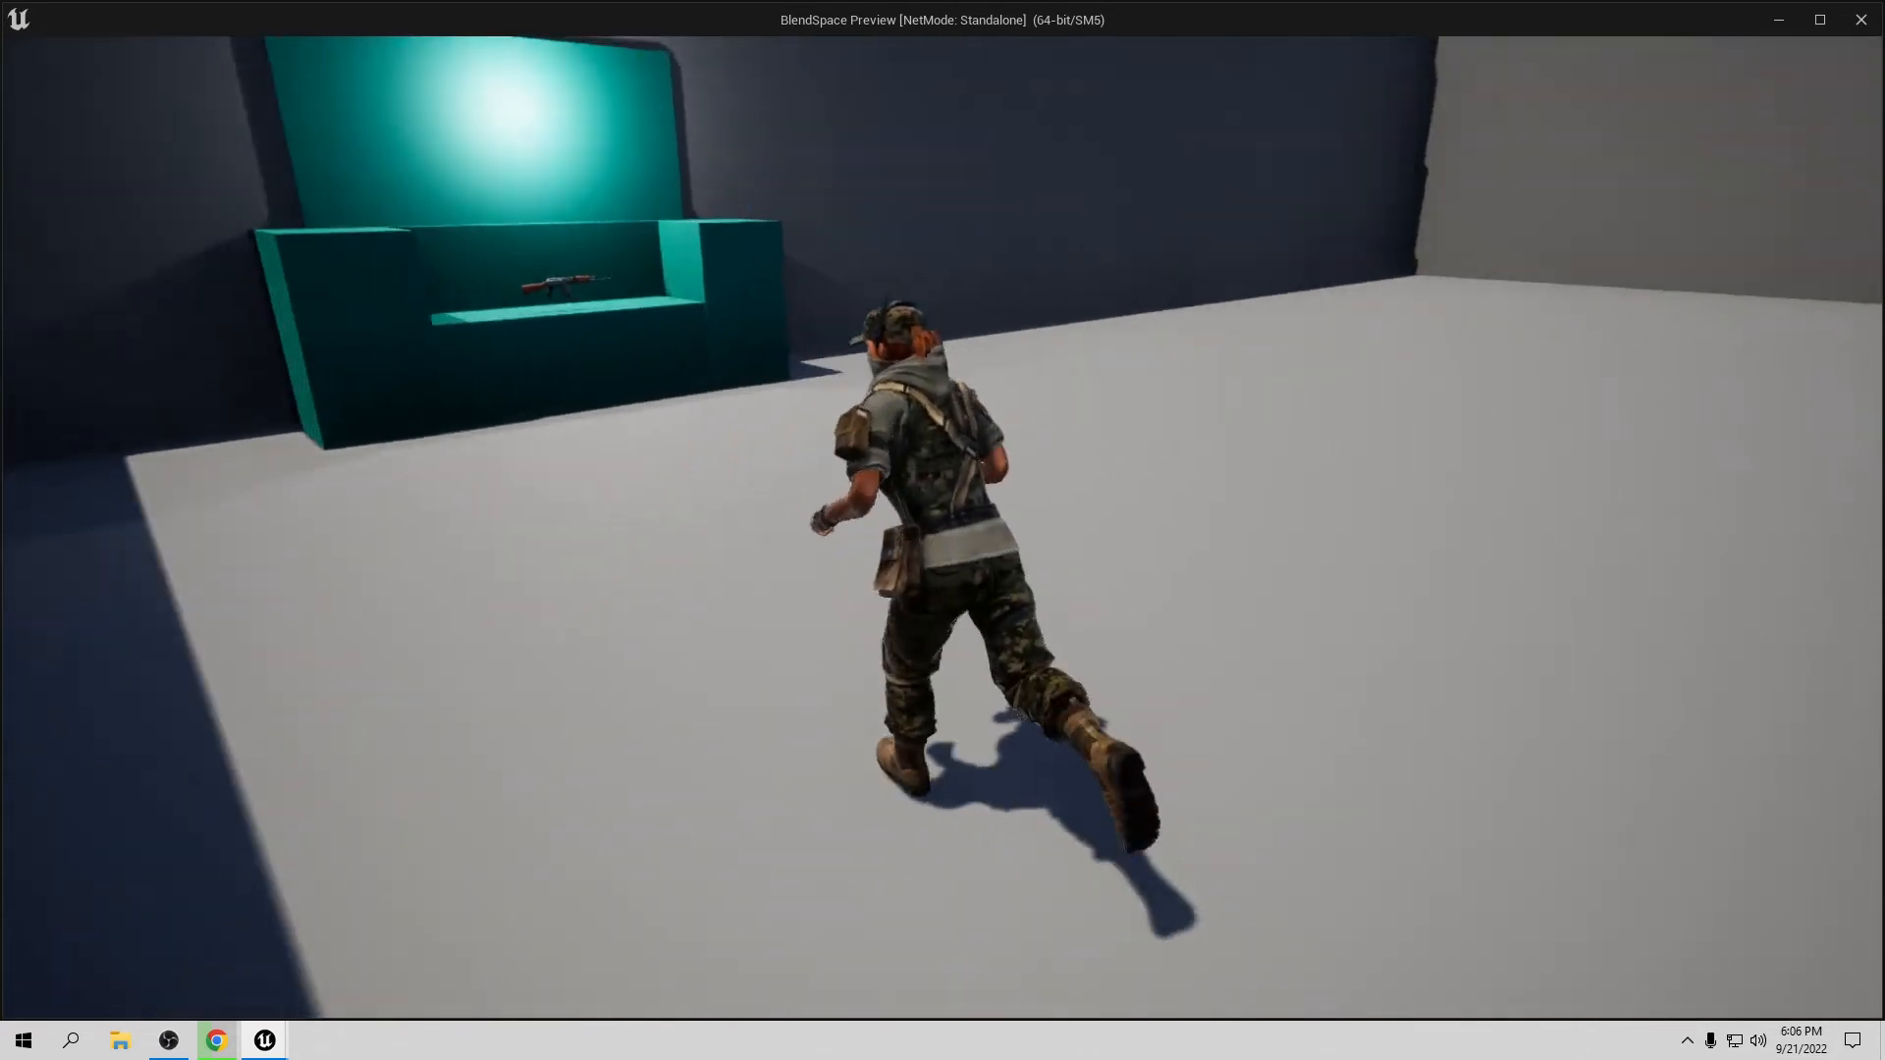
key(w)
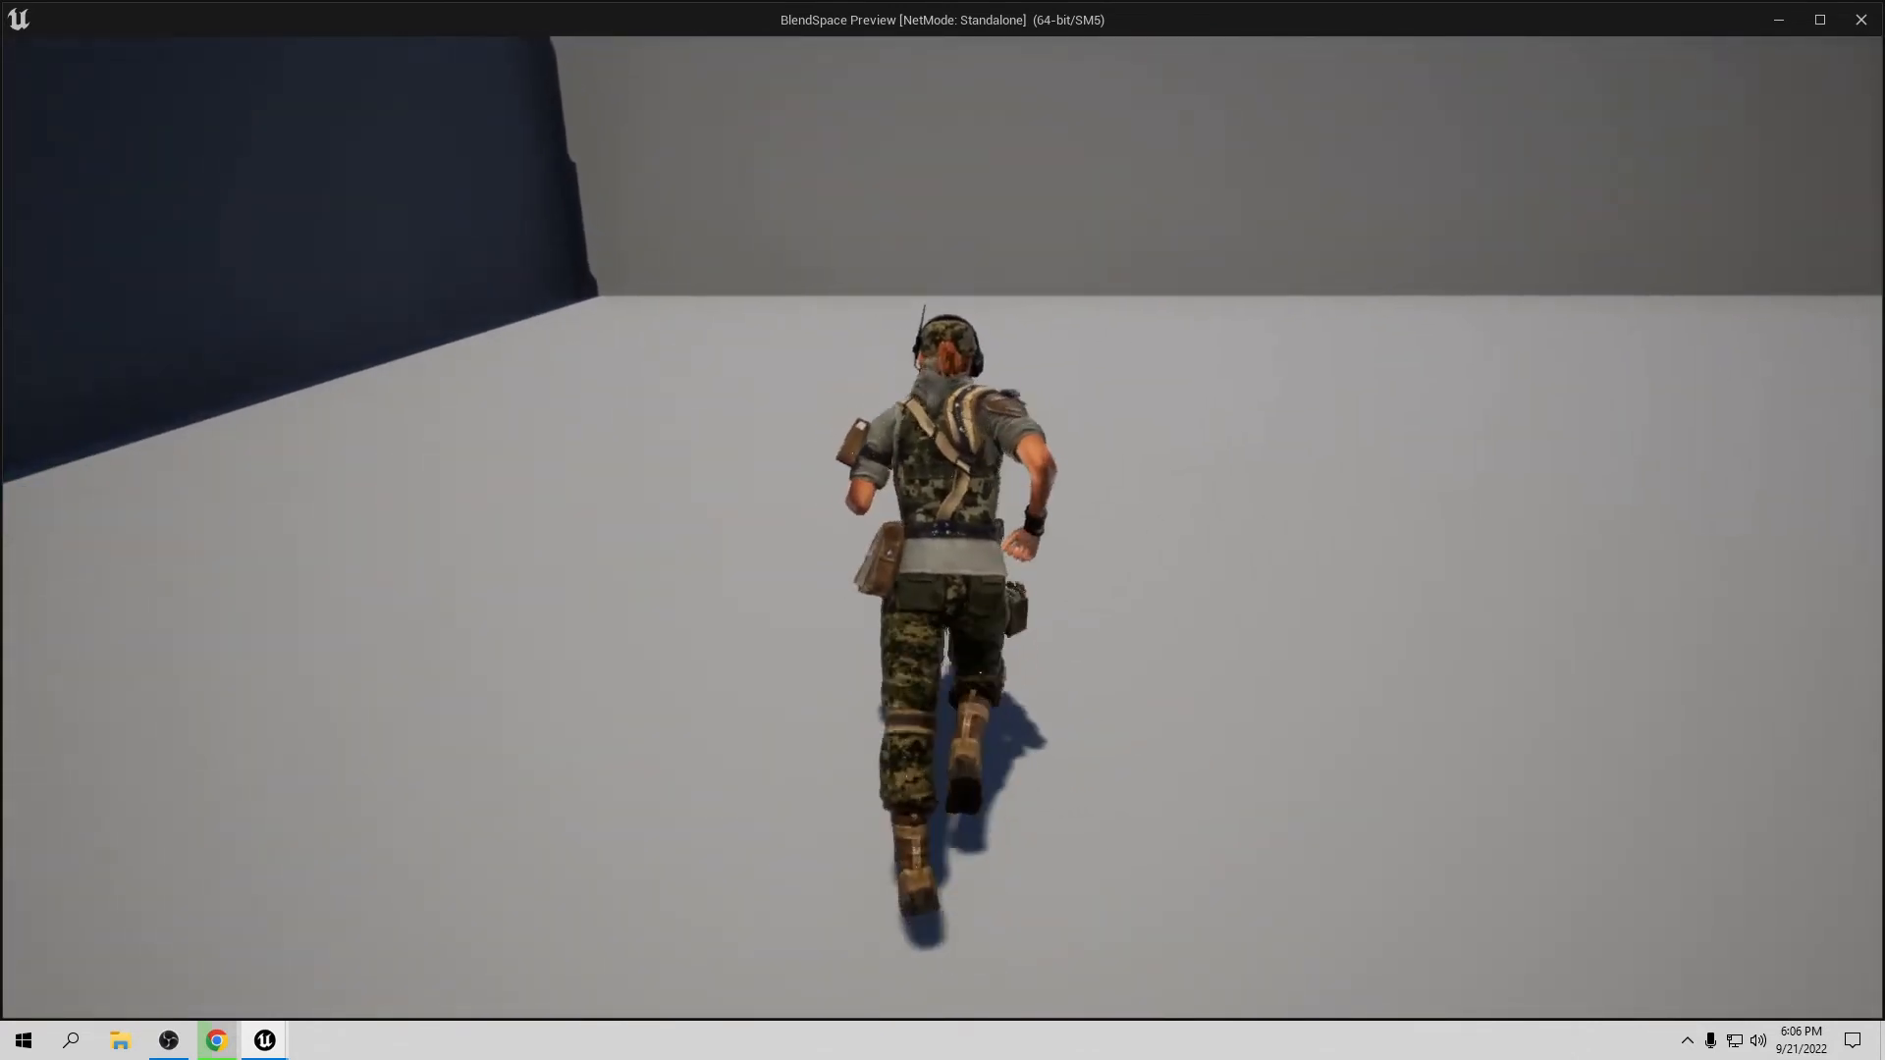
key(d)
key(s)
key(w)
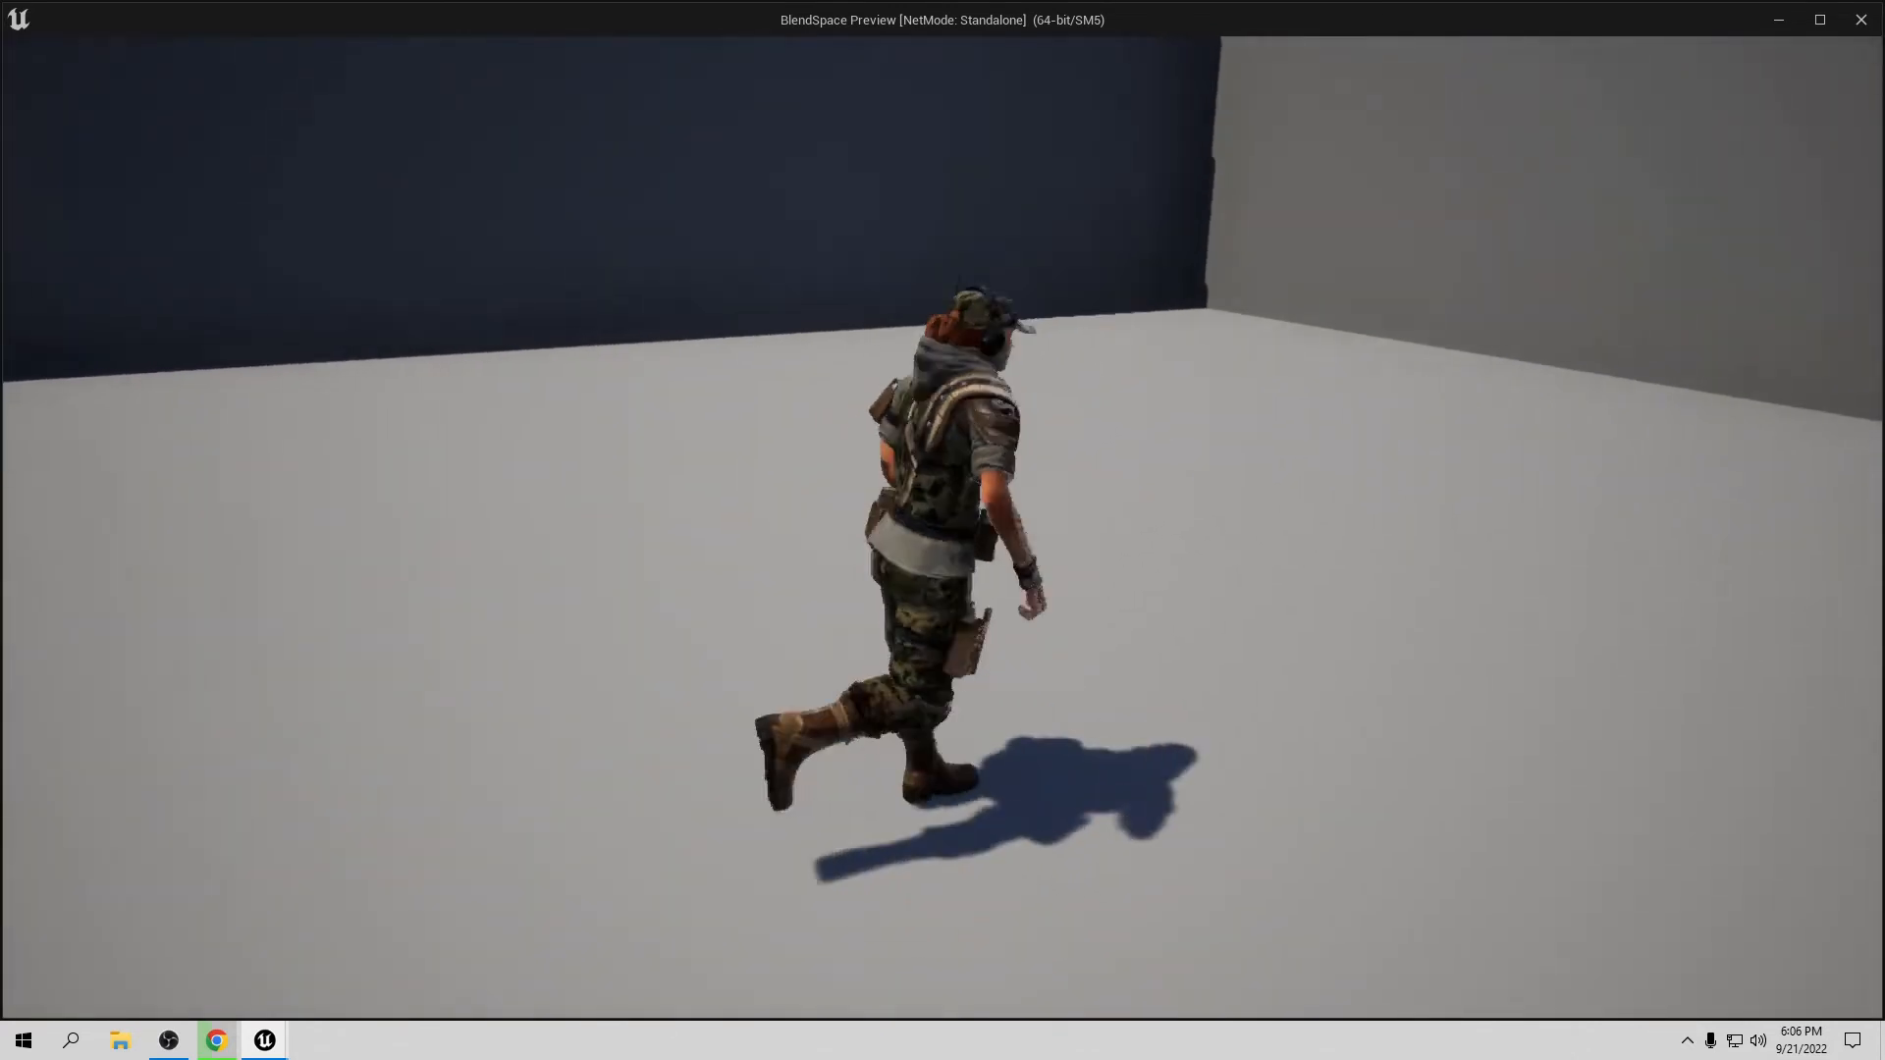
key(a)
key(d)
key(w)
key(a)
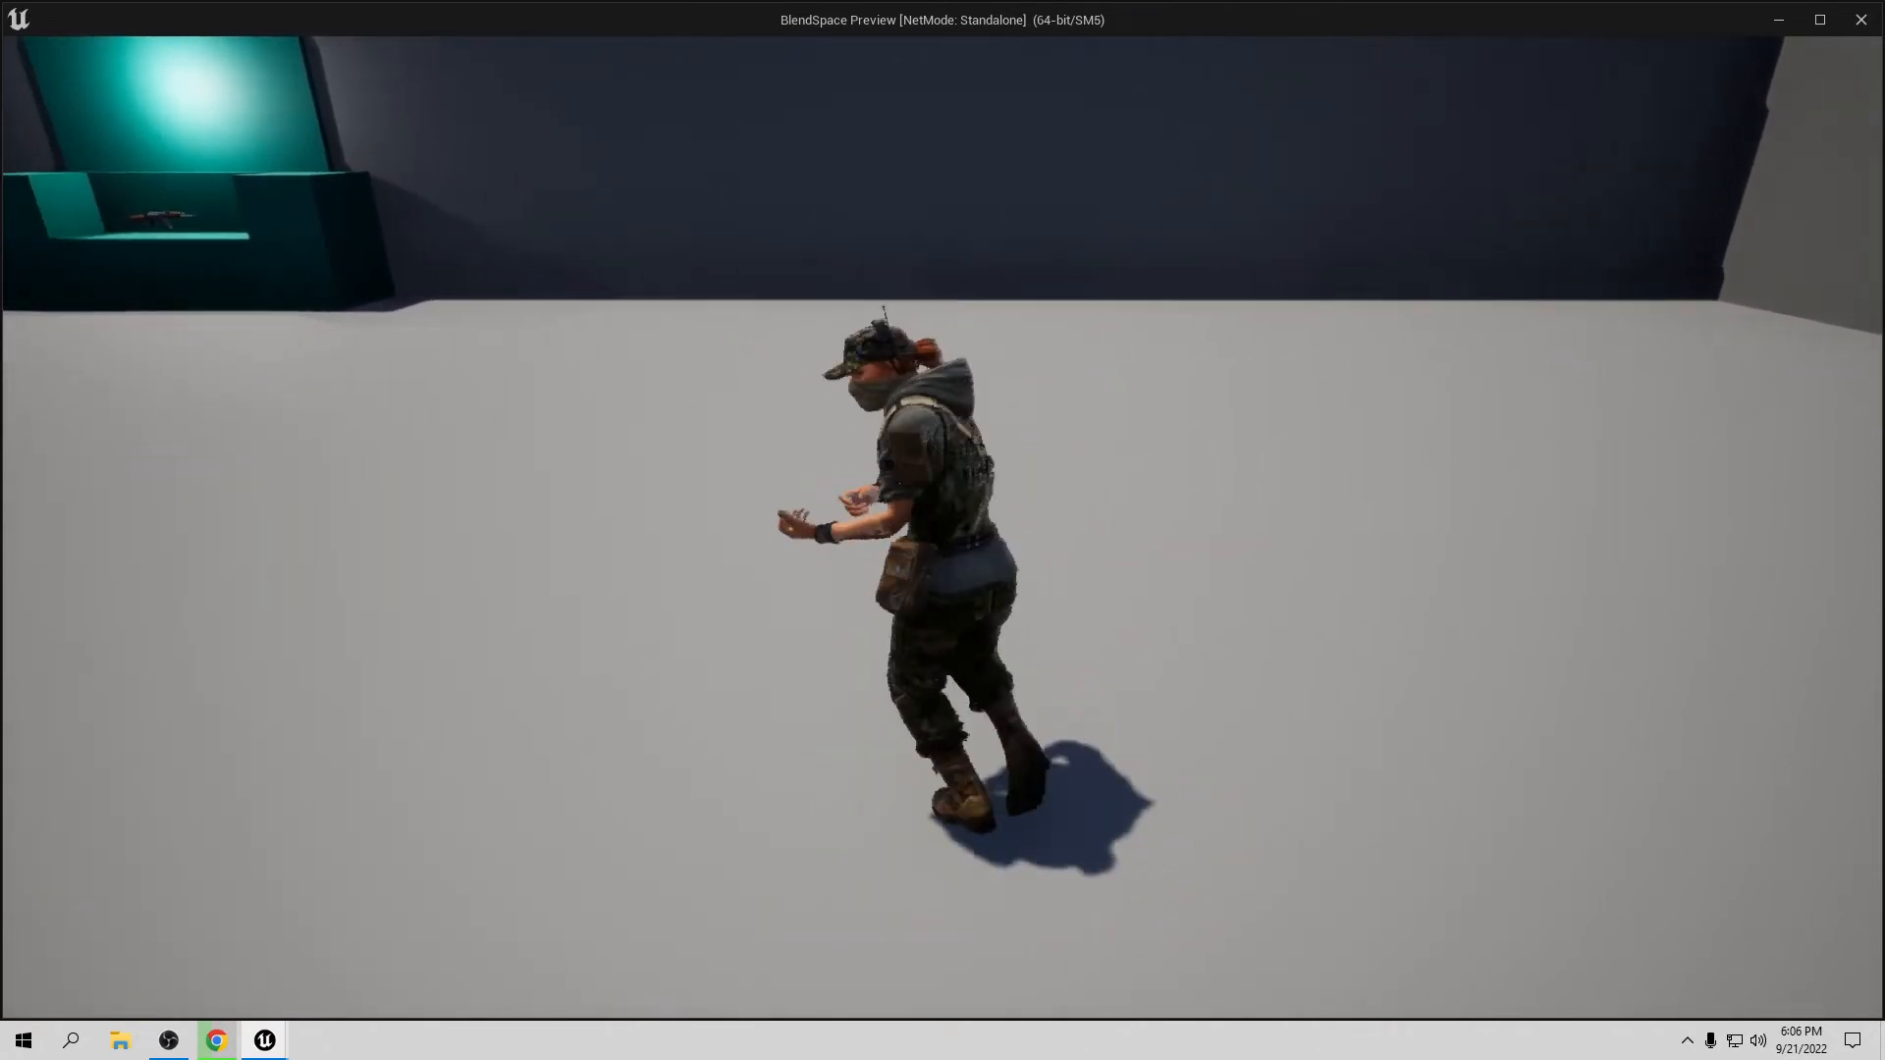
key(s)
key(a)
key(d)
key(s)
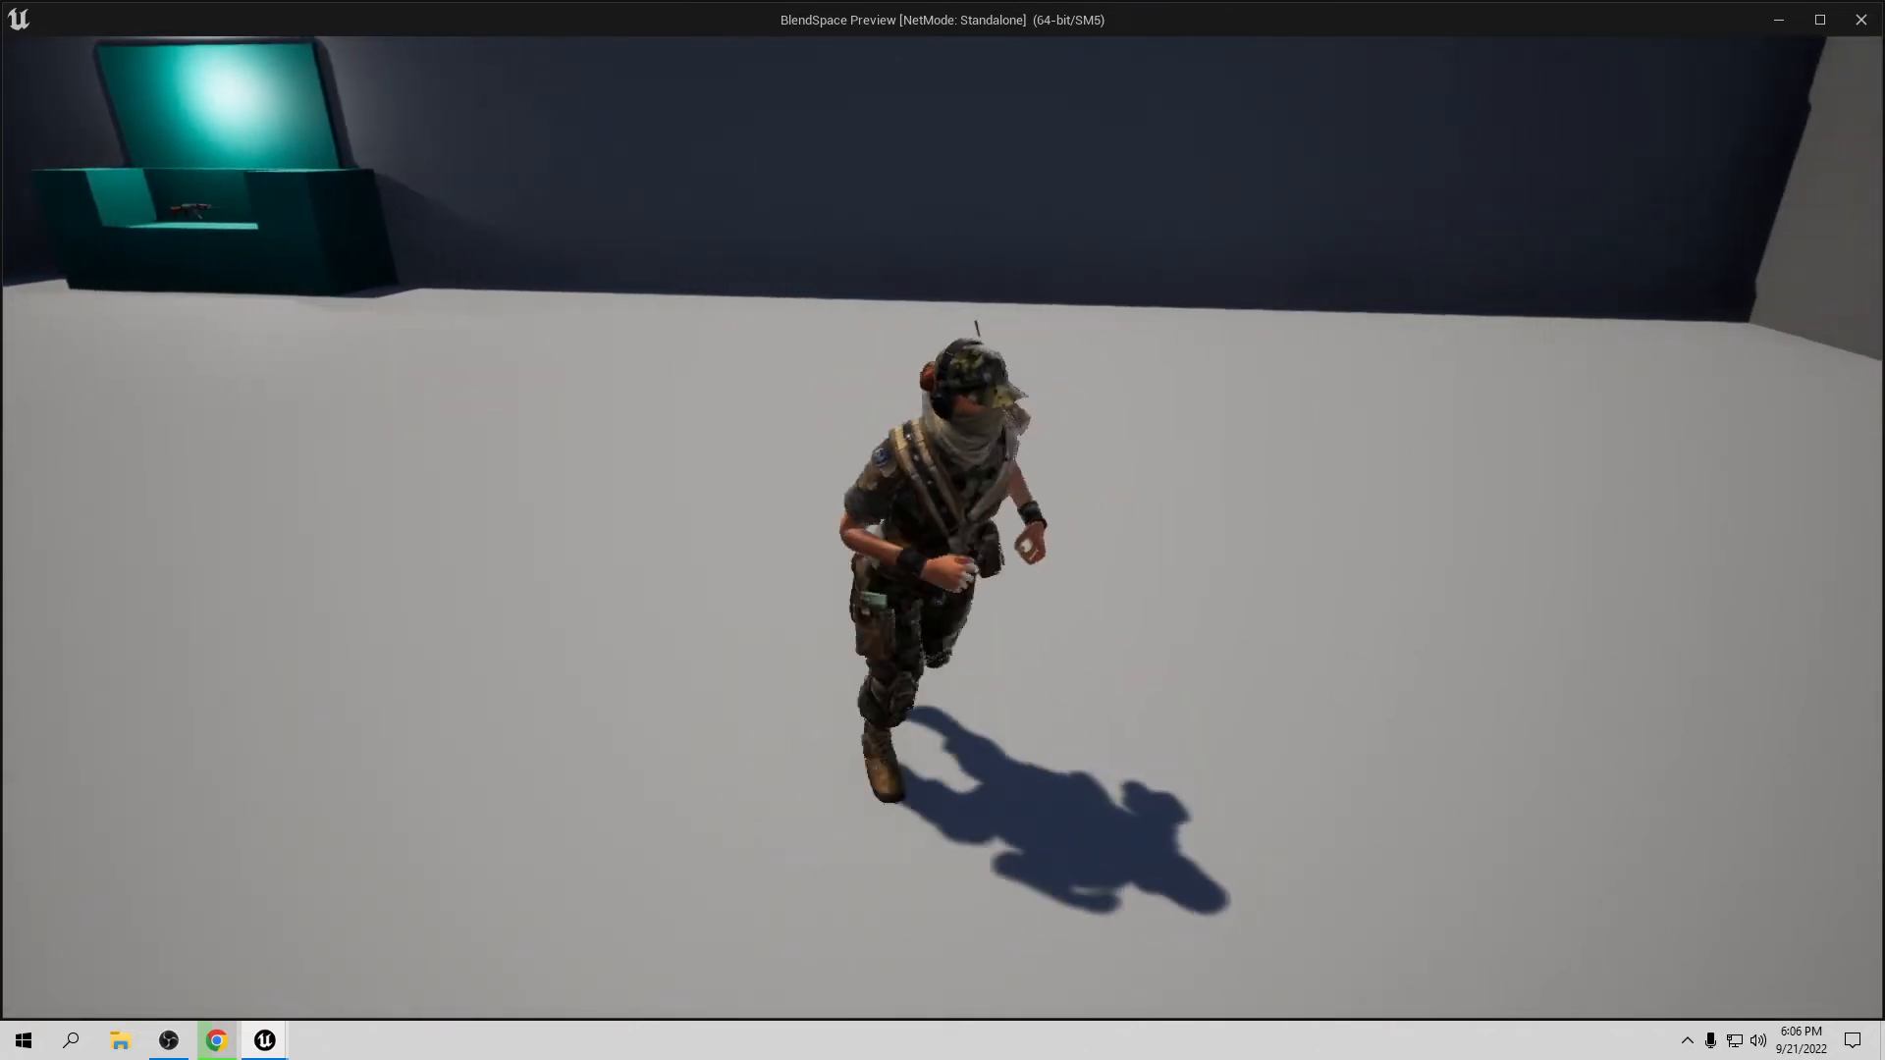
key(a)
key(d)
key(a)
key(d)
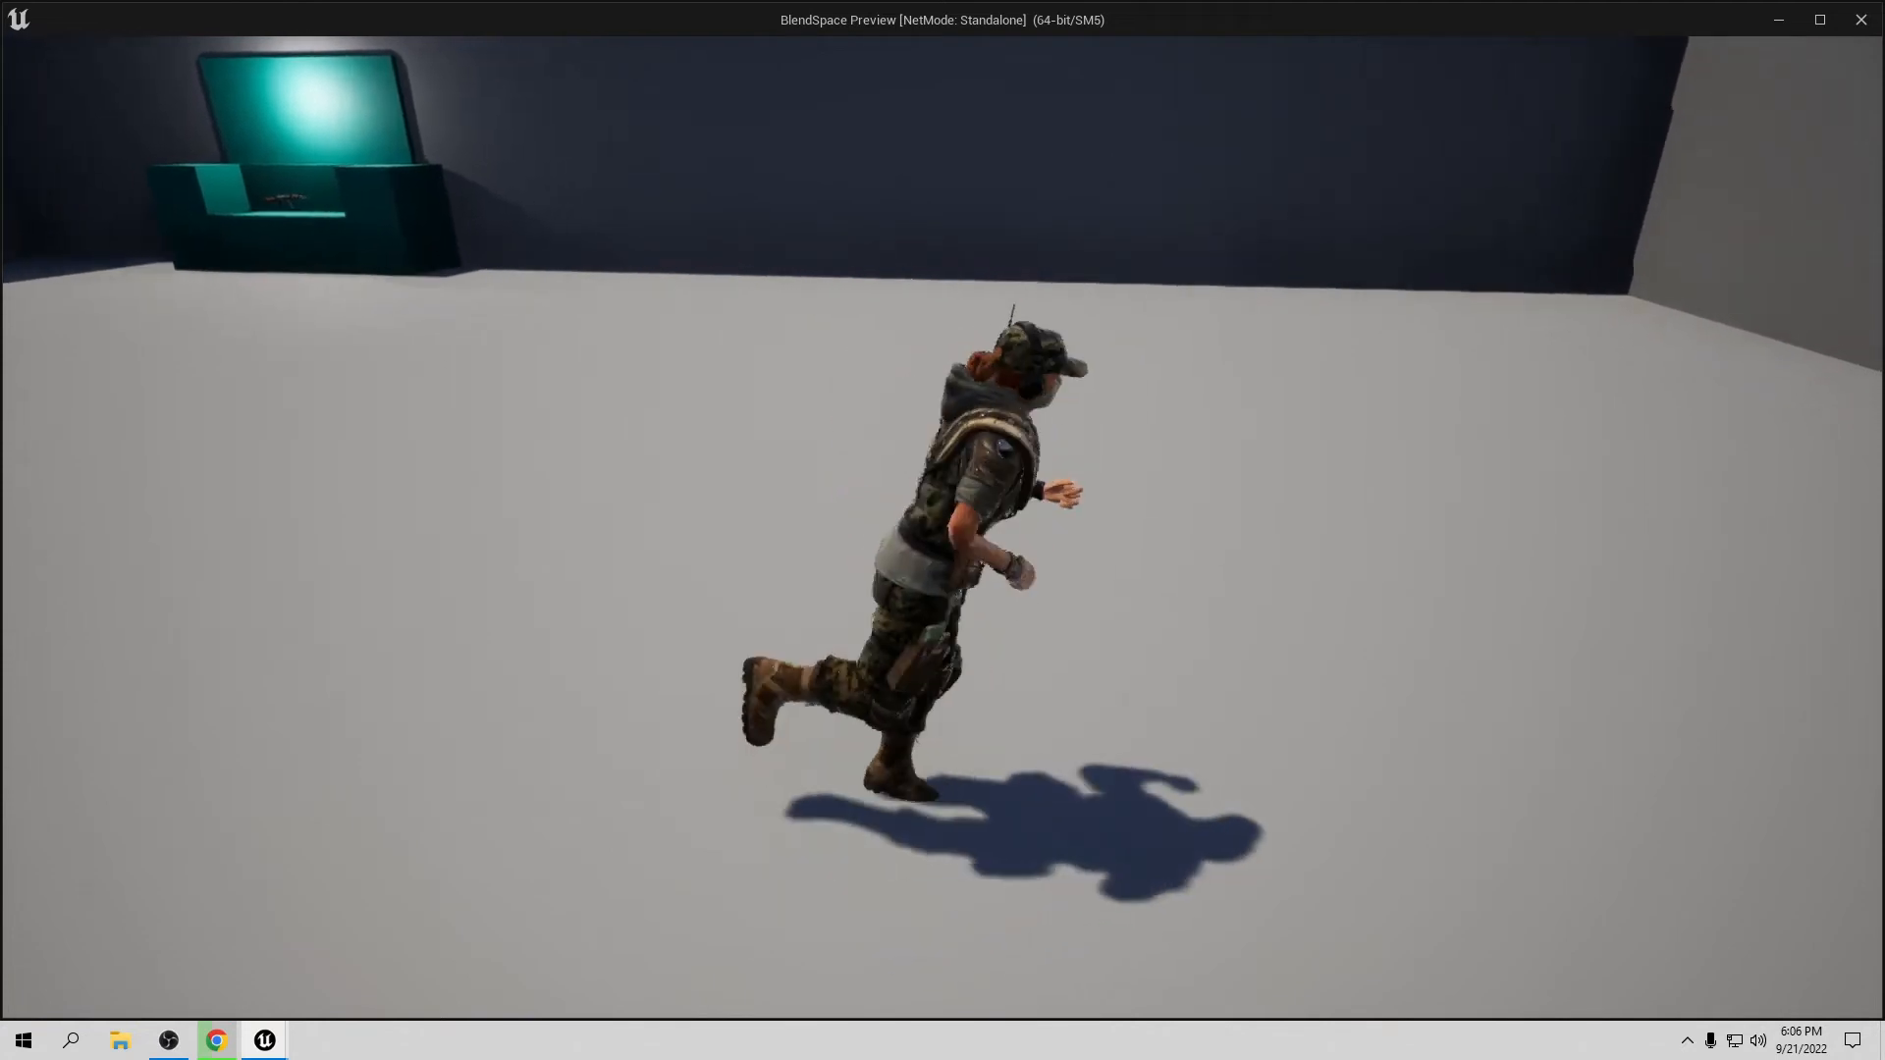
Step: Run the character to the teal display stand and pick up the rifle
key(w)
key(a)
key(w)
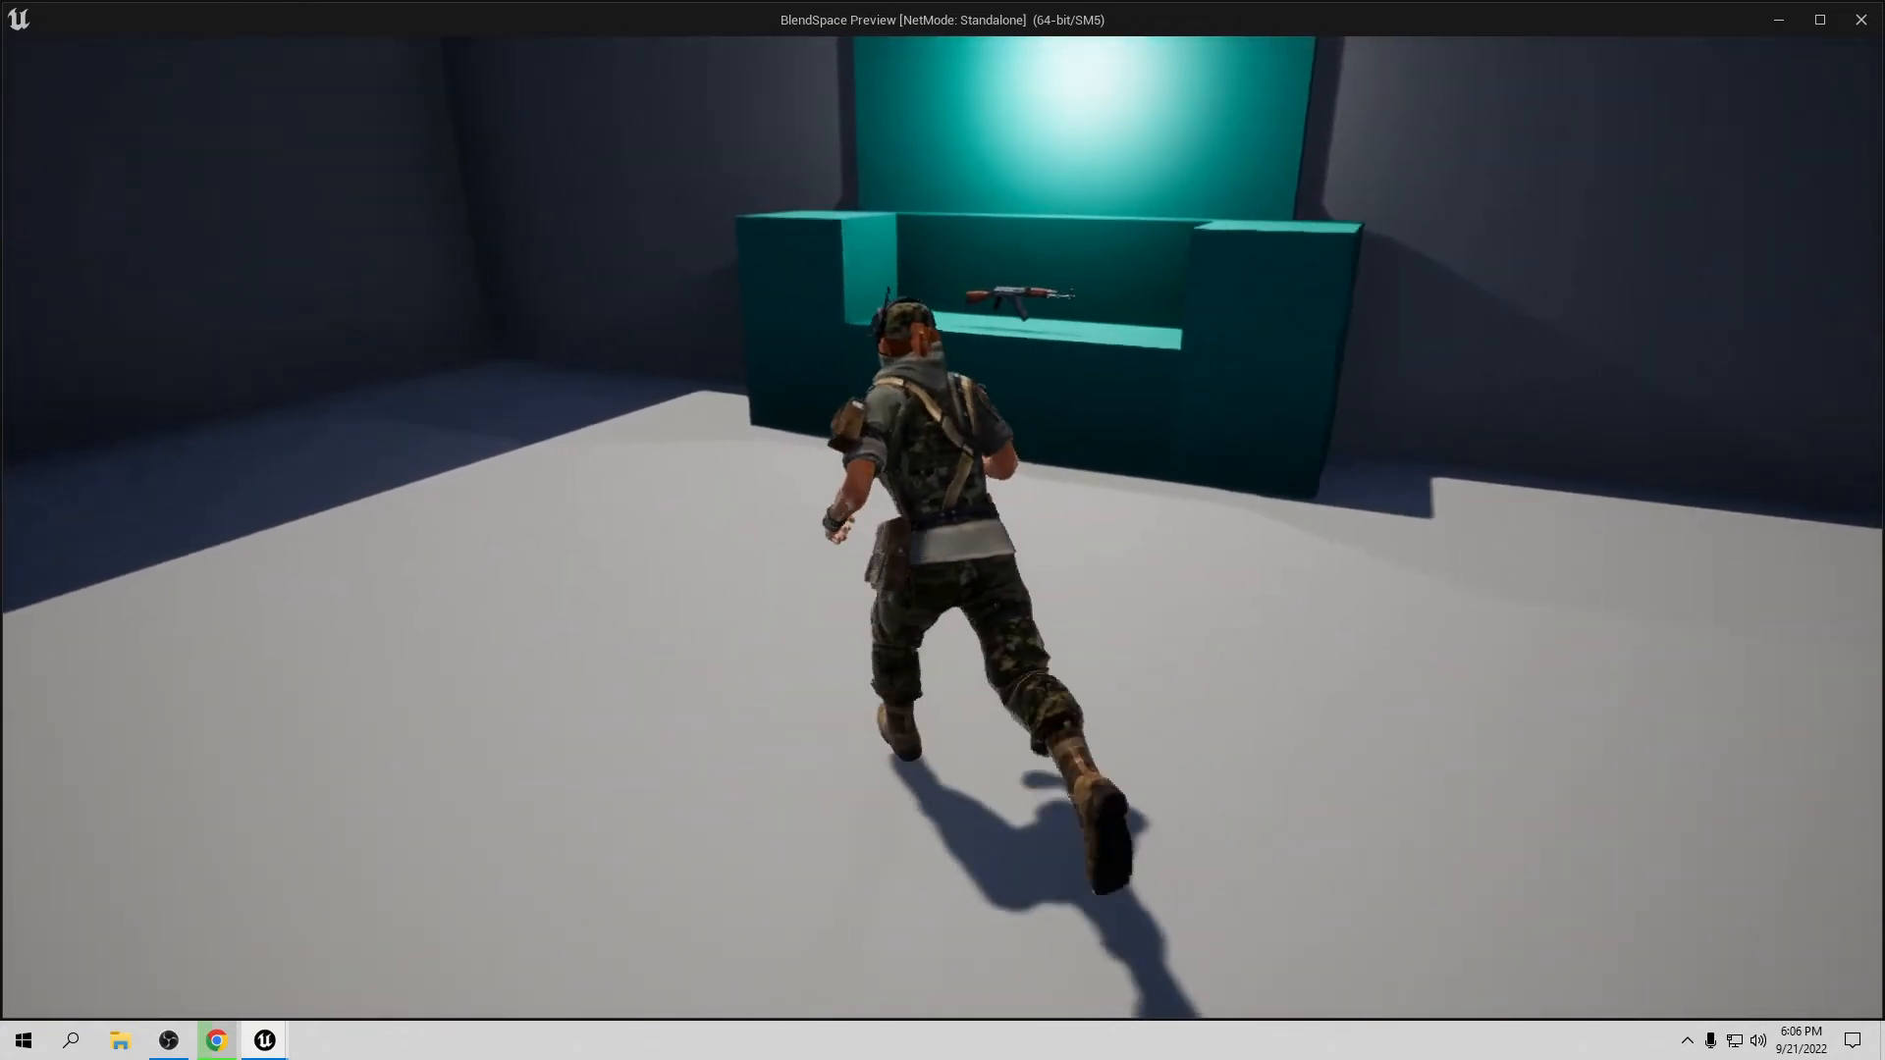
key(w)
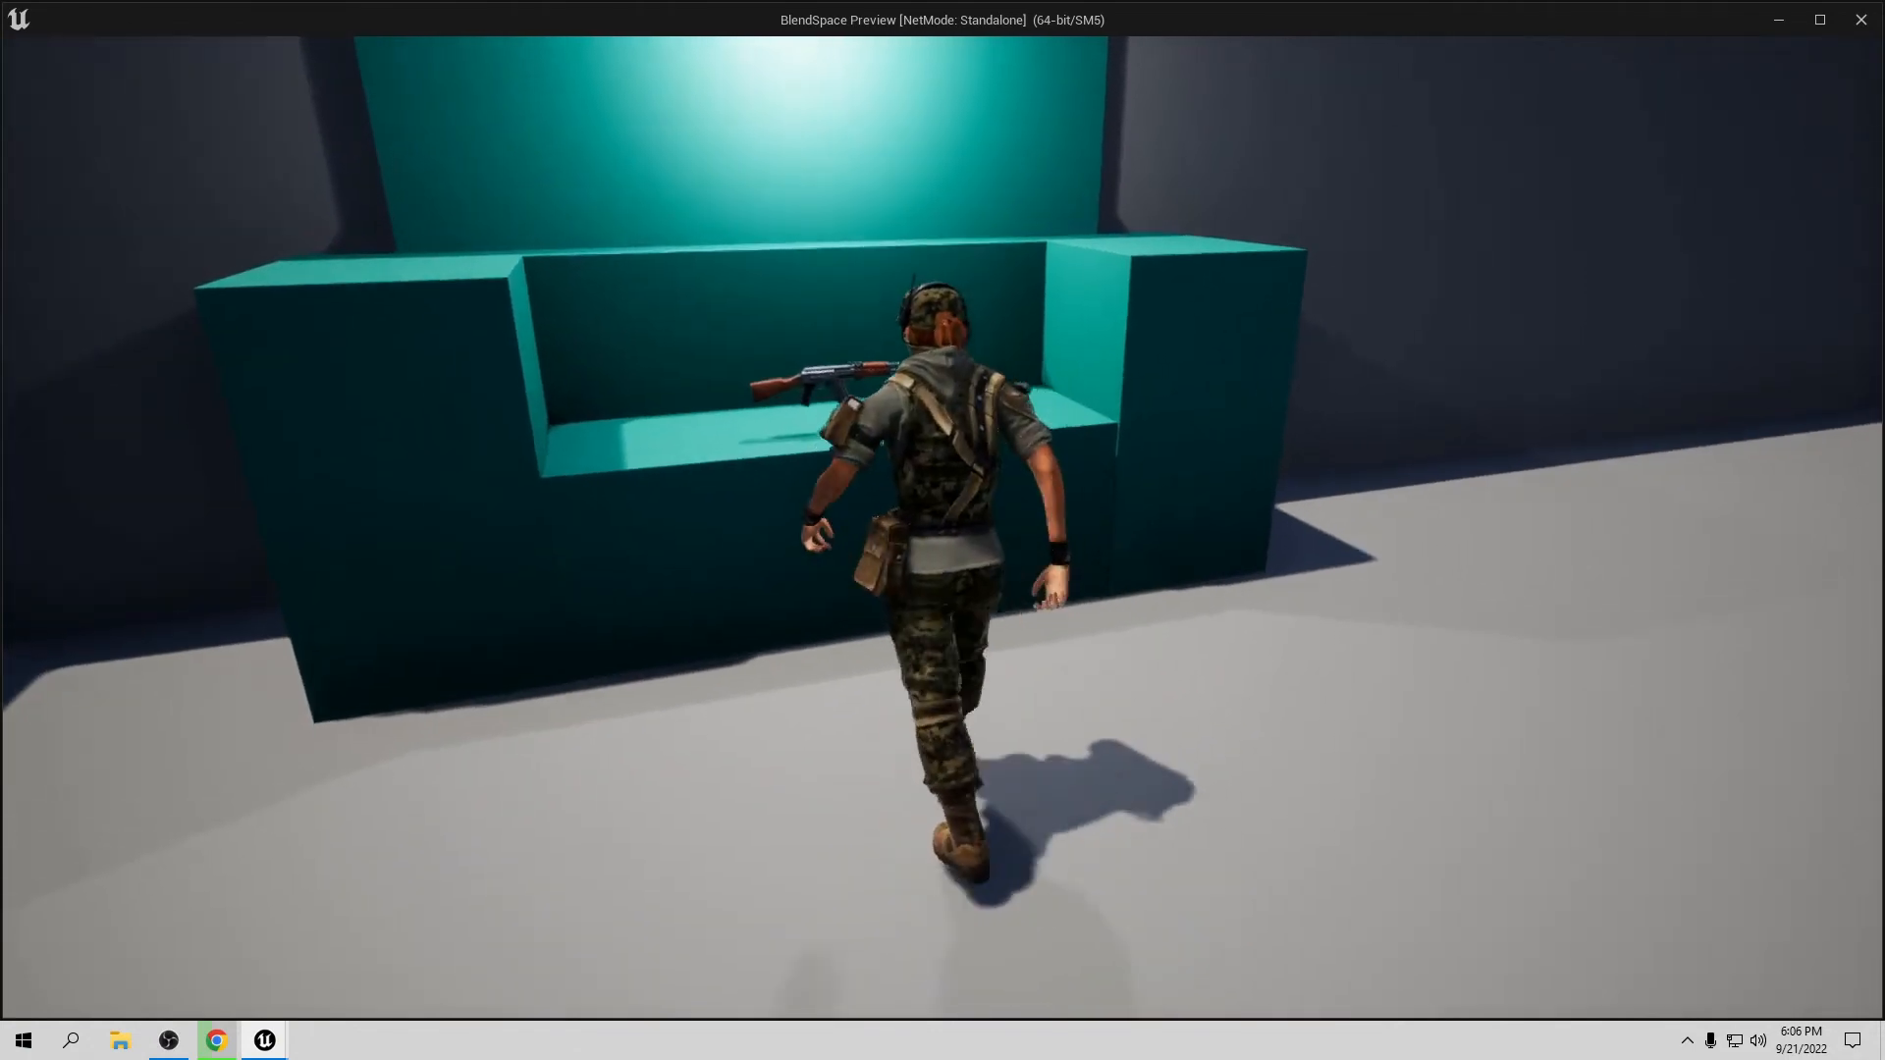
key(w)
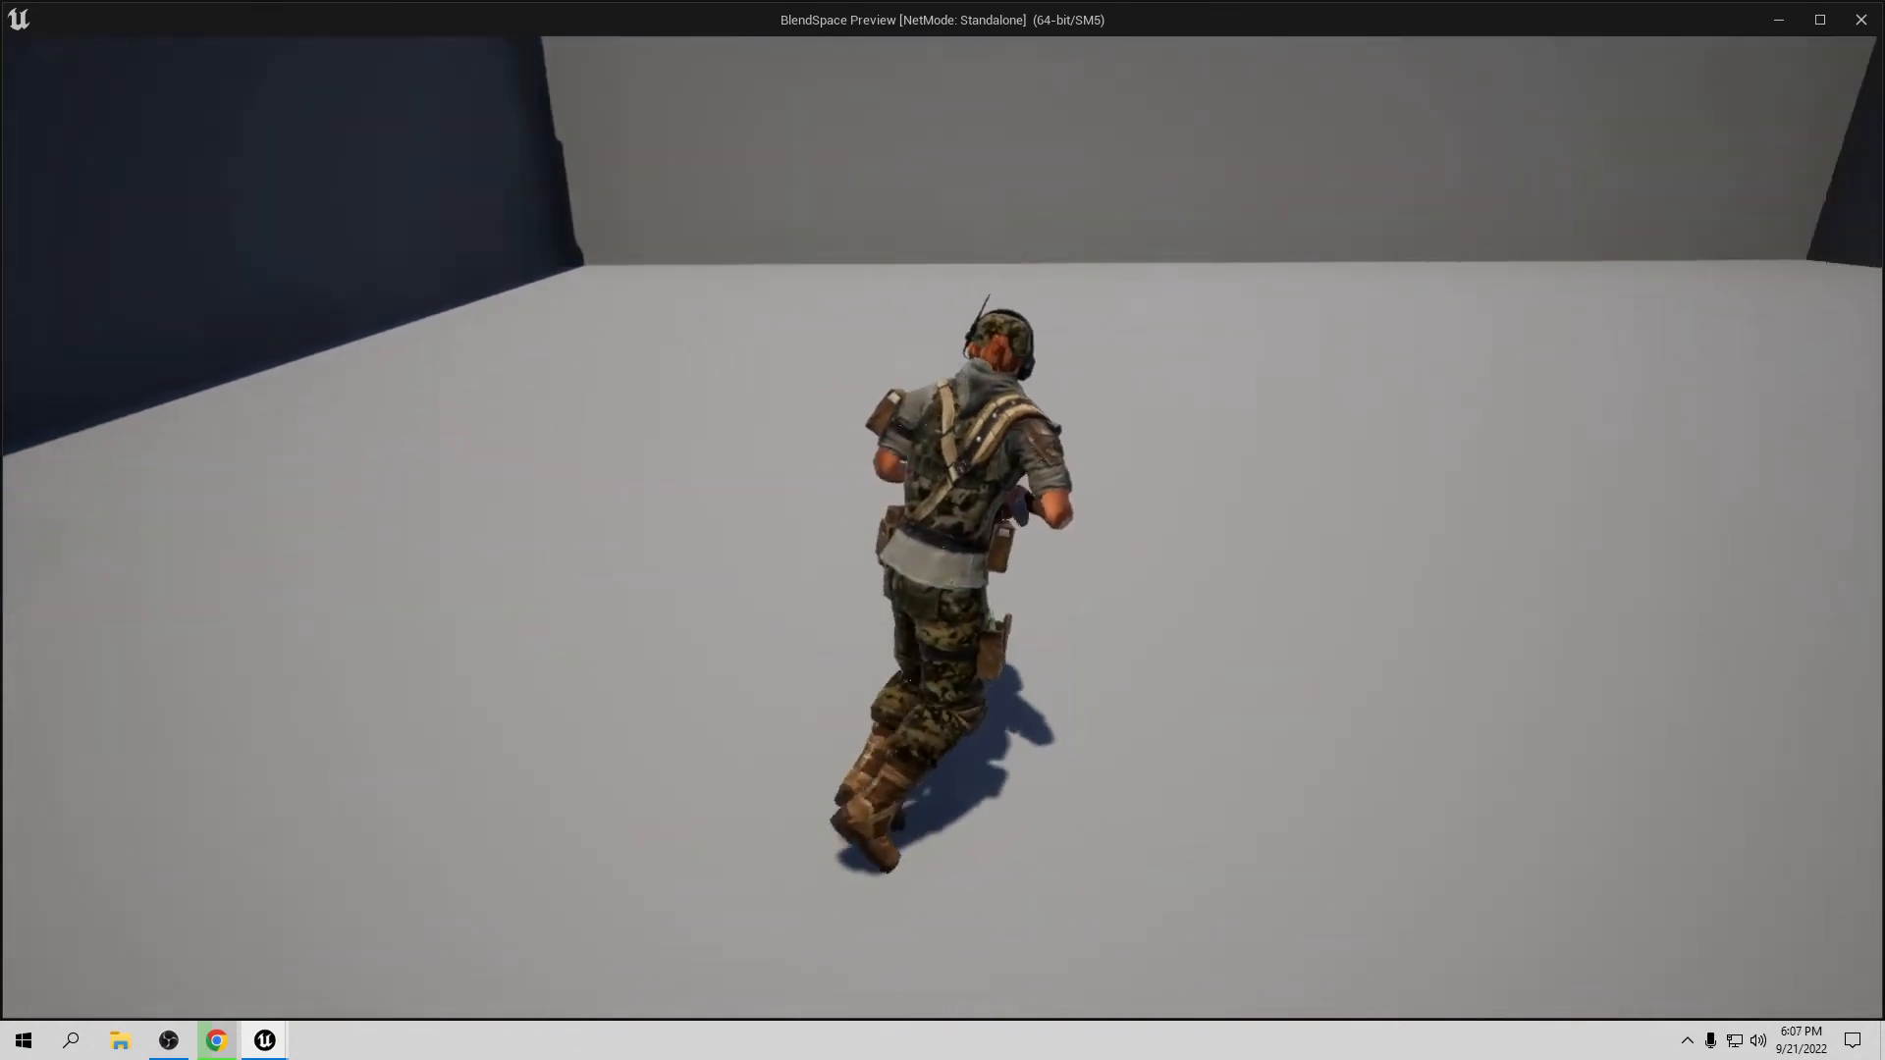
Step: Move the rifle-carrying character forward, backward and sideways around the level to check the directional blend space animations
key(a)
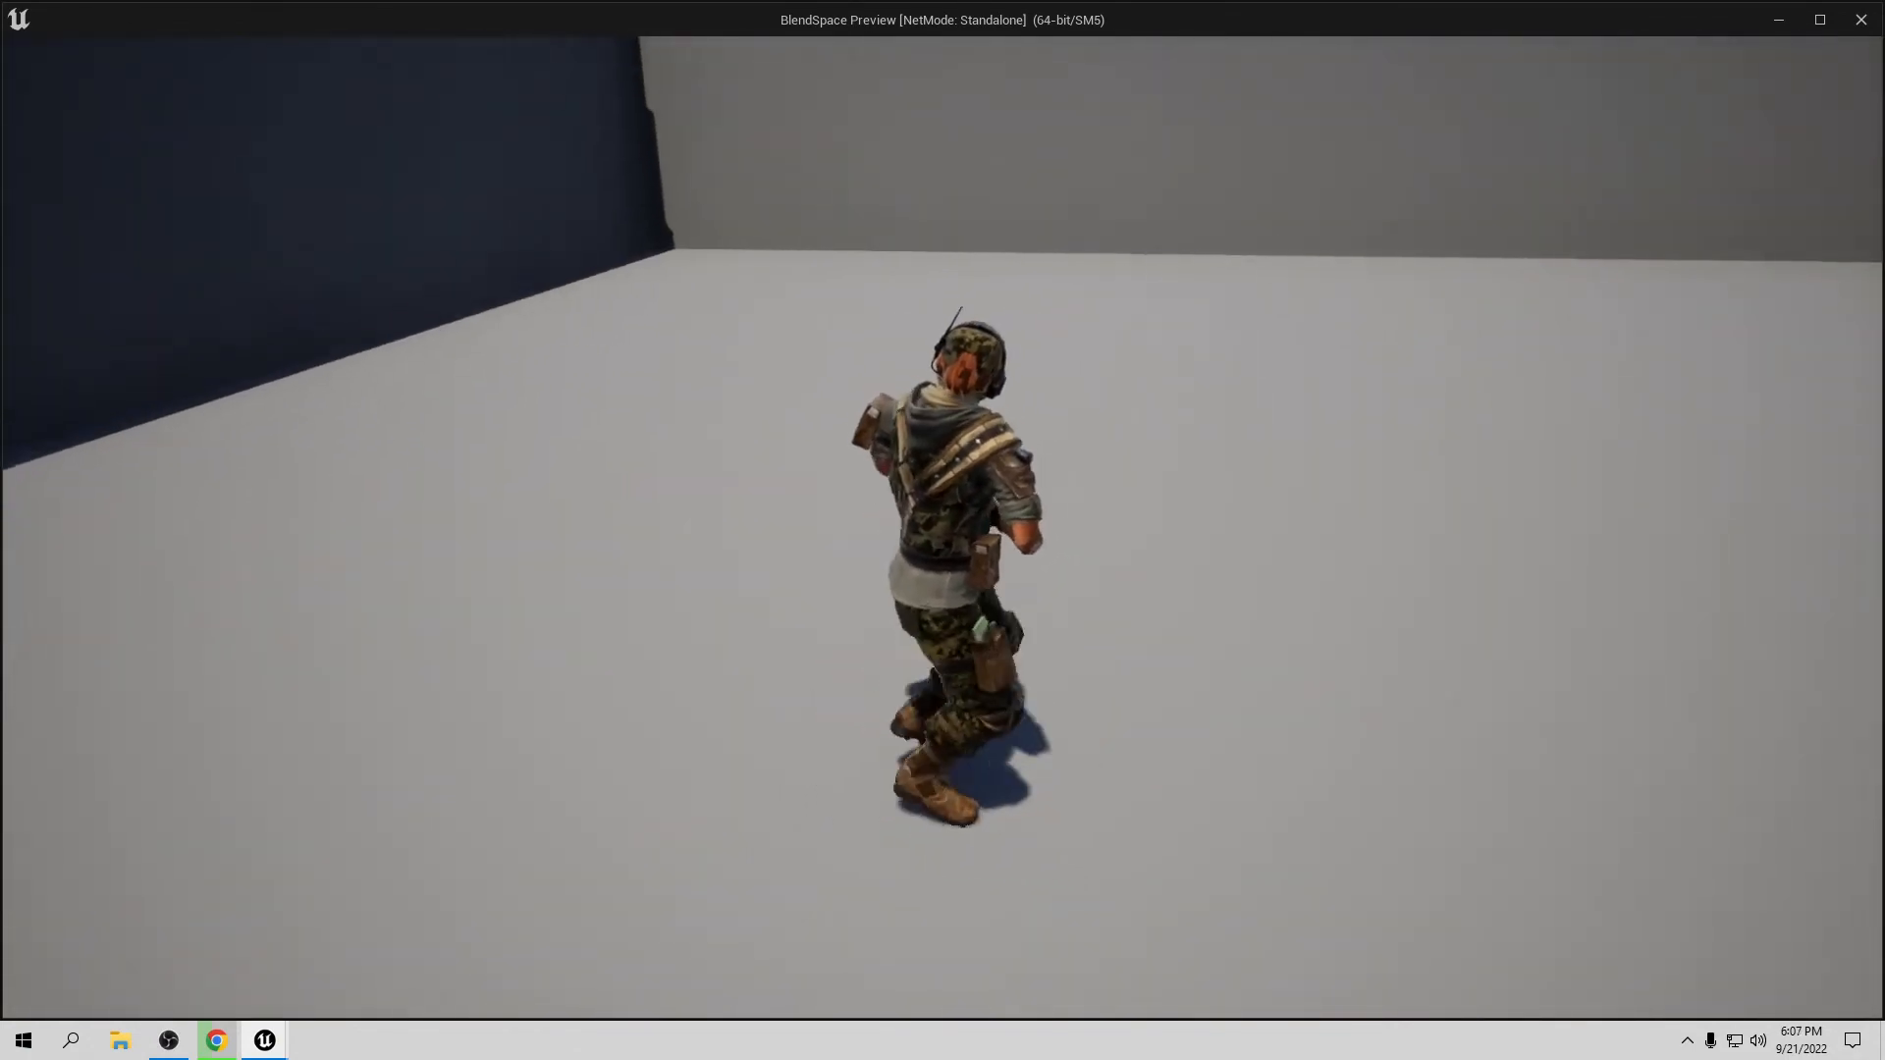
key(d)
key(w)
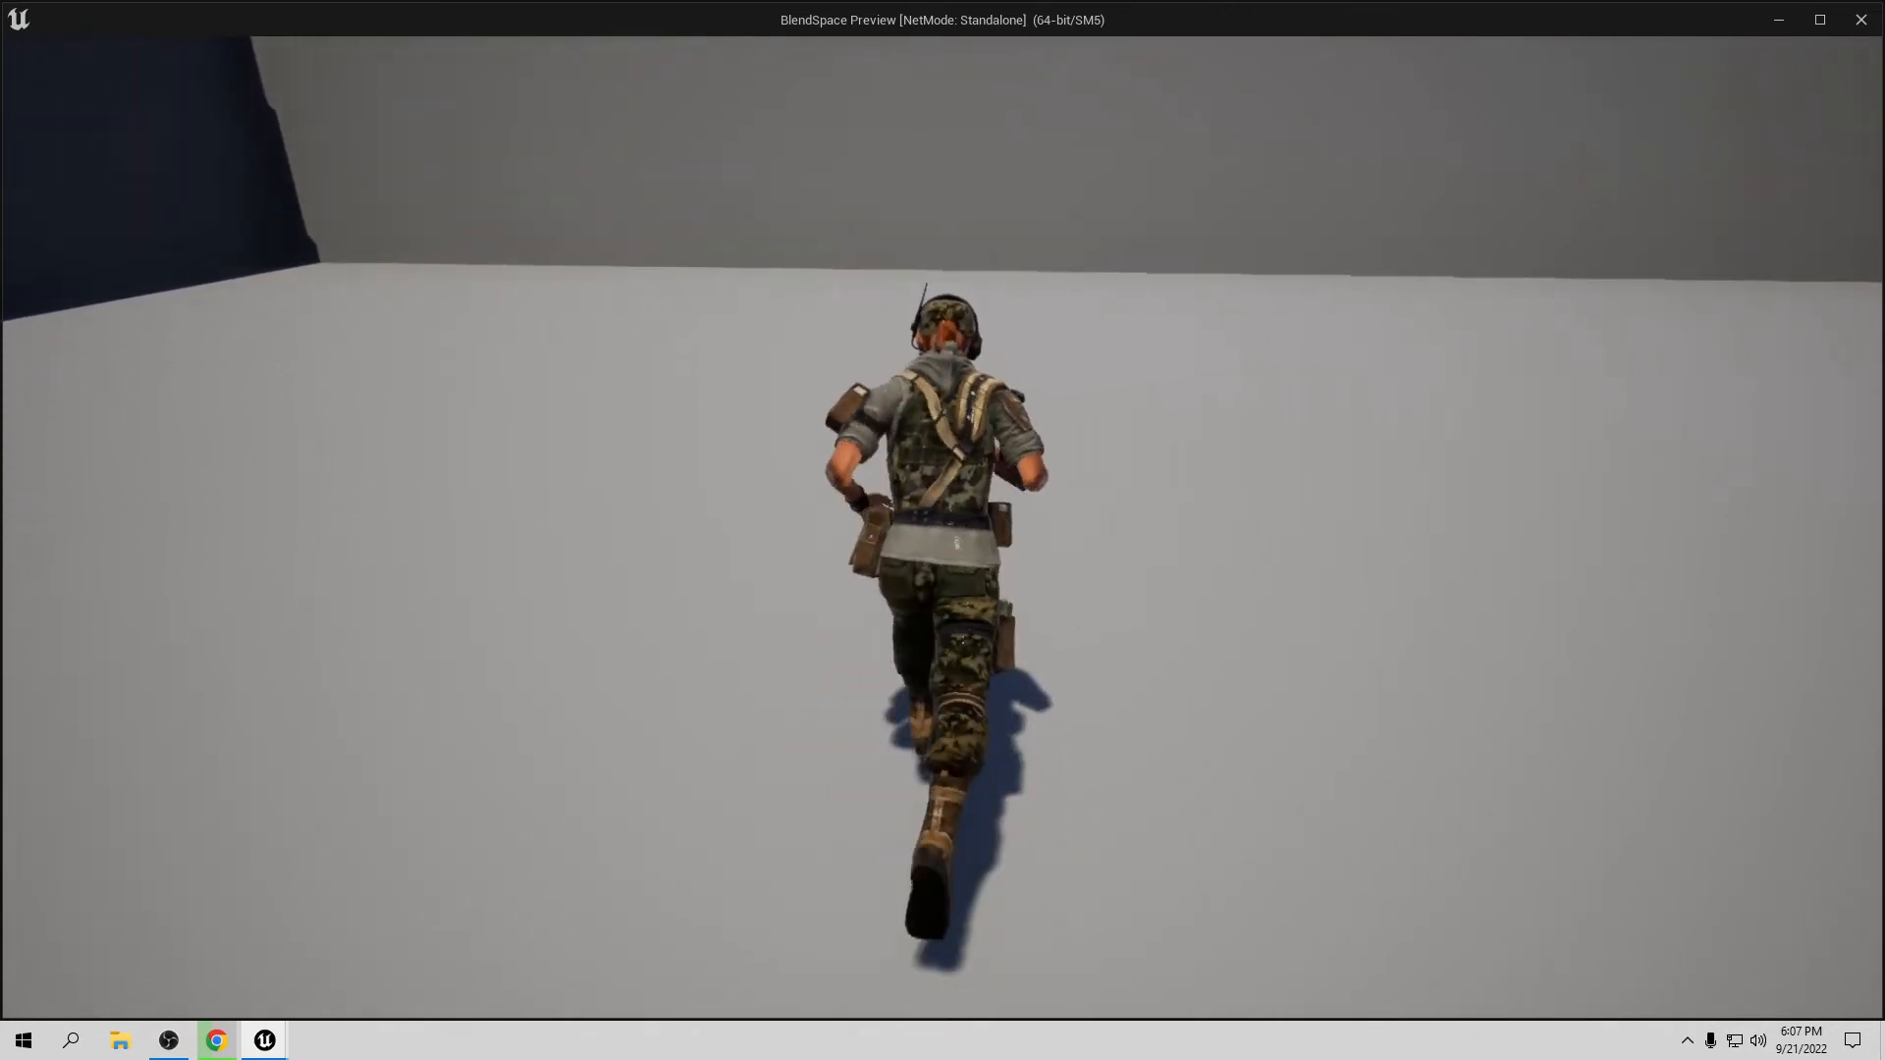
key(s)
key(s)
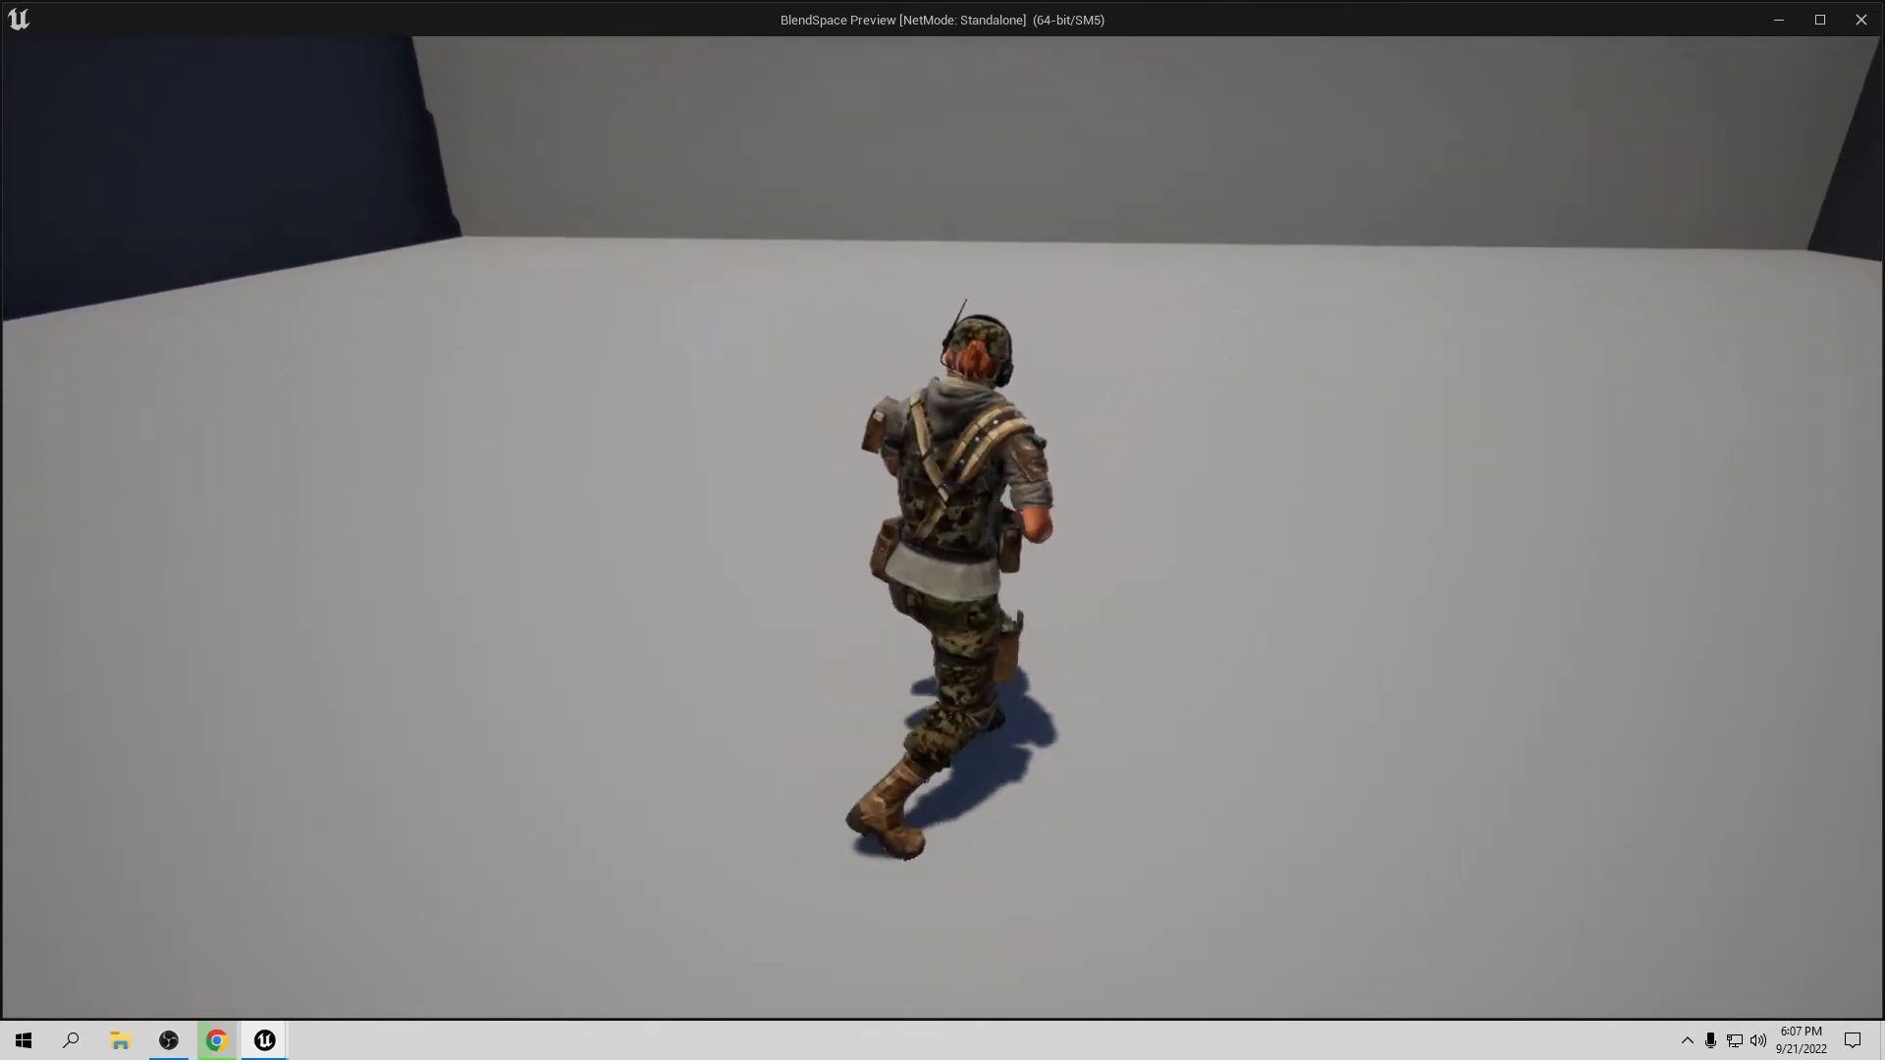
key(s)
key(a)
key(d)
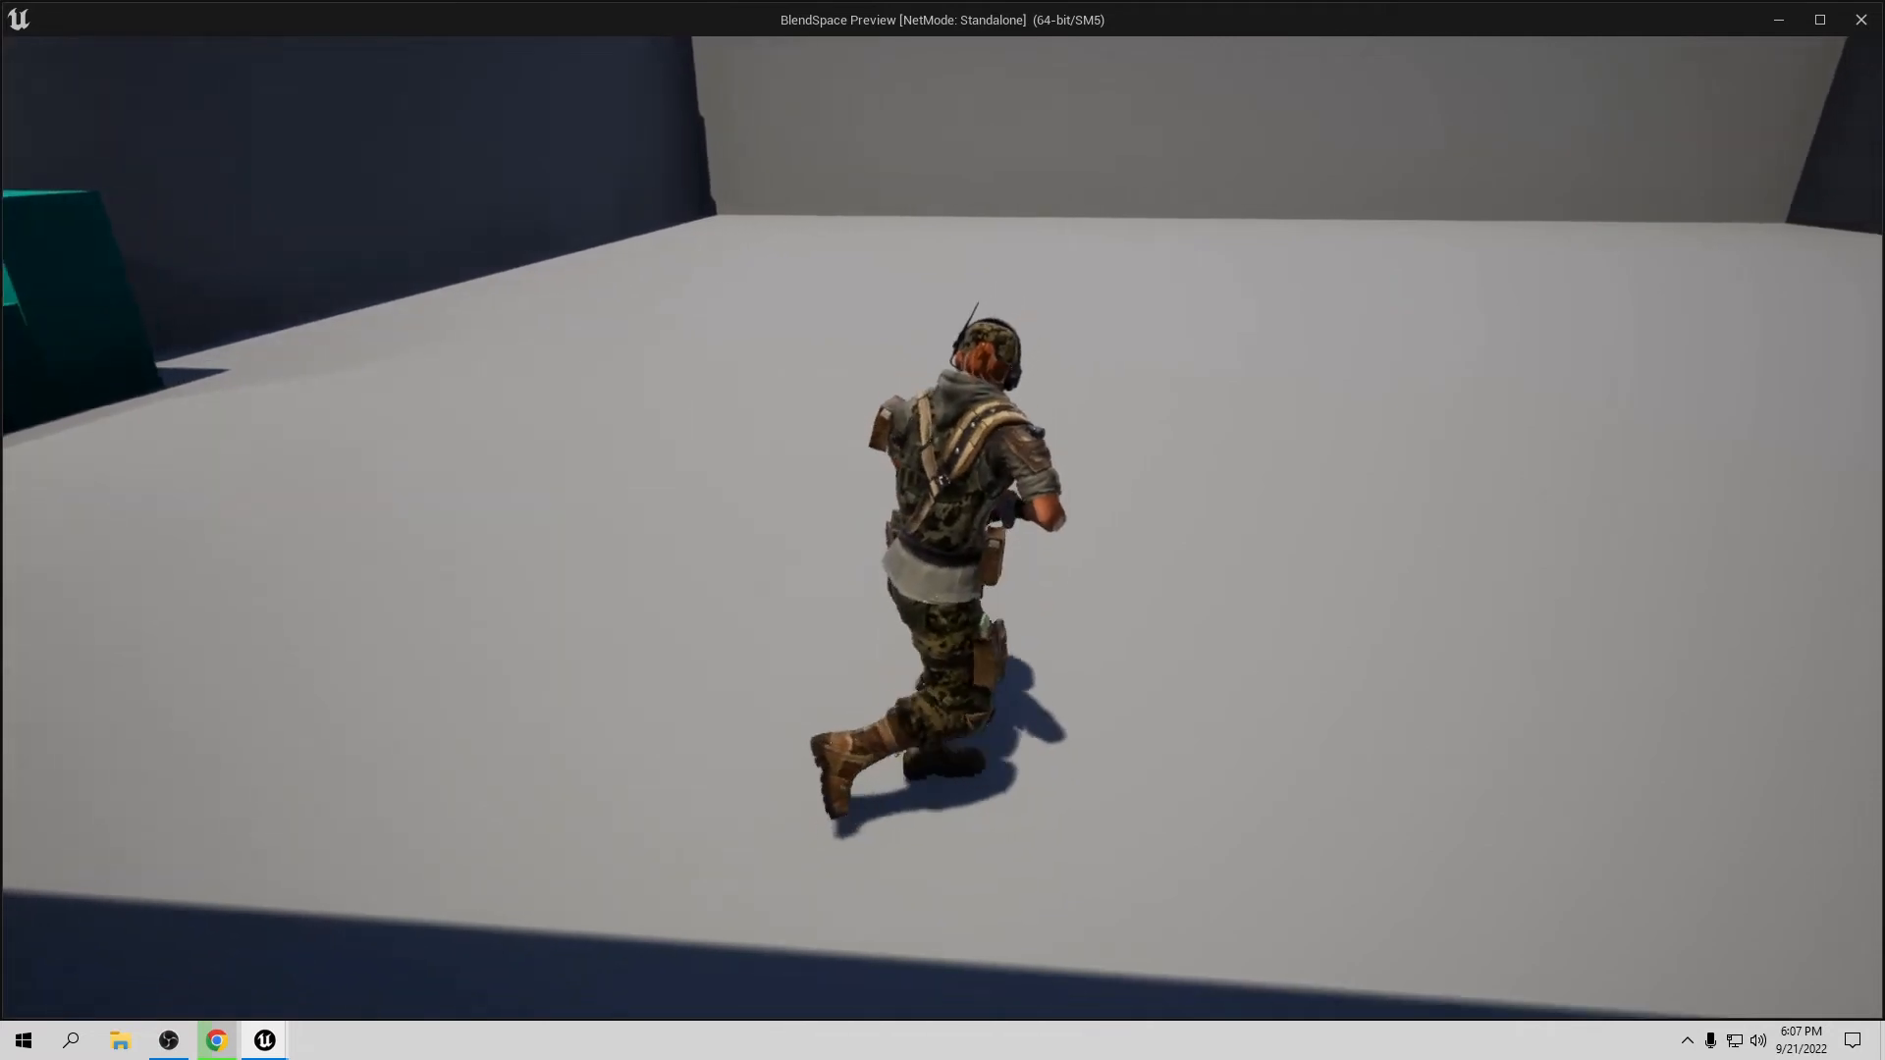
key(s)
key(w)
key(d)
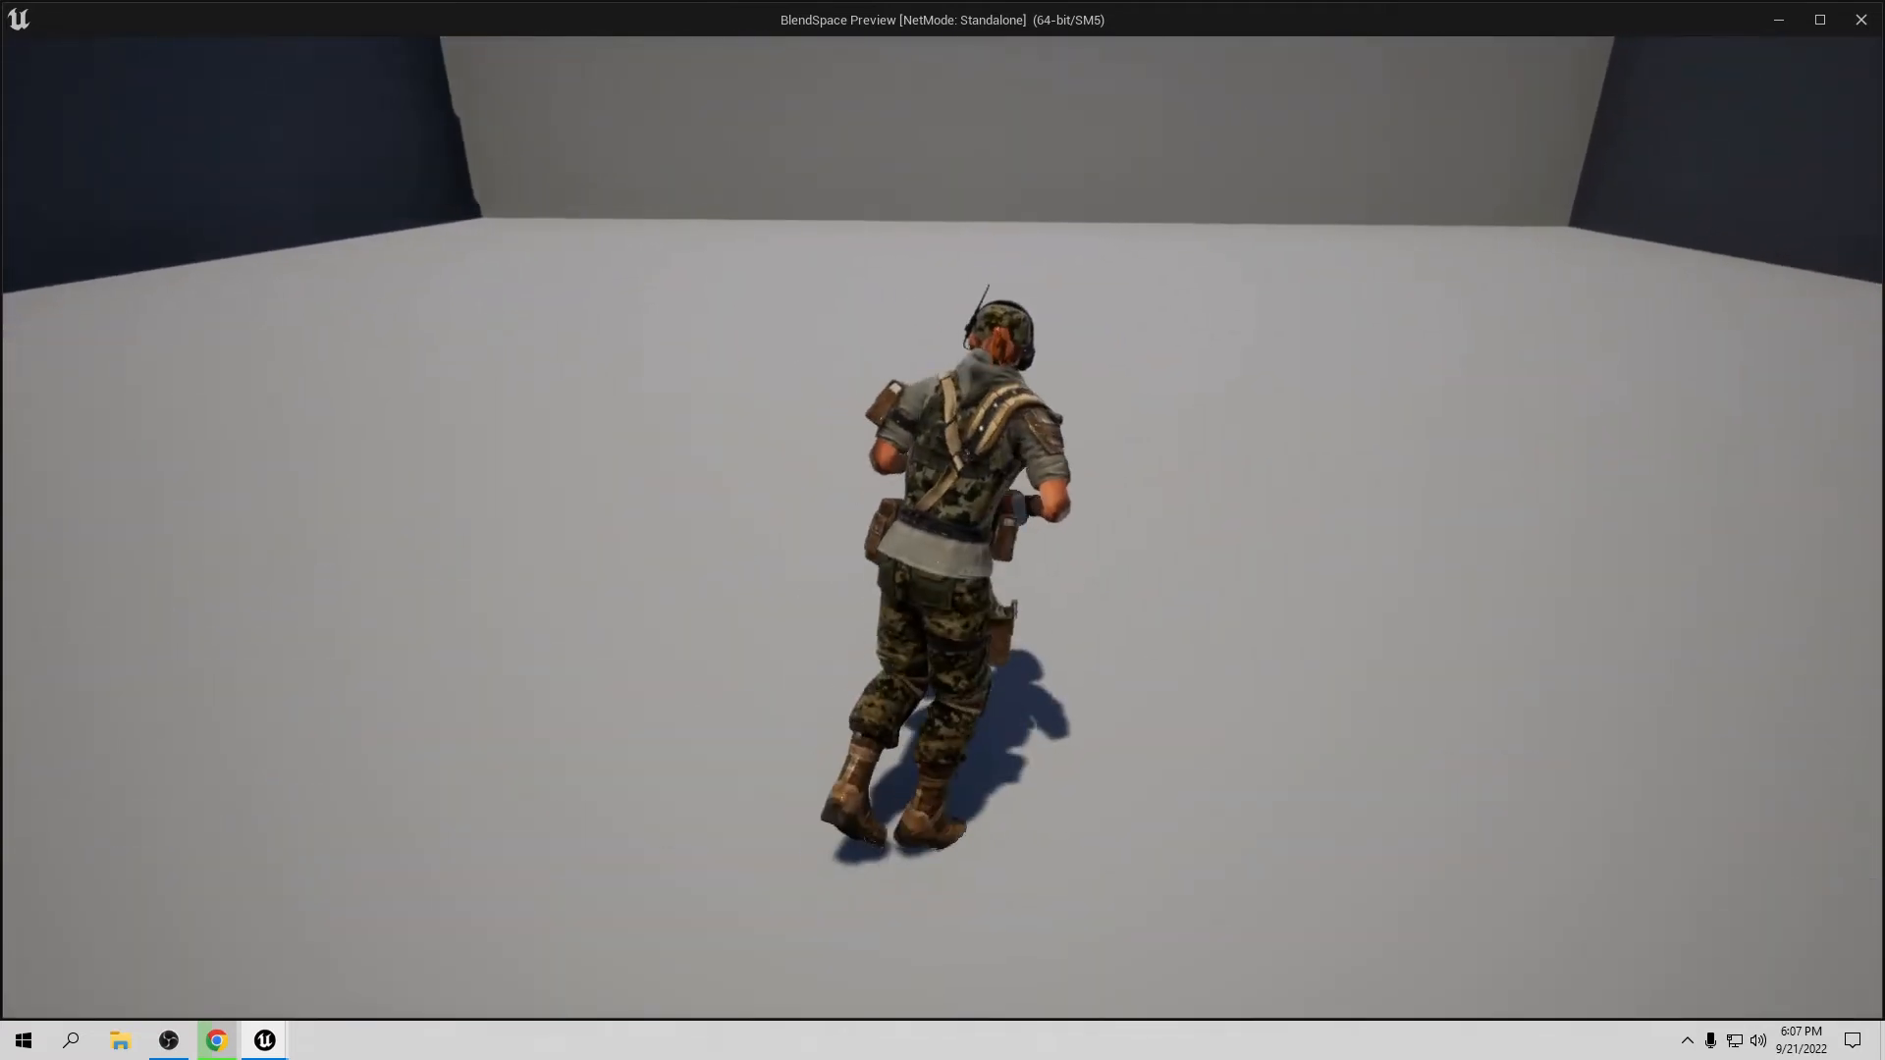
key(d)
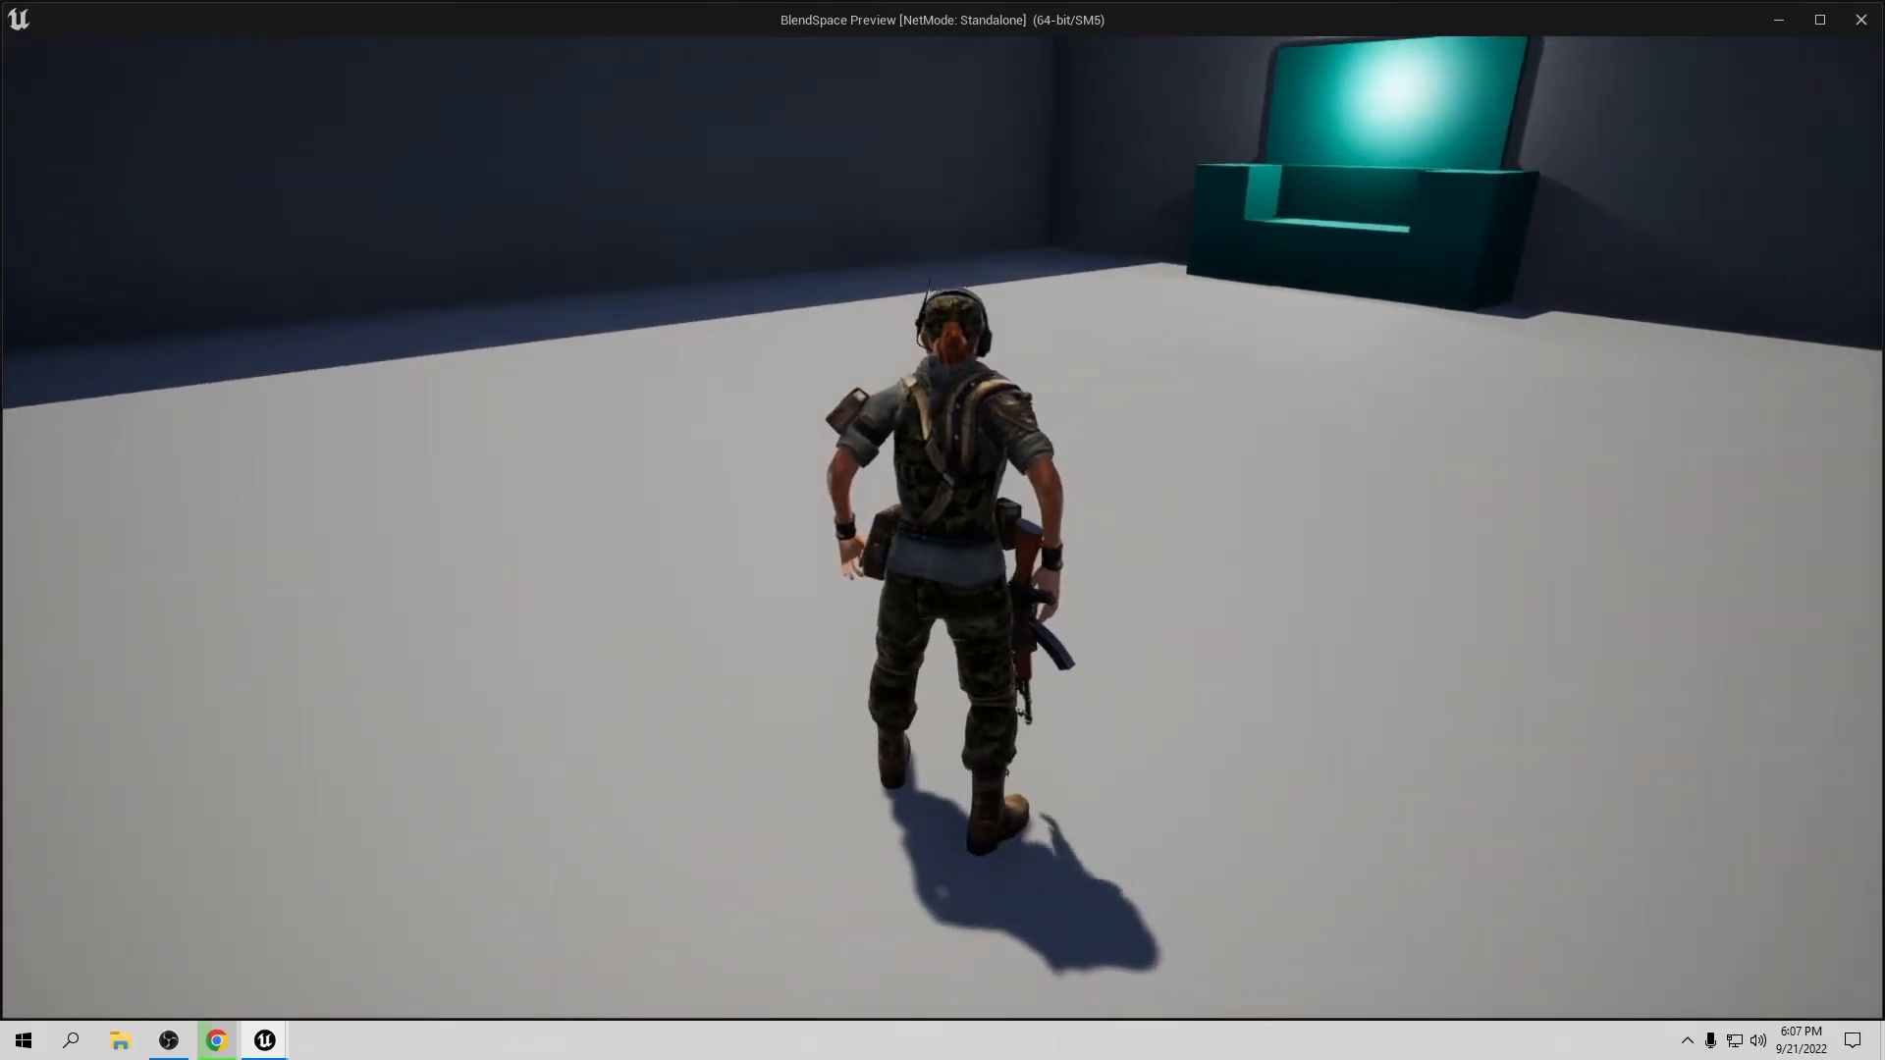
key(w)
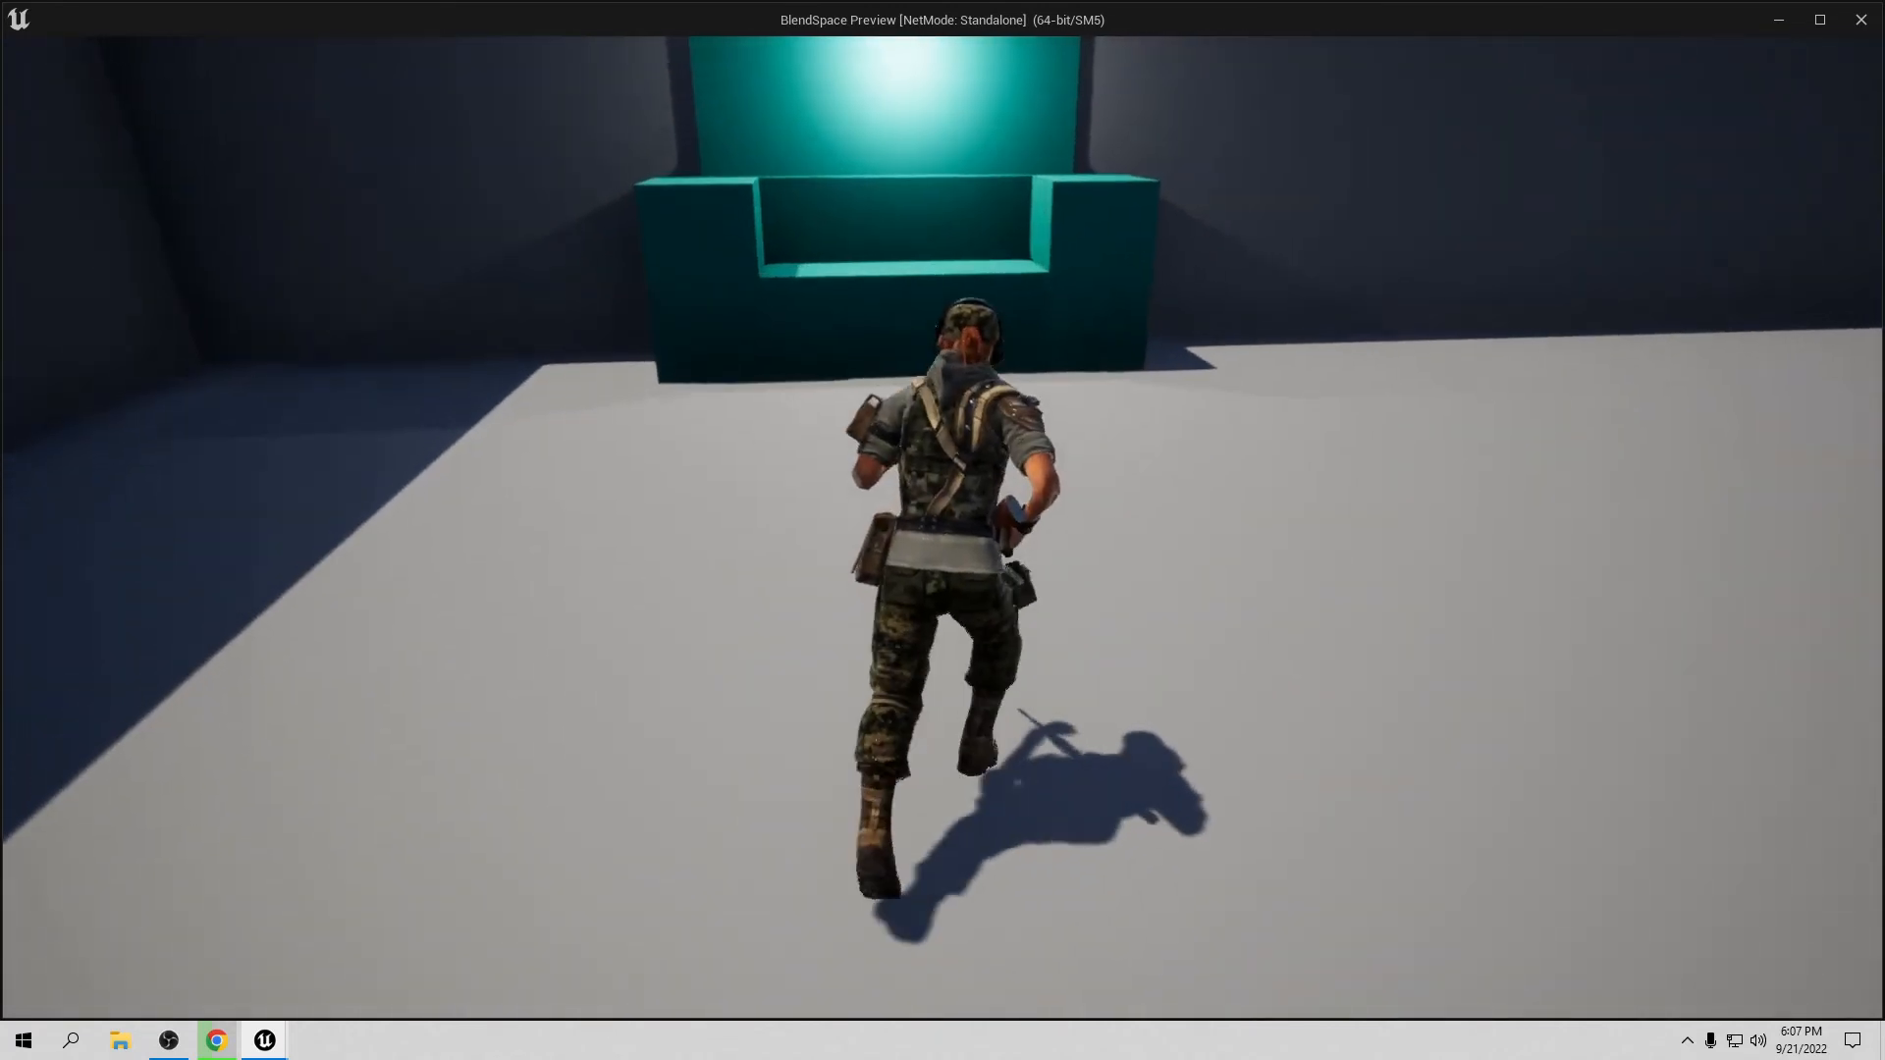
key(w)
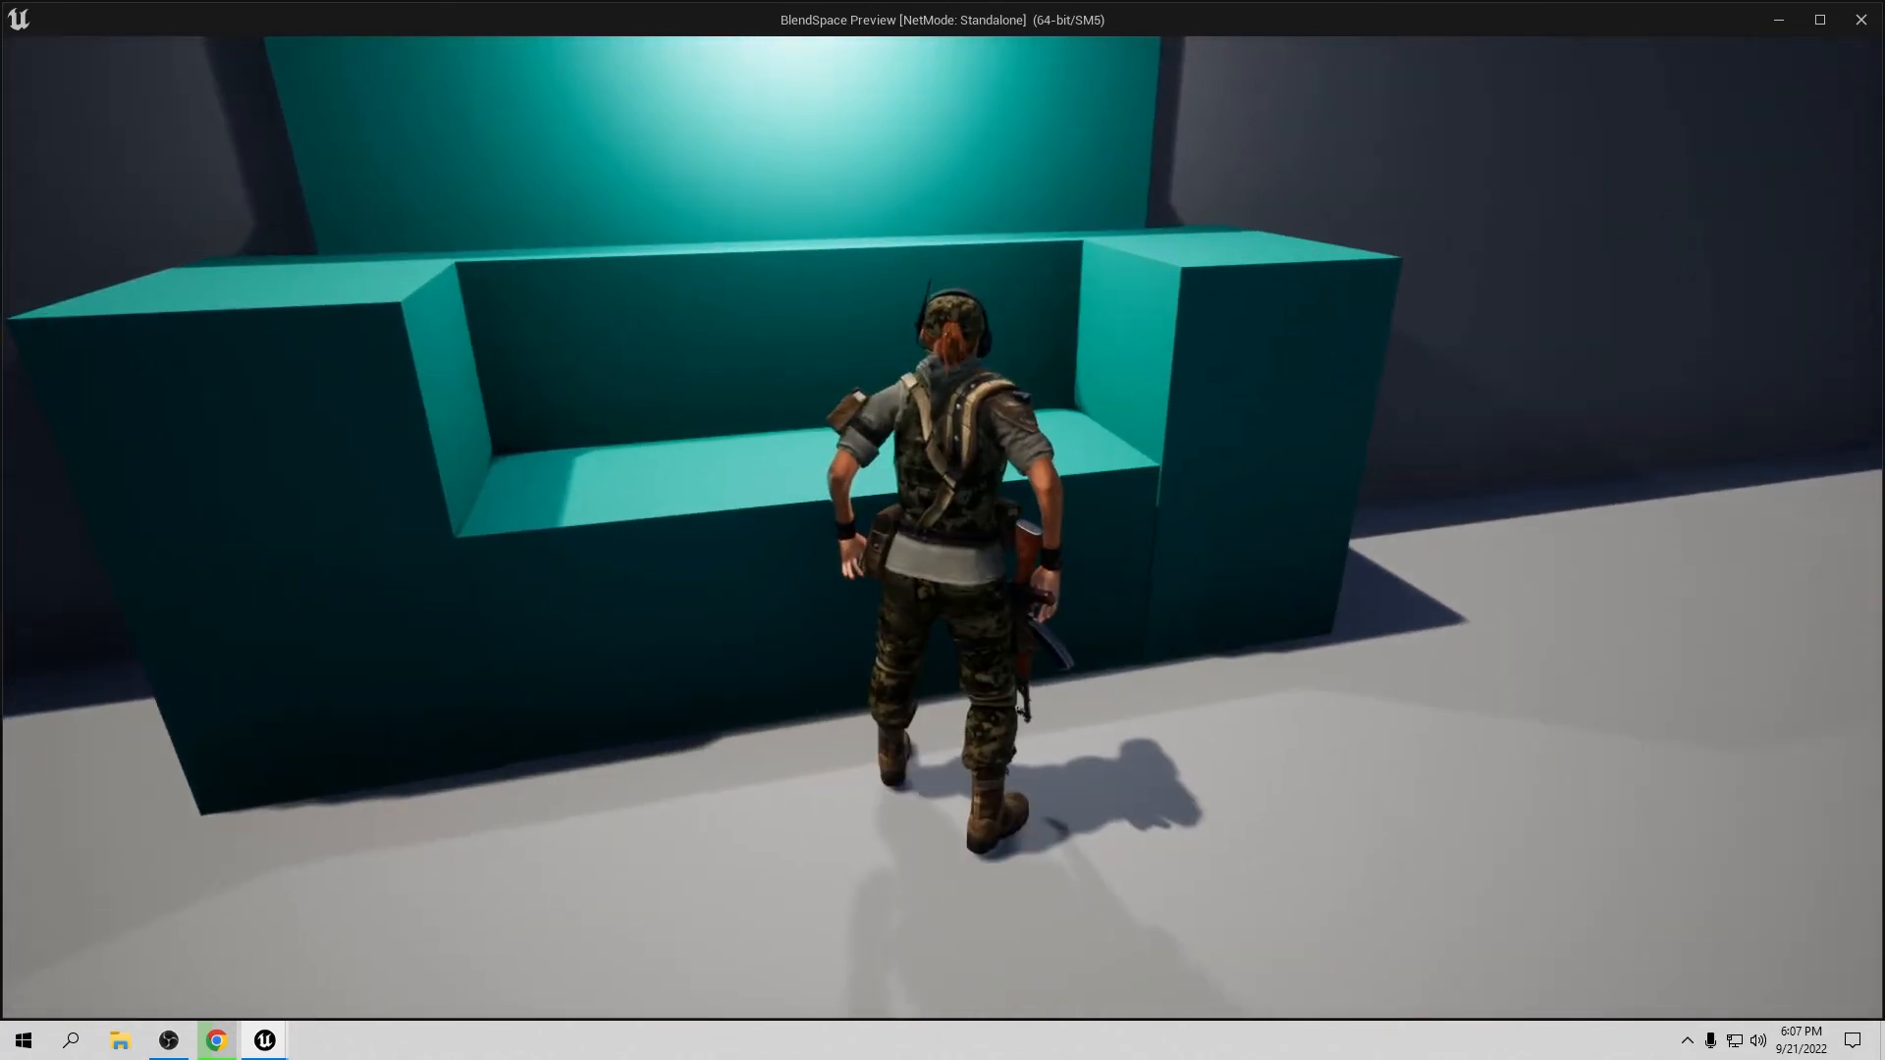
key(d)
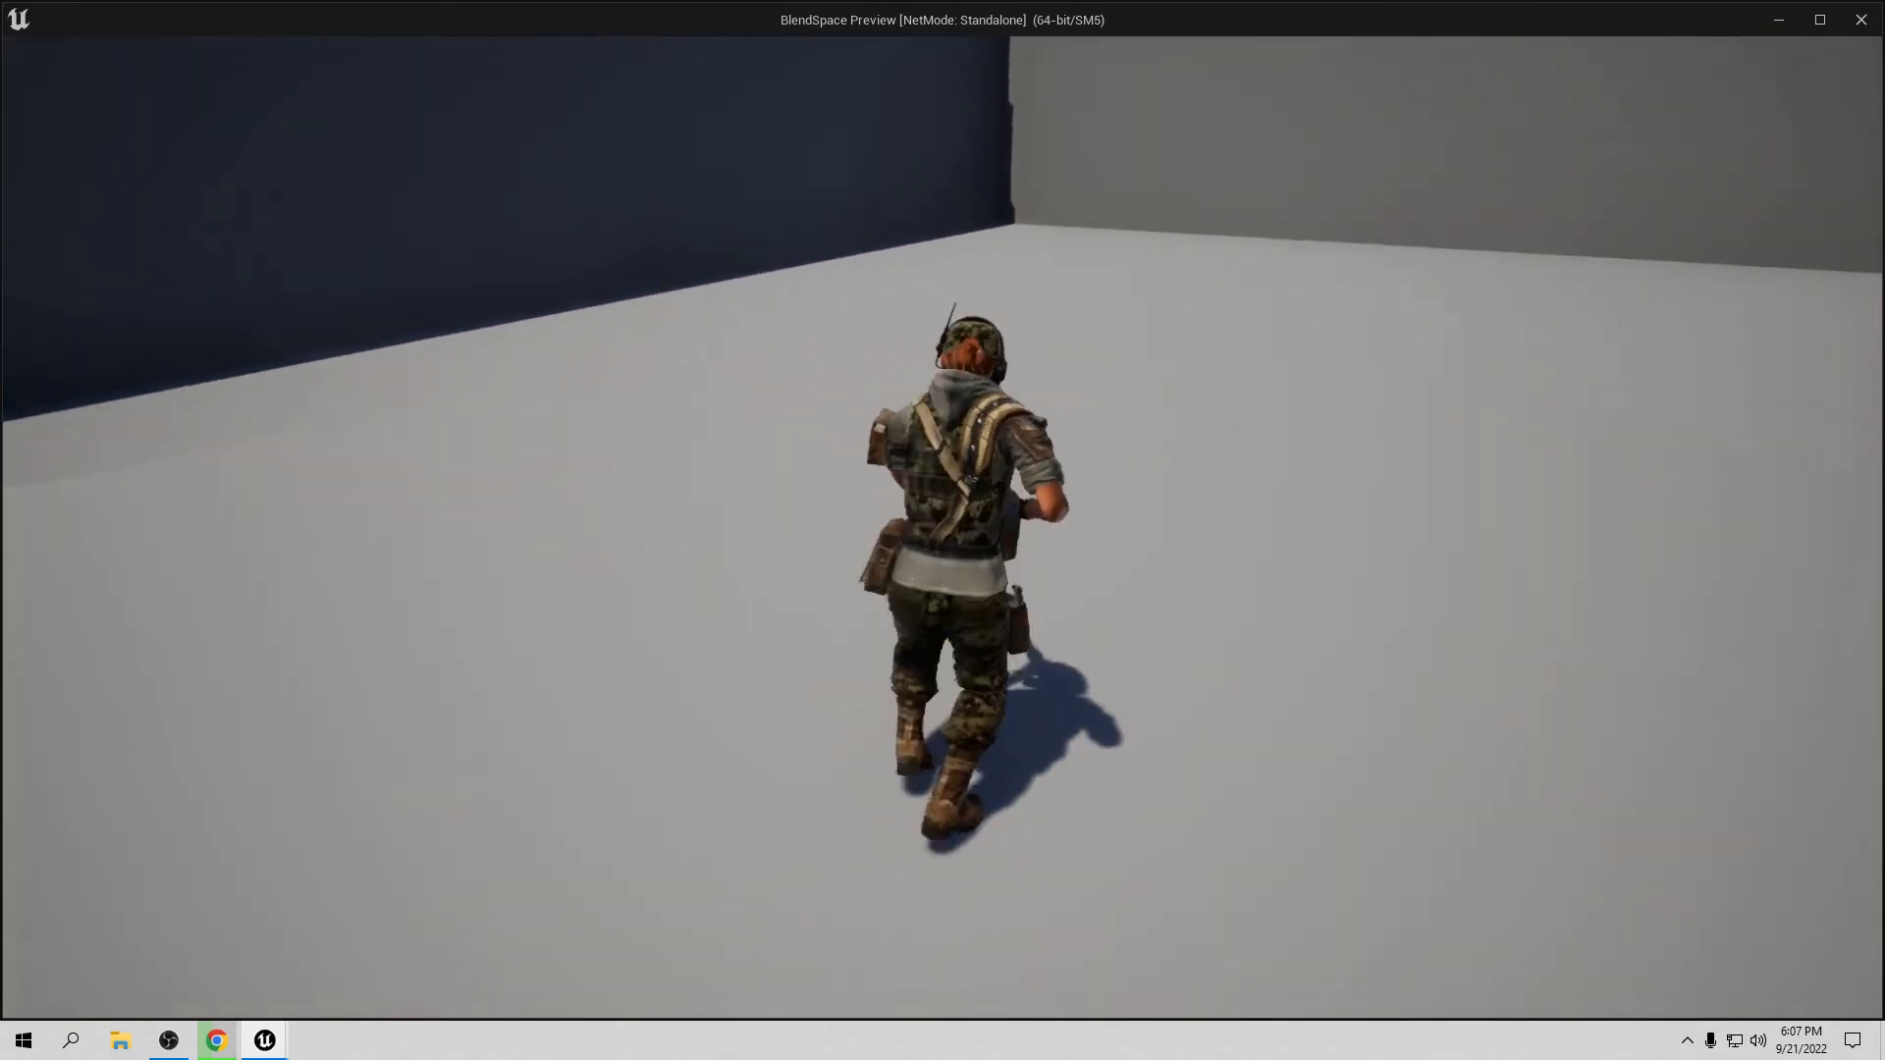
key(w)
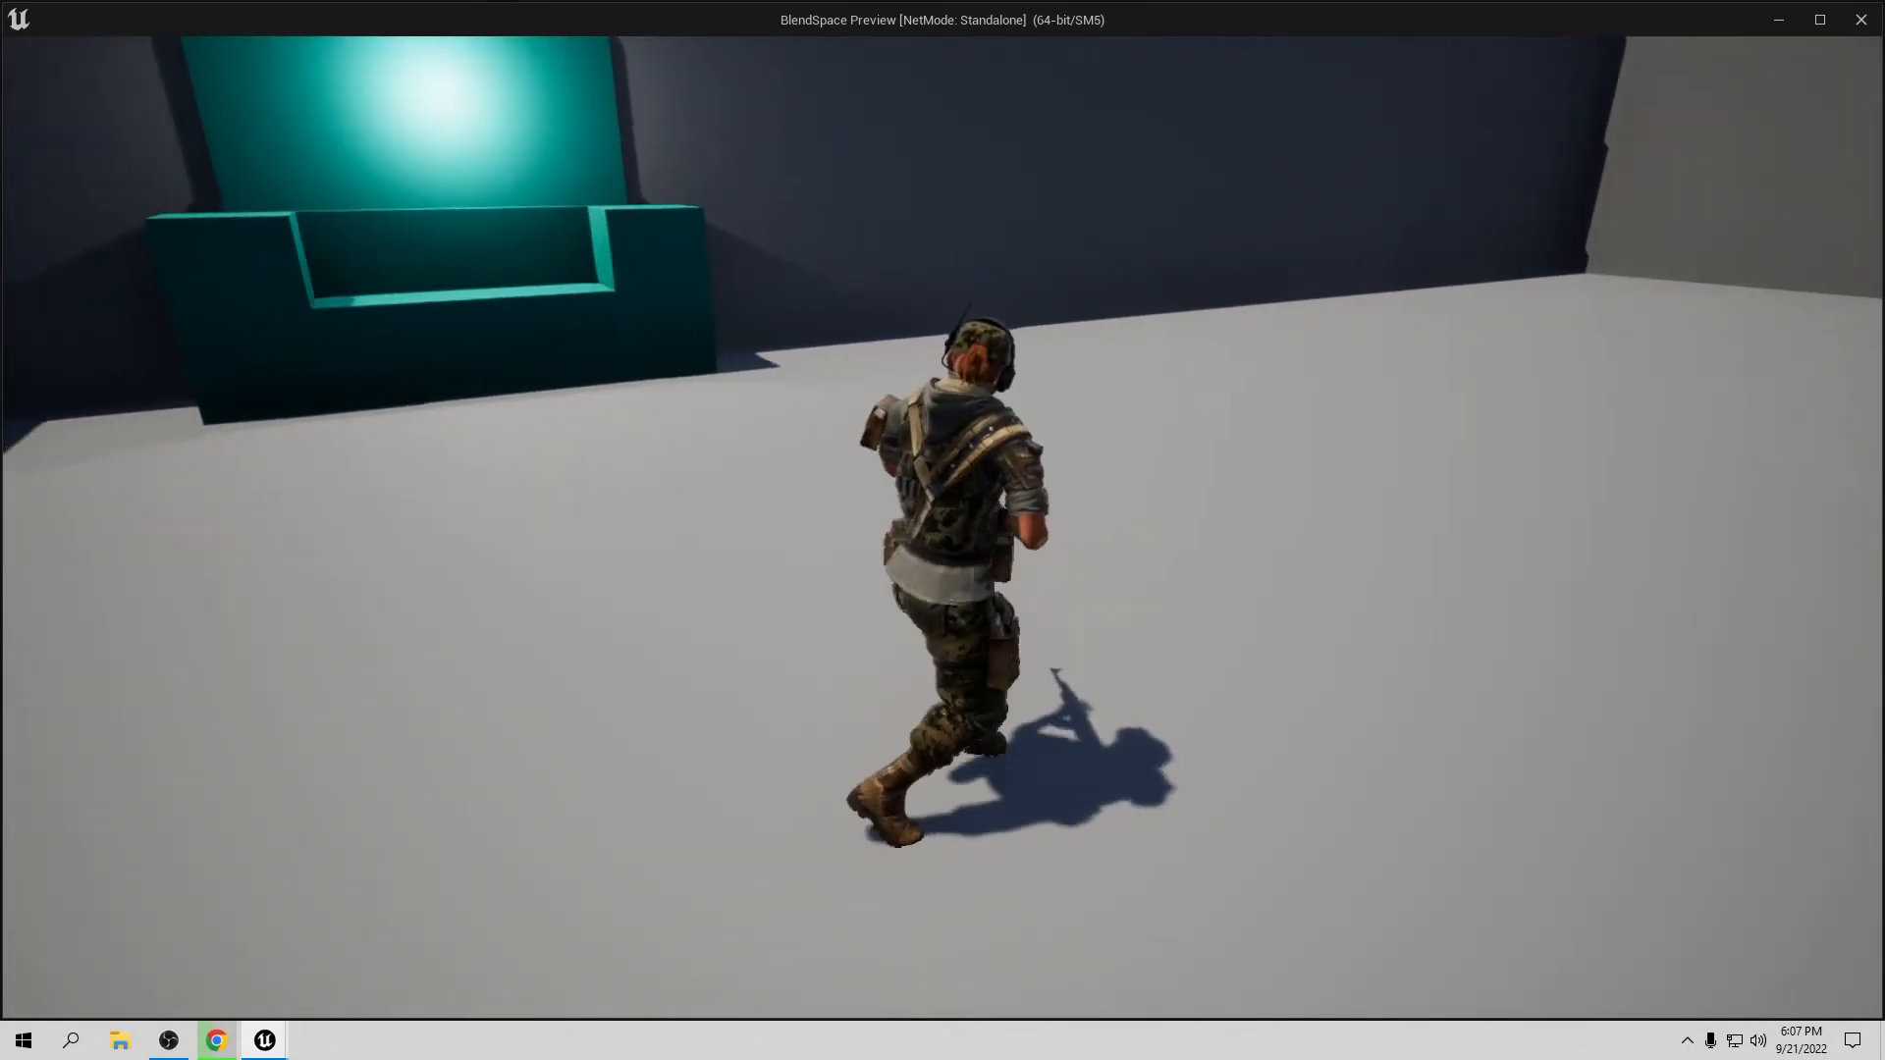
key(w)
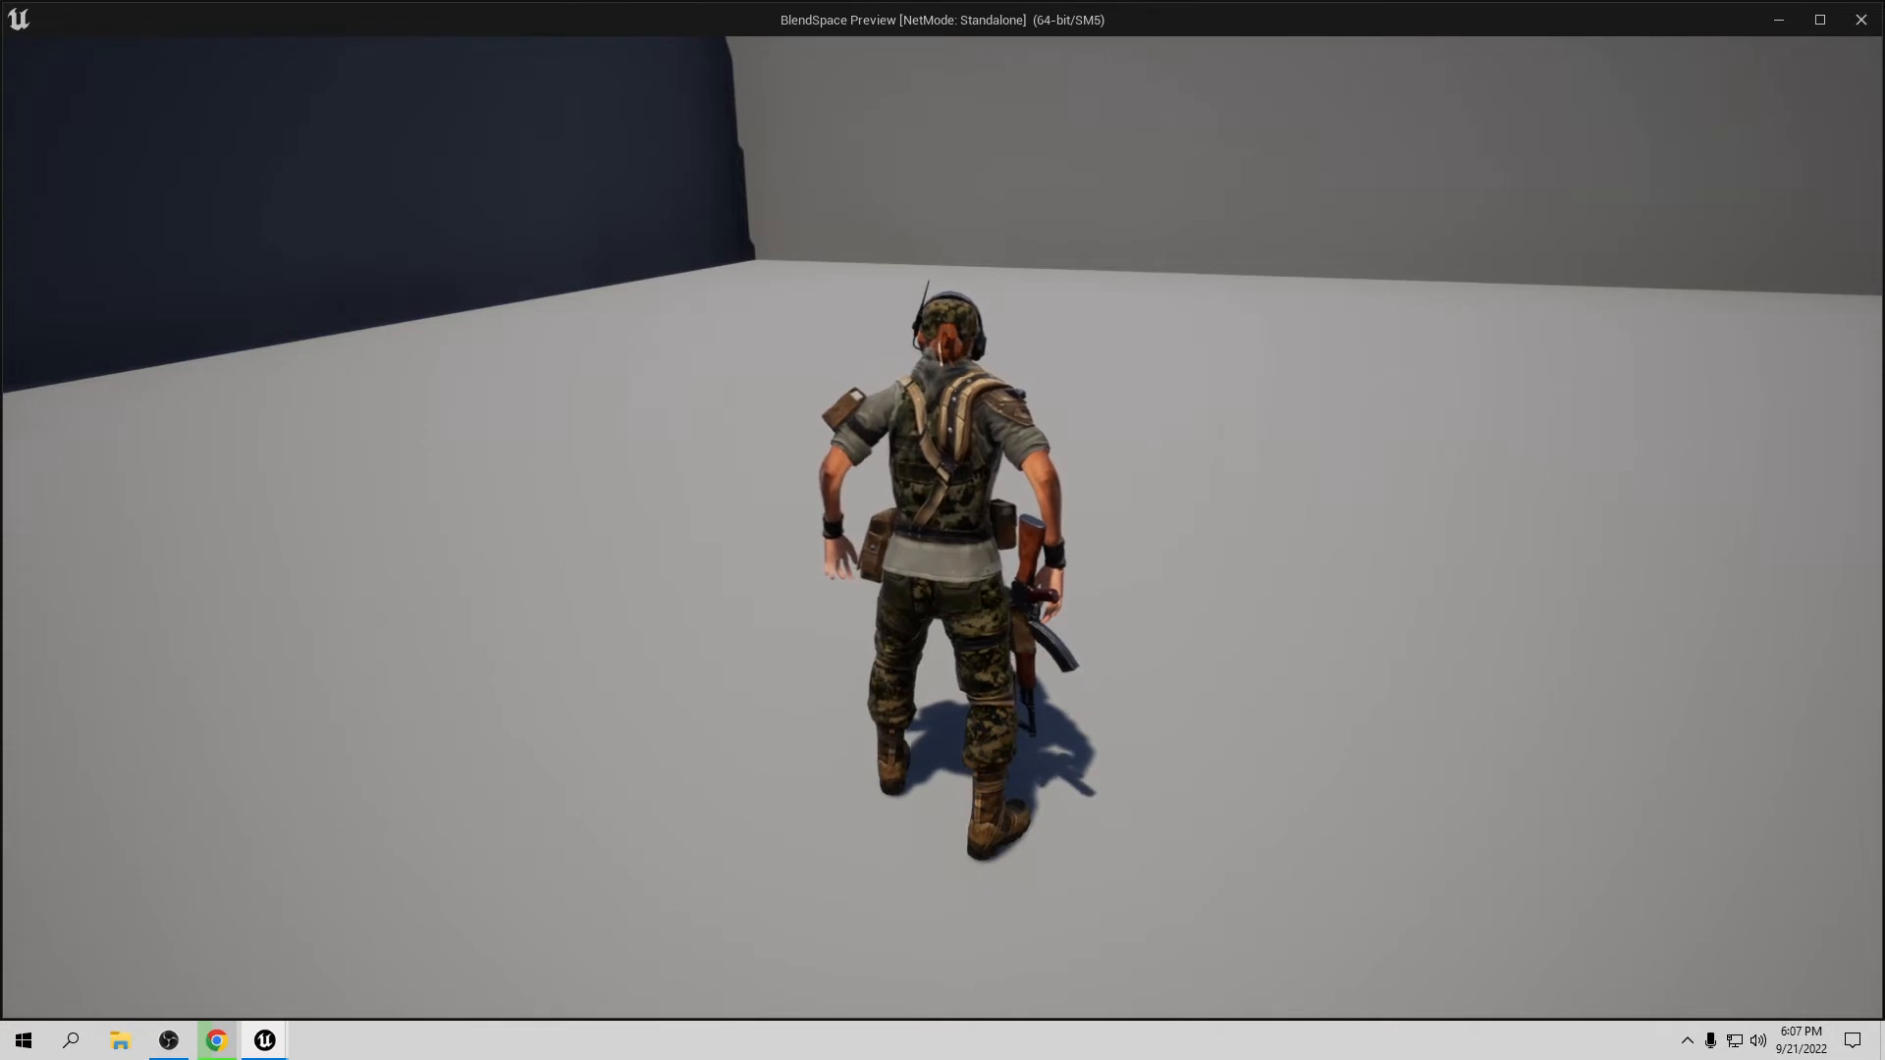
key(w)
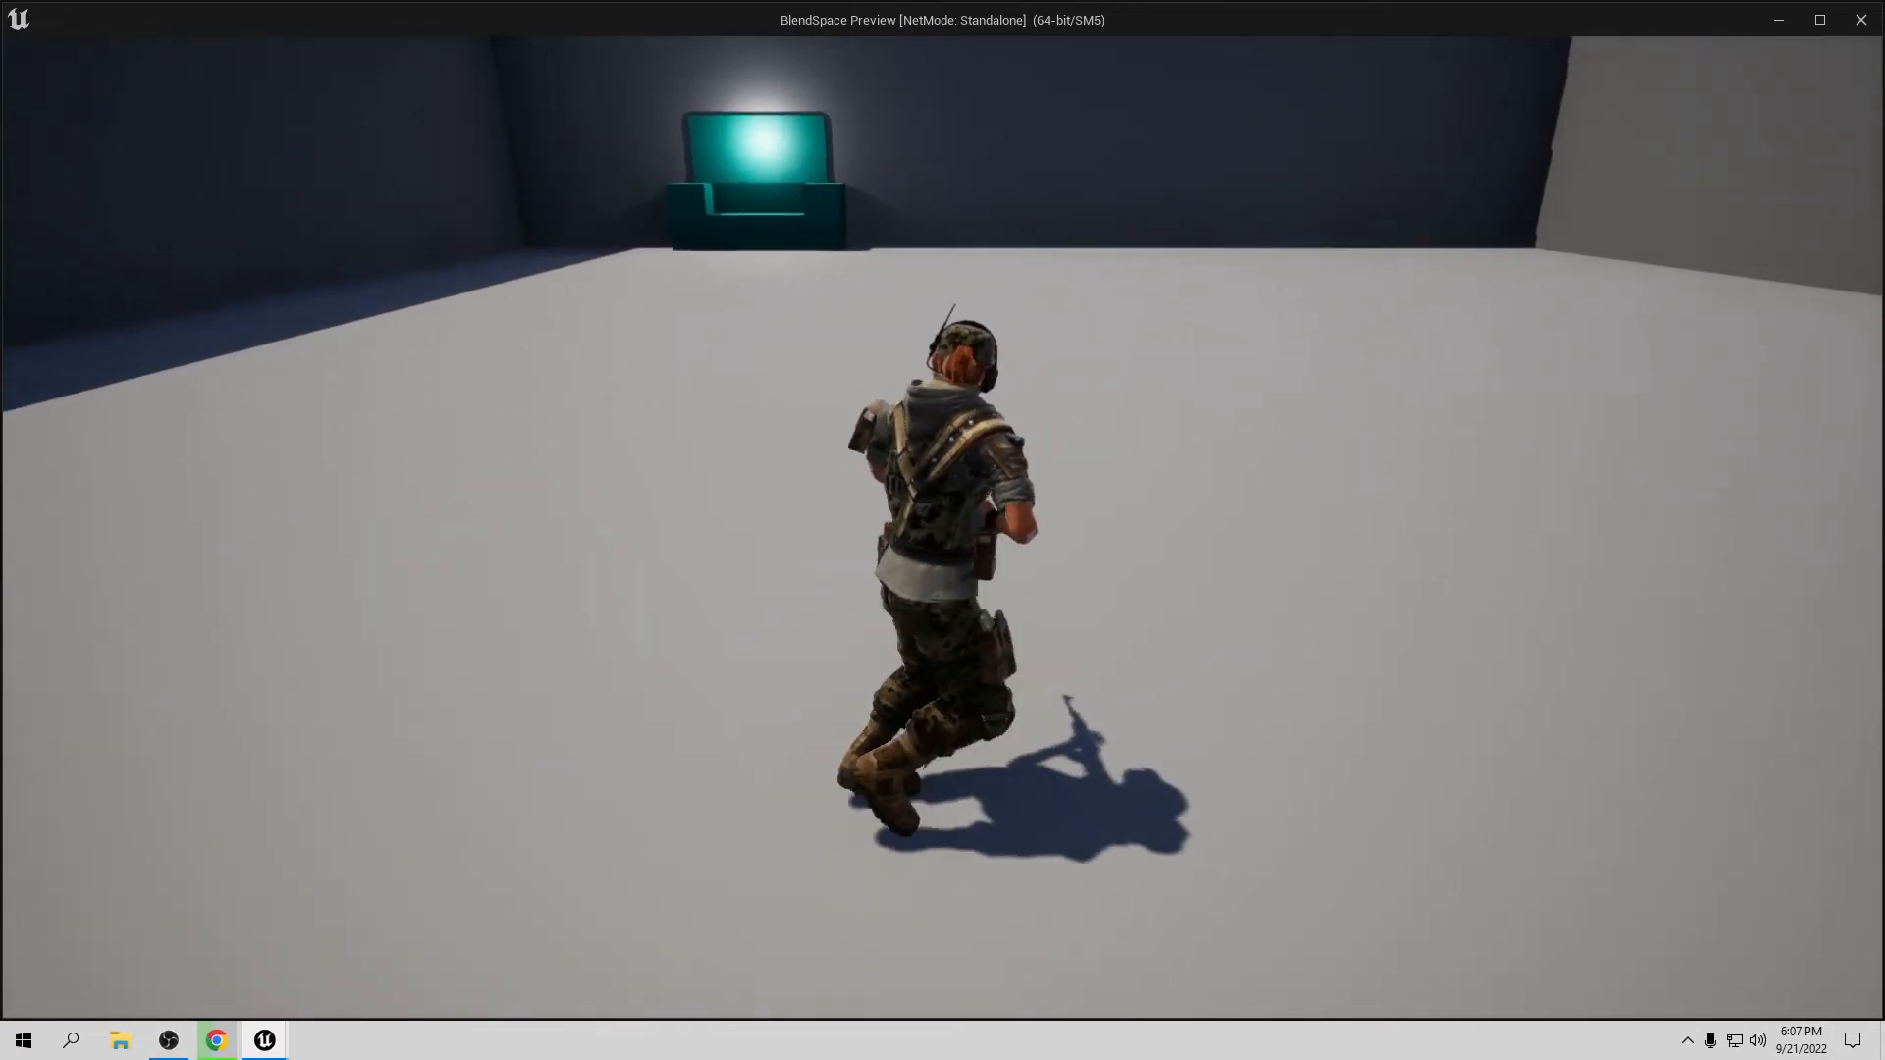
key(w)
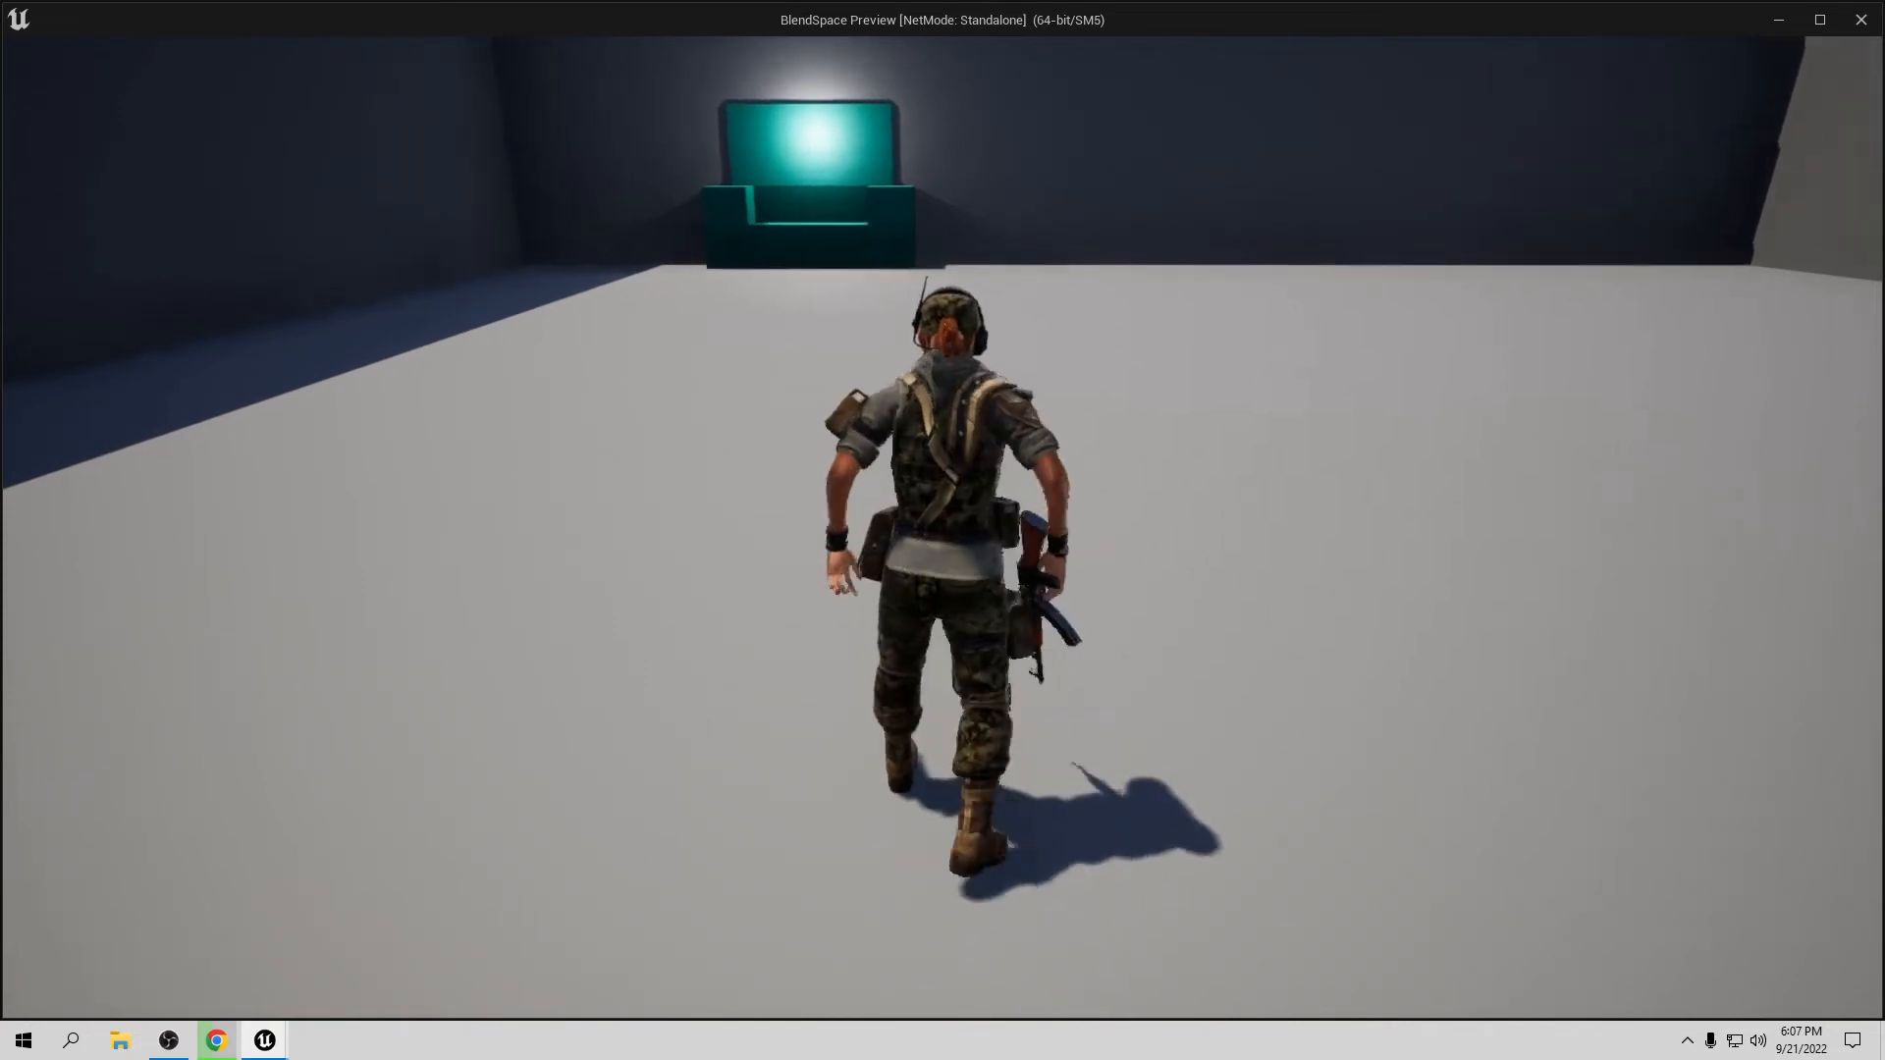
key(d)
key(a)
key(d)
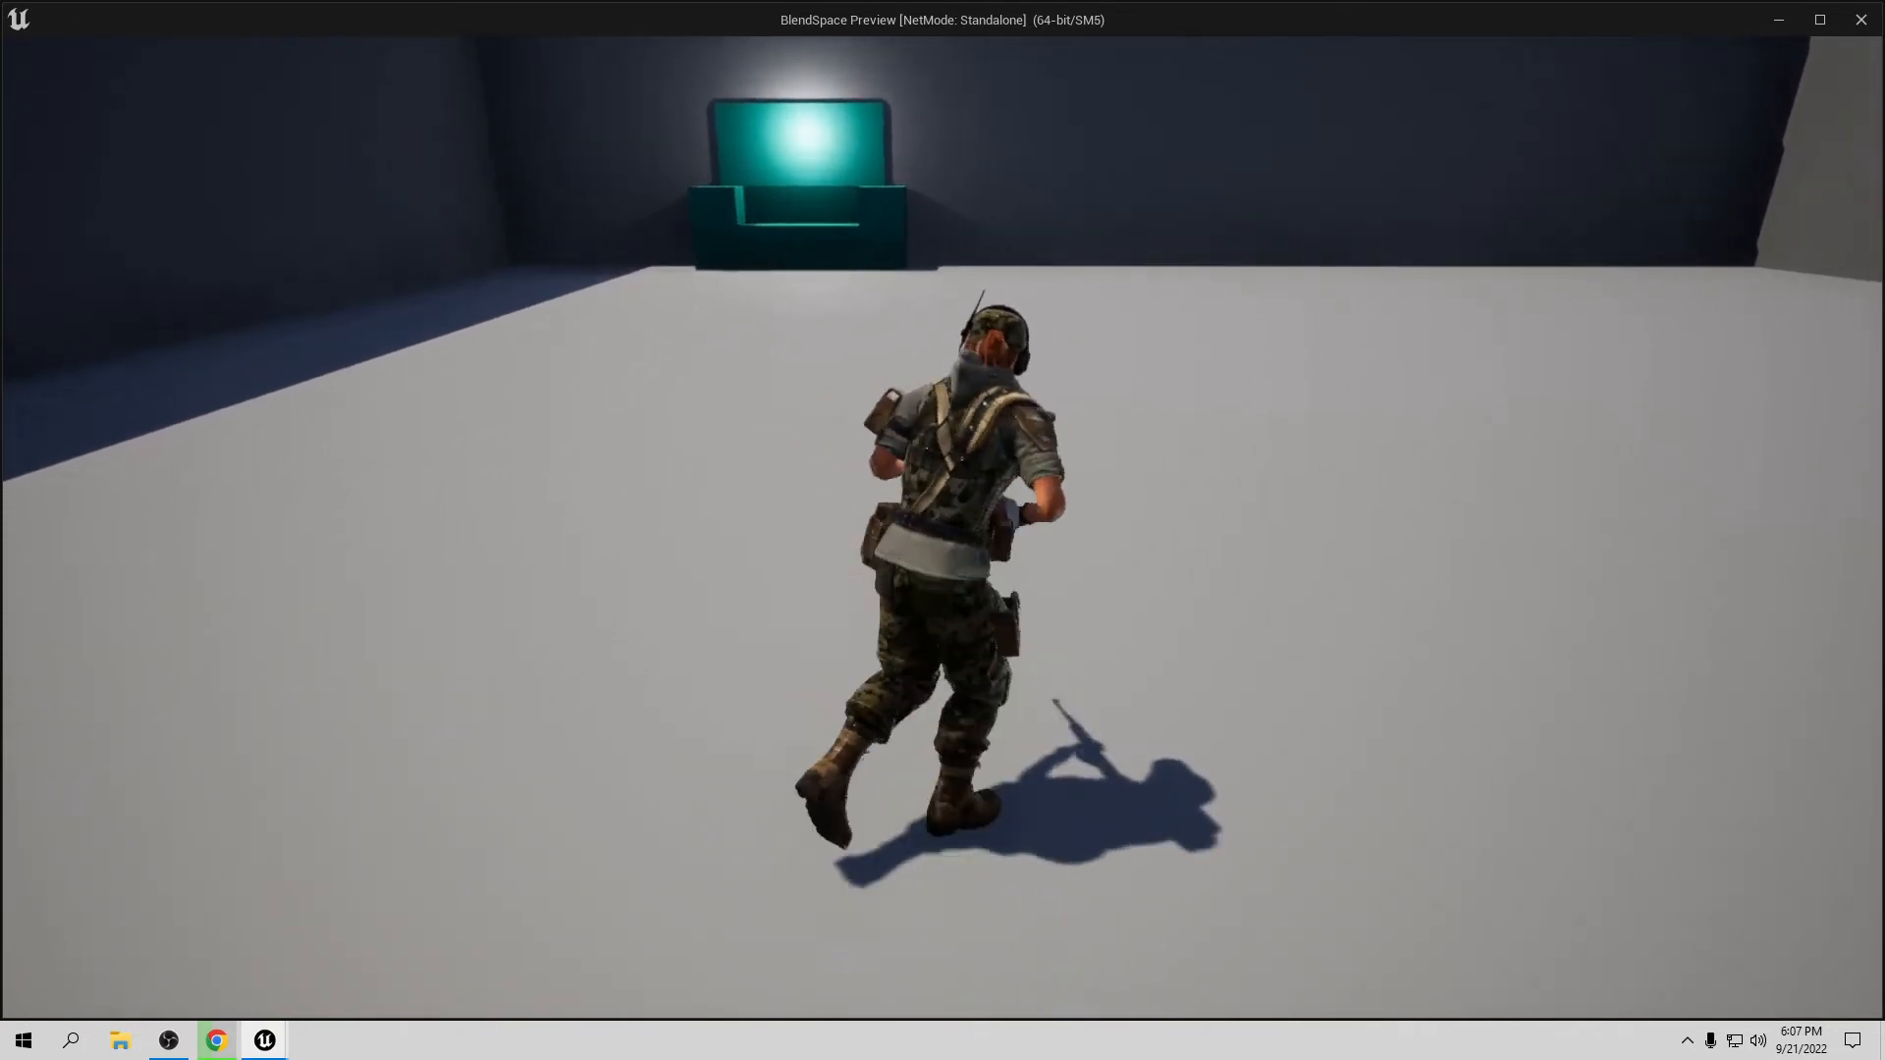
key(a)
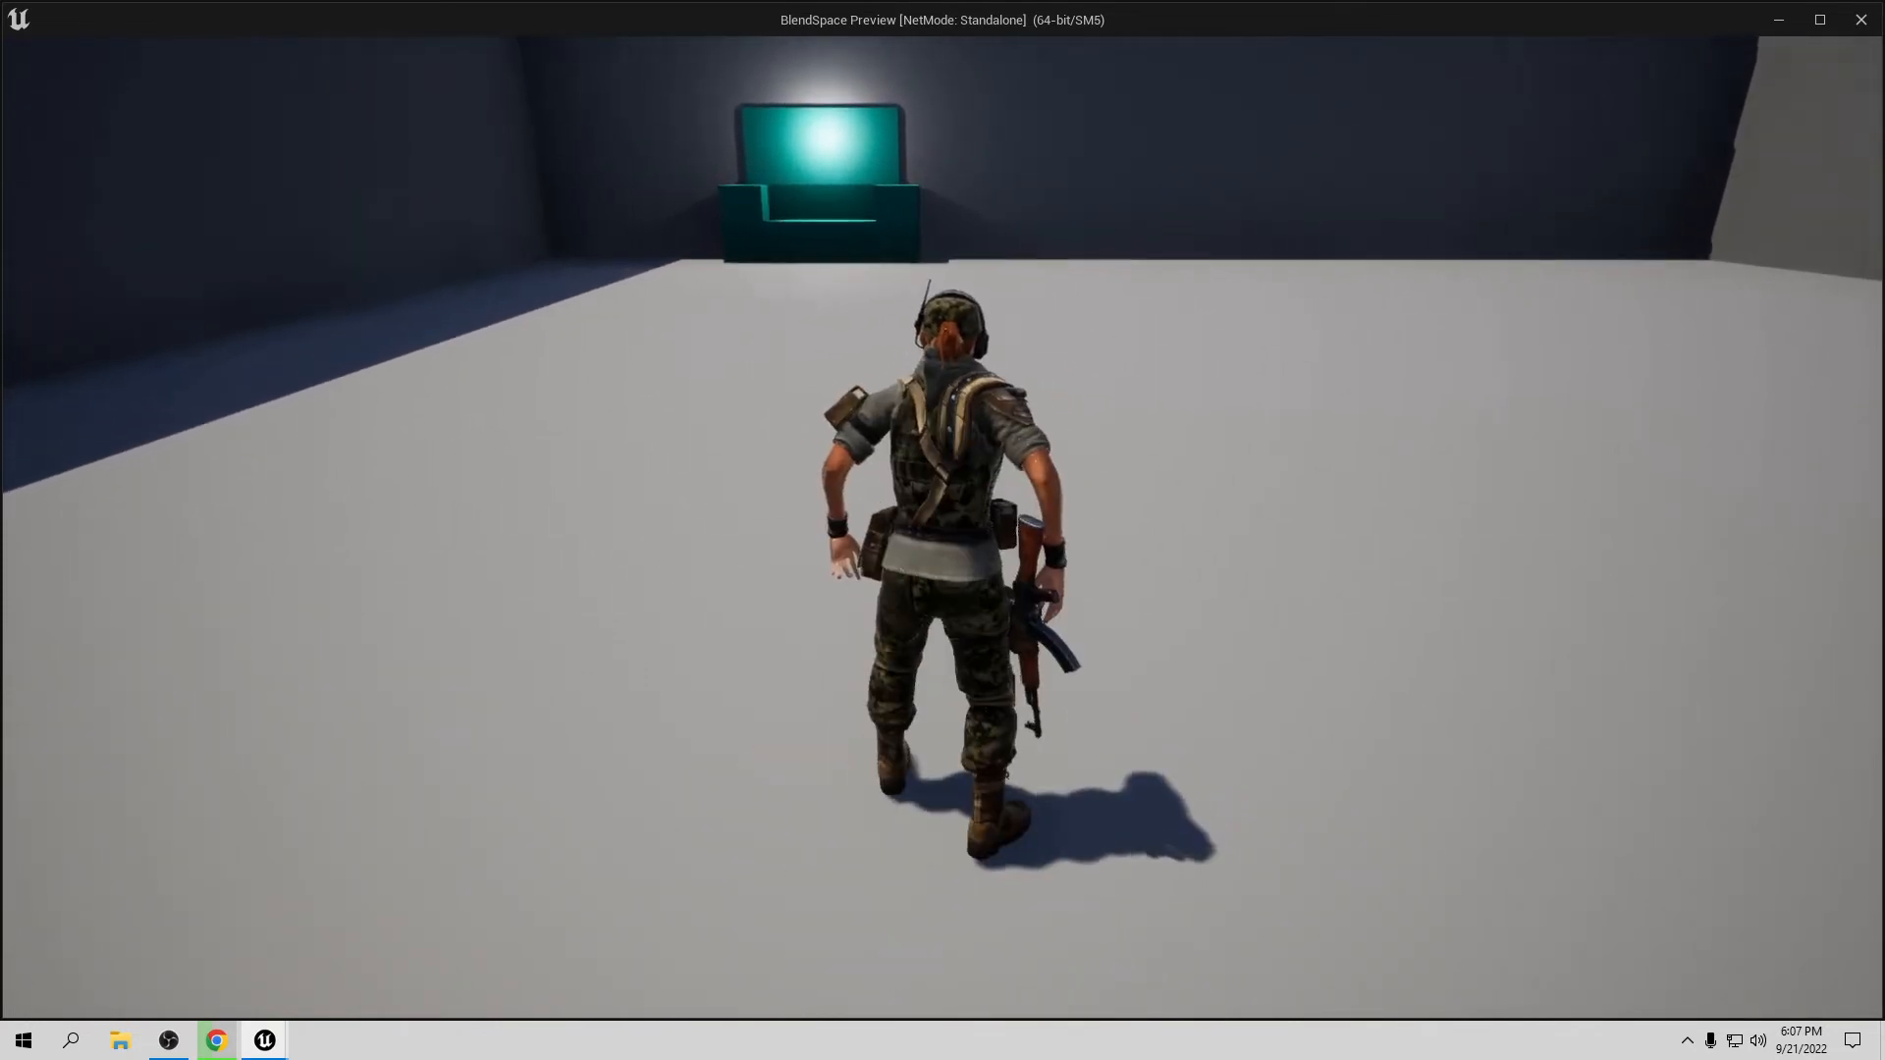
key(s)
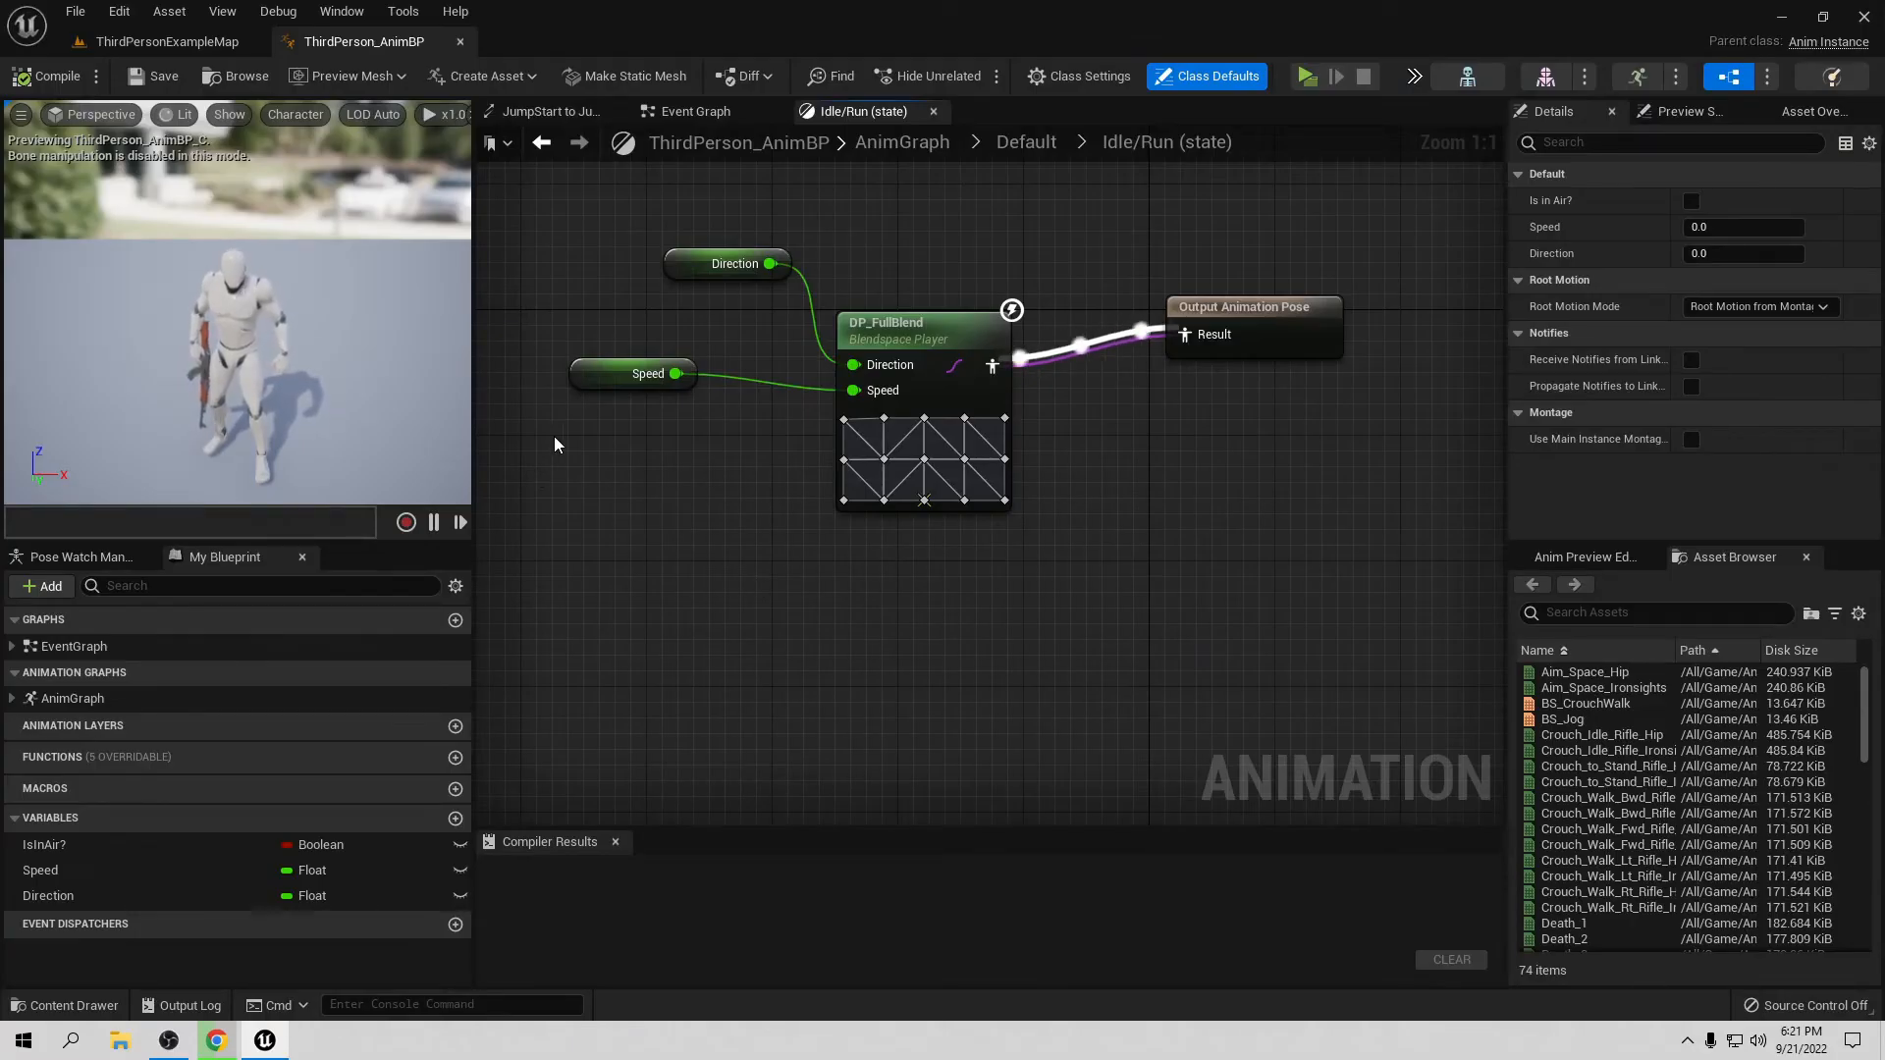
Step: Go up from the Idle/Run state of ThirdPerson_AnimBP through the Default state machine to the AnimGraph
scroll(1021, 481, down, 4)
right_drag(1047, 503, 1031, 596)
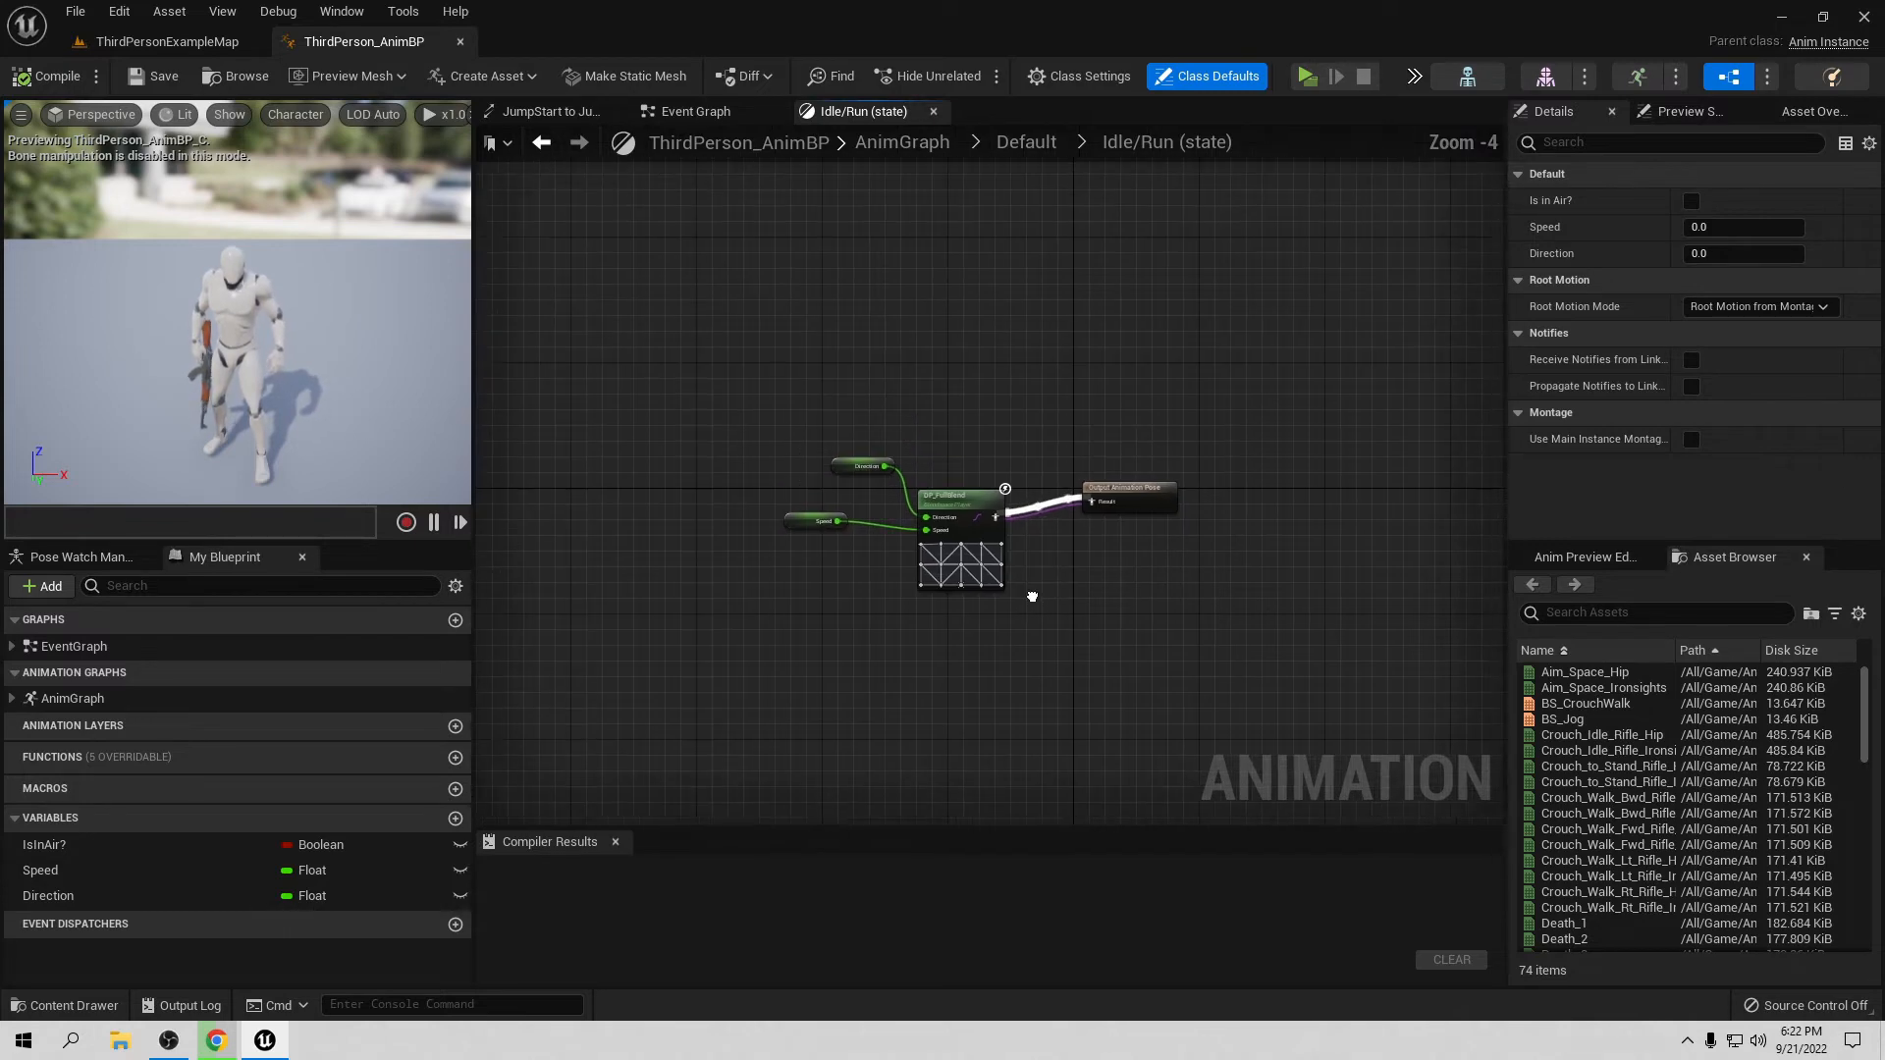
scroll(1015, 631, up, 2)
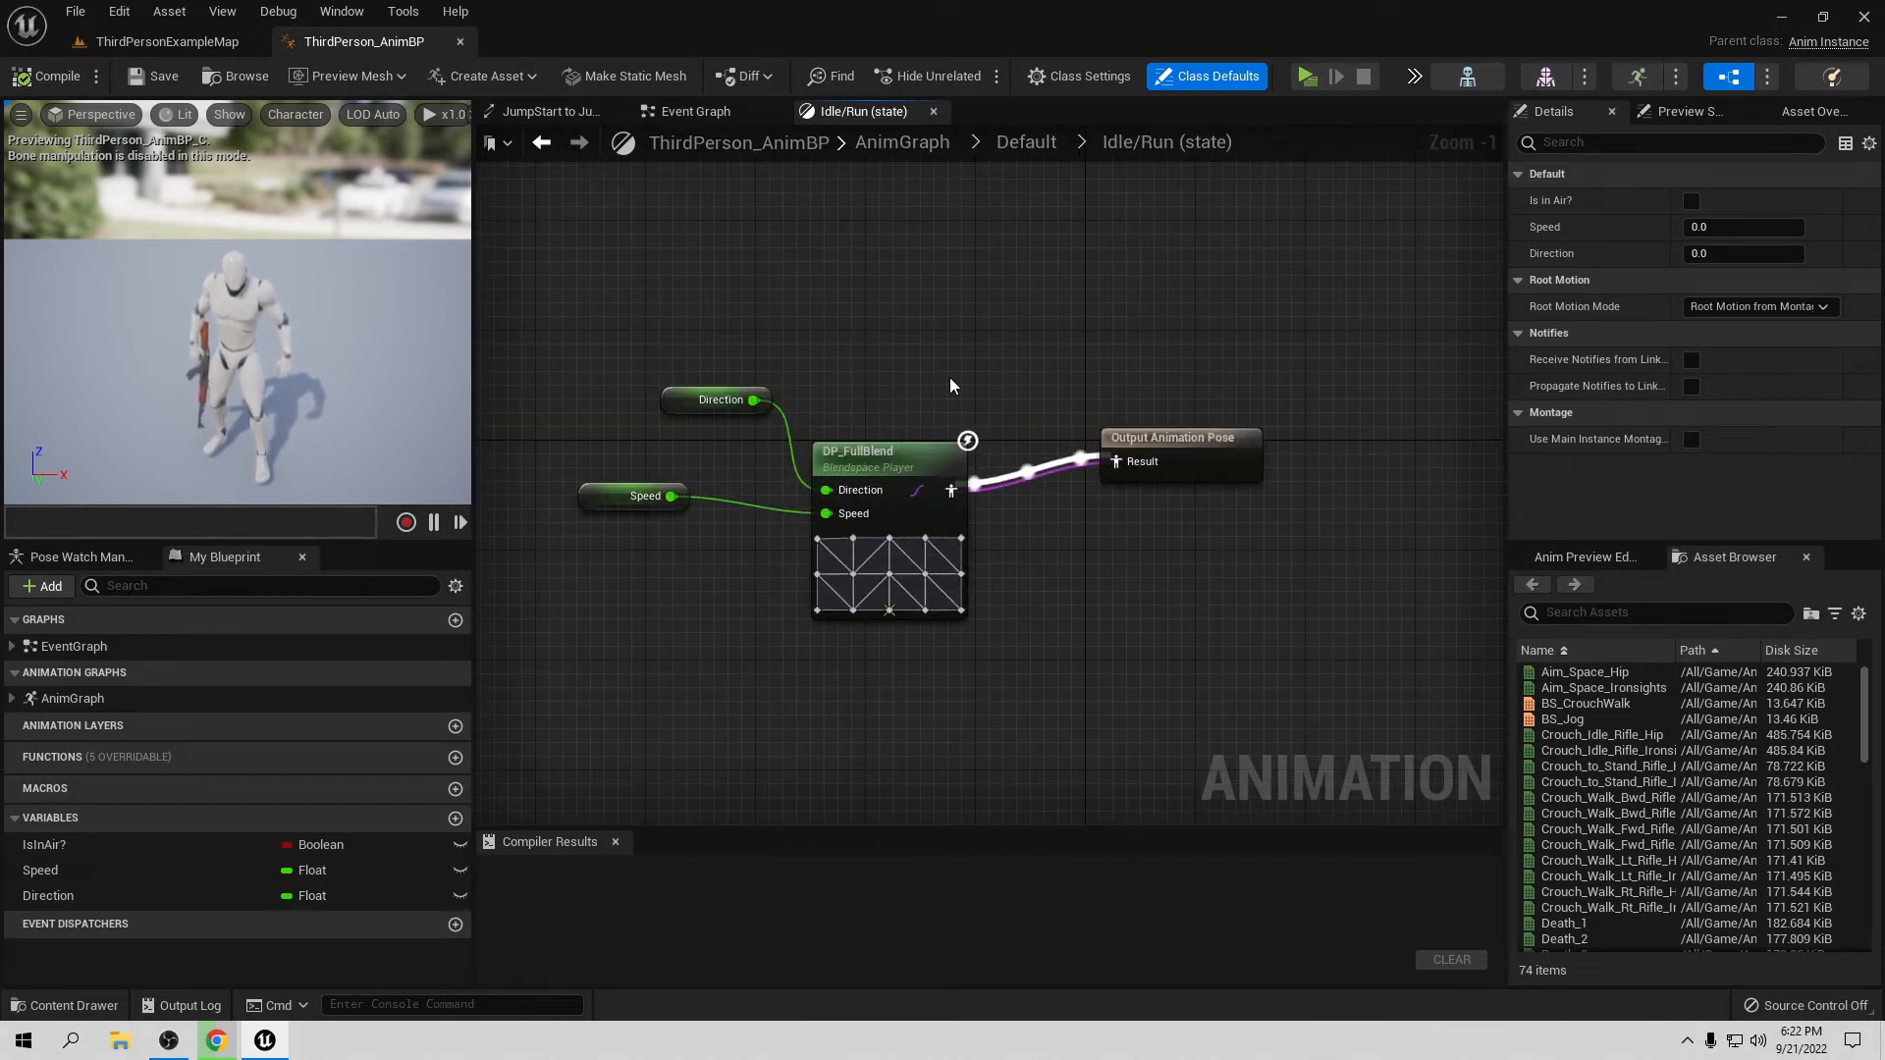
right_drag(950, 385, 947, 459)
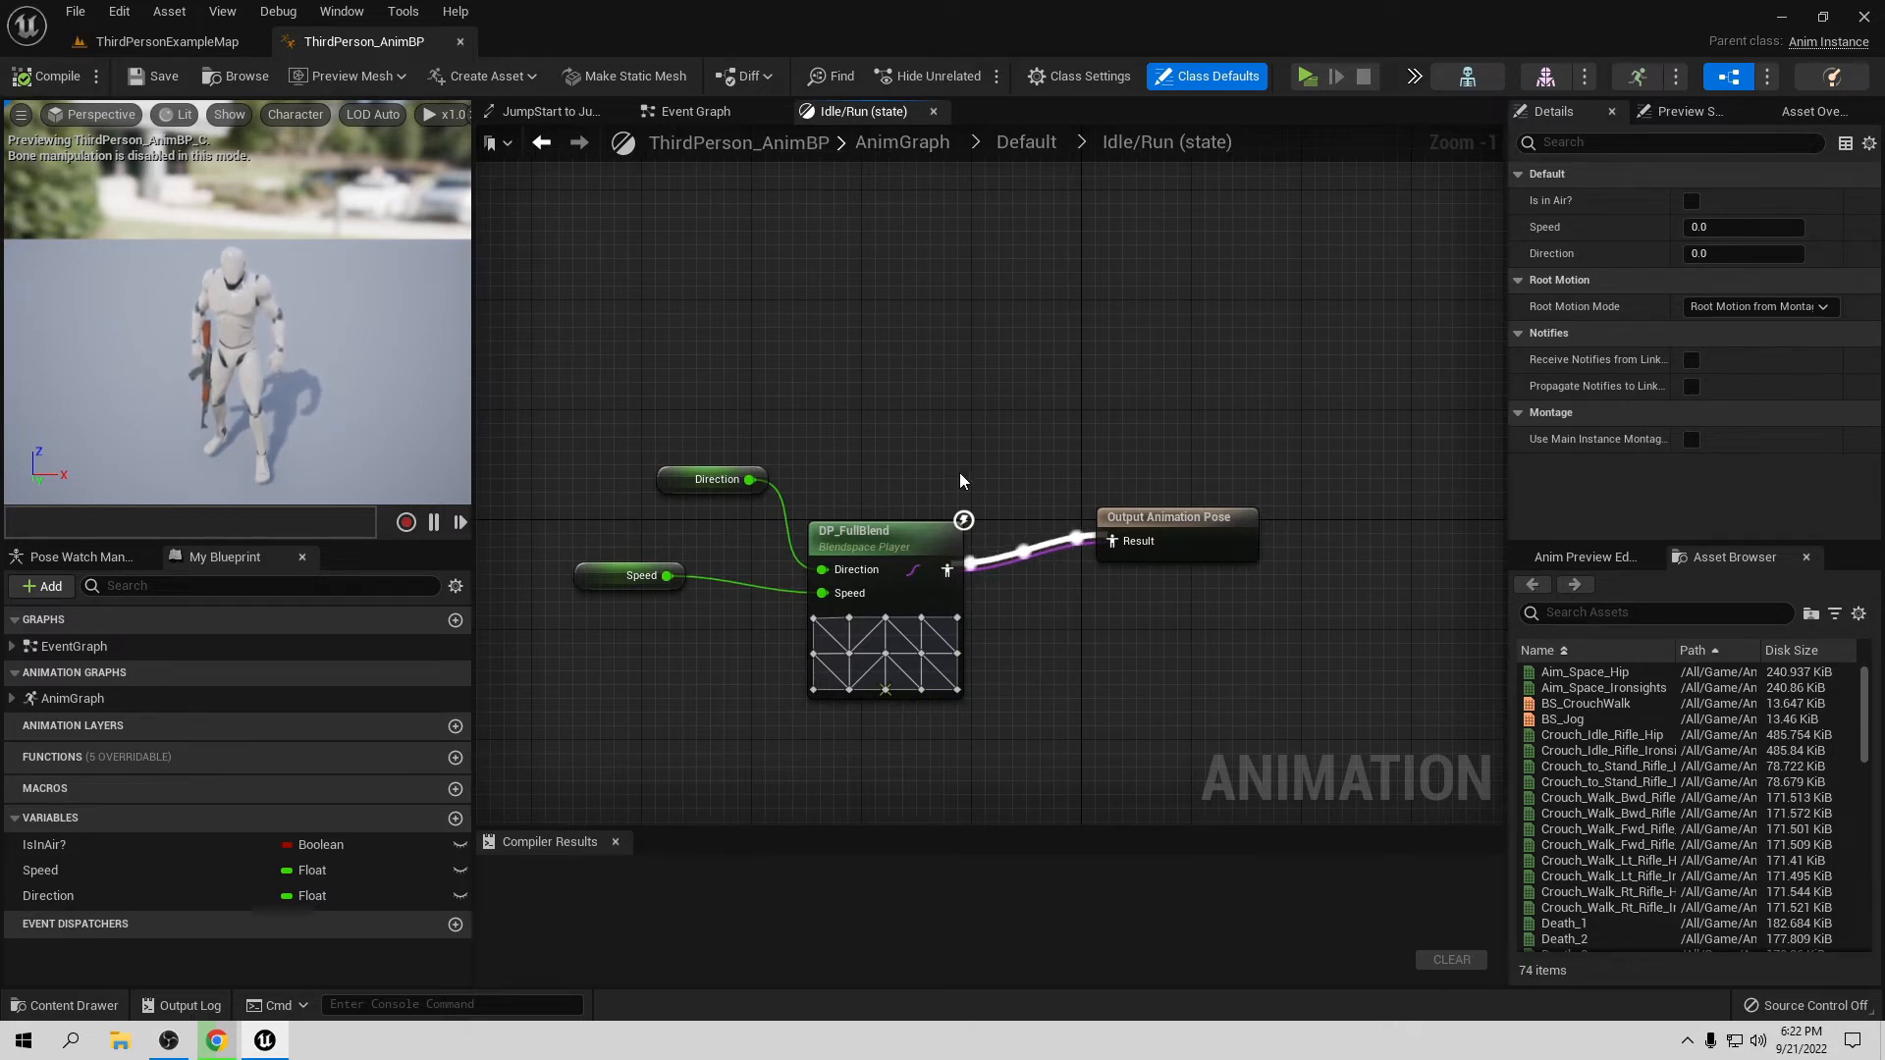
scroll(976, 412, down, 2)
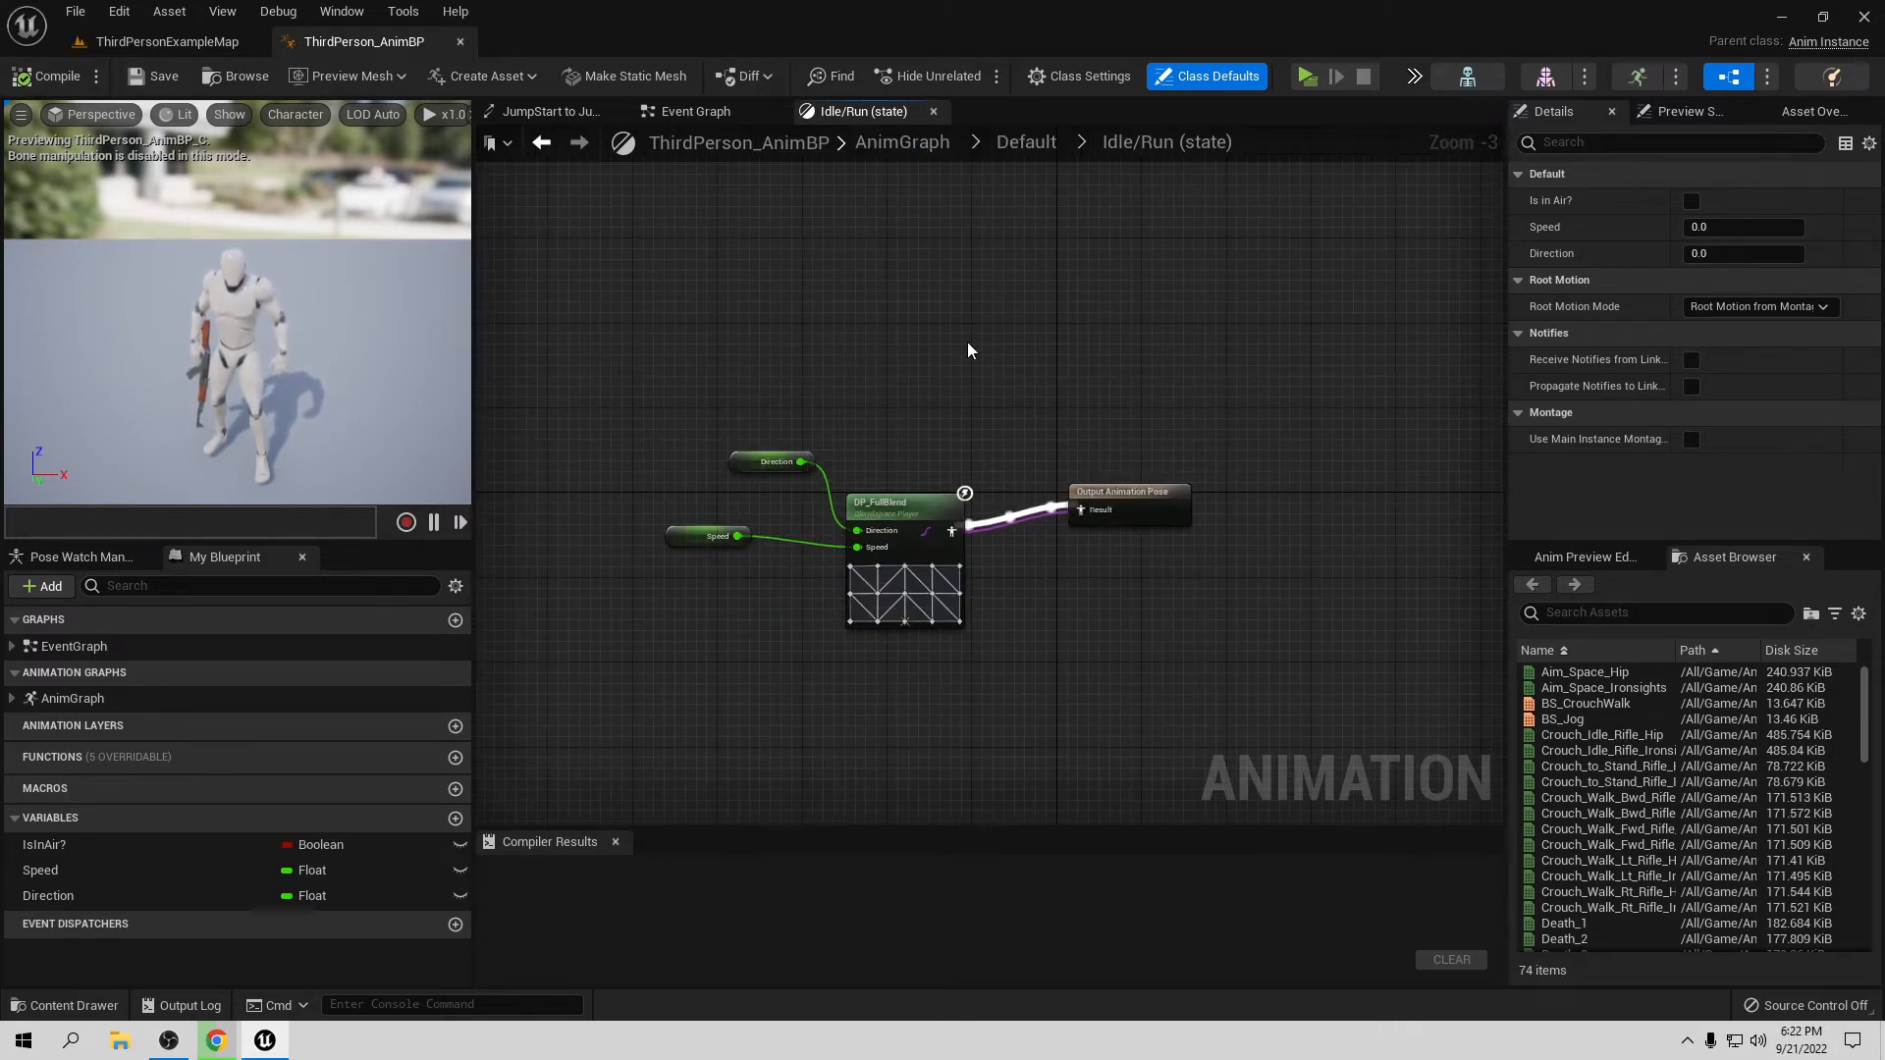
click(1028, 145)
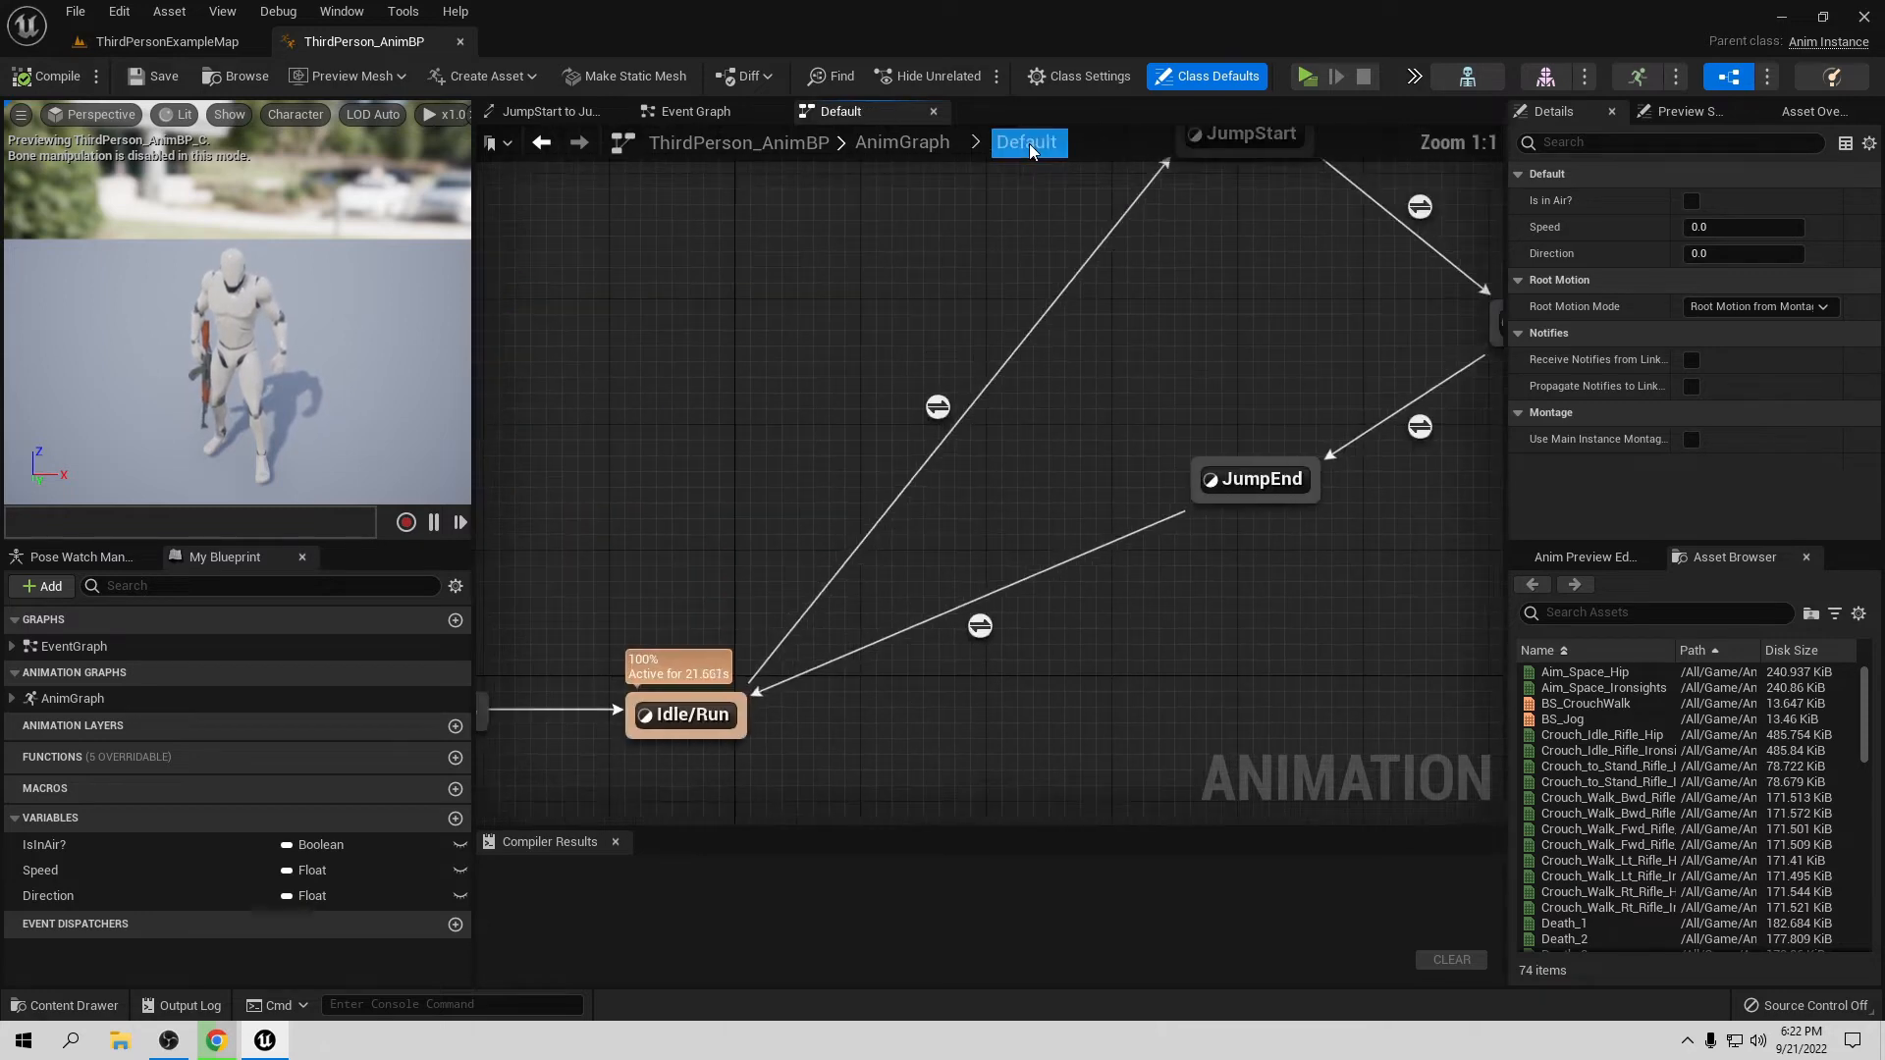
click(904, 144)
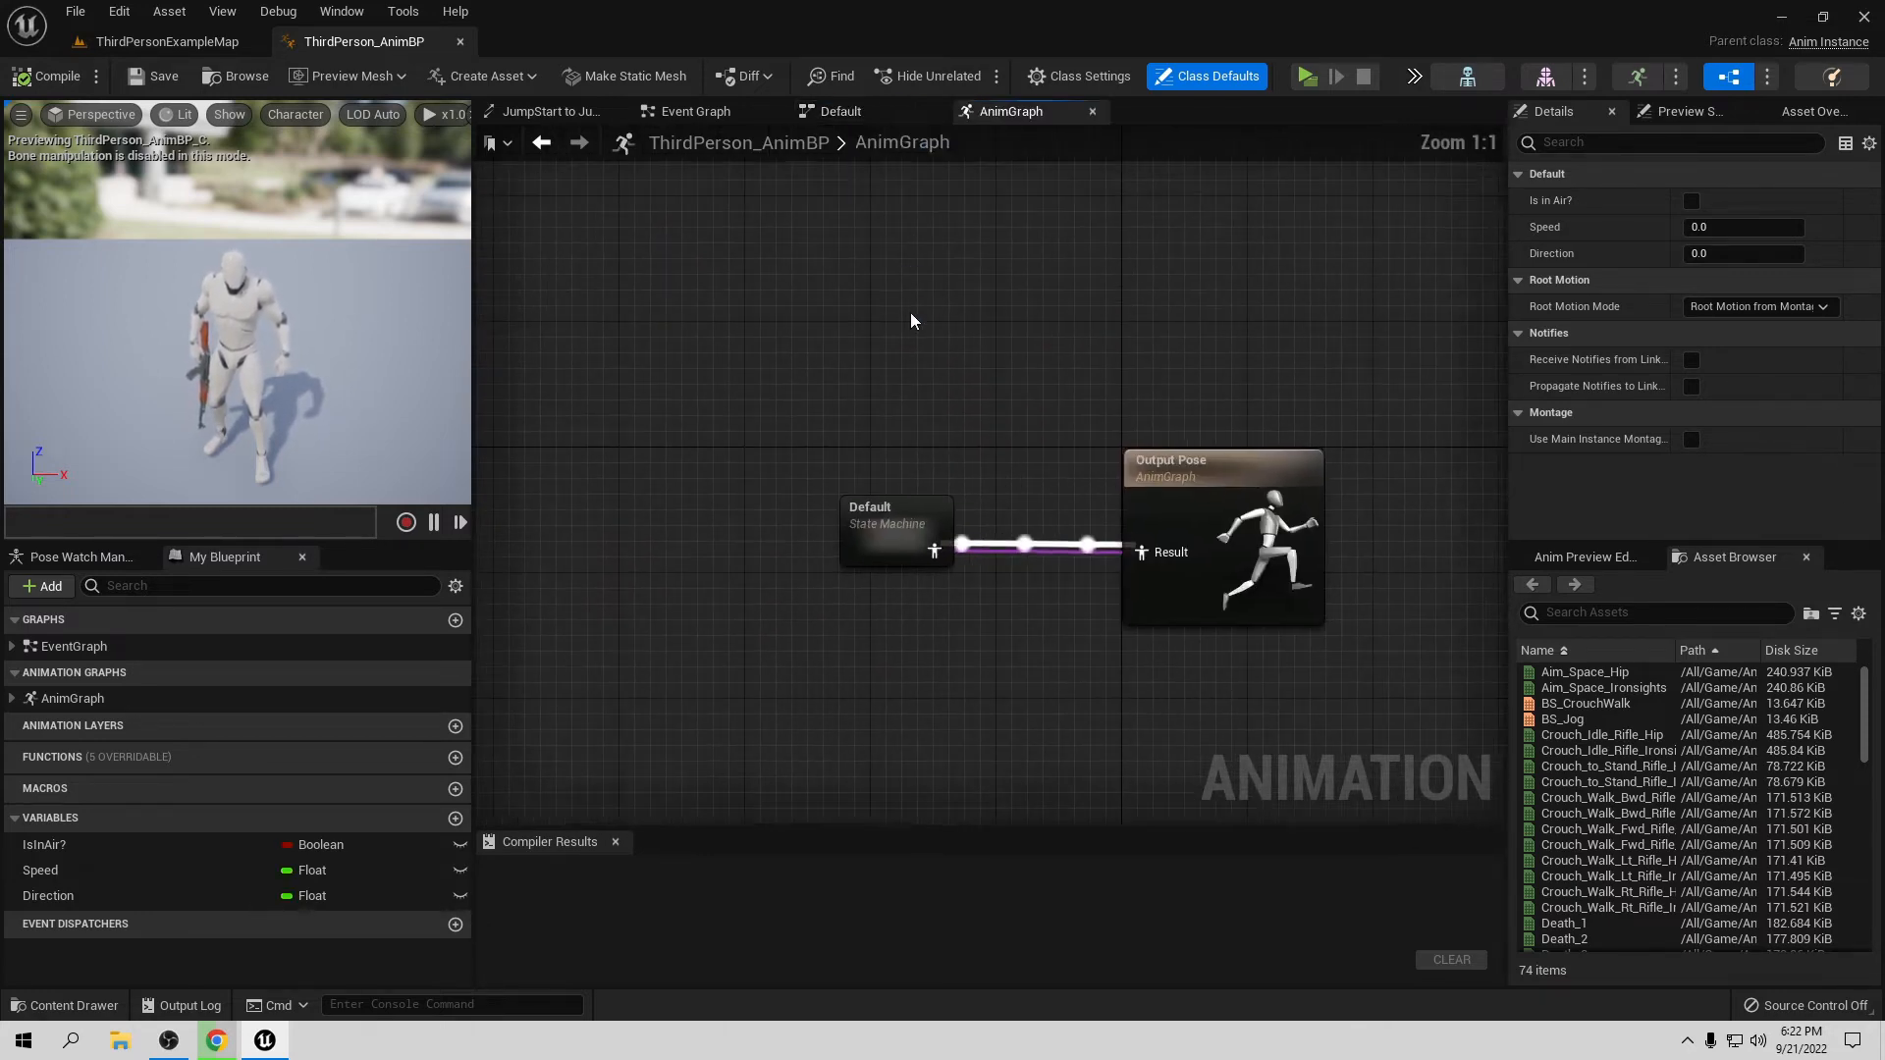
Step: Move the Default state machine up and away from Output Pose and rename it Locomotion
right_drag(913, 320, 881, 297)
drag(875, 503, 710, 228)
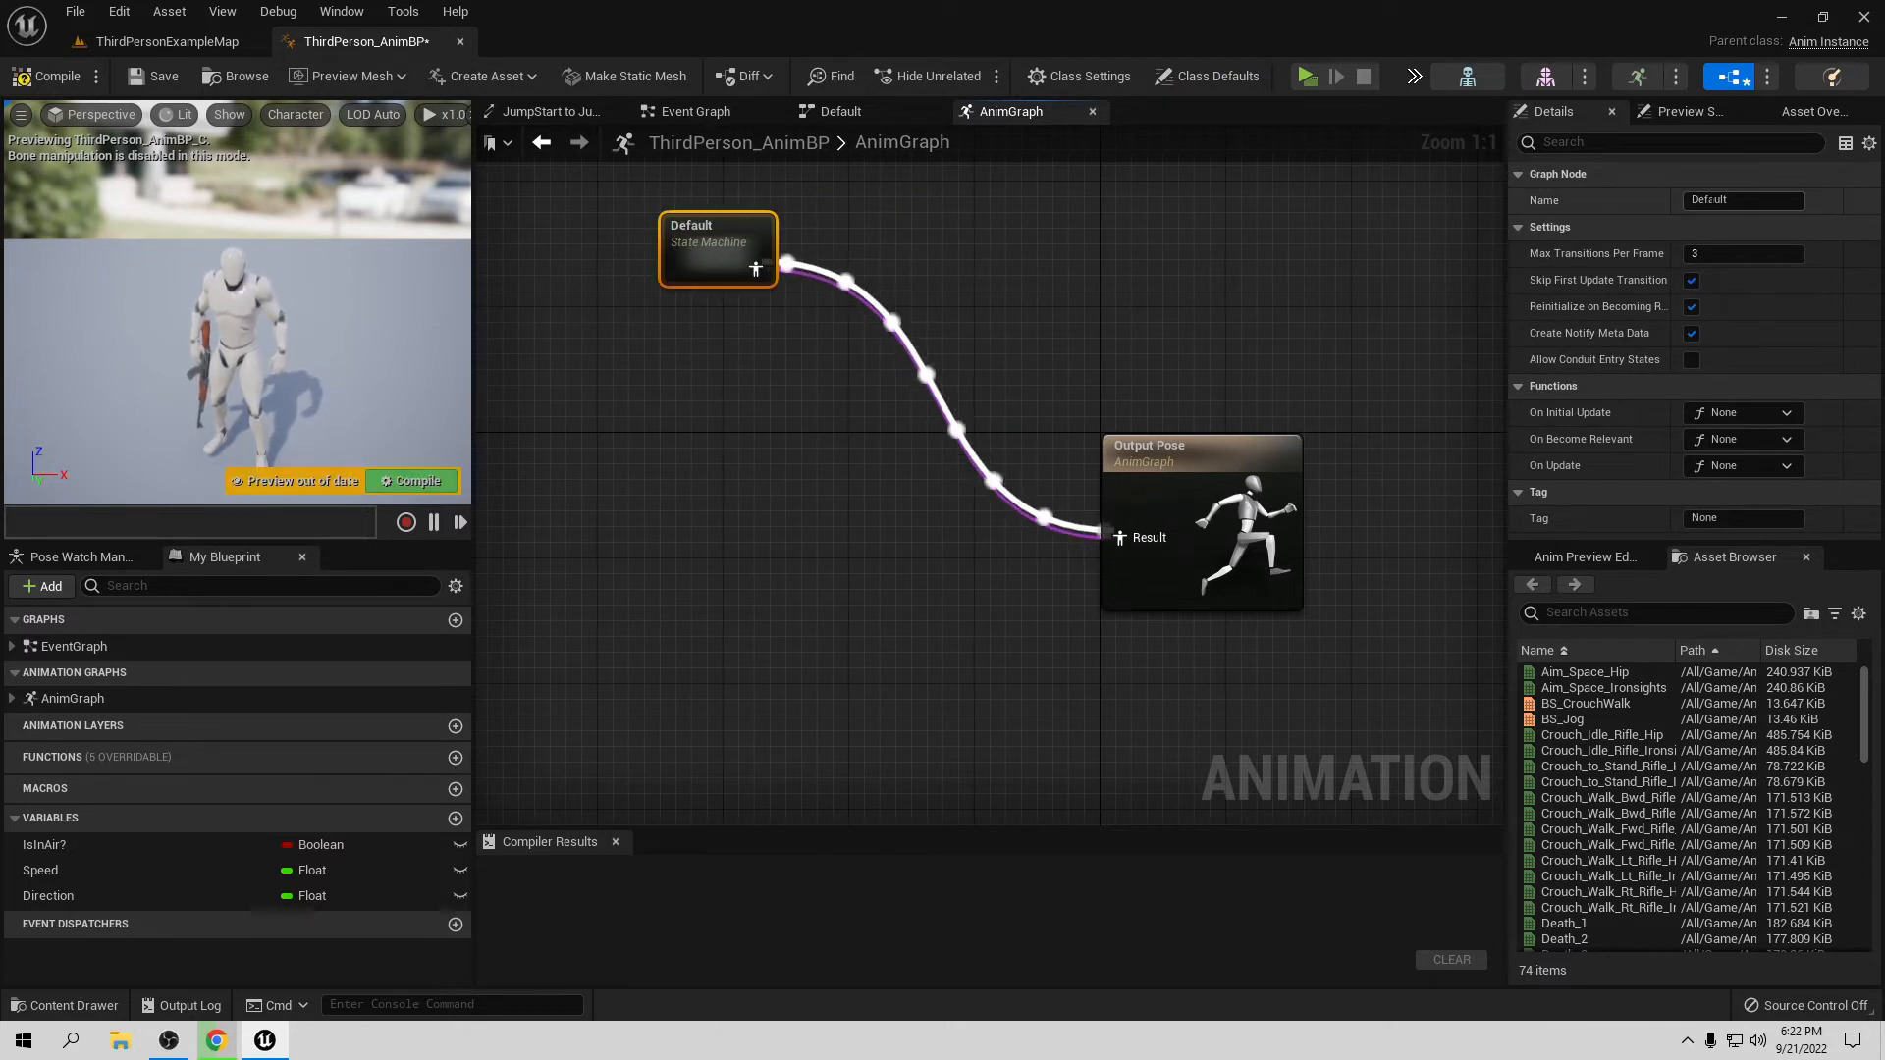
drag(1730, 202, 1644, 198)
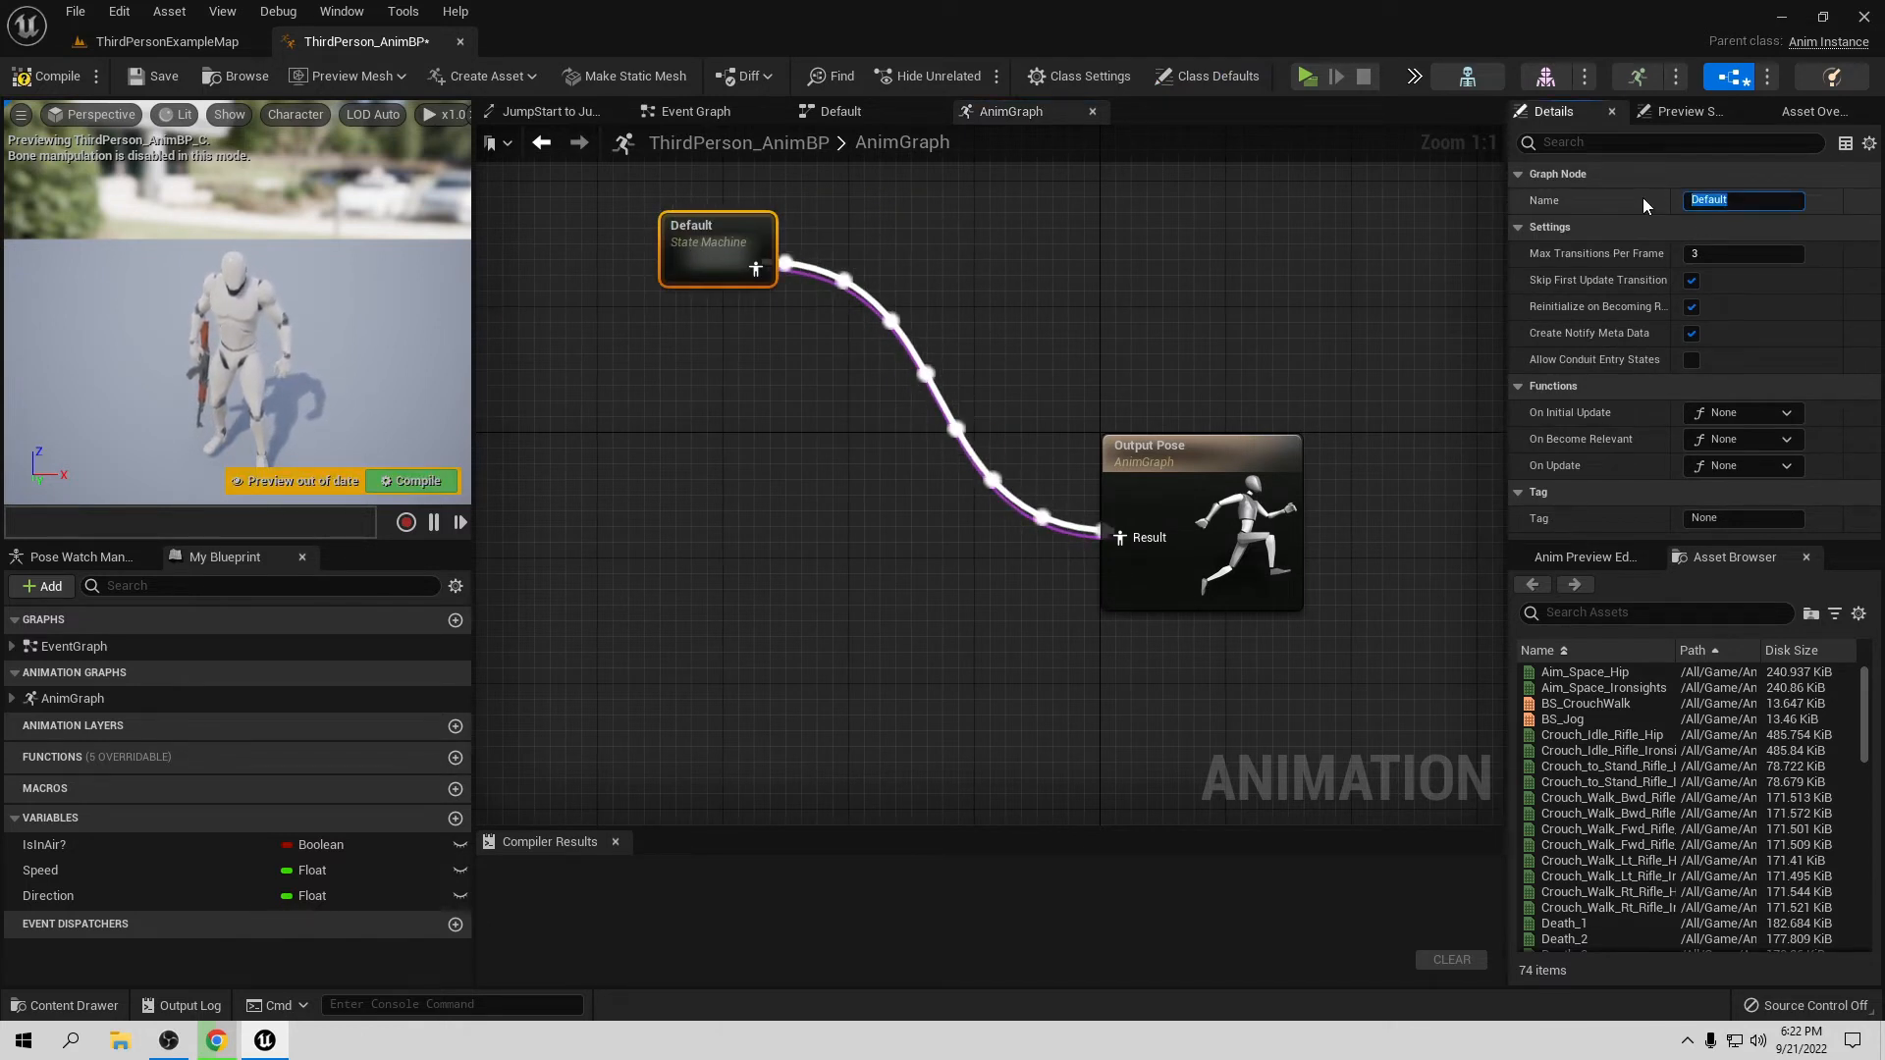
text(Locomotion)
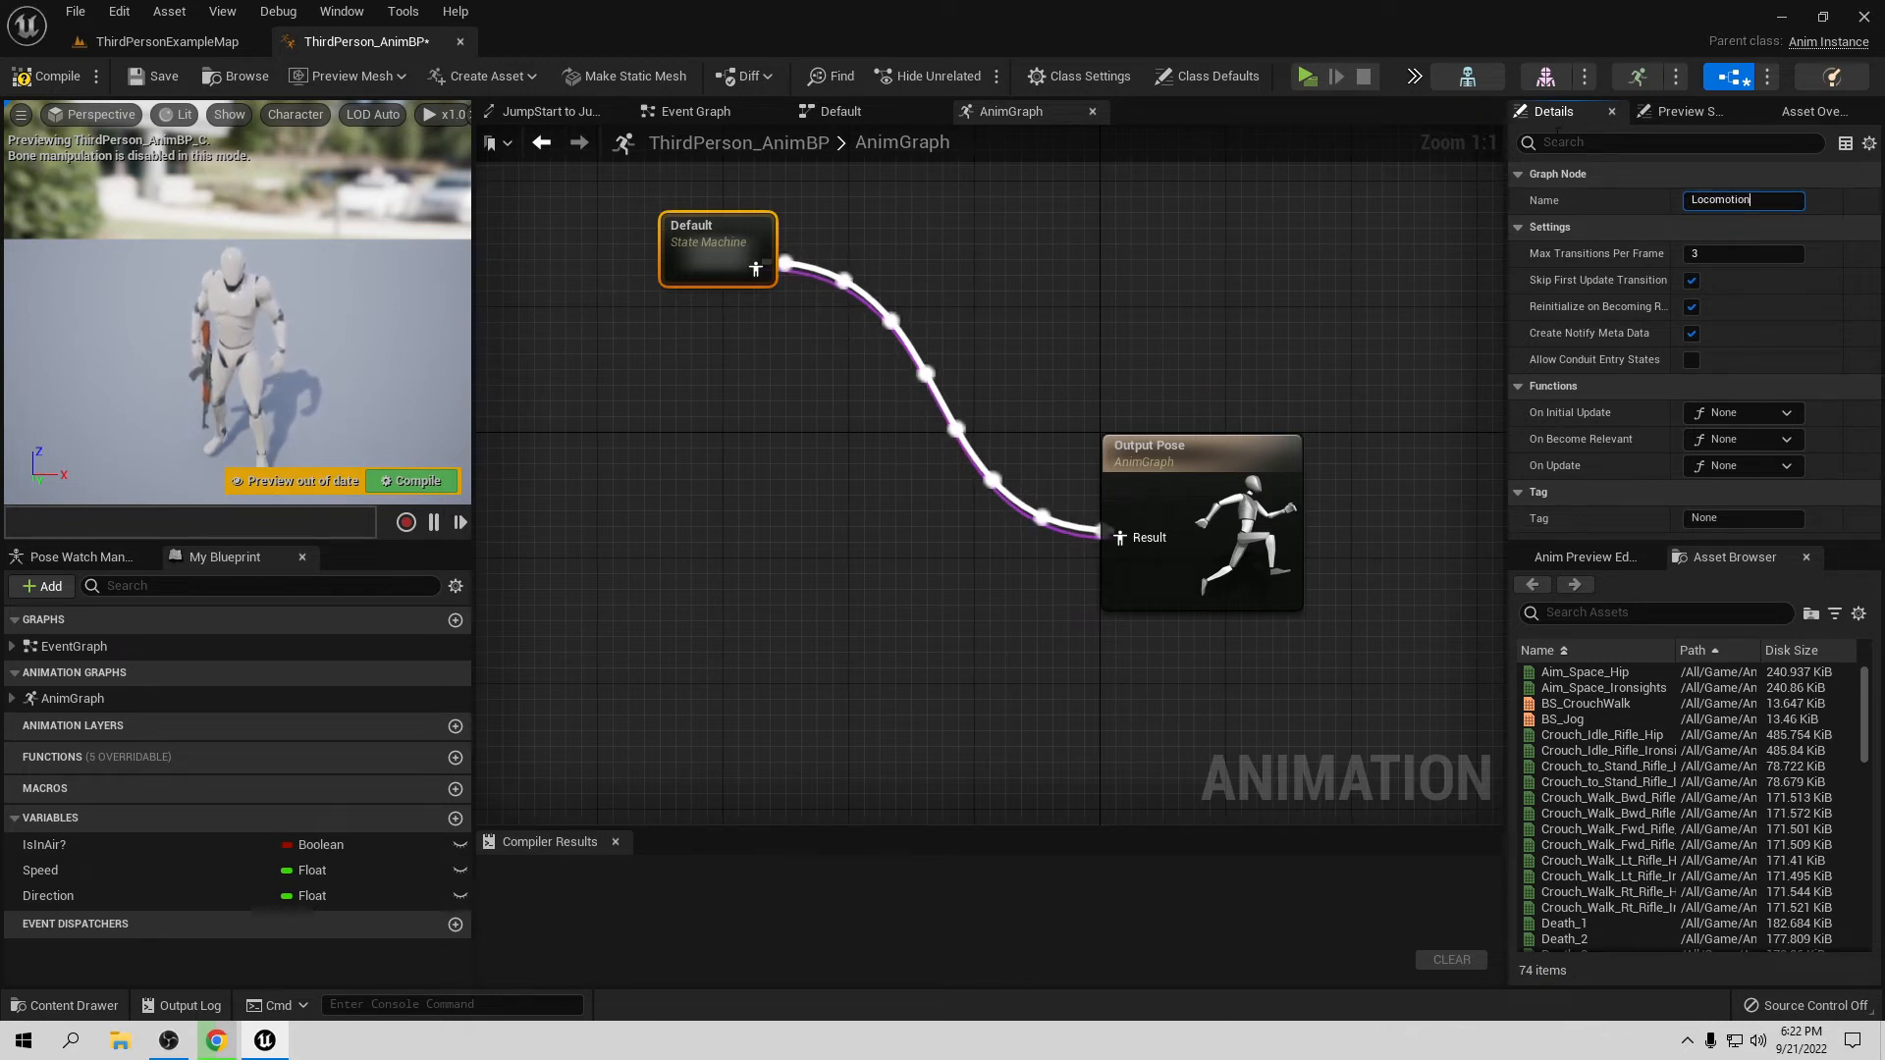
key(Return)
Step: Feed the Locomotion state machine's pose into a new saved cached pose node placed right beside it
drag(771, 263, 858, 276)
text(save)
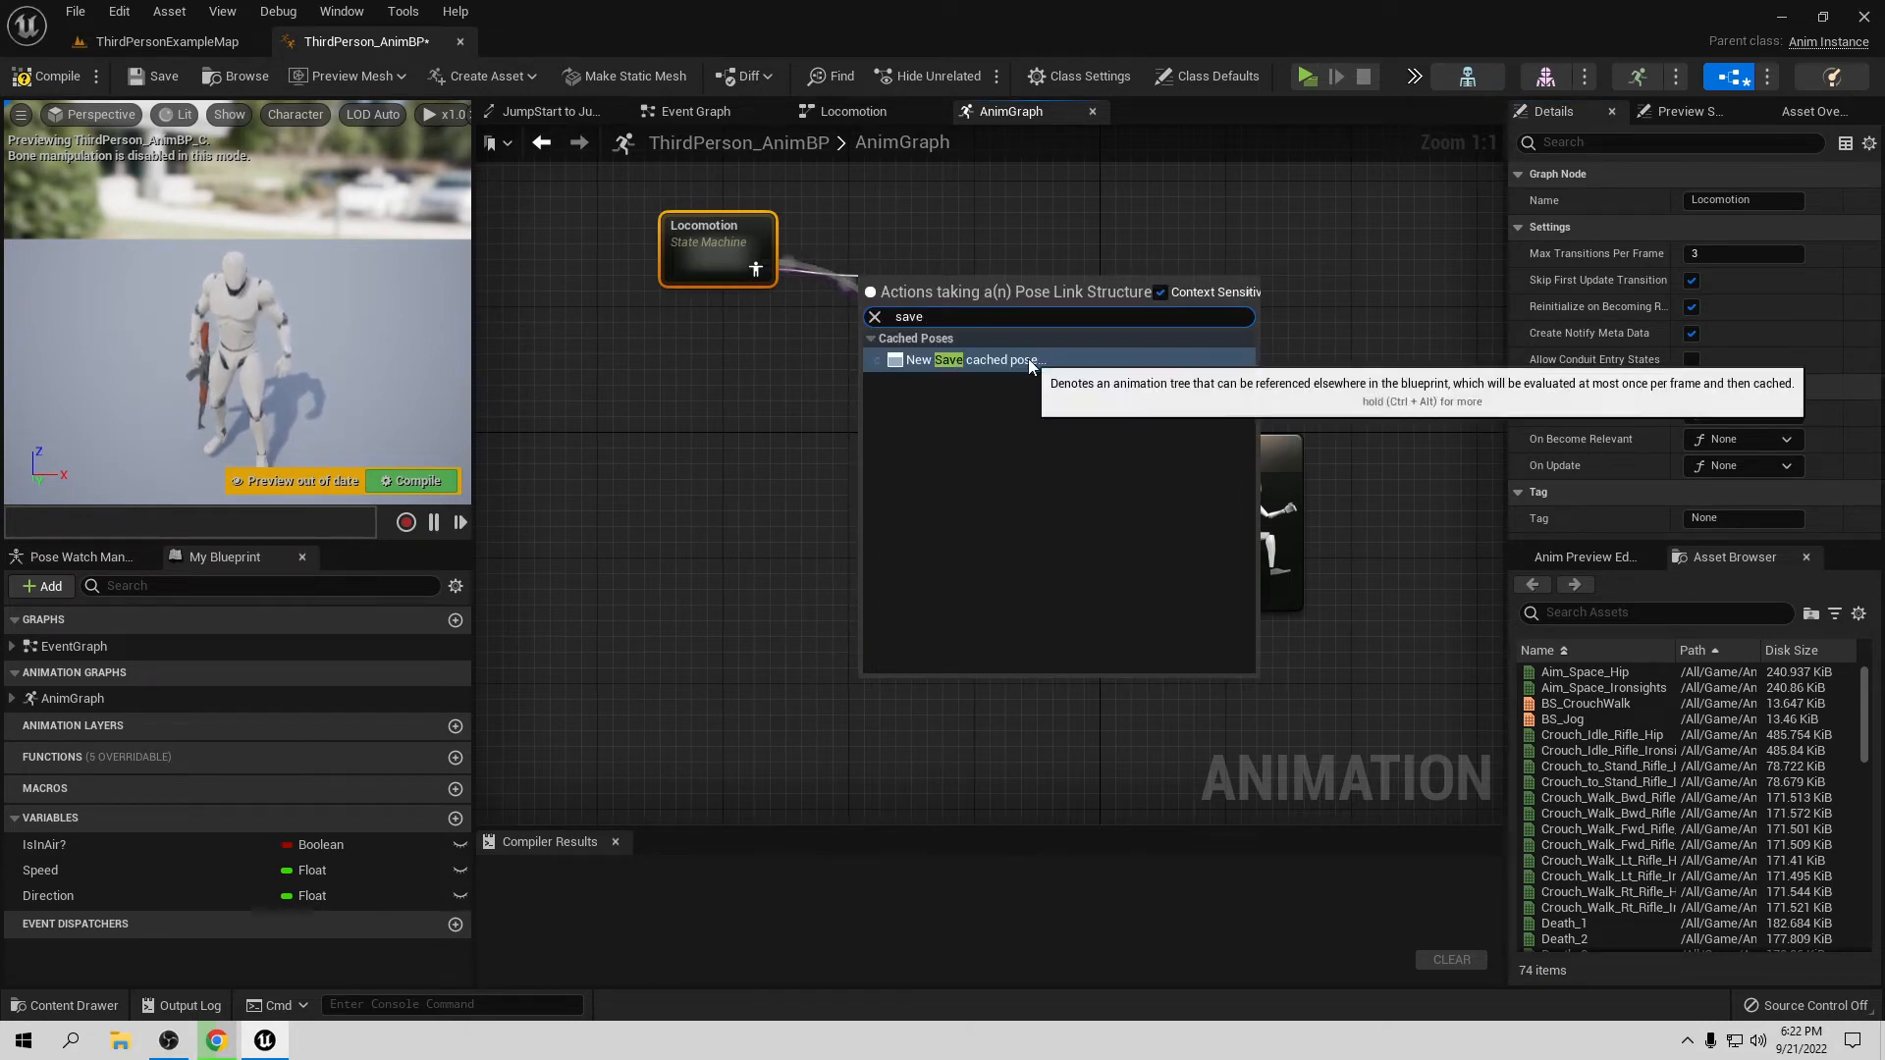
click(1027, 357)
drag(938, 287, 878, 239)
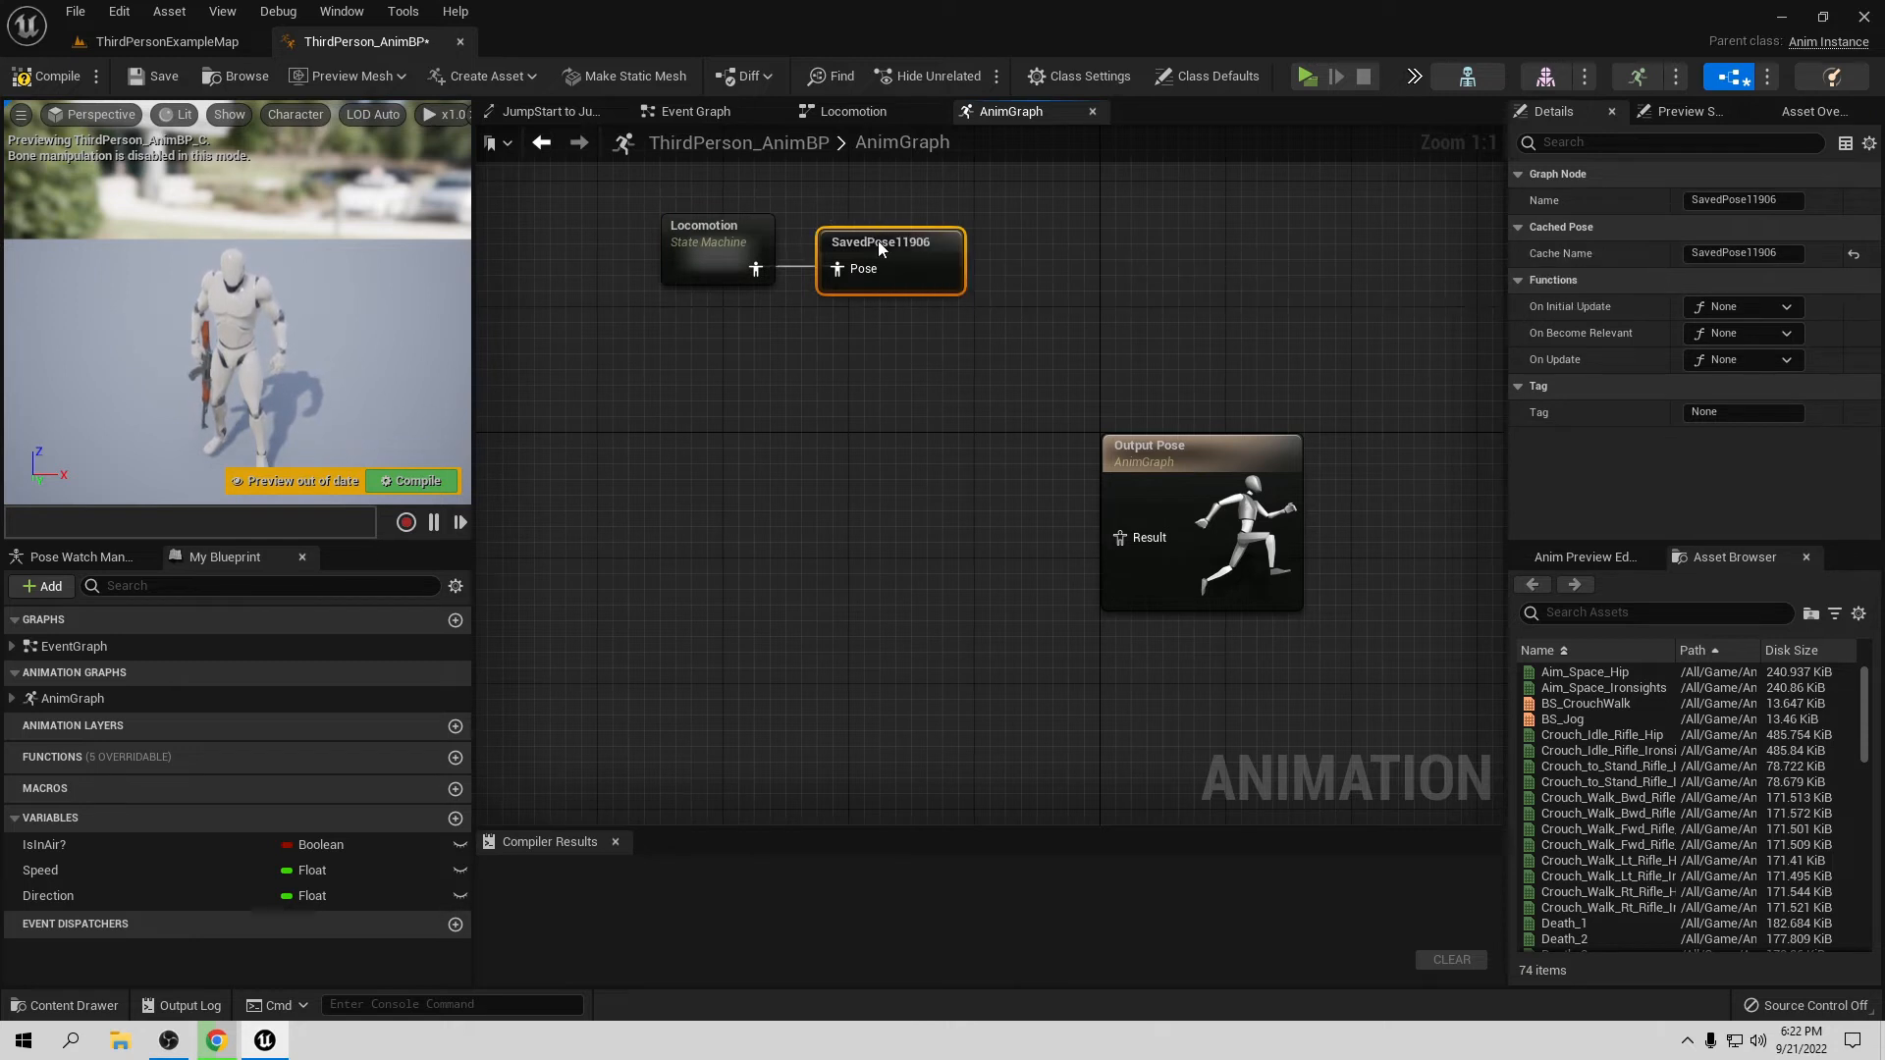
Step: Rename the new saved pose node as CacheLocomotion
click(1712, 193)
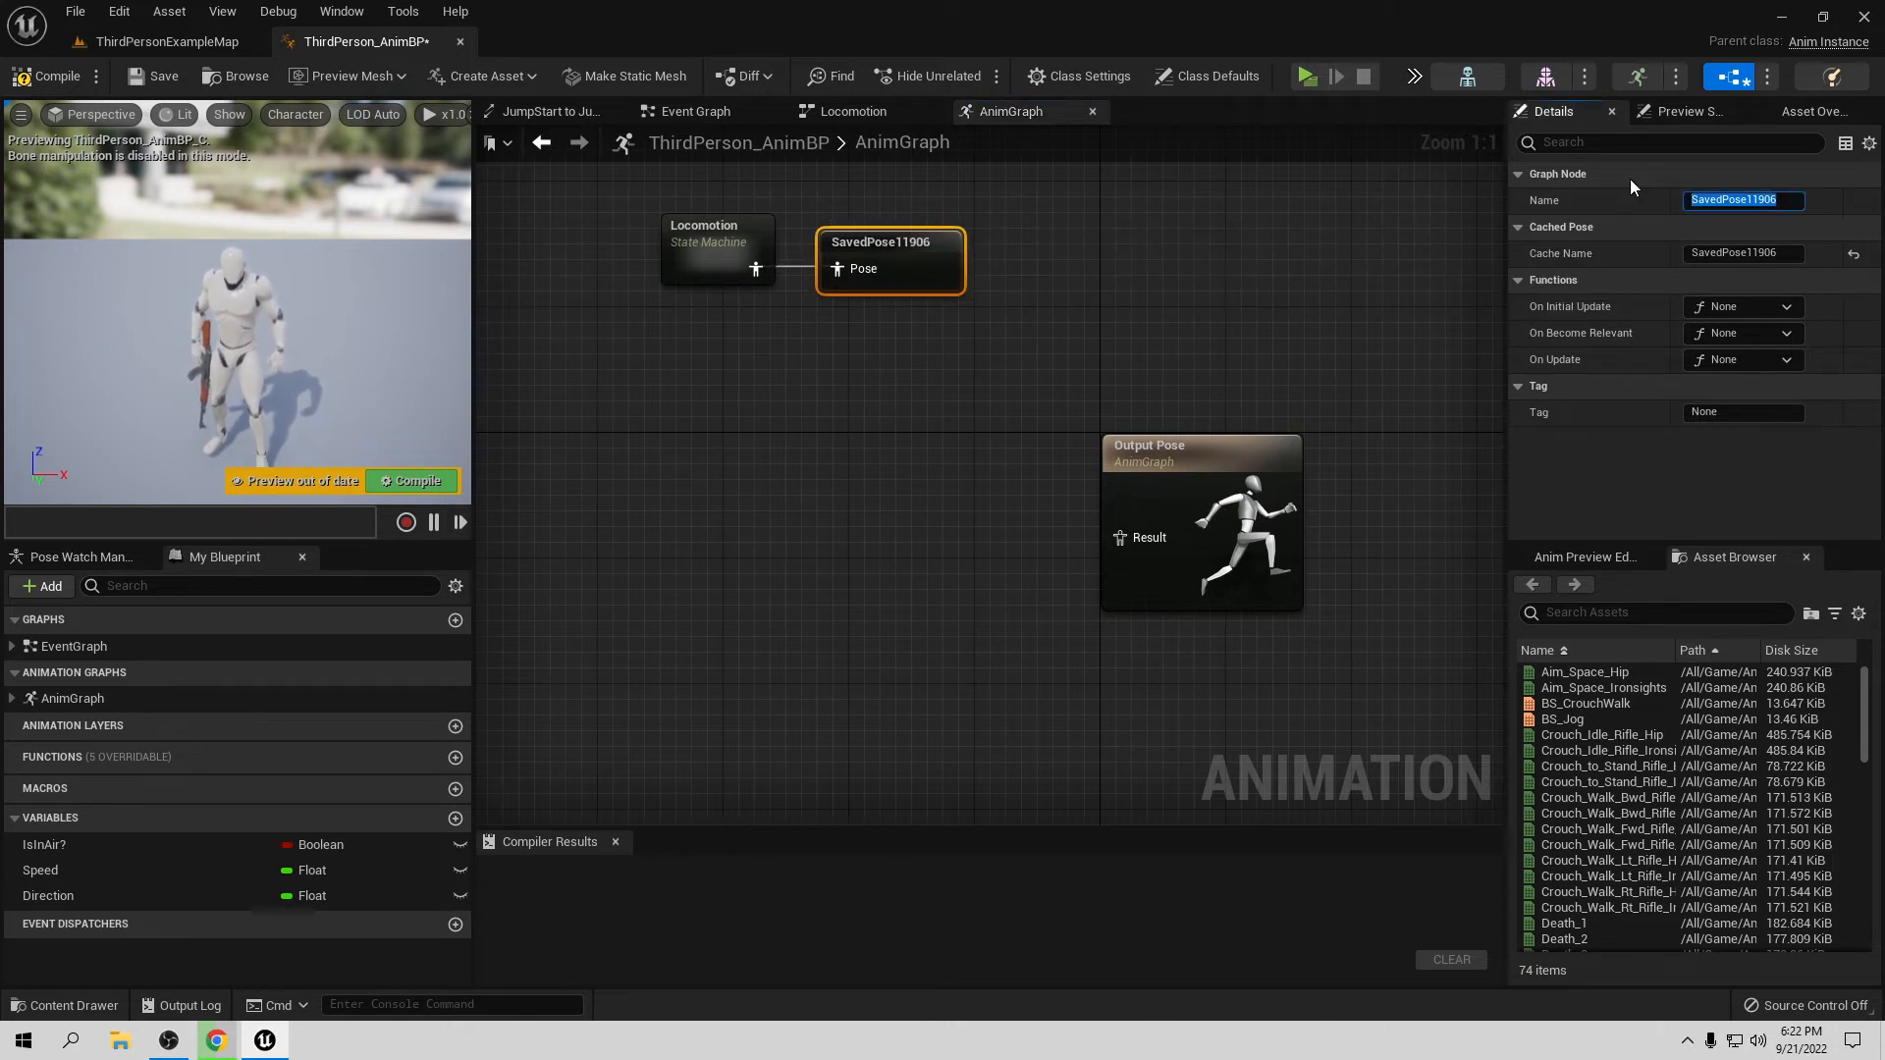
text(Cache)
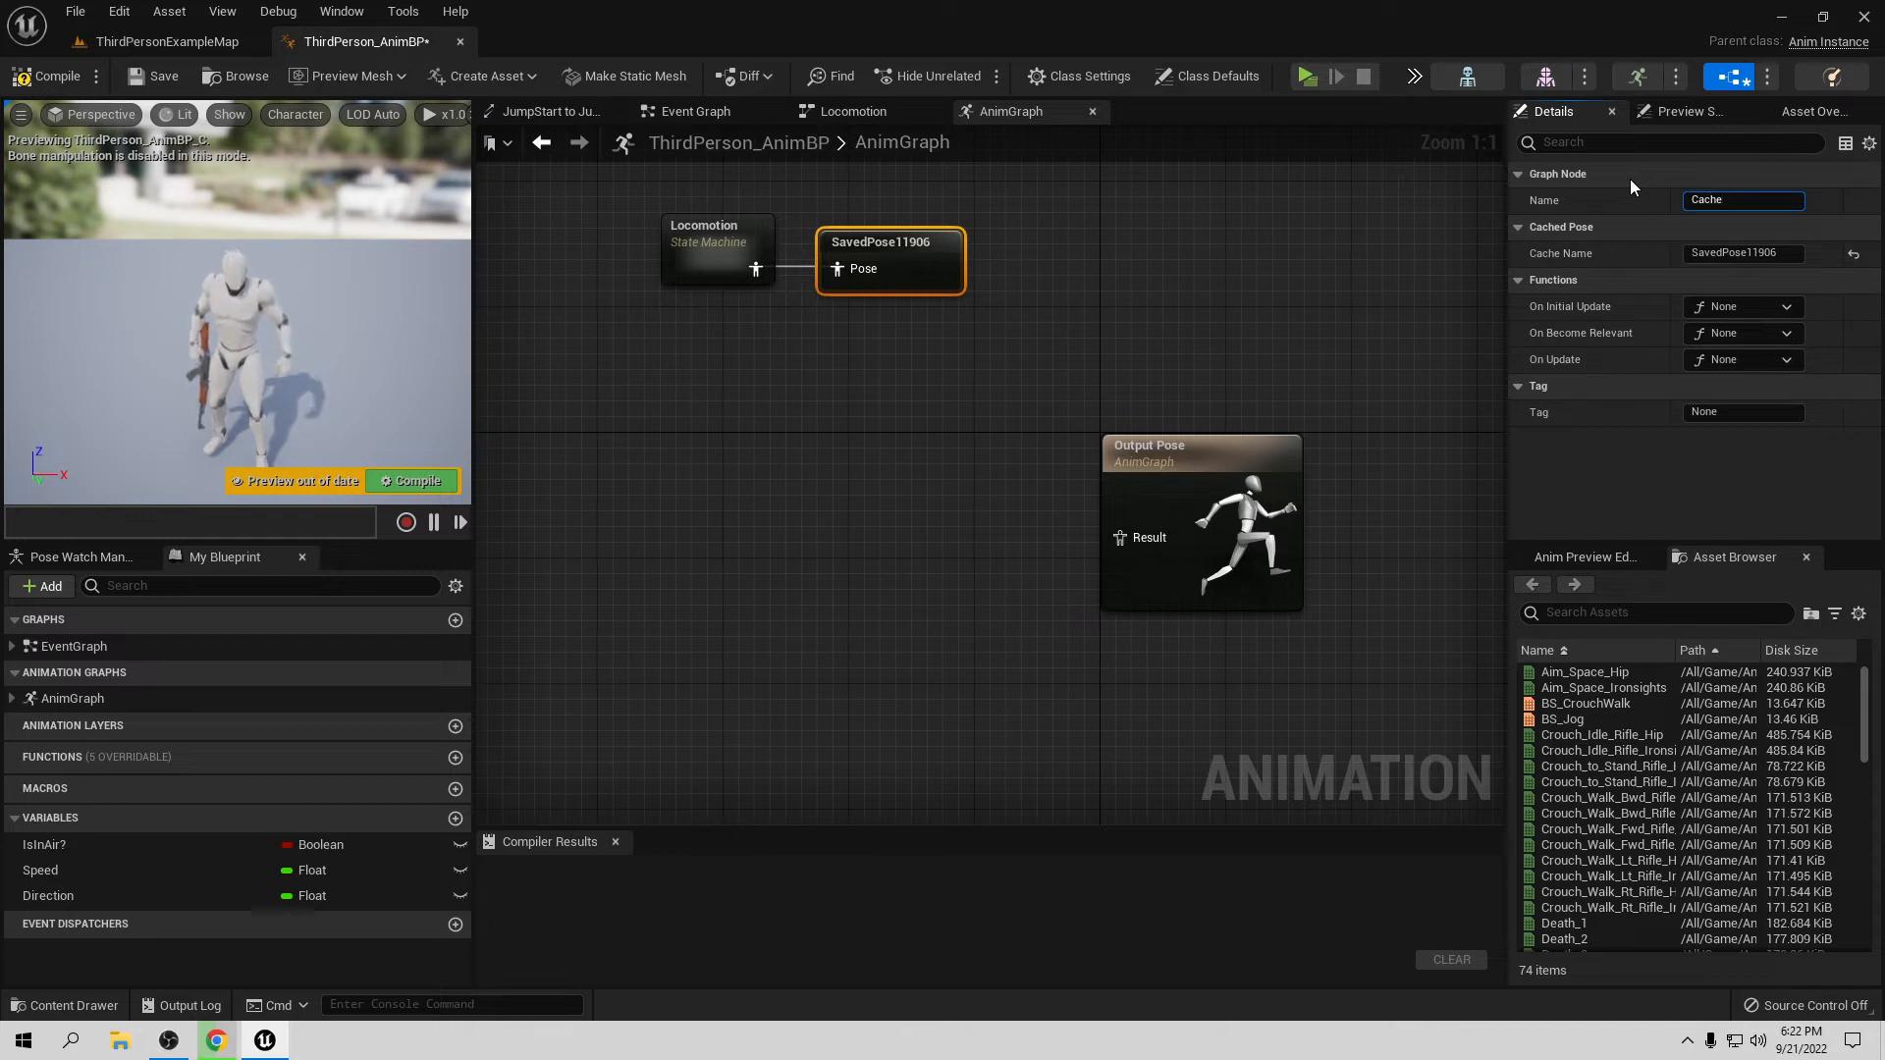
text(Loco)
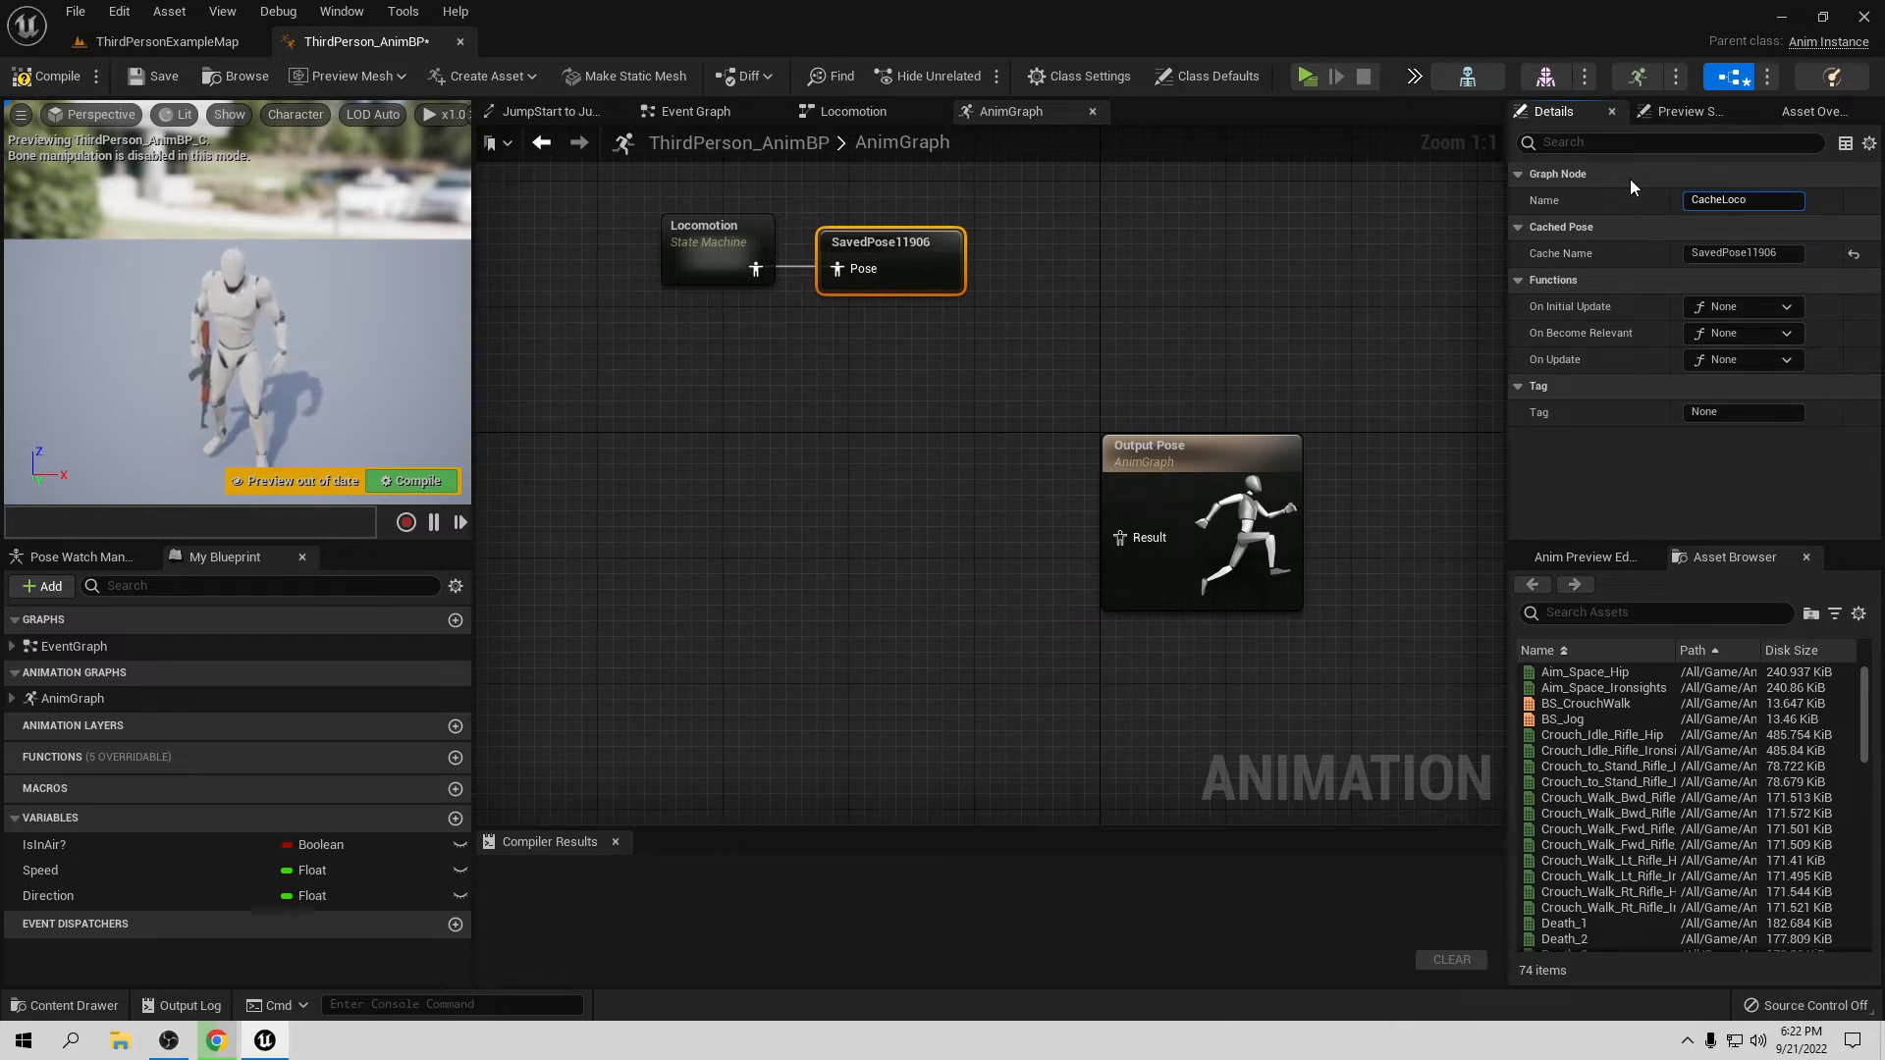
text(motion)
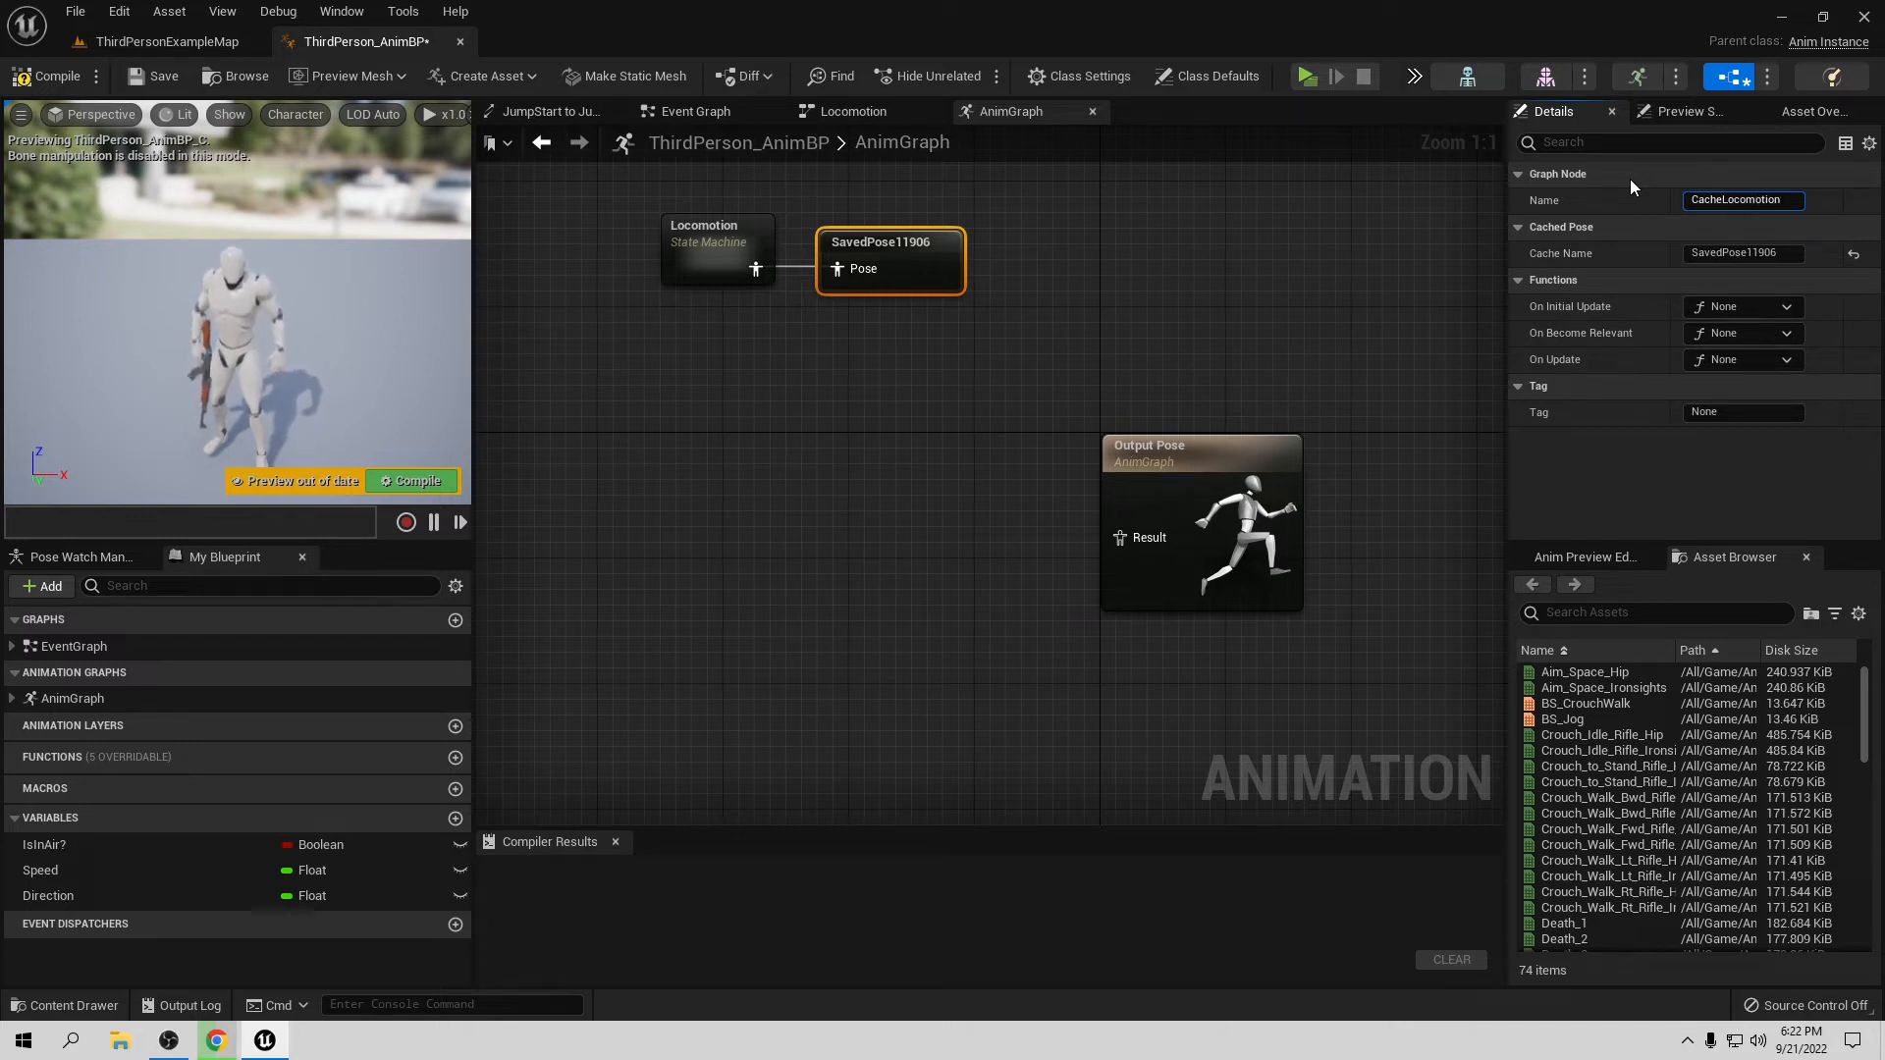
key(Return)
Step: Add a Use cached pose 'CacheLocomotion' node below the state machine and connect it to the Output Pose result
right_drag(761, 548, 815, 439)
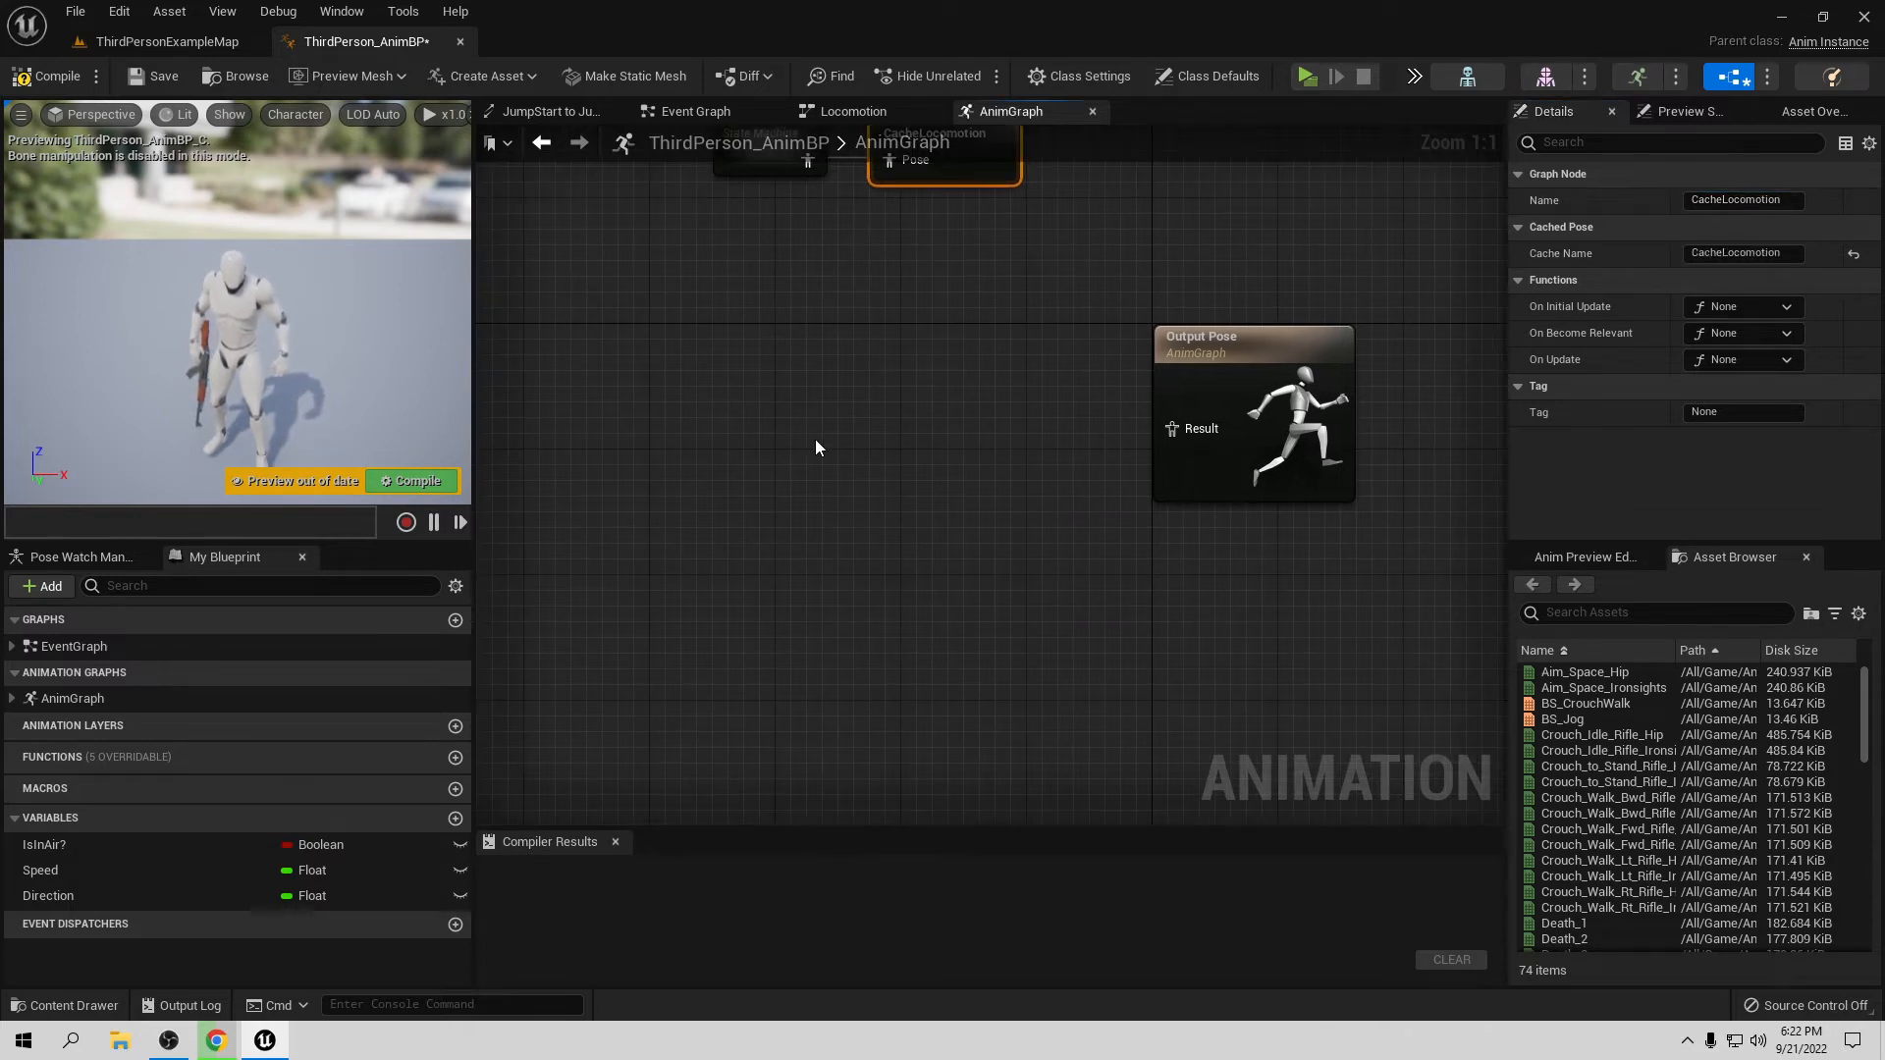
right_click(817, 439)
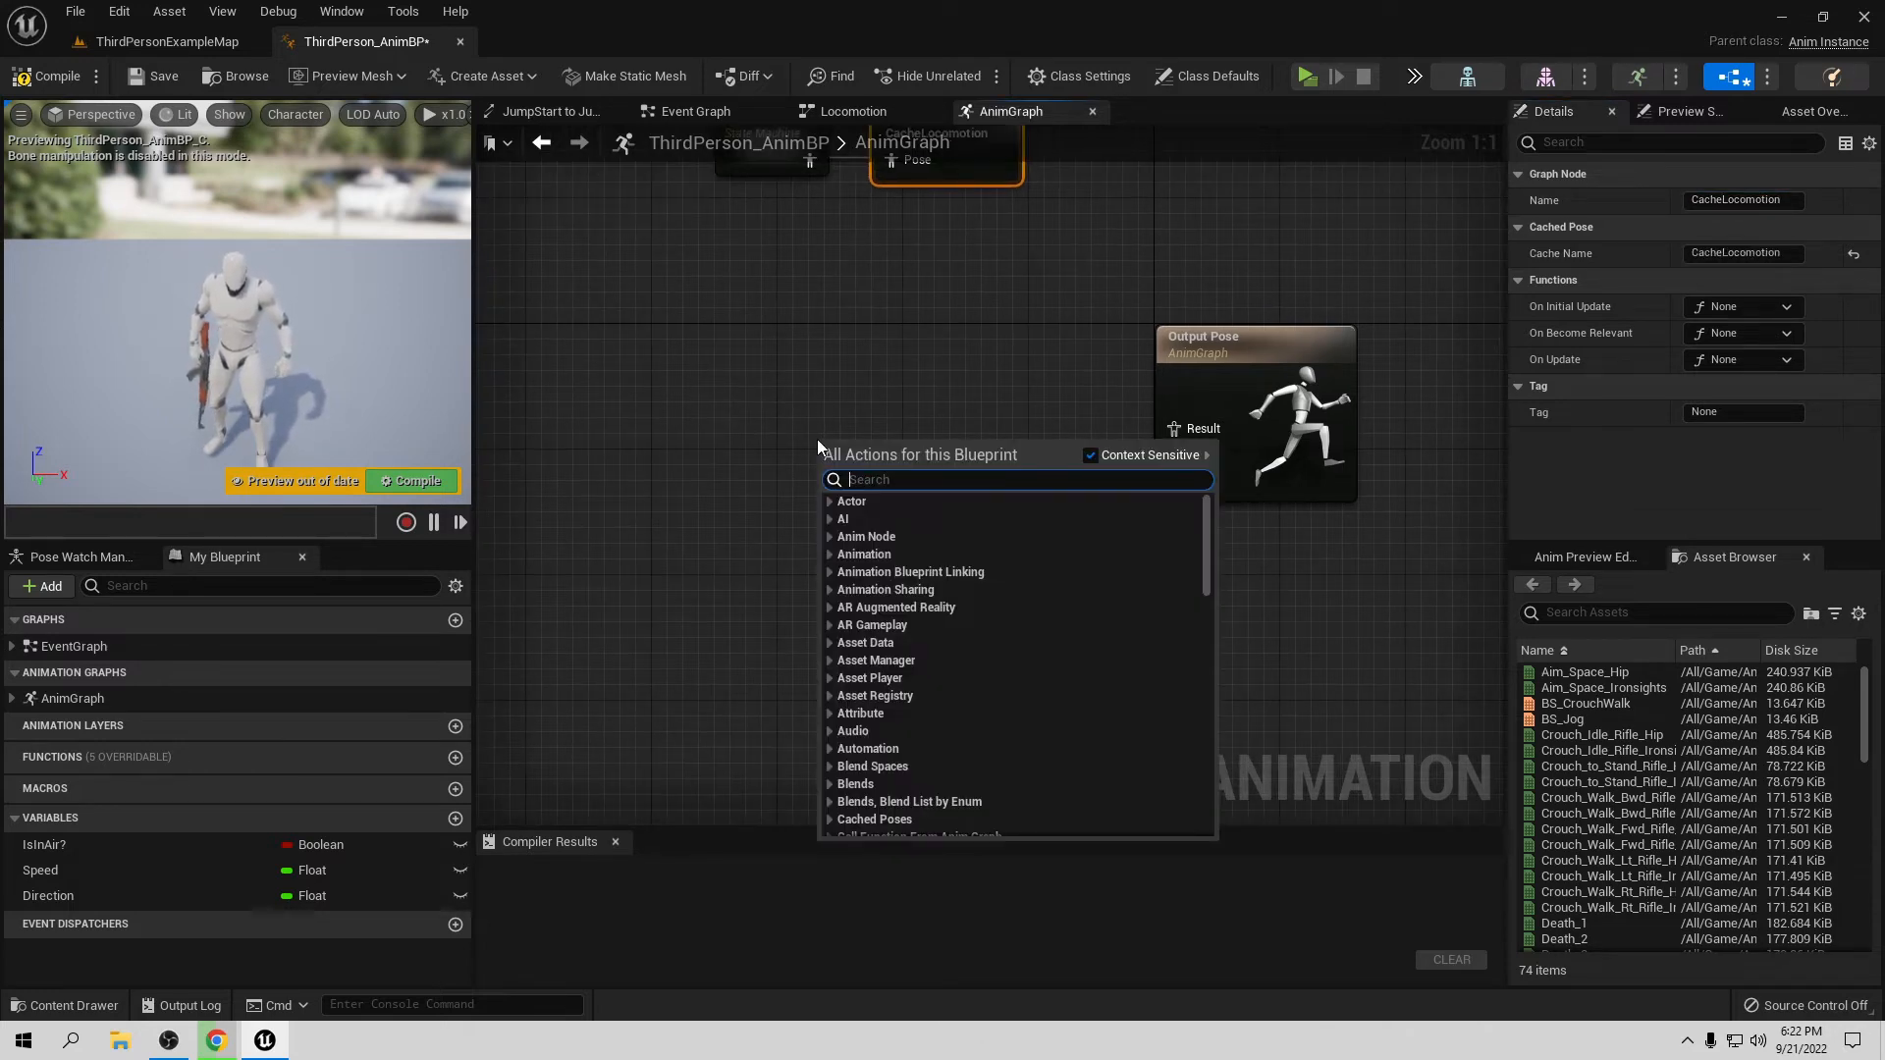
text(cache)
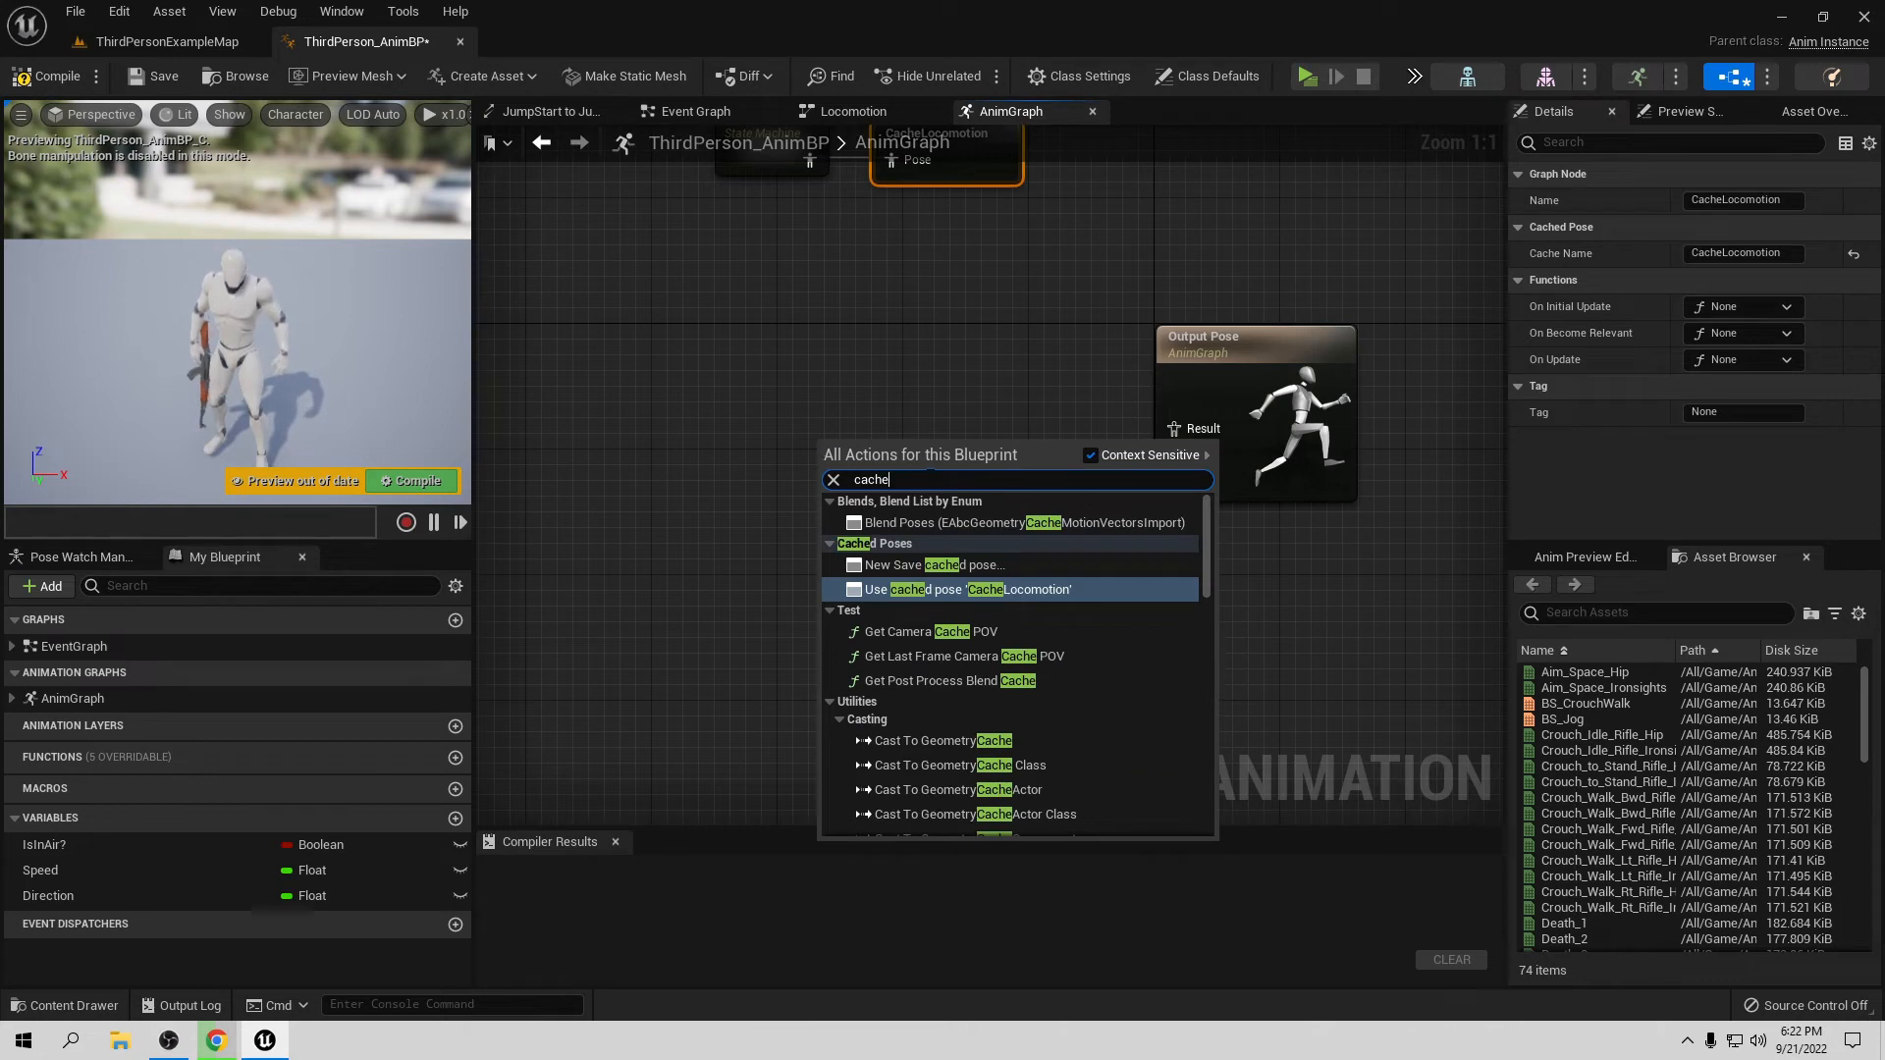
click(938, 590)
drag(971, 450, 892, 395)
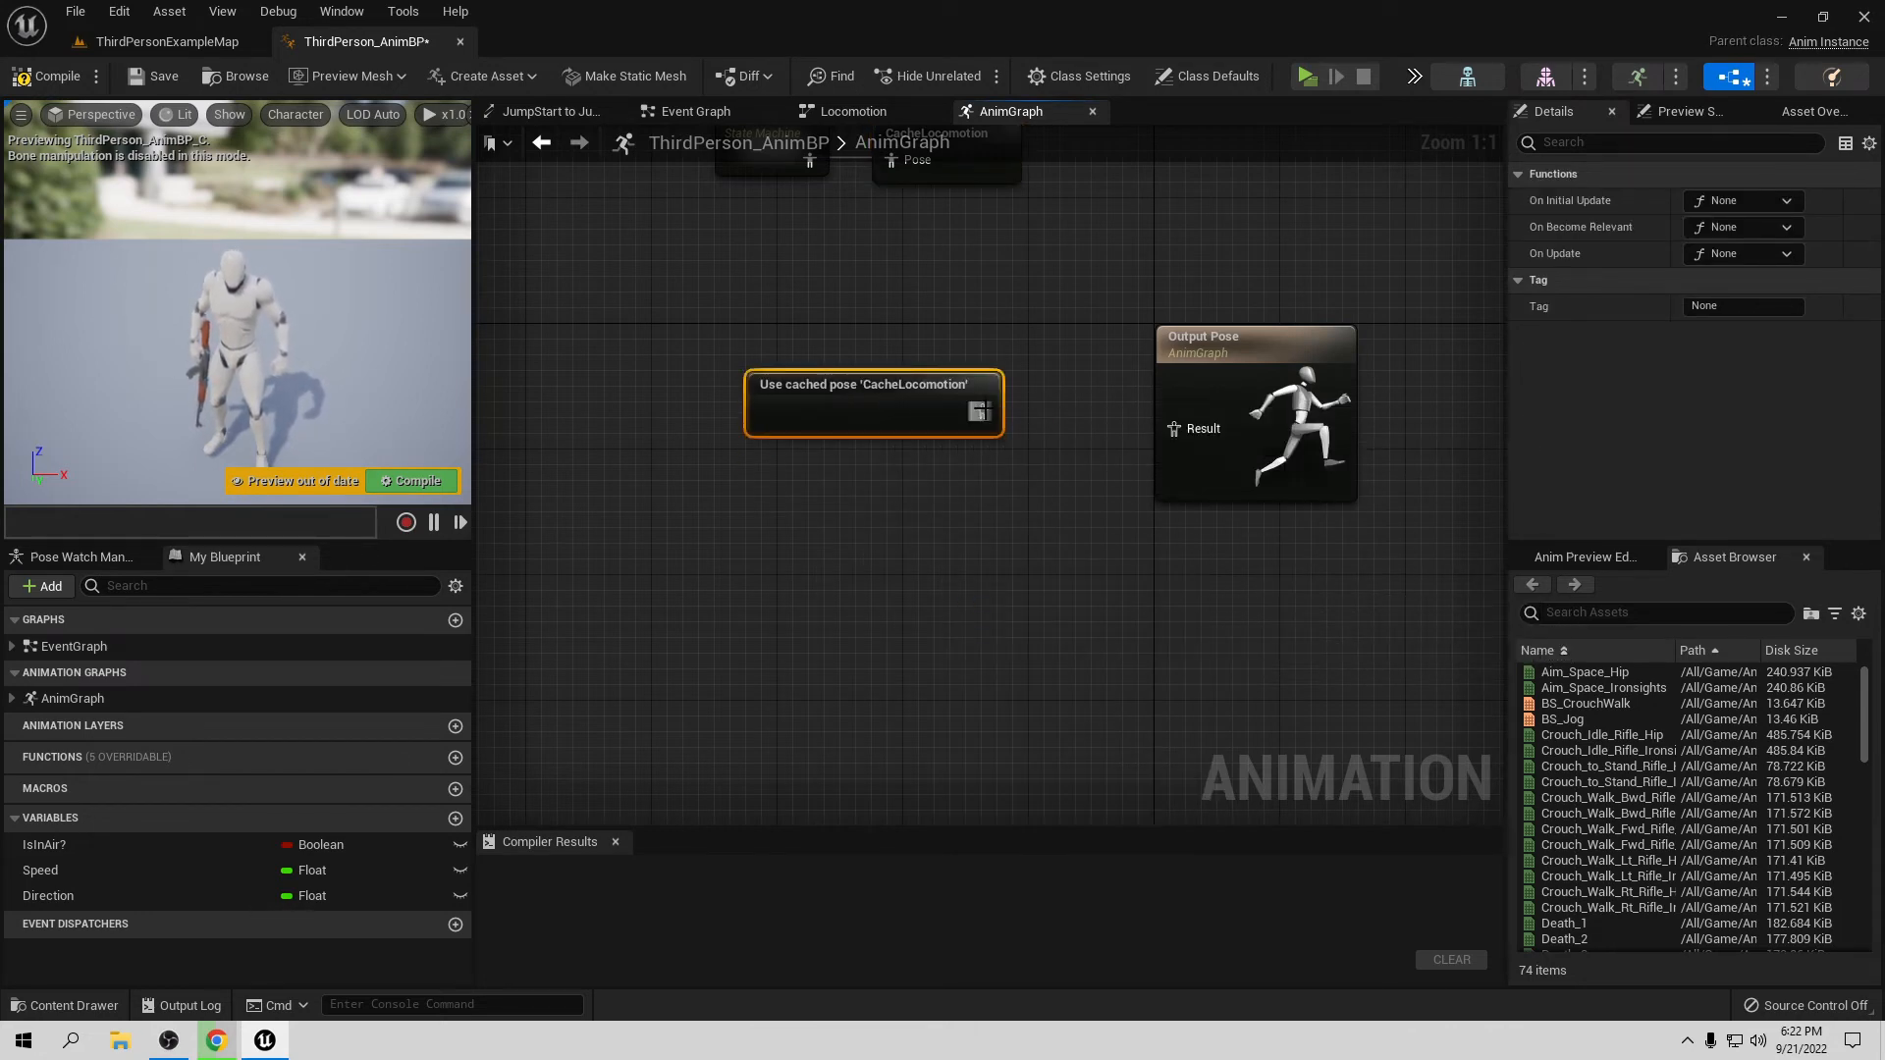
Step: Compile and save ThirdPerson_AnimBP, and space the cached pose node farther from Output Pose with the two level
click(39, 78)
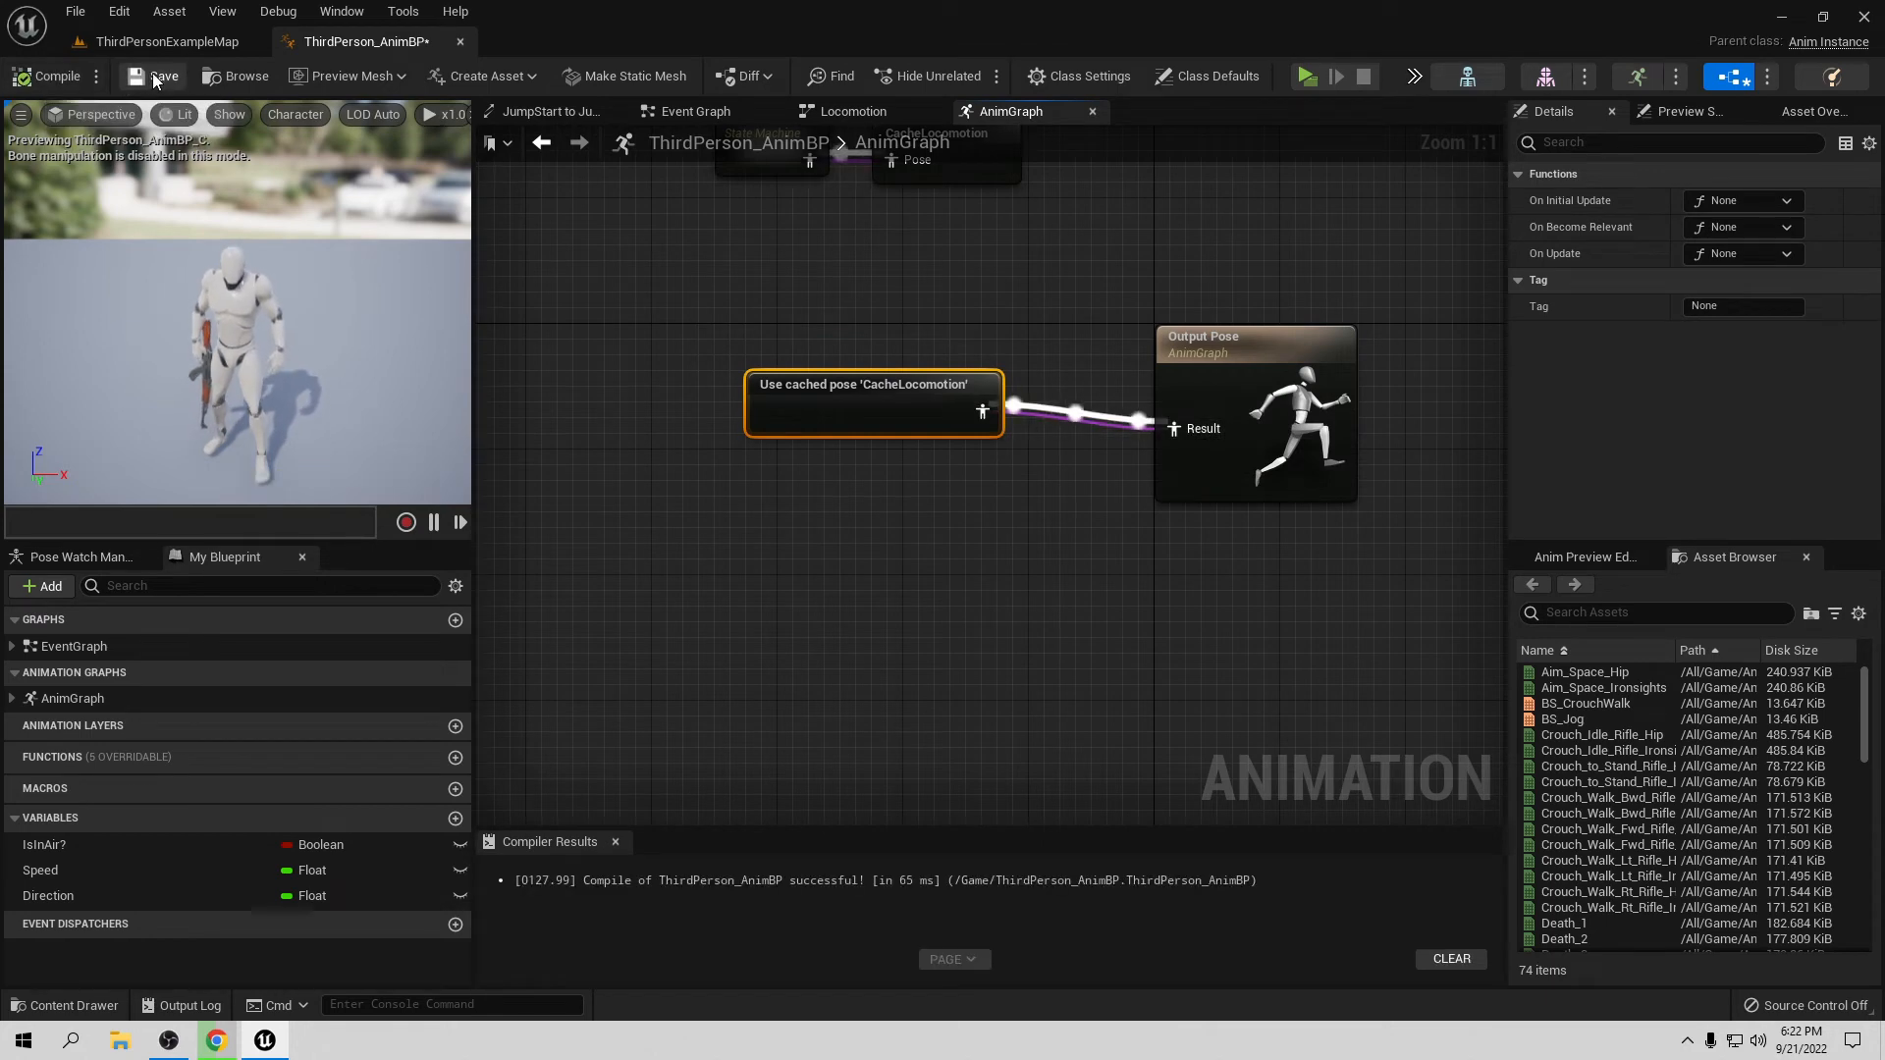
click(154, 76)
drag(892, 392, 725, 462)
right_drag(960, 429, 975, 539)
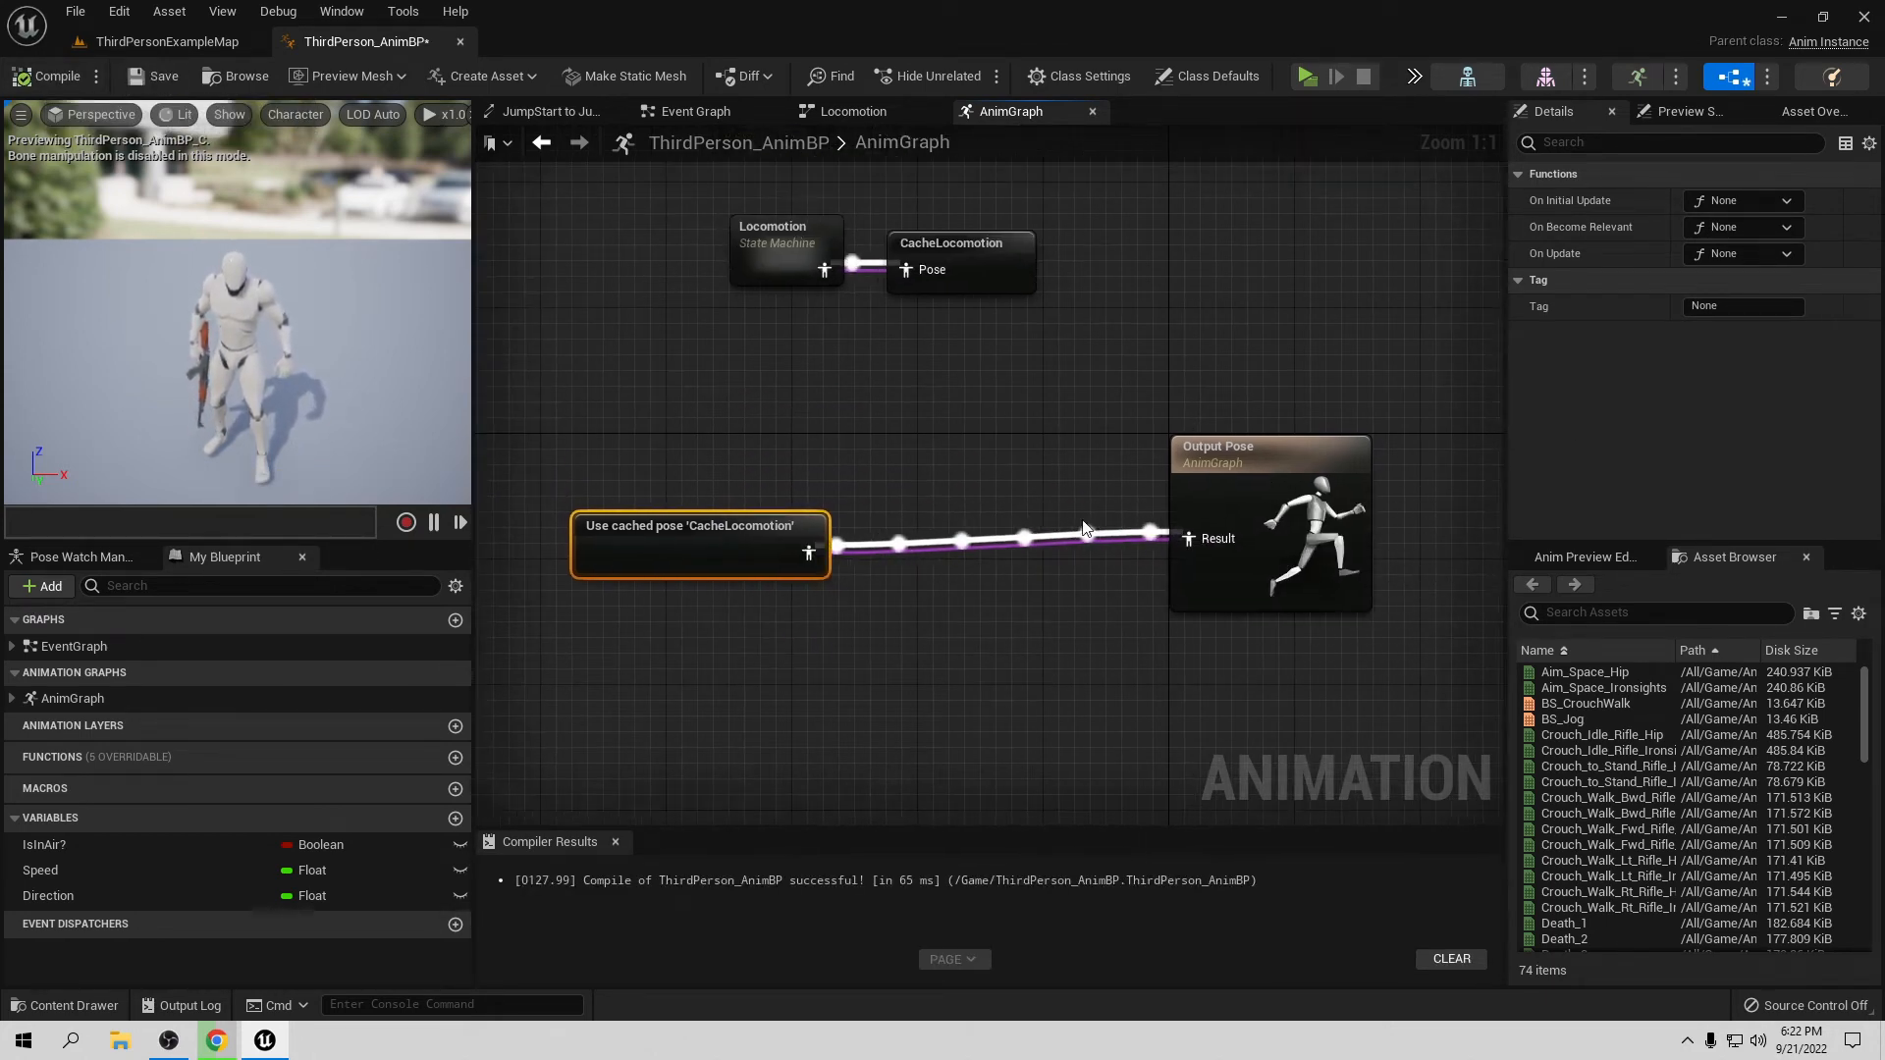
drag(1215, 465, 1215, 481)
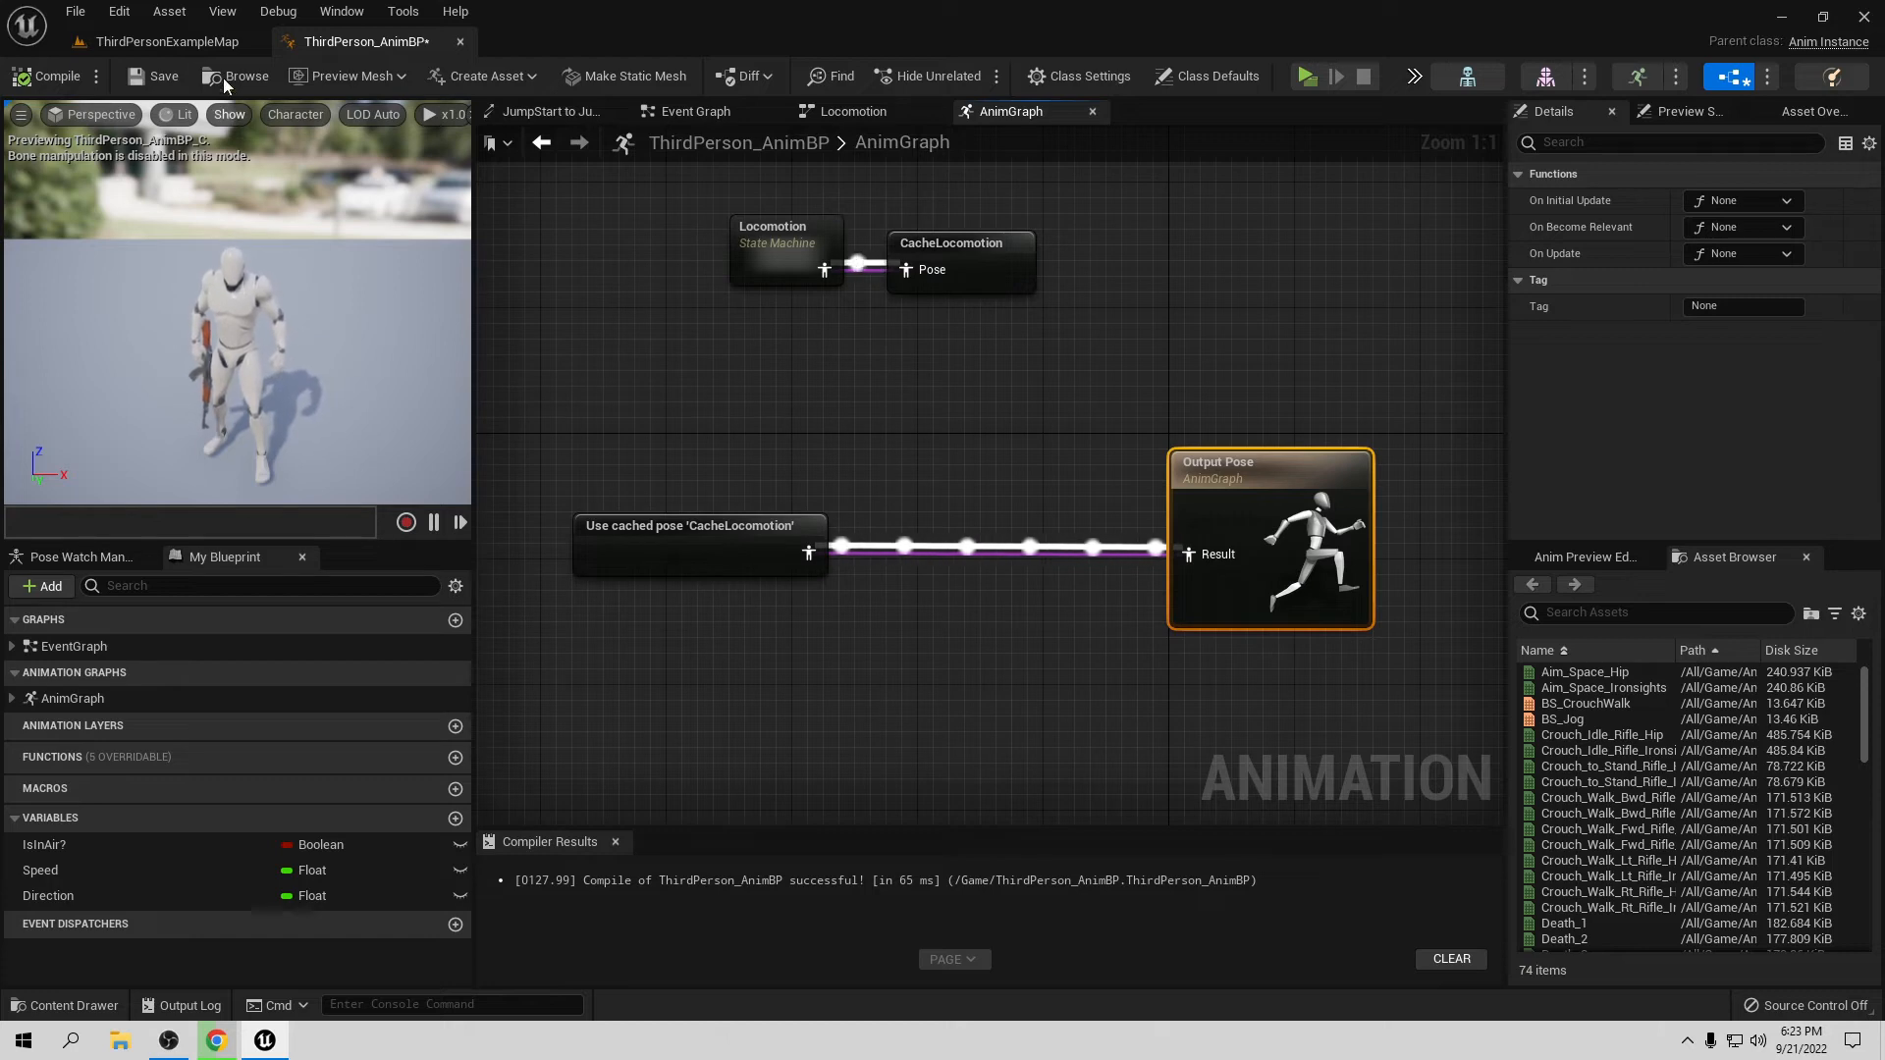
Step: Open the ThirdPersonCharacter blueprint from the level's content and show its Event Graph
click(196, 41)
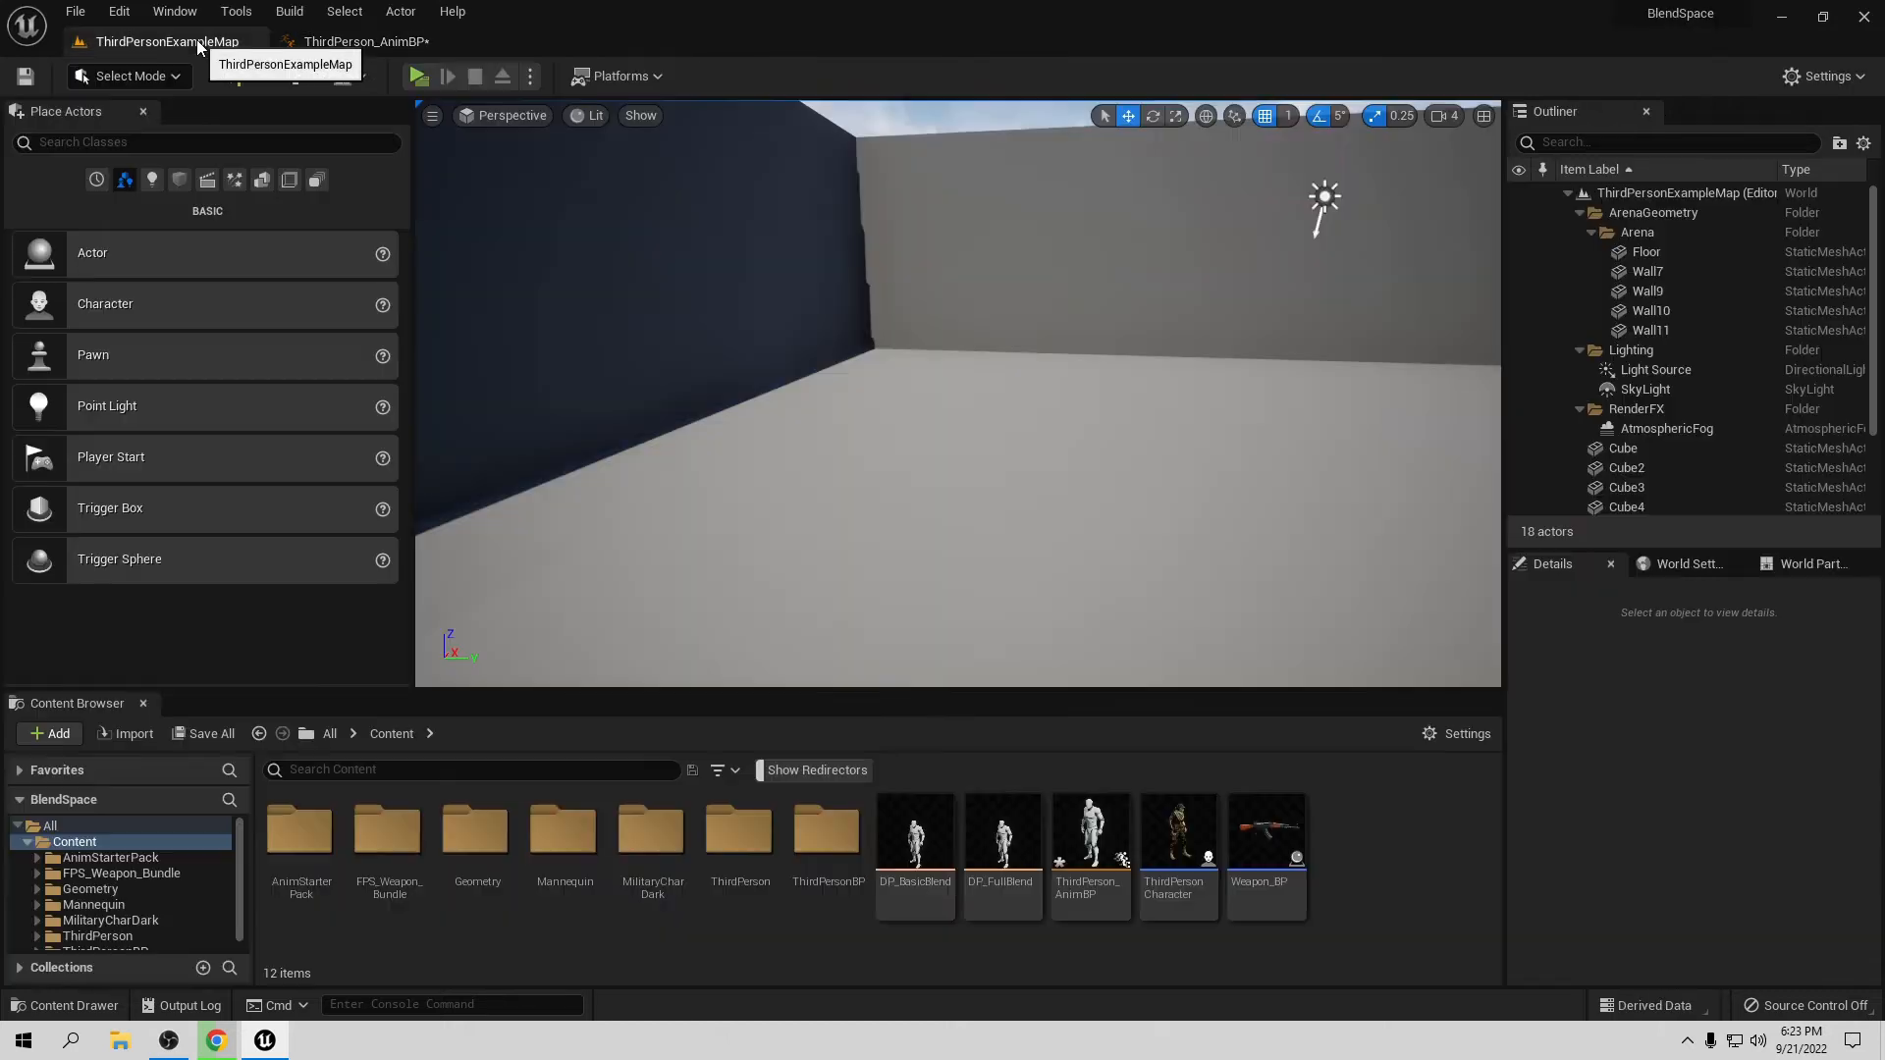
double_click(1181, 854)
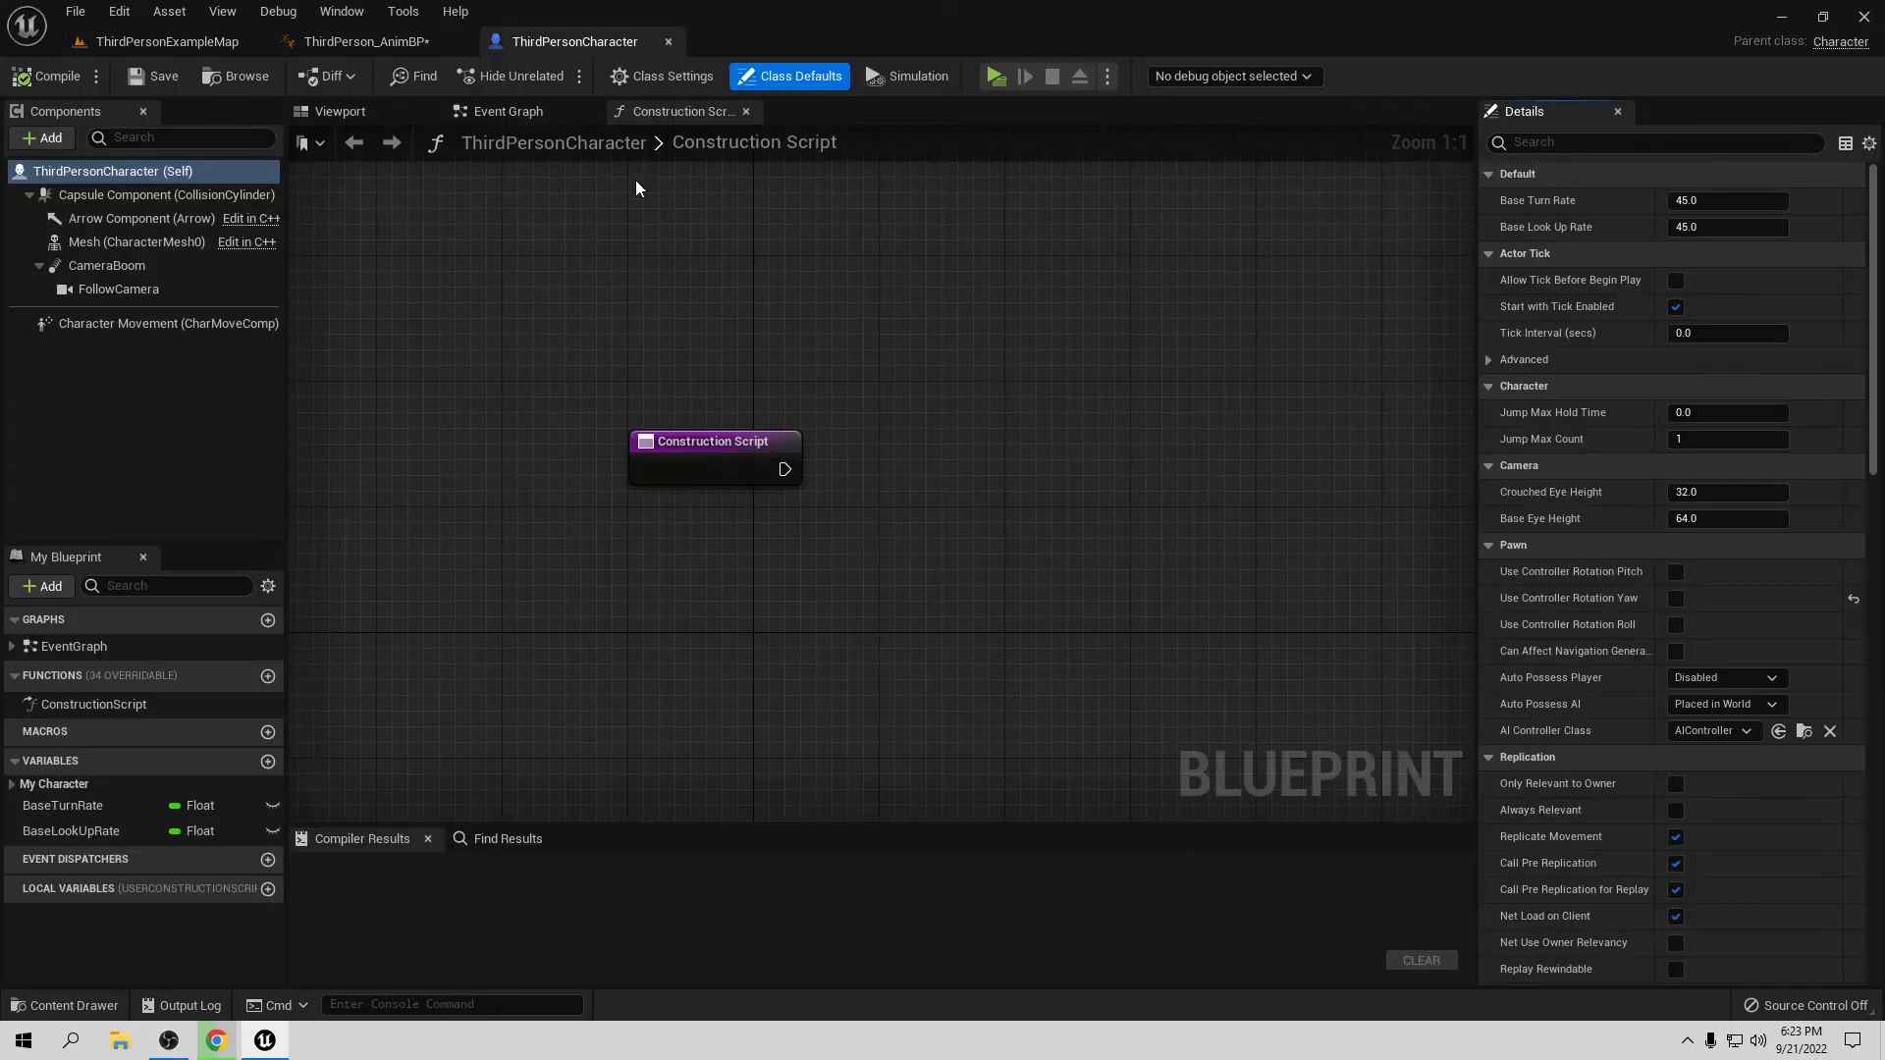
drag(511, 114, 723, 114)
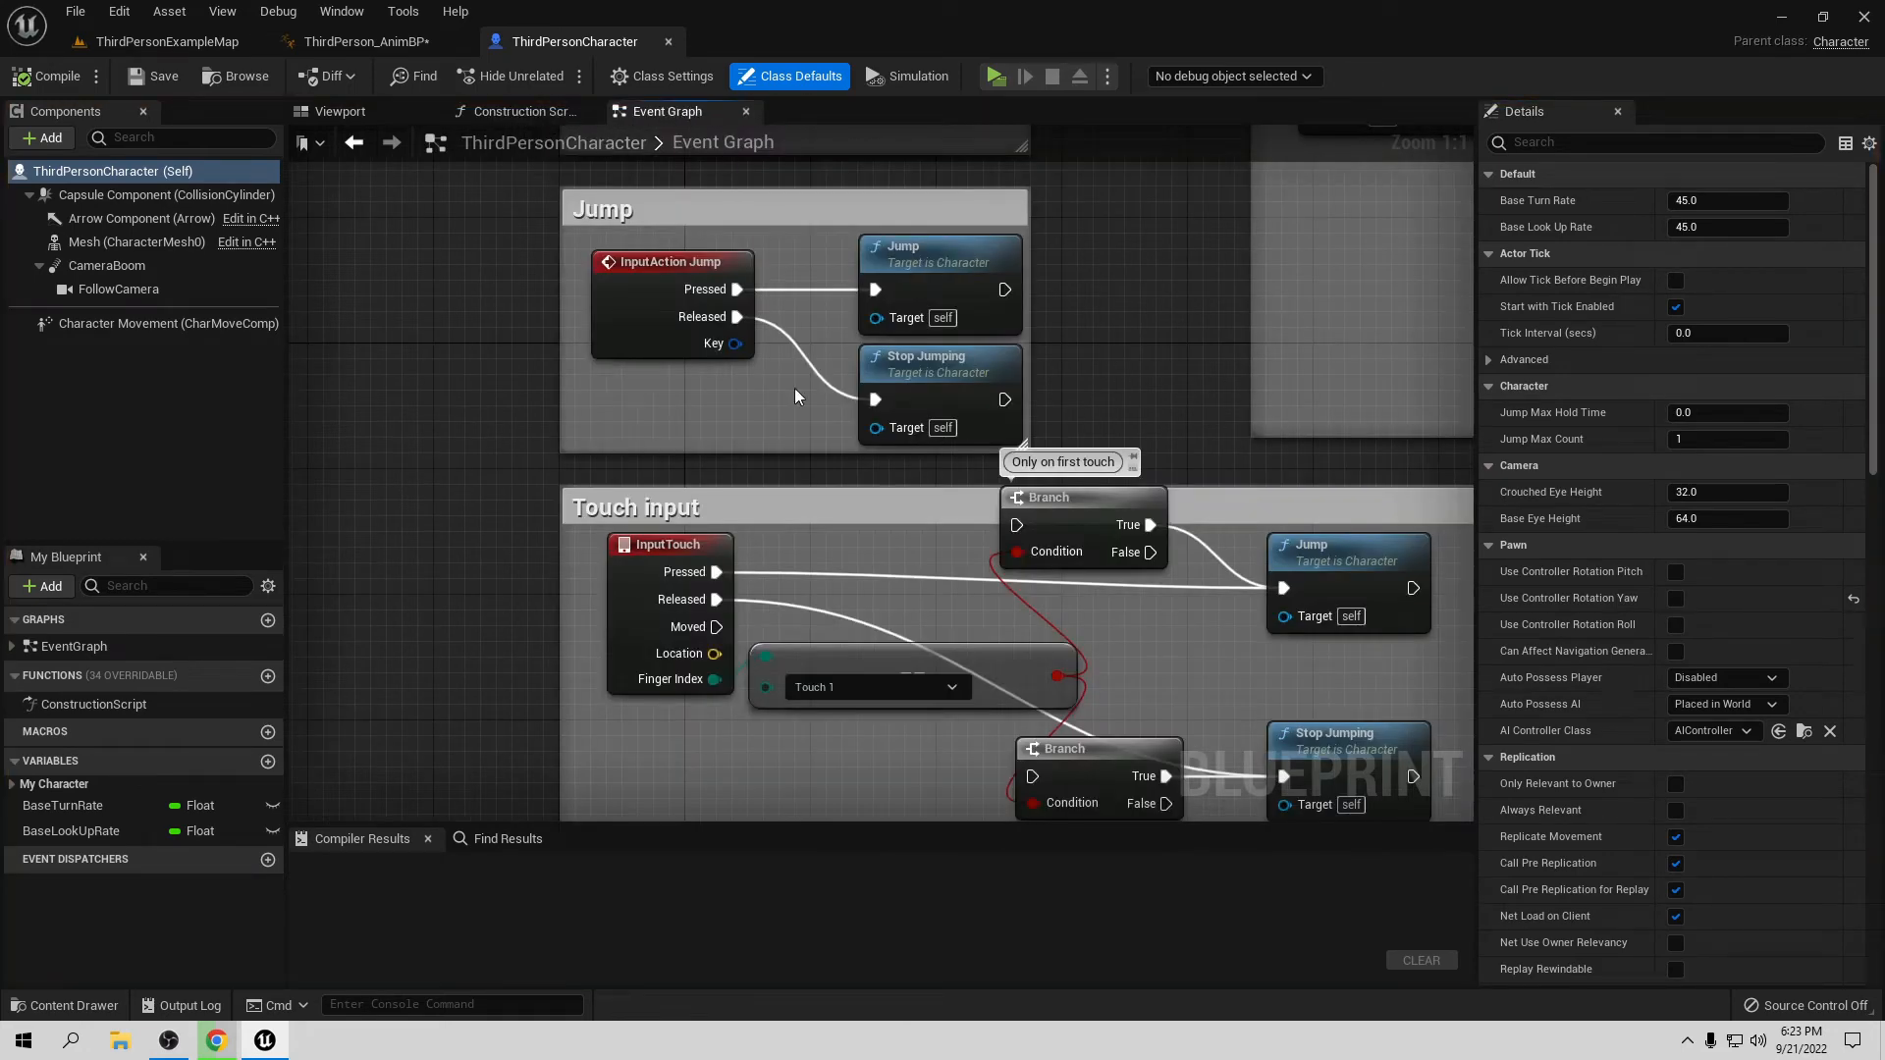
scroll(763, 488, down, 5)
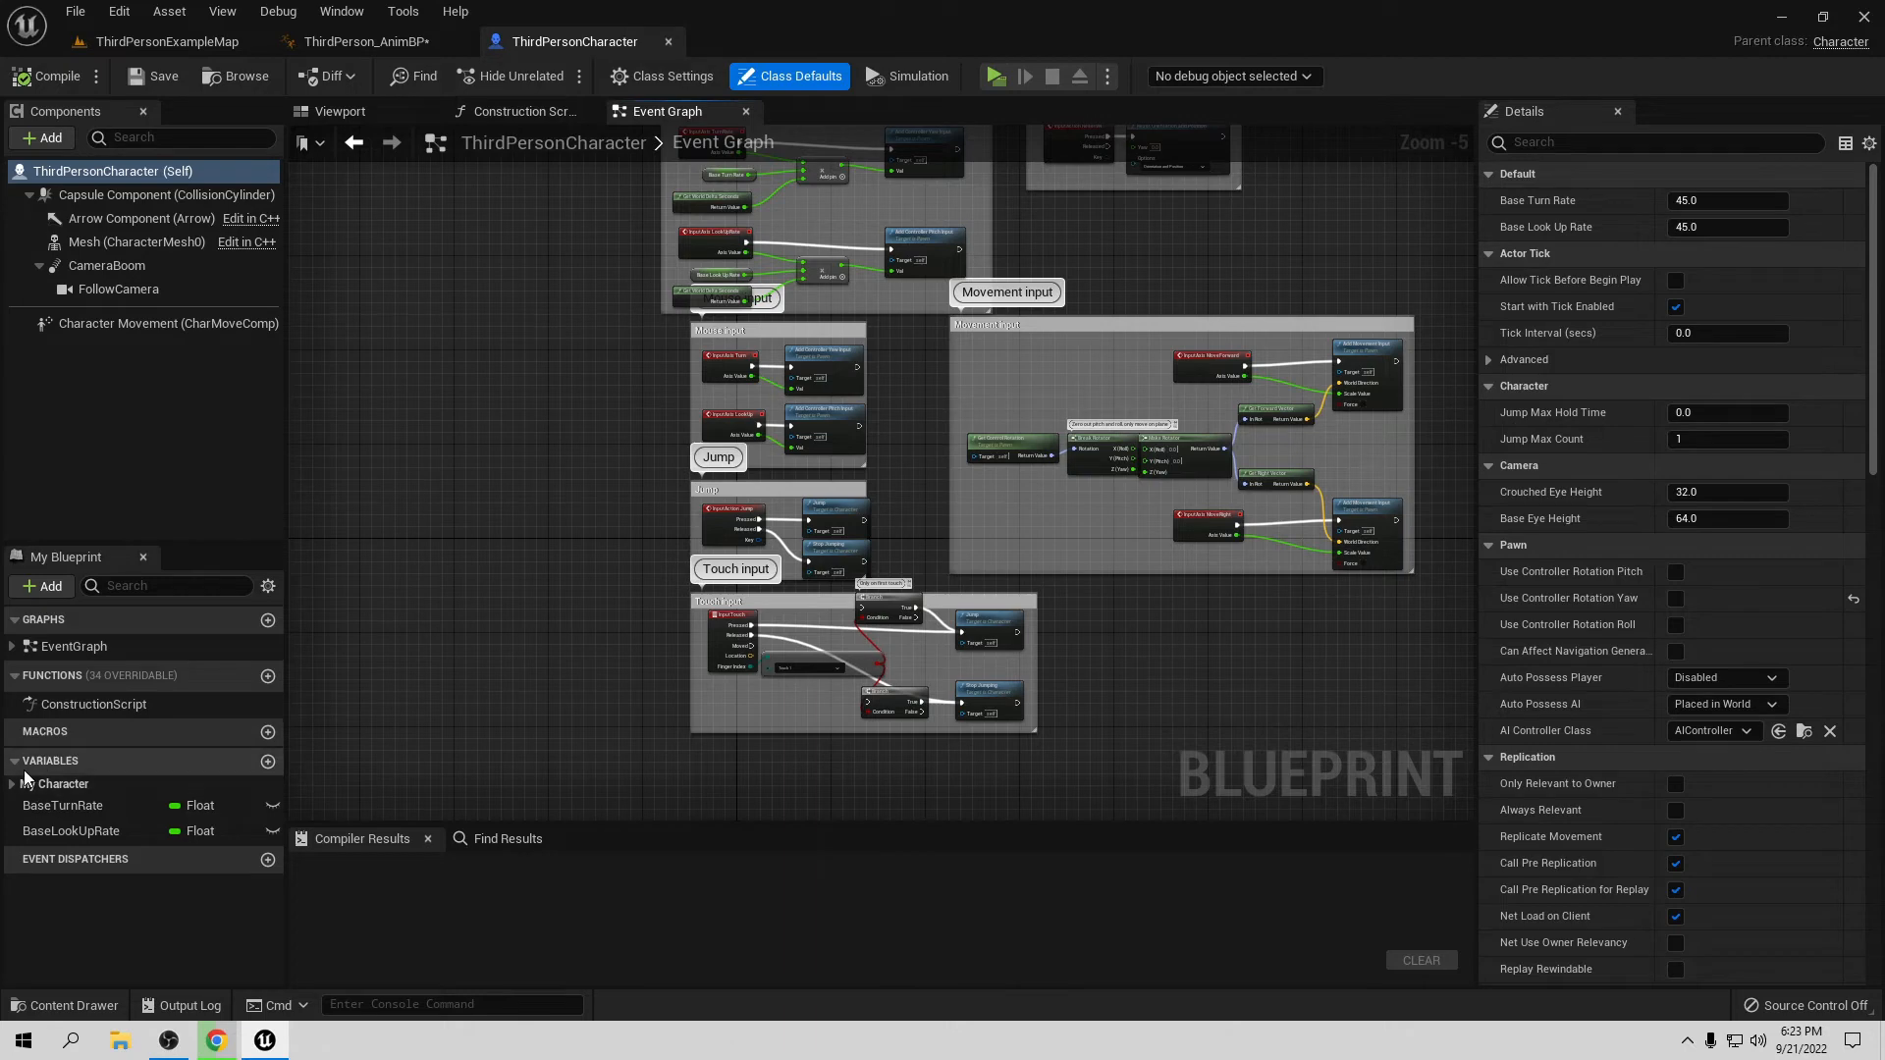
Step: Add a Boolean variable named Weapon to ThirdPersonCharacter
click(270, 764)
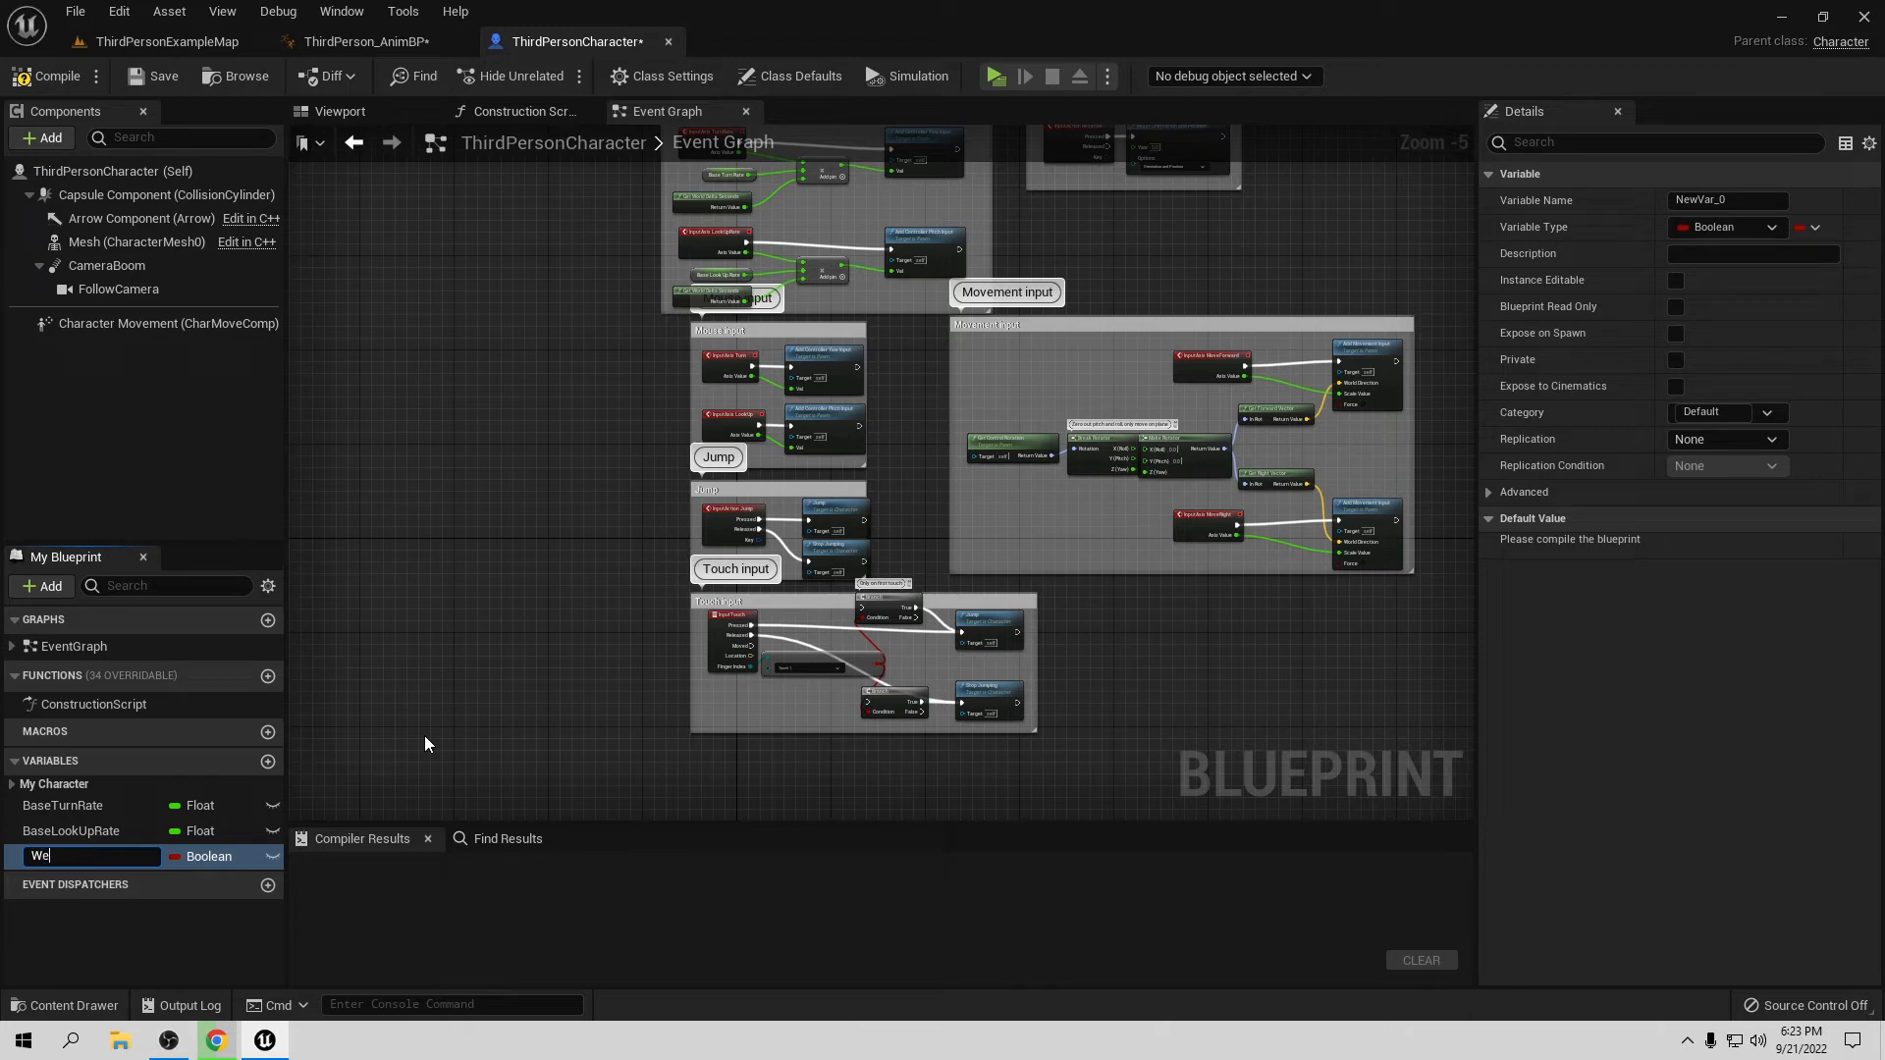
text(Weapon)
key(Return)
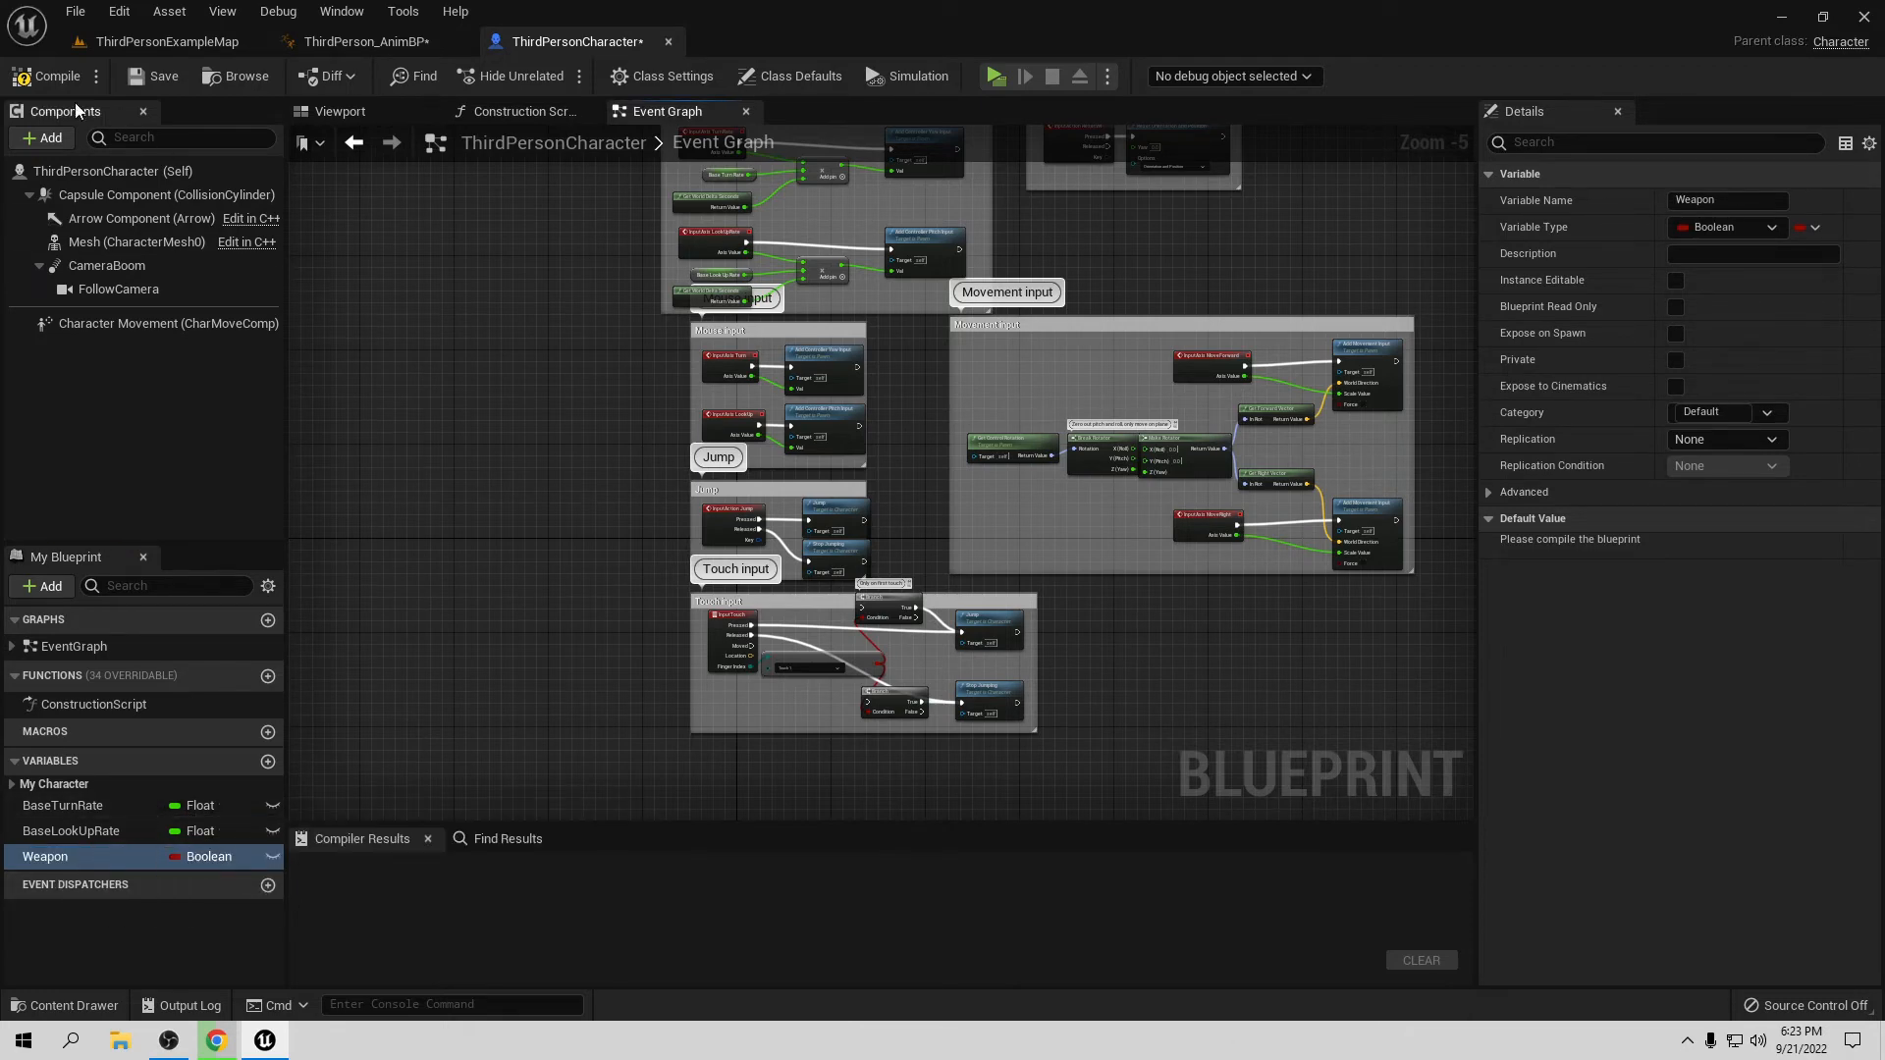
Step: Compile and save the ThirdPersonCharacter blueprint and close it
click(46, 75)
click(145, 78)
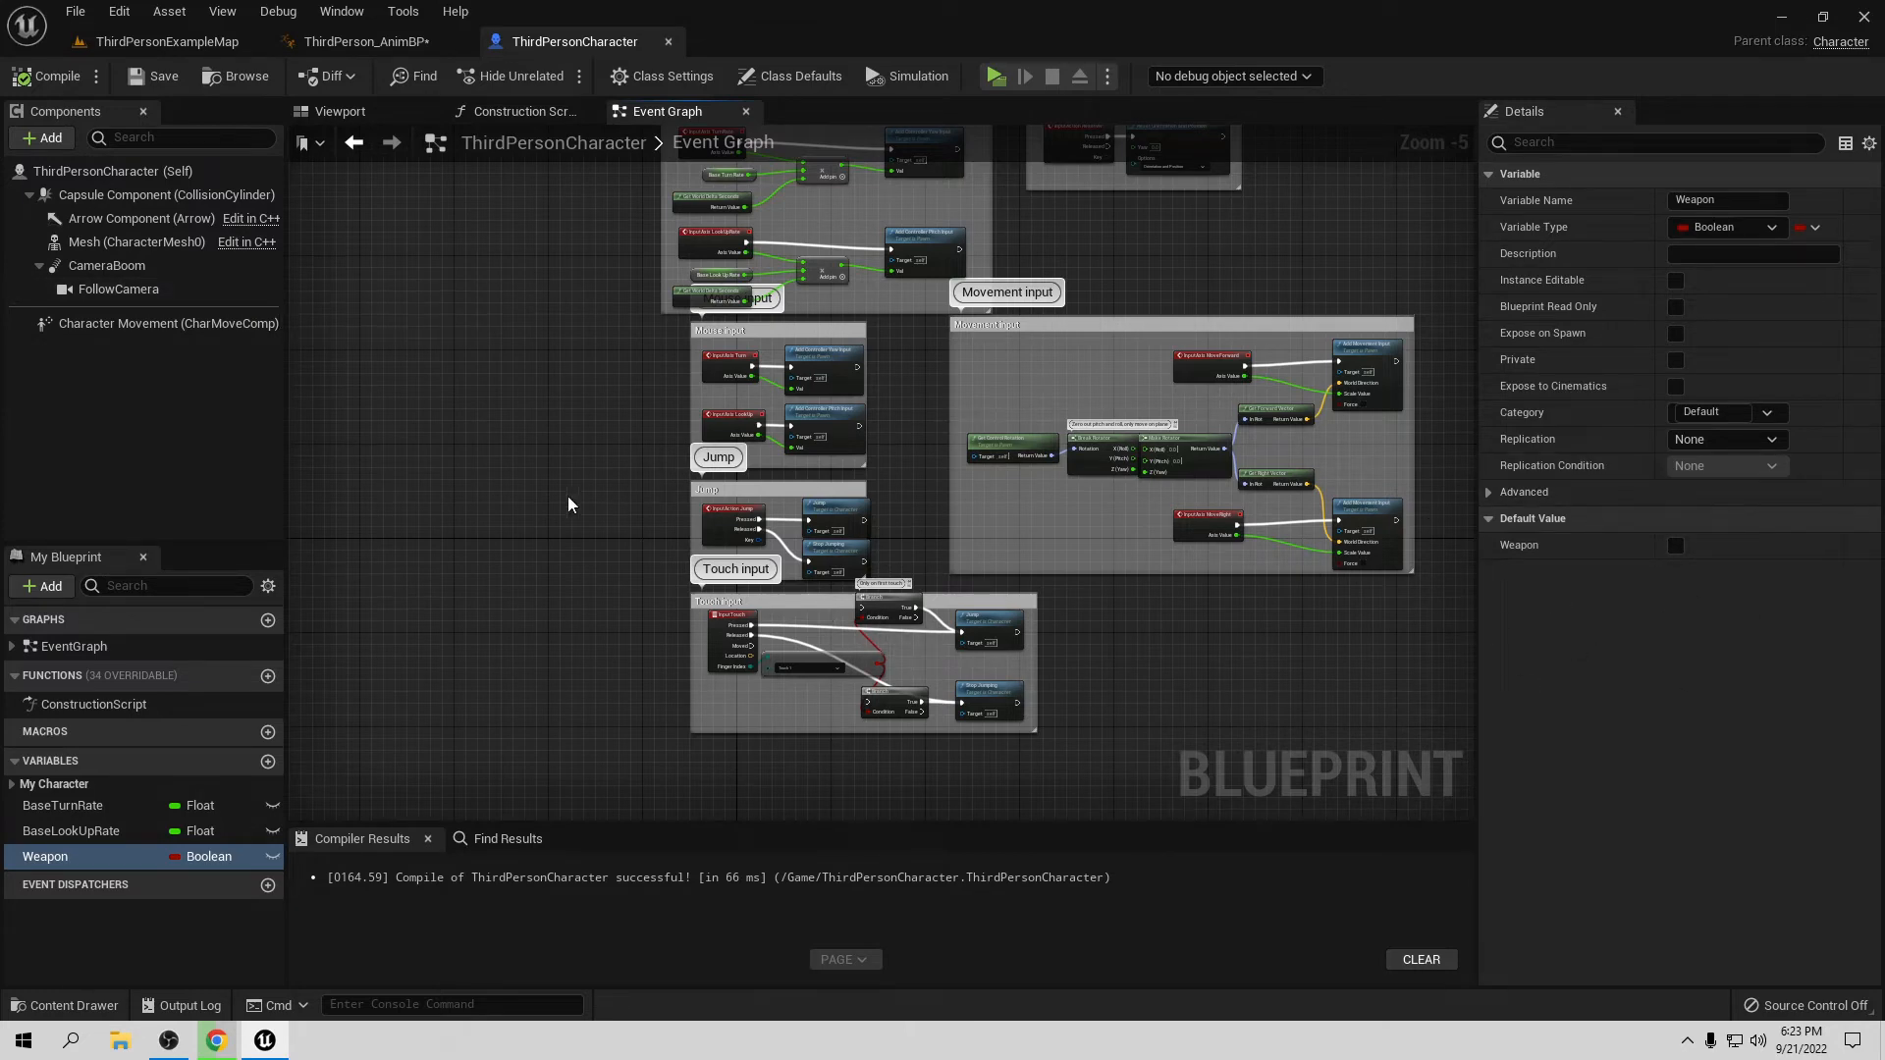
click(668, 41)
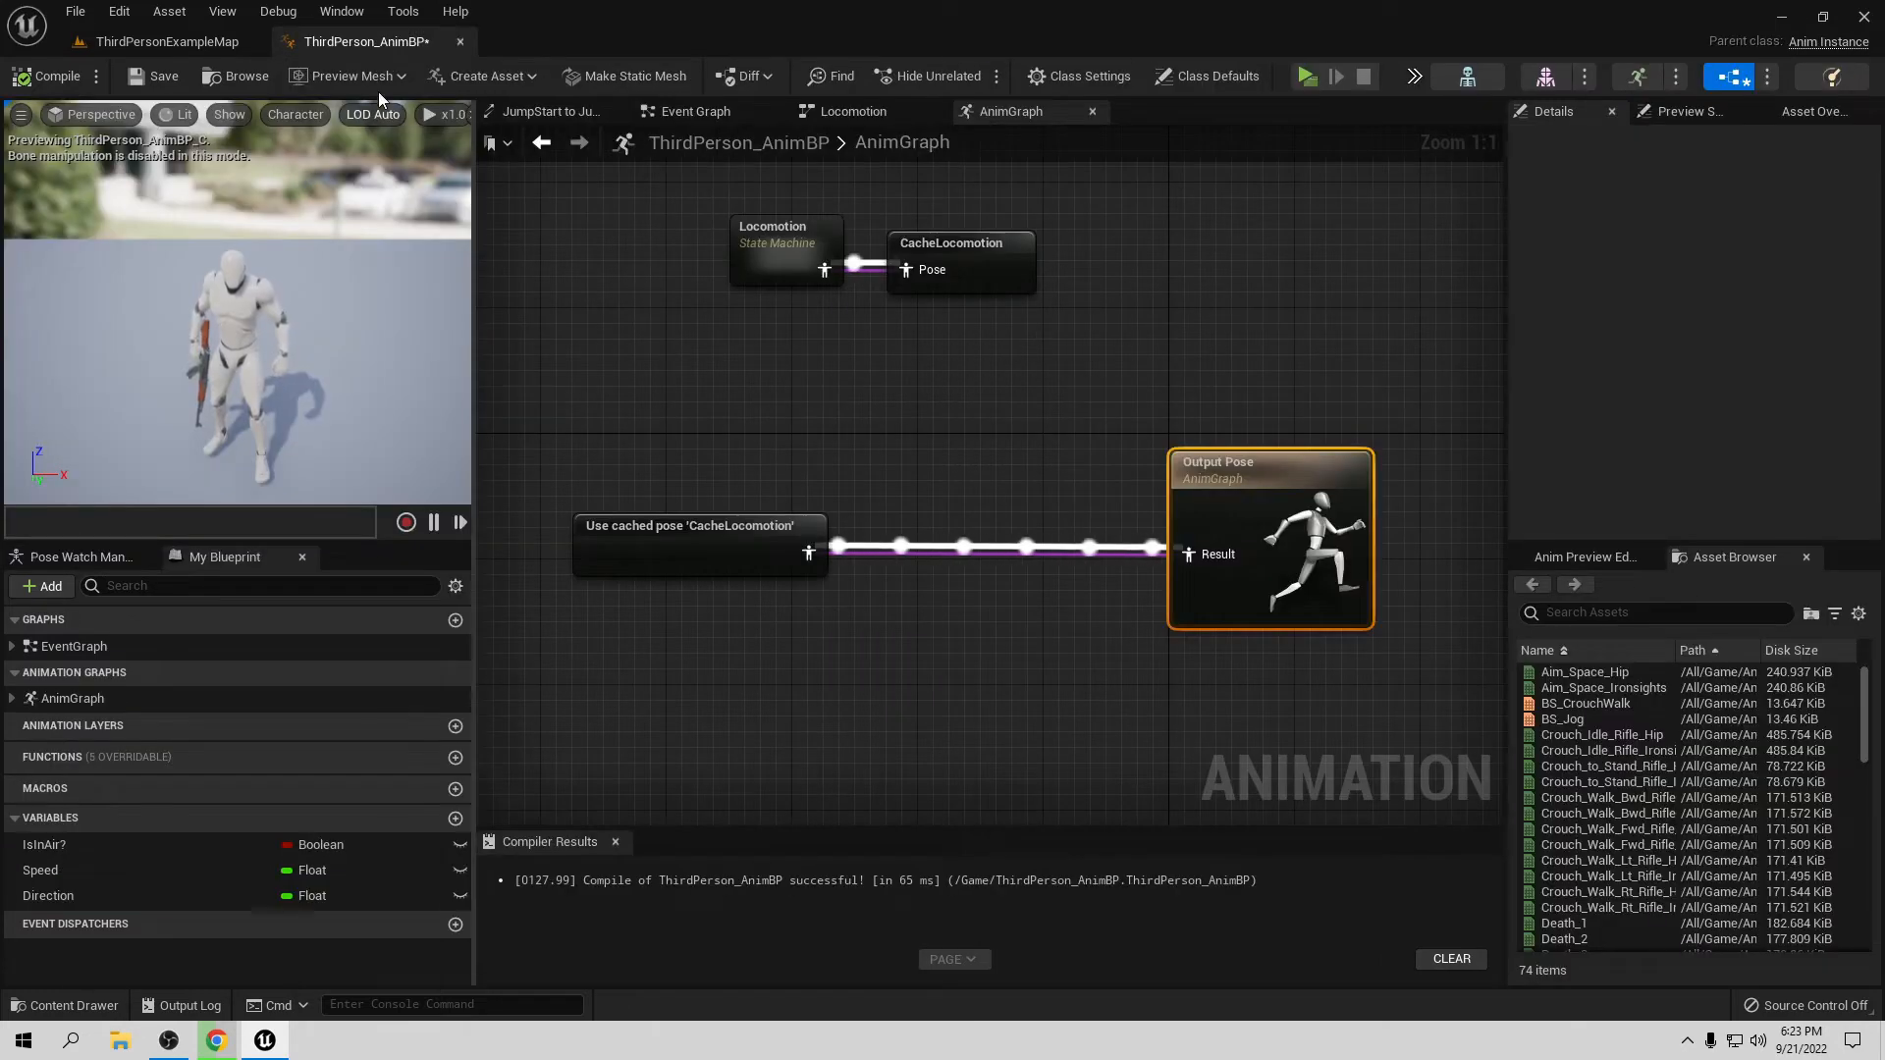
Step: Examine the Event Graph of ThirdPerson_AnimBP, from the Try Get Pawn Owner check through the IsInAir, Speed and Direction logic
right_drag(848, 337, 944, 666)
click(680, 111)
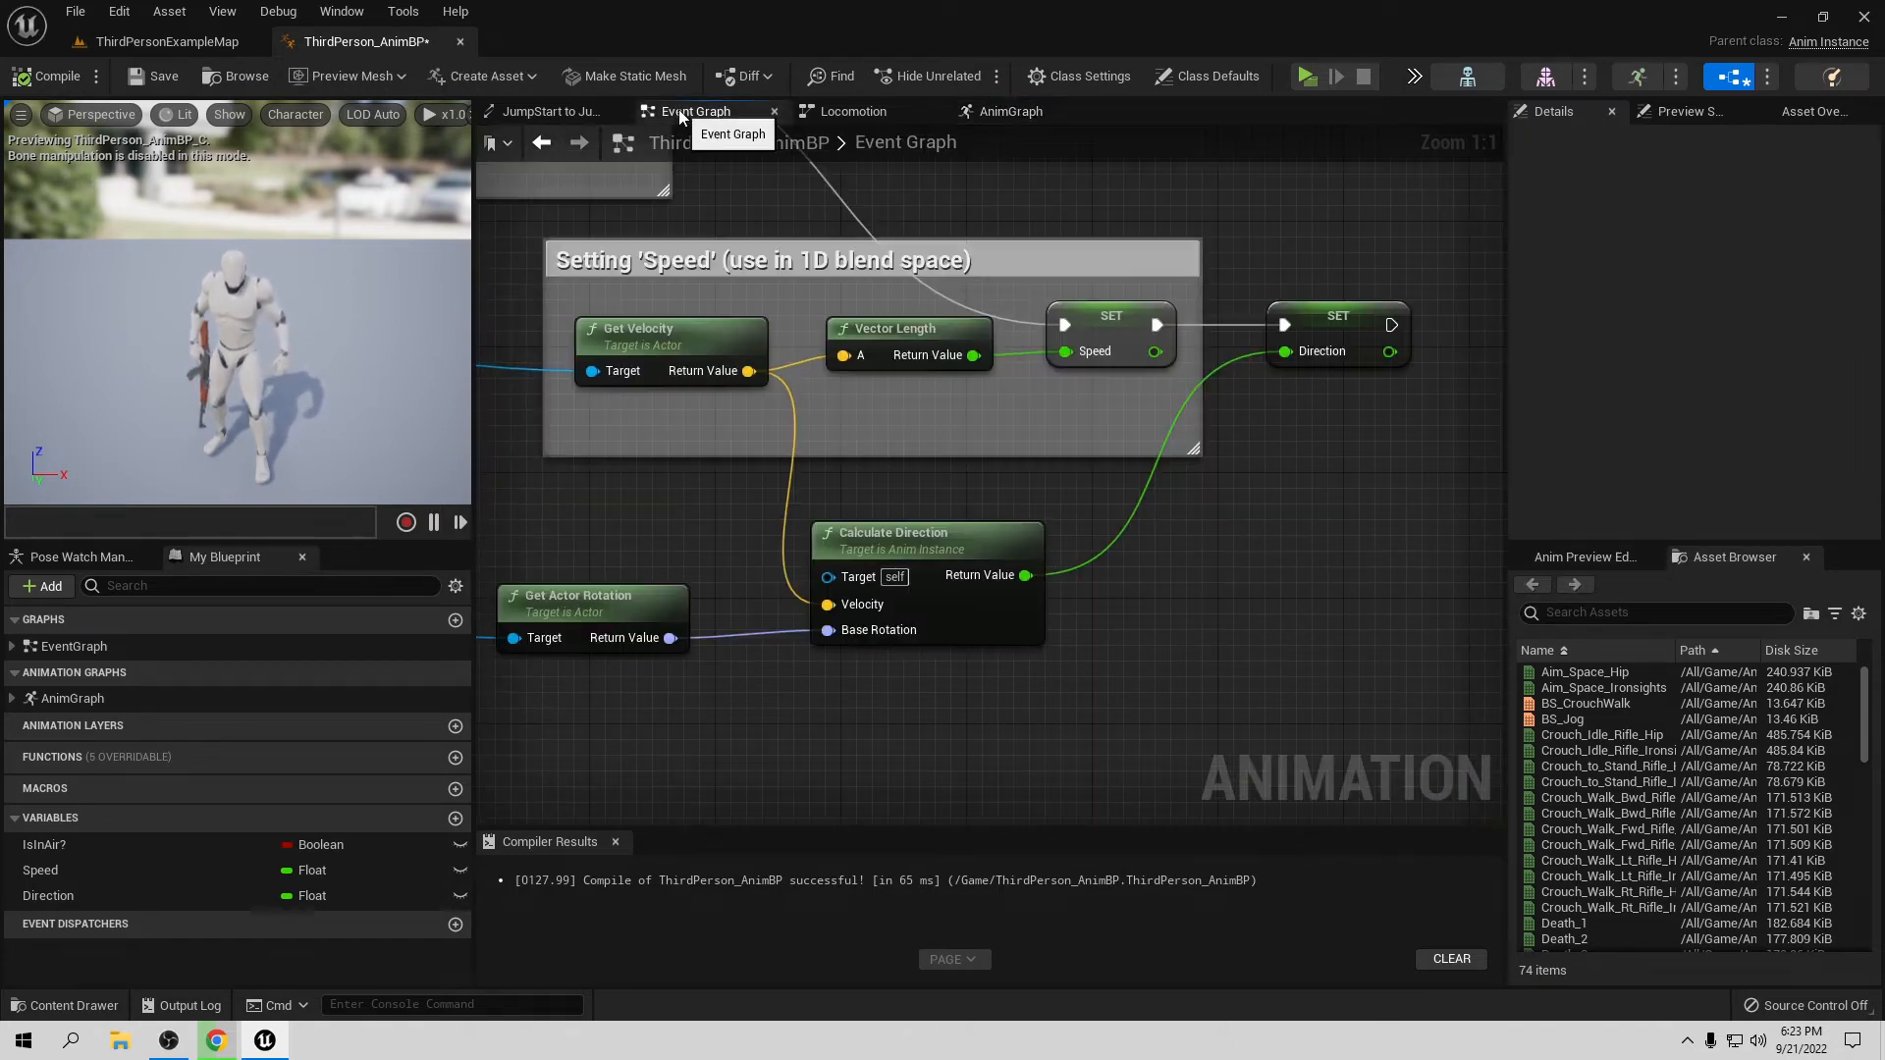
mouse_move(748, 446)
right_down()
mouse_move(952, 450)
mouse_move(1098, 569)
mouse_move(1296, 638)
right_up()
scroll(888, 454, down, 3)
mouse_move(834, 532)
right_down()
mouse_move(893, 547)
mouse_move(813, 551)
mouse_move(500, 451)
right_up()
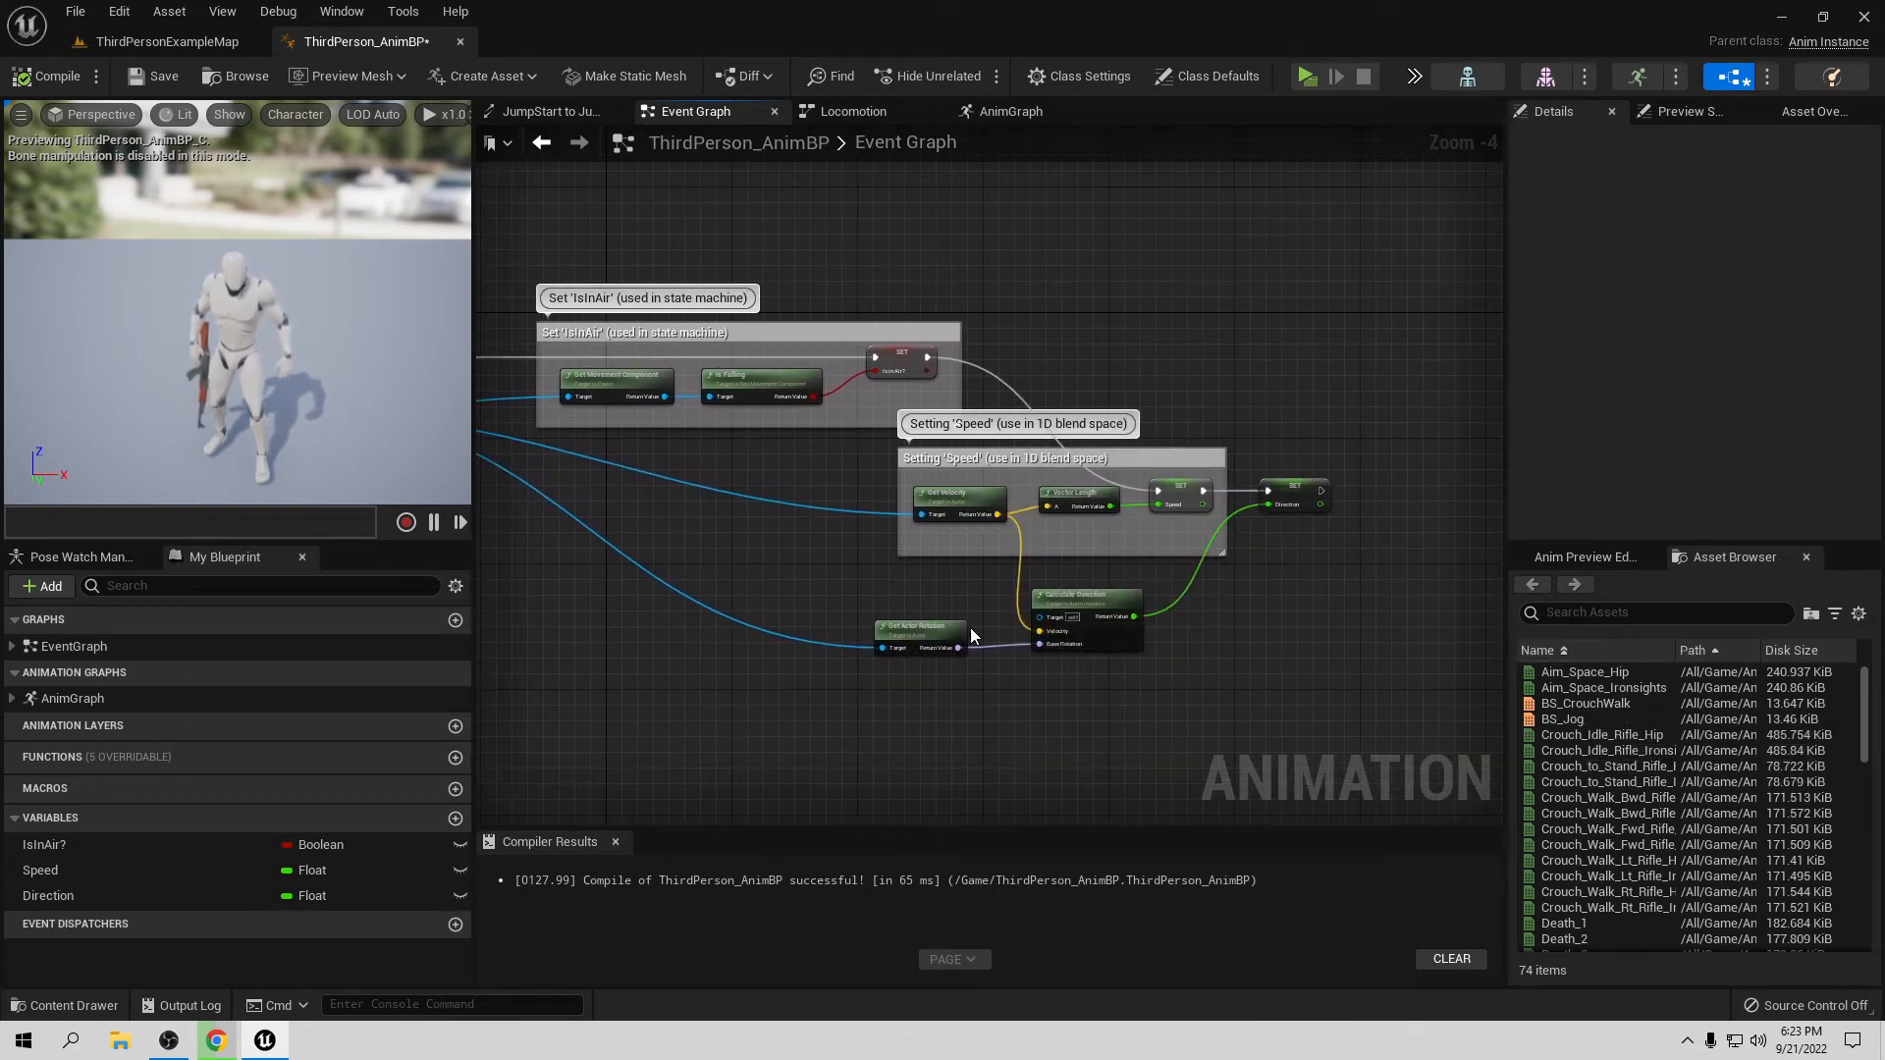
right_drag(768, 536, 1156, 689)
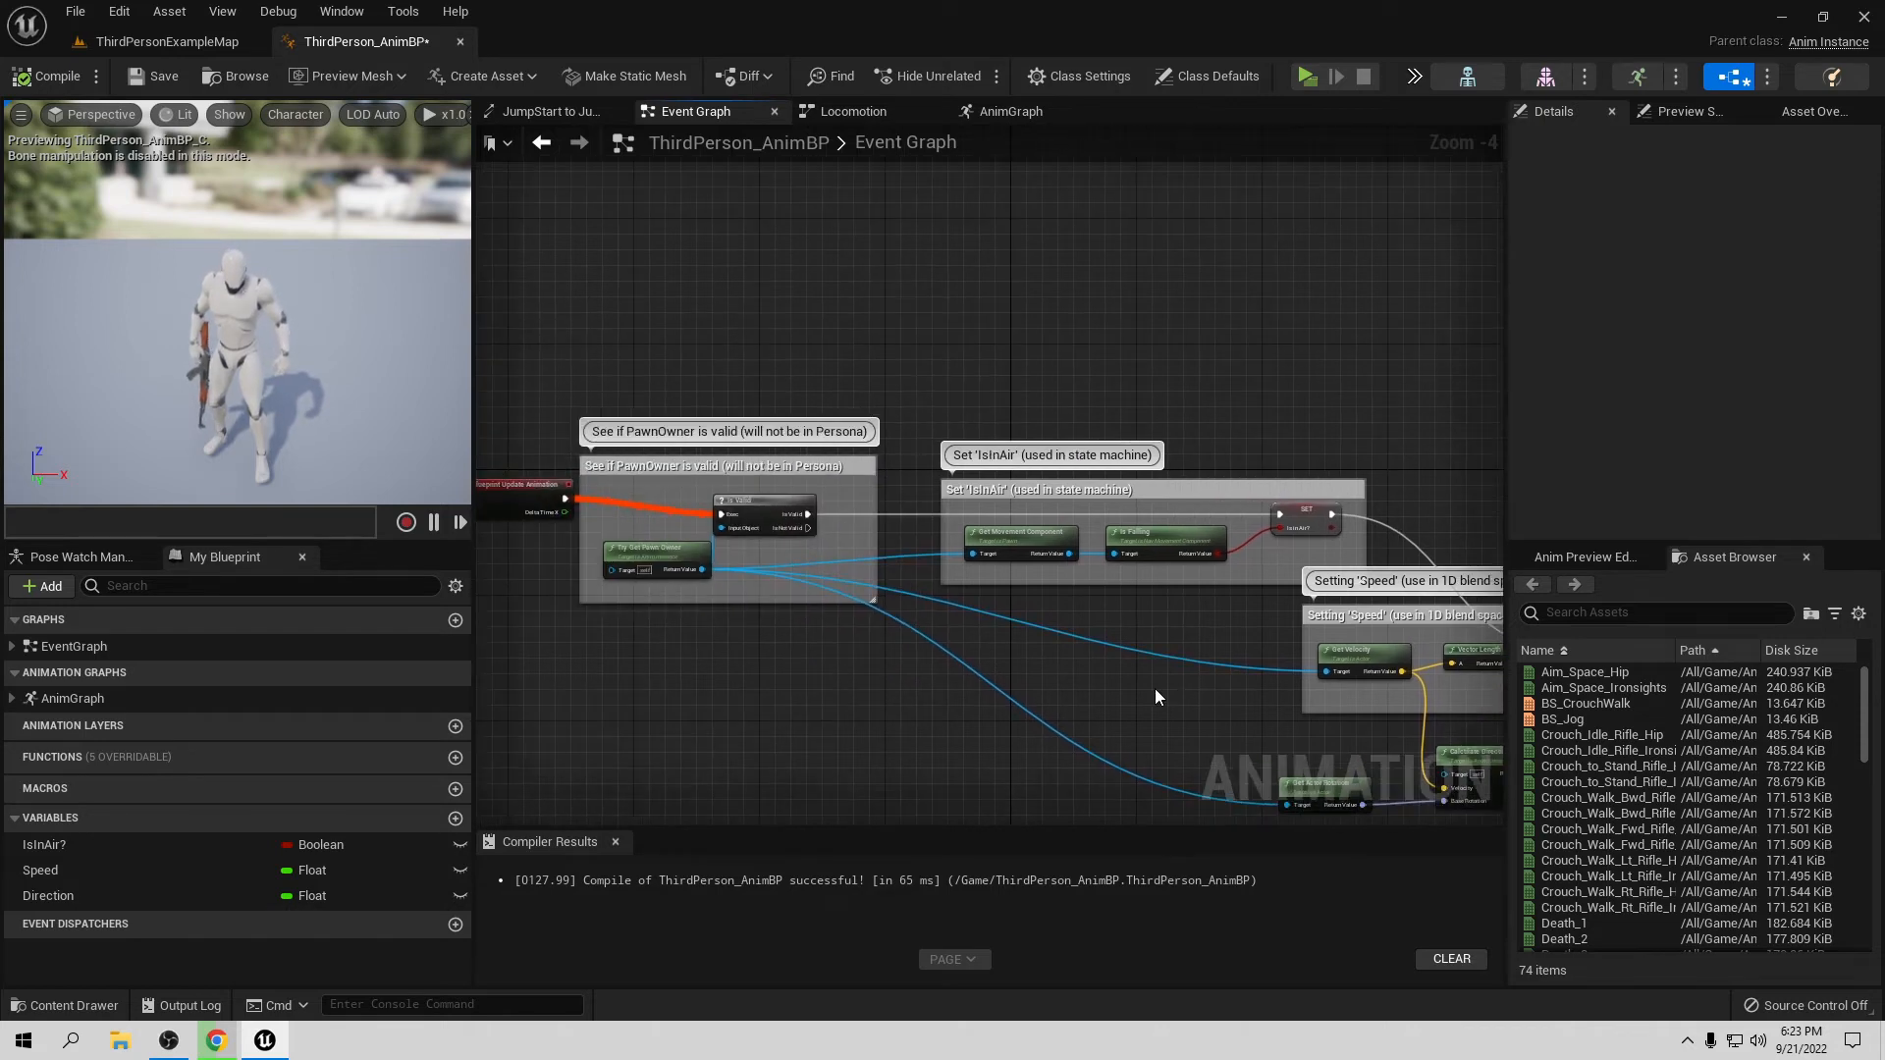
scroll(821, 587, up, 1)
right_drag(1082, 624, 810, 571)
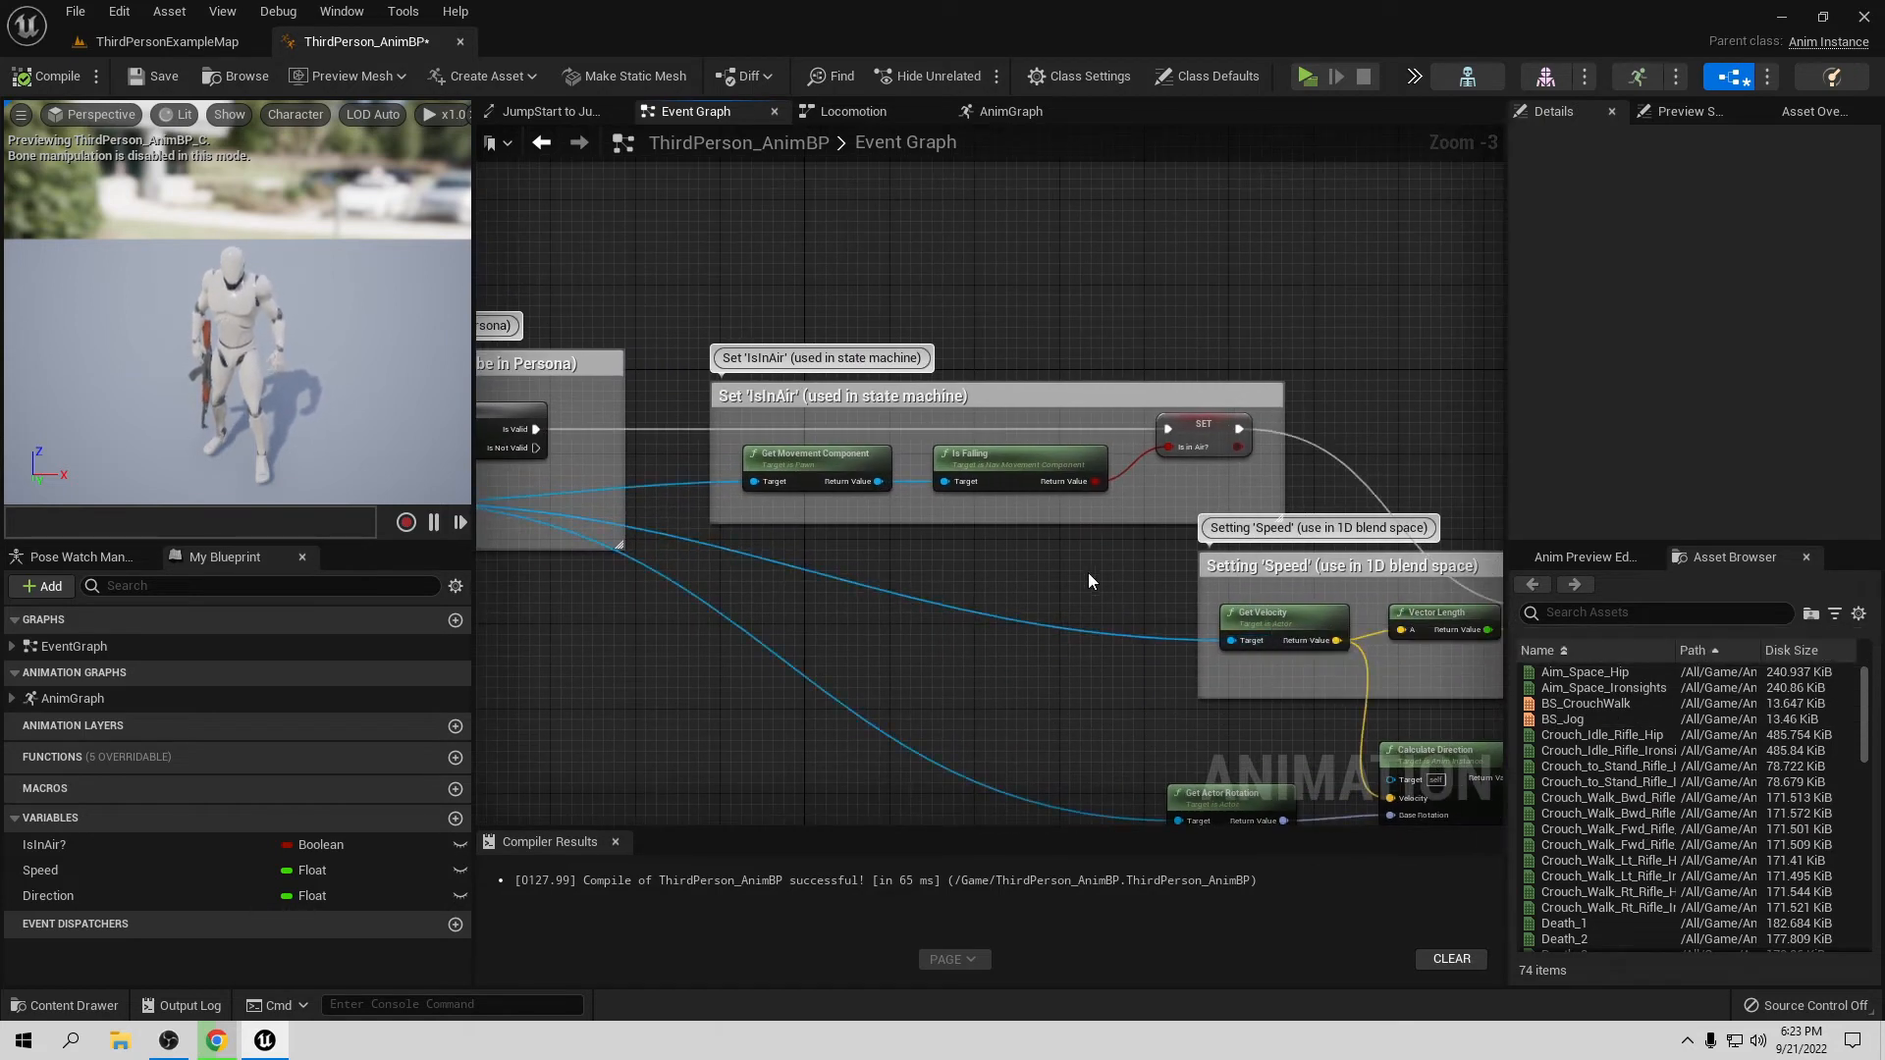
right_drag(661, 609, 1082, 665)
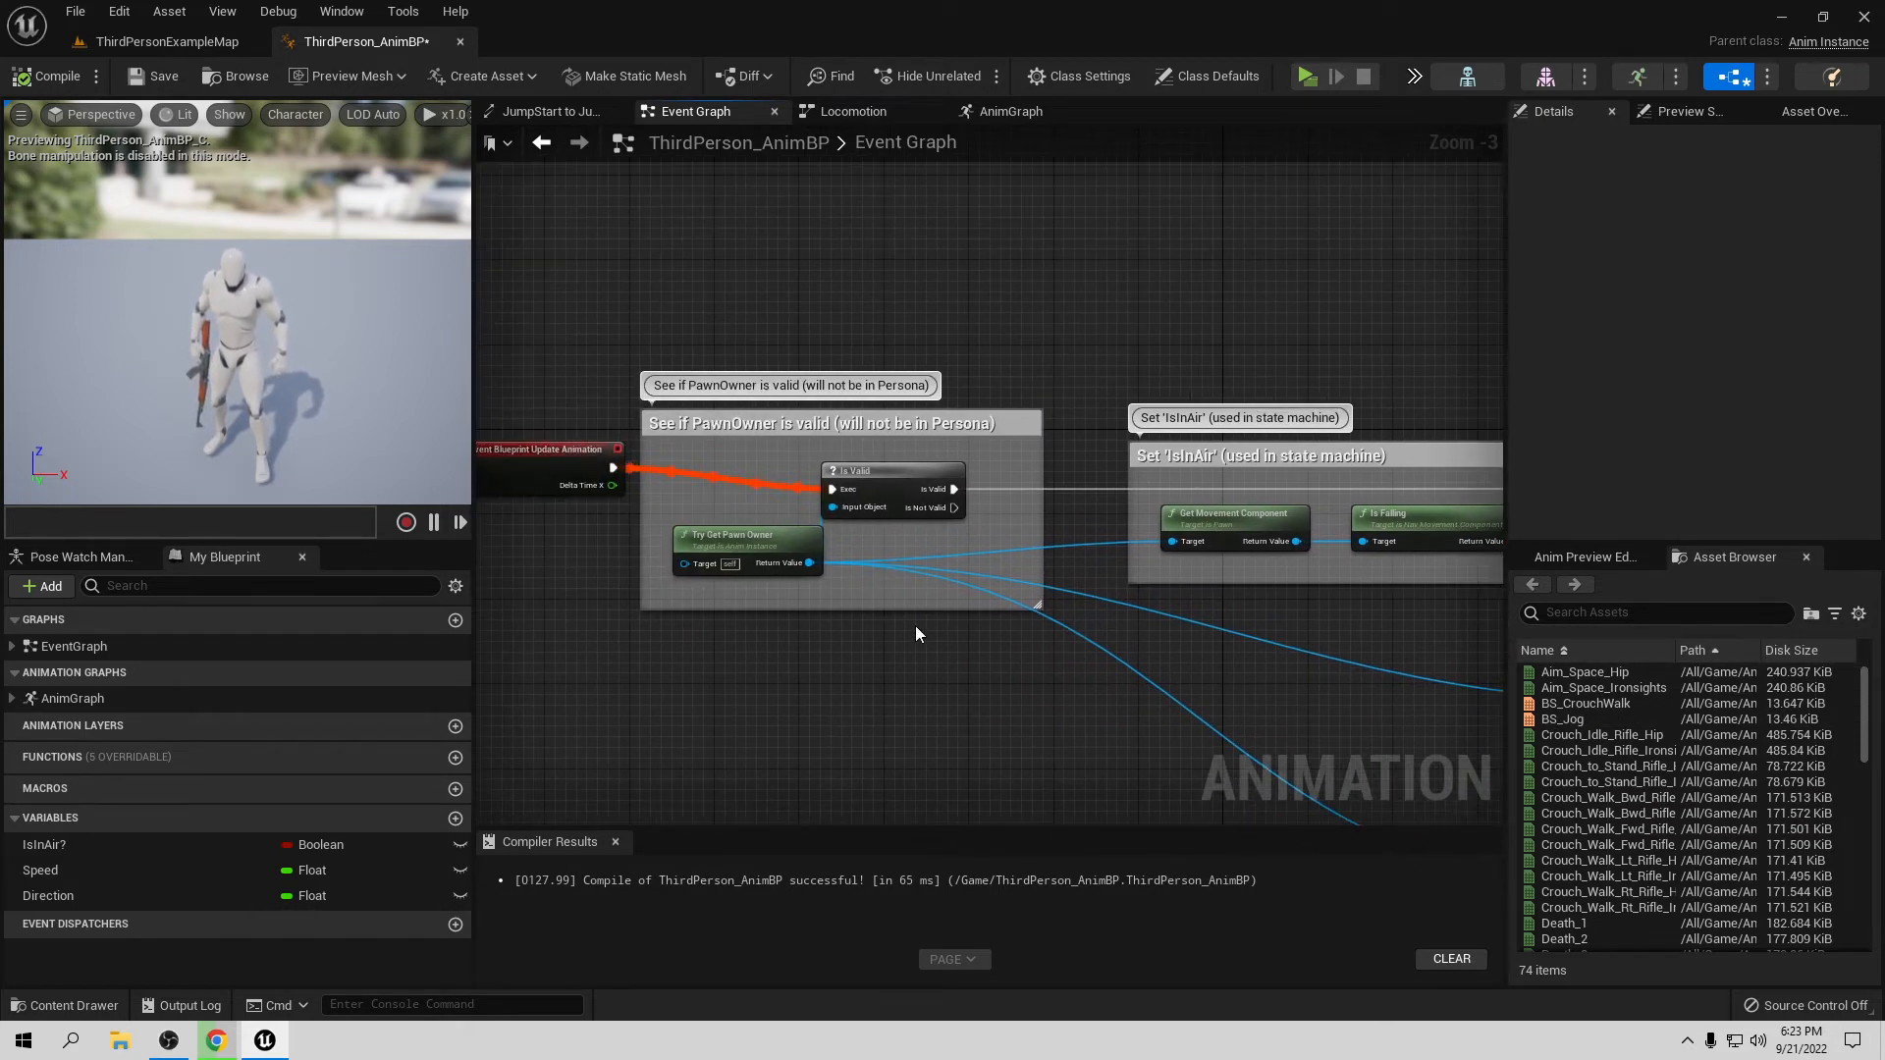
mouse_move(808, 563)
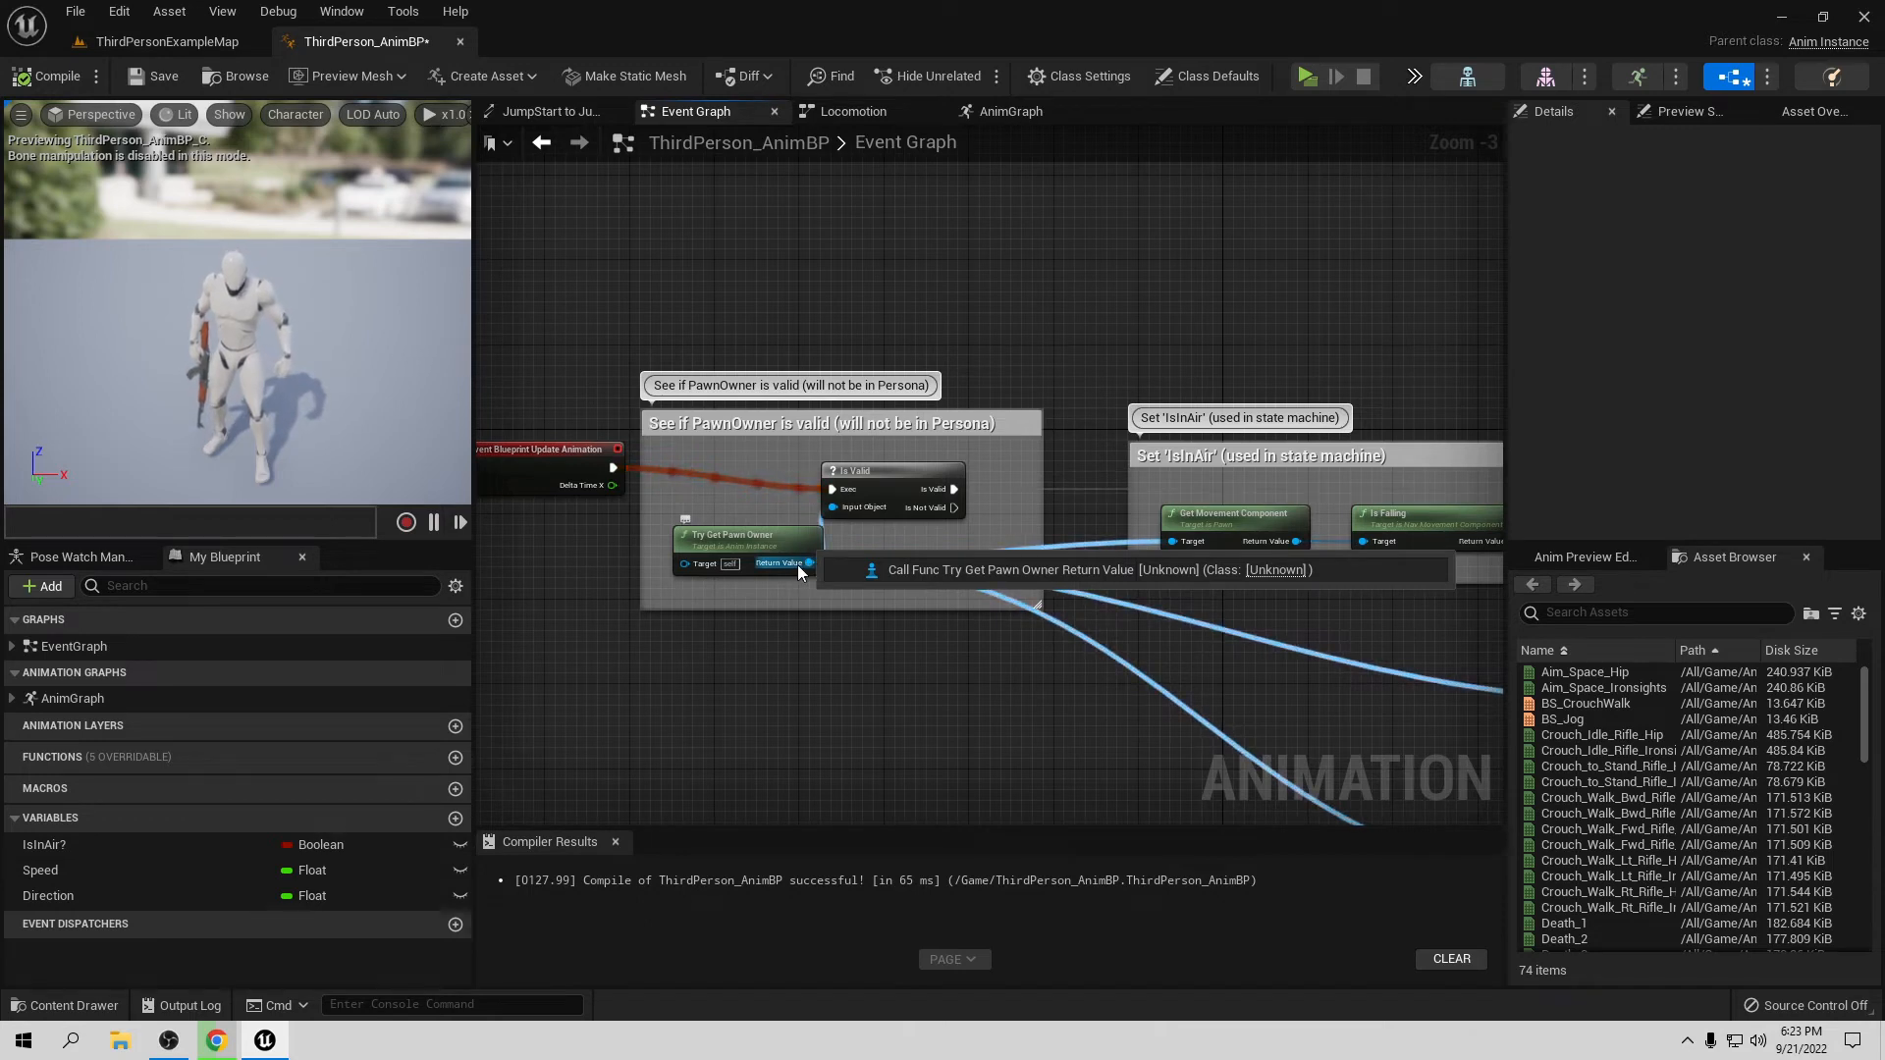
Step: Insert a Print String node with the text Hello between Event Blueprint Update Animation and Is Valid
right_drag(778, 417, 835, 518)
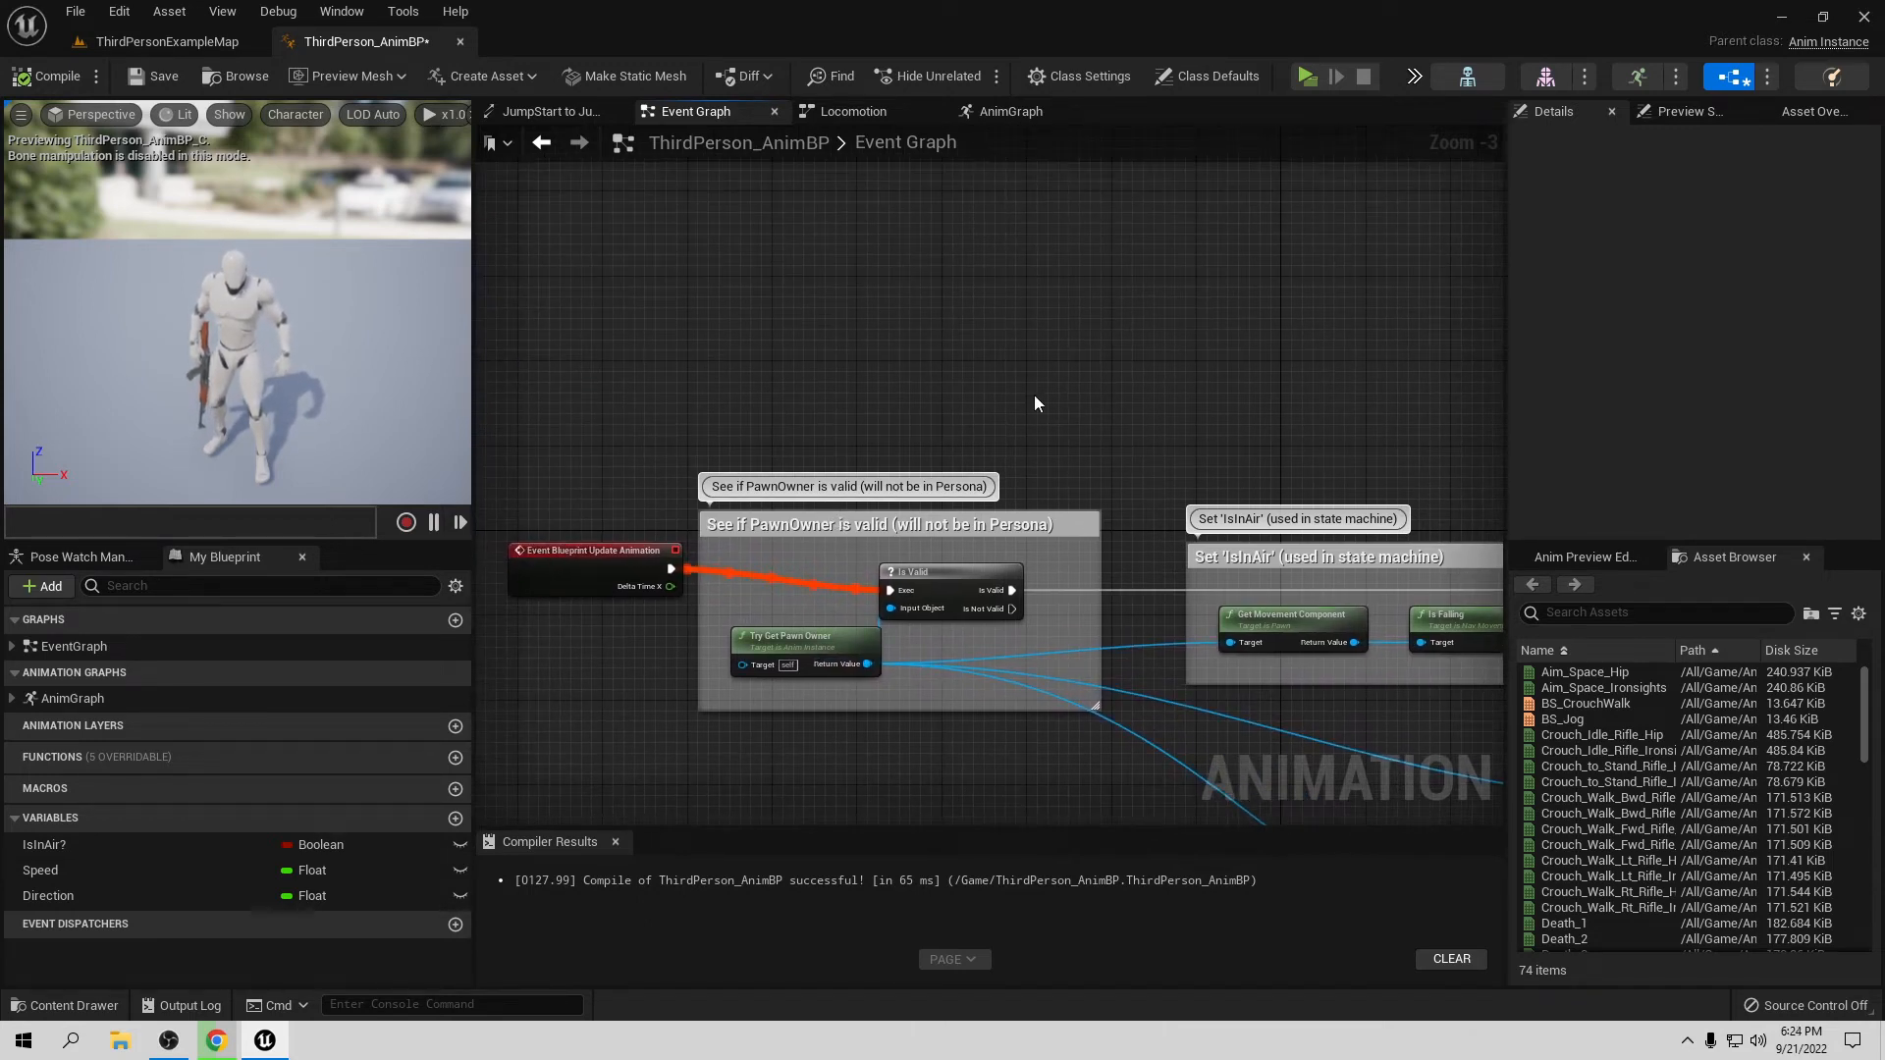
scroll(877, 434, up, 4)
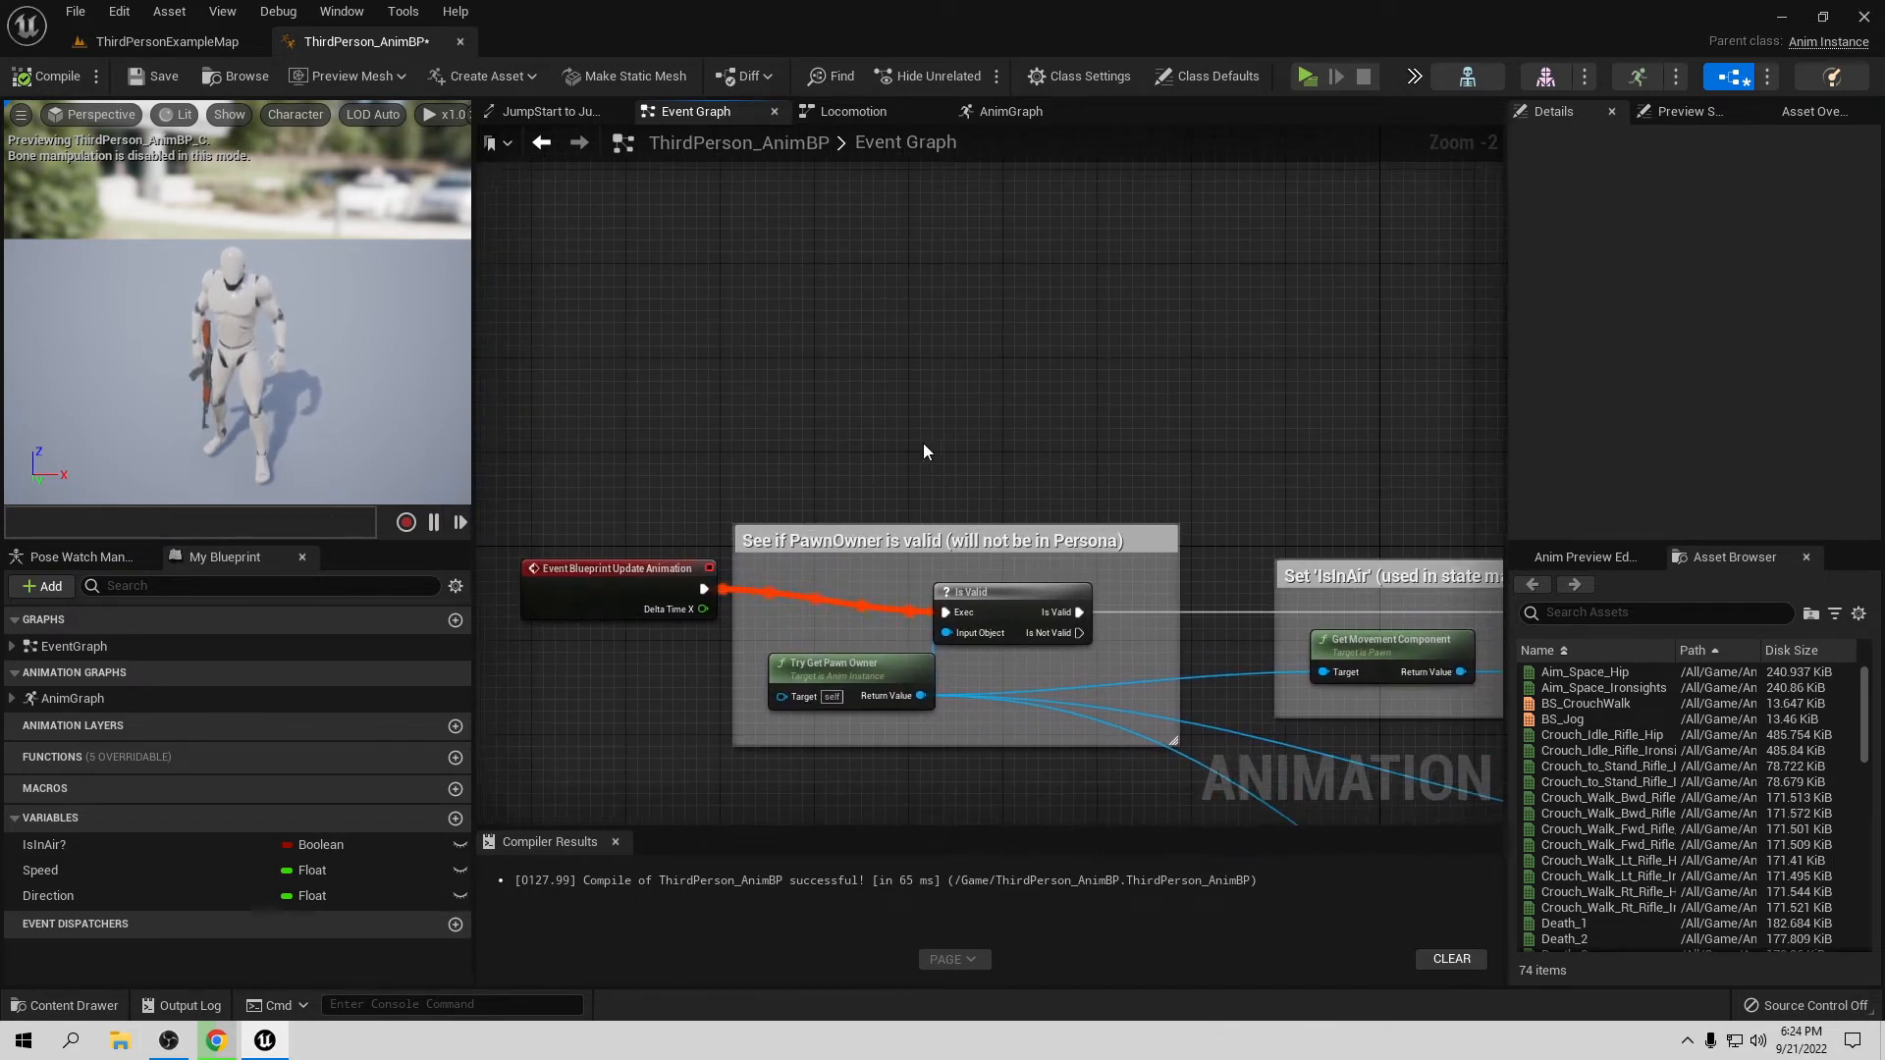
right_drag(923, 444, 1014, 348)
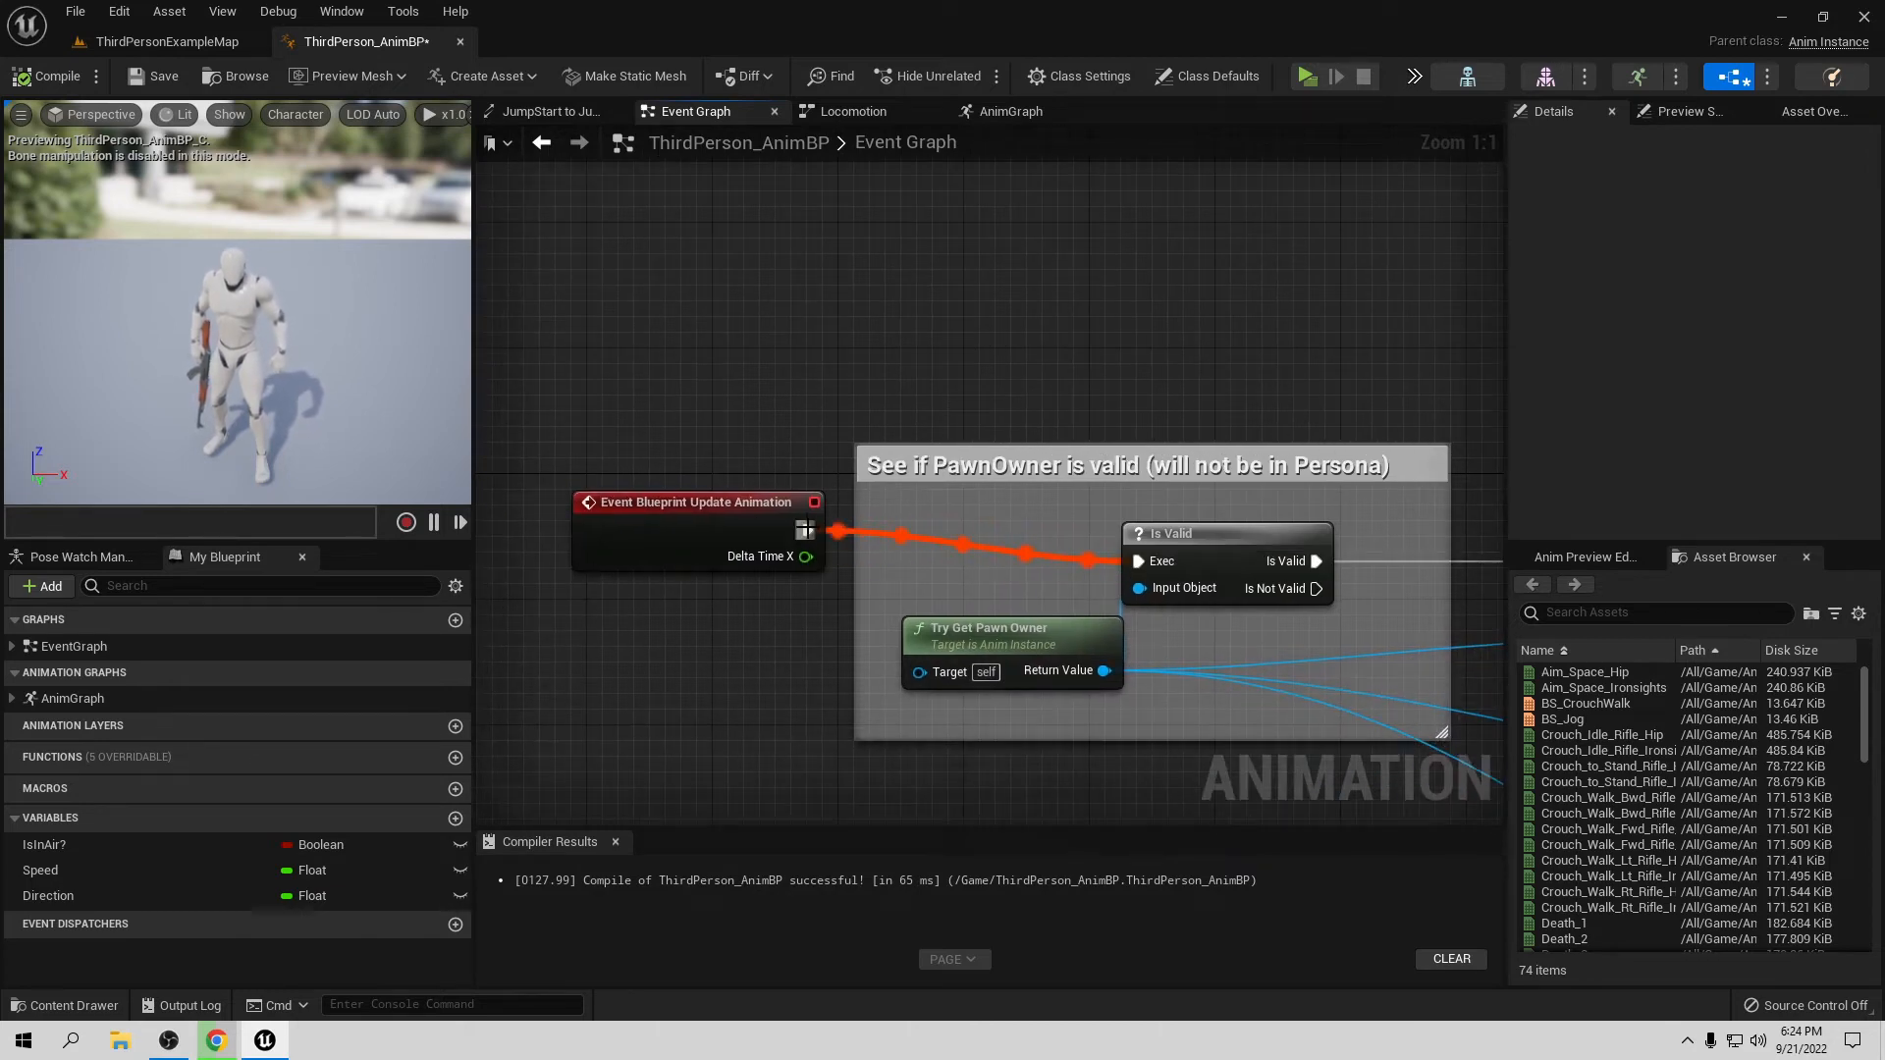
drag(805, 530, 869, 349)
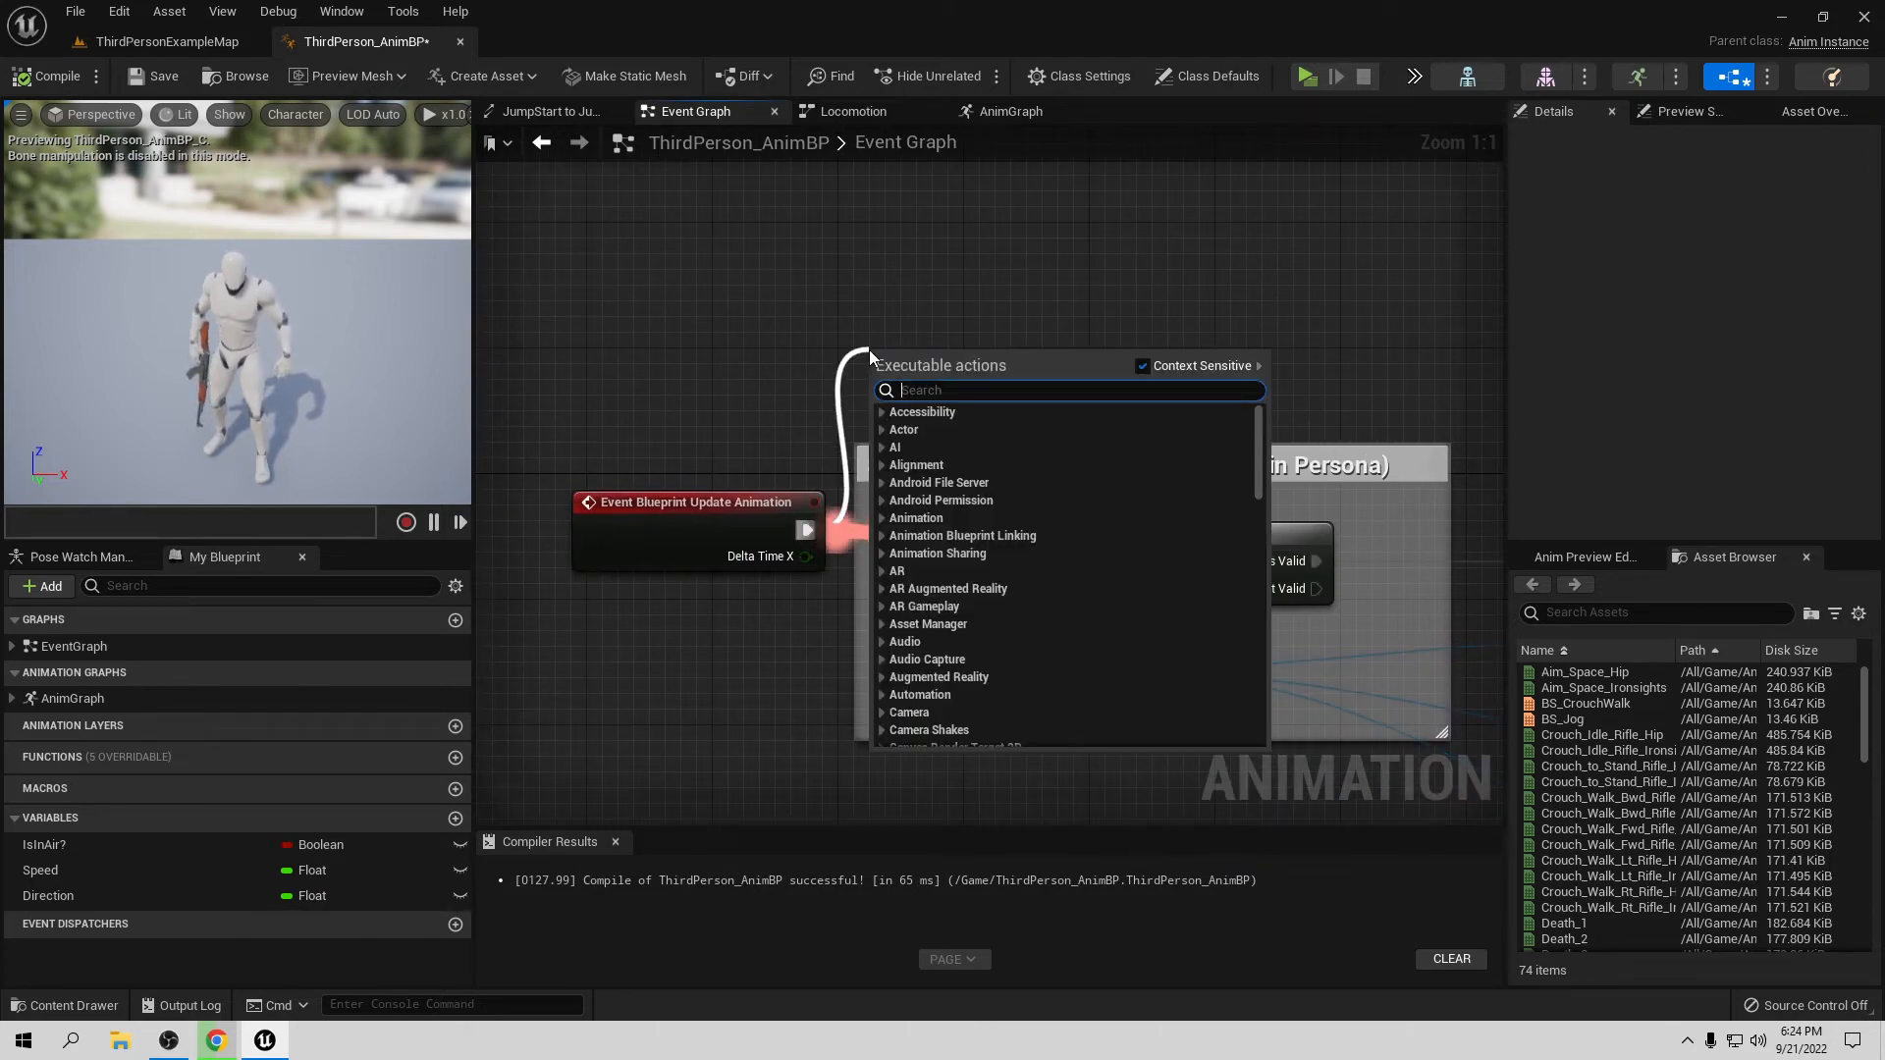
text(print)
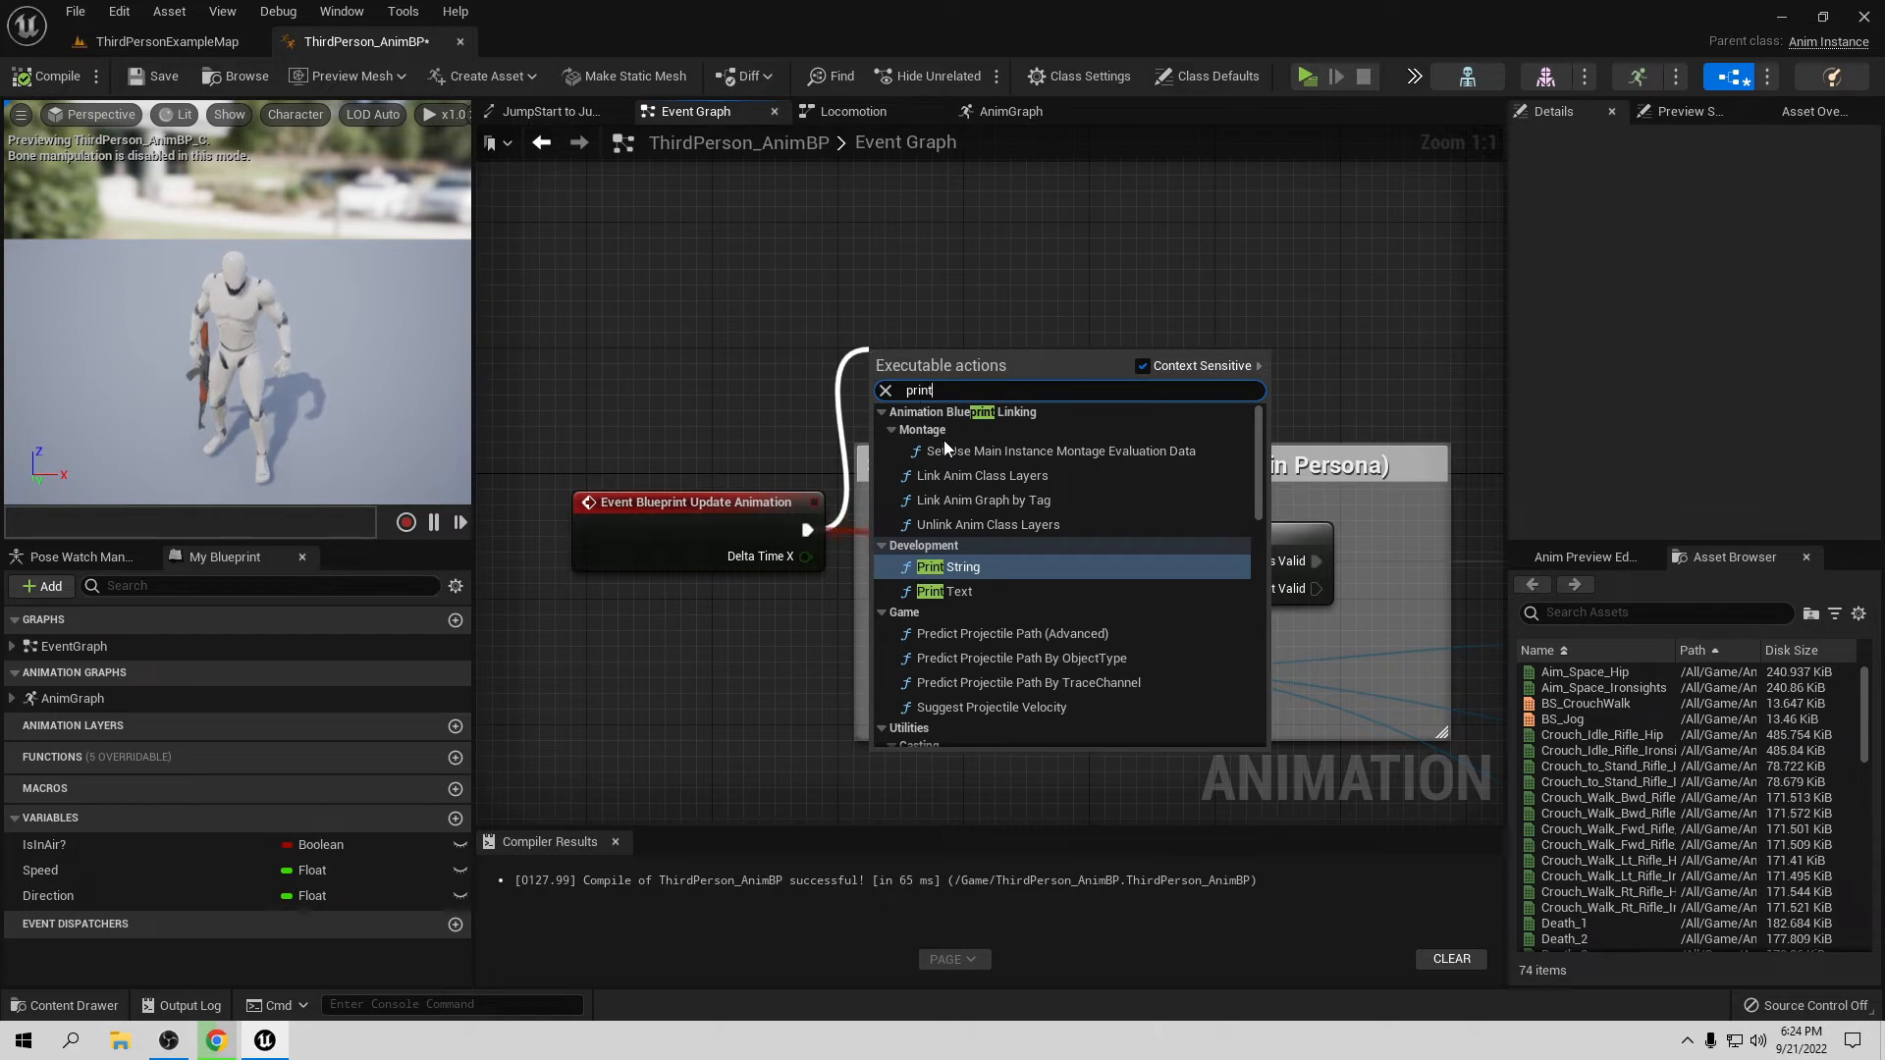
click(981, 566)
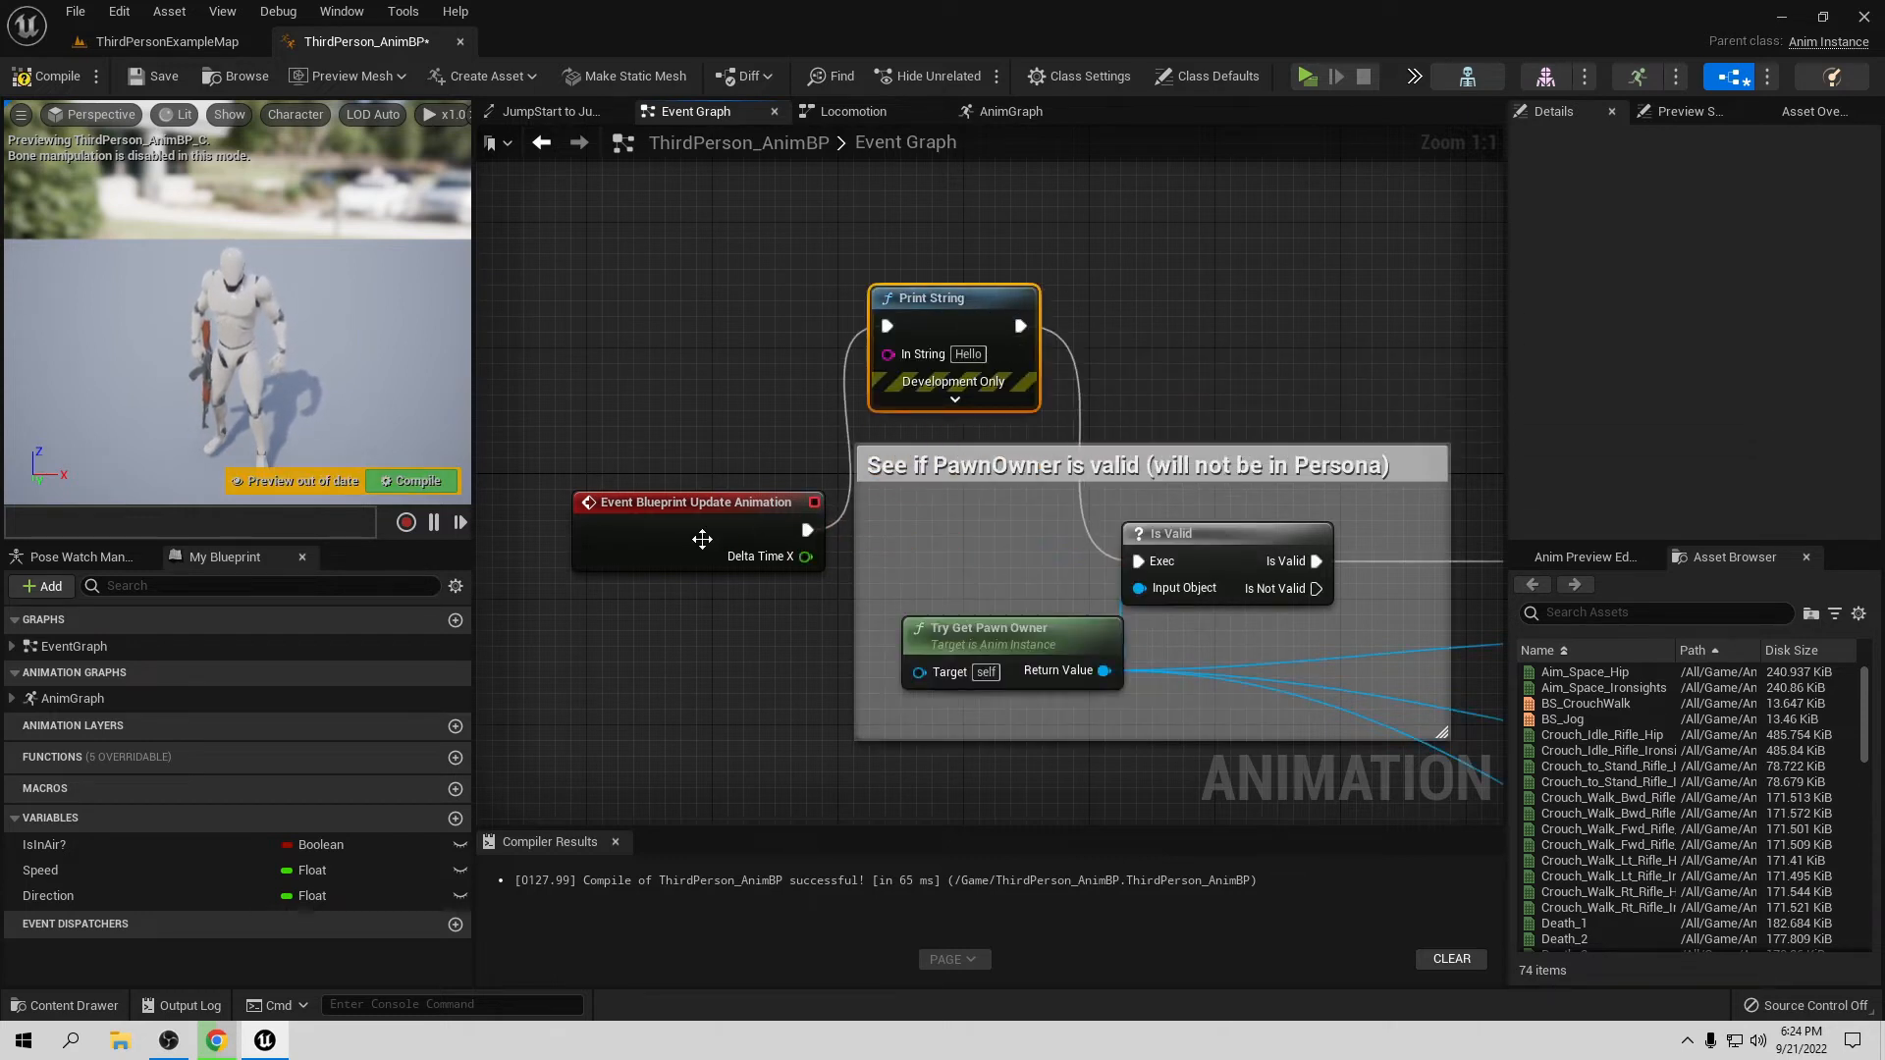
Step: Compile ThirdPerson_AnimBP and play the level to check how often the update event prints Hello
click(30, 76)
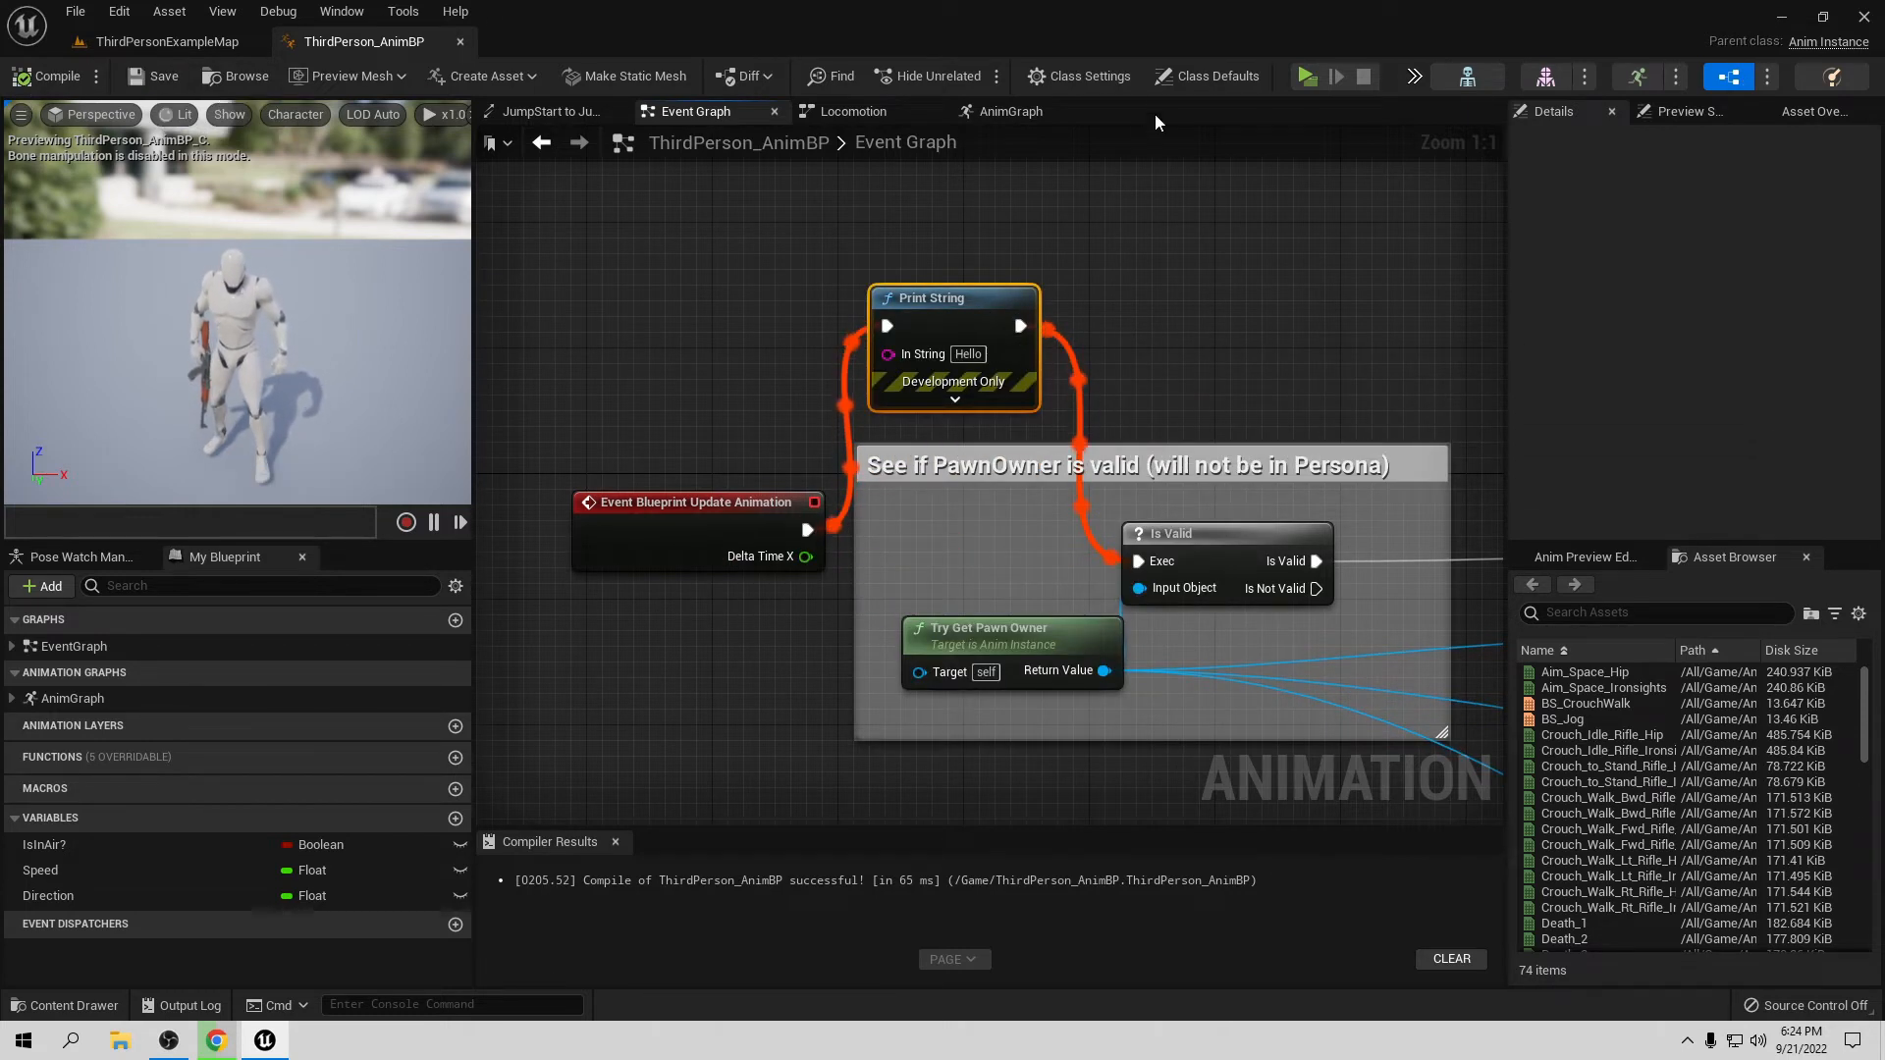
click(1306, 76)
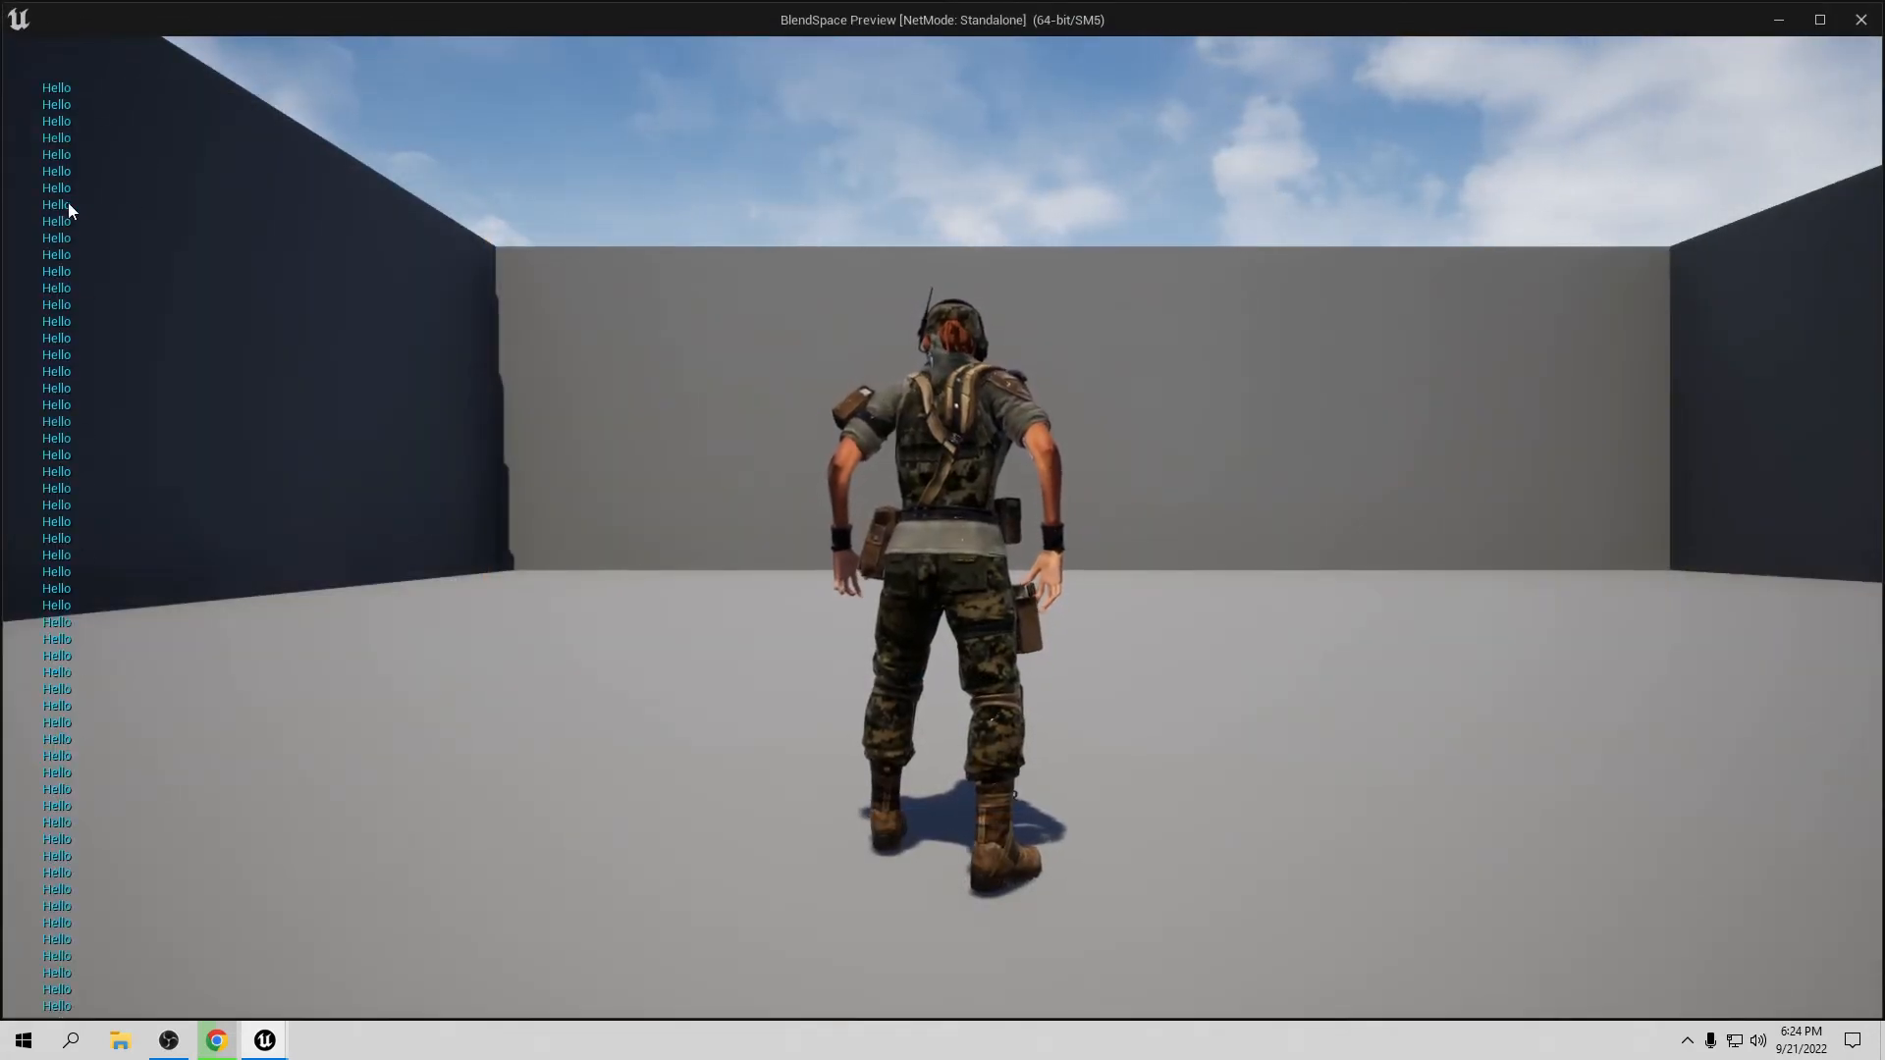
click(730, 458)
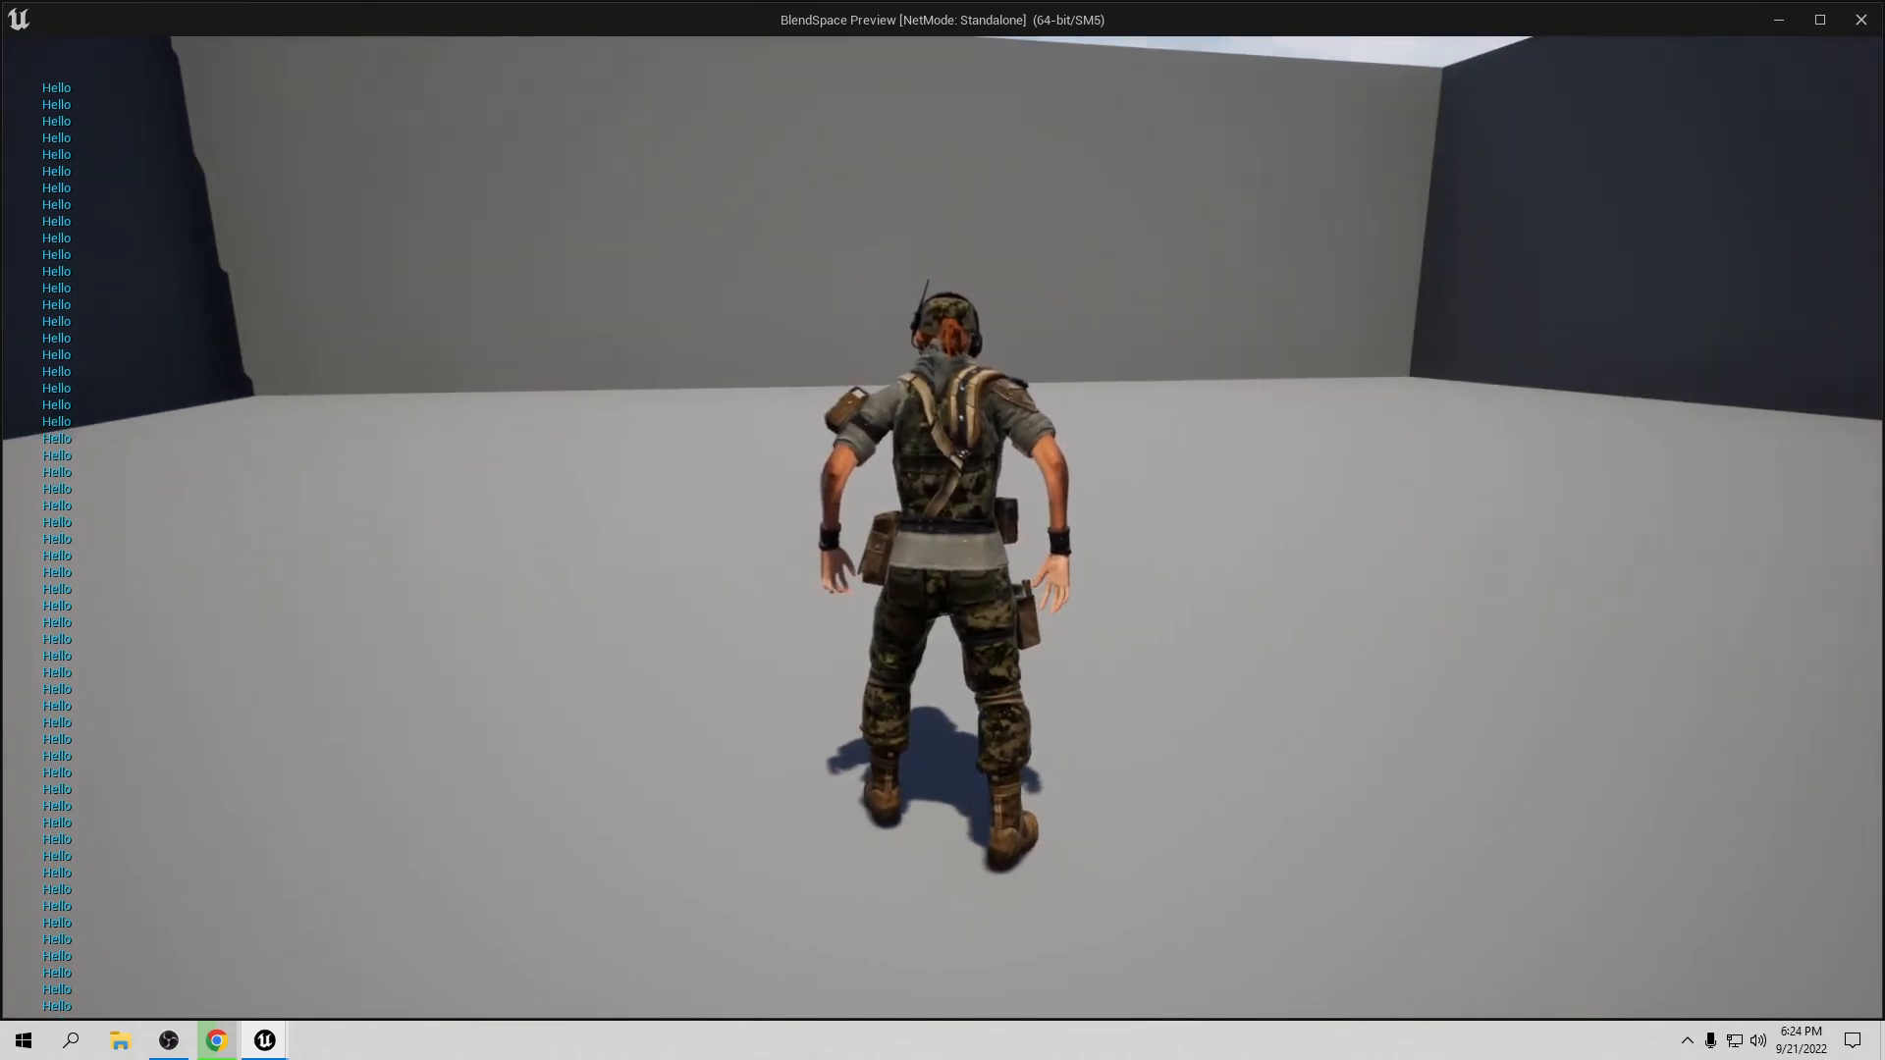
key(Escape)
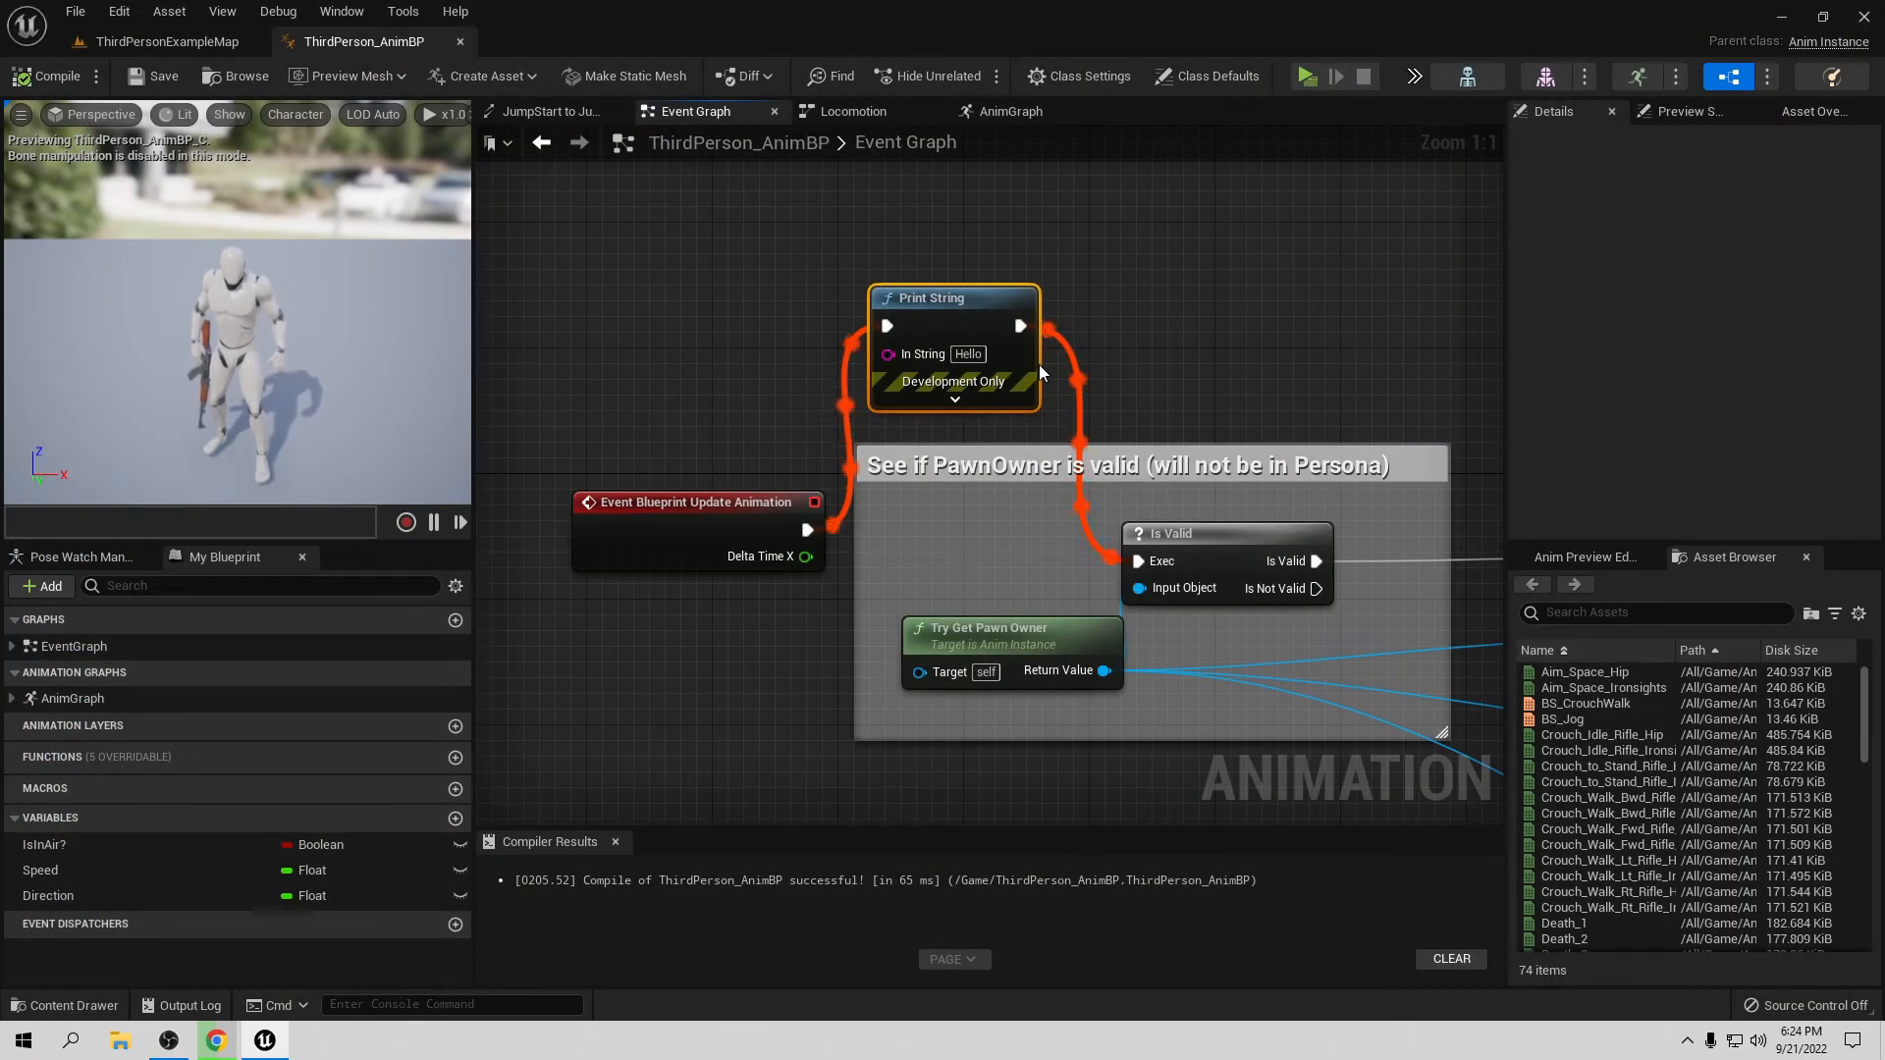
Step: Delete the Print String node and reconnect Event Blueprint Update Animation directly to Is Valid
key(Delete)
drag(807, 530, 1137, 561)
right_drag(908, 273, 881, 523)
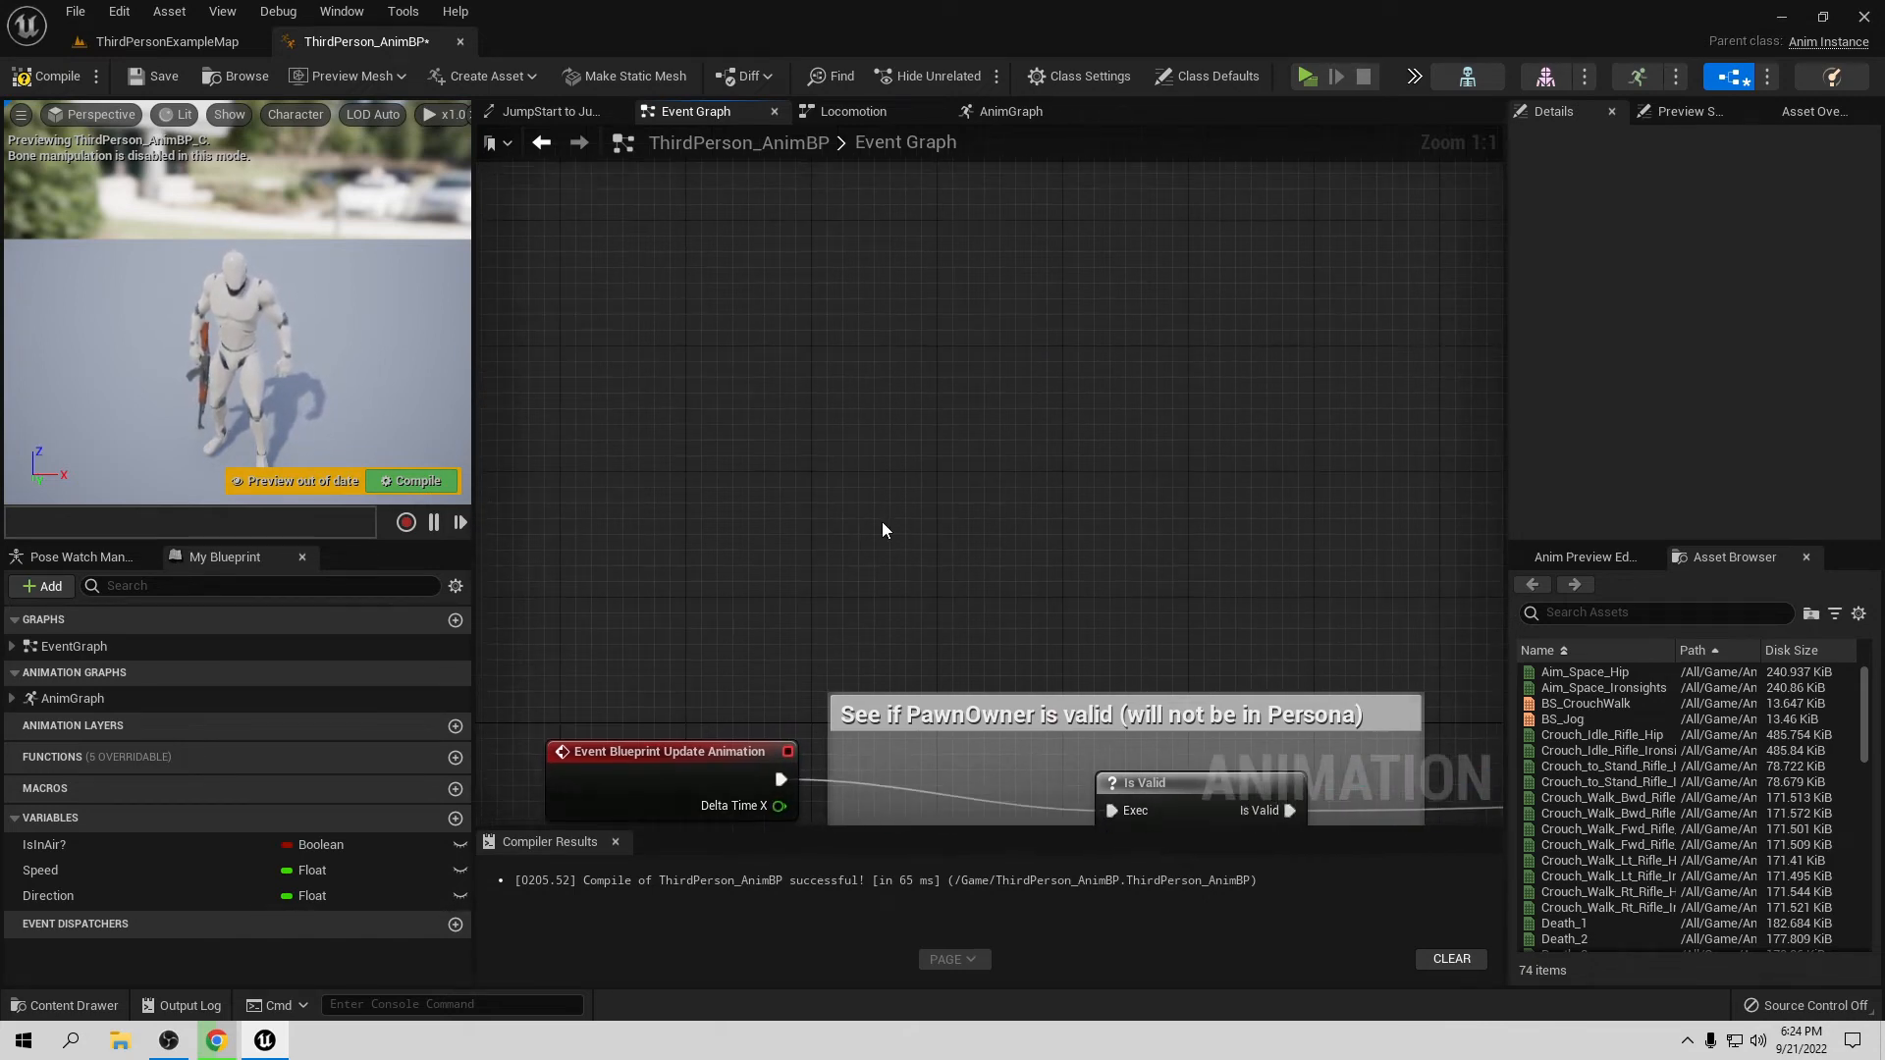
Step: Add an Event Blueprint Begin Play node in the empty area above the update animation logic
right_drag(786, 445, 795, 363)
right_click(796, 363)
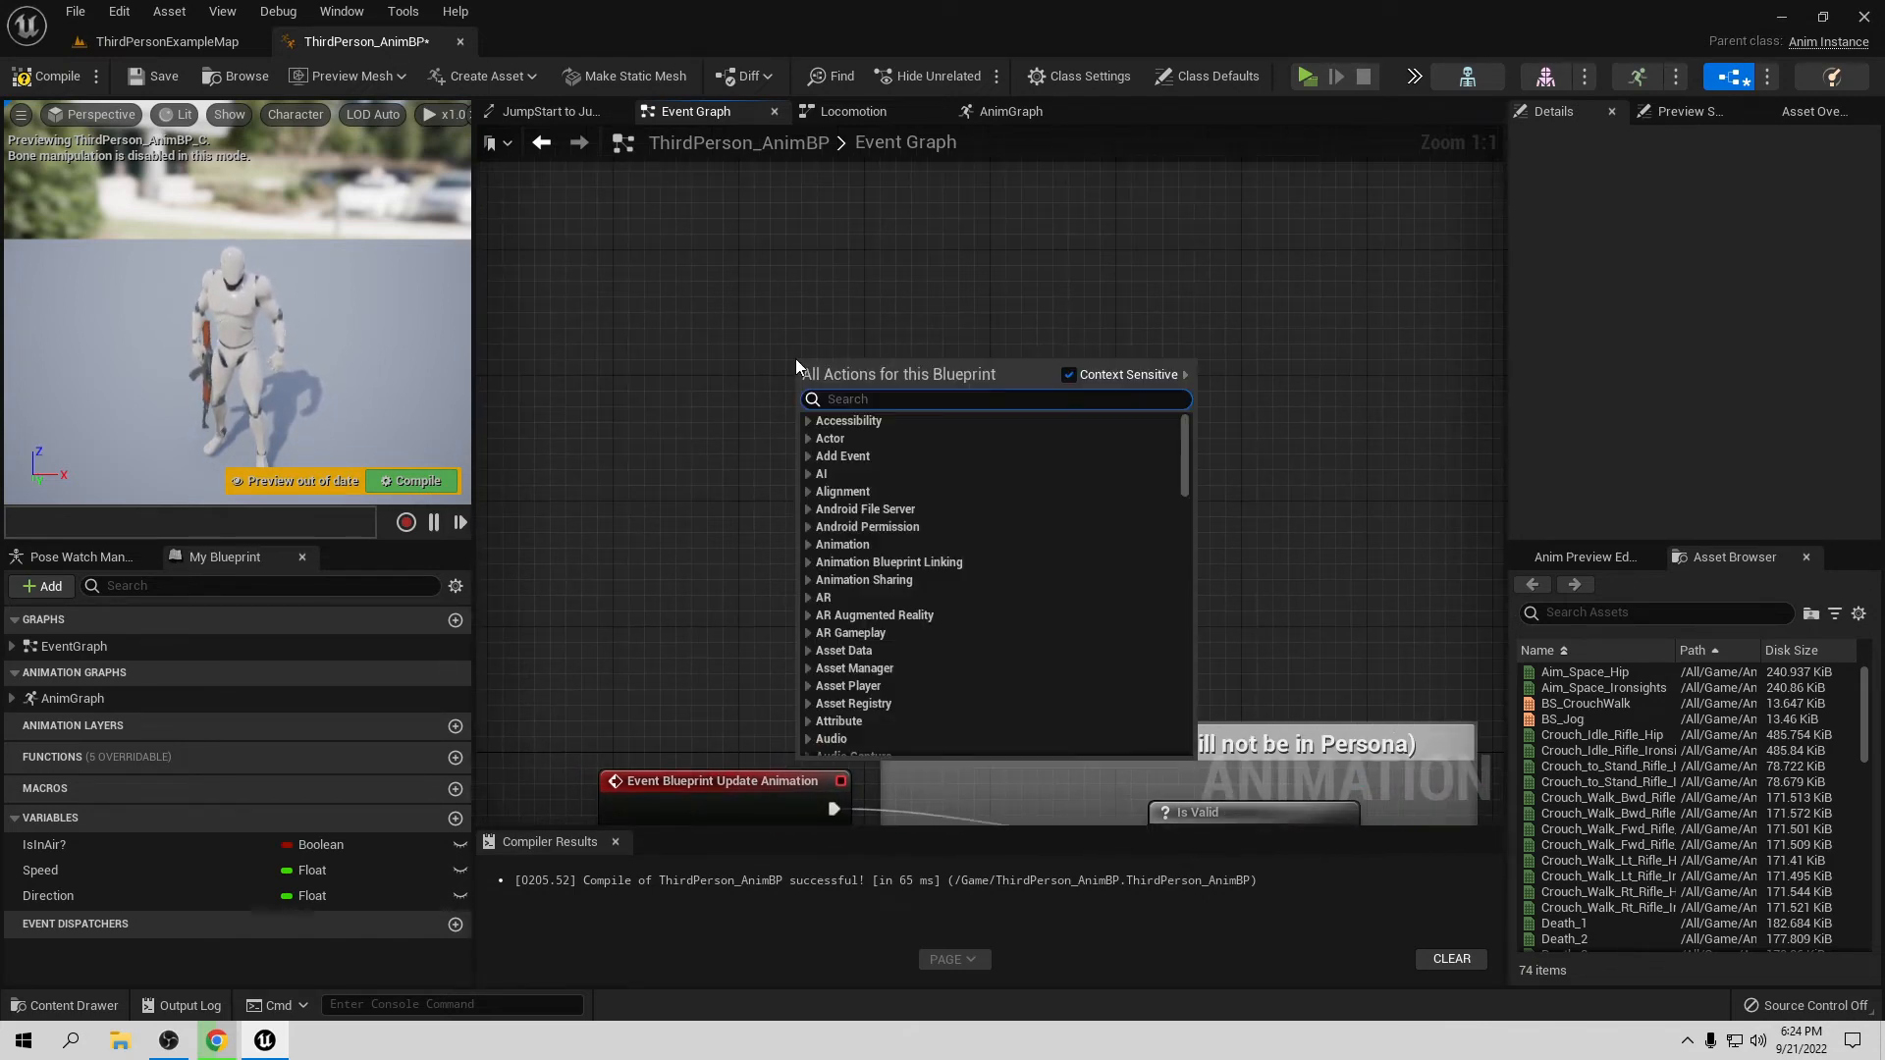
text(be)
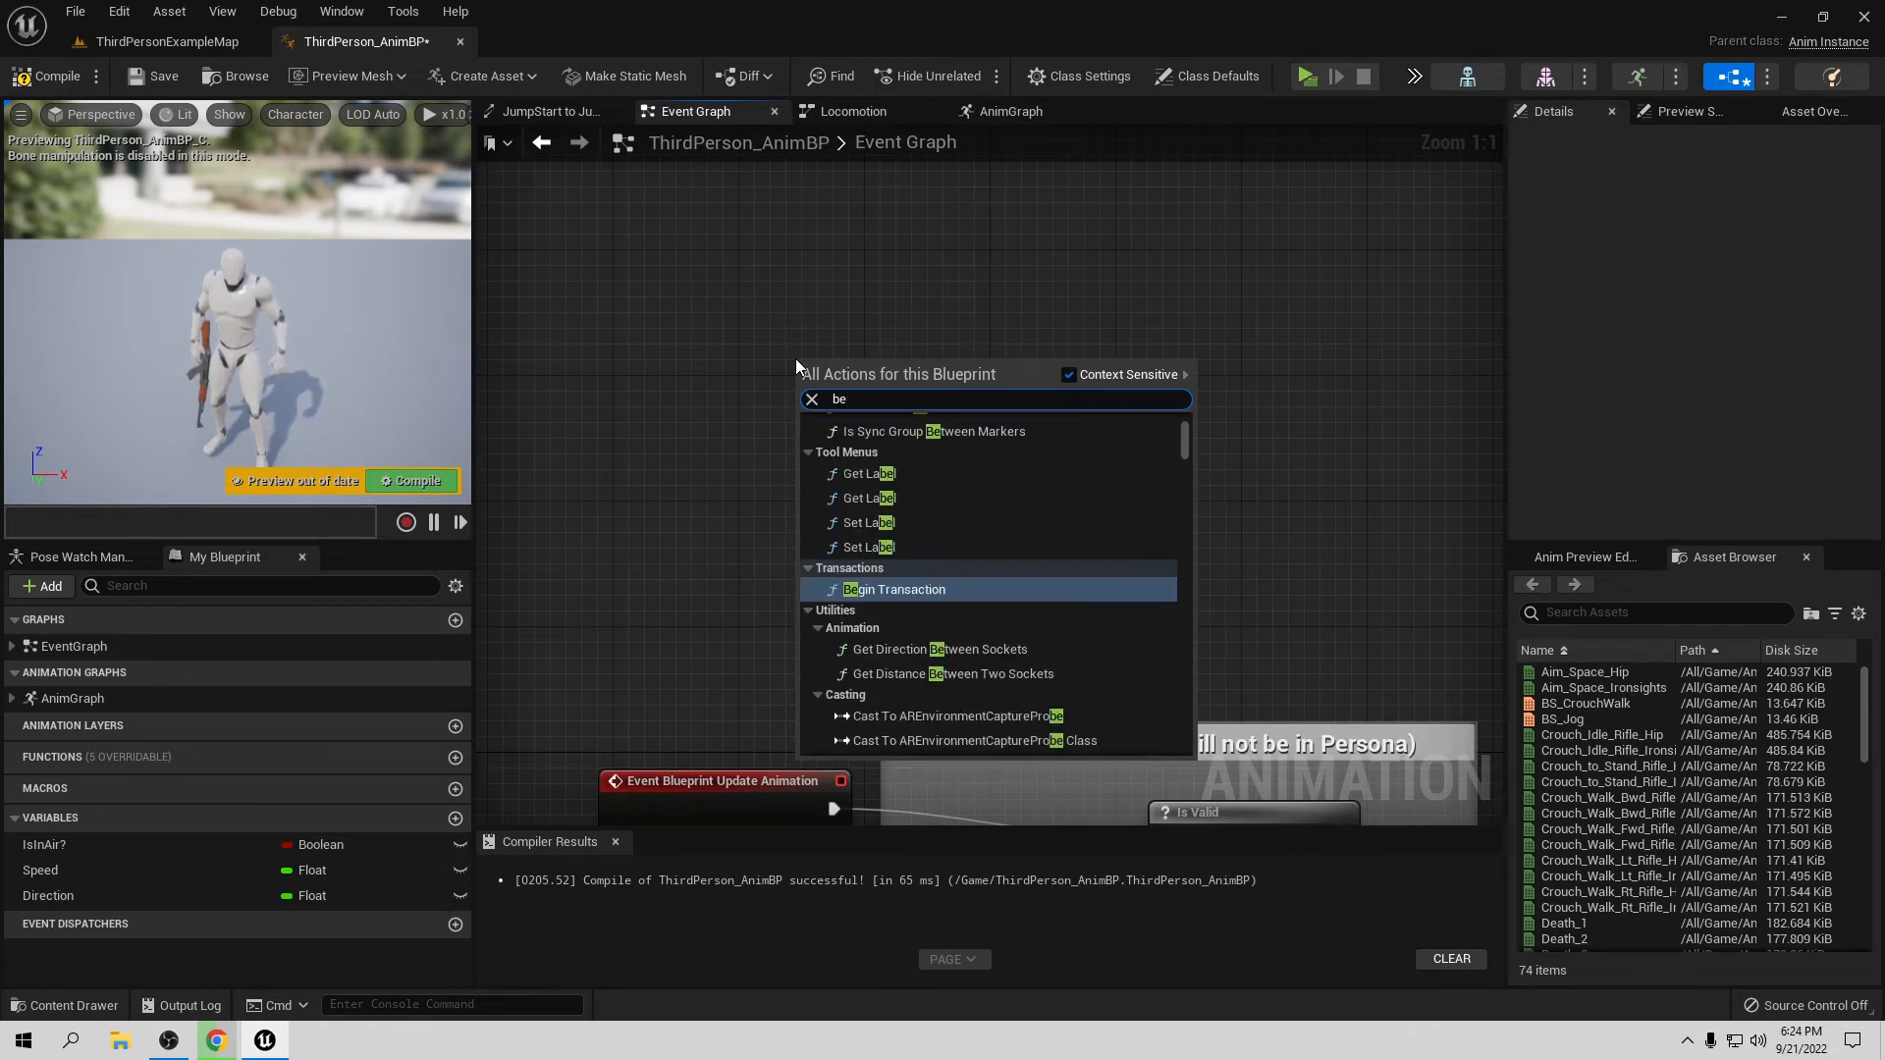
text(gin)
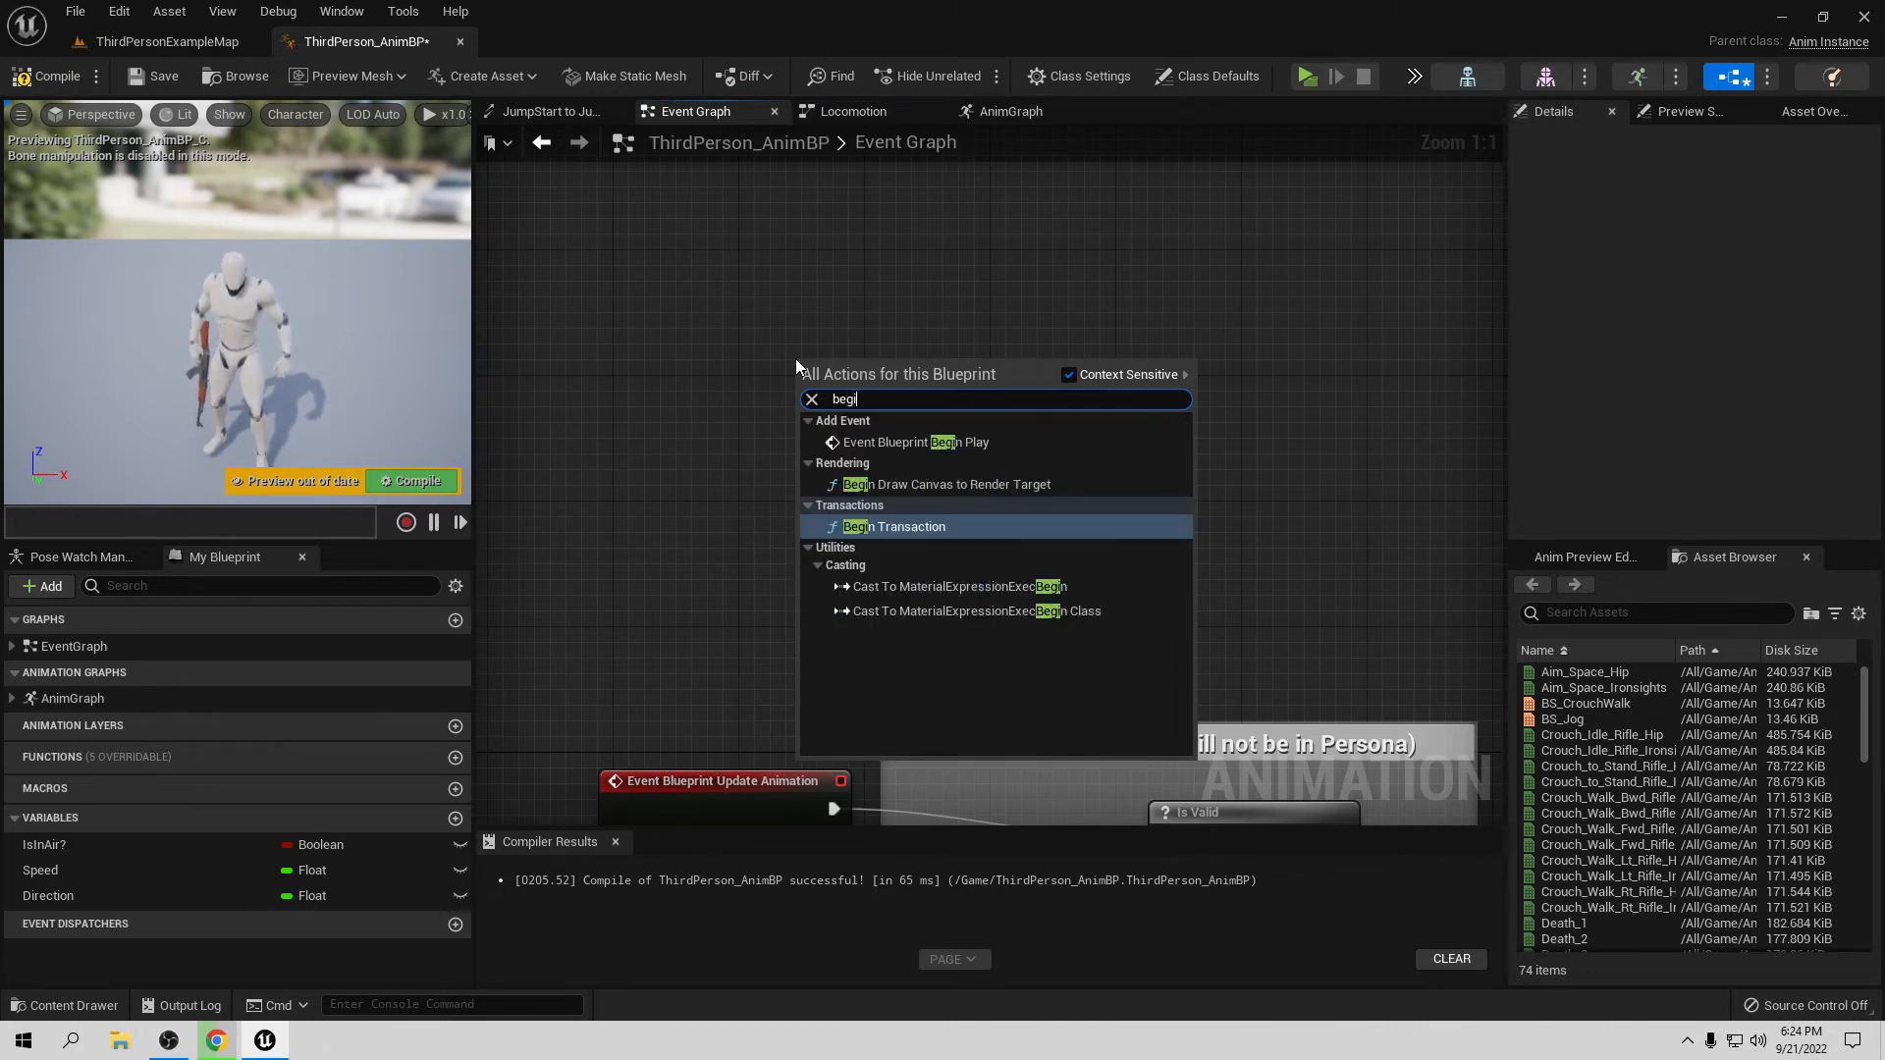
click(913, 442)
Step: Connect a Cast To ThirdPersonCharacter node to the execution output of Event Blueprint Begin Play
drag(921, 381, 1051, 355)
text(cast ti)
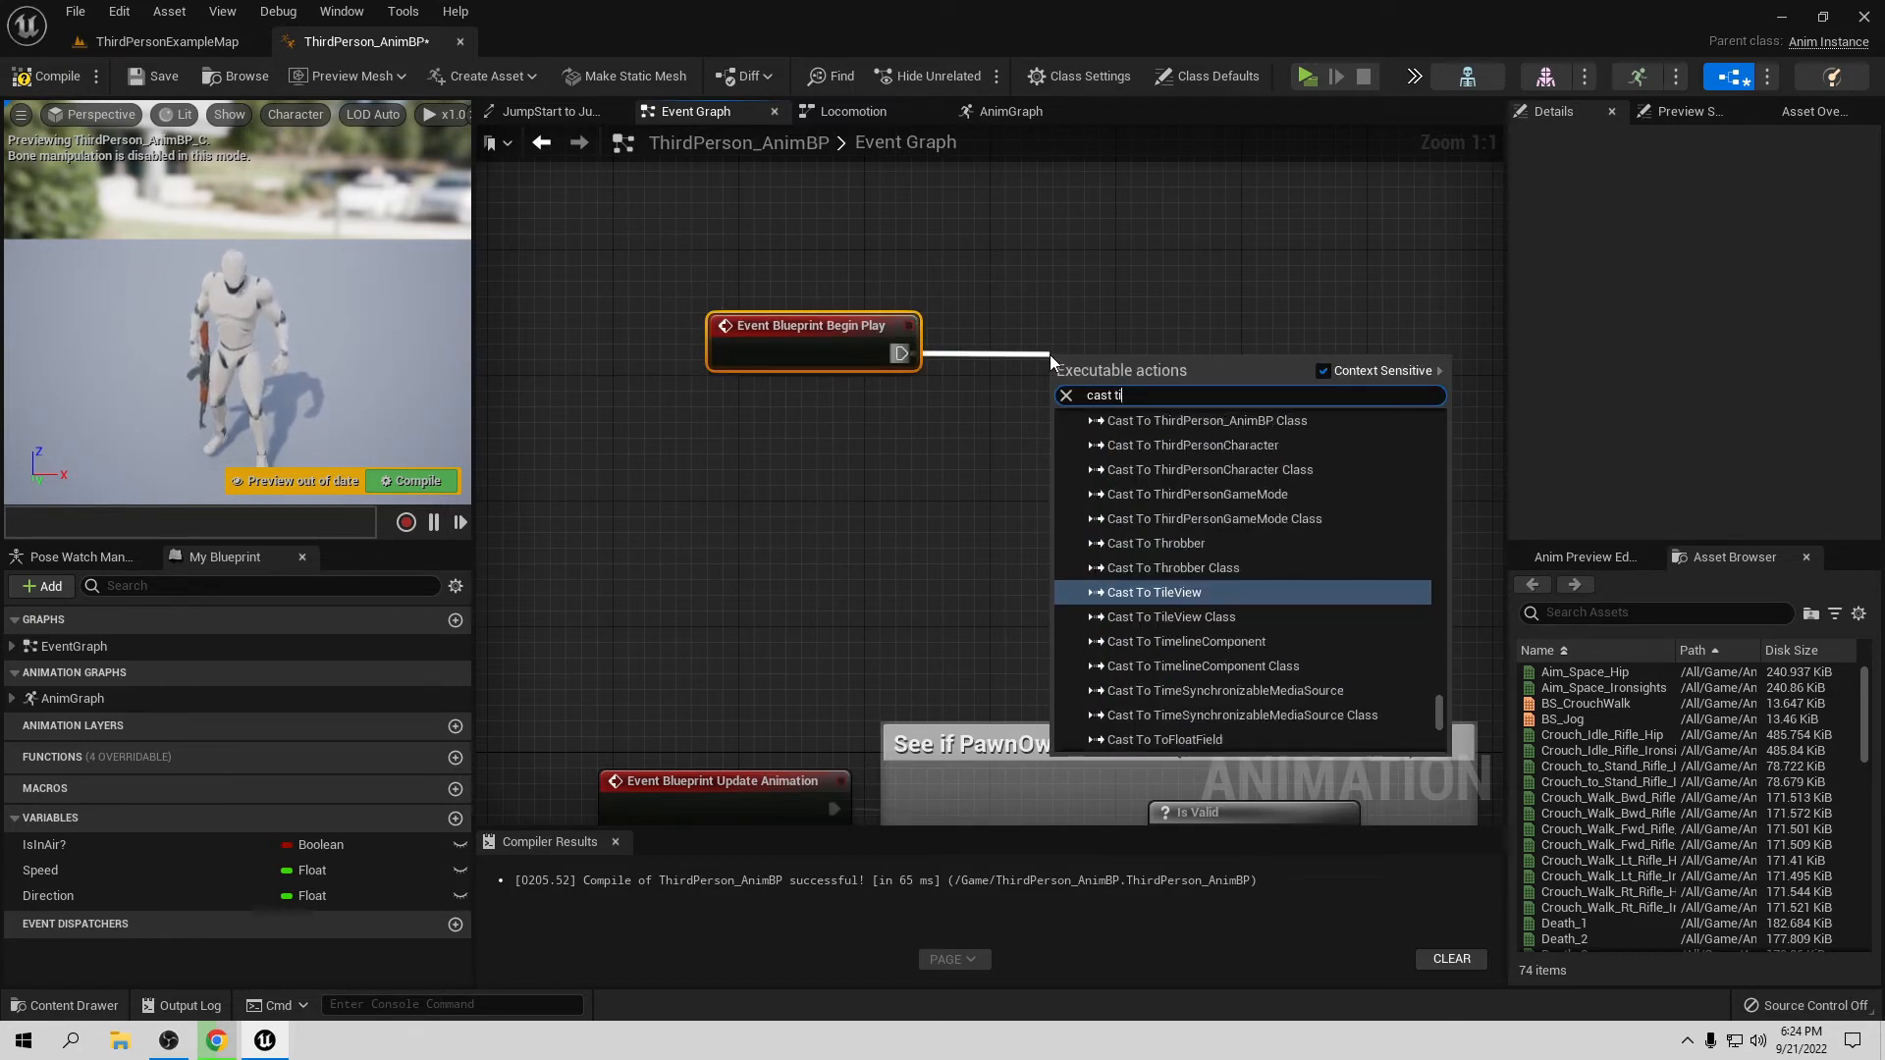
key(BackSpace)
text(o thir)
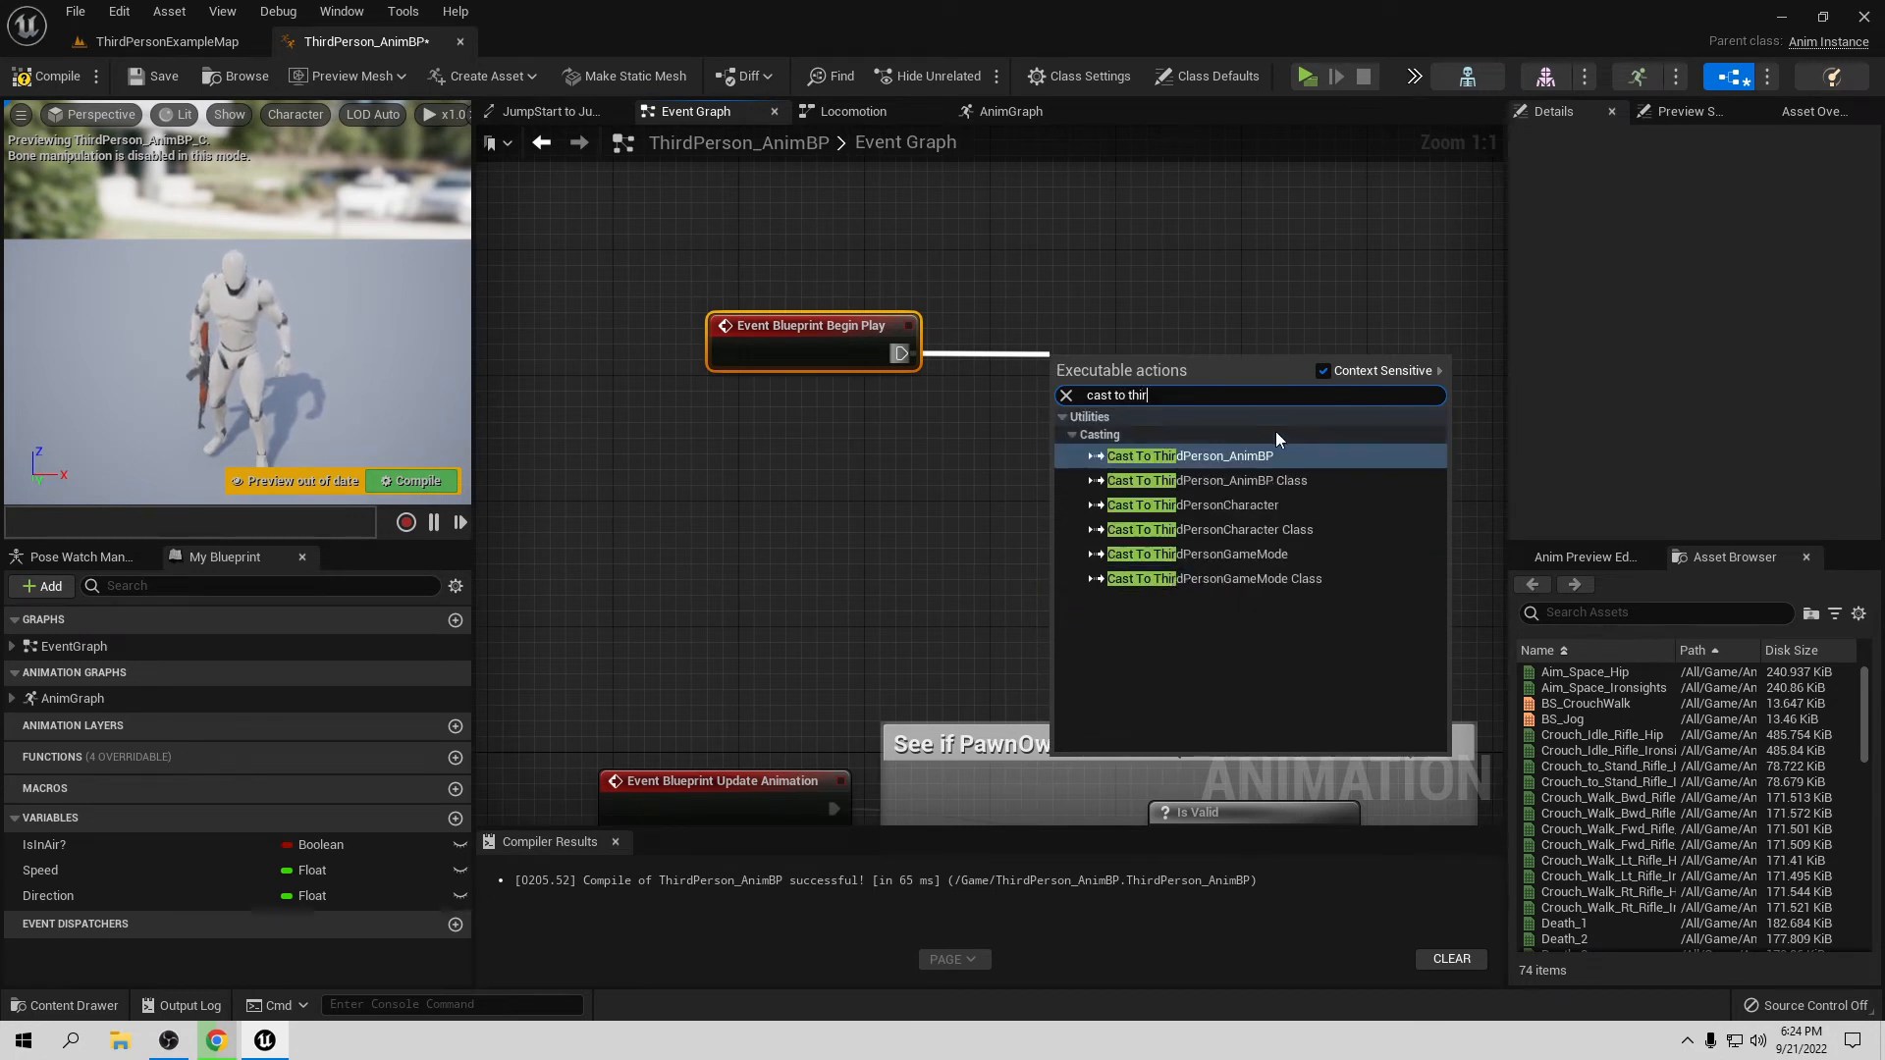
click(1258, 505)
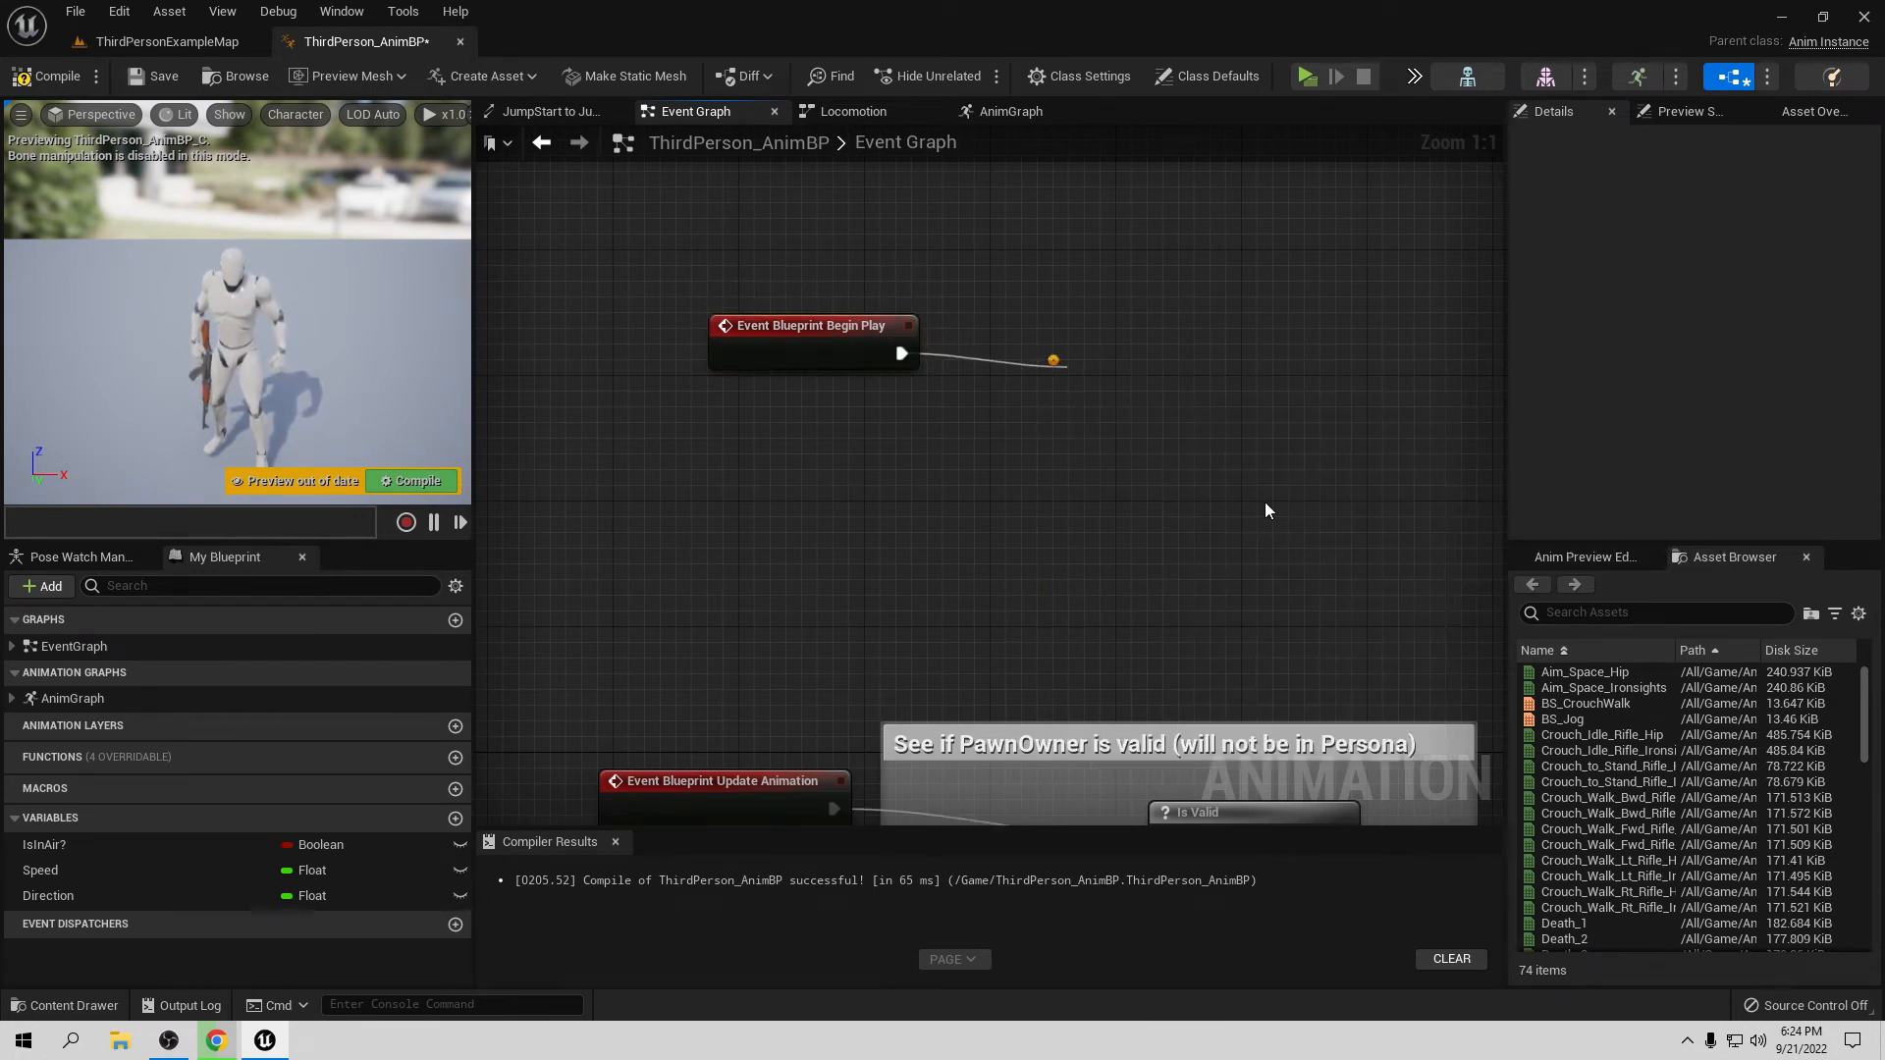
right_drag(992, 505, 993, 234)
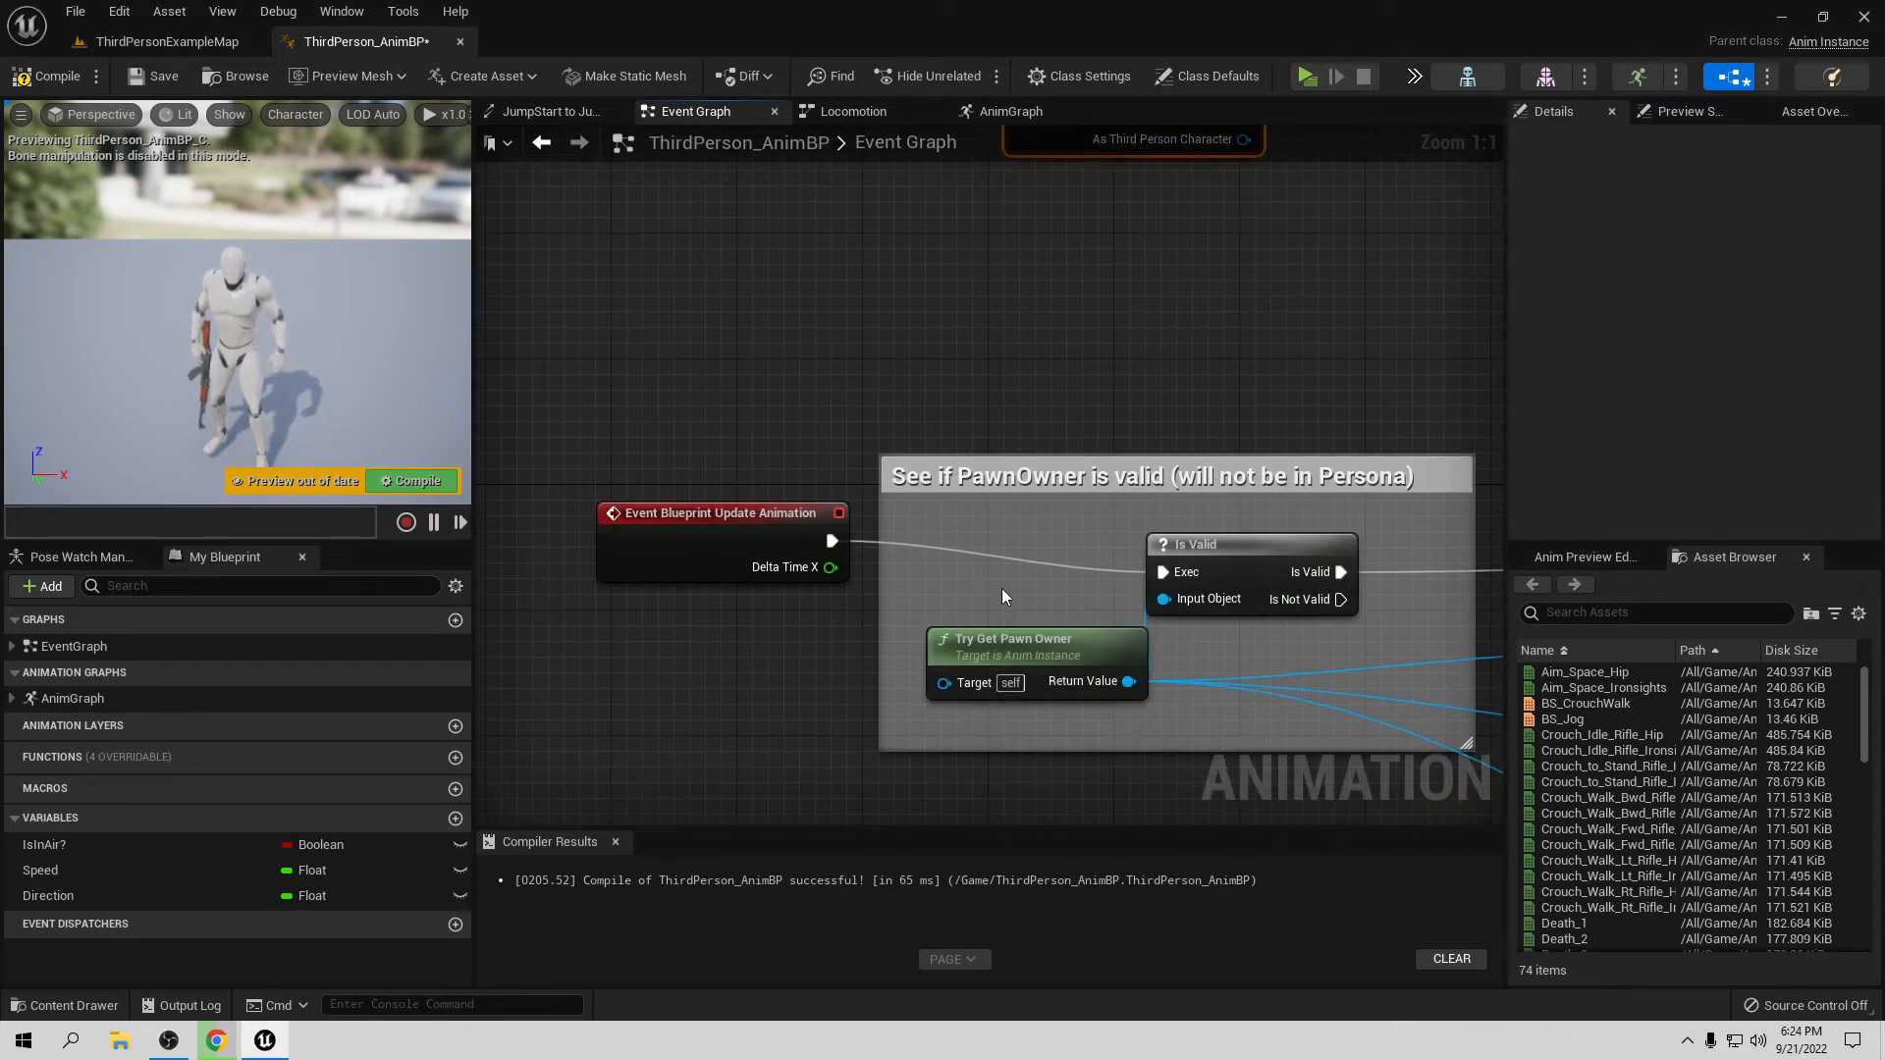
right_drag(997, 354, 1047, 601)
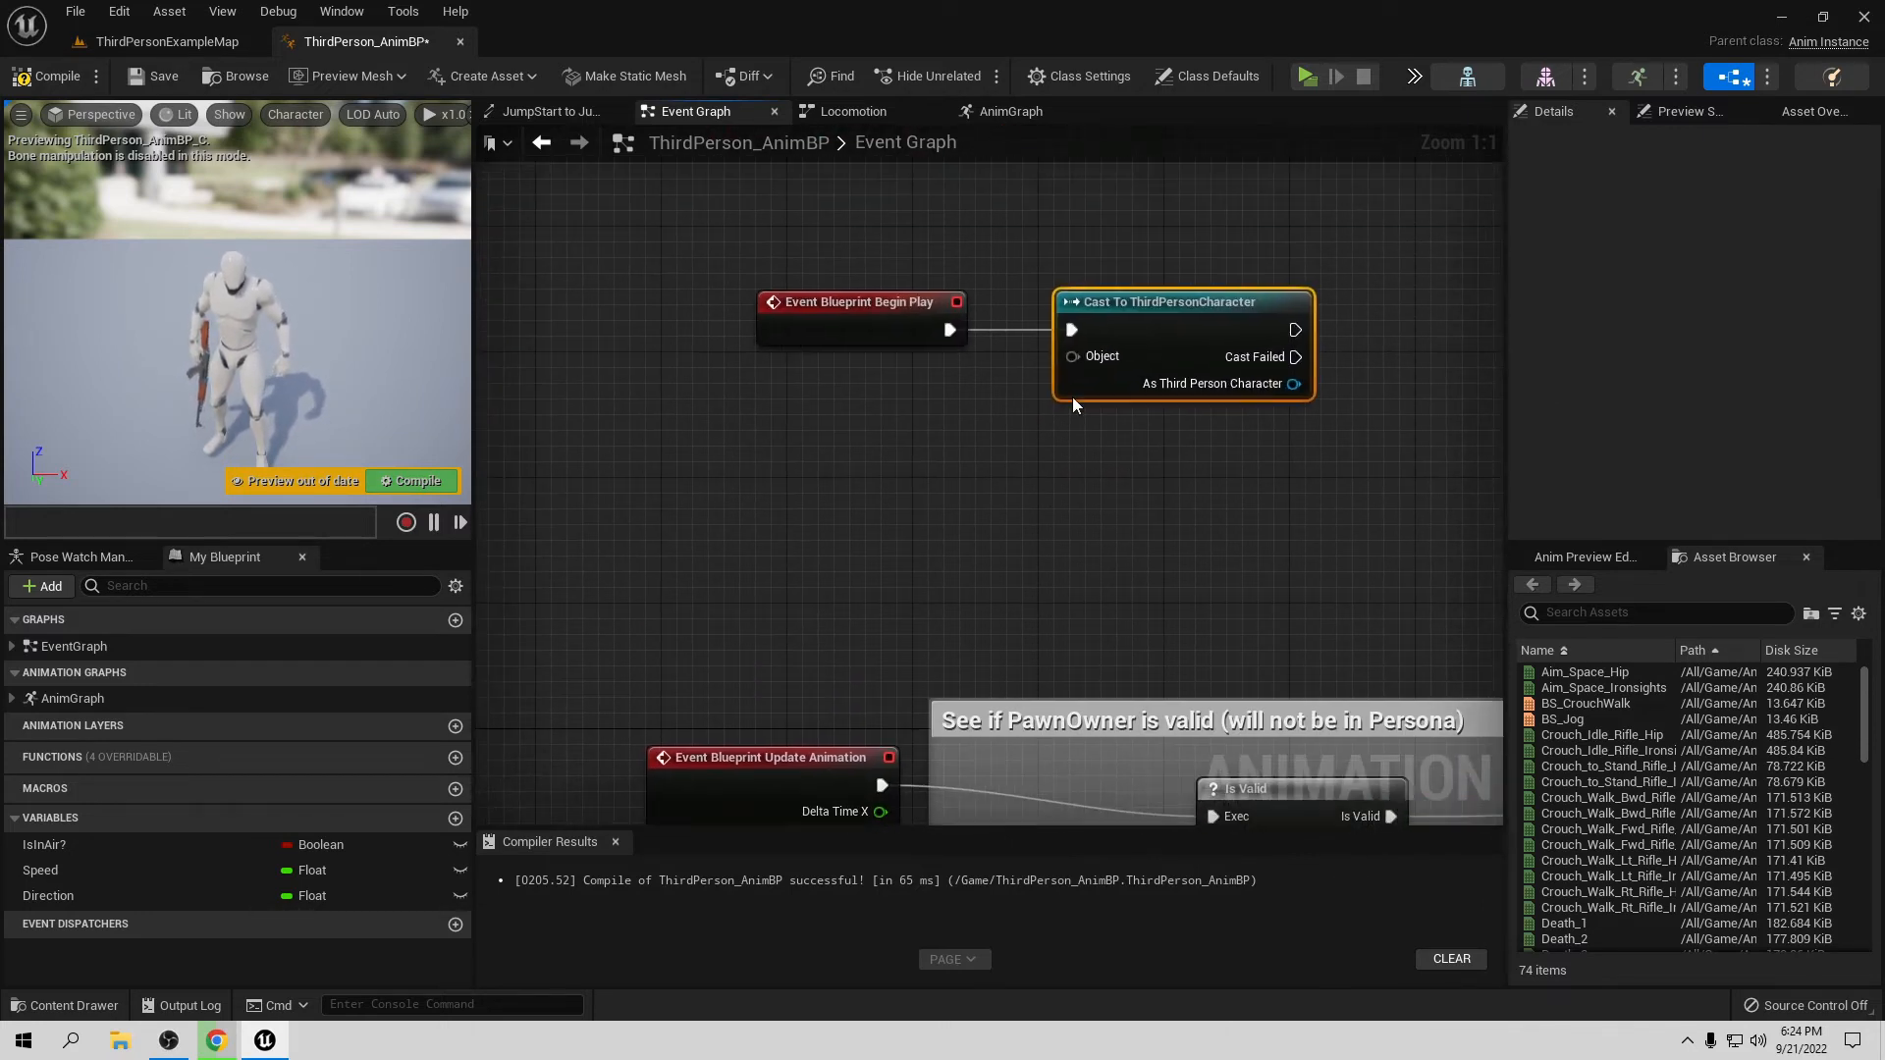
Step: Feed the cast's Object input from a Get Player Character node placed below Event Blueprint Begin Play
drag(1072, 356, 941, 446)
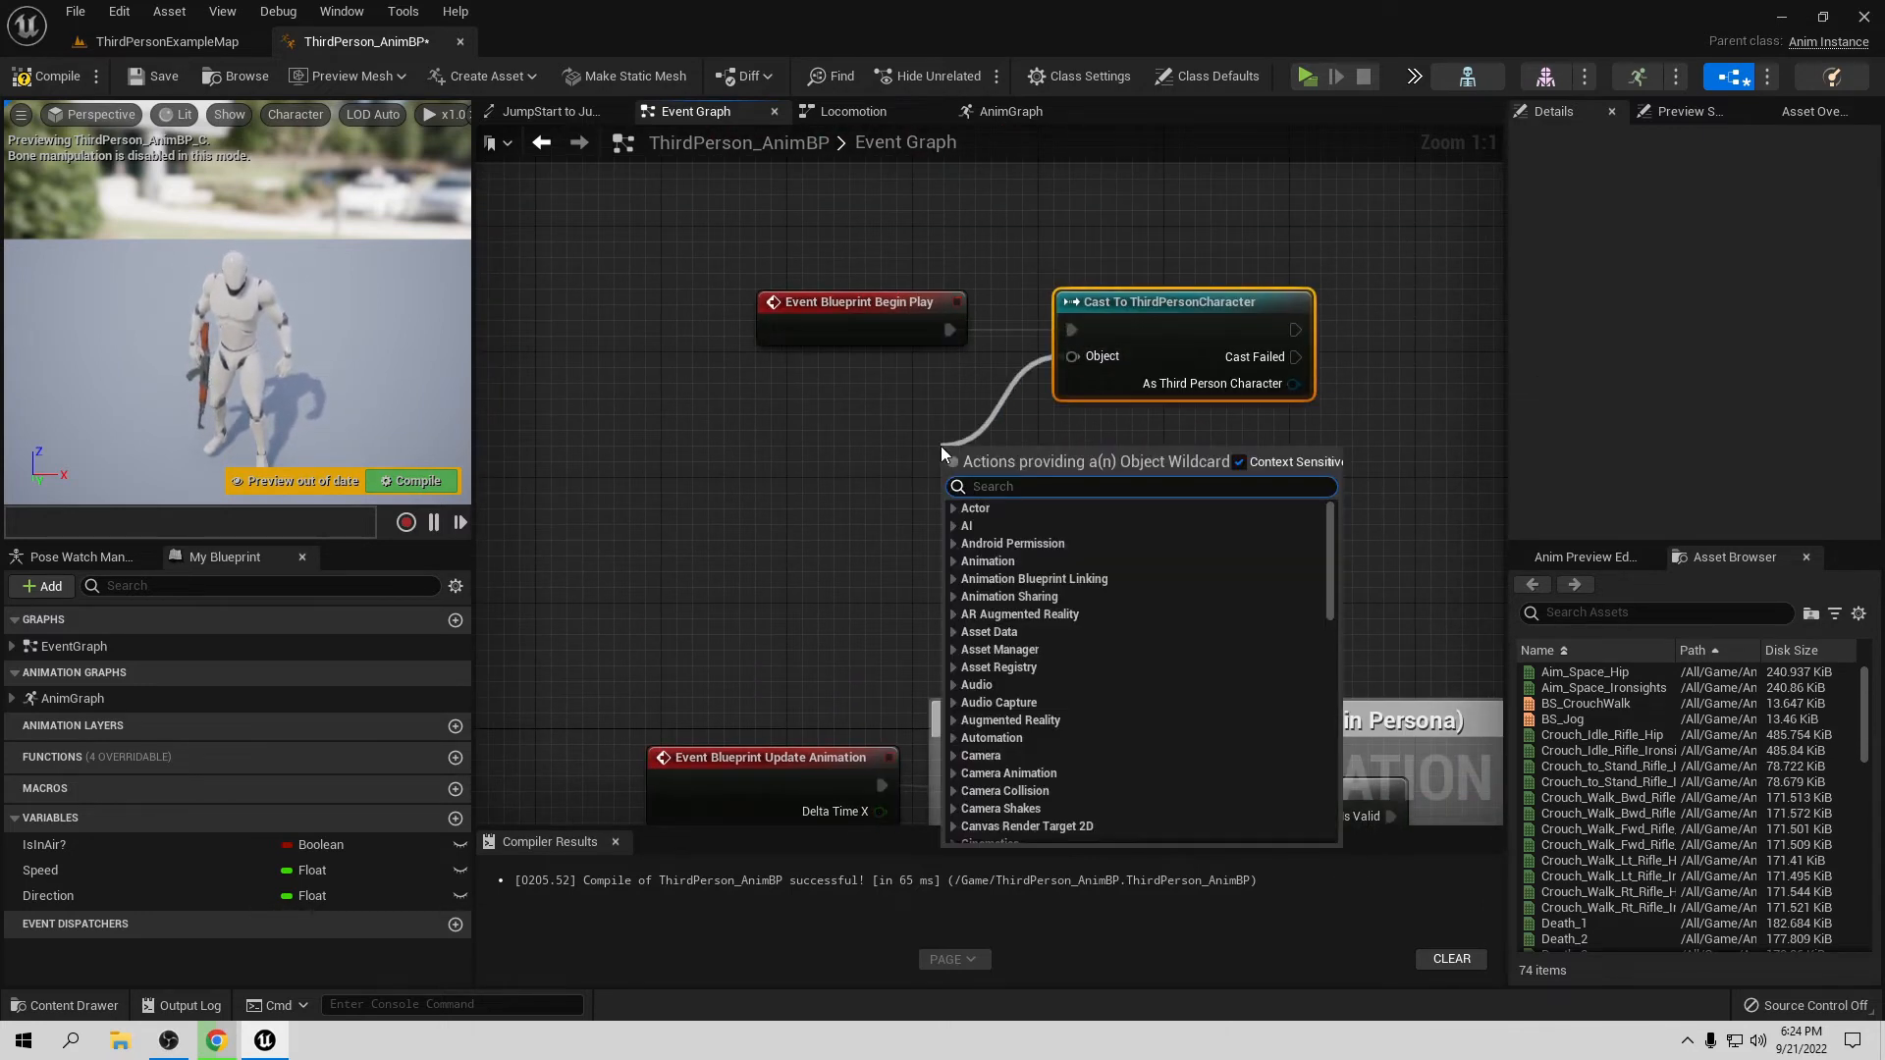
text(get)
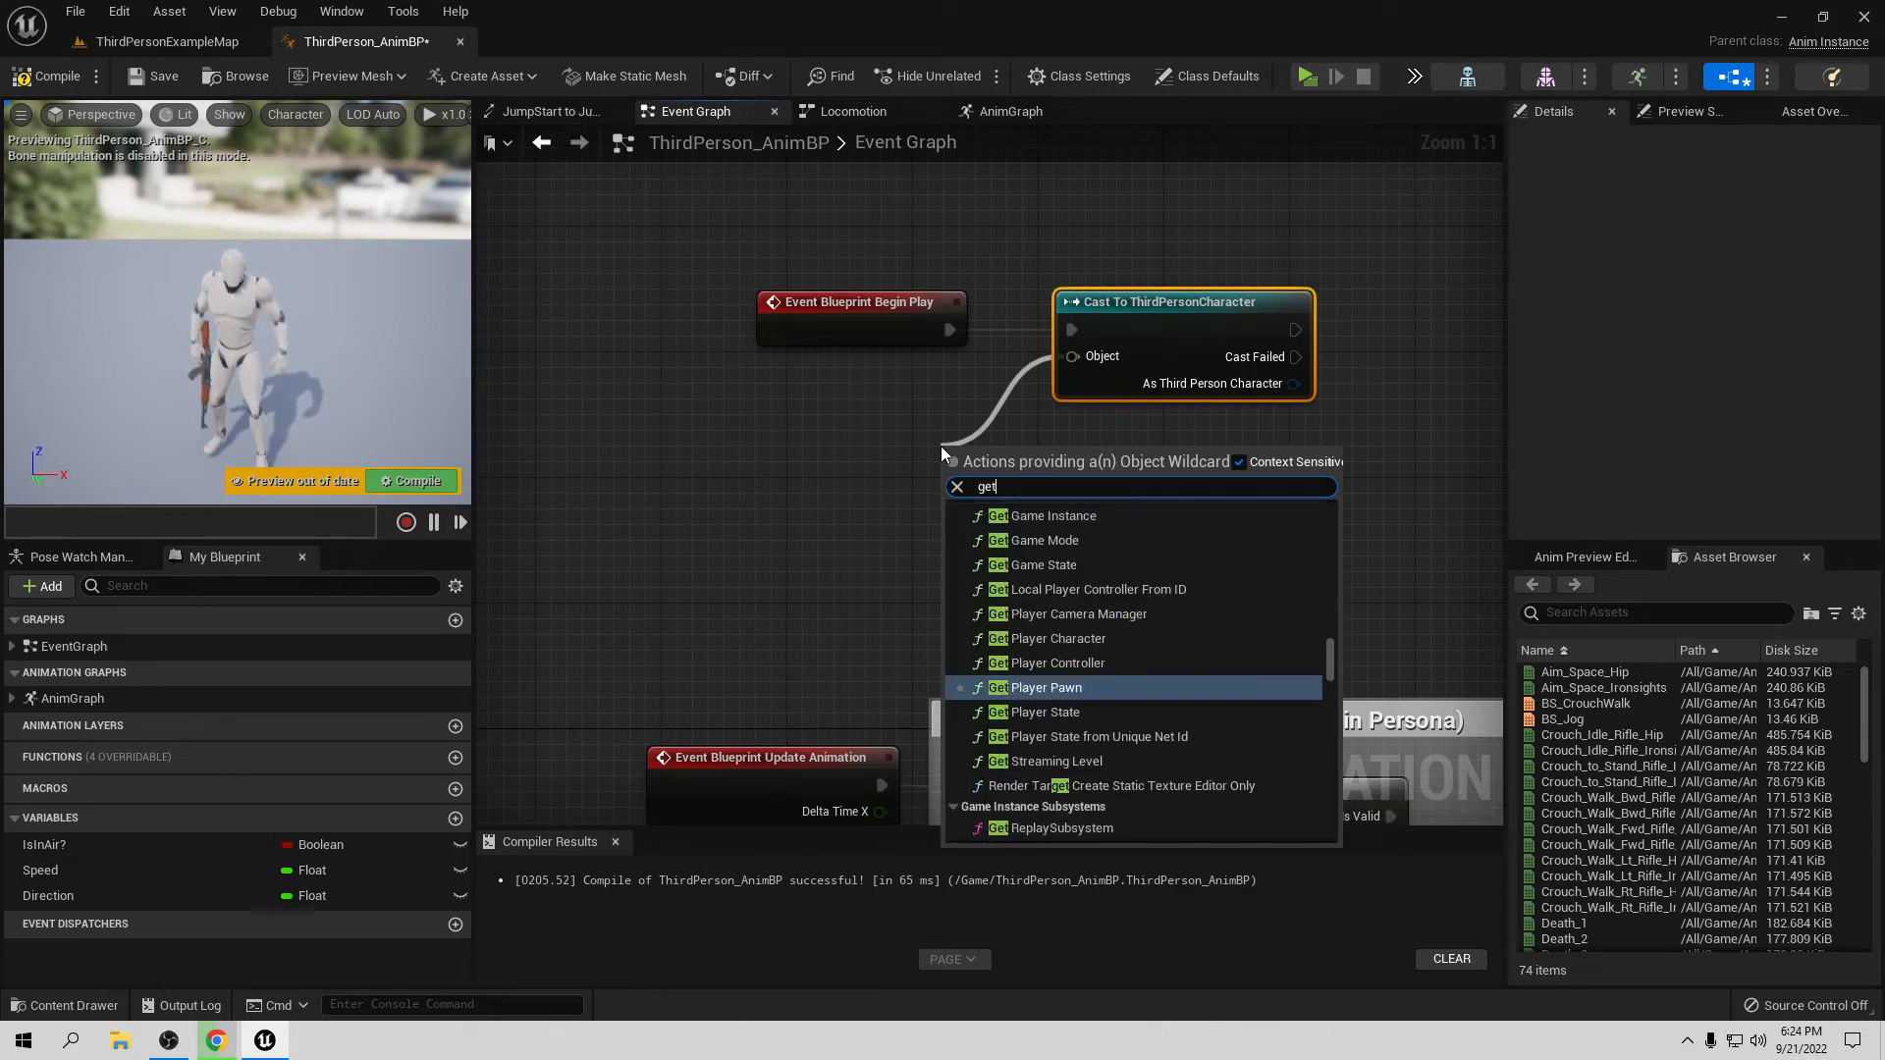
text( playe)
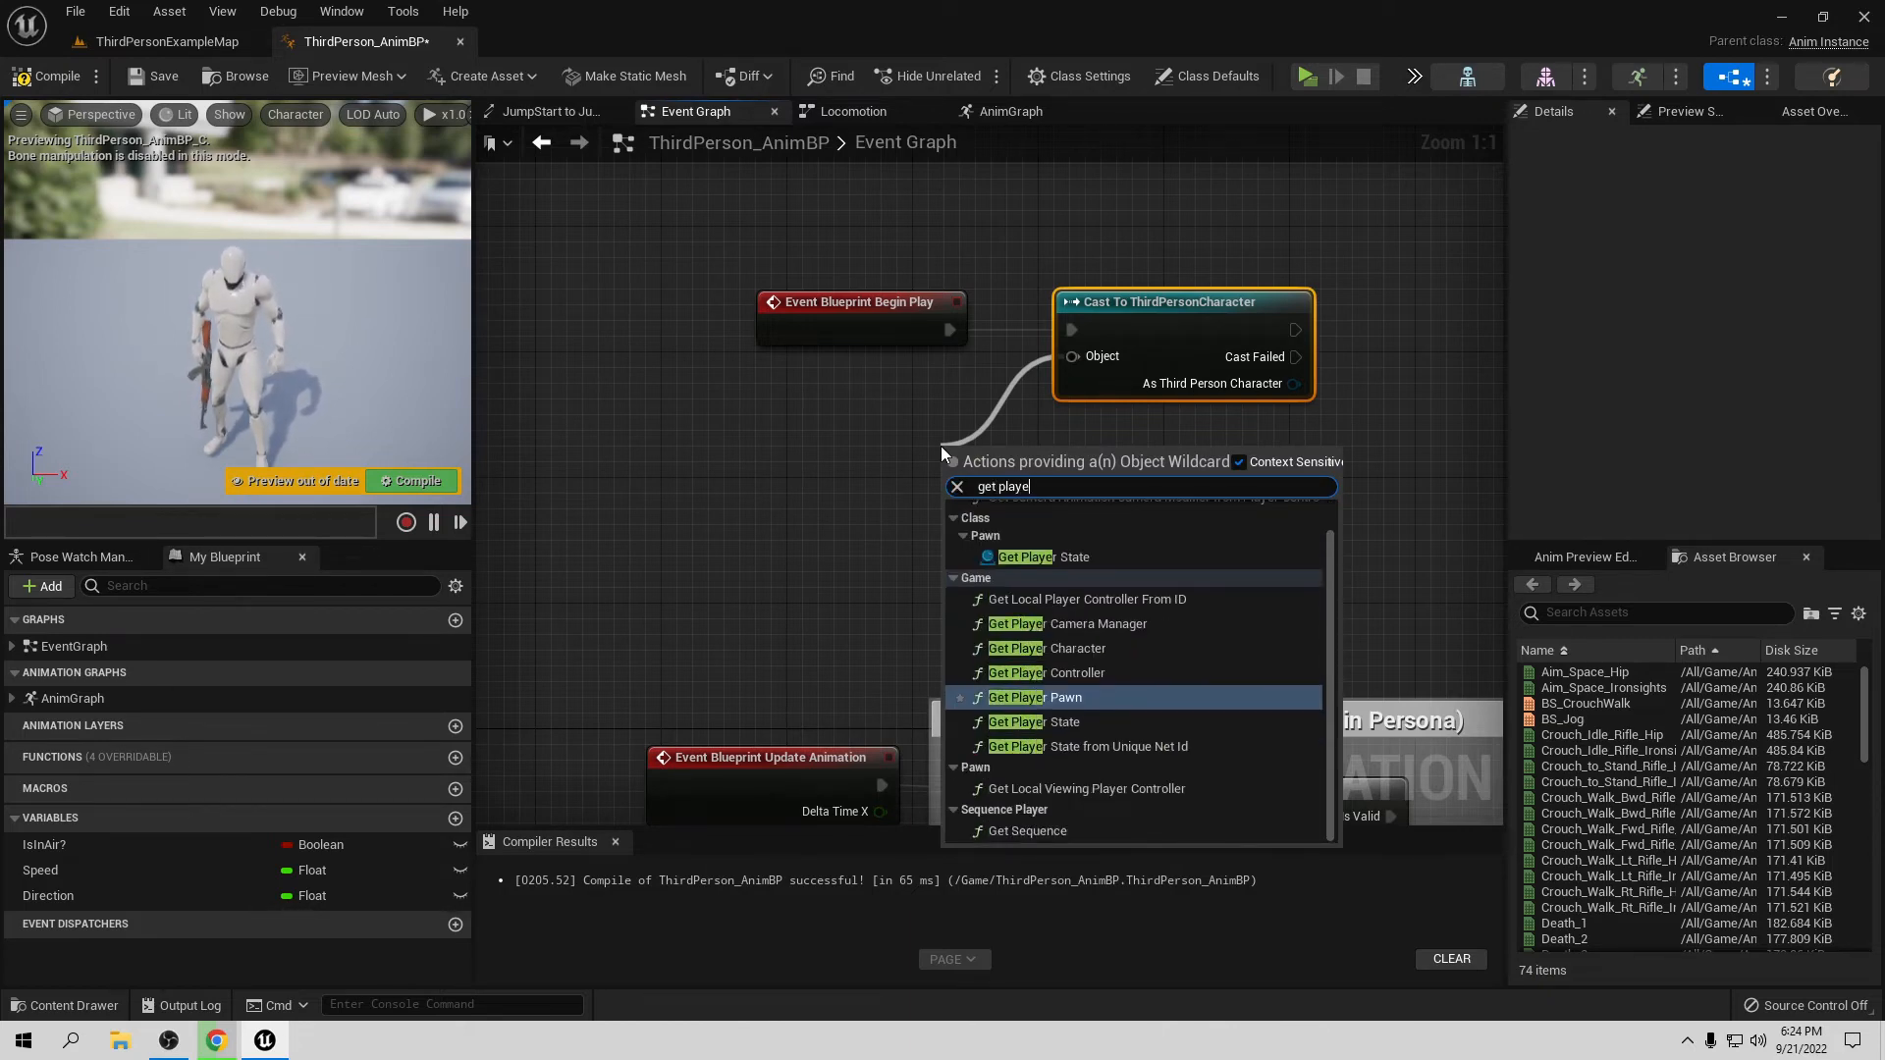
click(1069, 651)
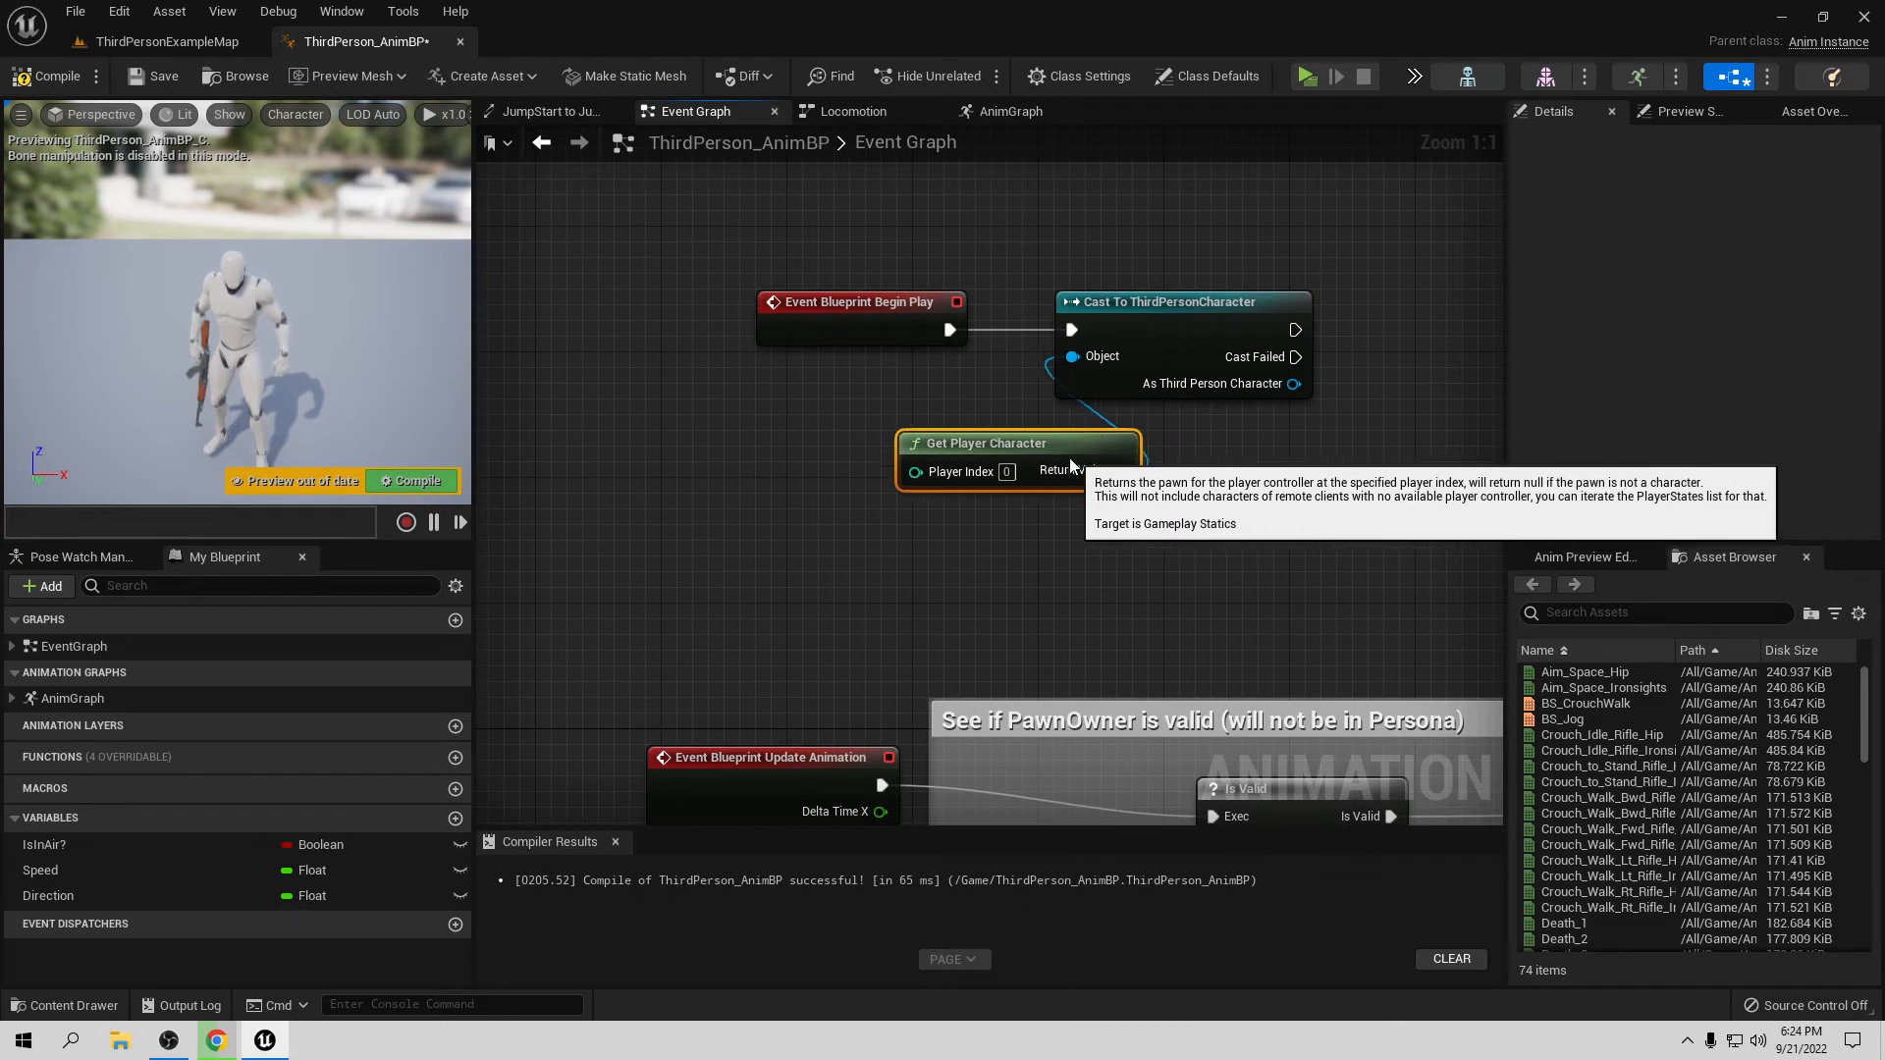
drag(1069, 457, 929, 420)
Step: Promote the cast's As Third Person Character output to a variable named Player and align its SET node with the cast
right_drag(1127, 462, 773, 542)
drag(992, 488, 1119, 453)
click(1176, 527)
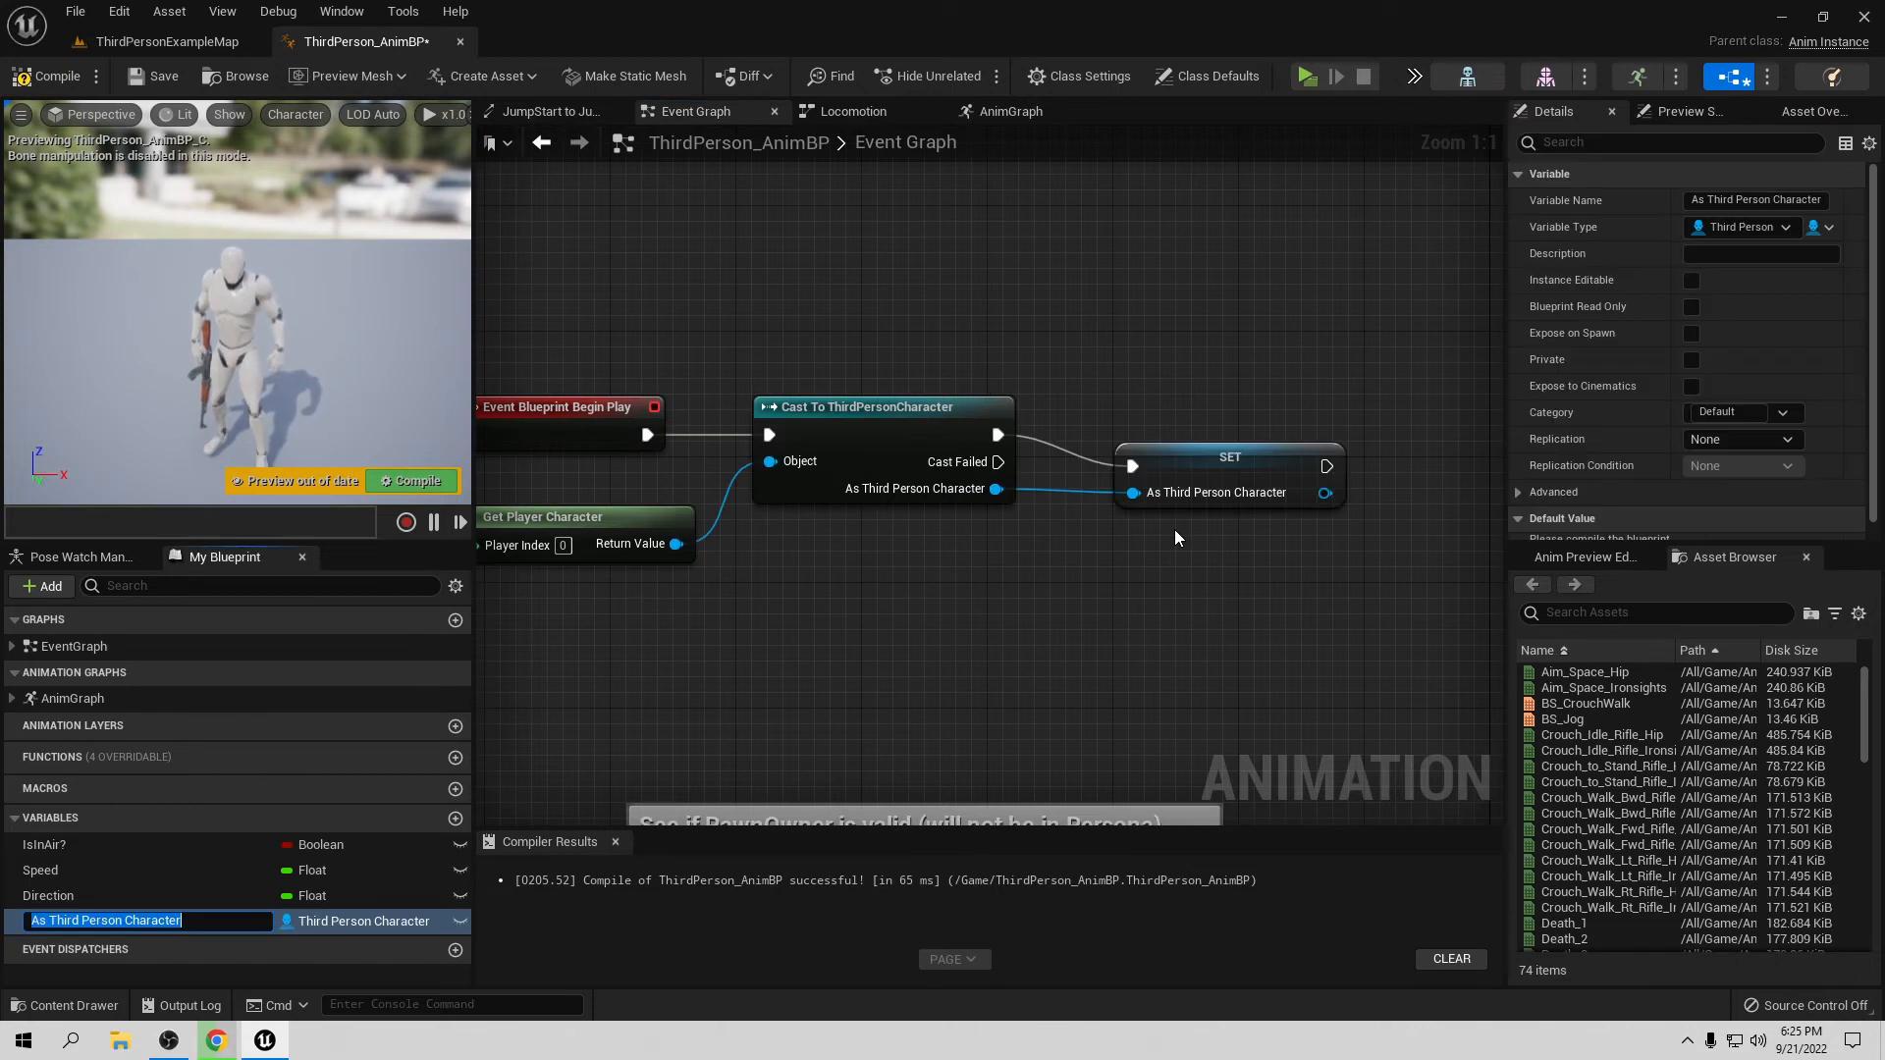
text(Player)
key(Return)
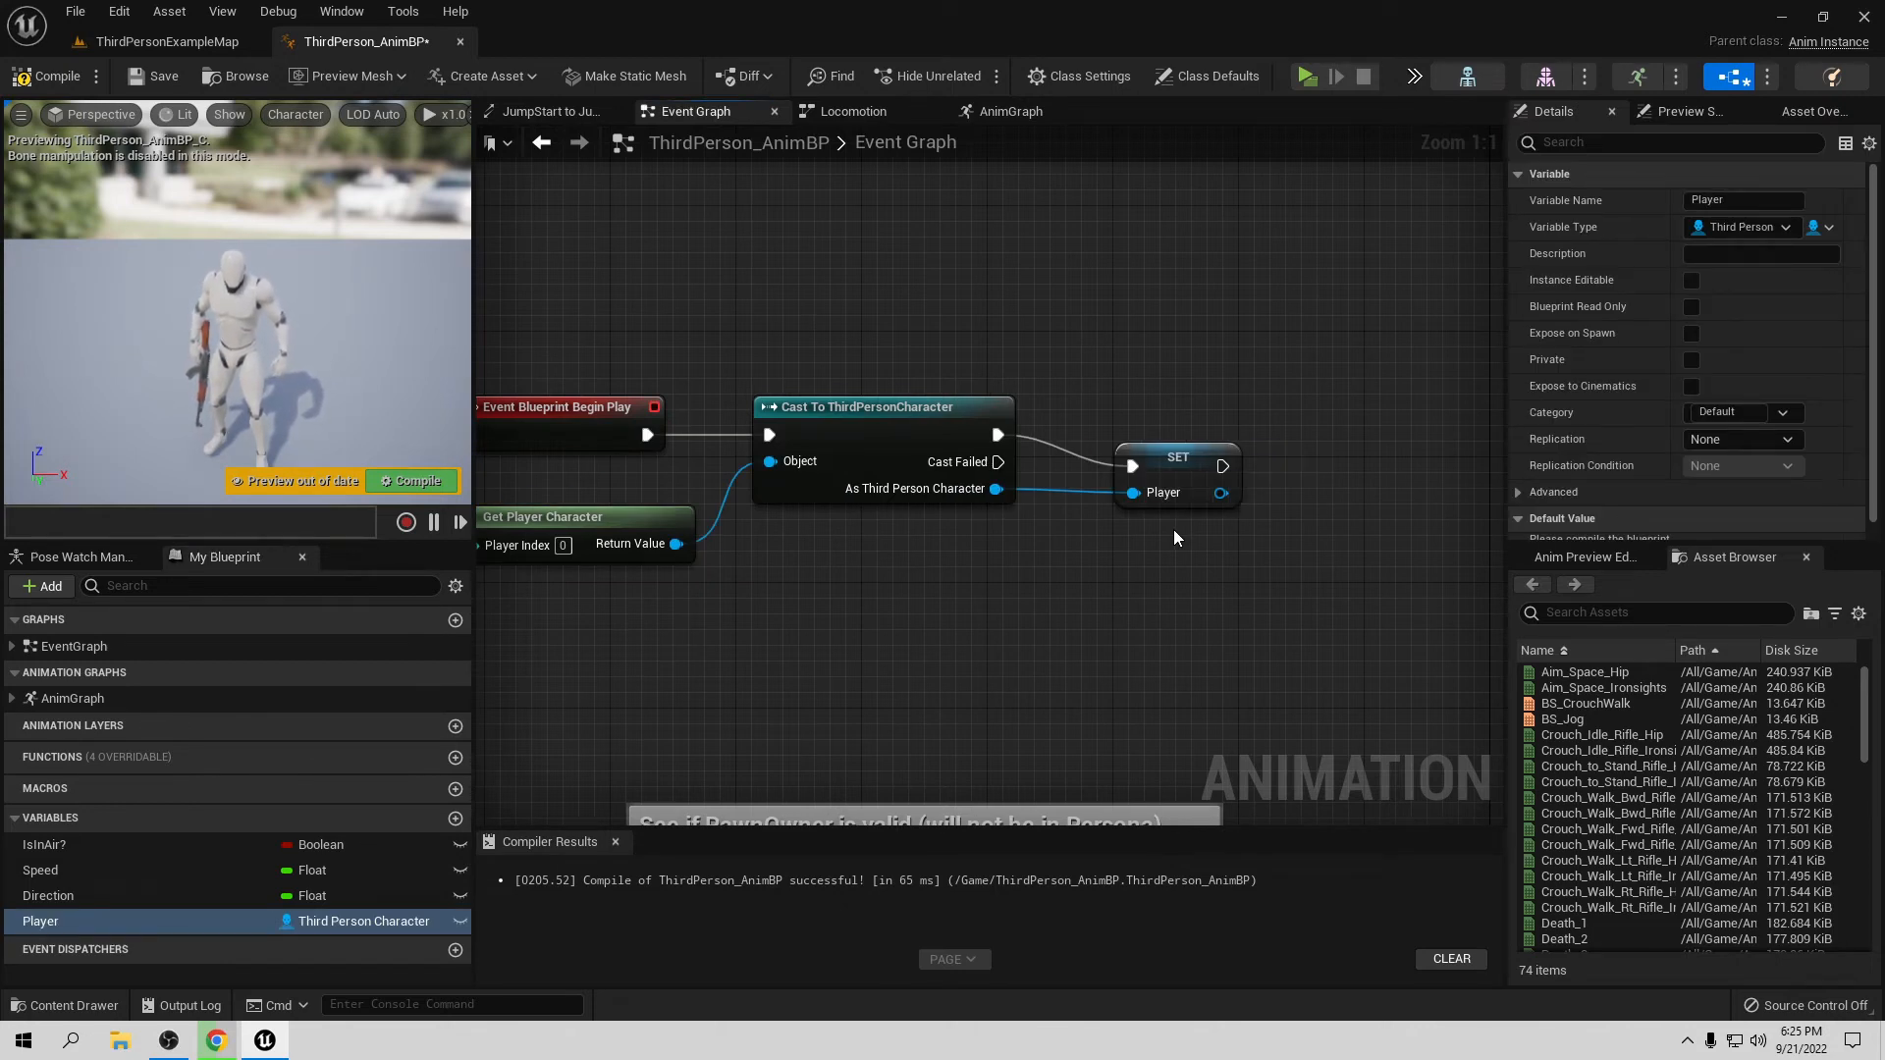
drag(1200, 462, 1164, 438)
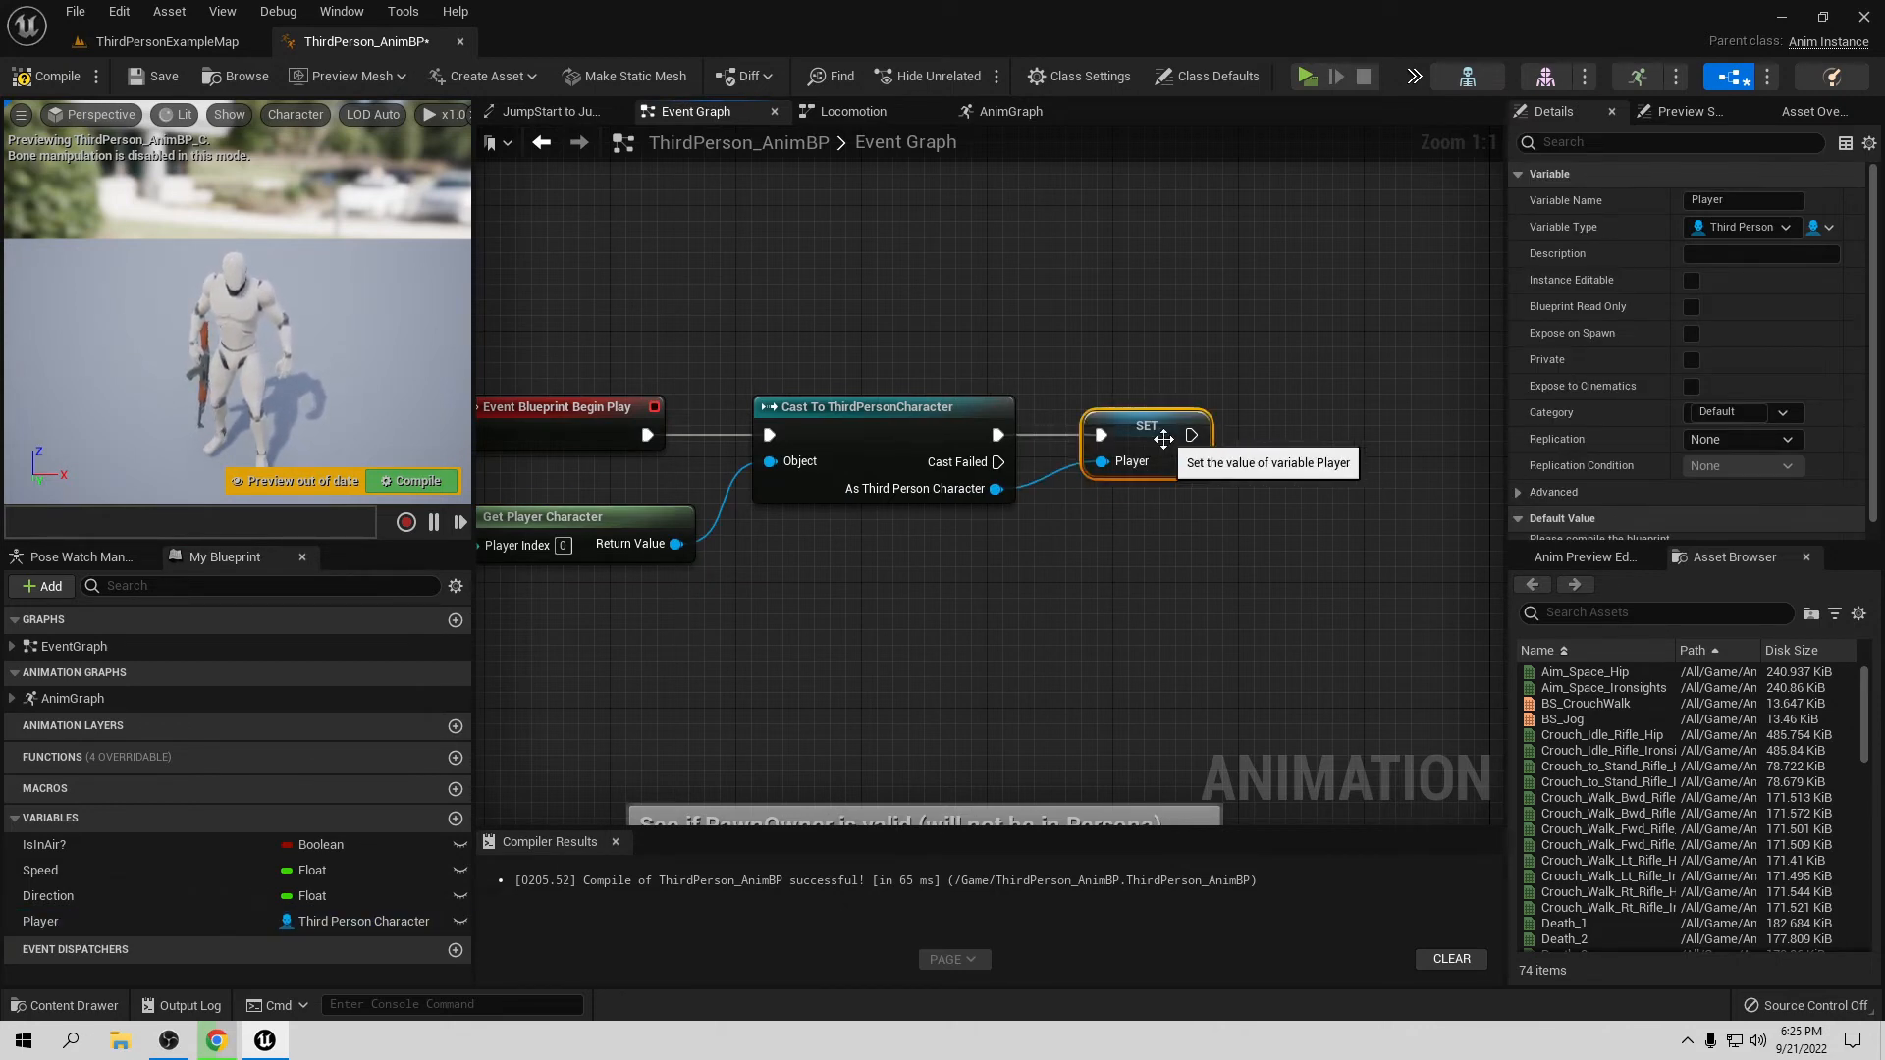
Step: Connect a Print String node with the text Hello after the SET Player node
right_drag(1048, 569, 813, 582)
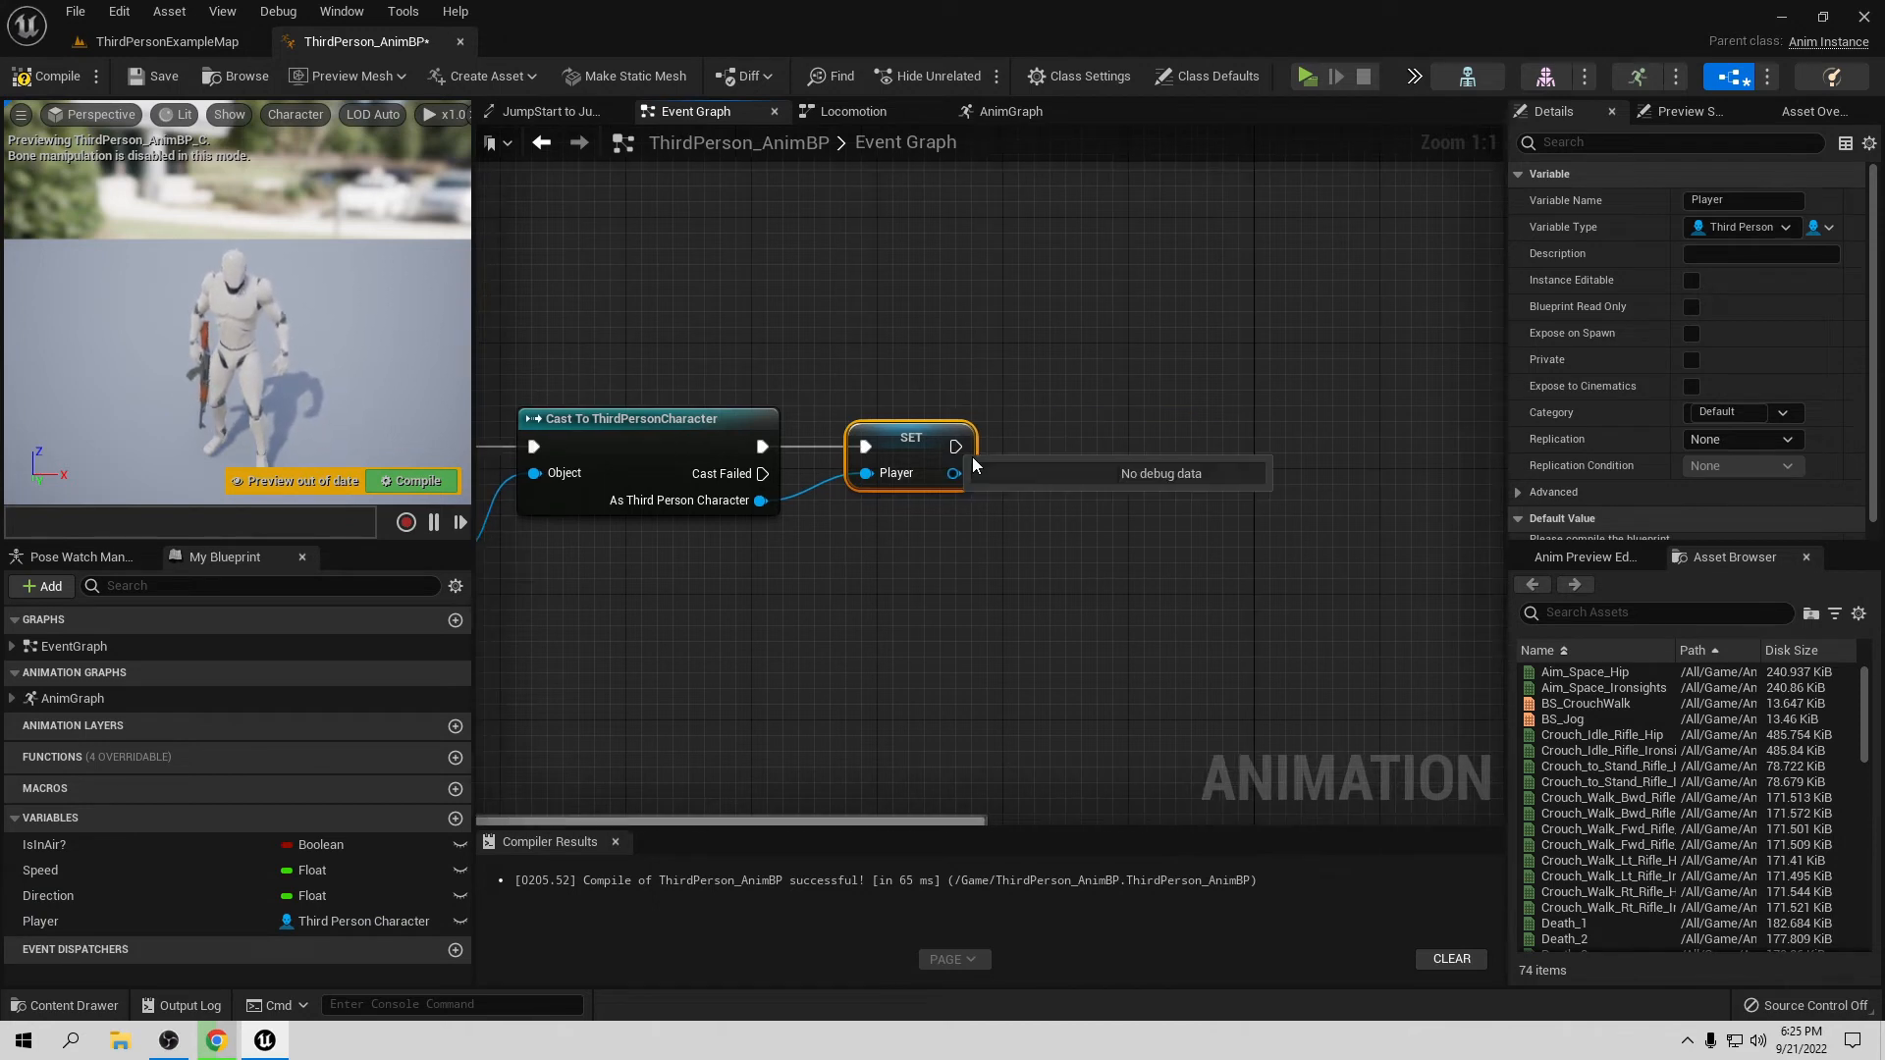
drag(957, 447, 1093, 449)
text(print)
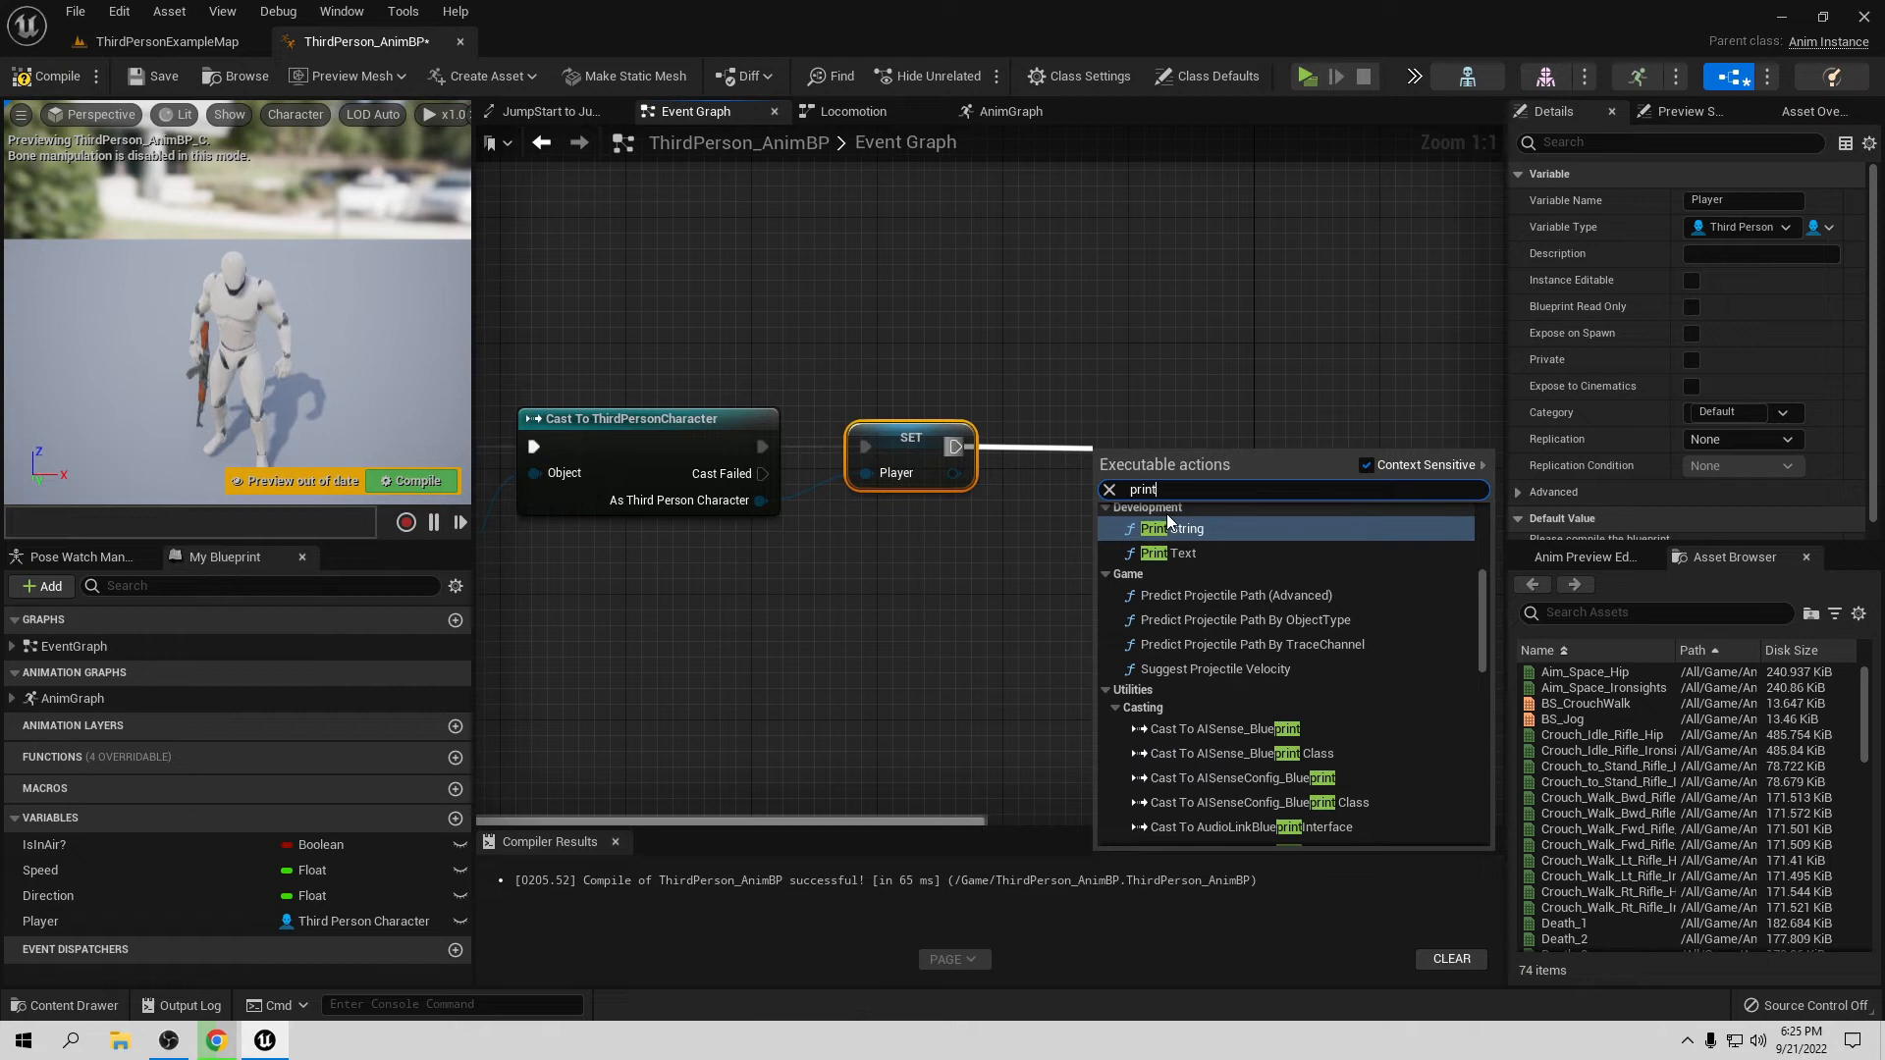
click(1167, 516)
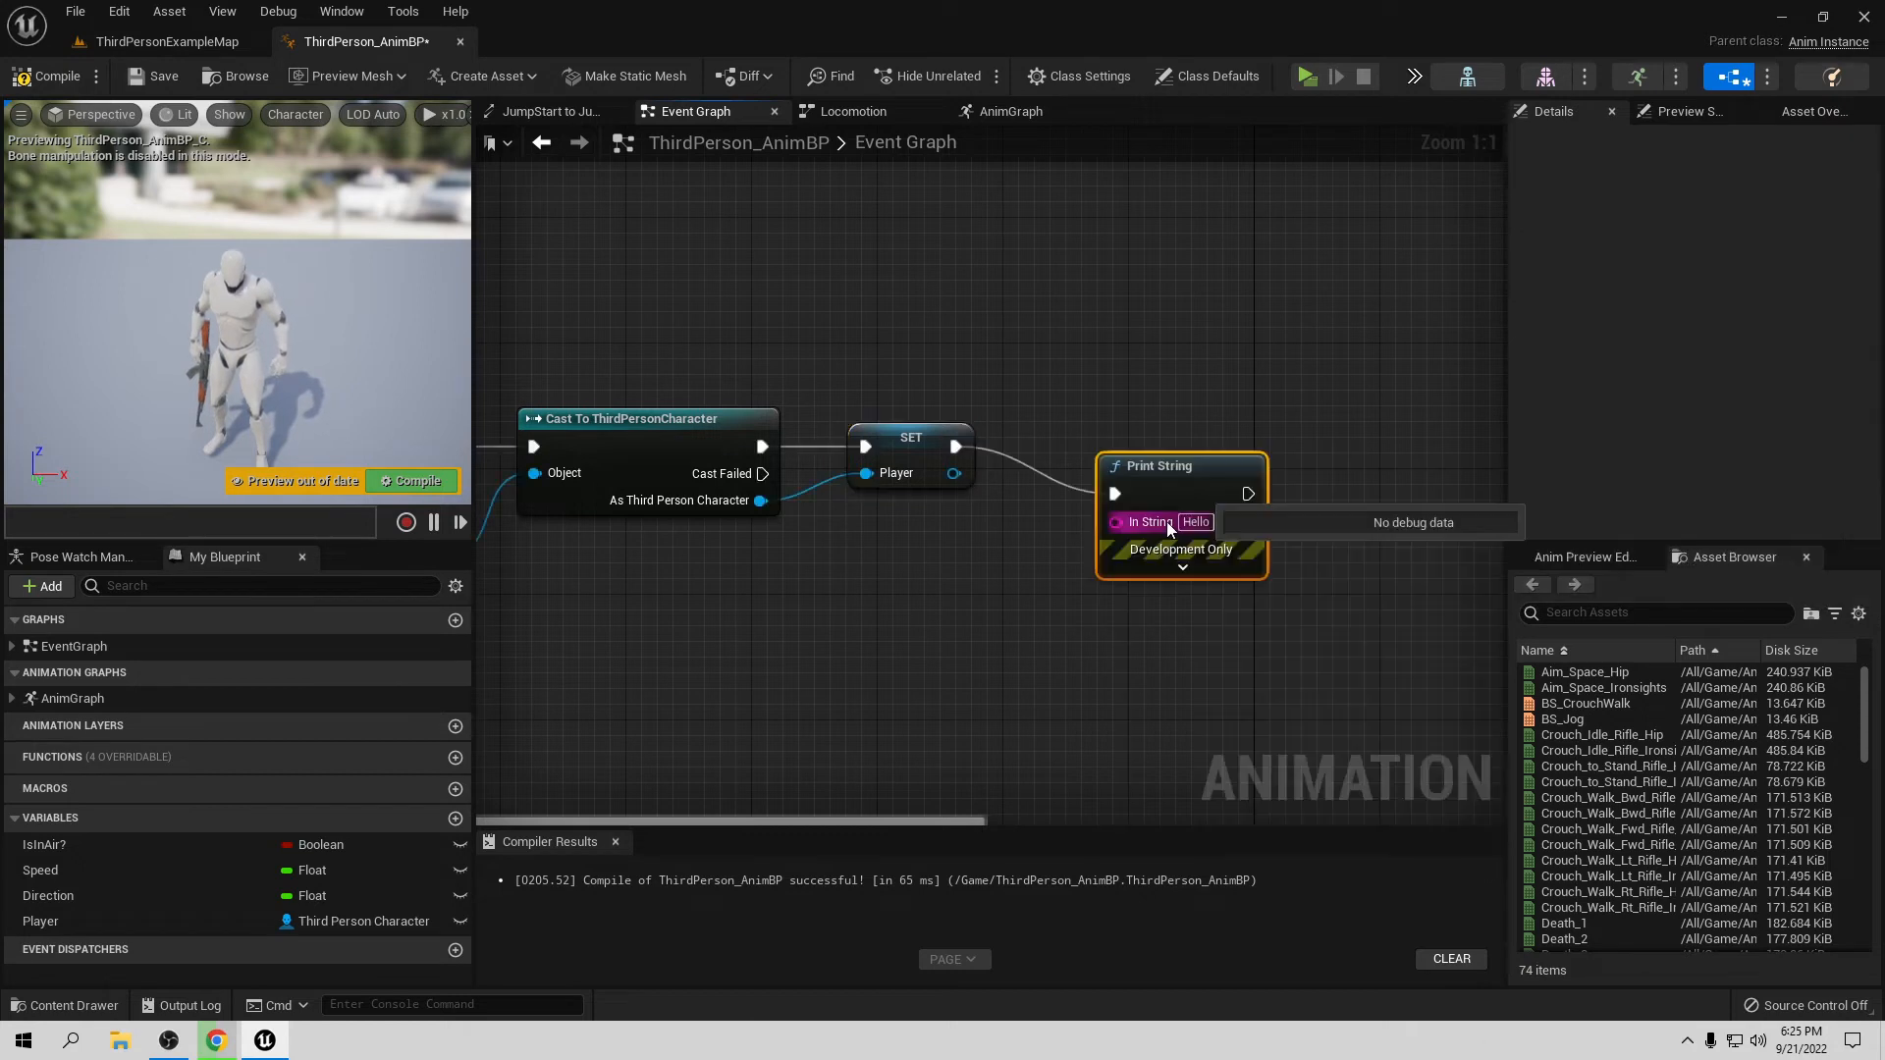
Step: Test the Begin Play chain in a compiled play session and delete its Print String node
click(49, 76)
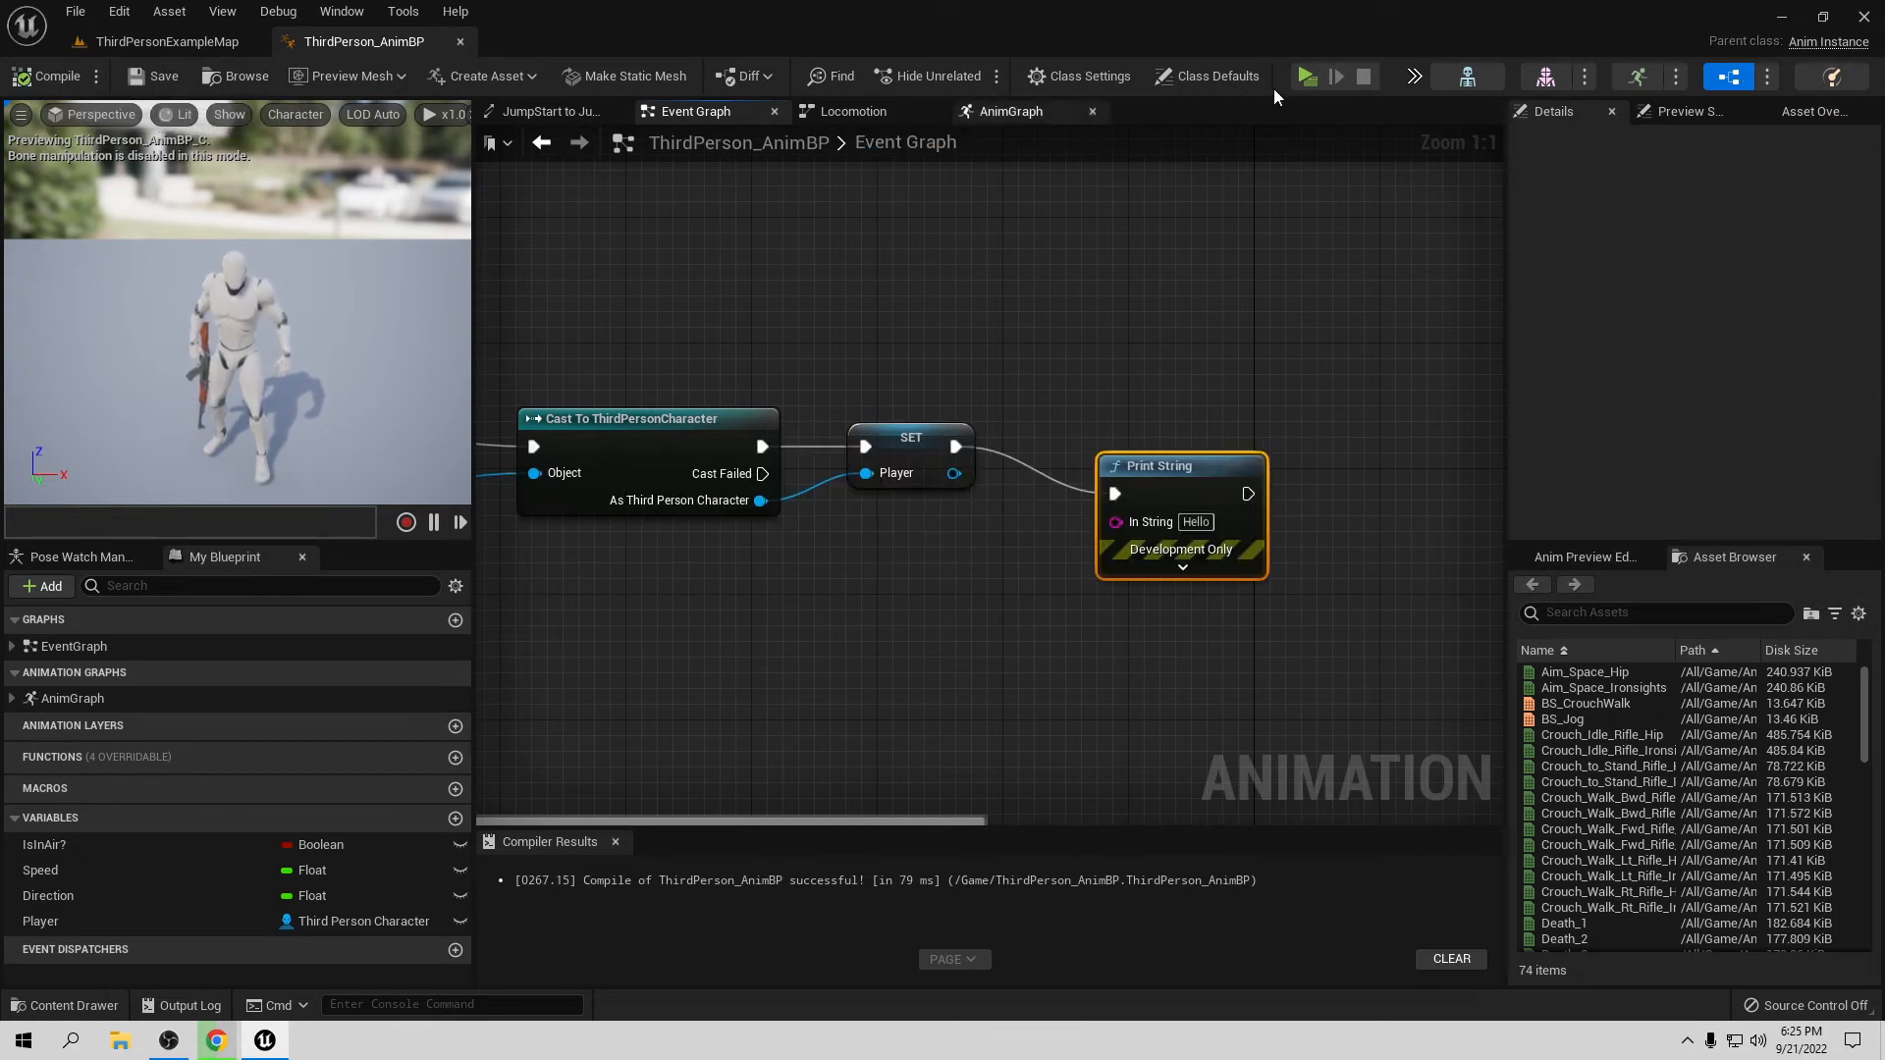
click(1306, 76)
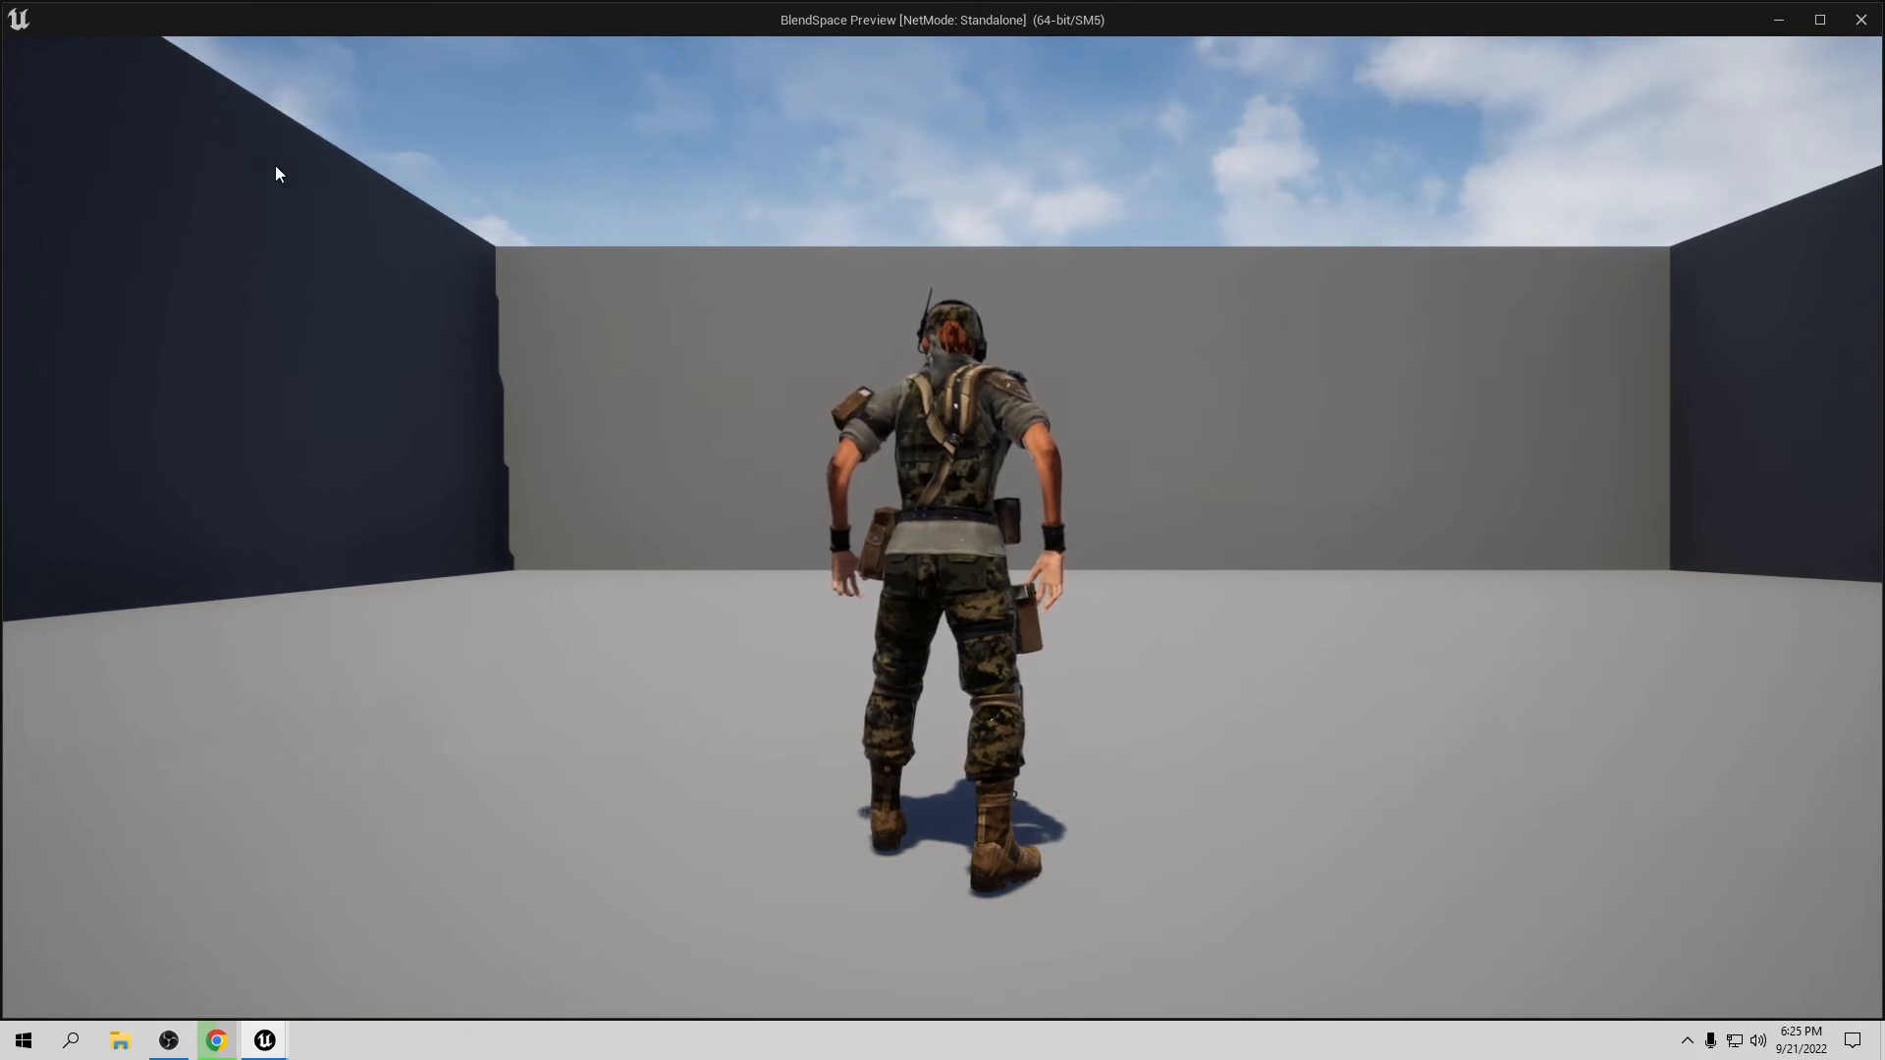
key(Escape)
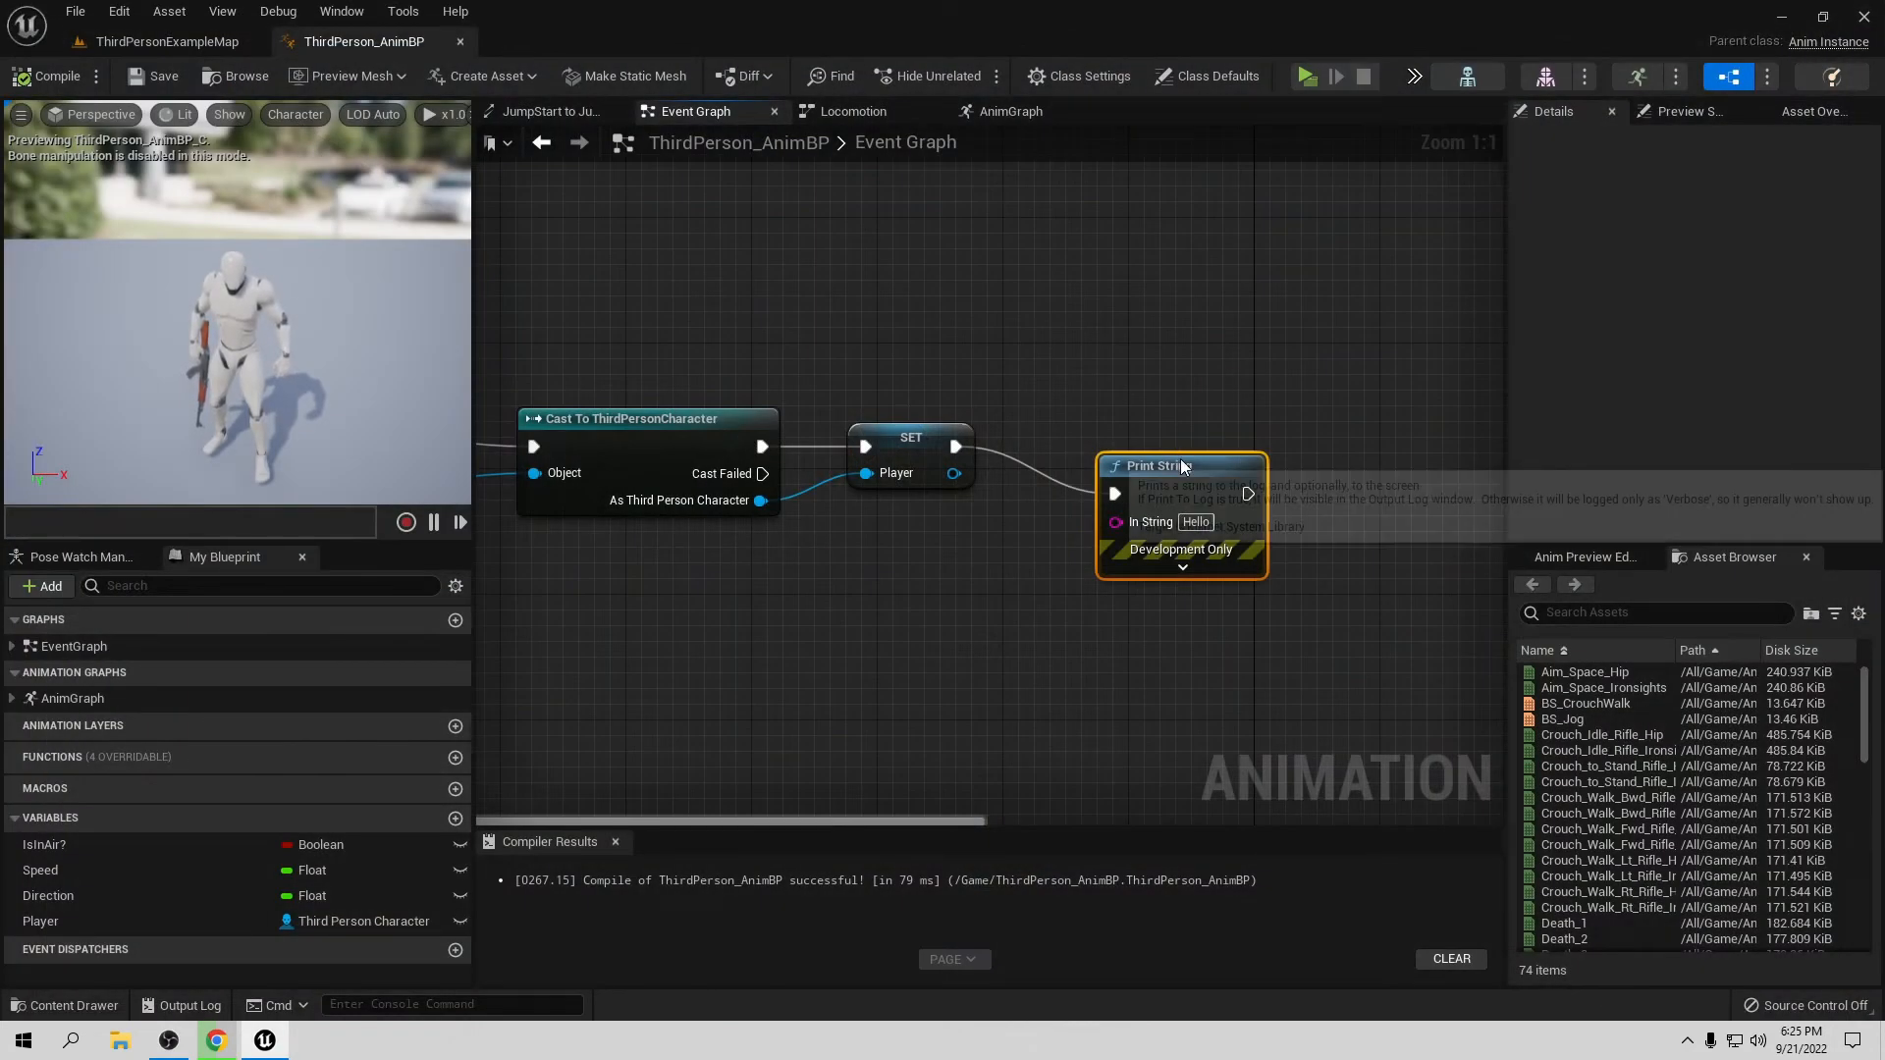
key(Delete)
Step: Place a Player getter below the SET Direction node in the Event Graph and add a Get Weapon node from its output
right_drag(921, 566, 1119, 327)
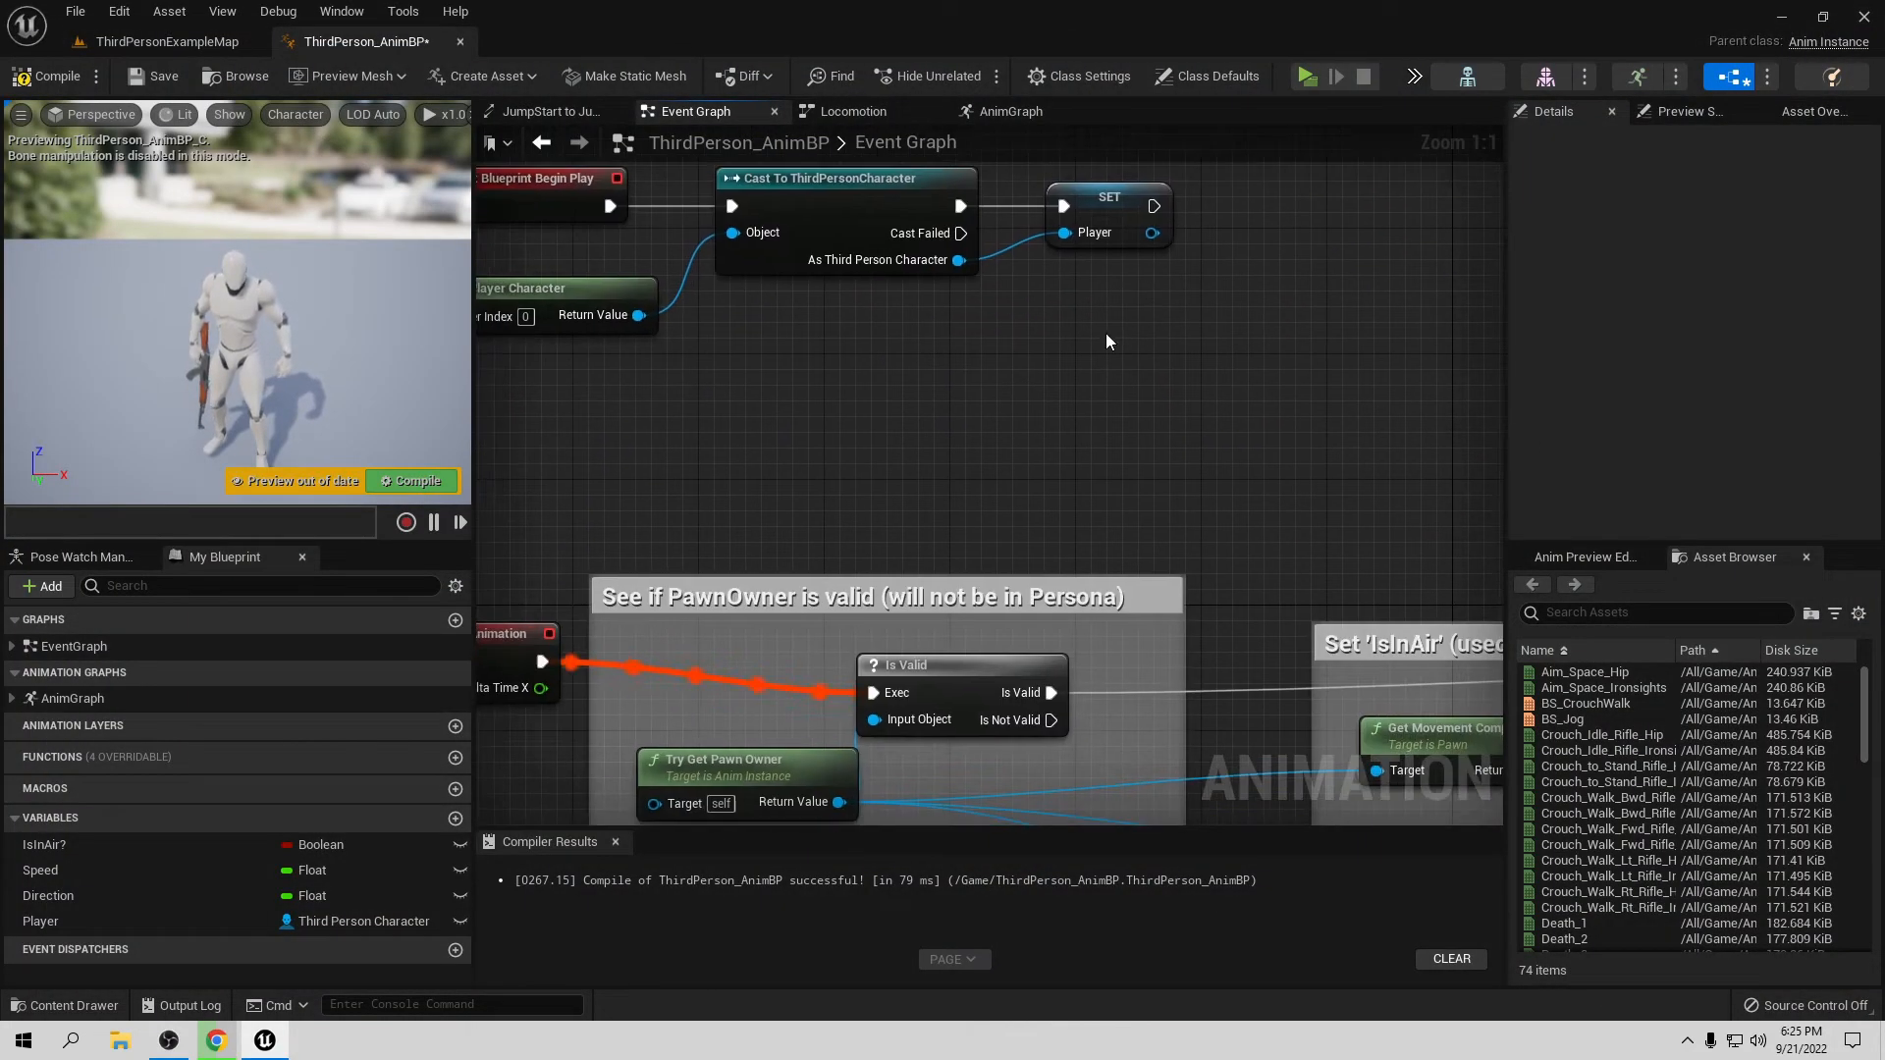
right_drag(832, 467, 991, 269)
right_drag(915, 589, 916, 435)
right_drag(1463, 760, 475, 528)
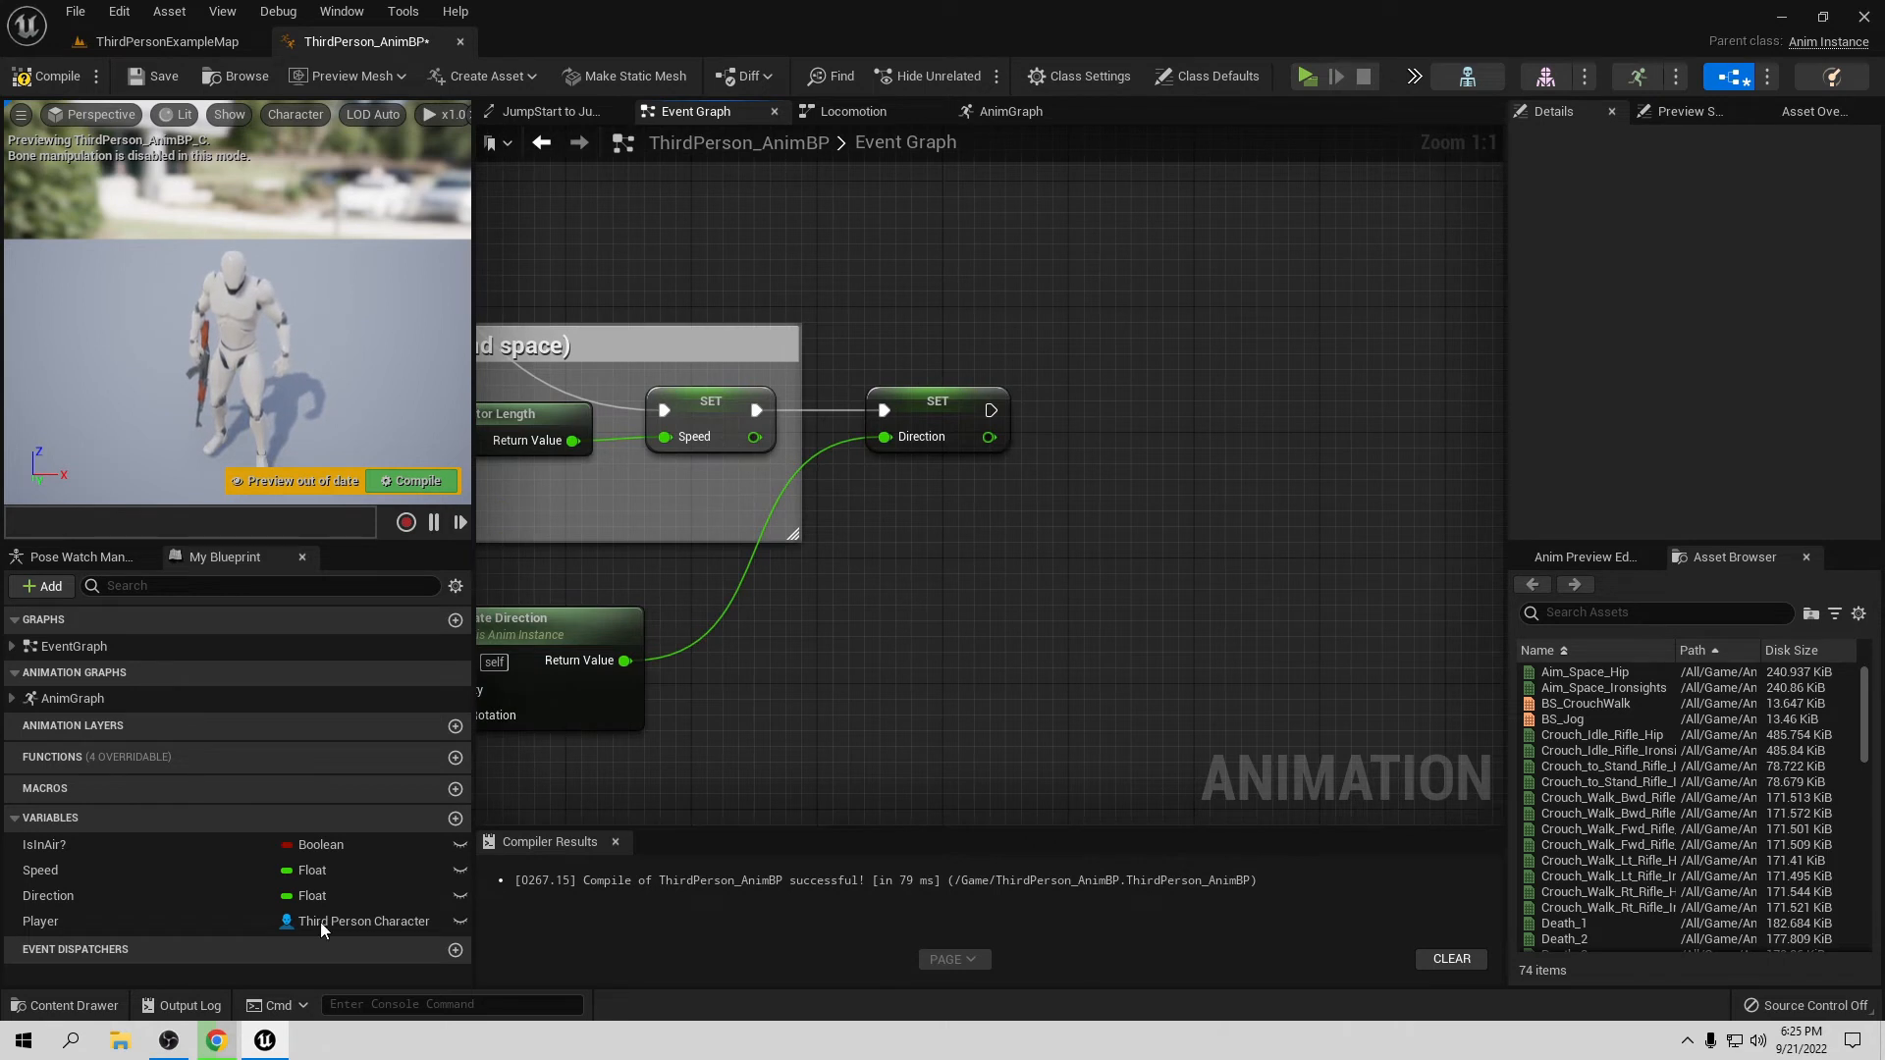
drag(93, 926, 592, 879)
drag(916, 542, 1121, 568)
click(963, 576)
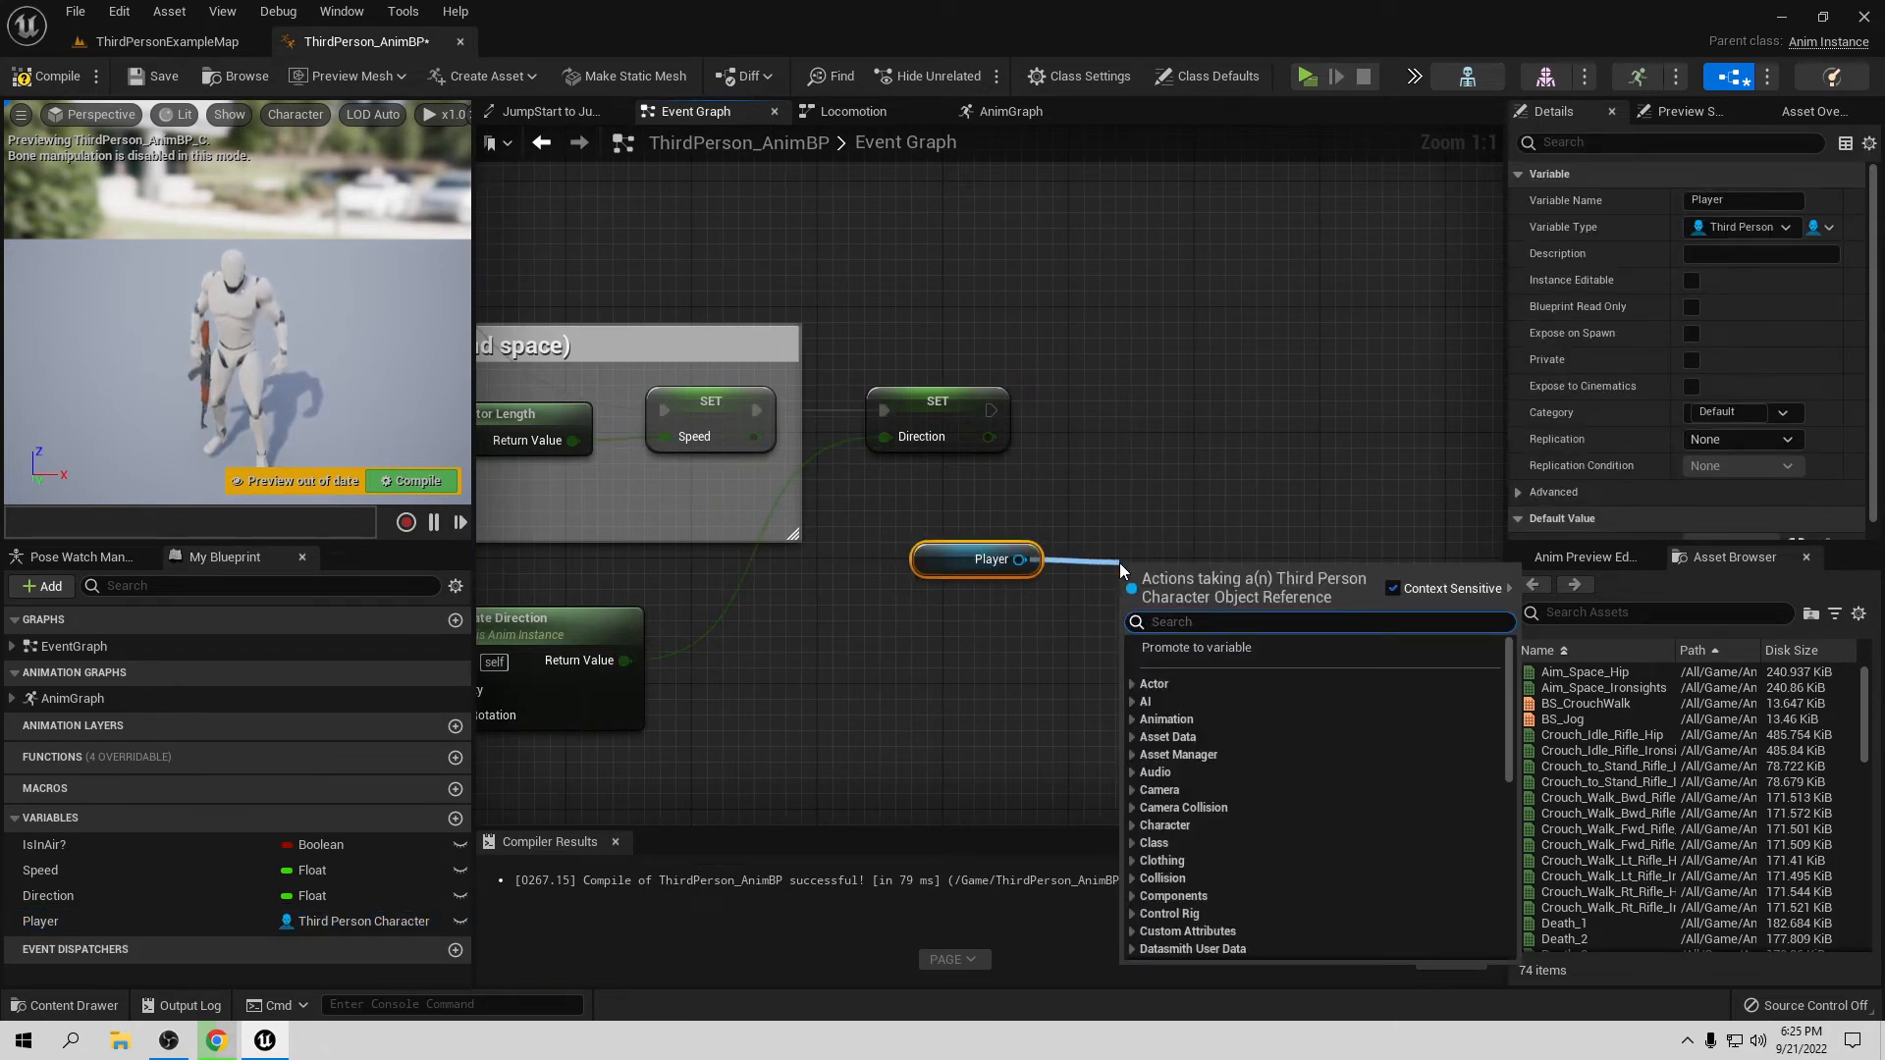
text(get weapon)
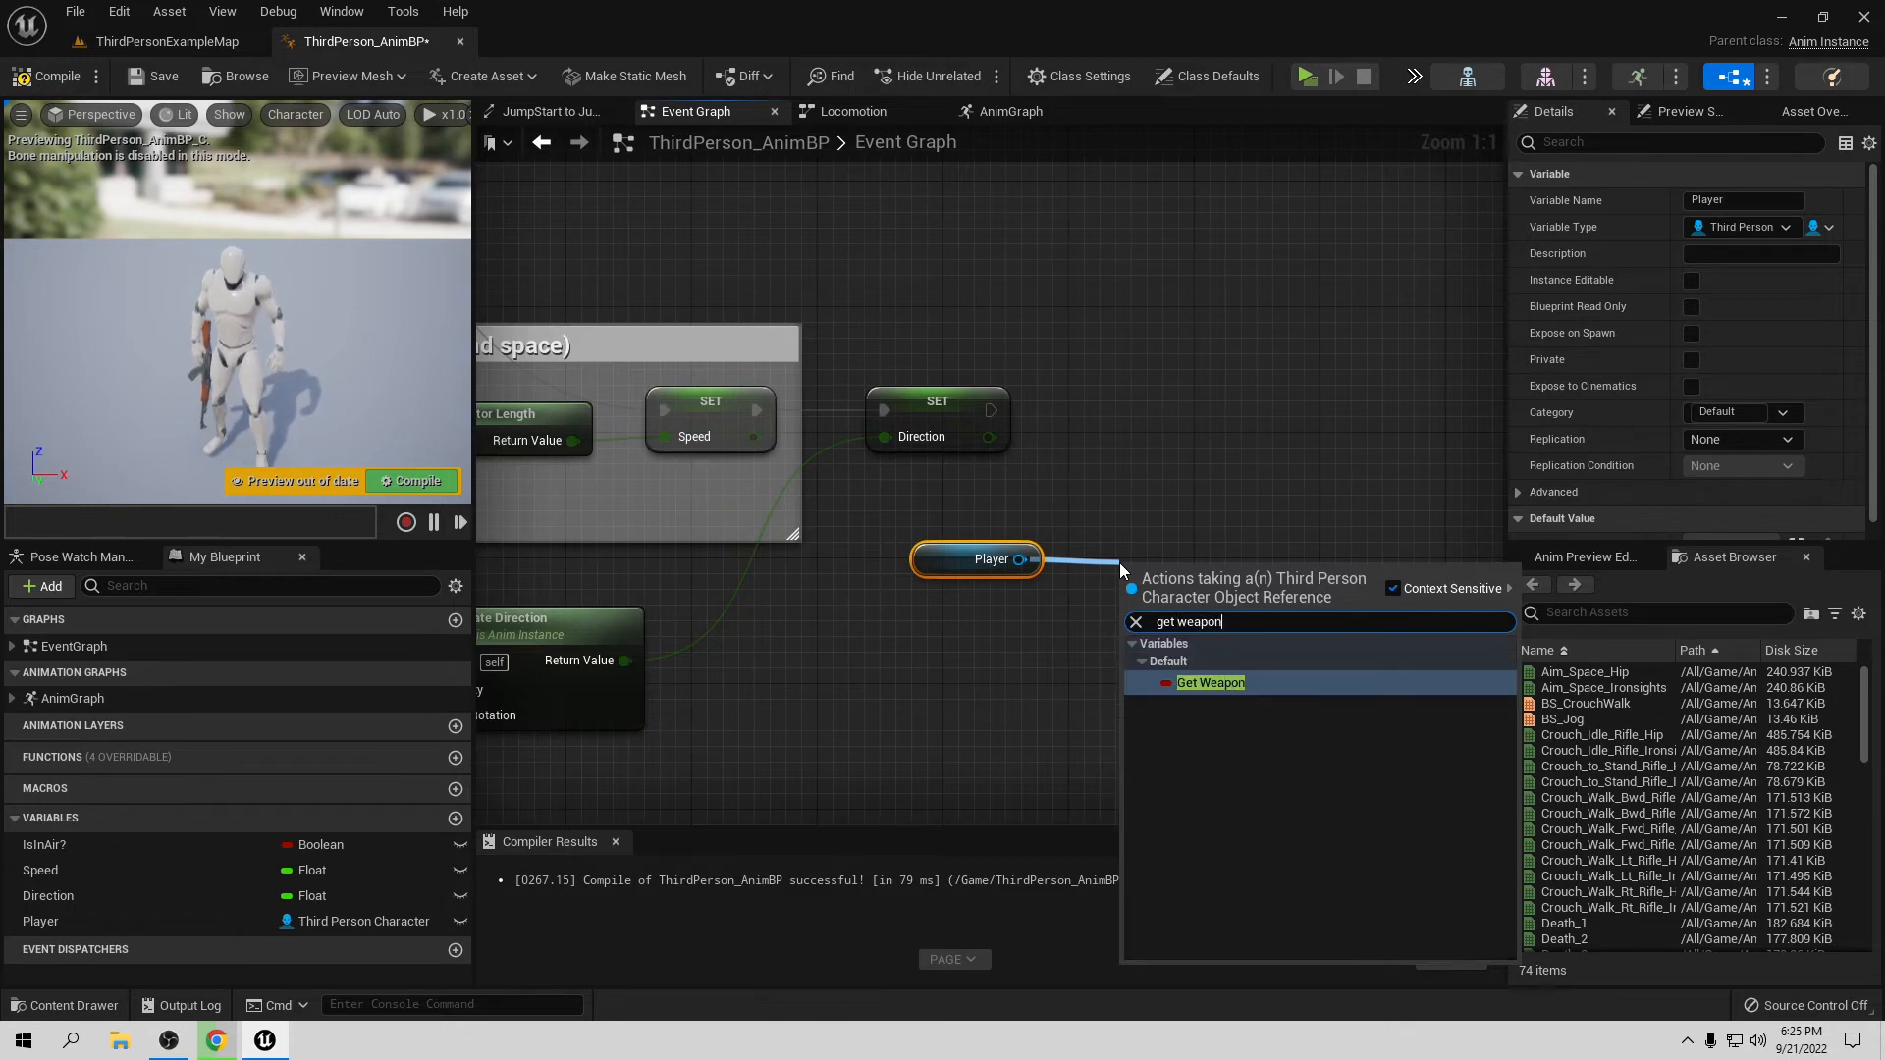
click(1213, 682)
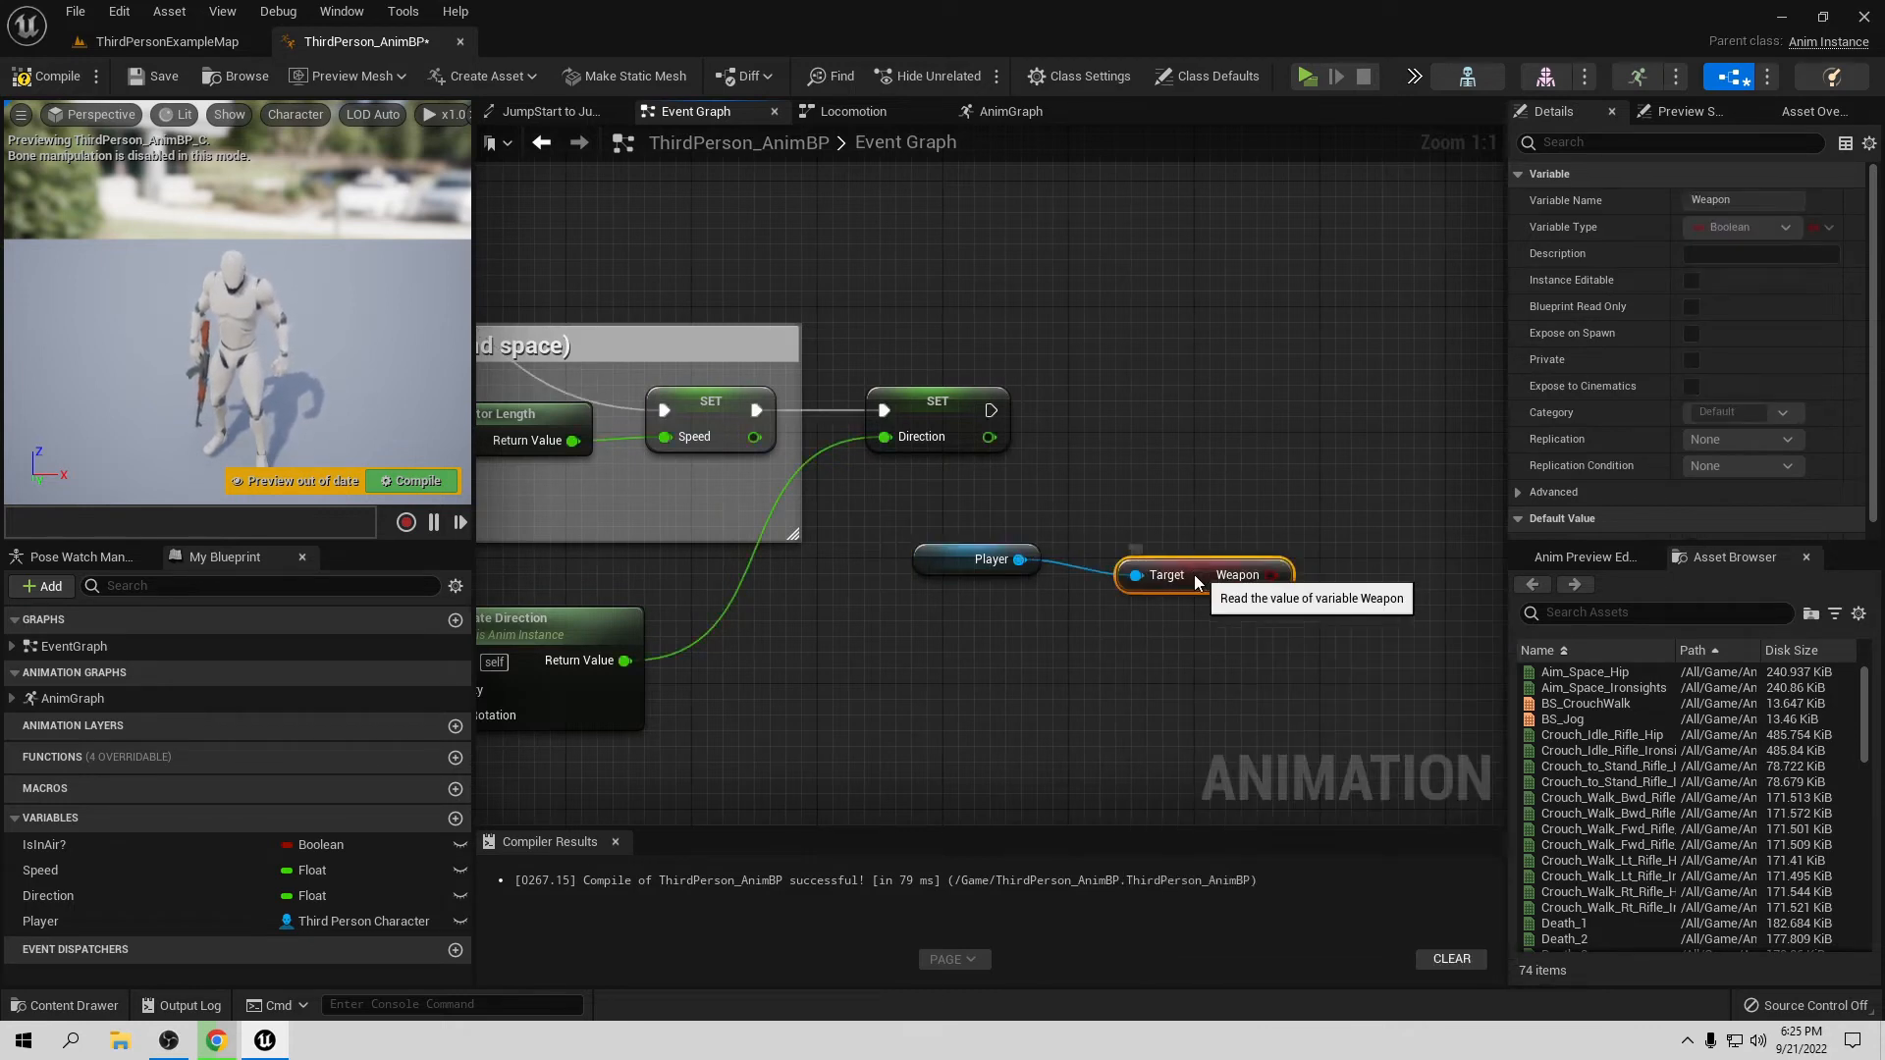
Step: Promote the Weapon output to a new Boolean variable named Weapon and place its SET node in the execution chain after SET Direction
drag(1194, 574, 1278, 463)
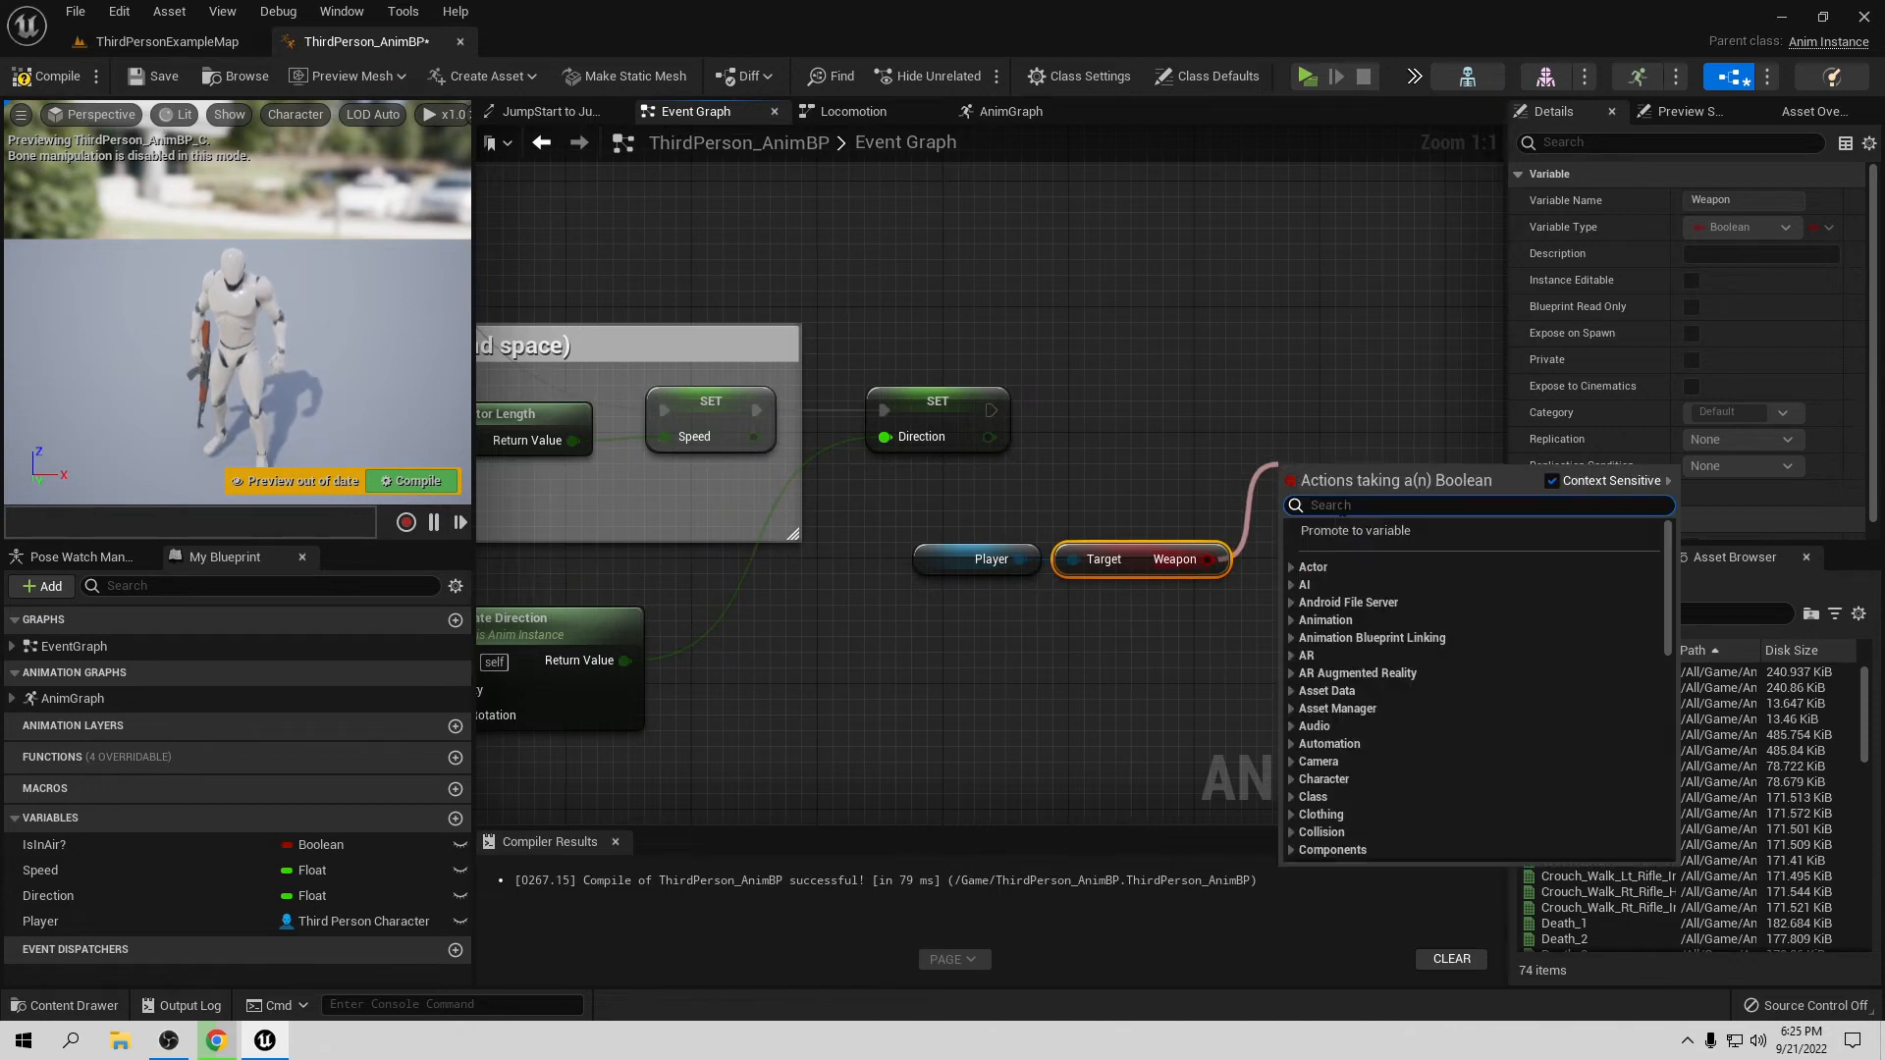
click(1358, 531)
key(Return)
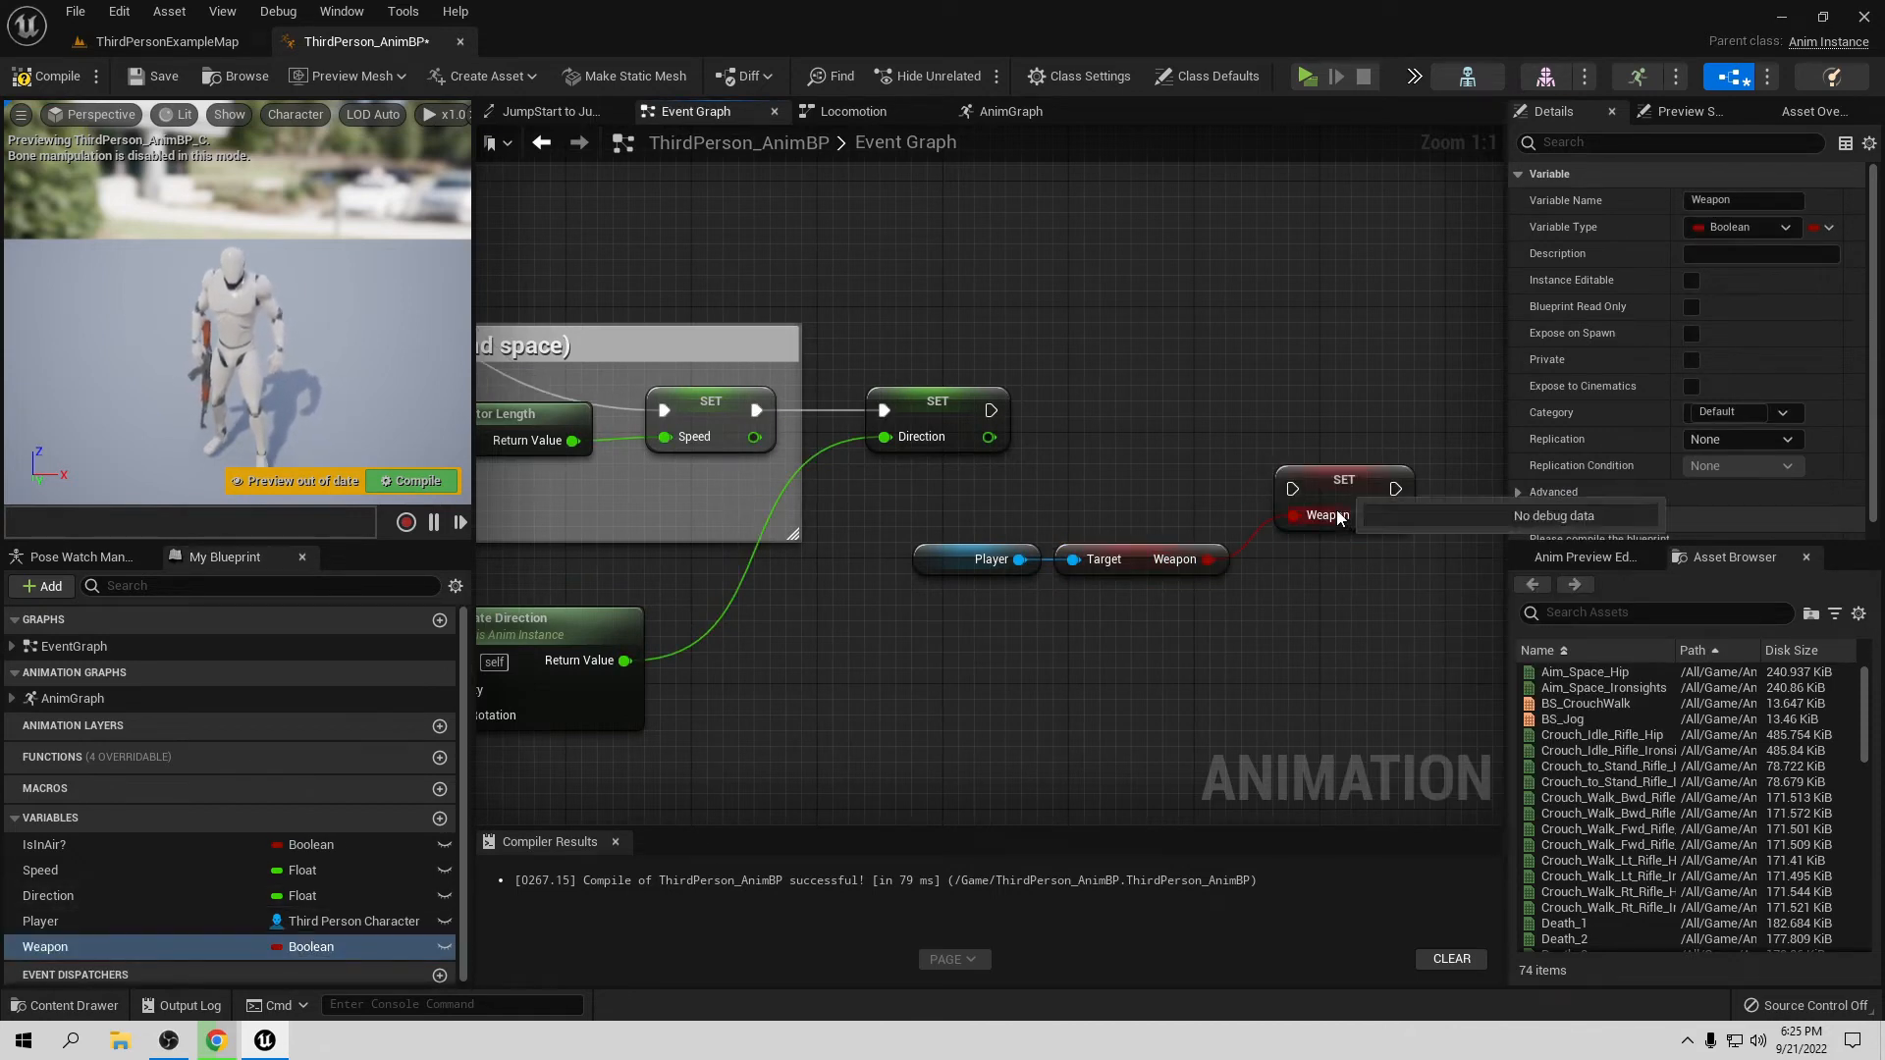
drag(1291, 488, 1335, 401)
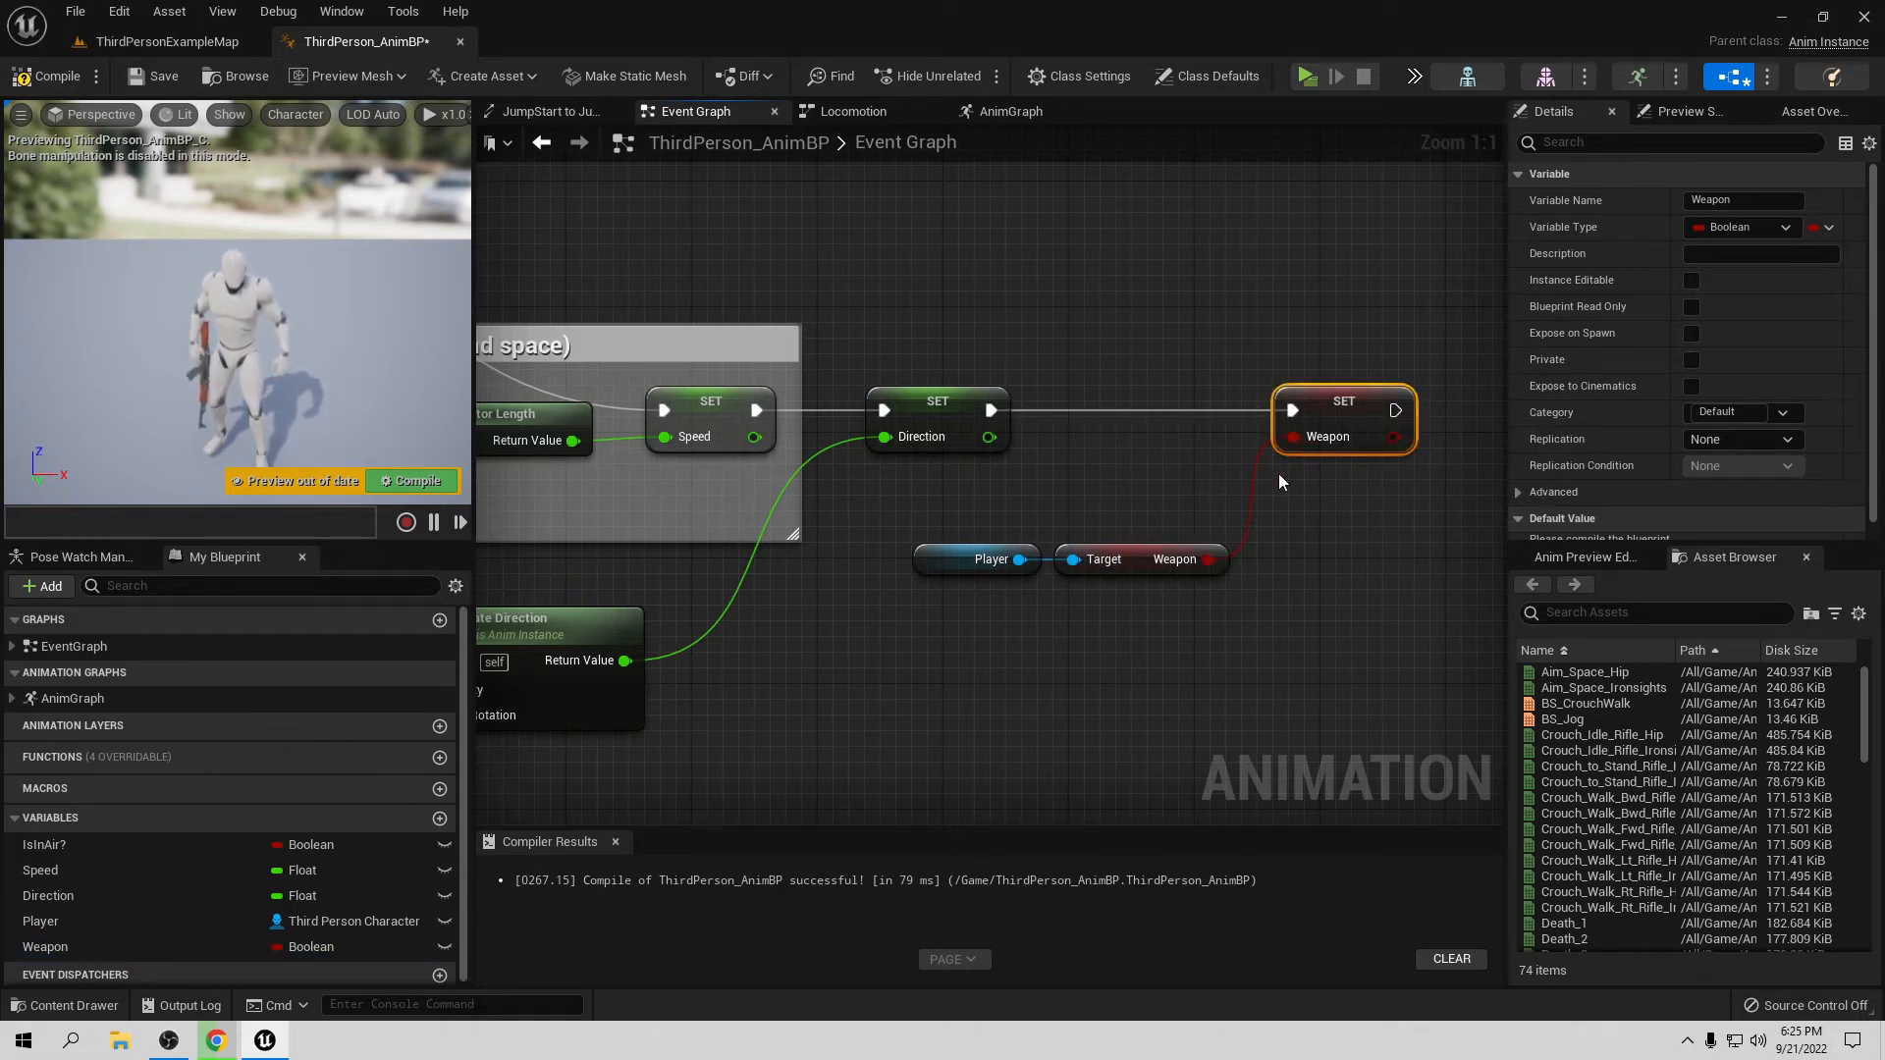
right_drag(1212, 472, 1193, 496)
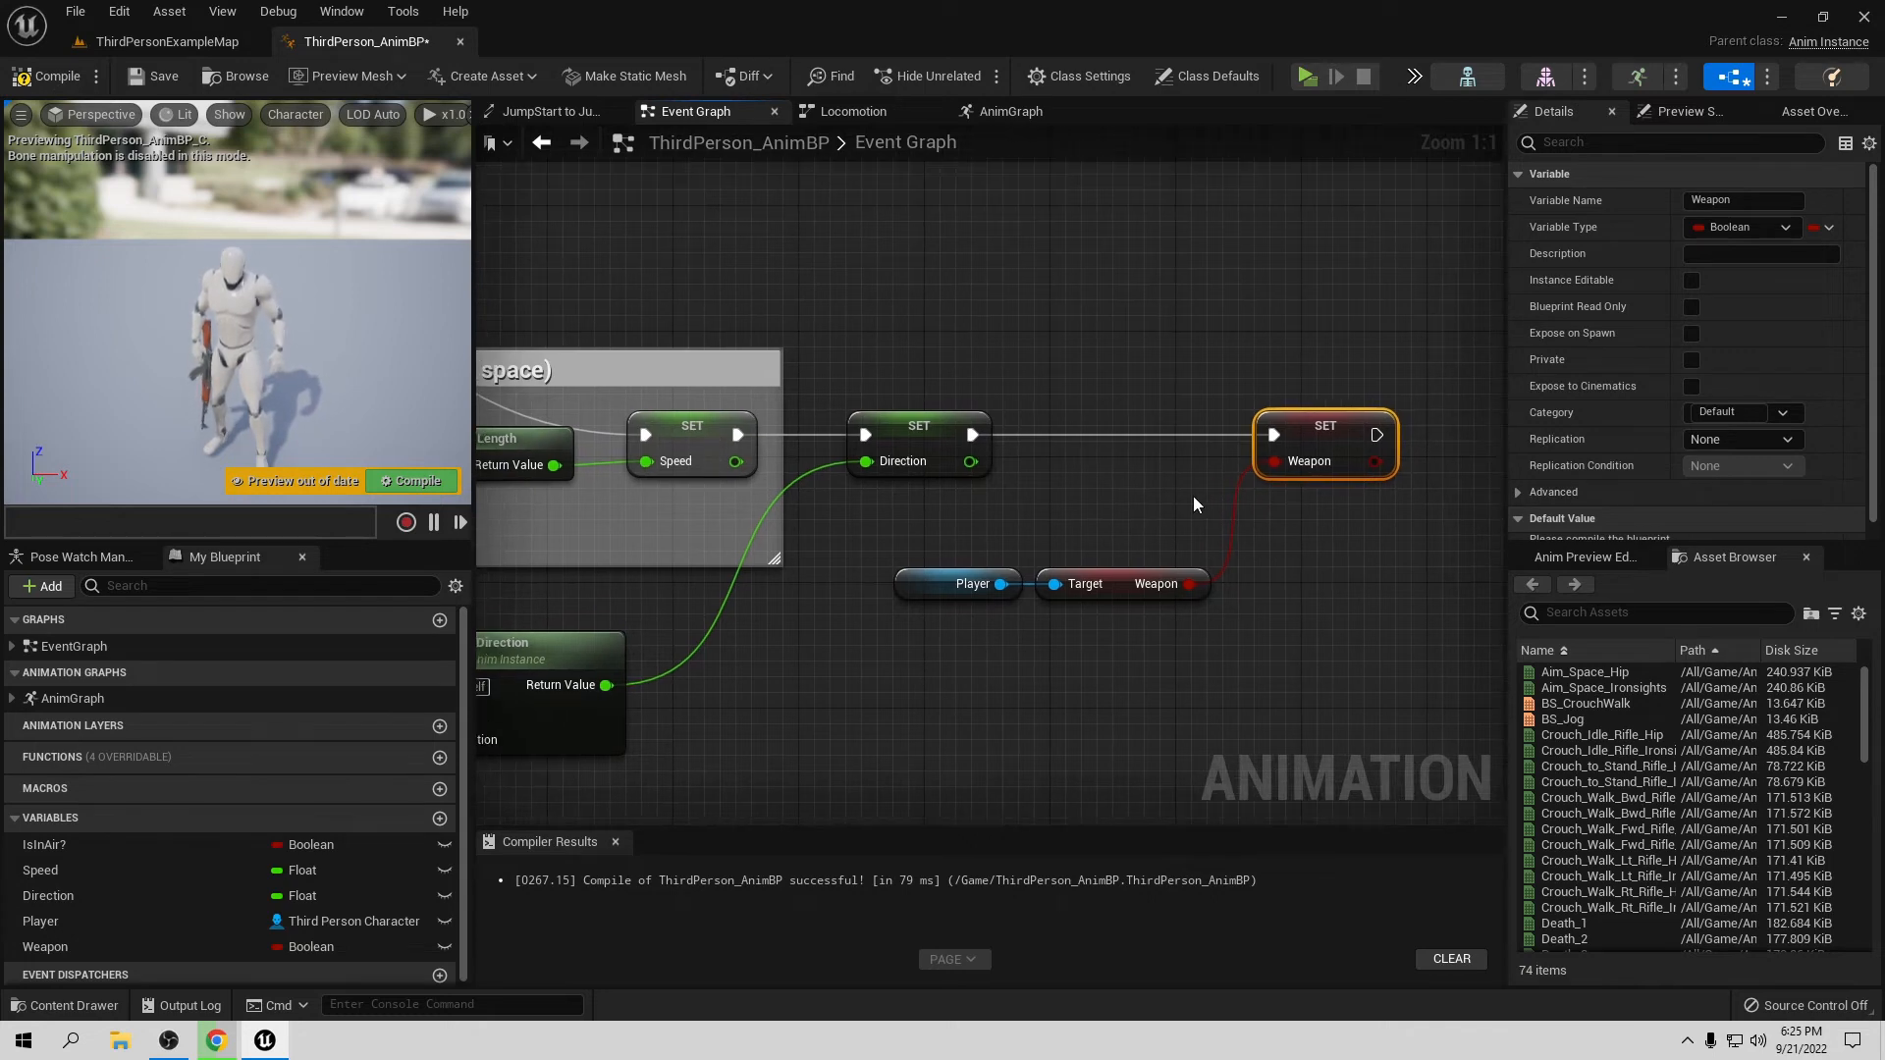
Step: Compile the animation blueprint, run a play session and examine the Play In Editor entries in the Message Log
click(52, 78)
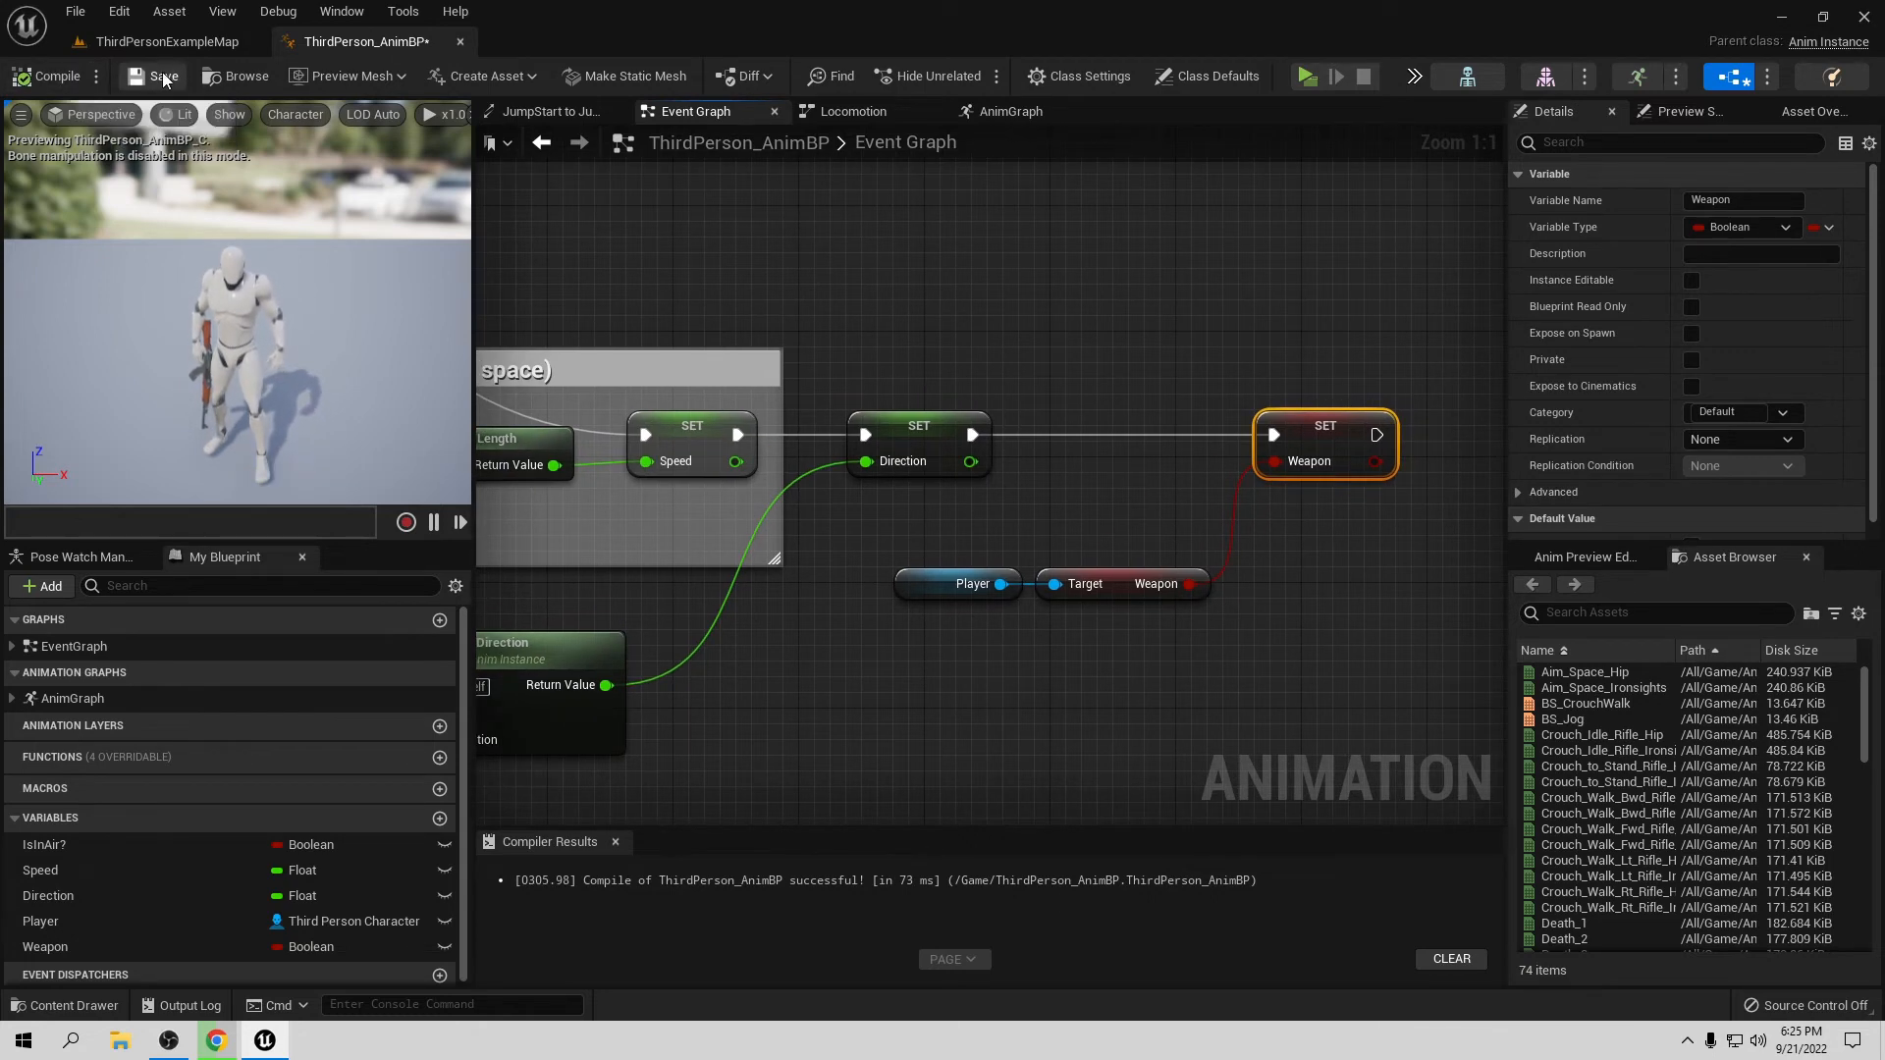
click(1306, 75)
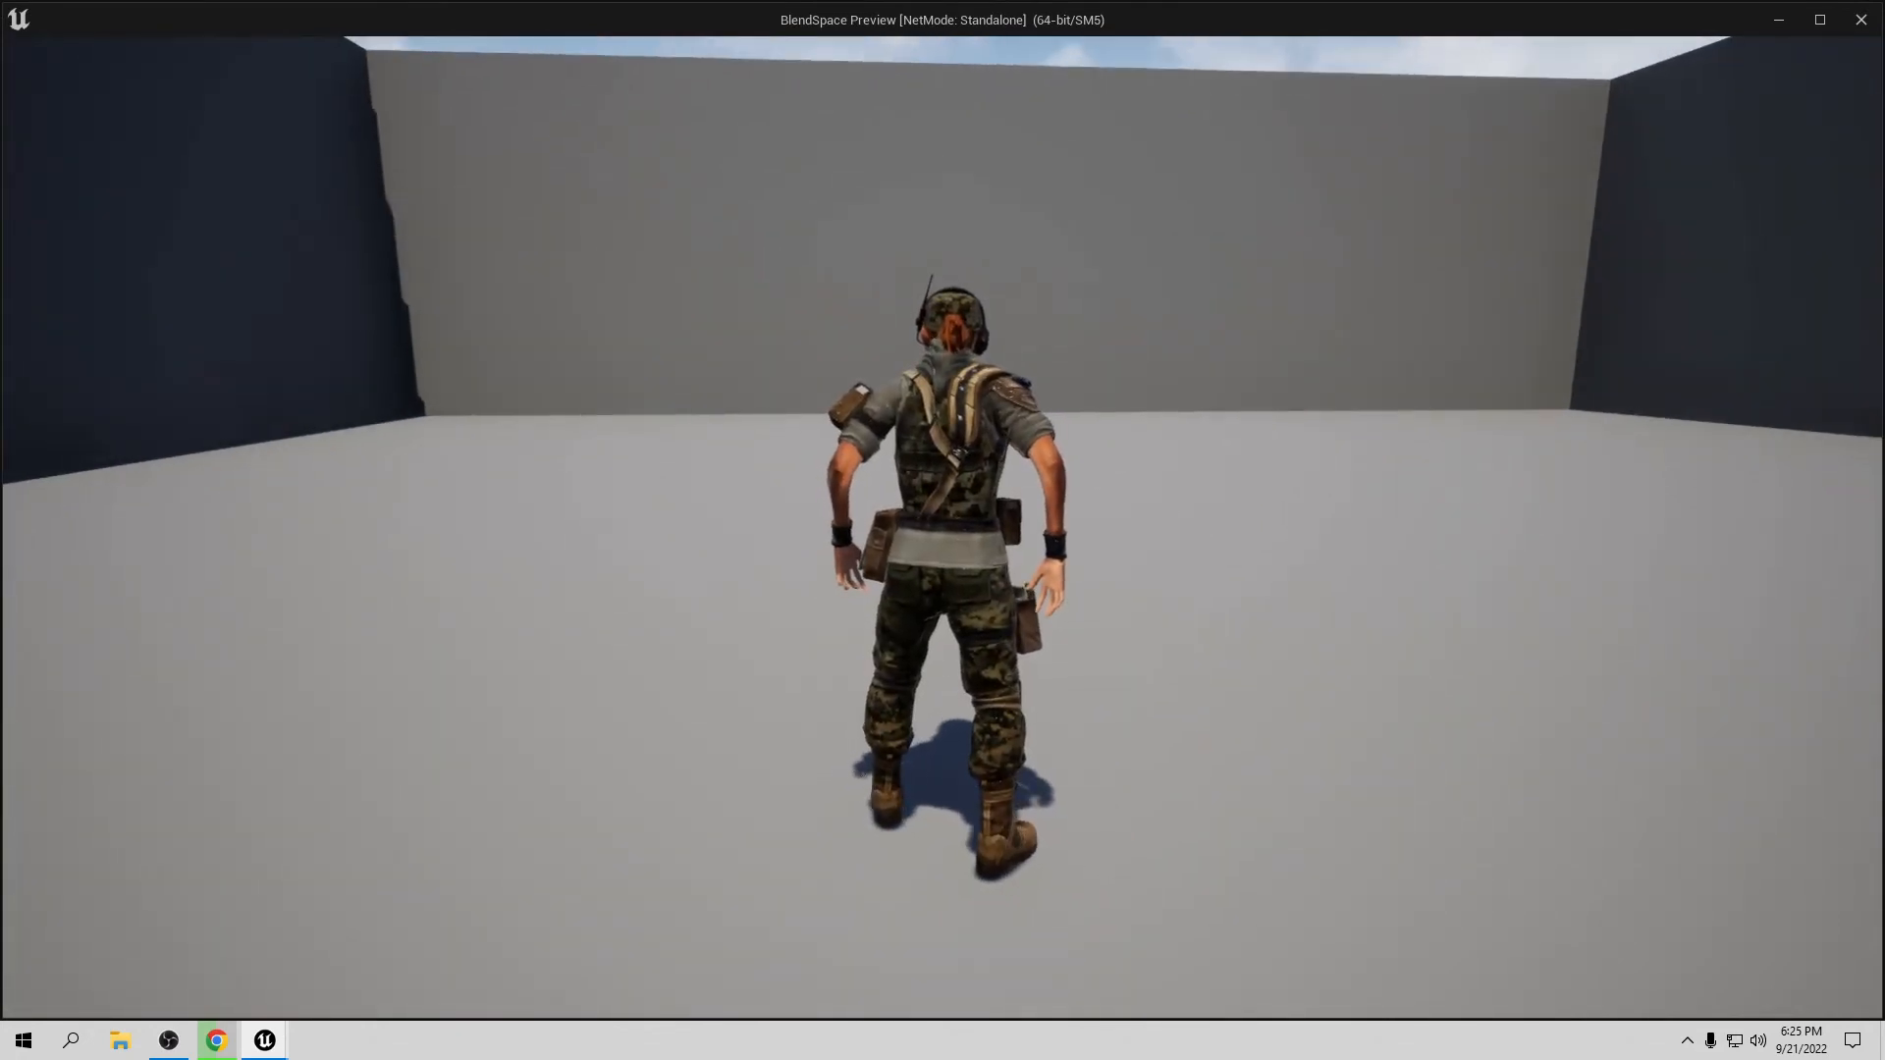
key(Escape)
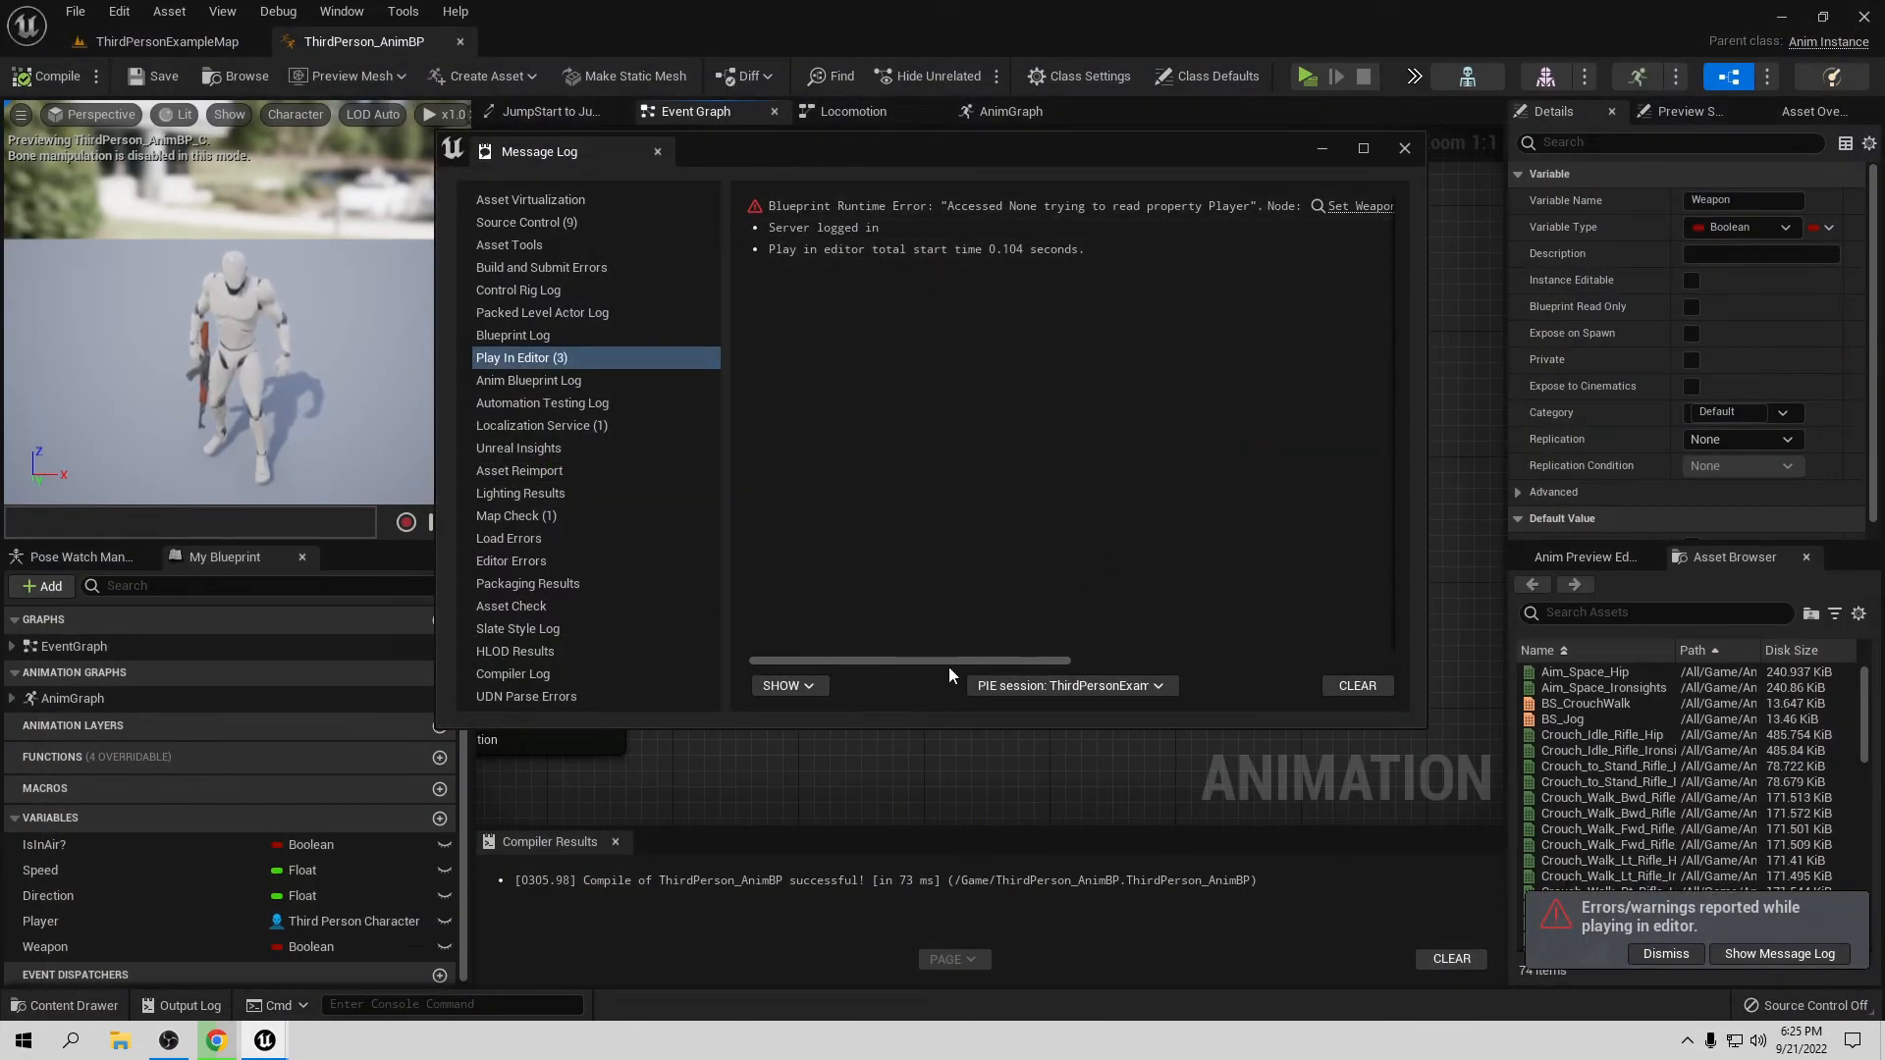
drag(970, 660, 1091, 657)
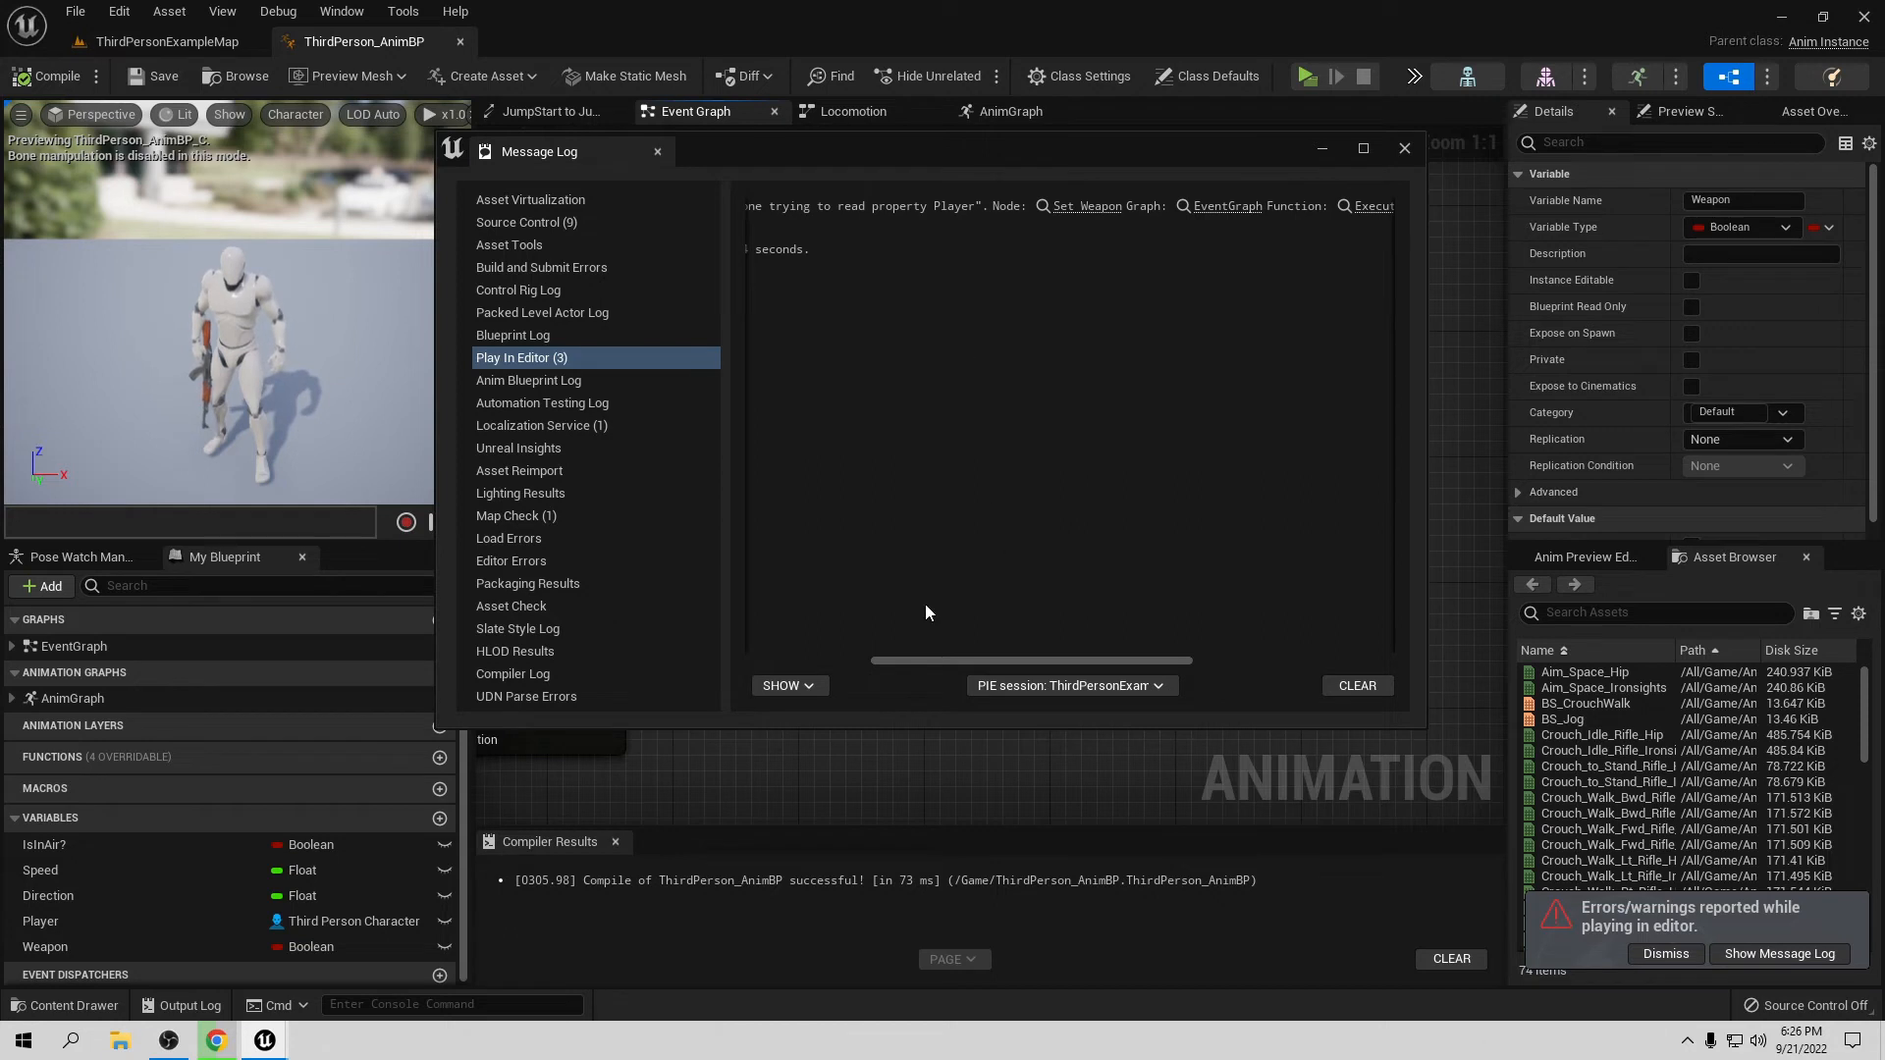
drag(933, 656, 815, 658)
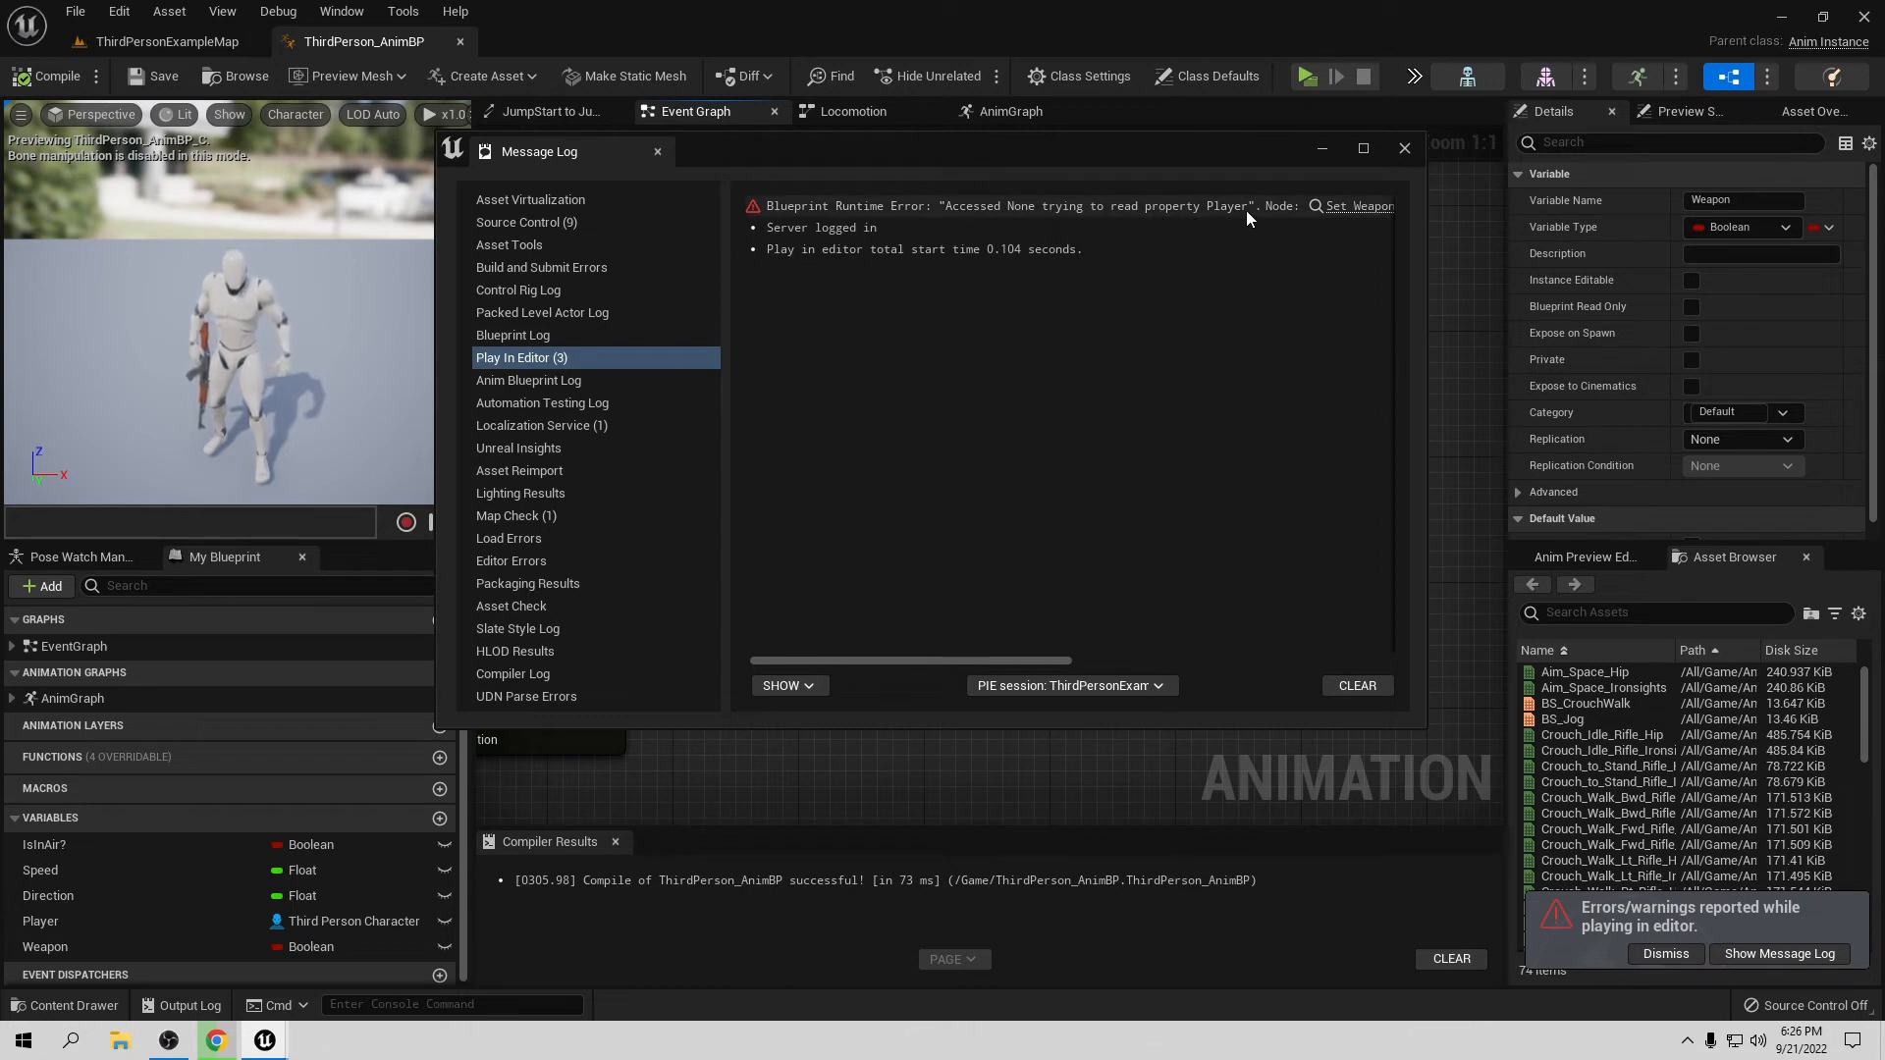
click(1394, 155)
Step: Convert the Player getter to a validated get between SET Direction and SET Weapon, and move the Weapon getter under SET Weapon
scroll(1158, 407, up, 4)
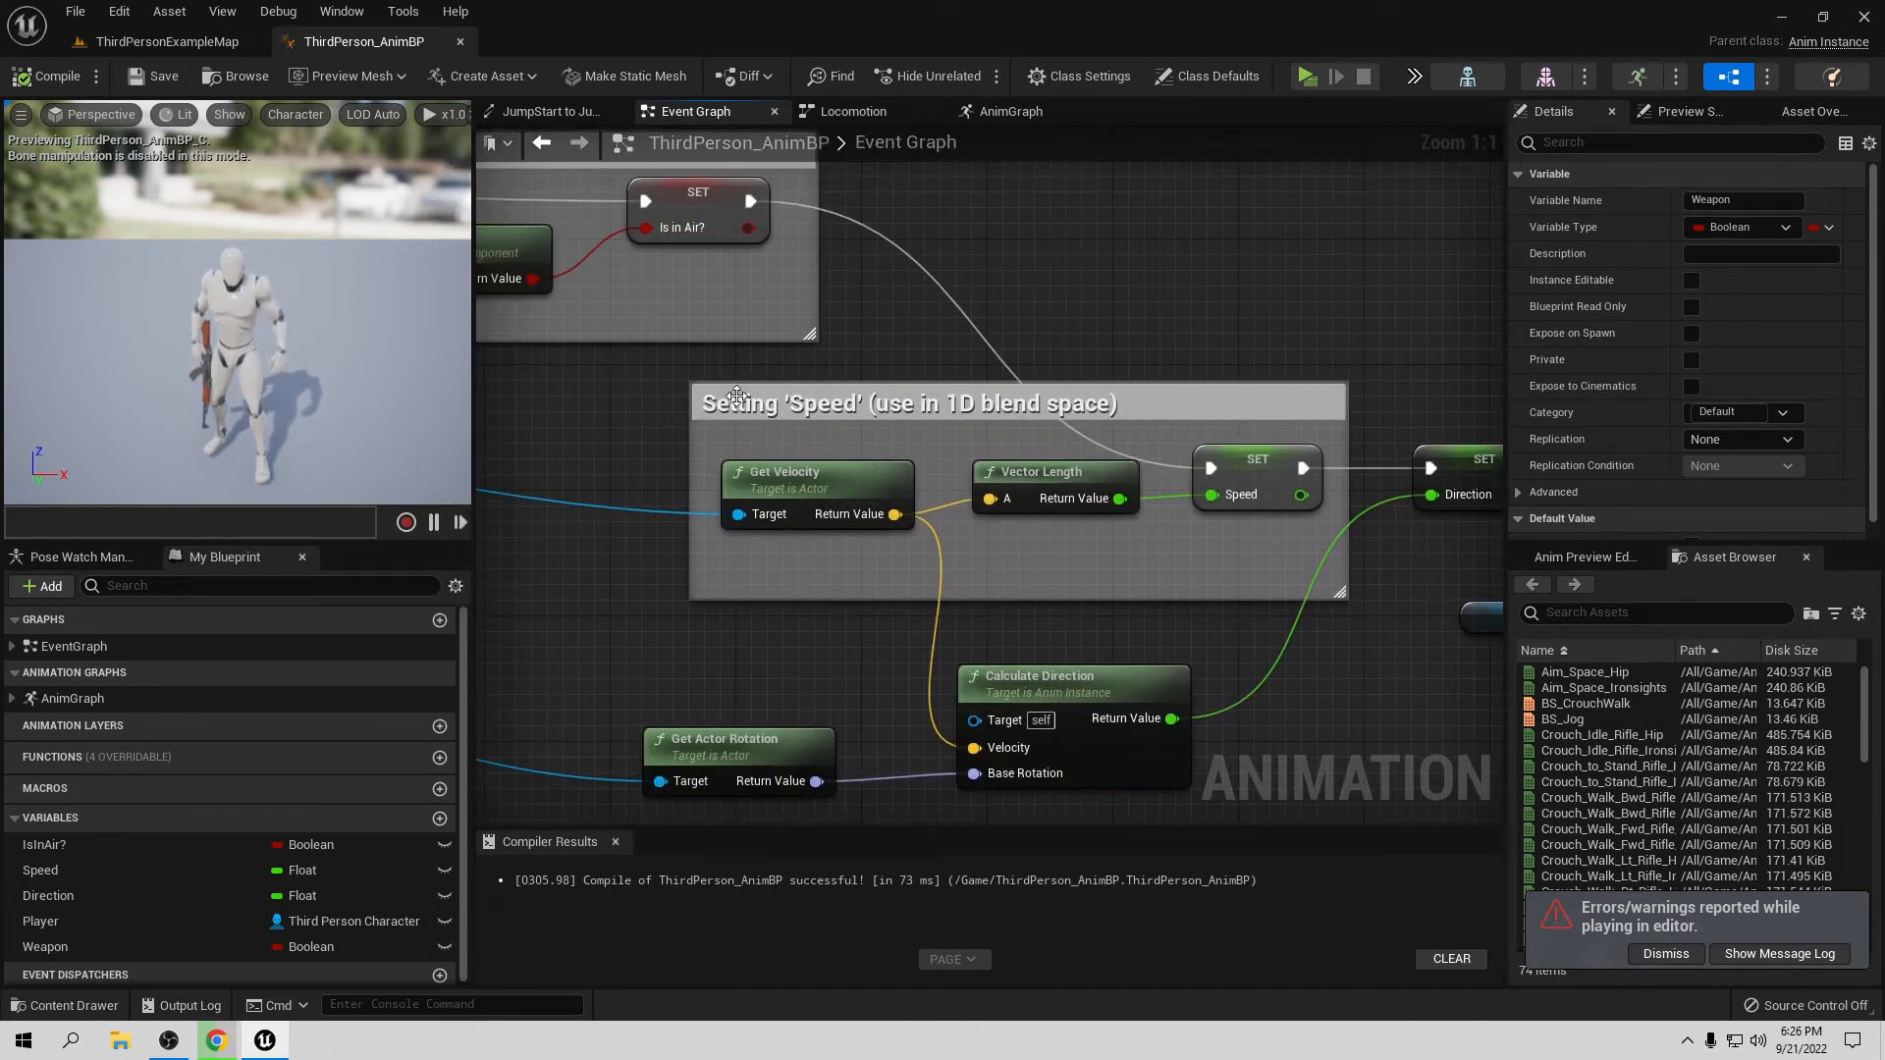
right_drag(628, 320, 1270, 391)
right_drag(1147, 391, 505, 417)
right_drag(1483, 488, 785, 550)
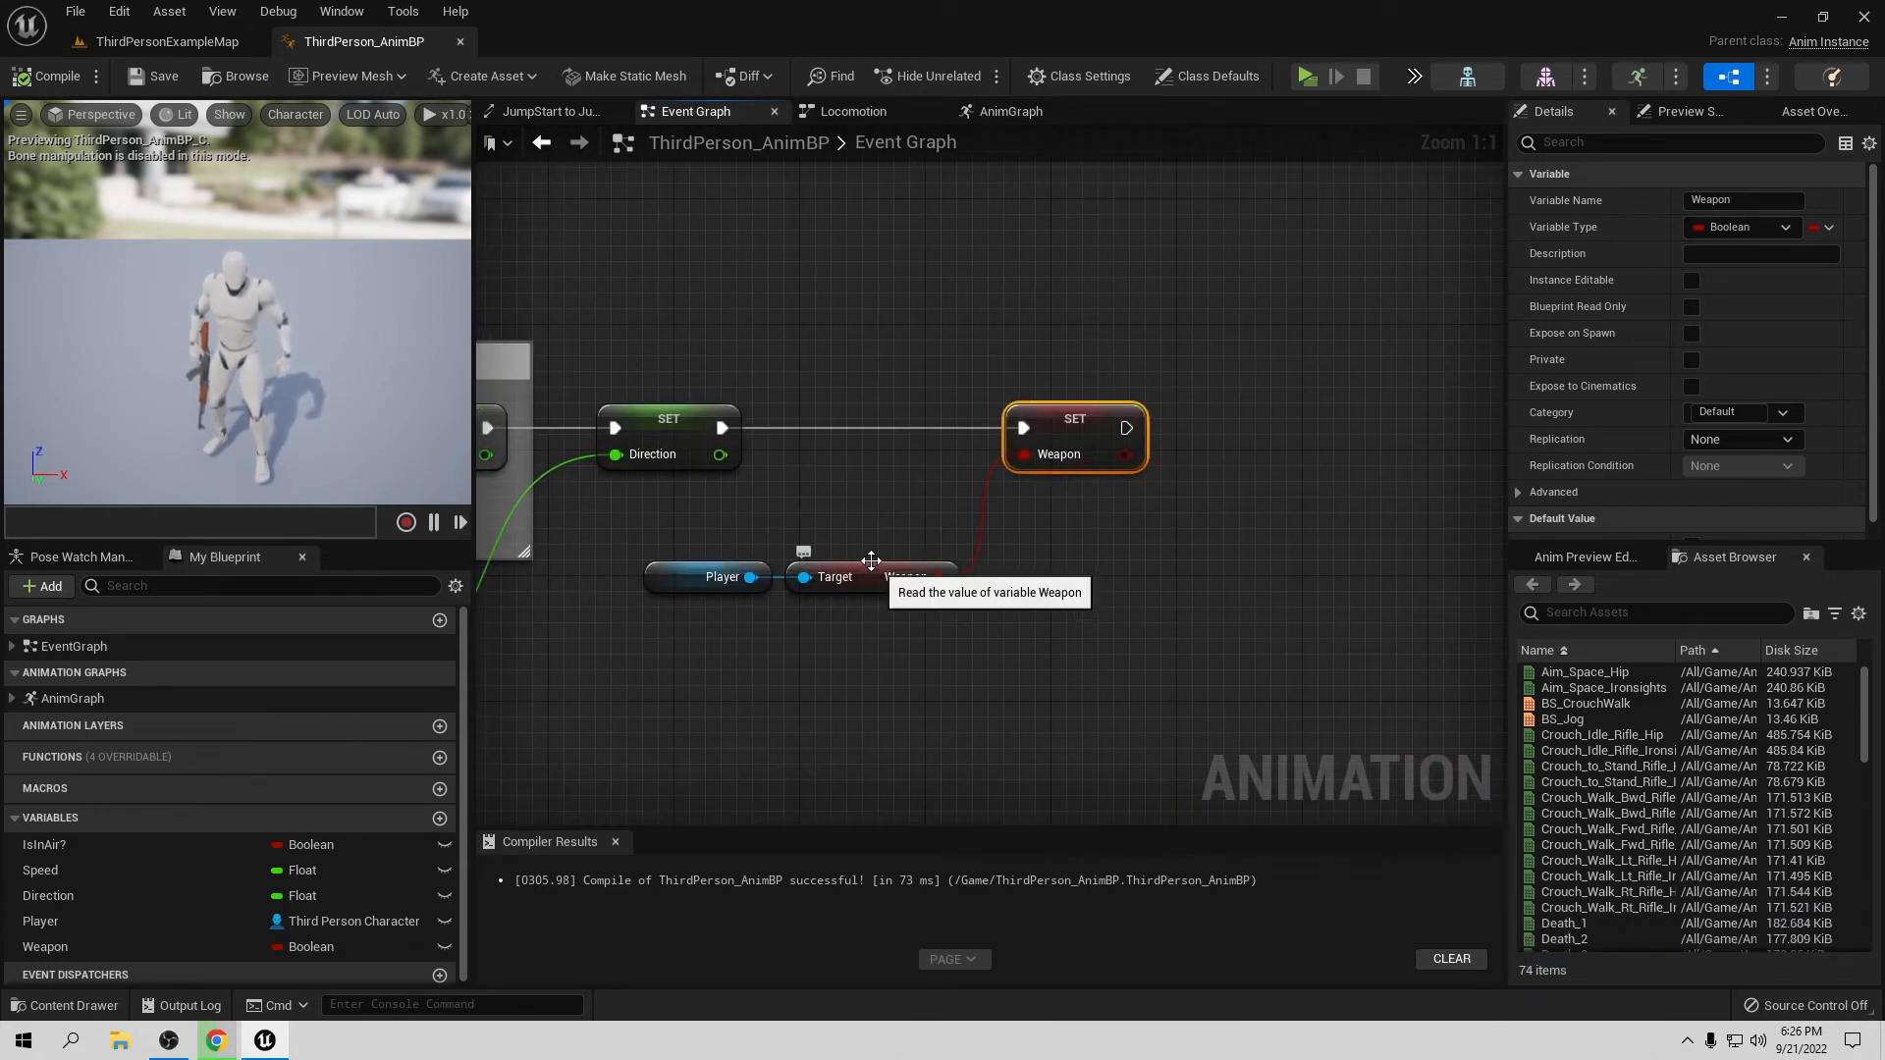
right_drag(884, 587, 964, 510)
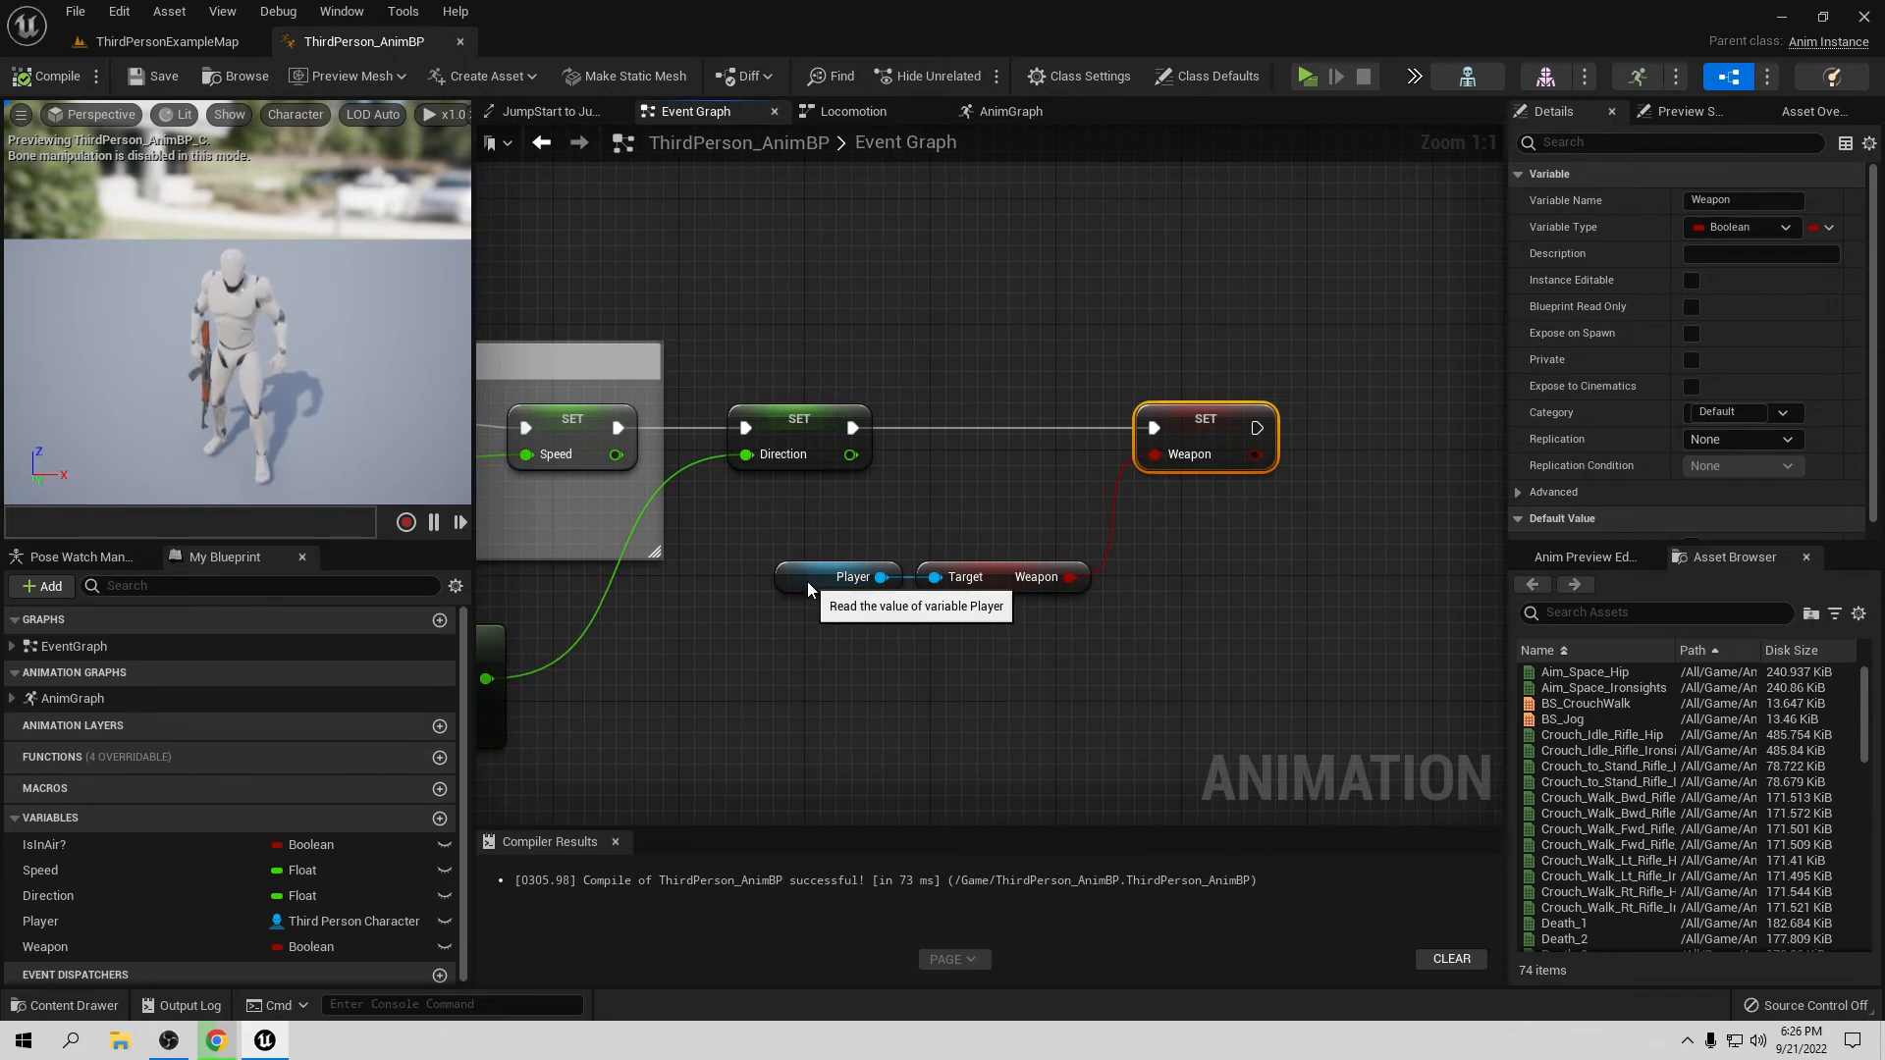
drag(807, 581, 938, 439)
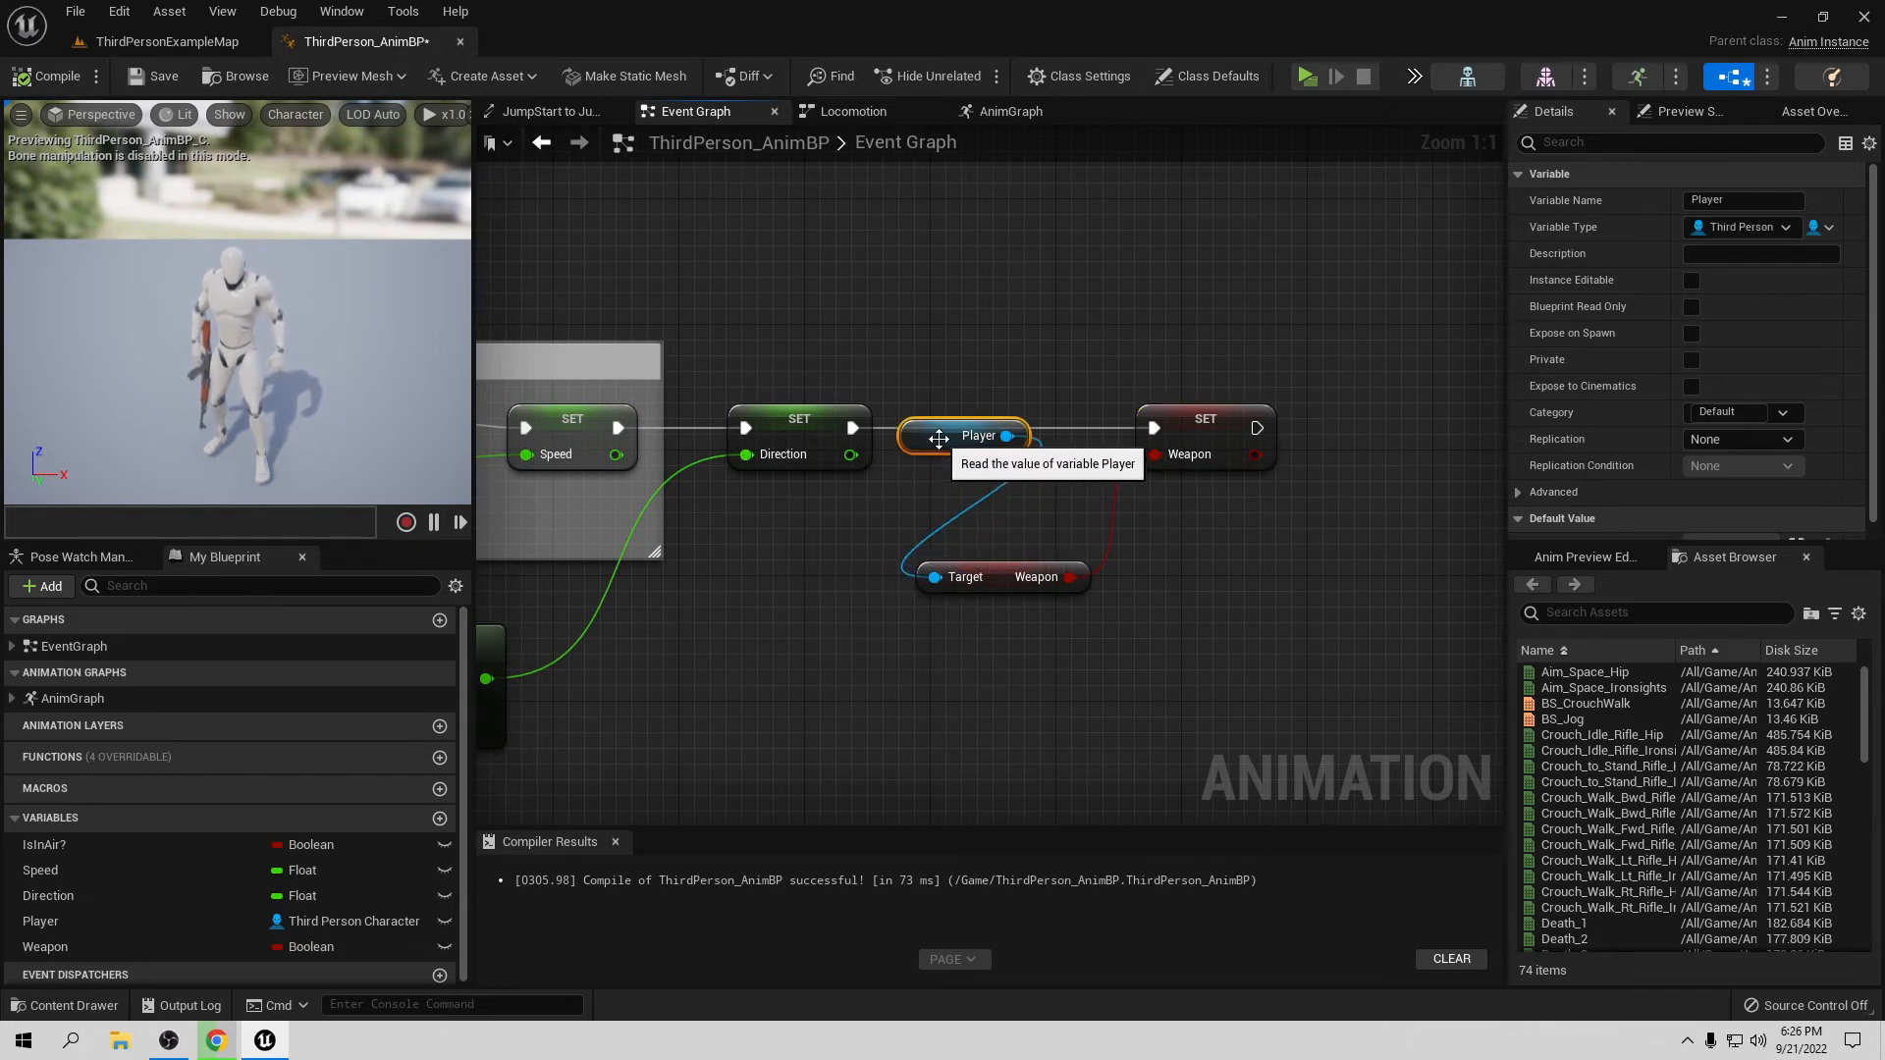
right_click(938, 438)
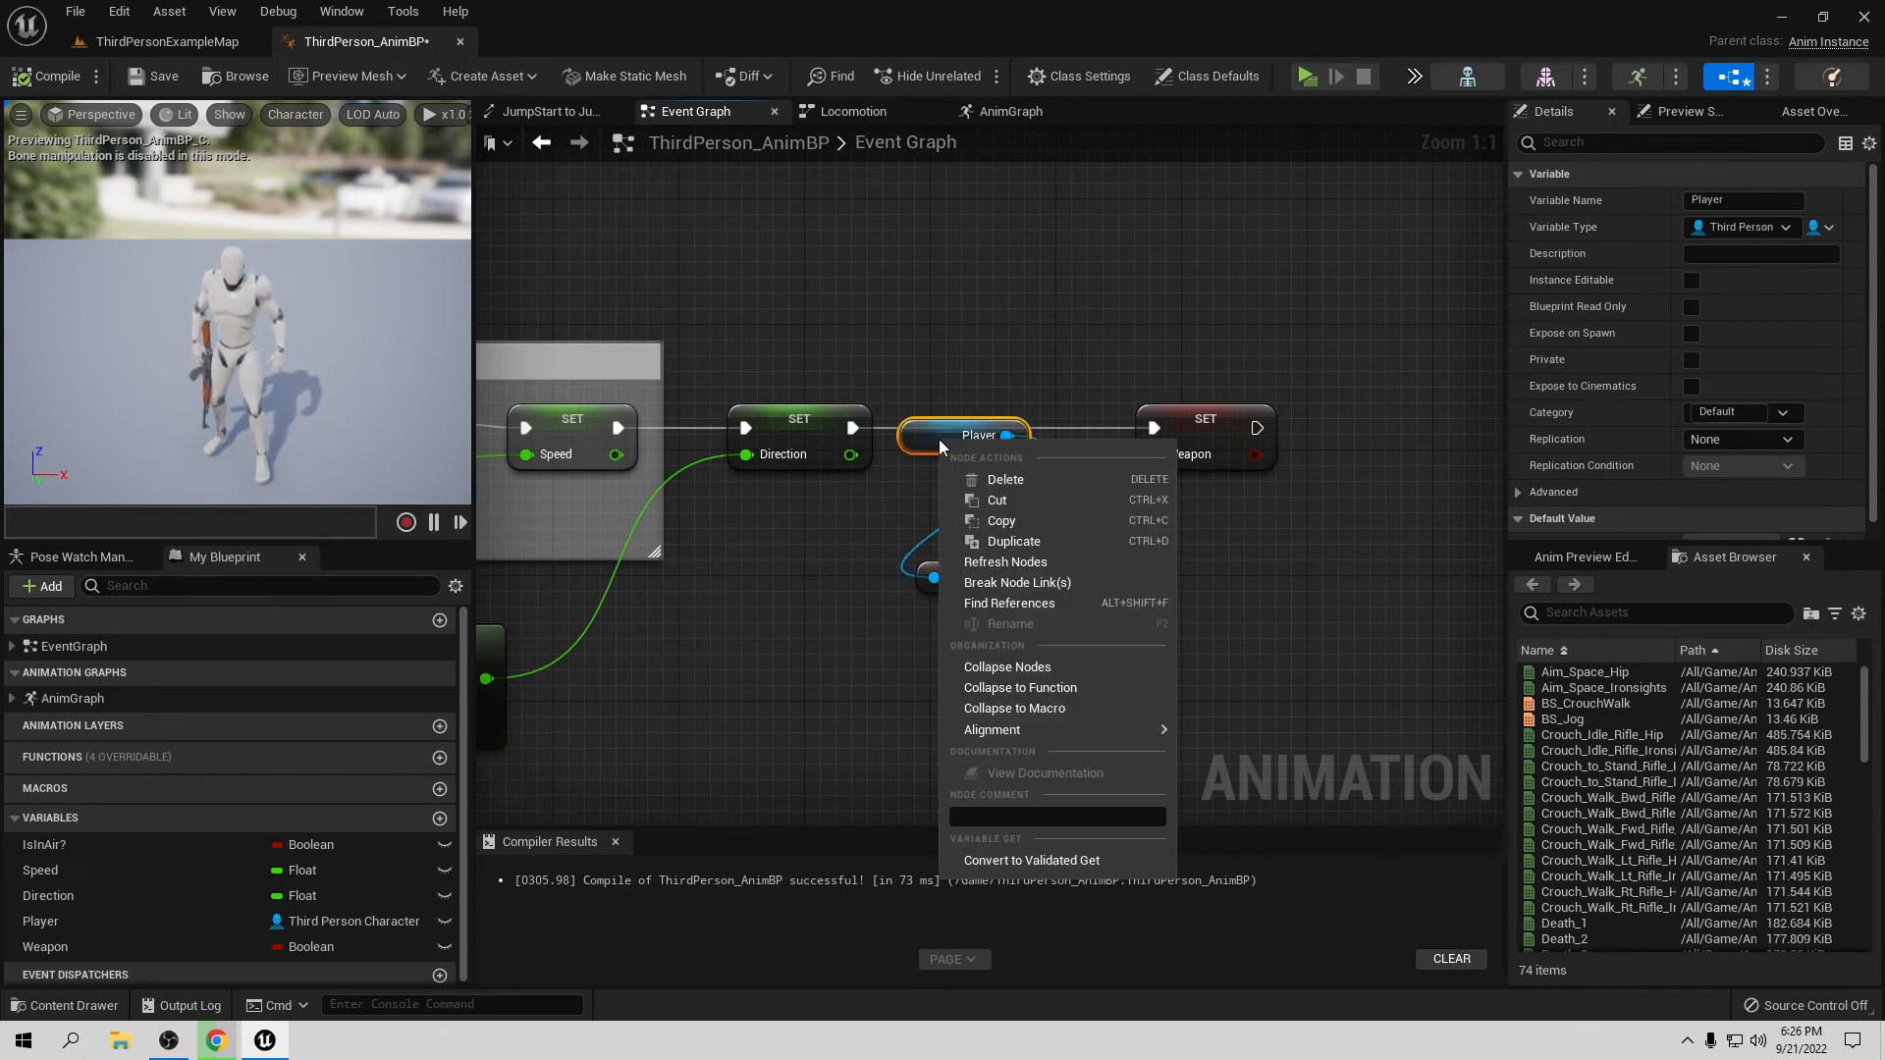
click(1026, 860)
drag(958, 458, 1158, 428)
drag(1036, 578, 1225, 499)
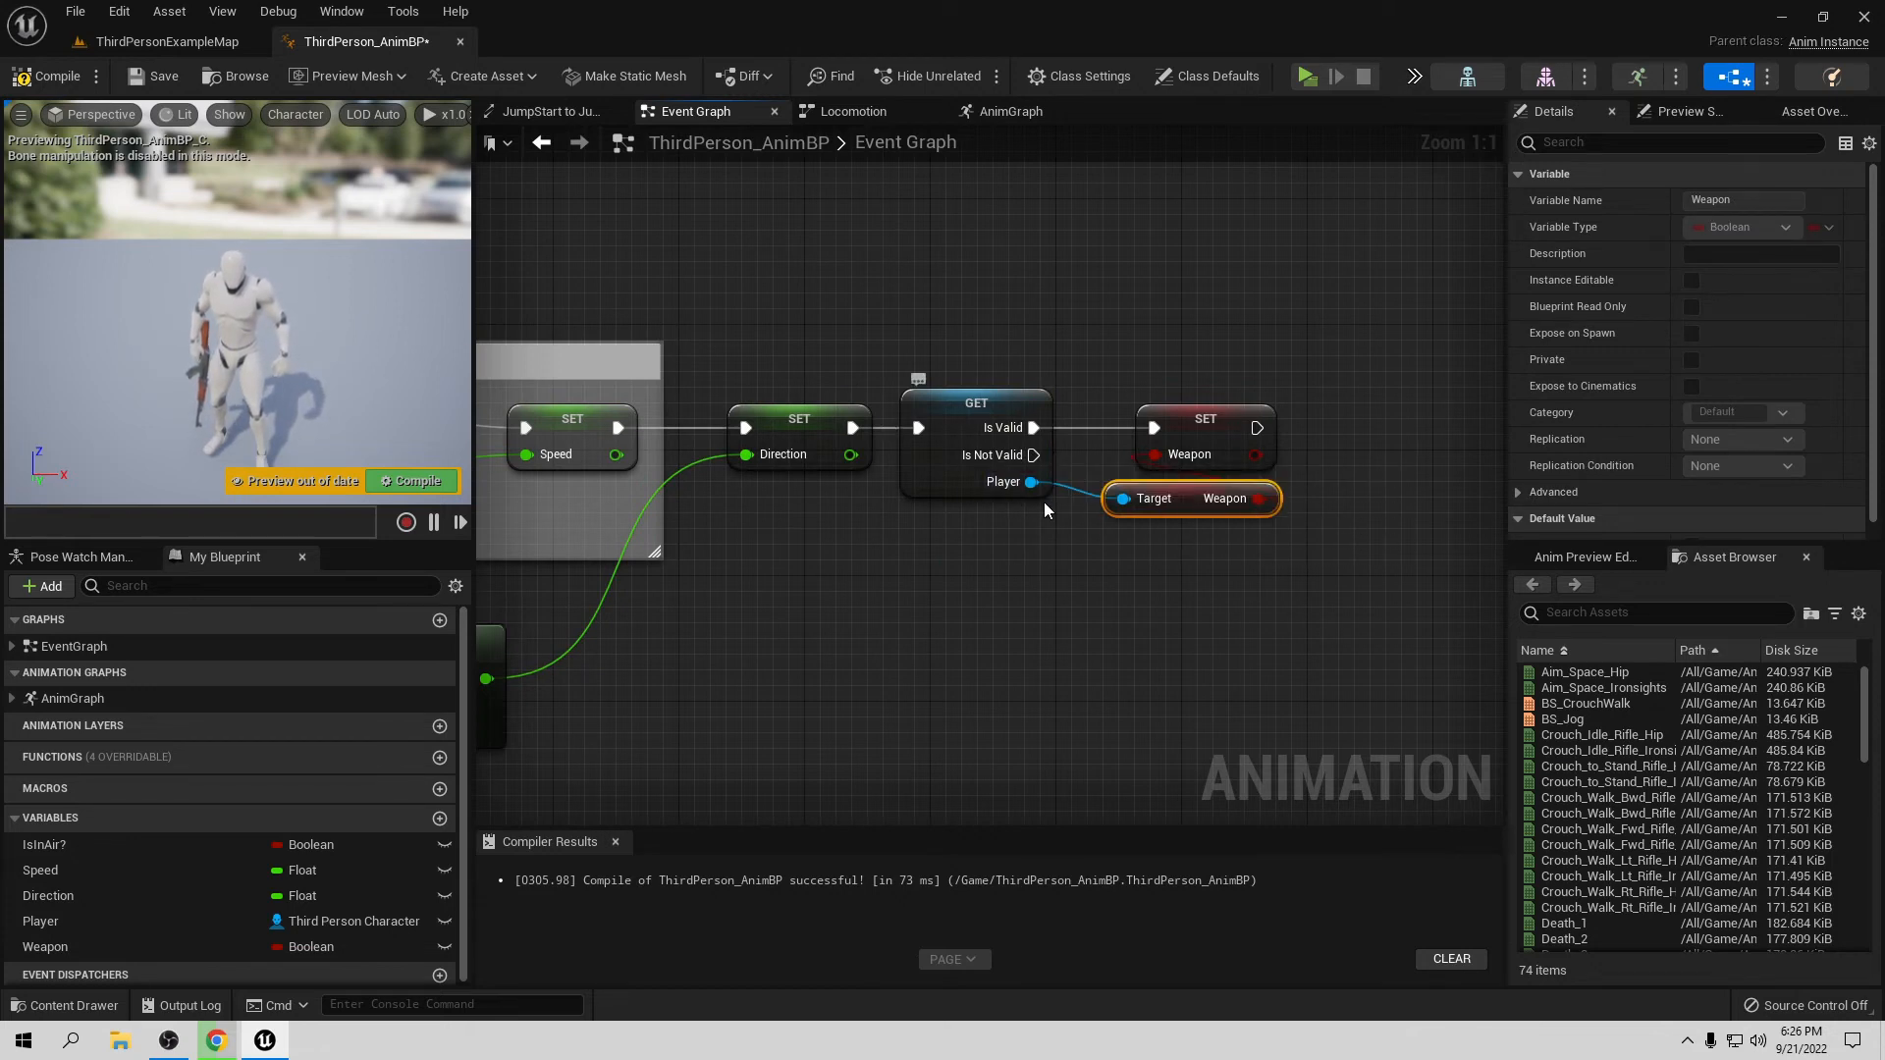
right_drag(1045, 503, 818, 568)
drag(766, 469, 970, 350)
click(873, 377)
mouse_move(865, 377)
right_down()
mouse_move(827, 333)
mouse_move(871, 377)
right_up()
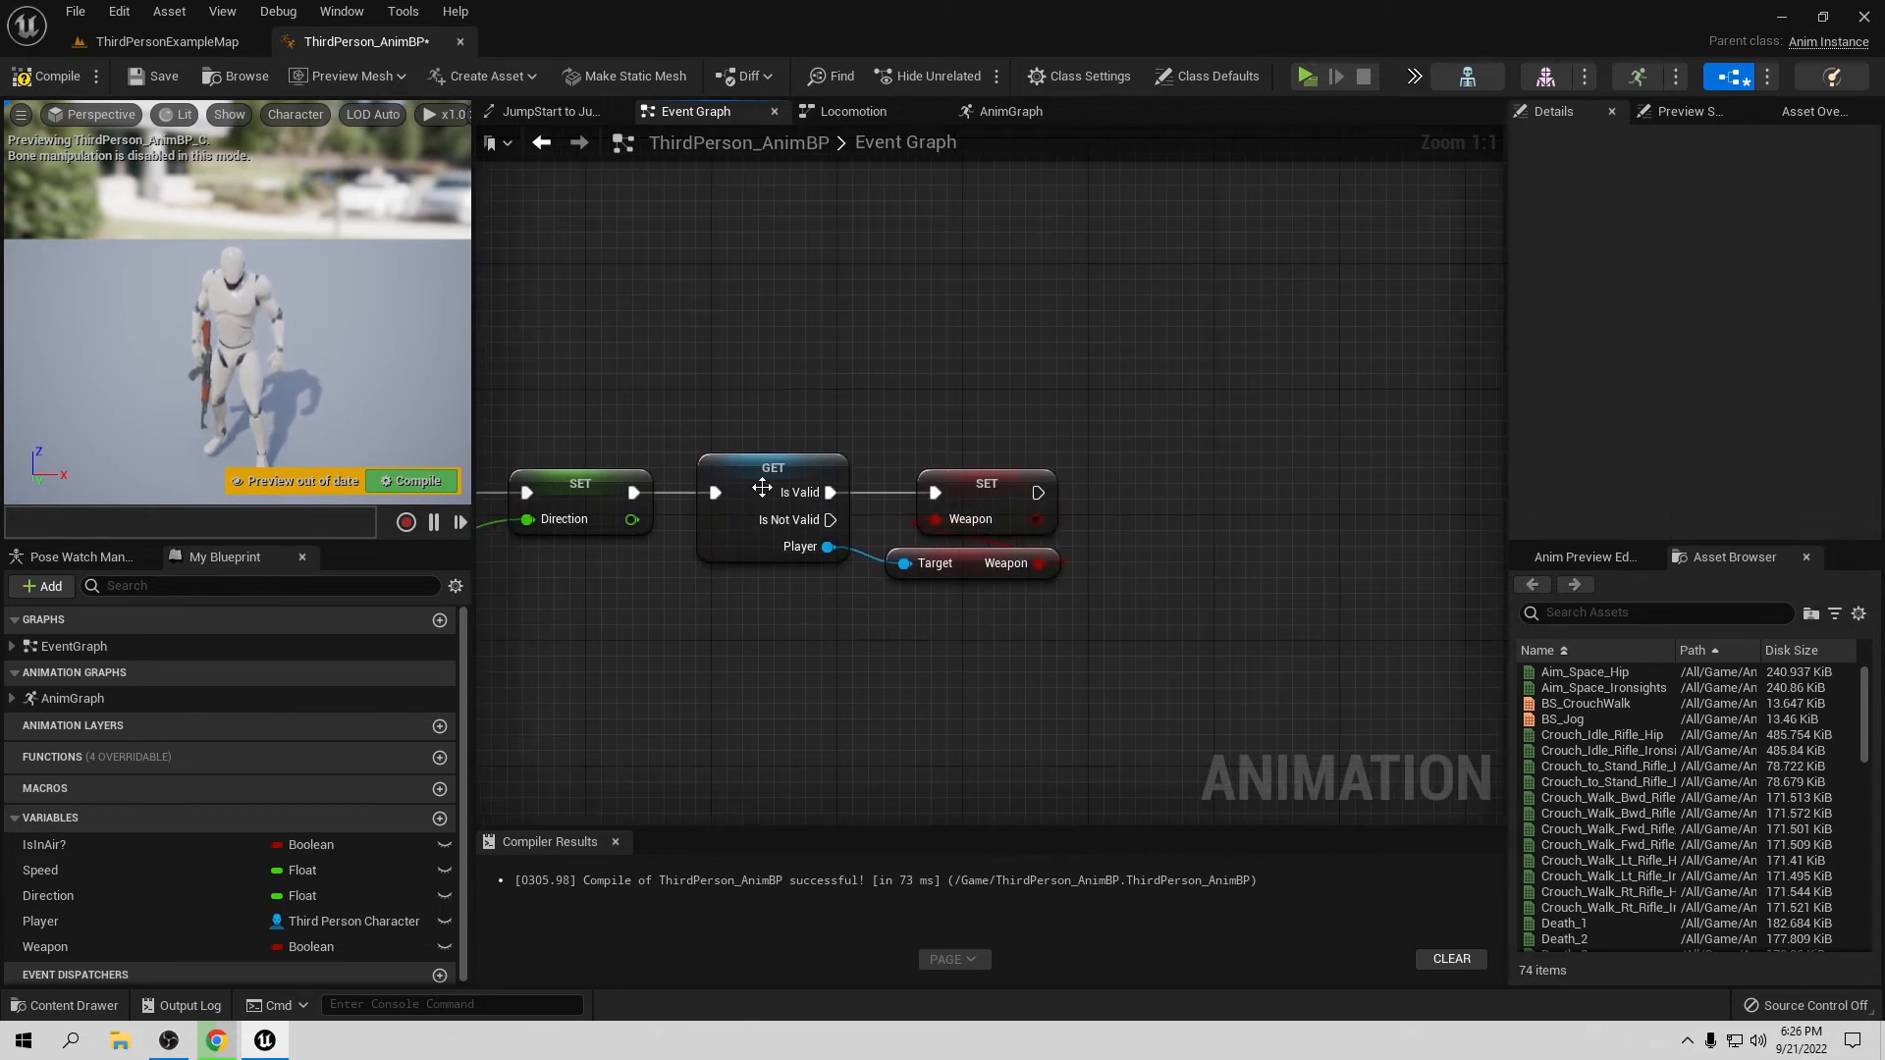
right_drag(646, 447, 742, 408)
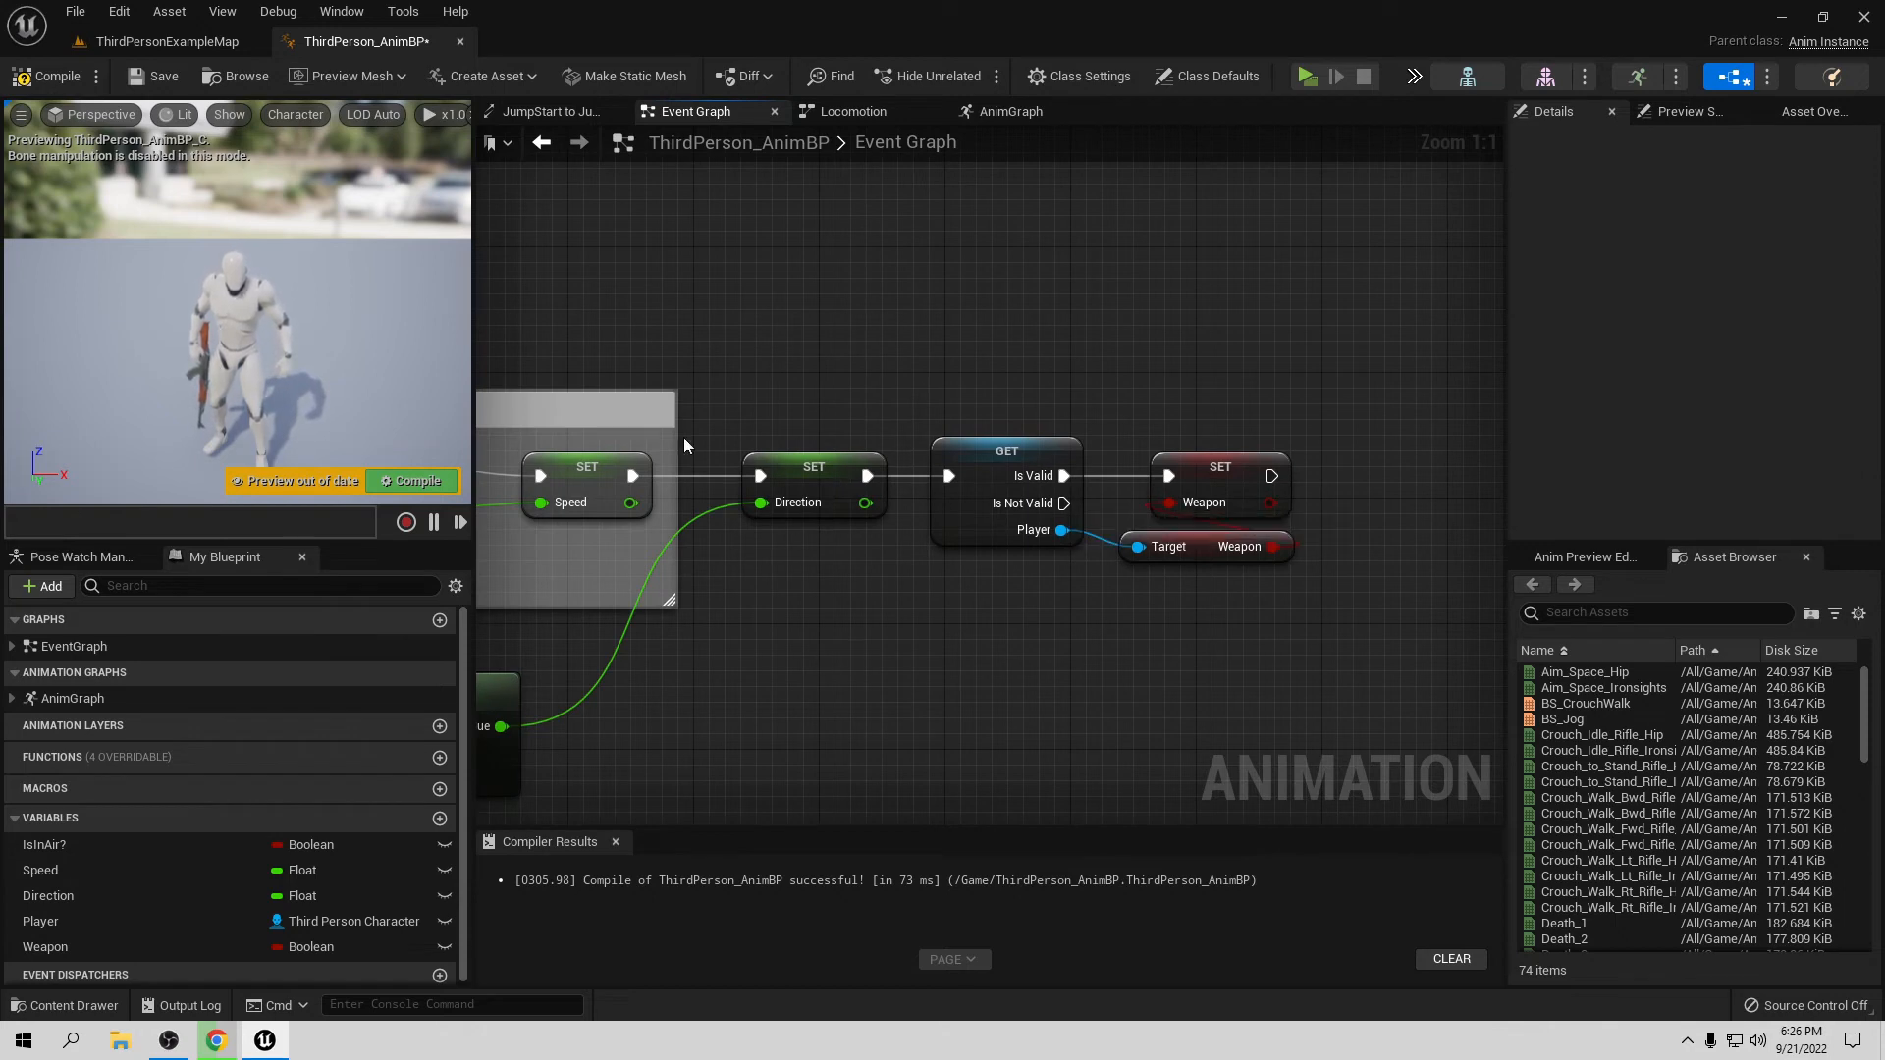
right_drag(1056, 322, 922, 400)
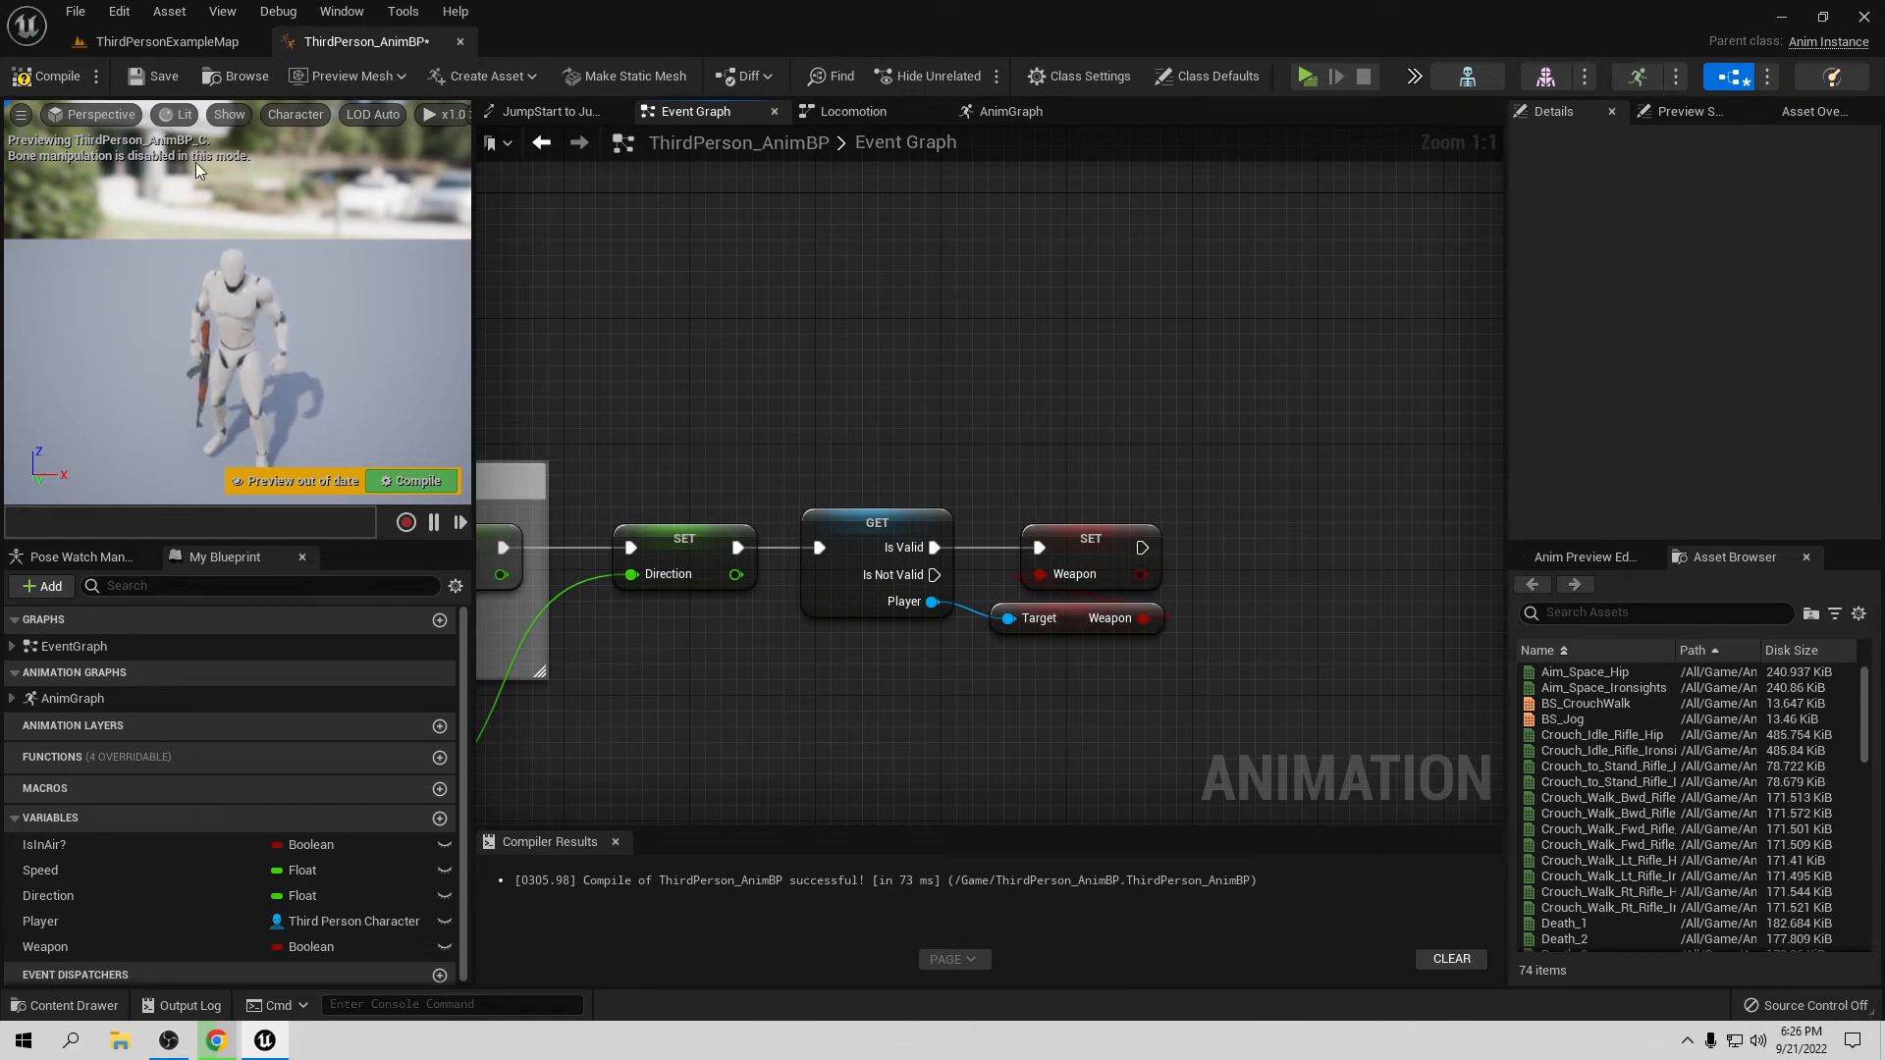
Step: Compile the animation blueprint and check the validated Player chain in a play session
click(67, 83)
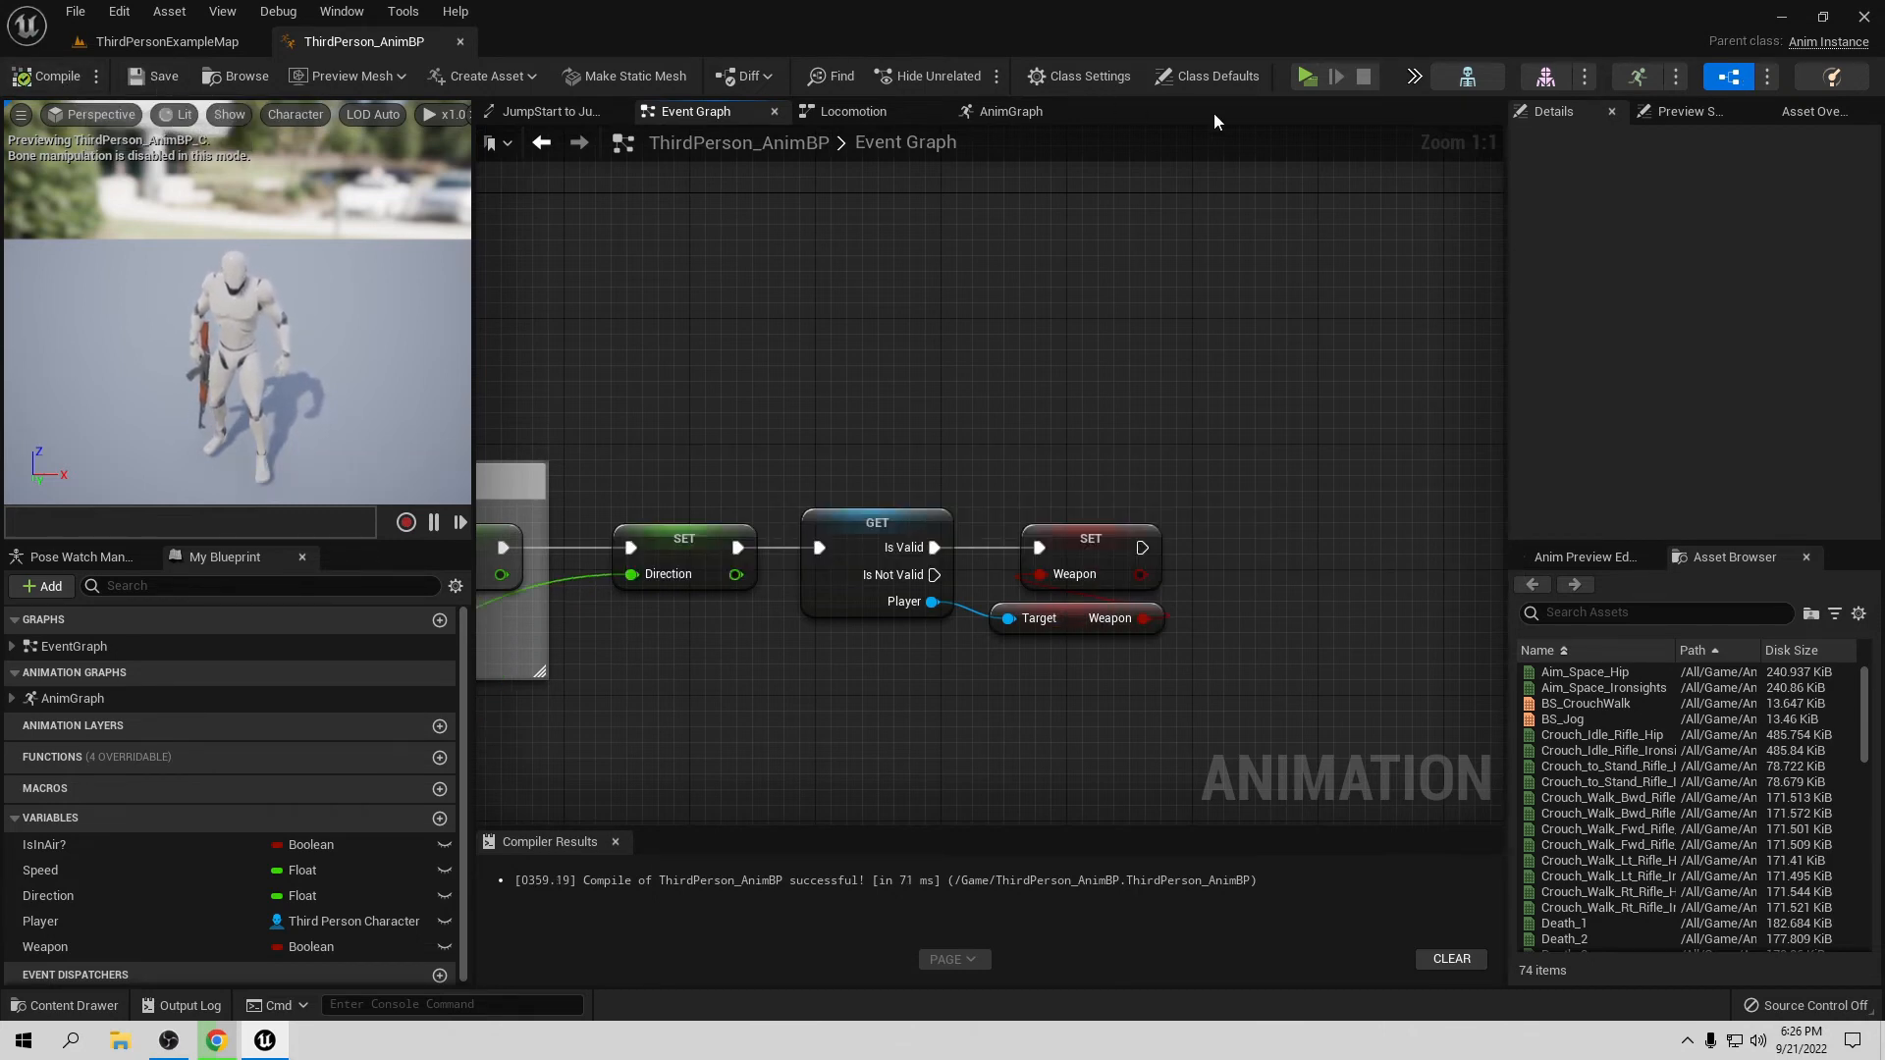
click(1310, 77)
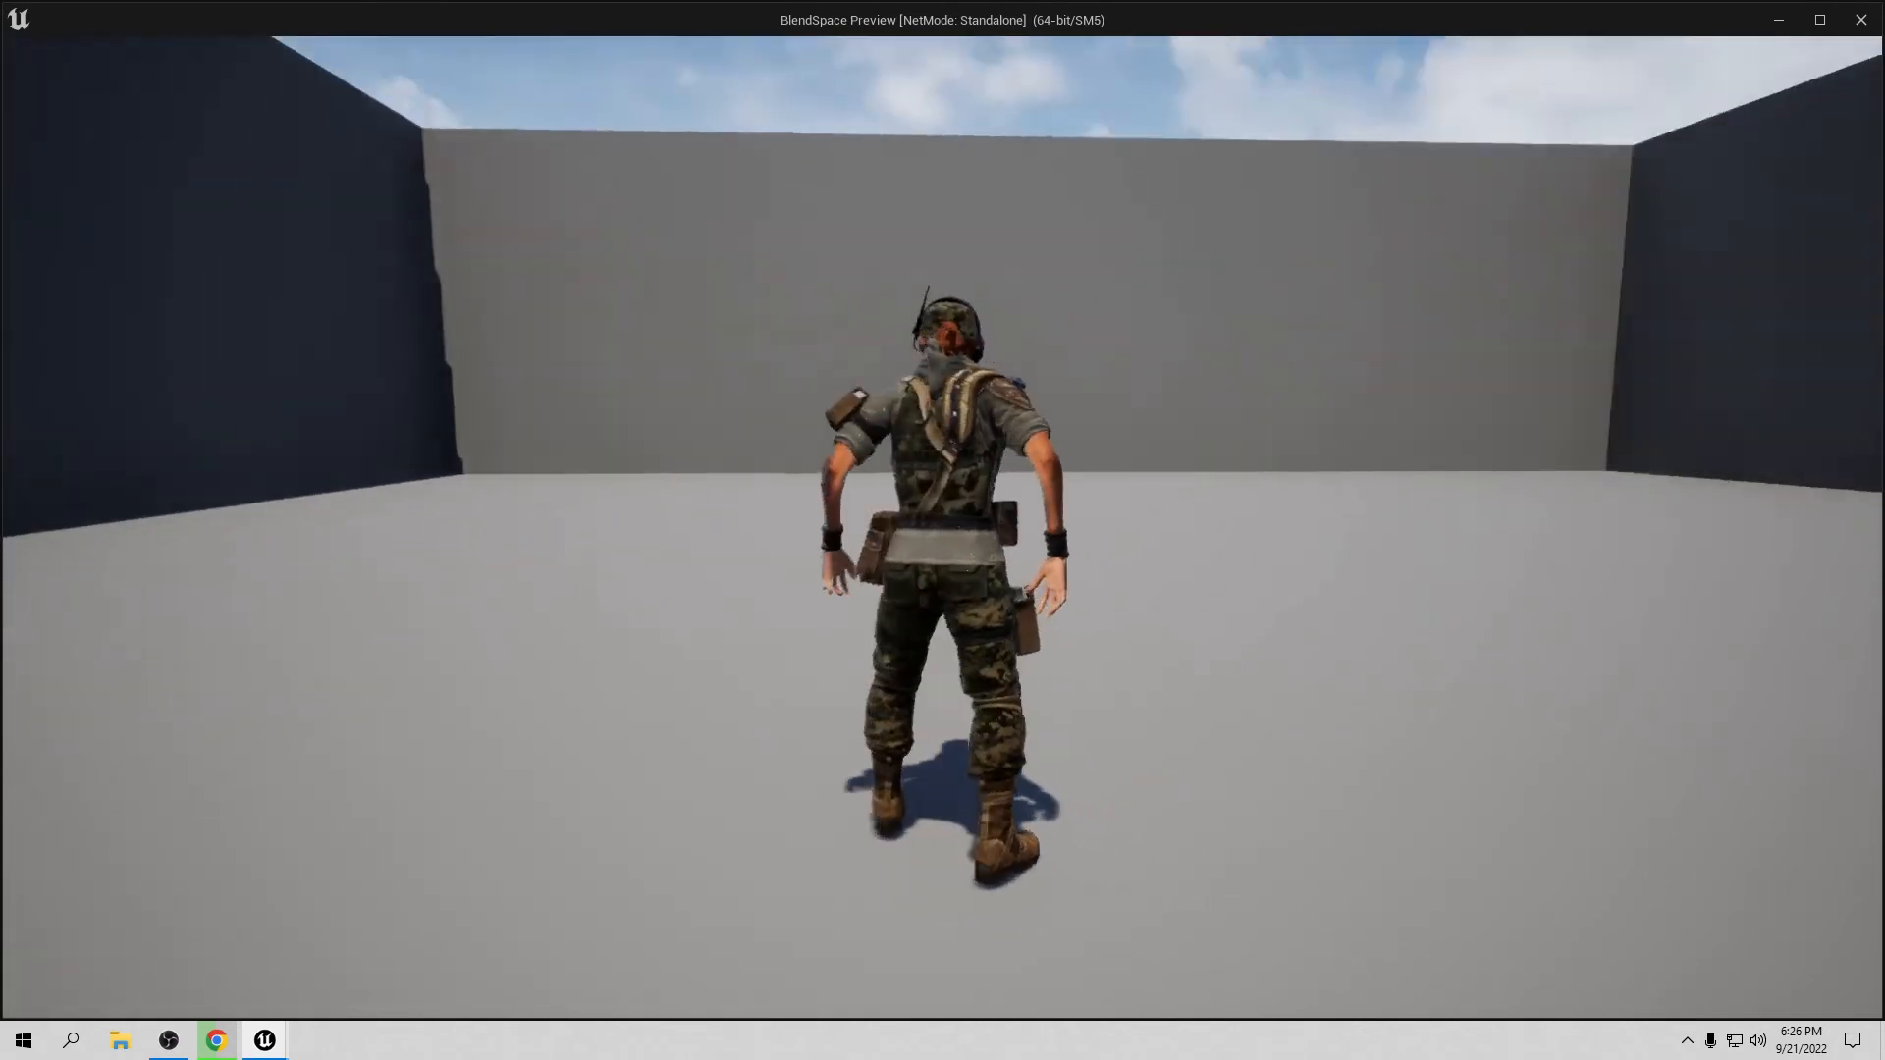
key(Escape)
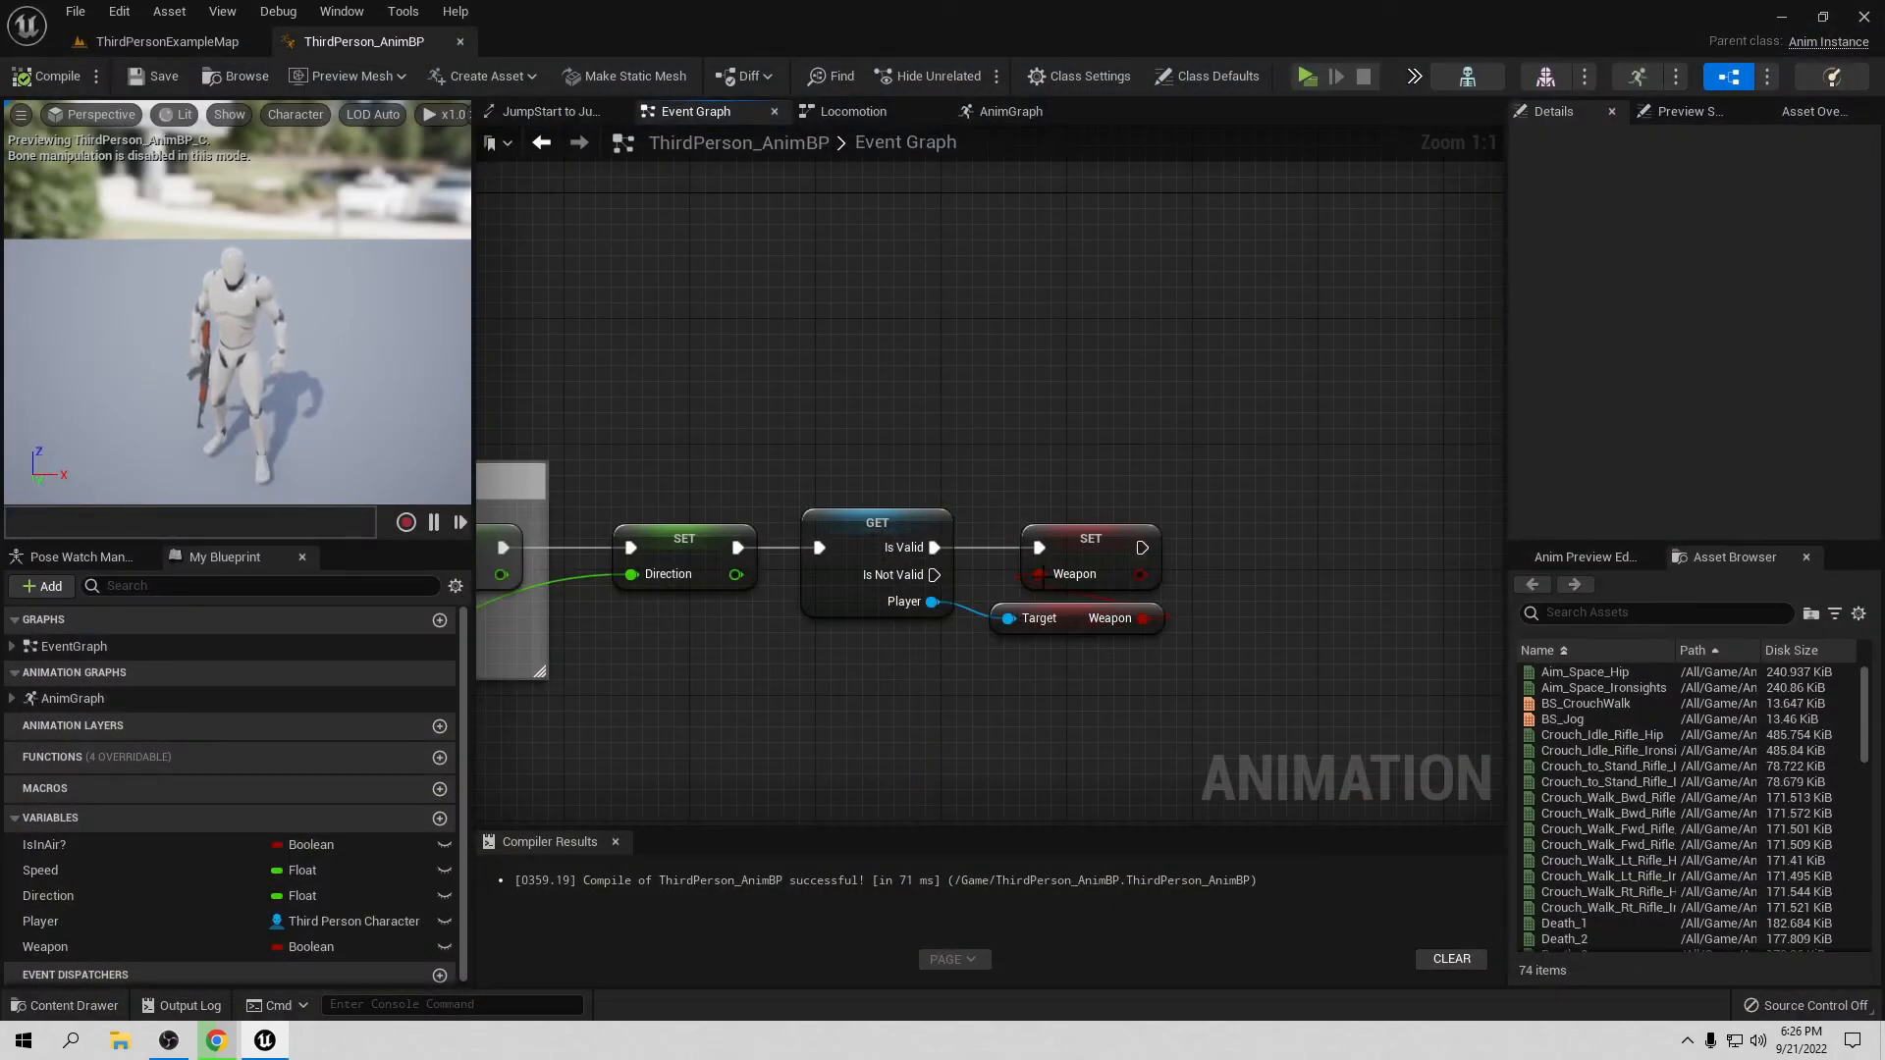
Step: Open the AnimGraph and move the Use cached pose 'CacheLocomotion' node away from Output Pose, level with its Result input
right_drag(1043, 399, 1016, 348)
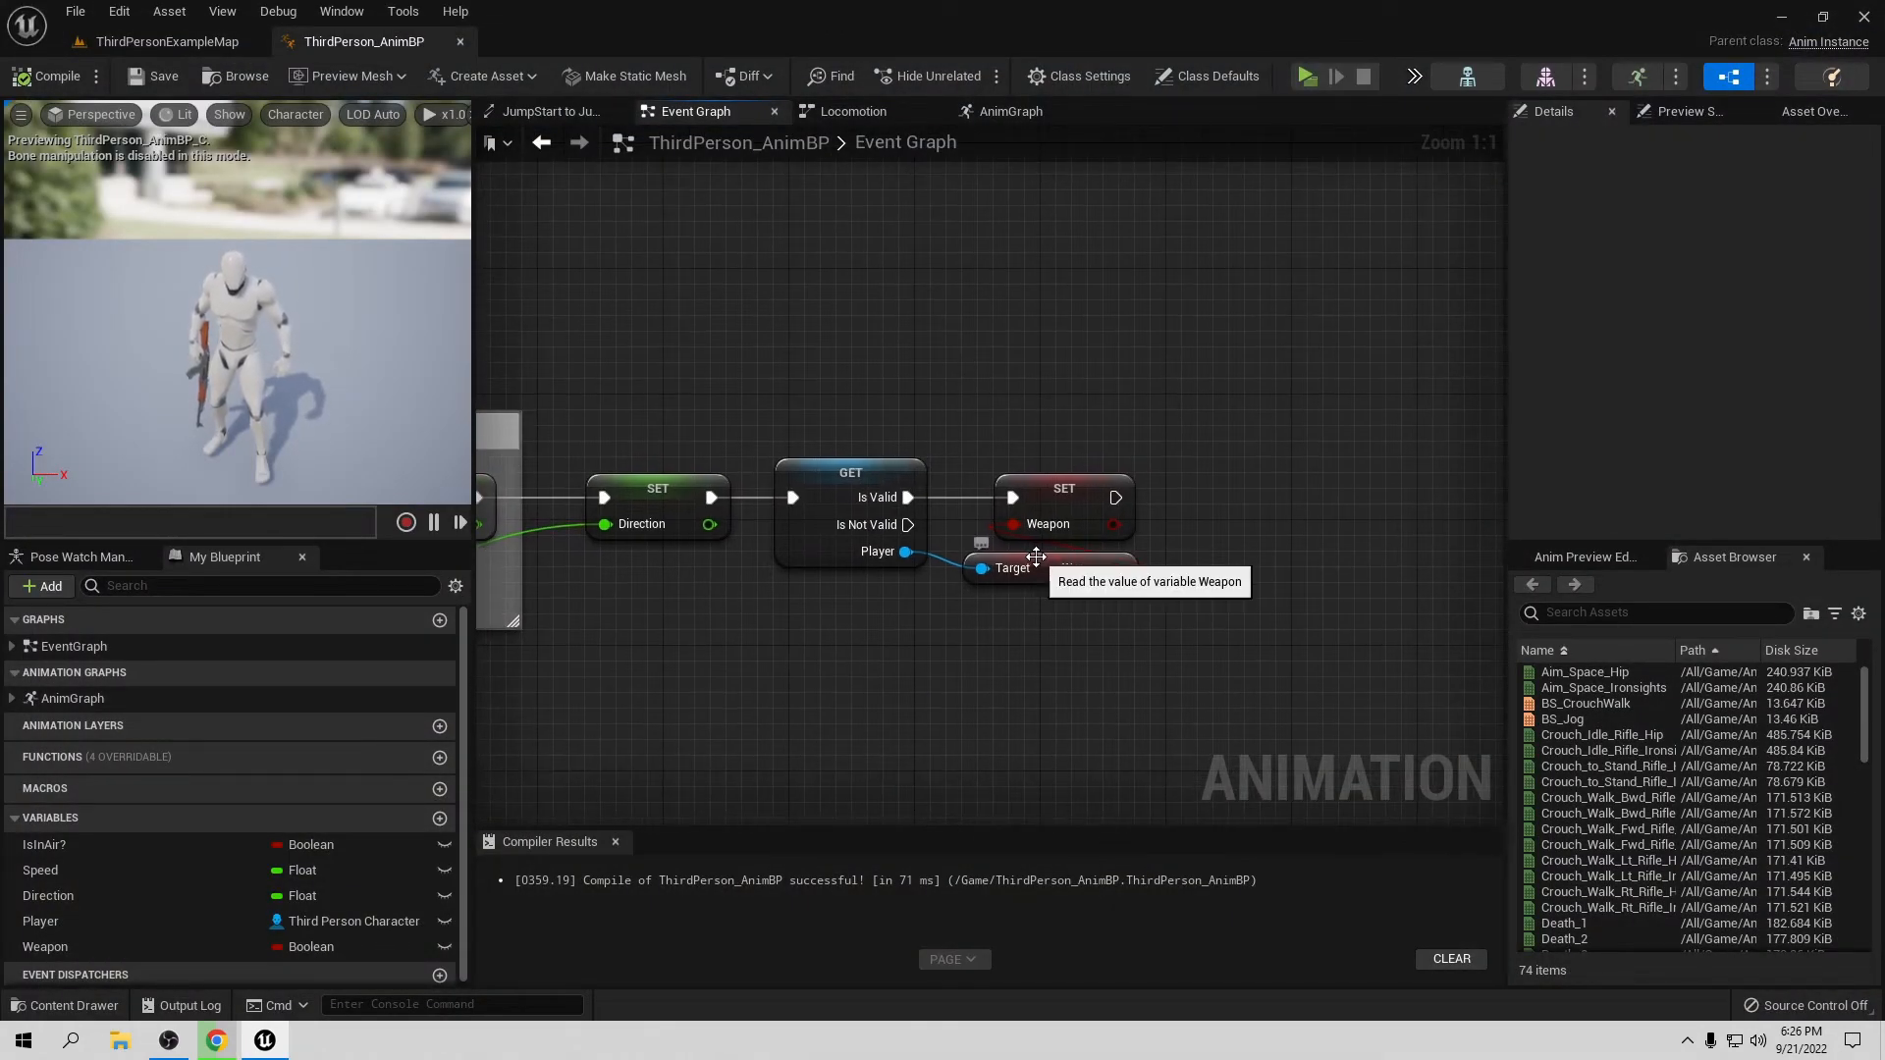
click(982, 116)
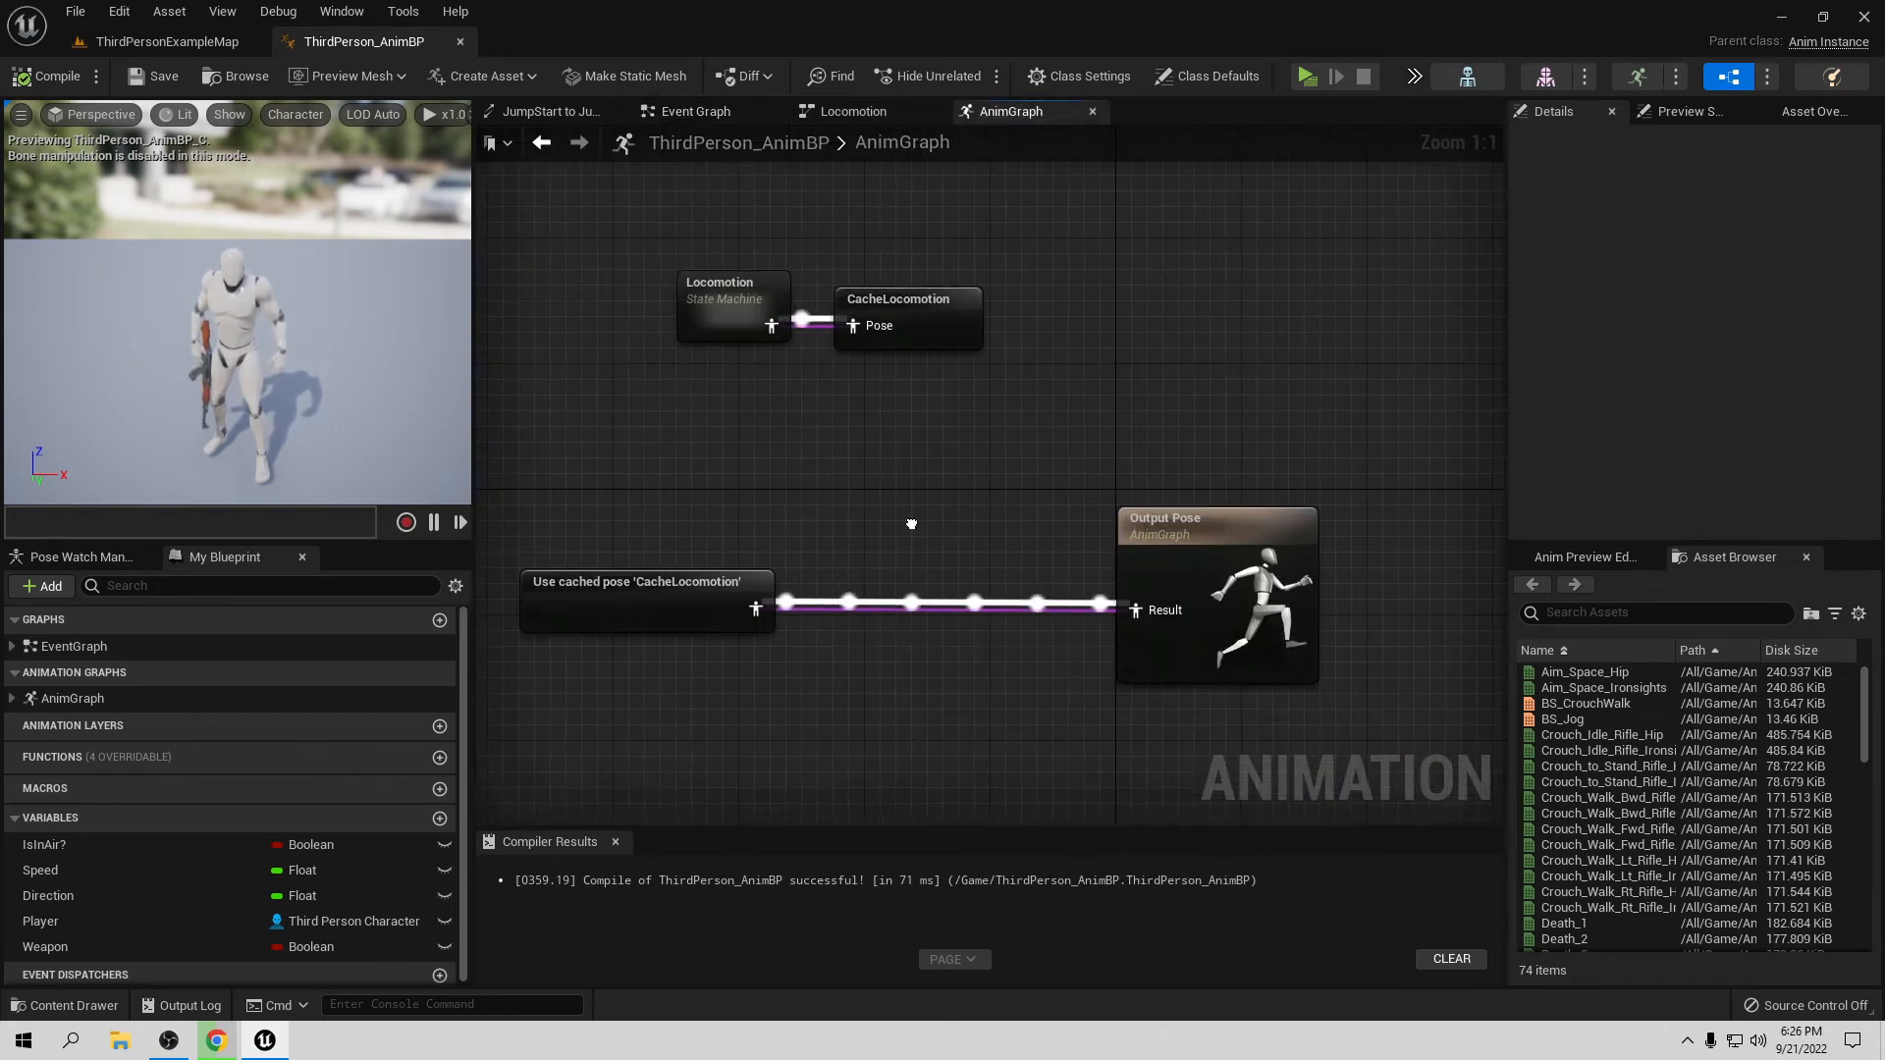
right_drag(911, 524, 994, 446)
mouse_move(798, 520)
mouse_down()
mouse_move(776, 594)
mouse_move(790, 519)
mouse_up()
right_drag(918, 512, 1006, 473)
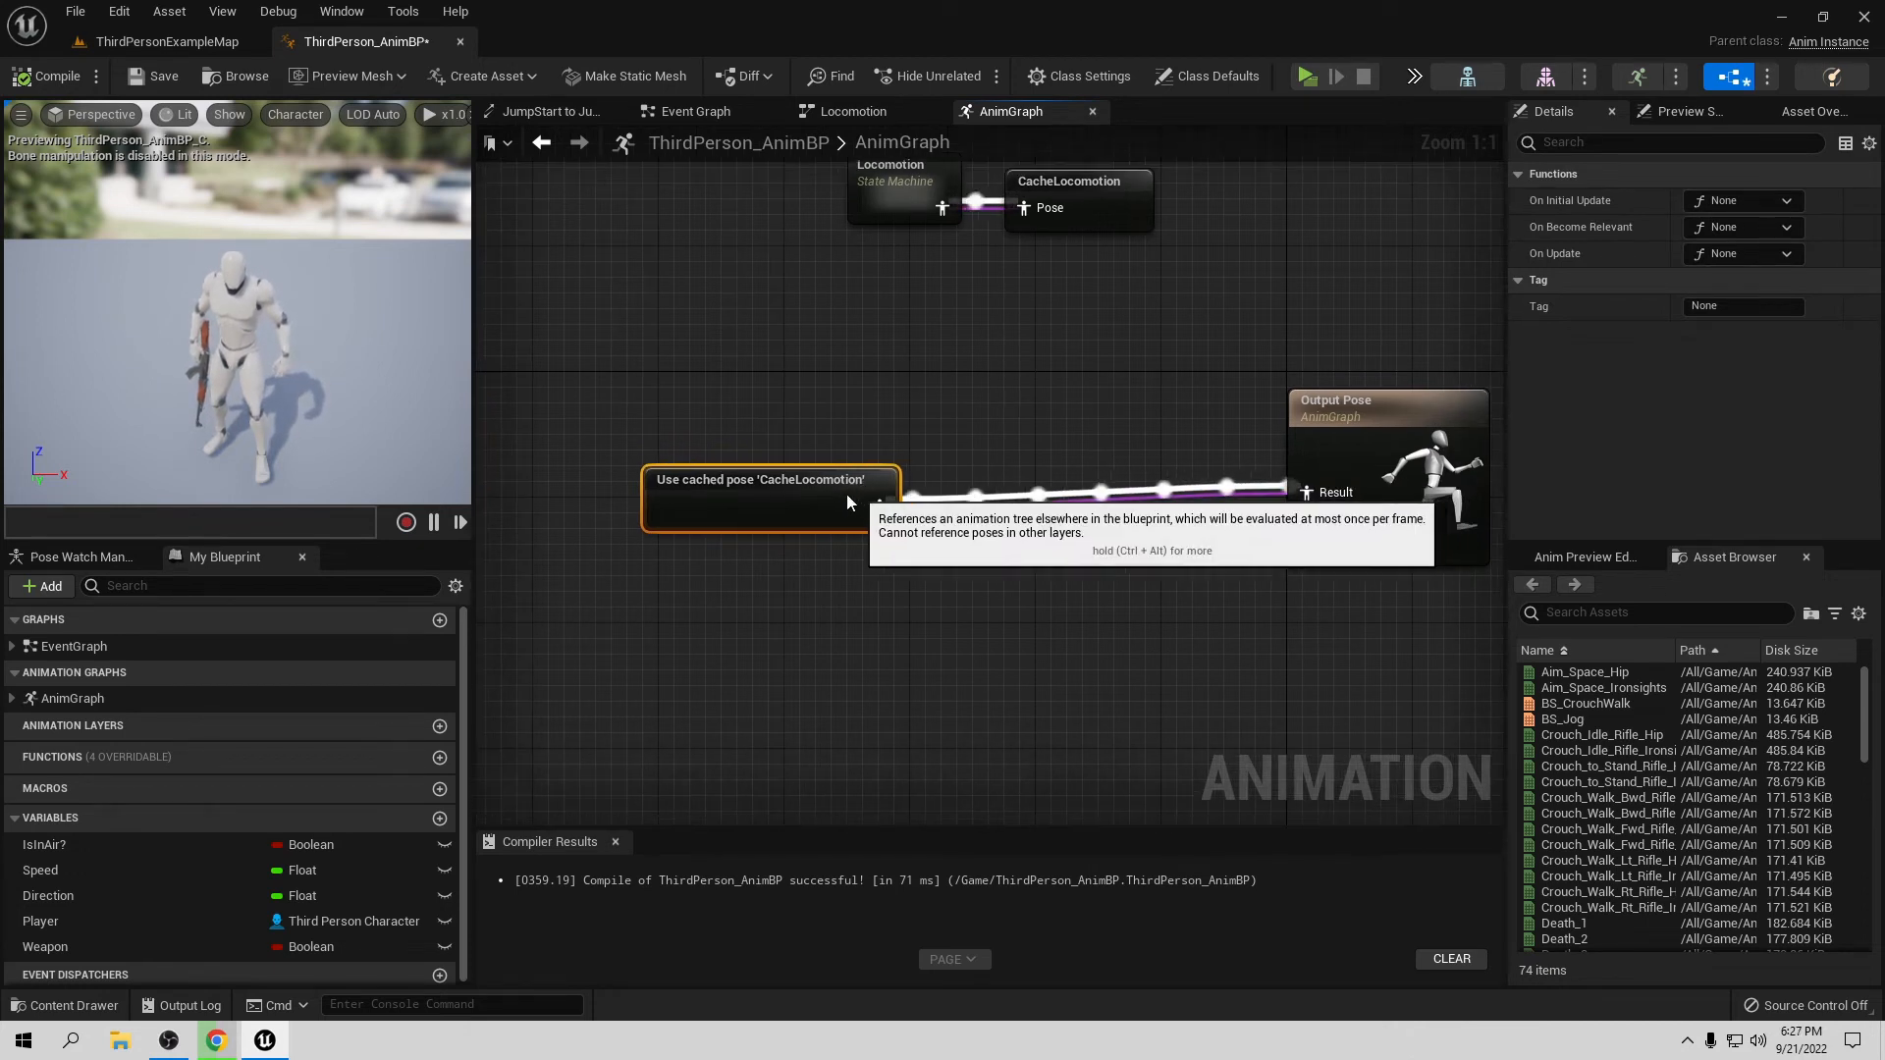
mouse_move(851, 503)
mouse_down()
mouse_move(803, 487)
mouse_move(836, 491)
mouse_up()
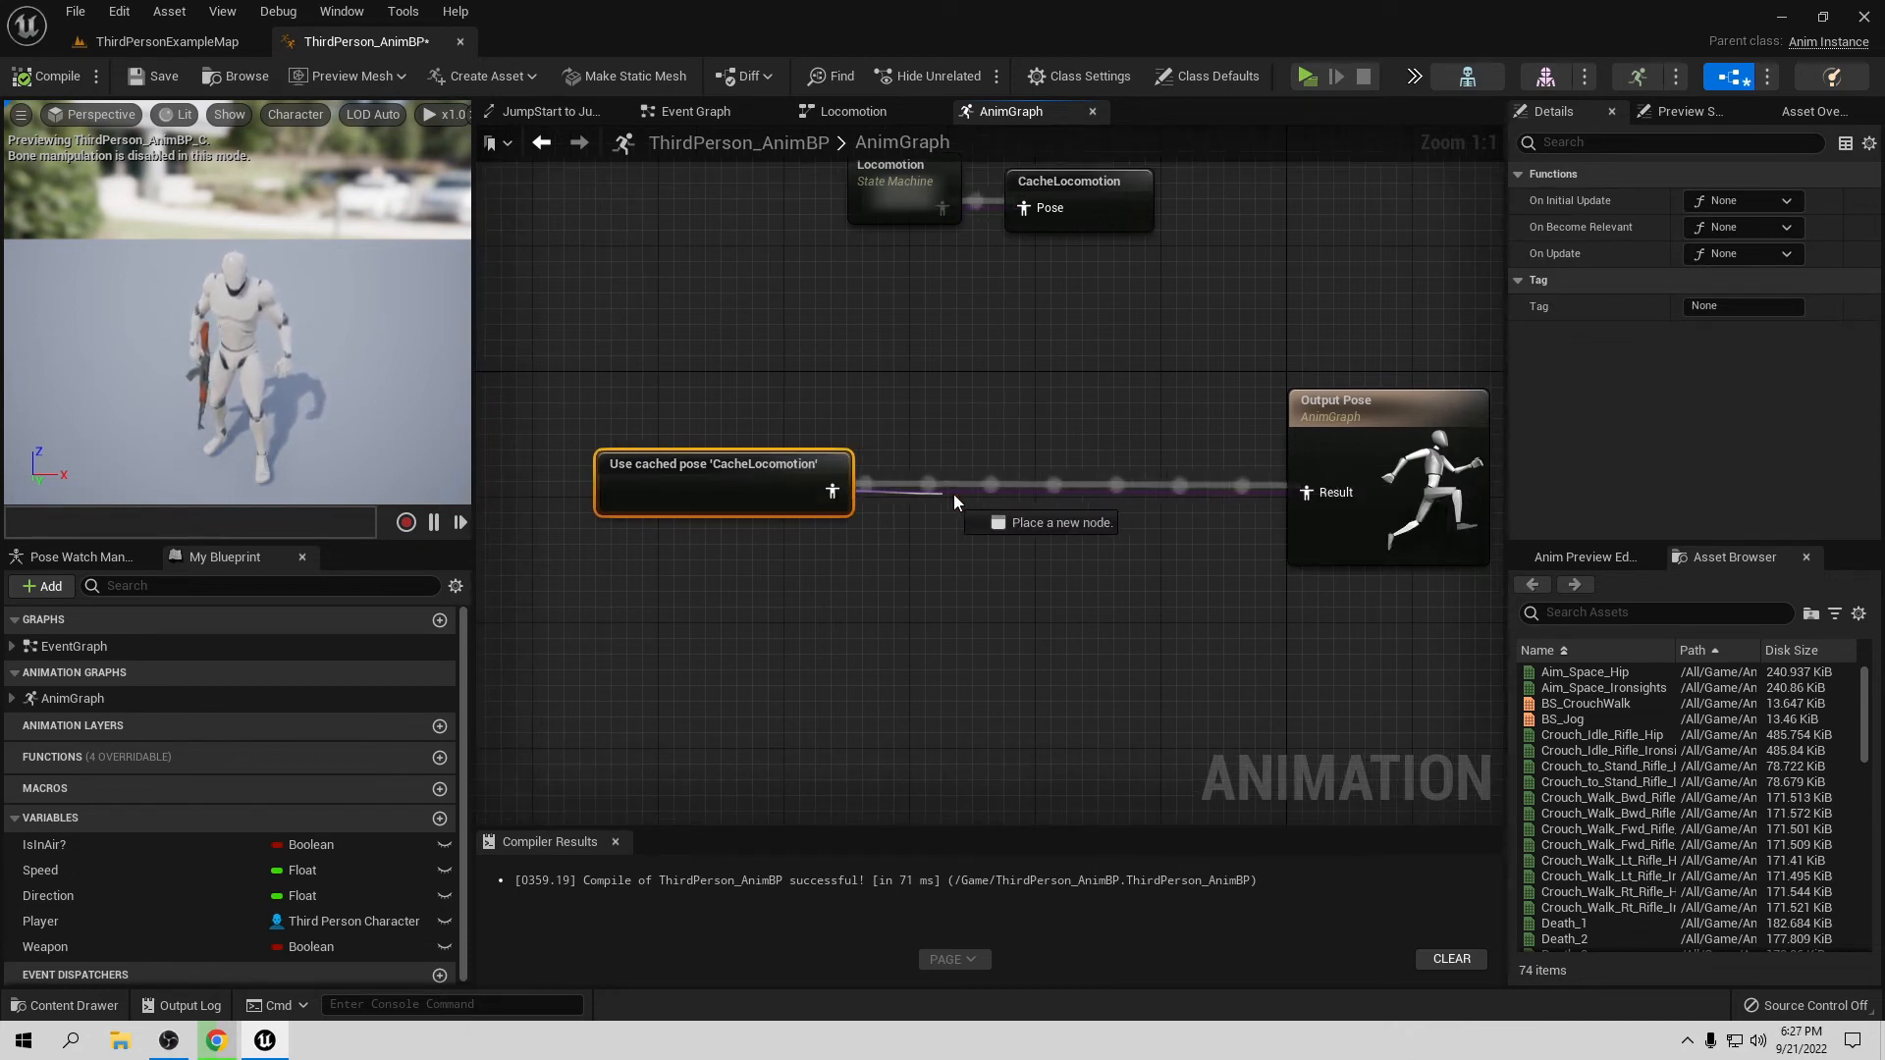
Step: Insert a Blend Poses by bool node between the cached pose and Output Pose, with CacheLocomotion feeding True Pose, and align it
drag(952, 496, 988, 501)
text(blen)
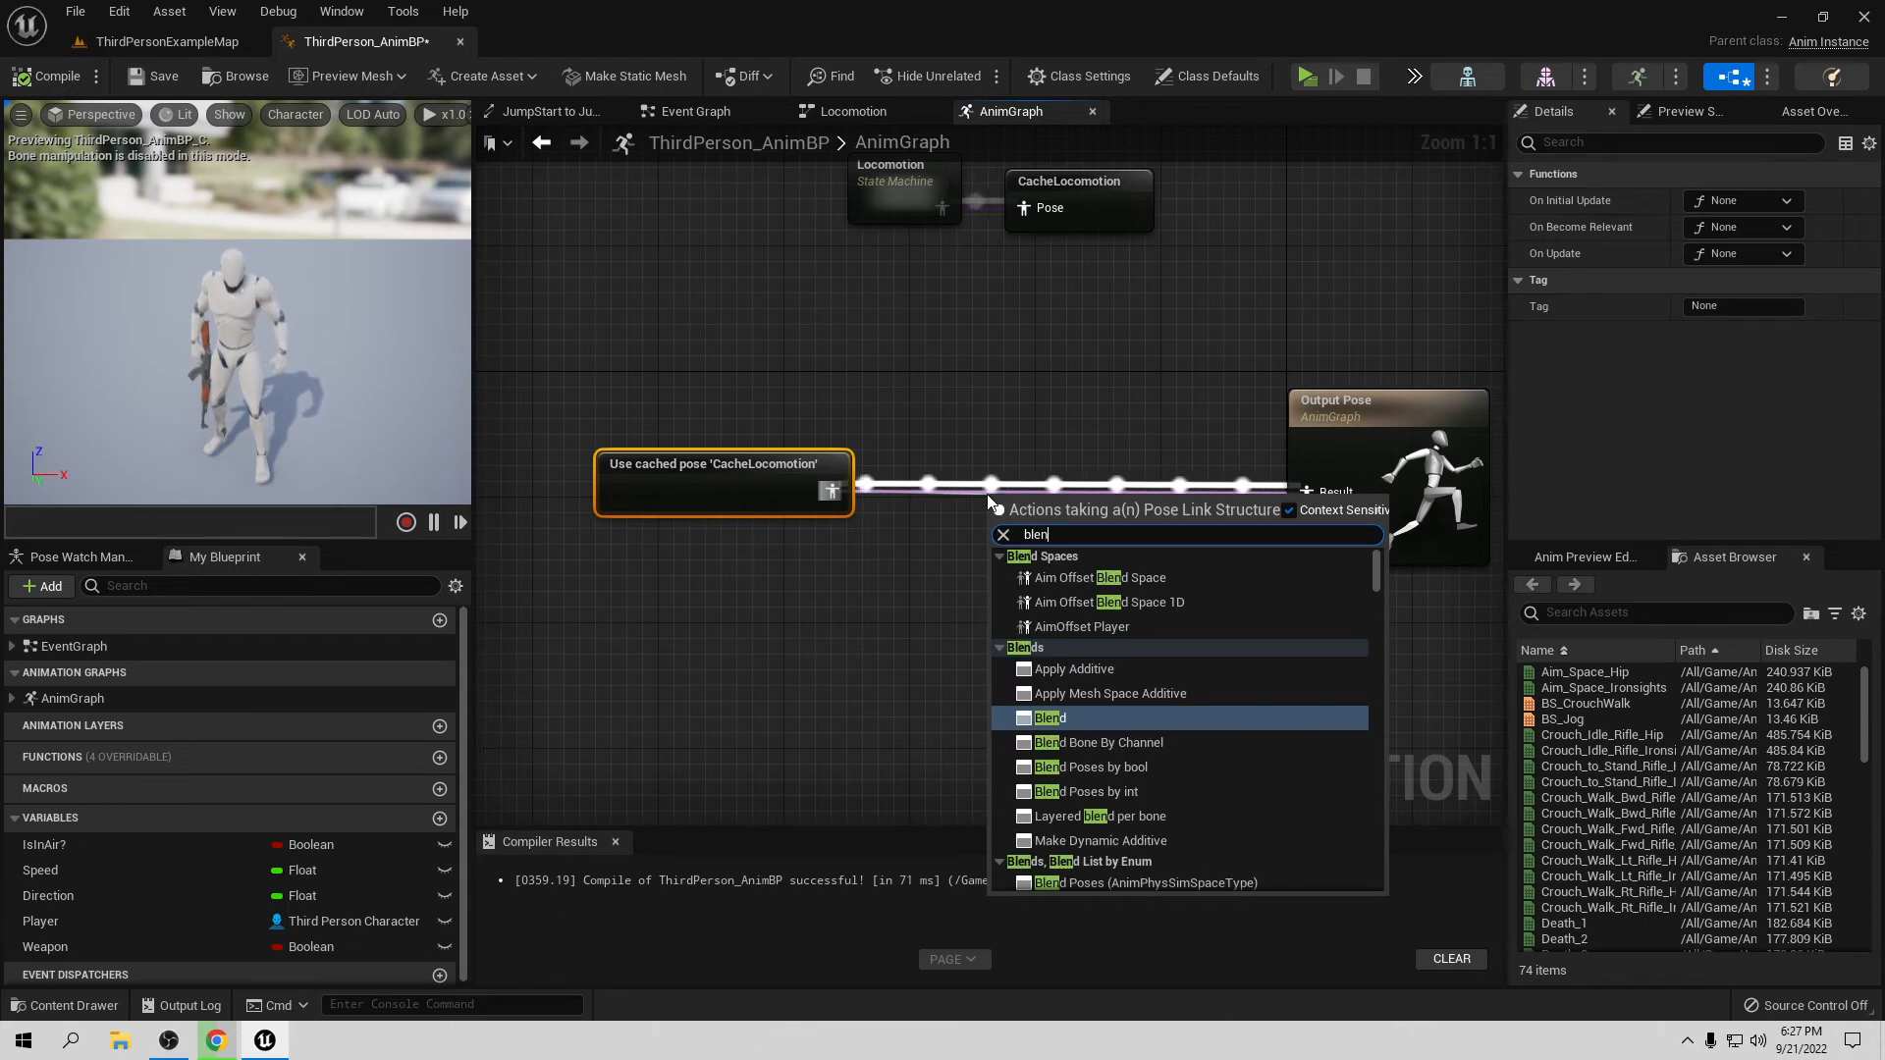
text(d bool)
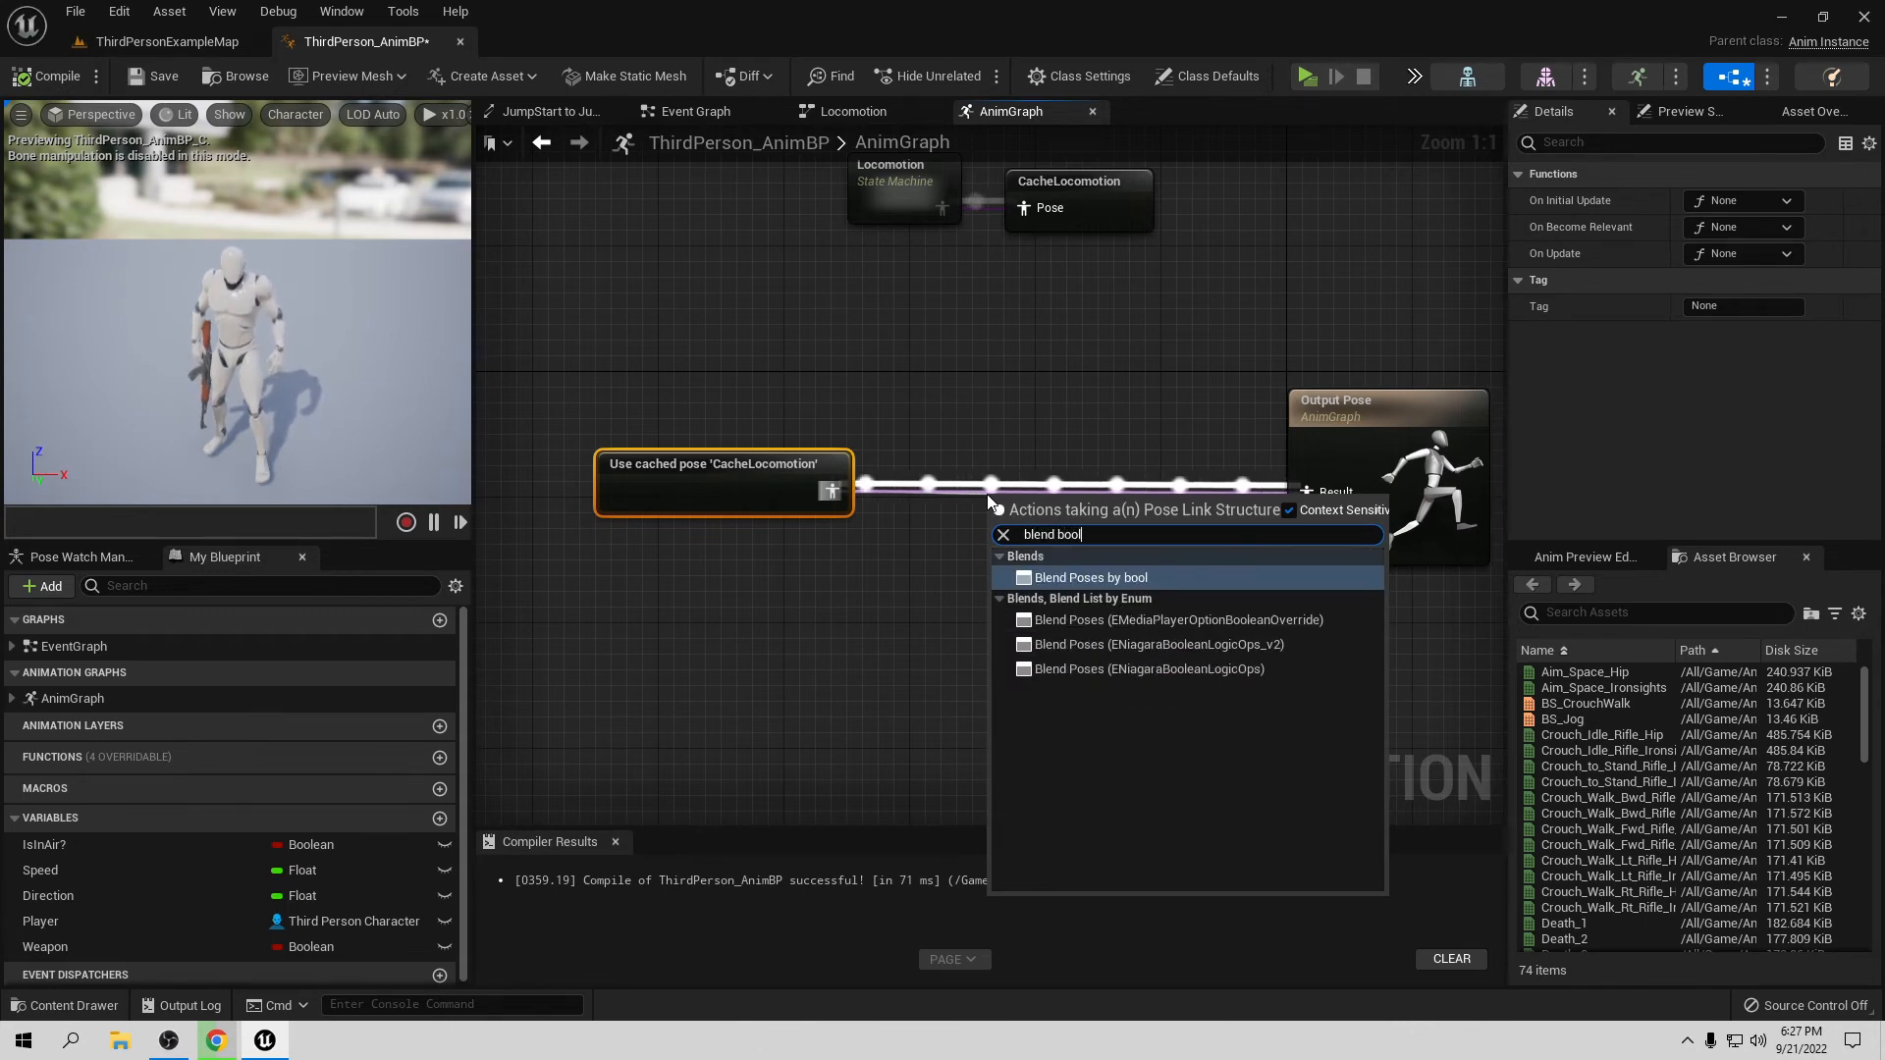
click(1098, 579)
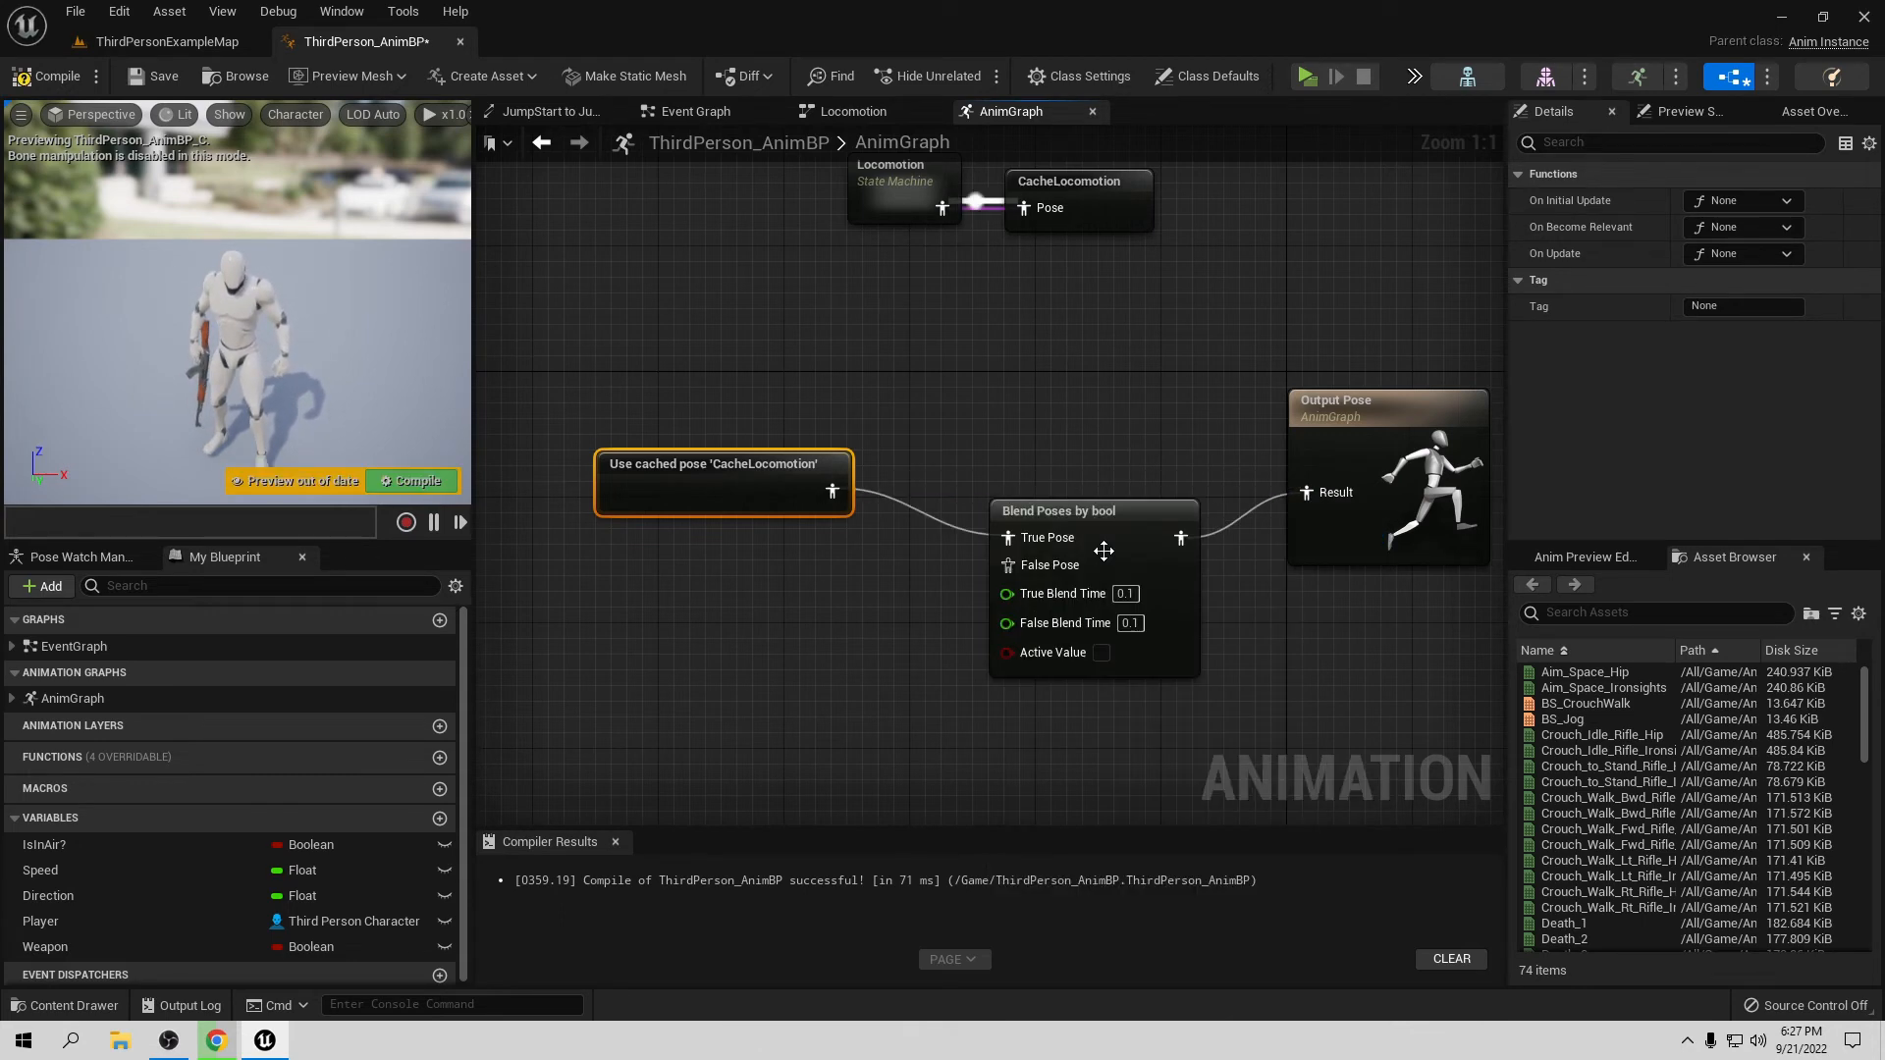
drag(1135, 532, 1088, 485)
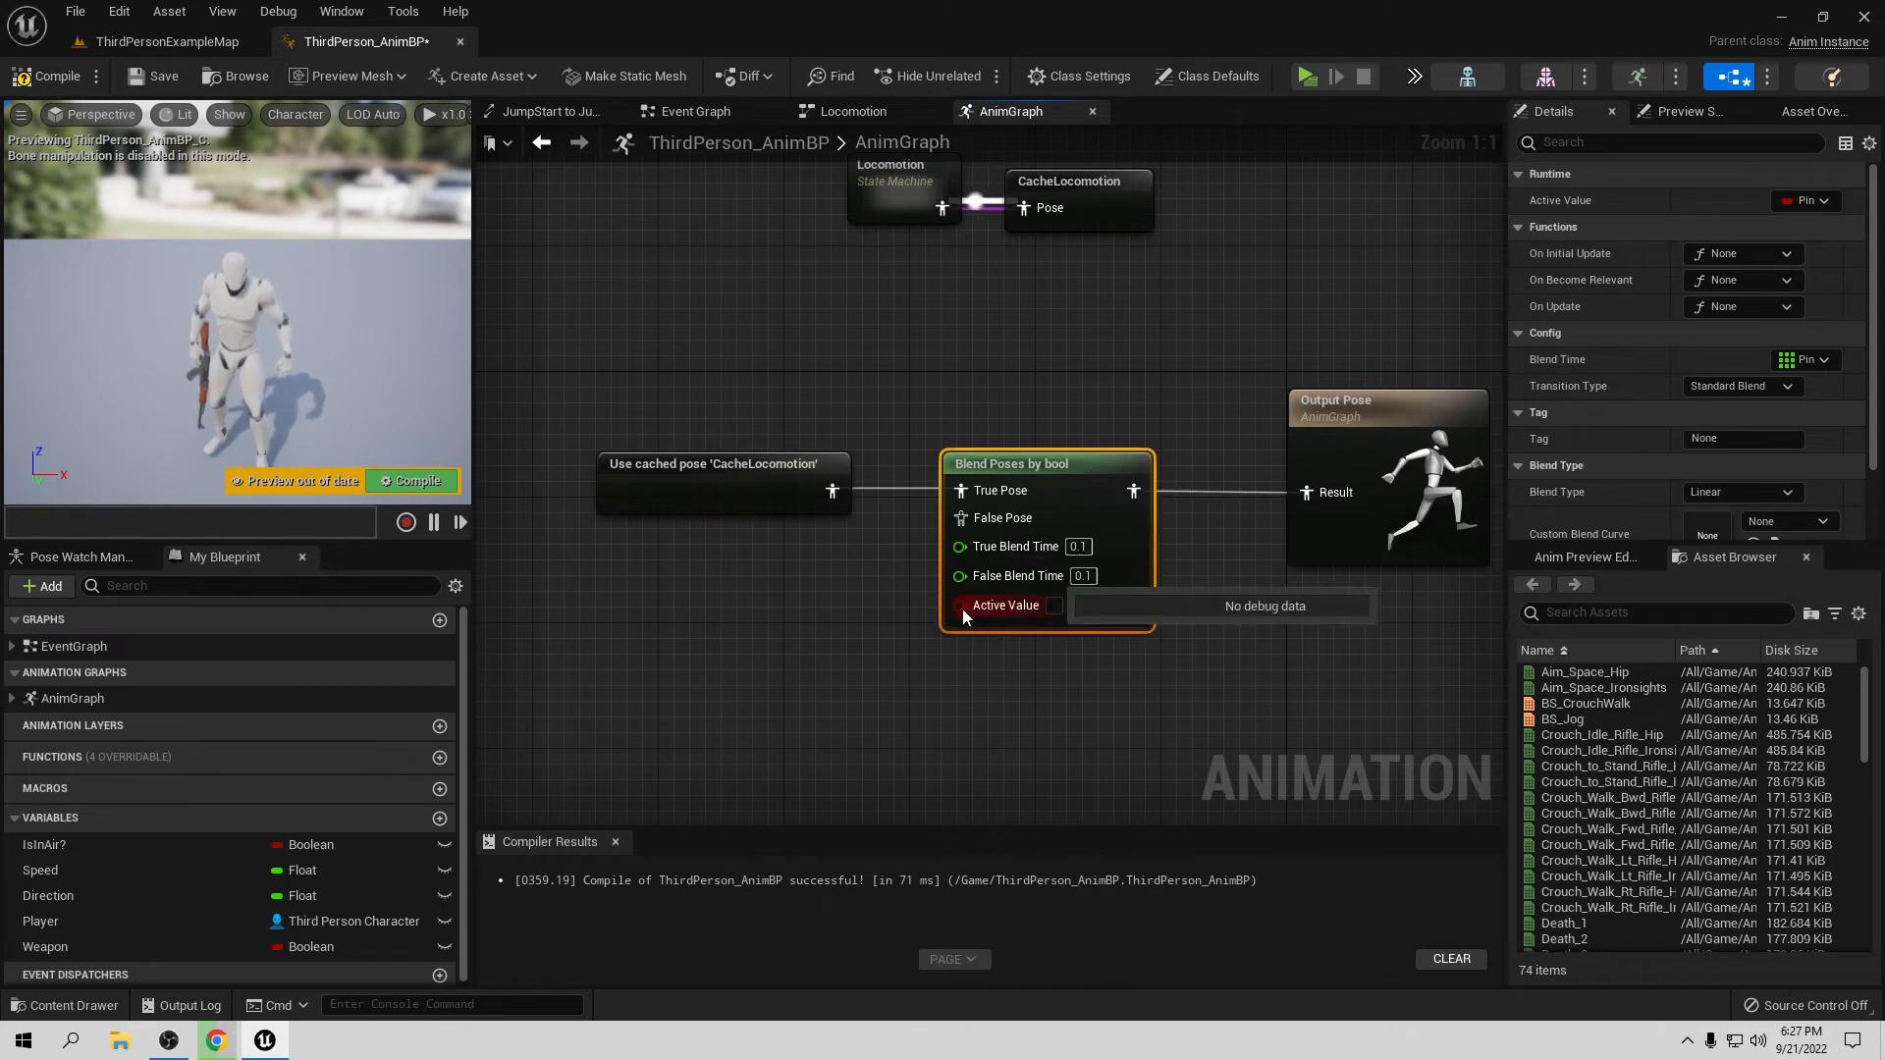
Step: Connect a Weapon variable getter to the Active Value input of Blend Poses by bool and place it beneath the node
drag(130, 942, 526, 933)
drag(945, 622, 954, 606)
drag(773, 614, 972, 662)
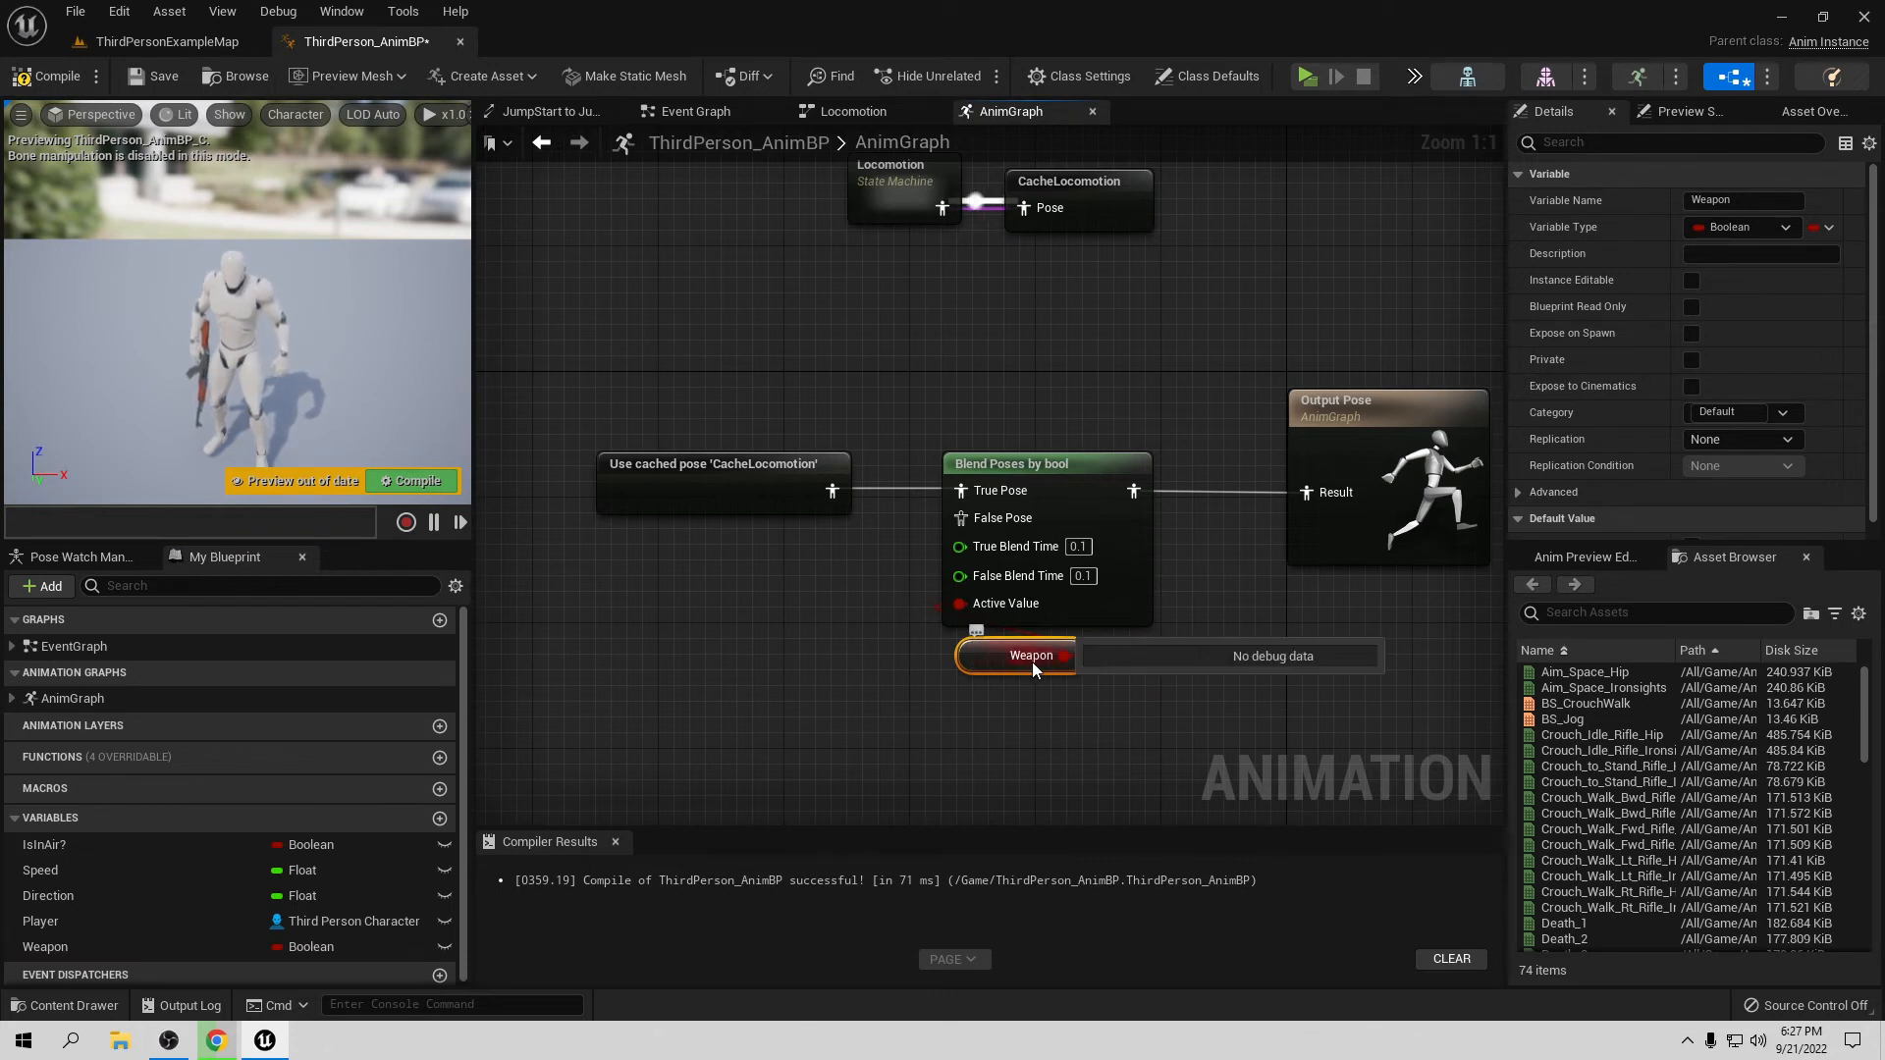
Step: Rewire the cached pose CacheLocomotion to False Pose on Blend Poses by bool, rearrange it and the Weapon getter, and compile
drag(834, 490, 959, 517)
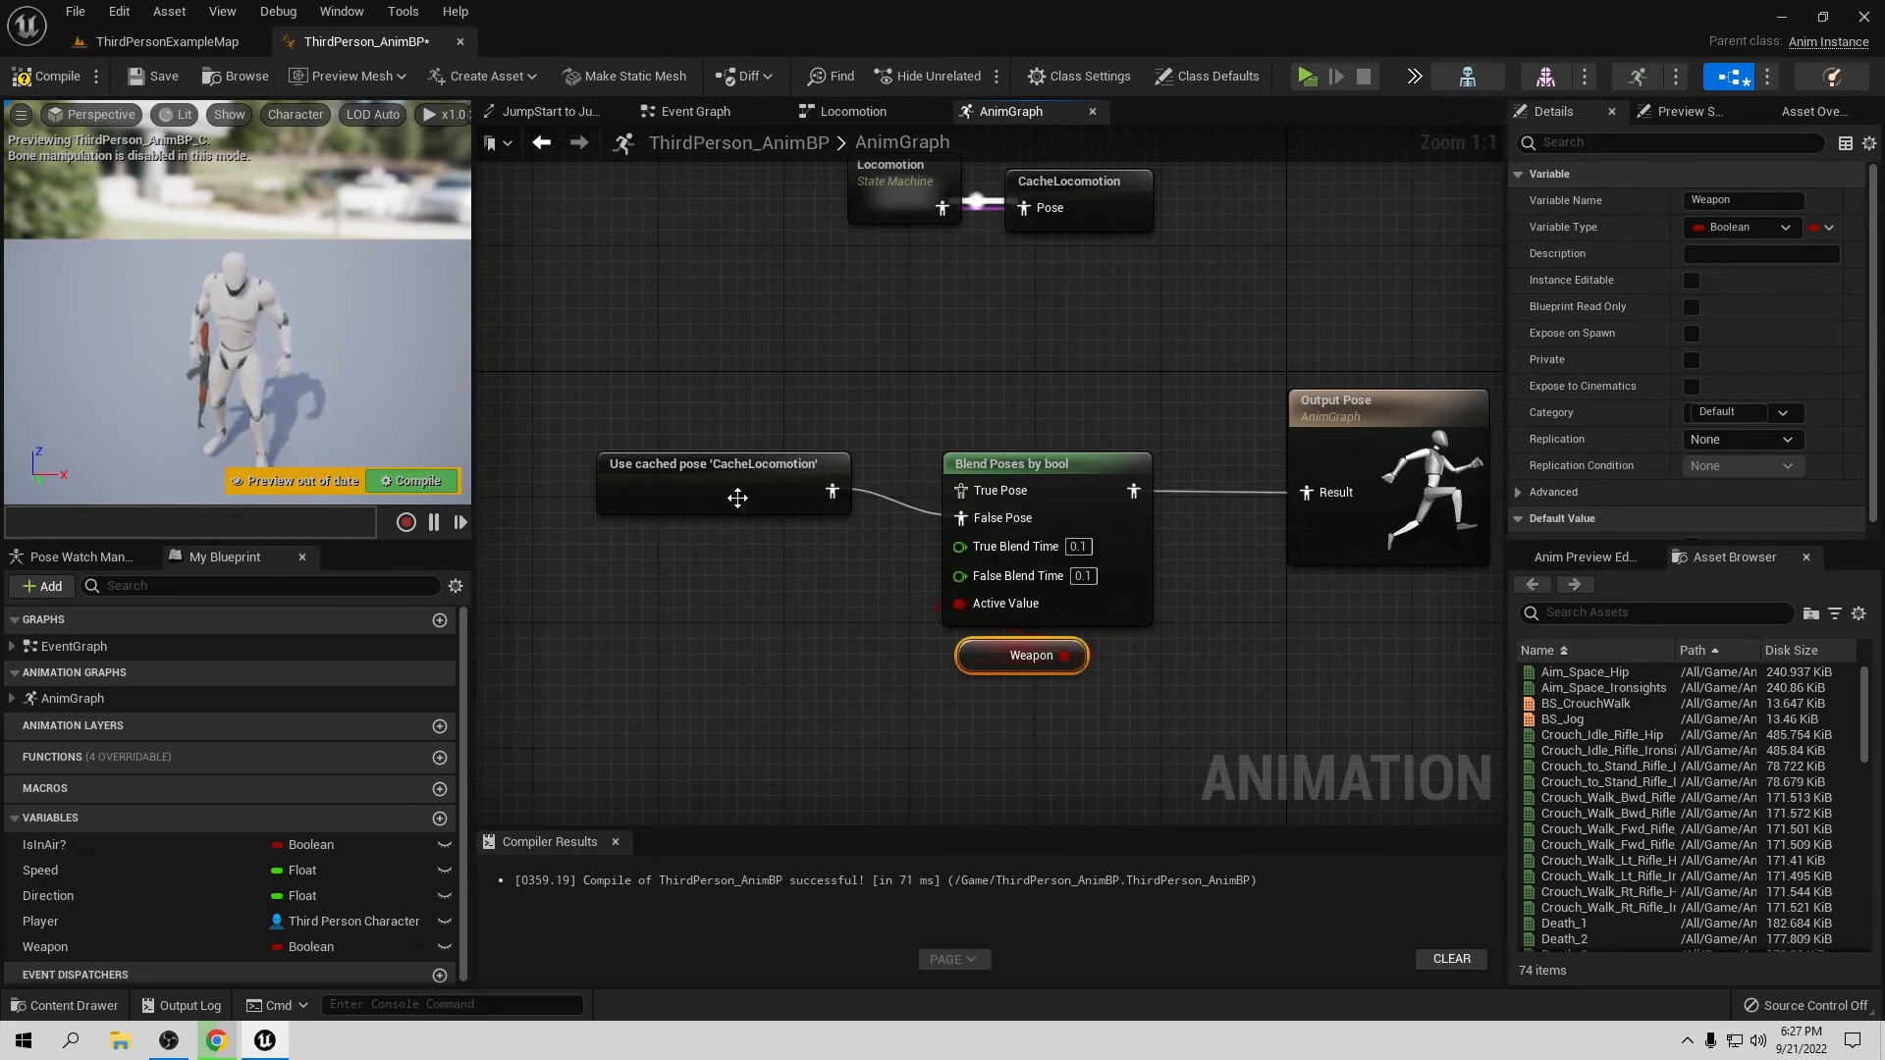
drag(735, 473, 704, 614)
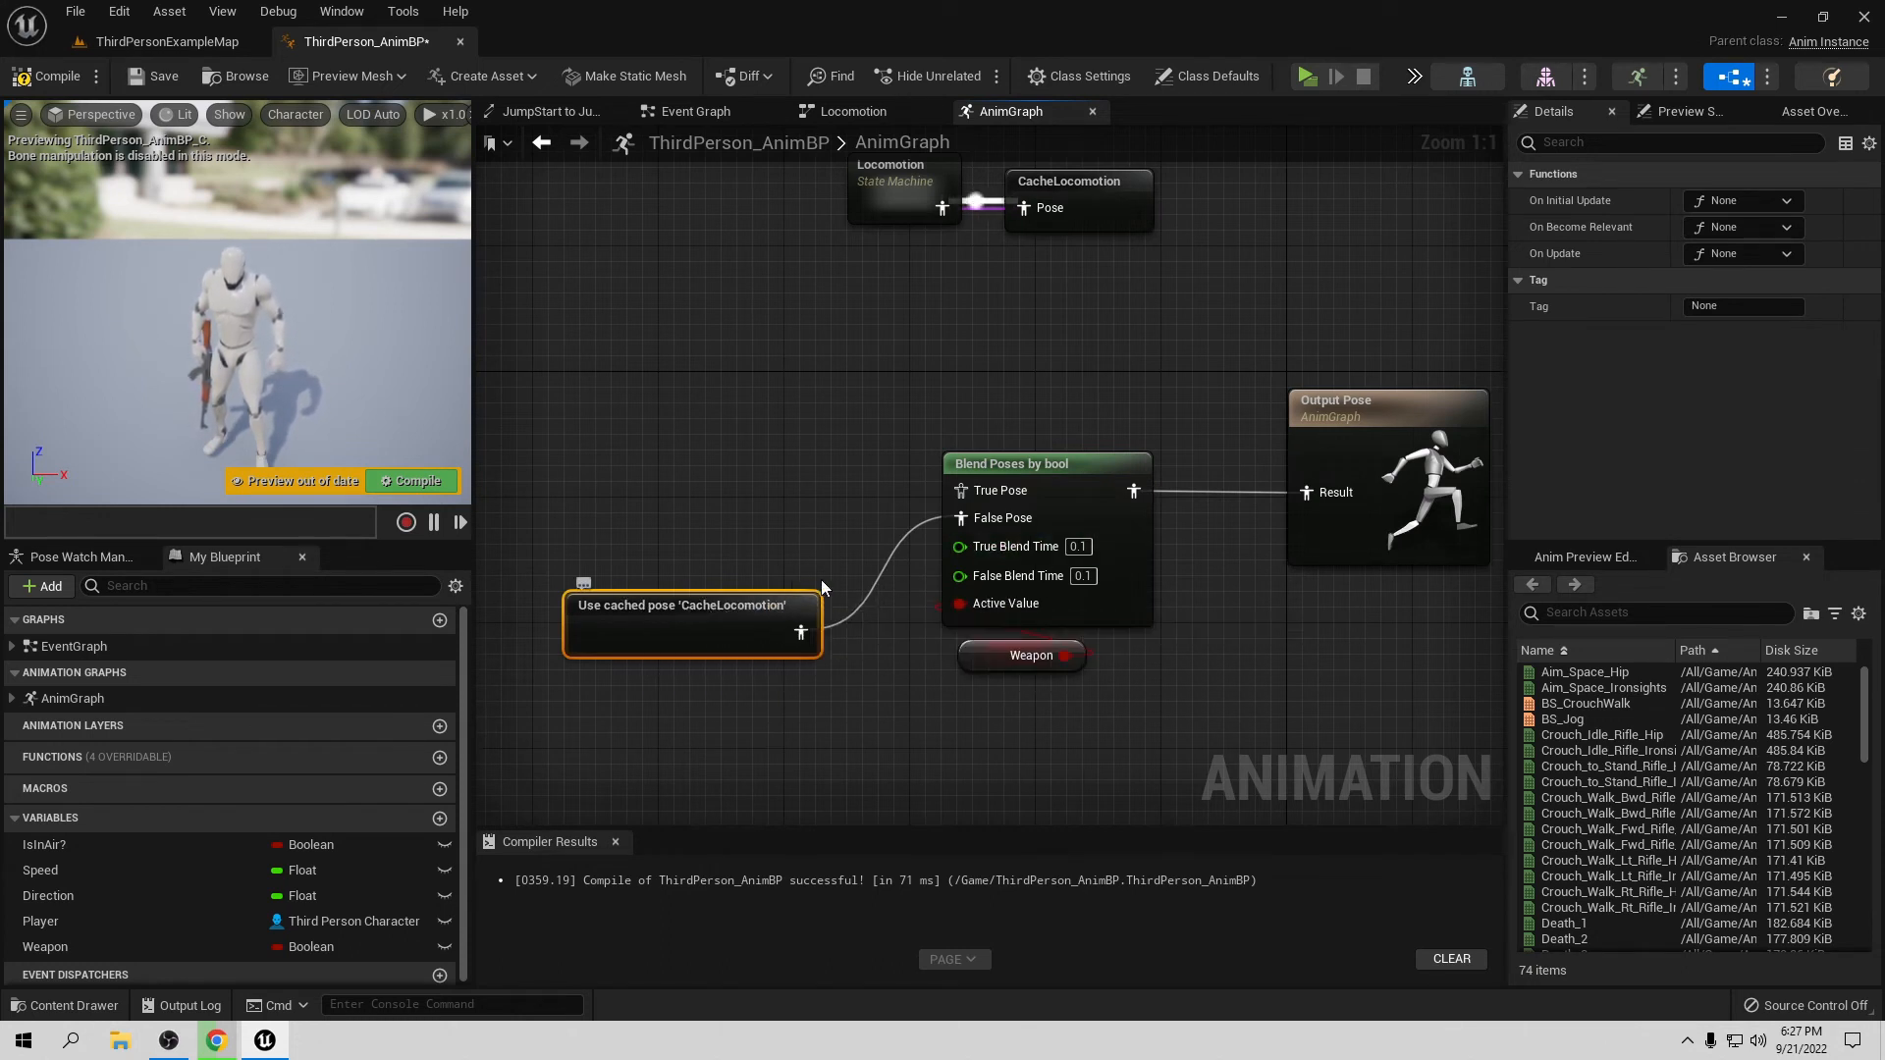
click(28, 86)
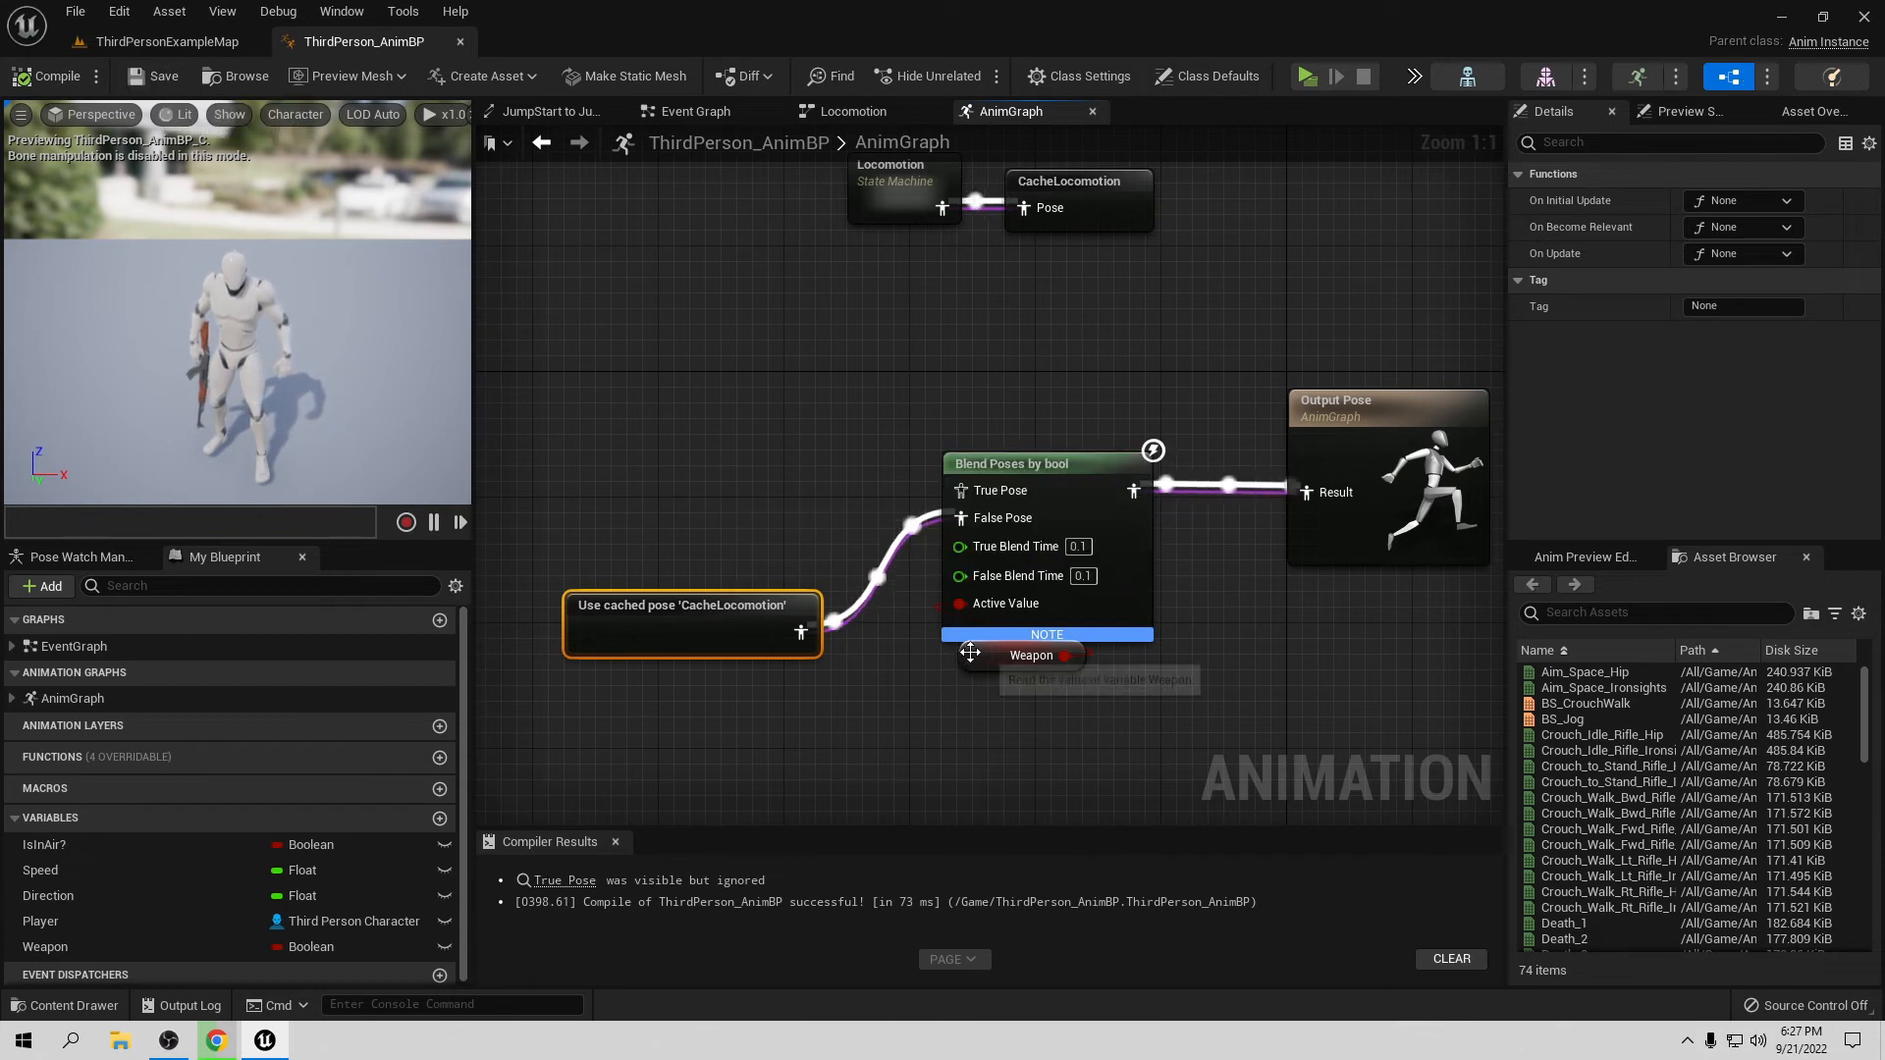
mouse_move(970, 652)
mouse_down()
mouse_move(948, 652)
mouse_move(980, 671)
mouse_move(953, 668)
mouse_up()
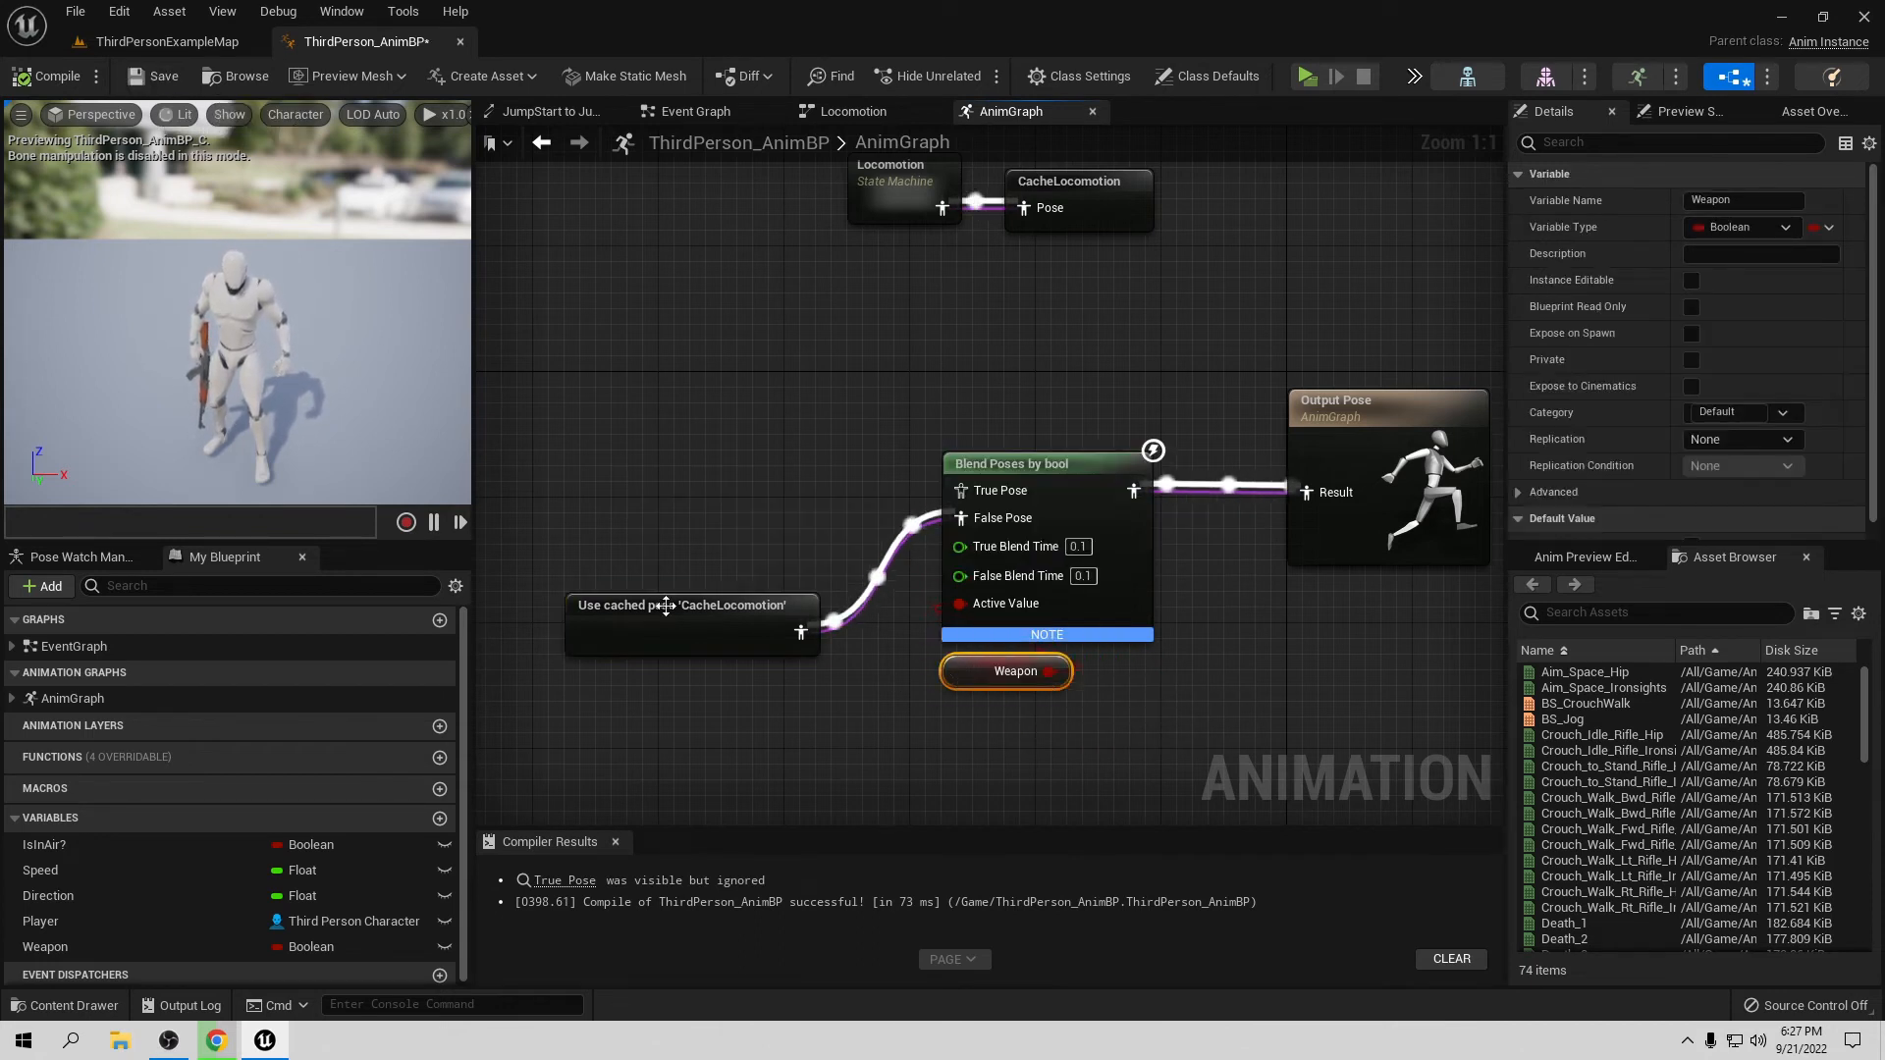
right_drag(617, 455, 680, 518)
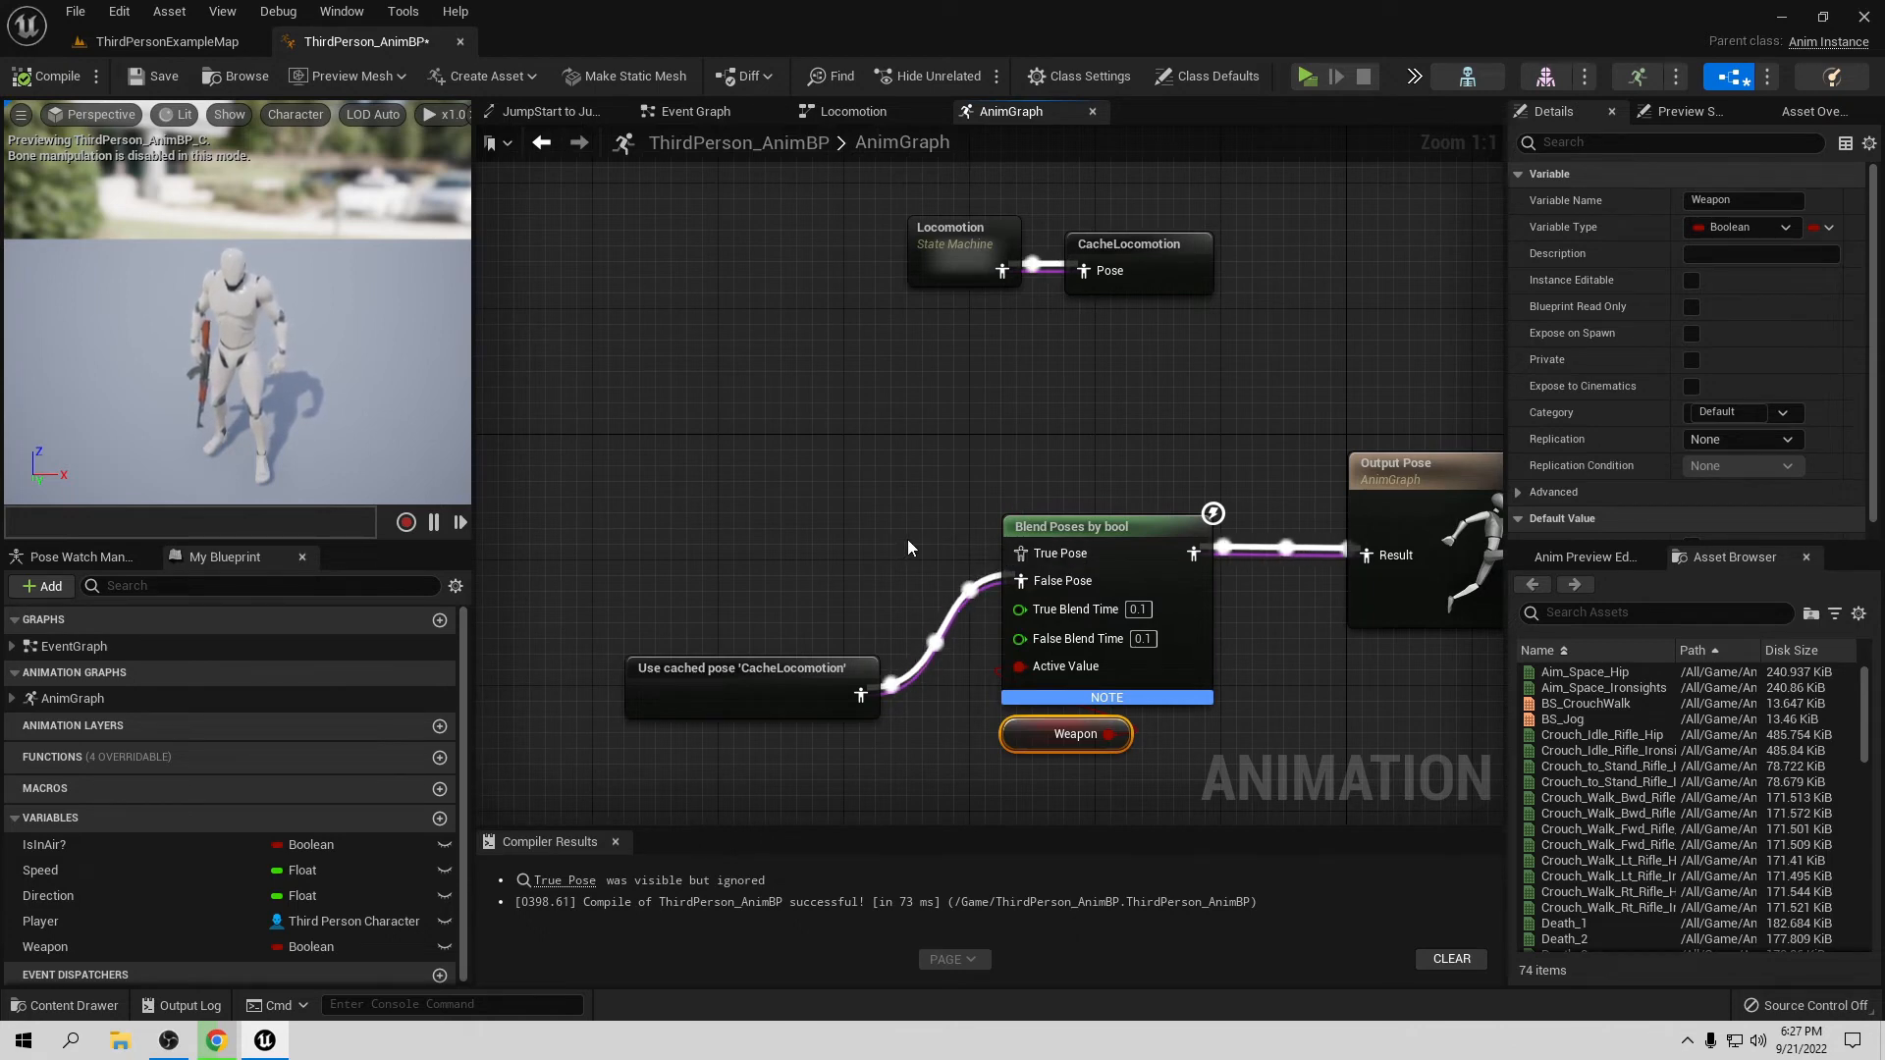
drag(776, 693, 765, 689)
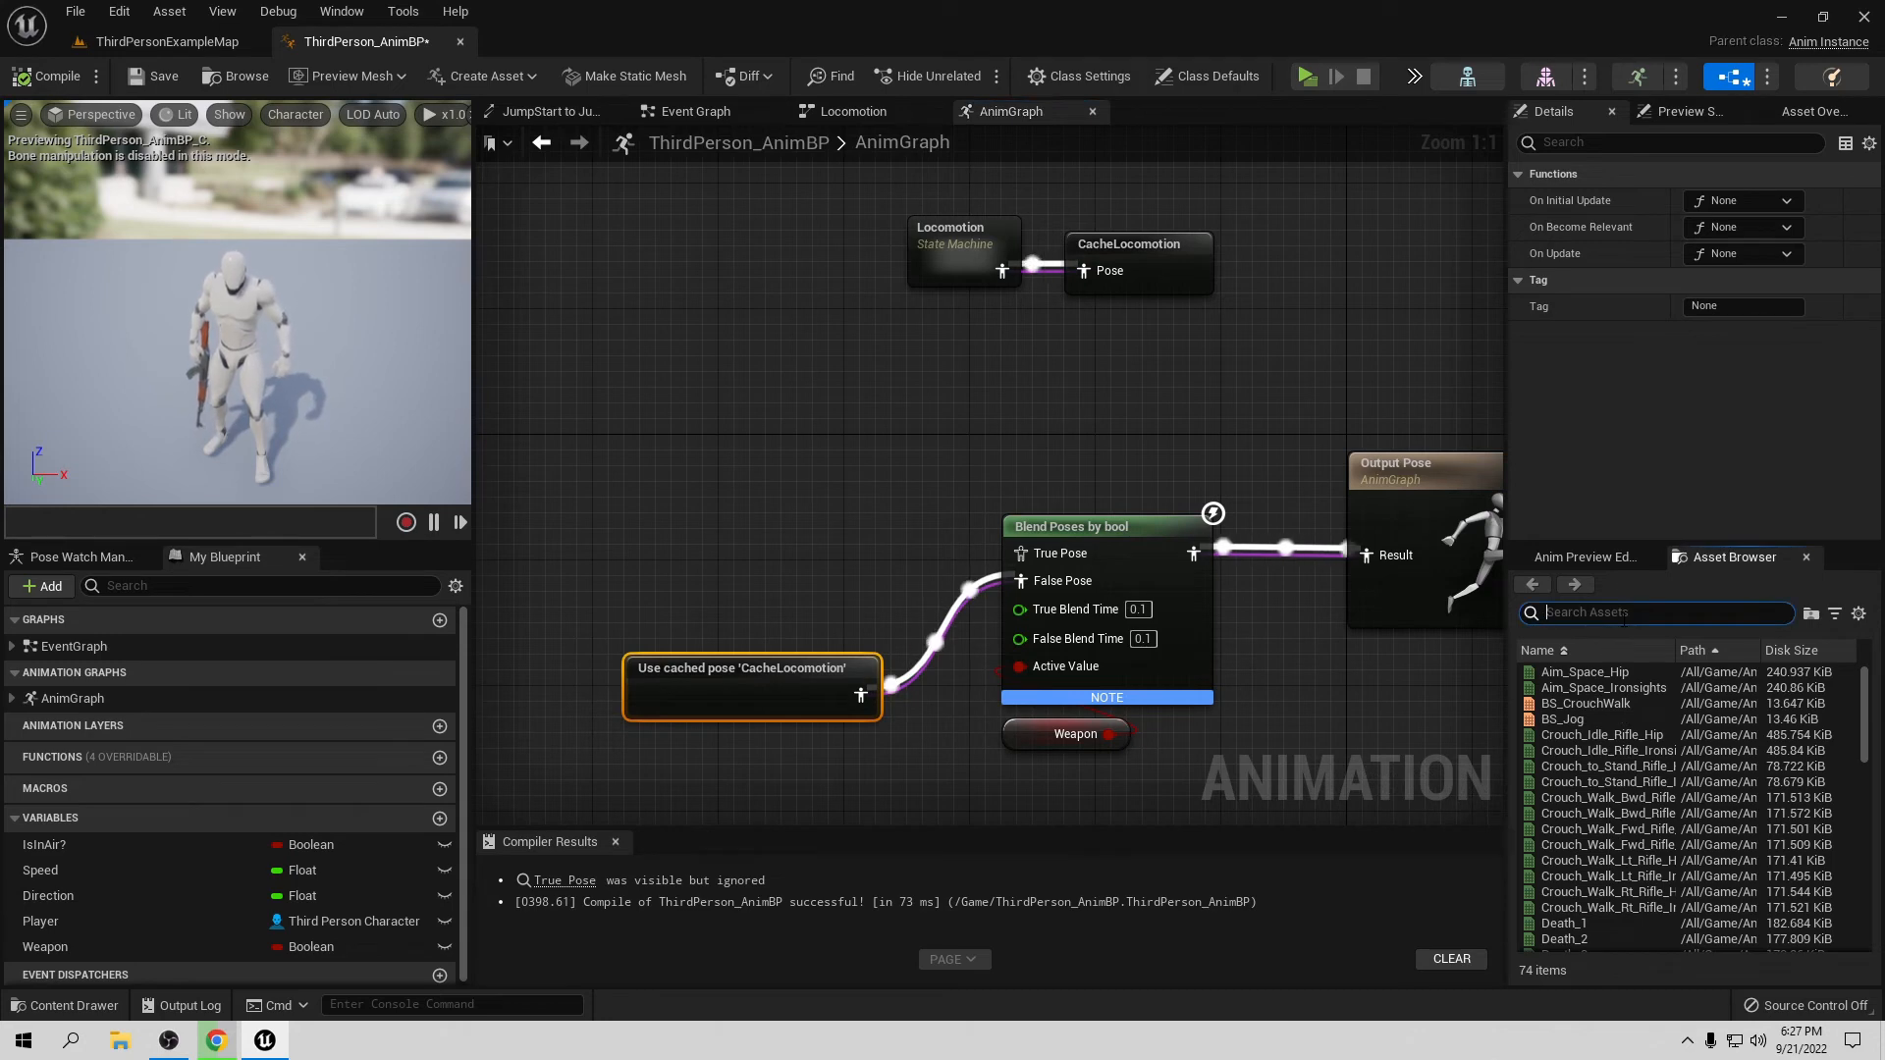
Step: Search the animation assets for idle, add Idle_Rifle_Hip to the AnimGraph, preview the animation, and connect its sequence player to True Pose
text(le)
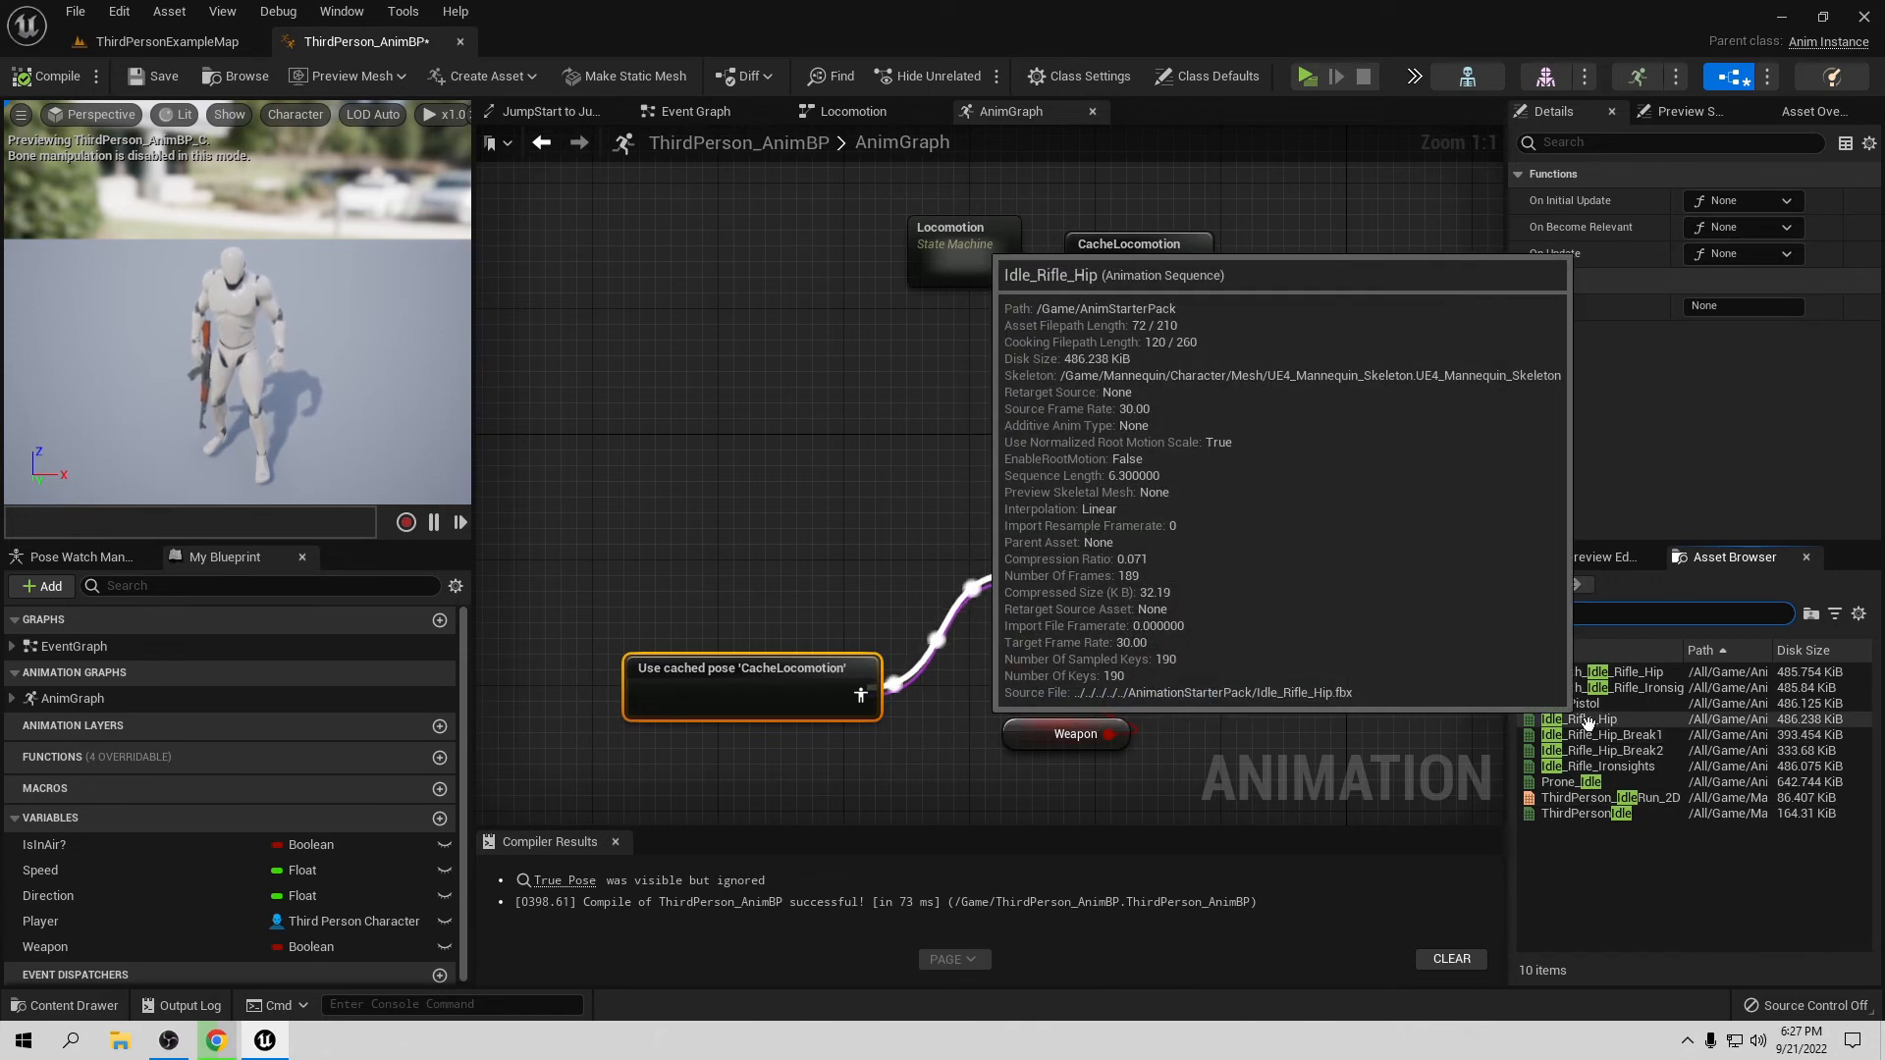
drag(1571, 720, 775, 496)
click(797, 511)
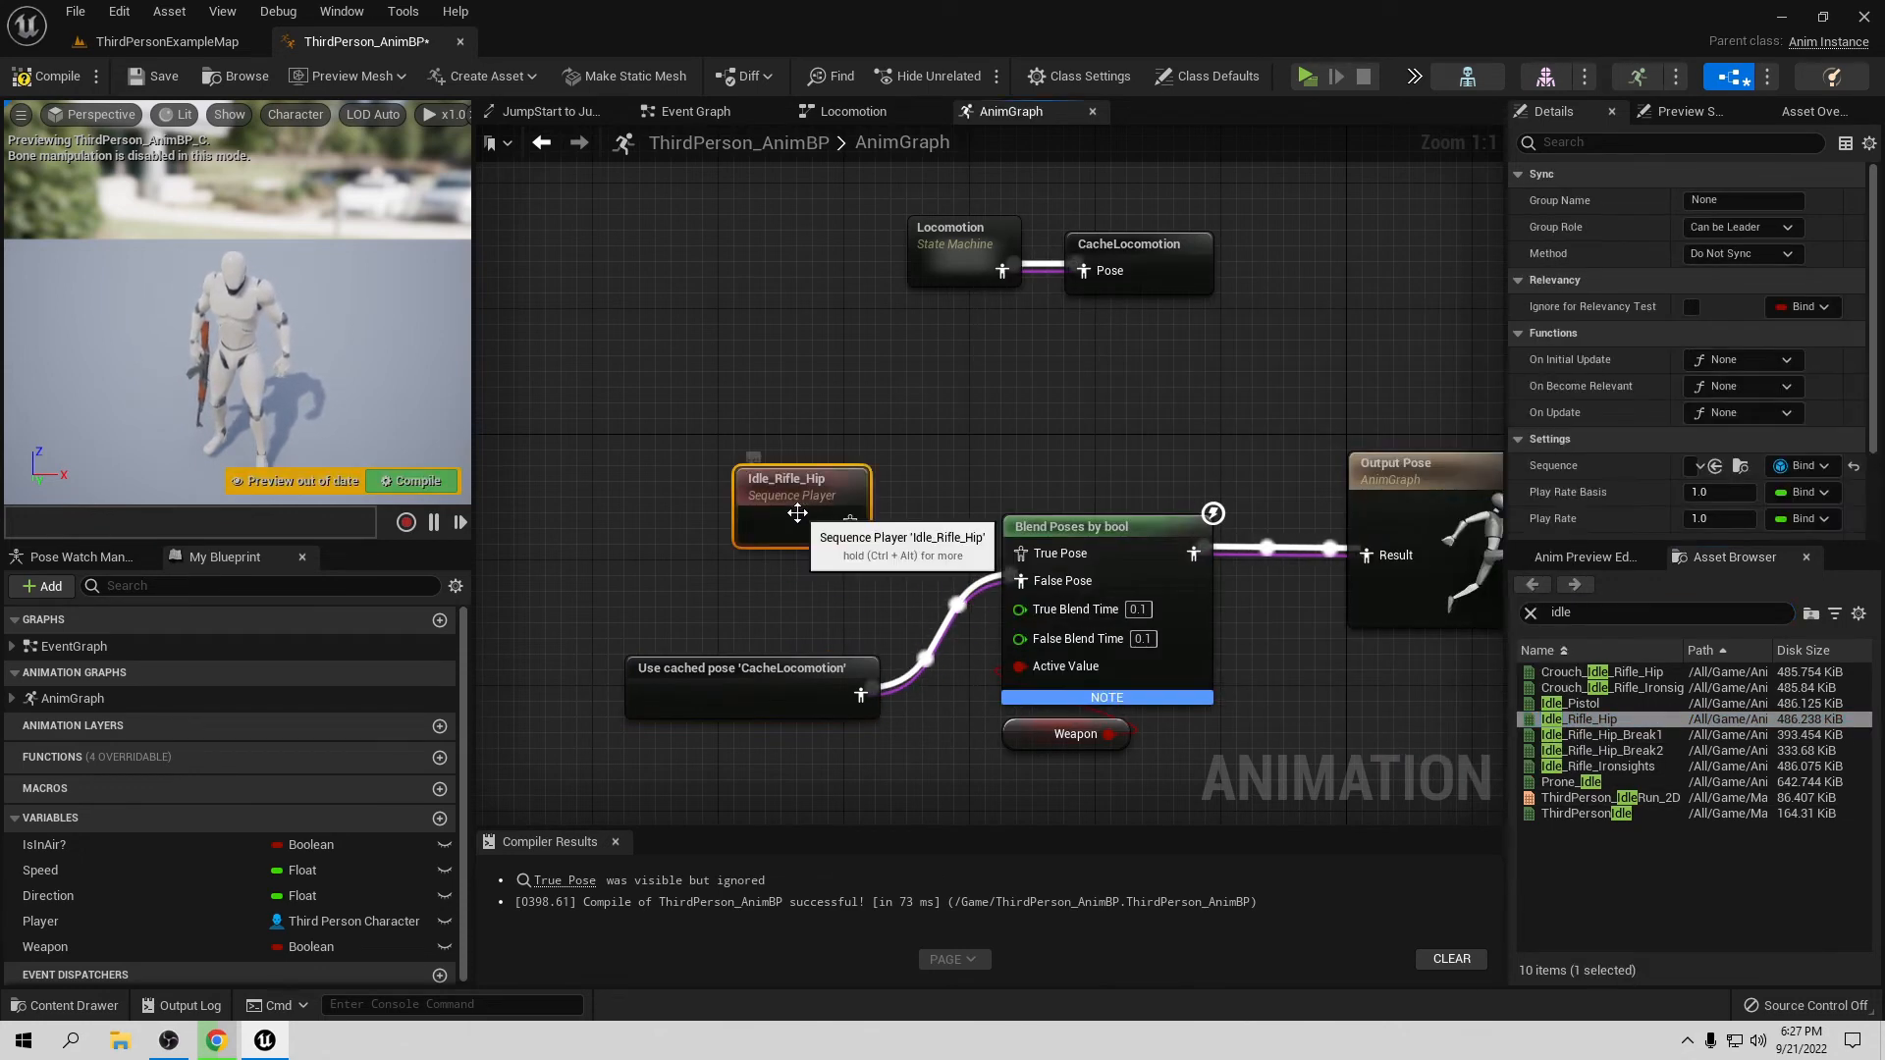
double_click(798, 512)
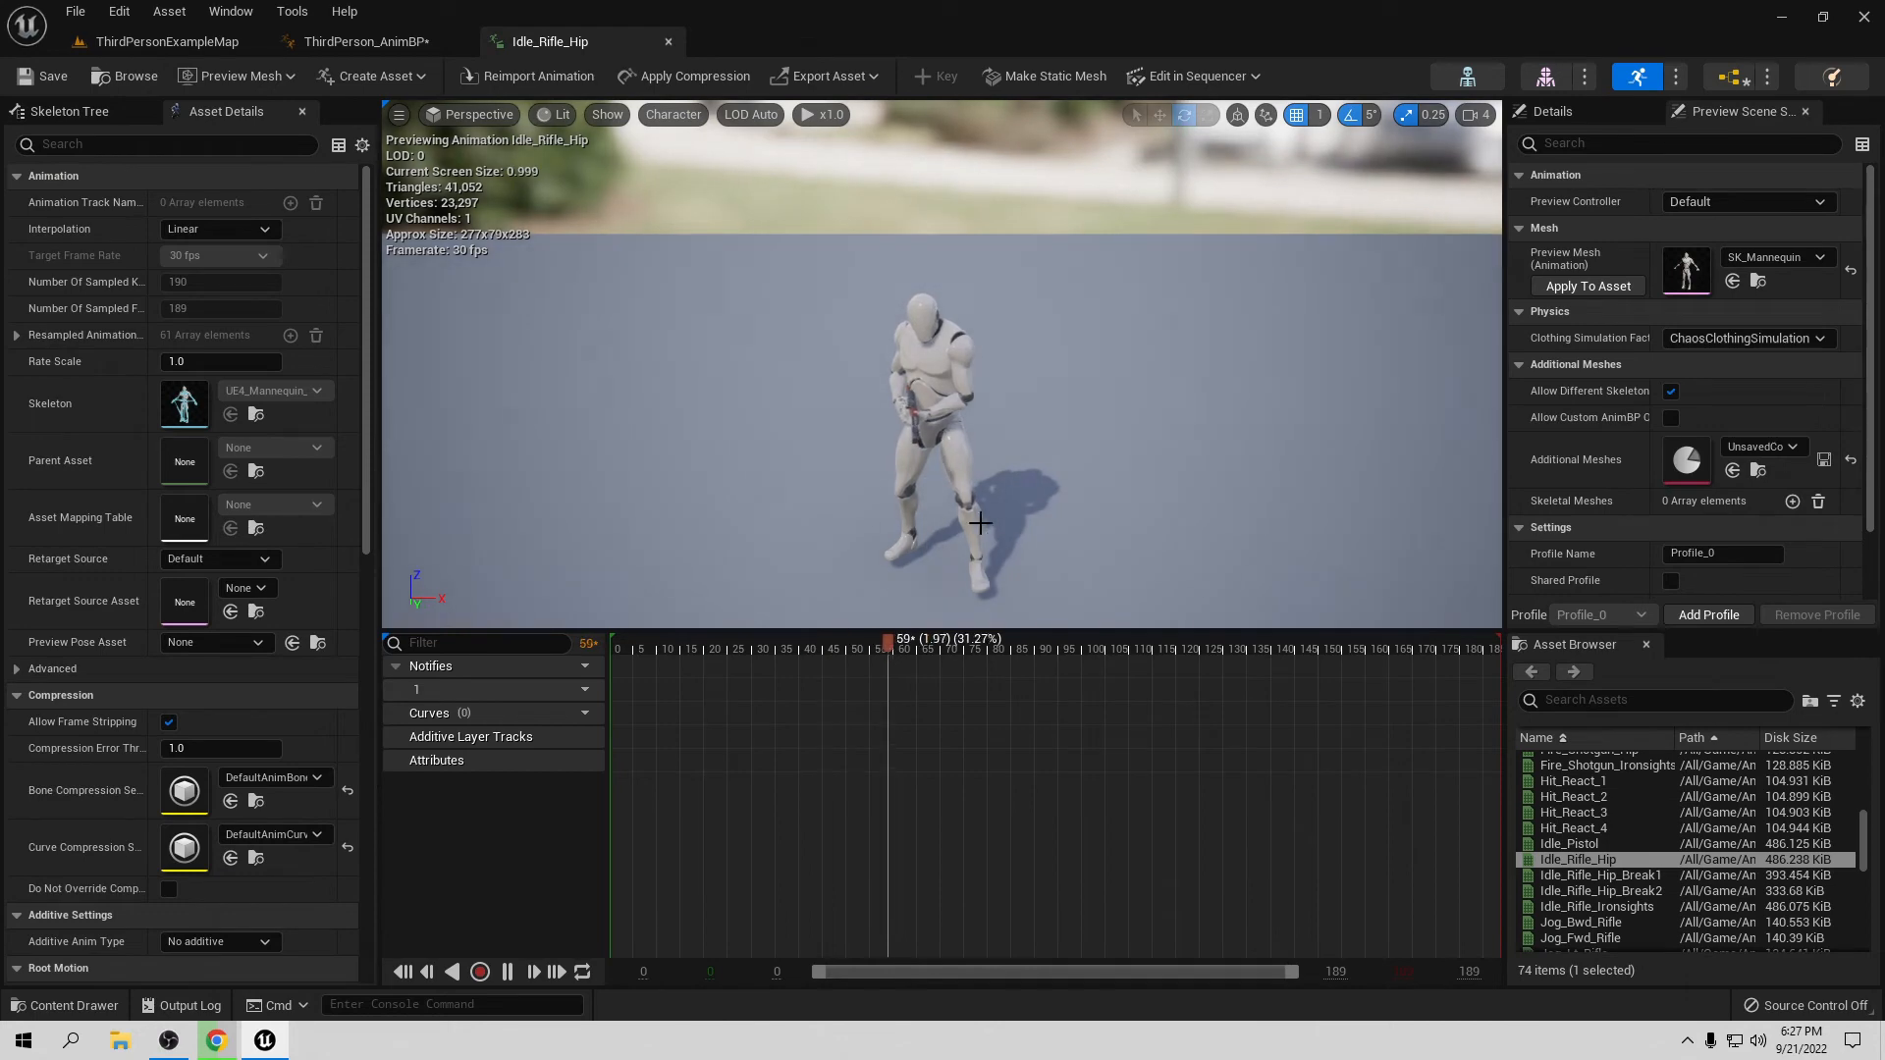
click(667, 41)
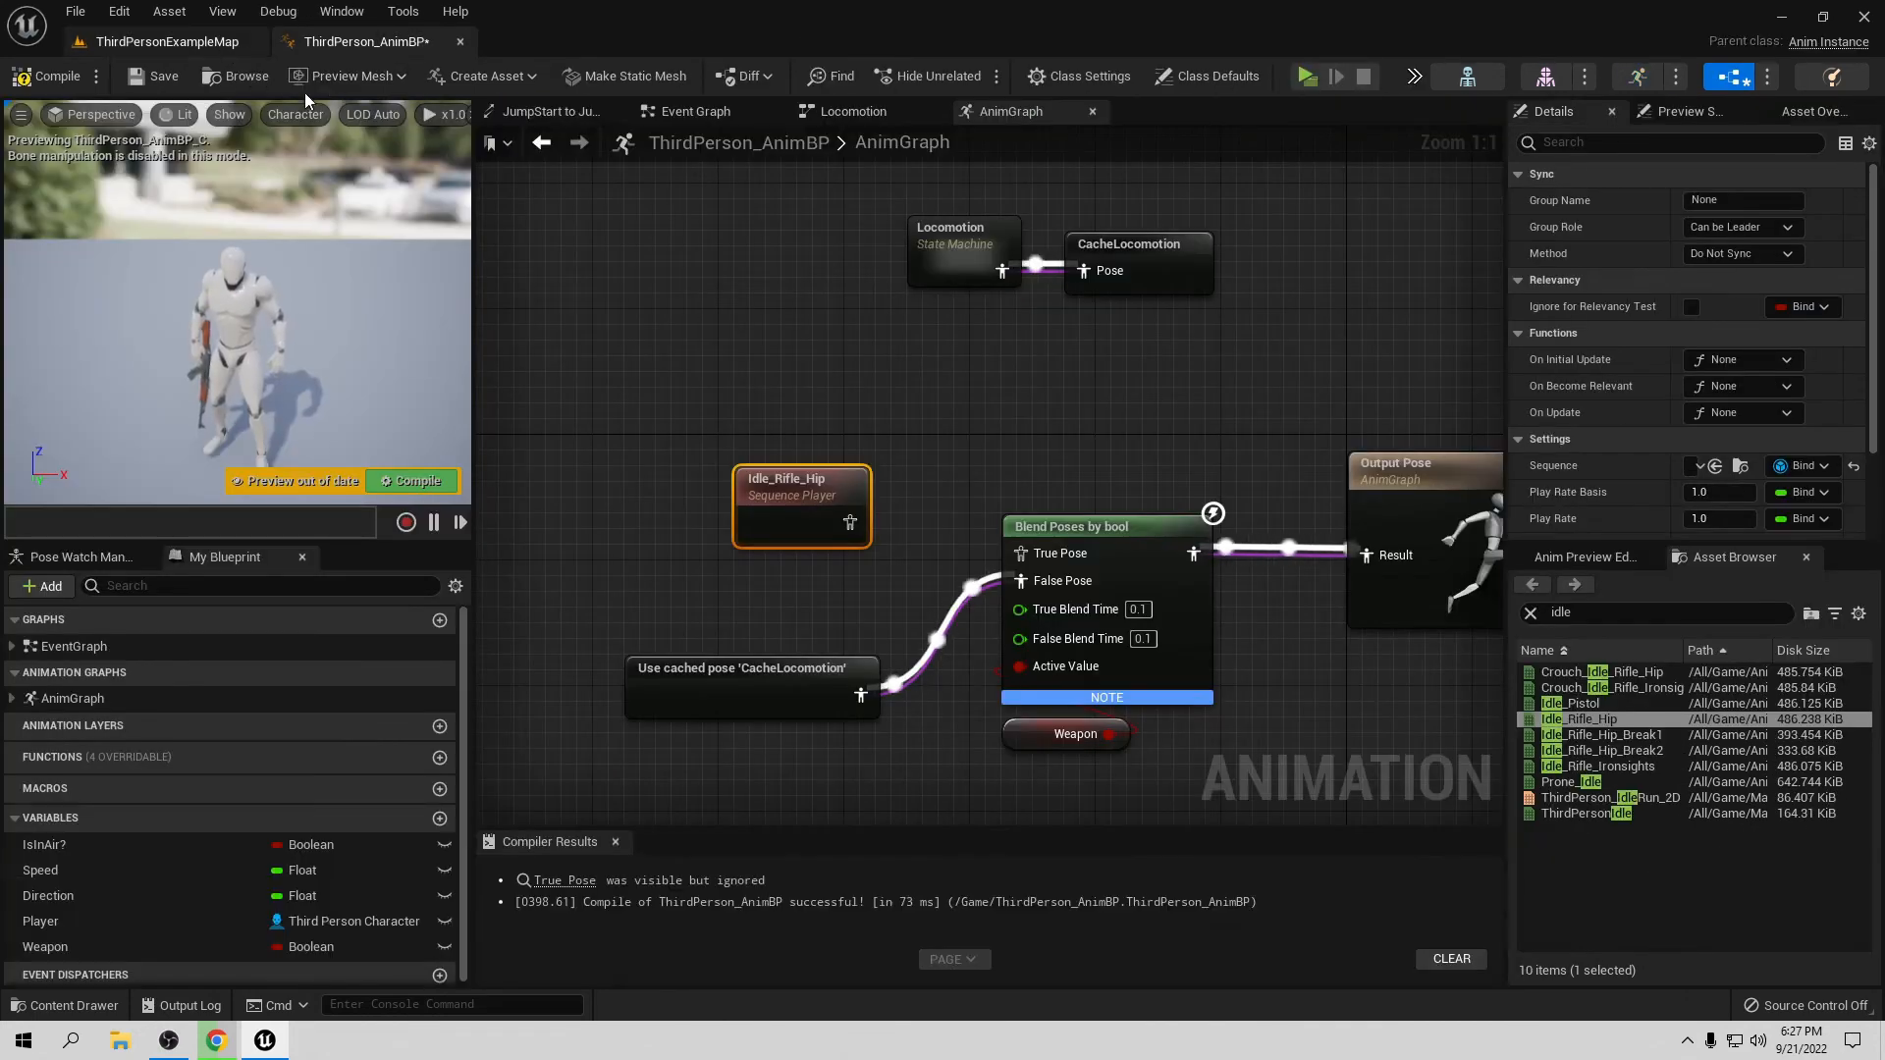
drag(850, 521, 1023, 553)
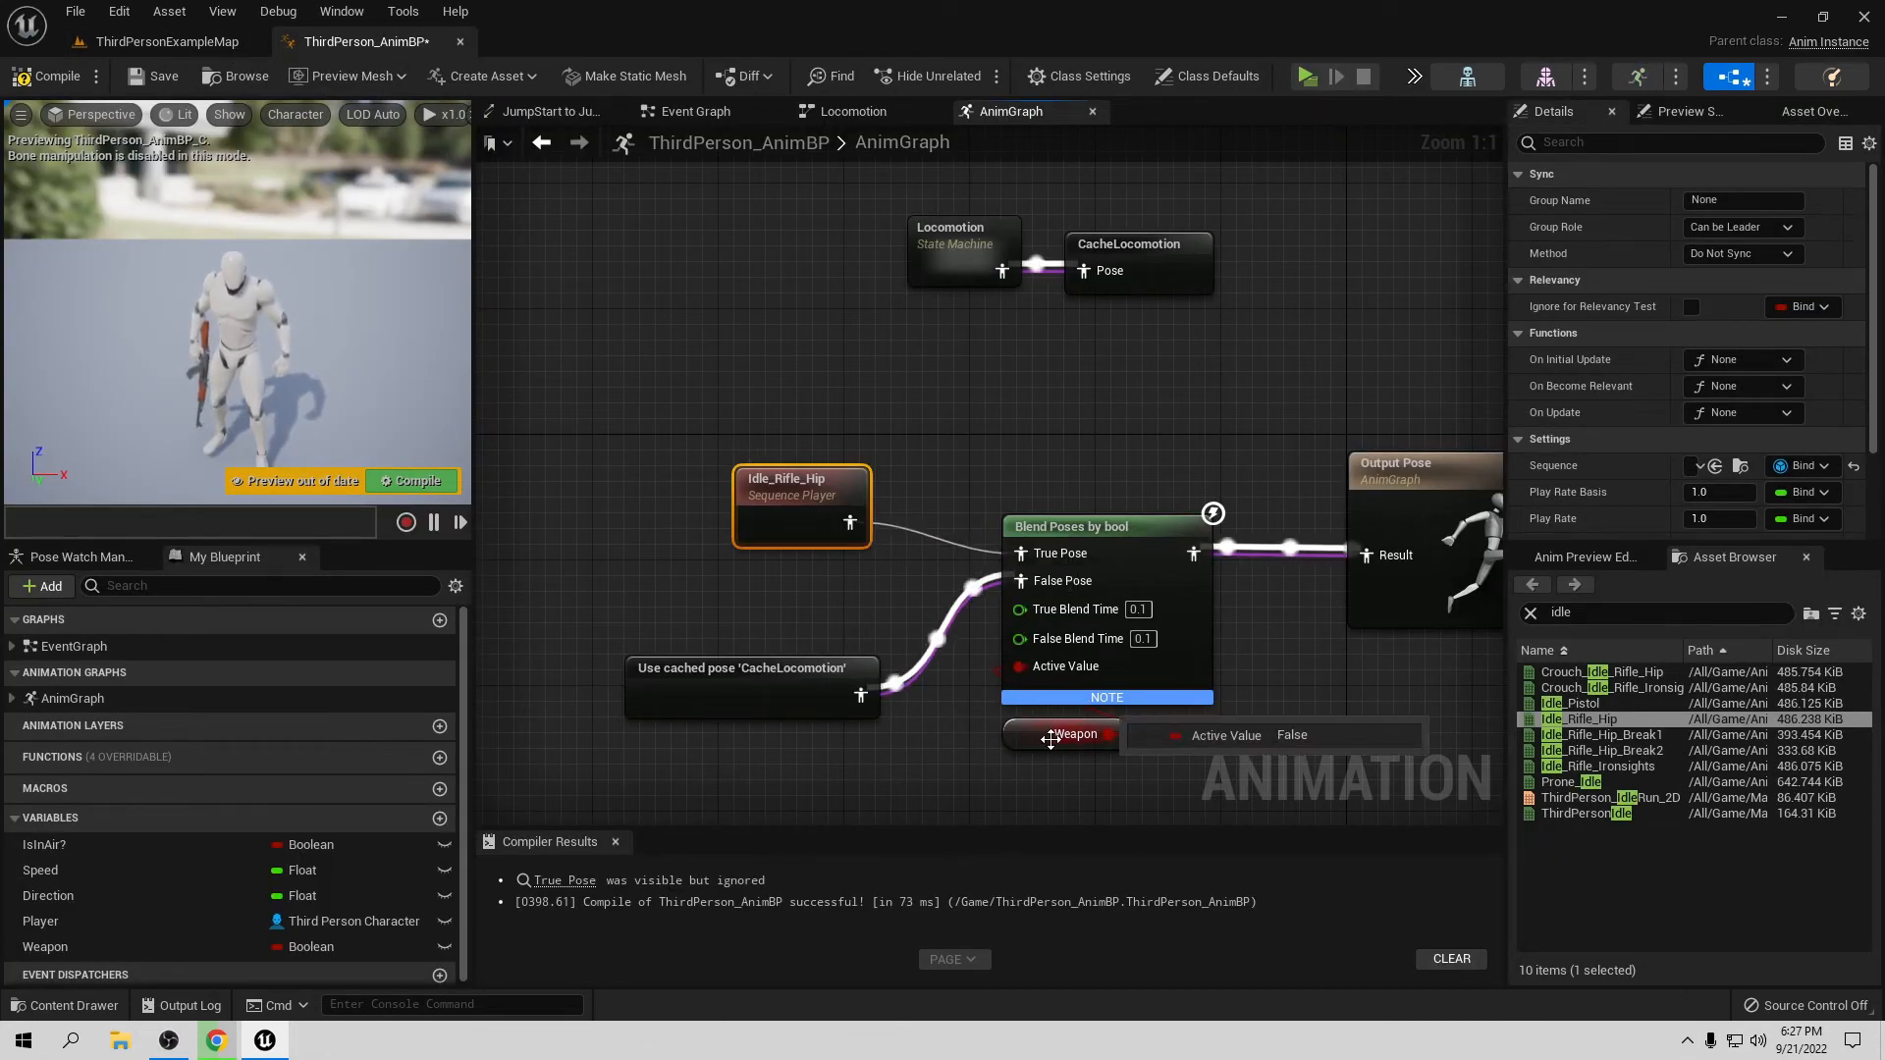
Step: Compile the animation blueprint and test the character's pose while picking up the rifle in a play session
click(81, 84)
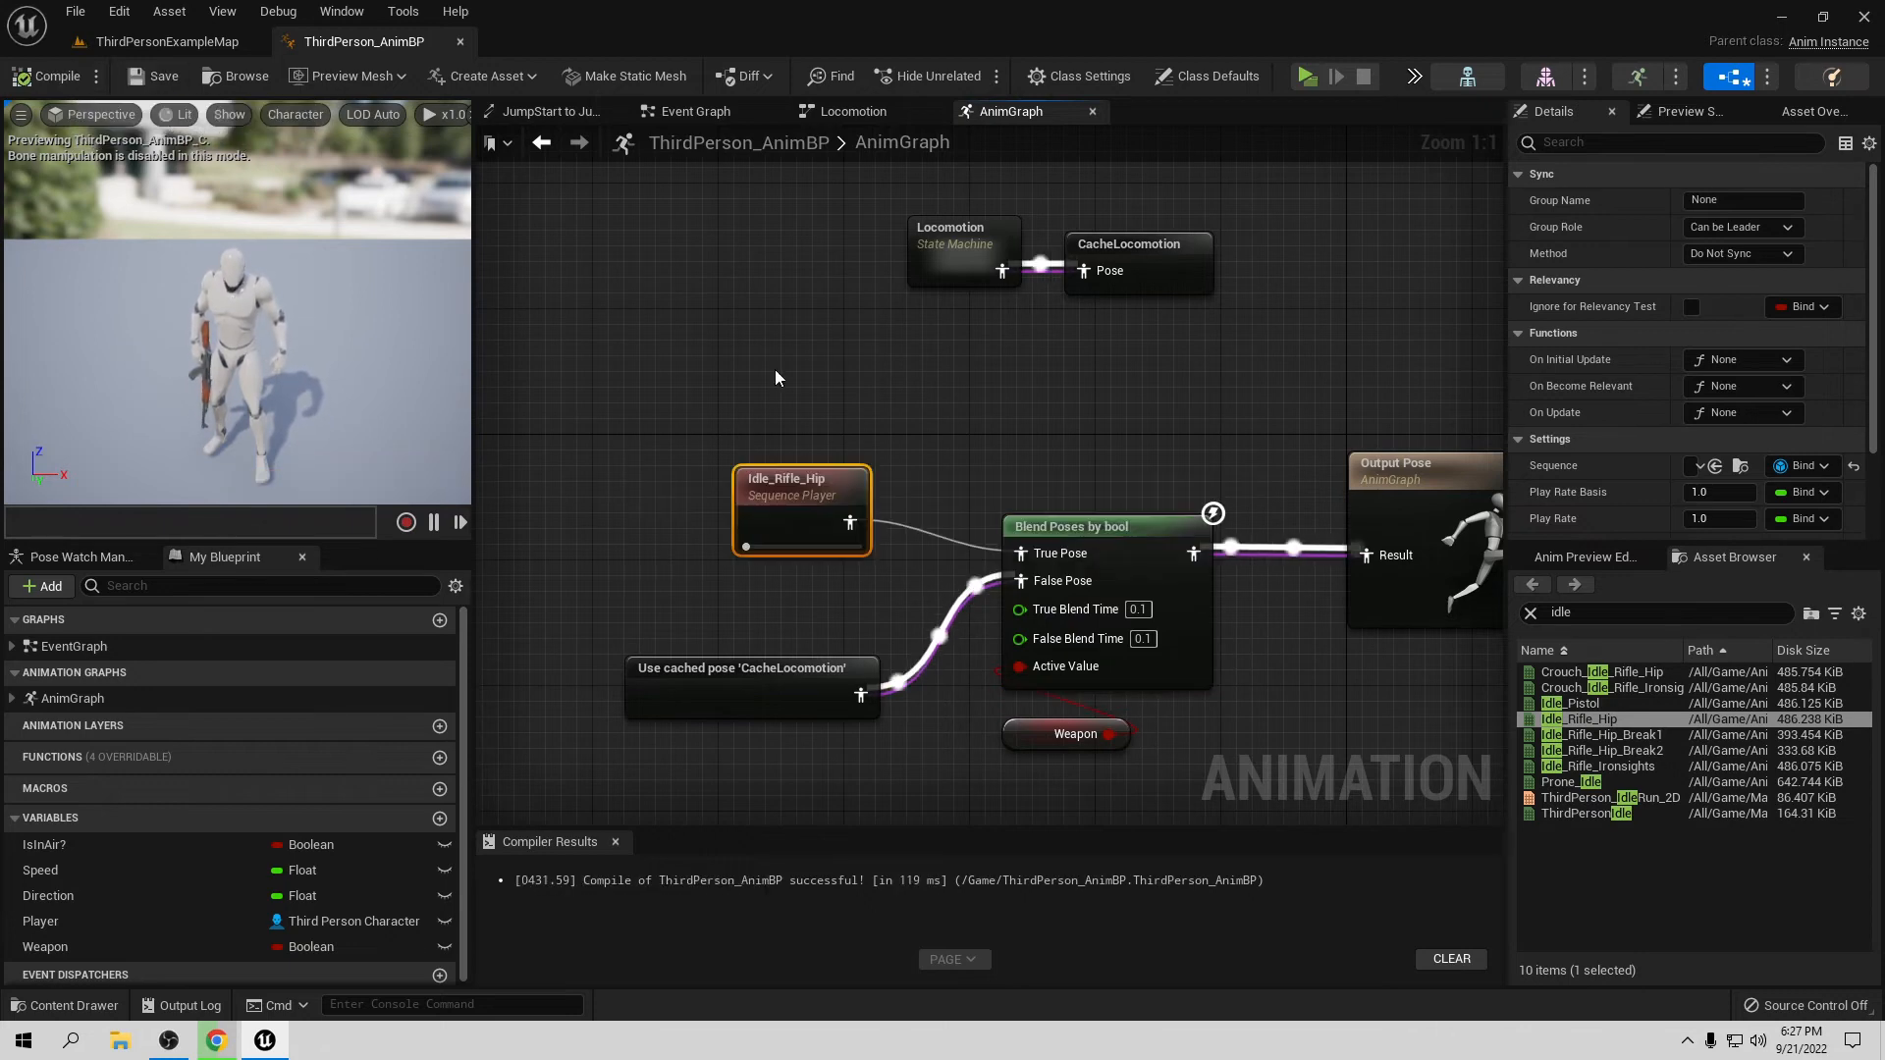
click(1307, 77)
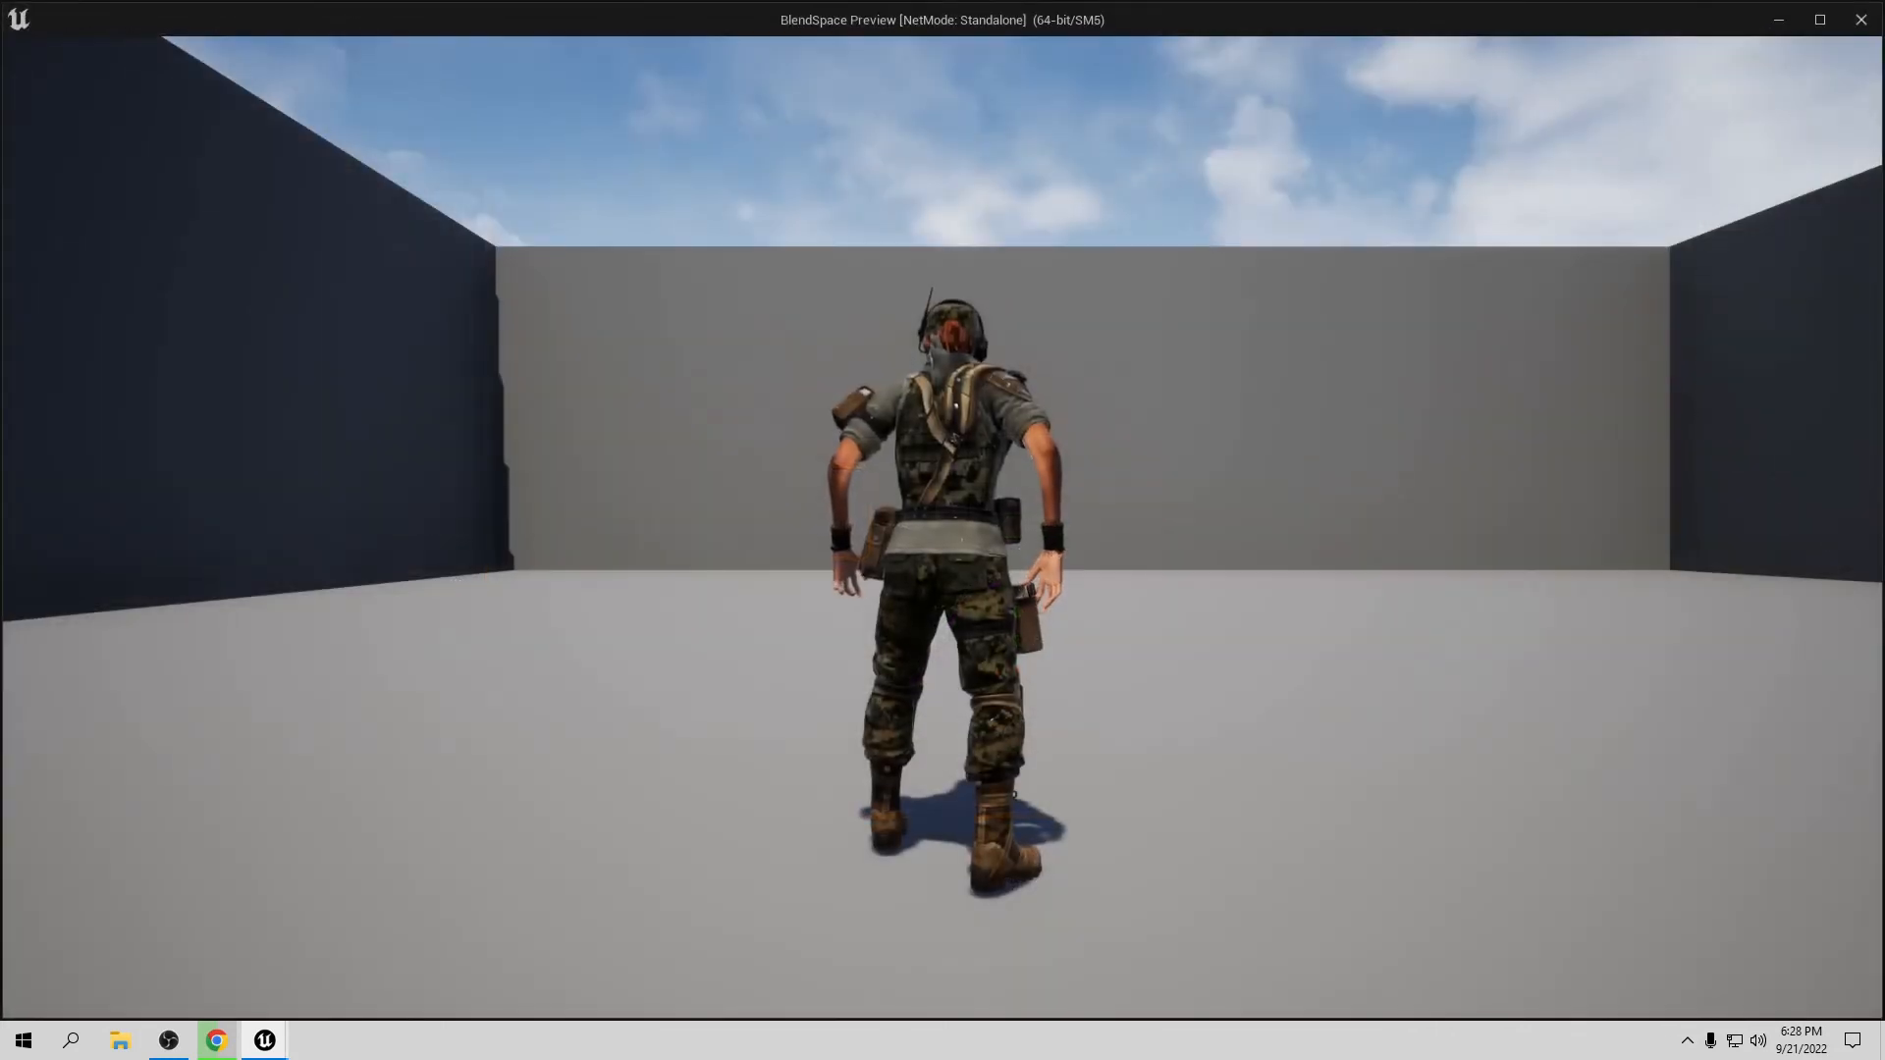
key(a)
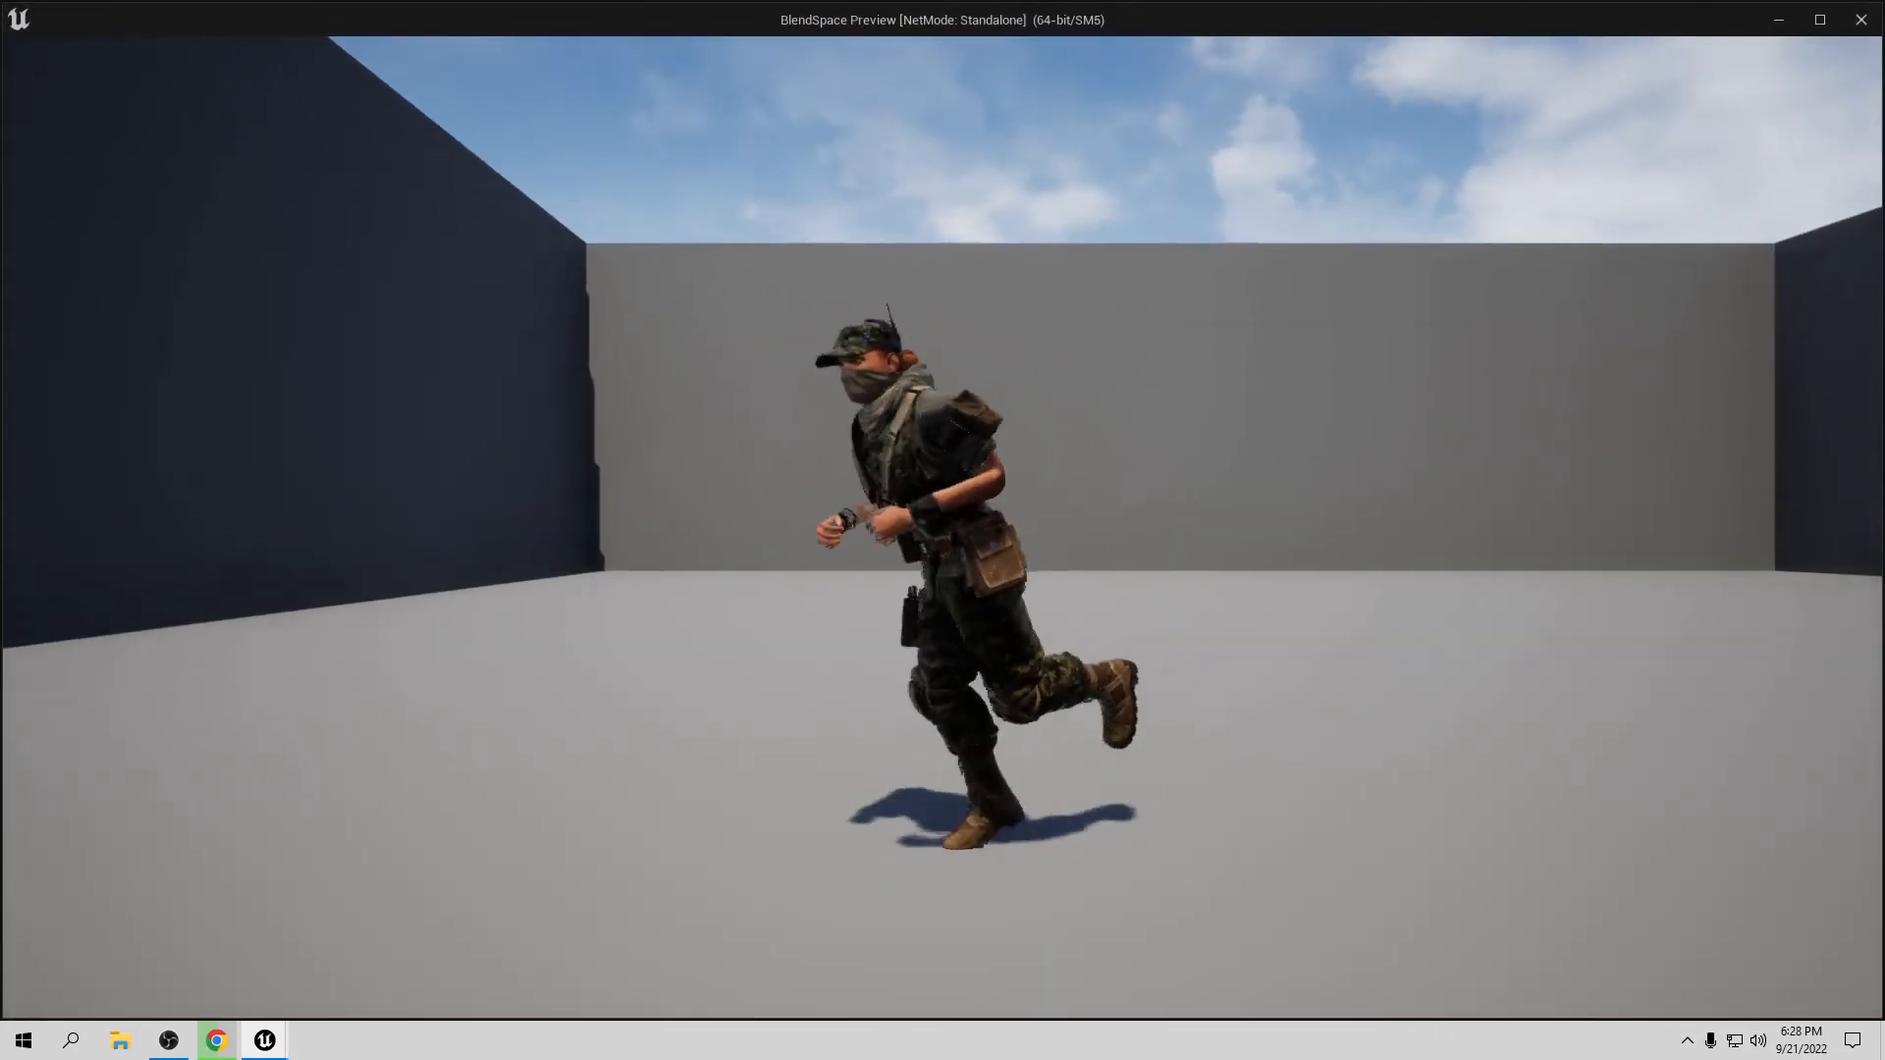
key(a)
key(w)
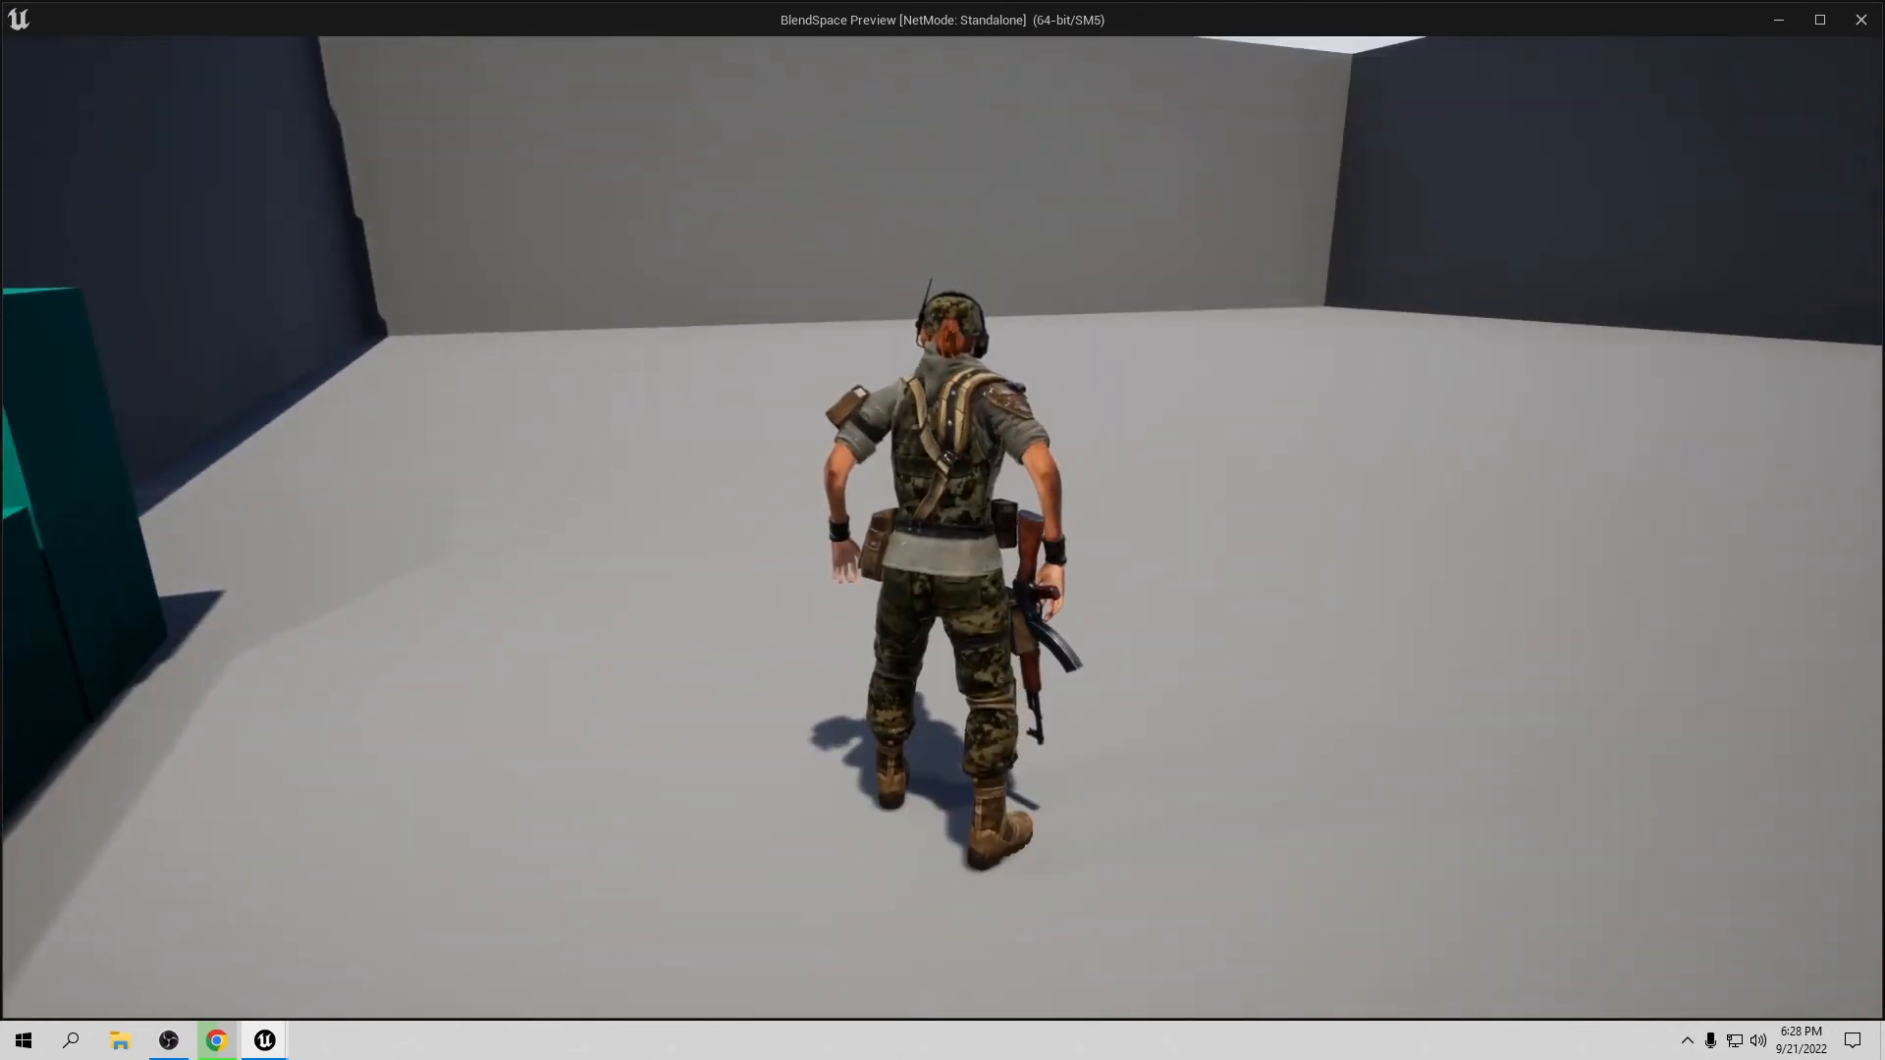
key(Escape)
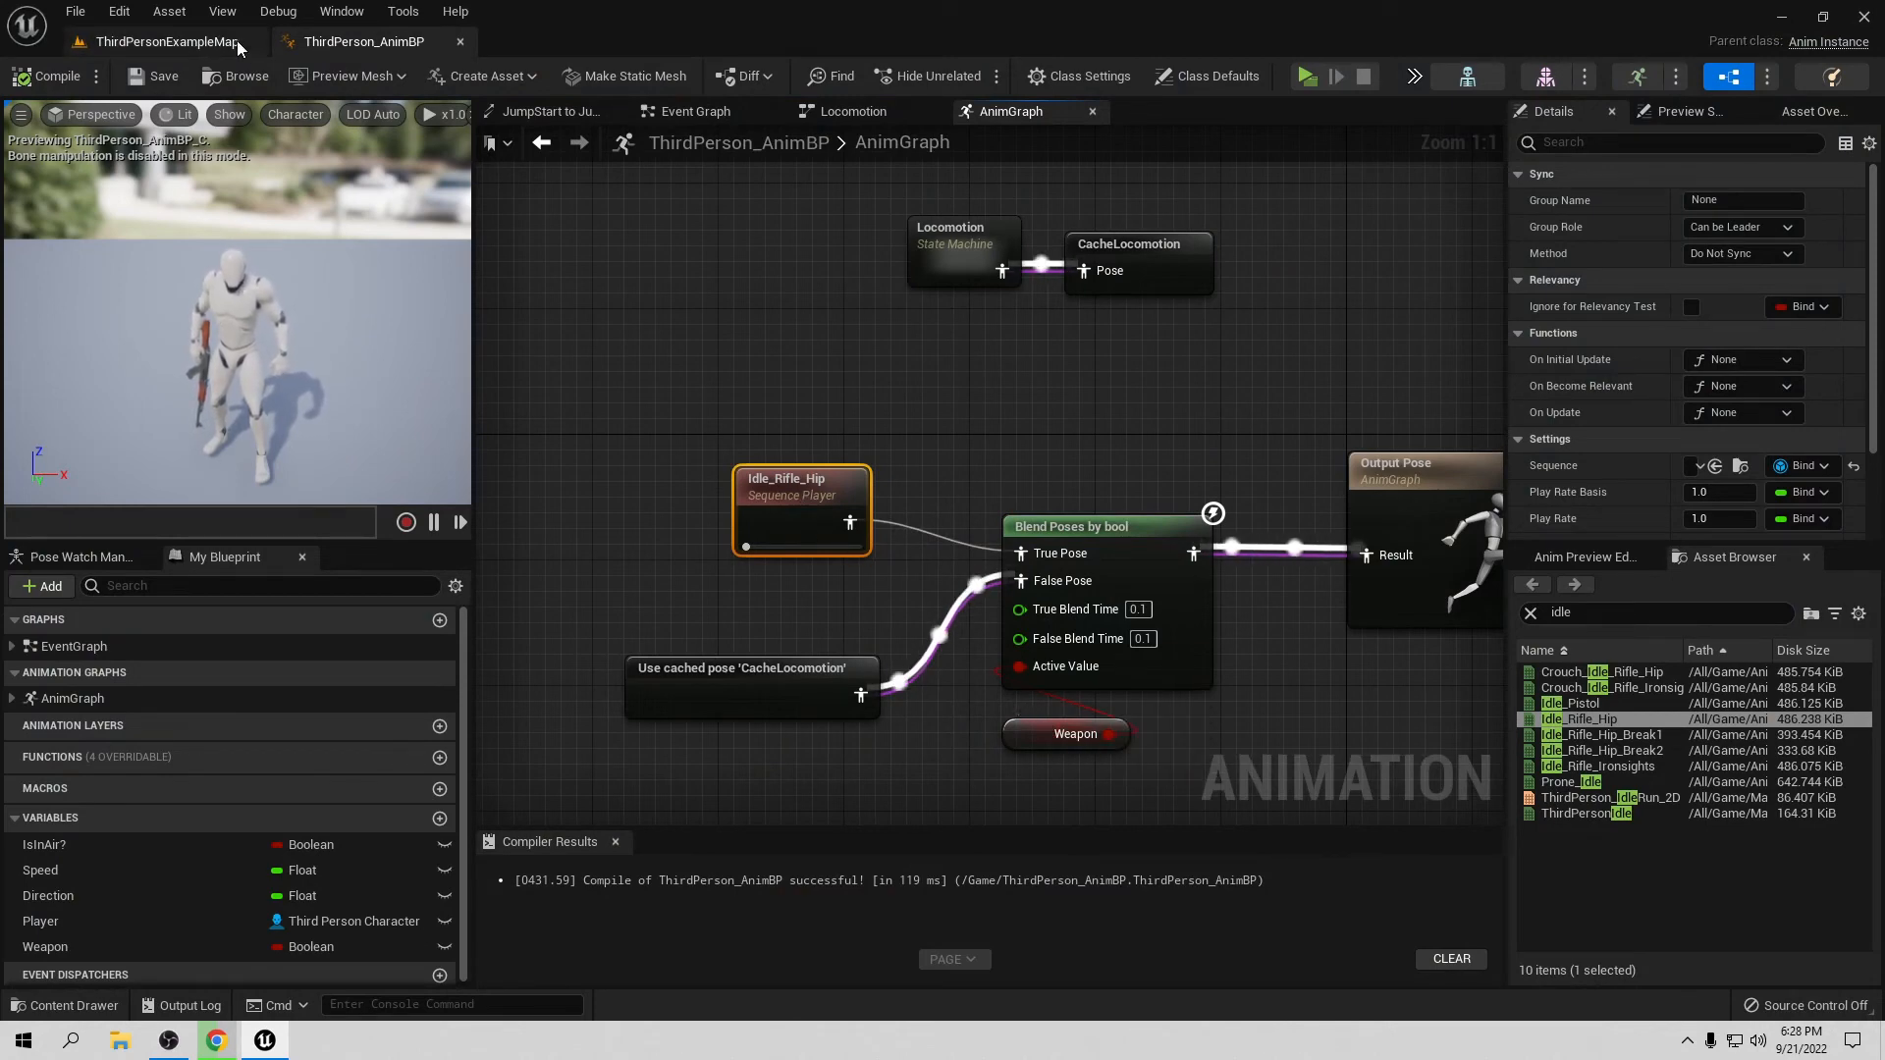
Step: Open Weapon_BP and add a Set Weapon node from the As Third Person Character output in its Event Graph
click(196, 43)
click(1287, 877)
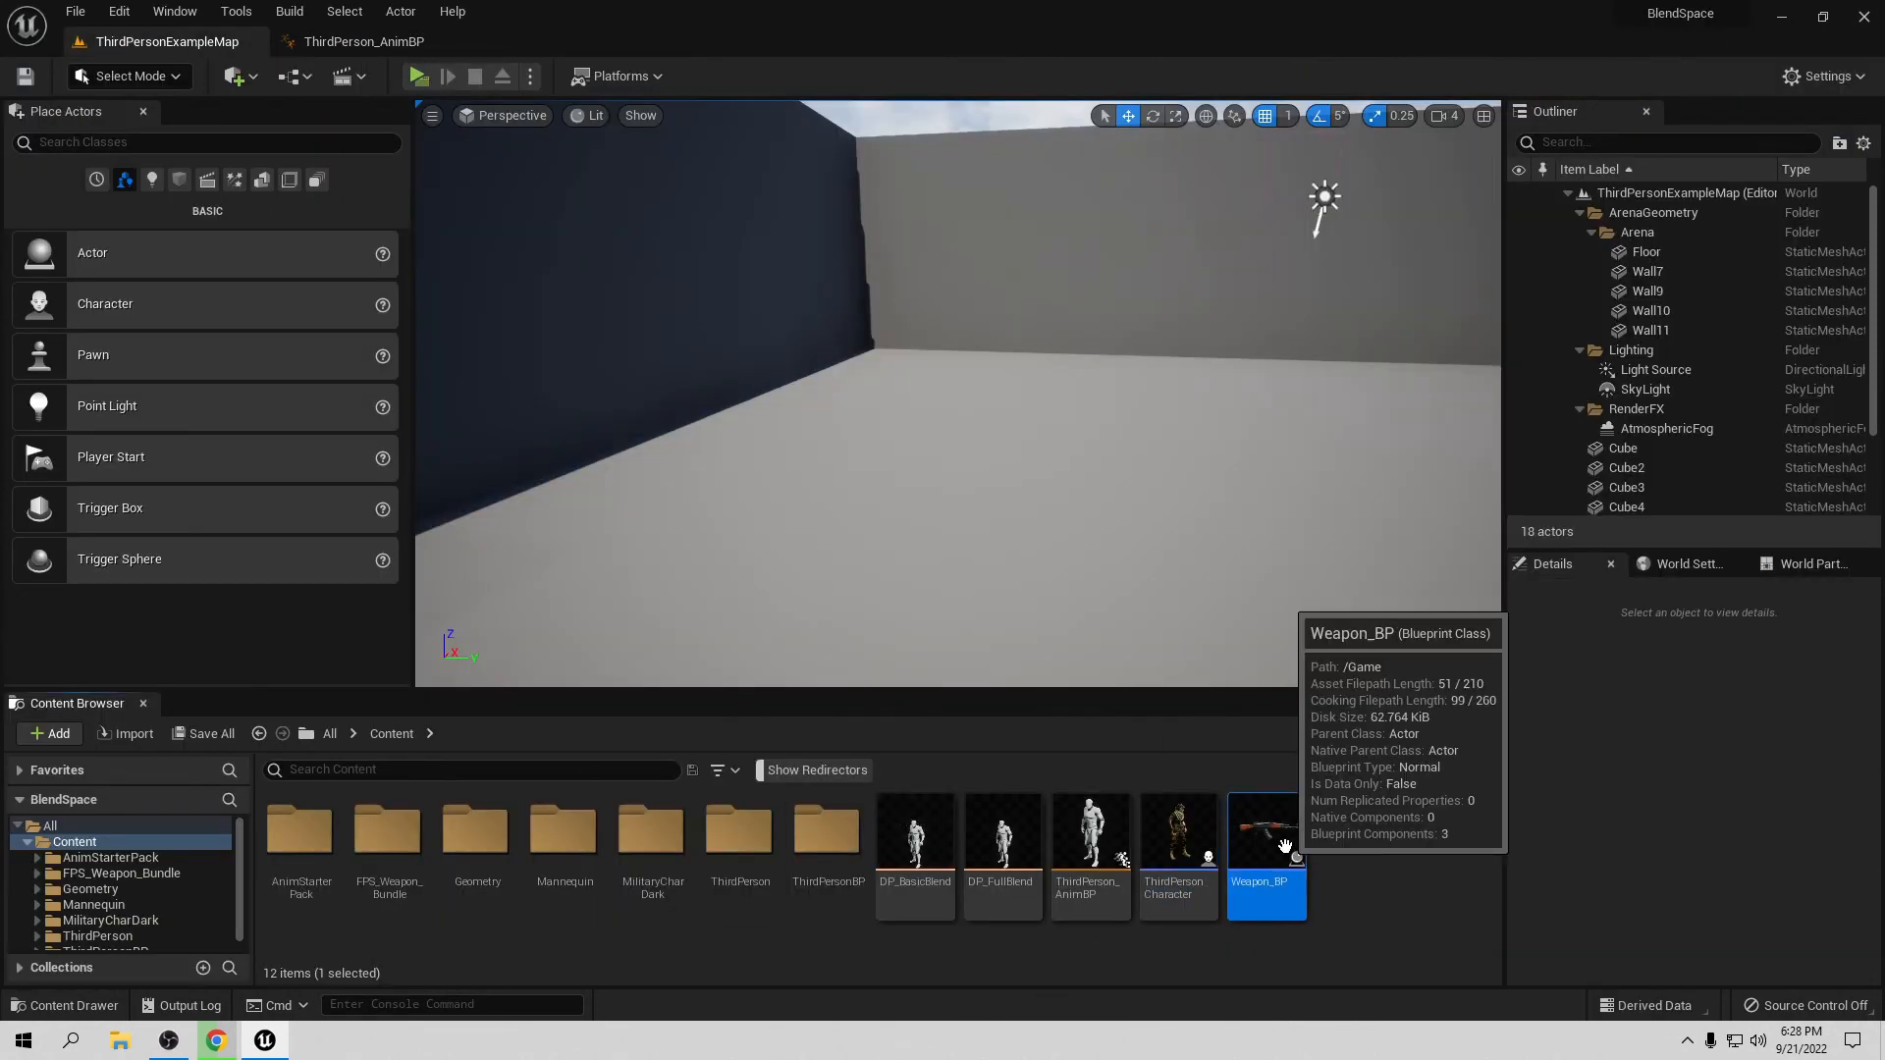
double_click(1285, 846)
right_drag(854, 640, 587, 725)
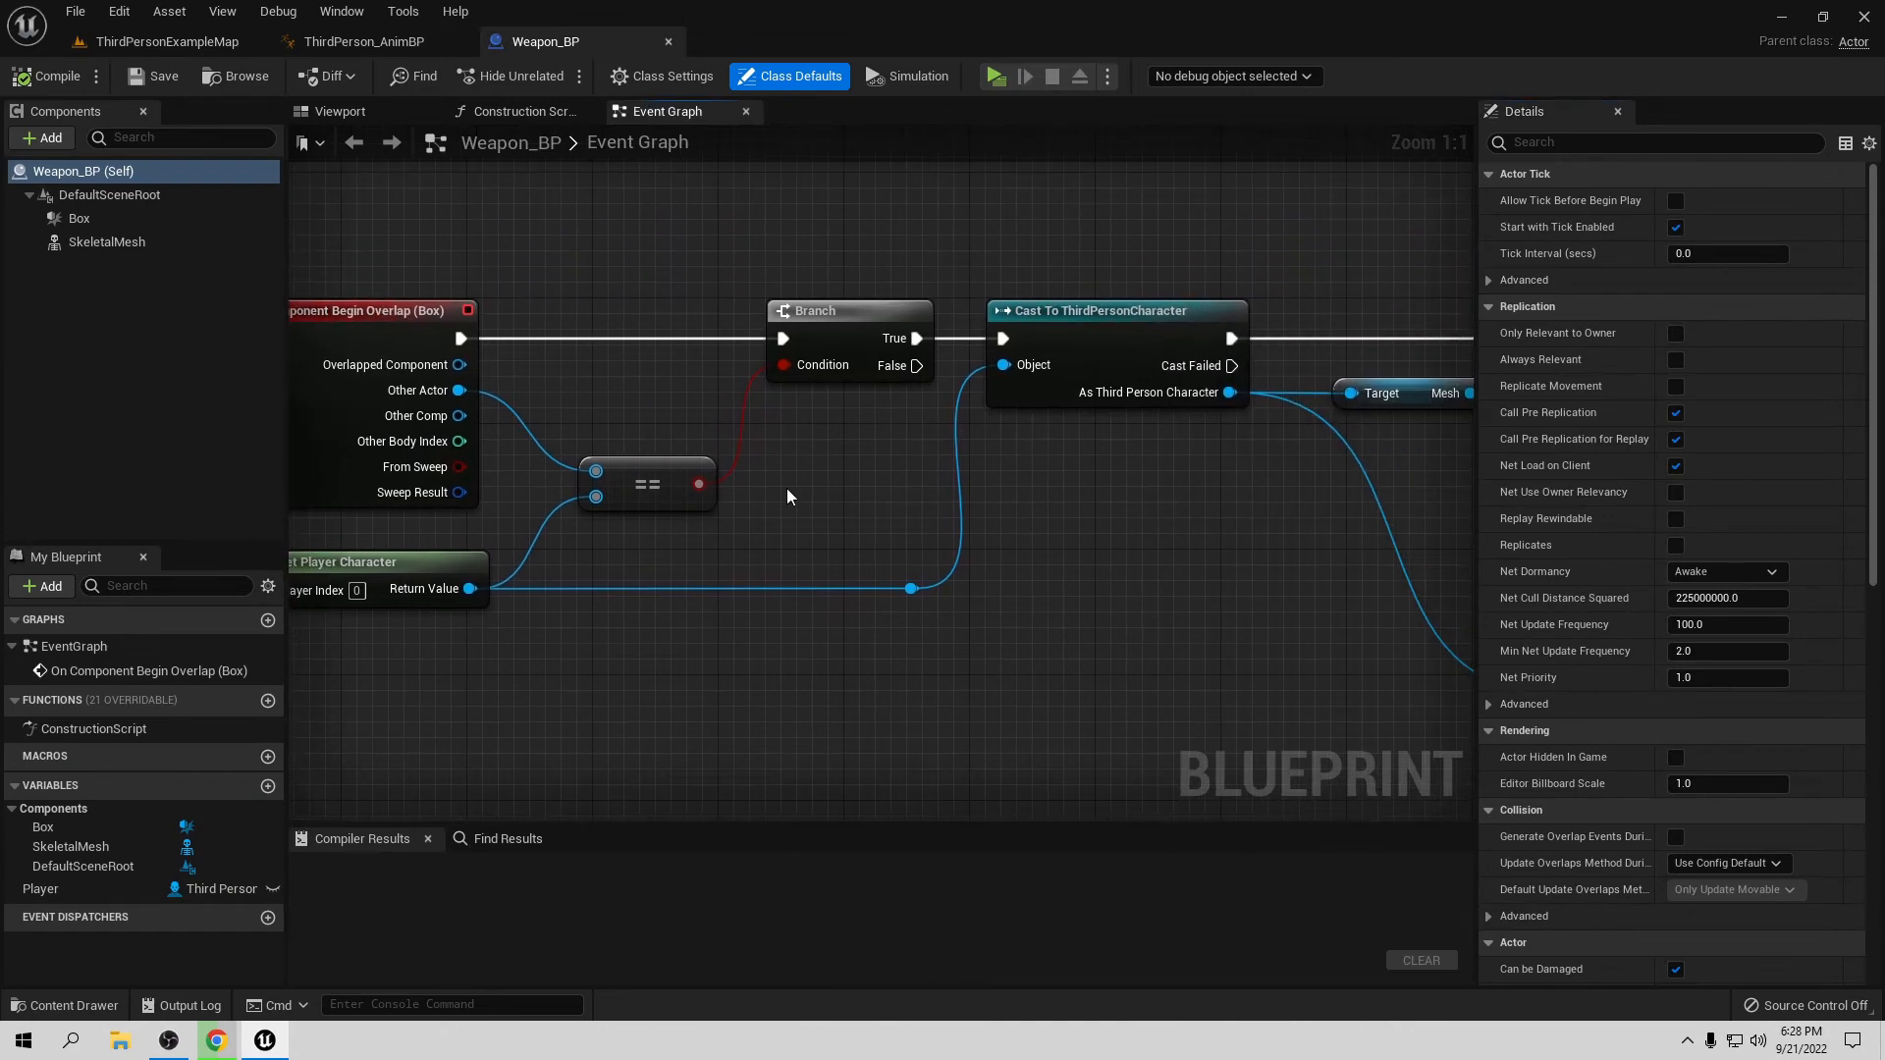
right_drag(1139, 538, 471, 540)
right_drag(1413, 589, 1348, 559)
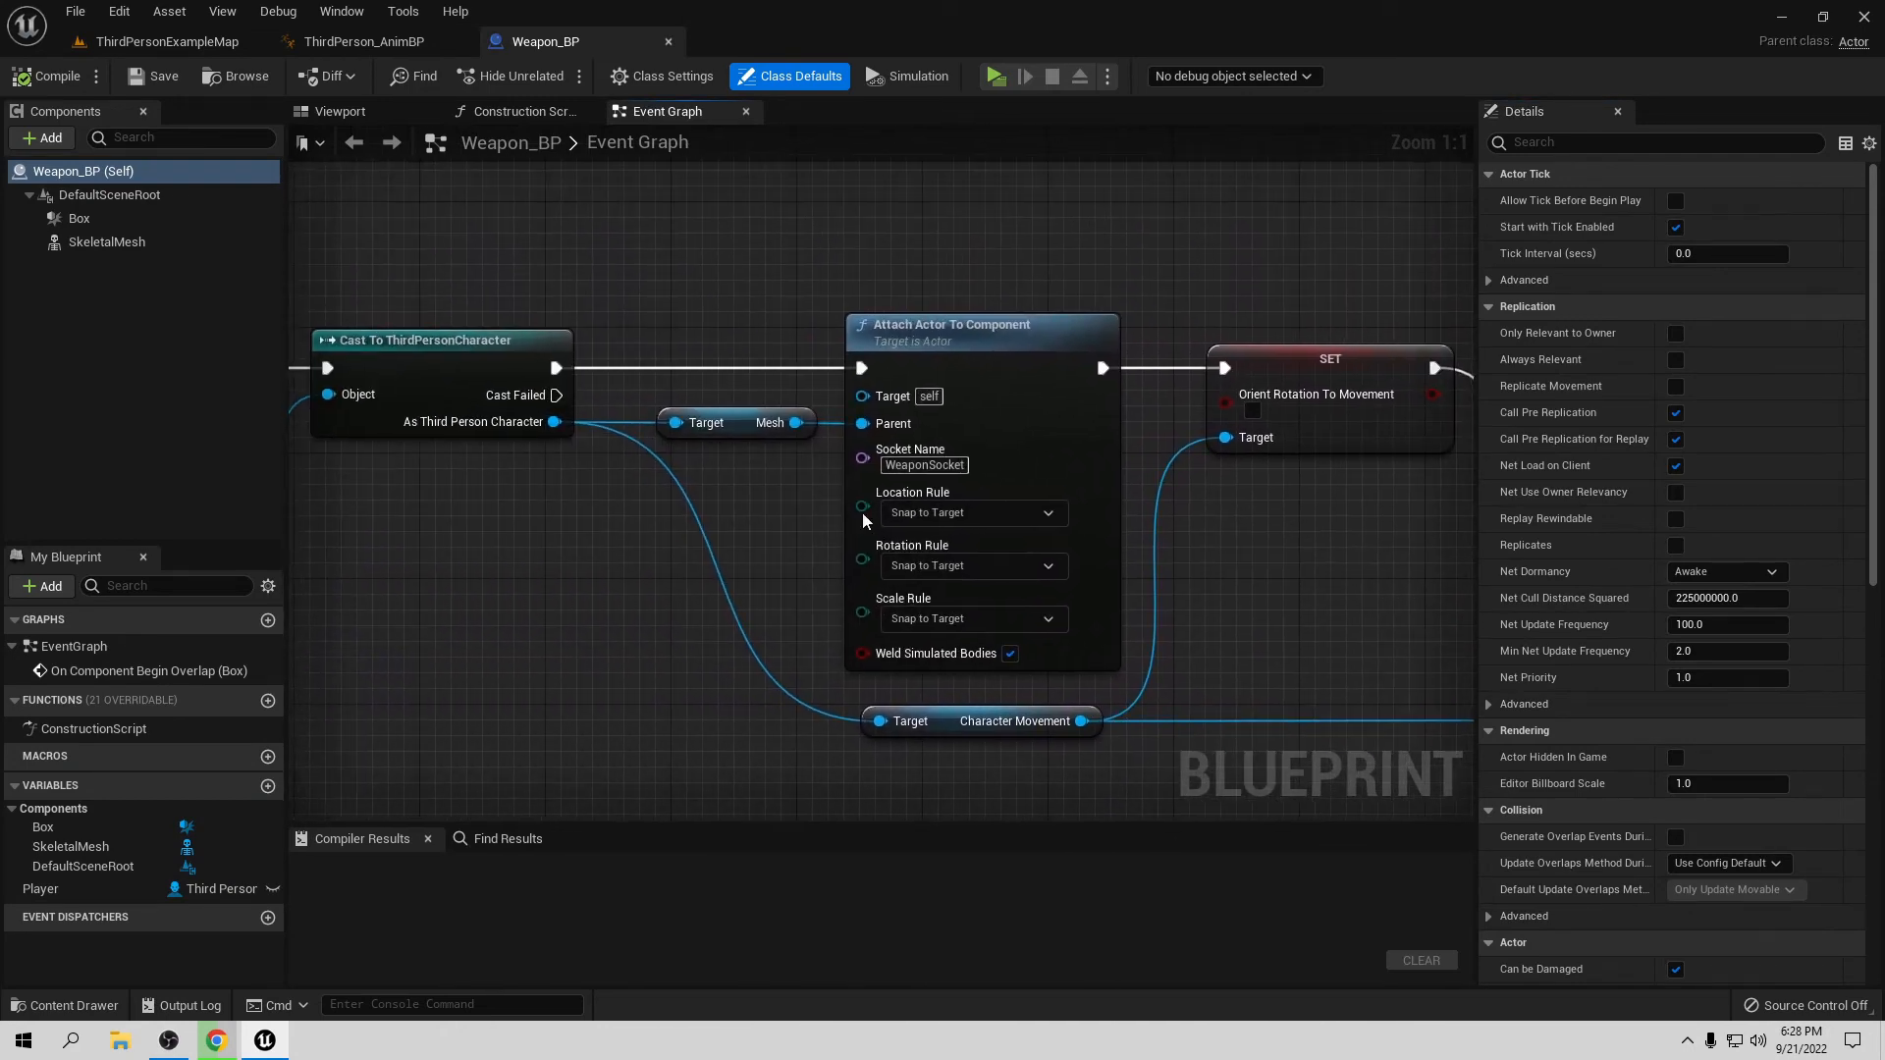
drag(555, 422, 1009, 442)
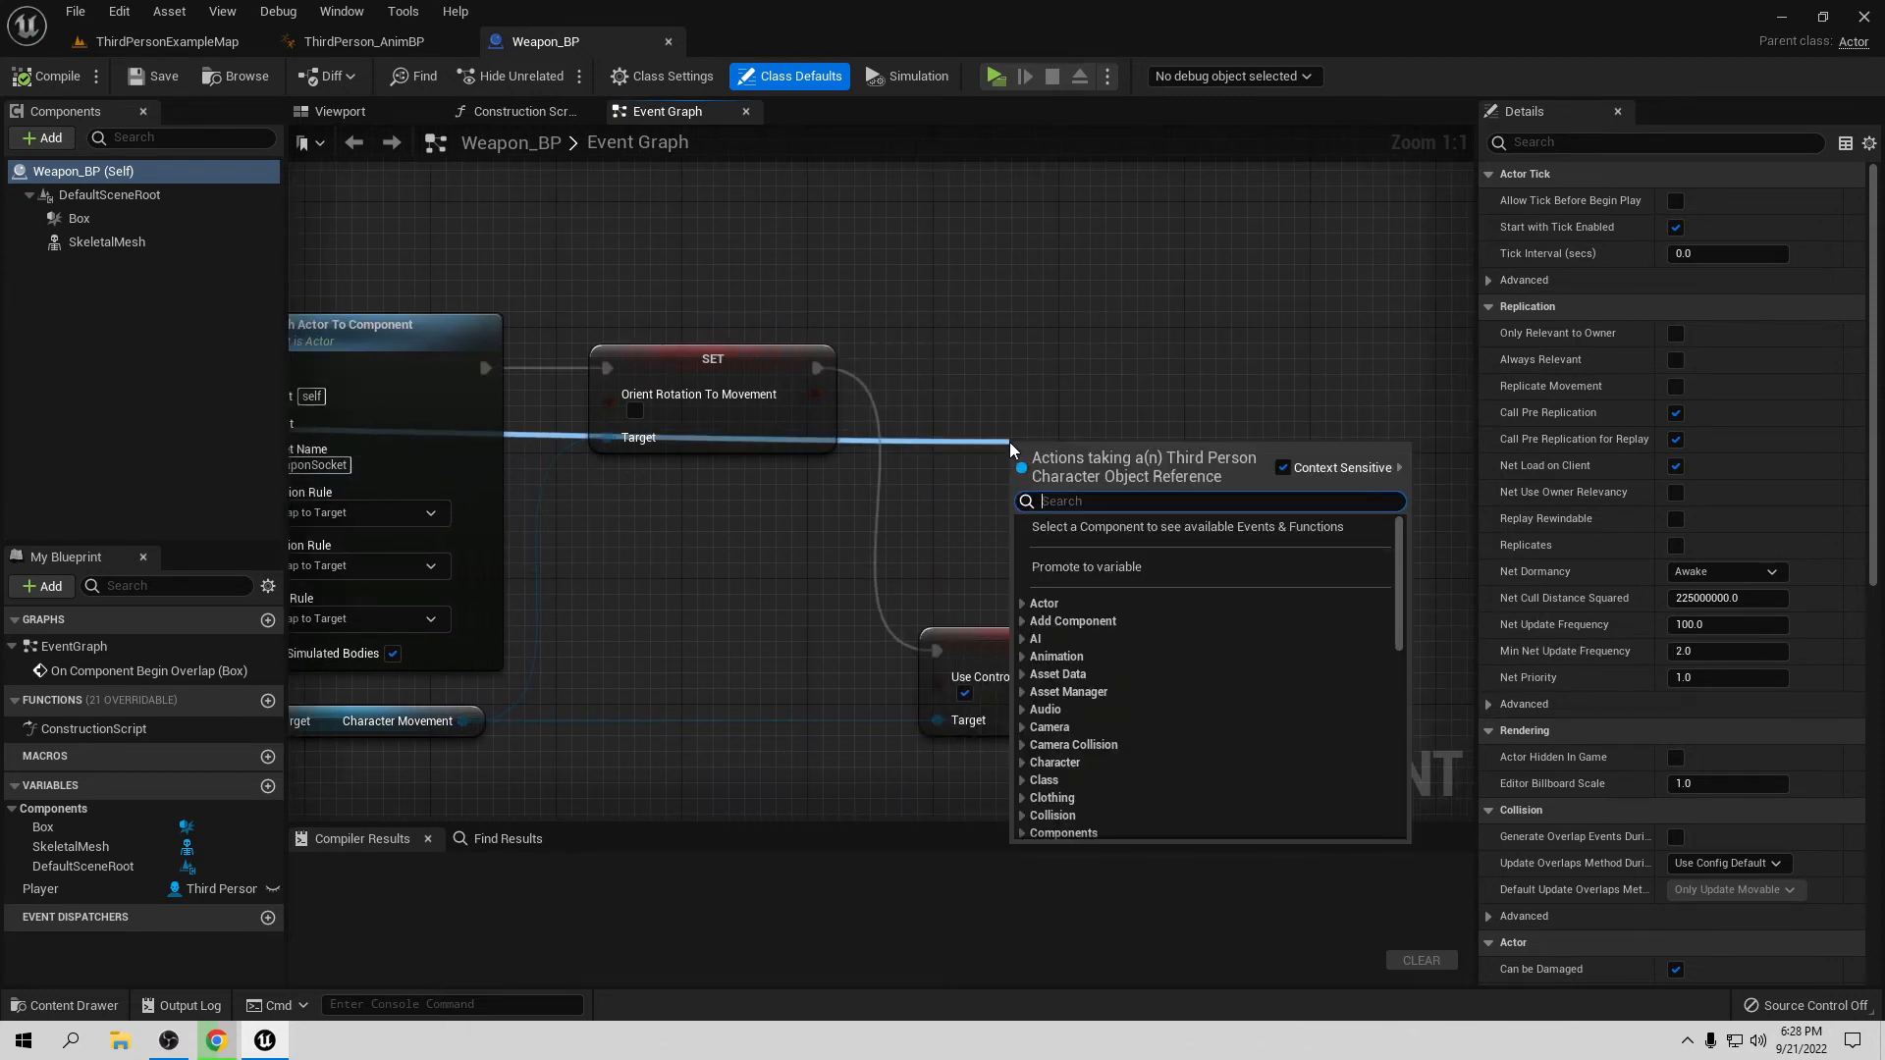
text(set weapon)
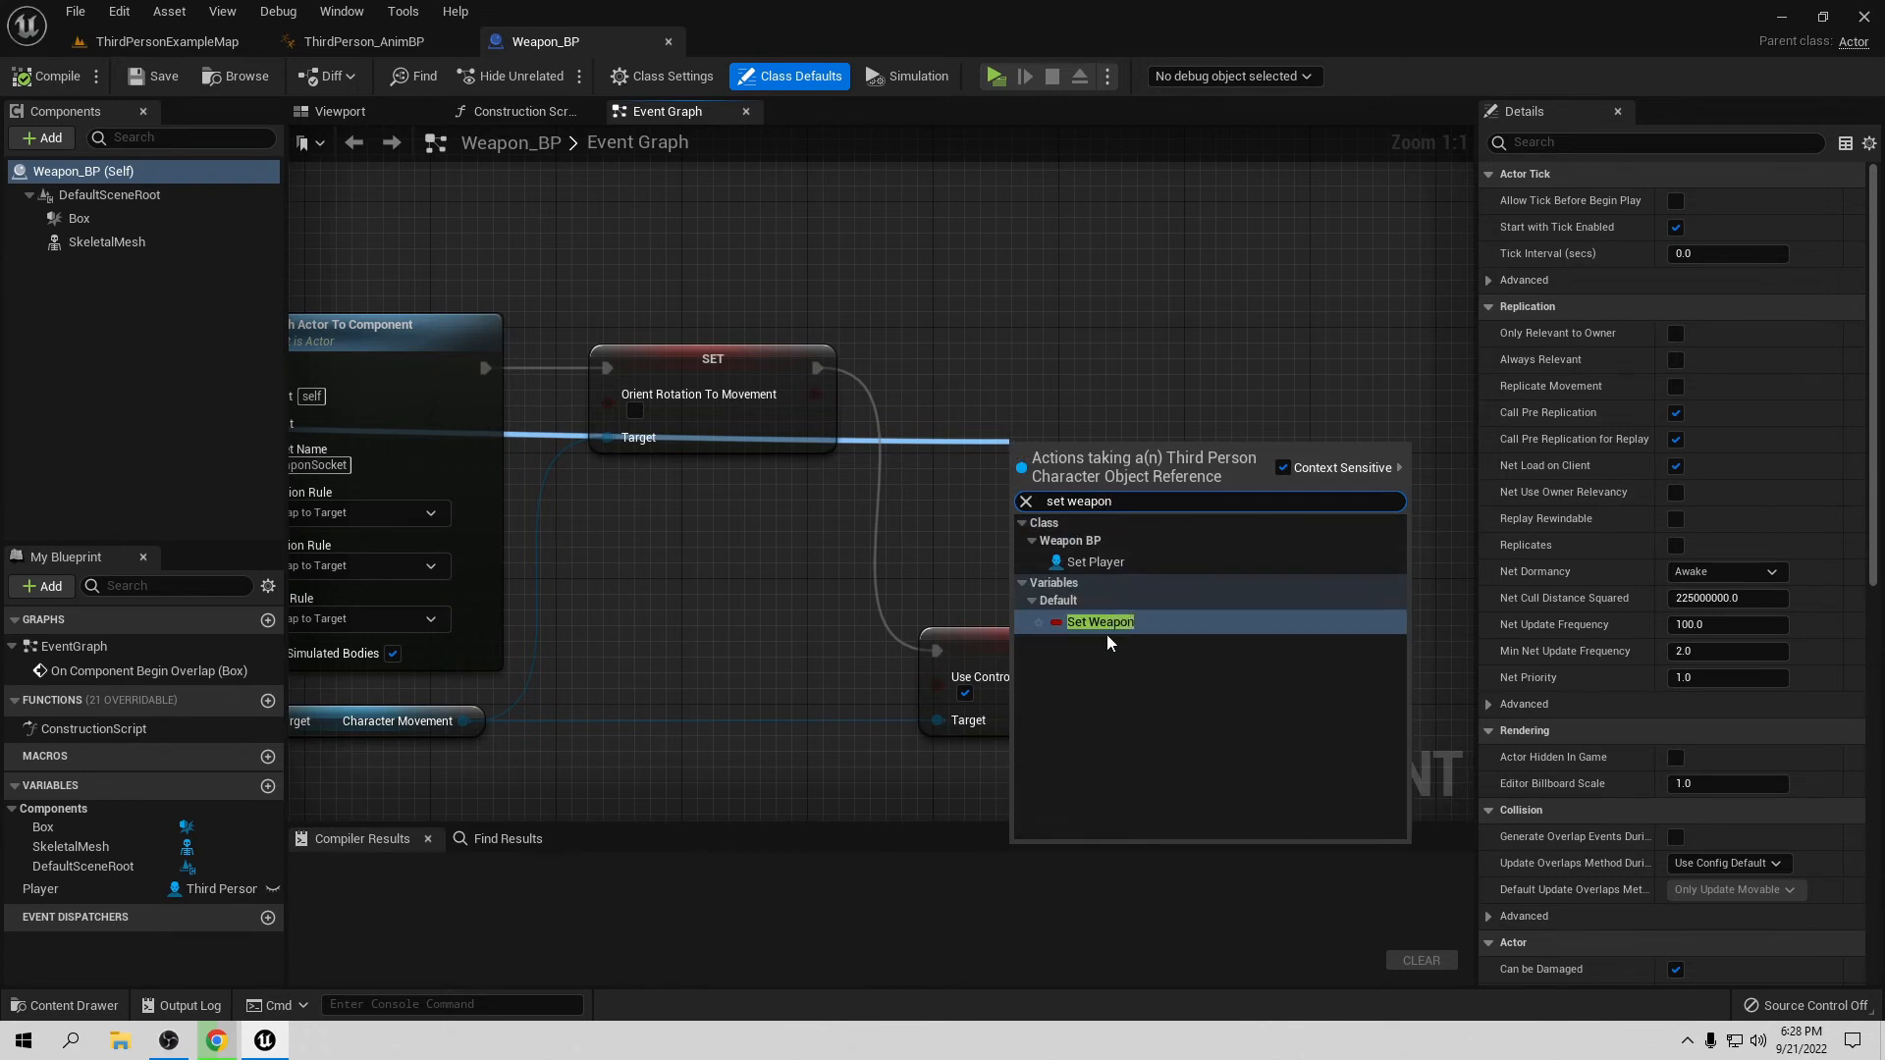
click(1104, 622)
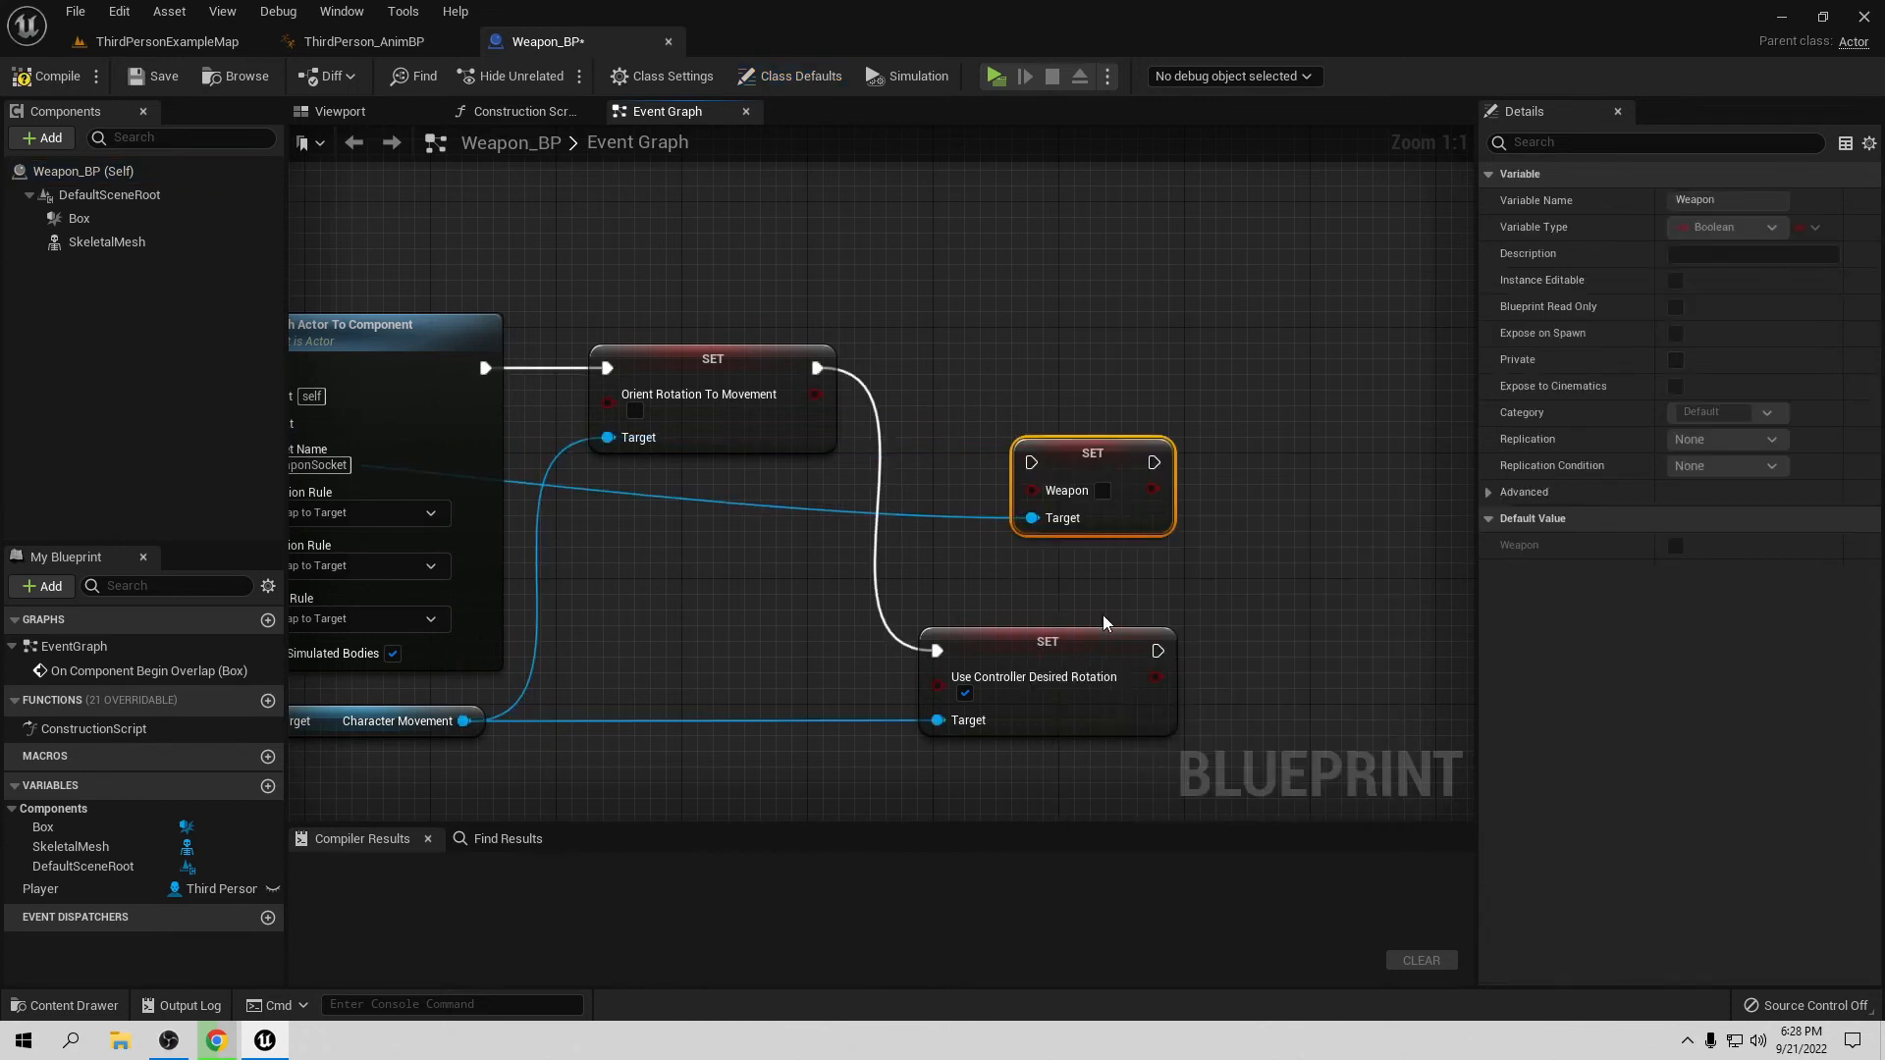
Step: Align the new Weapon SET node, enable its Weapon value, and run it after the Use Controller Desired Rotation SET node
drag(1104, 465, 1372, 367)
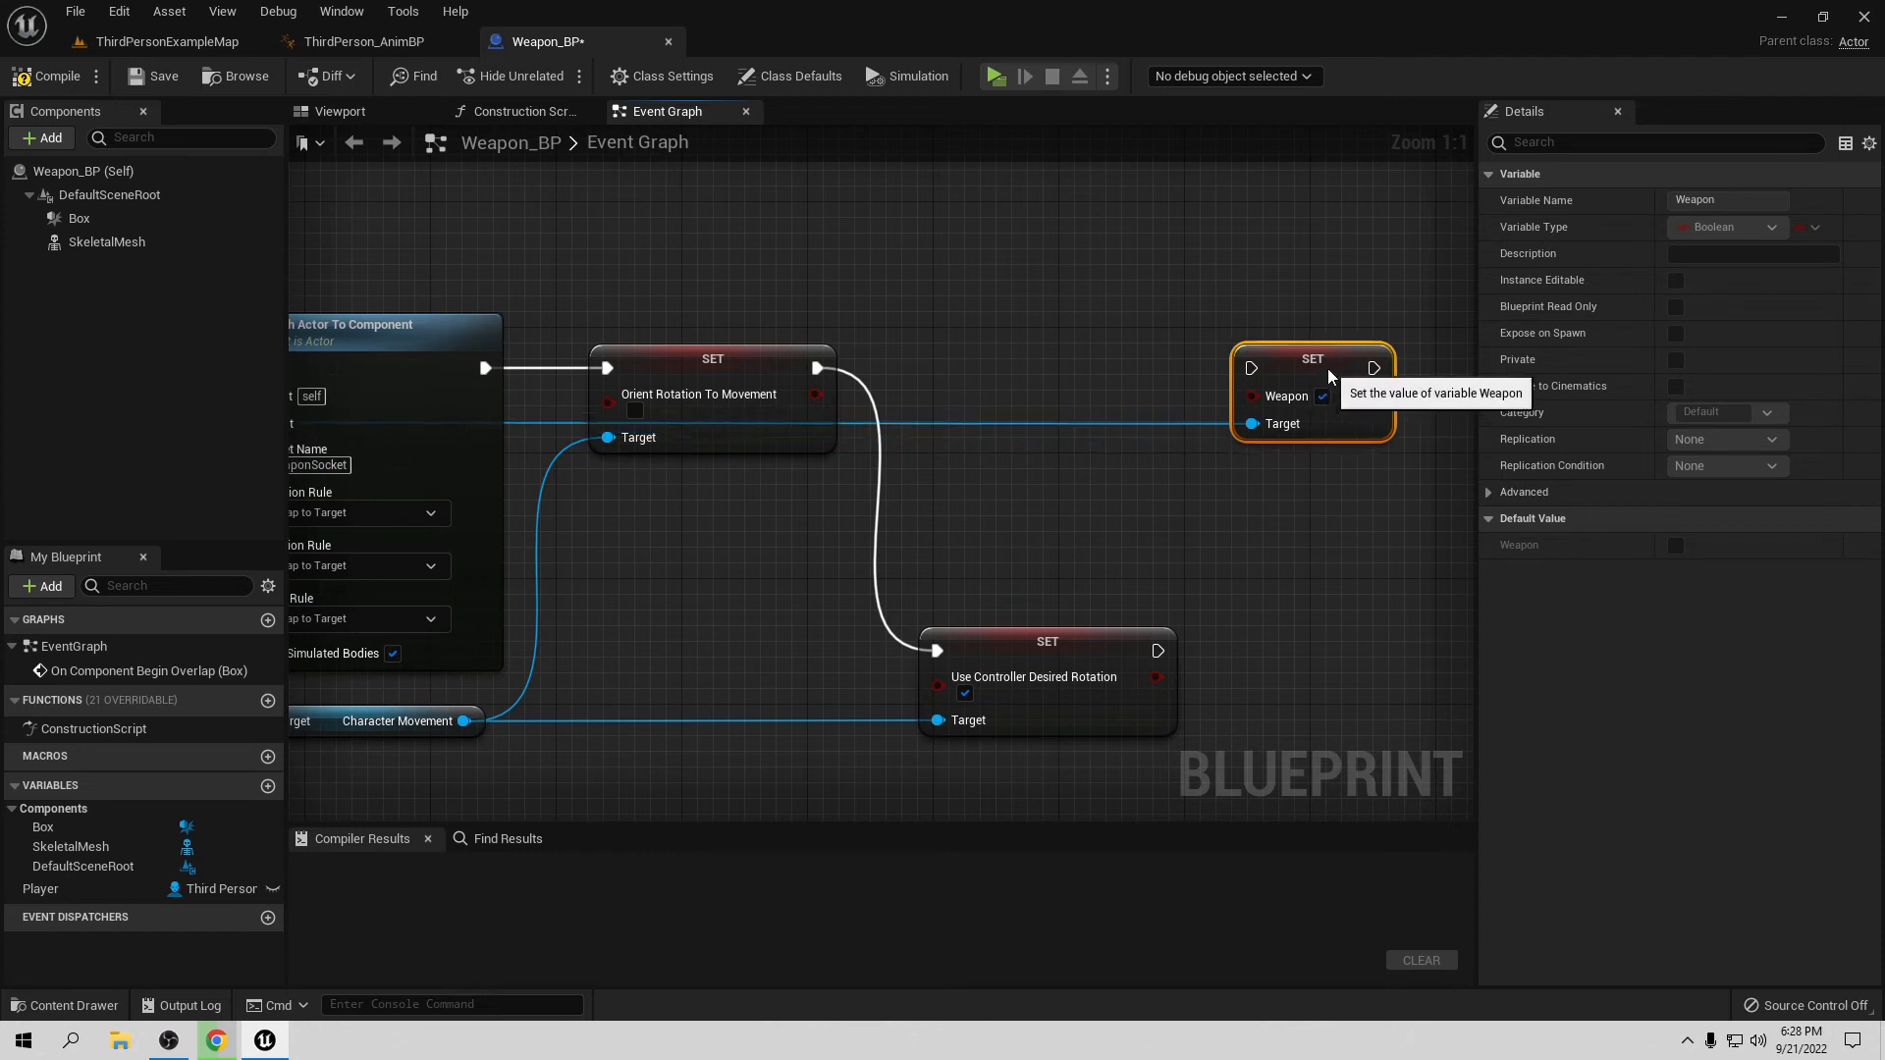
drag(1158, 651, 1253, 369)
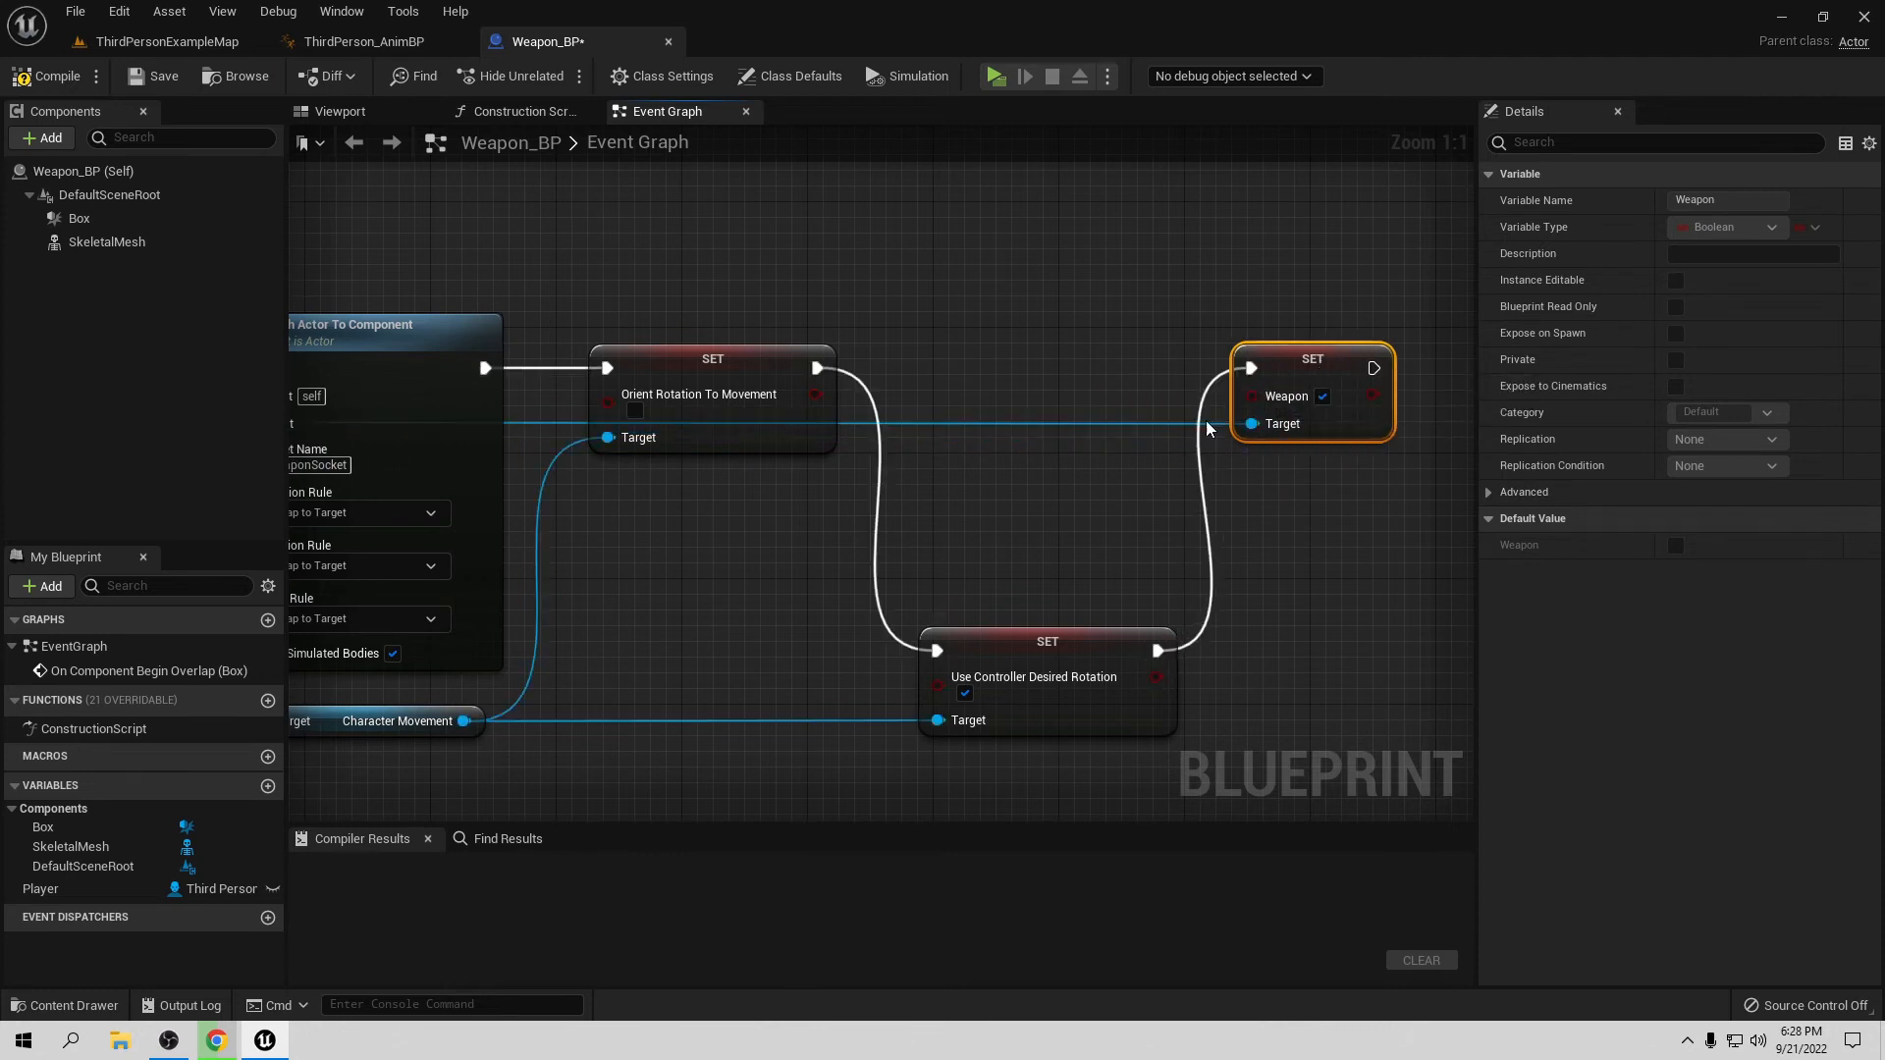
right_drag(1205, 420, 1723, 527)
right_drag(943, 534, 803, 535)
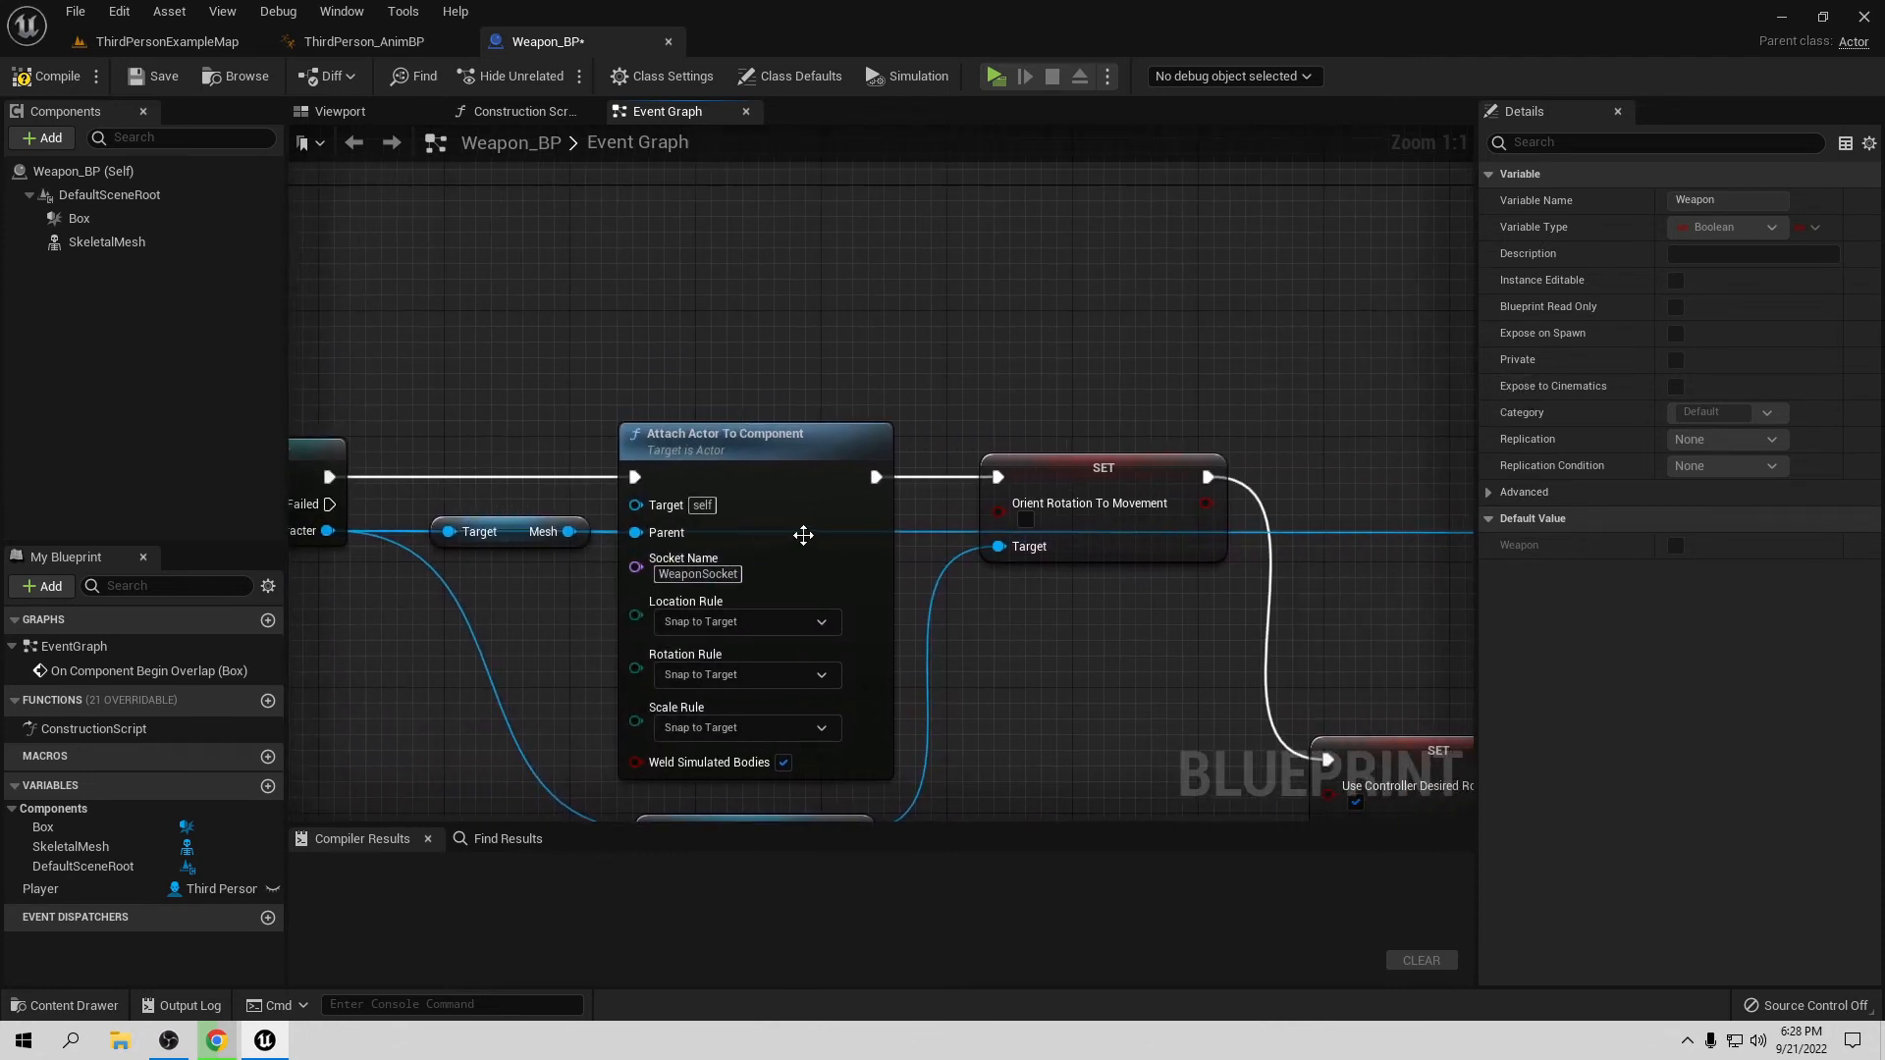
right_drag(1297, 548, 874, 551)
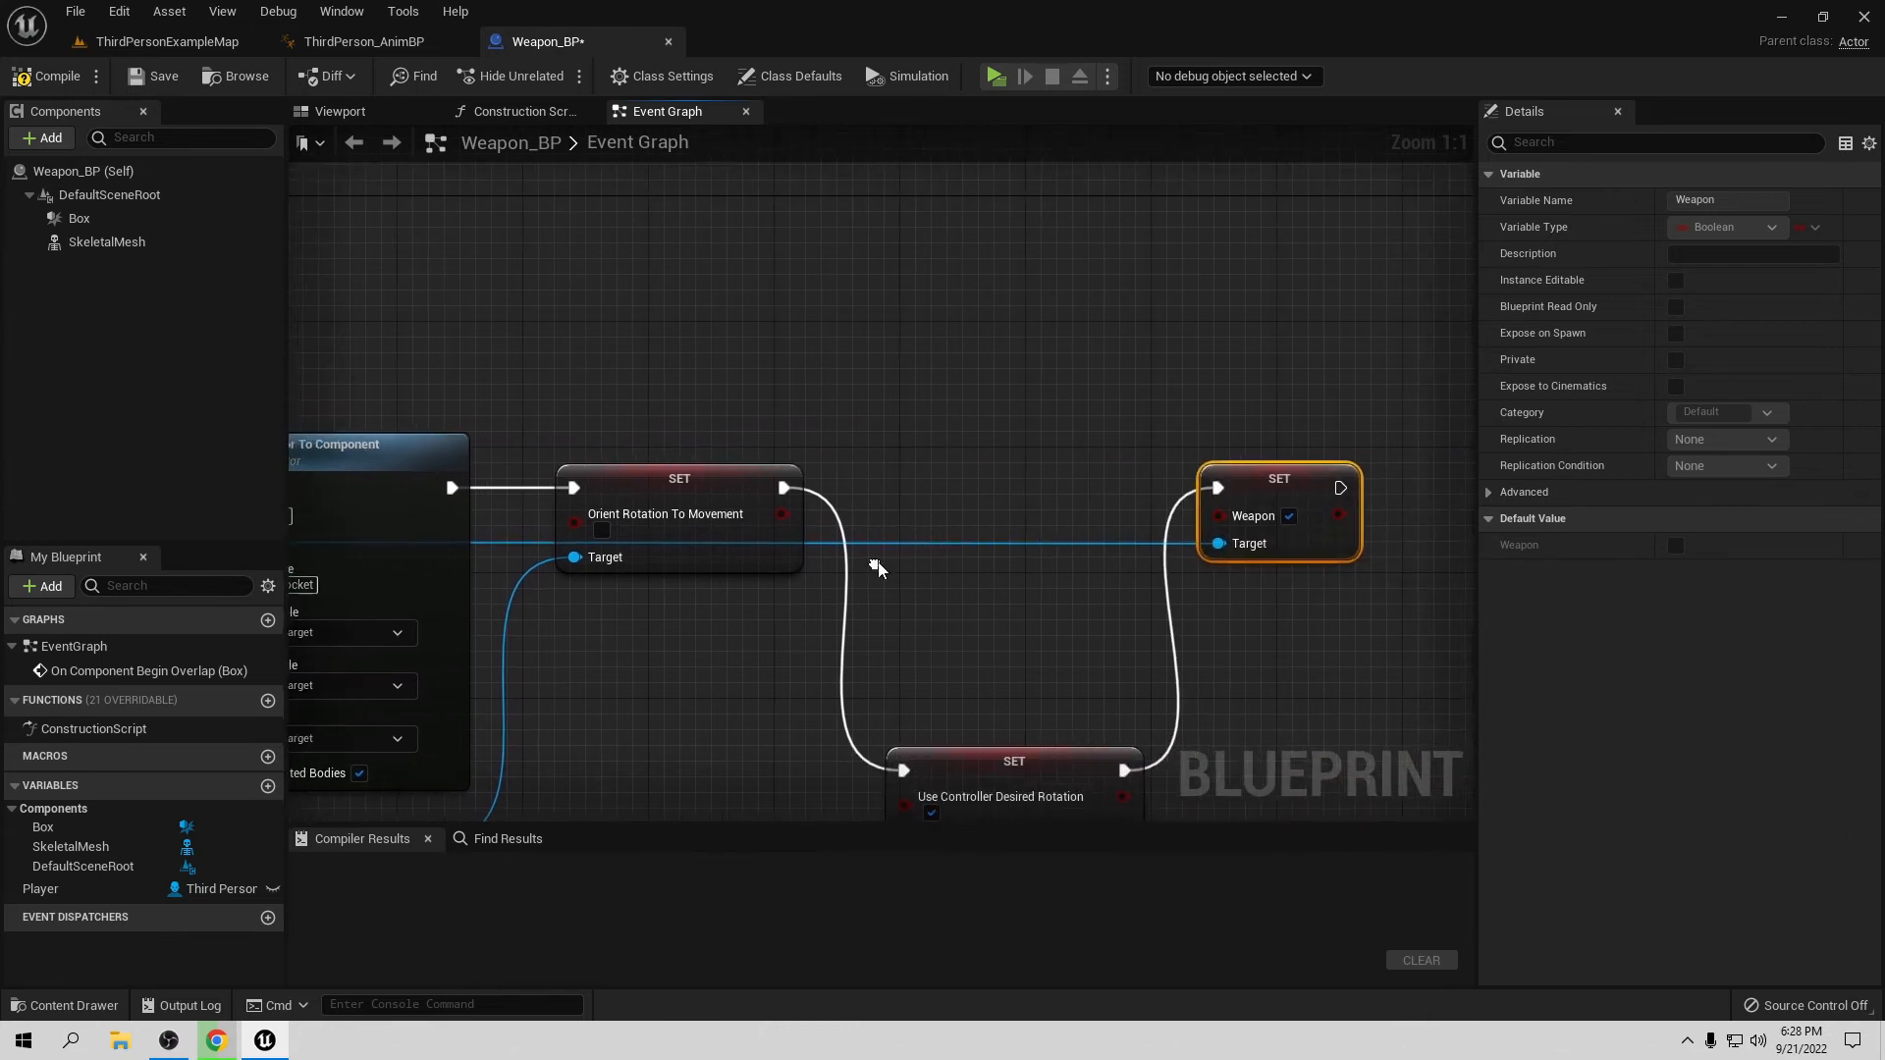
Step: Compile and save Weapon_BP, and test the rifle pickup and movement in a play session
click(48, 77)
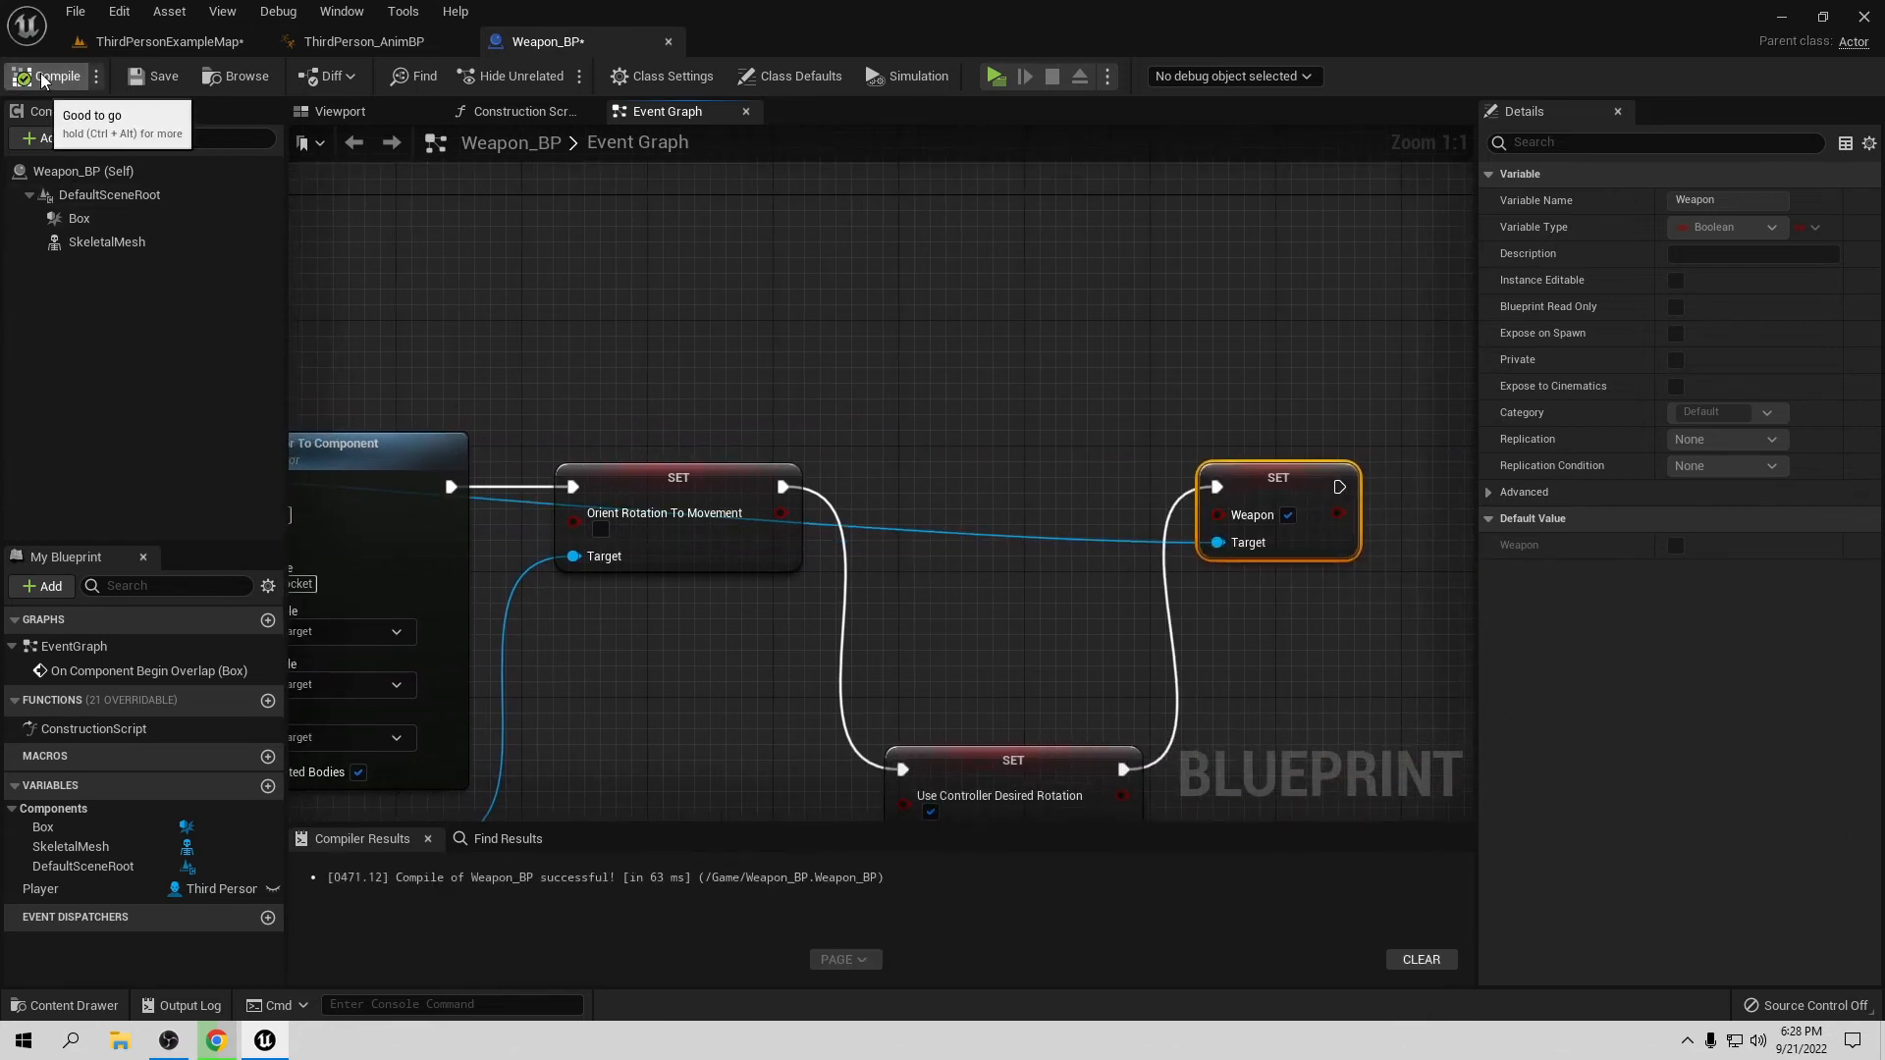
click(150, 79)
right_drag(809, 457, 858, 429)
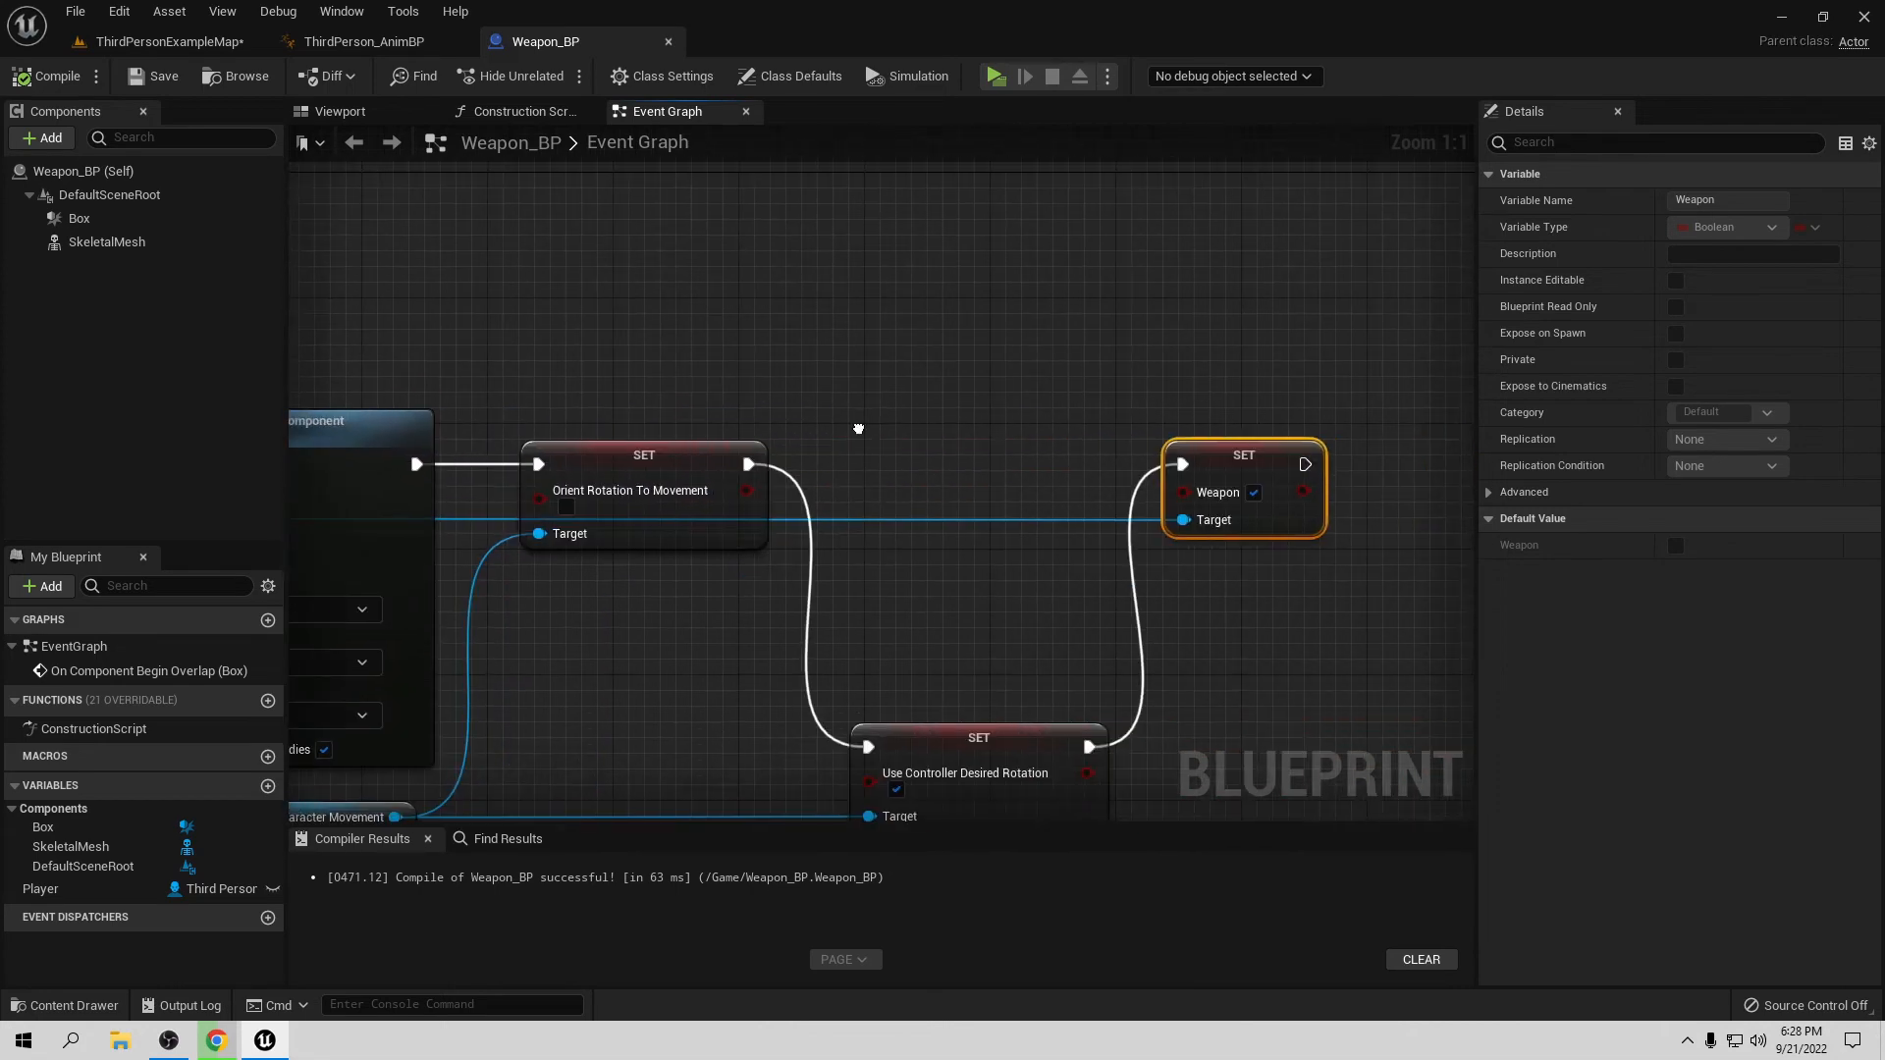
click(996, 77)
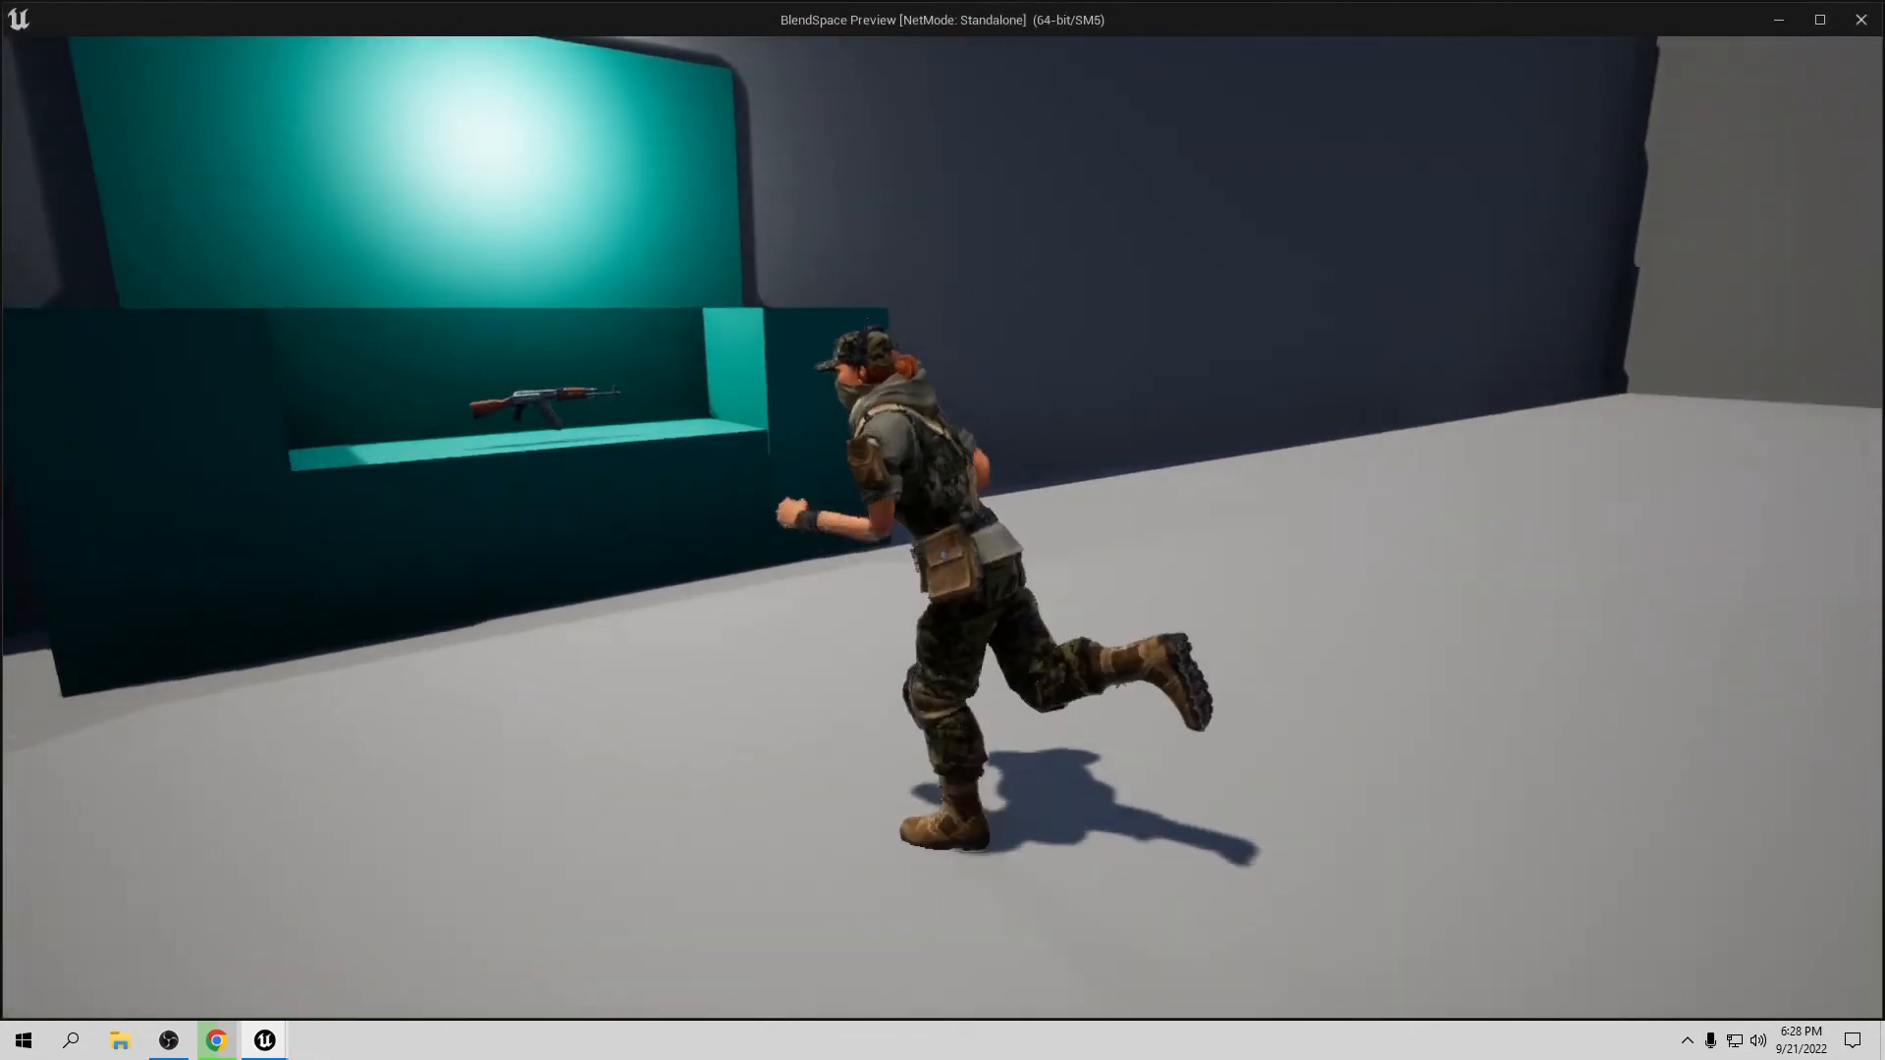
key(d)
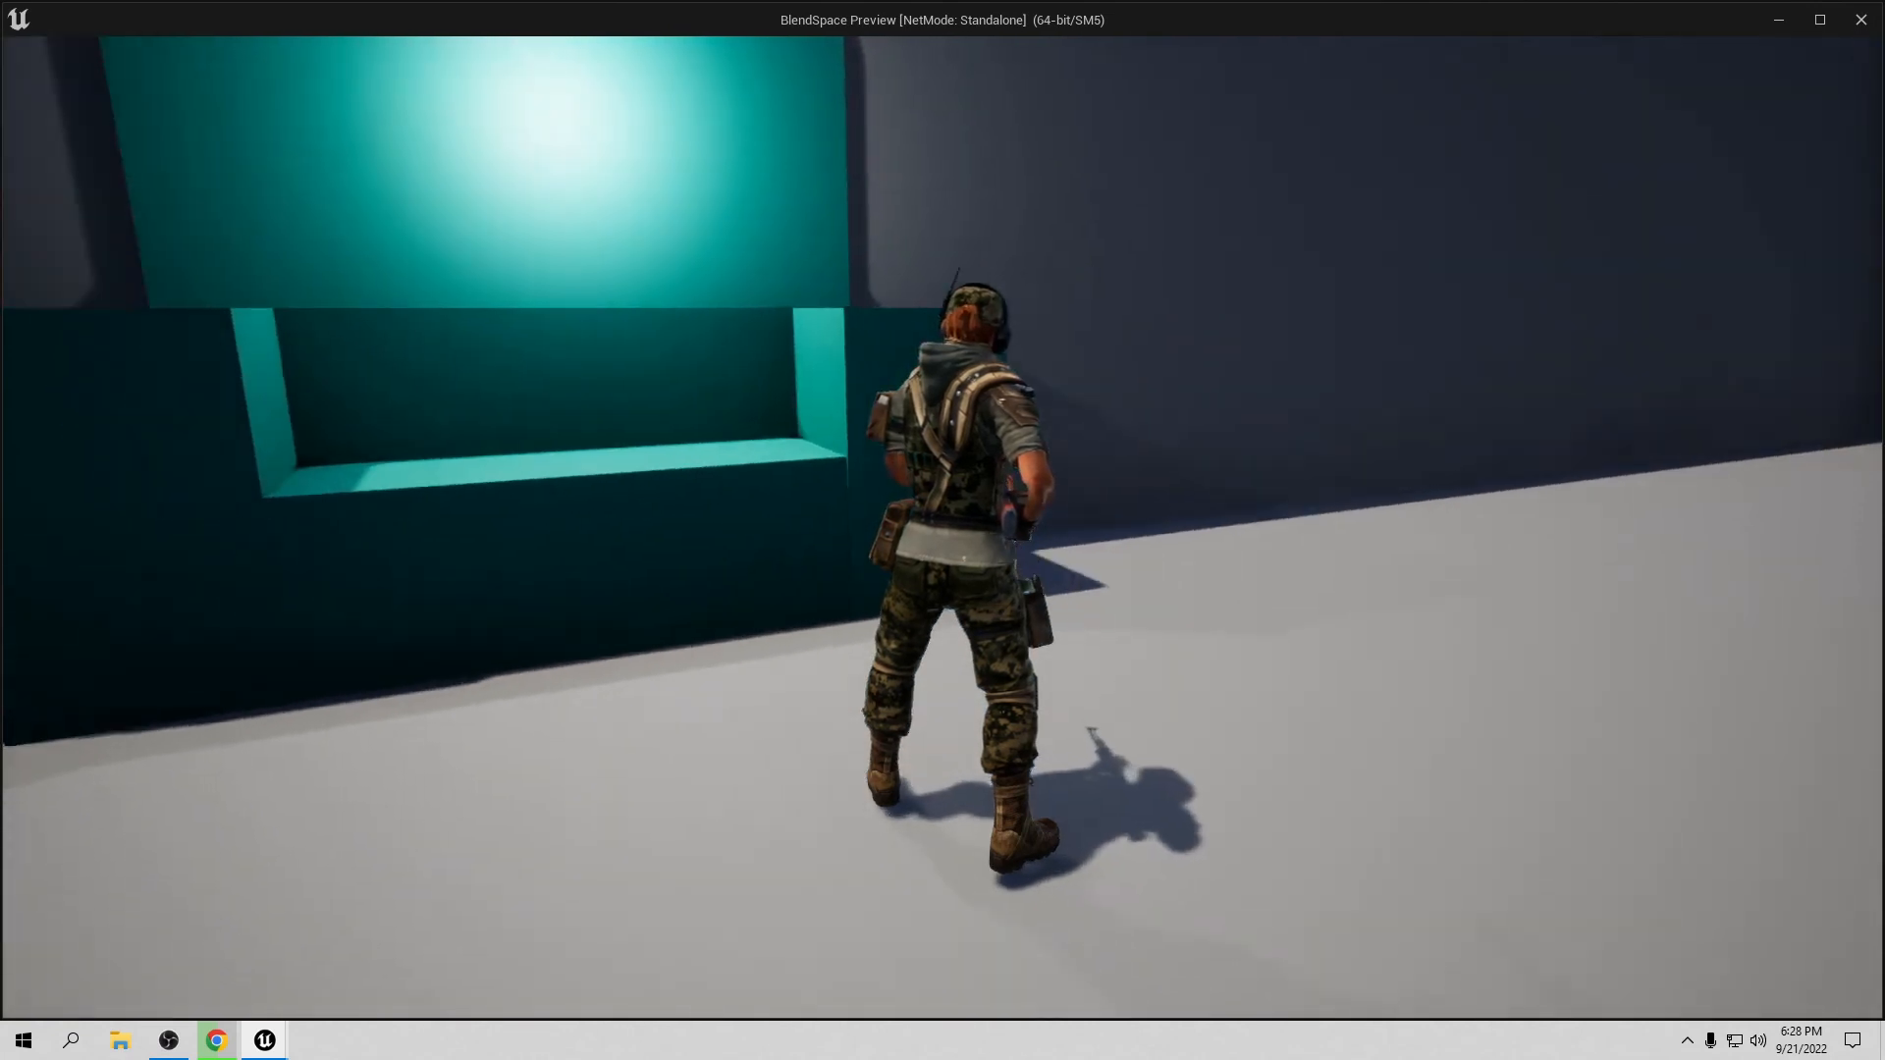
key(s)
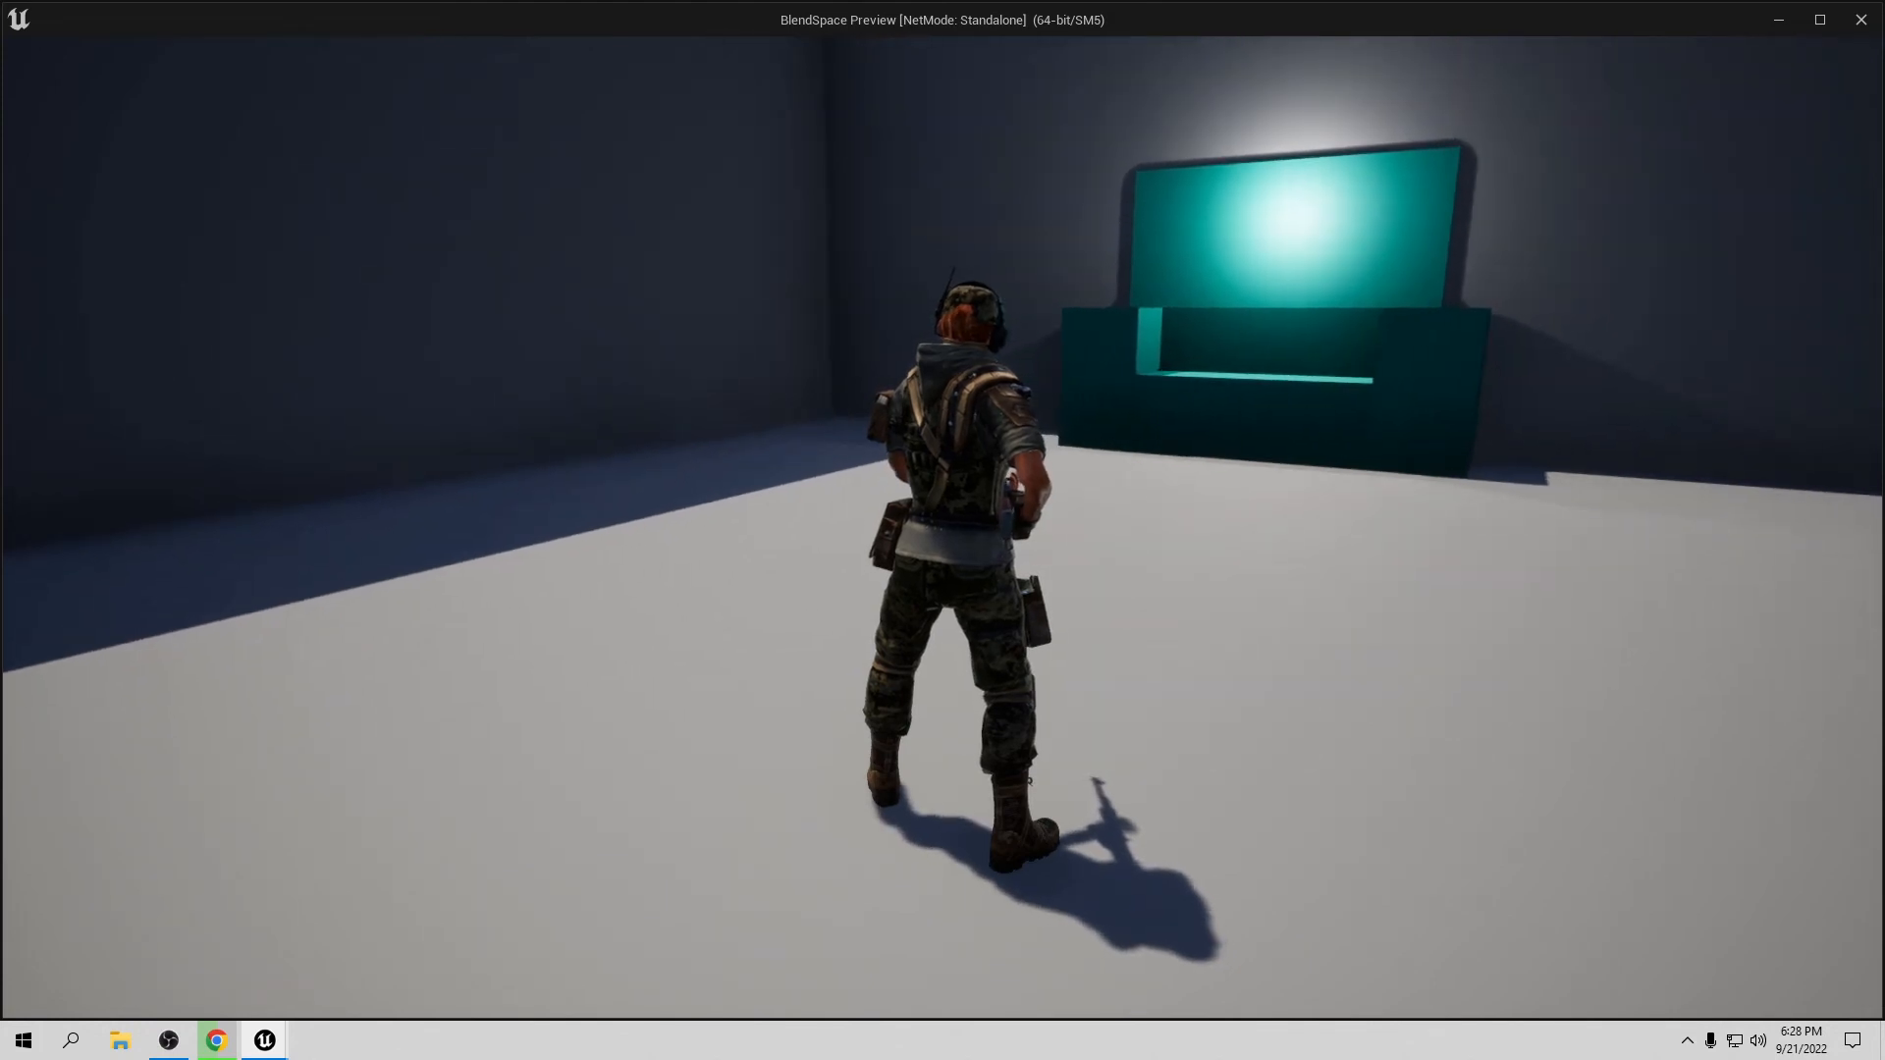
key(Escape)
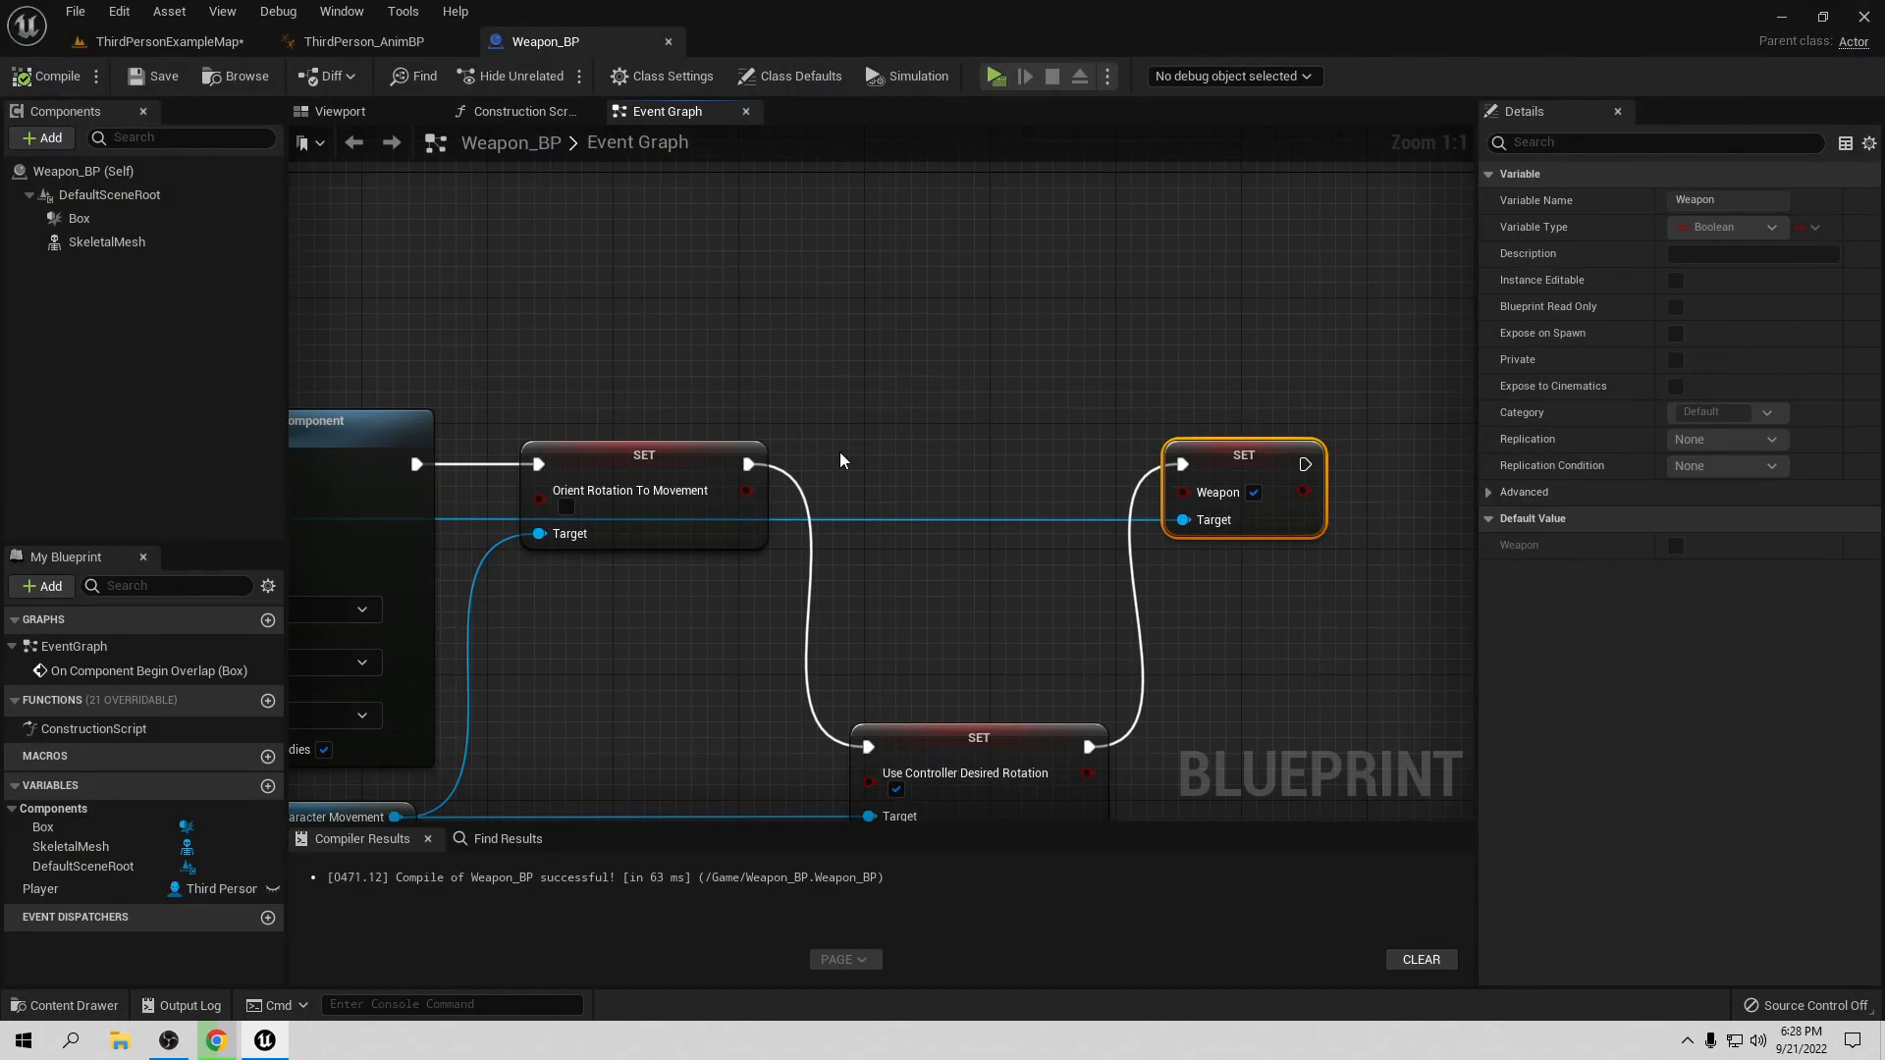
Step: In the AnimGraph of ThirdPerson_AnimBP, duplicate the Use cached pose 'CacheLocomotion' node and arrange the copy above the Idle_Rifle_Hip node
click(167, 42)
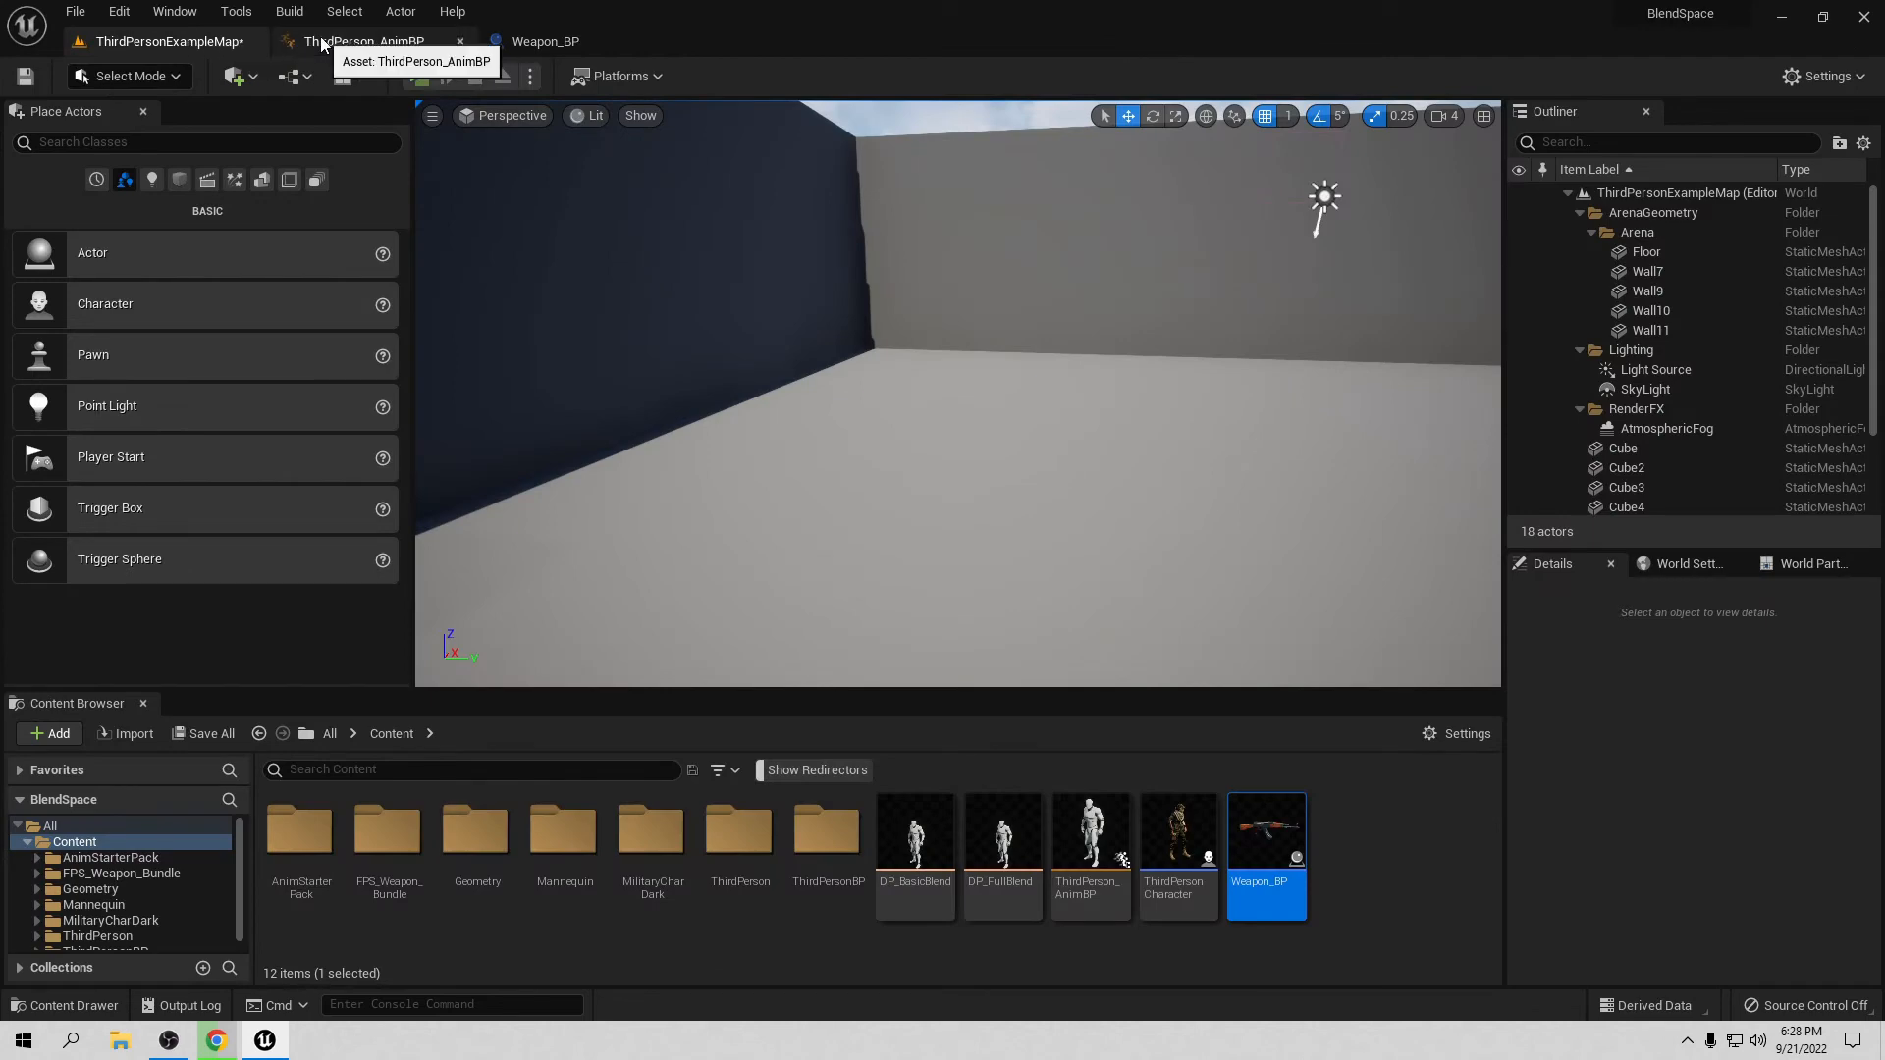
click(391, 44)
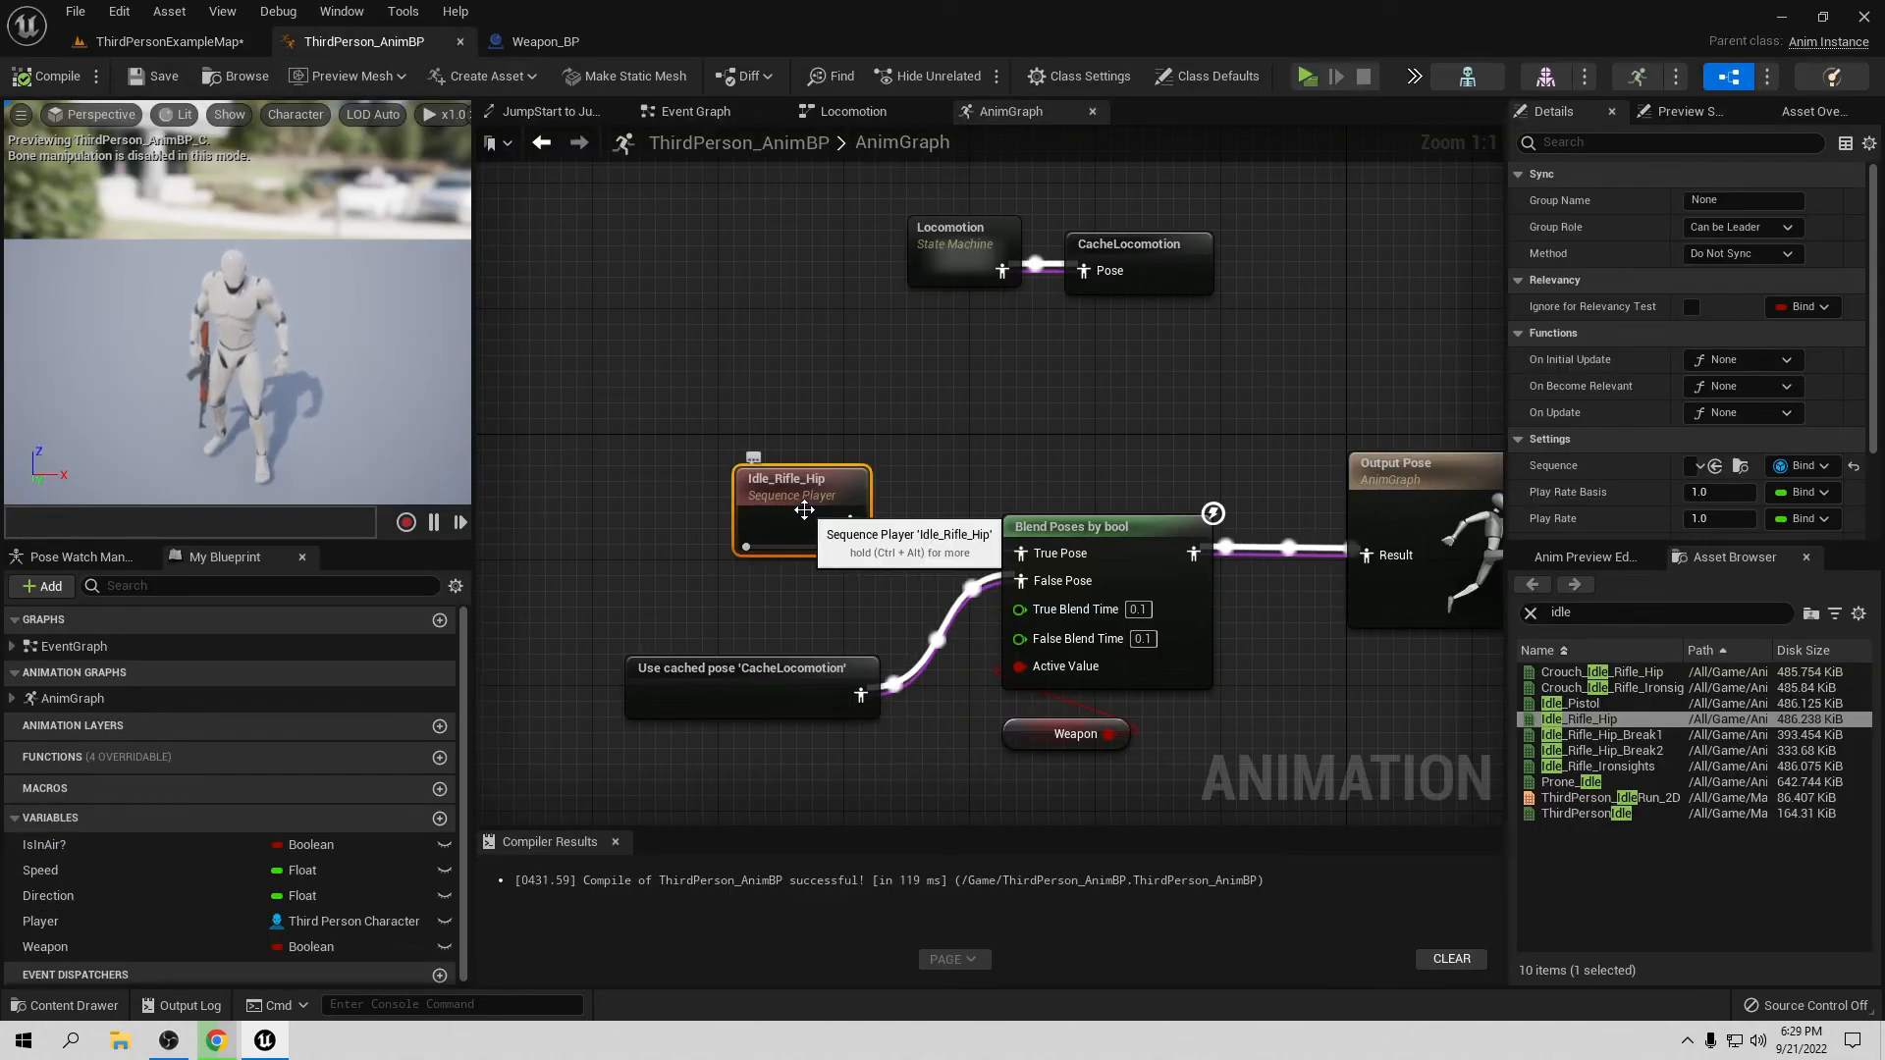
right_drag(842, 670, 836, 749)
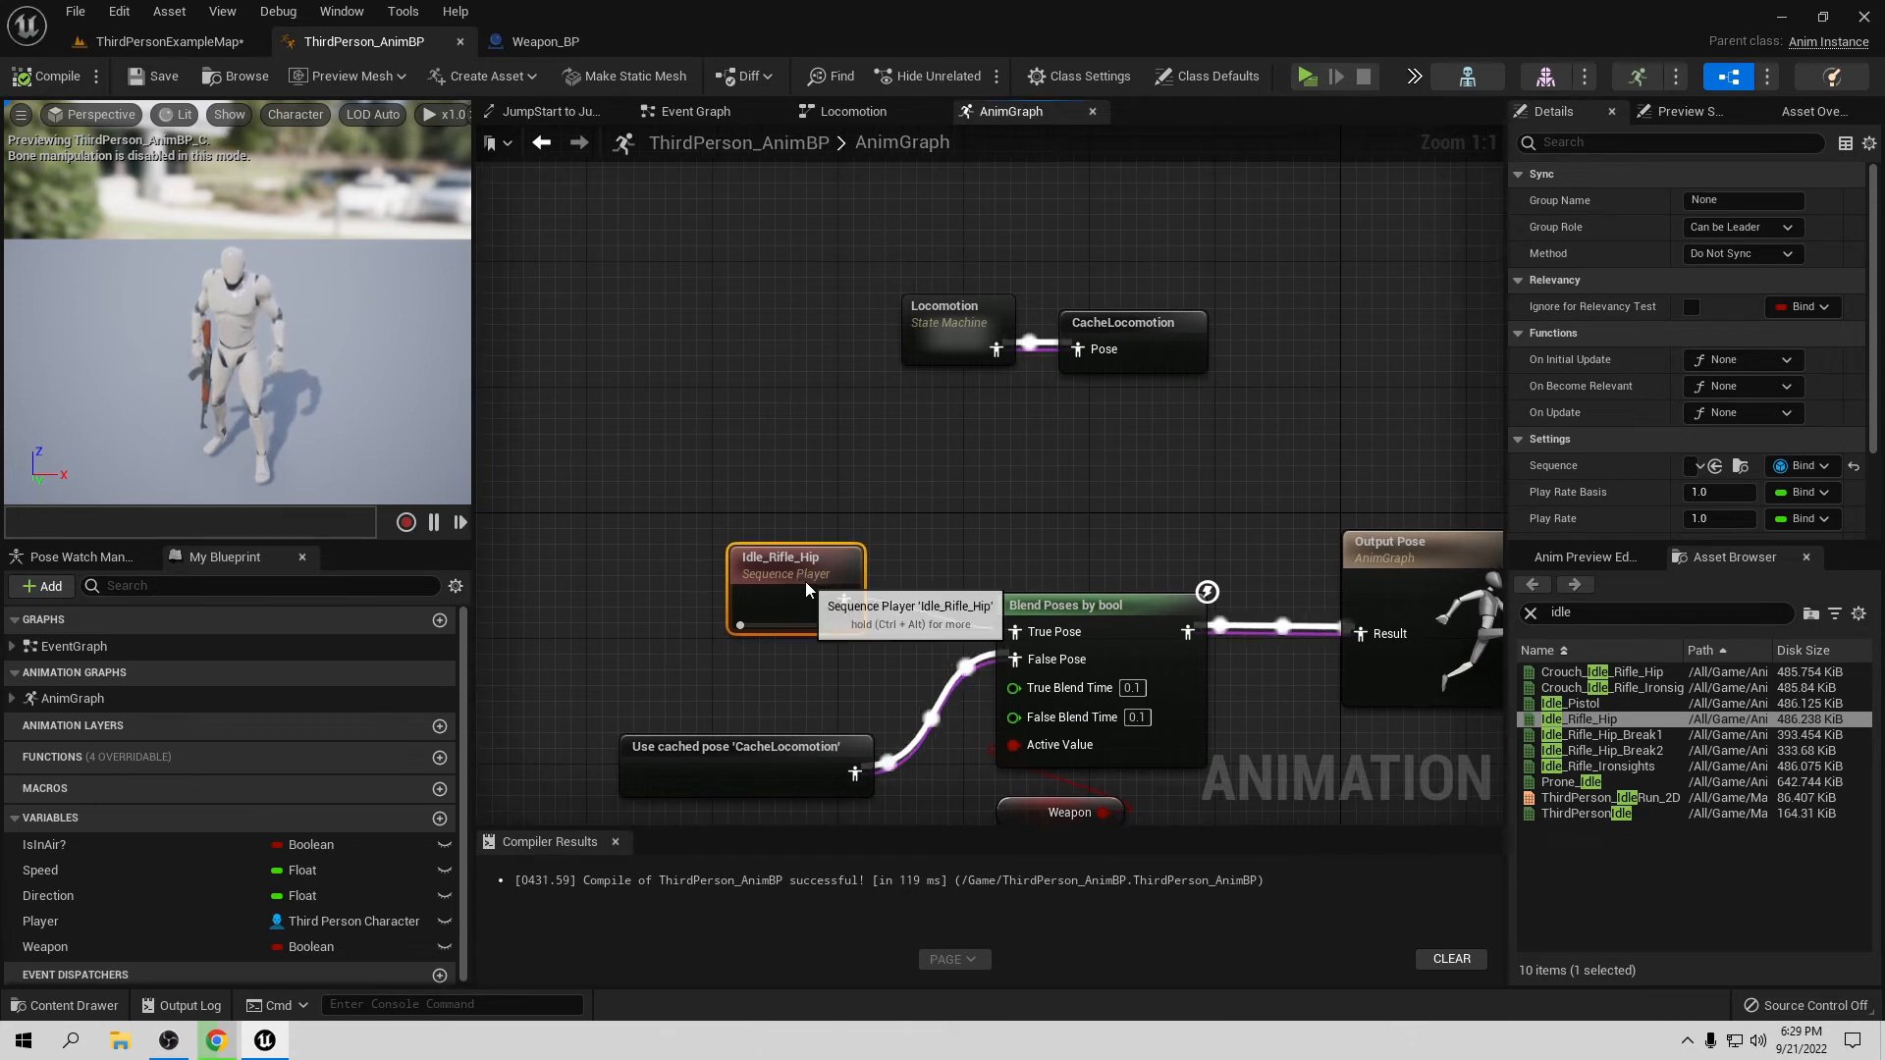
drag(805, 582, 837, 503)
click(717, 782)
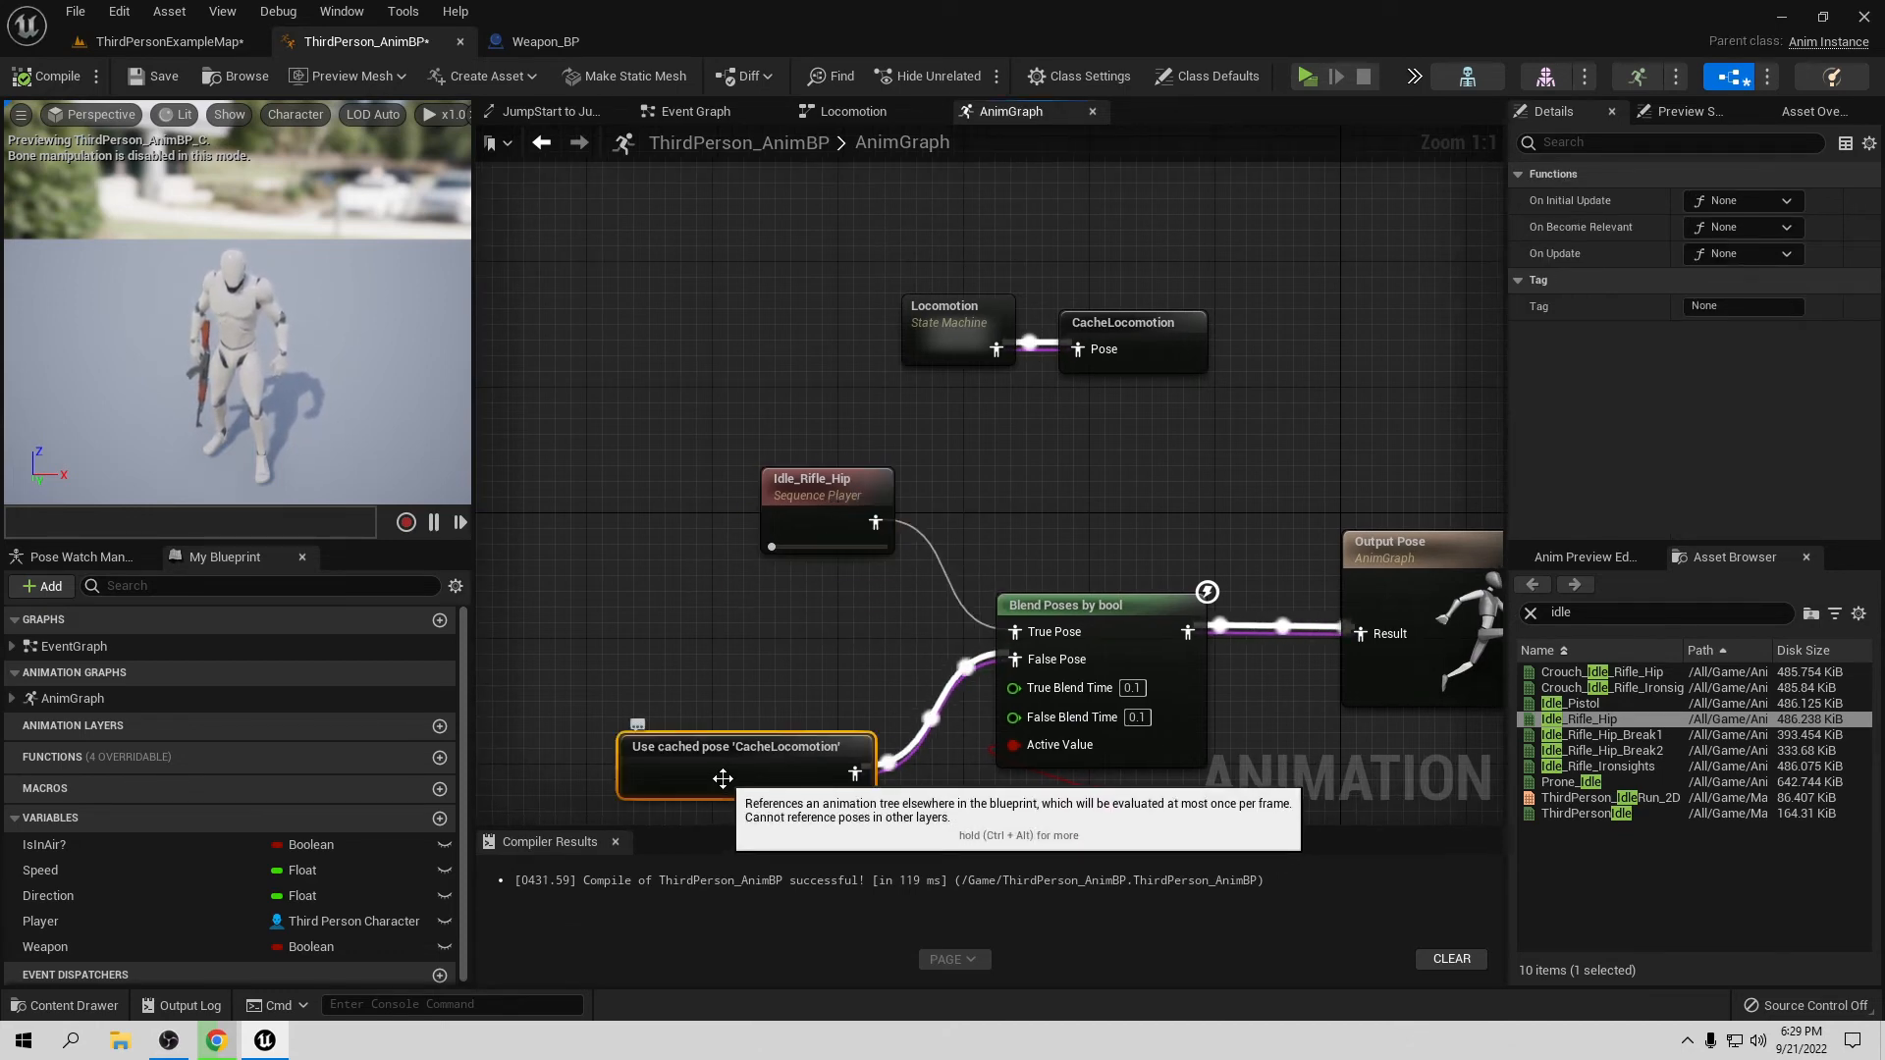
key(ctrl+c)
key(ctrl+v)
drag(896, 811, 707, 422)
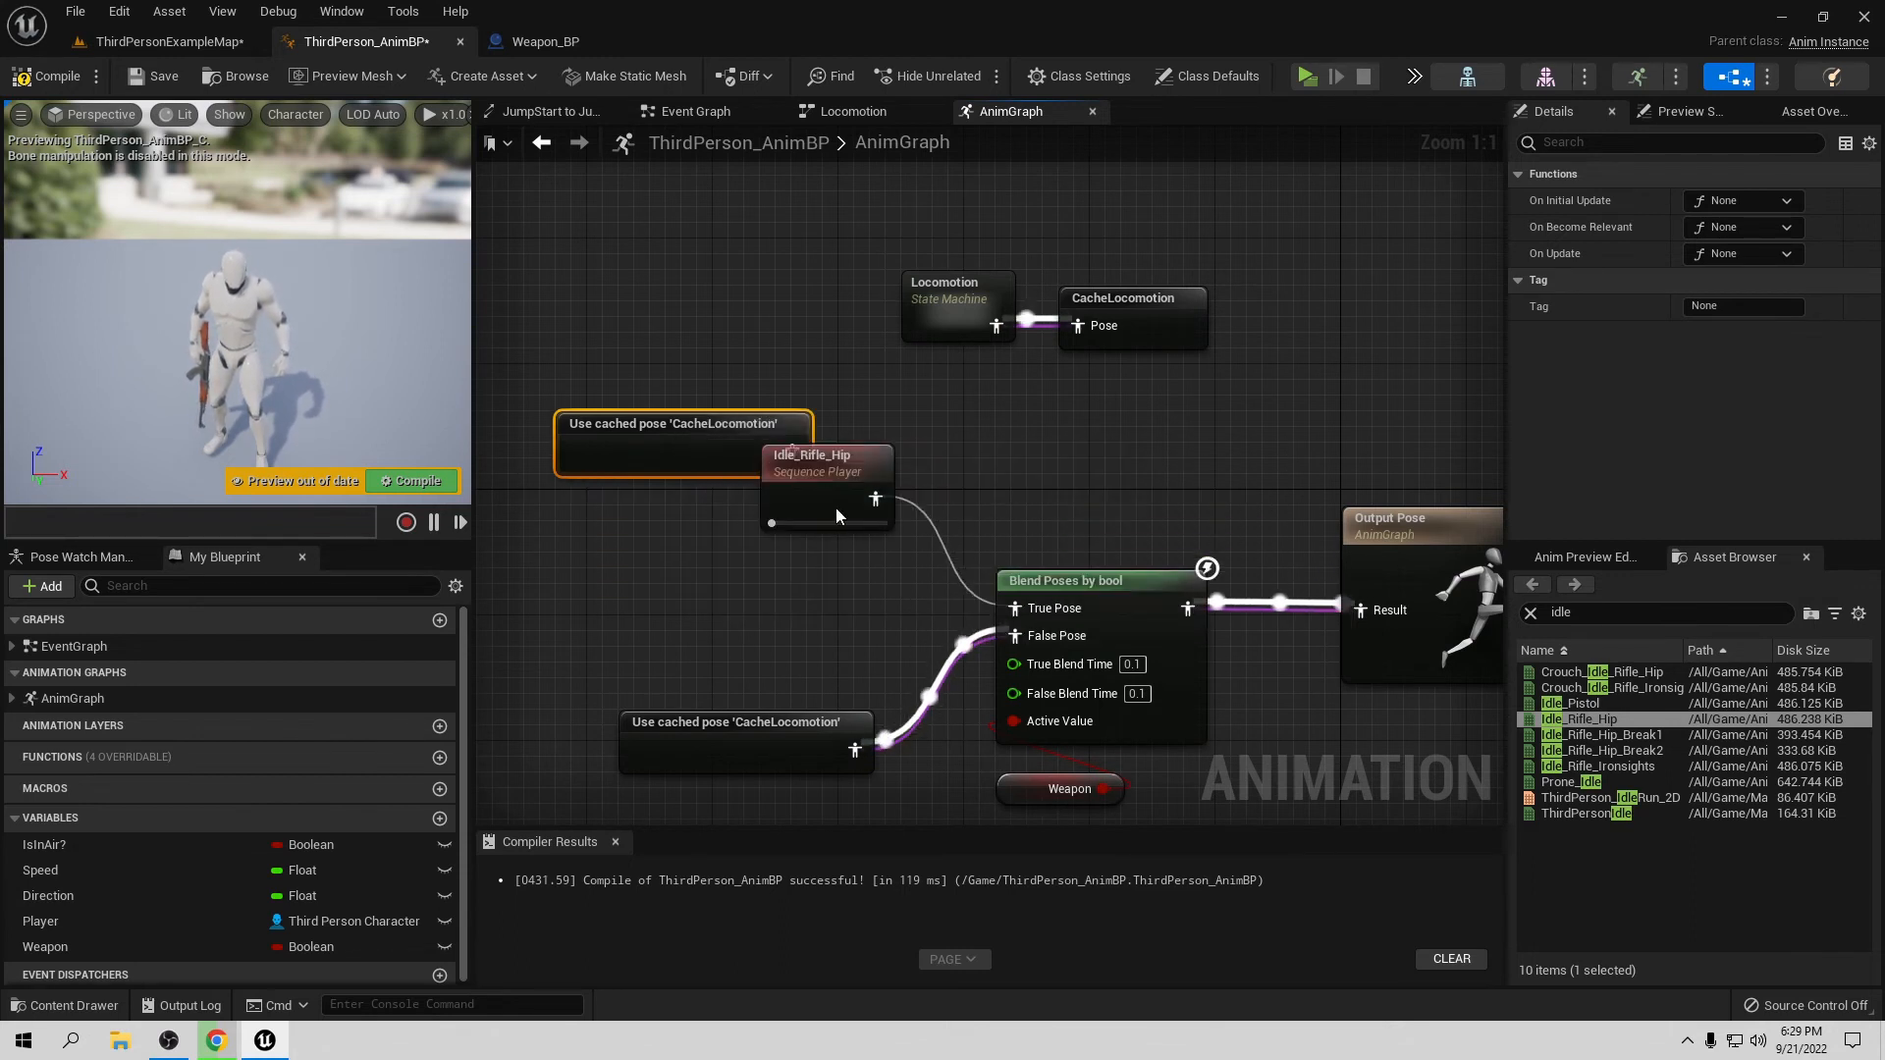
drag(835, 486, 721, 595)
Step: Add a Layered blend per bone node with the duplicated cached pose as its Base Pose, placed above Blend Poses by bool
drag(727, 452, 934, 480)
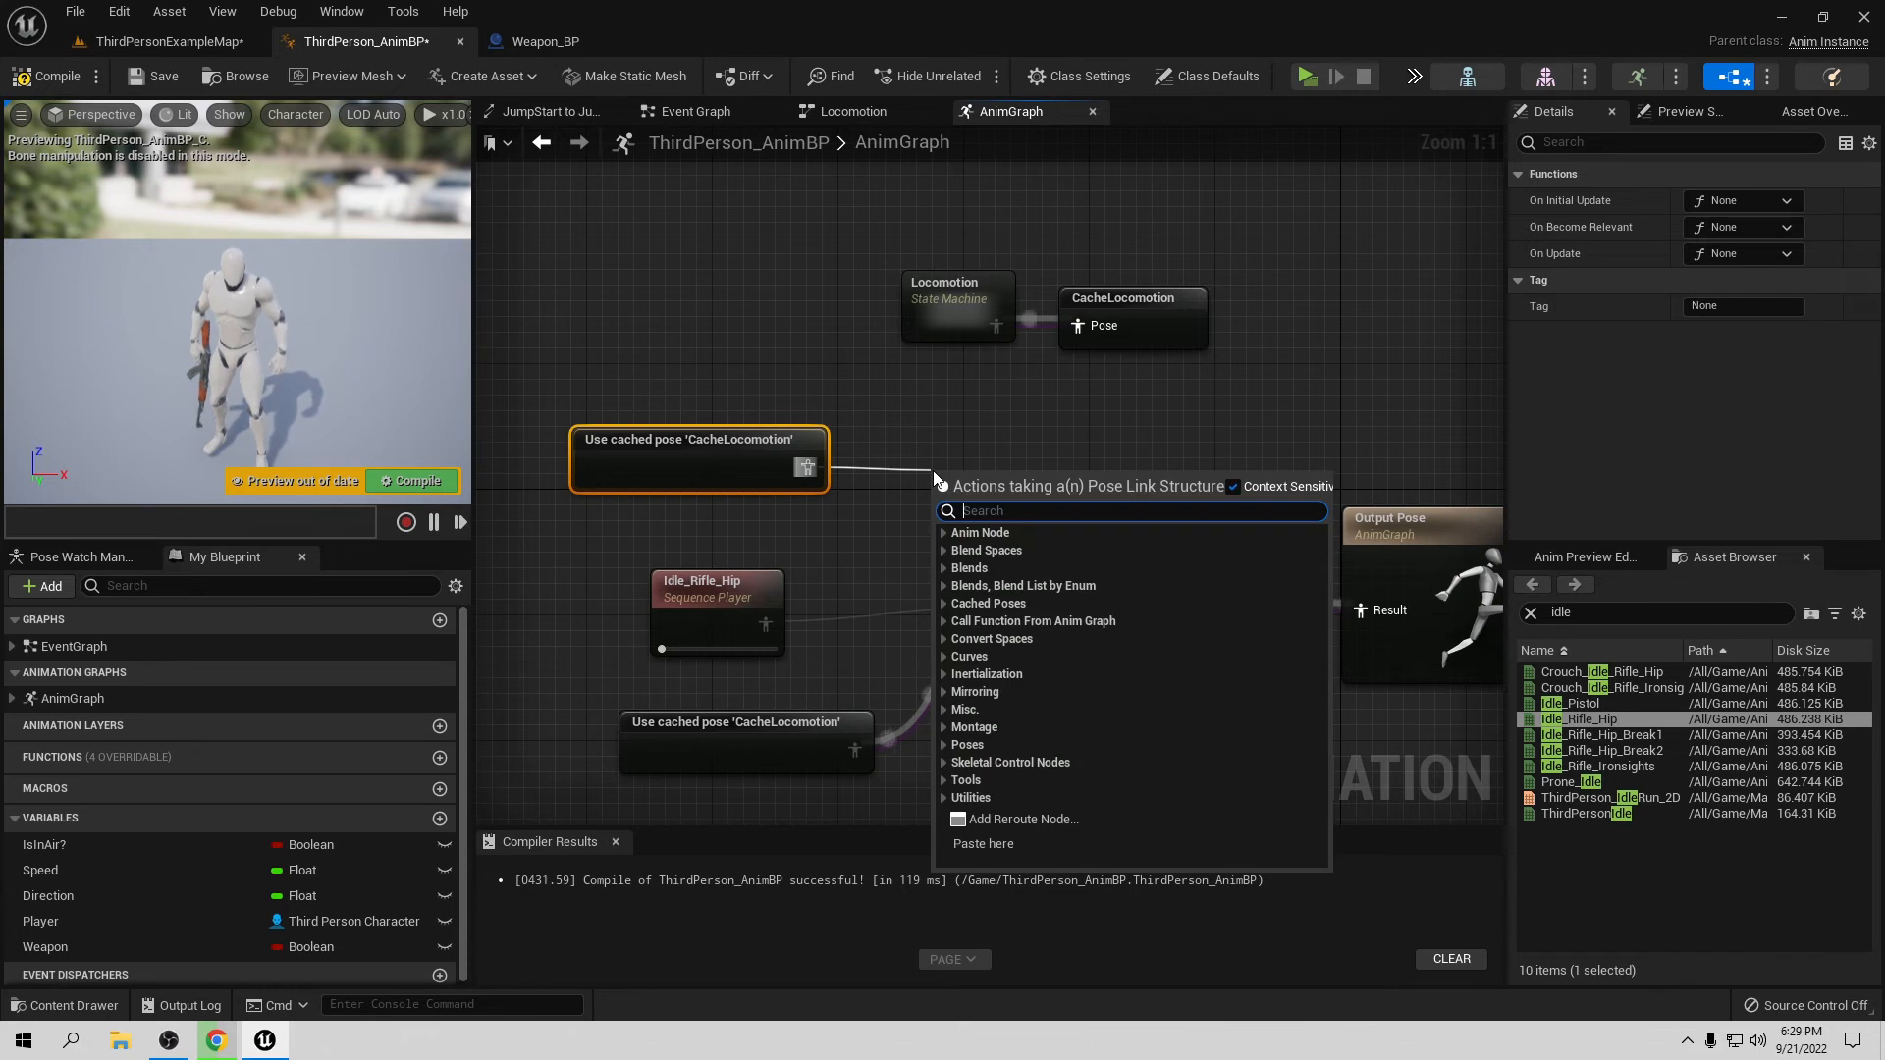
text(ley)
key(BackSpace)
key(BackSpace)
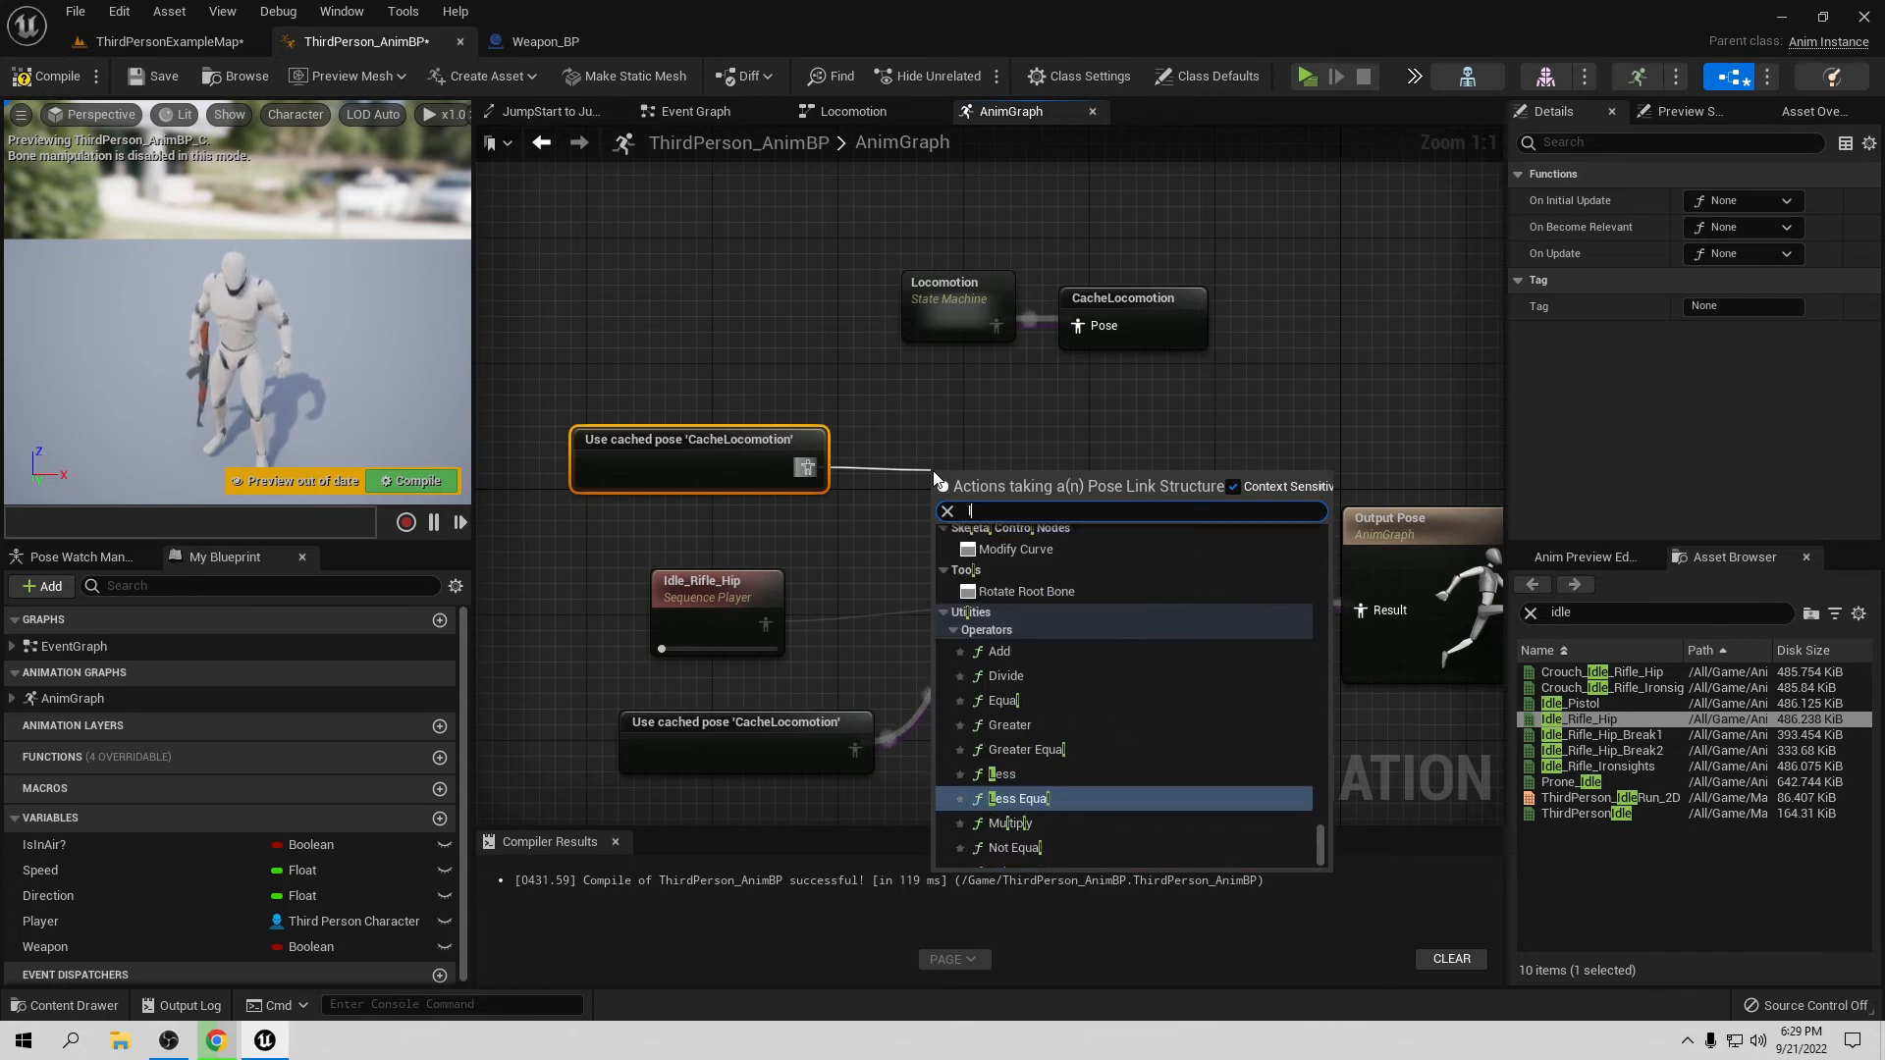
key(BackSpace)
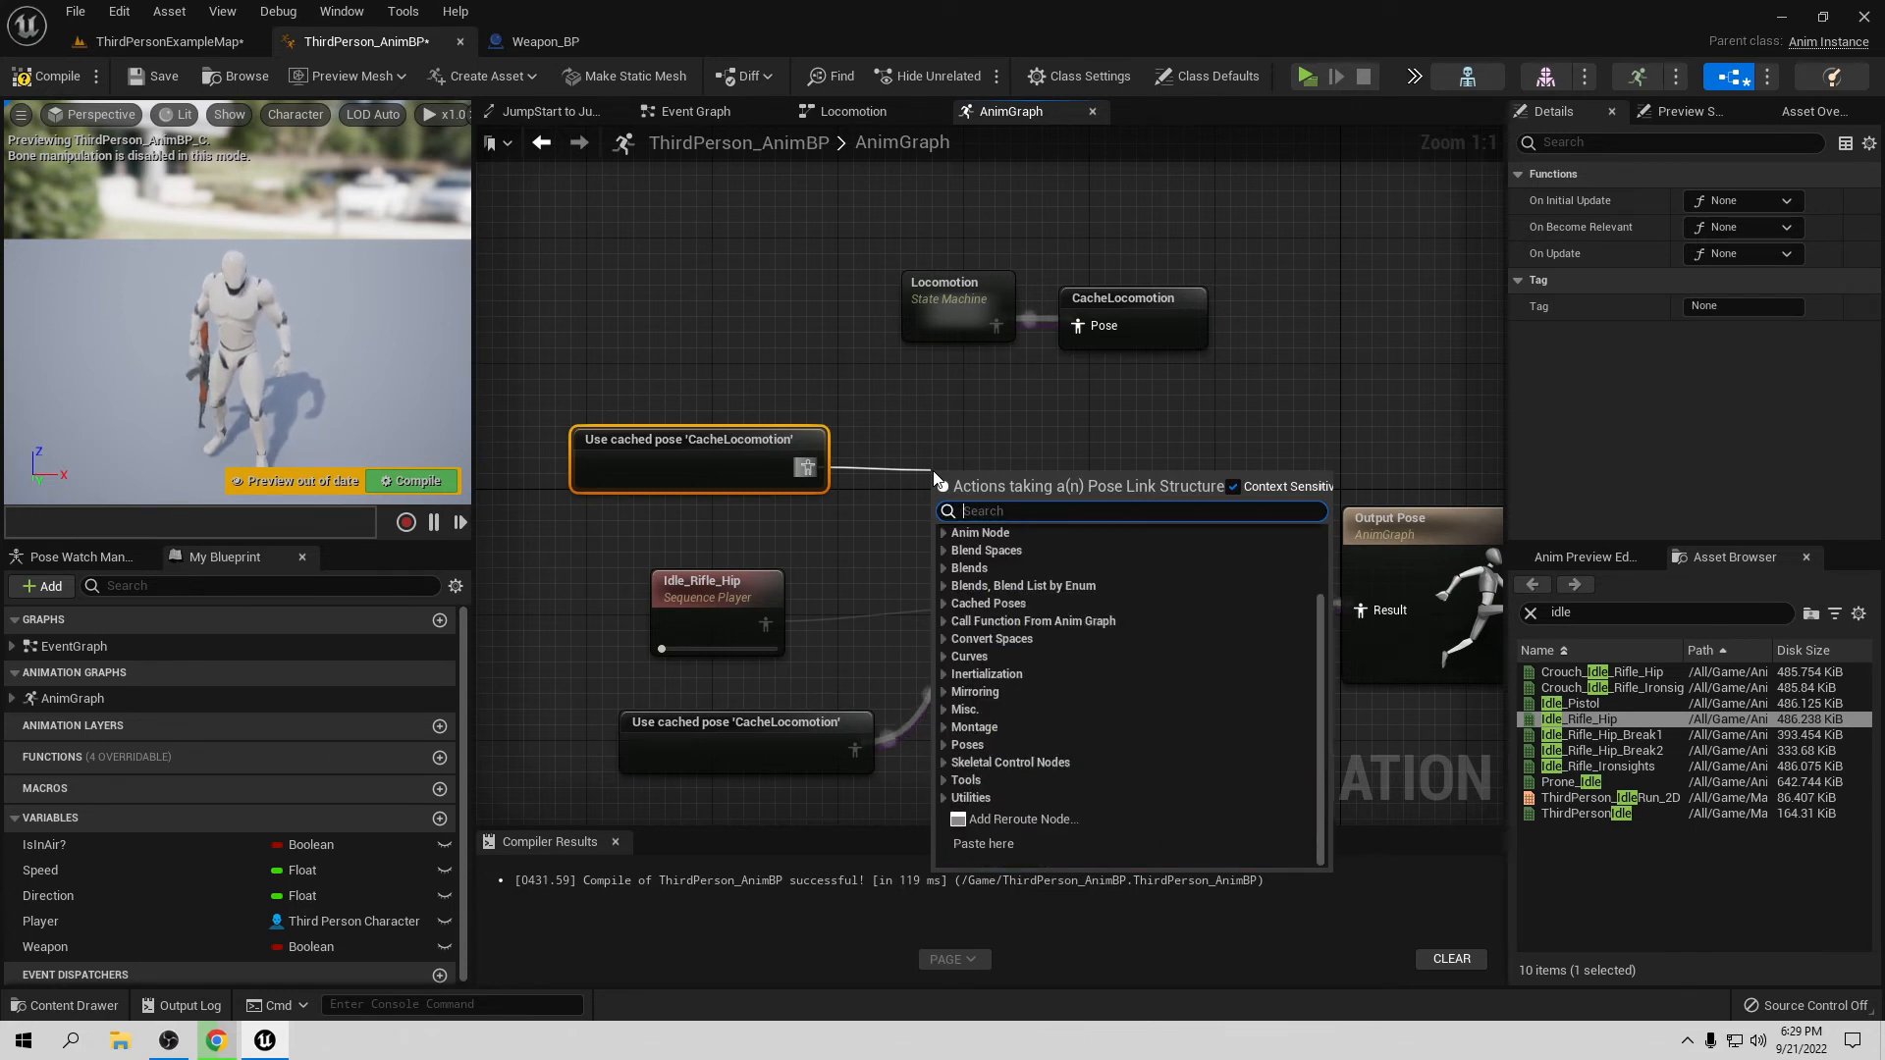
text(blend)
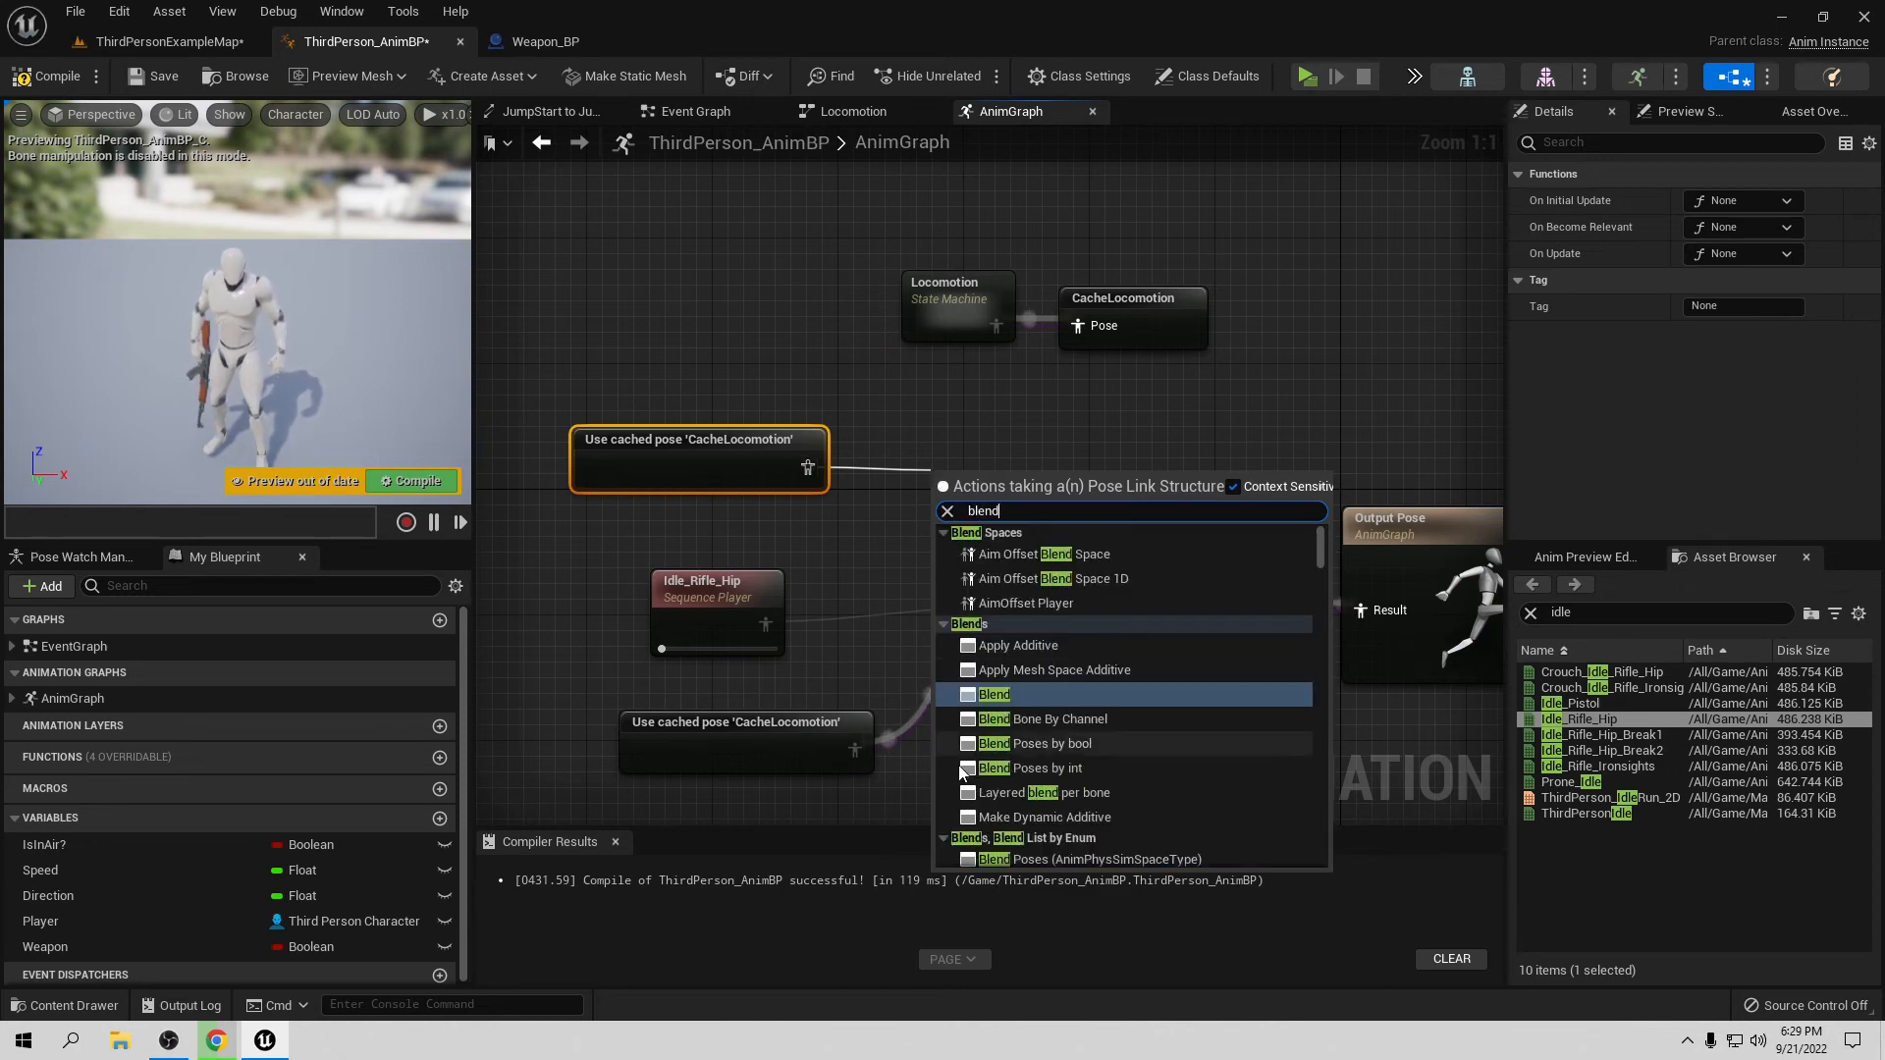
click(1064, 795)
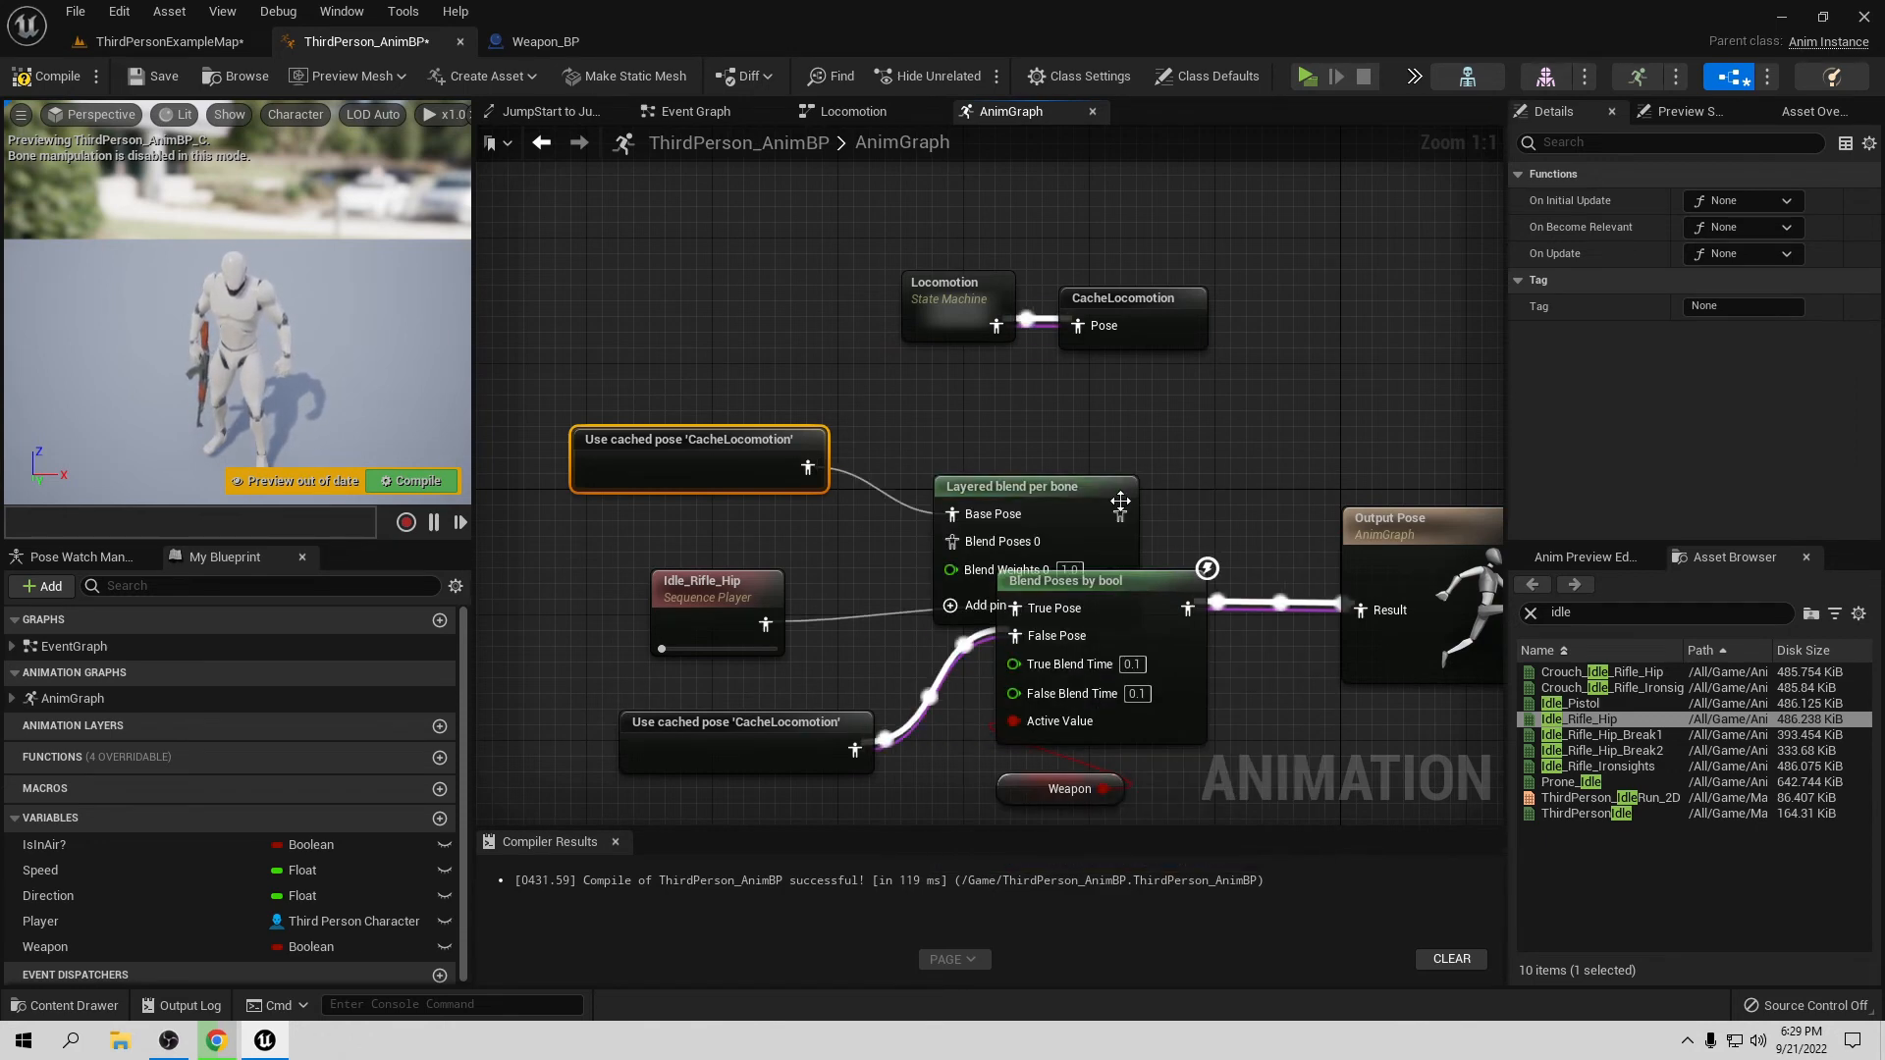
drag(1062, 486, 951, 439)
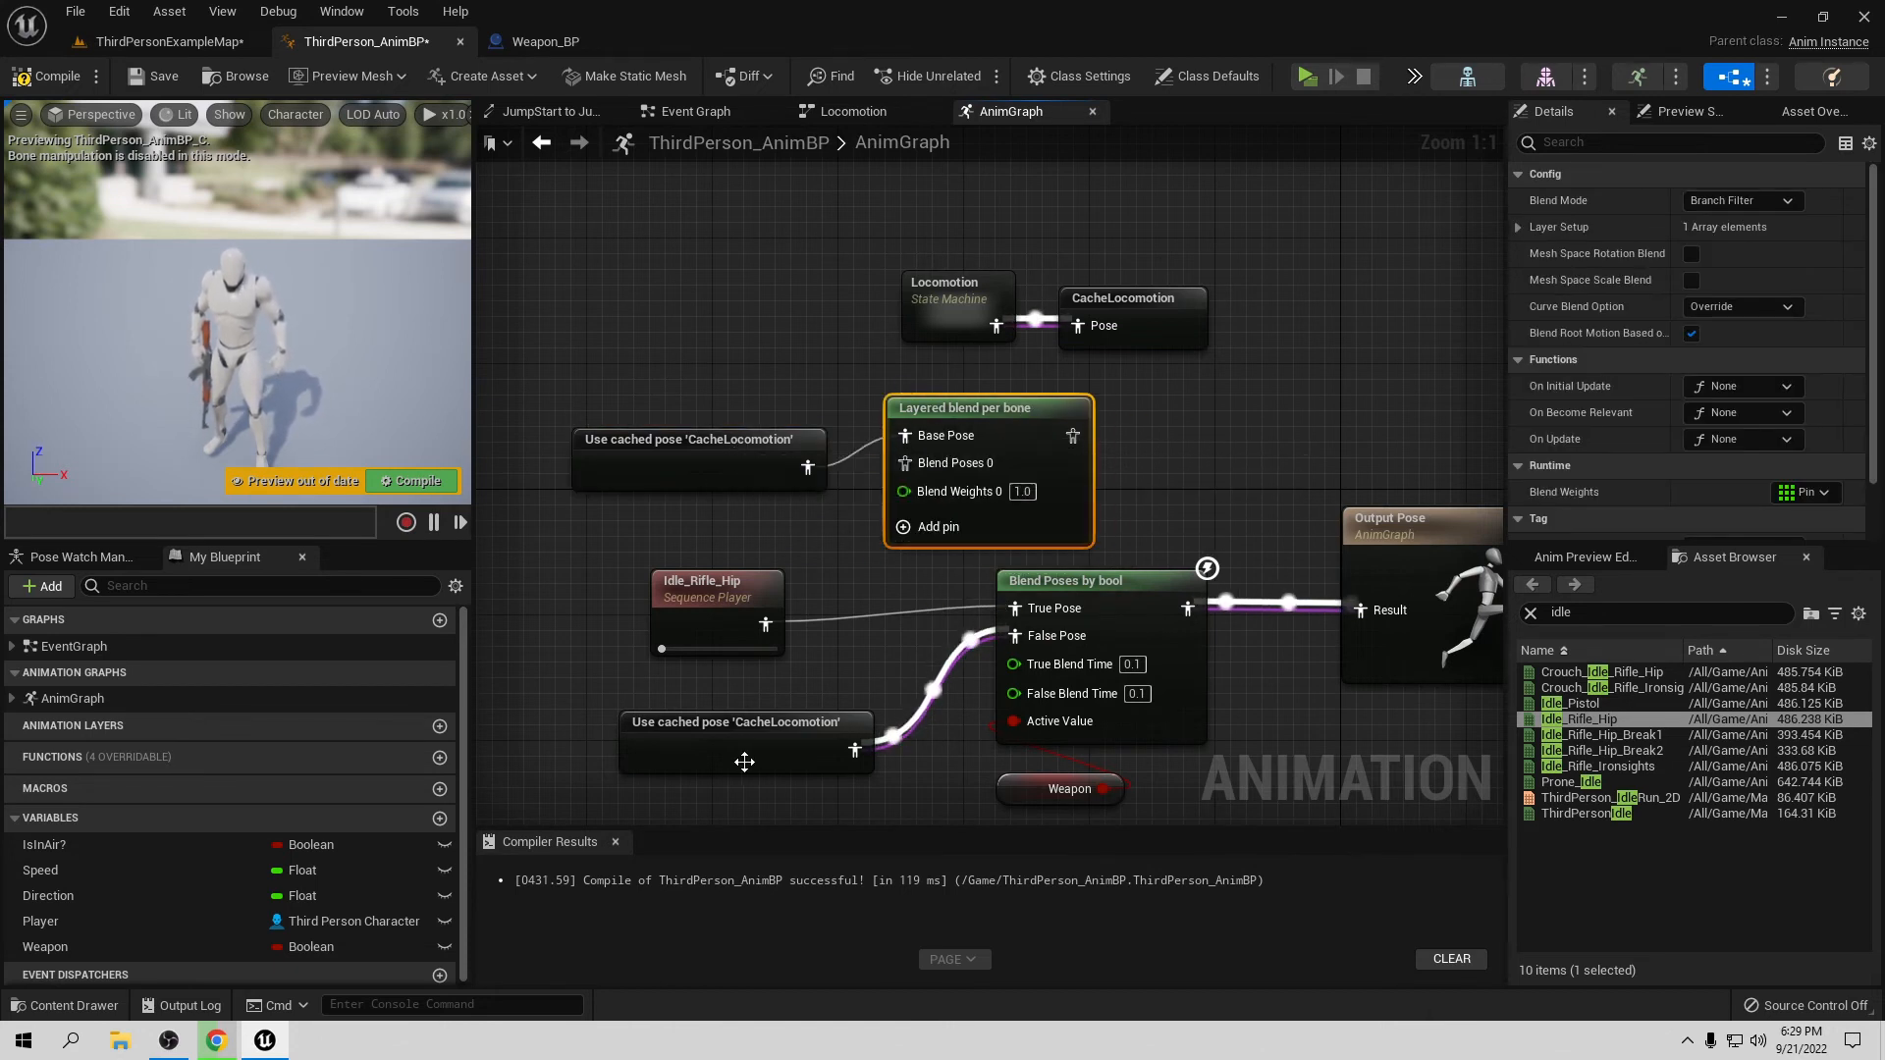
Step: Feed Idle_Rifle_Hip into Blend Poses 0 and the layered blend's output into True Pose, and compile and save the blueprint
drag(733, 438, 747, 391)
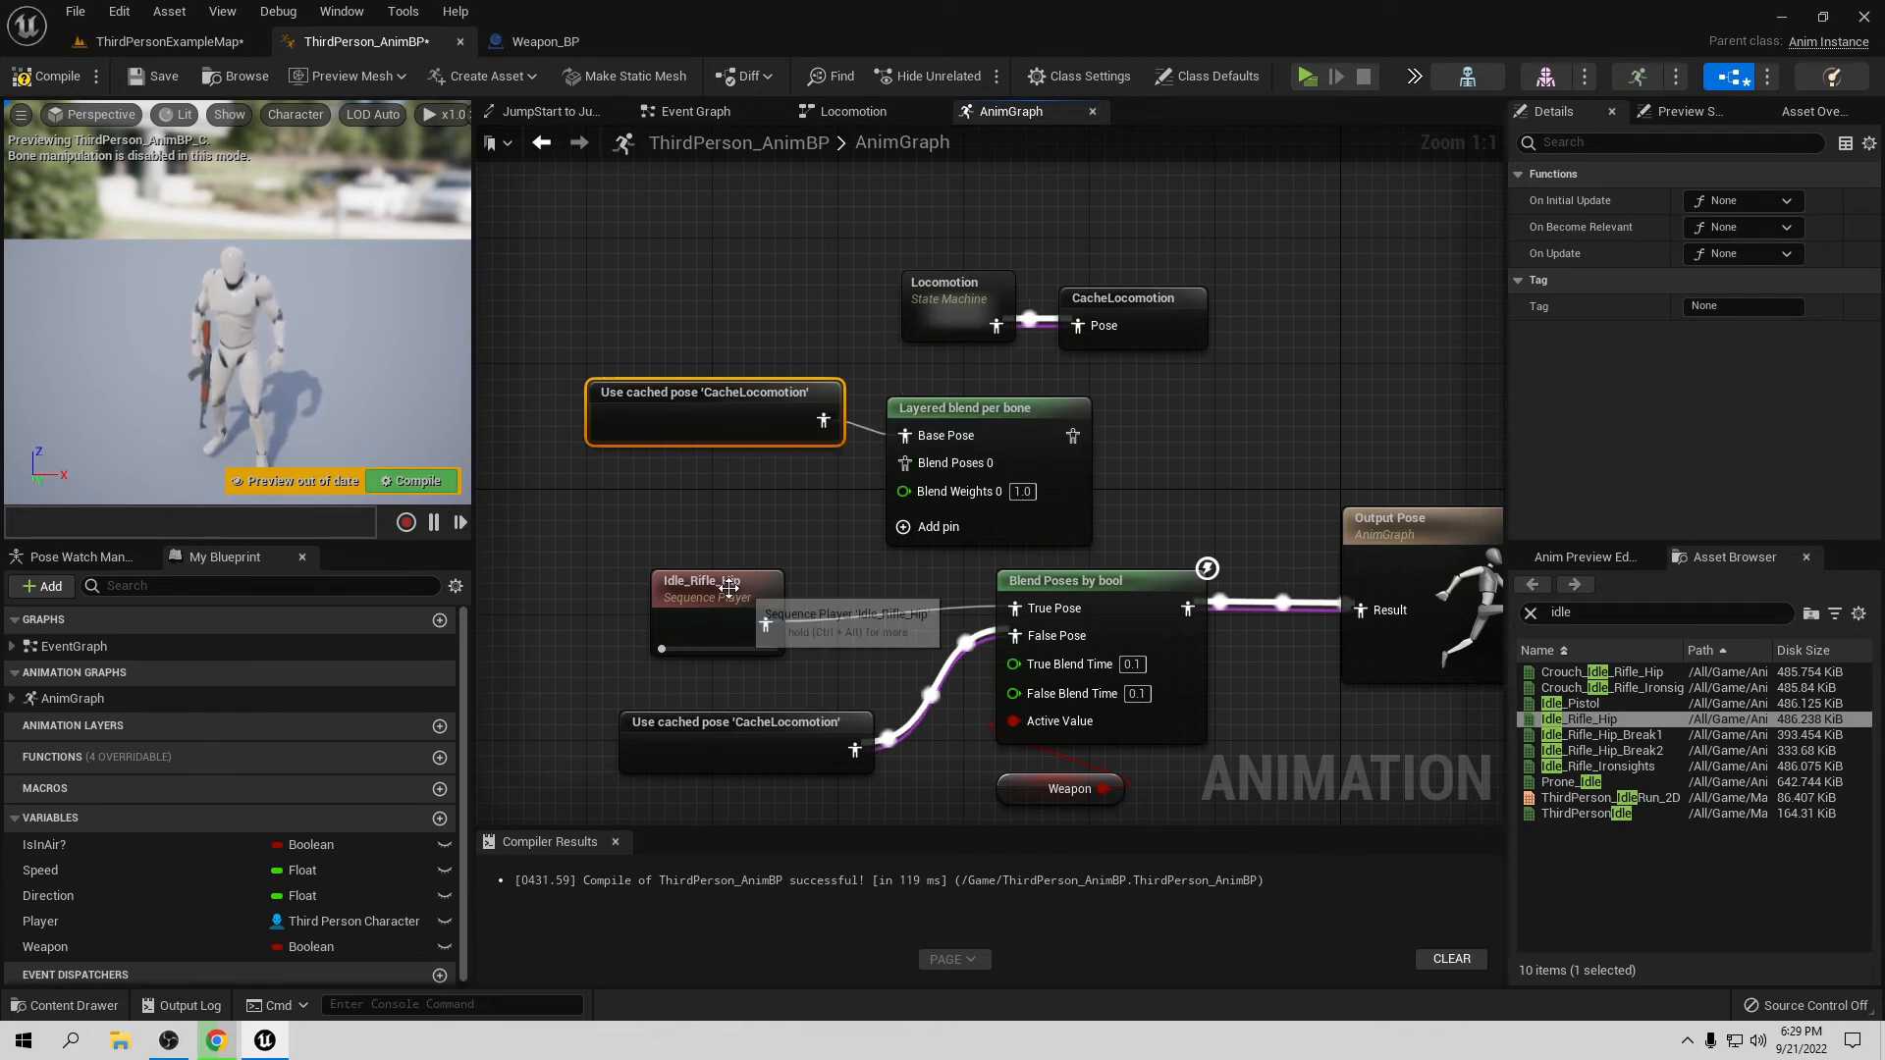
drag(727, 593, 1016, 610)
click(45, 78)
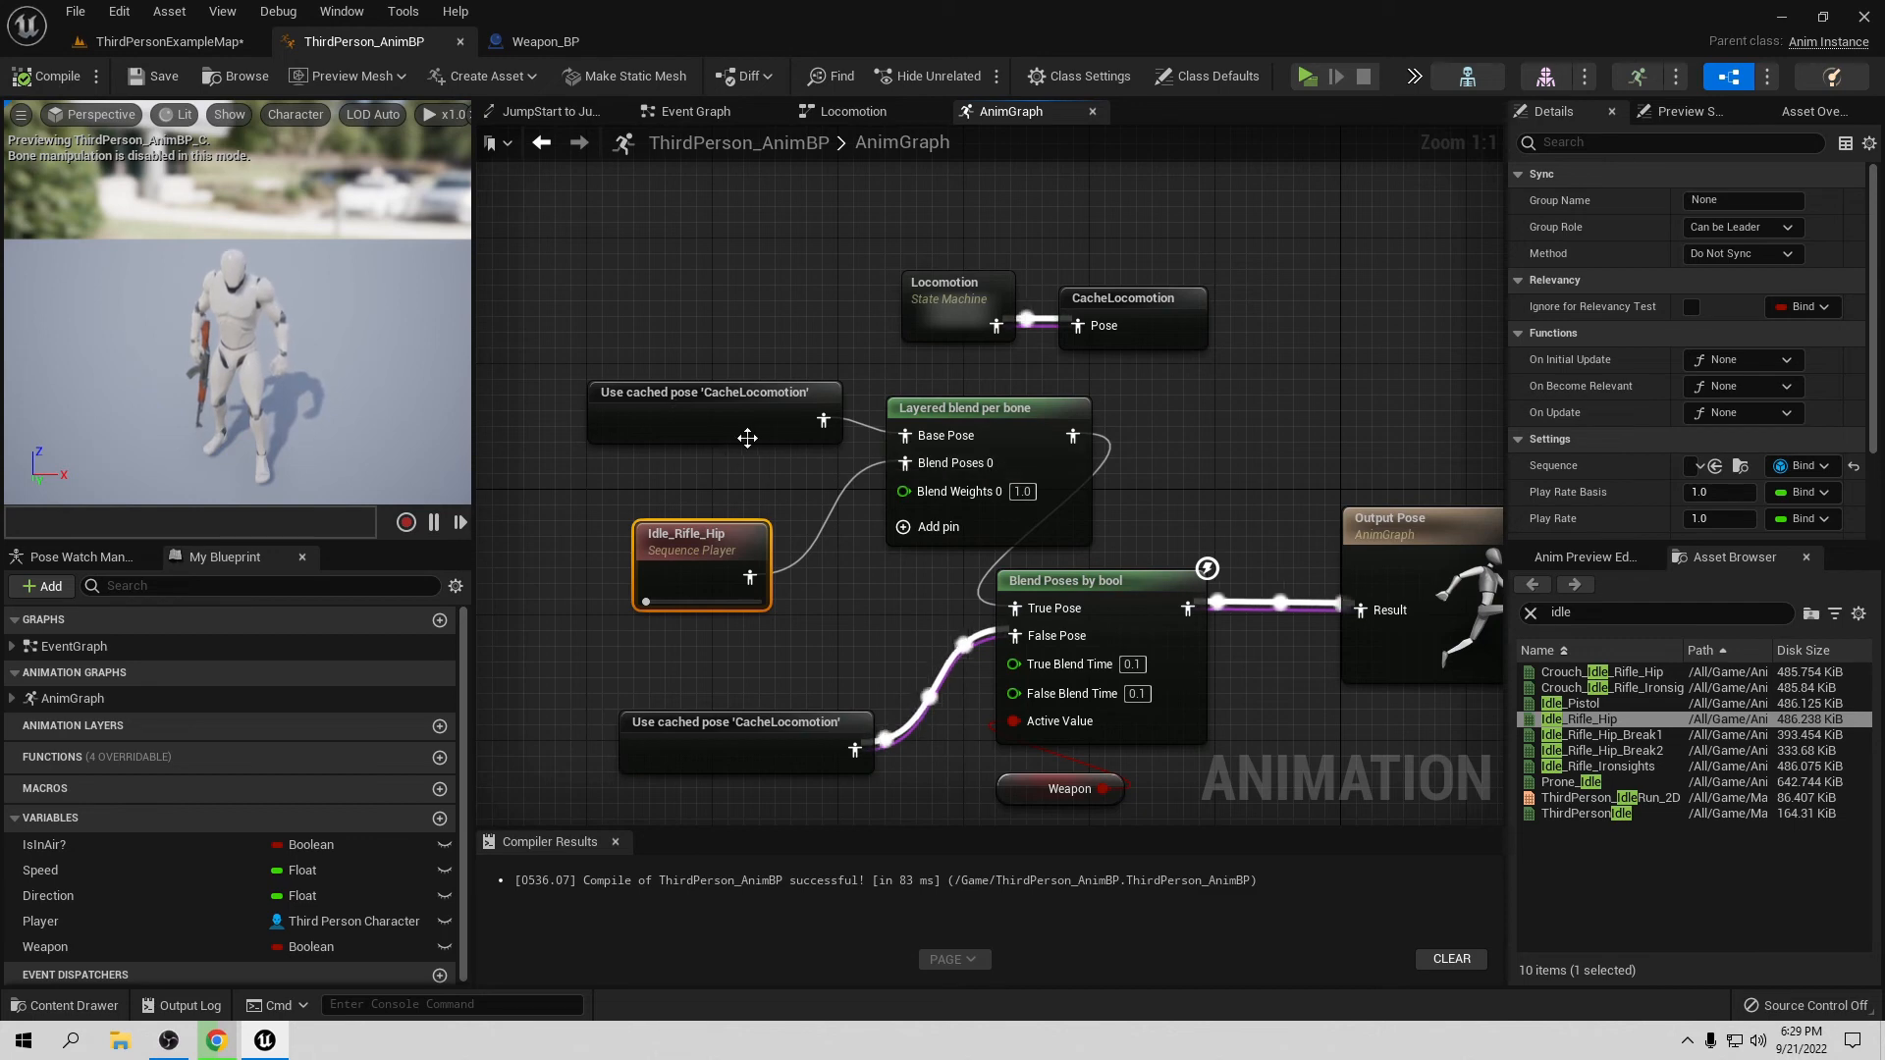
Step: Add a branch filter to the Layered blend per bone node's layer setup with spine_01 as its bone name
right_drag(1053, 467, 943, 521)
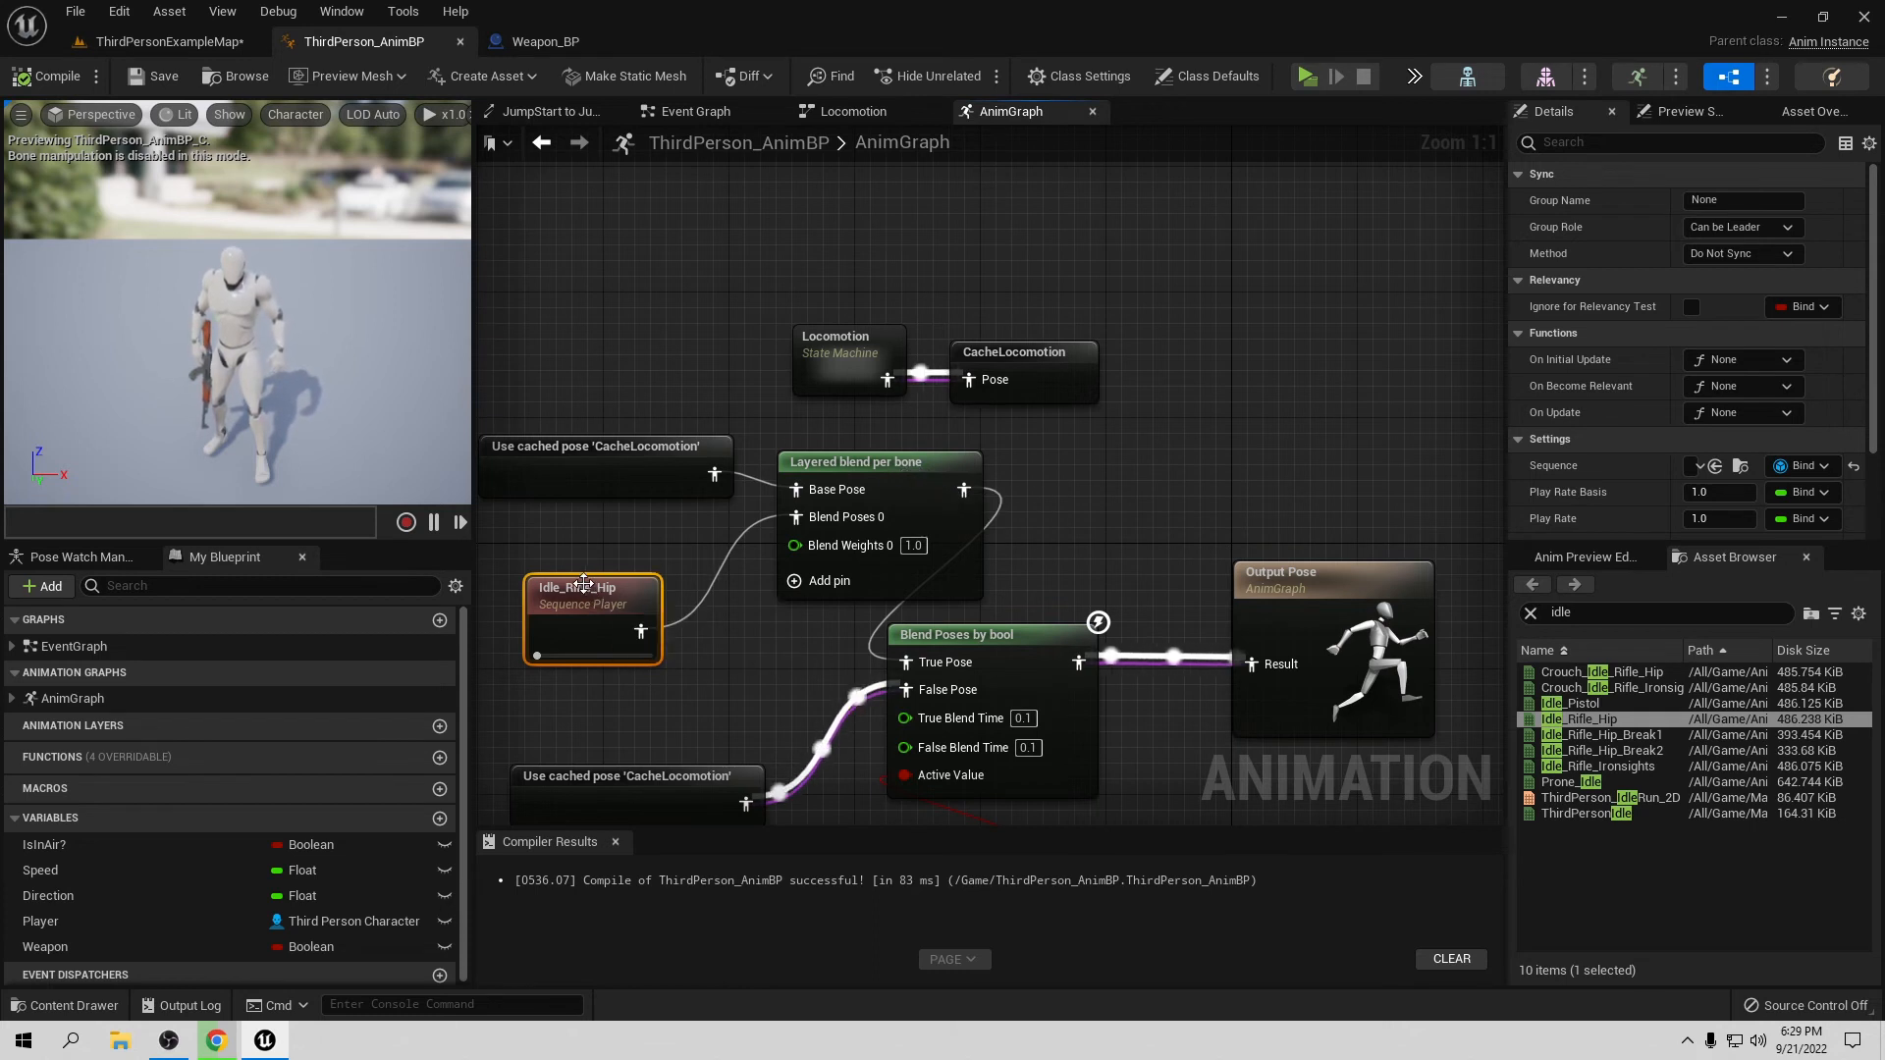
click(912, 485)
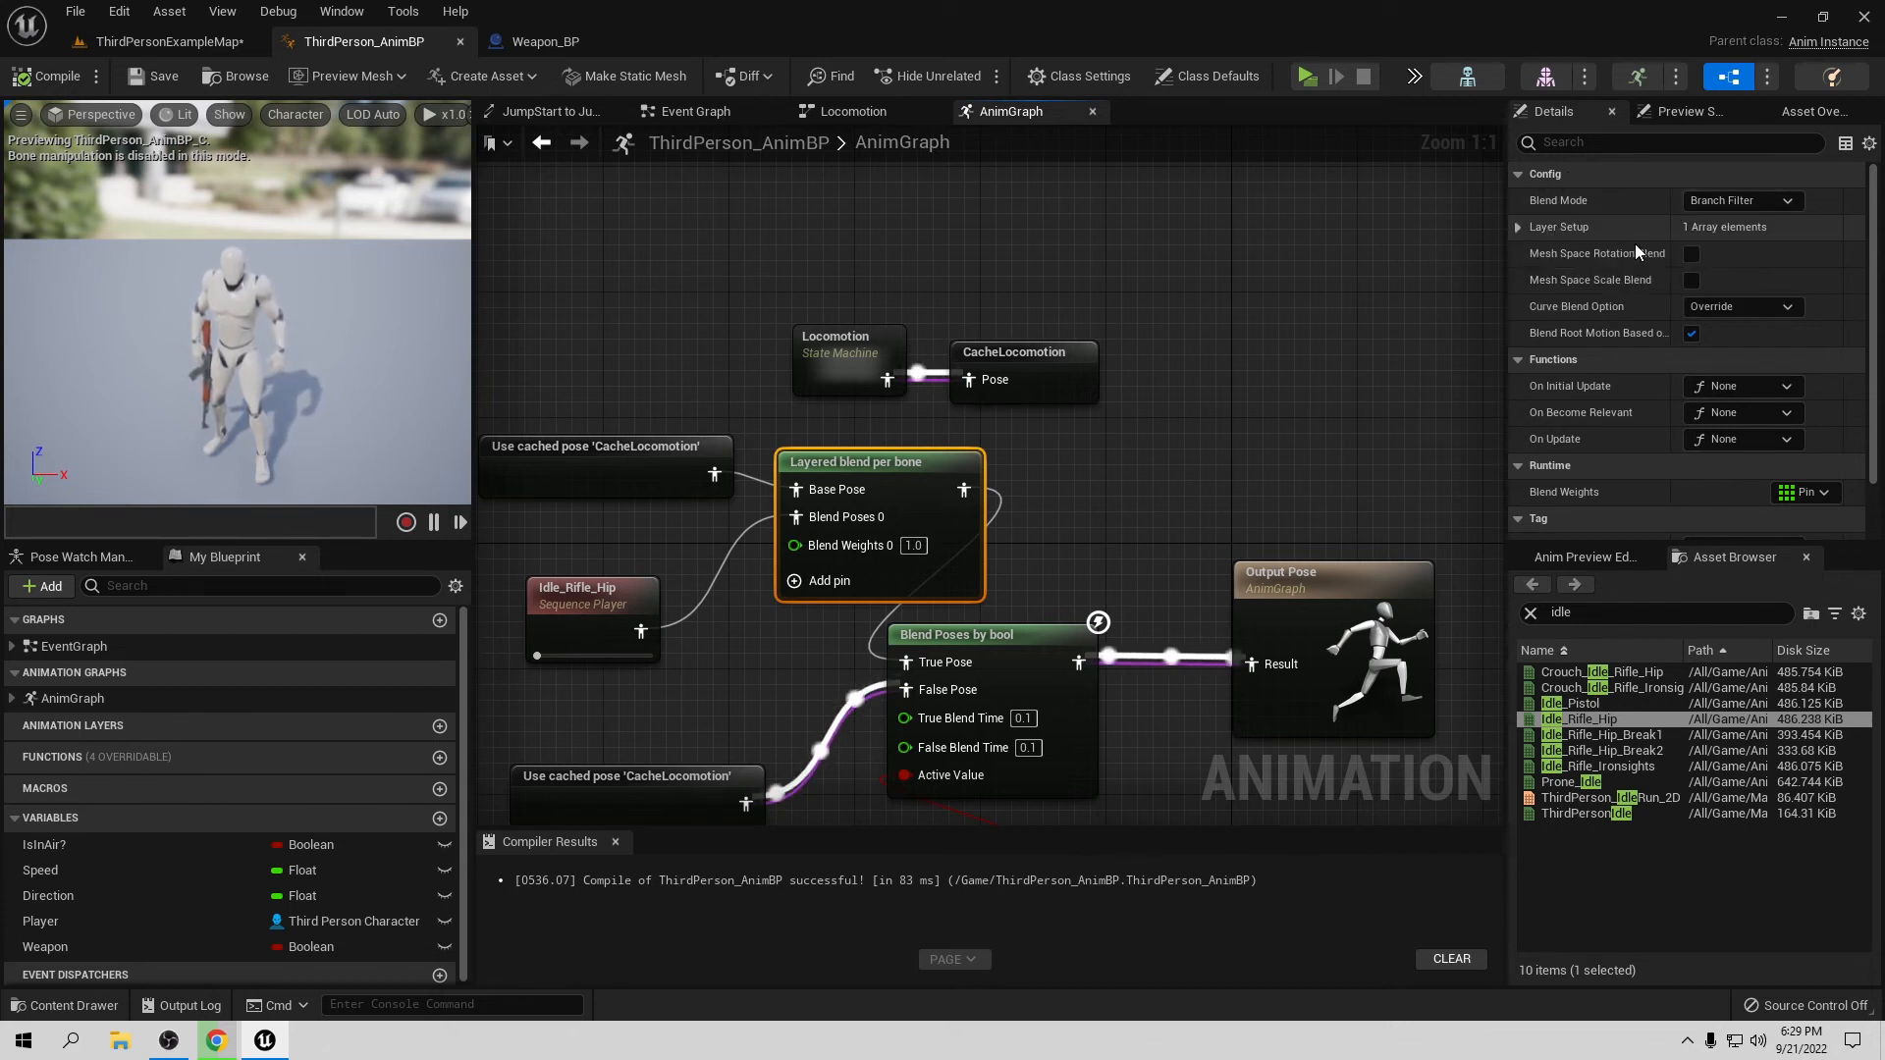
click(1517, 227)
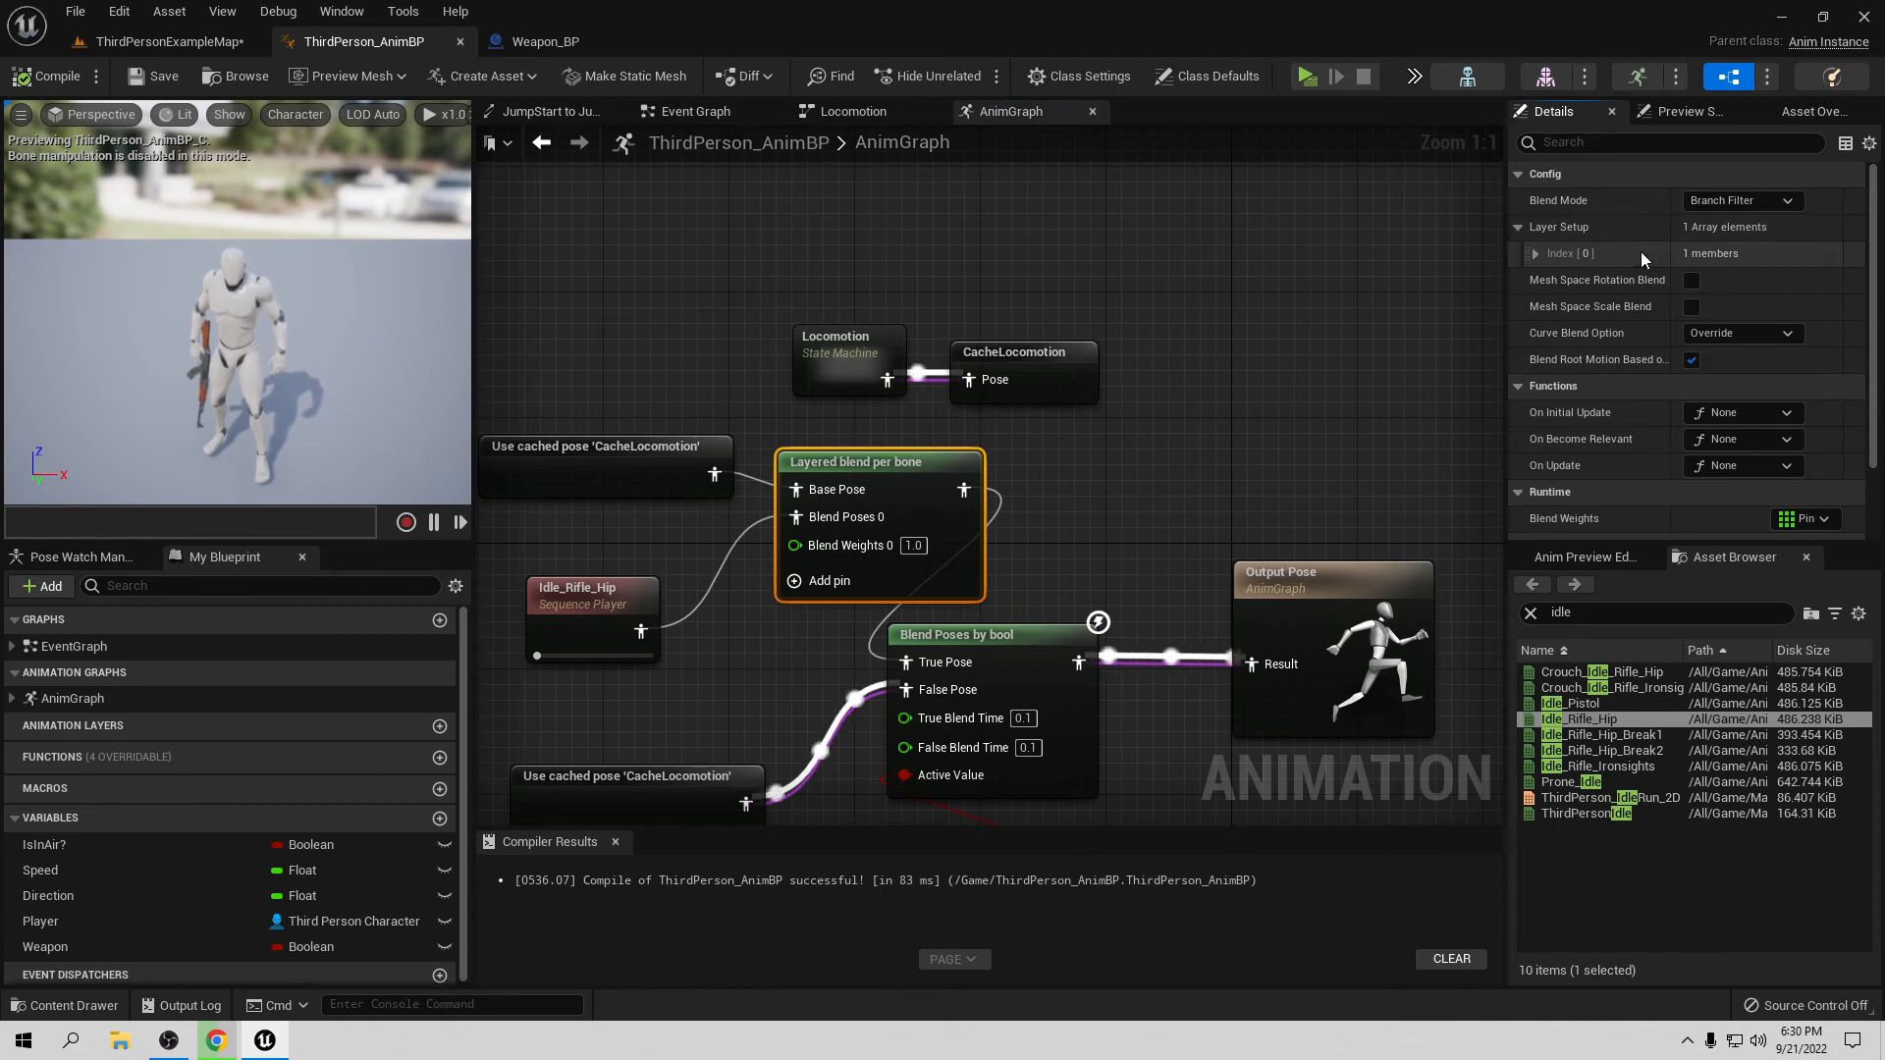
click(1535, 254)
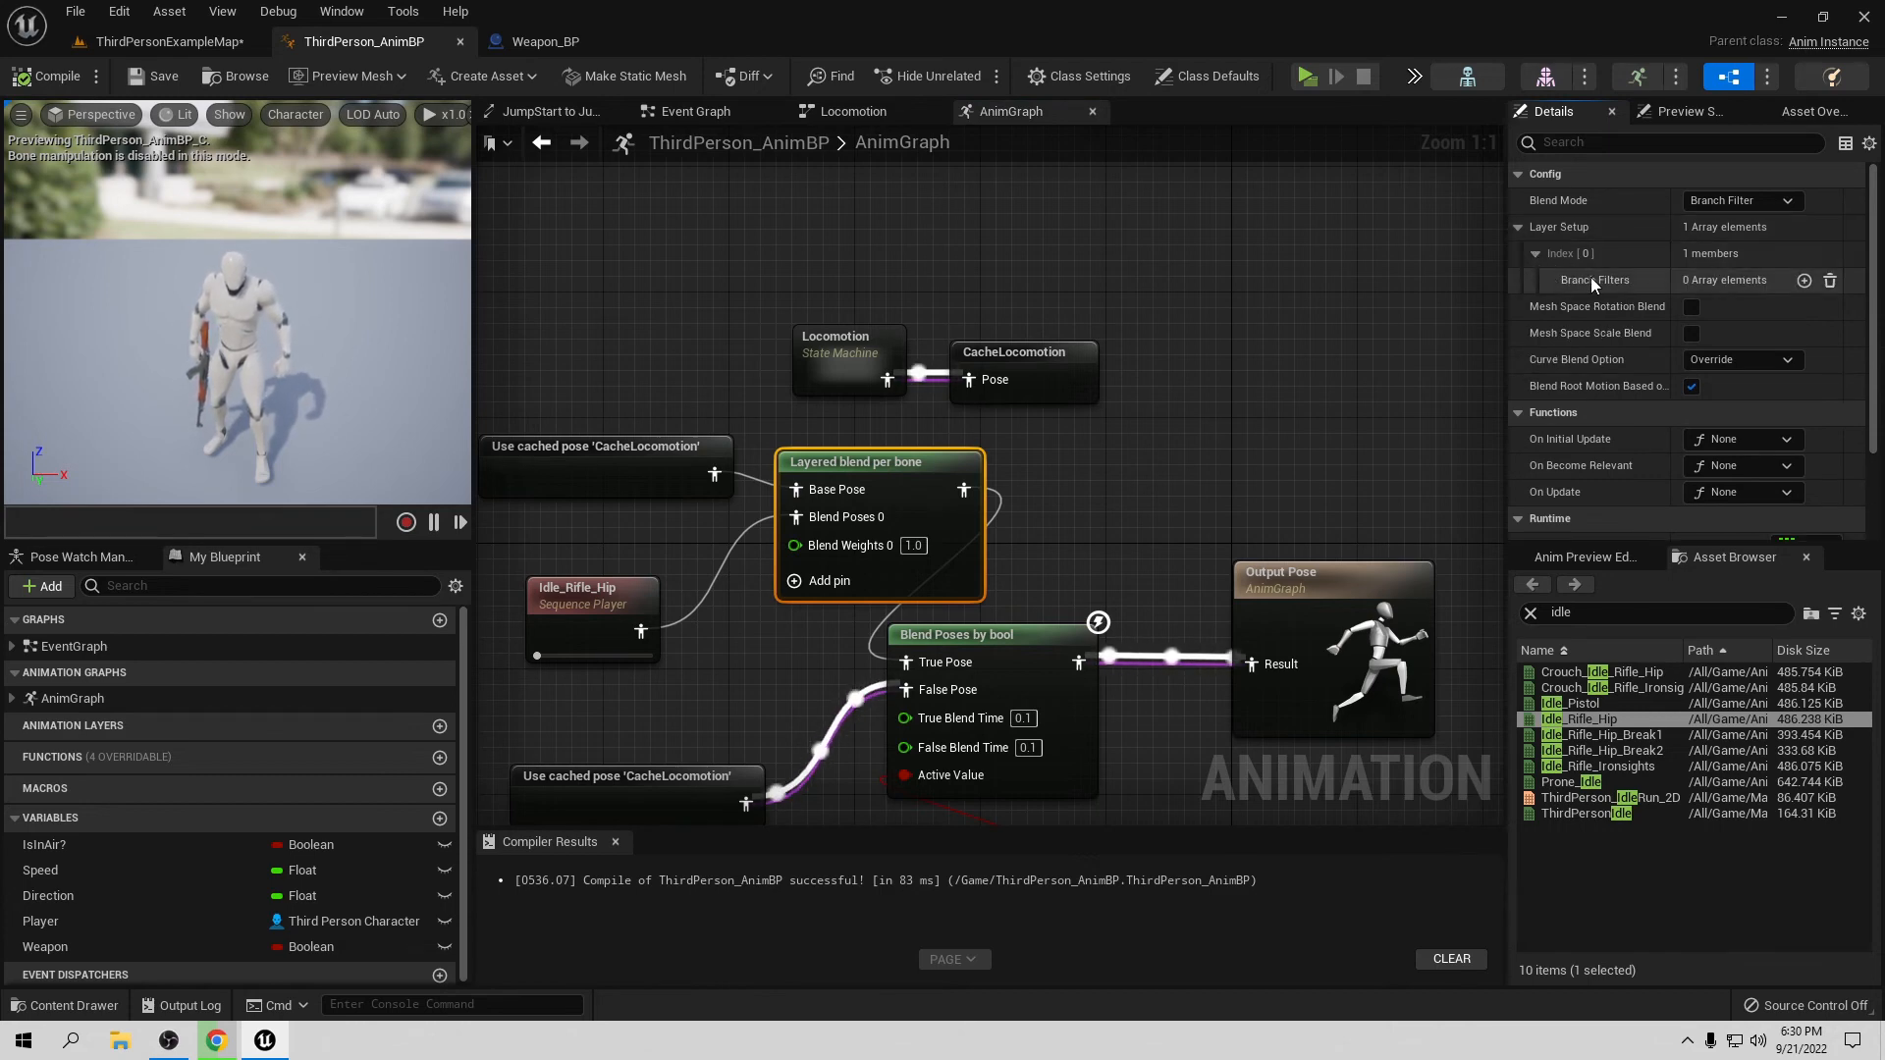
click(1804, 282)
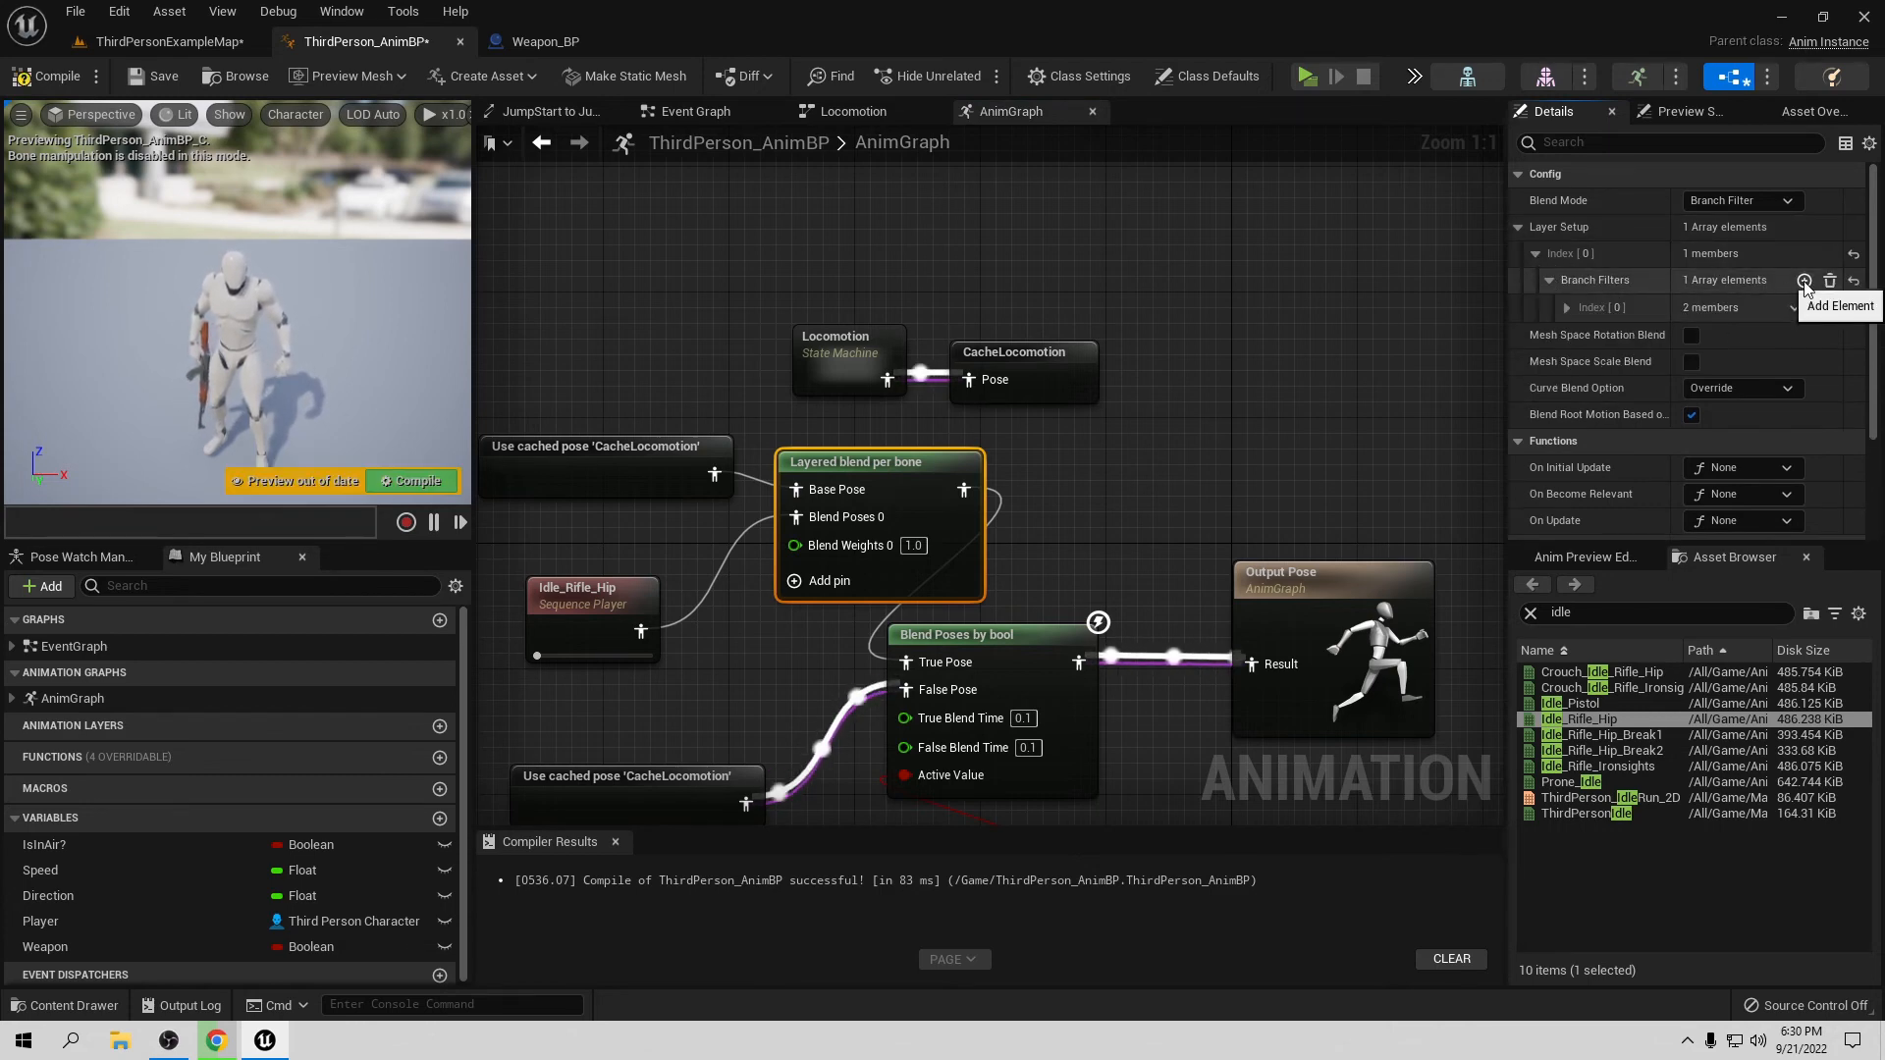
click(1566, 308)
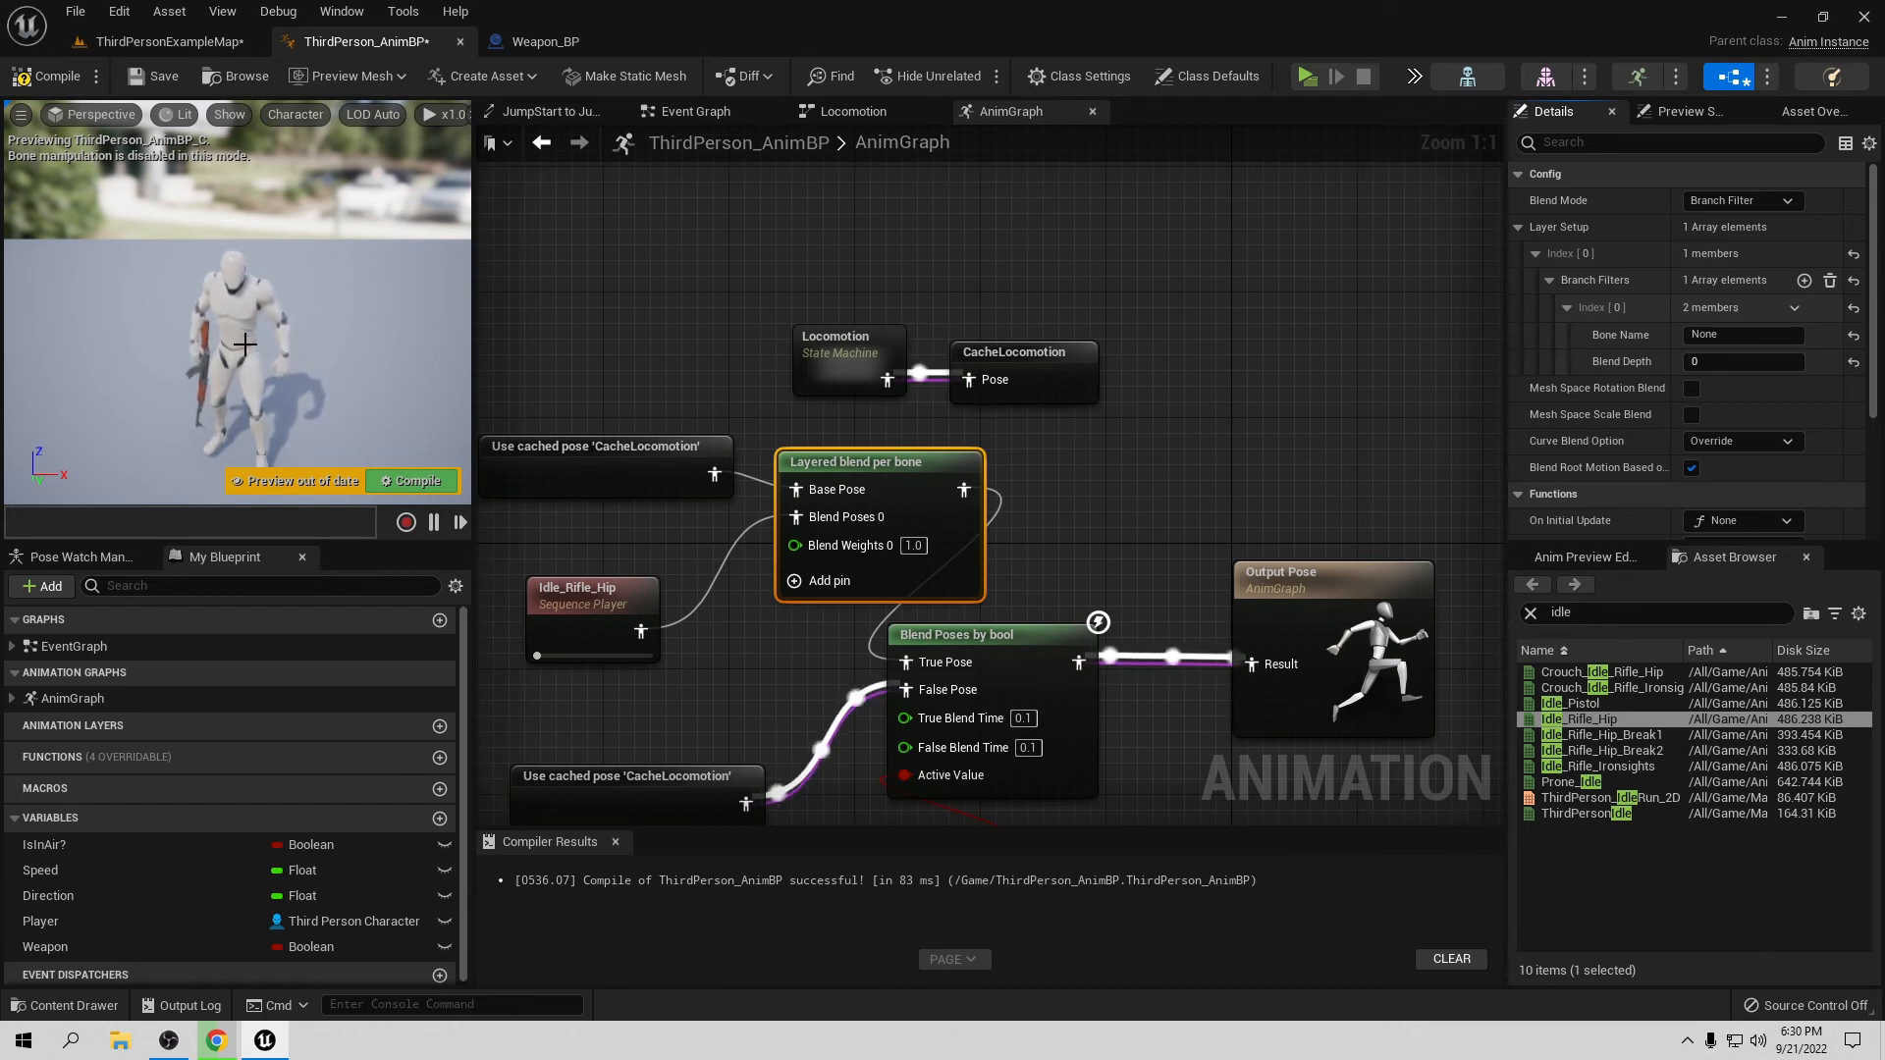
click(1757, 336)
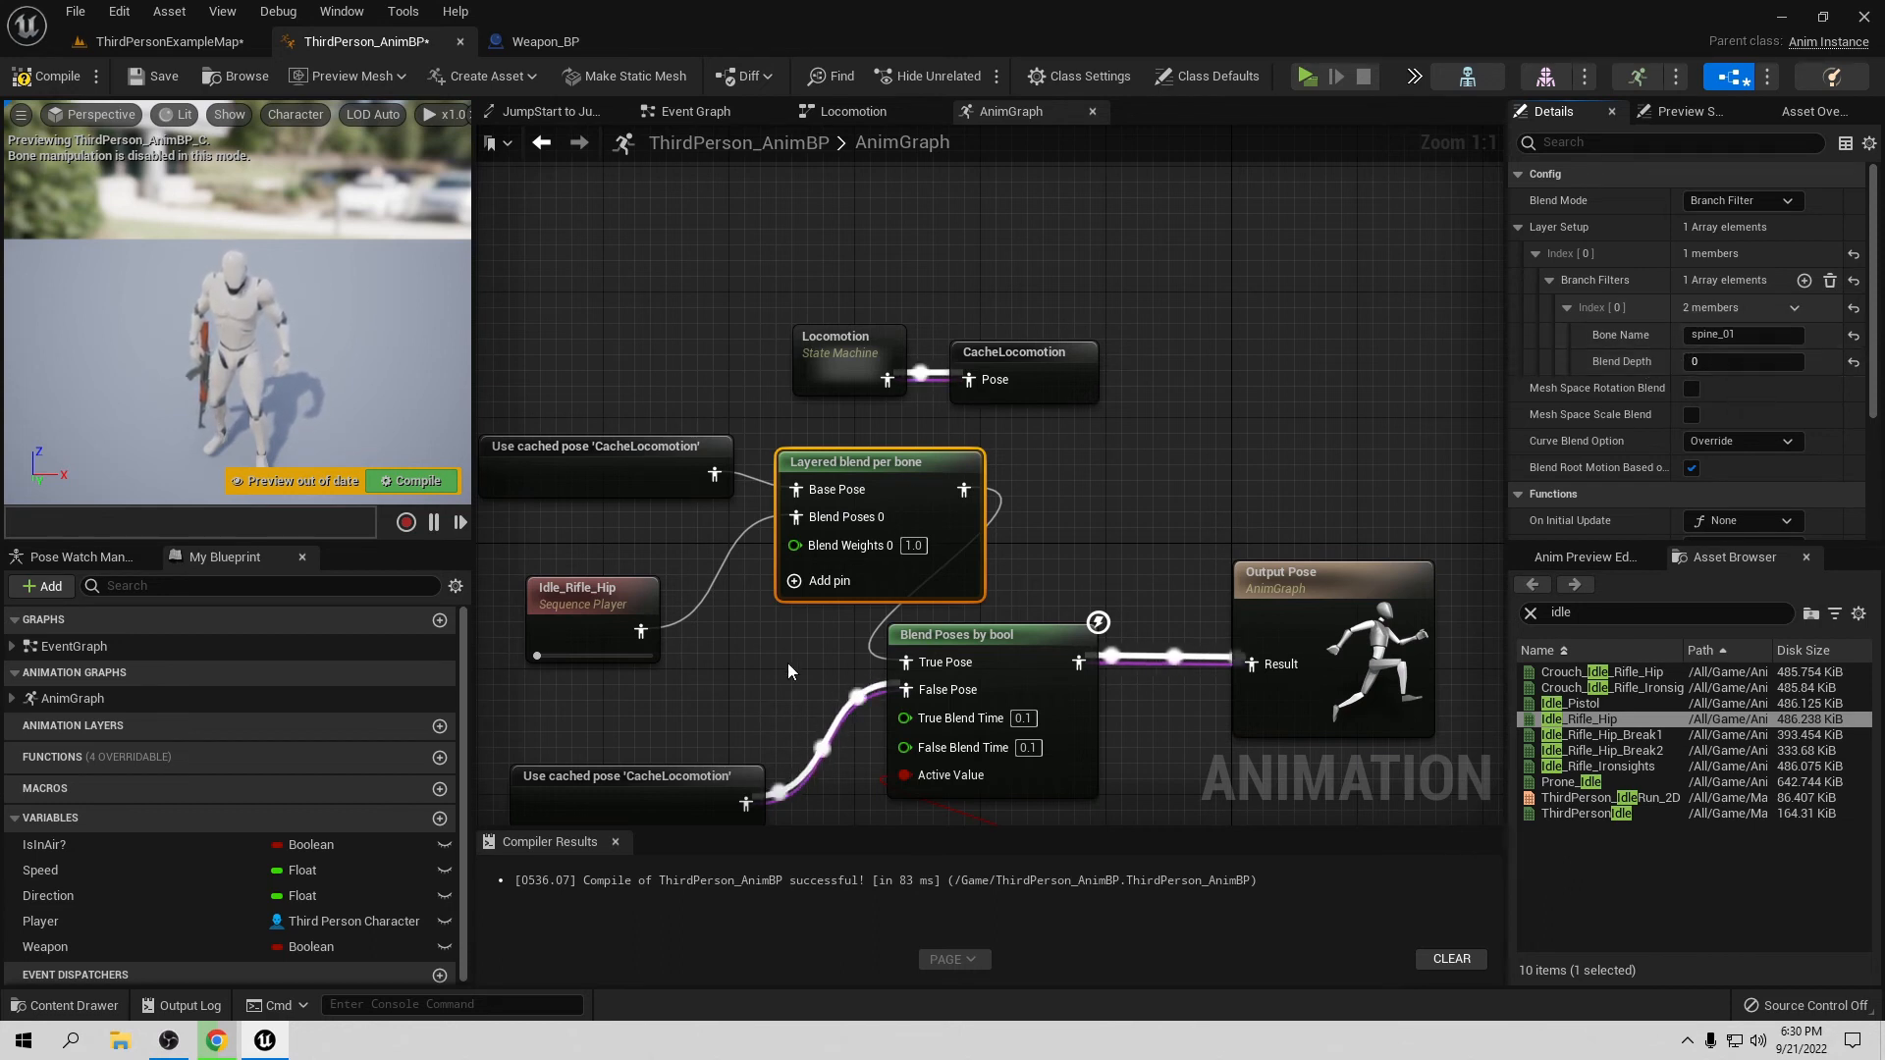
Step: Set the spine_01 branch filter's Blend Depth to 4 and enable Mesh Space Rotation Blend
click(1703, 361)
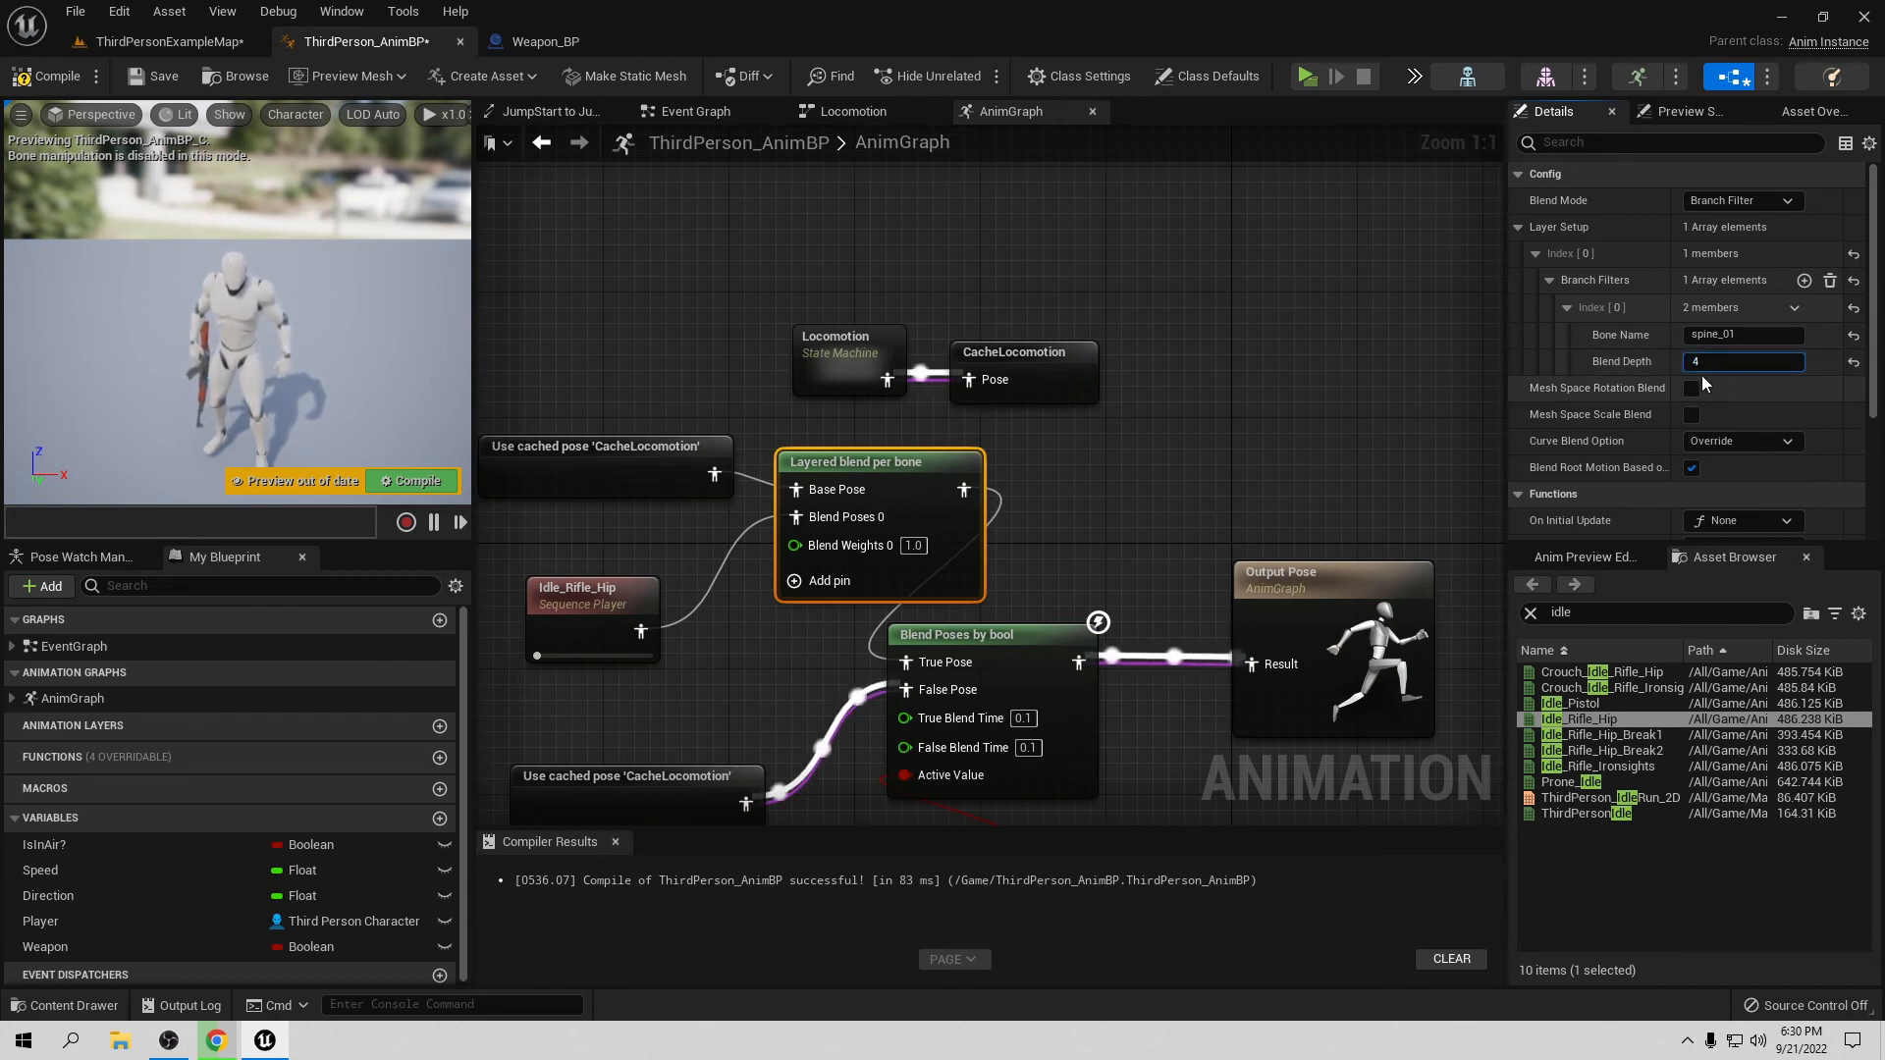
click(1593, 362)
click(1695, 390)
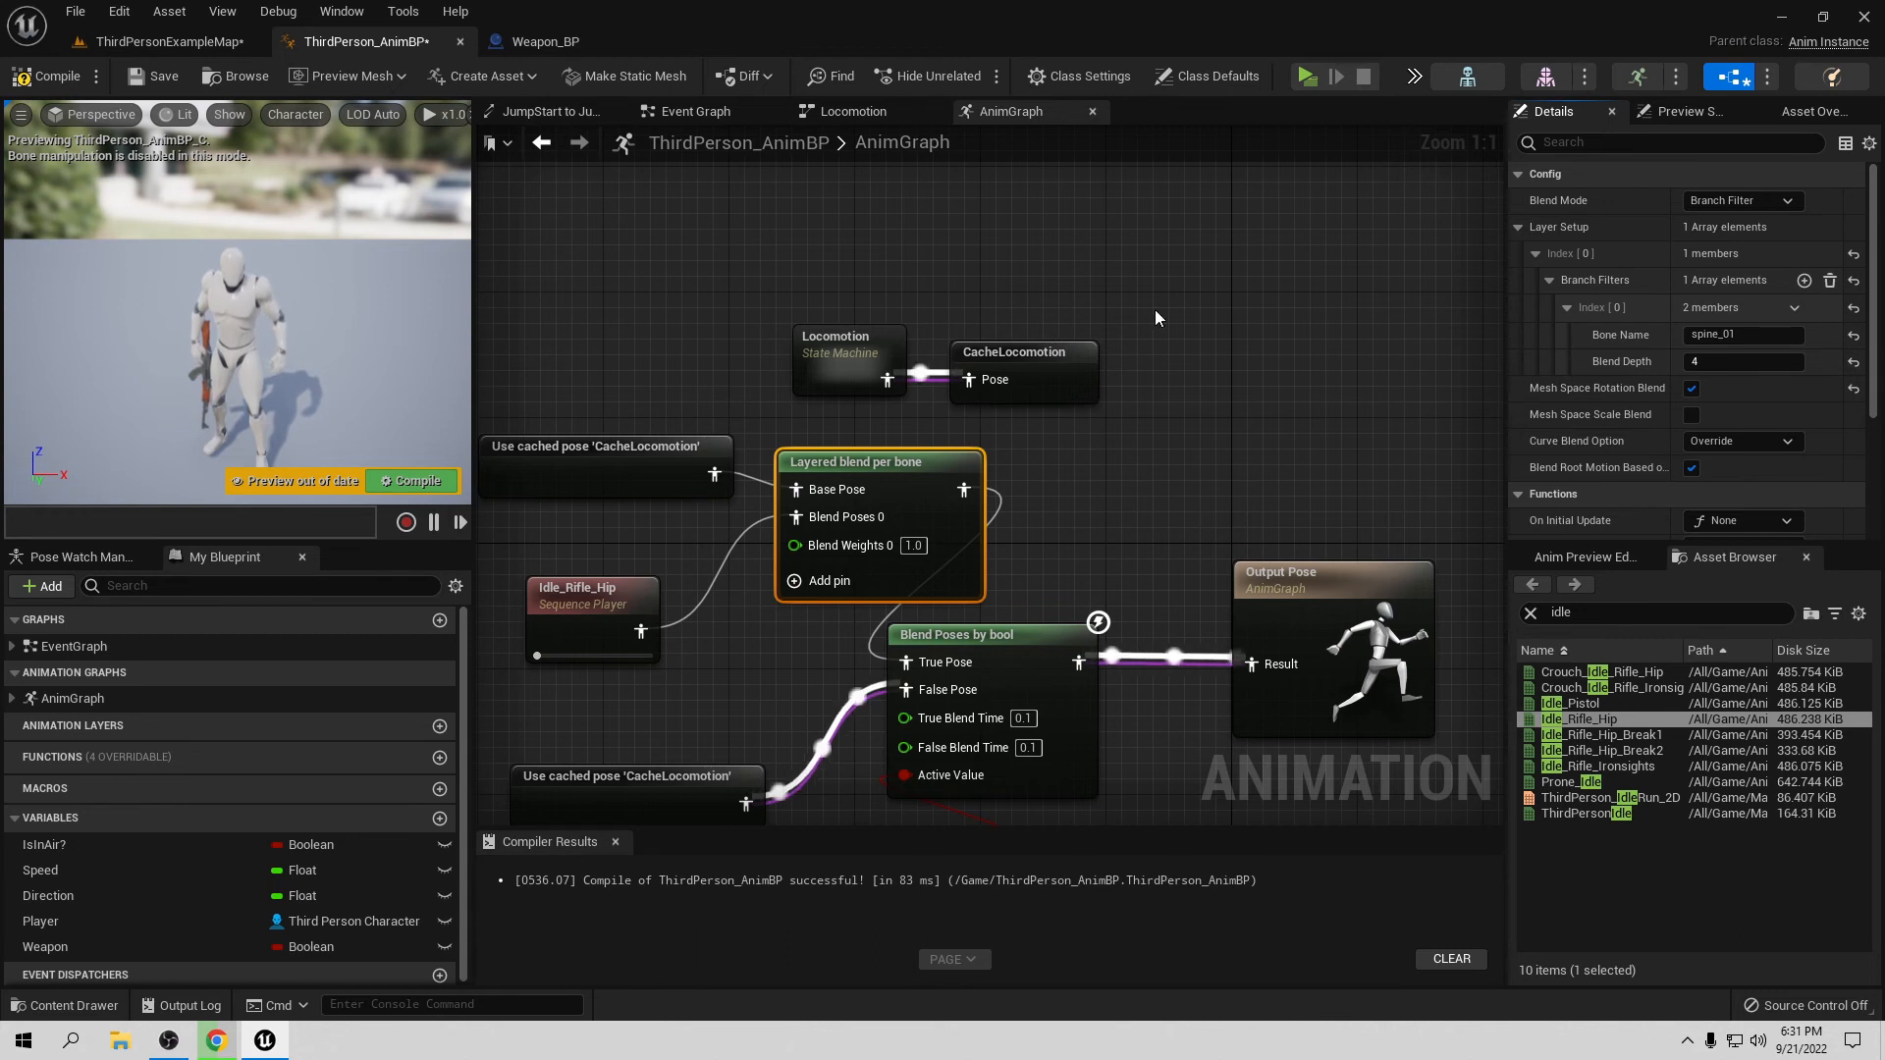
Step: Compile and save ThirdPerson_AnimBP, and test the layered rifle pose while picking up the weapon and moving in a play session
click(31, 78)
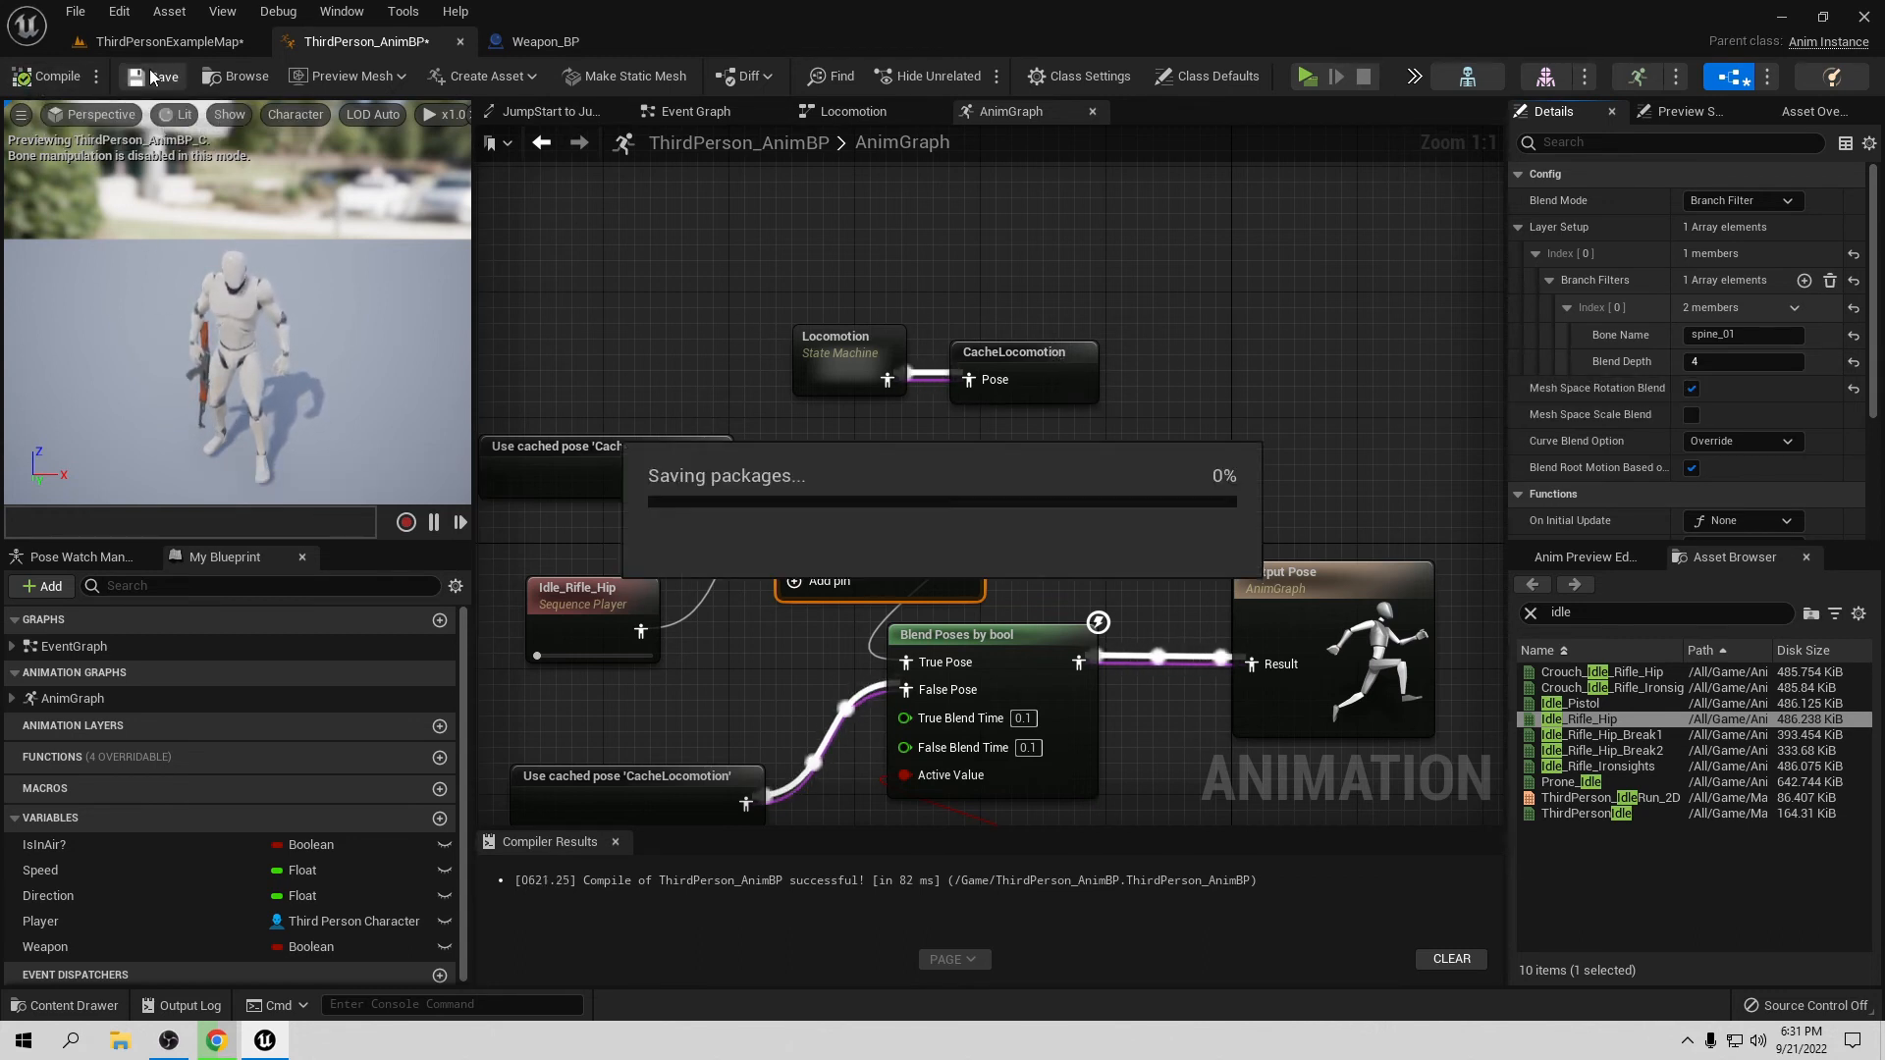
click(1308, 78)
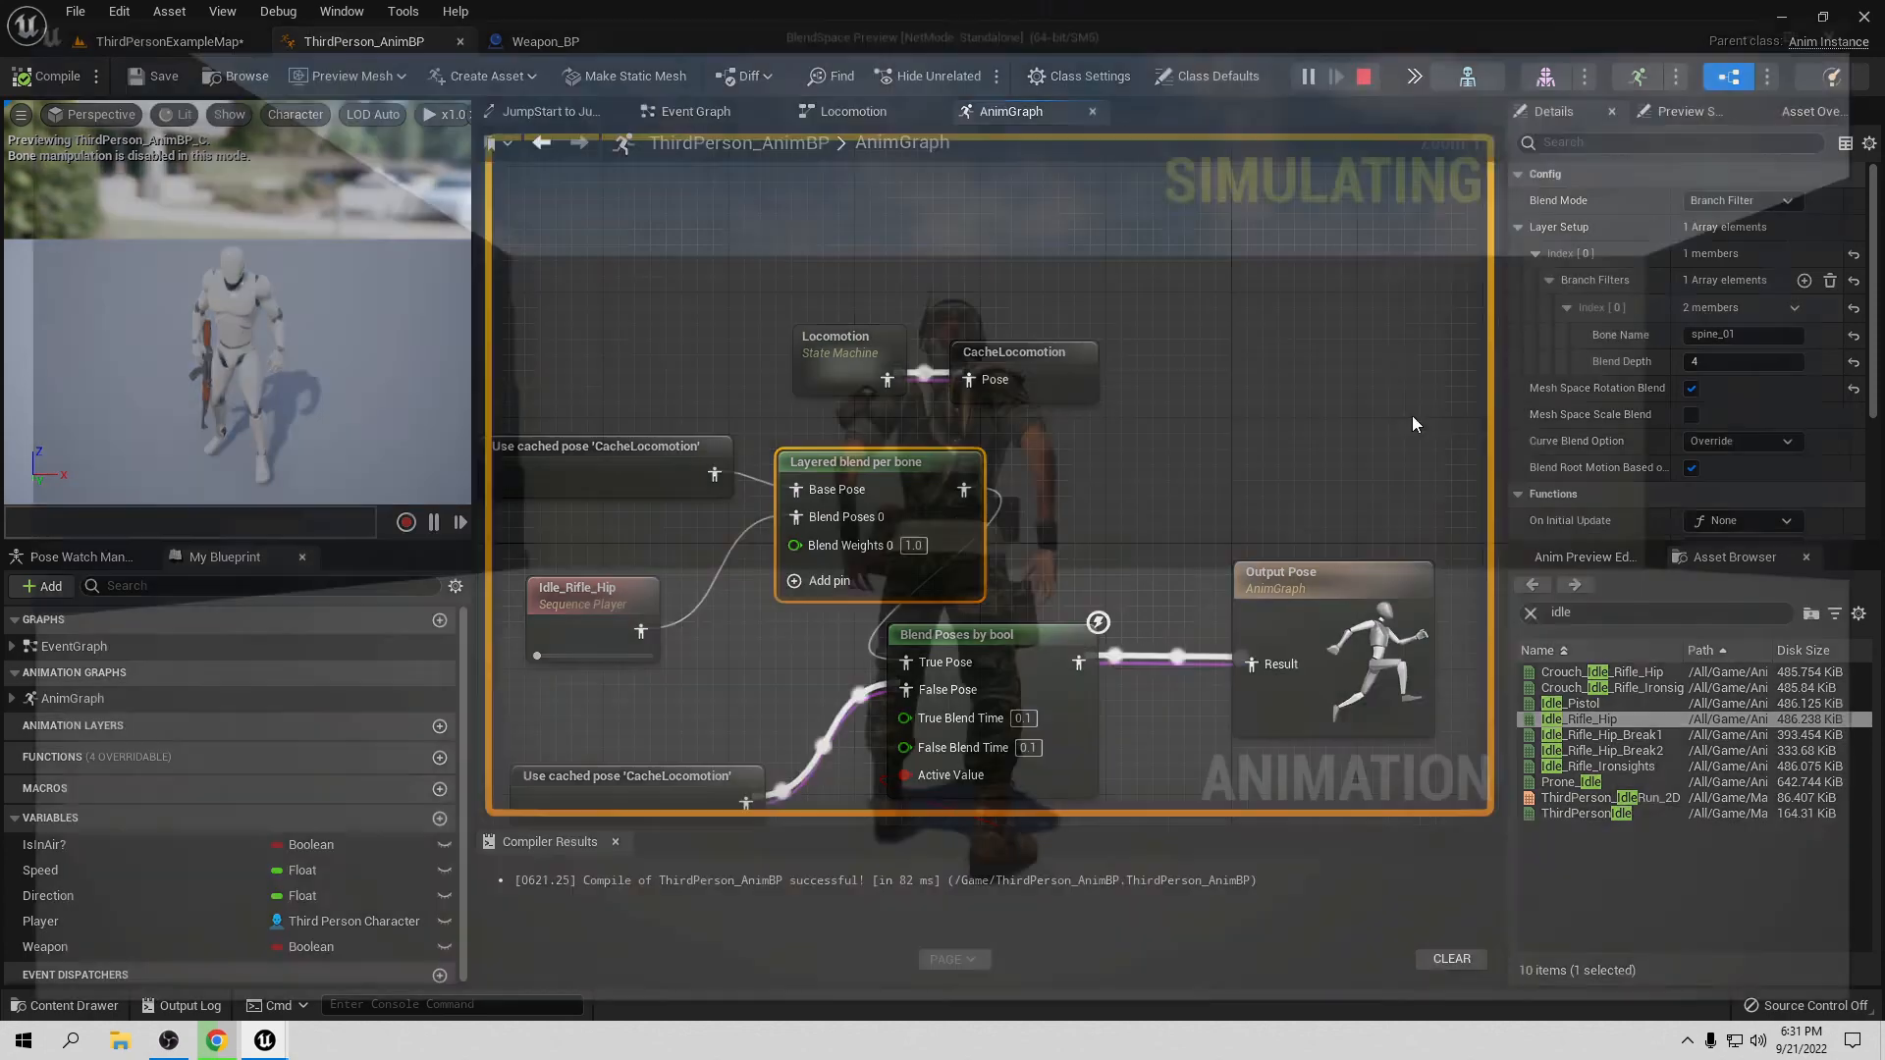
key(a)
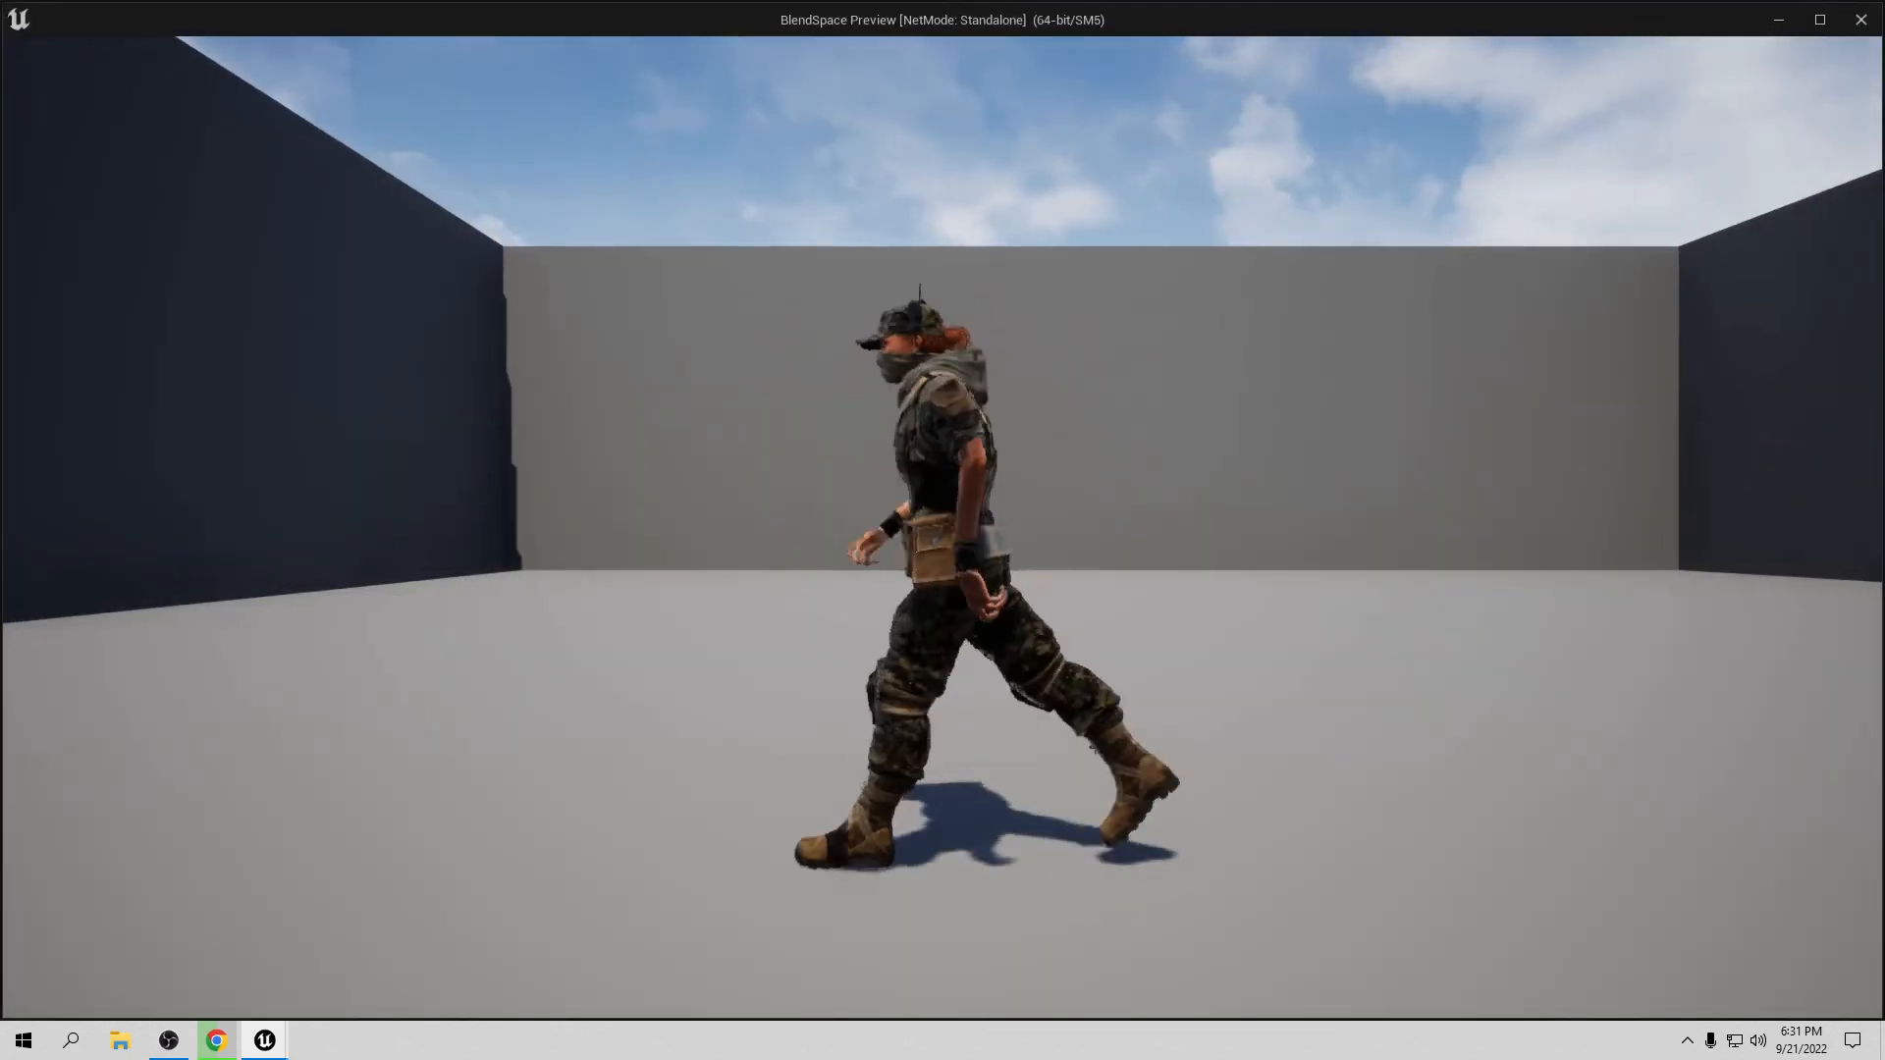
key(w)
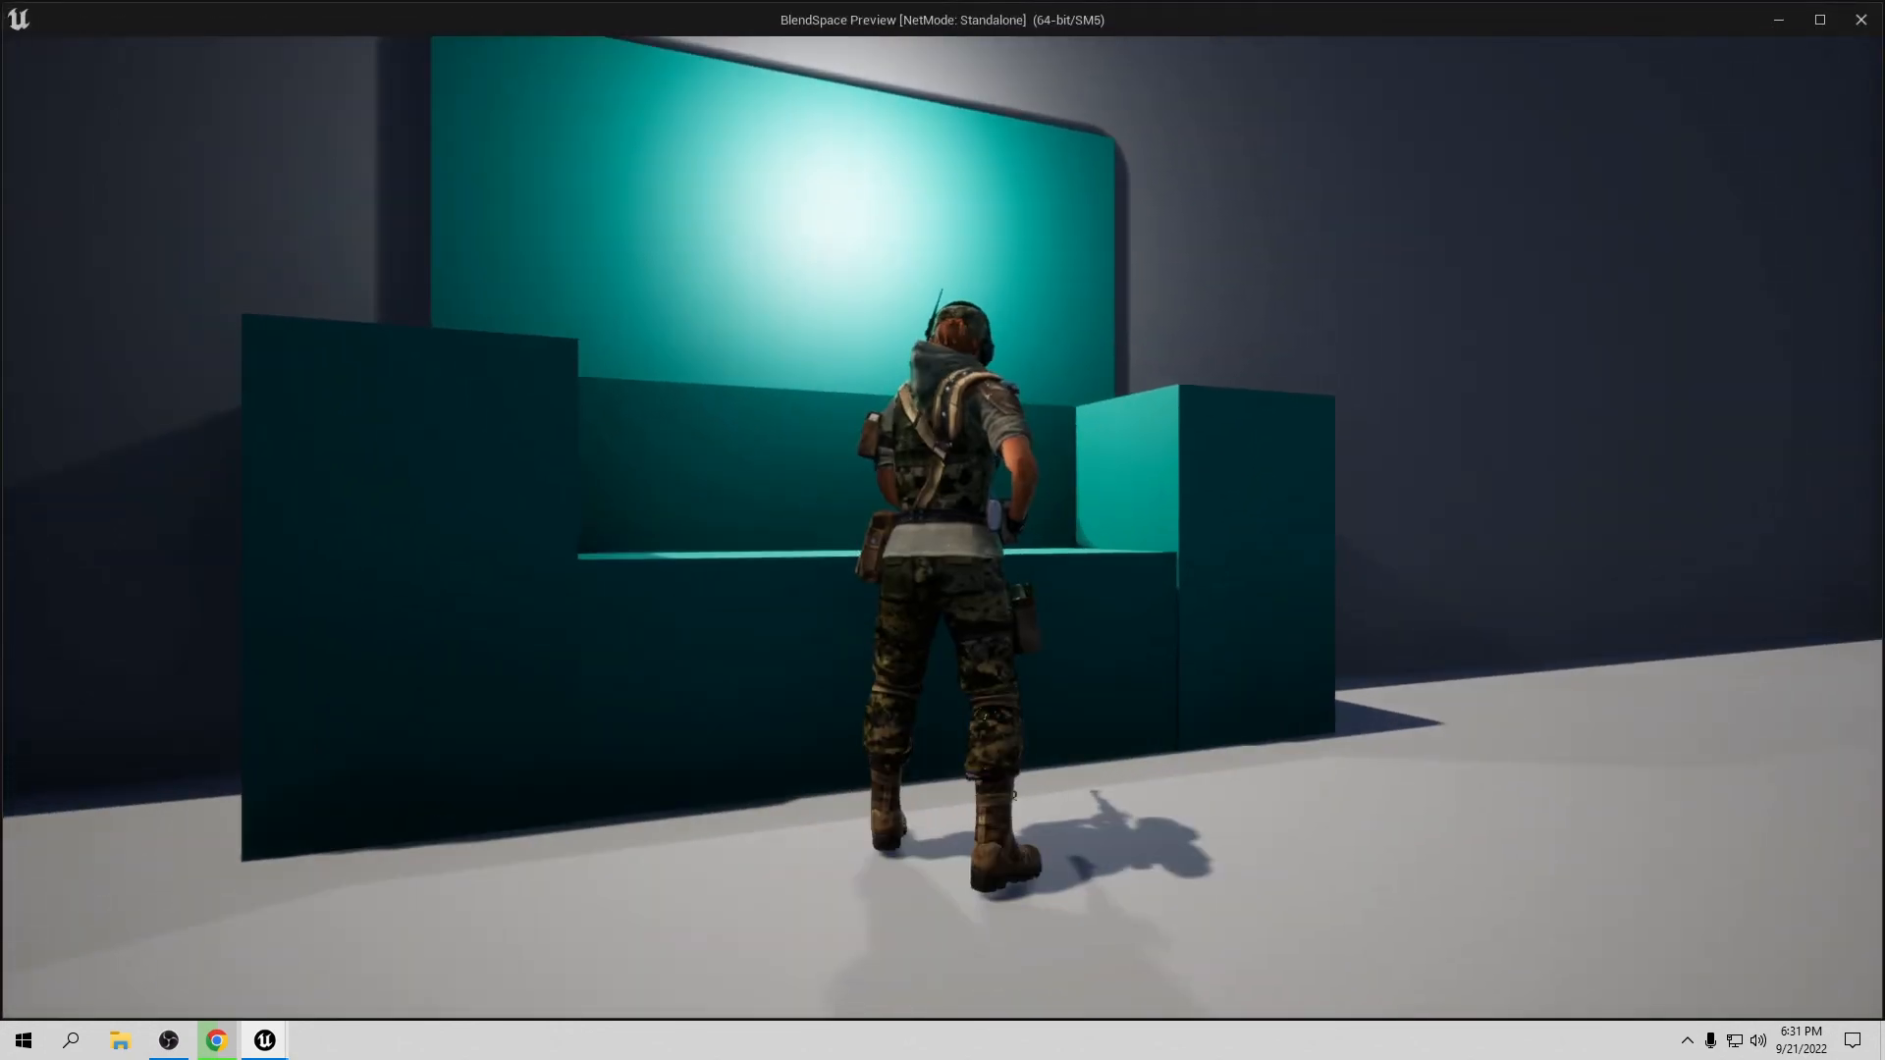
key(d)
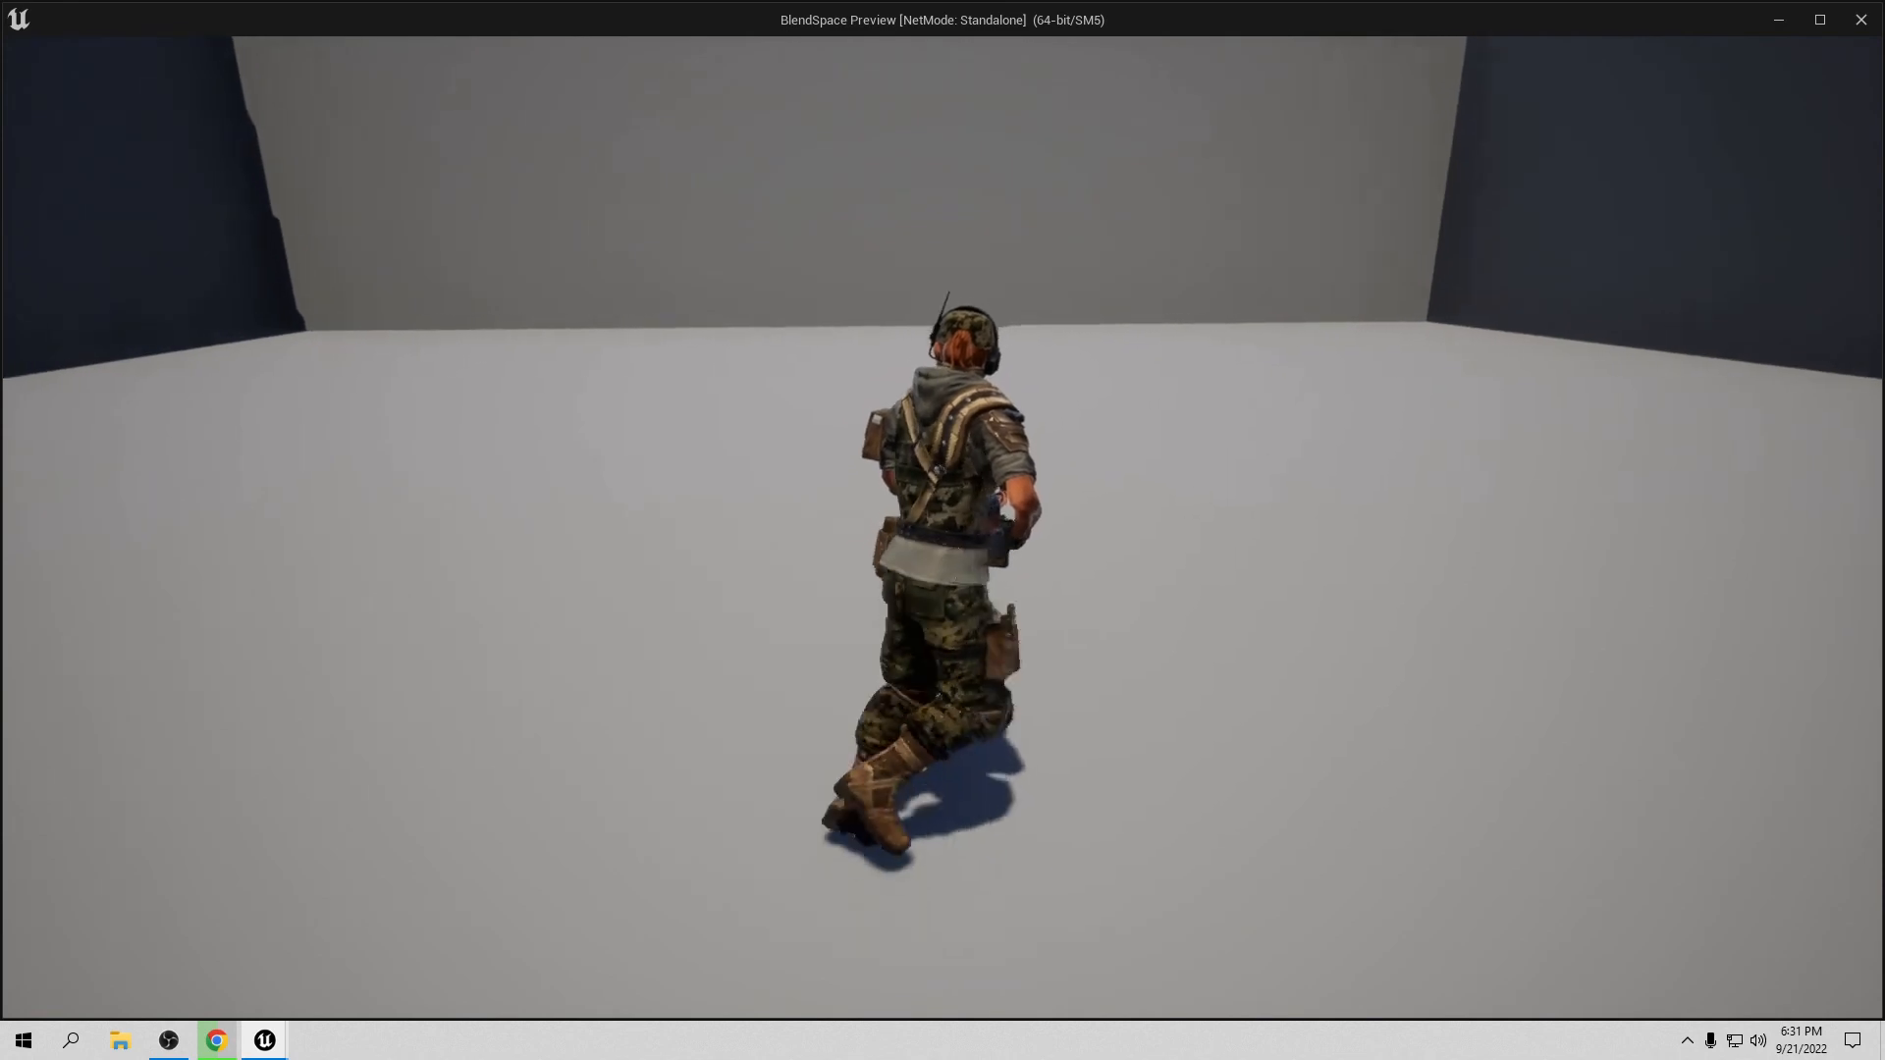
key(w)
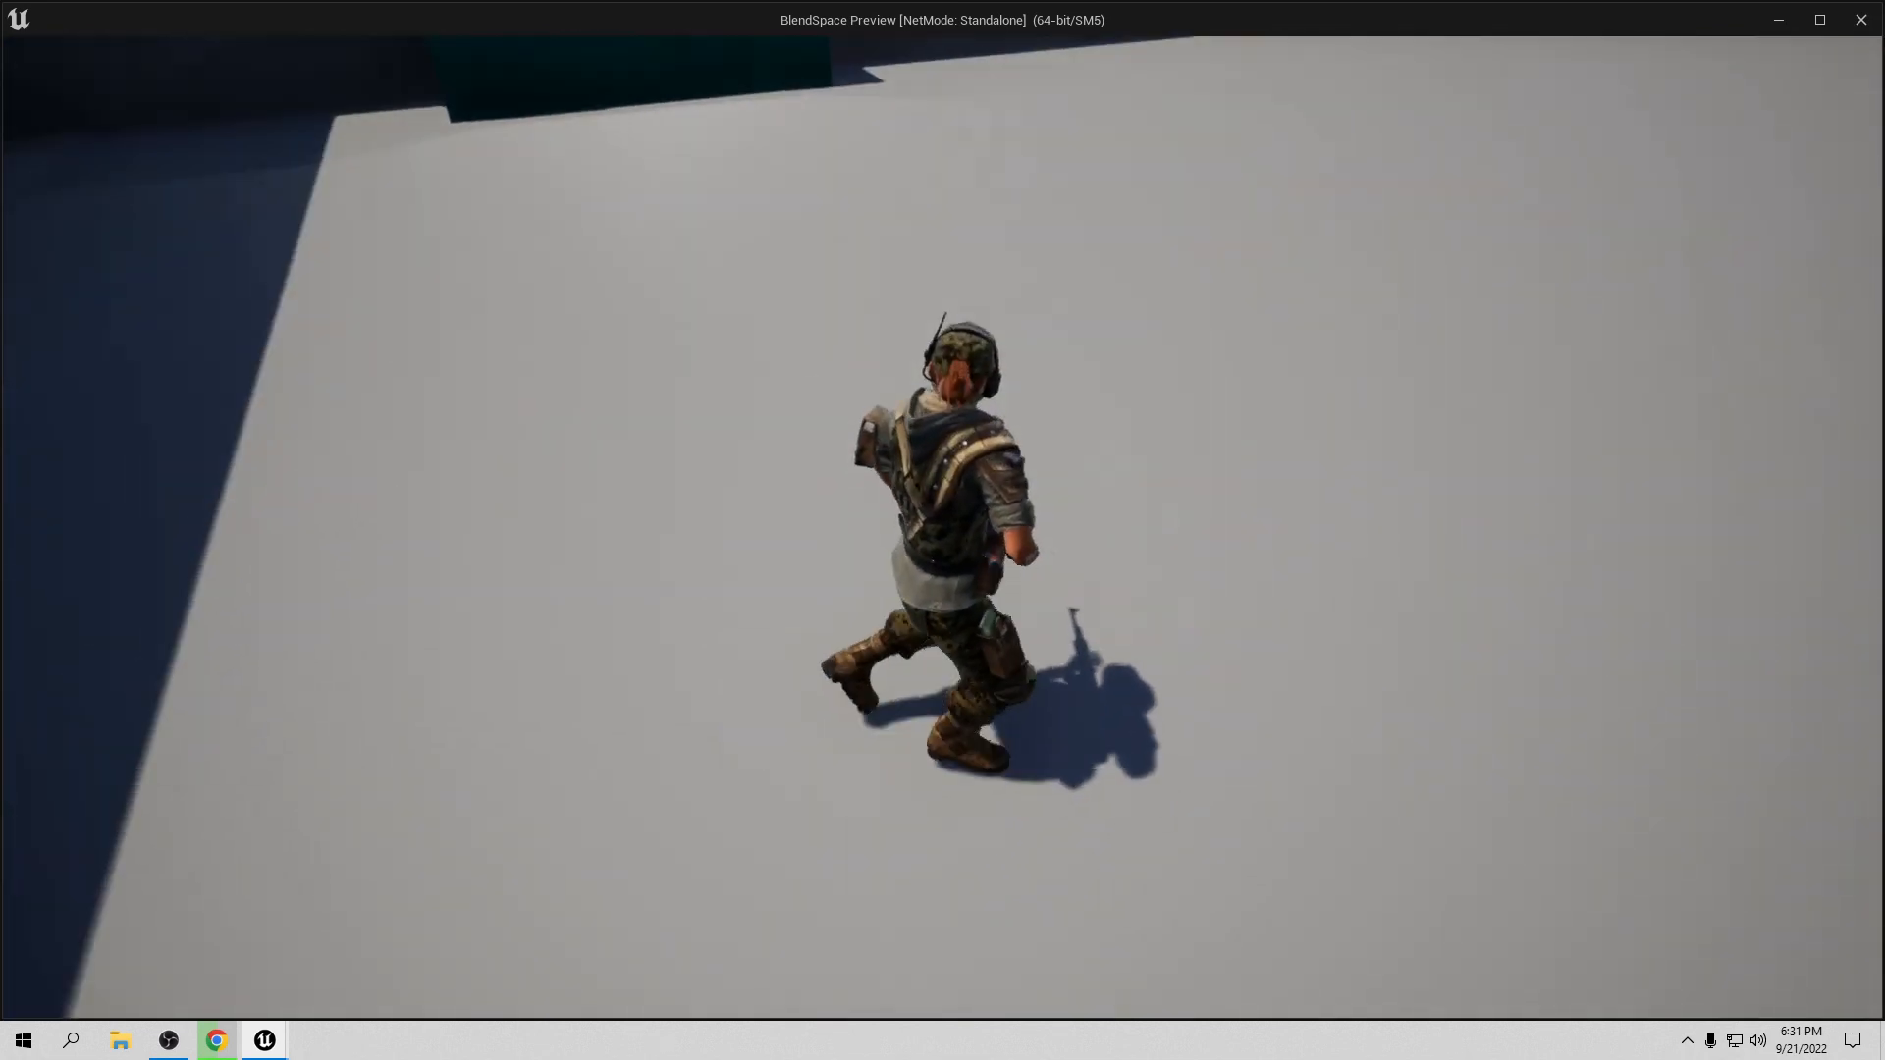
key(w)
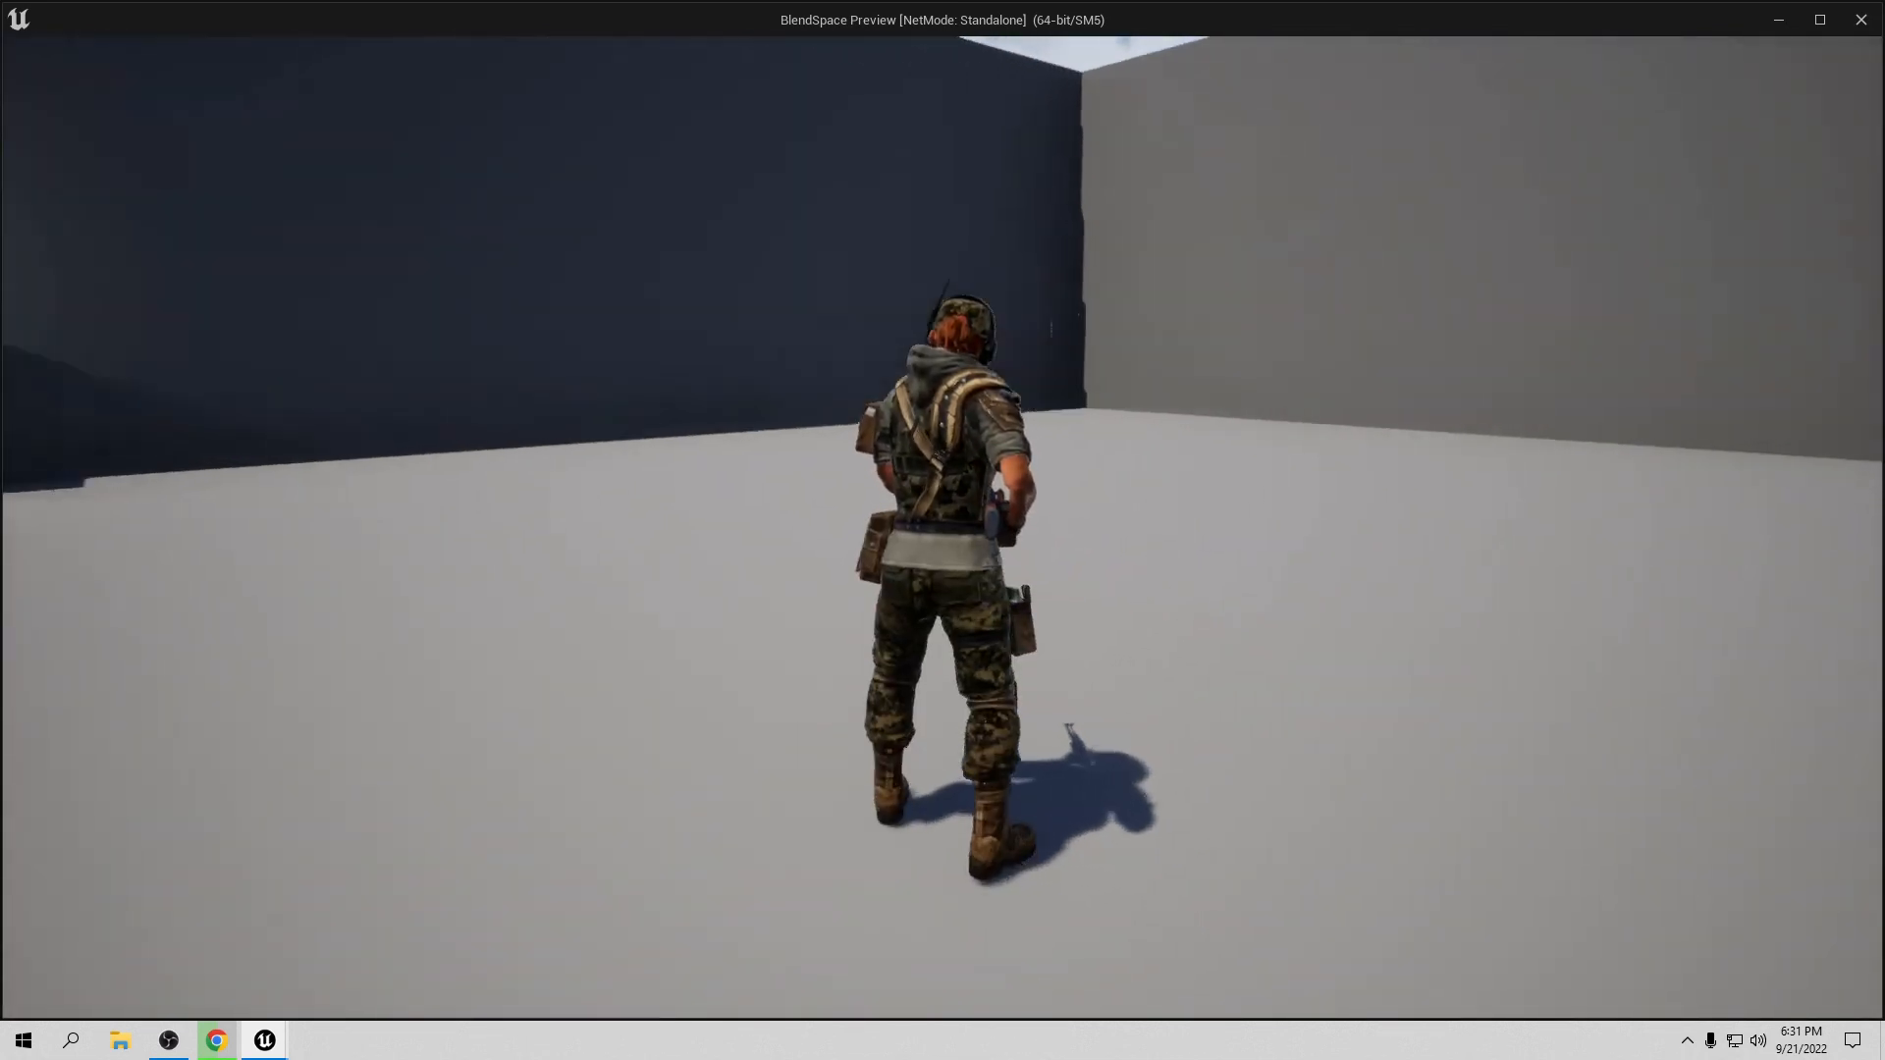
key(w)
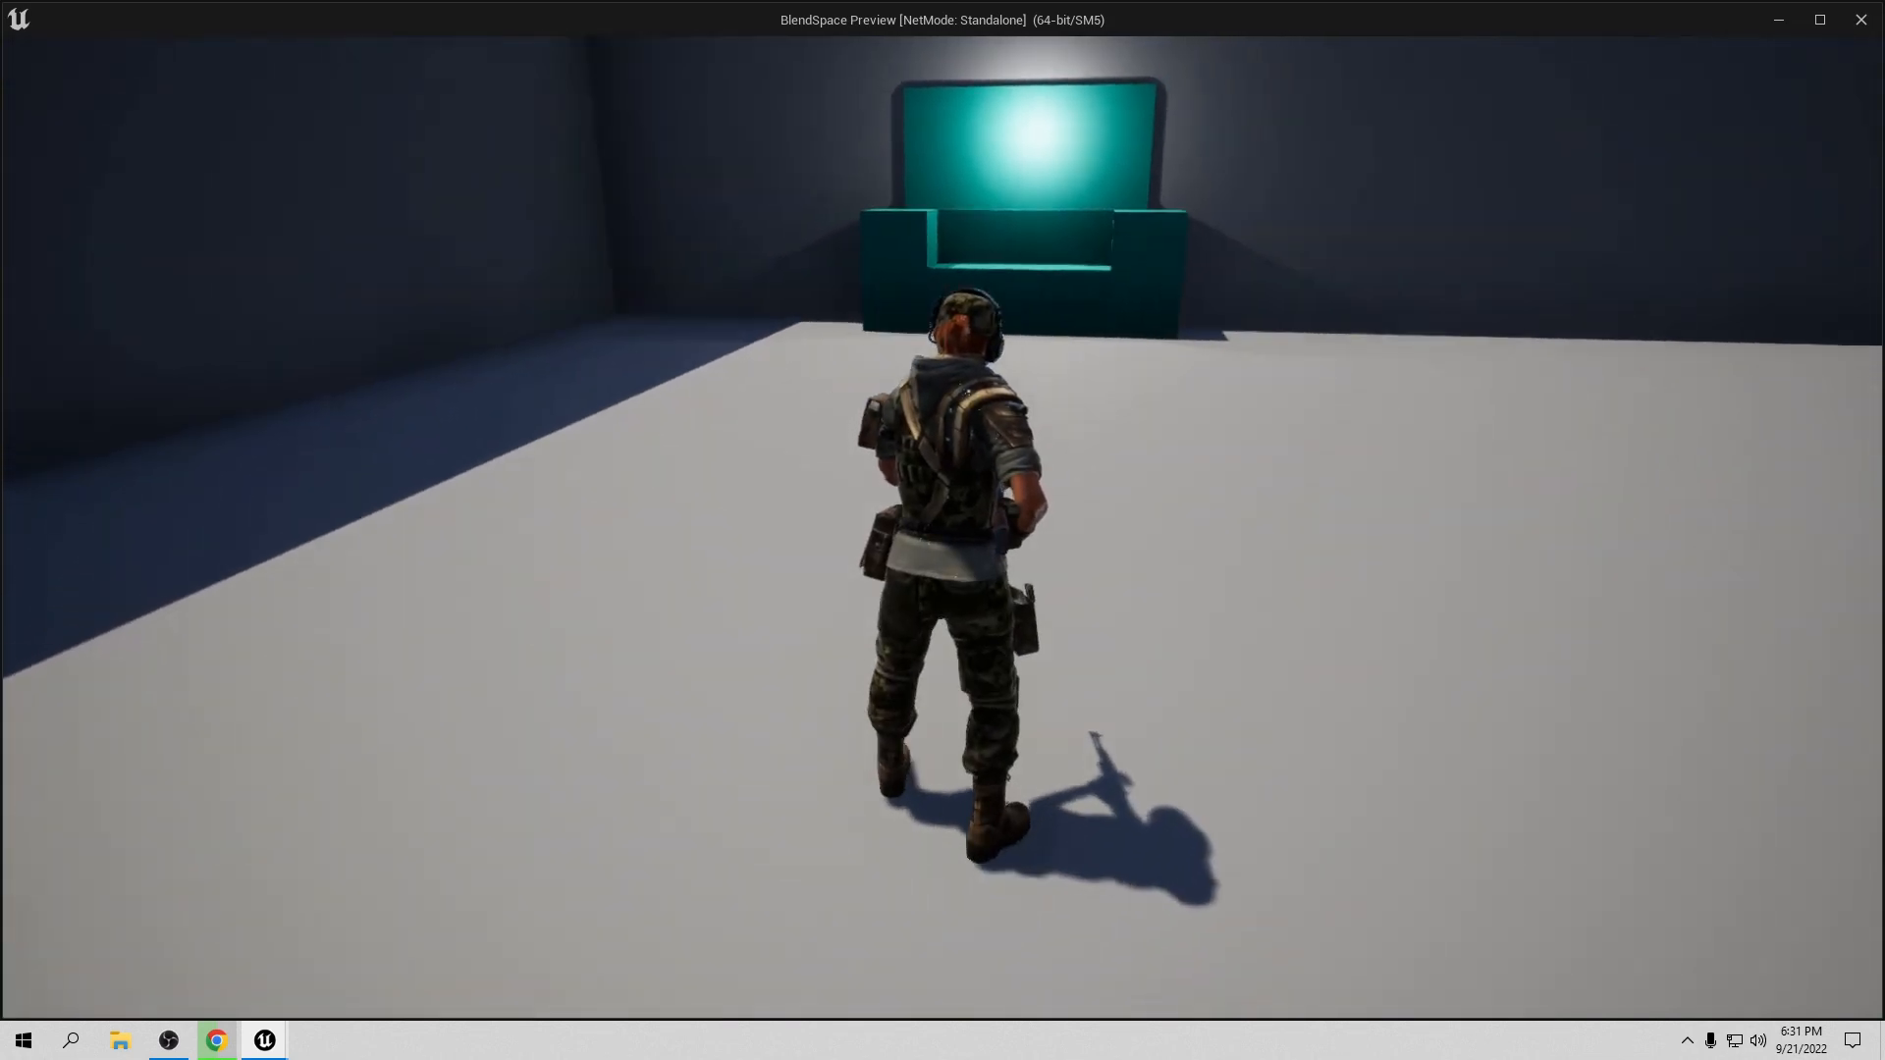
key(w)
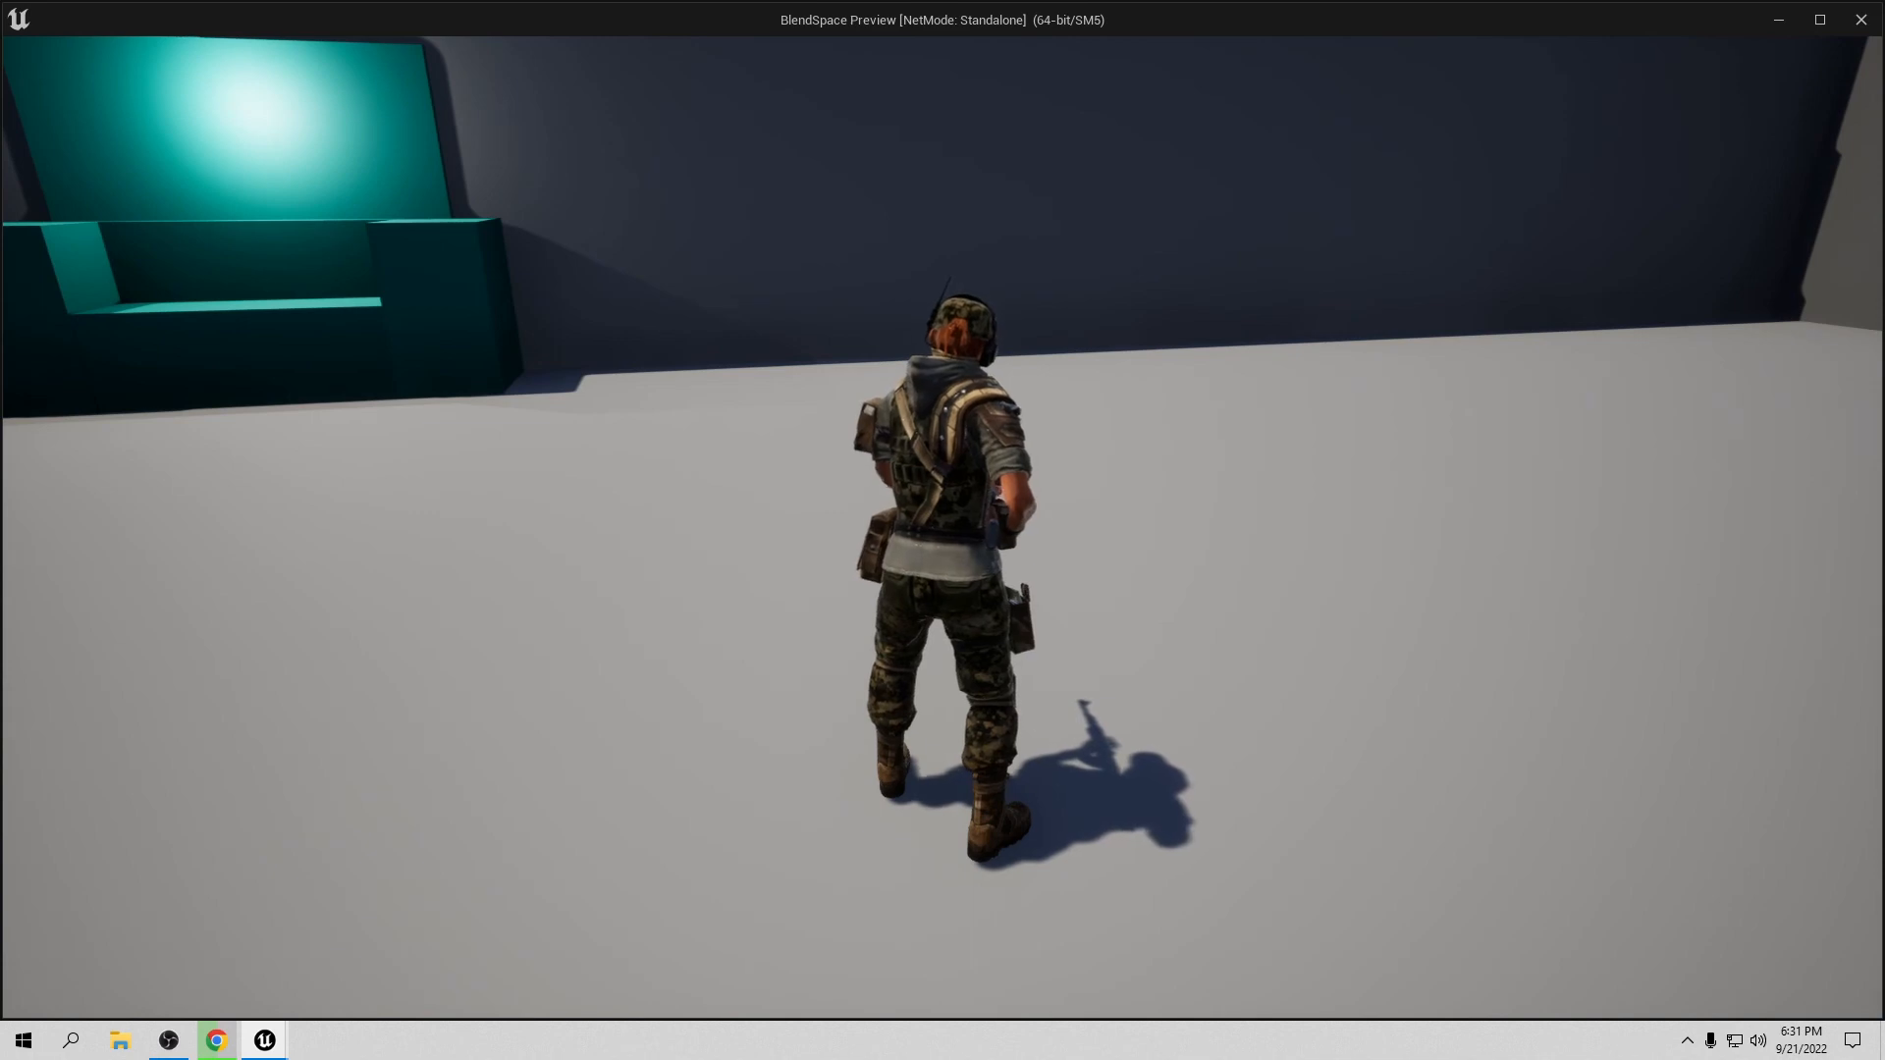
key(Escape)
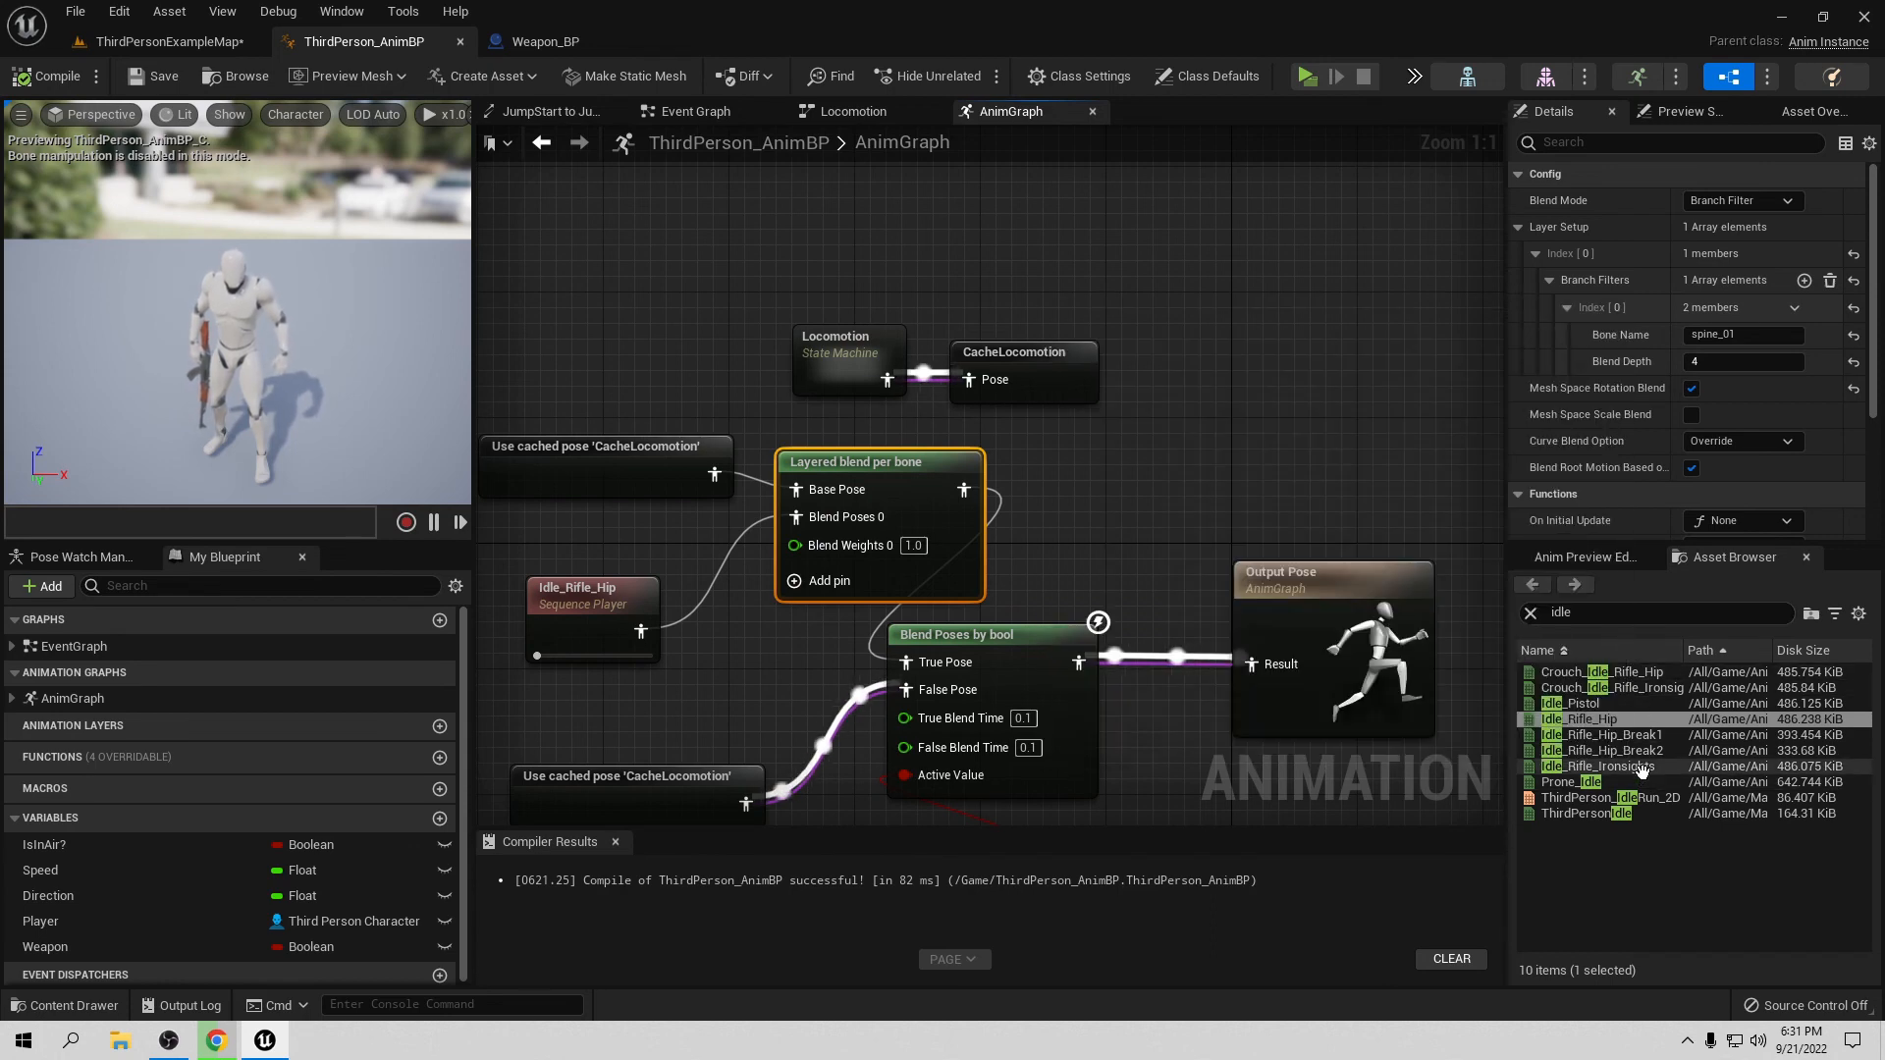
Step: Add an Idle_Rifle_Ironsights sequence player below Idle_Rifle_Hip, preview its animation, and return to the AnimGraph of ThirdPerson_AnimBP
drag(1610, 765, 535, 689)
double_click(619, 701)
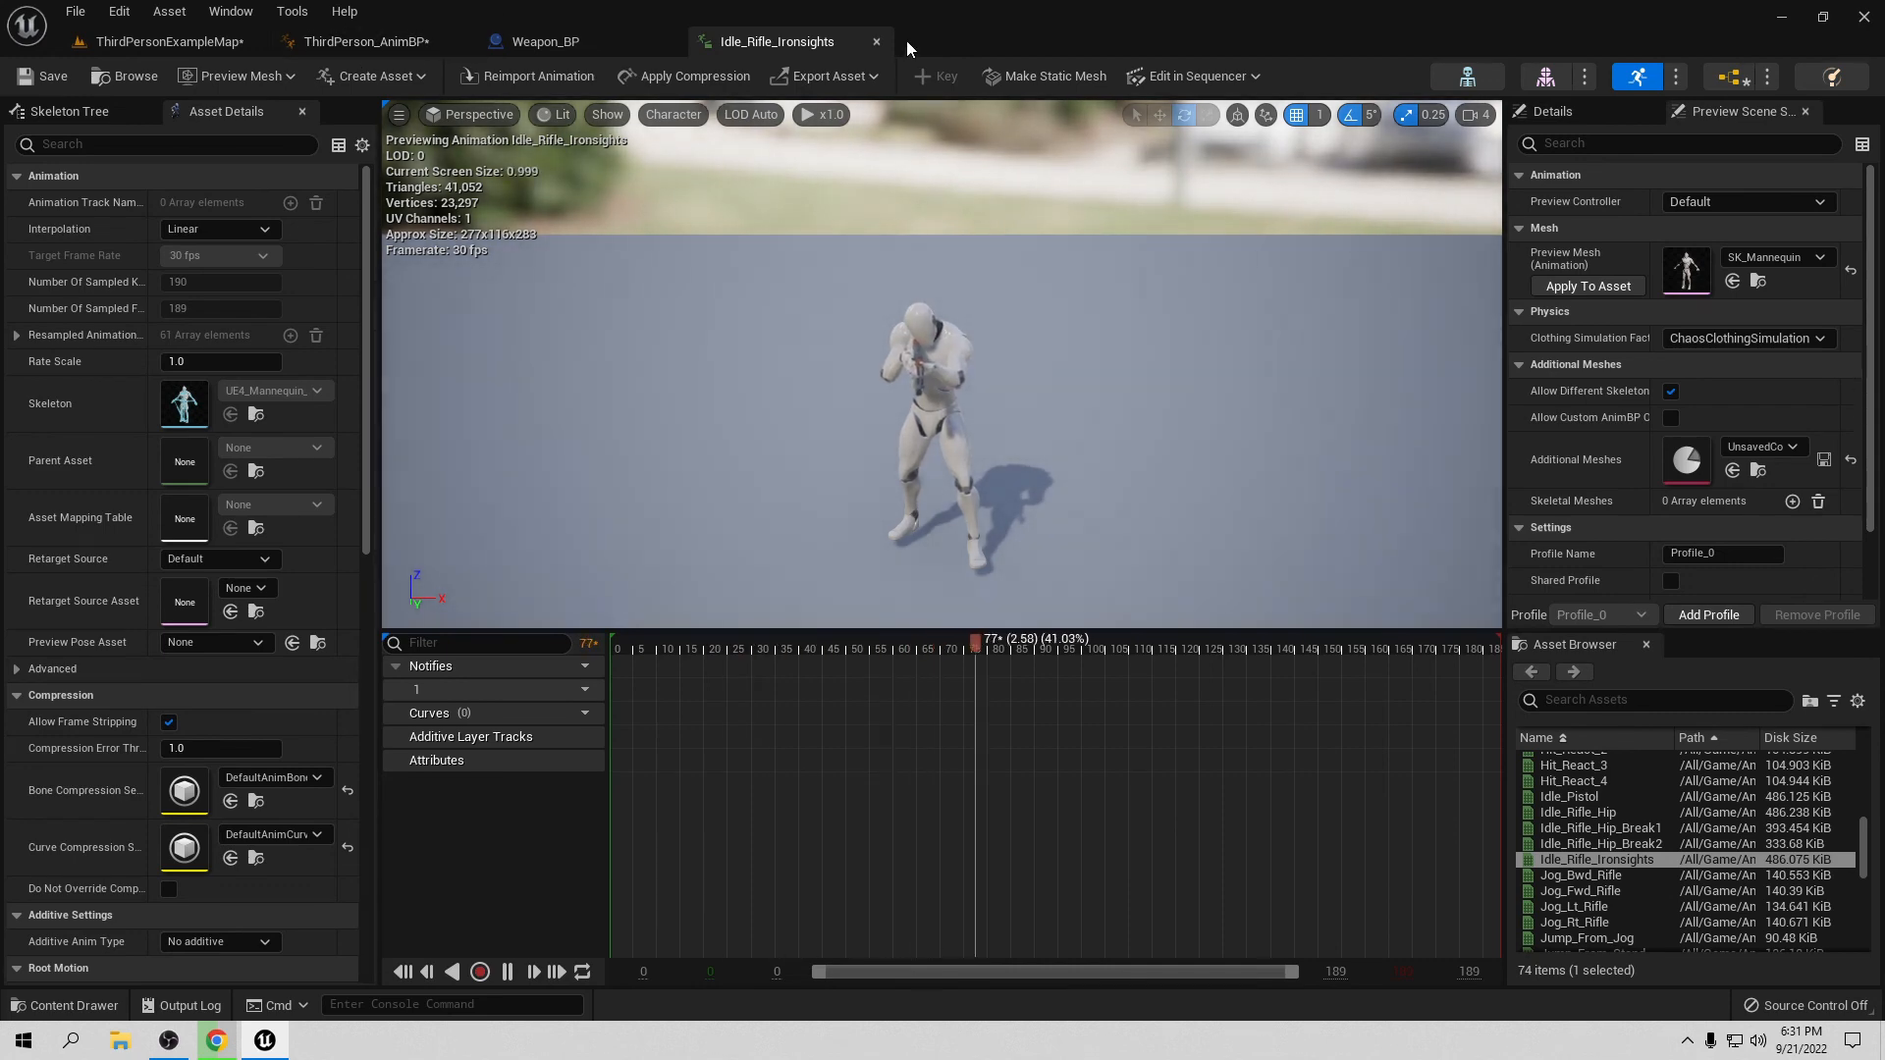
click(876, 41)
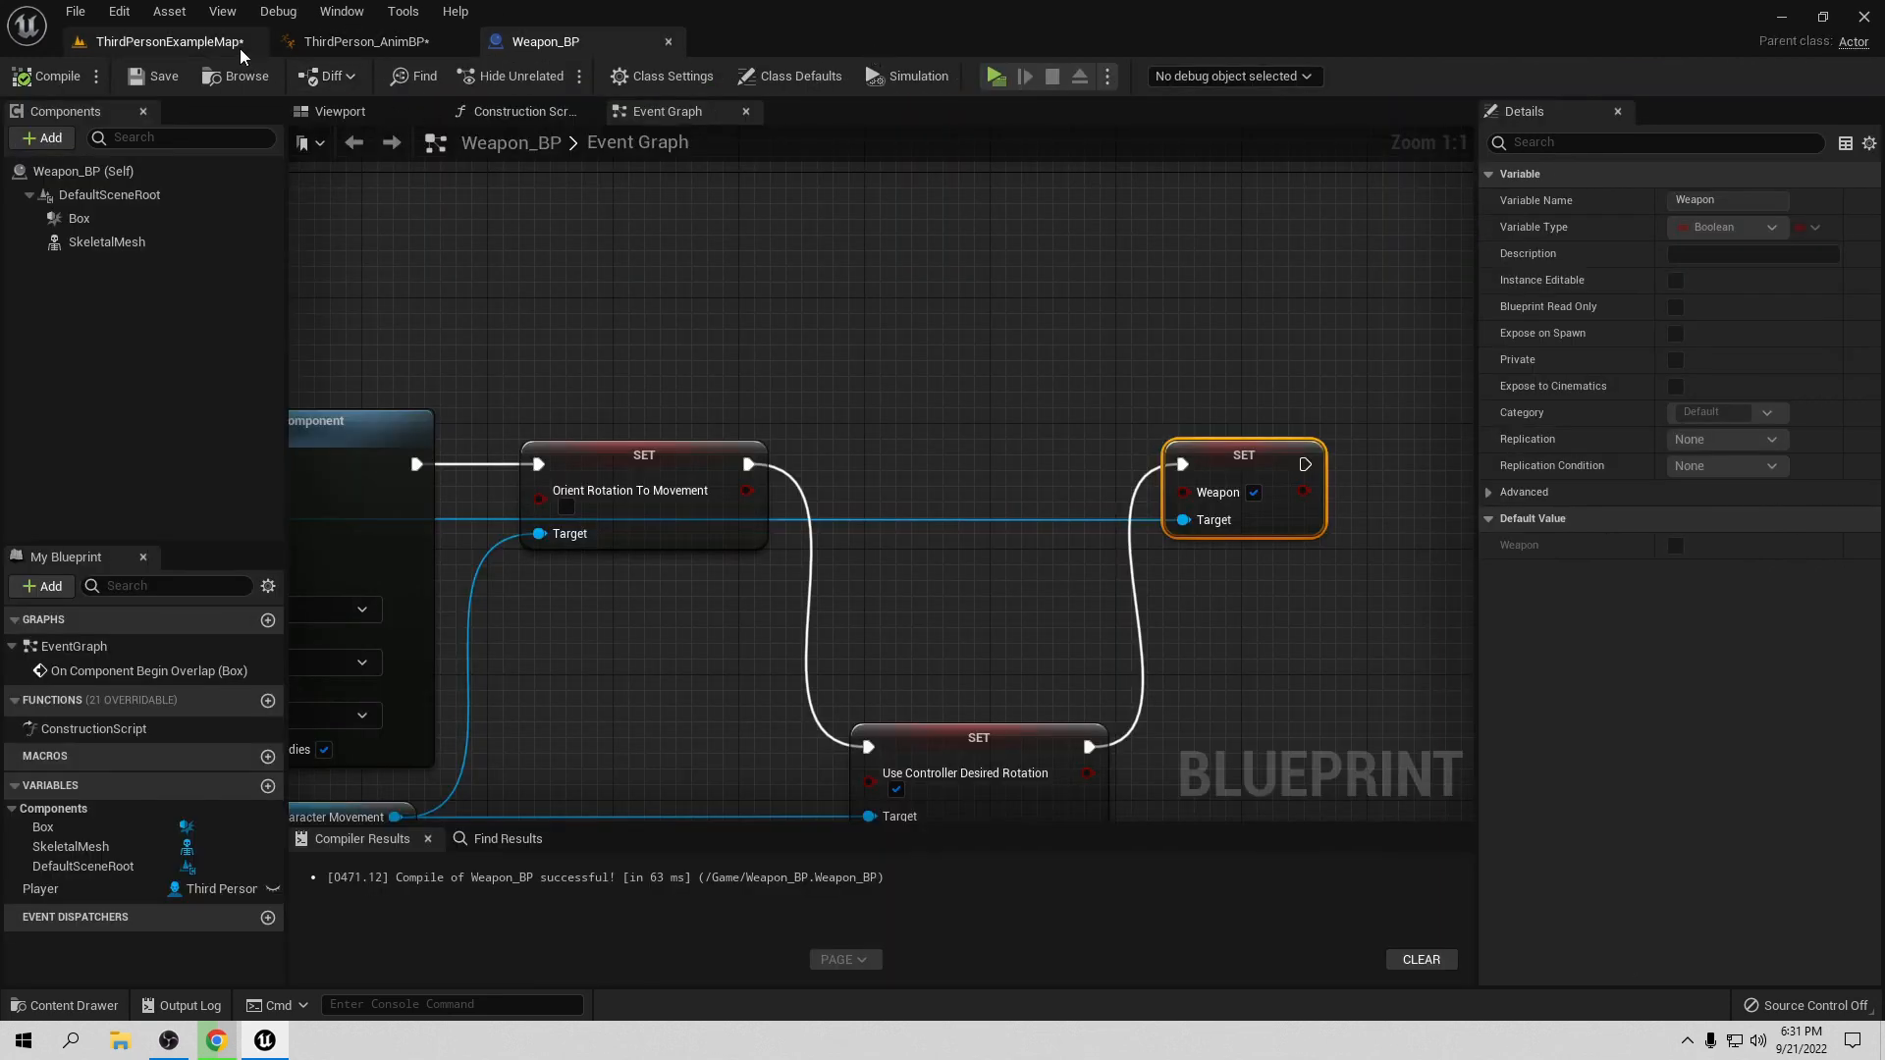
click(166, 41)
click(400, 47)
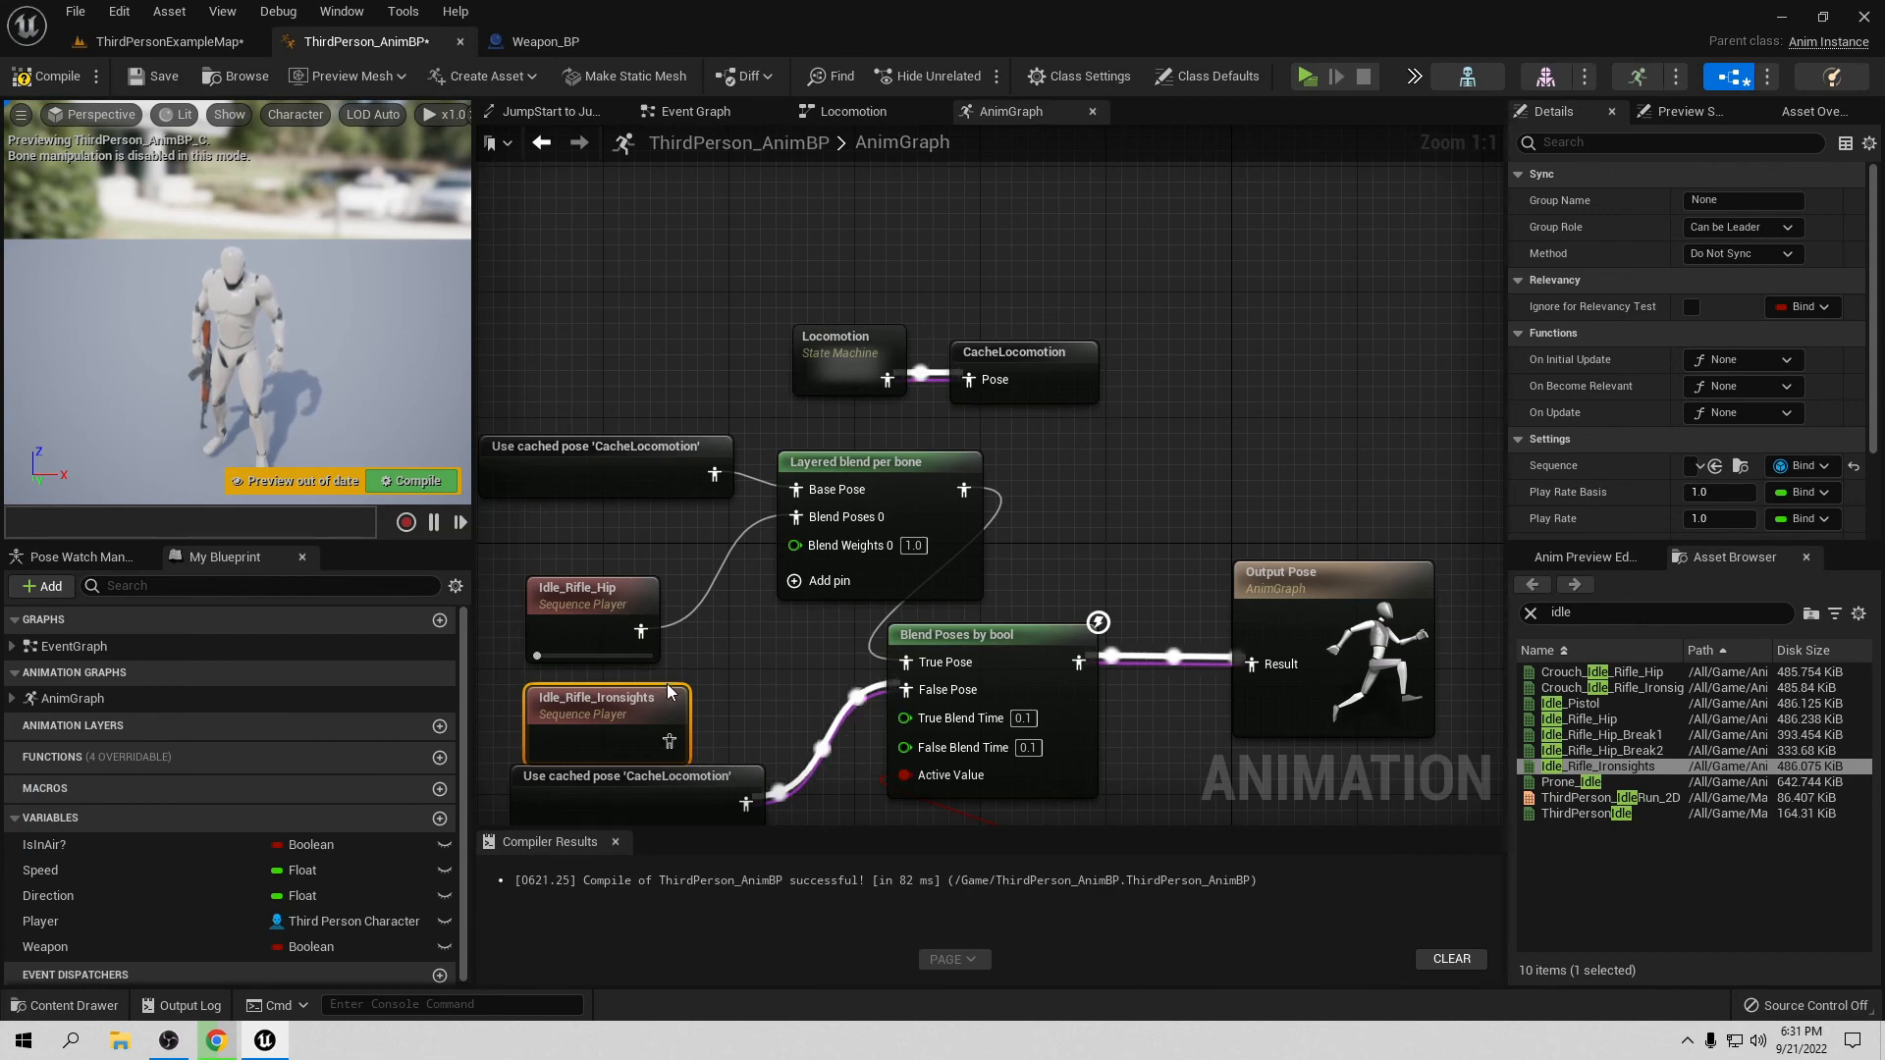
Step: Connect the Idle_Rifle_Ironsights pose to Blend Poses 0 of the Layered blend per bone node in place of Idle_Rifle_Hip, and compile
drag(668, 725, 795, 517)
click(44, 75)
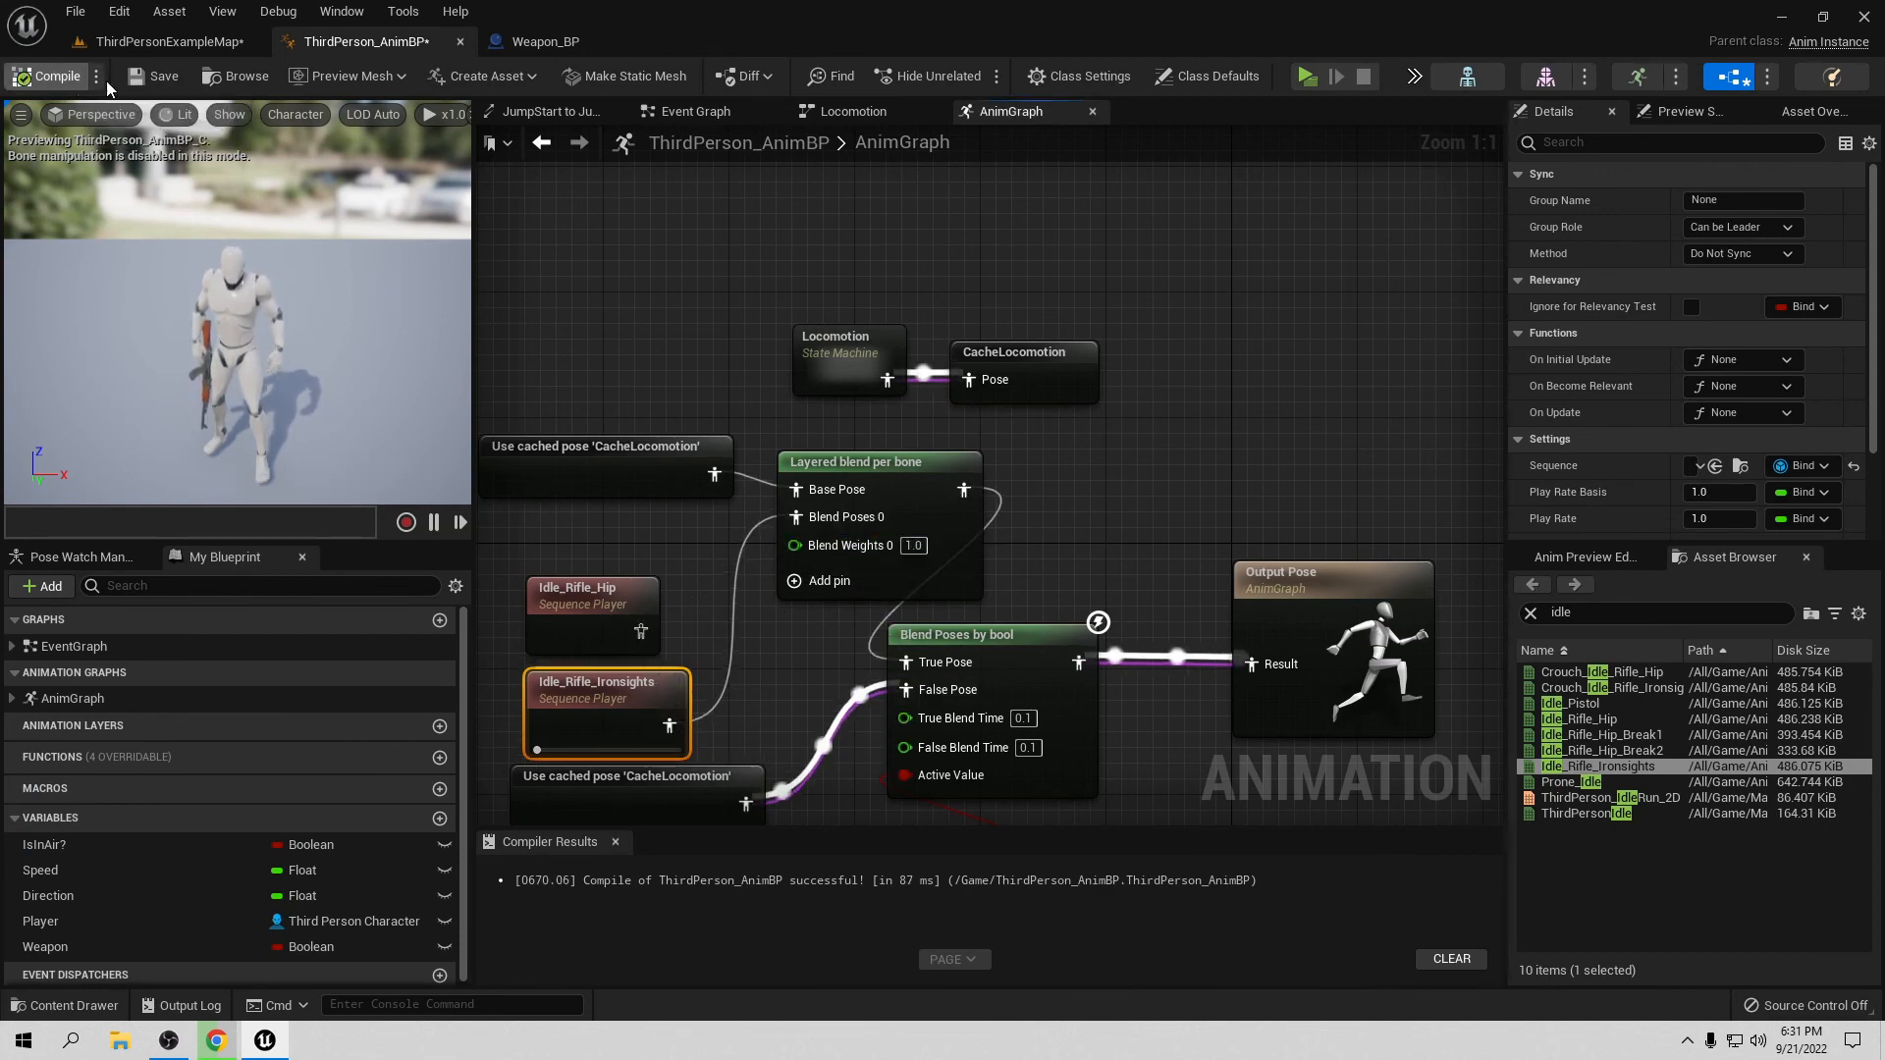
Step: Start a play session, pick up the rifle and run in several directions to check the ironsights upper-body pose
click(1306, 76)
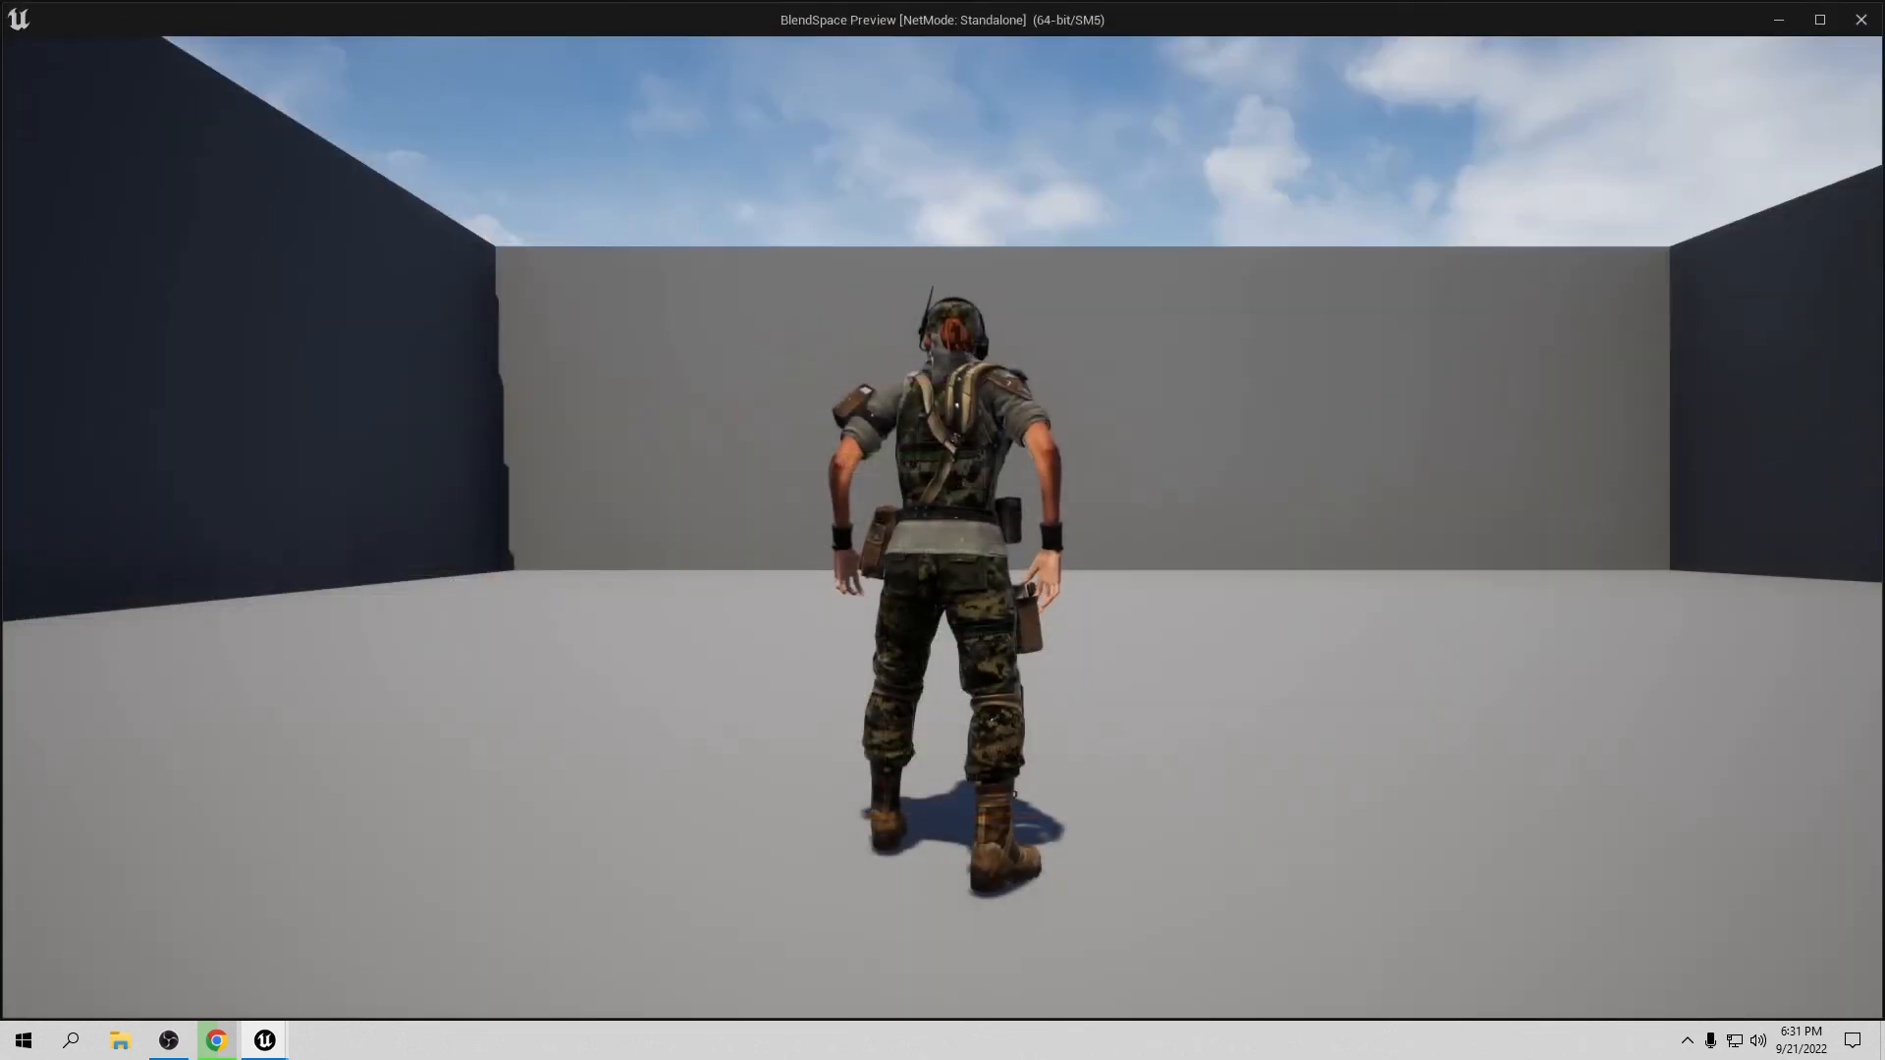
key(d)
key(w)
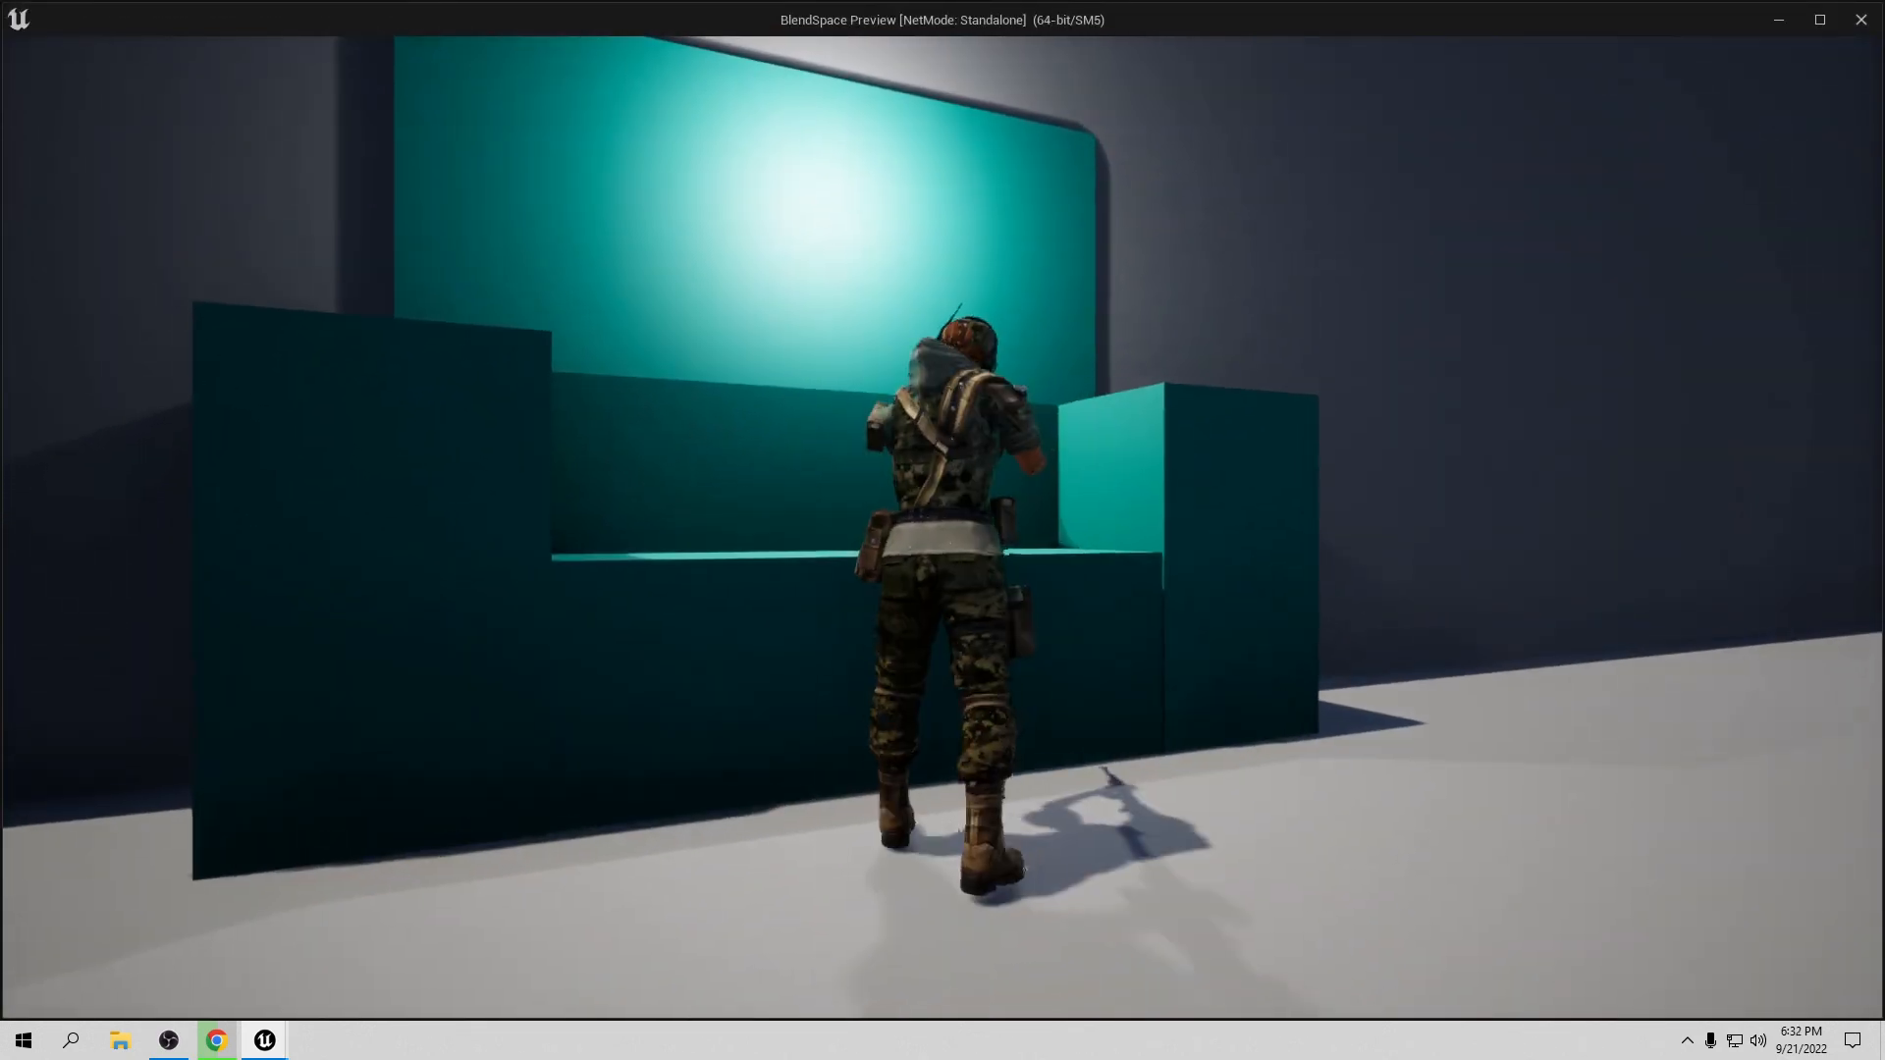
key(w)
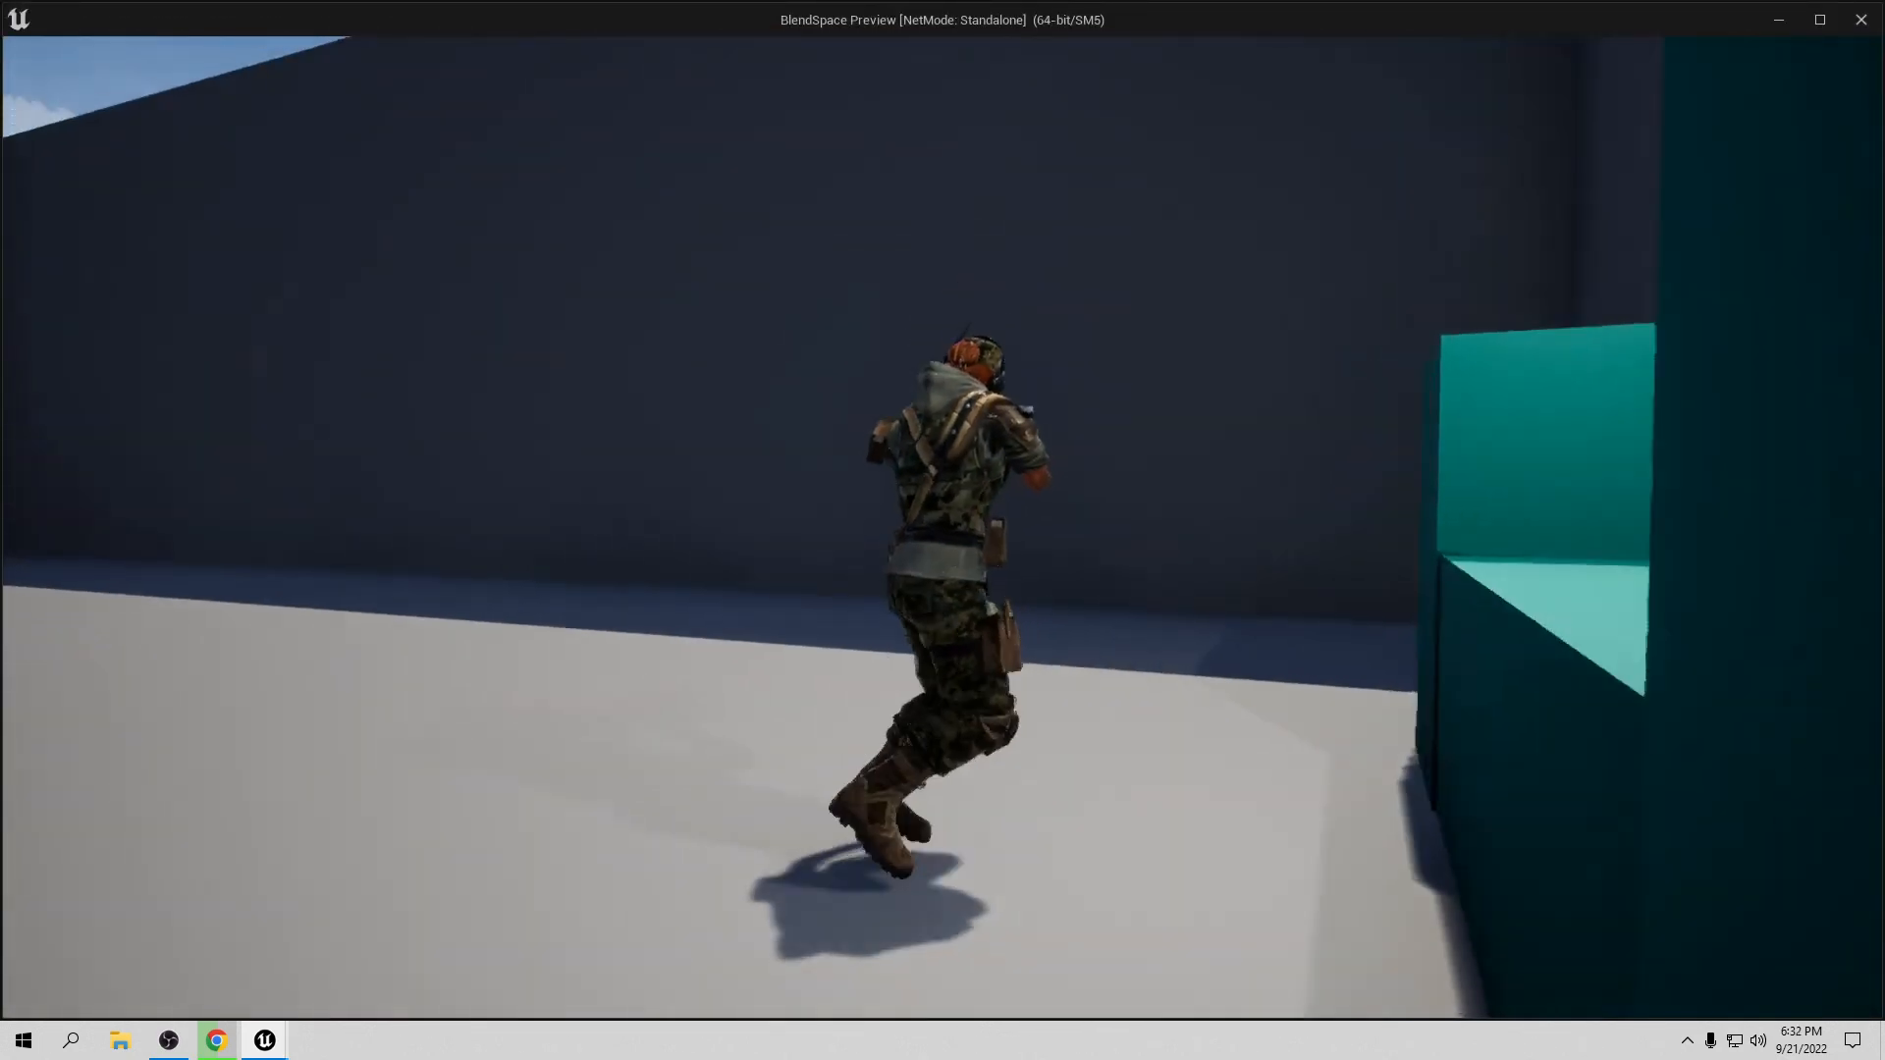
key(a)
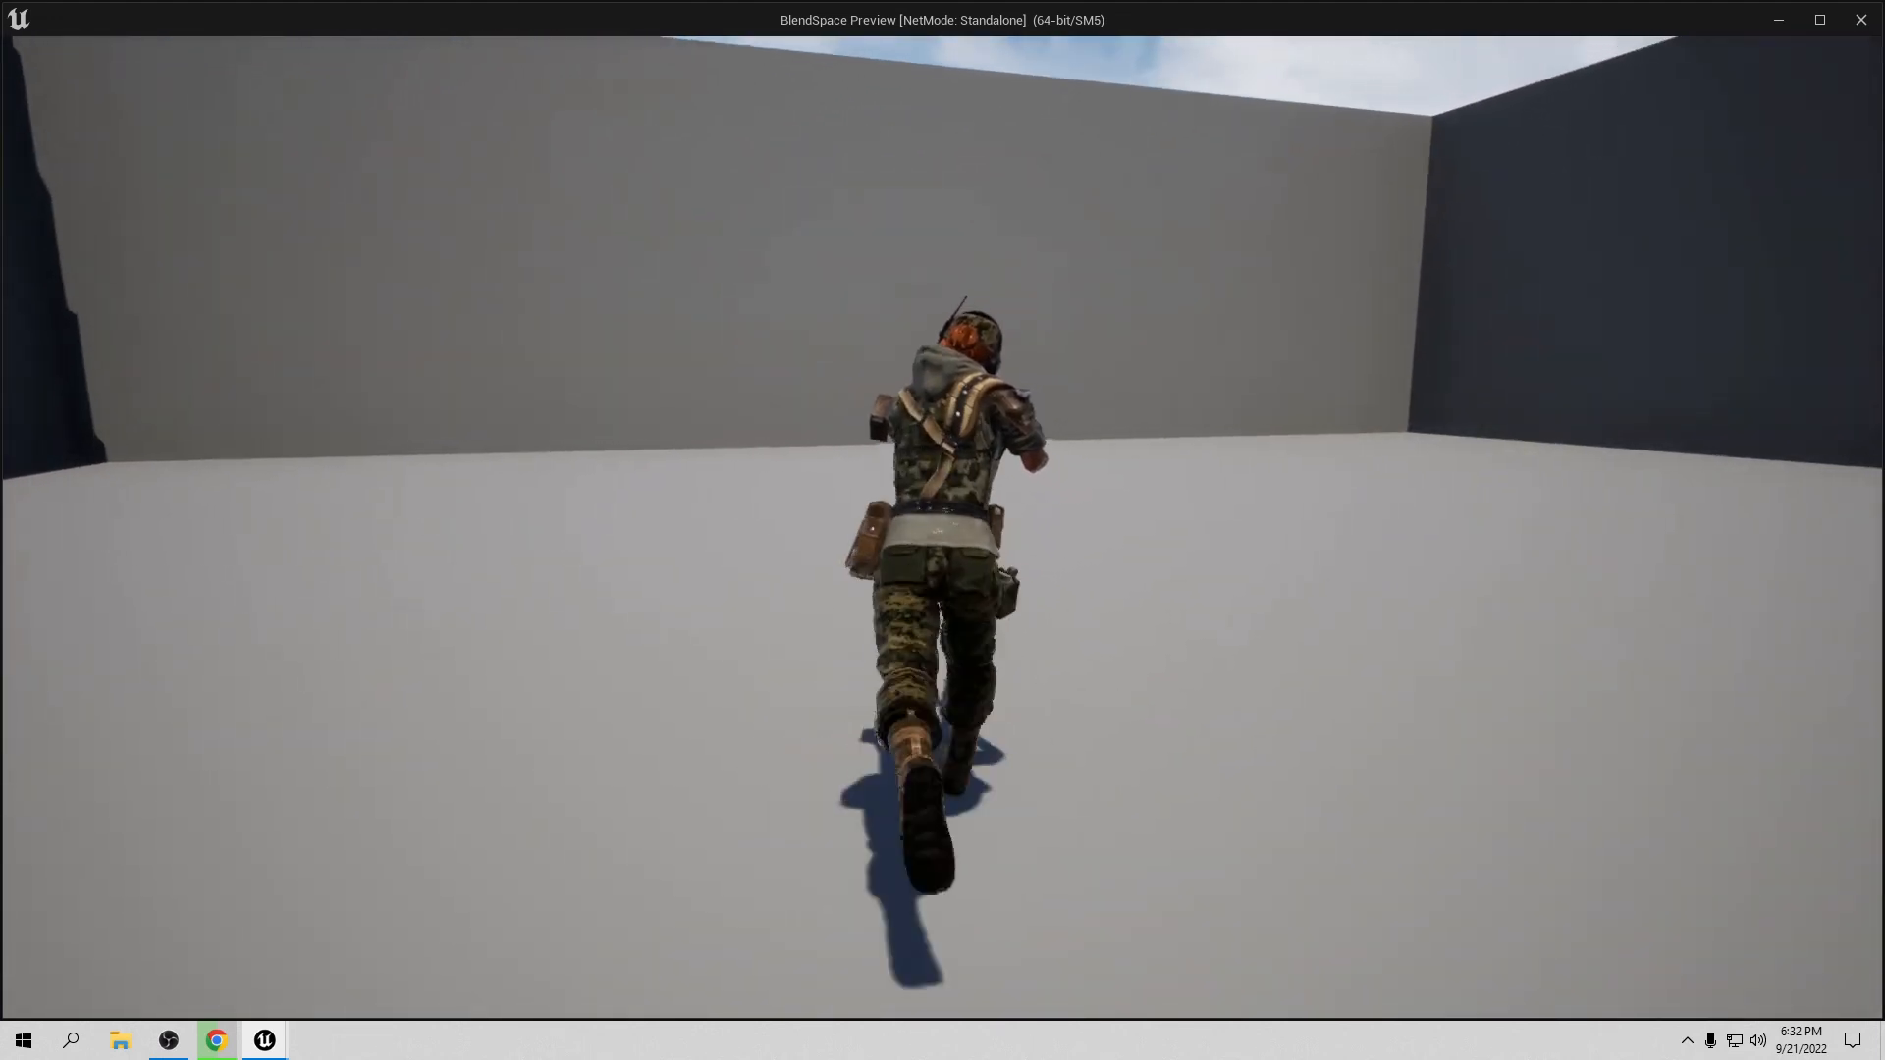
key(d)
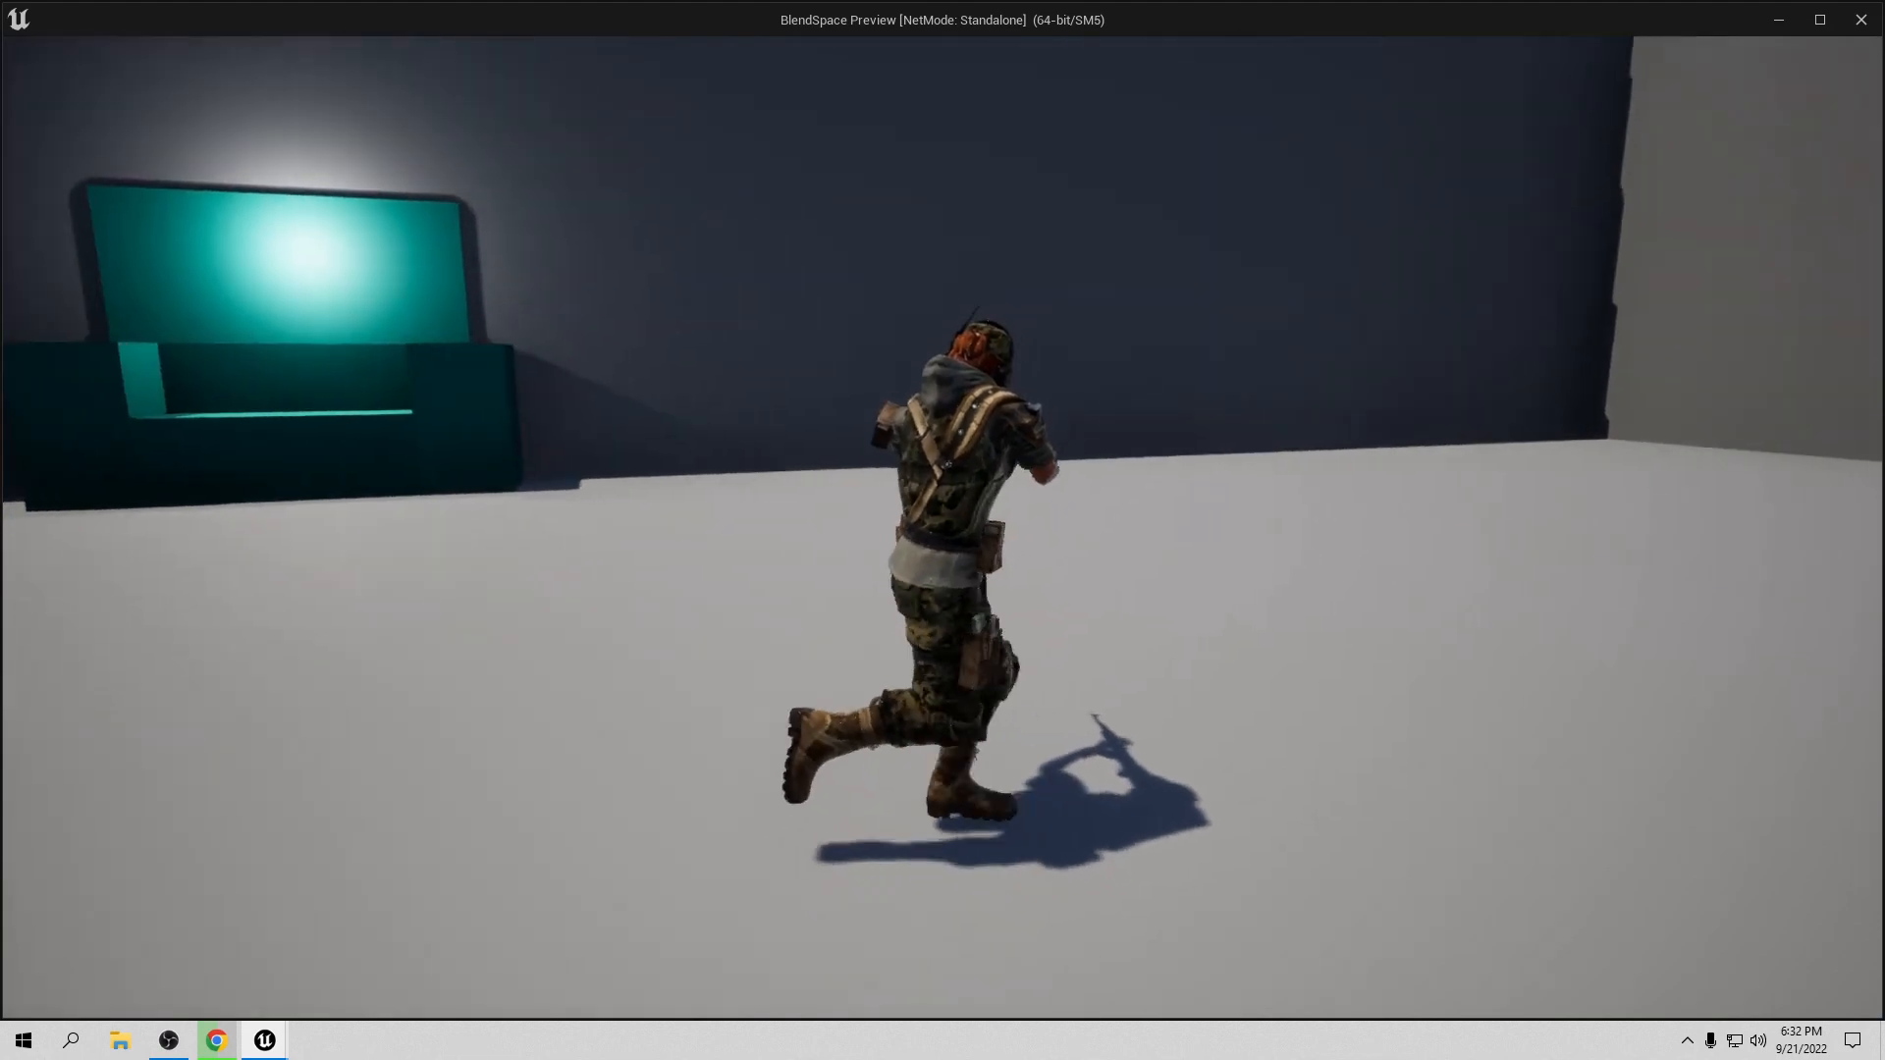
key(s)
key(d)
key(w)
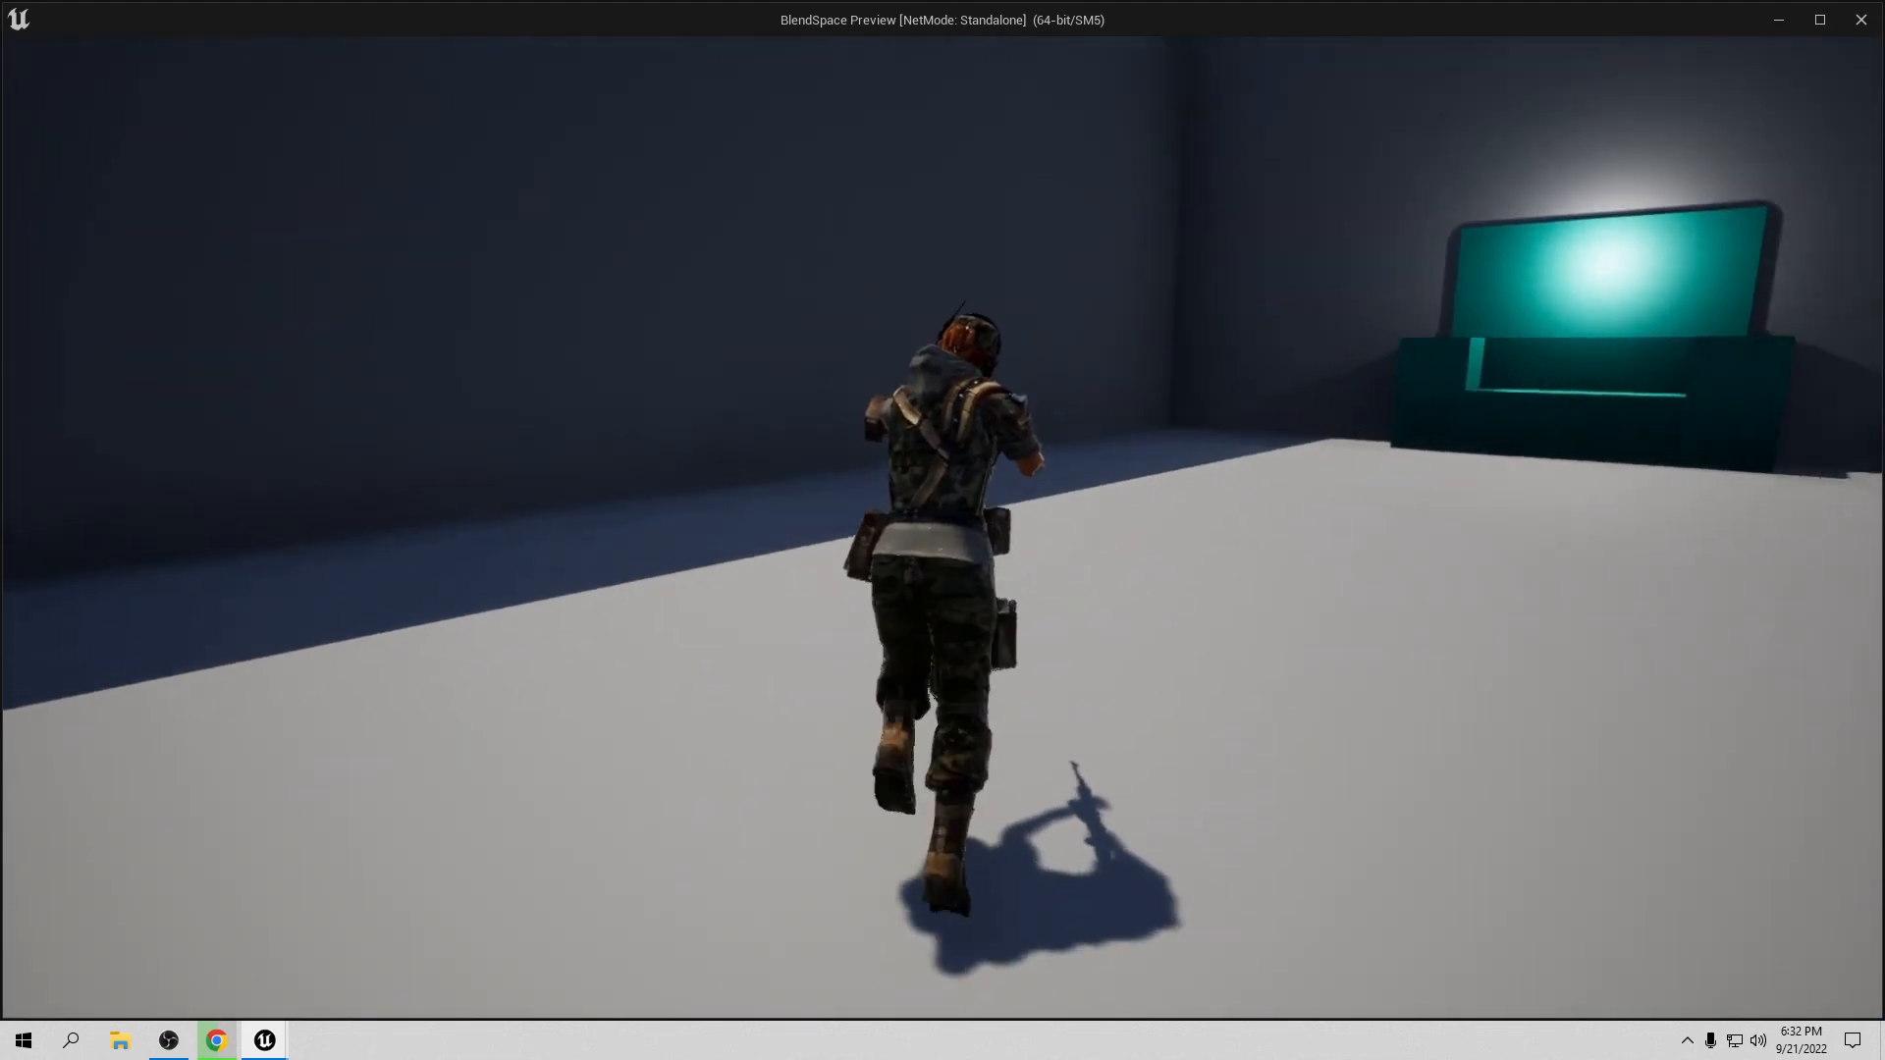
Step: Test the ironsights pose while jumping repeatedly, both on the move and standing still, and end the play session
key(space)
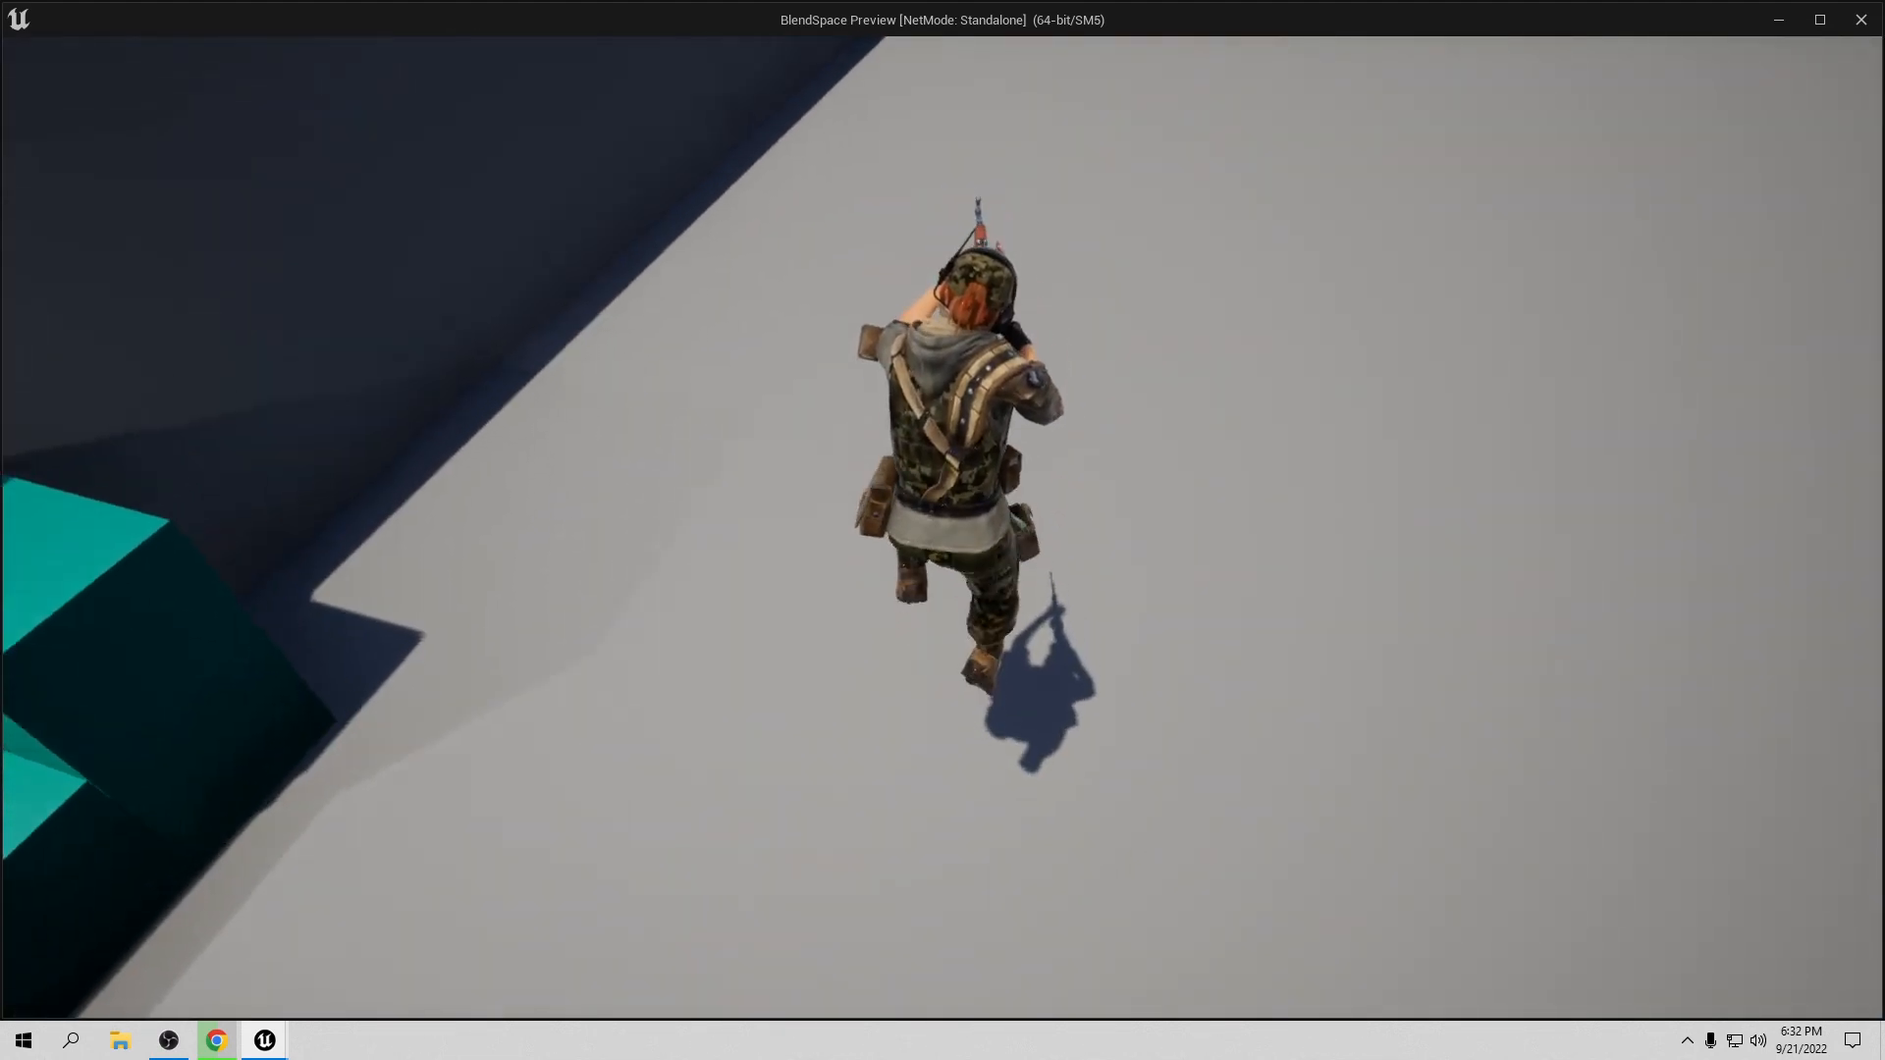
key(space)
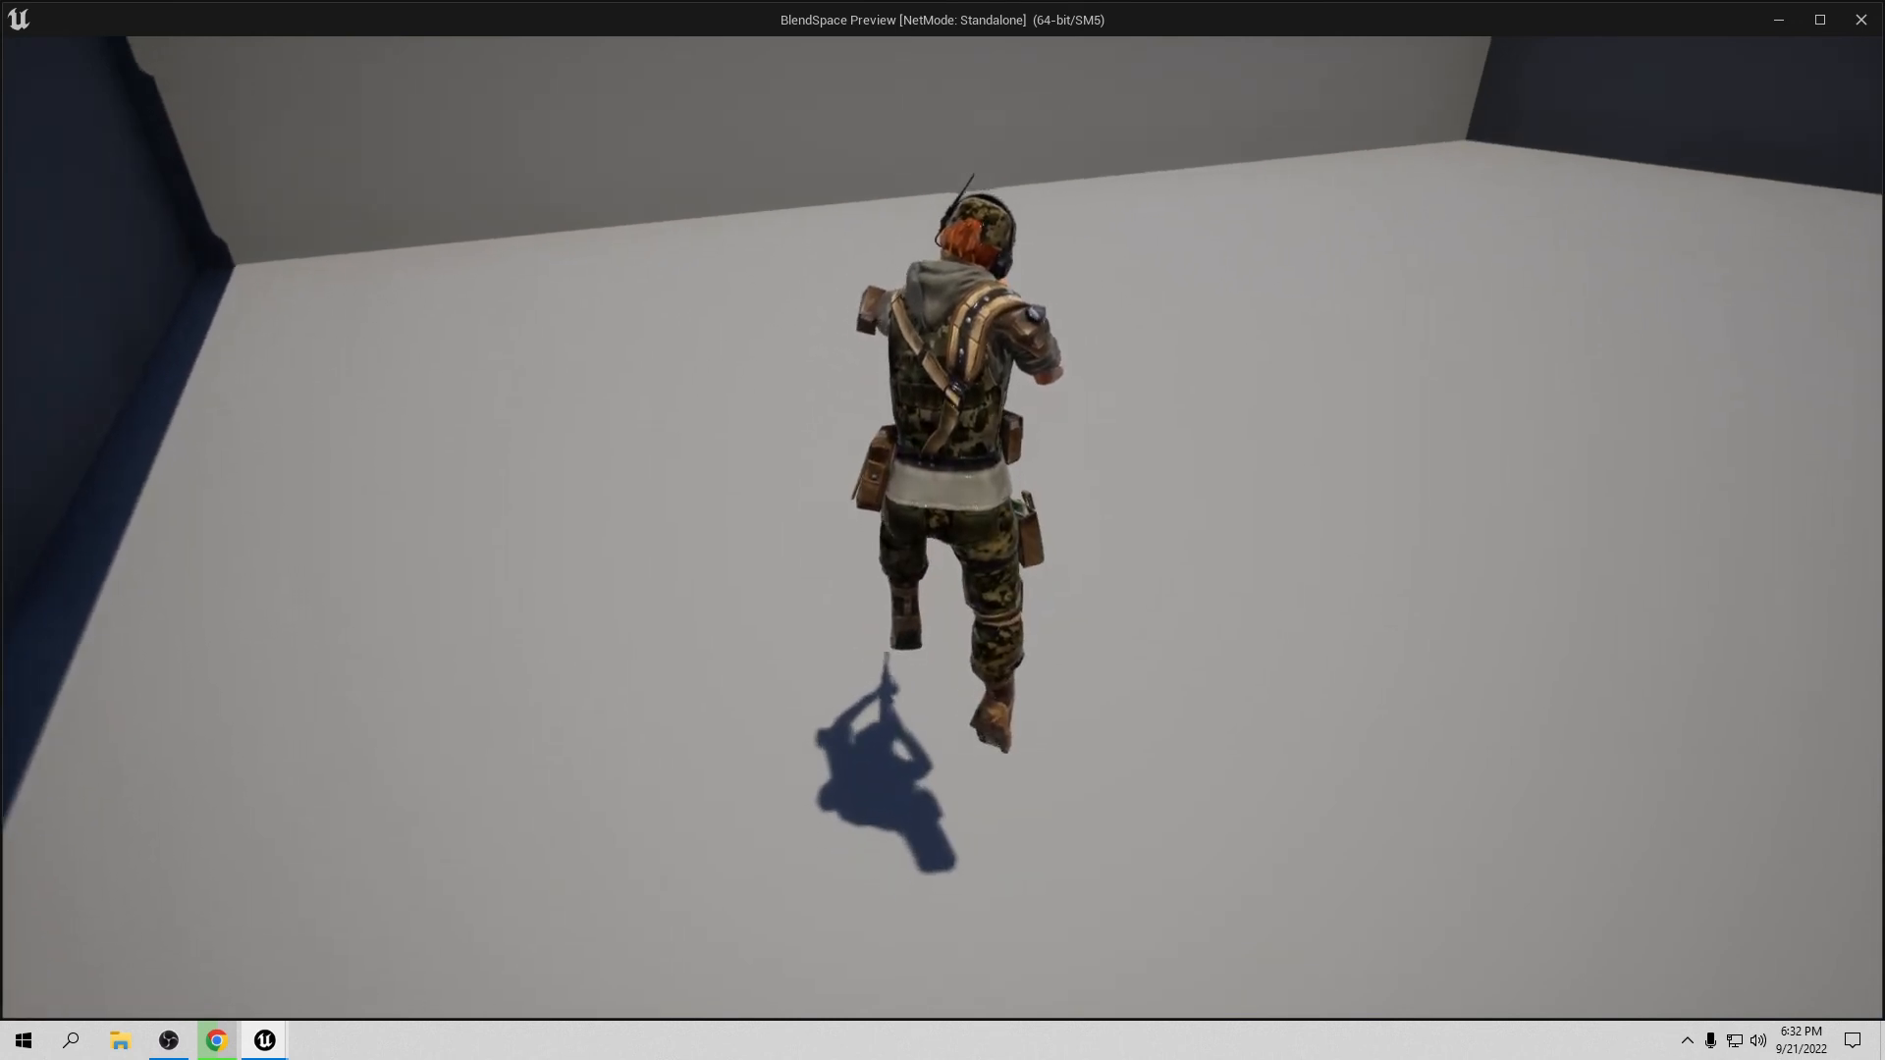
key(space)
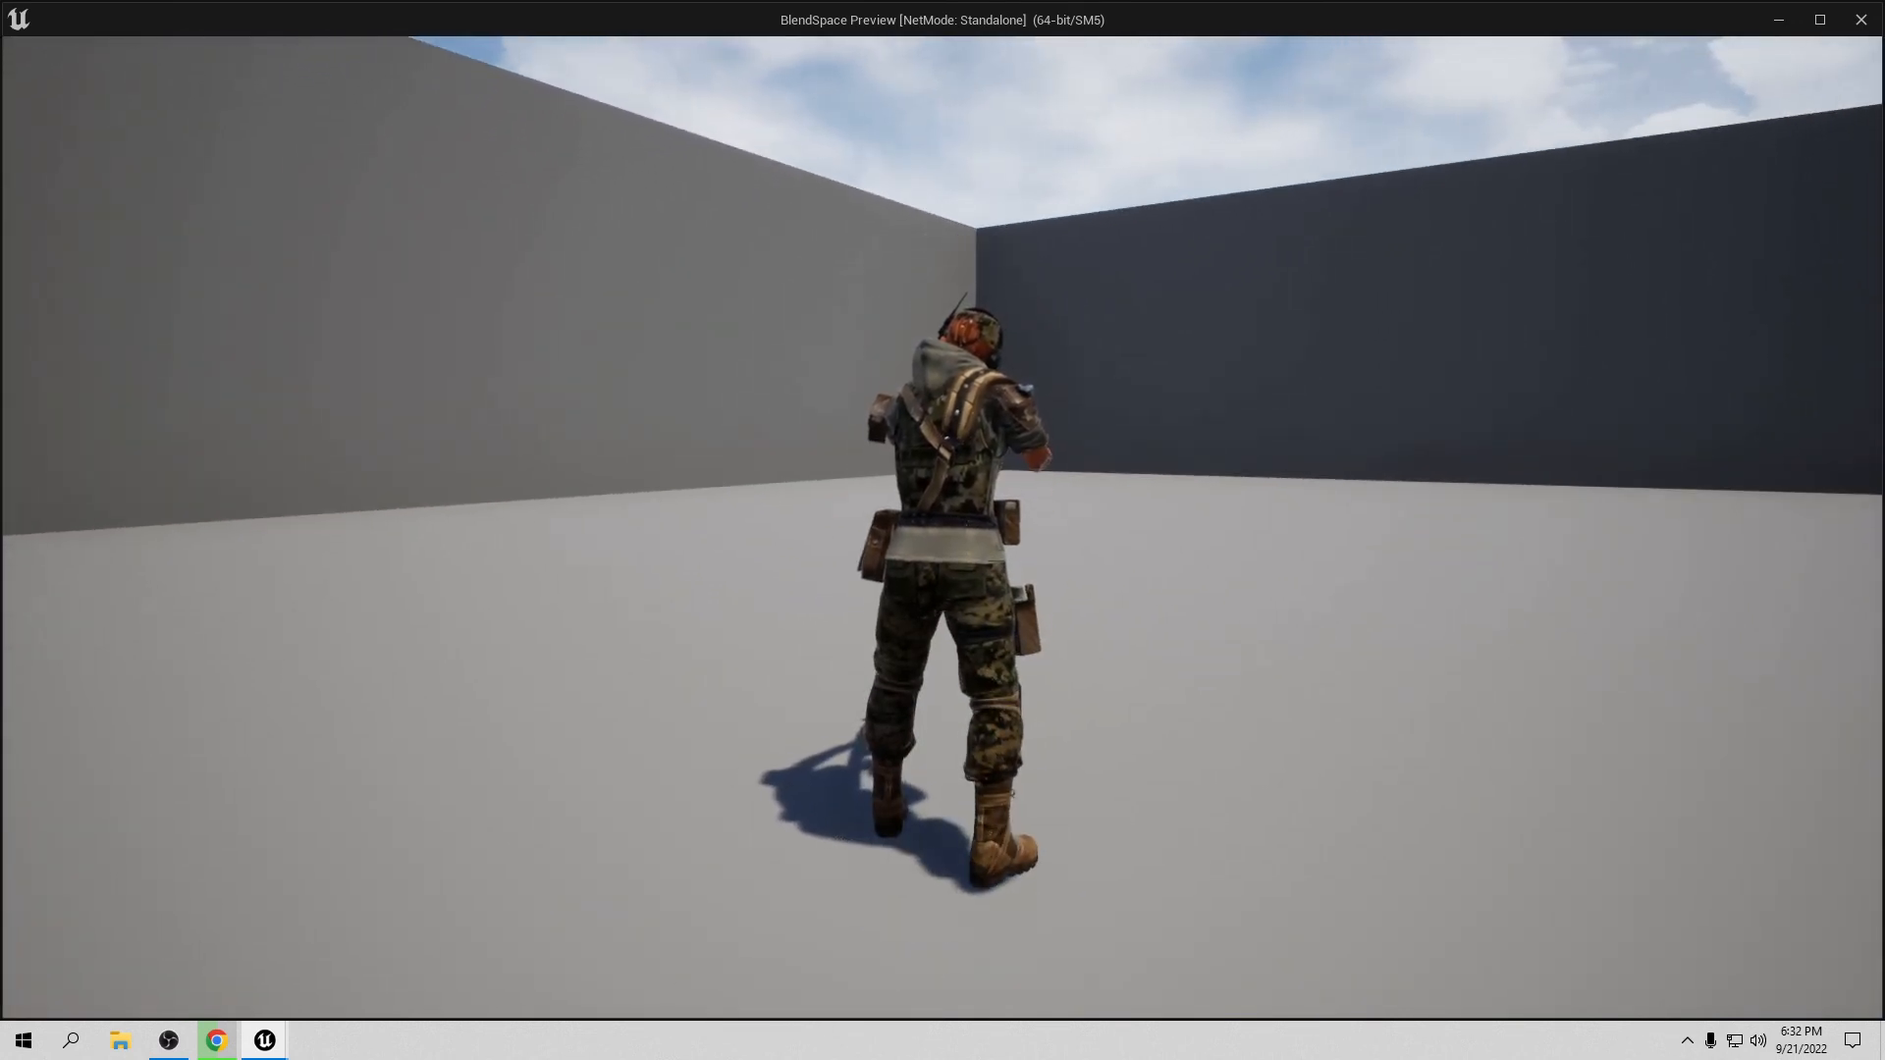
key(space)
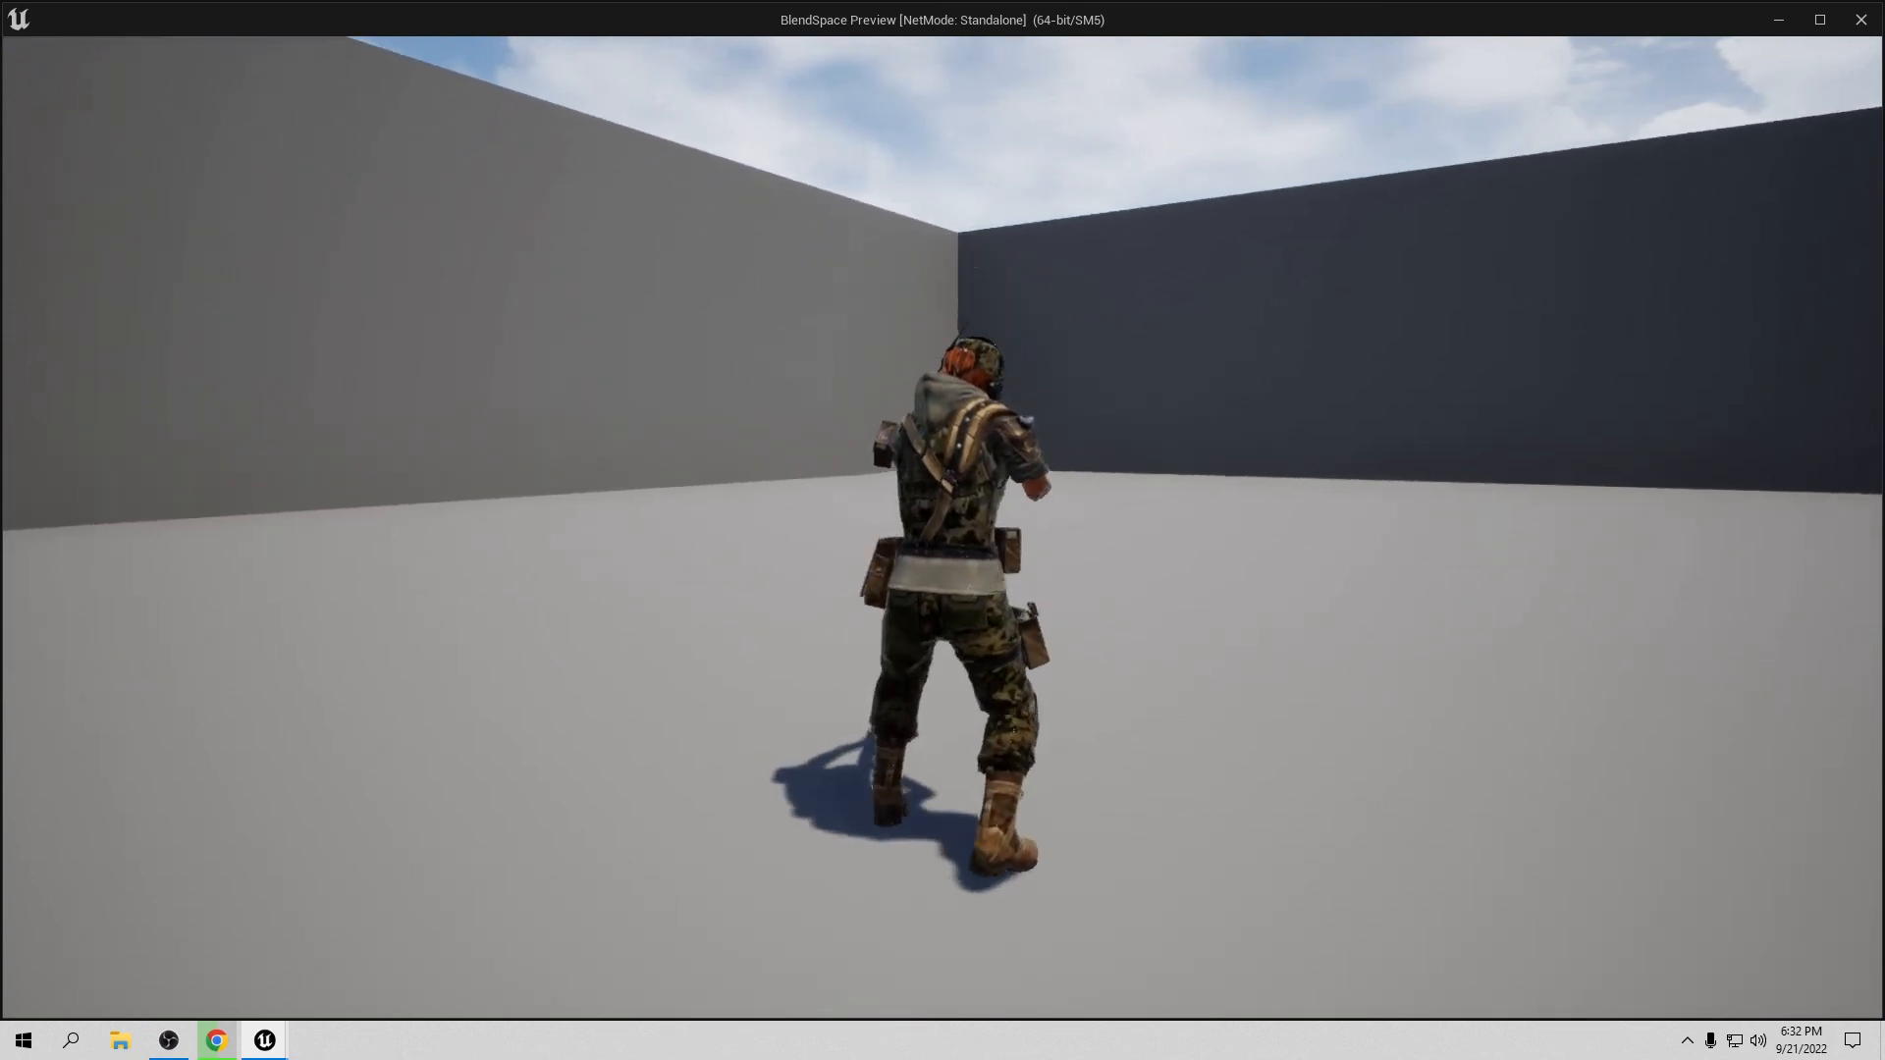
key(space)
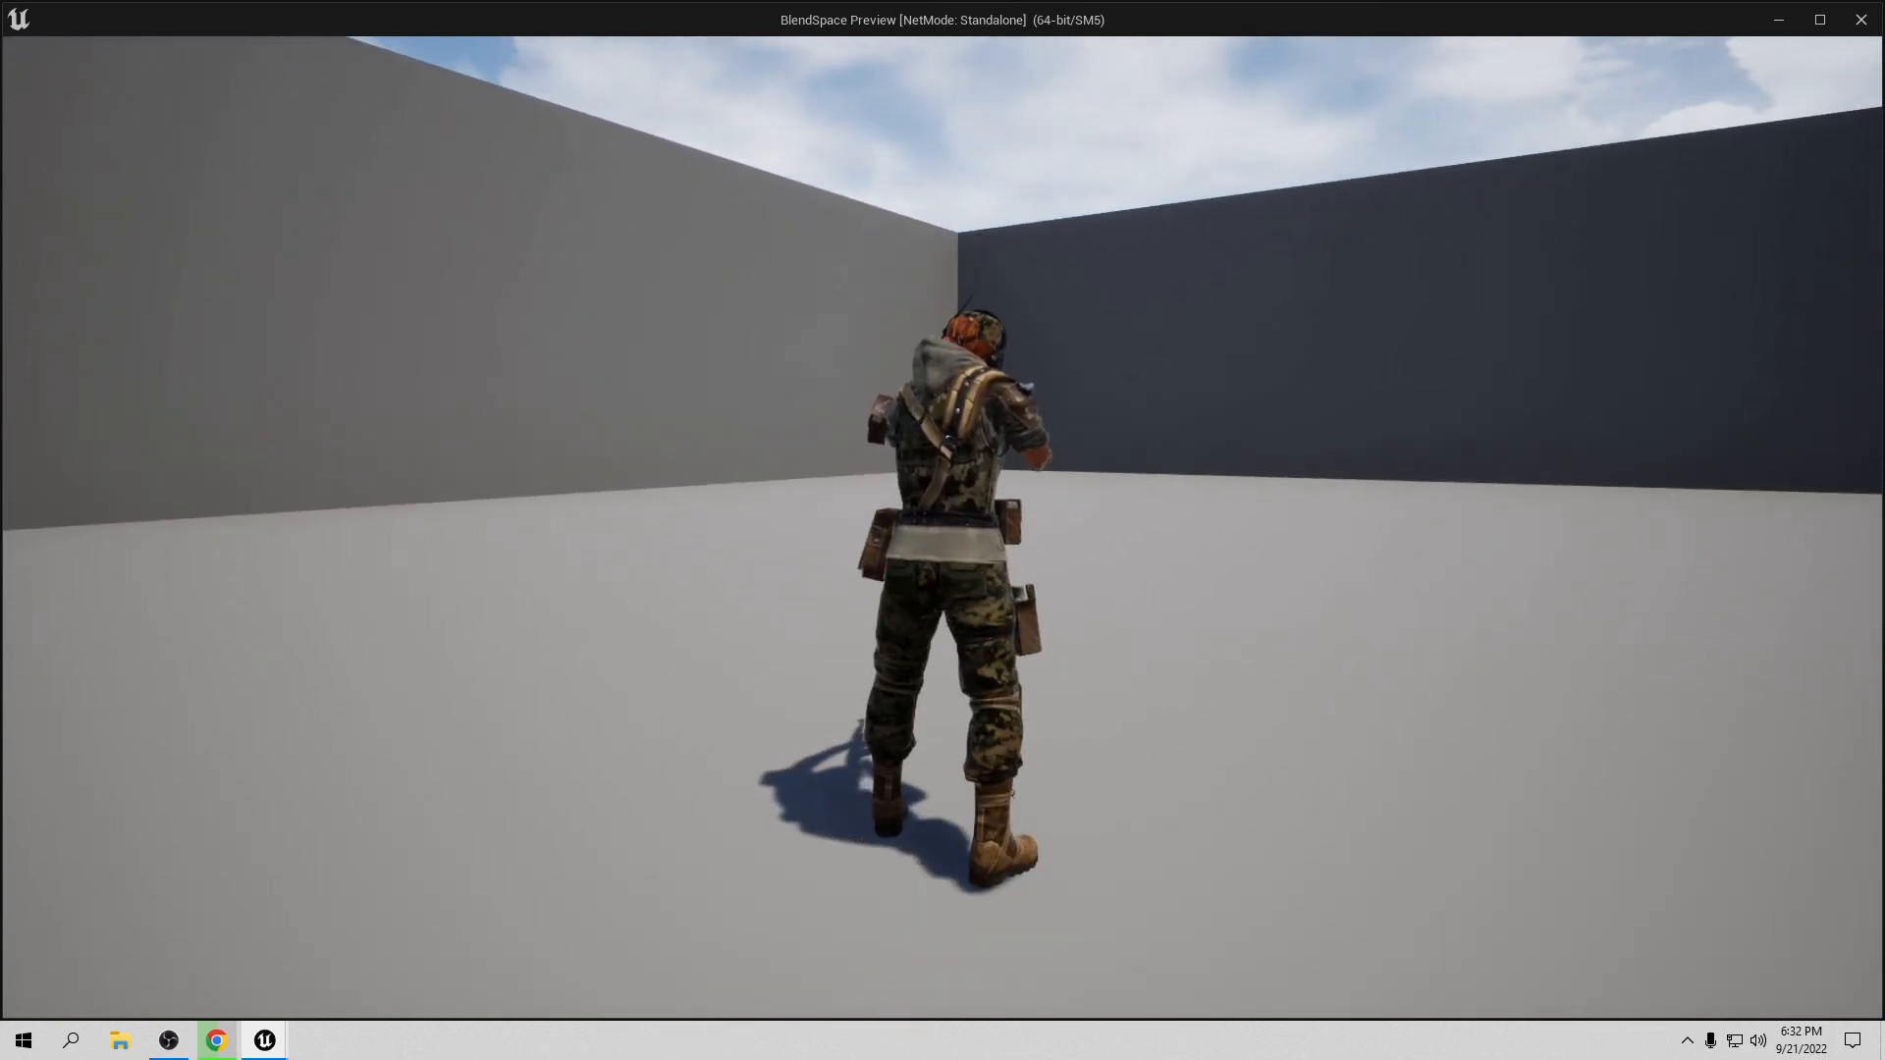
key(Escape)
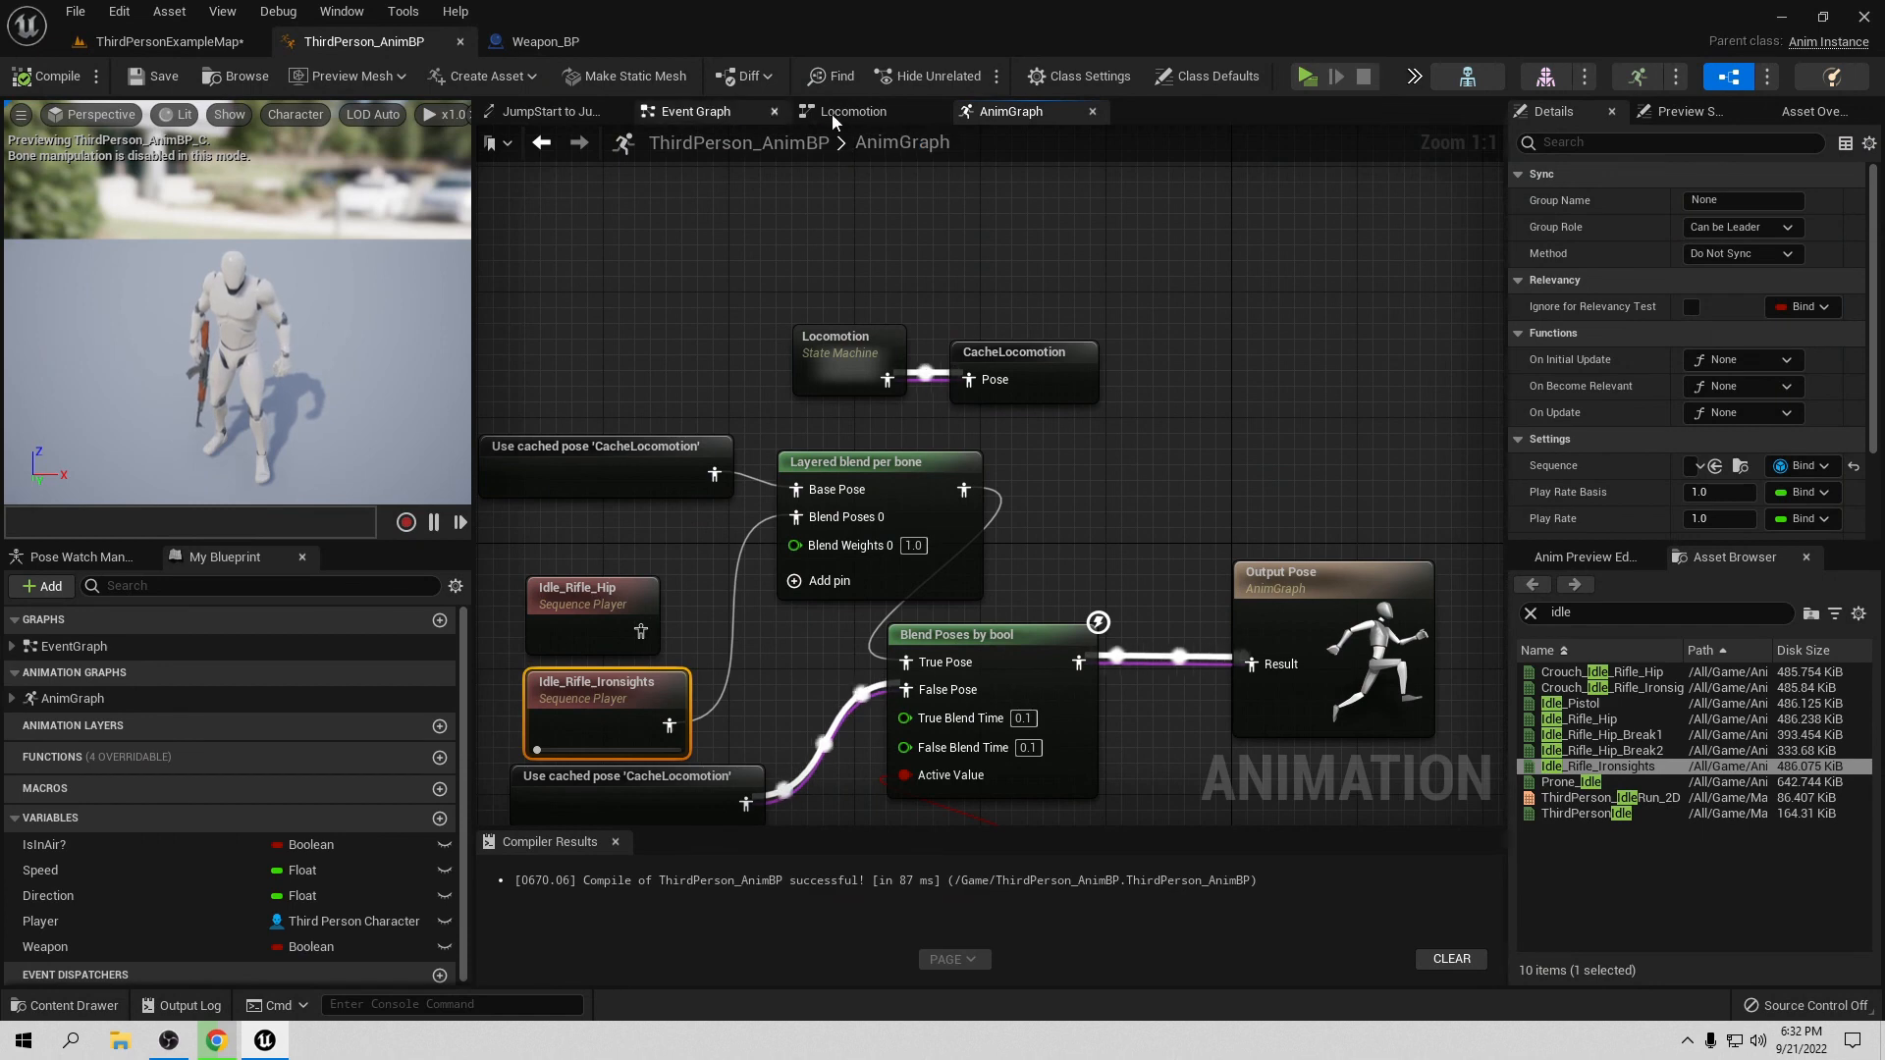
Step: Review the Locomotion state machine and the Event Graph's Weapon assignment, and return to the pose blending nodes in the AnimGraph
double_click(834, 349)
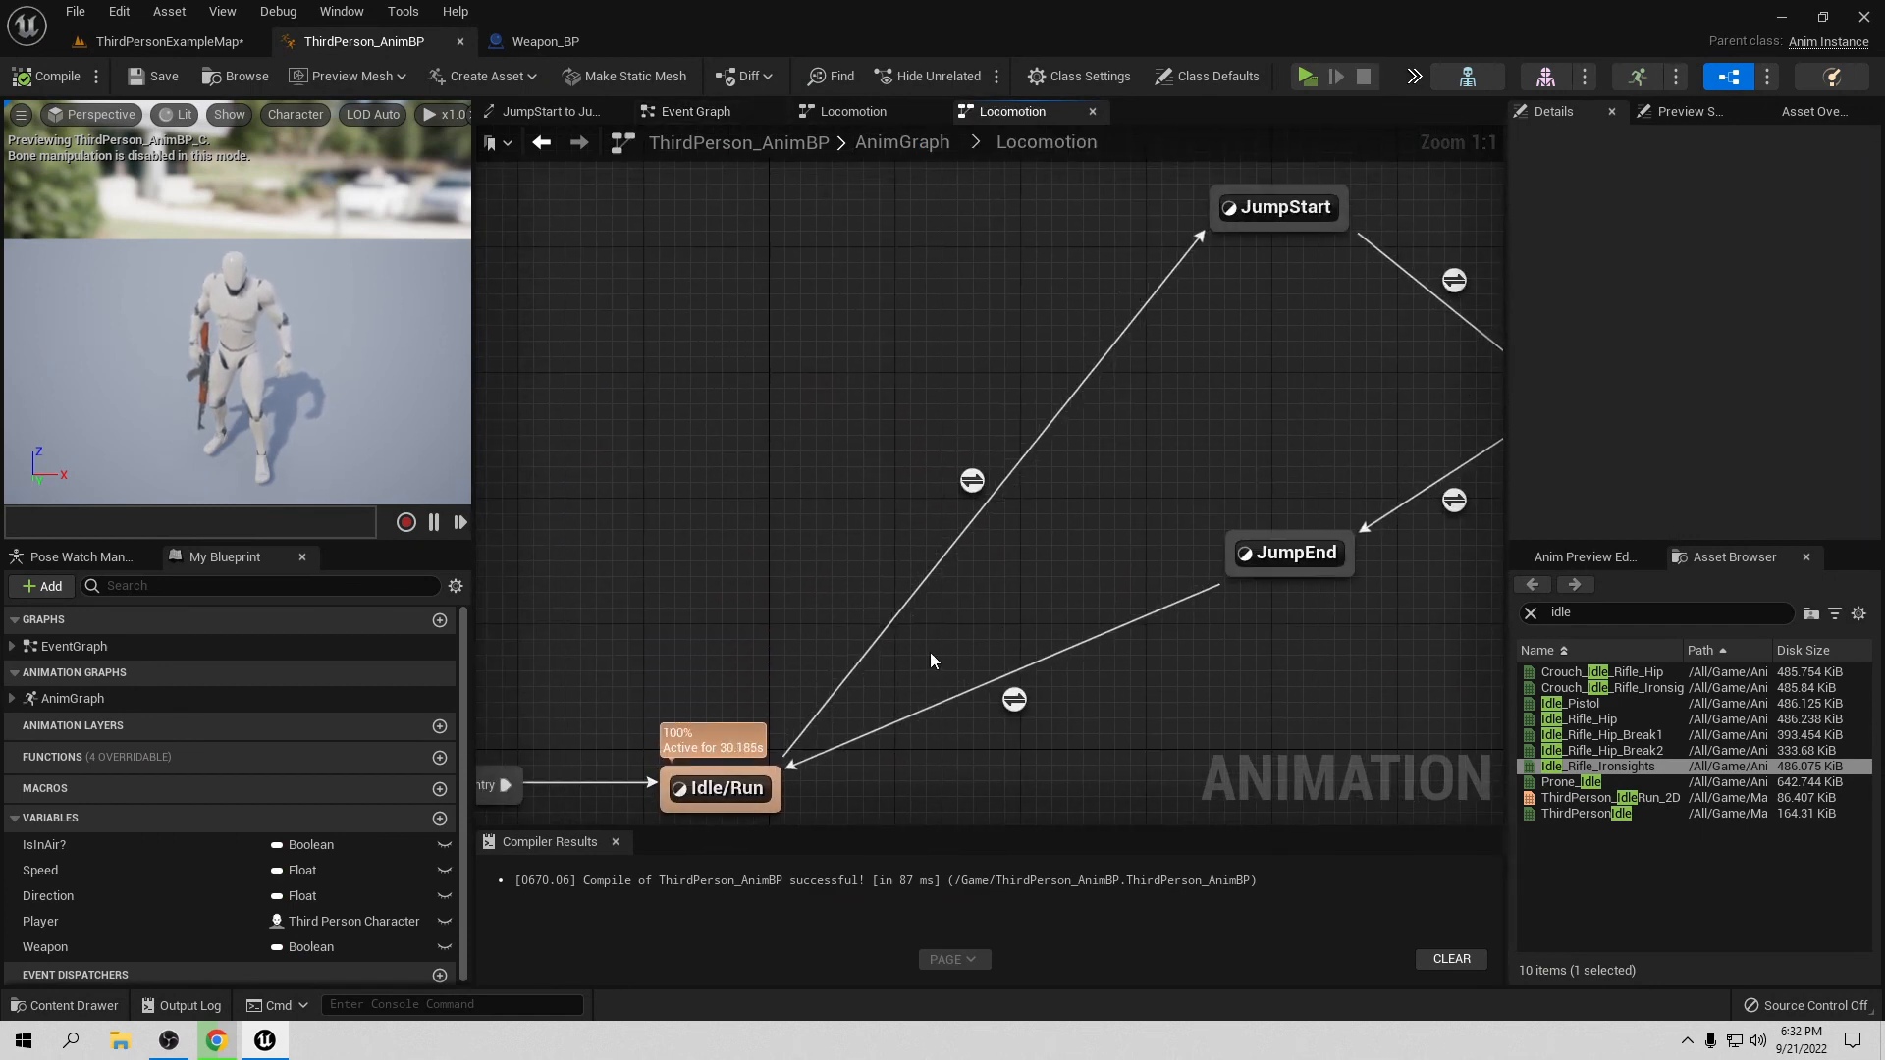
click(852, 113)
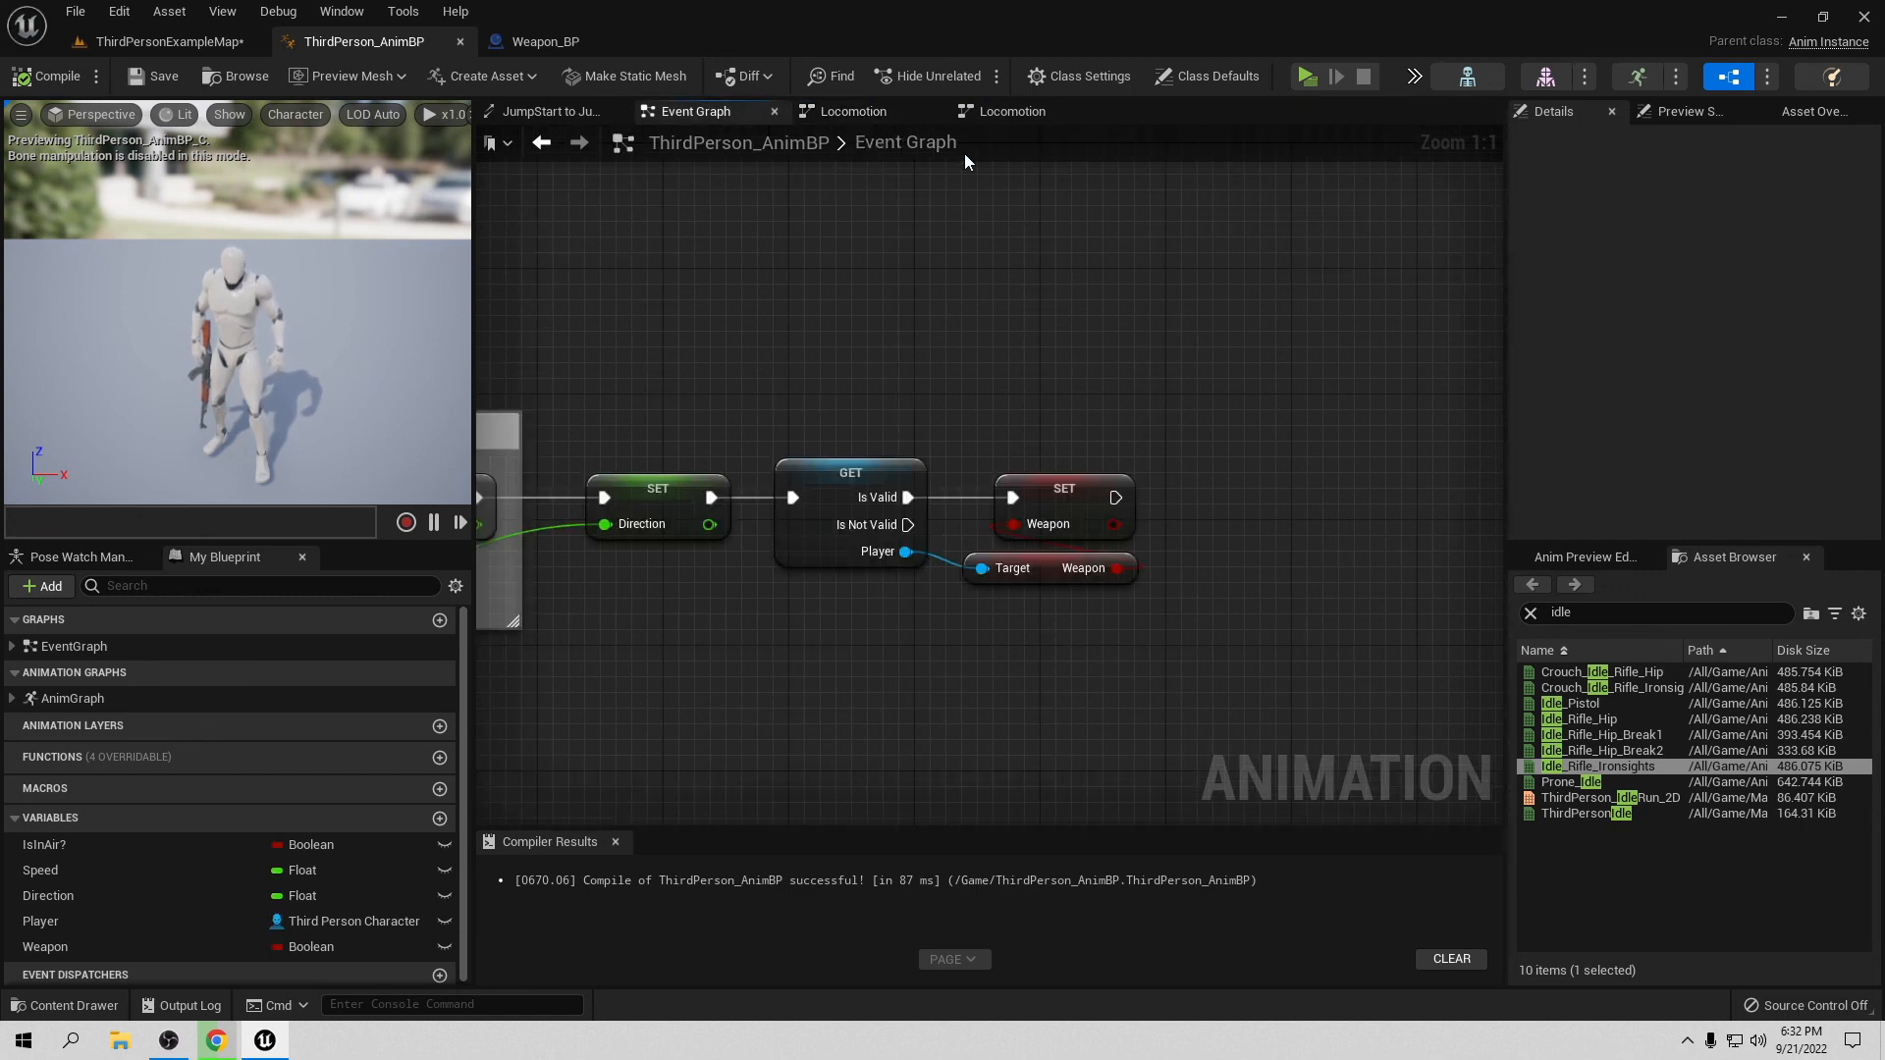
click(884, 145)
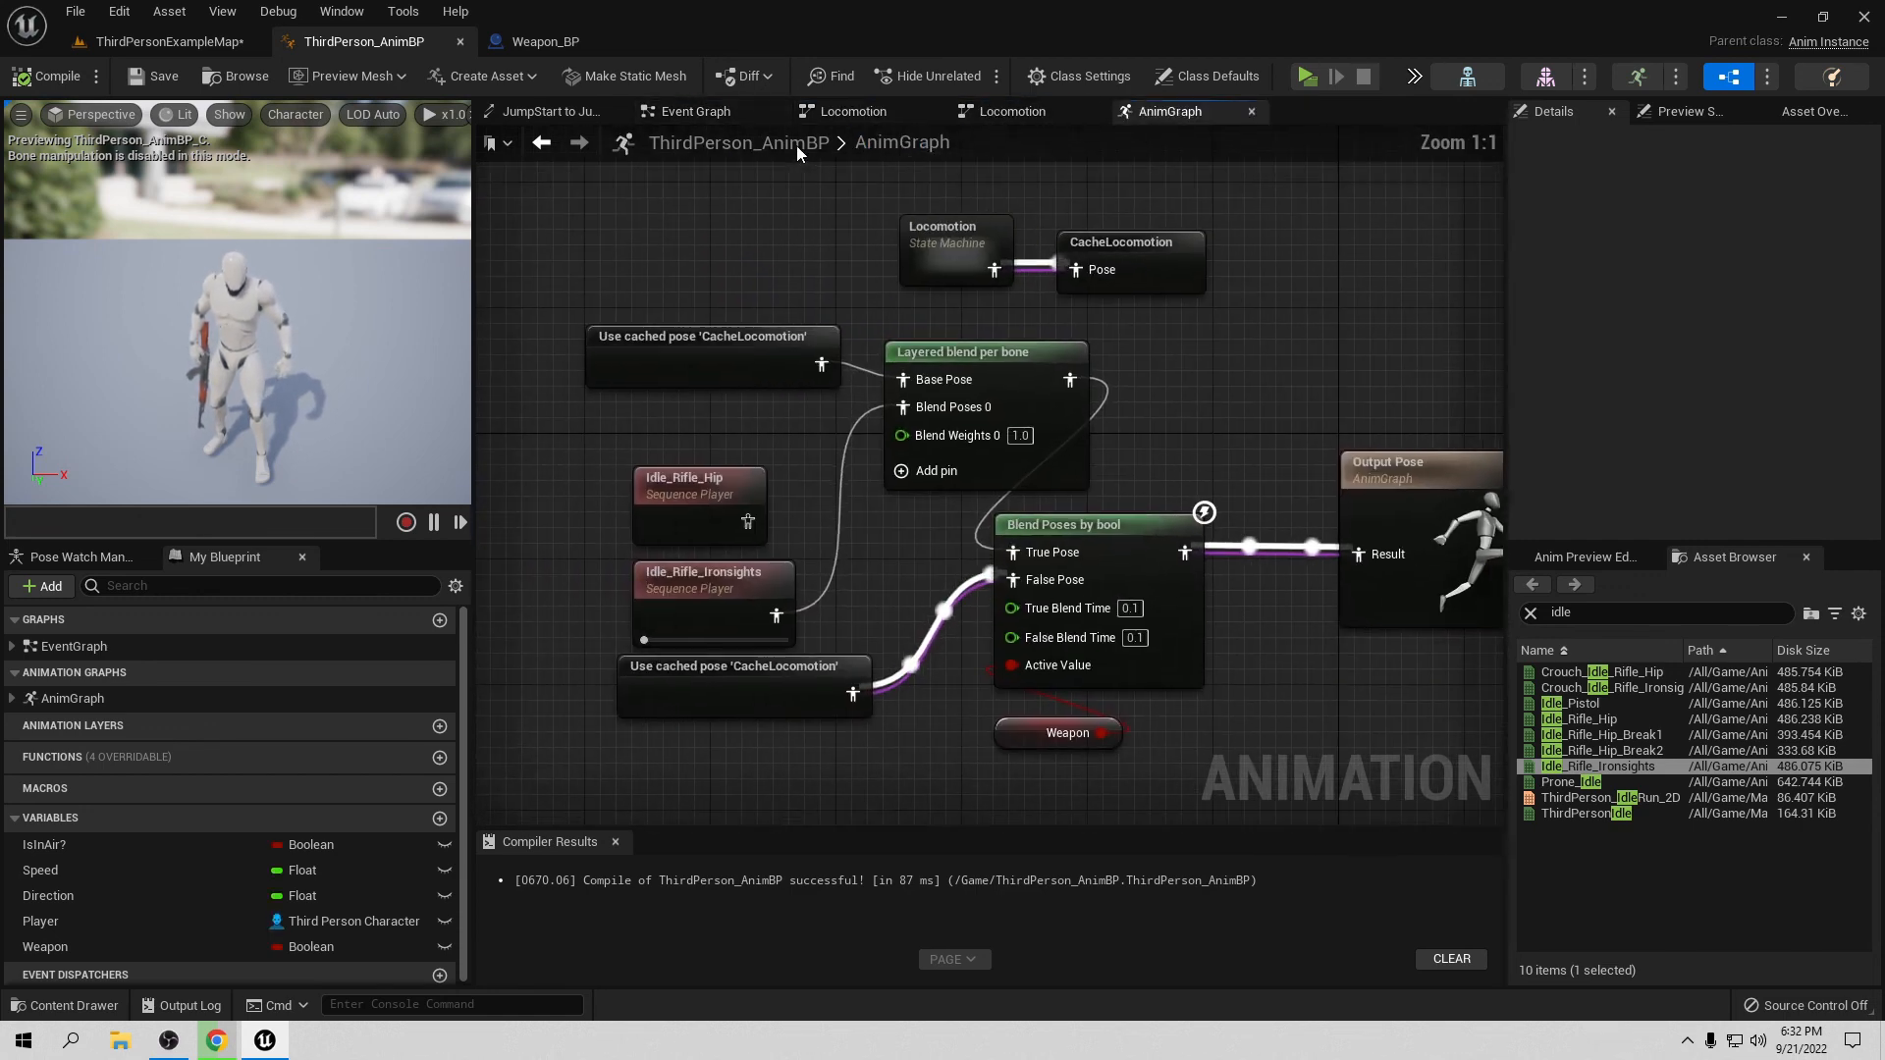
right_click(733, 407)
click(632, 432)
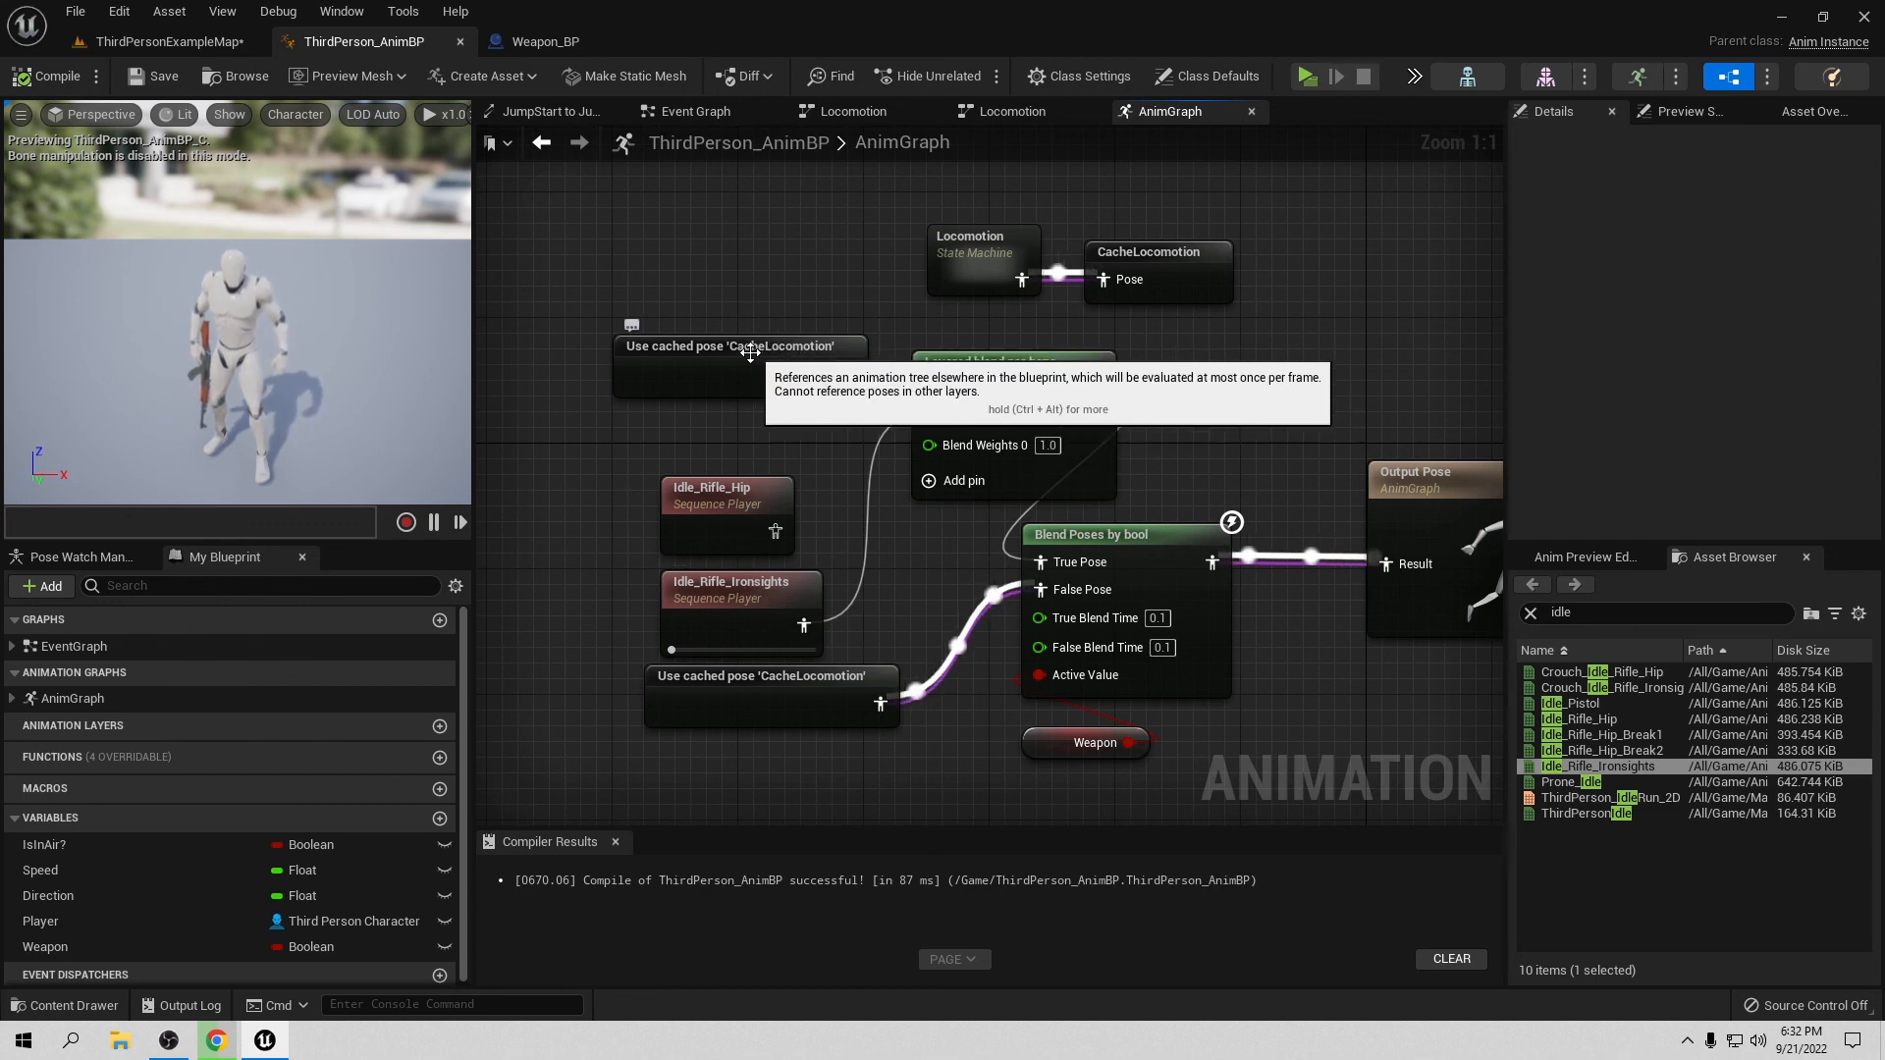
right_drag(923, 751, 742, 619)
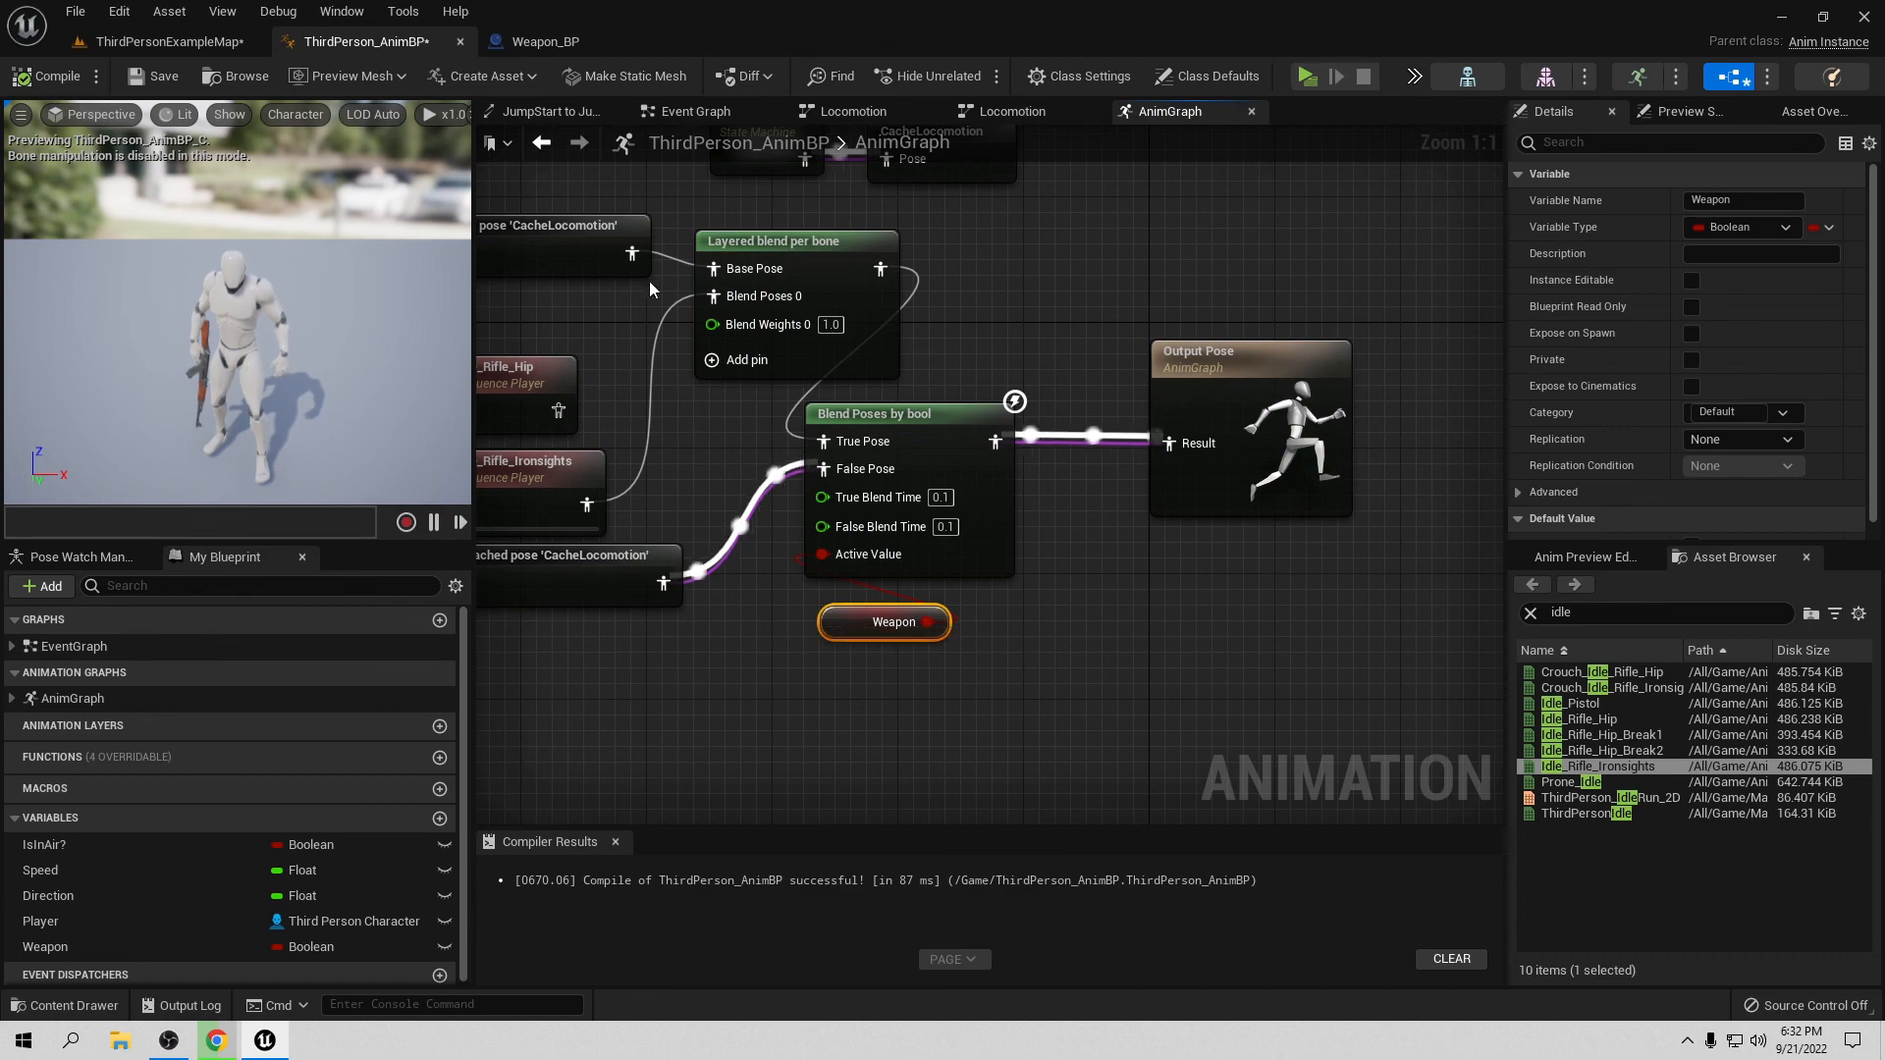
Step: Run another play session and examine the character's movement before picking up the rifle and while running around with it
click(1302, 78)
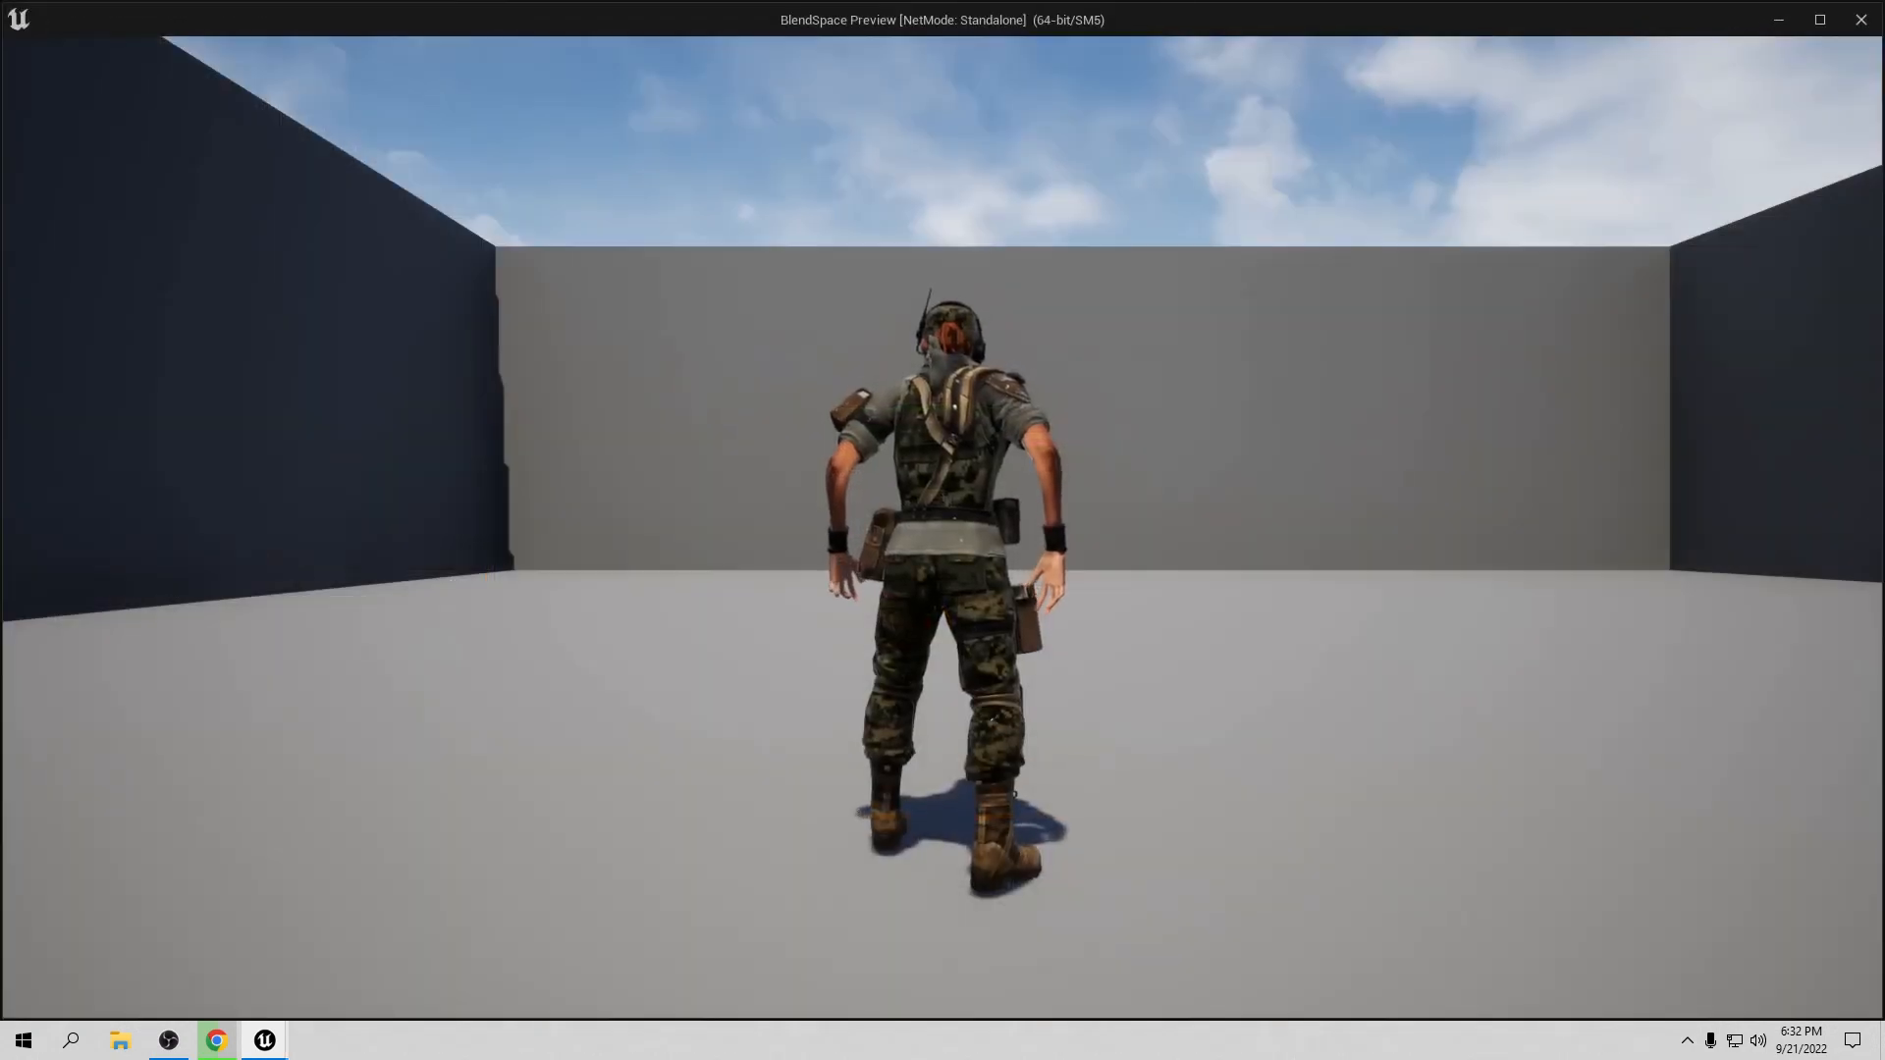
key(s)
key(a)
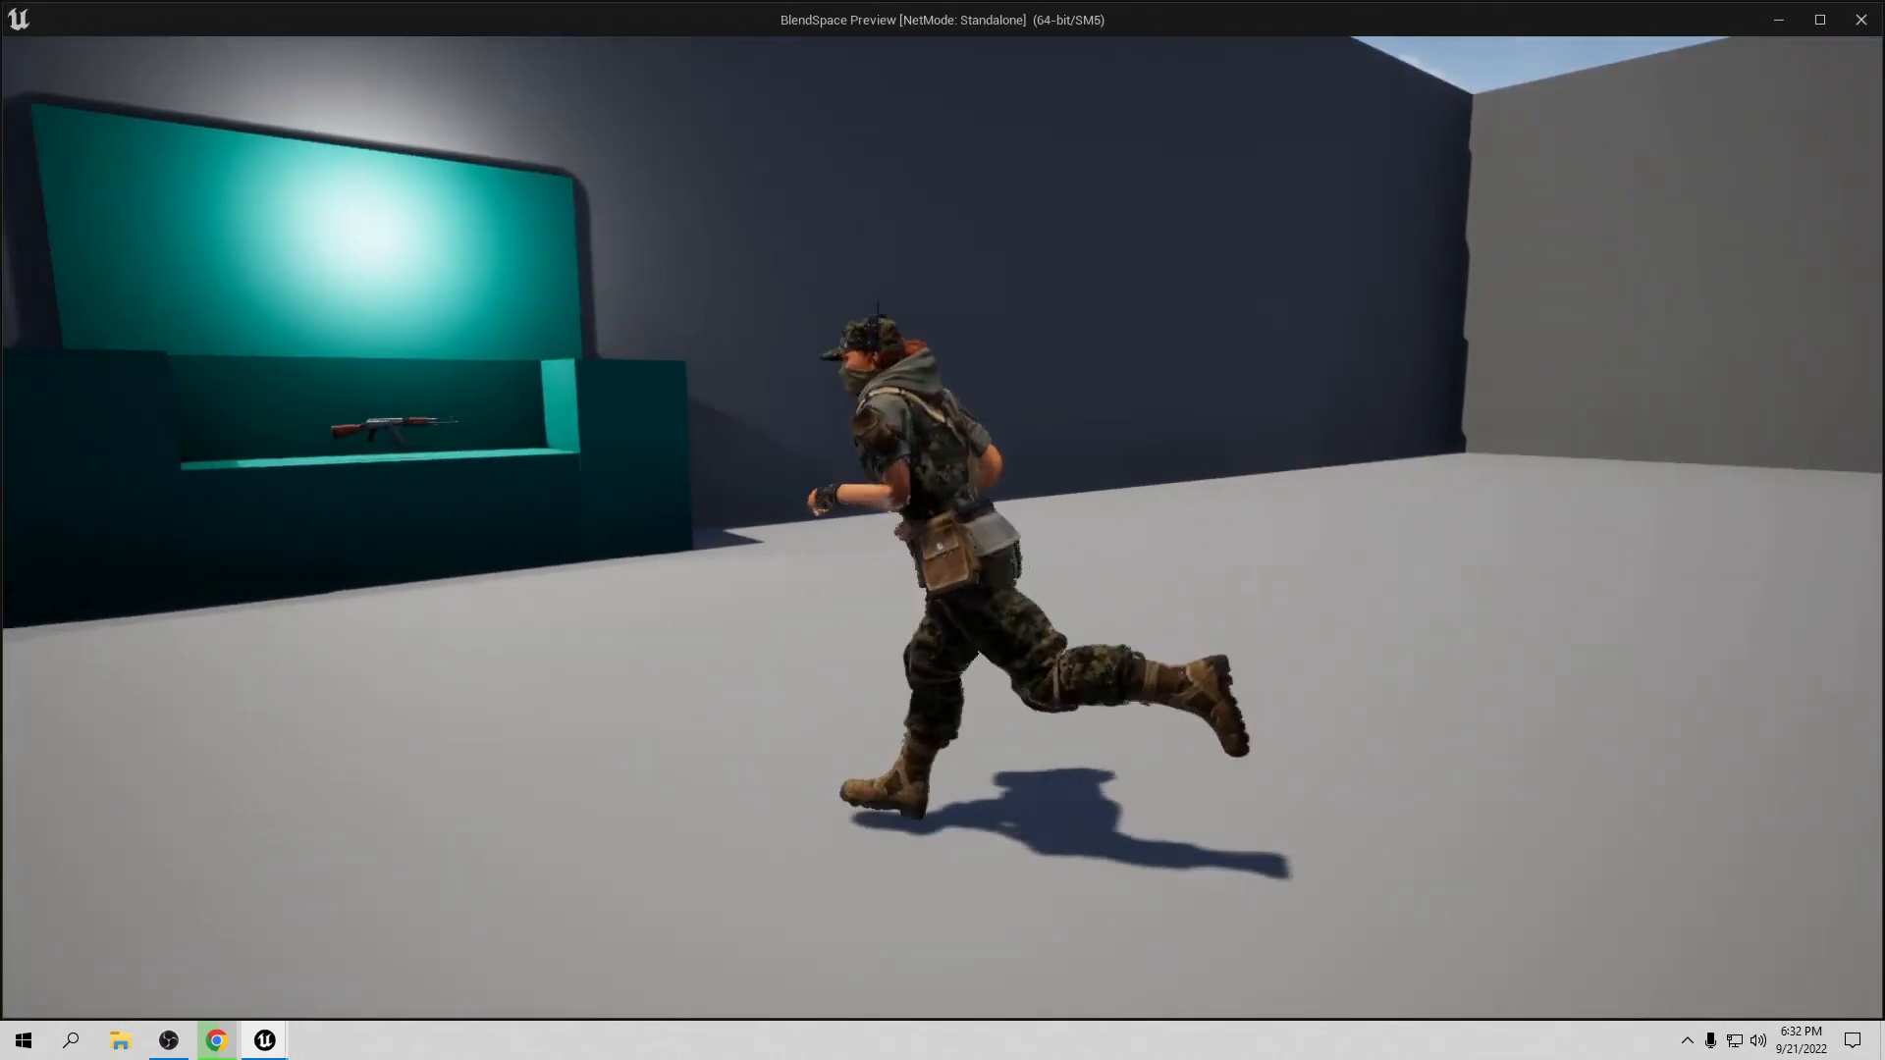
key(w)
key(d)
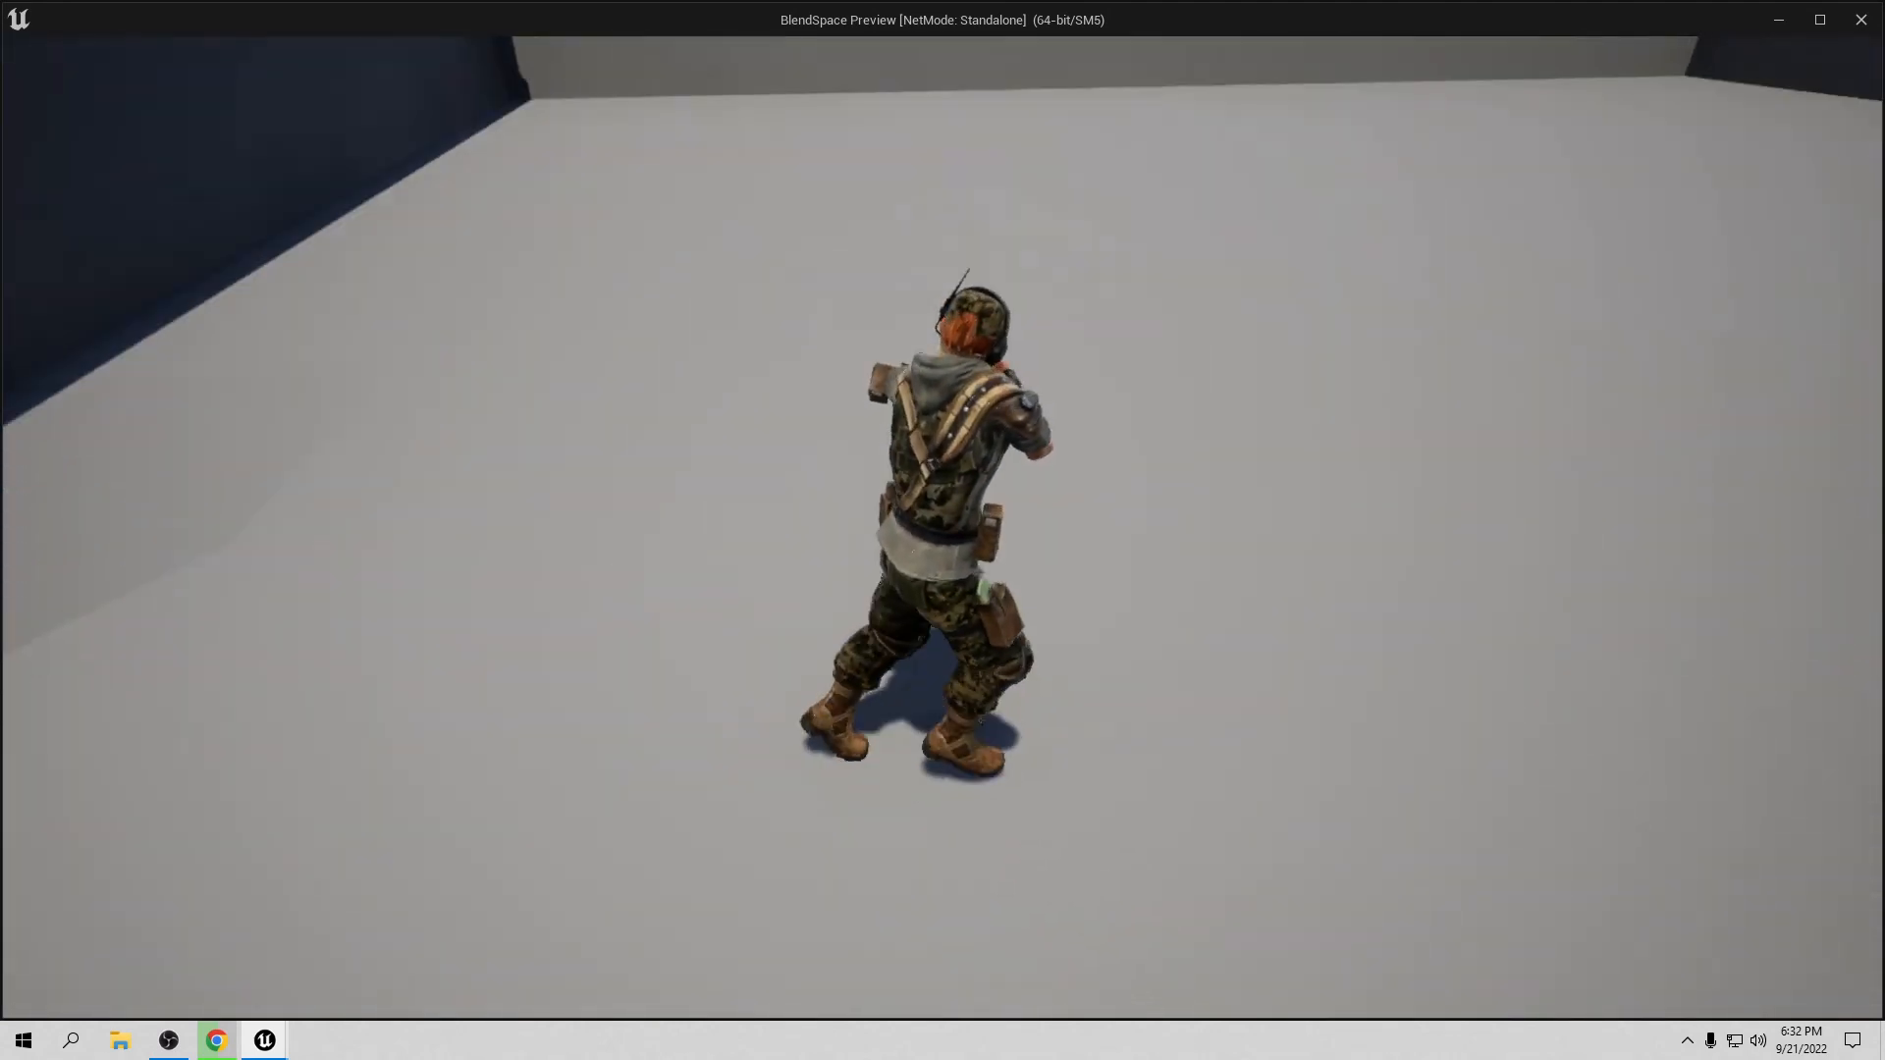
key(w)
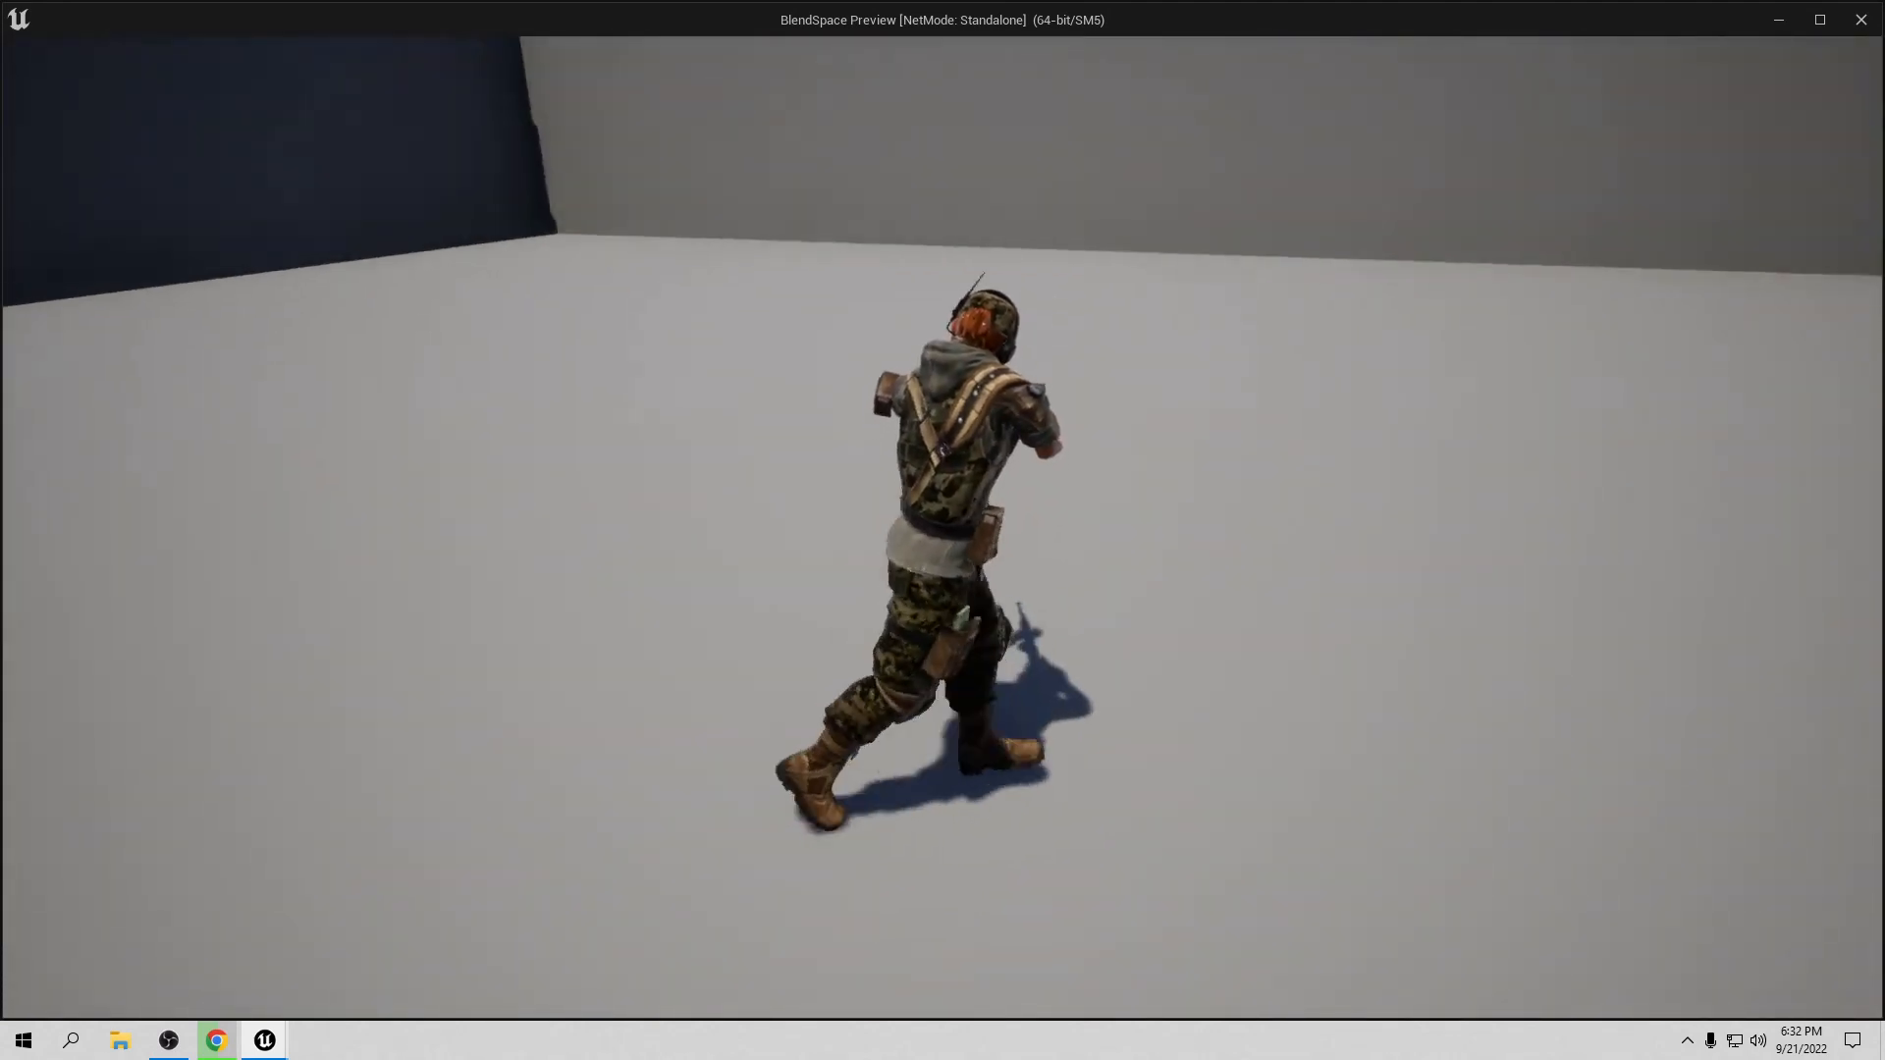
key(d)
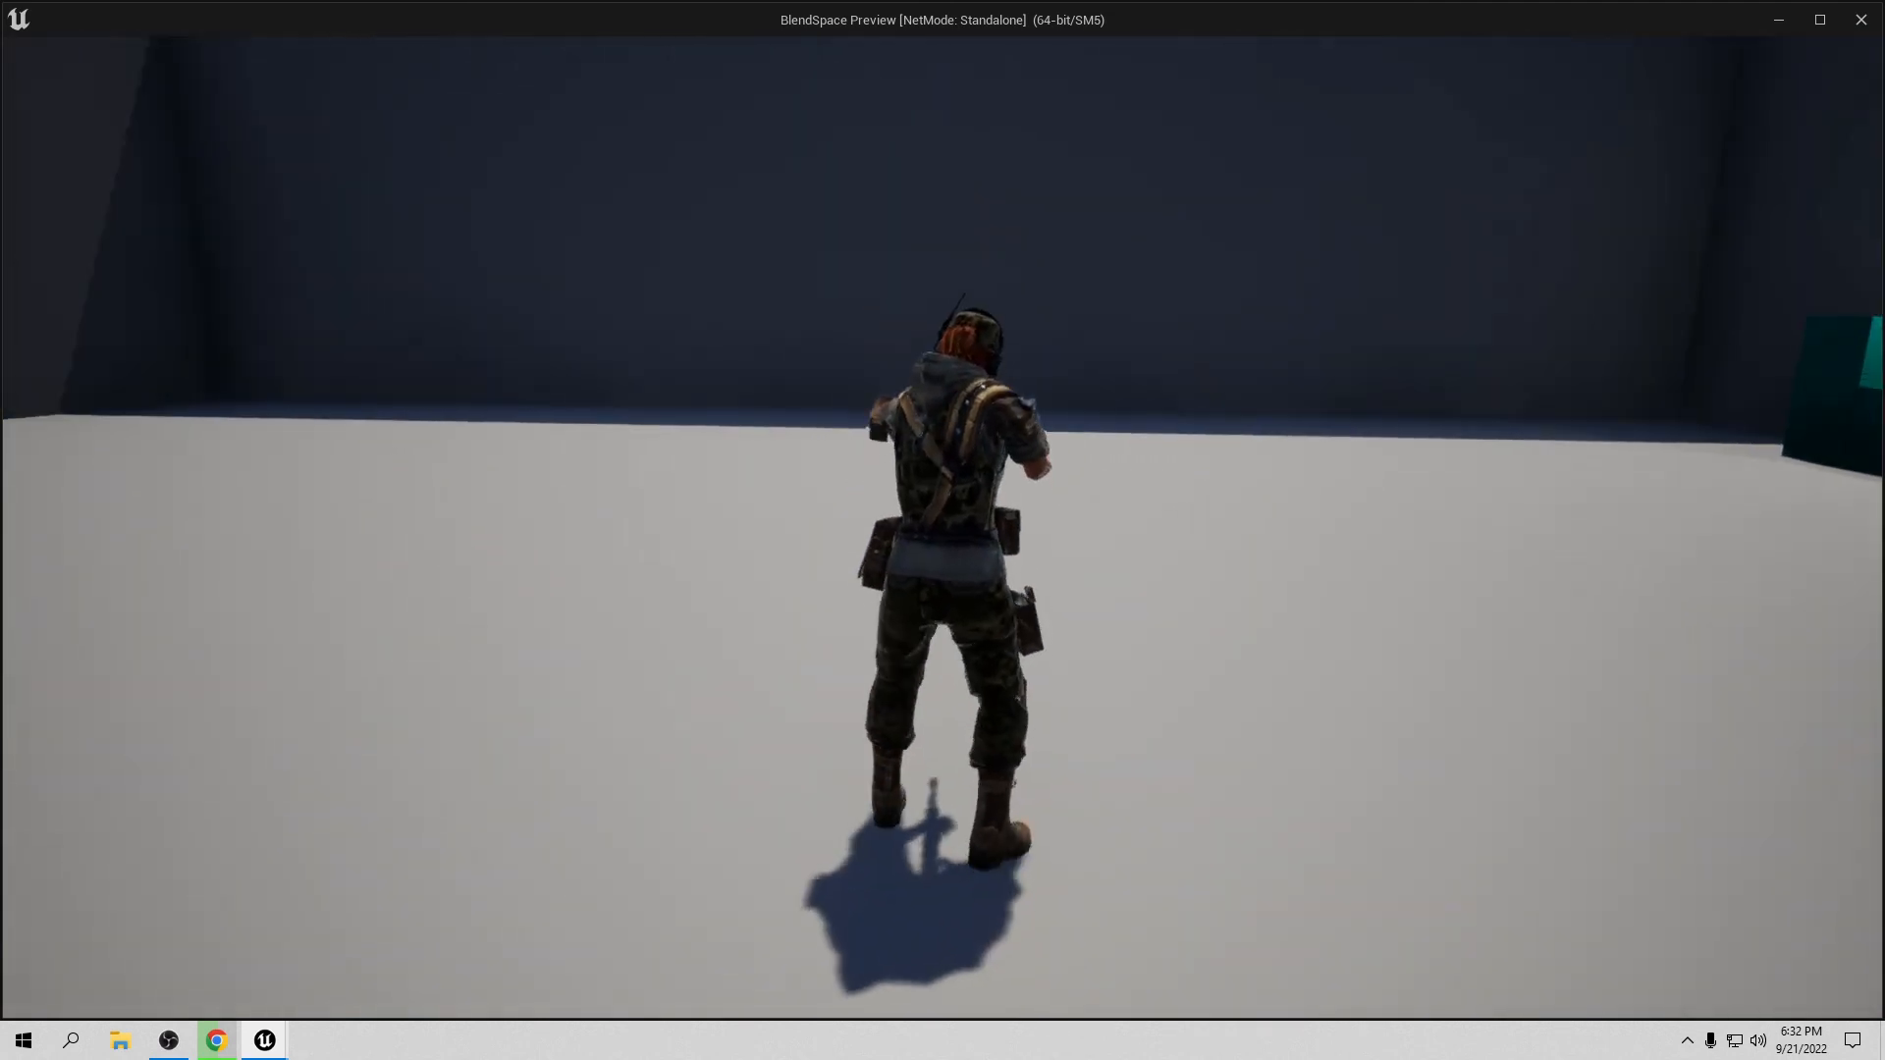
key(d)
key(w)
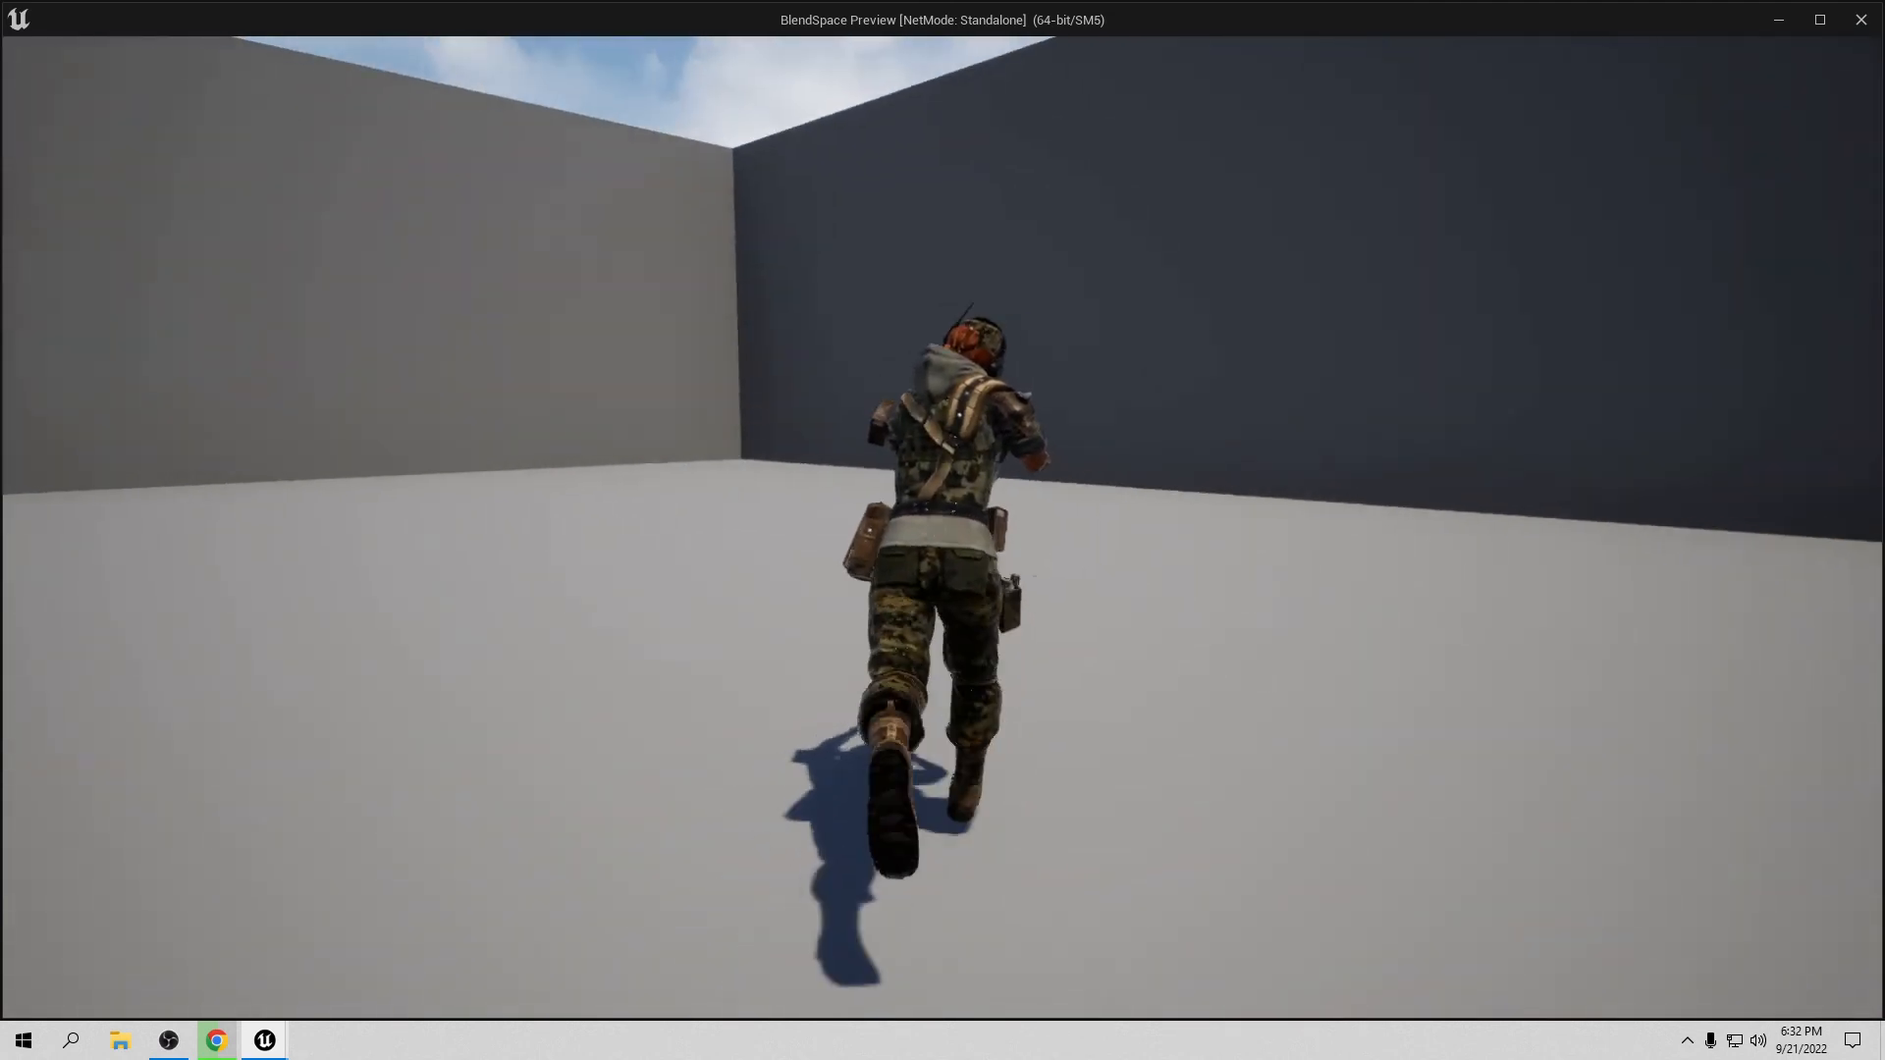
key(d)
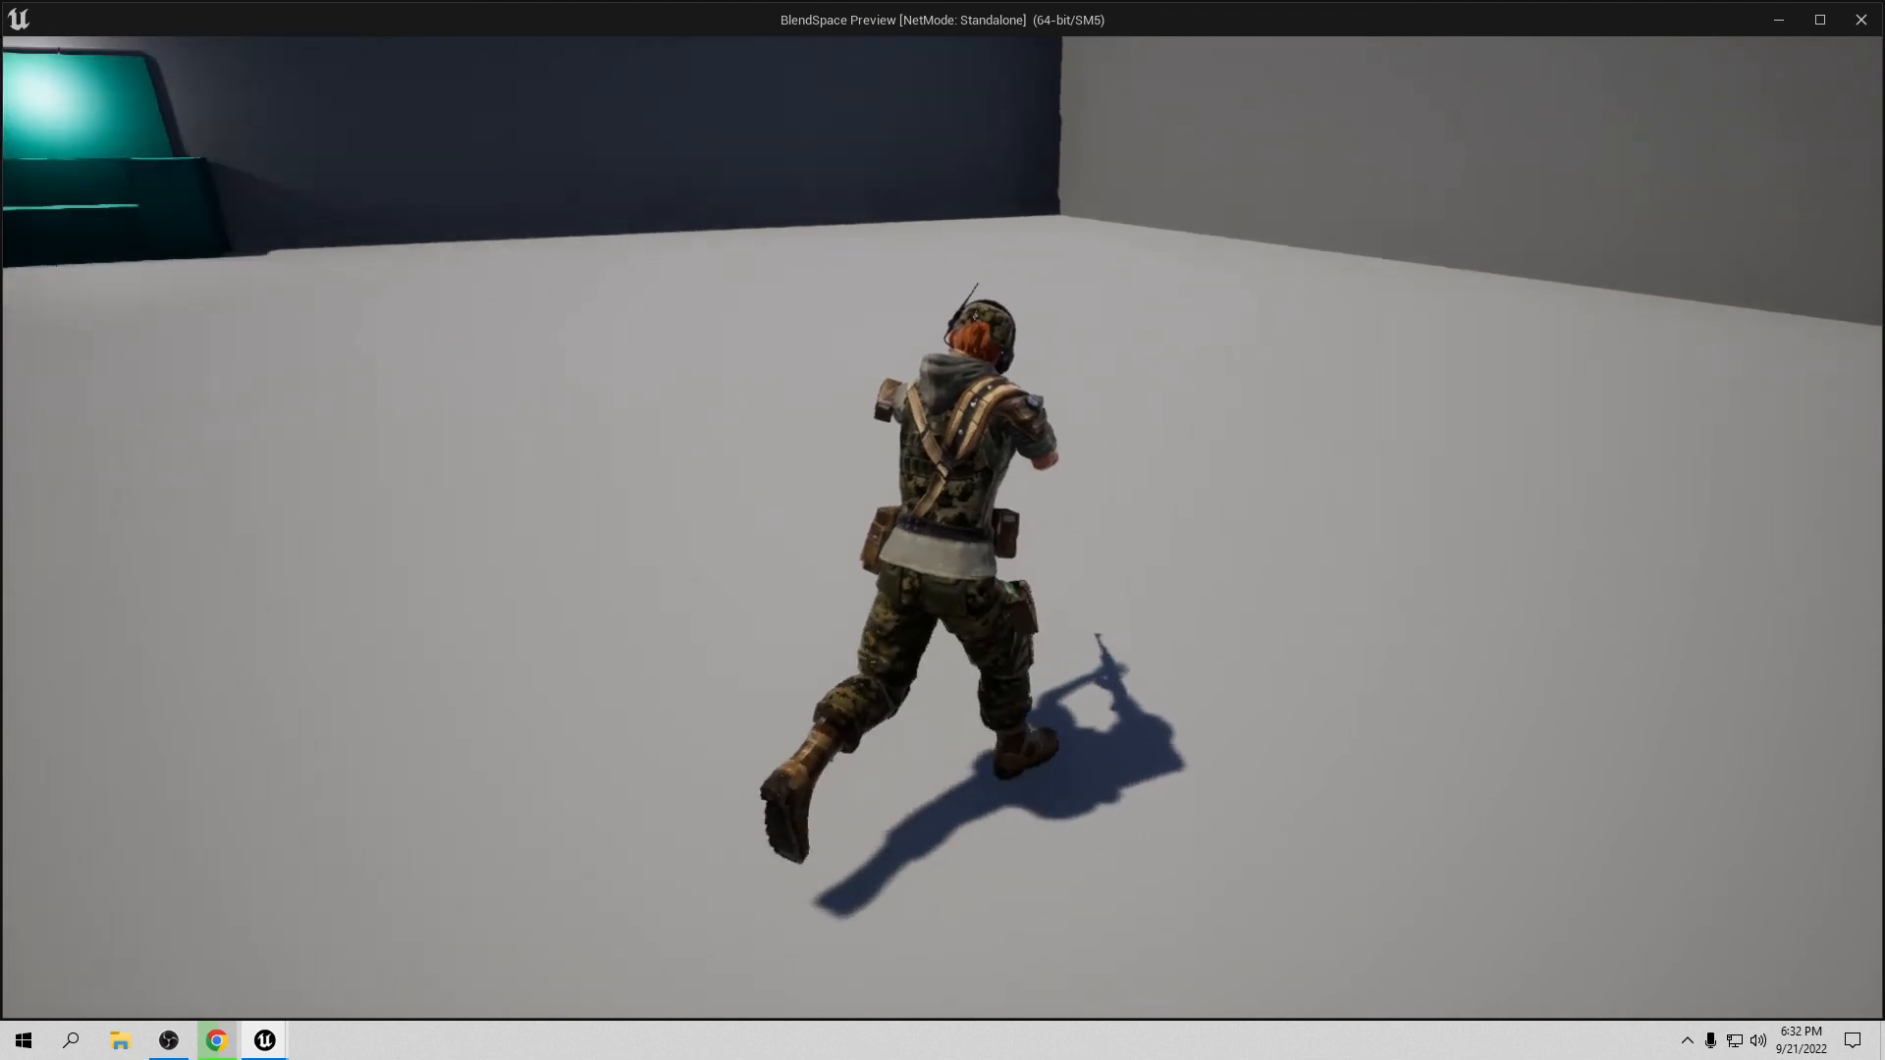
key(w)
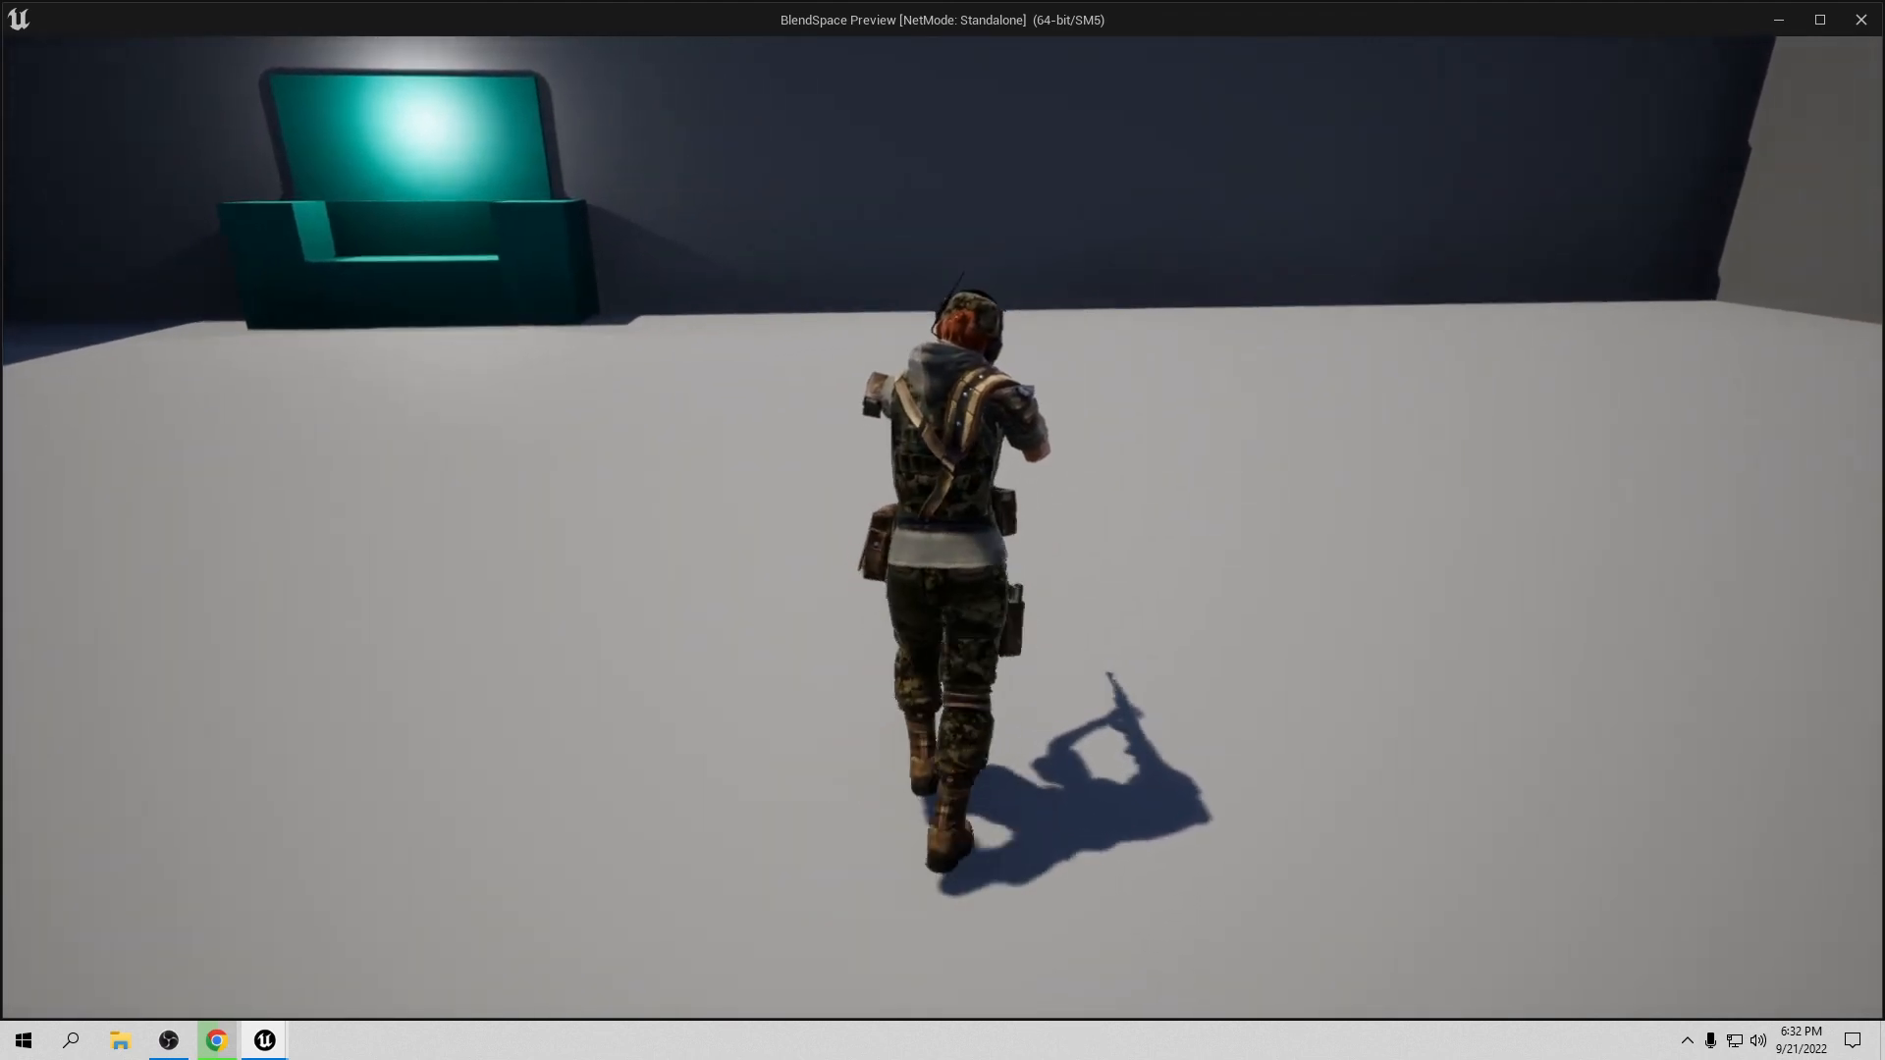
key(d)
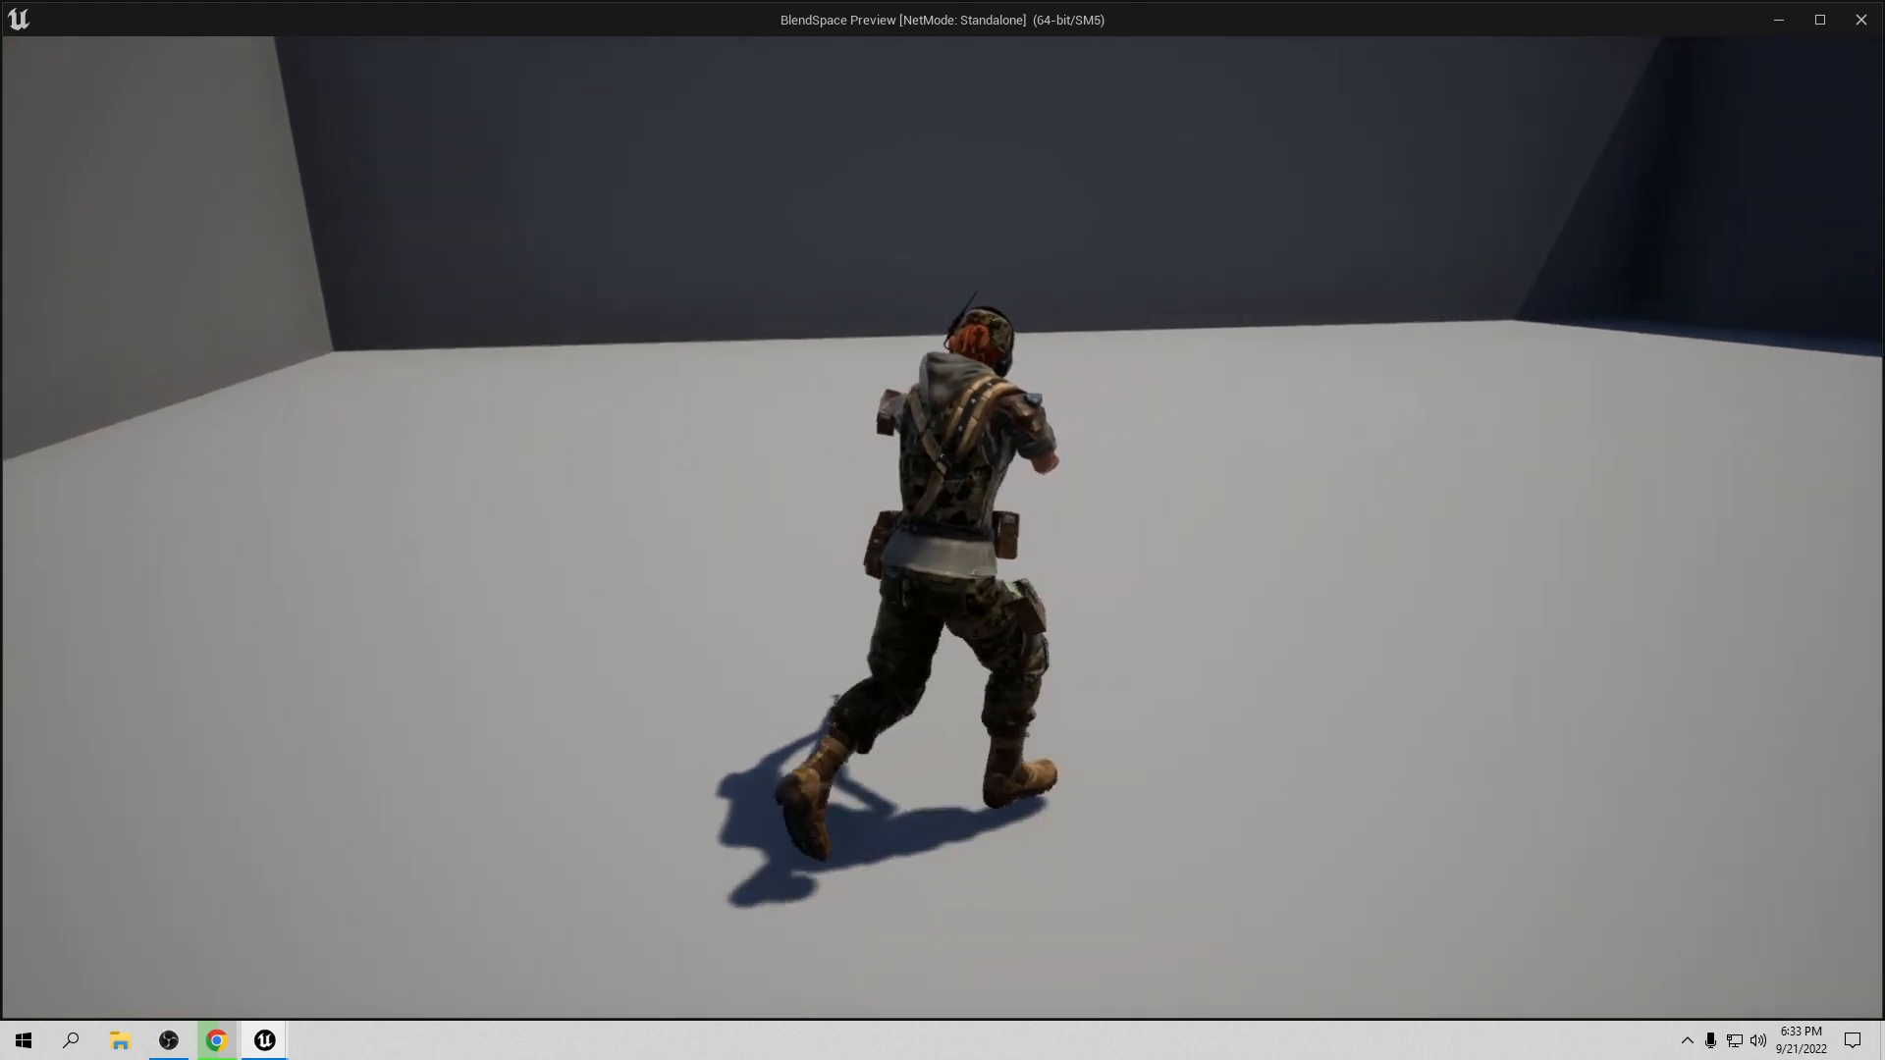
key(w)
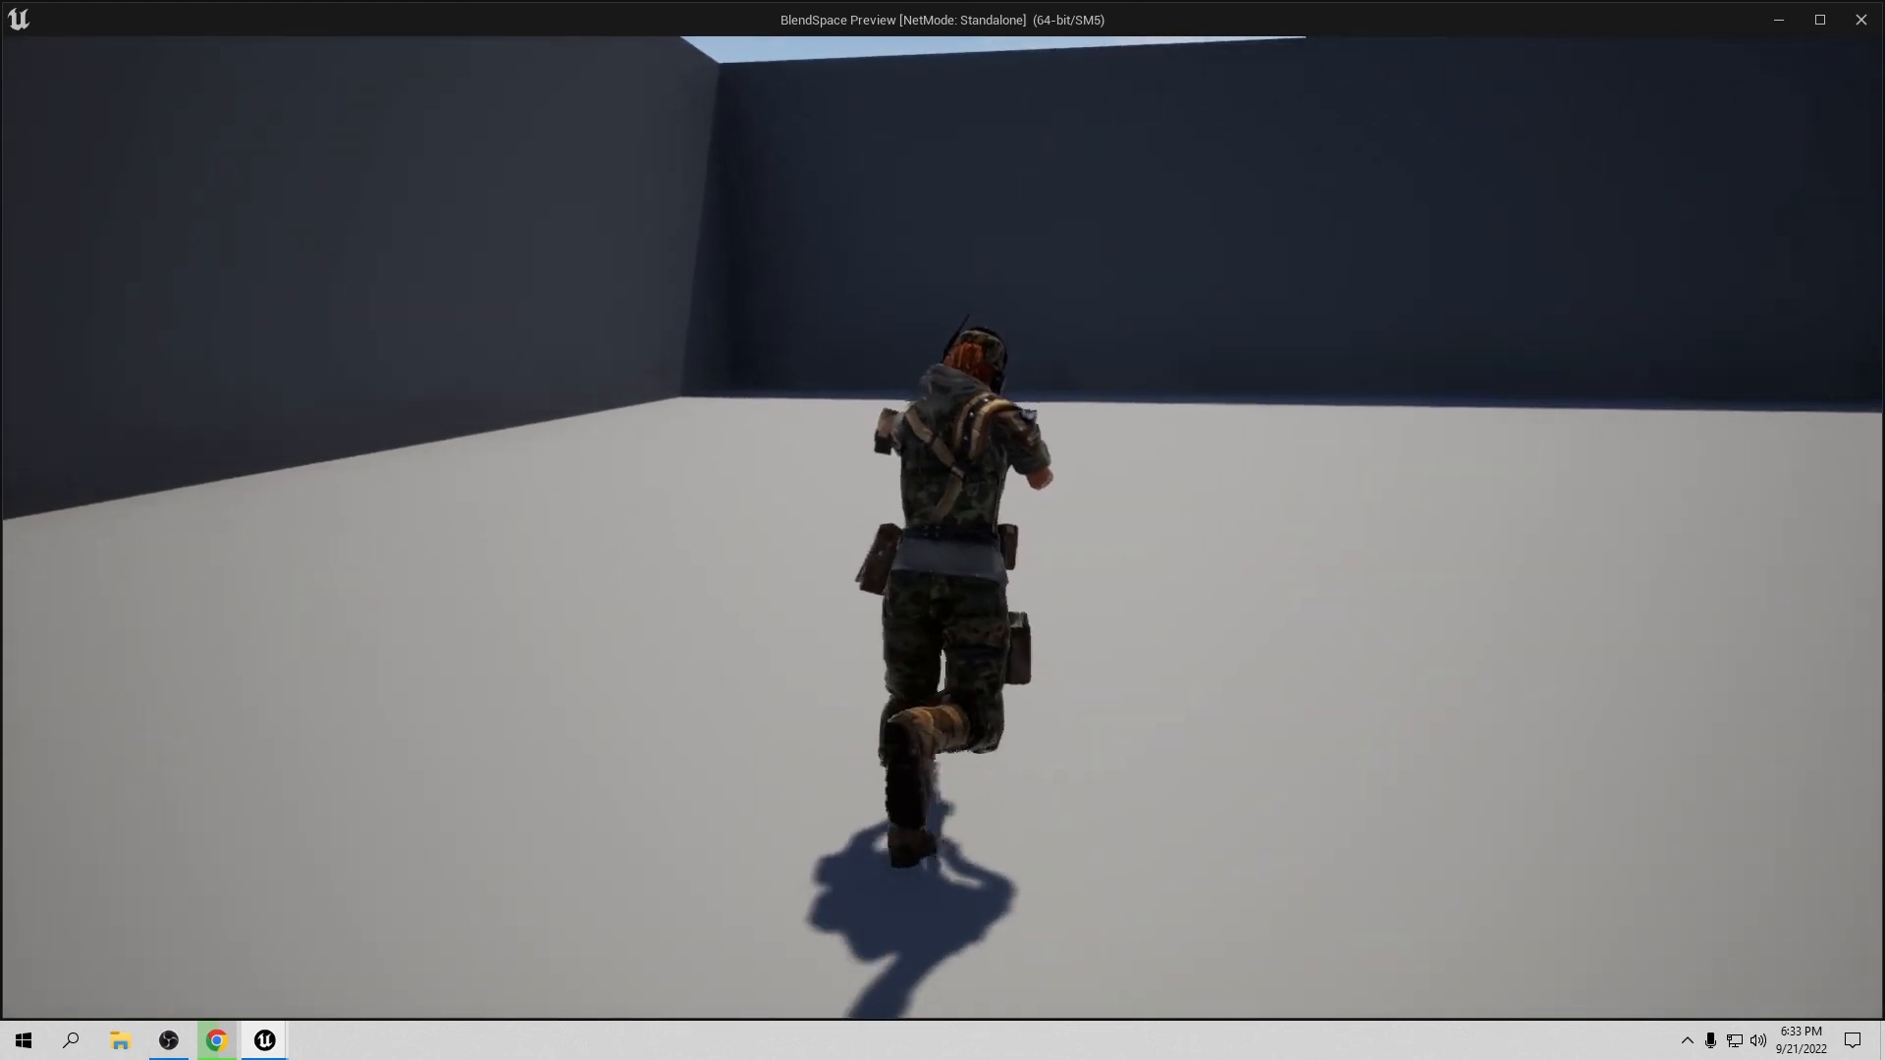
key(w)
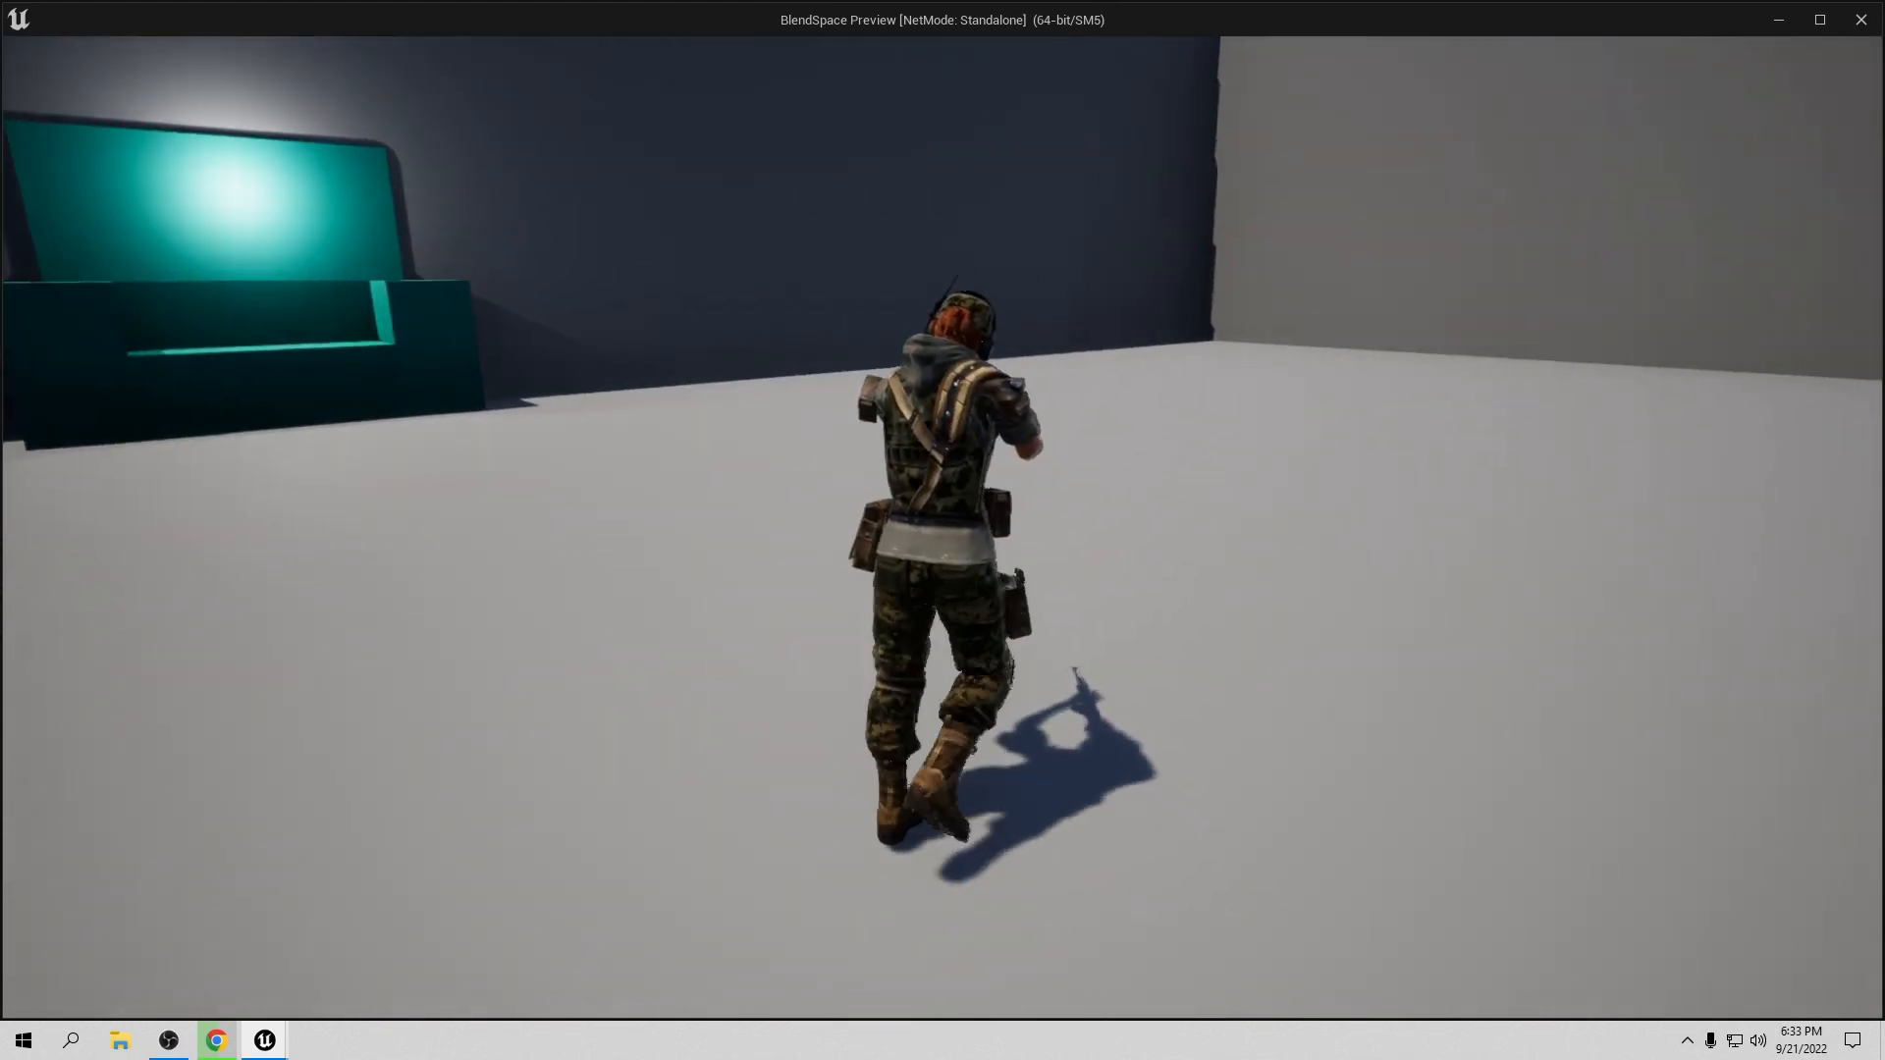
key(w)
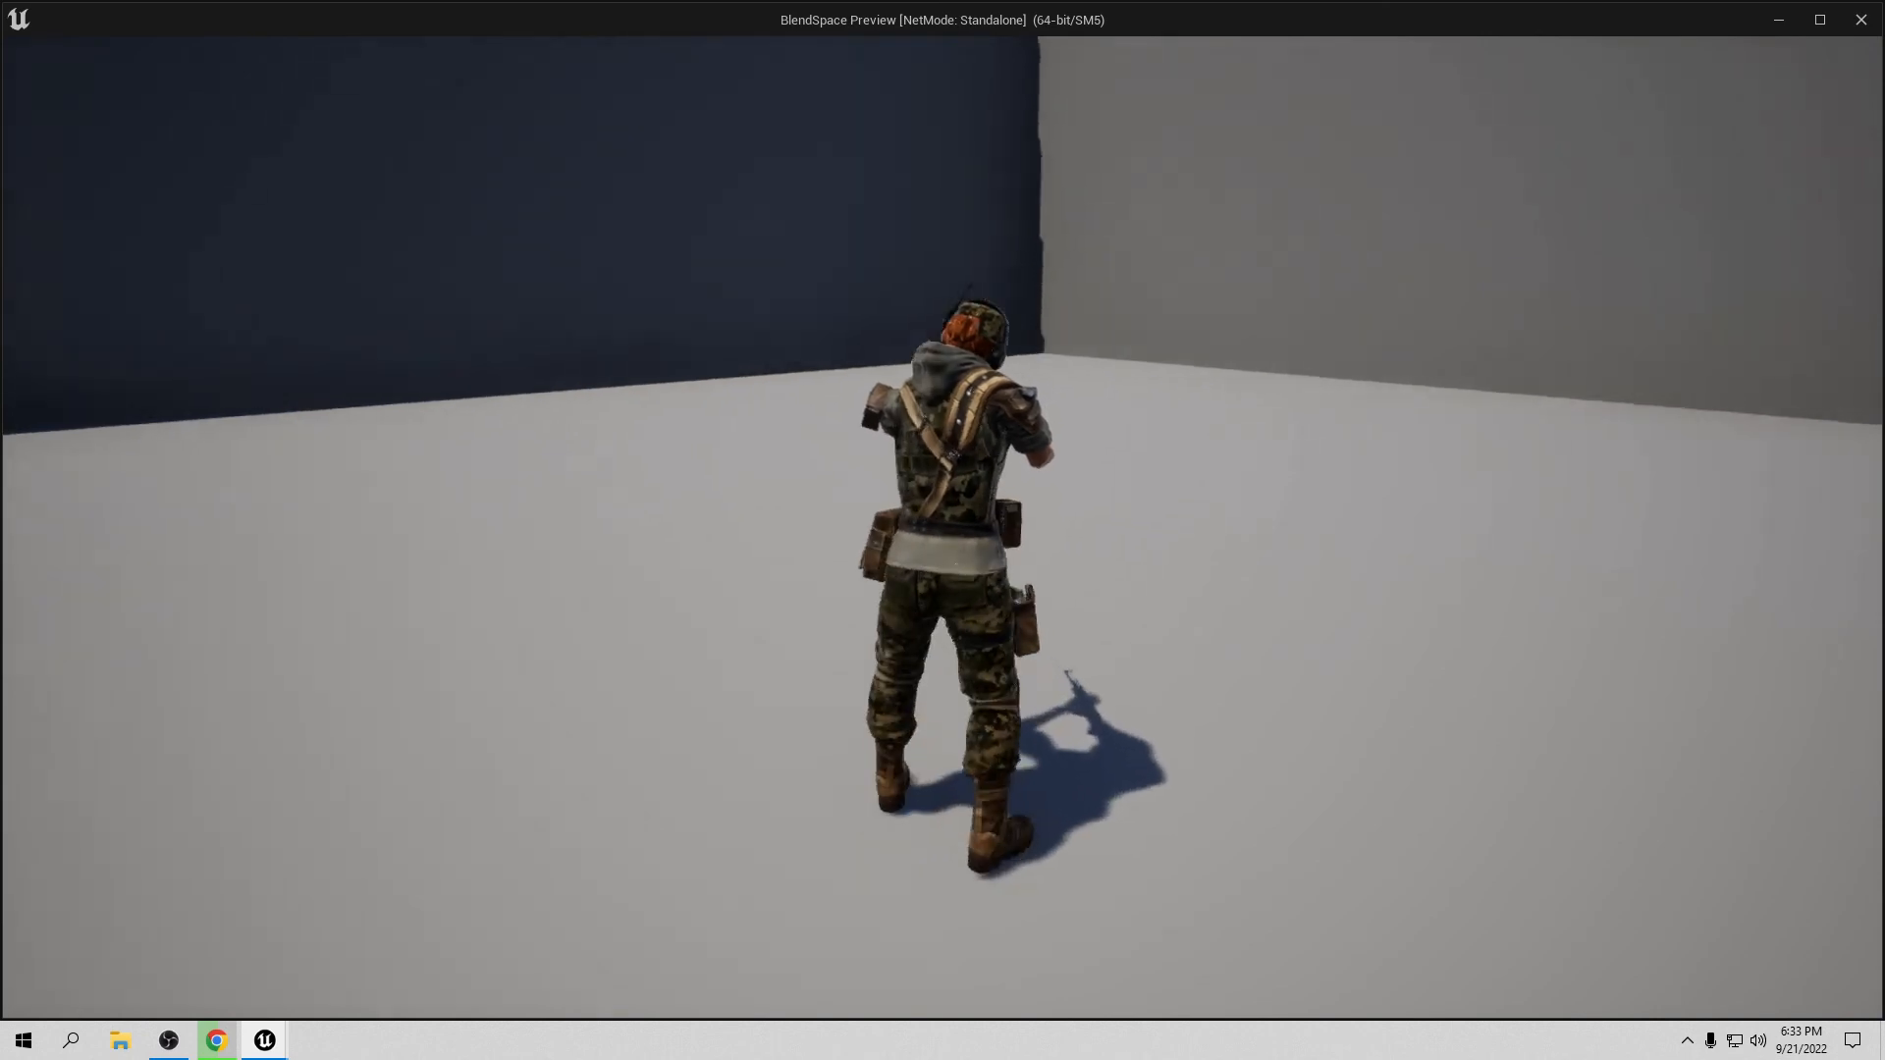